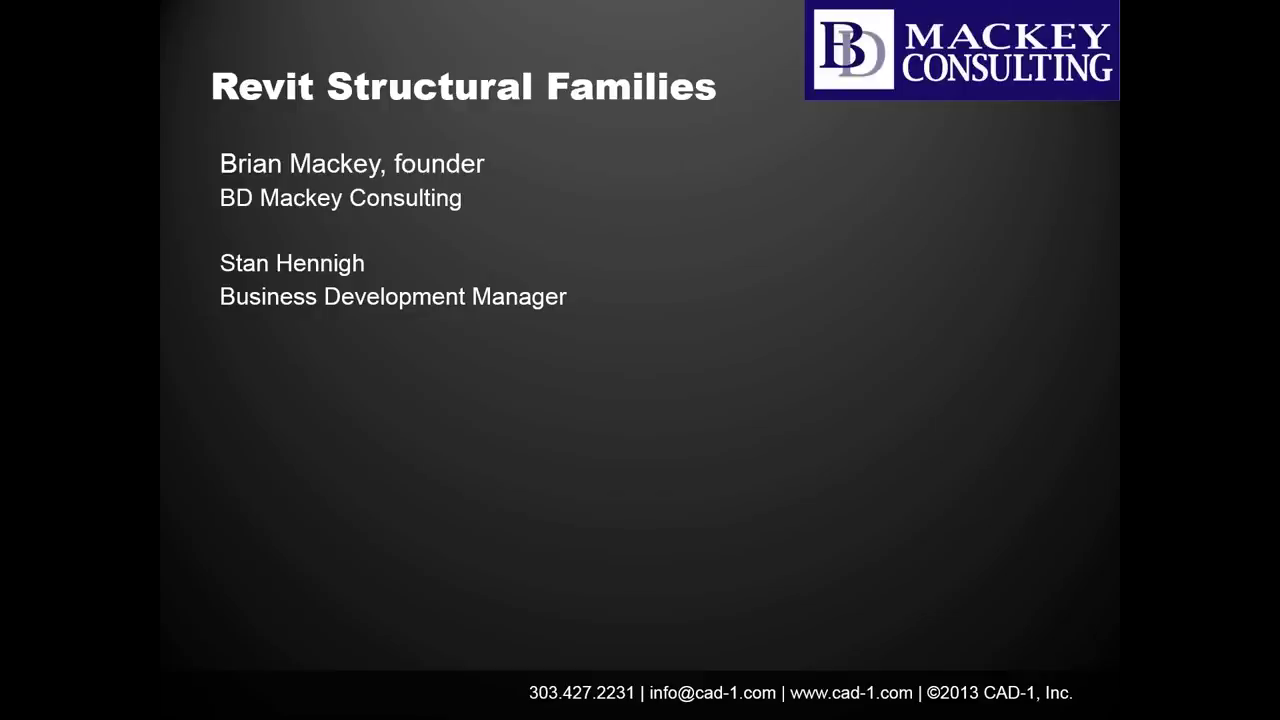
# Advance the slideshow to the GoToWebinar audio-mode instructions slide
pyautogui.press('Right')
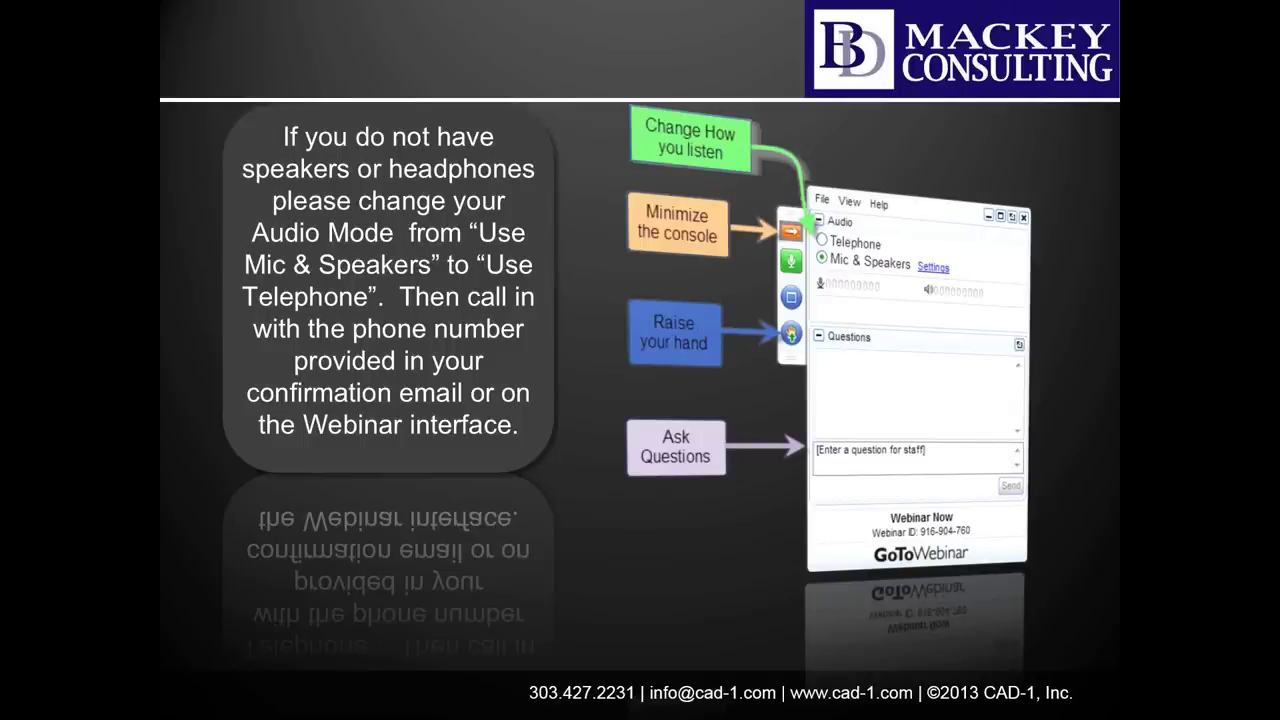
# Advance the slideshow to the Revit Structural Families slide
pyautogui.press('Right')
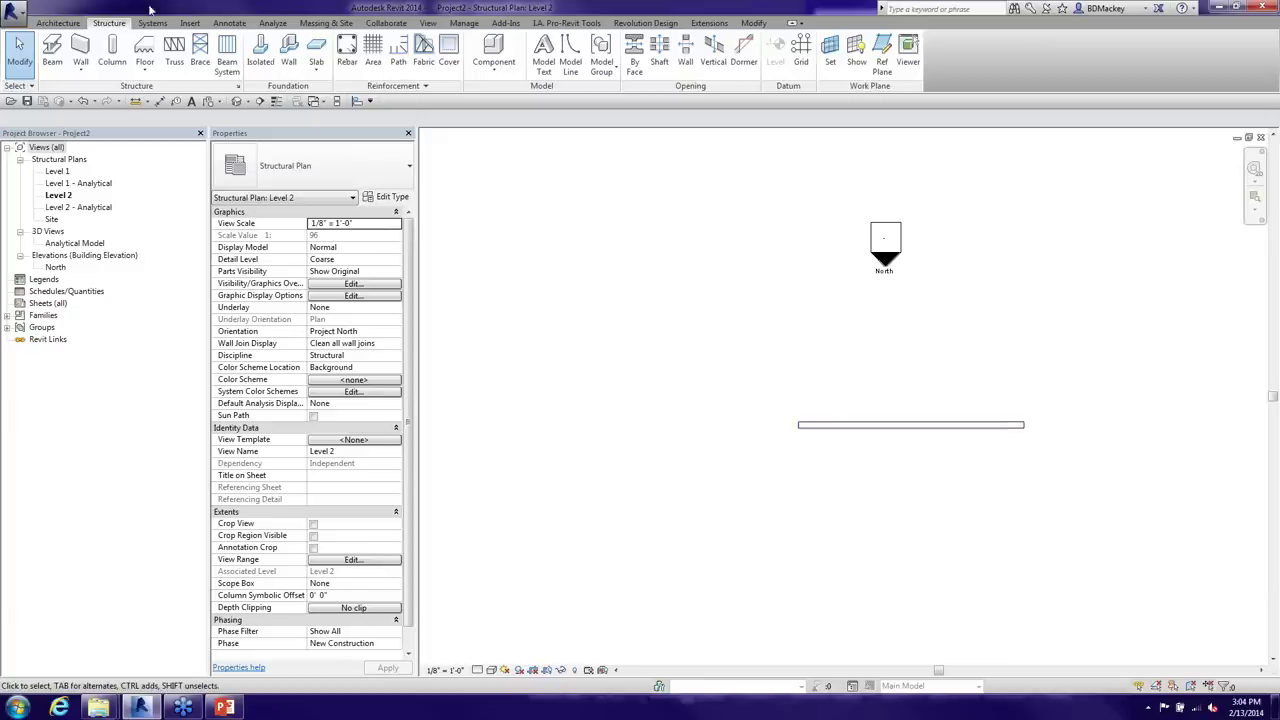
# Without saving the project, open W-Wide Flange.rfa from US Imperial > Structural Framing > Steel
pyautogui.click(16, 12)
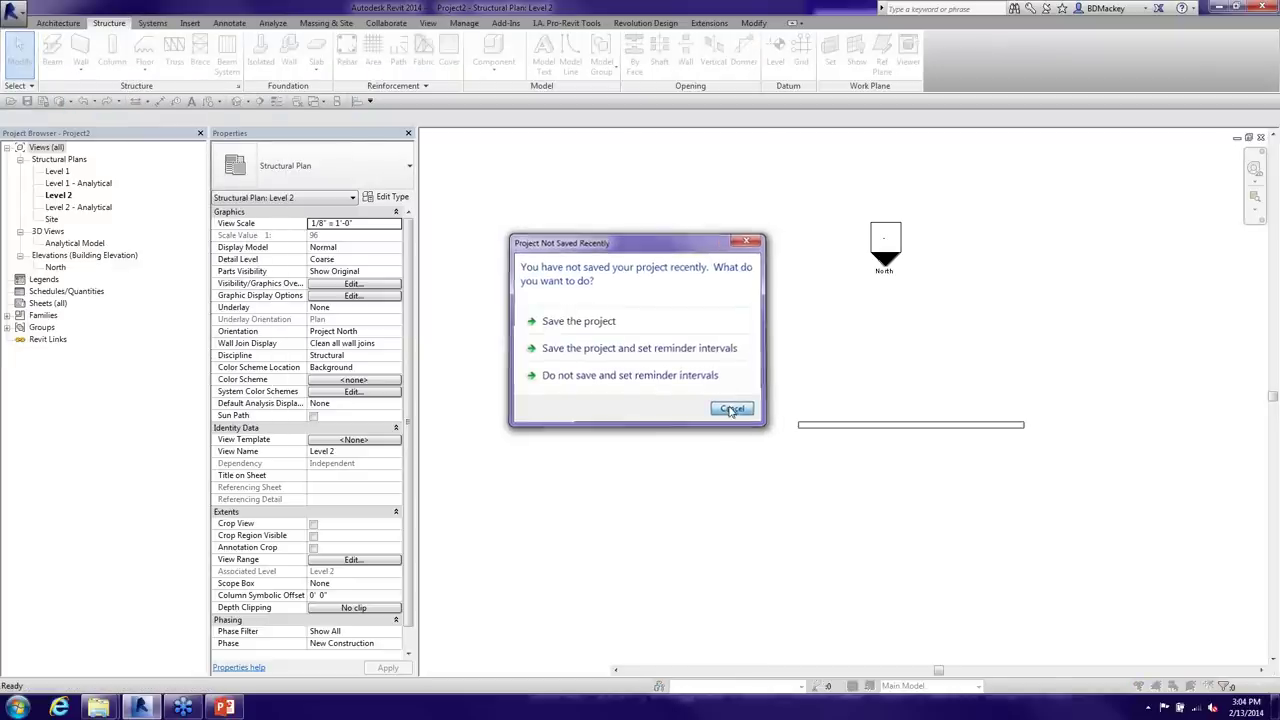
pyautogui.click(733, 410)
pyautogui.click(451, 528)
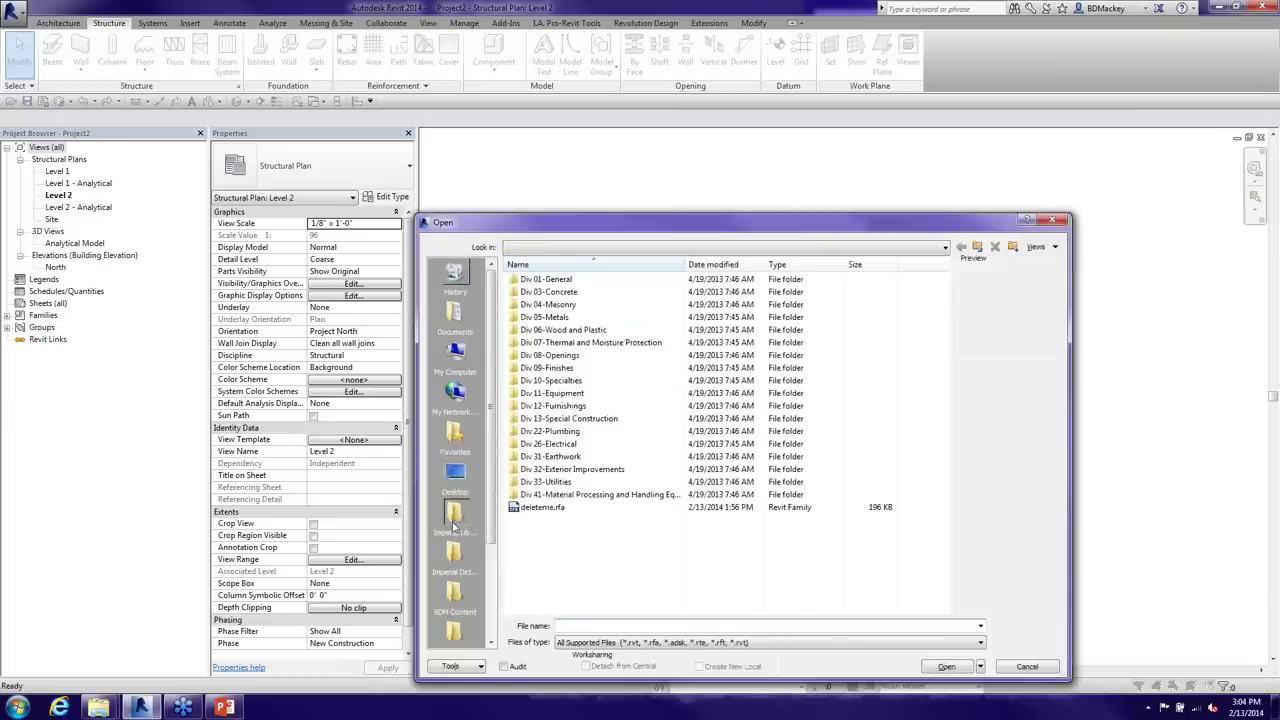
pyautogui.click(540, 456)
pyautogui.scroll(-4, 560, 590)
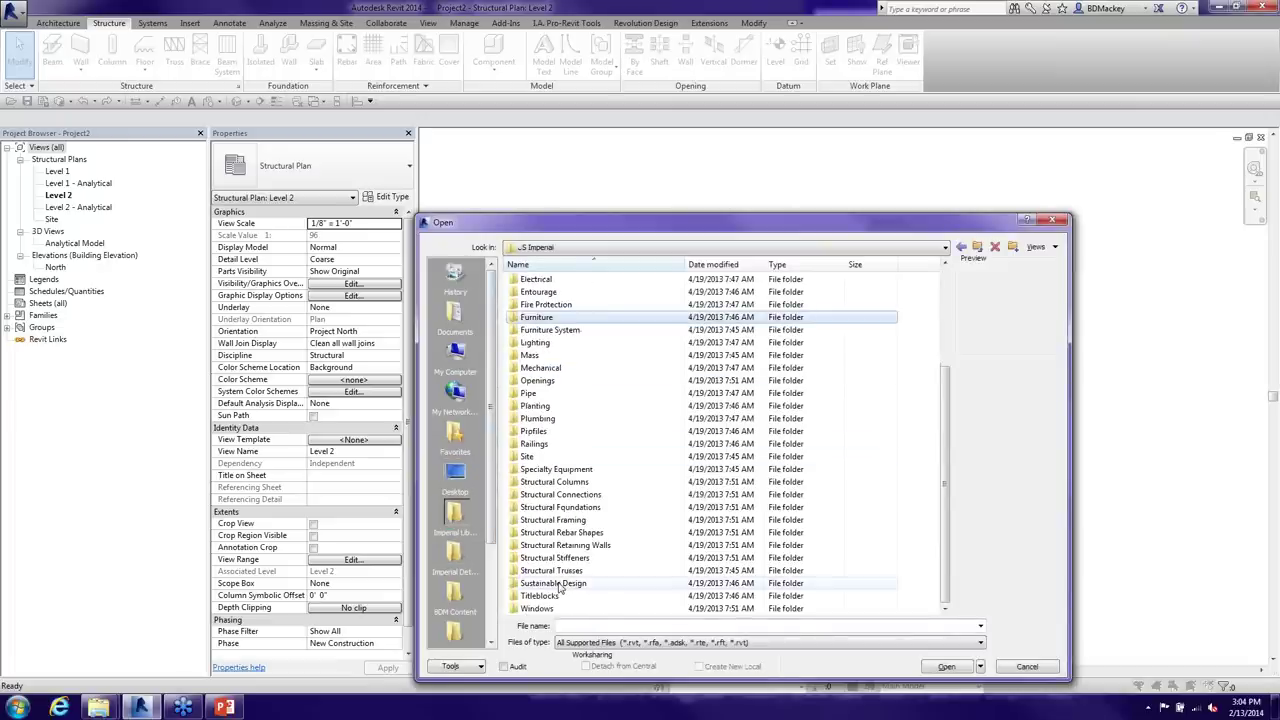
pyautogui.doubleClick(553, 520)
pyautogui.doubleClick(528, 317)
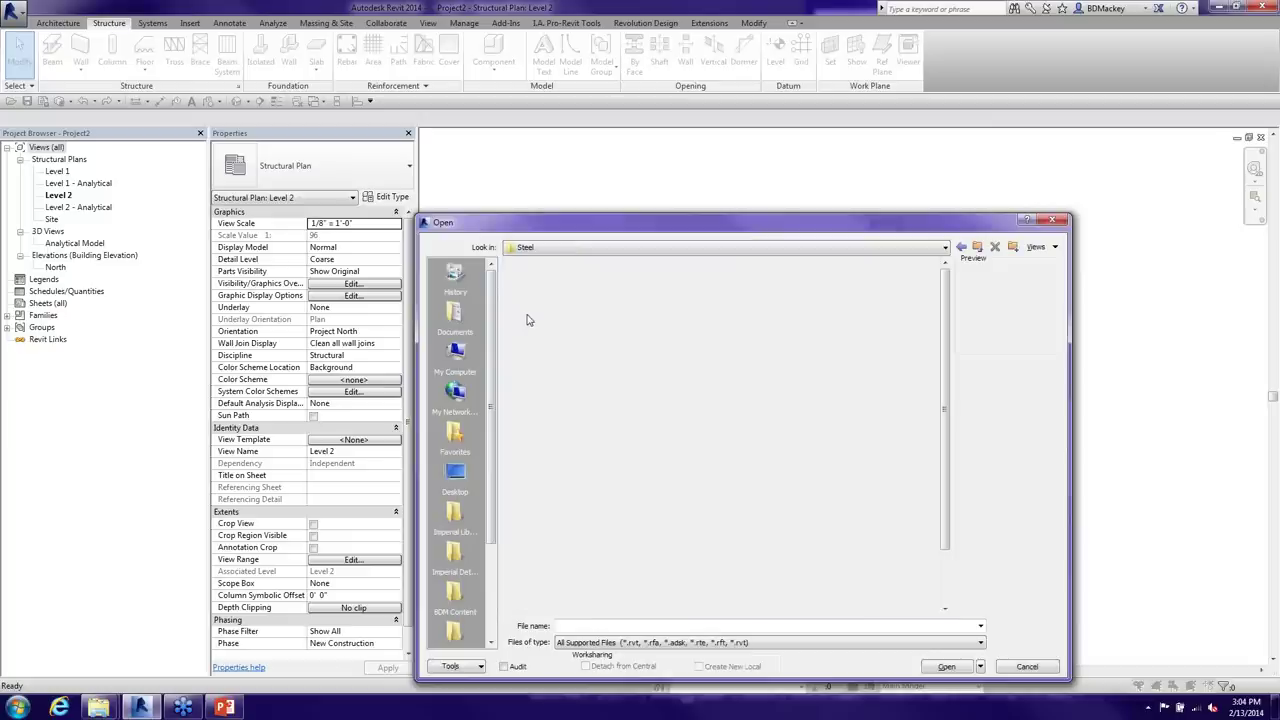
pyautogui.click(596, 520)
pyautogui.scroll(-1, 596, 541)
pyautogui.click(555, 608)
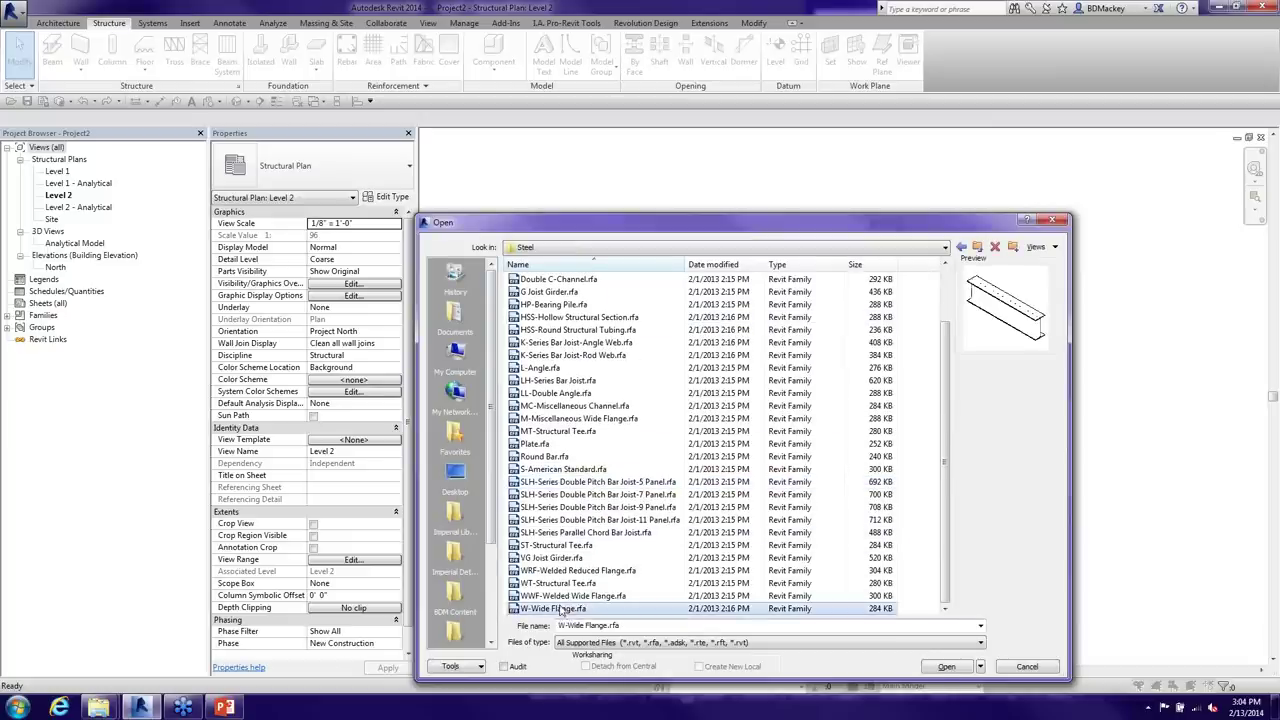
pyautogui.click(941, 667)
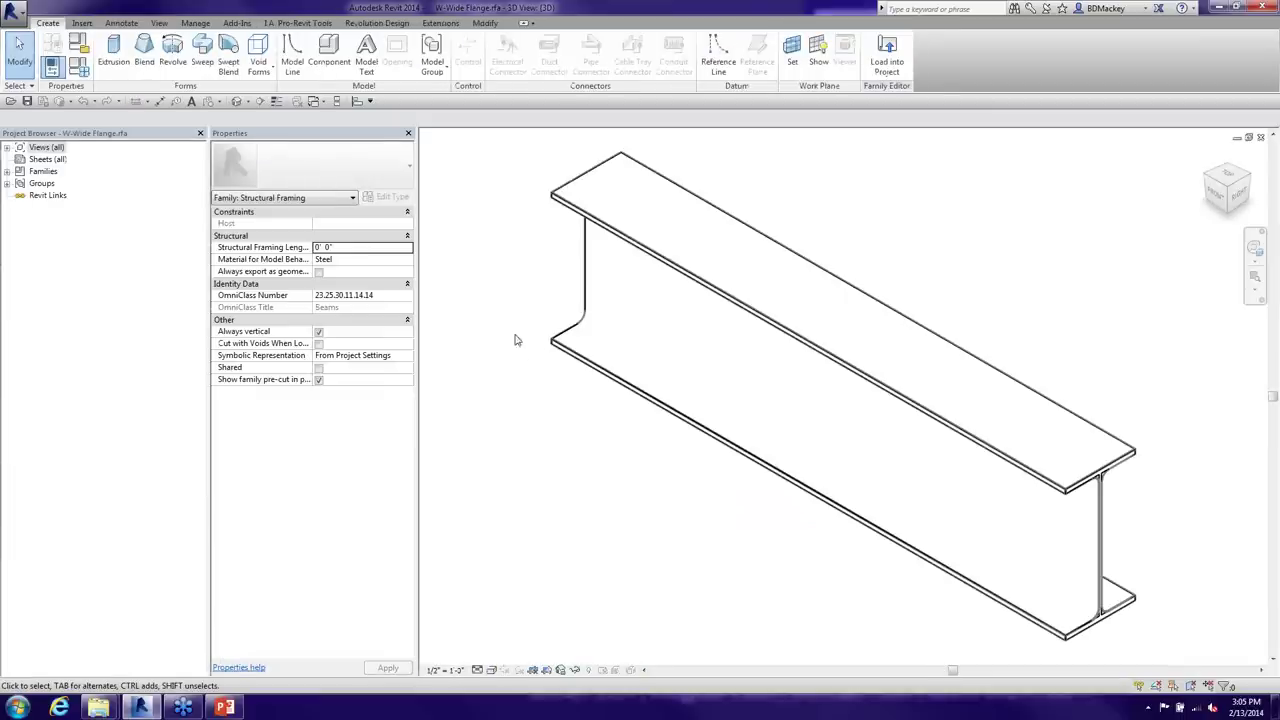
# Open the beam family's Ref. Level floor plan view
pyautogui.click(7, 147)
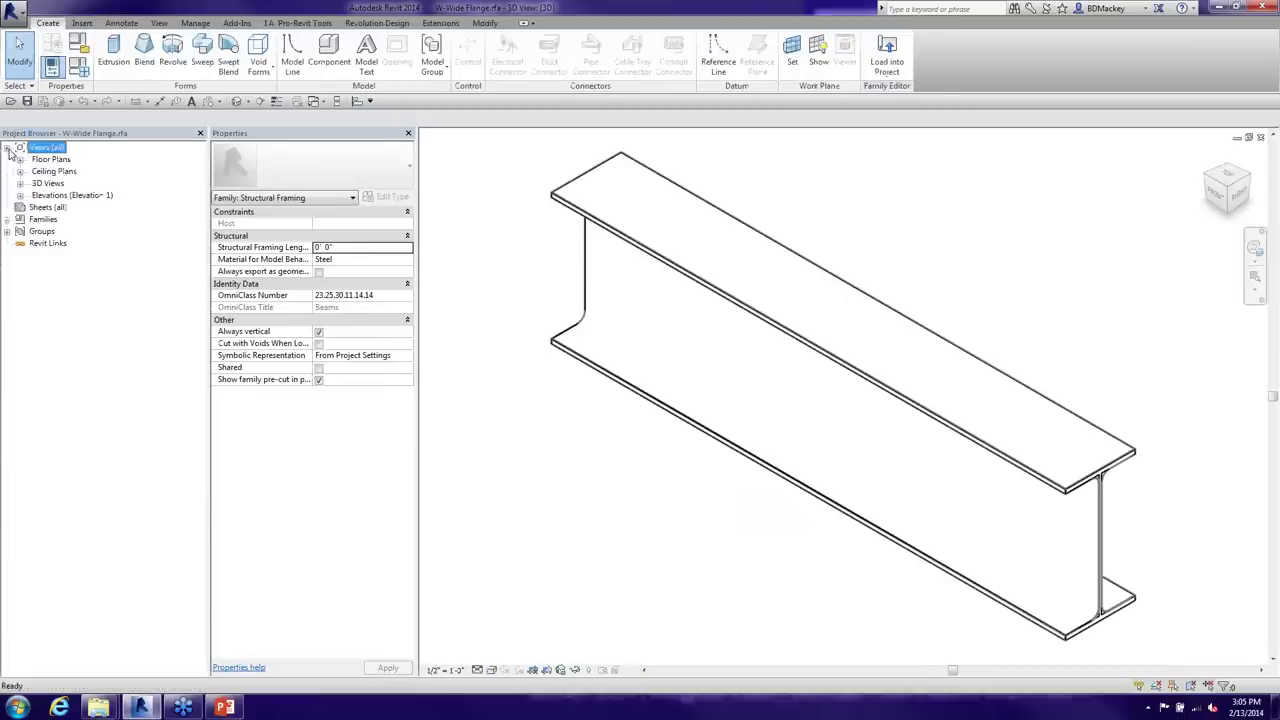
pyautogui.doubleClick(50, 160)
pyautogui.doubleClick(58, 171)
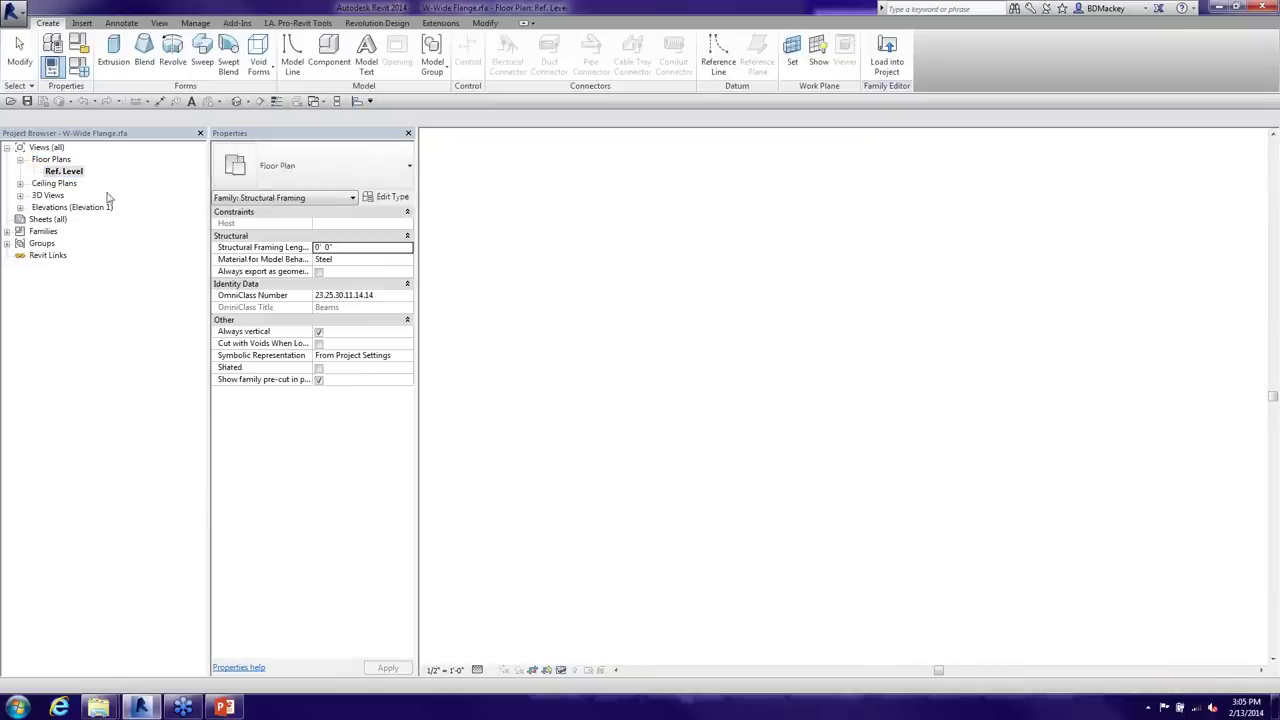
pyautogui.moveTo(656, 352); pyautogui.dragTo(707, 354, button='middle')
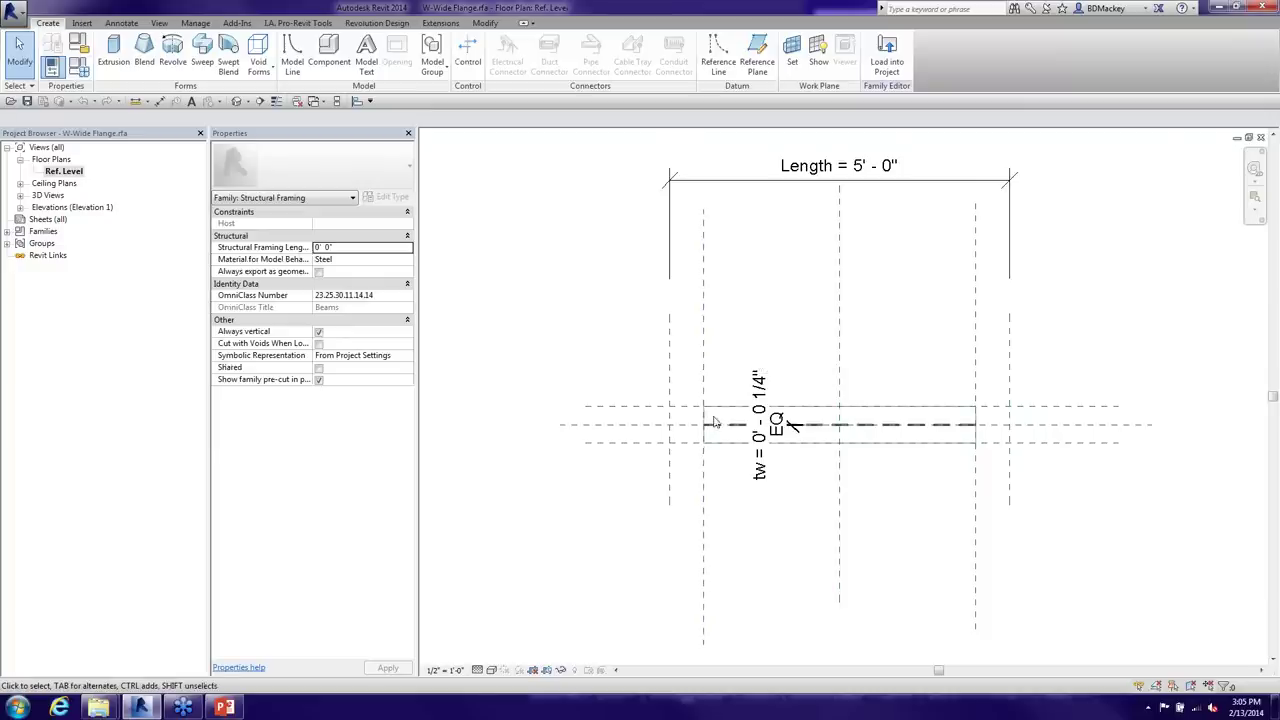
pyautogui.scroll(2, 709, 400)
pyautogui.scroll(-2, 707, 377)
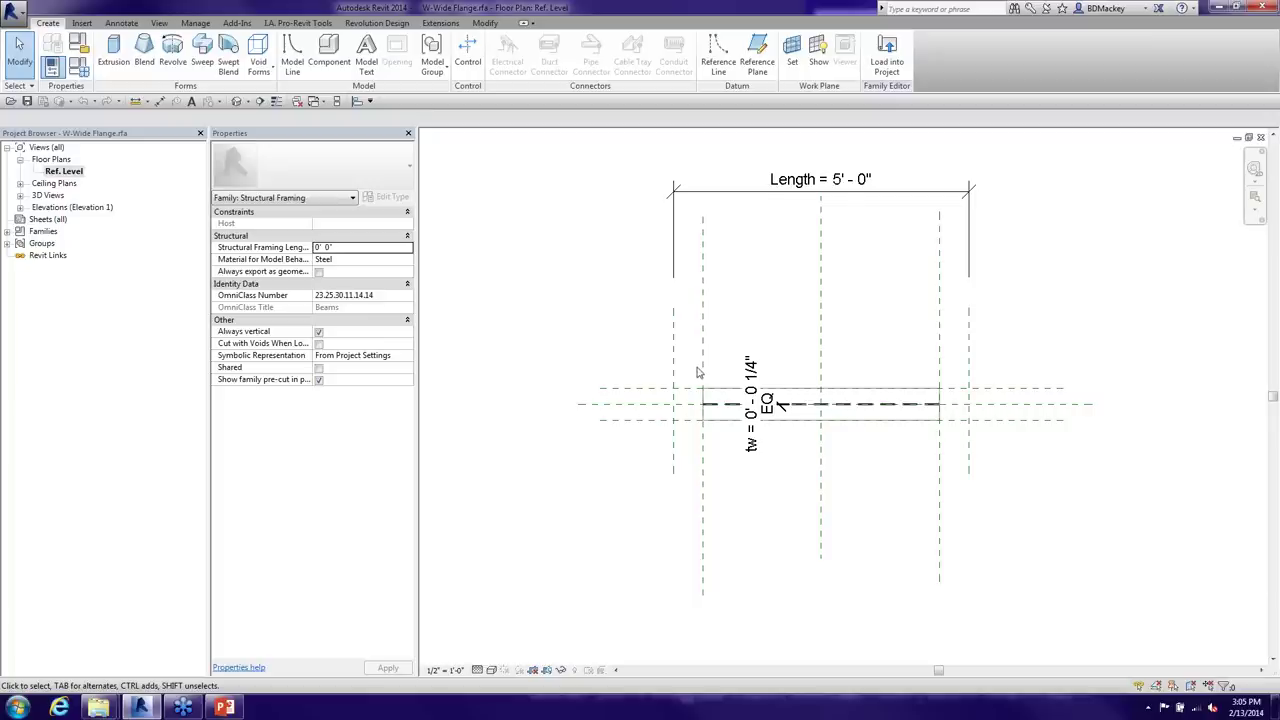
pyautogui.moveTo(694, 343); pyautogui.dragTo(673, 328, button='middle')
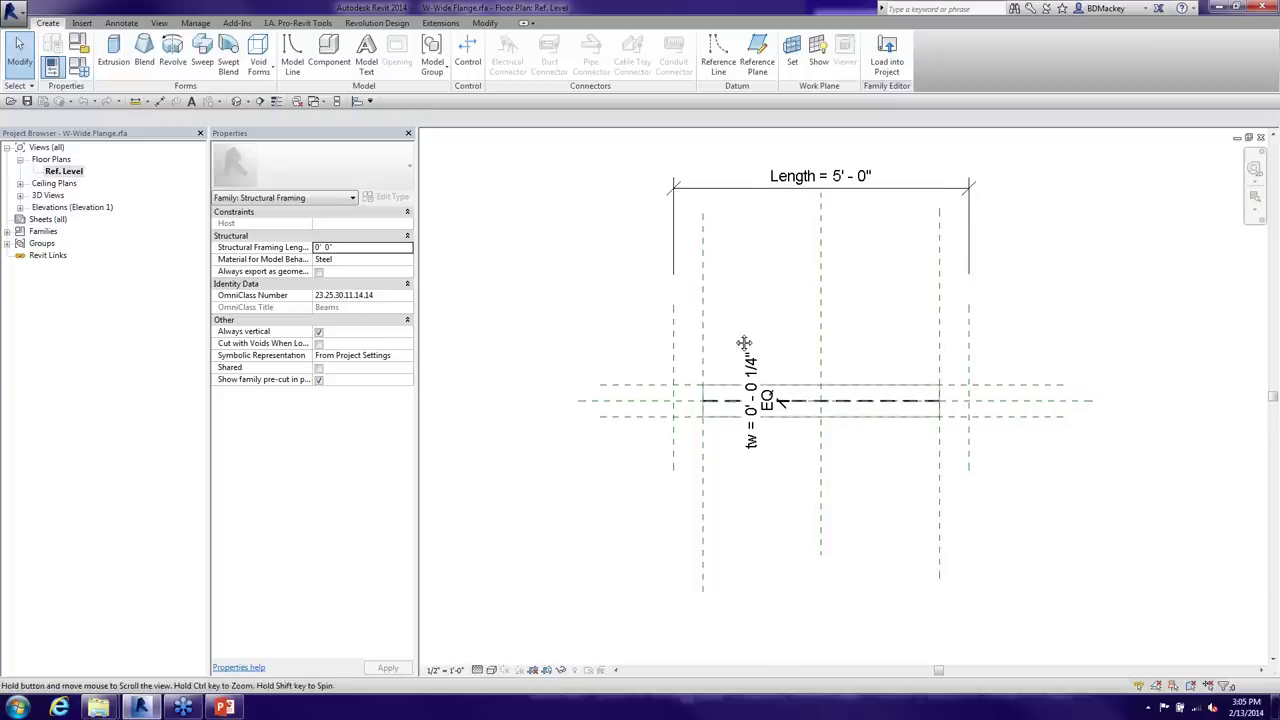
# Check the names of the Left, Right and Member Left reference planes
pyautogui.click(673, 328)
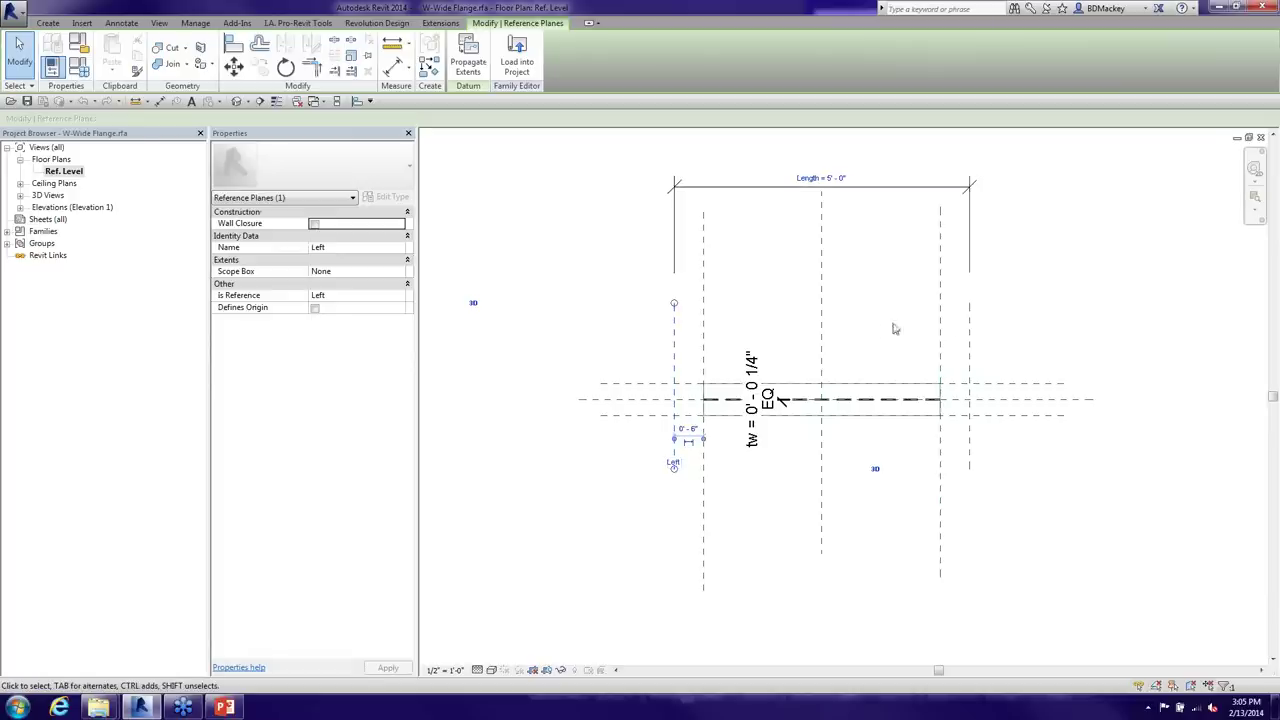
pyautogui.click(968, 328)
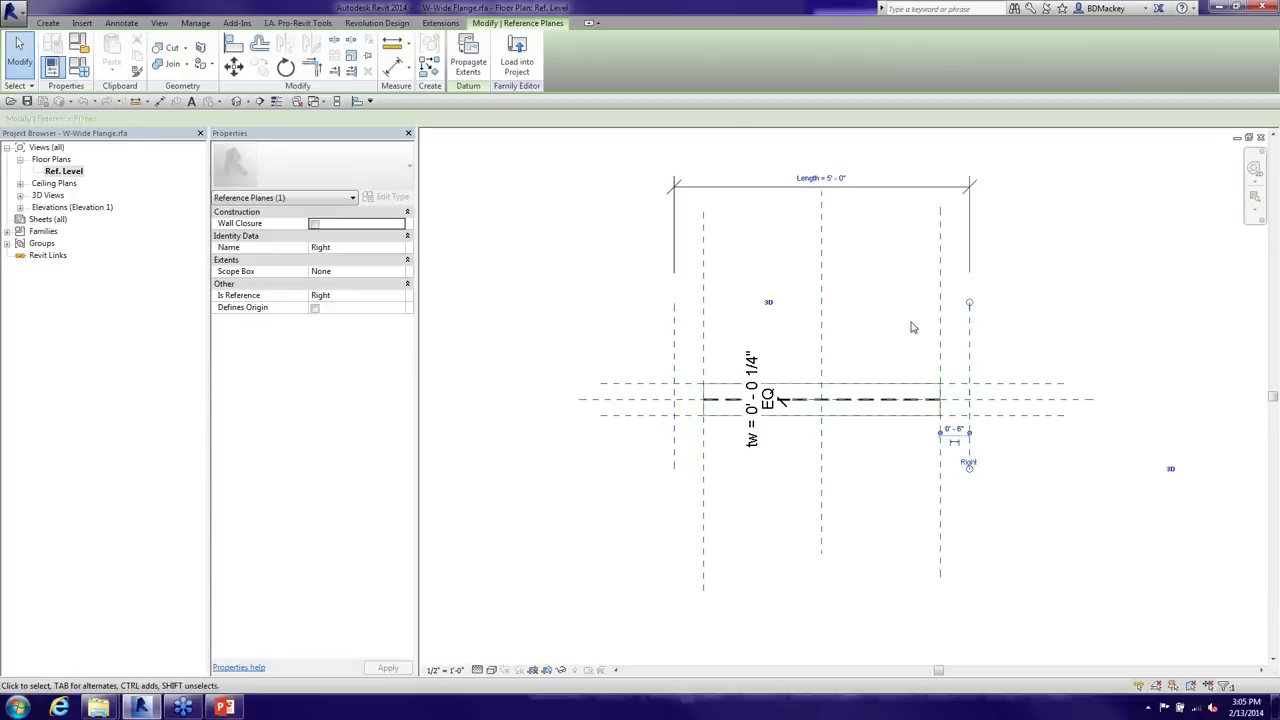
pyautogui.click(702, 318)
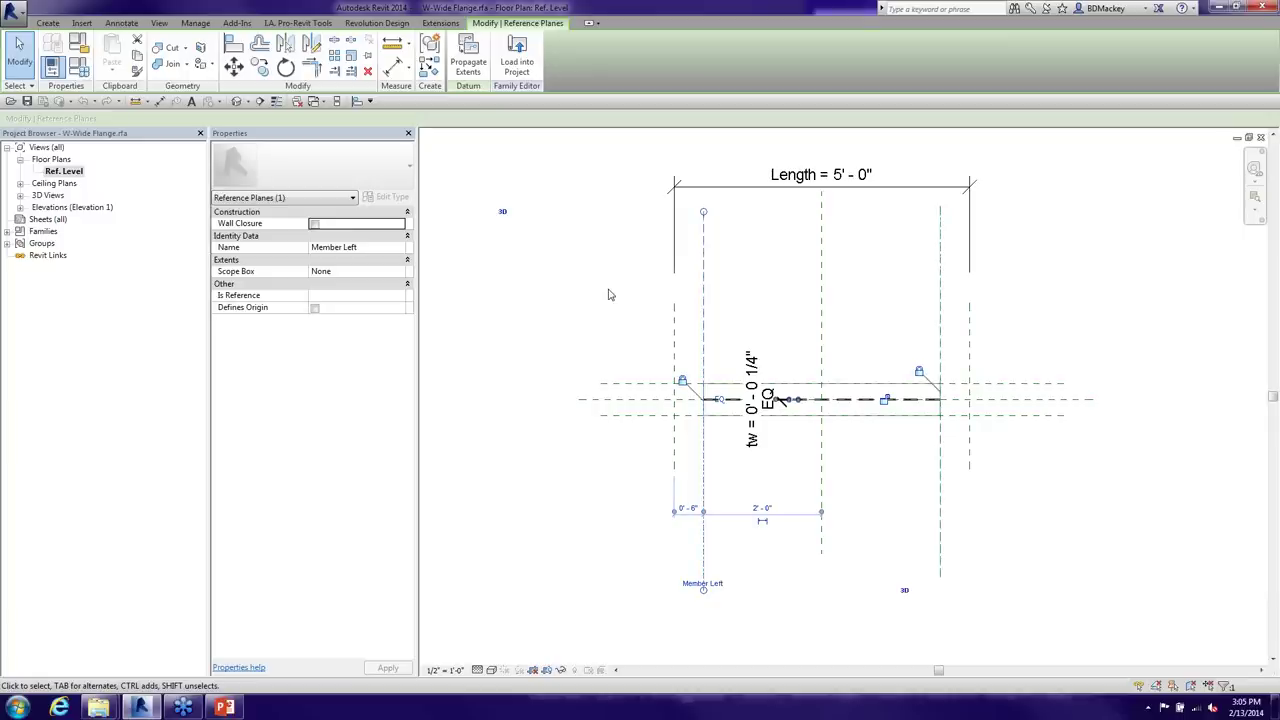
pyautogui.press('h')
pyautogui.press('h')
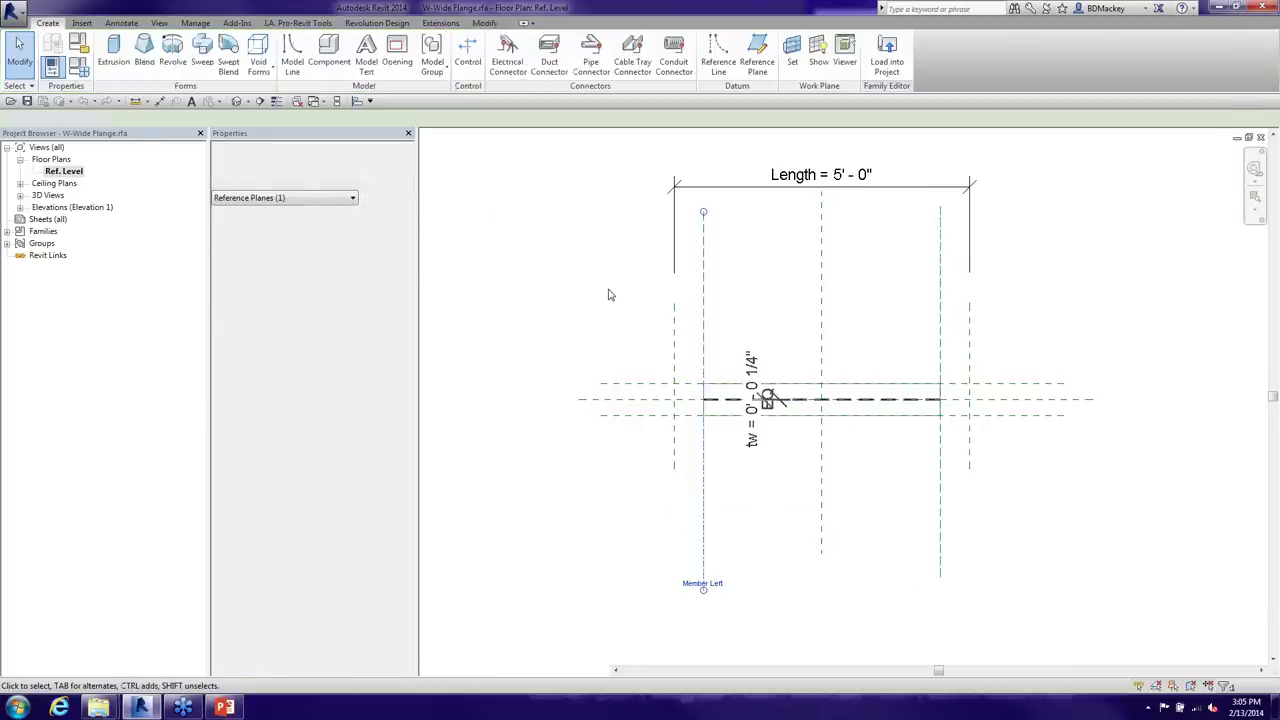
pyautogui.scroll(1, 720, 407)
pyautogui.scroll(3, 719, 408)
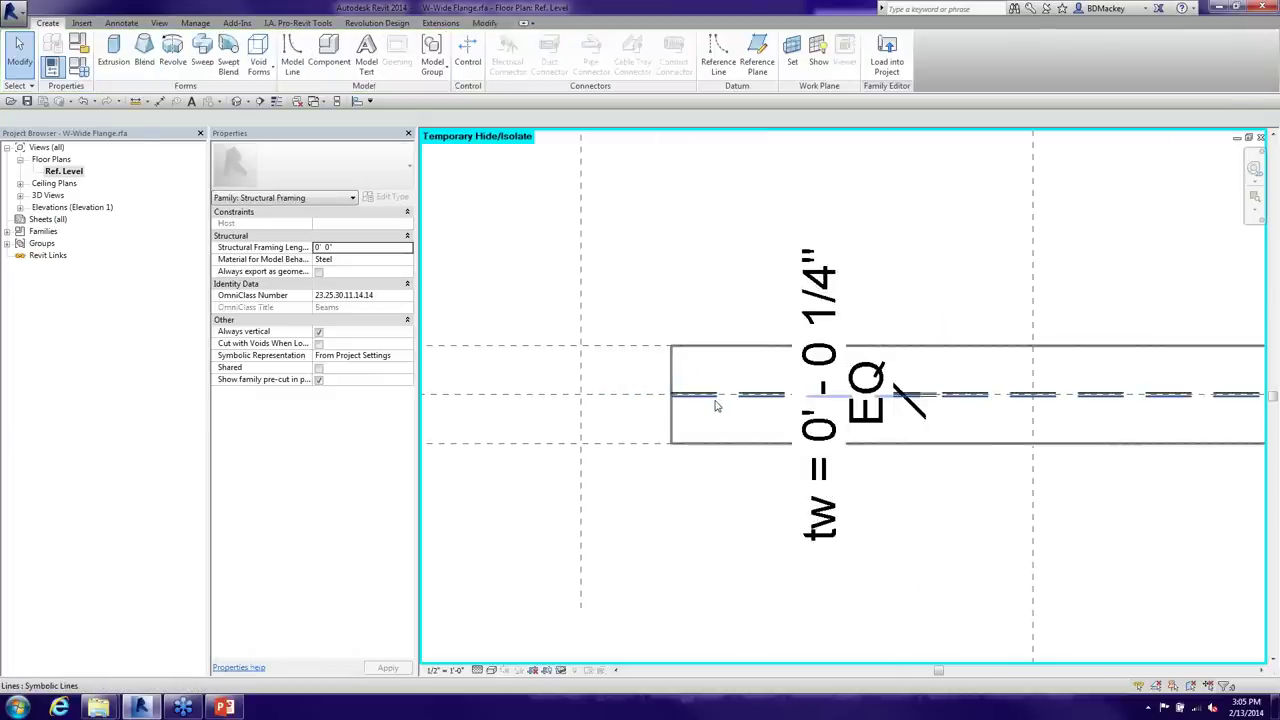
pyautogui.scroll(-3, 717, 409)
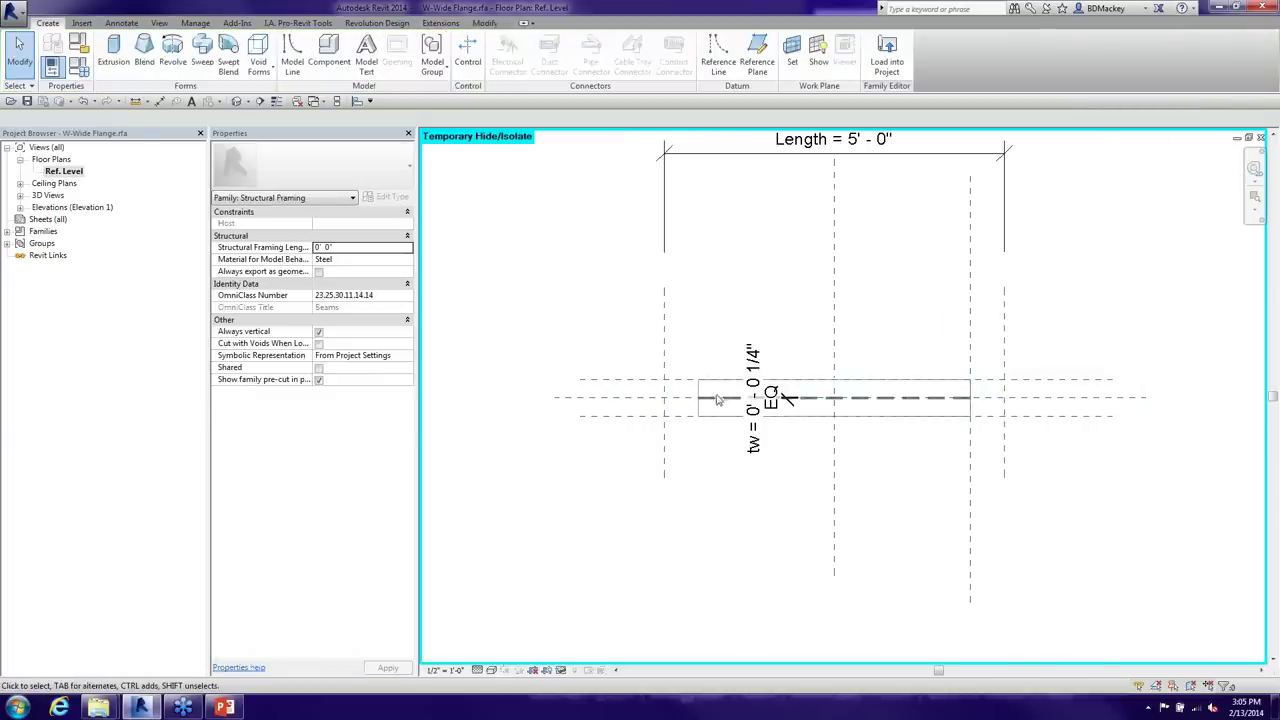
pyautogui.press('h')
pyautogui.press('r')
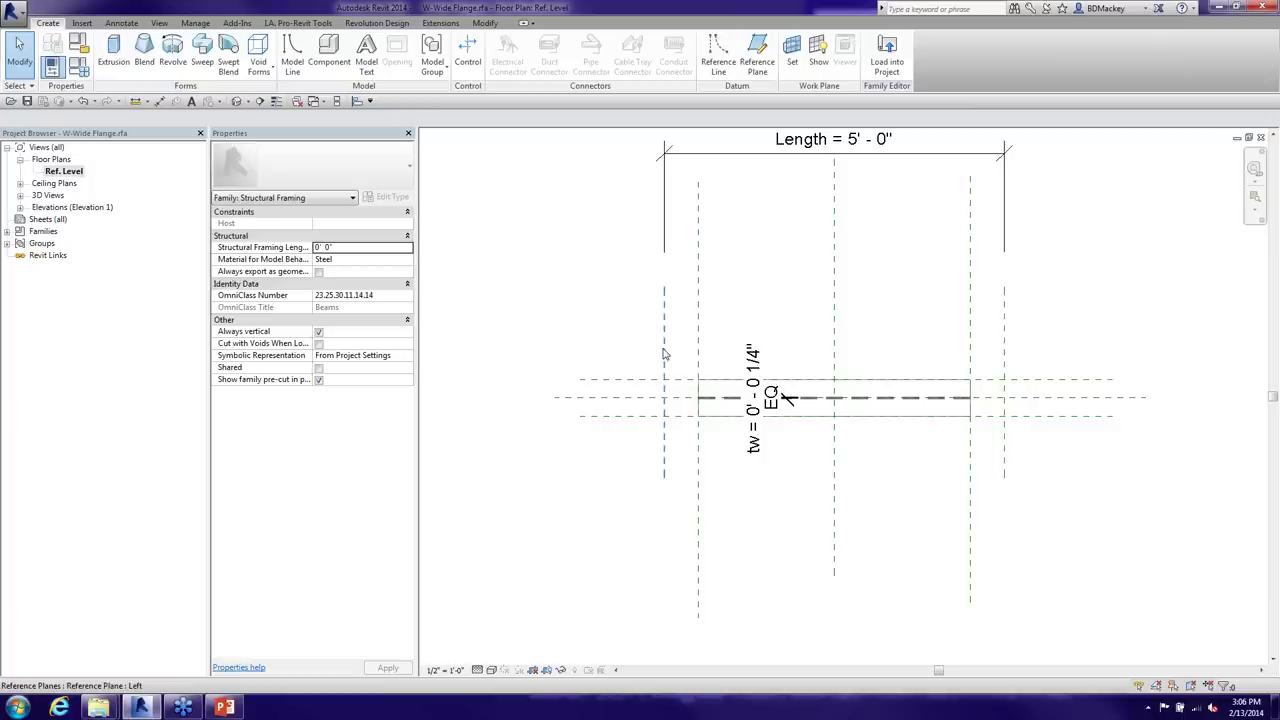
# Draw a new vertical reference plane near the beam's left end with RP
pyautogui.click(756, 350)
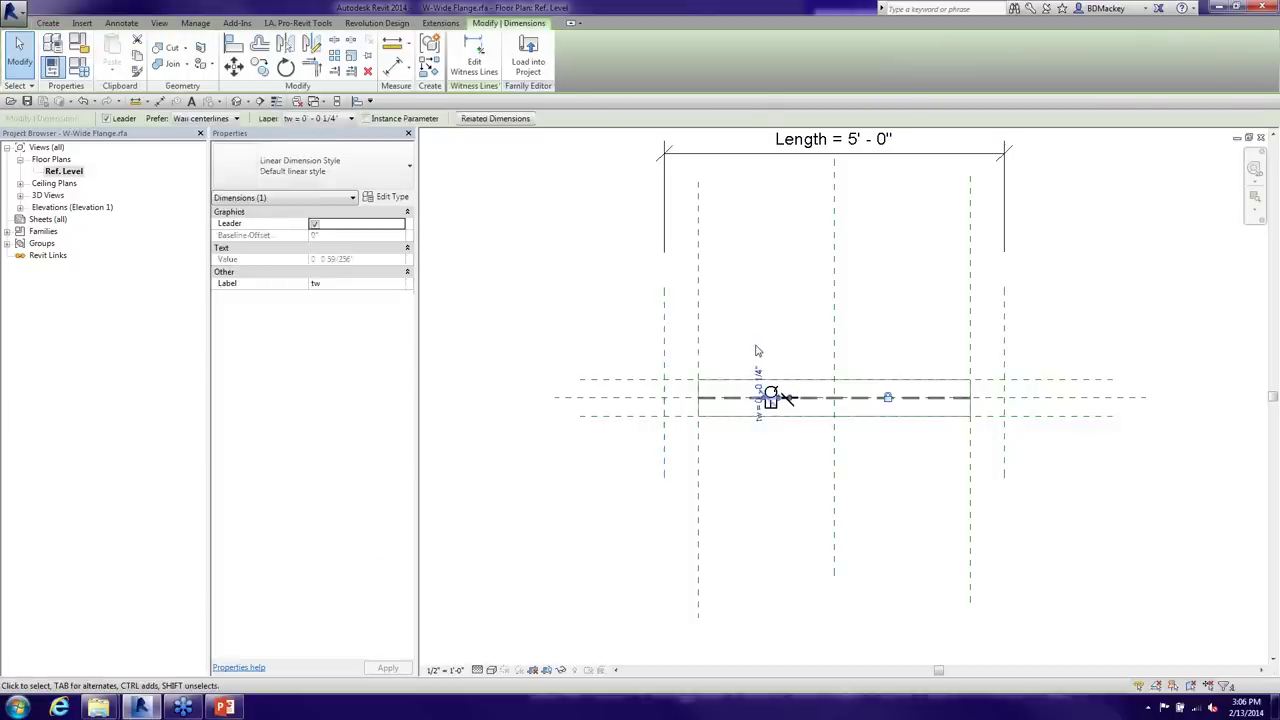
pyautogui.press('Escape')
pyautogui.moveTo(756, 346); pyautogui.dragTo(746, 312, button='middle')
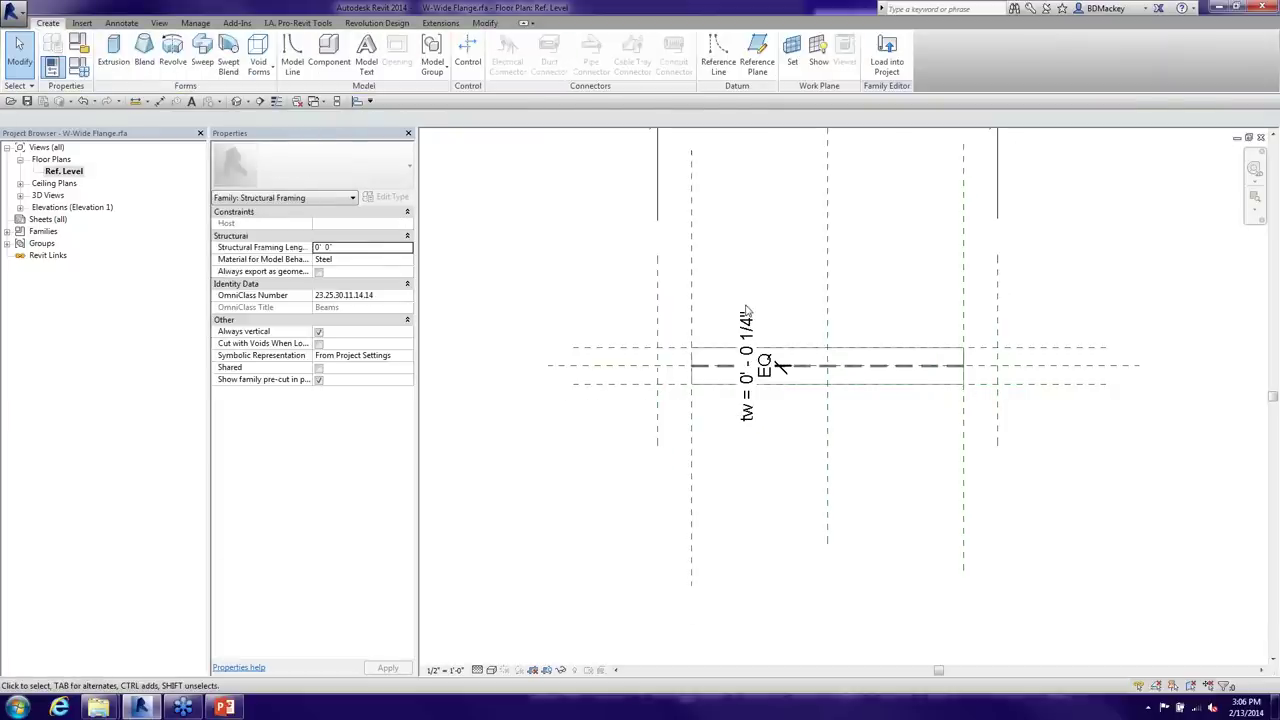
pyautogui.press('r')
pyautogui.press('p')
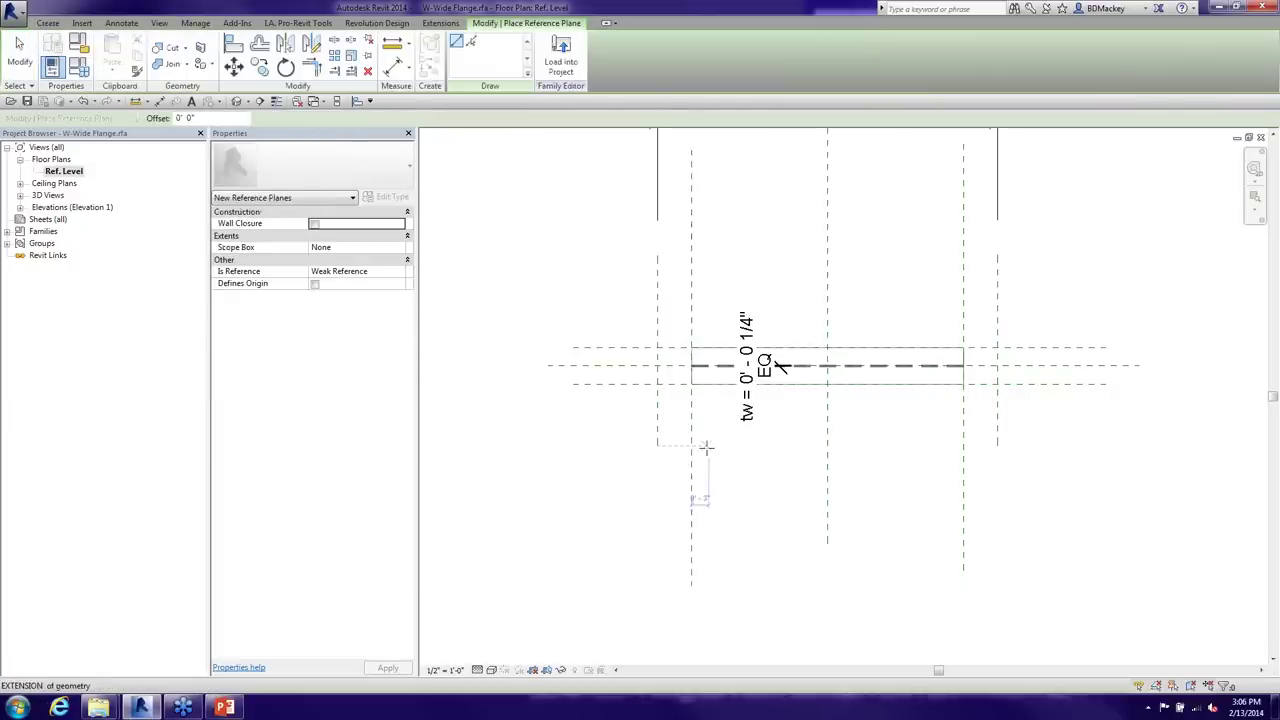
pyautogui.click(706, 447)
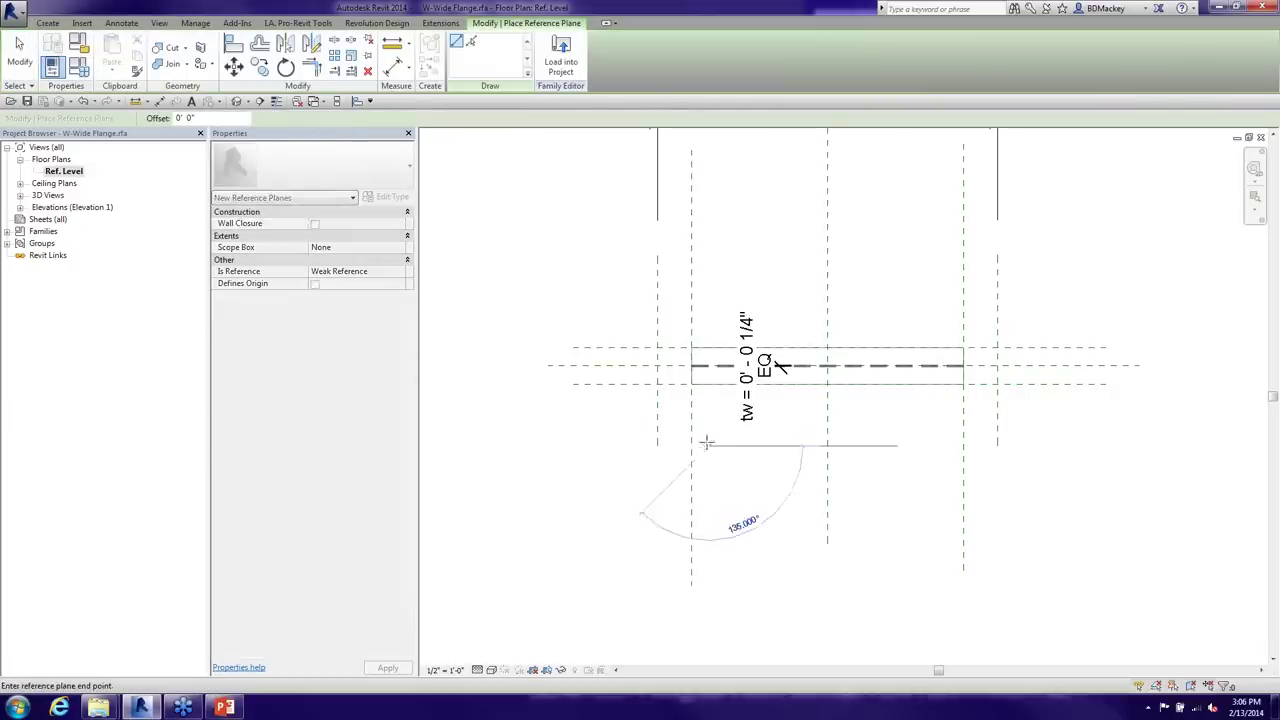
pyautogui.click(709, 257)
pyautogui.rightClick(752, 201)
pyautogui.click(769, 213)
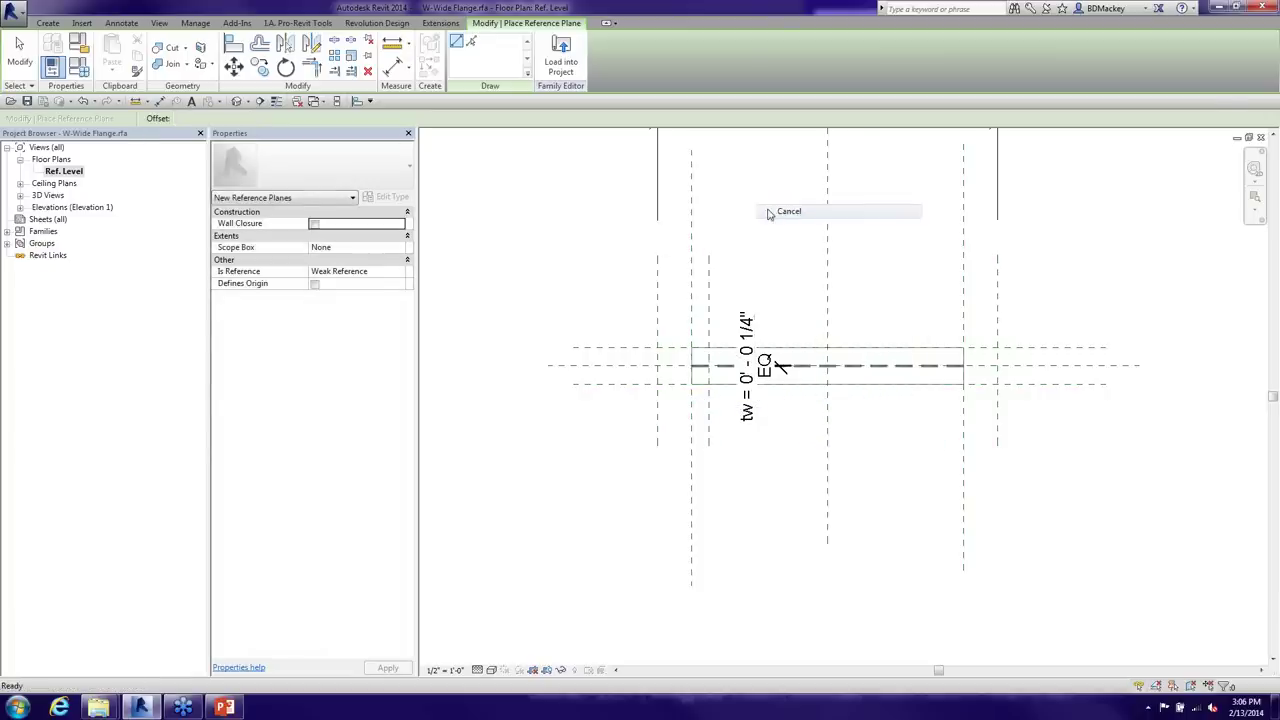
# Place a 0'-9" aligned dimension from the Left plane to the new reference plane
pyautogui.press('d')
pyautogui.press('i')
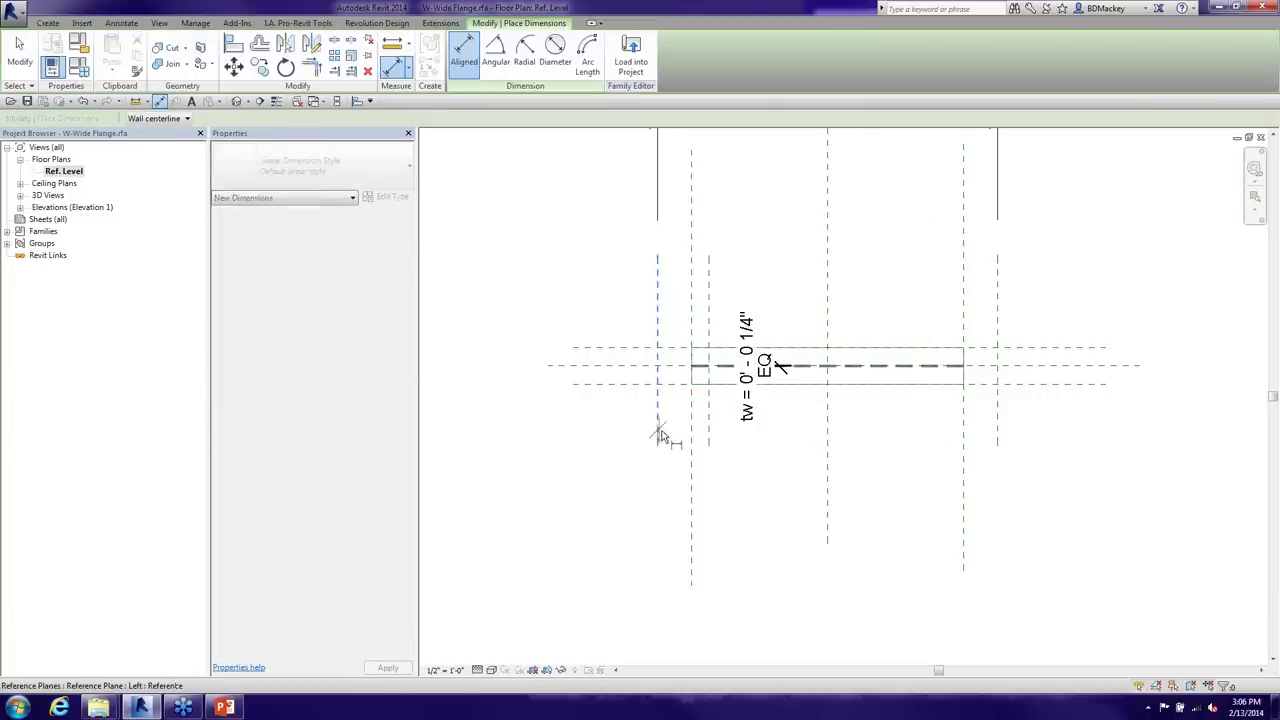
pyautogui.click(658, 435)
pyautogui.click(708, 435)
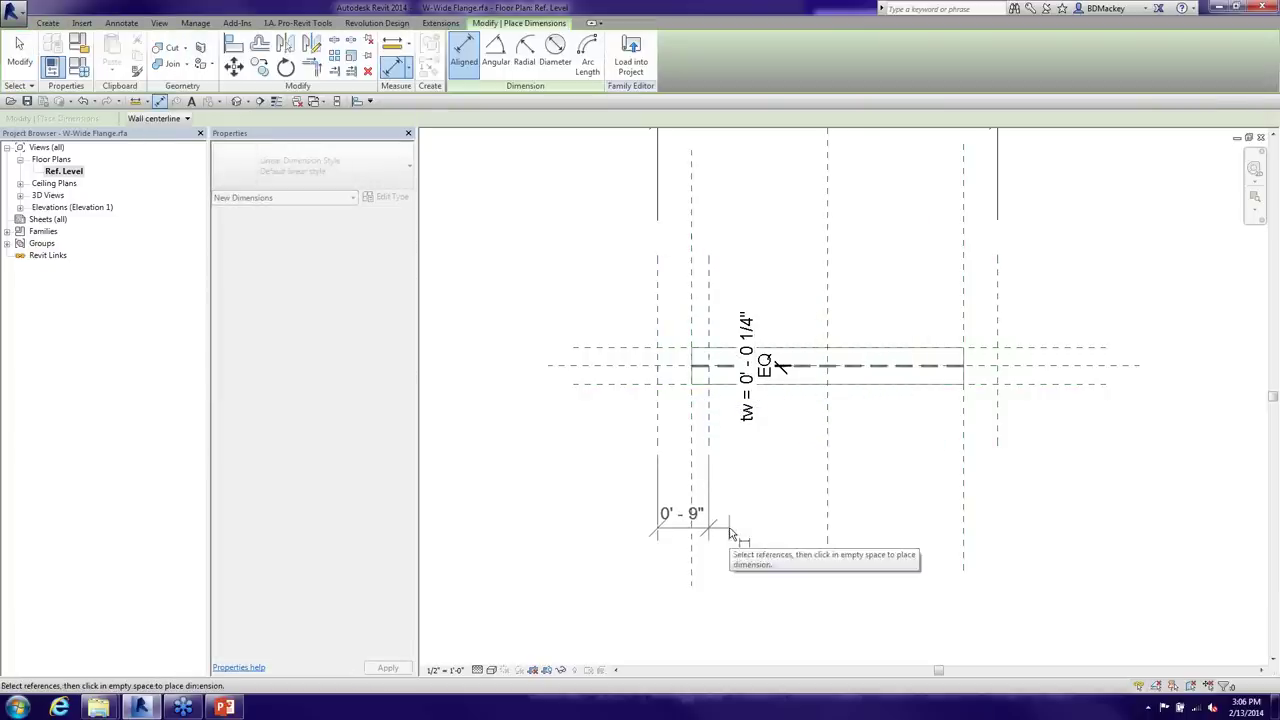
pyautogui.click(730, 533)
pyautogui.rightClick(736, 443)
pyautogui.click(765, 450)
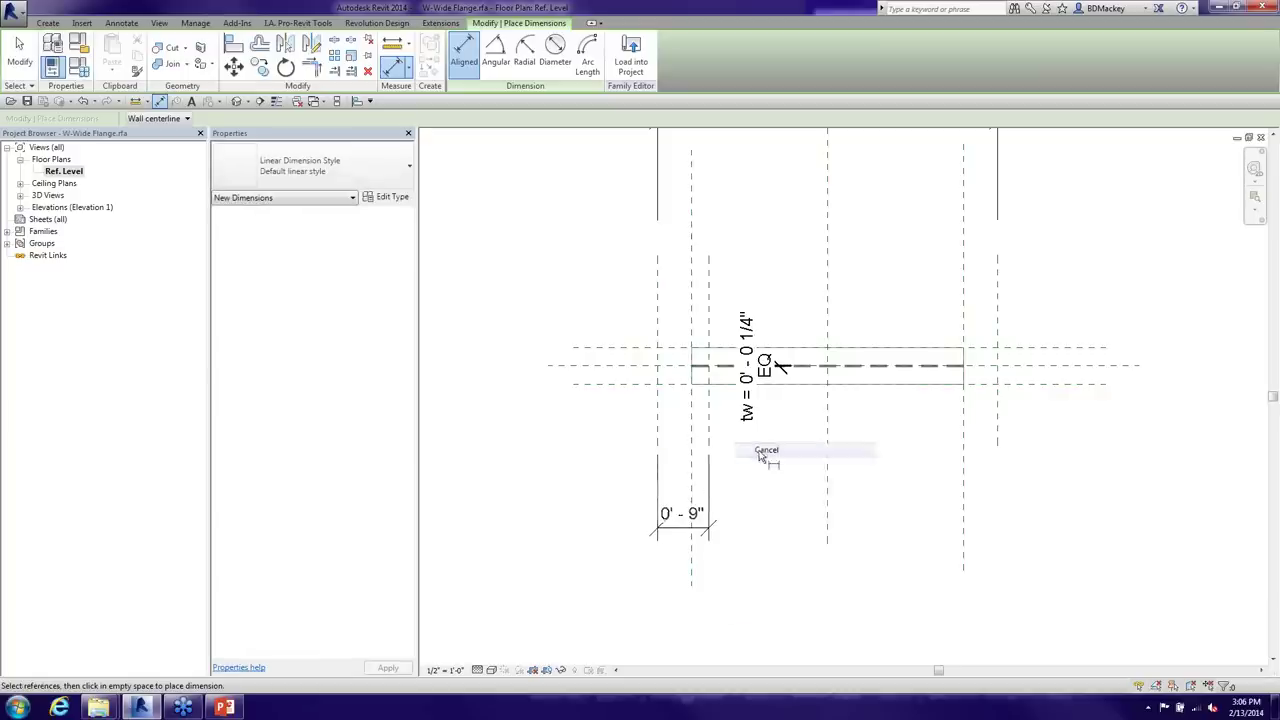
pyautogui.rightClick(752, 452)
pyautogui.click(772, 460)
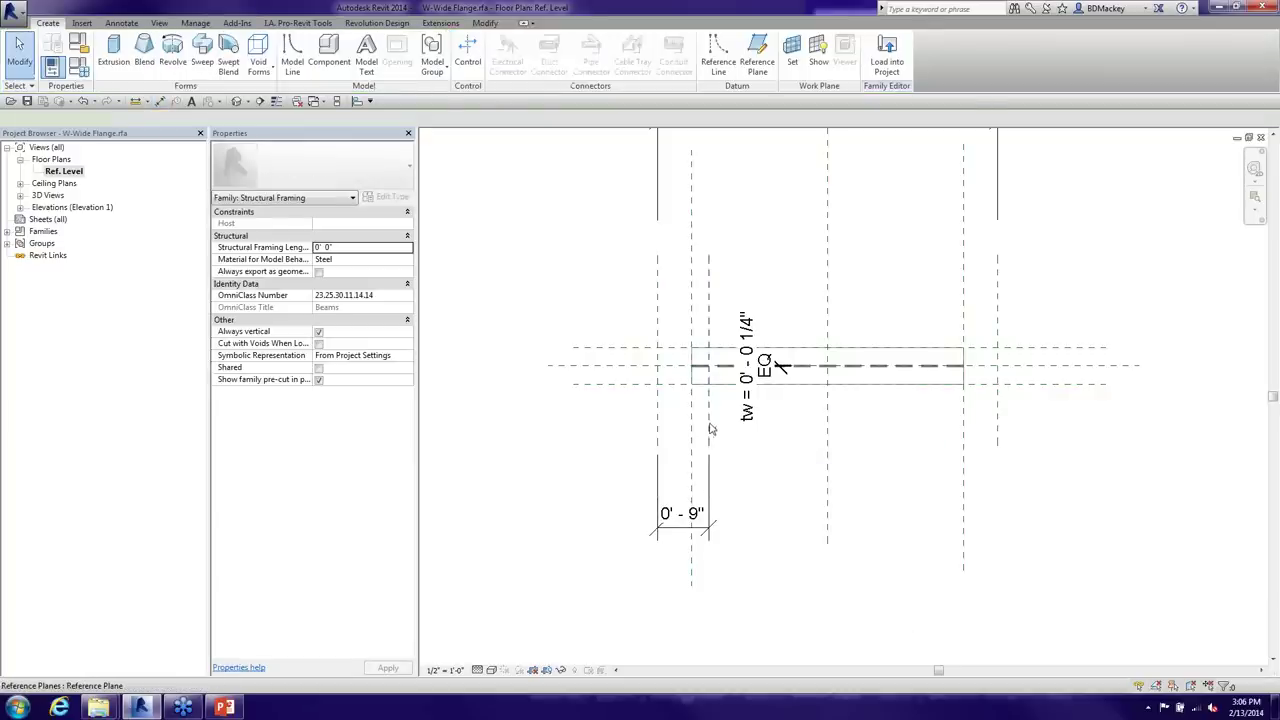
pyautogui.click(709, 430)
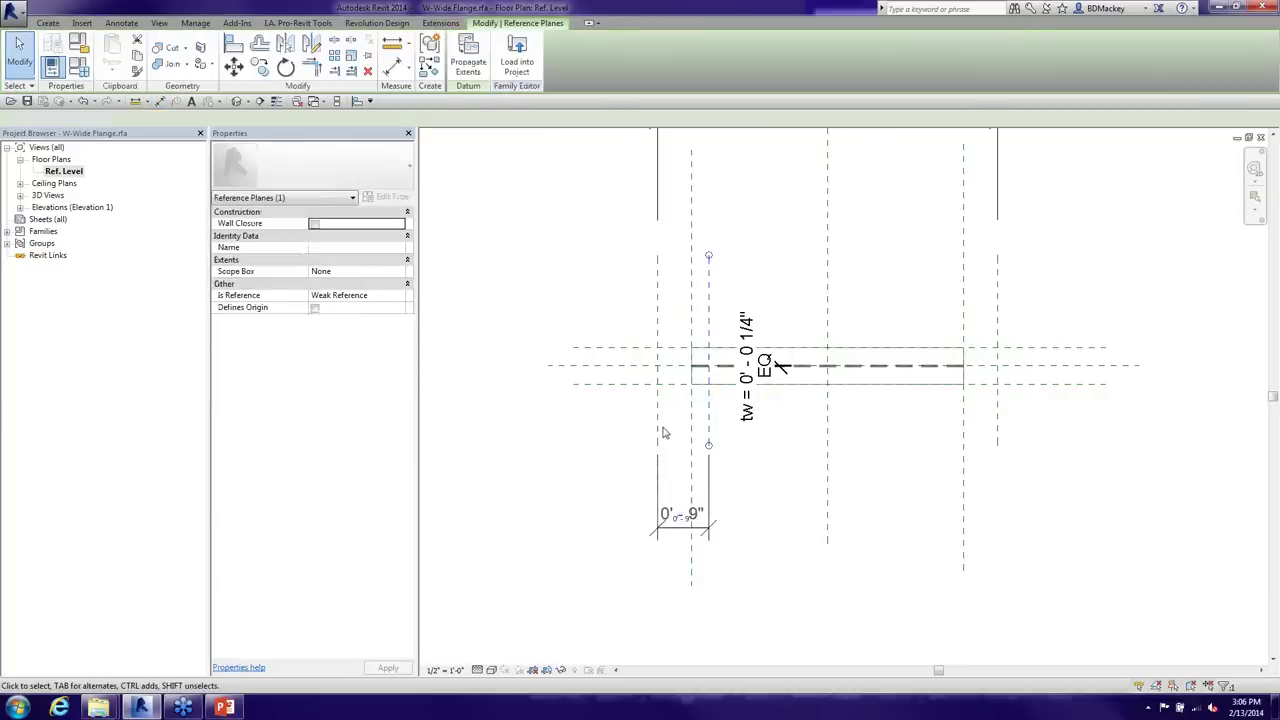
pyautogui.press('Escape')
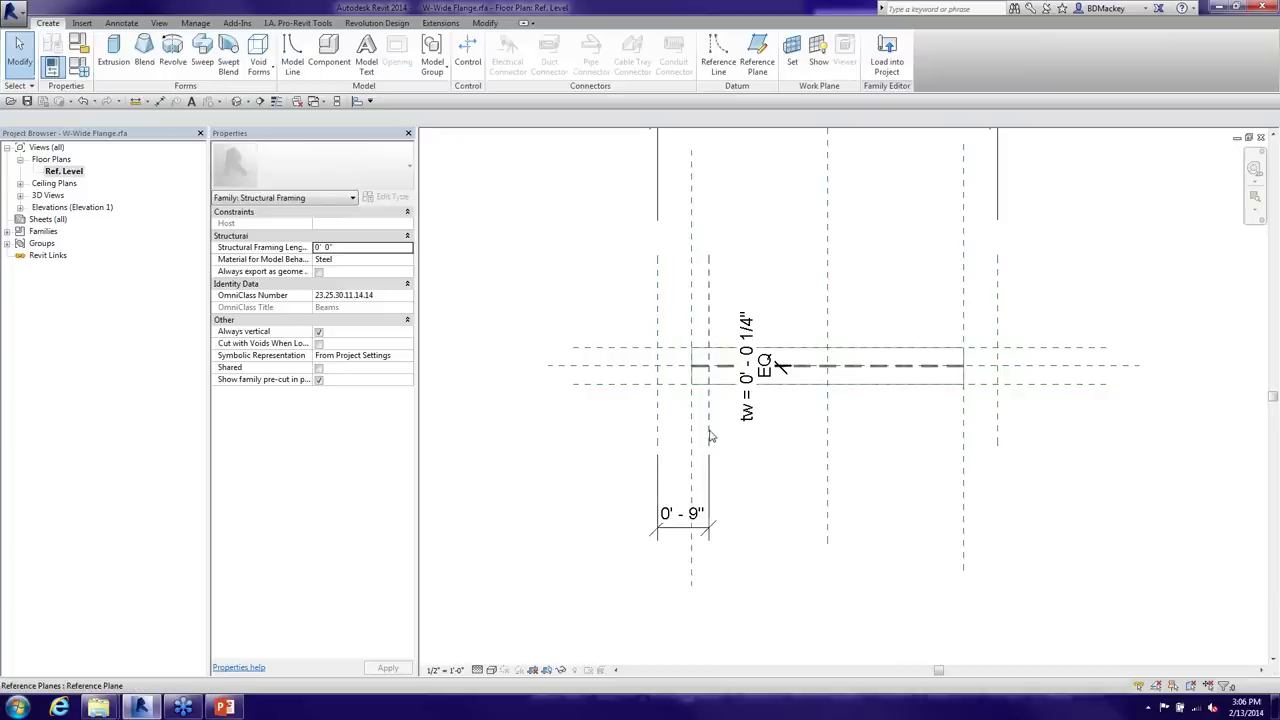
# Name the short reference plane 'Beam Posket Left', then show the 0'-9" dimension's Label options
pyautogui.click(709, 436)
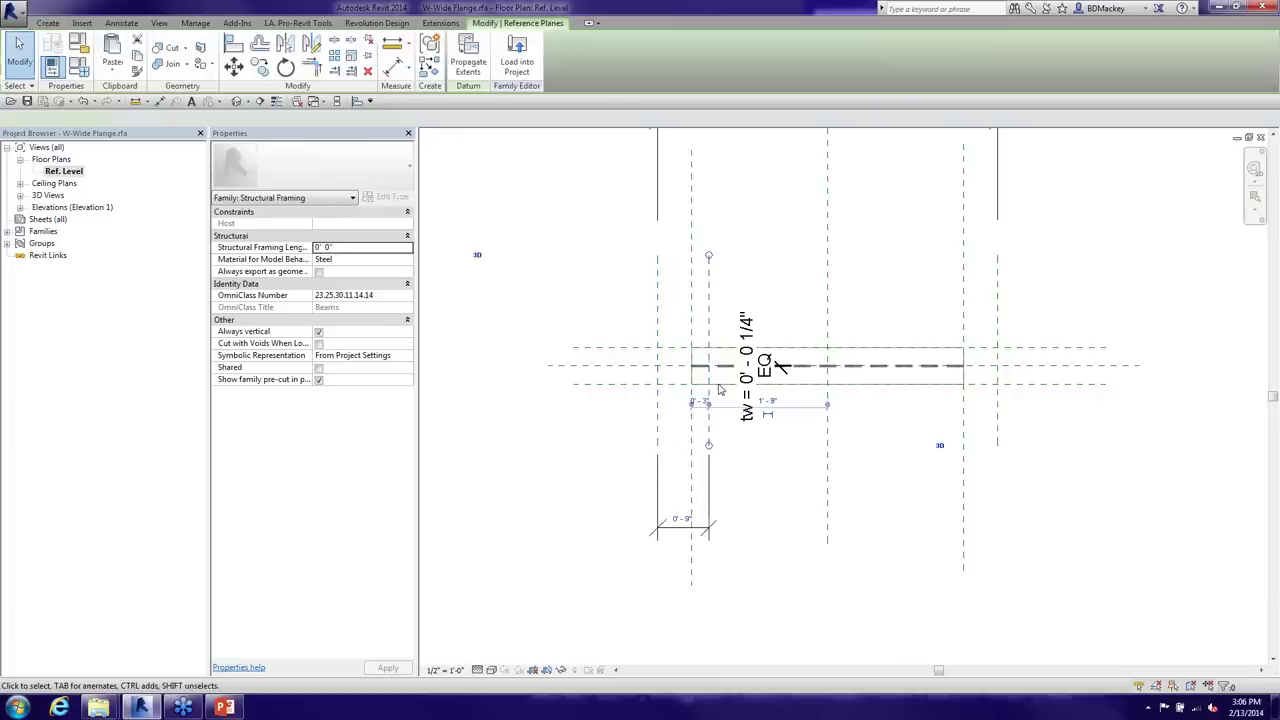
pyautogui.click(348, 249)
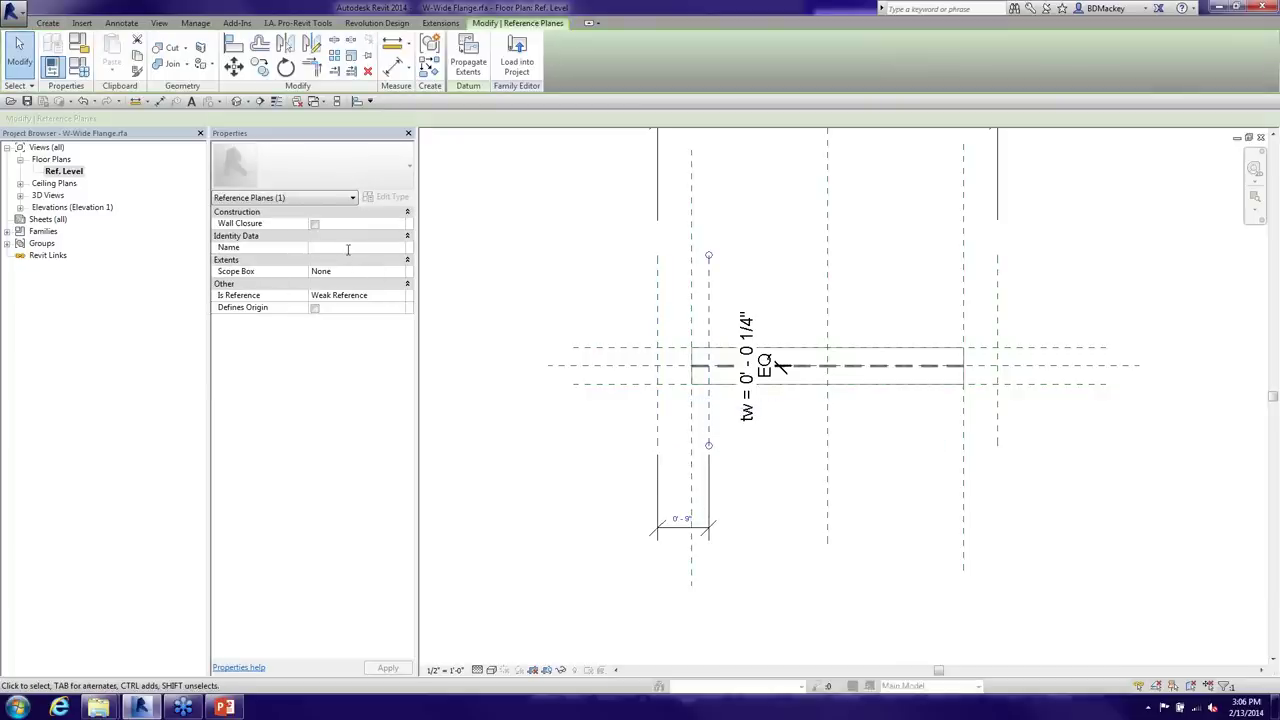
pyautogui.write('Beam P')
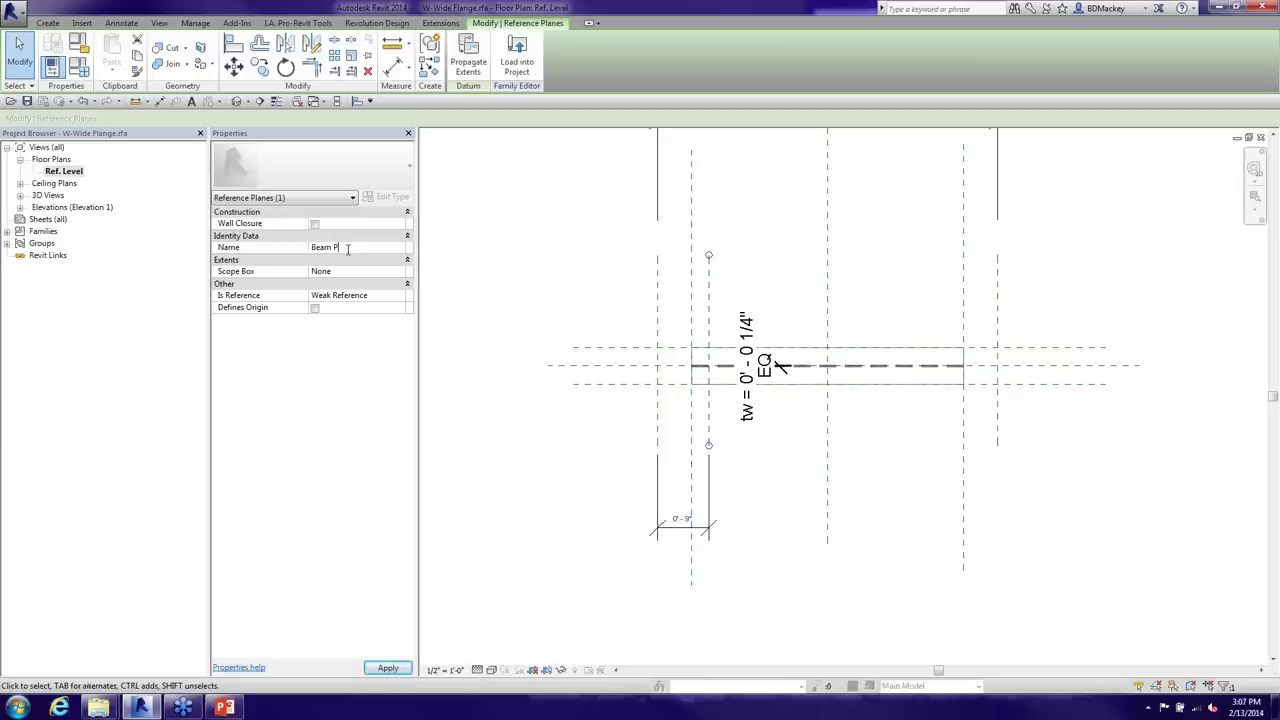
pyautogui.write('osket Left')
pyautogui.click(735, 295)
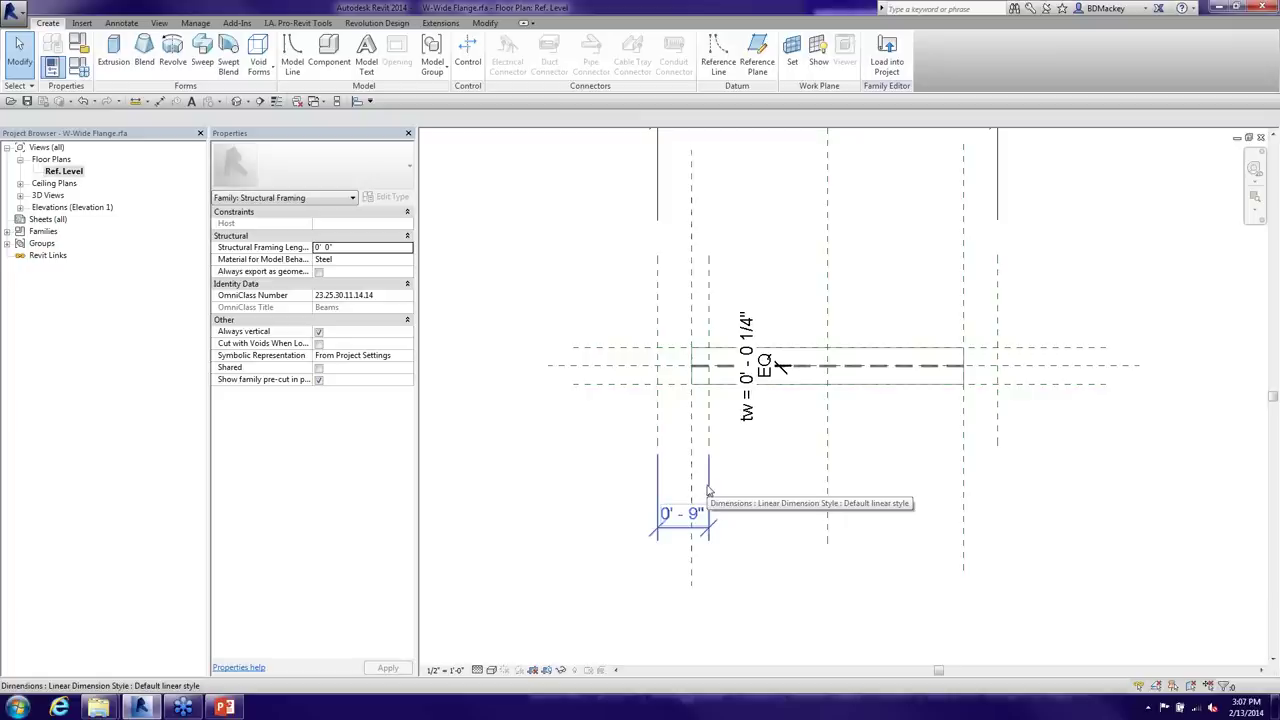
pyautogui.click(707, 490)
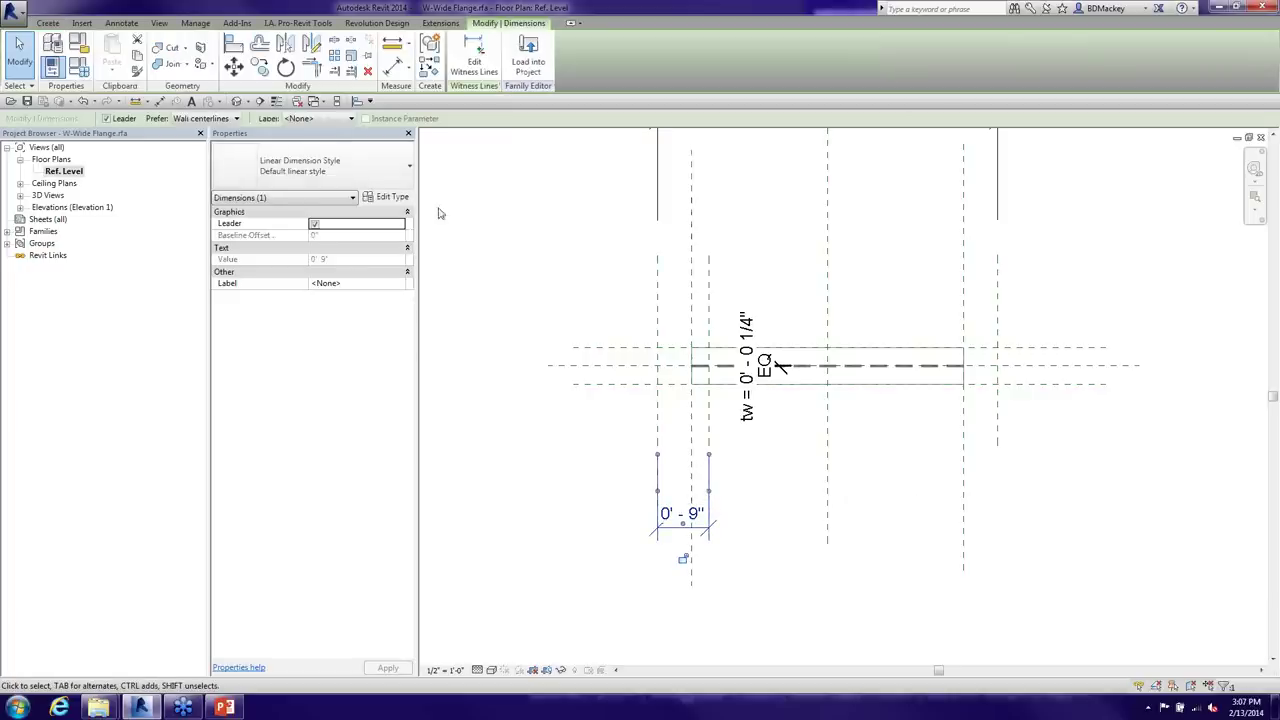
pyautogui.click(336, 120)
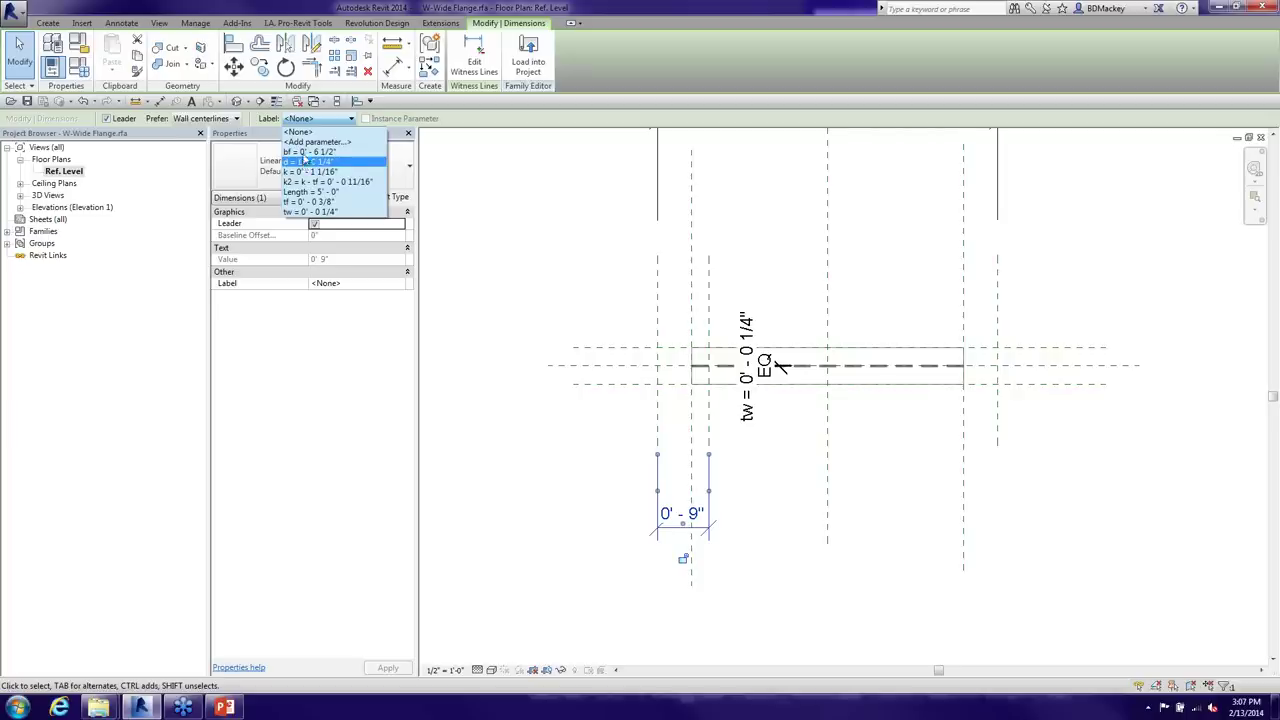
# Choose <Add parameter...> as the 0'-9" dimension's label
pyautogui.click(299, 131)
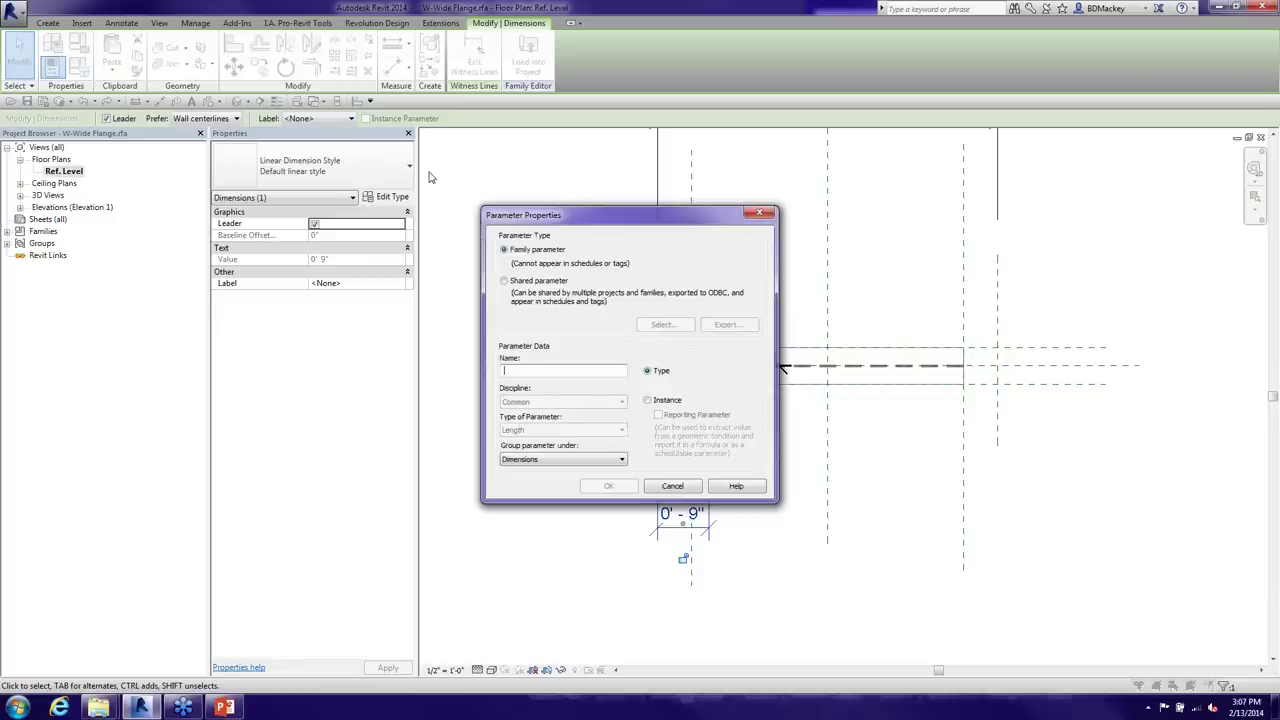
# Create an instance parameter named Pocket Depth, grouped under Dimensions, for the 9" dimension
pyautogui.write('BPocket B')
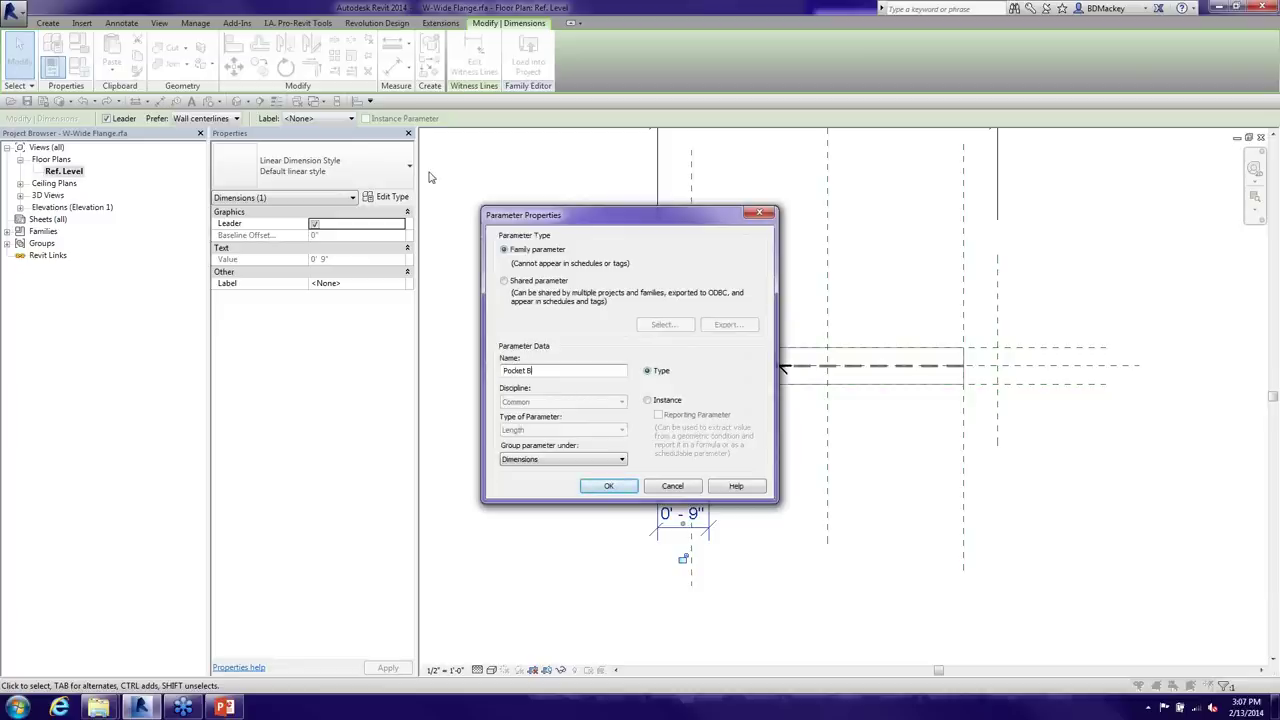
pyautogui.press('BackSpace')
pyautogui.write('Depth')
pyautogui.click(585, 462)
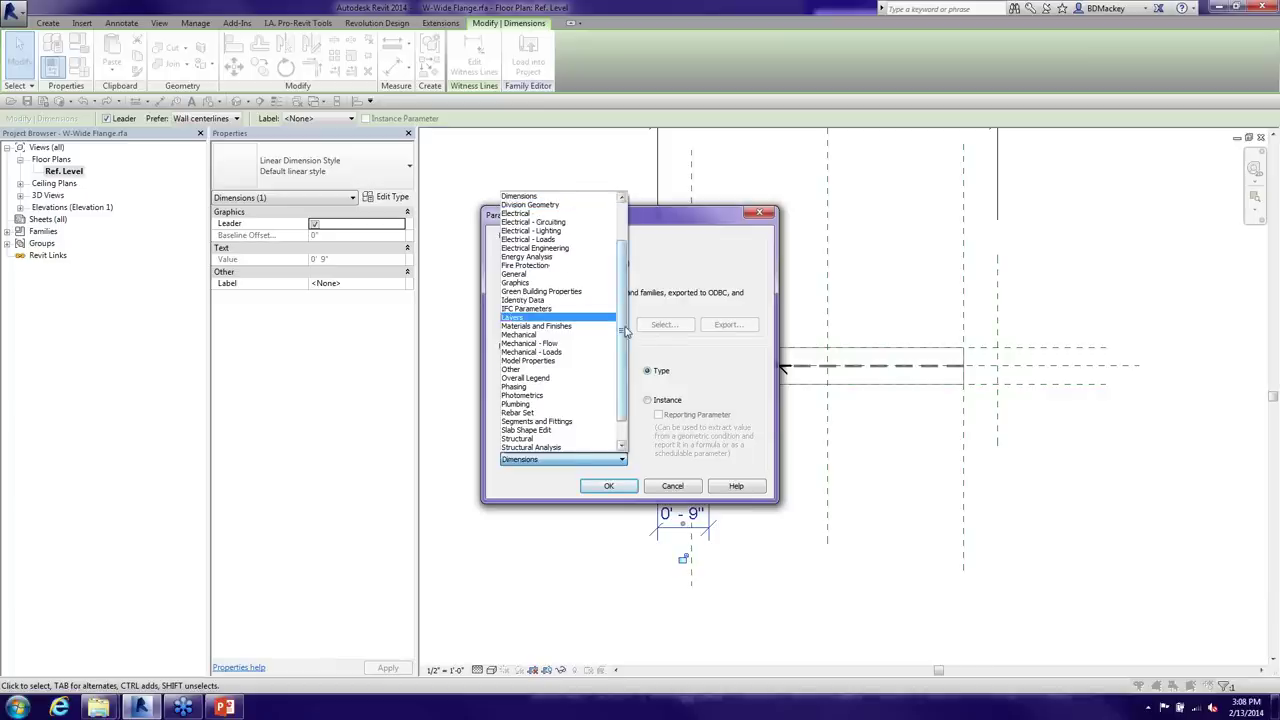
pyautogui.moveTo(624, 333); pyautogui.dragTo(629, 287)
pyautogui.click(752, 416)
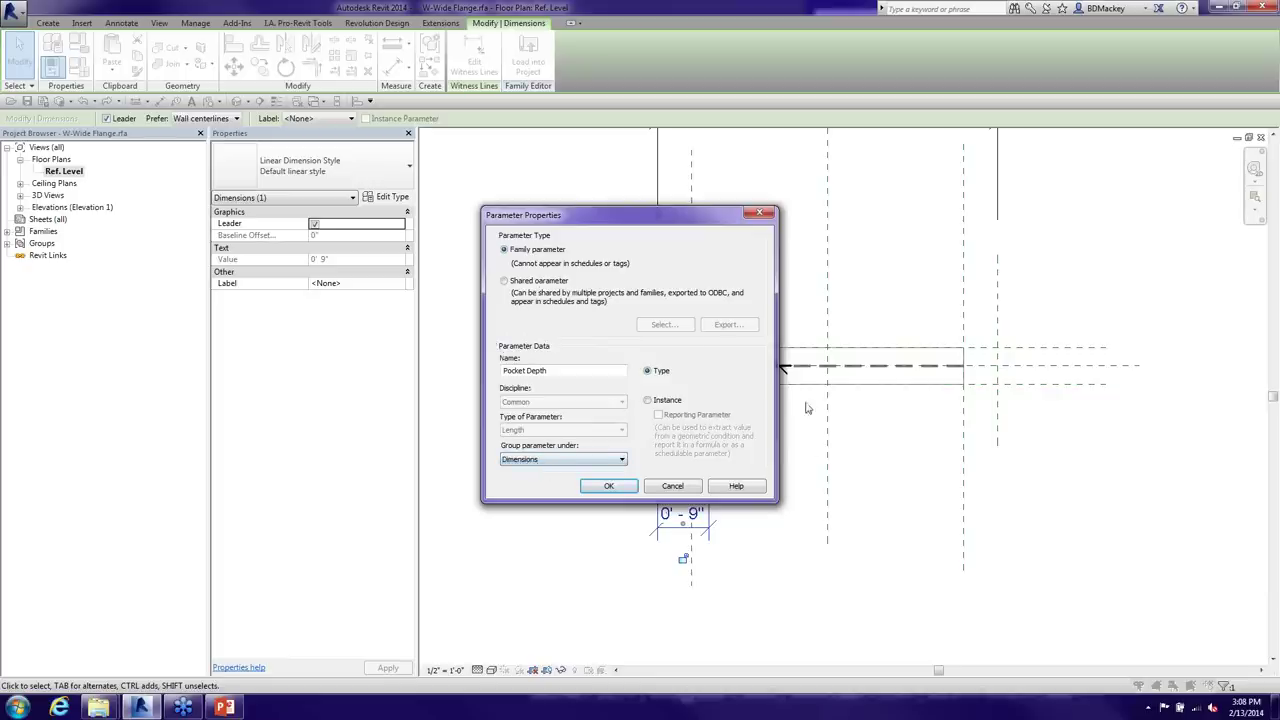
pyautogui.click(648, 401)
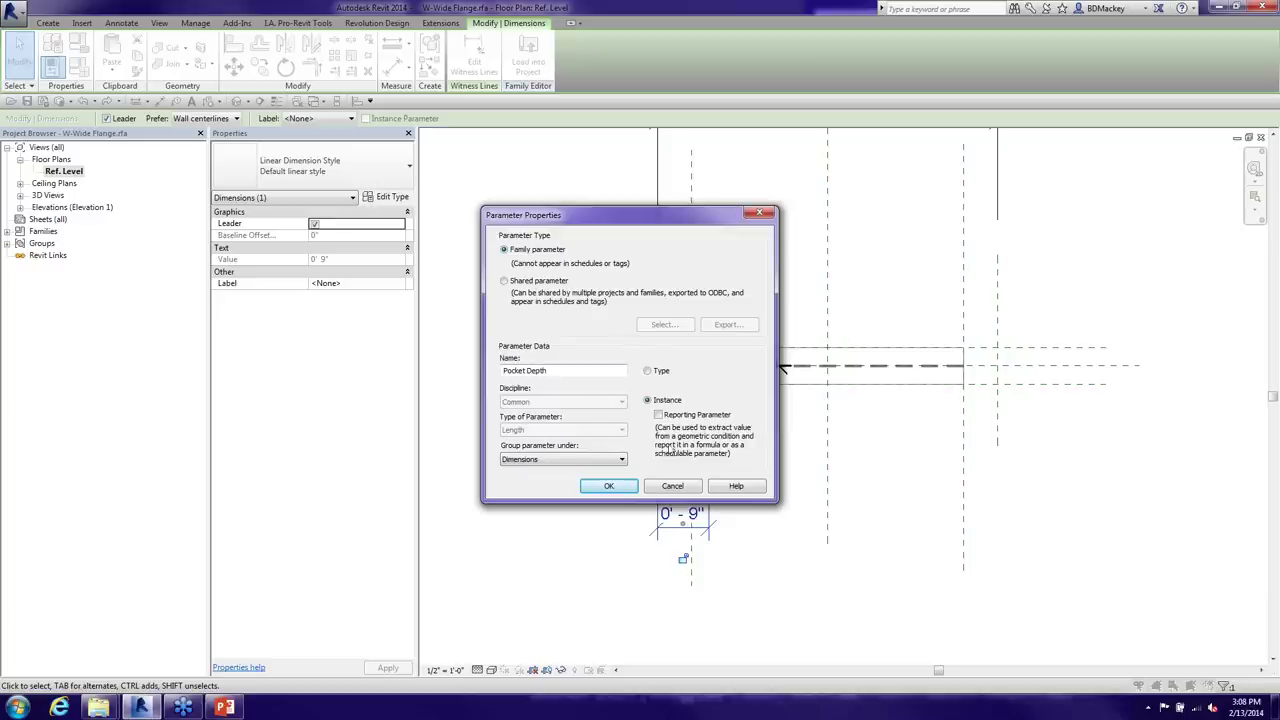
pyautogui.click(607, 486)
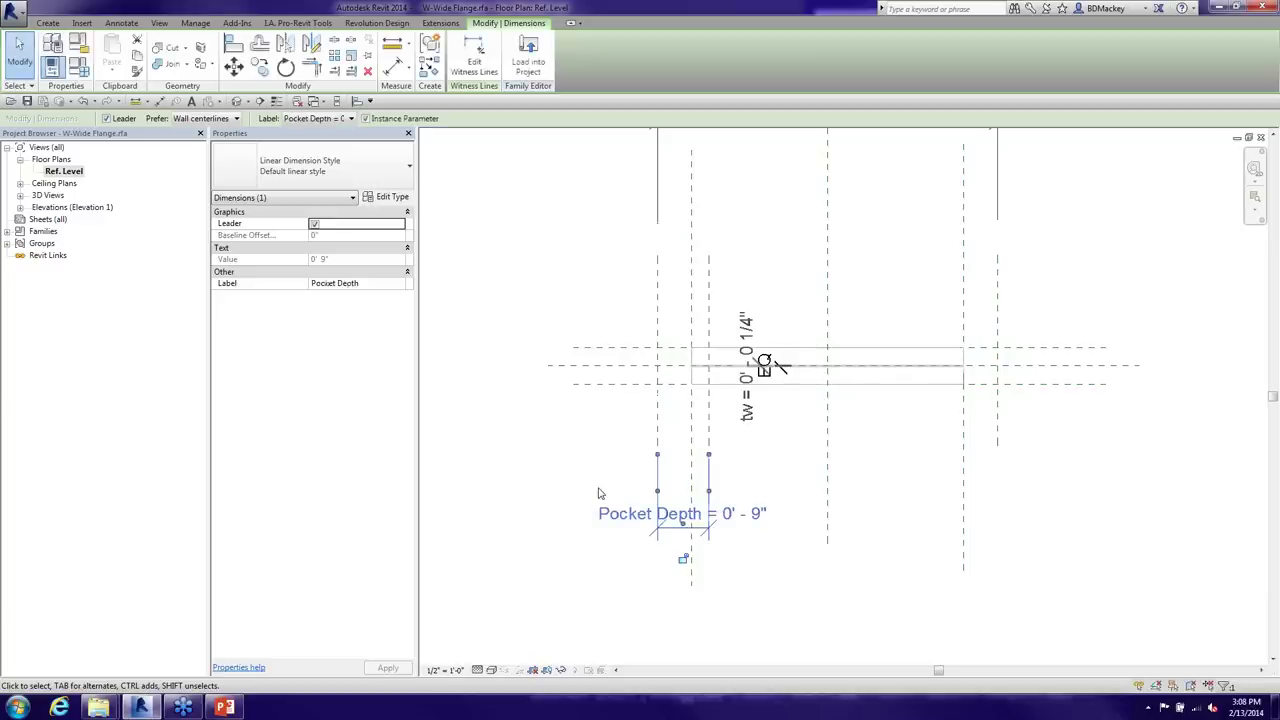
# Deselect the dimension and open the Family Types dialog
pyautogui.click(600, 492)
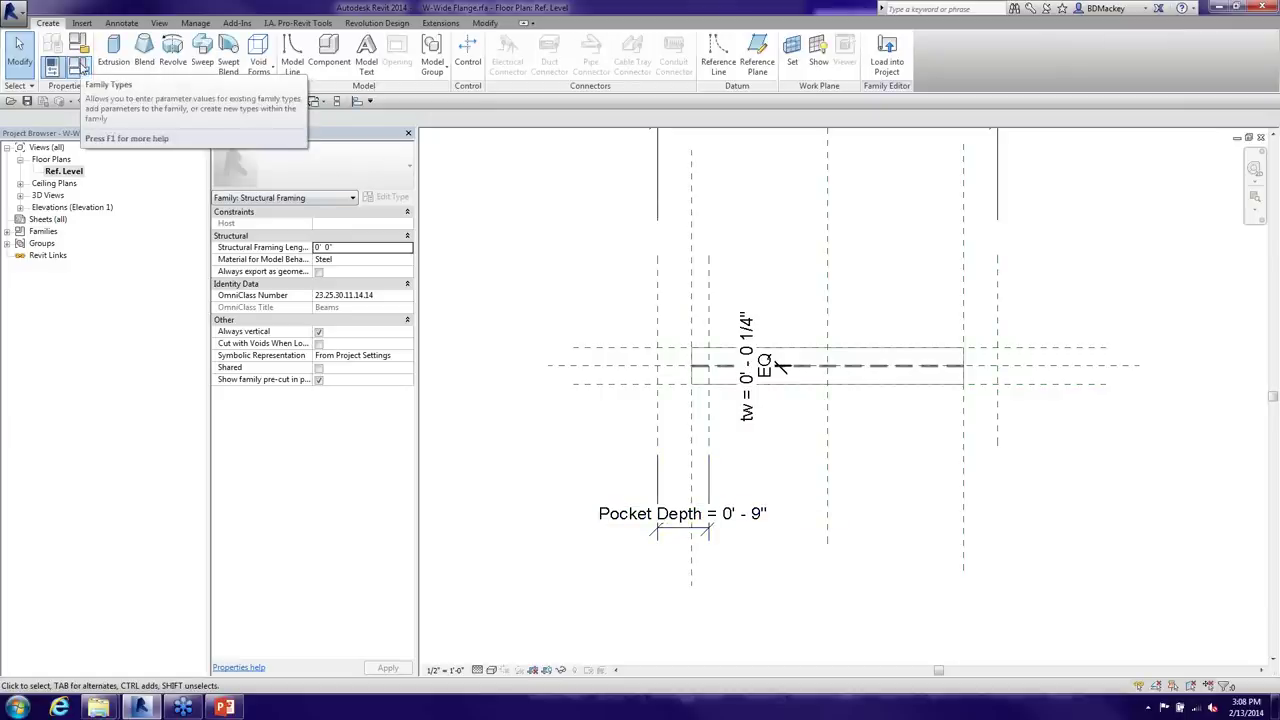
pyautogui.click(82, 66)
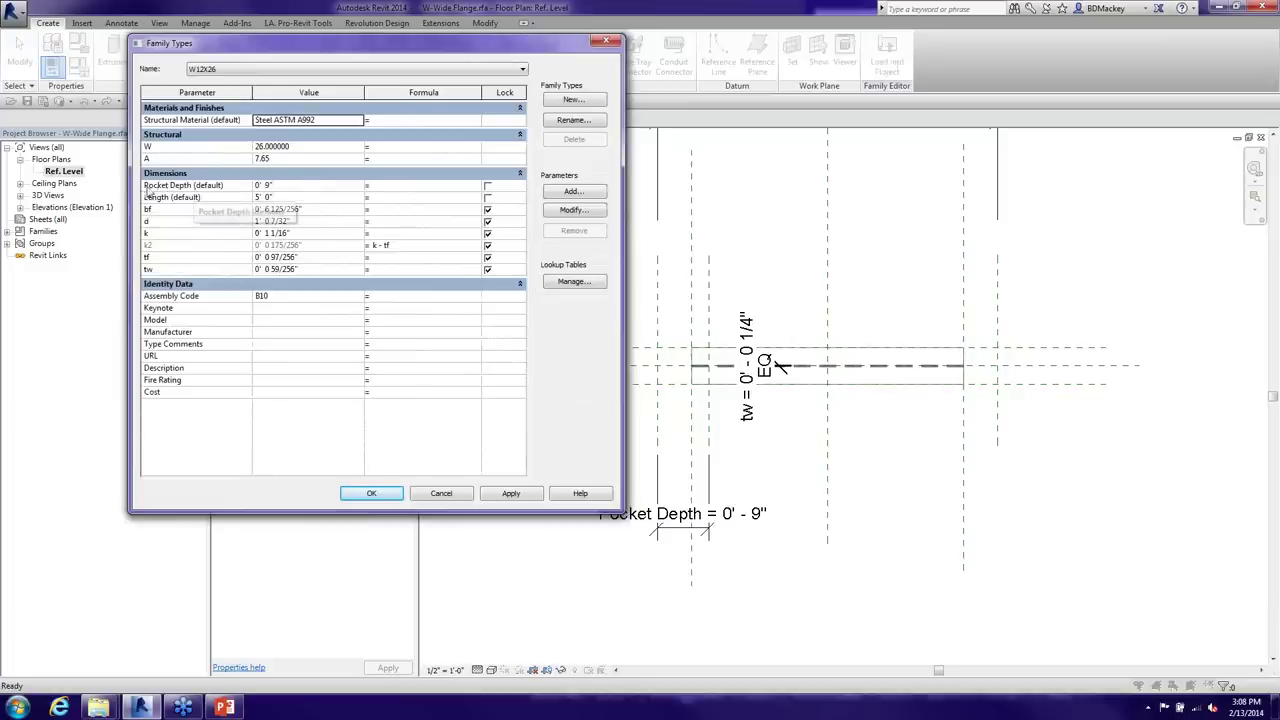
# Modify Pocket Depth so it is grouped under Construction instead of Dimensions
pyautogui.click(222, 187)
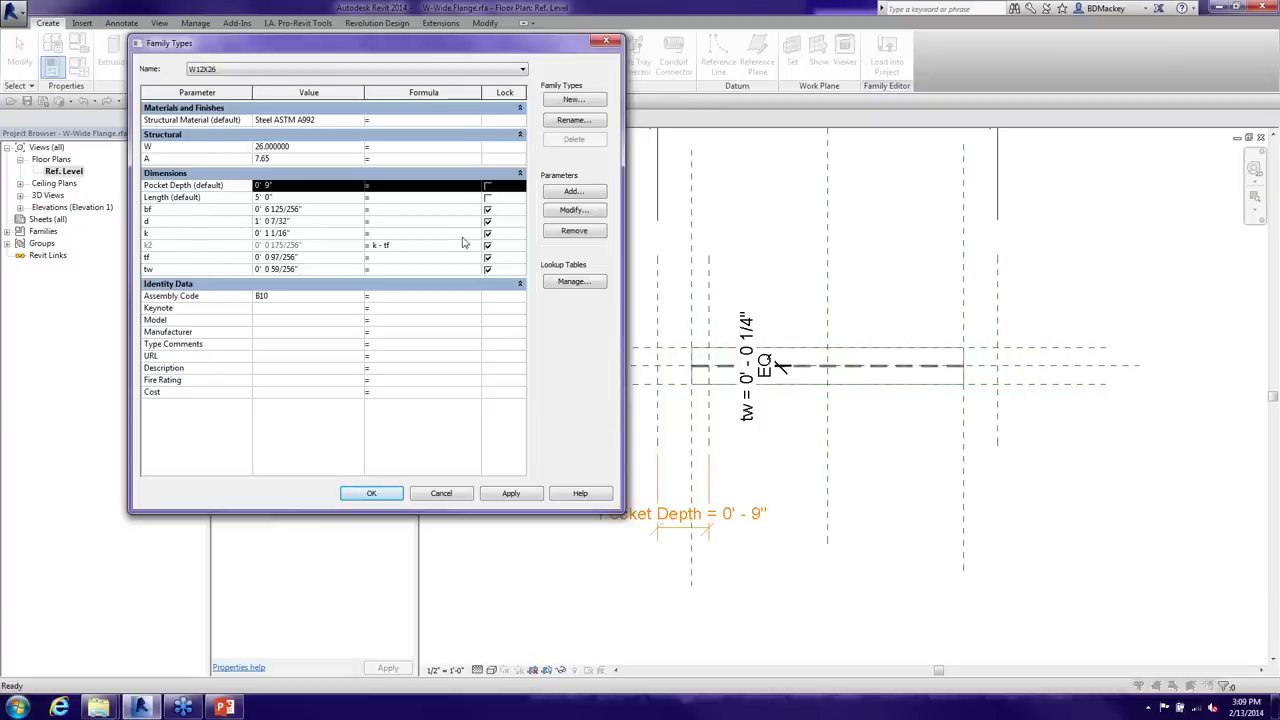
pyautogui.click(574, 210)
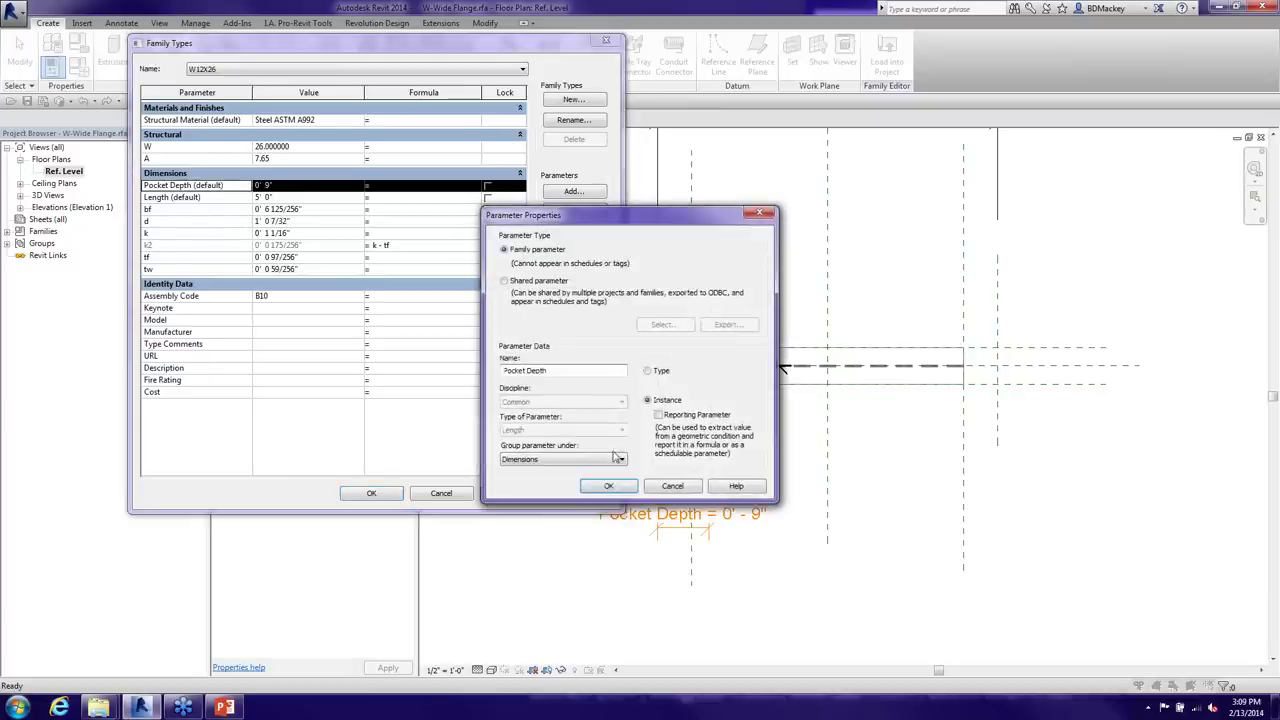
pyautogui.click(617, 457)
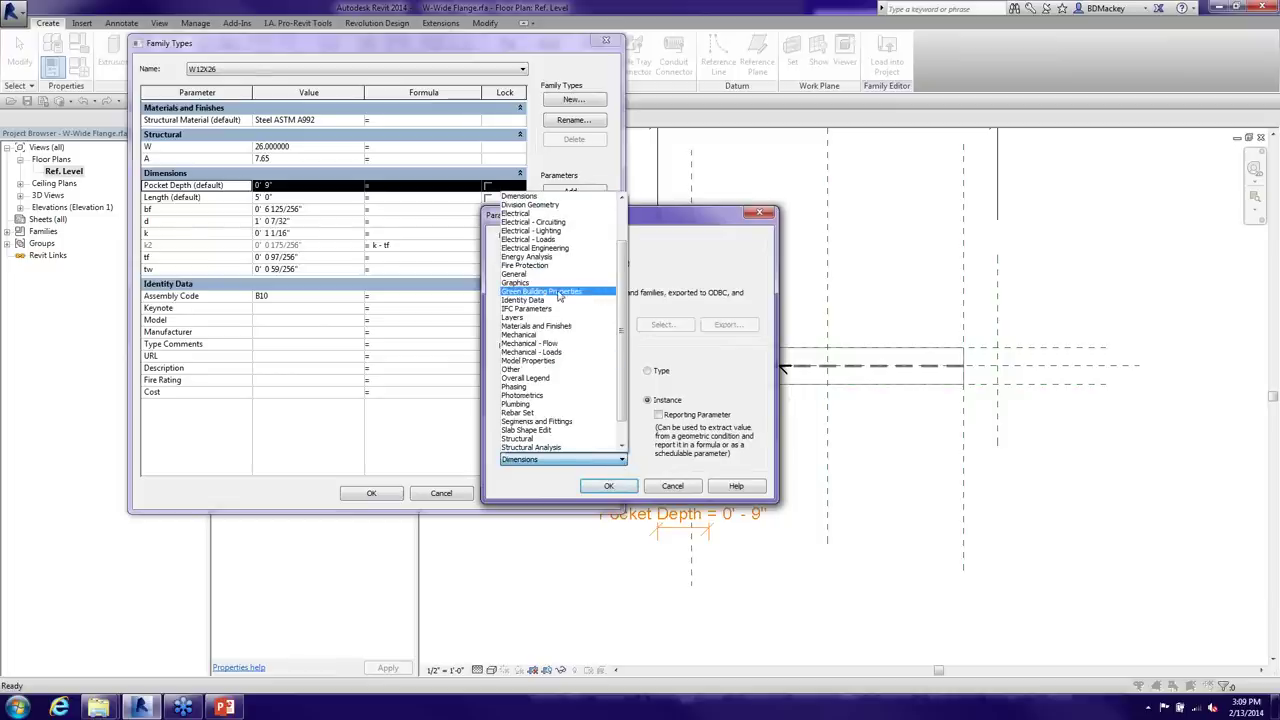
pyautogui.scroll(2, 558, 290)
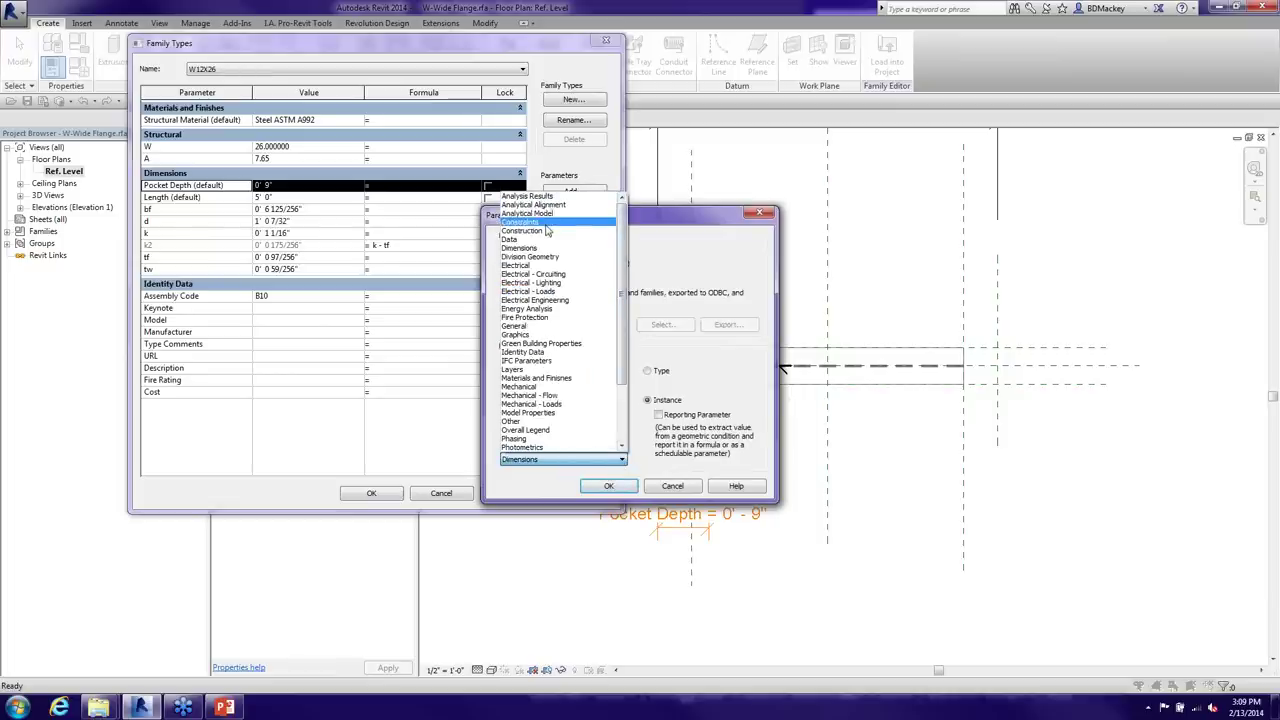
pyautogui.click(548, 232)
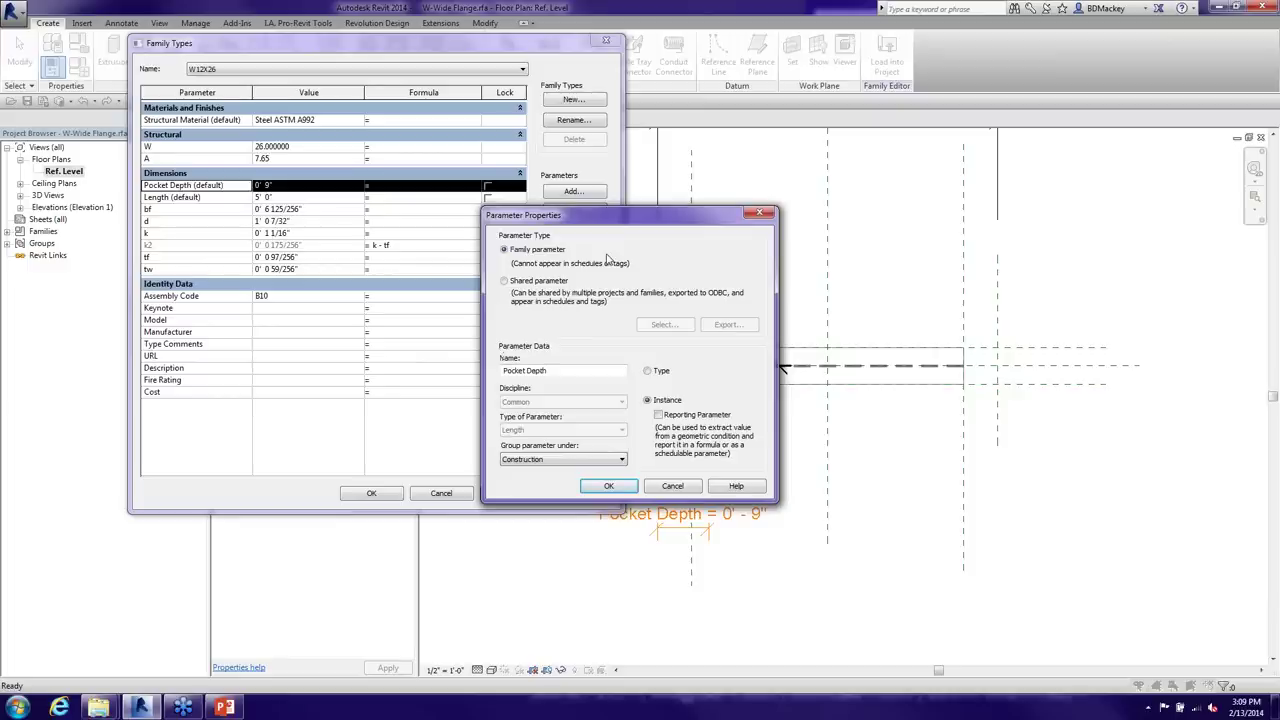
pyautogui.click(607, 487)
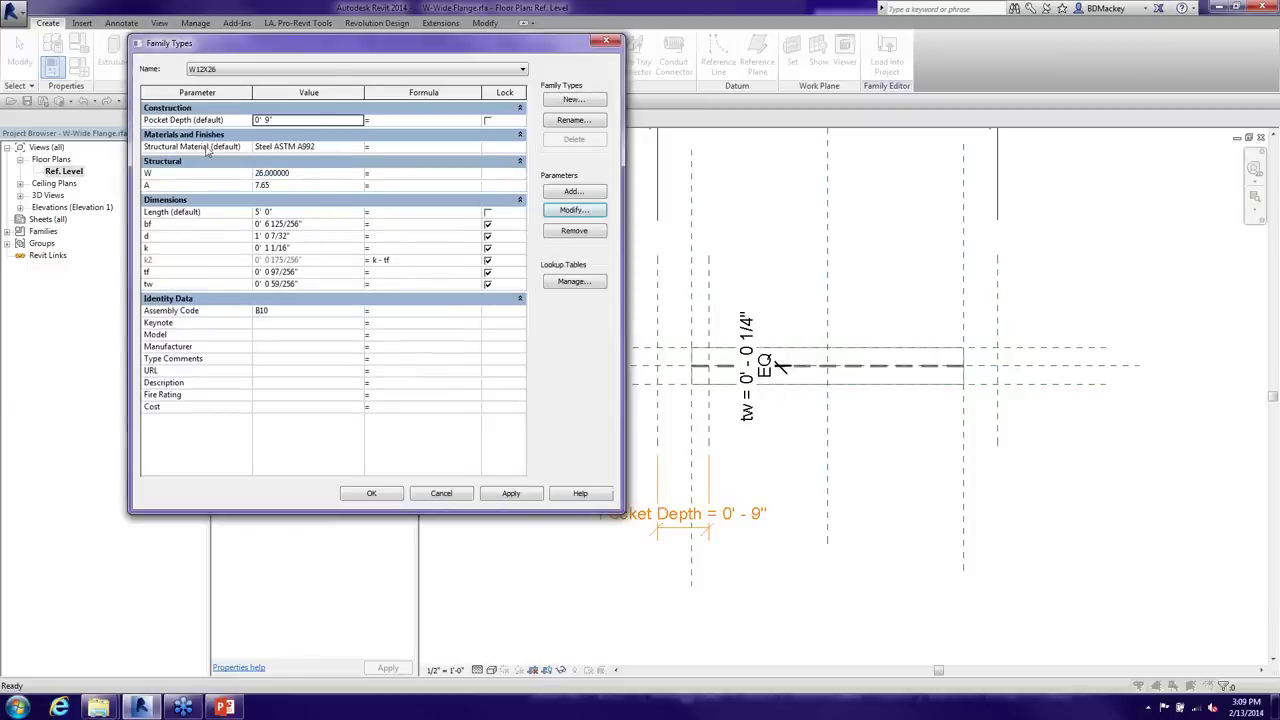
# Add a Pocket Left type length parameter grouped under Construction
pyautogui.click(557, 193)
pyautogui.write('Po')
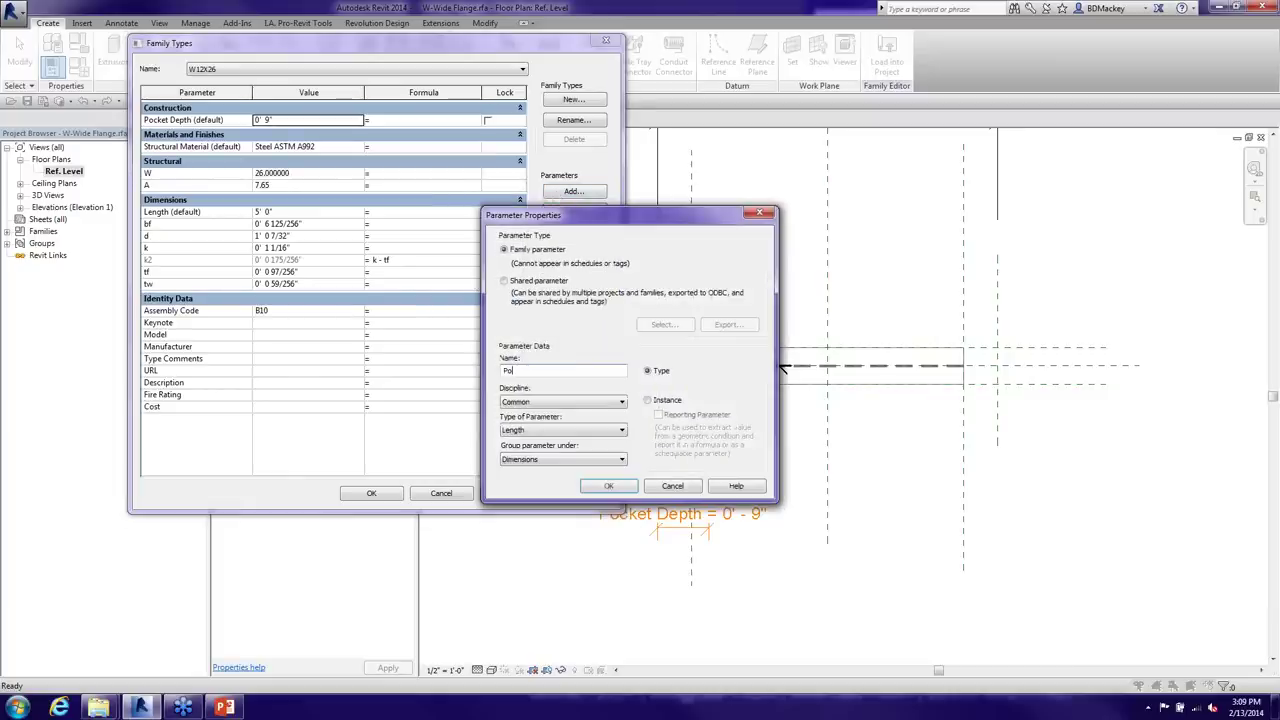
pyautogui.write('cket Left')
pyautogui.press('Tab')
pyautogui.press('Tab')
pyautogui.press('Tab')
pyautogui.press('c')
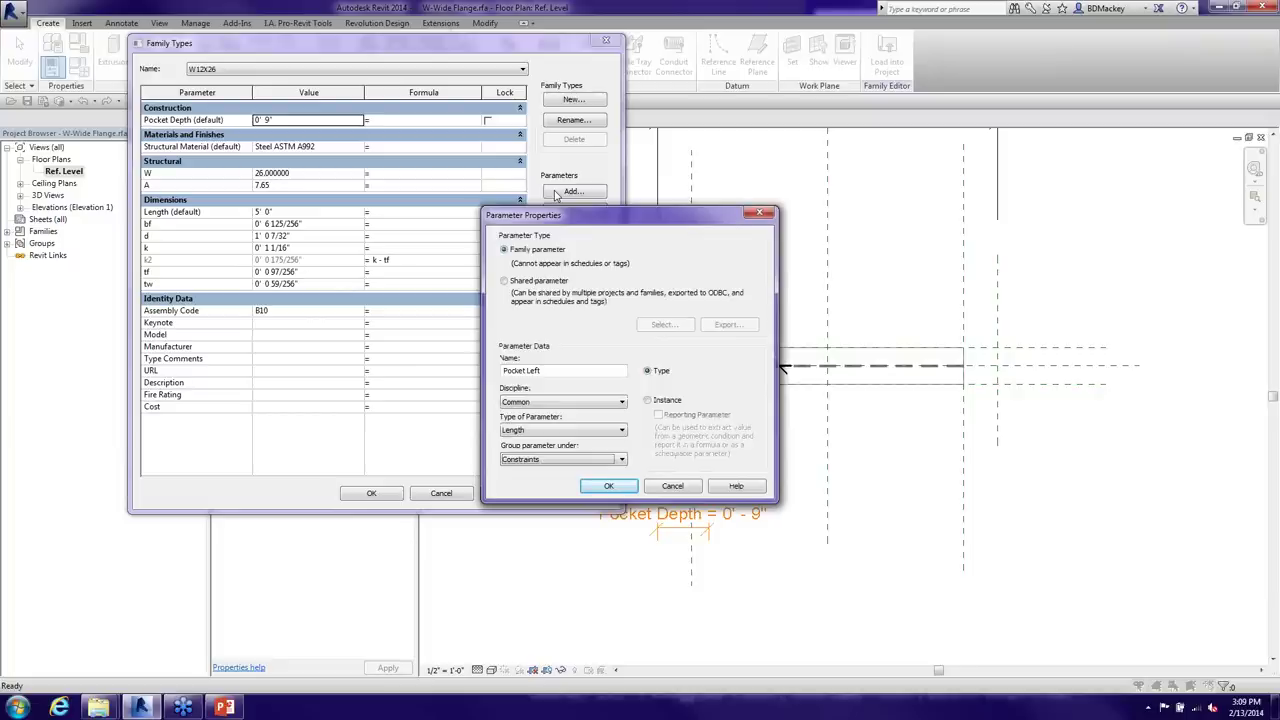
pyautogui.press('c')
pyautogui.press('Tab')
pyautogui.press('Down')
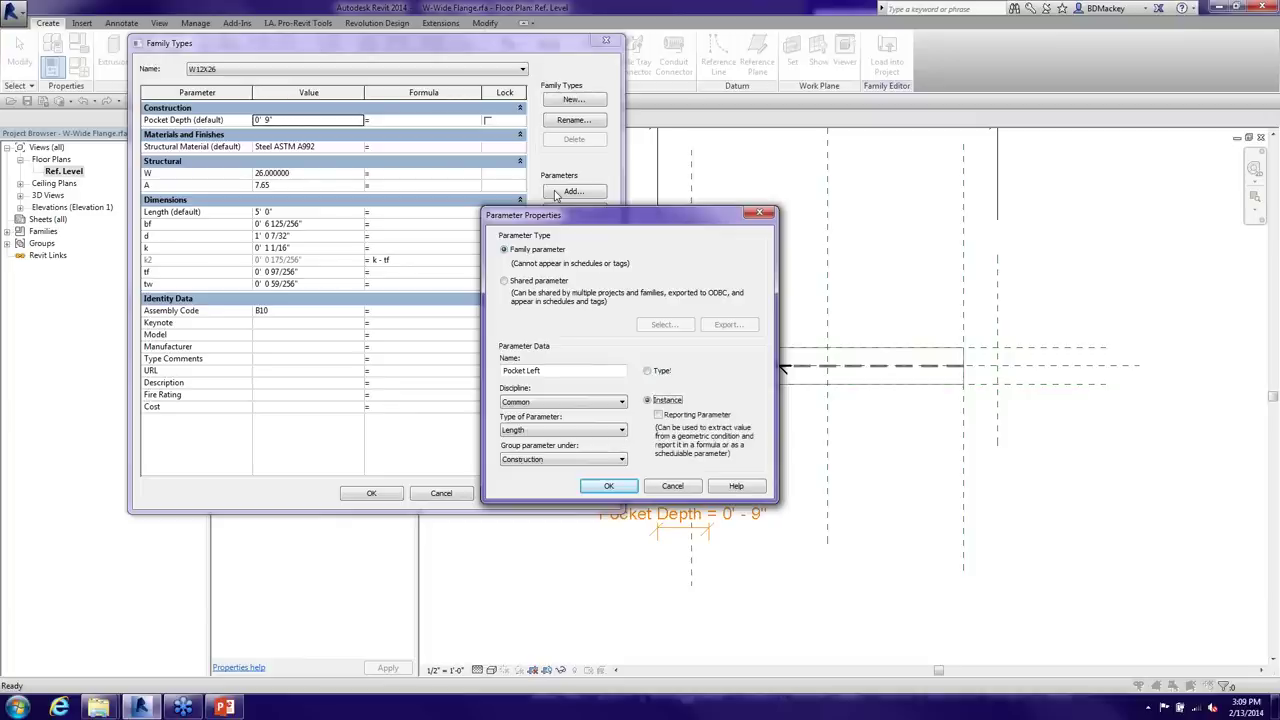
pyautogui.press('Up')
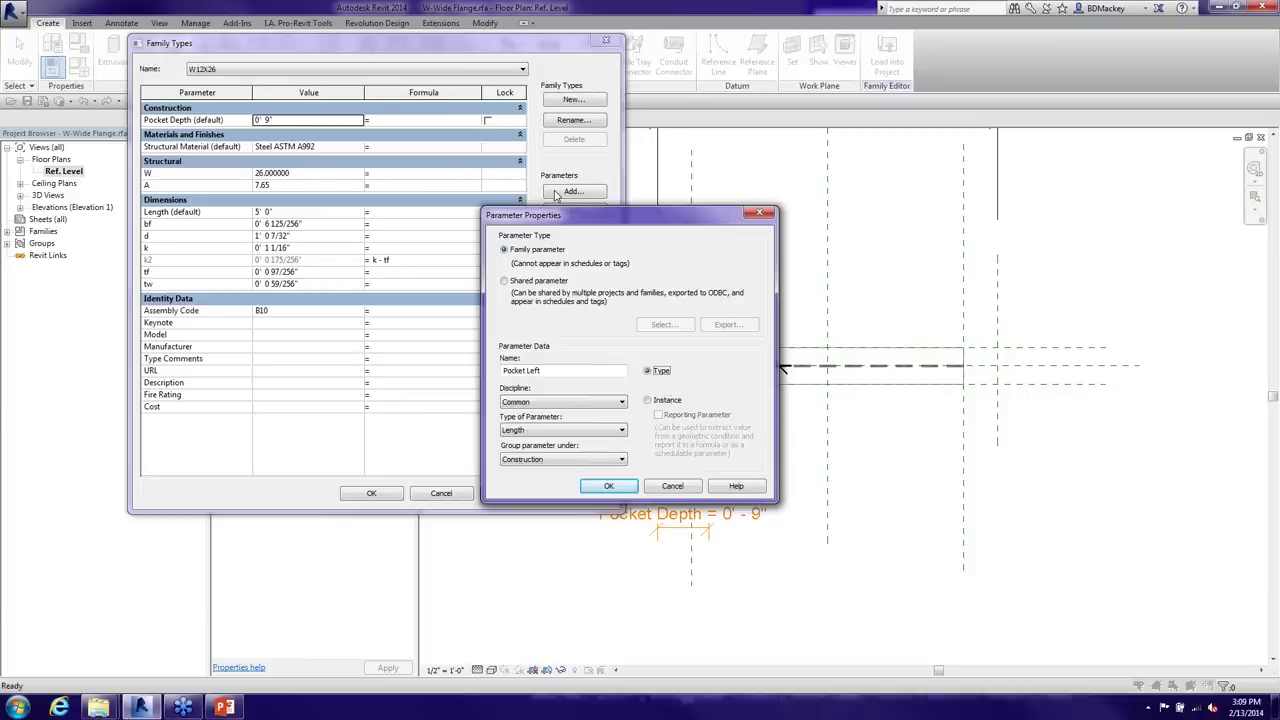
pyautogui.press('Return')
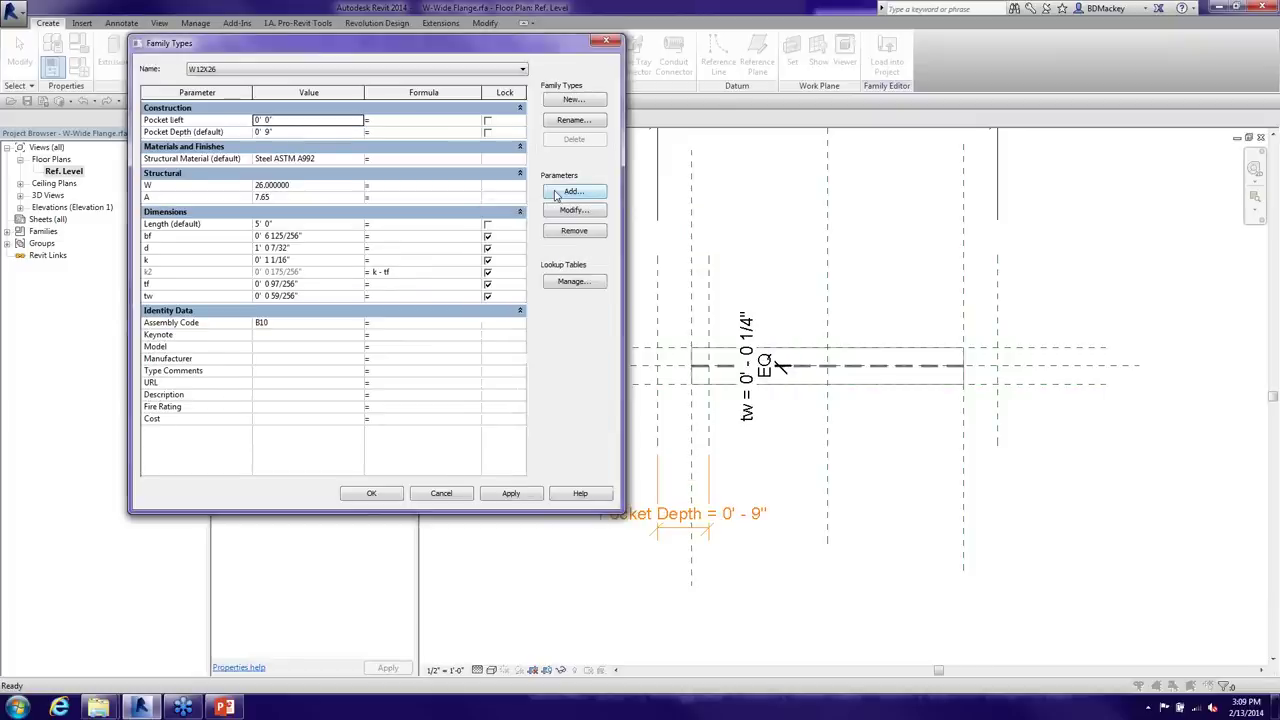
# Add a matching Pocket Right type parameter, also grouped under Construction
pyautogui.click(572, 192)
pyautogui.write('Po')
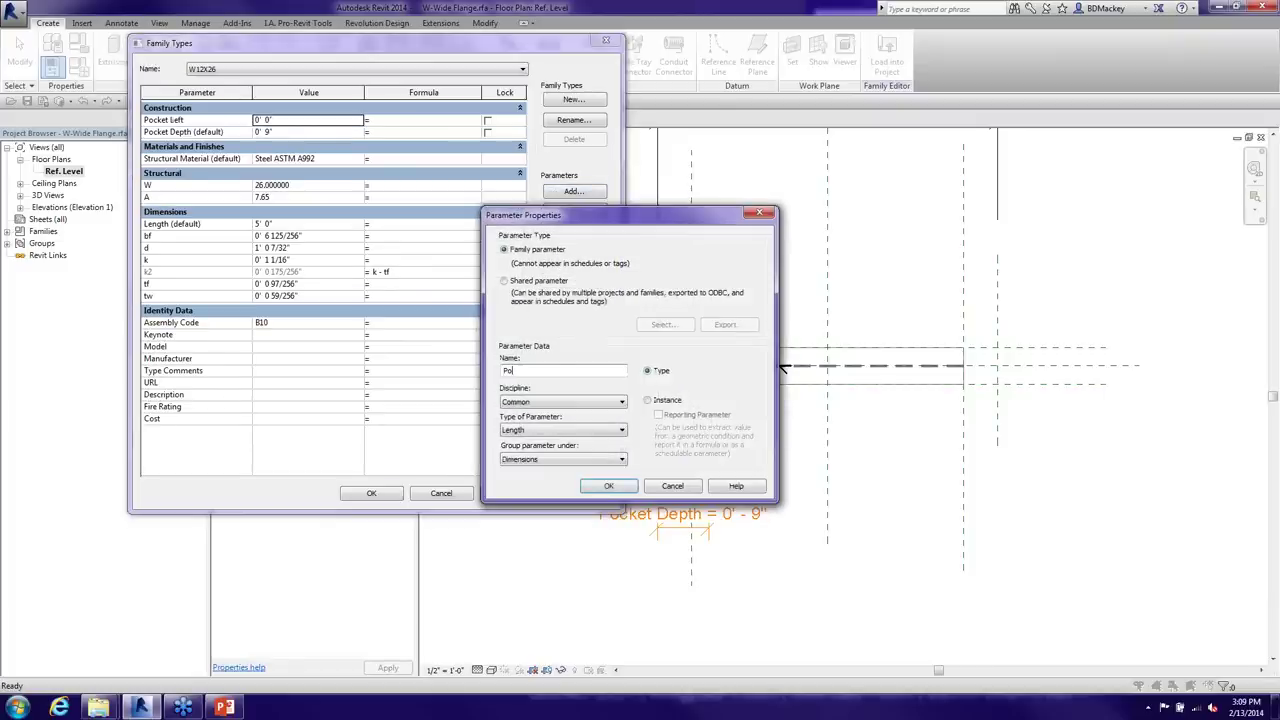
pyautogui.write('cket Right')
pyautogui.press('Tab')
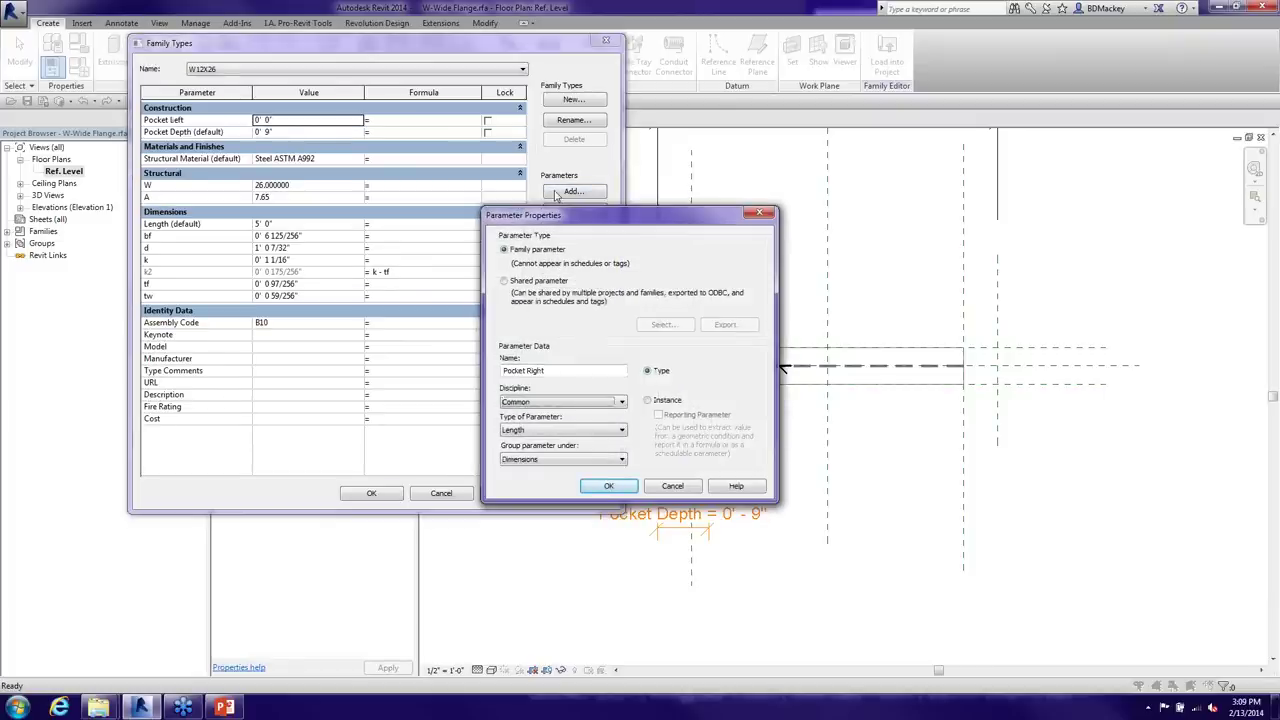
pyautogui.press('Tab')
pyautogui.press('Tab')
pyautogui.press('Up')
pyautogui.press('Up')
pyautogui.press('Tab')
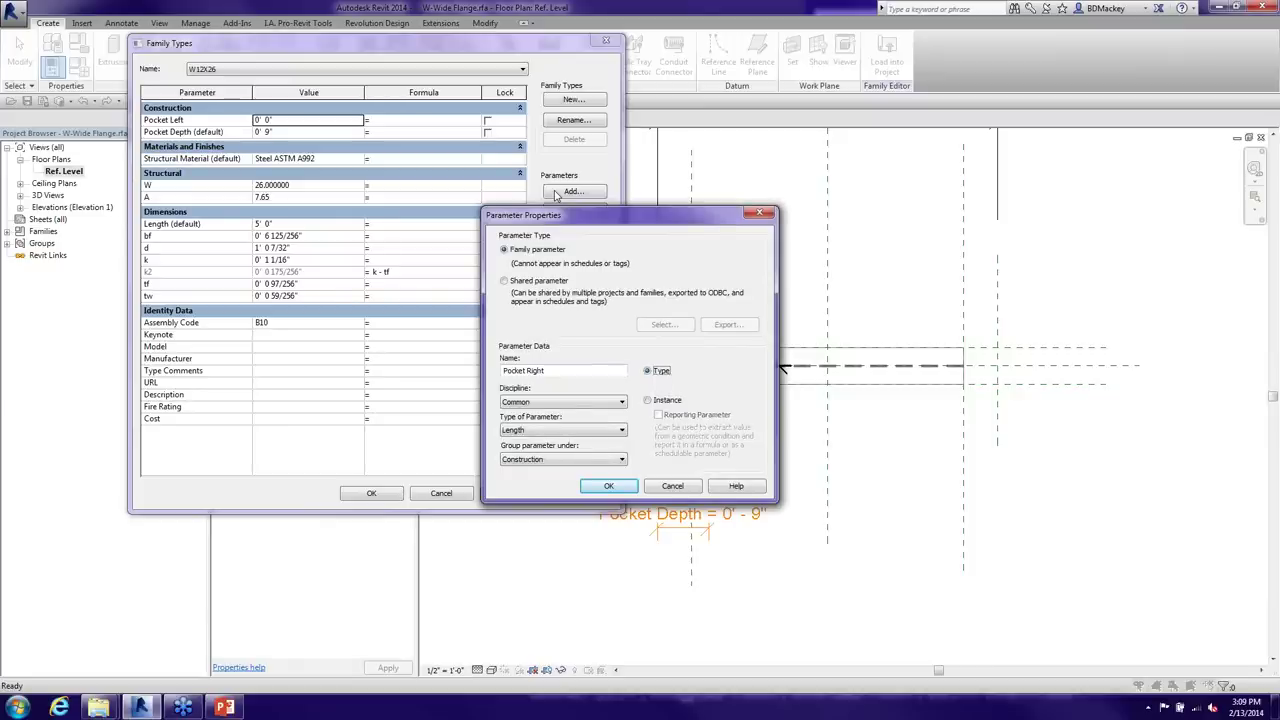
pyautogui.press('Return')
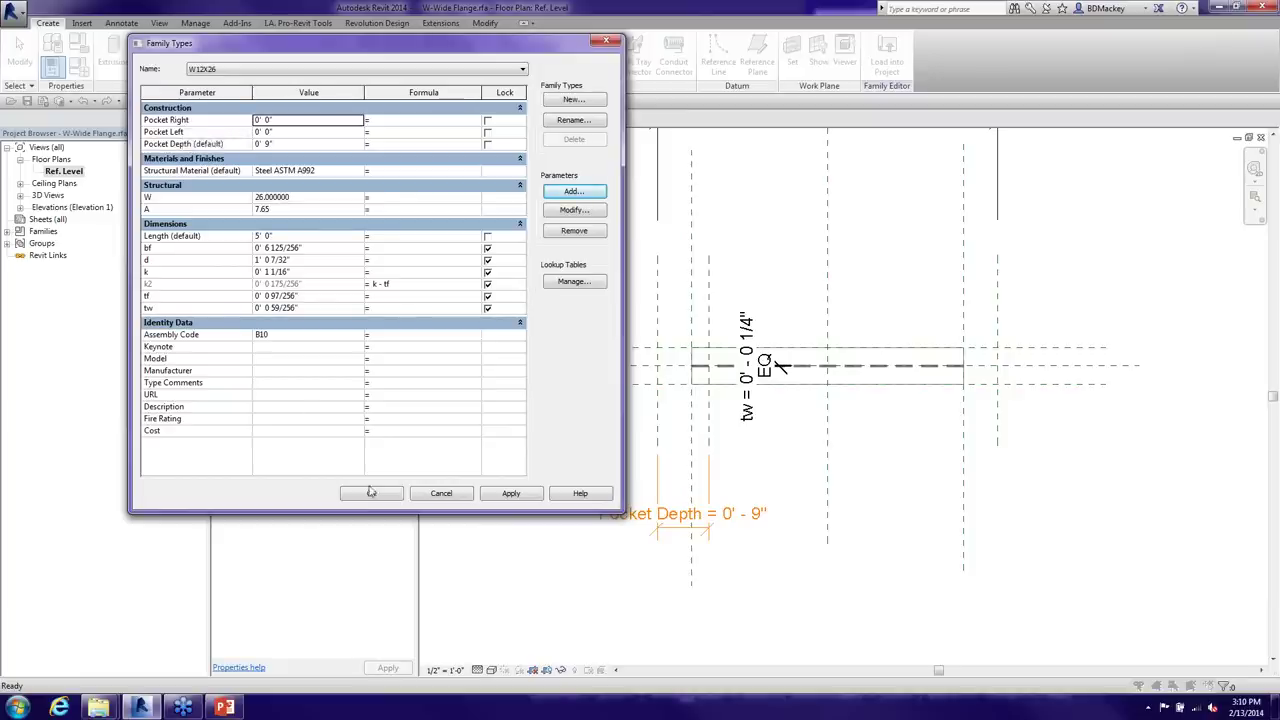
# Accept the family types, then draw upper and lower horizontal reference planes across the beam
pyautogui.press('Return')
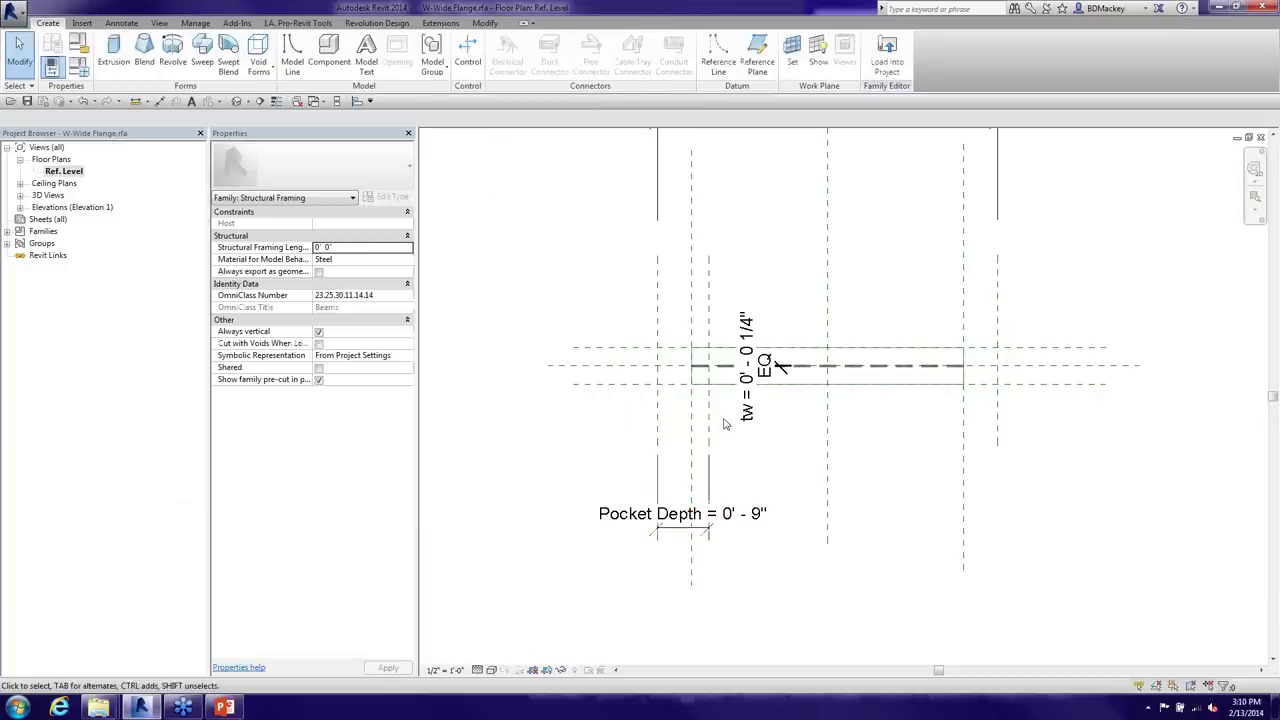
pyautogui.press('r')
pyautogui.press('p')
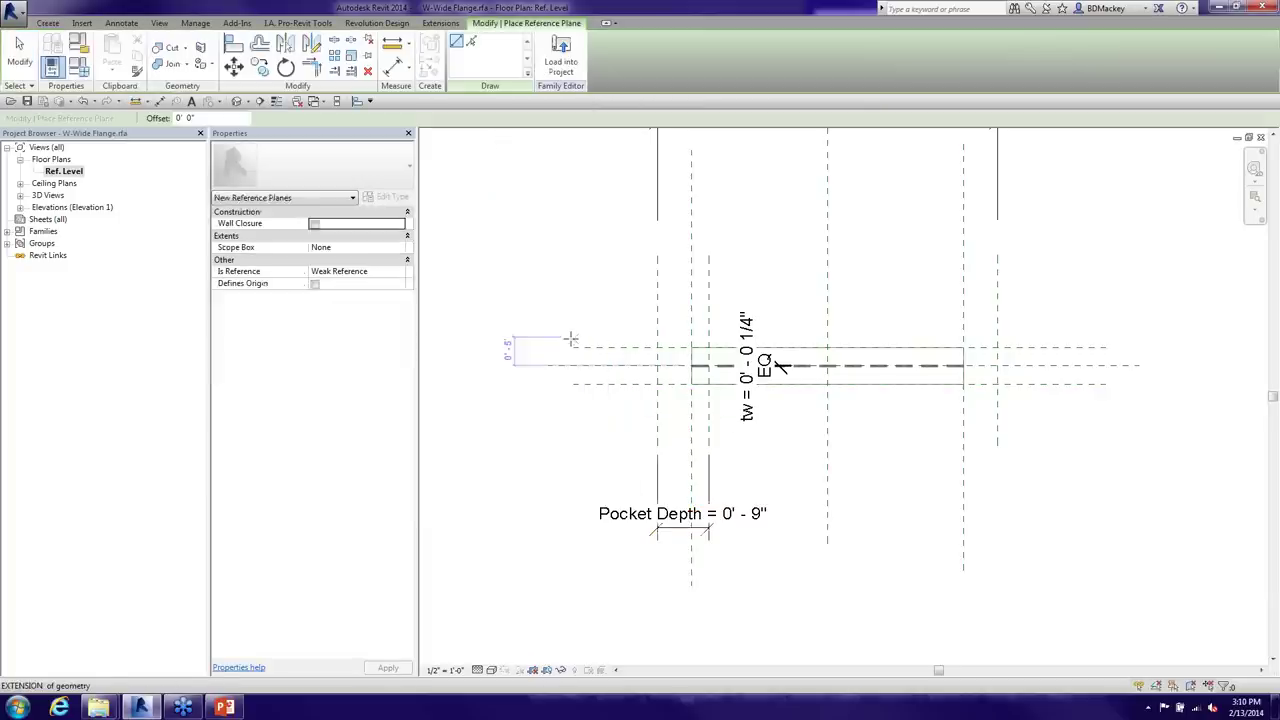
pyautogui.click(573, 341)
pyautogui.click(1107, 338)
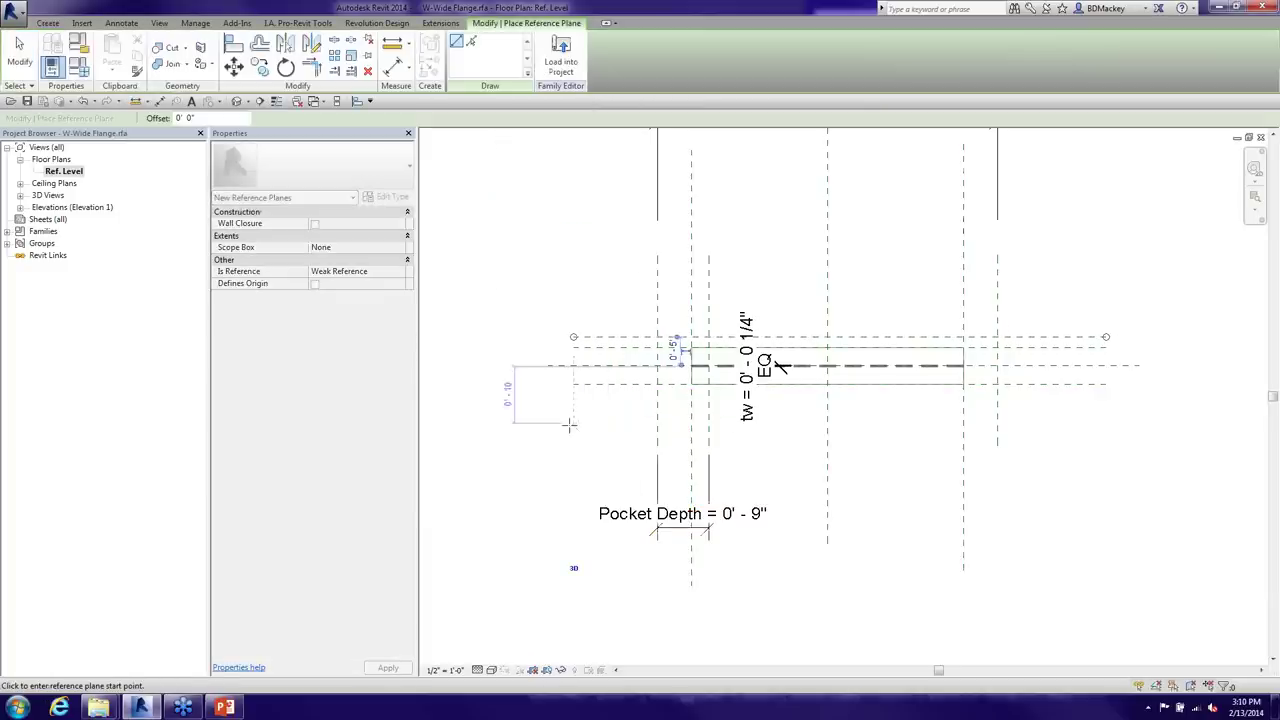
pyautogui.click(575, 393)
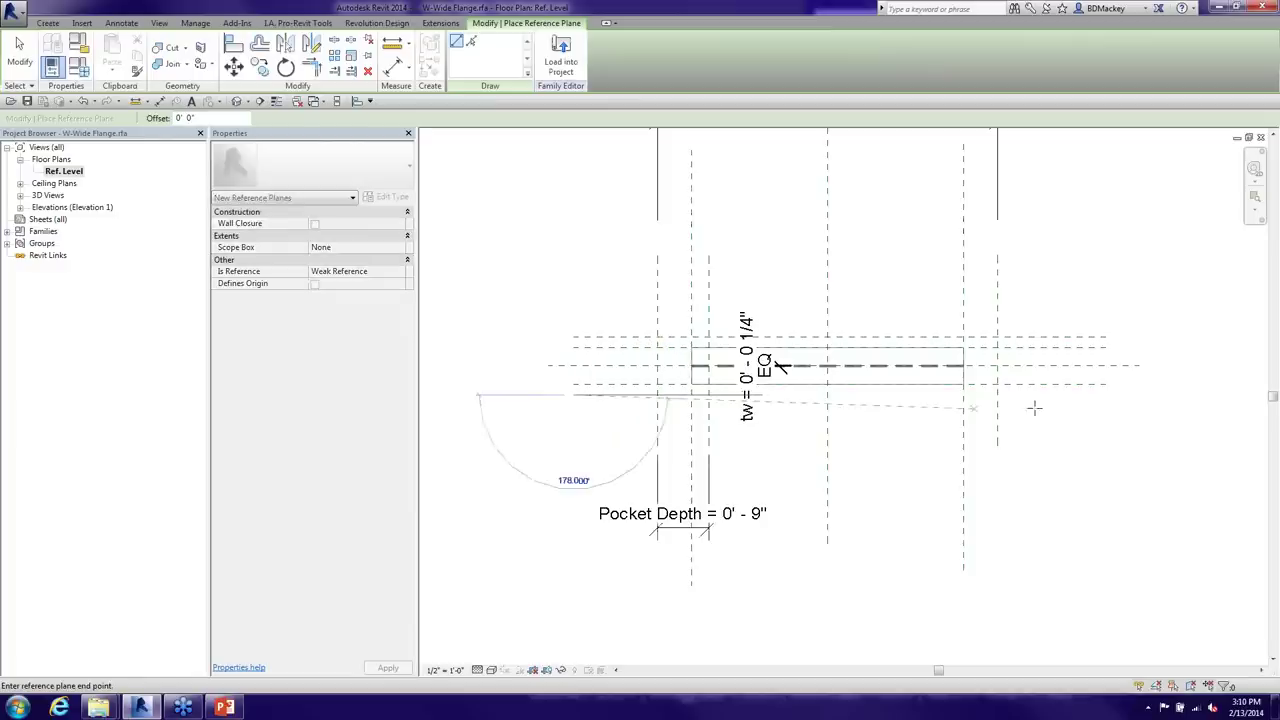
pyautogui.click(1105, 393)
pyautogui.press('Escape')
pyautogui.press('Escape')
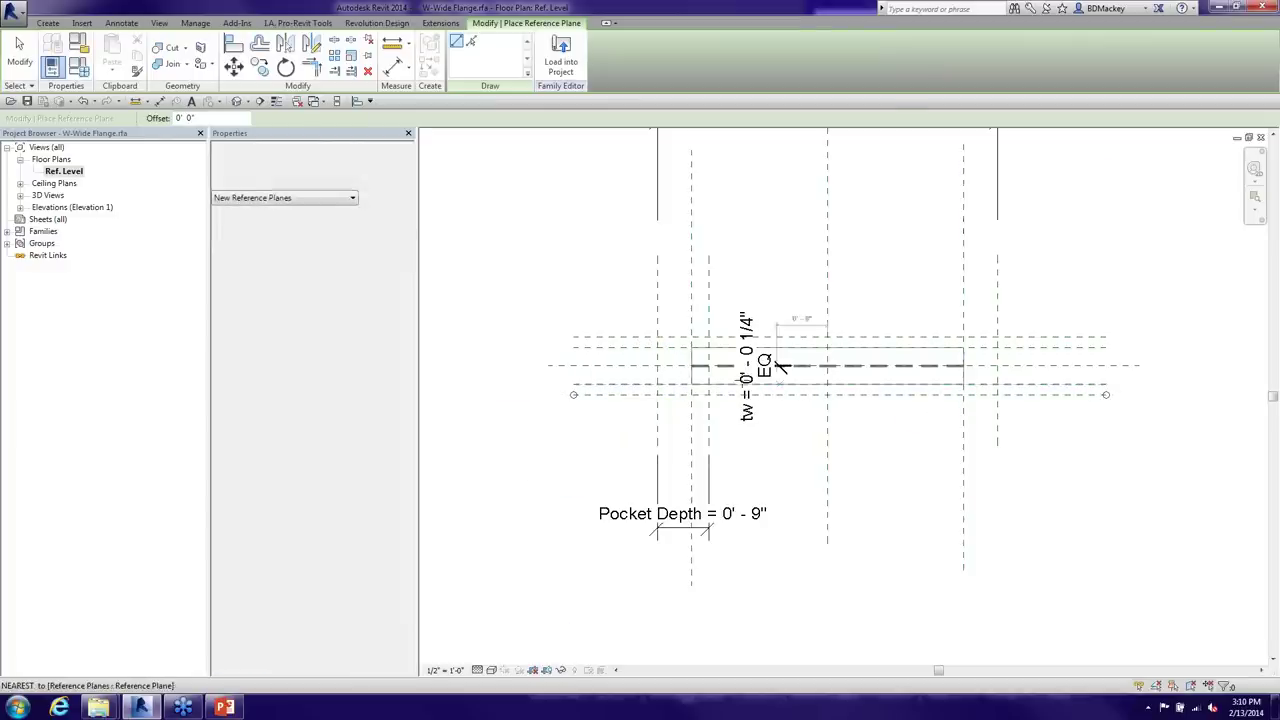
# Dimension each new plane 0' - 1 7/8" from its neighbour, left of the beam
pyautogui.press('d')
pyautogui.press('i')
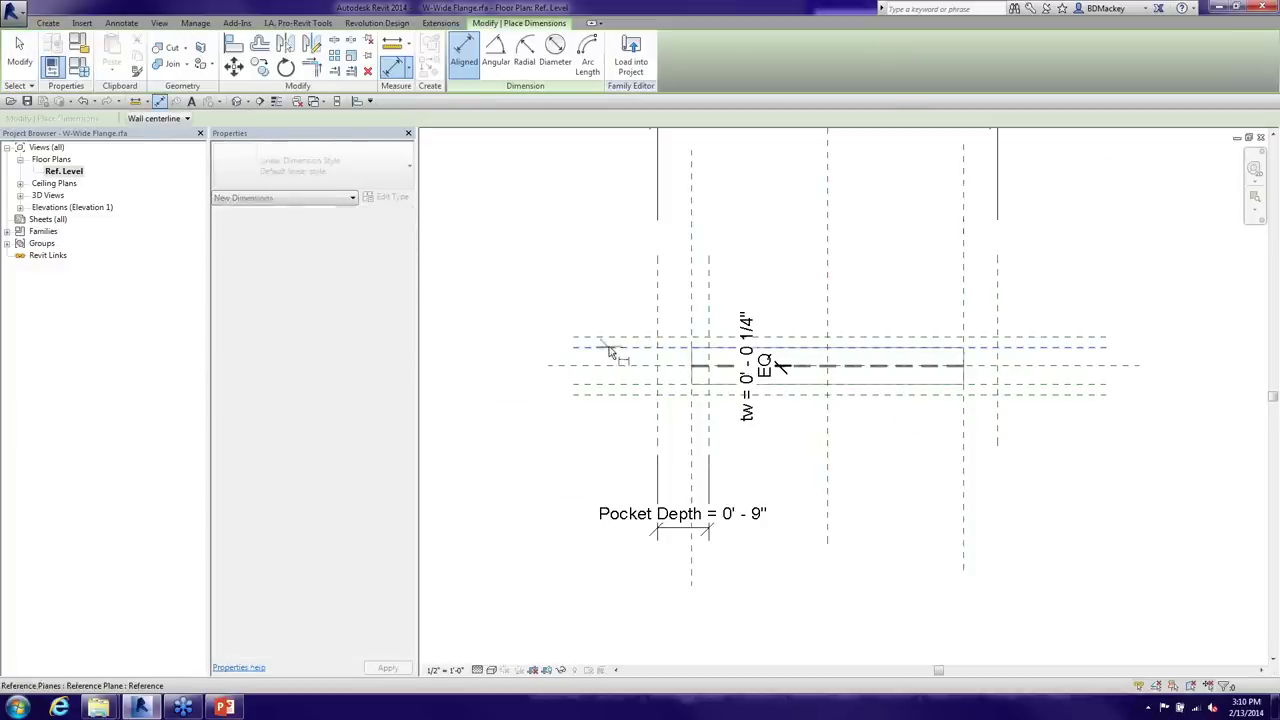
pyautogui.click(608, 347)
pyautogui.click(605, 340)
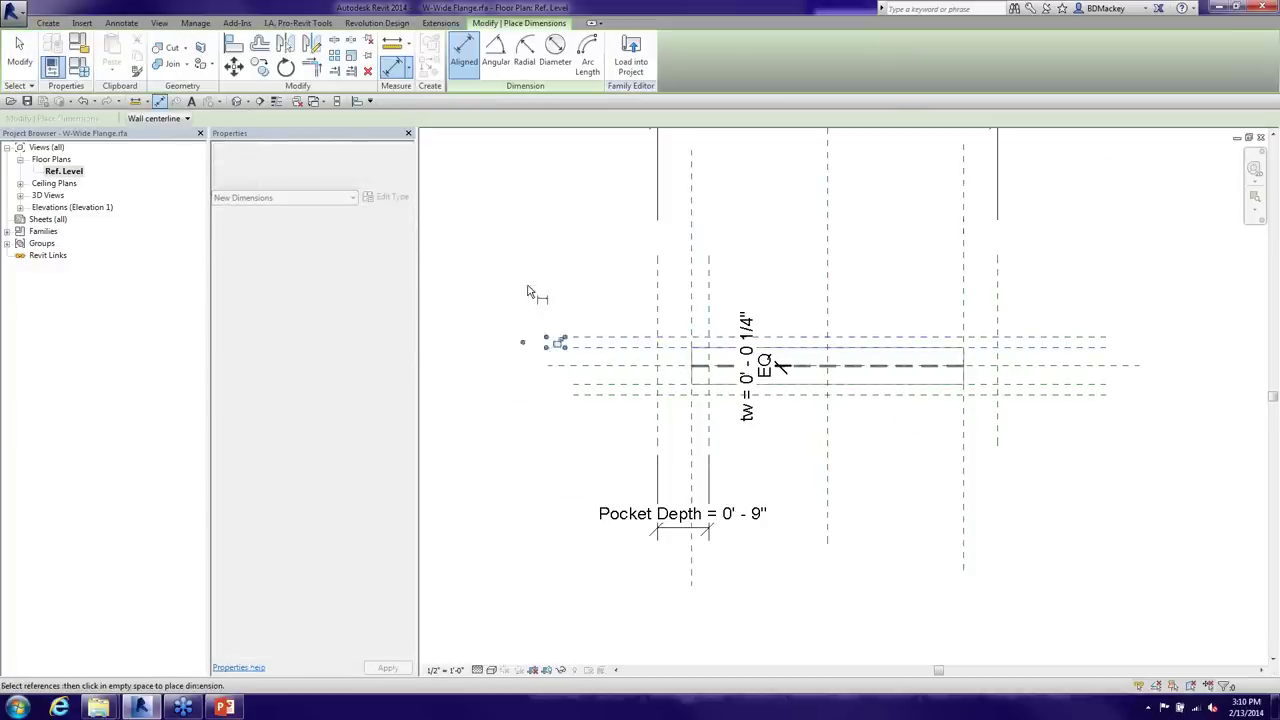
pyautogui.click(523, 338)
pyautogui.click(591, 384)
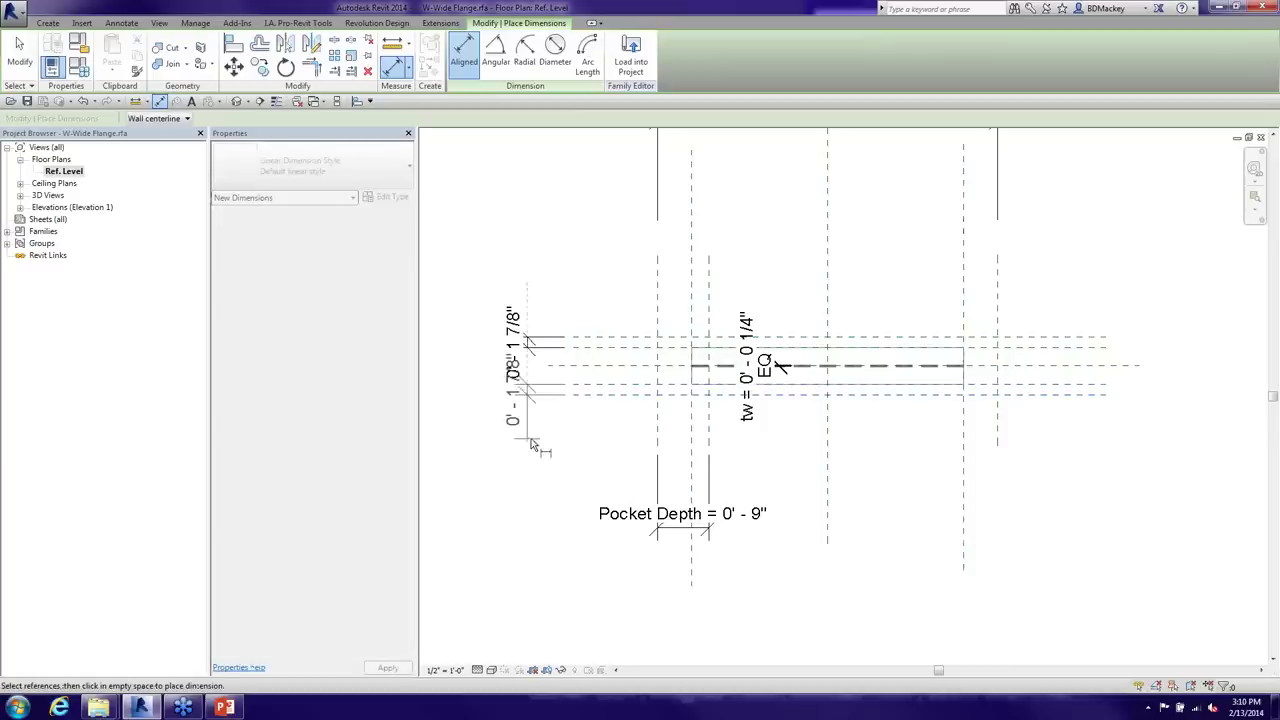
pyautogui.click(527, 410)
pyautogui.press('Escape')
pyautogui.press('Escape')
# Label the upper 1 7/8" dimension Pocket Left and the lower one Pocket Right
pyautogui.click(530, 347)
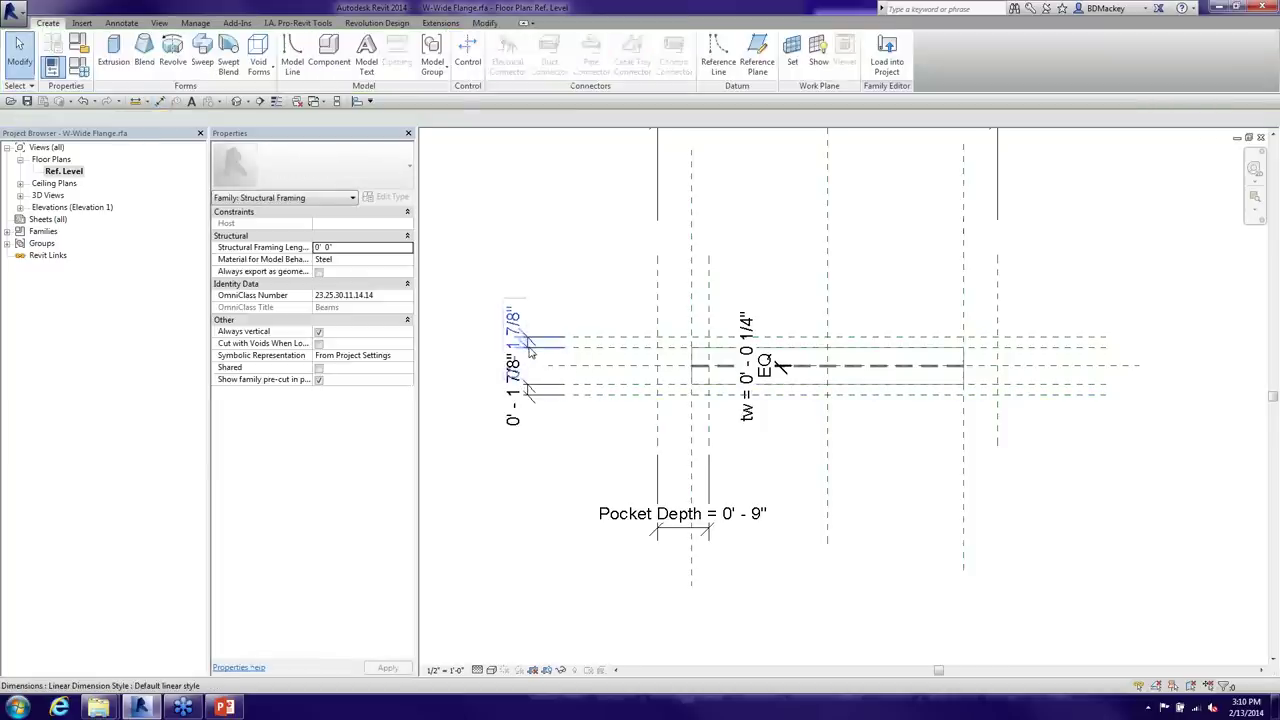
pyautogui.click(347, 119)
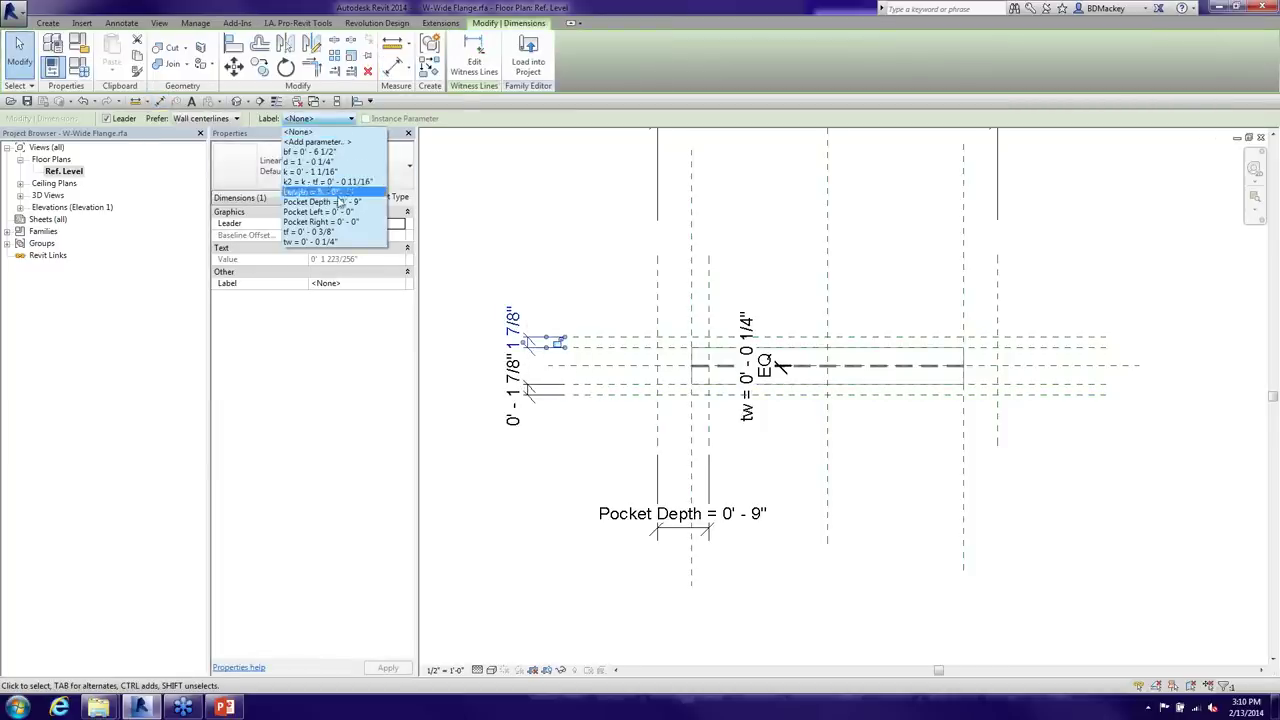
pyautogui.click(336, 211)
pyautogui.click(609, 283)
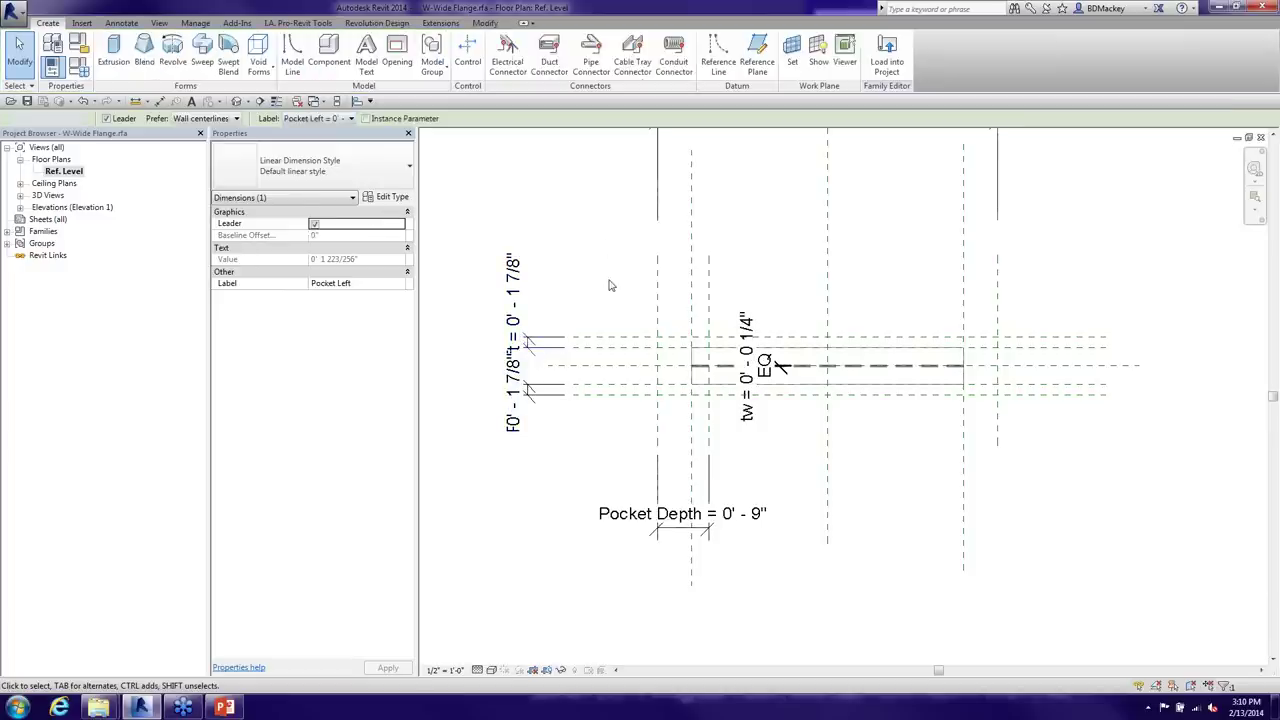
pyautogui.click(530, 390)
pyautogui.click(349, 119)
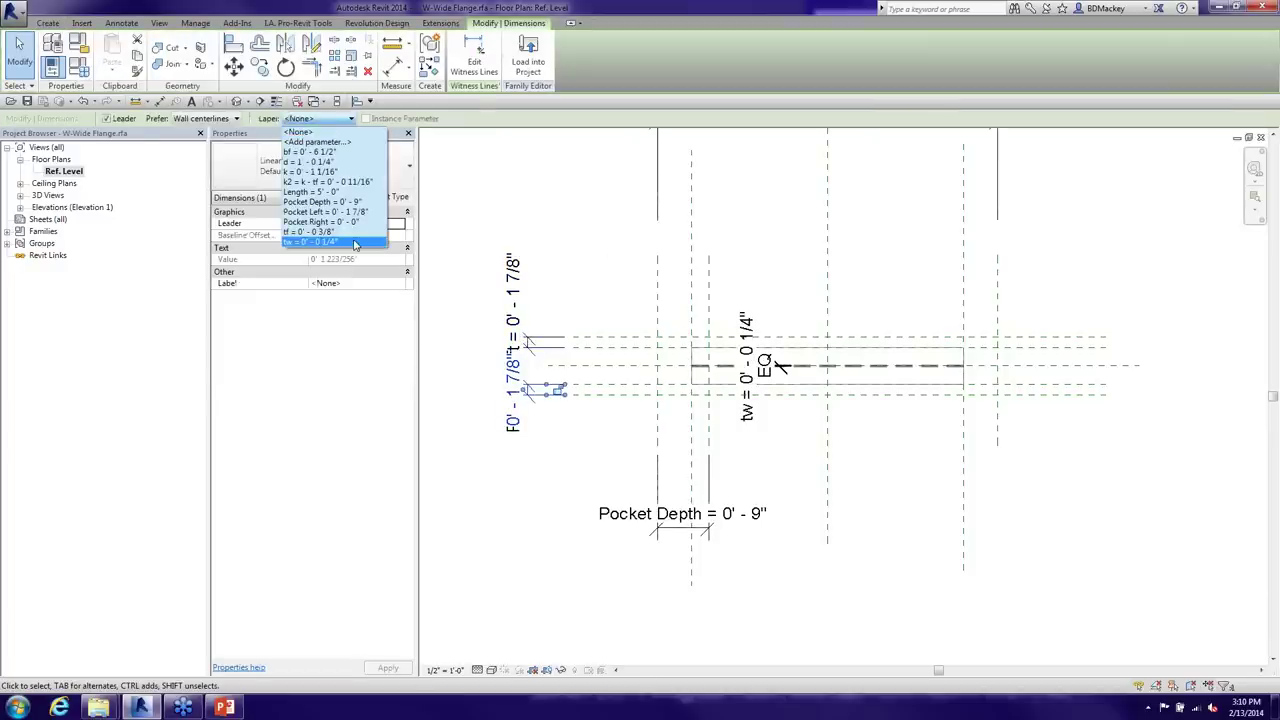
pyautogui.click(325, 221)
pyautogui.click(617, 262)
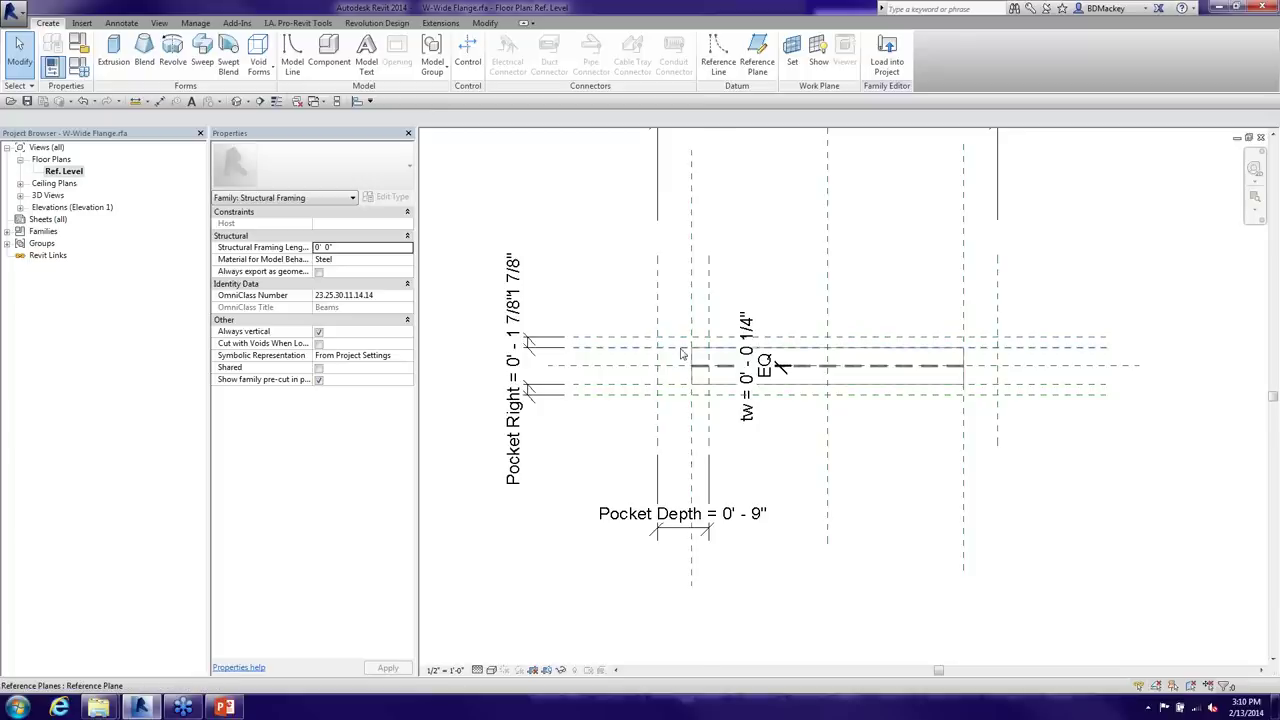
# Open the Right elevation from the Project Browser's Elevations list to view the I-beam end section
pyautogui.scroll(3, 682, 353)
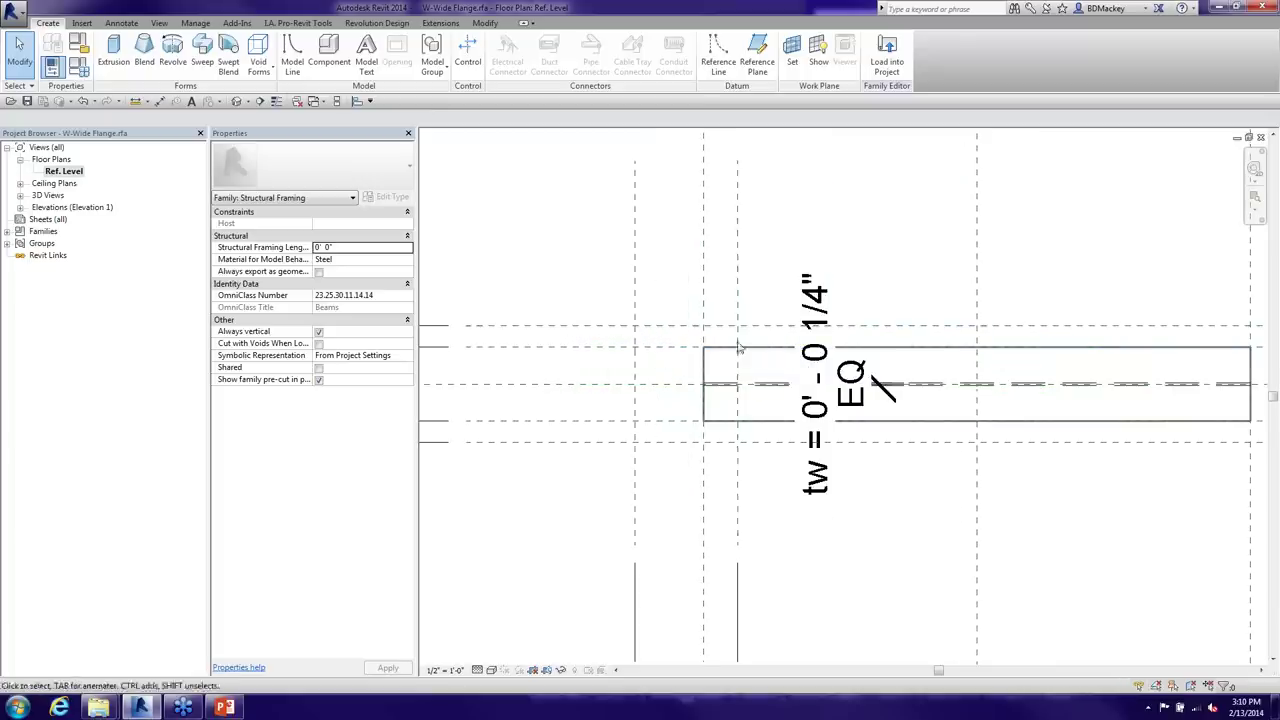
pyautogui.scroll(-3, 708, 448)
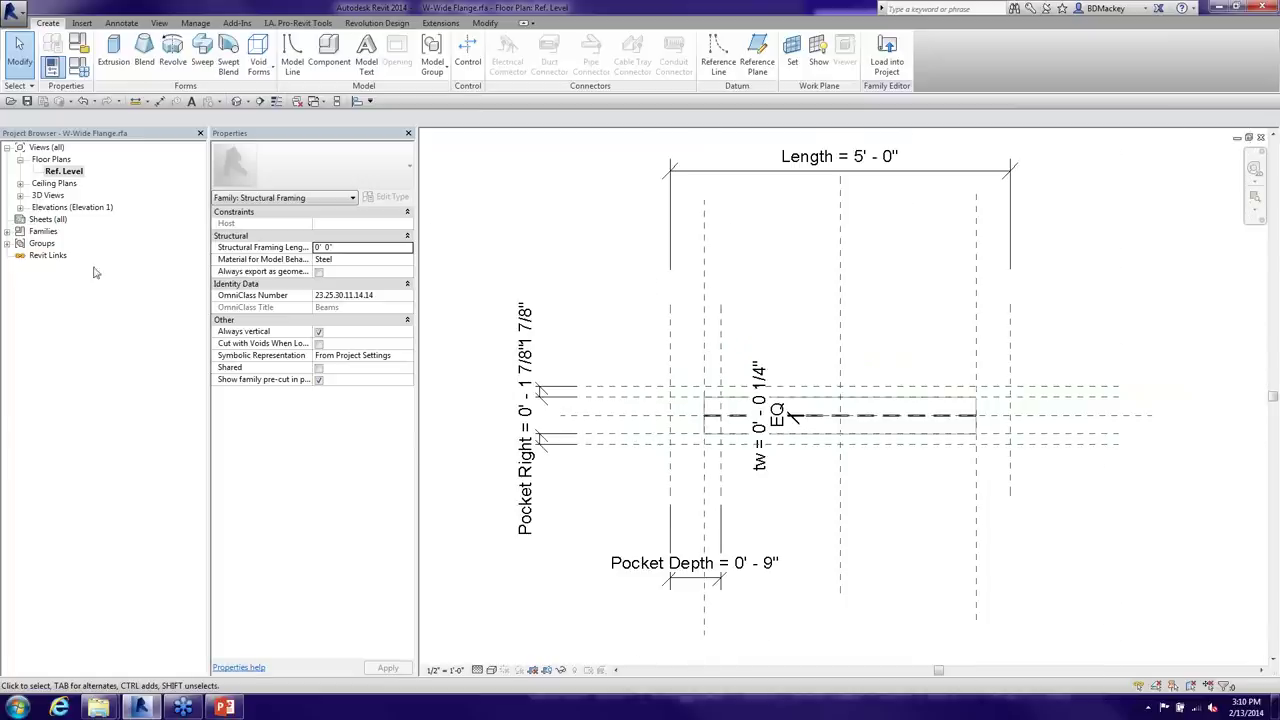
pyautogui.click(20, 207)
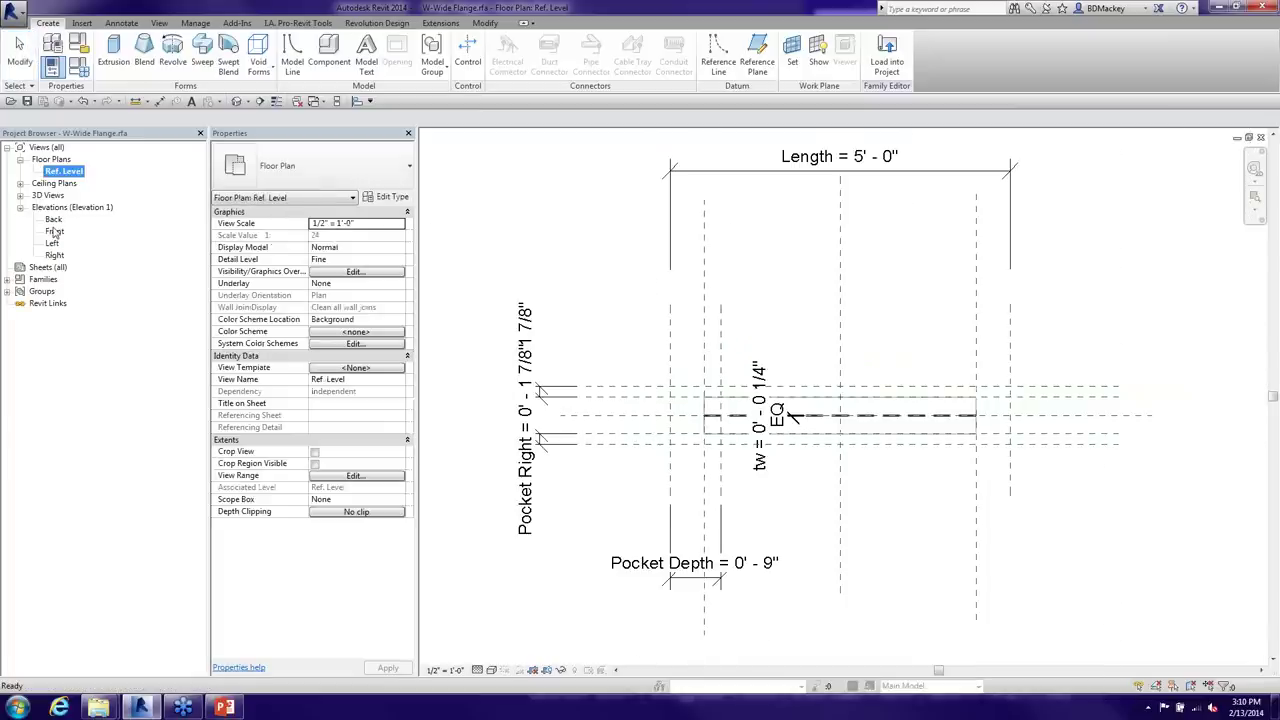
pyautogui.doubleClick(53, 219)
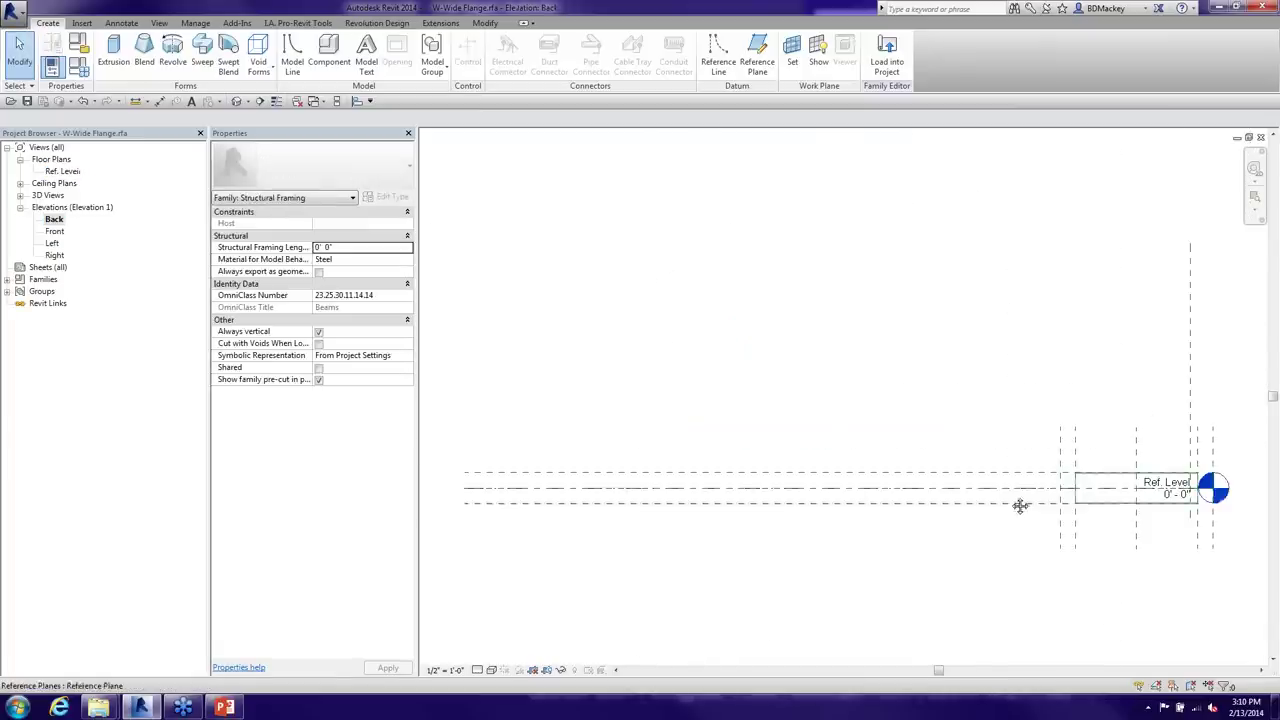
pyautogui.doubleClick(55, 231)
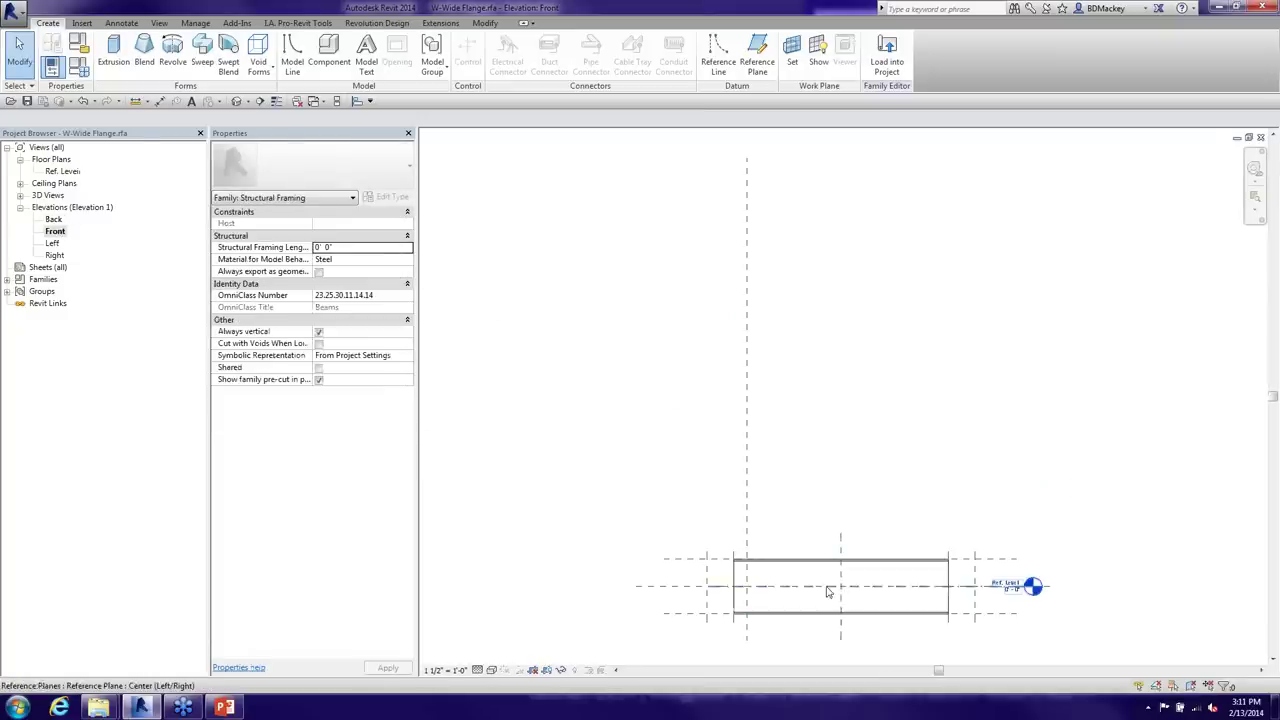
pyautogui.click(1261, 137)
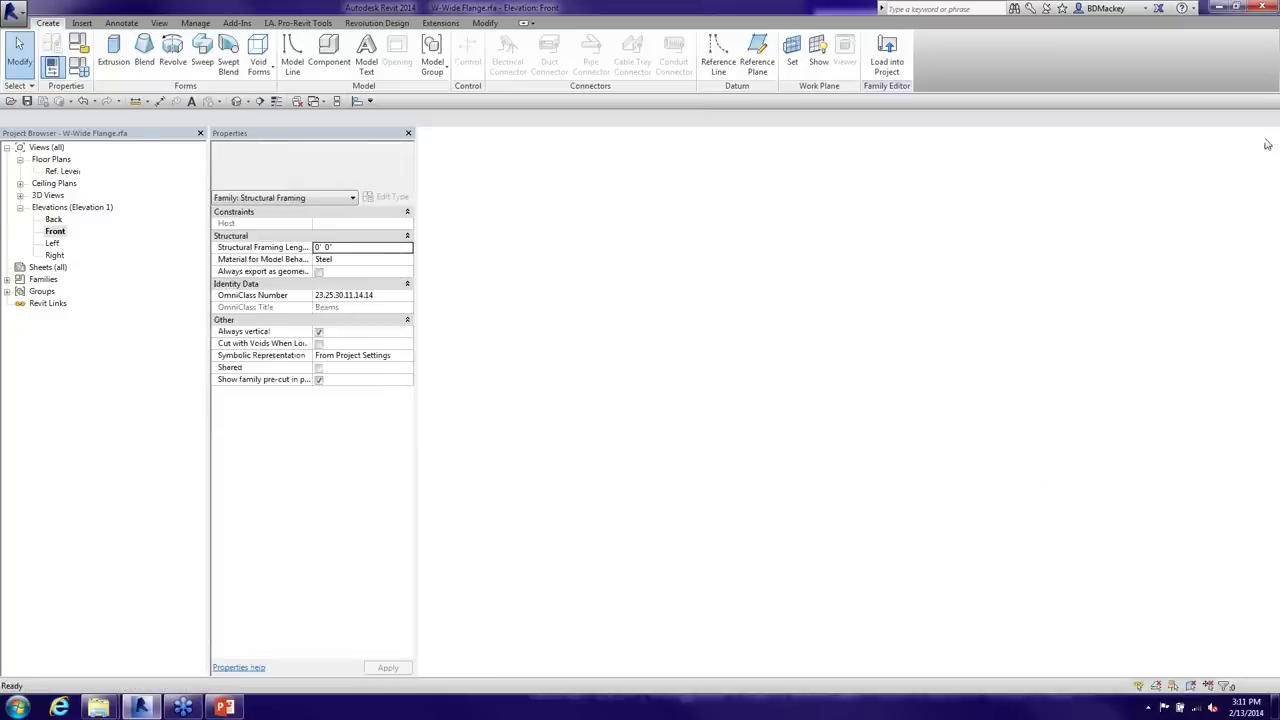
pyautogui.click(56, 255)
pyautogui.doubleClick(55, 255)
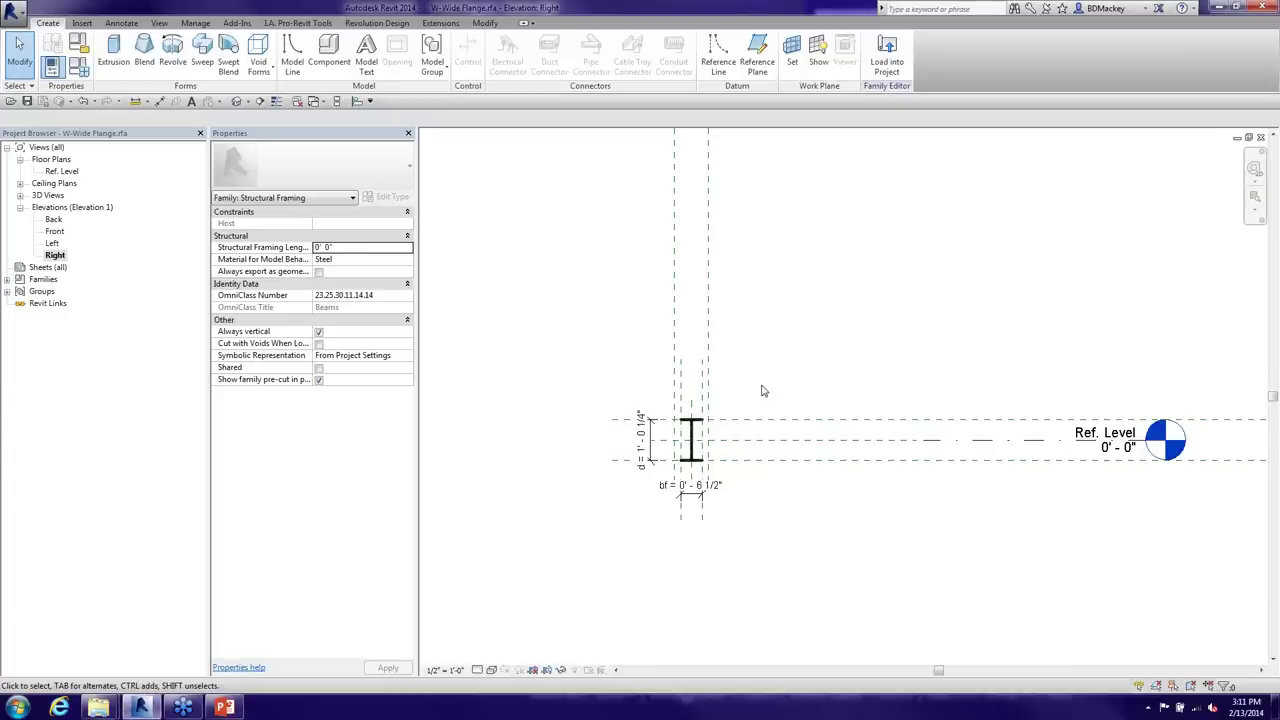
# Draw reference planes along the beam's top and bottom flanges in the Right elevation
pyautogui.scroll(3, 676, 371)
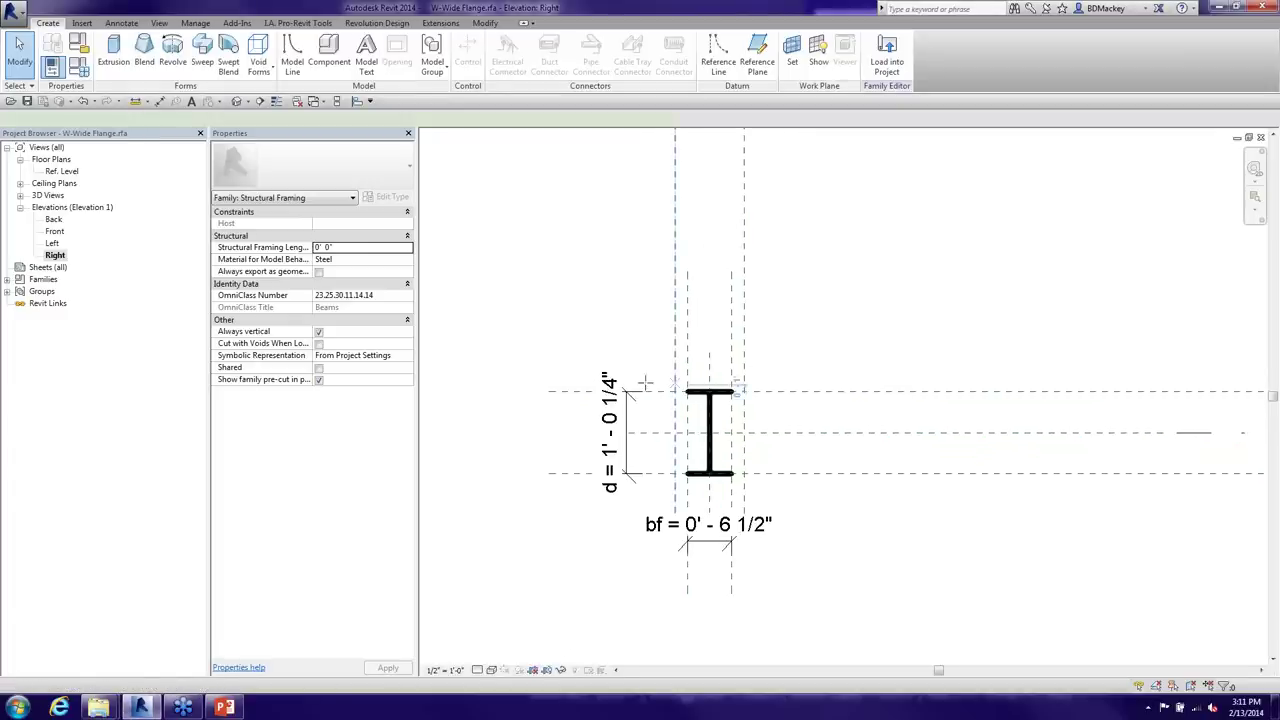
pyautogui.press('r')
pyautogui.press('p')
pyautogui.scroll(-3, 560, 380)
pyautogui.scroll(-2, 1049, 380)
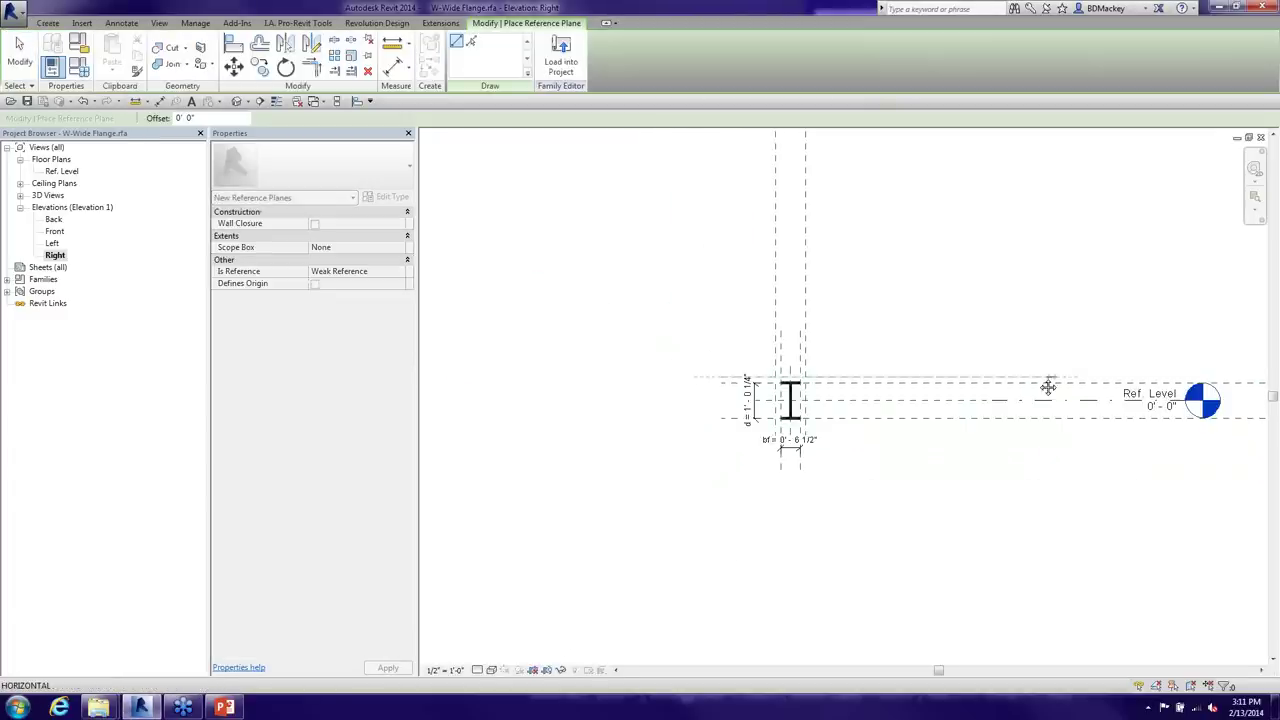
pyautogui.moveTo(1049, 380); pyautogui.dragTo(791, 389, button='middle')
pyautogui.click(1111, 383)
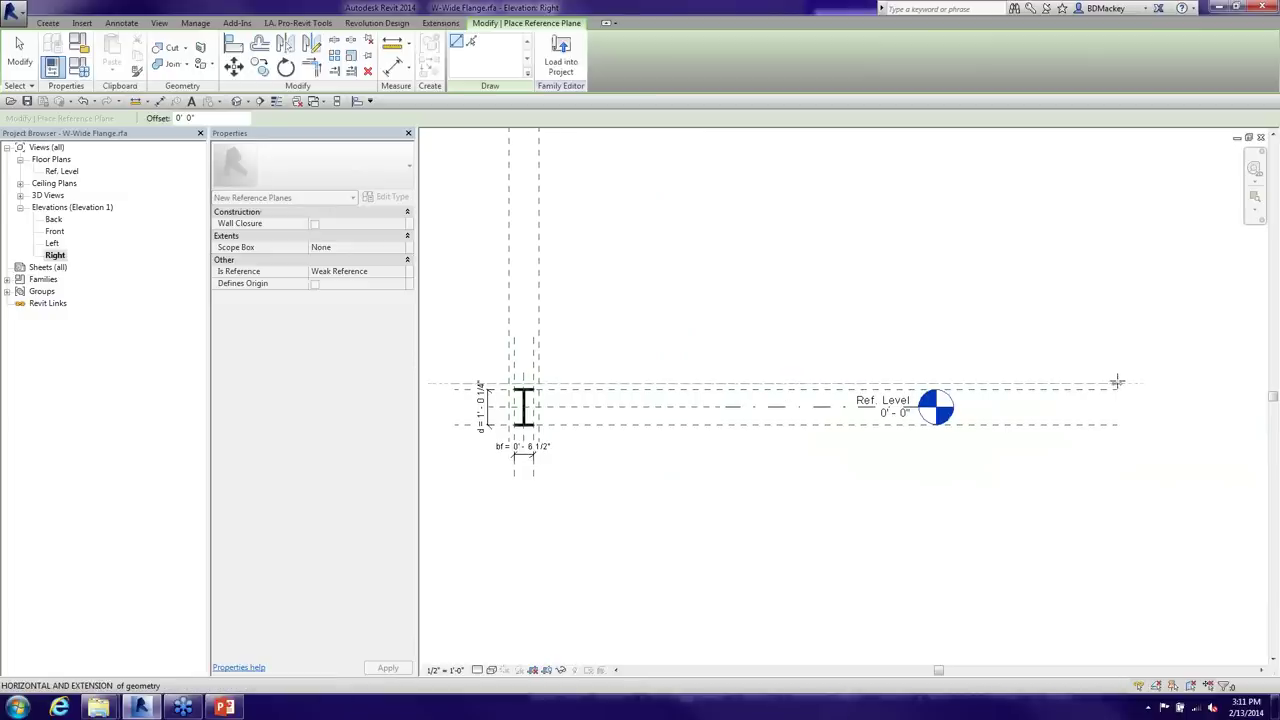
pyautogui.moveTo(692, 371); pyautogui.dragTo(751, 323, button='middle')
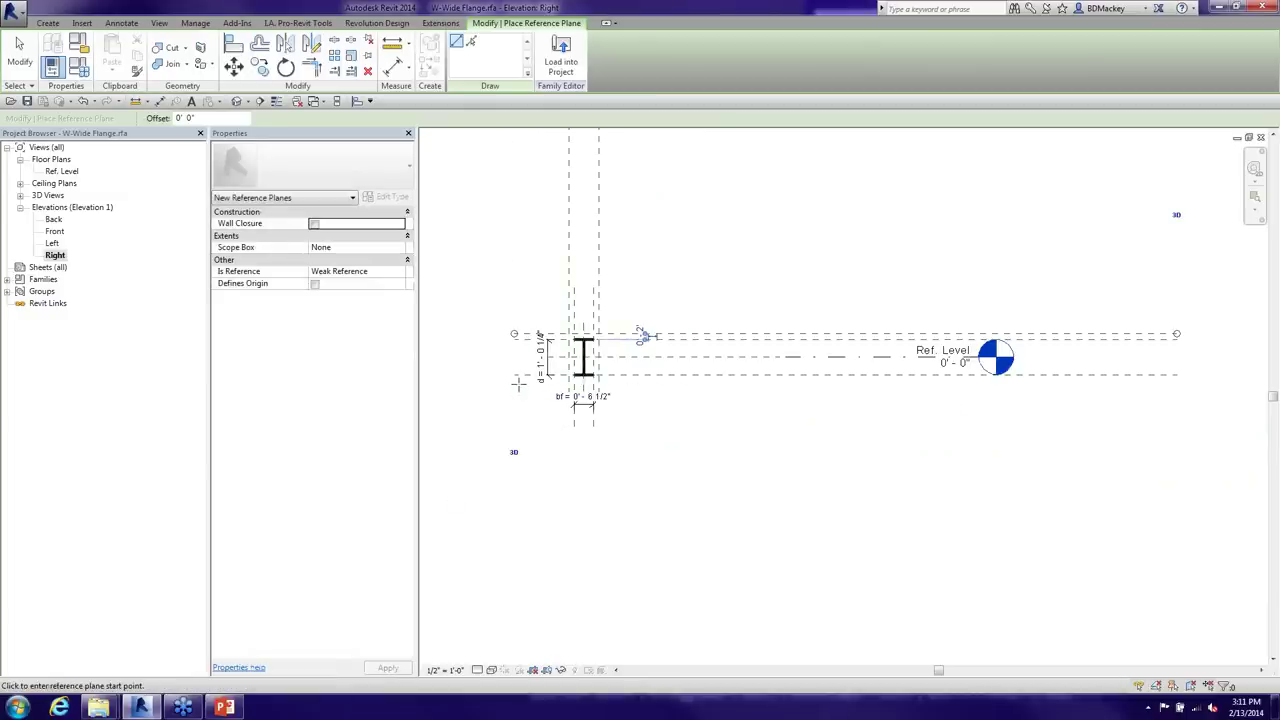
pyautogui.click(514, 383)
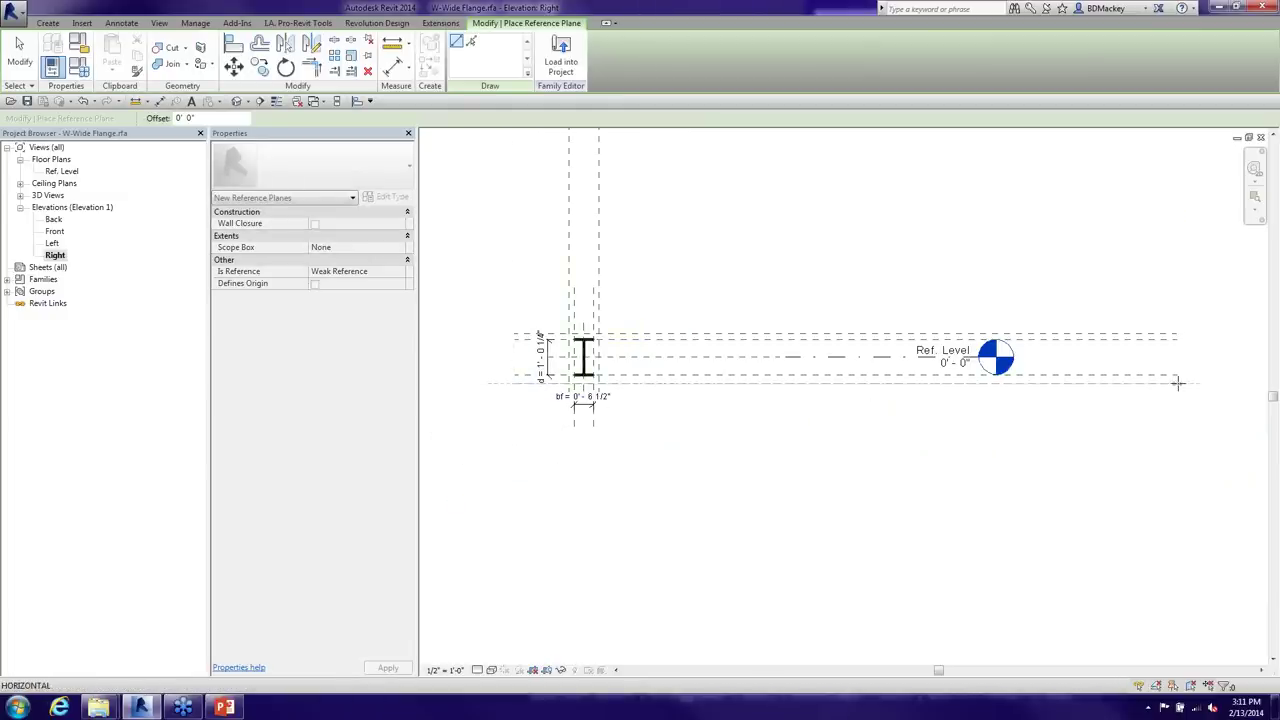
pyautogui.press('Escape')
pyautogui.press('Escape')
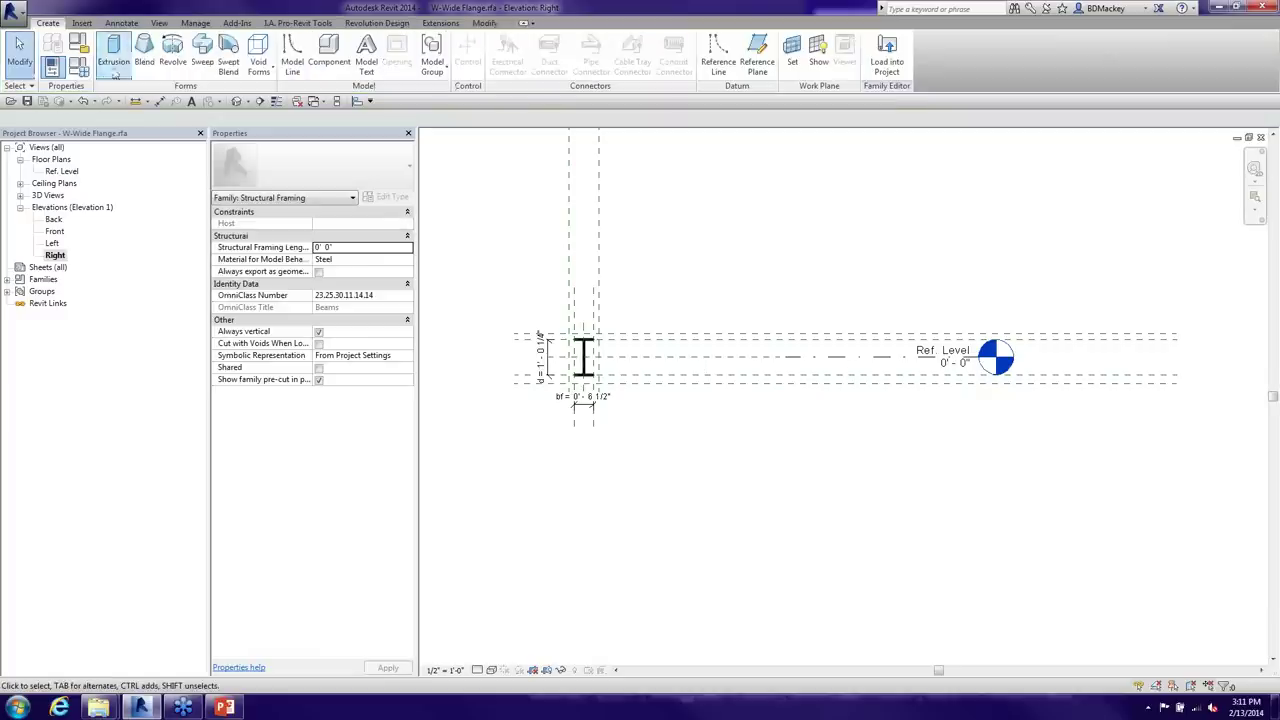
# Add a Pocket Top length parameter grouped under Construction via Family Types (FT)
pyautogui.press('f')
pyautogui.press('t')
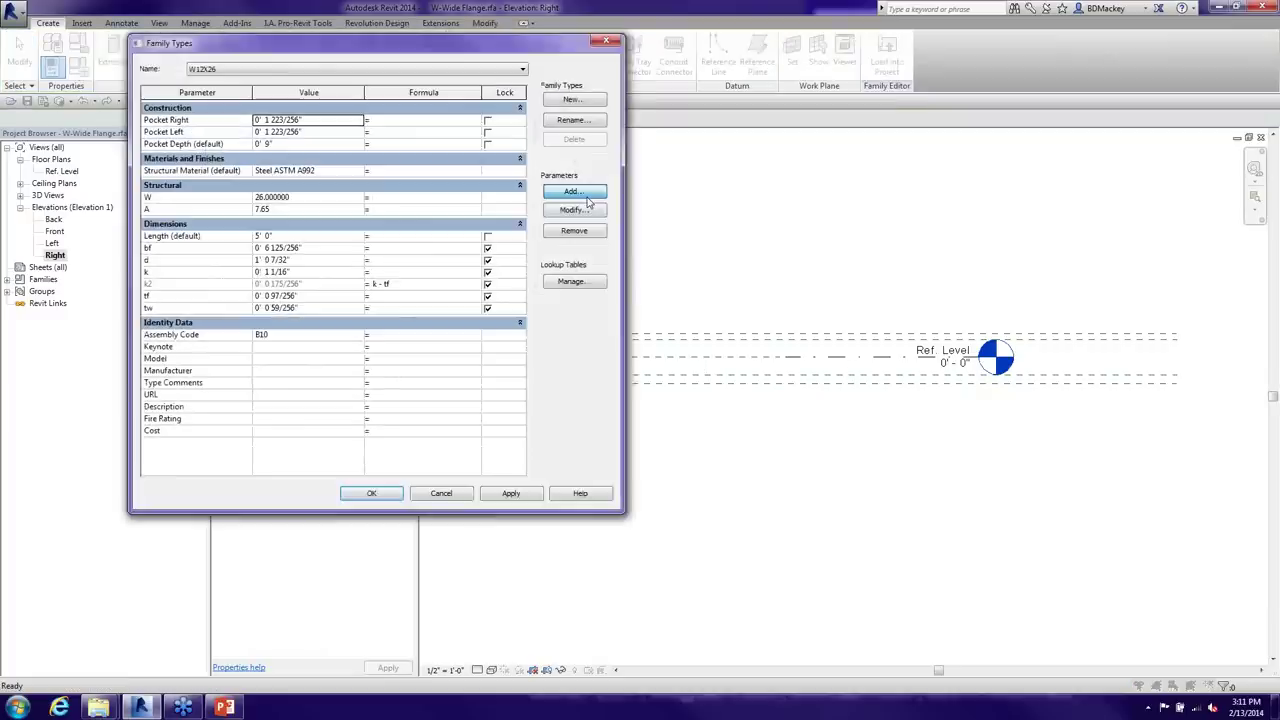
pyautogui.click(572, 192)
pyautogui.write('Pock')
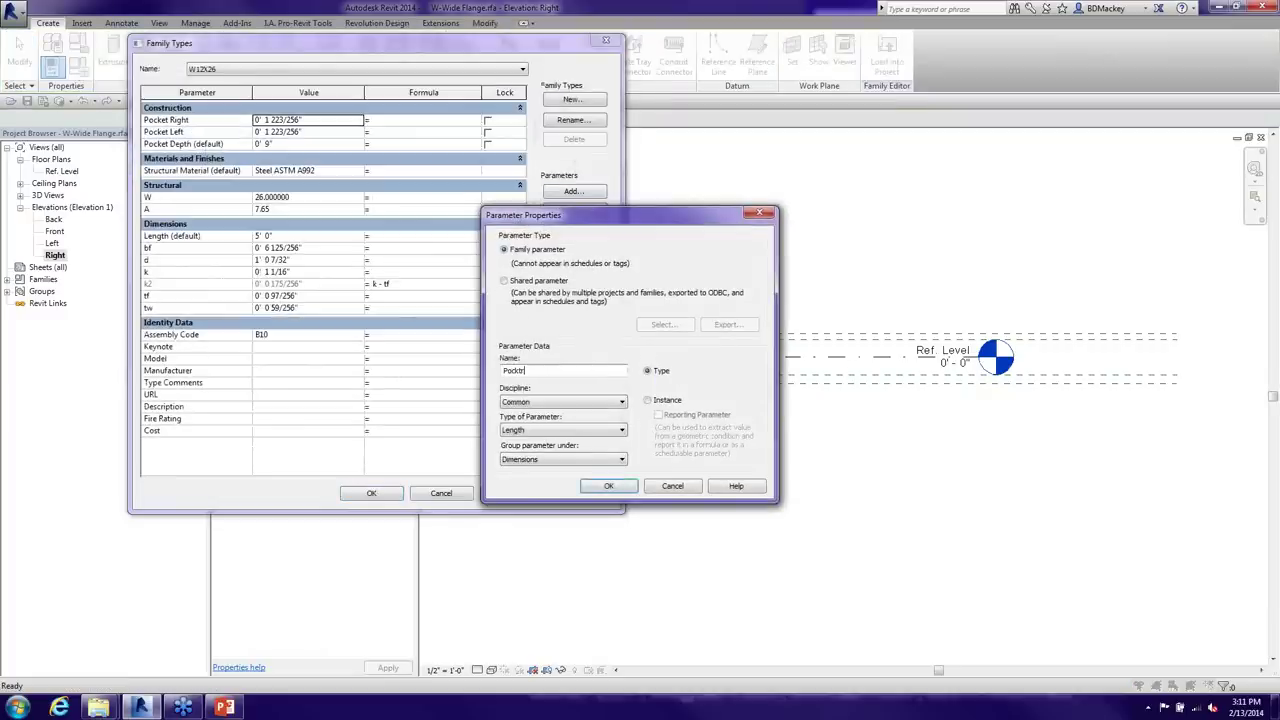
pyautogui.write('et Tbp')
pyautogui.press('Tab')
pyautogui.press('Tab')
pyautogui.press('Tab')
pyautogui.press('c')
pyautogui.press('Tab')
pyautogui.press('Down')
pyautogui.press('Return')
# Add a Pocket Bottom type length parameter under Construction and accept the new parameters
pyautogui.click(572, 194)
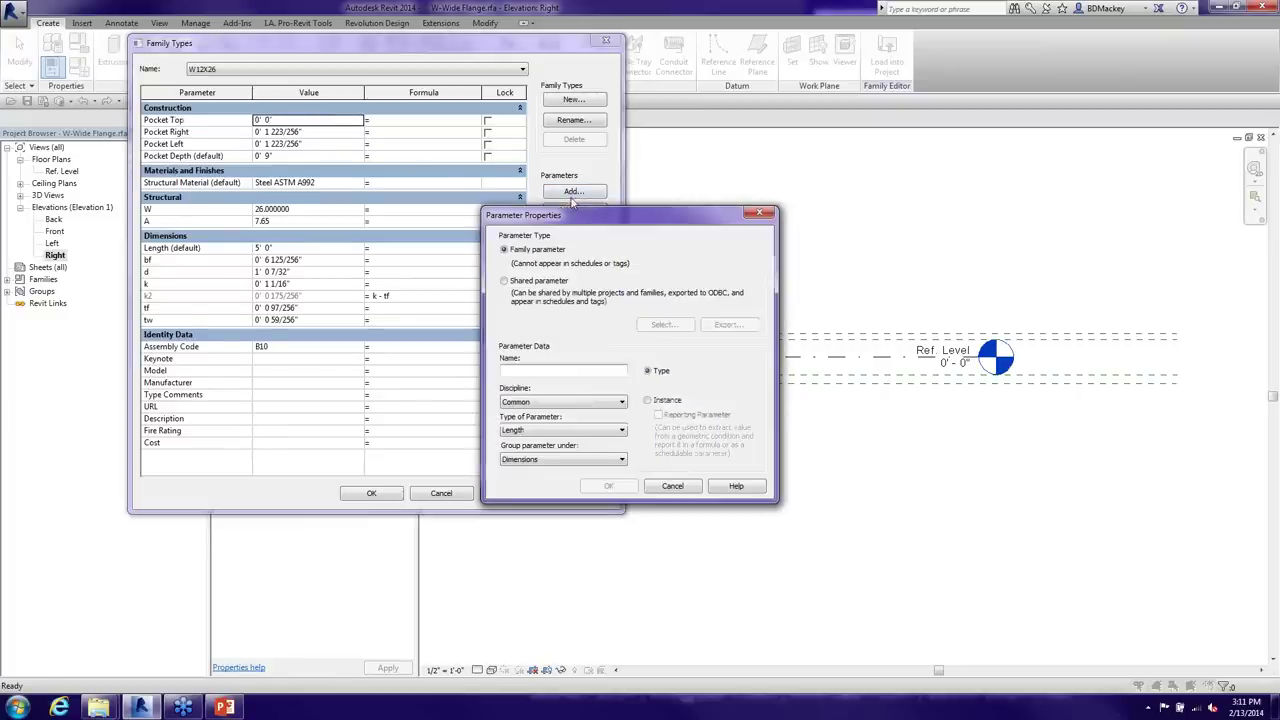
pyautogui.write('Pocket Bot')
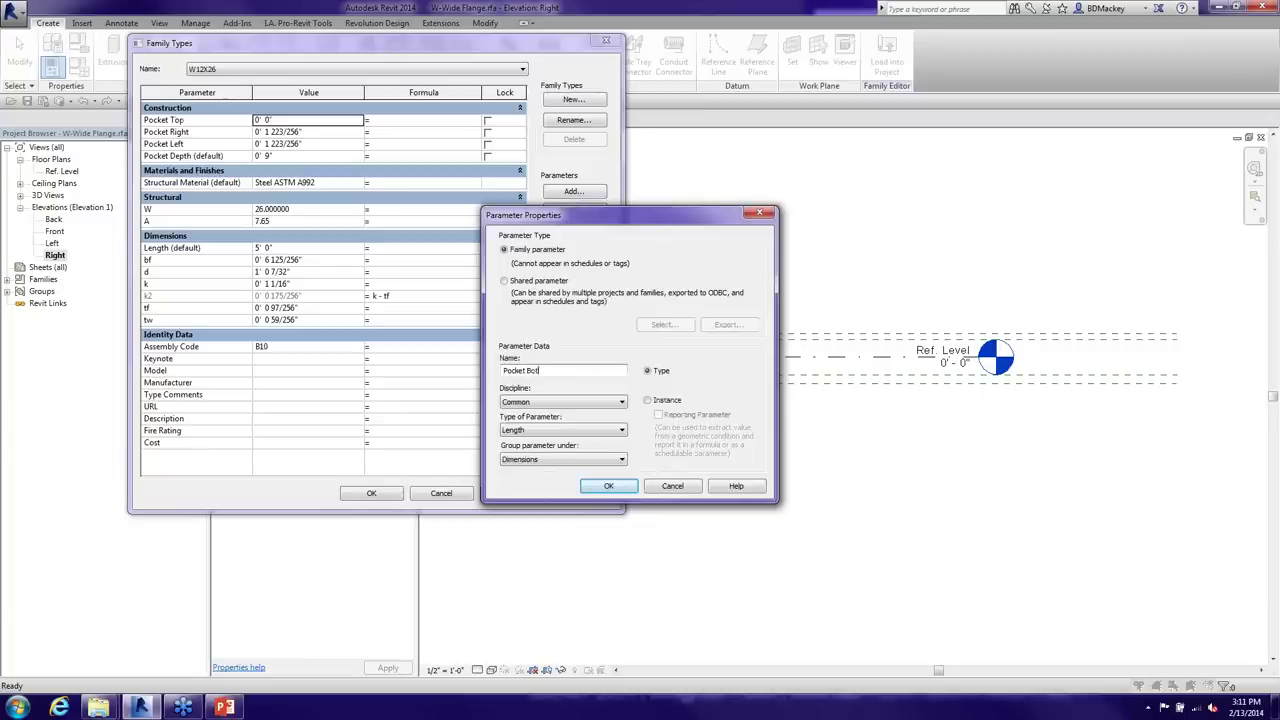
pyautogui.write('tom')
pyautogui.press('Tab')
pyautogui.press('Tab')
pyautogui.press('Tab')
pyautogui.press('Up')
pyautogui.press('Up')
pyautogui.press('Tab')
pyautogui.press('Down')
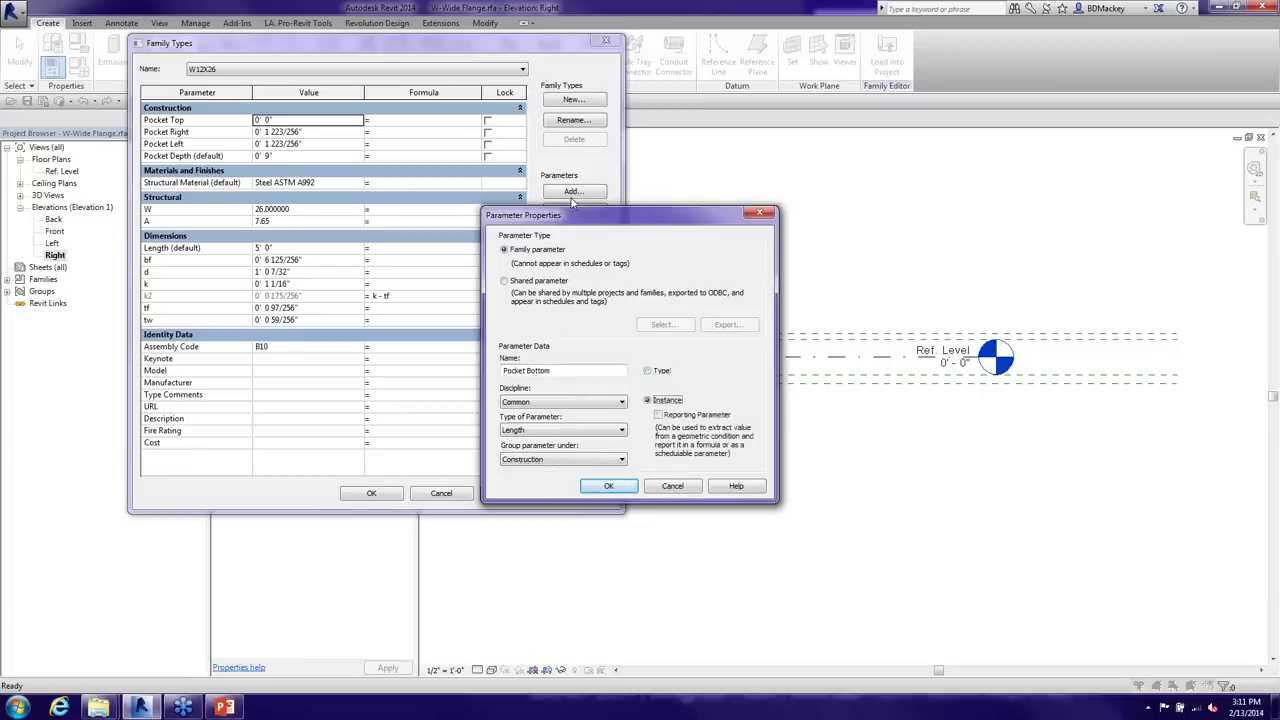
pyautogui.press('Up')
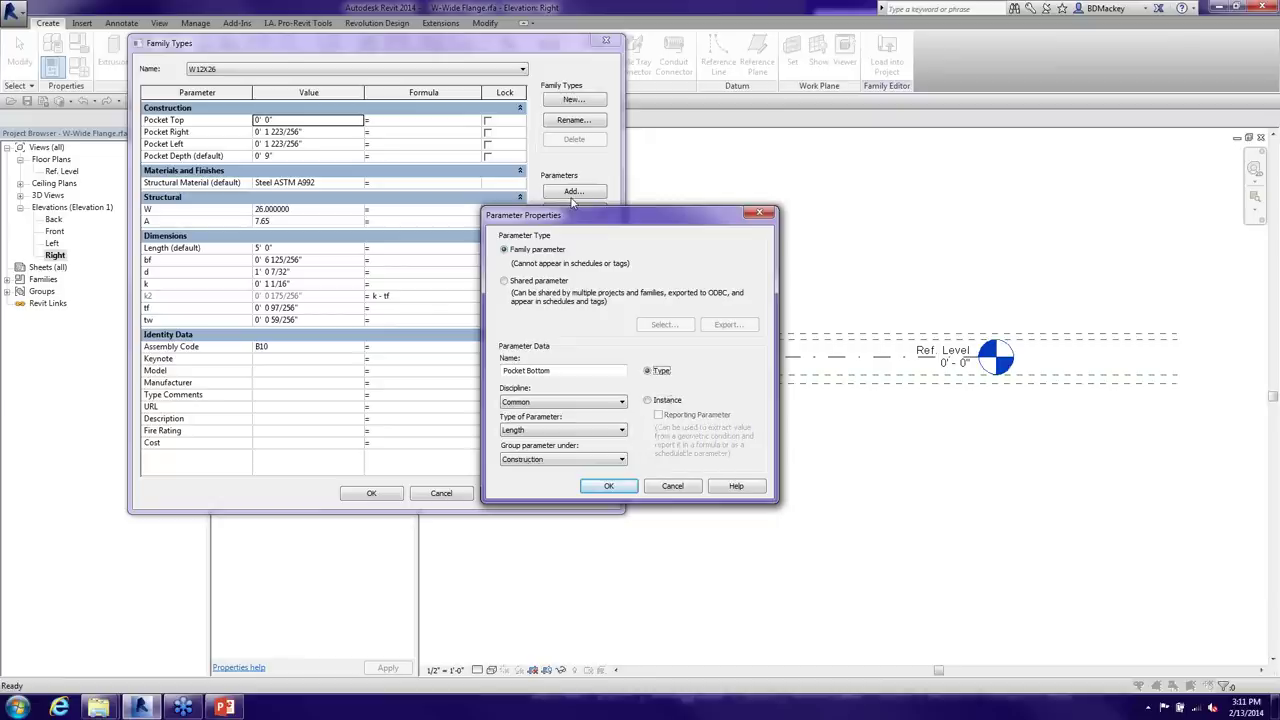
pyautogui.click(608, 485)
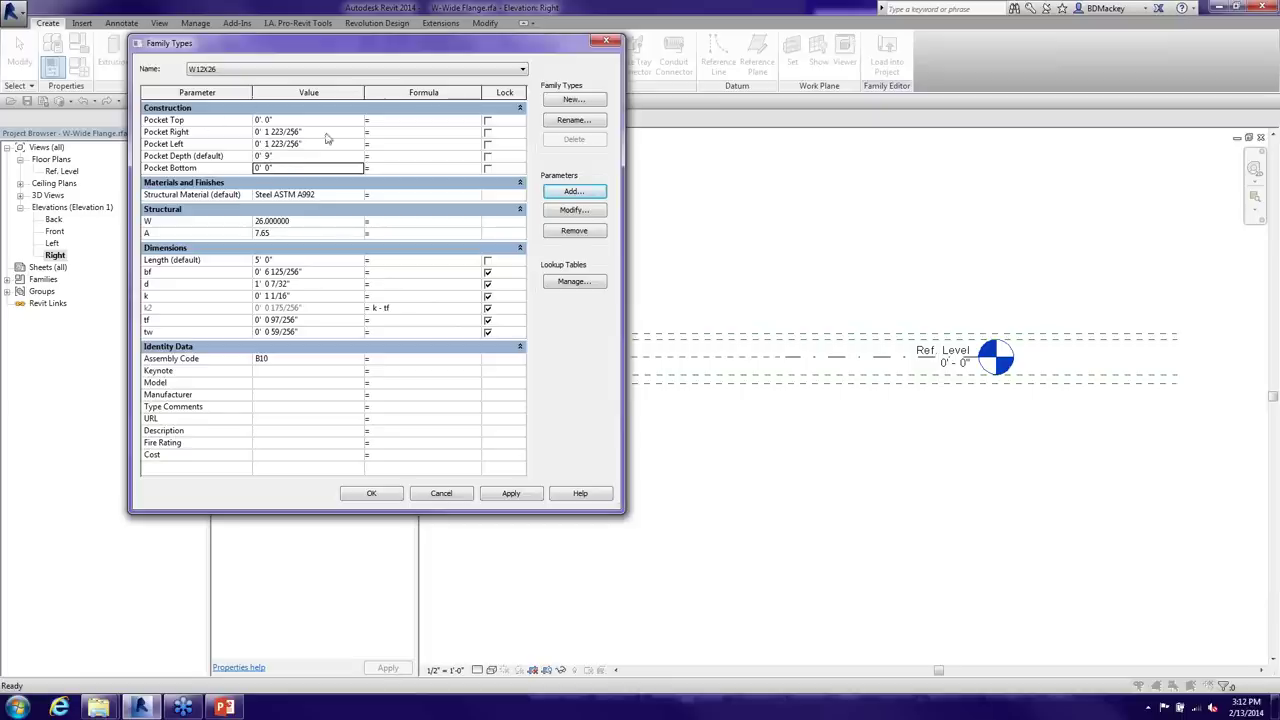
pyautogui.click(371, 495)
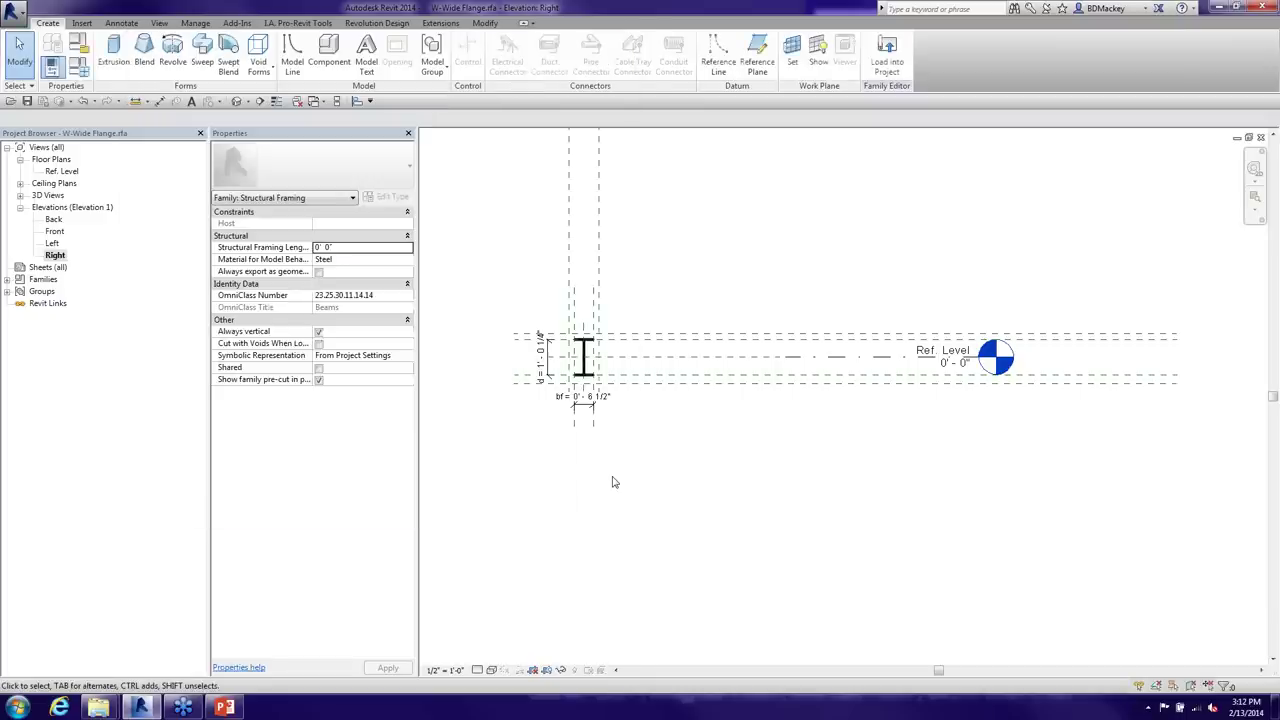
# Dimension the new reference planes to the beam flanges with an aligned dimension string
pyautogui.press('d')
pyautogui.press('i')
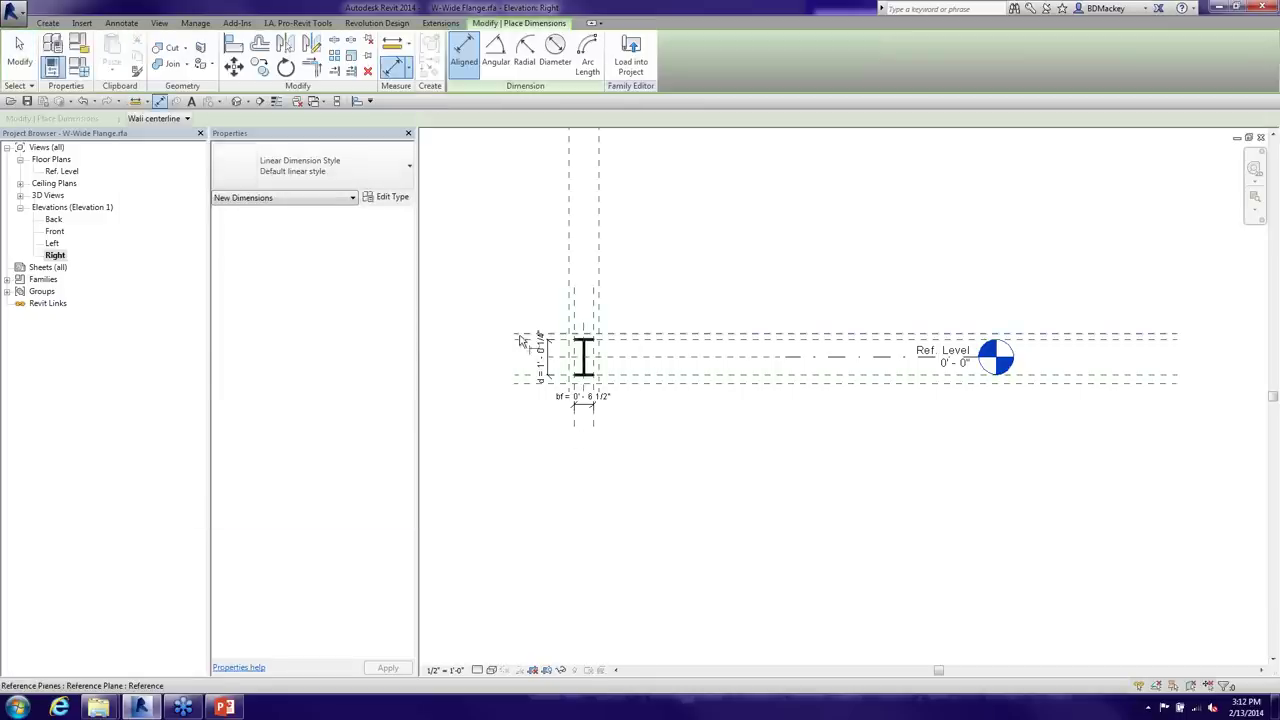
pyautogui.click(522, 336)
pyautogui.click(508, 378)
pyautogui.click(495, 425)
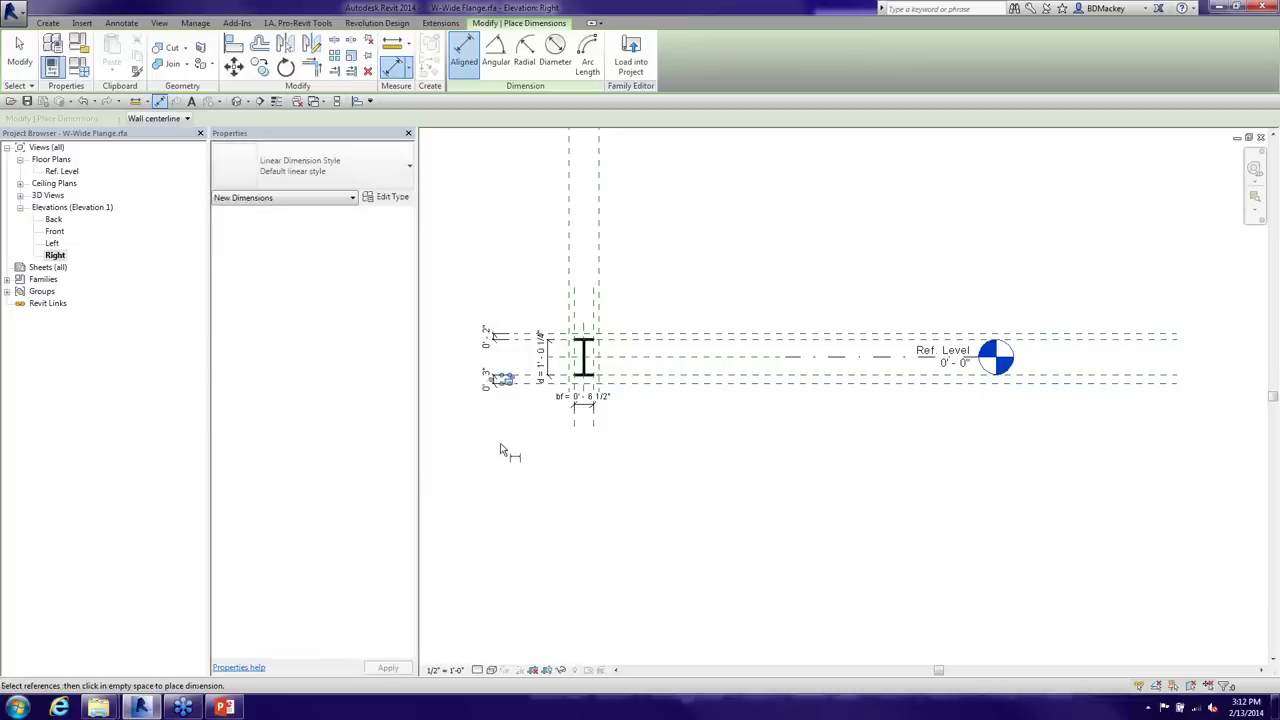
pyautogui.press('Escape')
pyautogui.press('Escape')
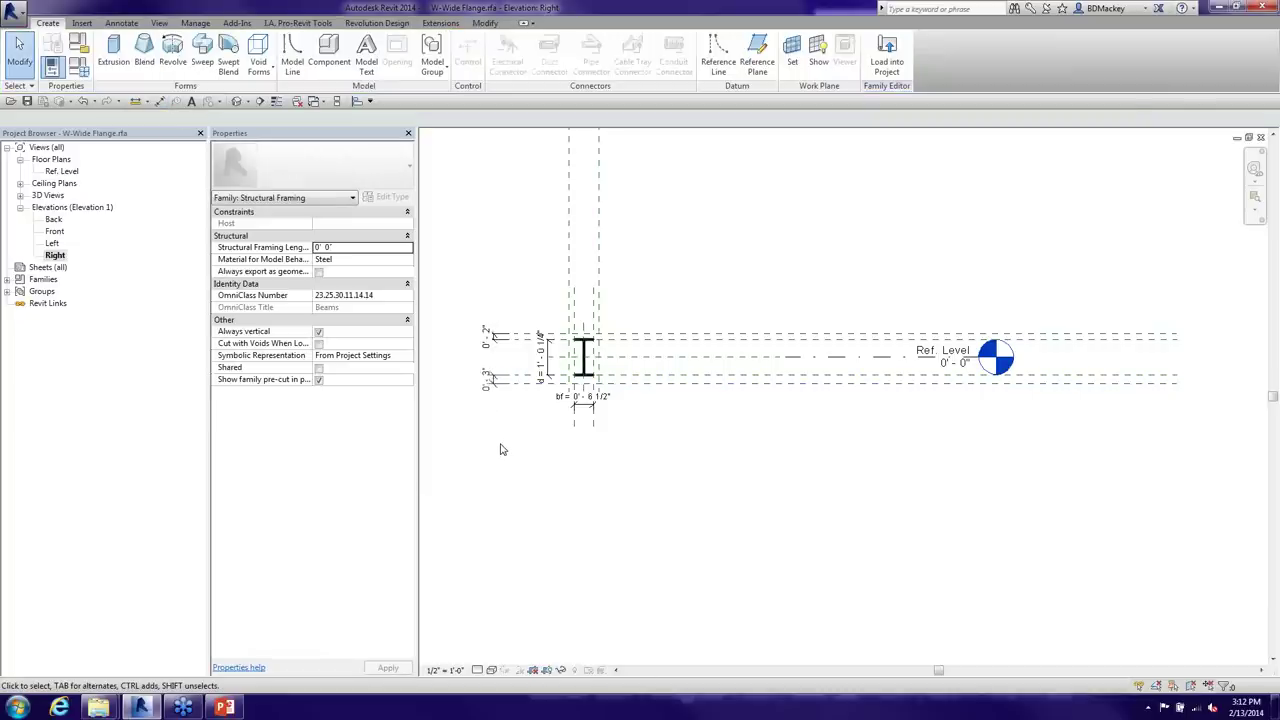
# Name the planes Pocket Top and Pocket Bottom, each set to Not a Reference
pyautogui.click(642, 336)
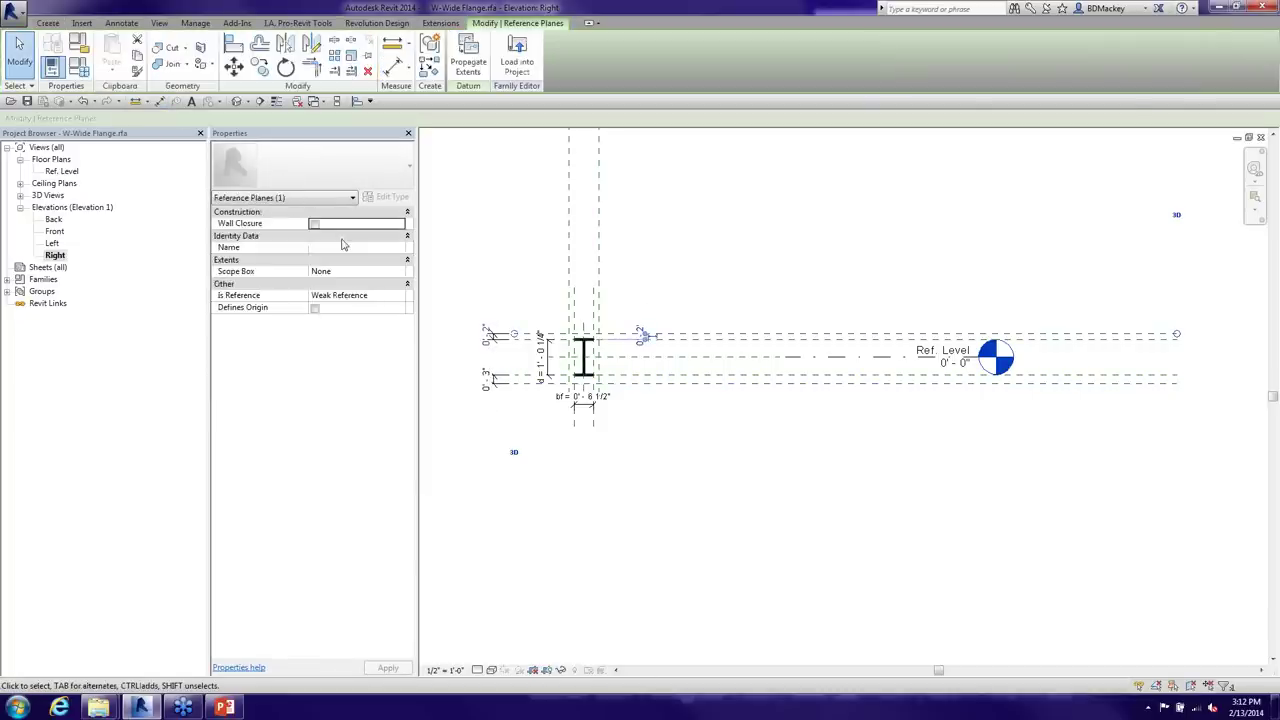
pyautogui.click(344, 246)
pyautogui.write('Po')
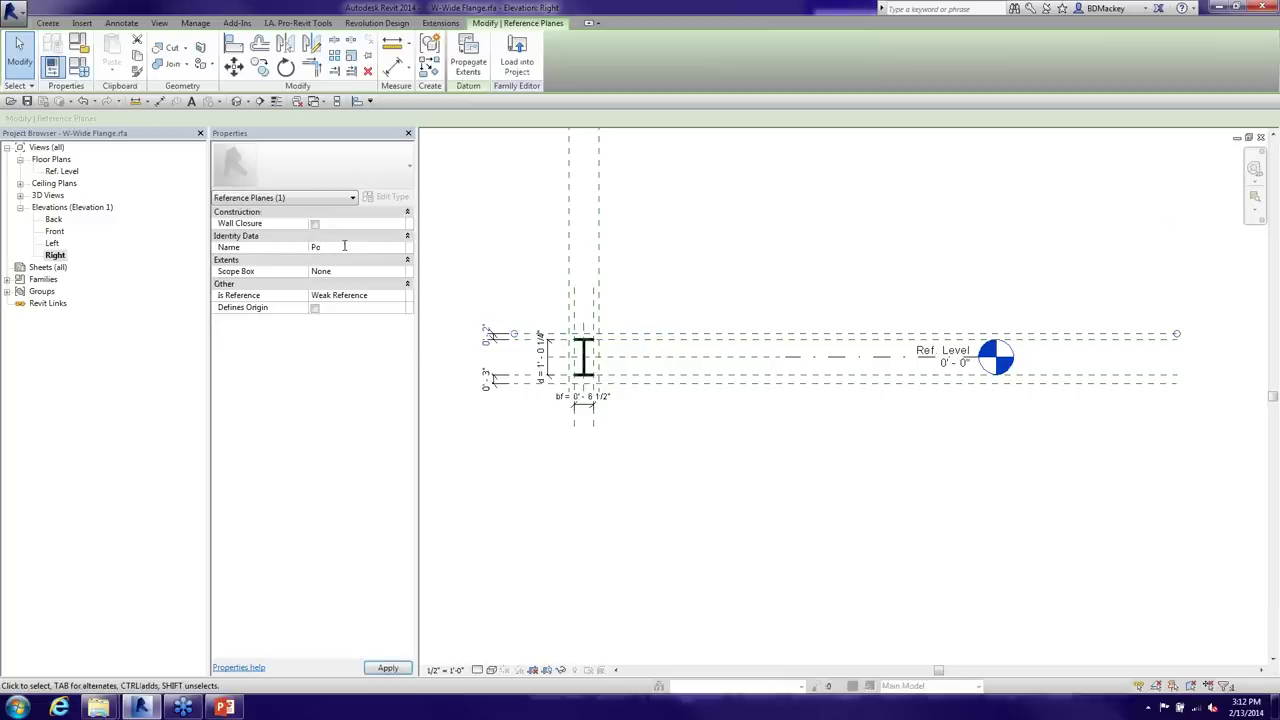
pyautogui.write('cket Top')
pyautogui.press('Tab')
pyautogui.press('Tab')
pyautogui.write('N')
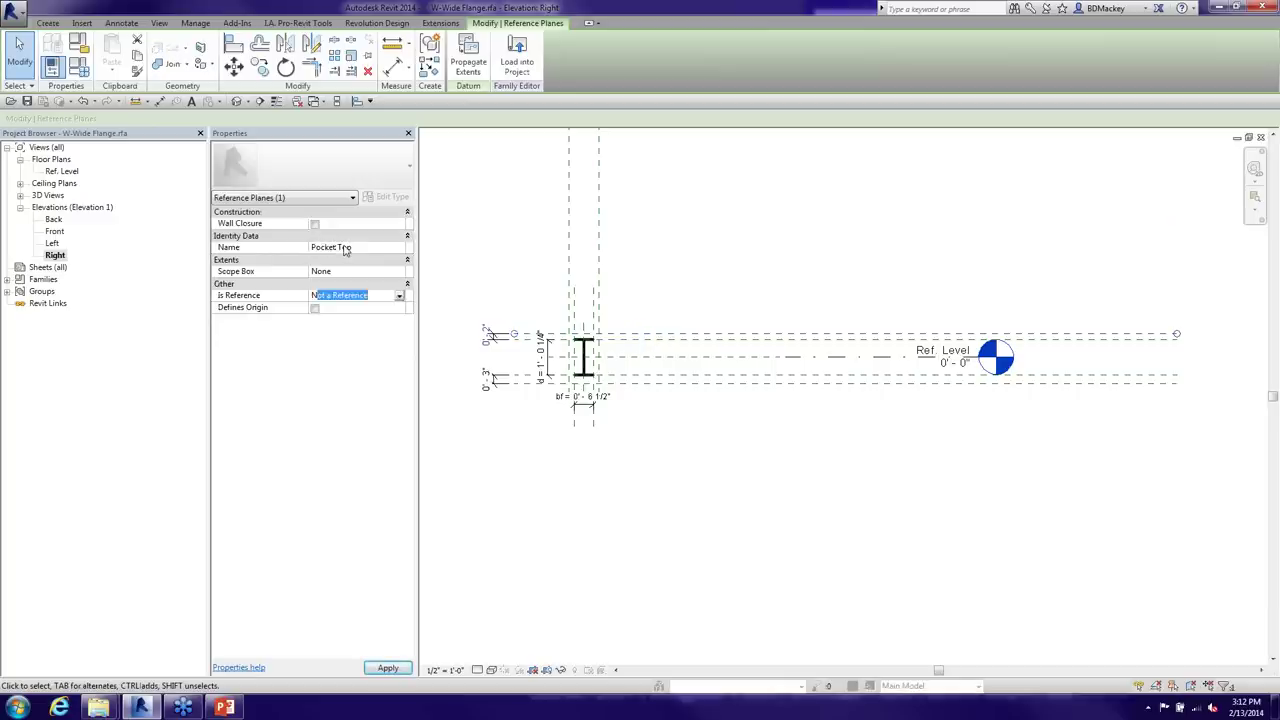
pyautogui.press('Return')
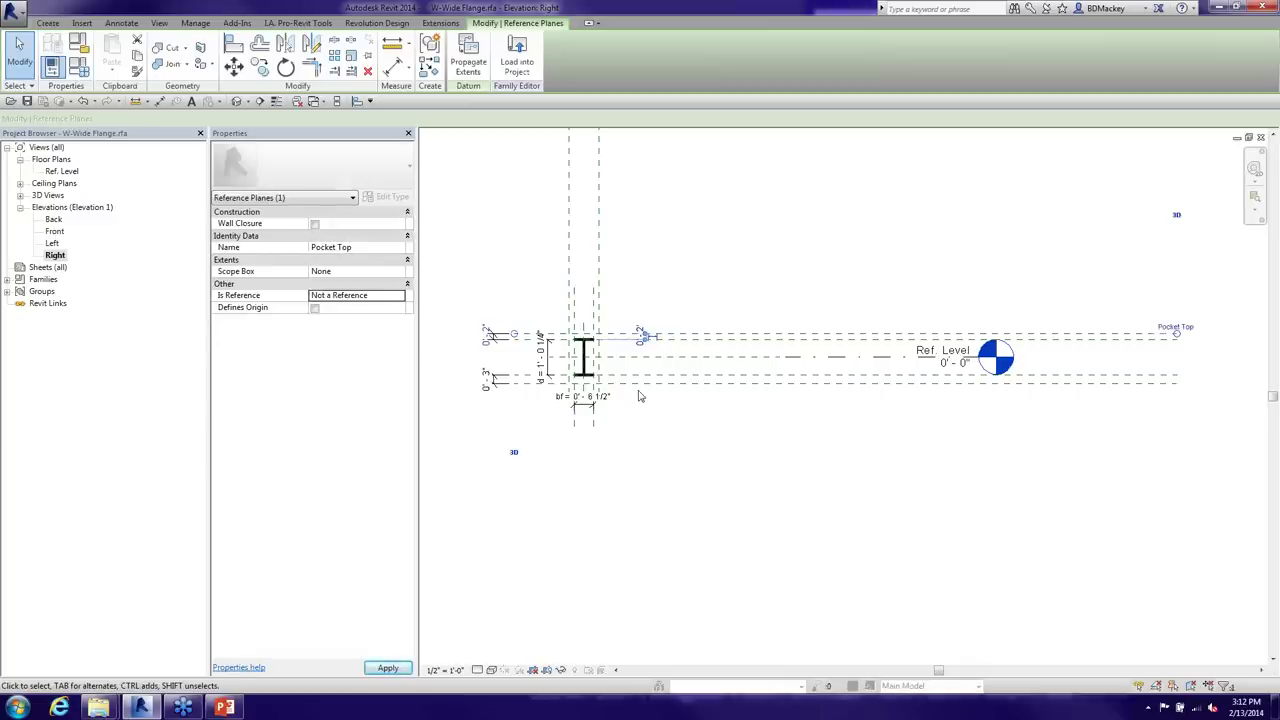
pyautogui.click(640, 383)
pyautogui.click(365, 249)
pyautogui.write('P')
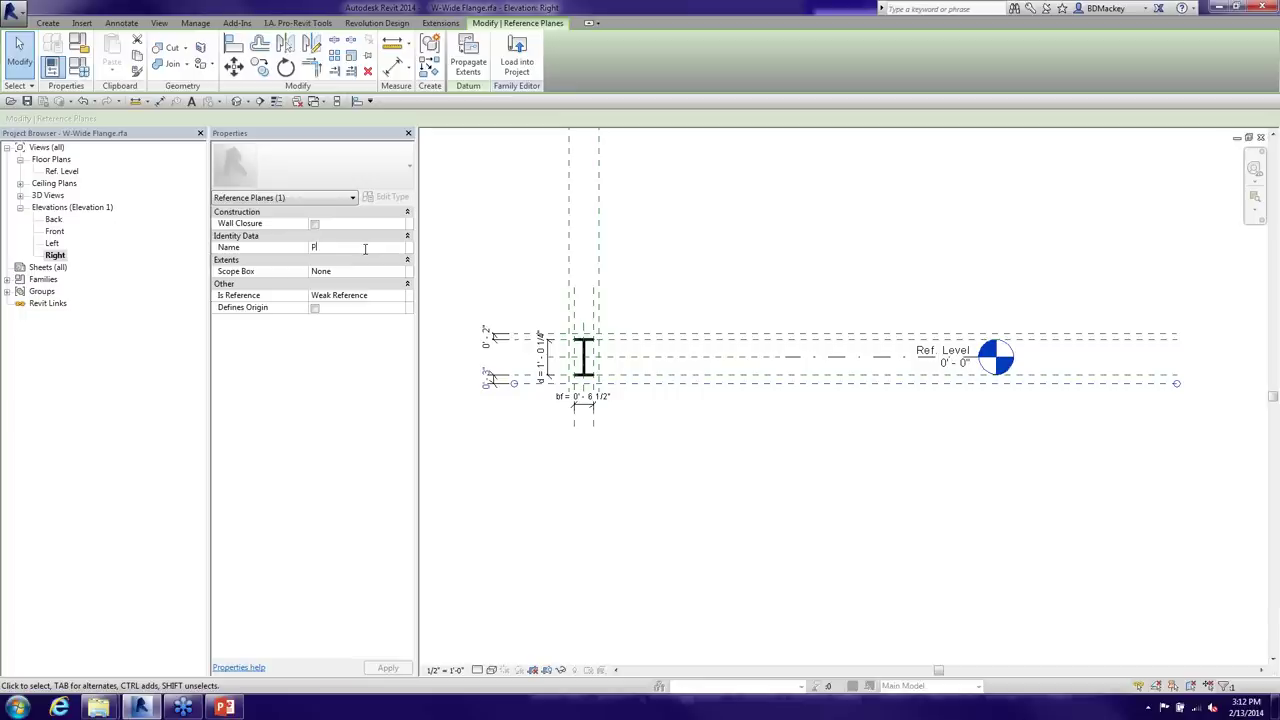
pyautogui.write('ocket Bottom')
pyautogui.press('Tab')
pyautogui.press('Tab')
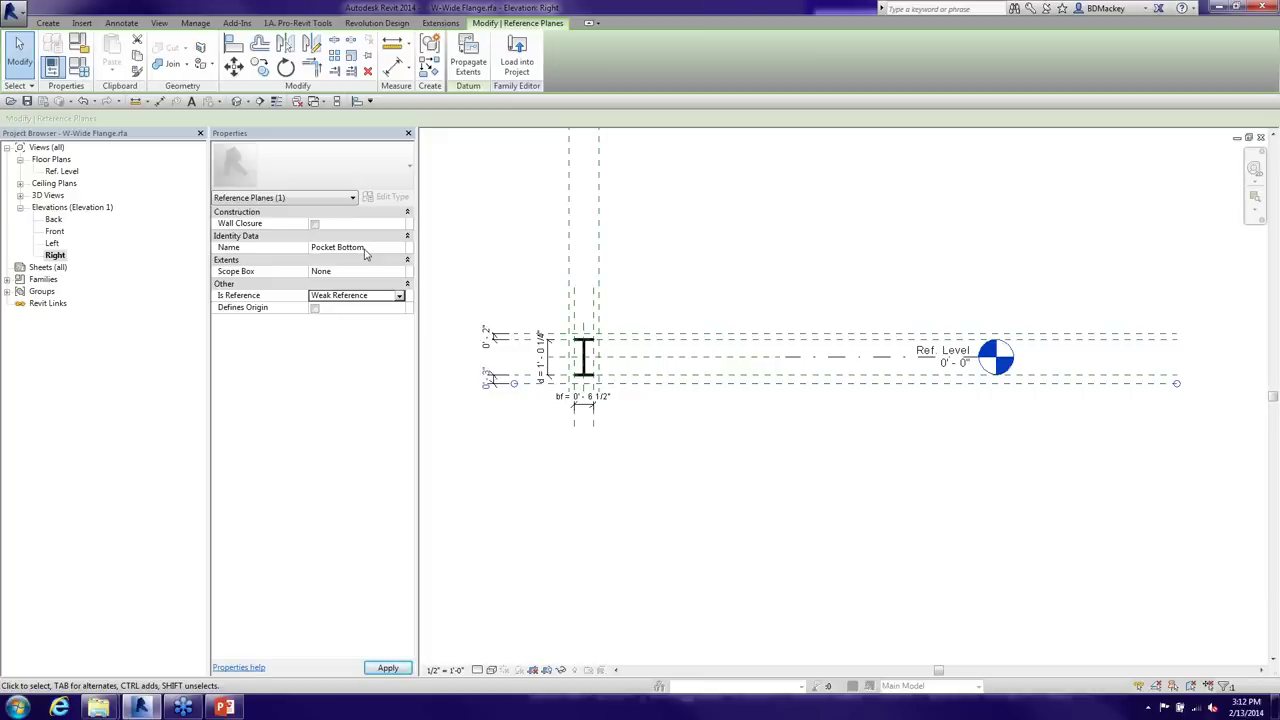
pyautogui.write('Not')
# Apply the plane change and check the central reference plane, shifting the beam section lower
pyautogui.click(650, 284)
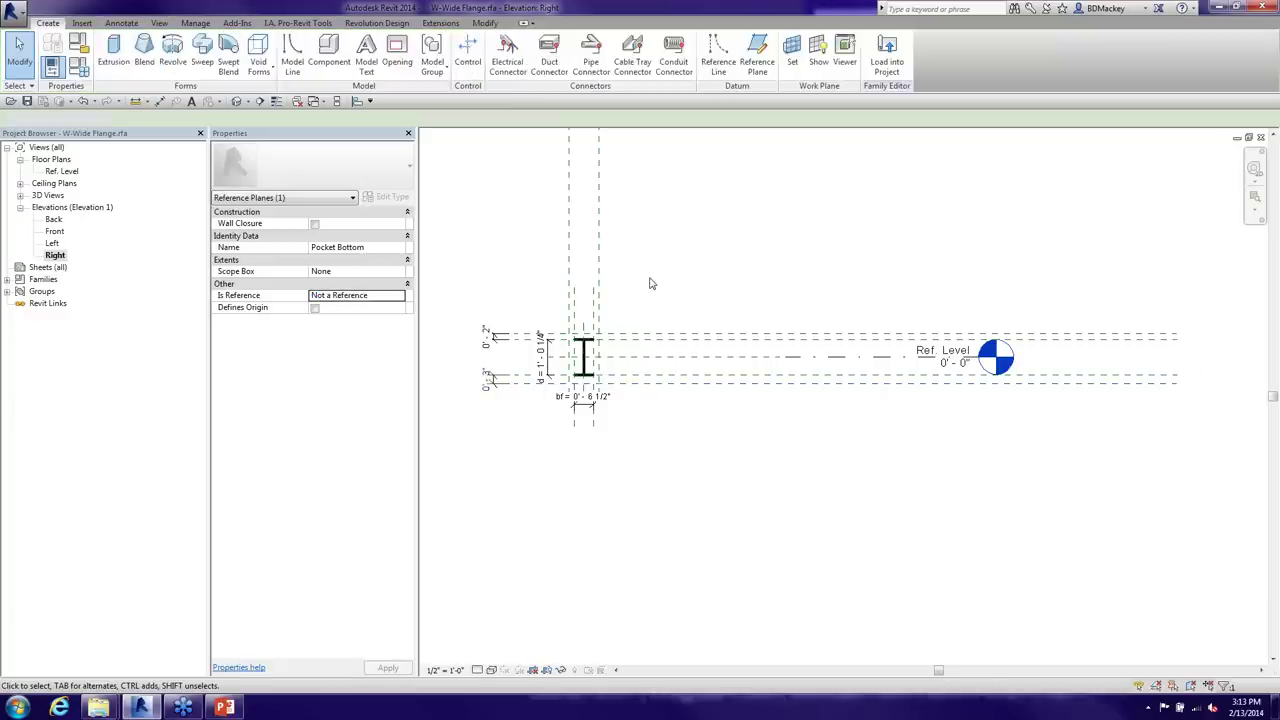
pyautogui.click(584, 260)
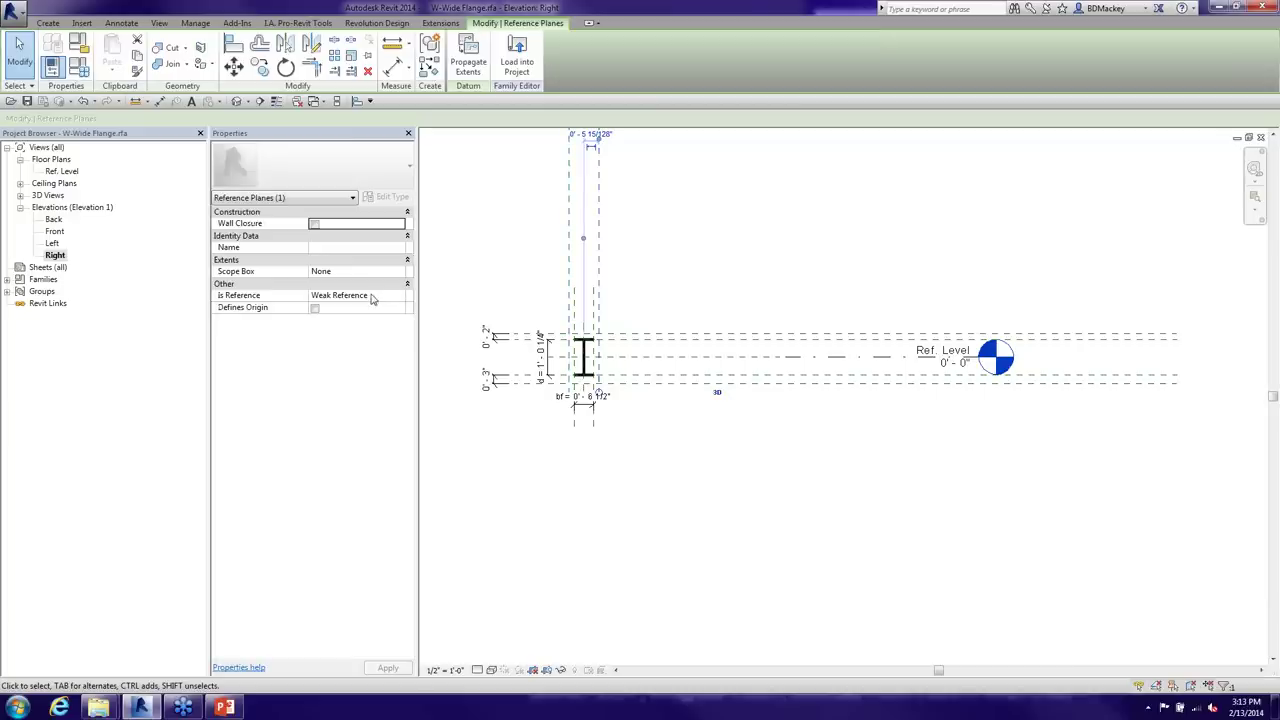
pyautogui.click(710, 257)
pyautogui.moveTo(641, 292); pyautogui.dragTo(640, 320, button='middle')
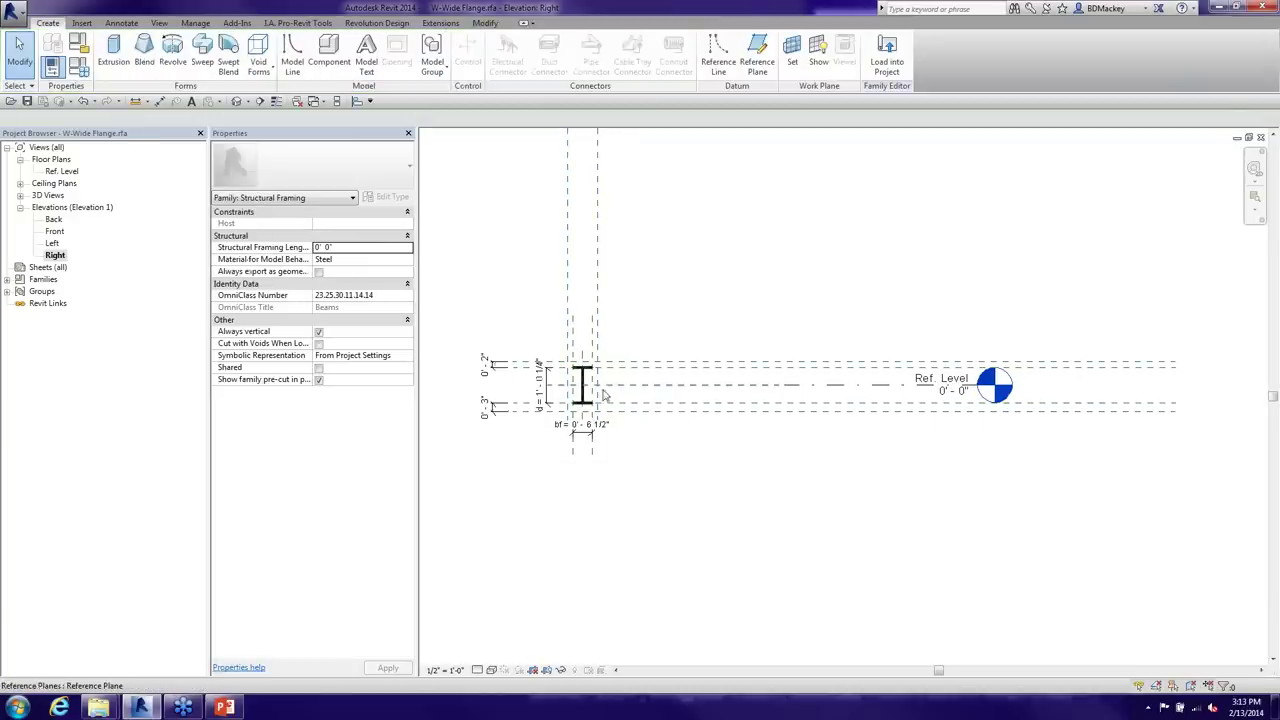
pyautogui.click(577, 329)
pyautogui.click(888, 245)
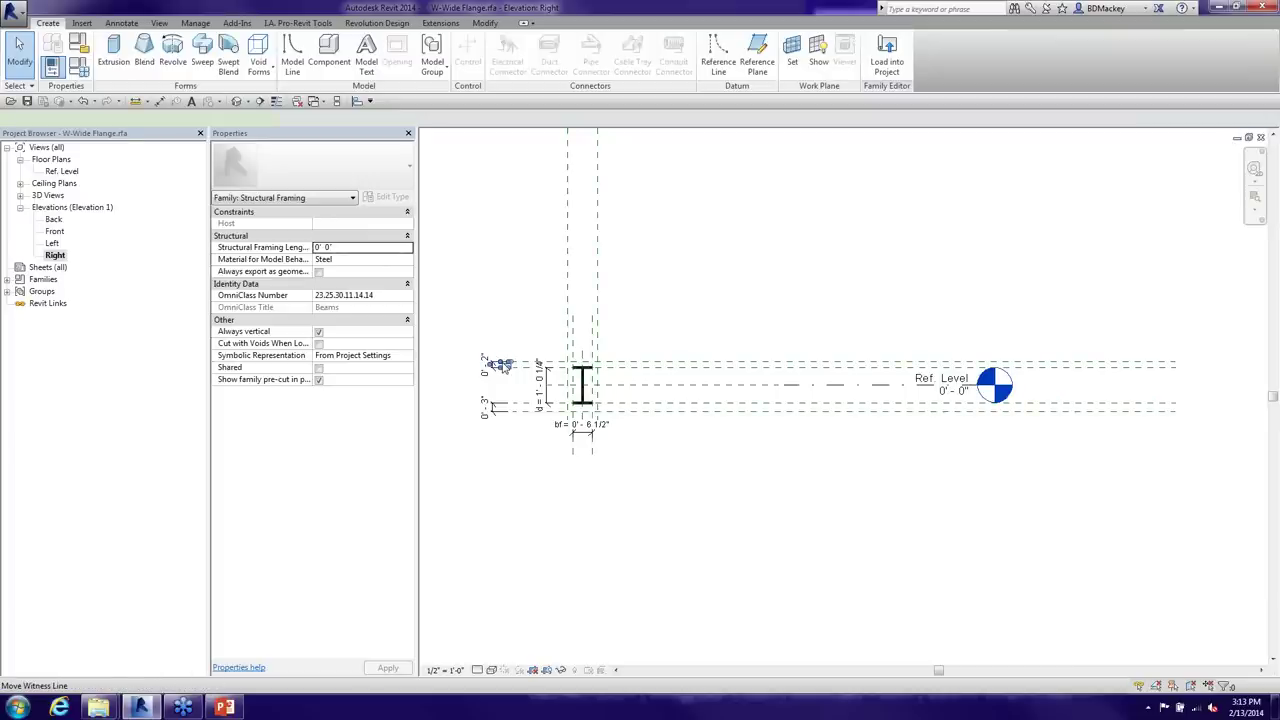
# Label the upper 0' - 2" dimension Pocket Top and the lower 0' - 3" one Pocket Bottom
pyautogui.click(500, 365)
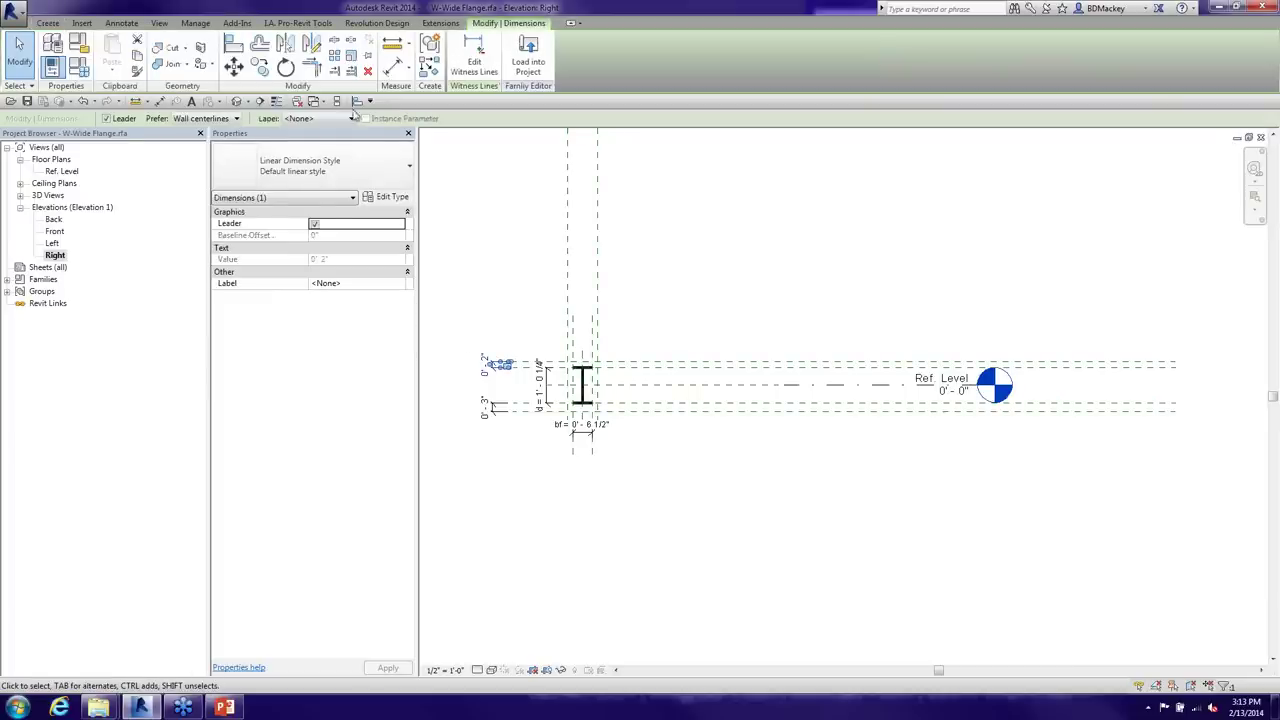
pyautogui.click(350, 118)
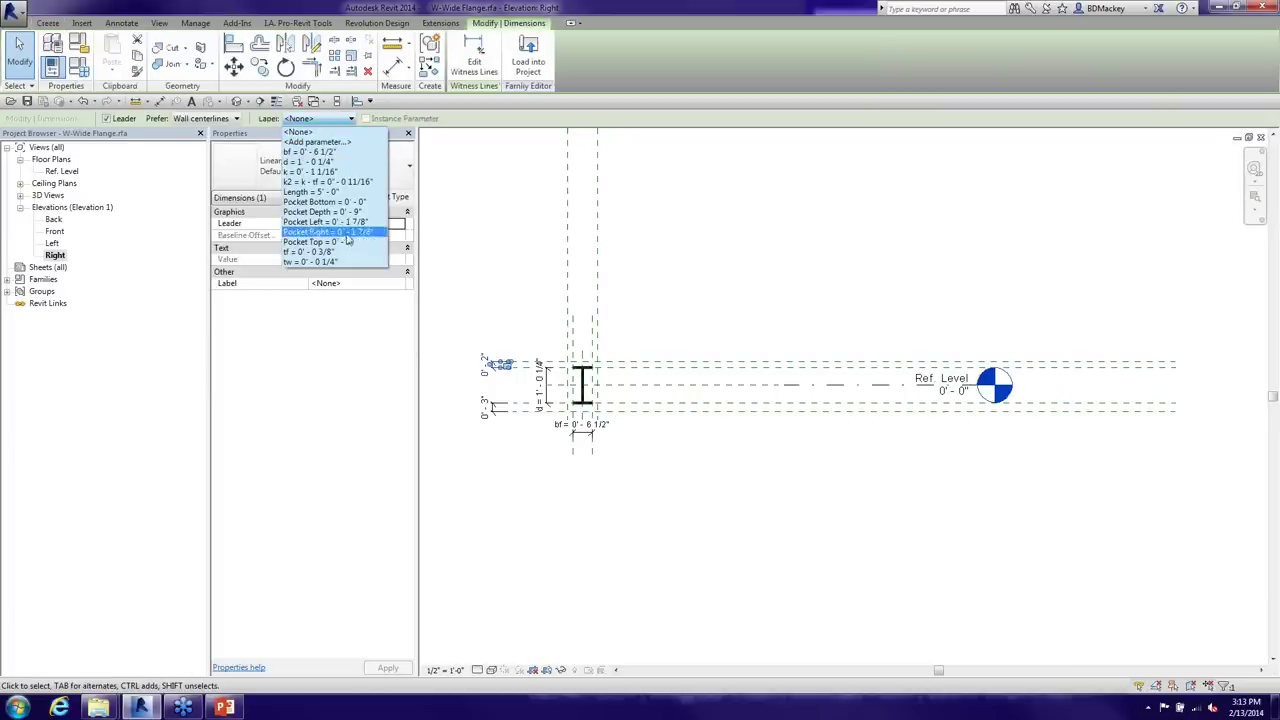
pyautogui.click(347, 241)
pyautogui.click(466, 446)
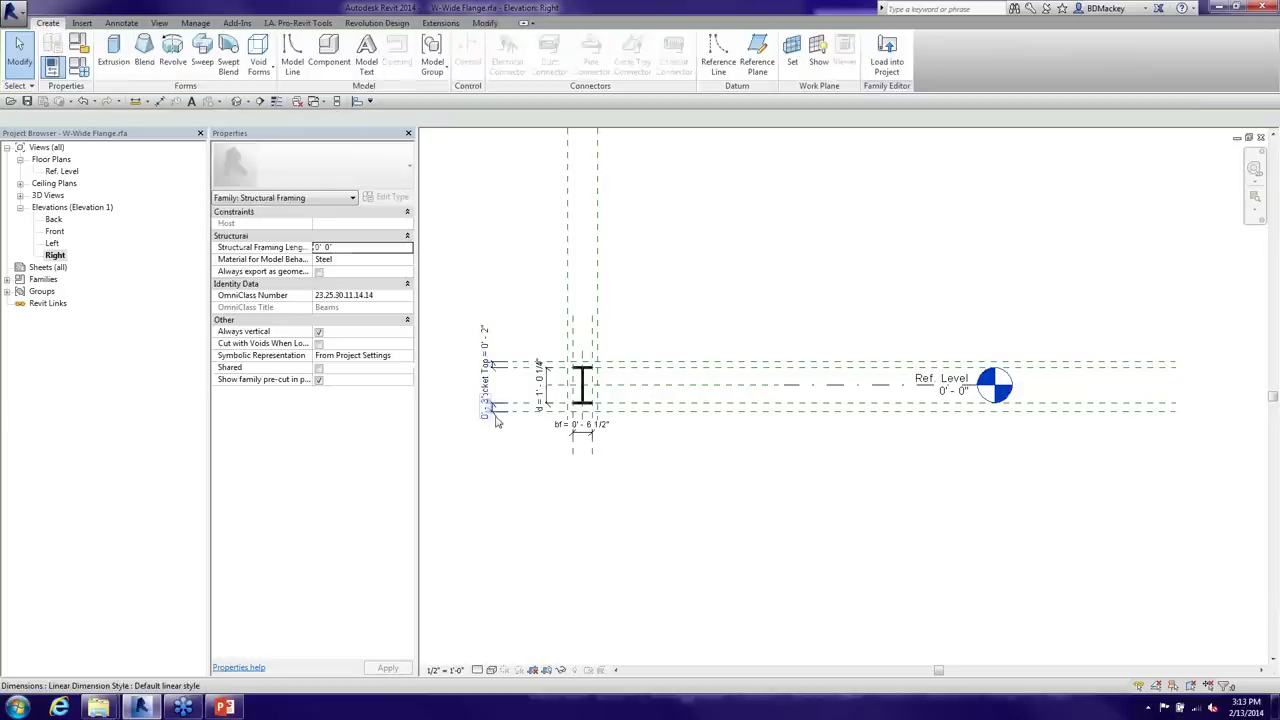
pyautogui.click(497, 420)
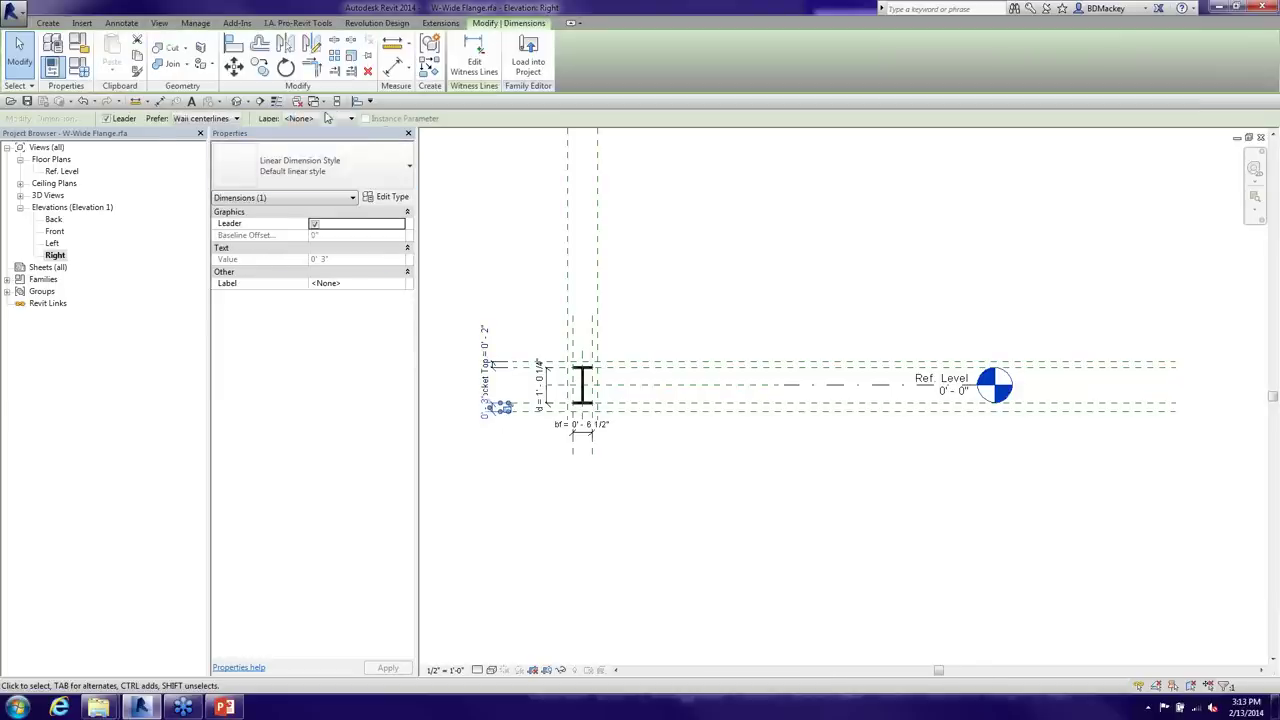
pyautogui.click(328, 118)
pyautogui.click(345, 194)
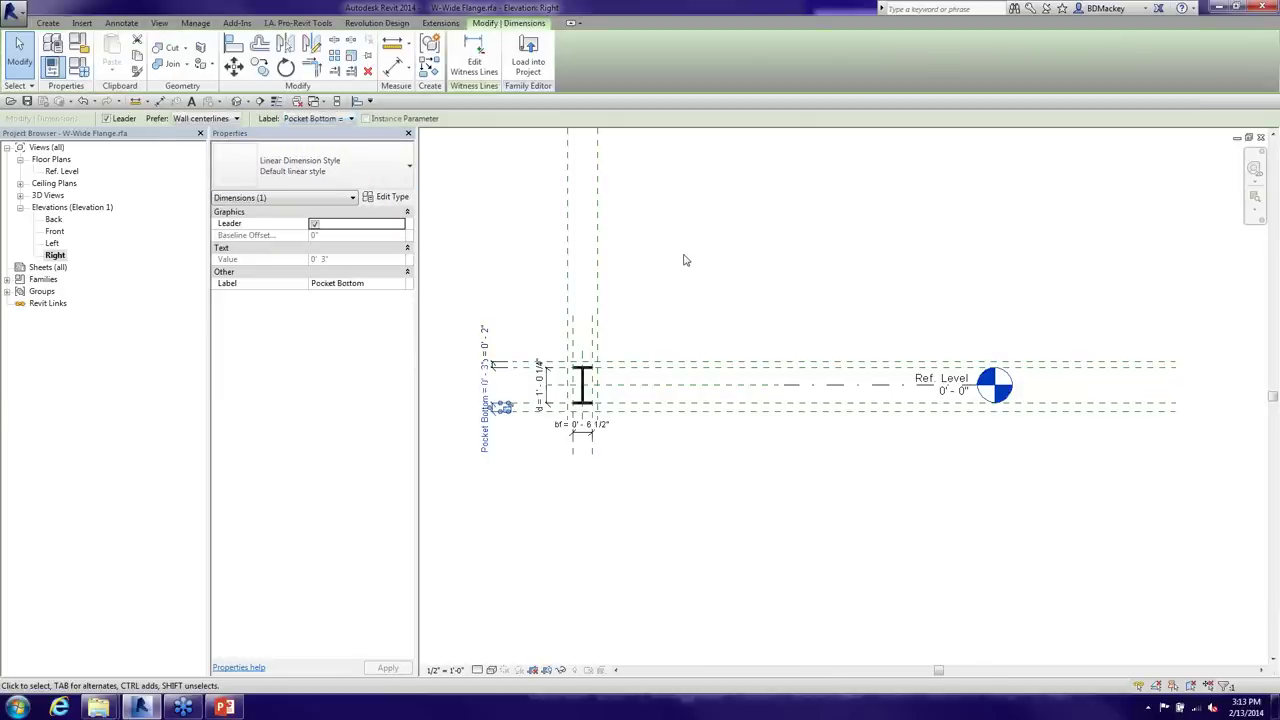
pyautogui.click(686, 258)
# Close the Right elevation and name the upper plan plane Pocket Front, Not a Reference
pyautogui.click(1259, 137)
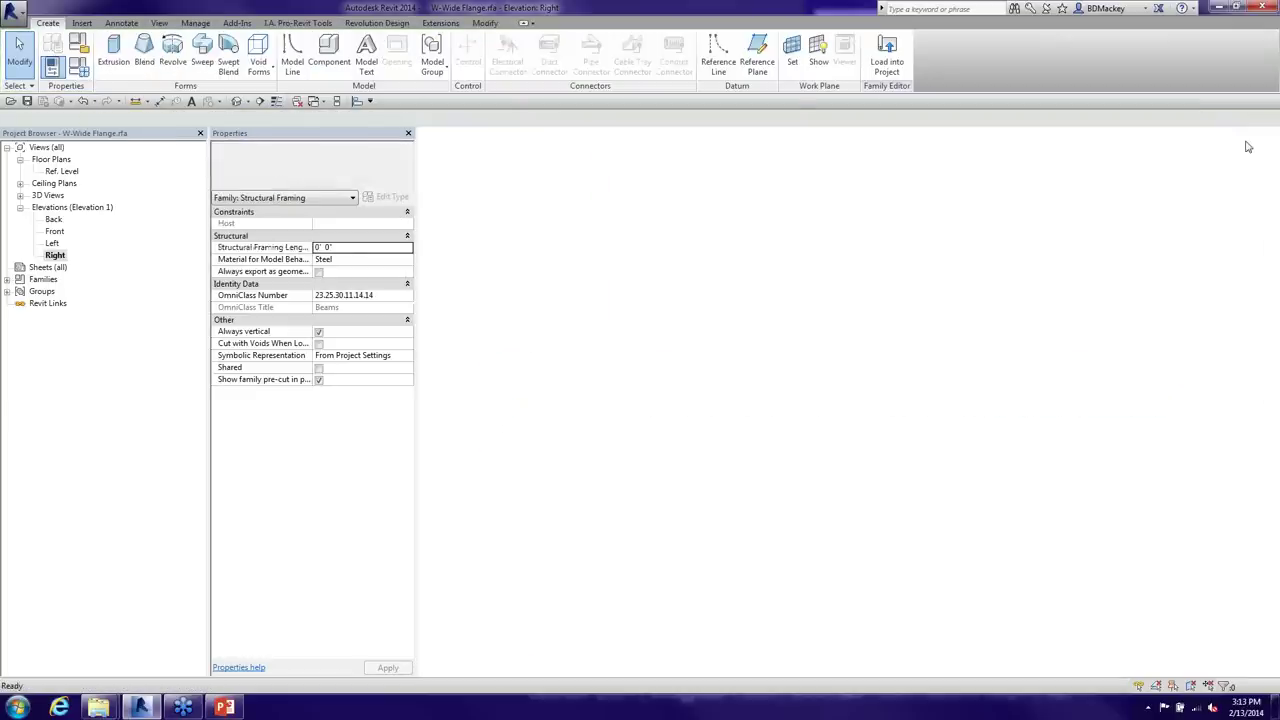
pyautogui.click(690, 388)
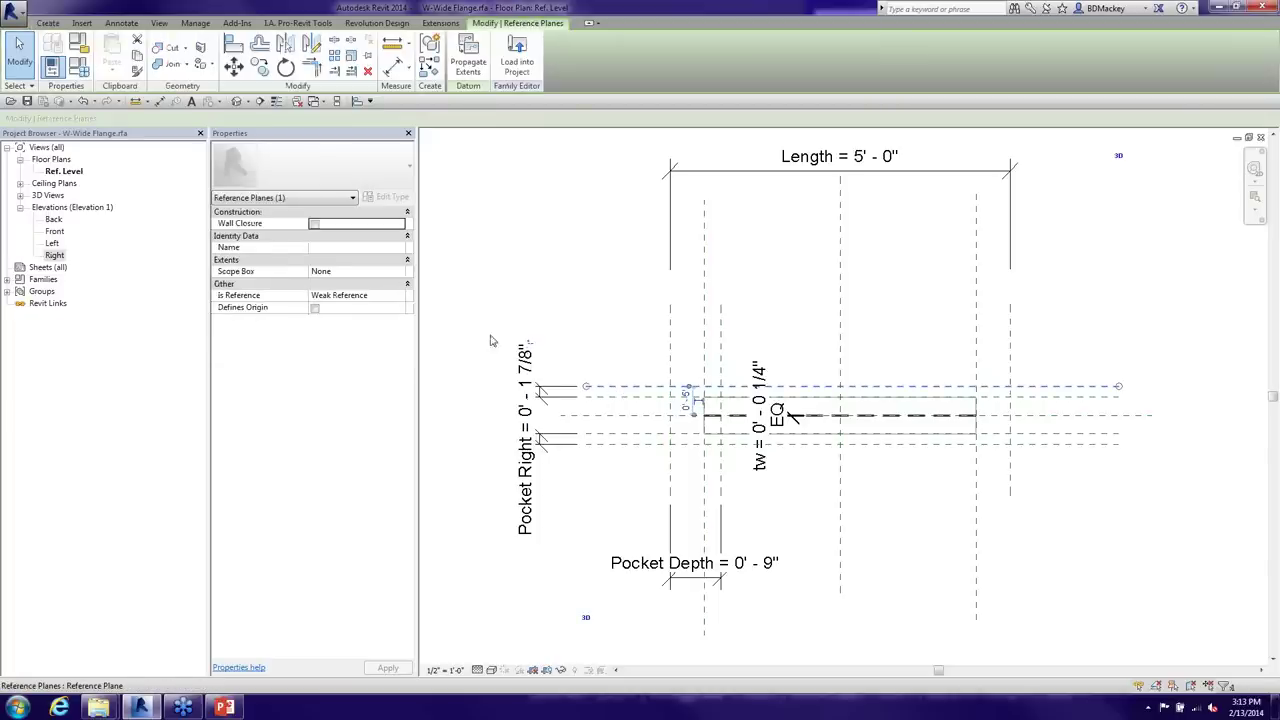
pyautogui.click(330, 247)
pyautogui.write('Pock')
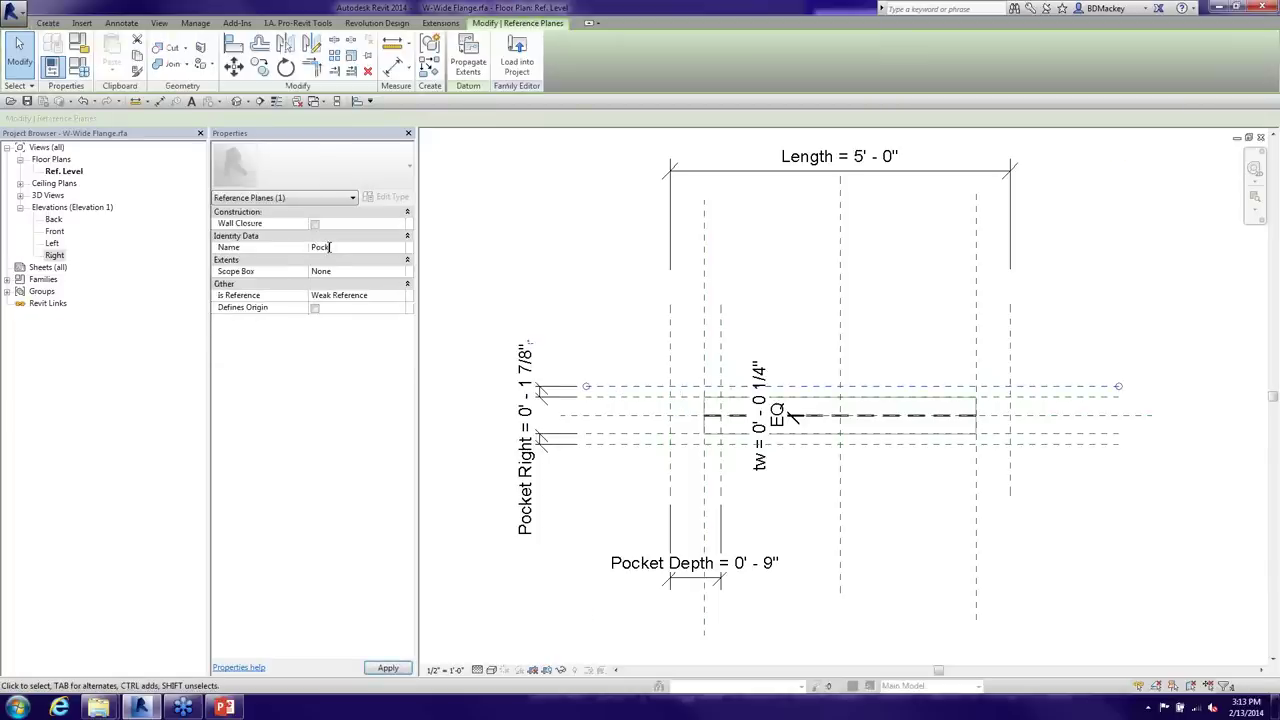
pyautogui.write('et Front')
pyautogui.press('Tab')
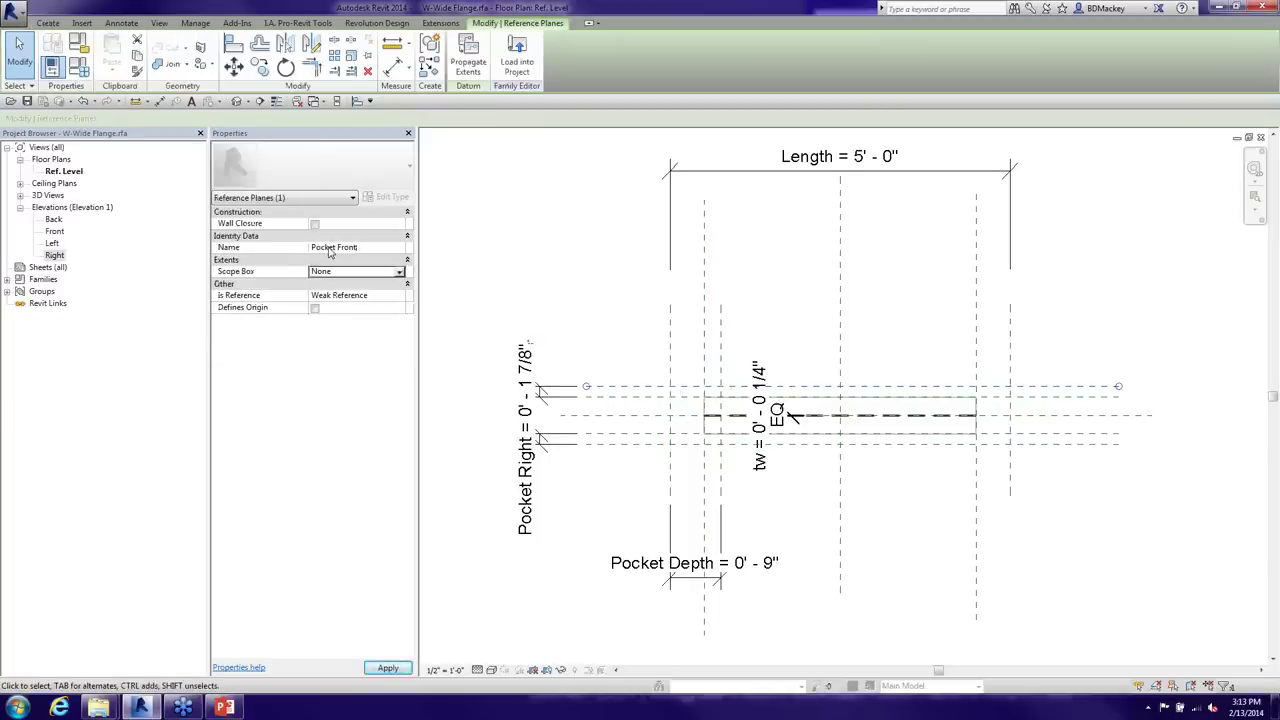
pyautogui.press('Tab')
pyautogui.write('N')
pyautogui.press('Return')
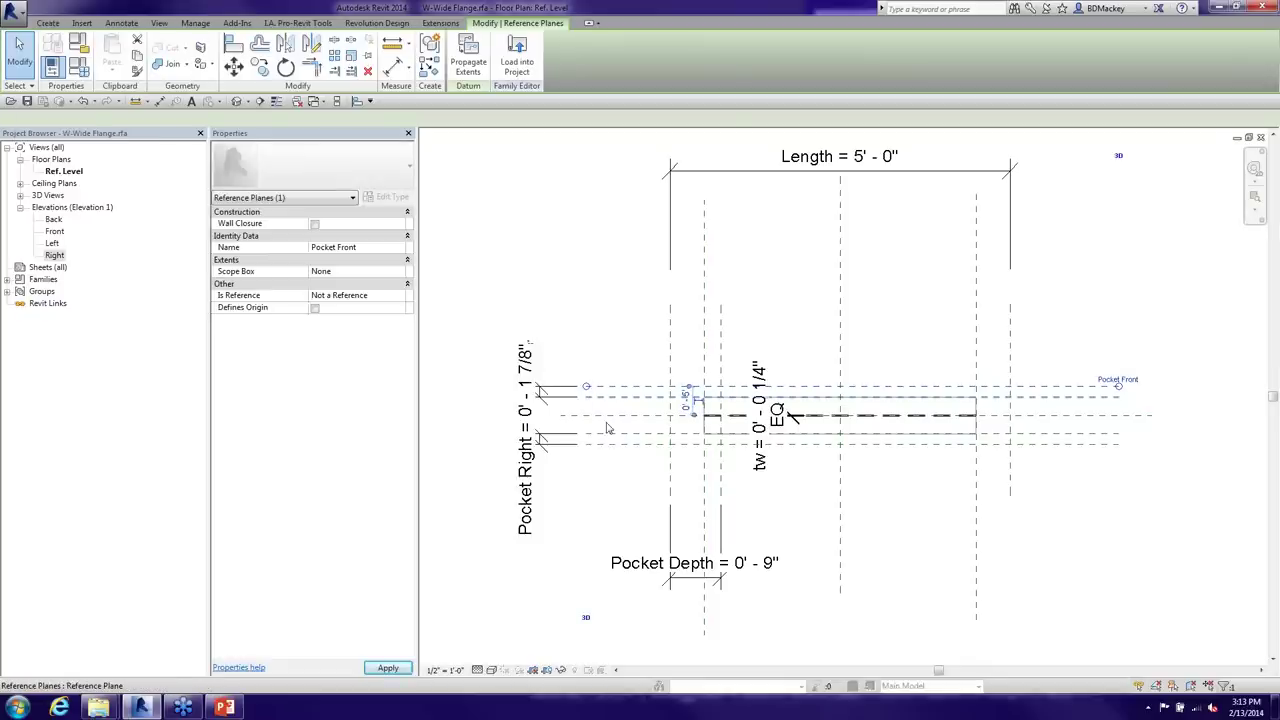
# Name the lower plane Pocket Back as Not a Reference, then inspect the Center (Front/Back) plane
pyautogui.click(646, 443)
pyautogui.click(353, 247)
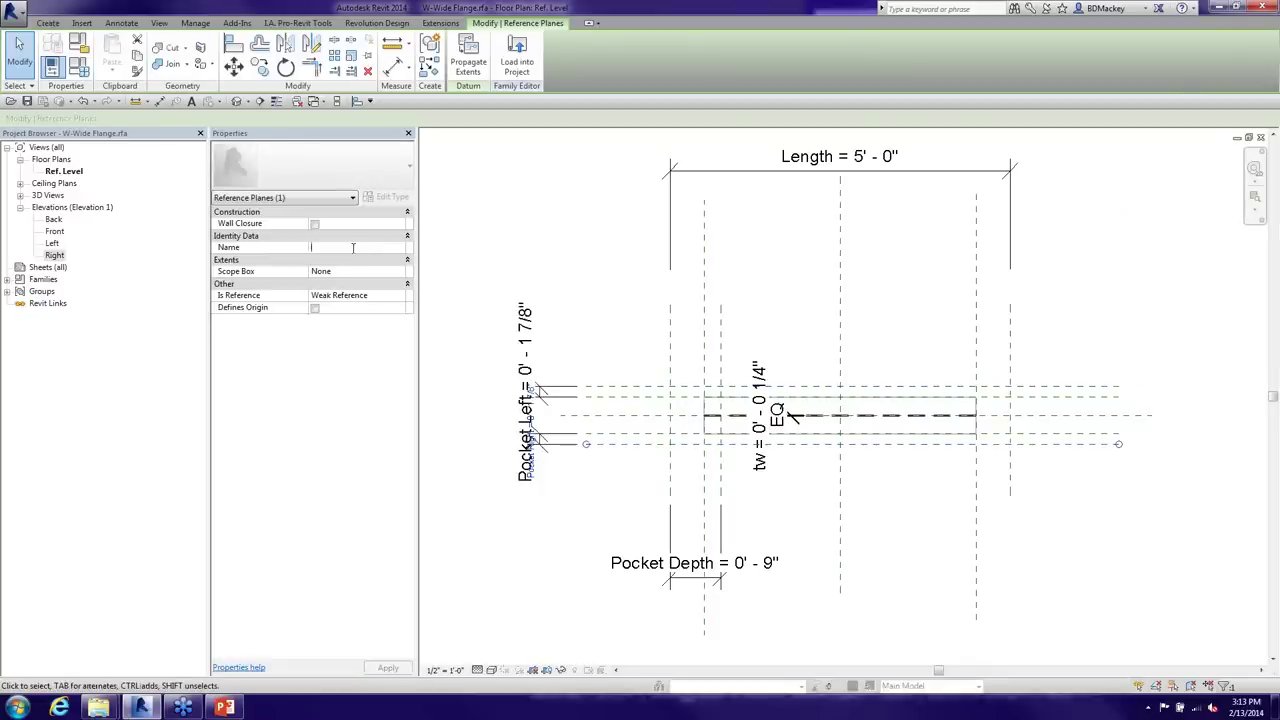
pyautogui.write('Pocket Back')
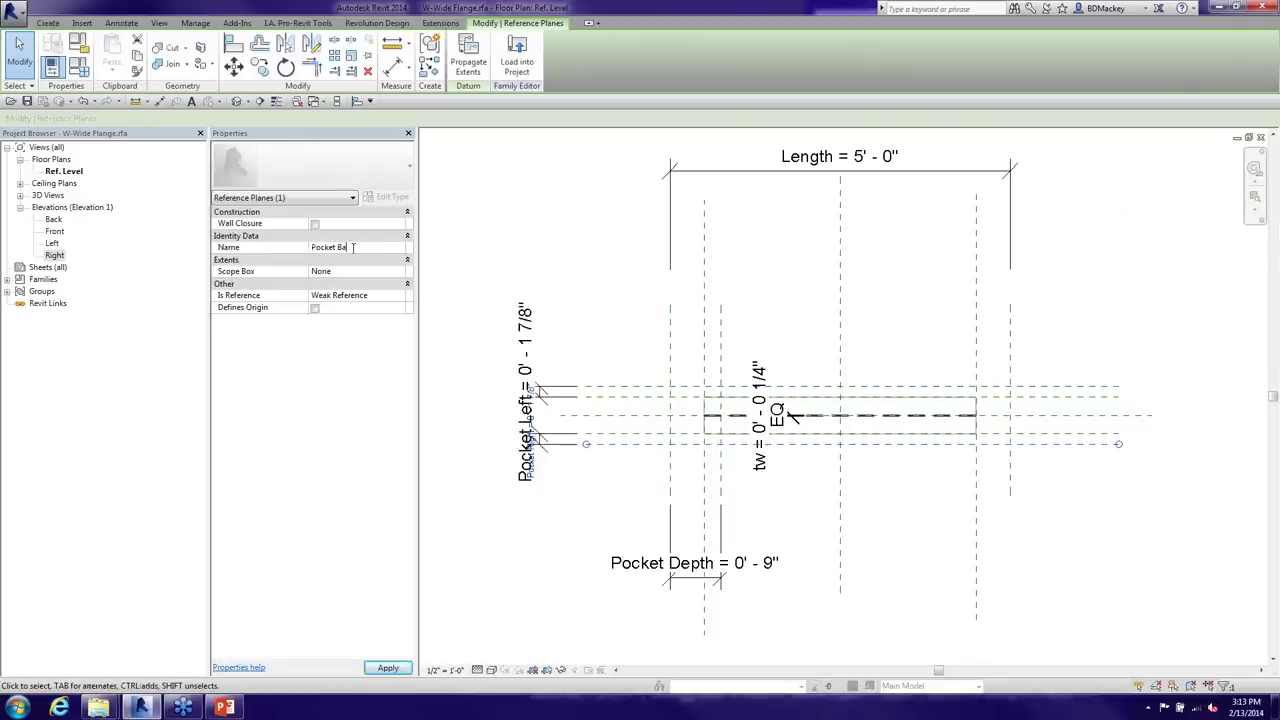
pyautogui.press('Tab')
pyautogui.press('Tab')
pyautogui.press('Up')
pyautogui.press('Up')
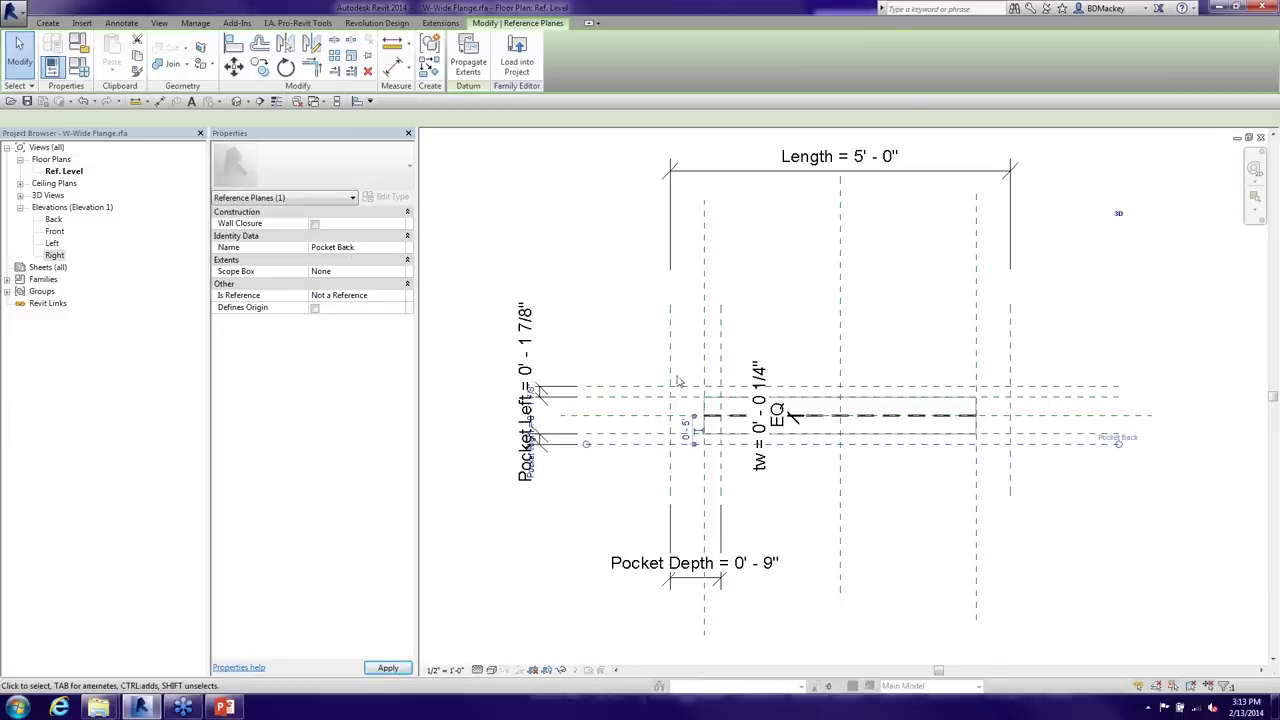
pyautogui.press('Escape')
pyautogui.click(629, 405)
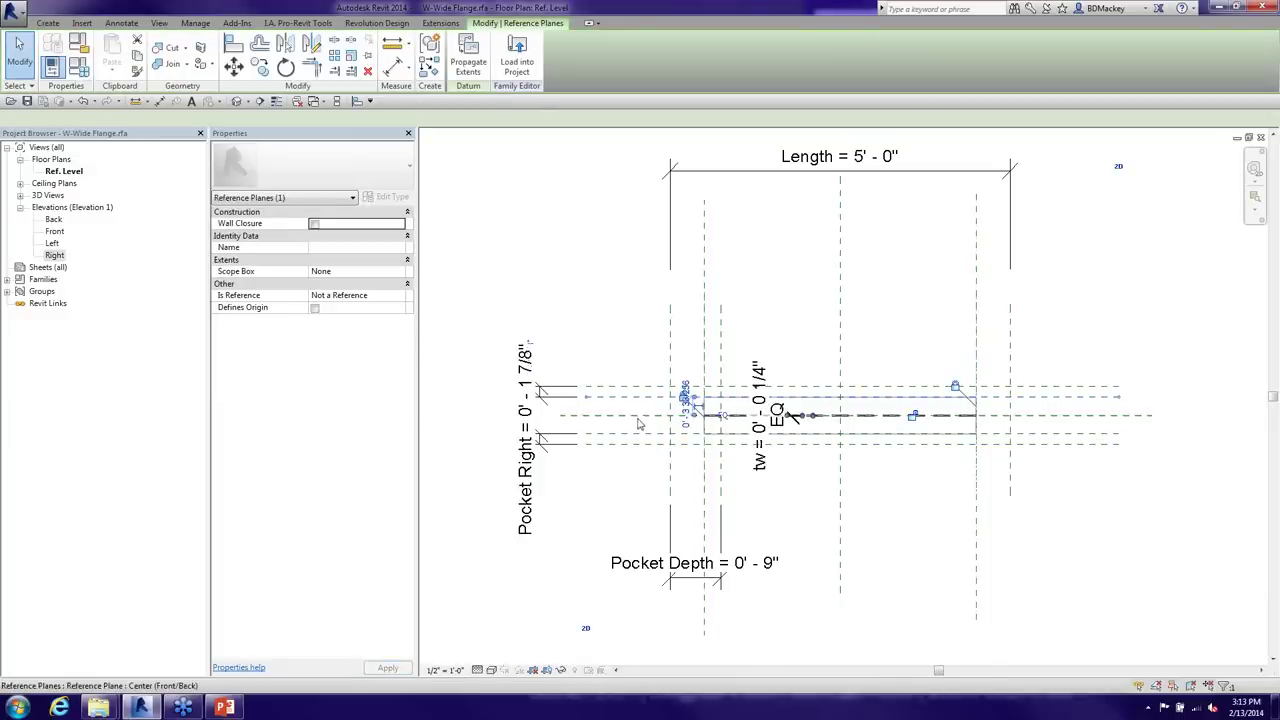
pyautogui.click(647, 416)
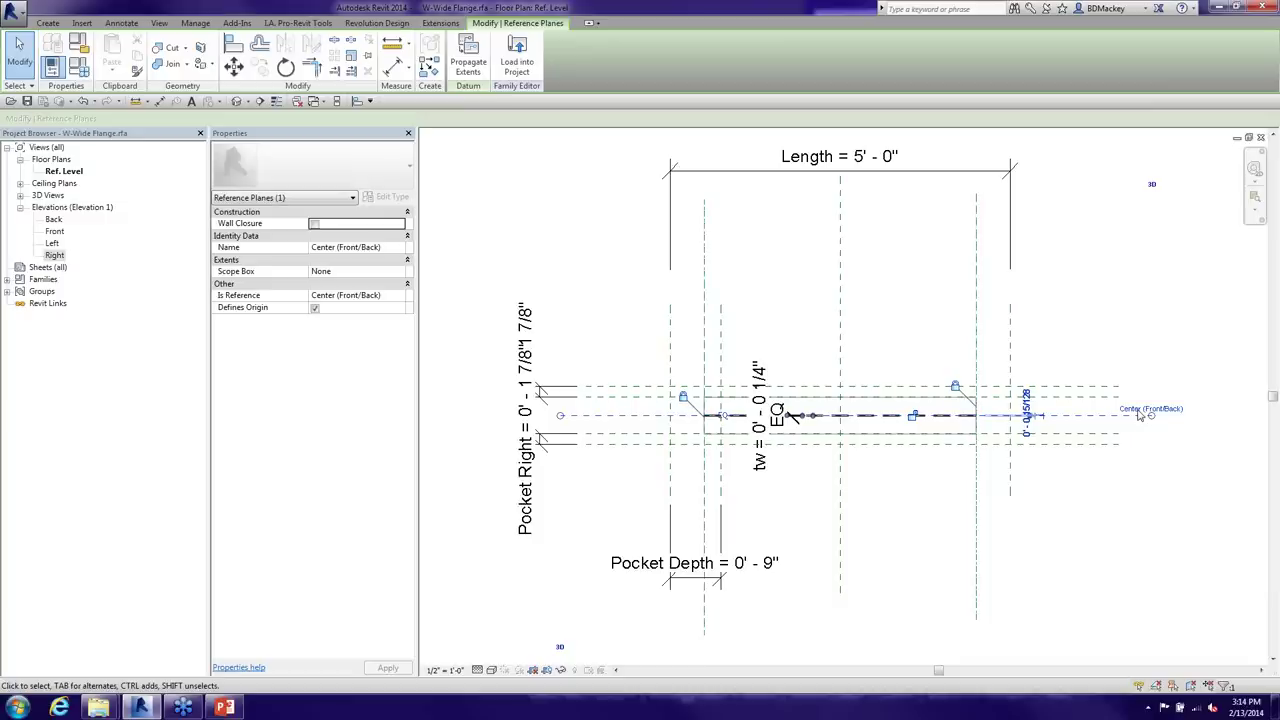
pyautogui.click(1130, 499)
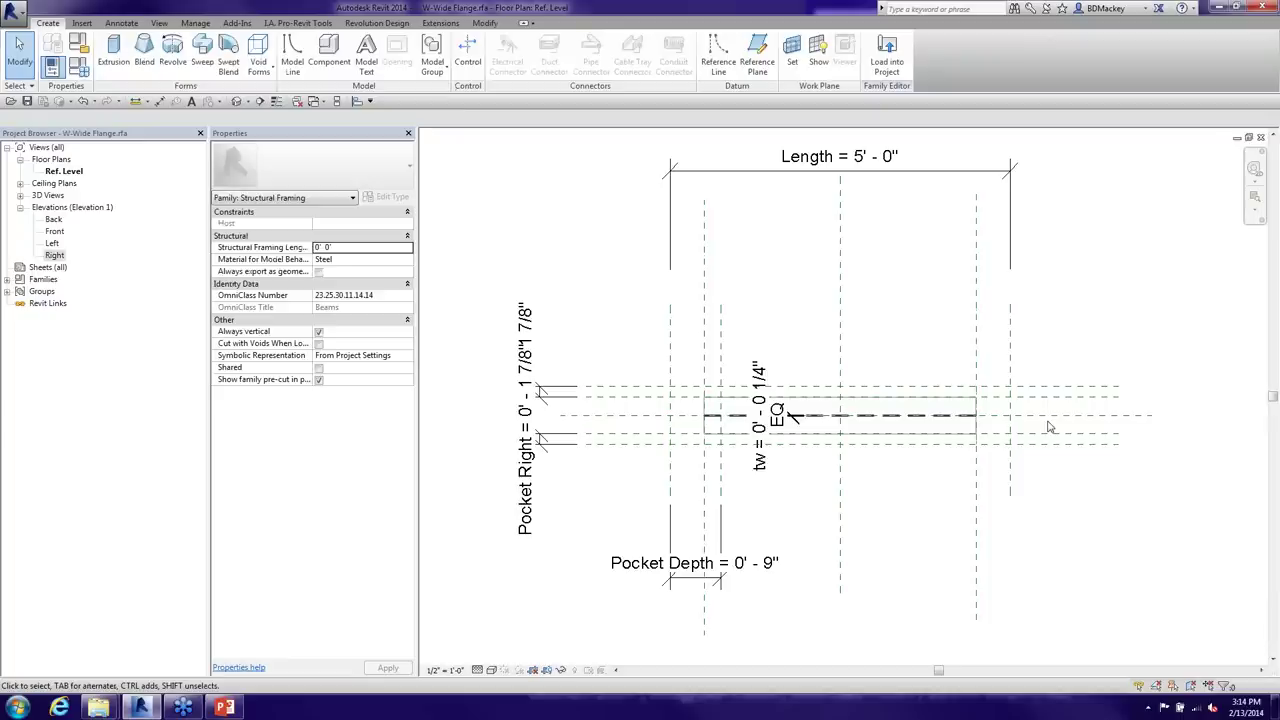
pyautogui.click(1050, 422)
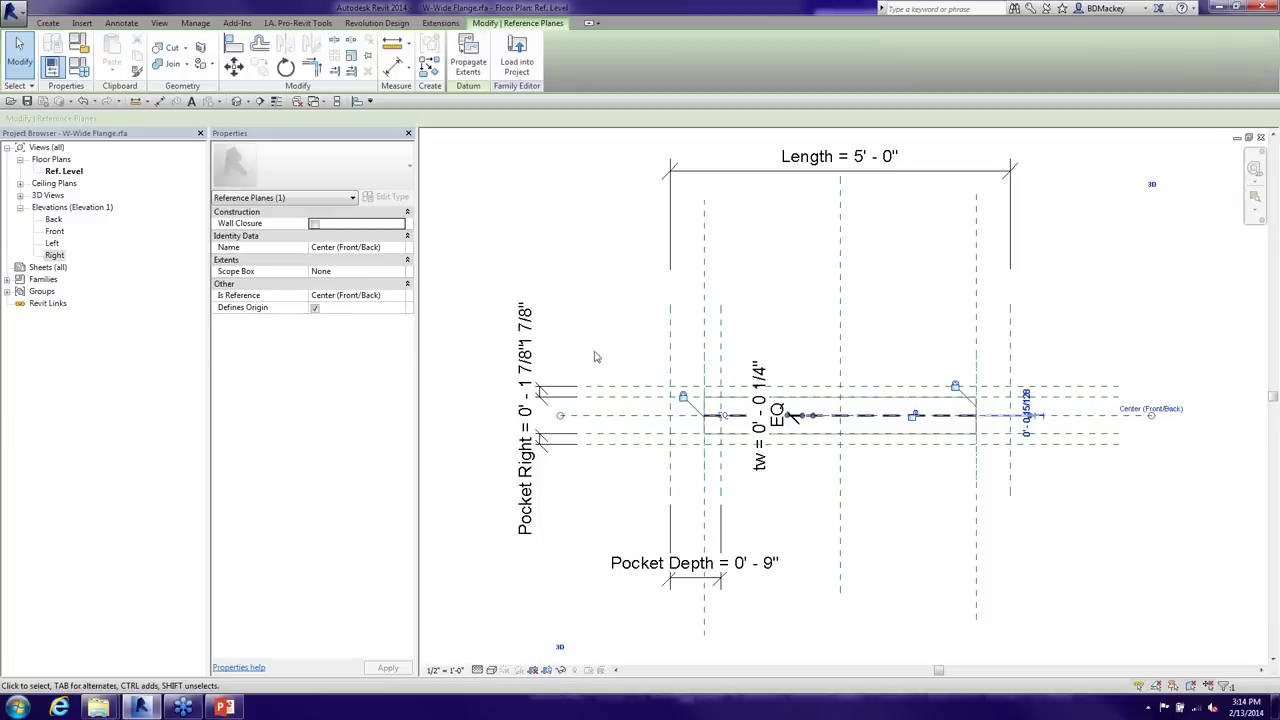
pyautogui.click(625, 474)
pyautogui.click(610, 386)
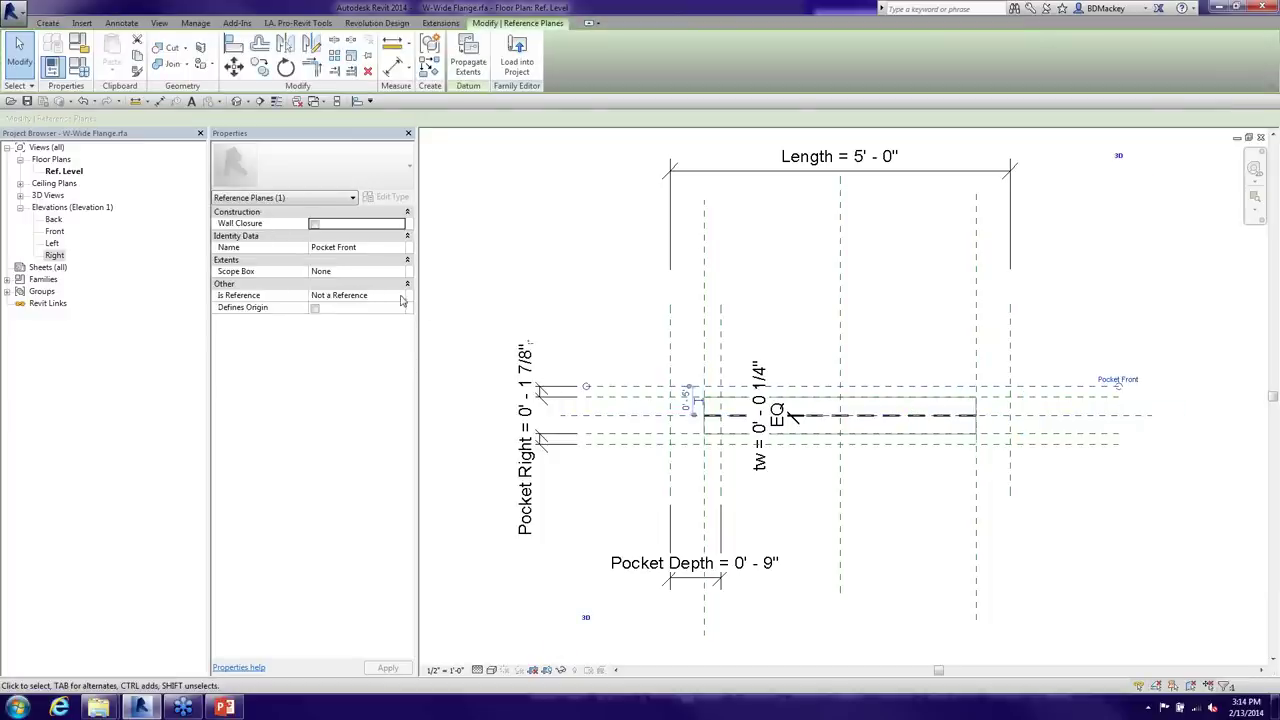
pyautogui.click(399, 298)
pyautogui.click(400, 299)
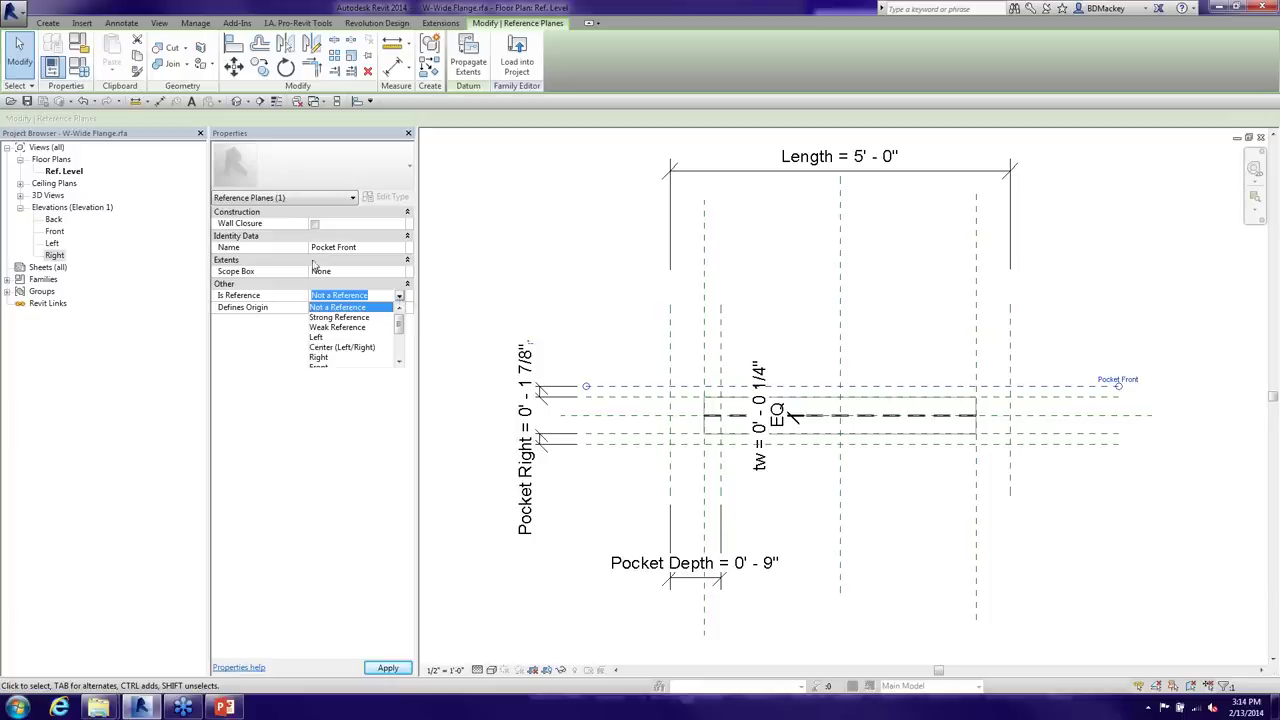
pyautogui.click(598, 407)
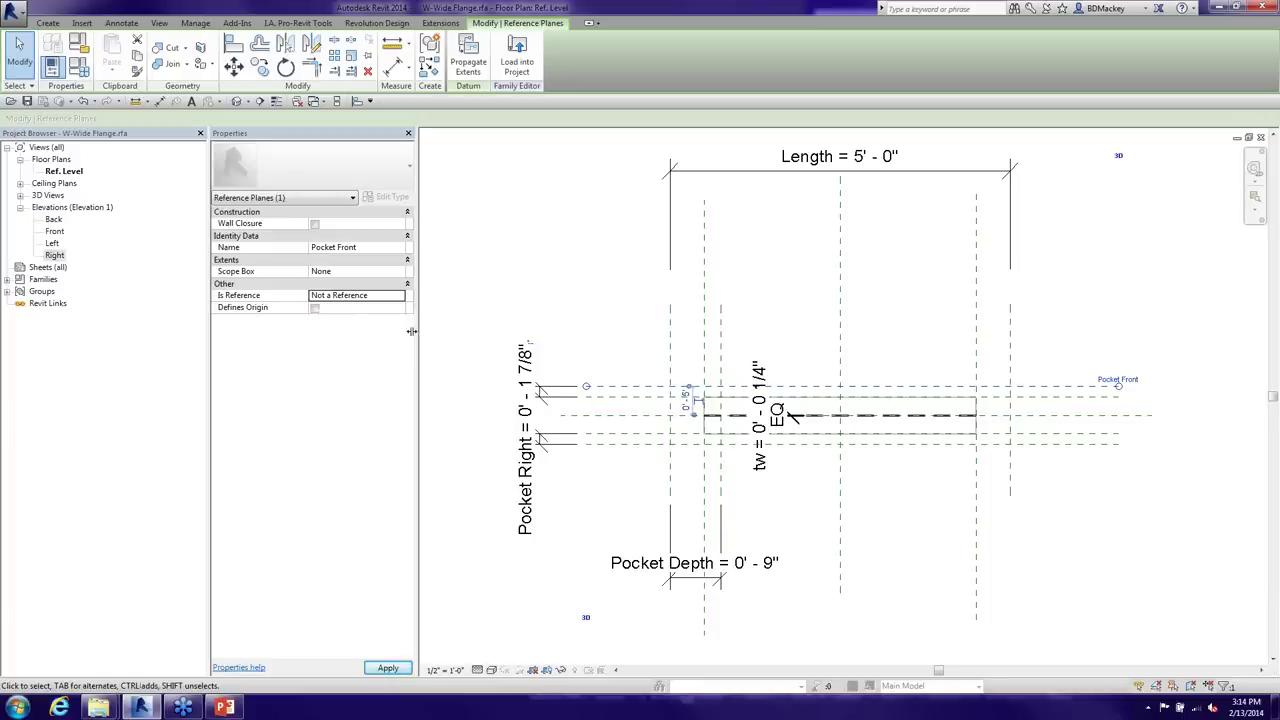
pyautogui.click(399, 296)
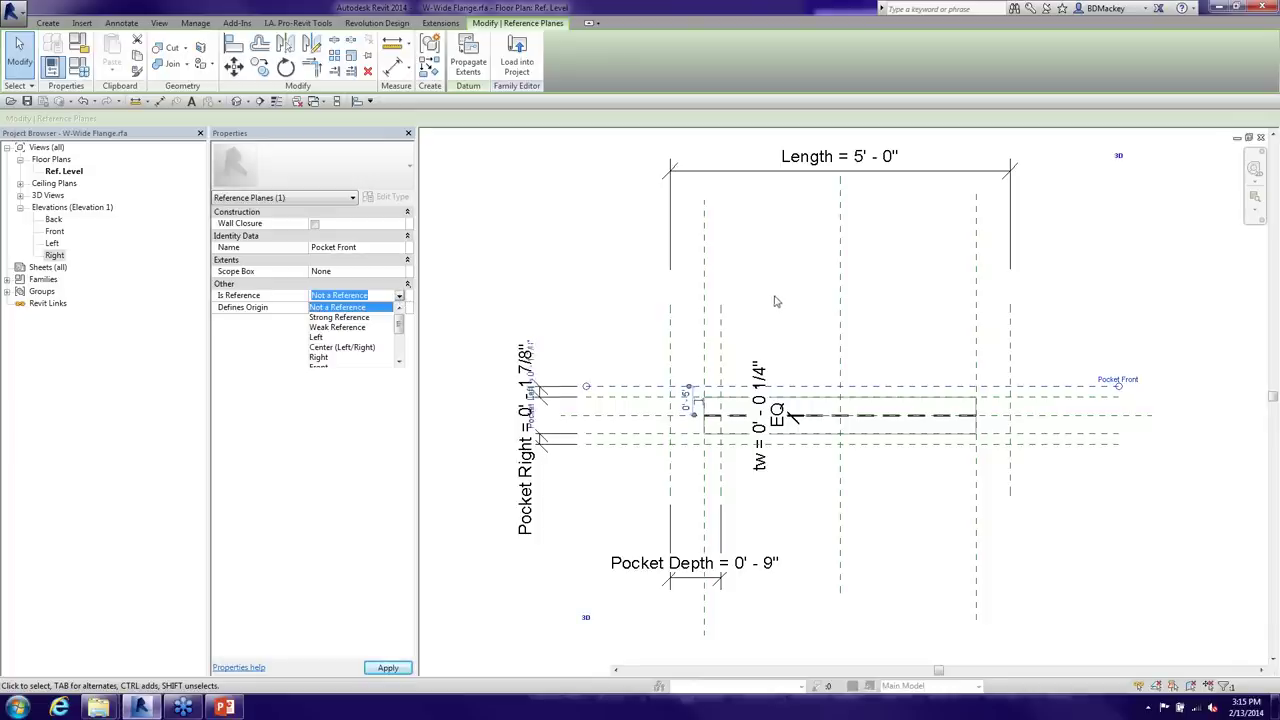
pyautogui.click(757, 344)
pyautogui.click(757, 344)
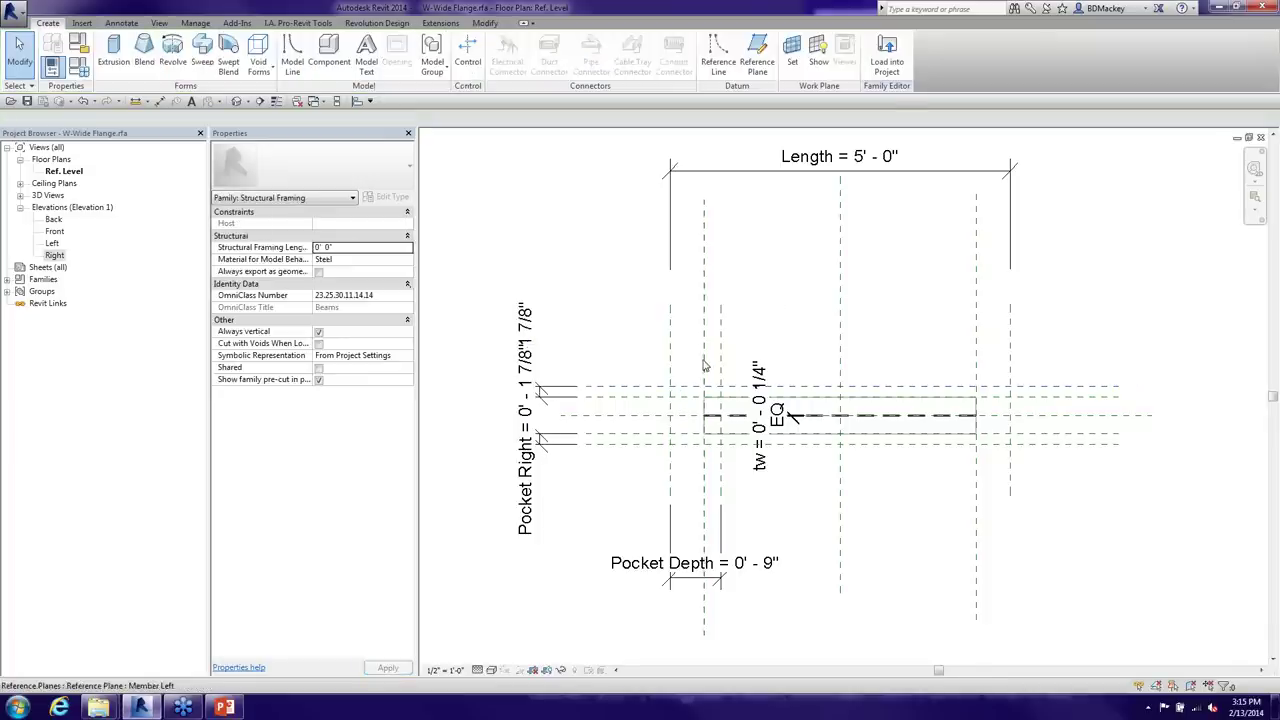
pyautogui.click(669, 364)
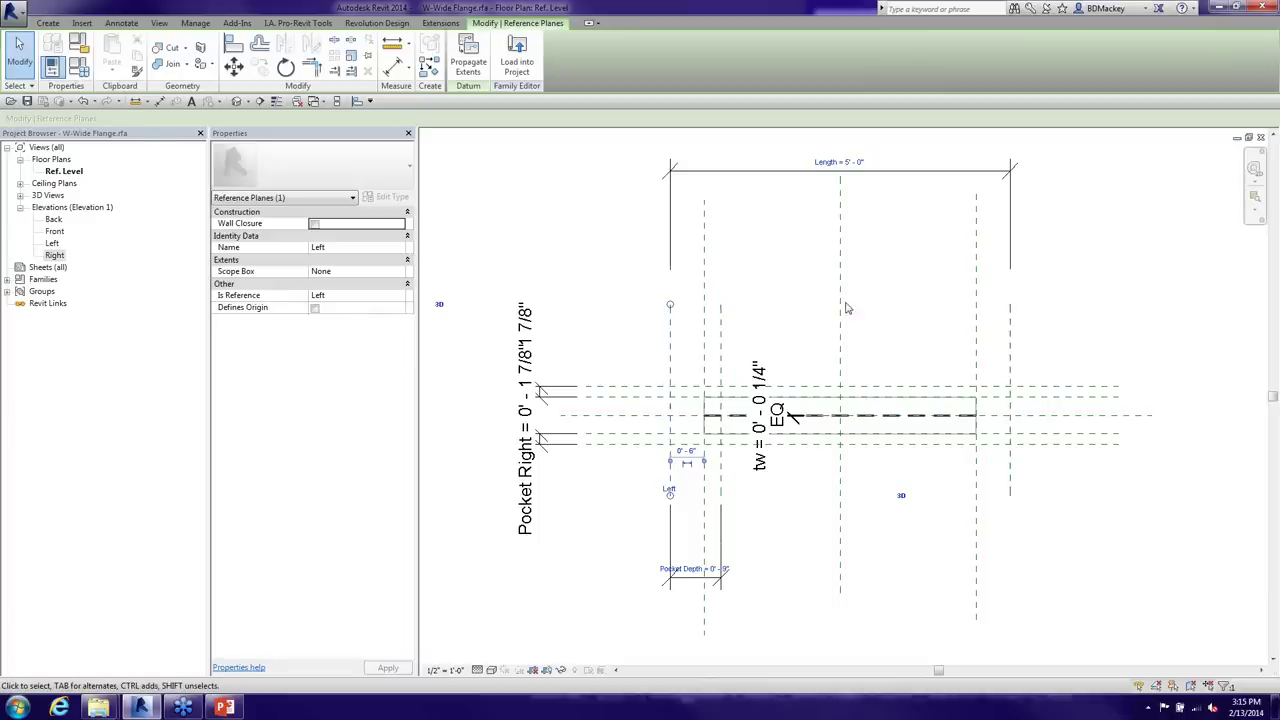
pyautogui.click(1055, 410)
pyautogui.click(1060, 397)
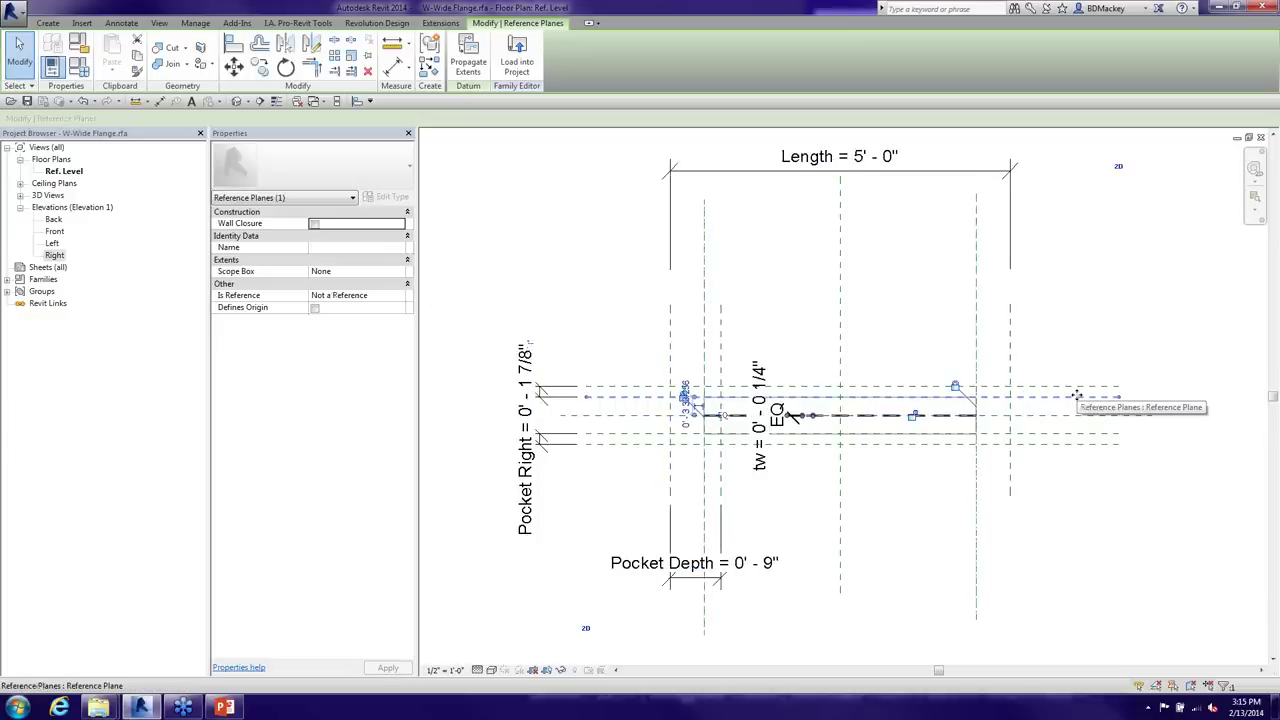
pyautogui.click(1078, 378)
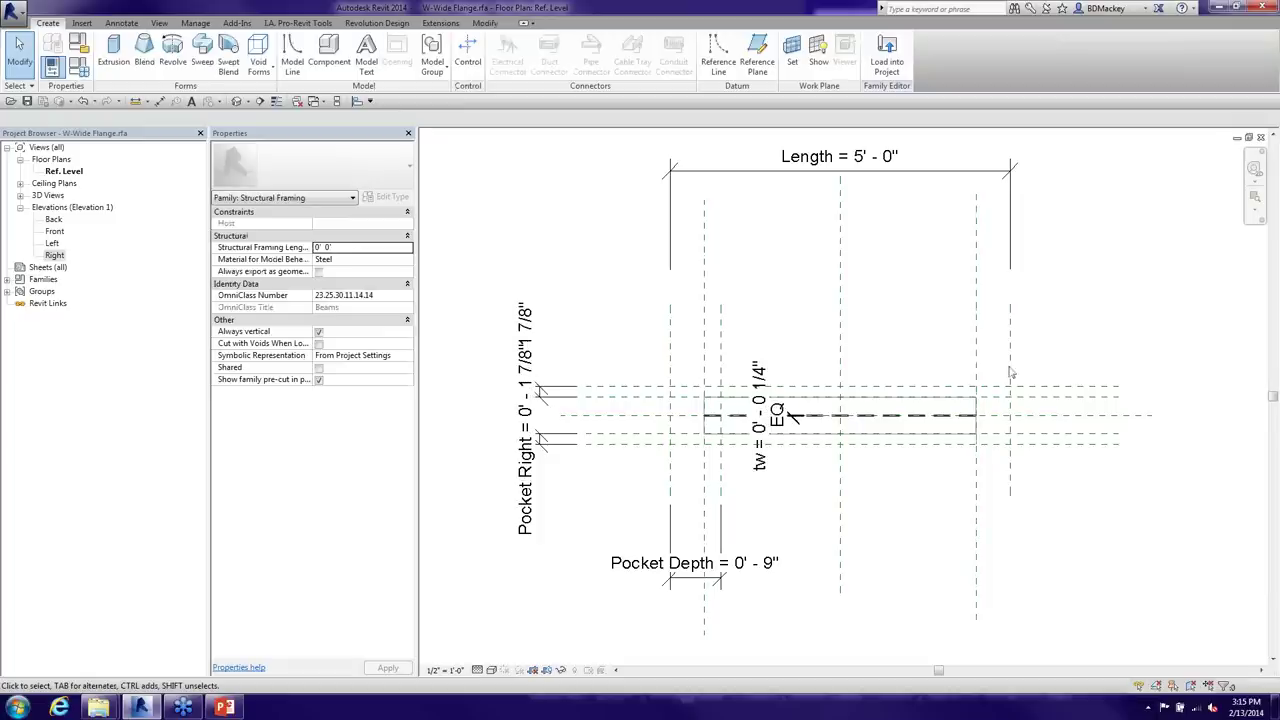
pyautogui.click(1032, 416)
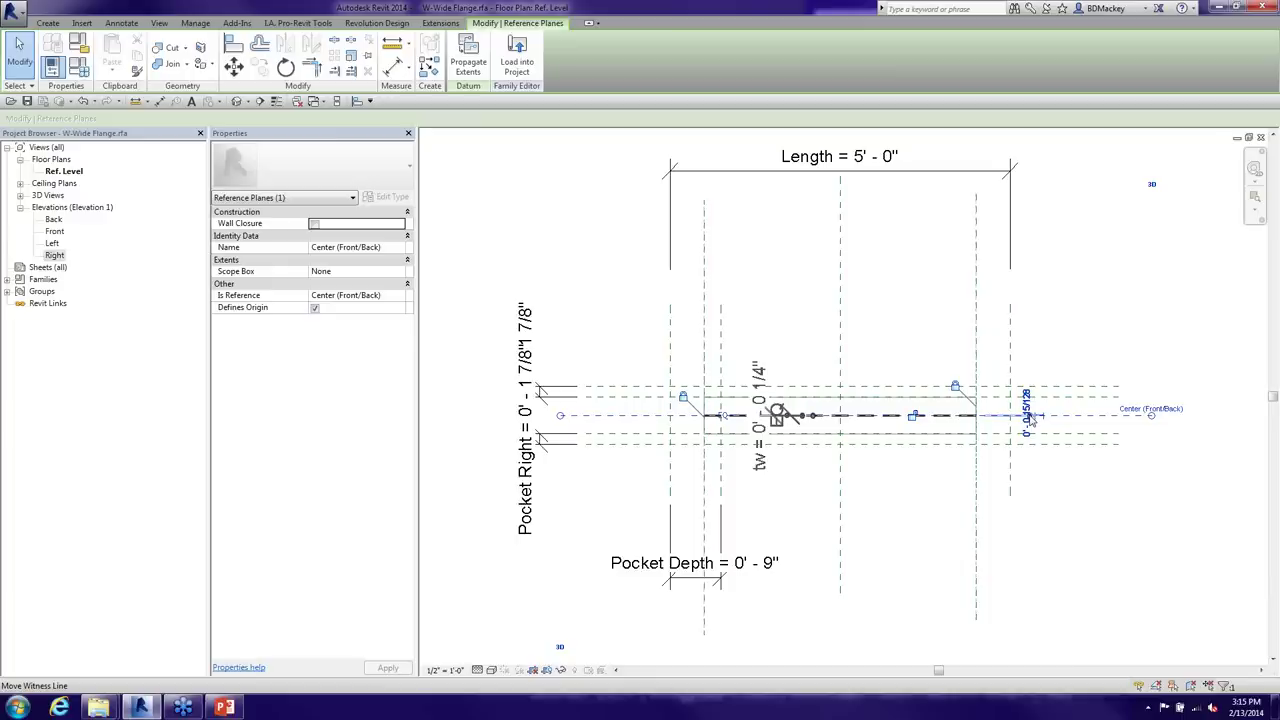
pyautogui.click(1069, 344)
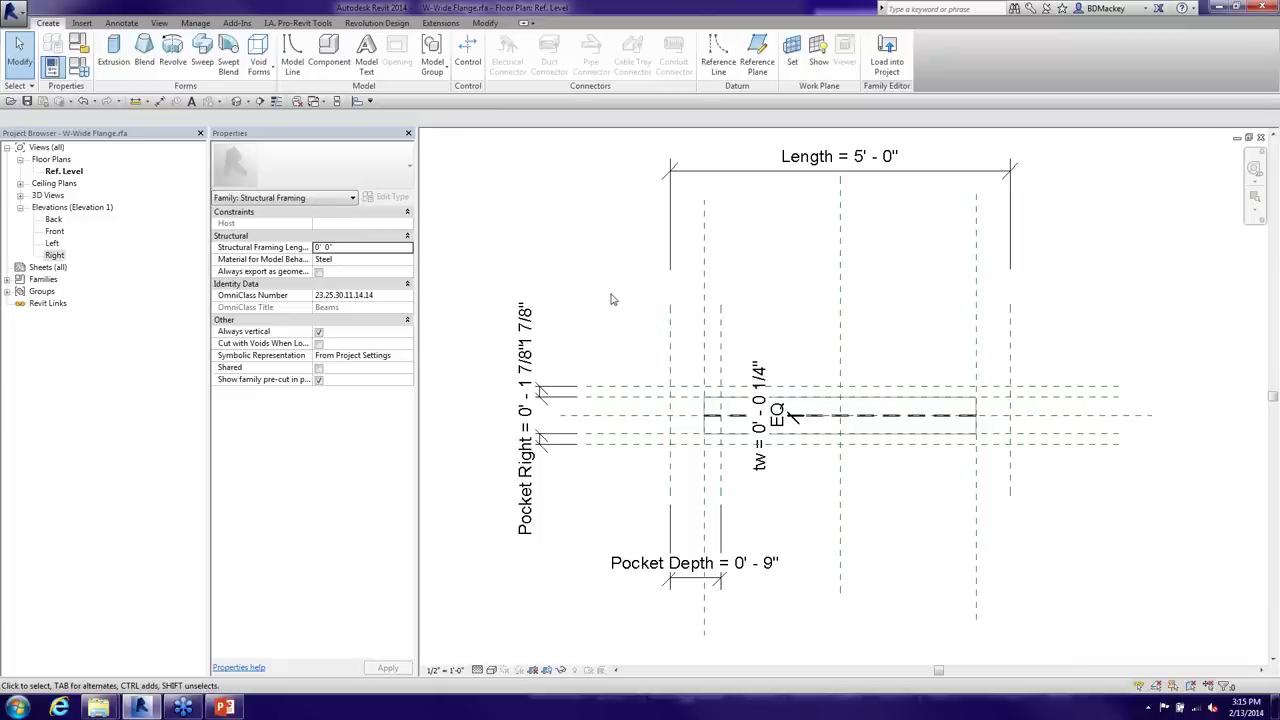
# Set Pocket Right and Pocket Left to 1" in Family Types and apply
pyautogui.click(80, 68)
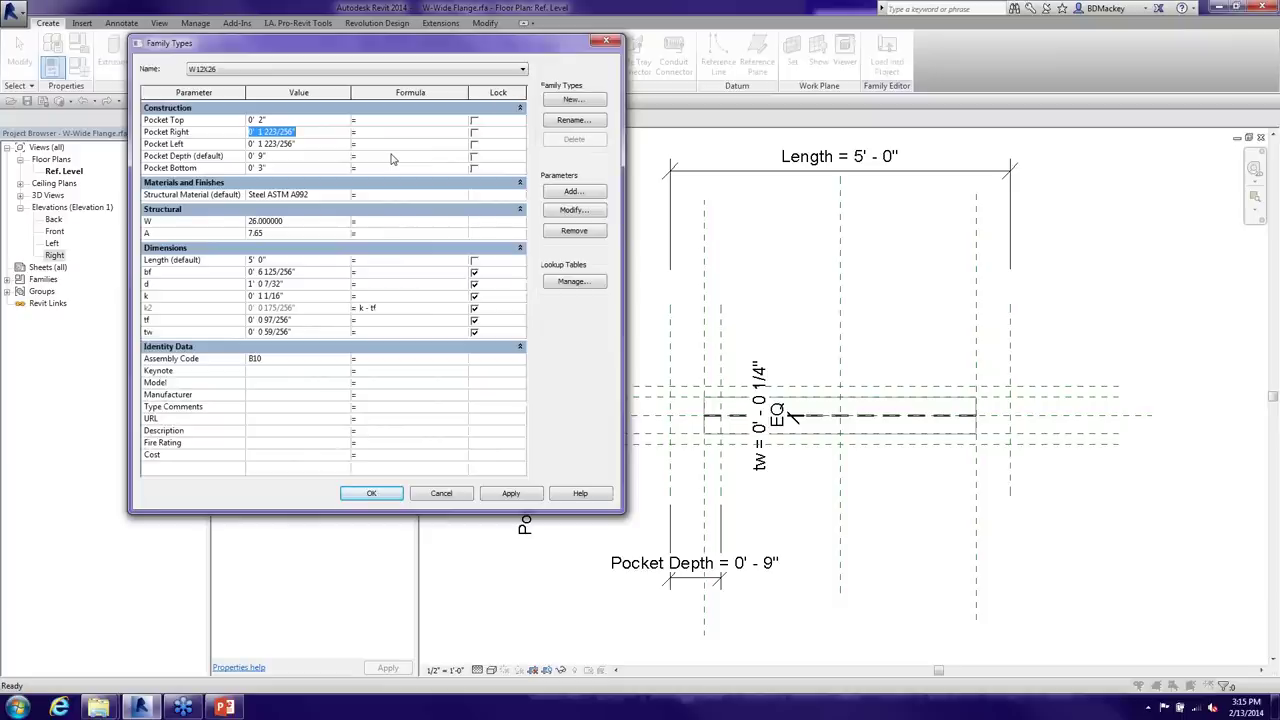
pyautogui.write('1"')
pyautogui.press('Tab')
pyautogui.write('0-11')
pyautogui.press('Tab')
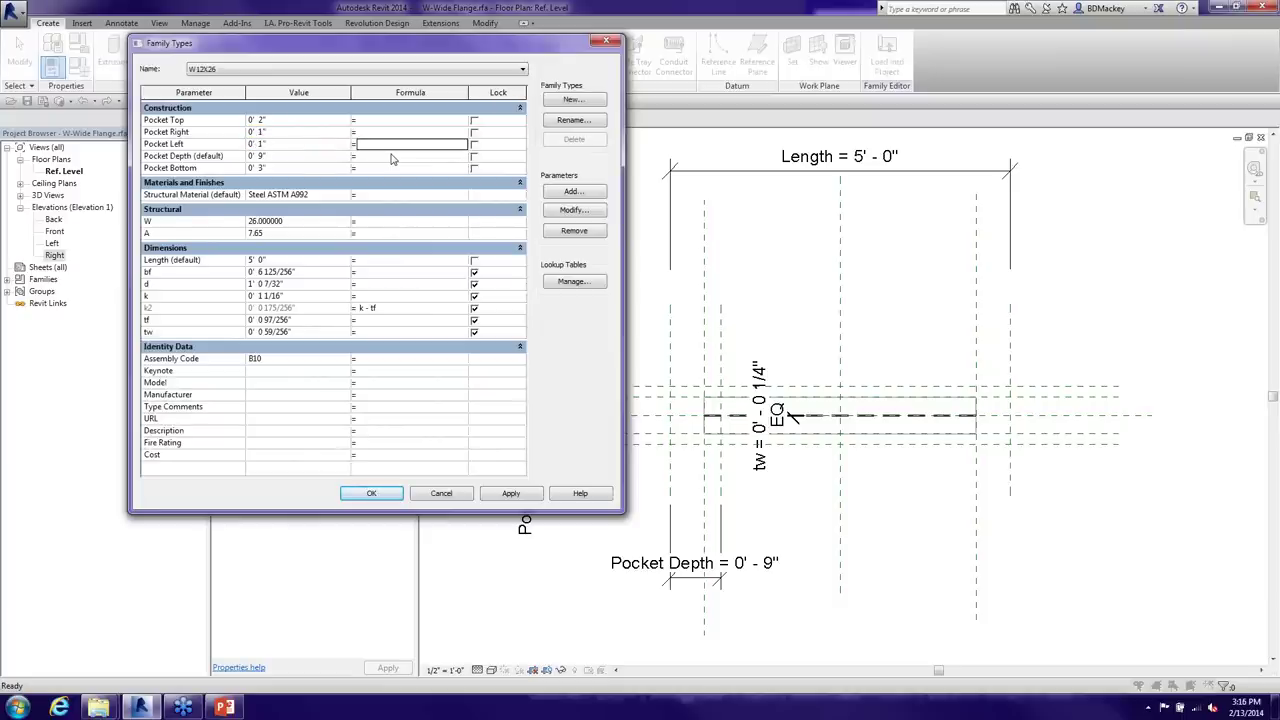
pyautogui.click(510, 493)
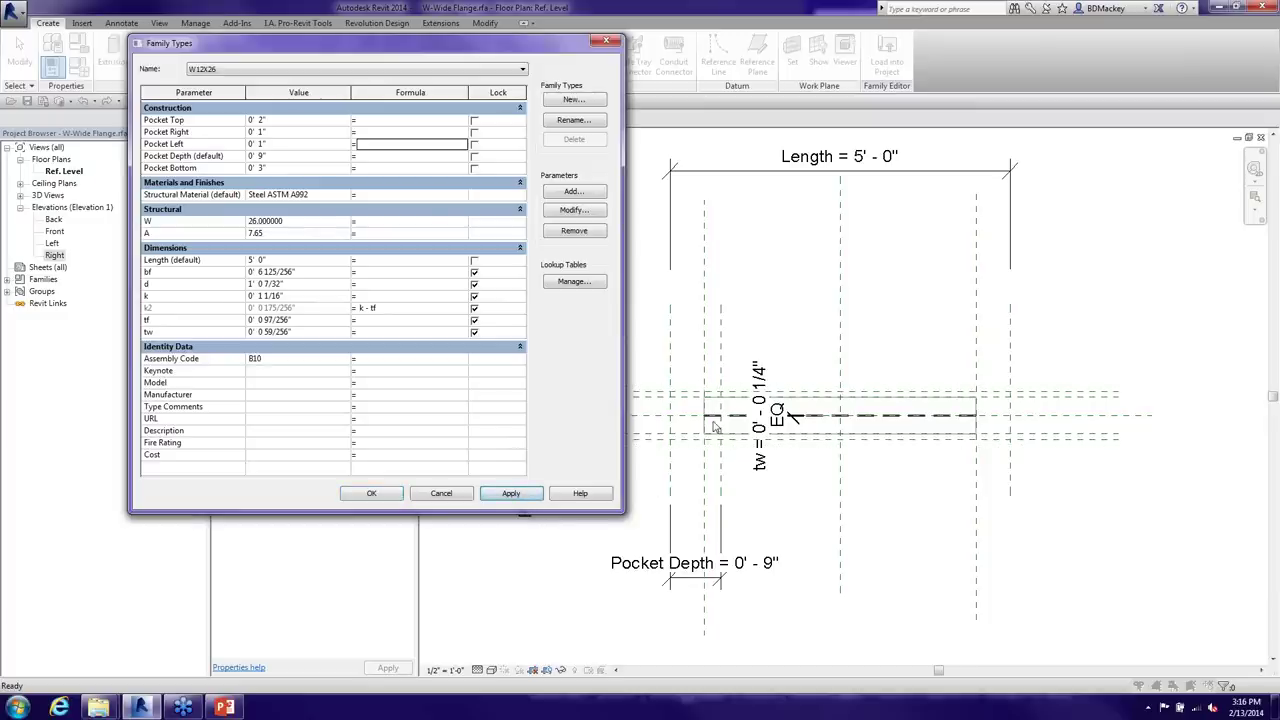
# Set Pocket Bottom 2", Pocket Top 3" and Pocket Depth 1' 0", then apply and close
pyautogui.click(311, 172)
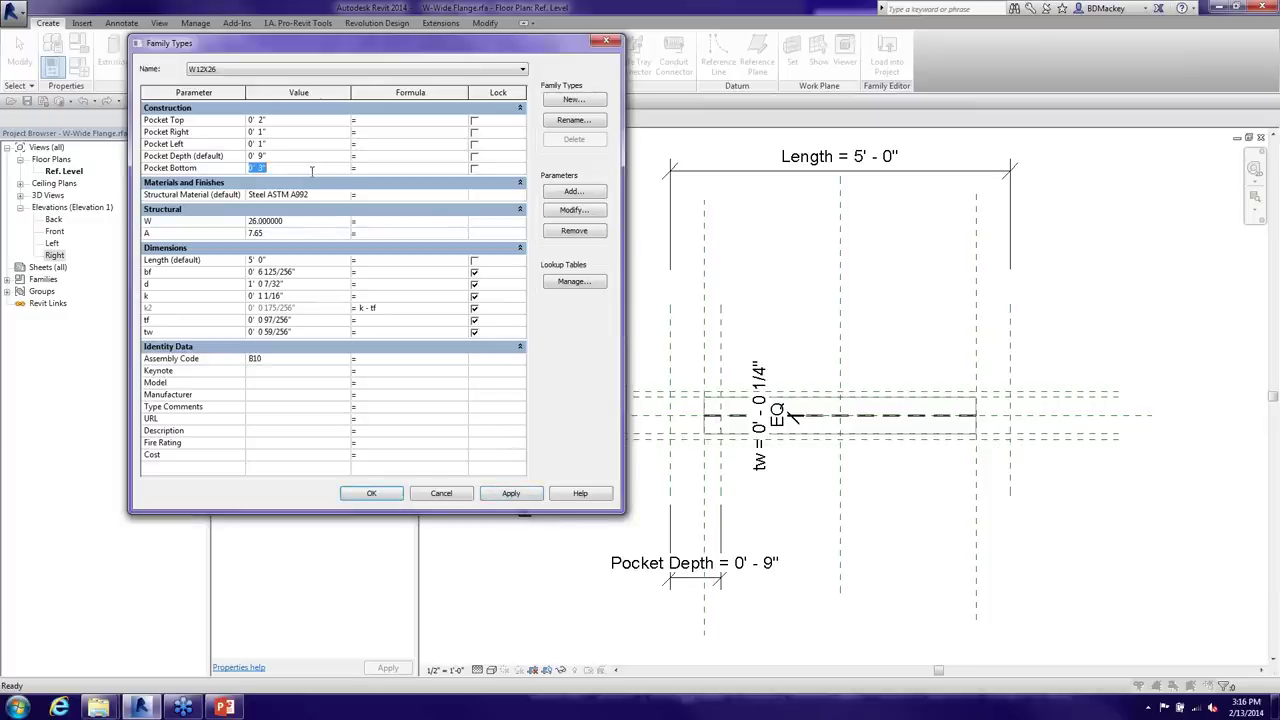
pyautogui.write('0-2')
pyautogui.press('Up')
pyautogui.press('Up')
pyautogui.press('Up')
pyautogui.press('Up')
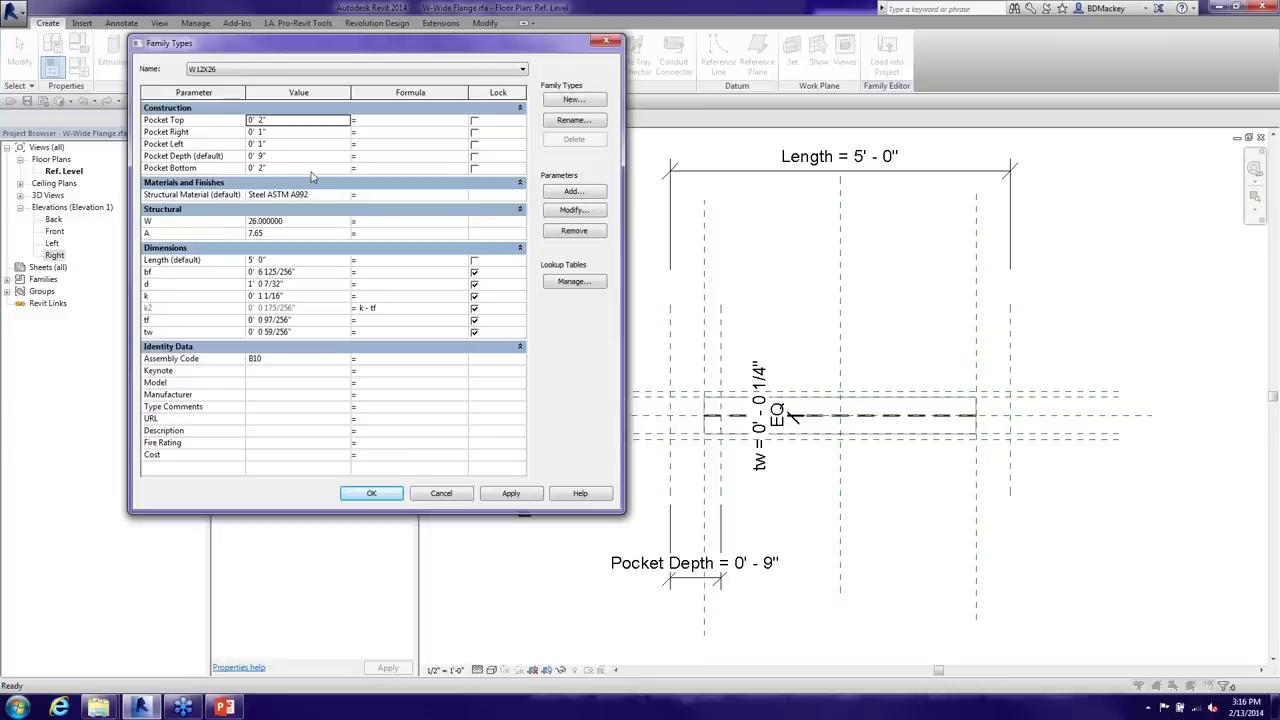
pyautogui.write('0-3')
pyautogui.press('Down')
pyautogui.press('Down')
pyautogui.press('Down')
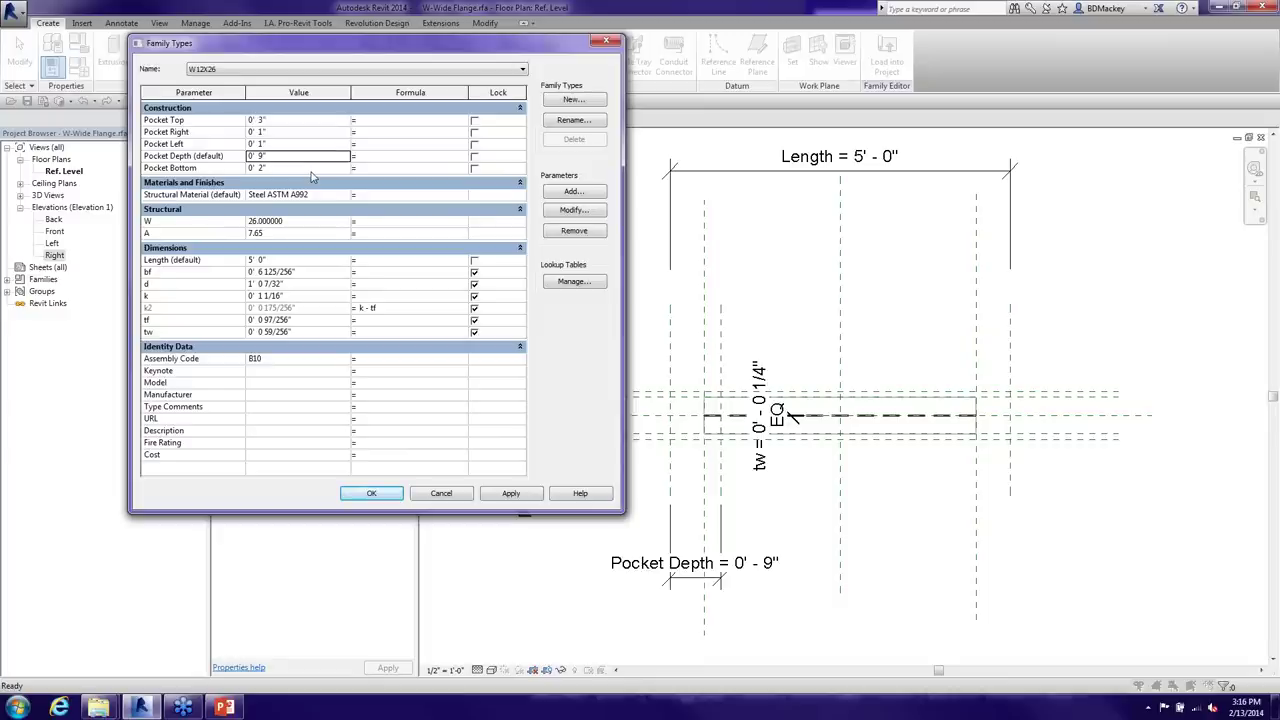
pyautogui.write('1')
pyautogui.press('Tab')
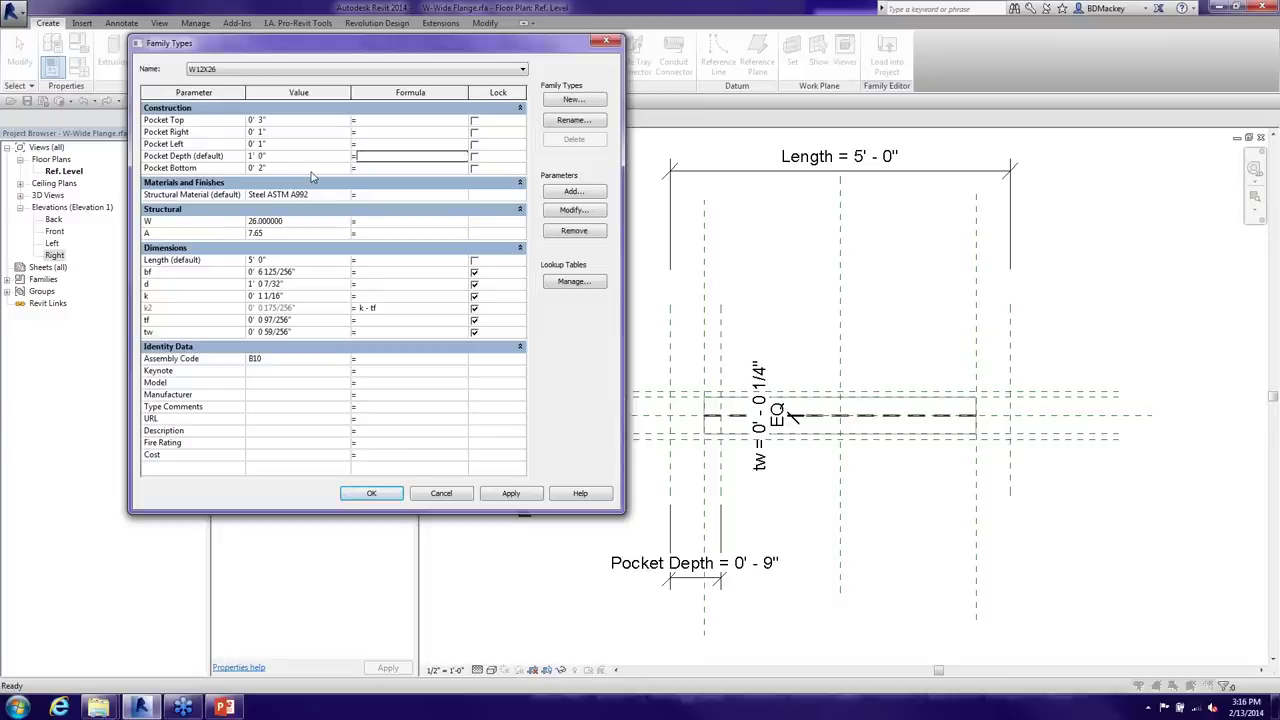
pyautogui.click(500, 493)
pyautogui.click(371, 493)
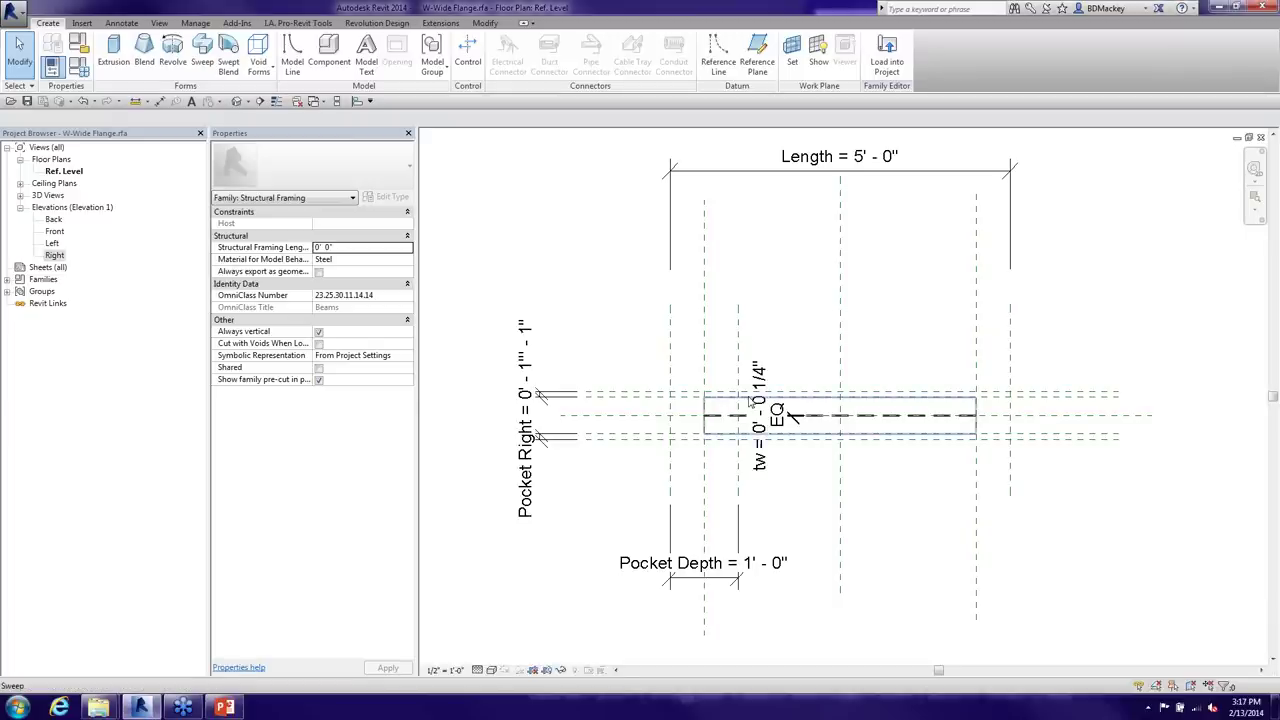
pyautogui.scroll(3, 752, 400)
# Complete the void rectangle across the beam and finish the extrusion sketch
pyautogui.moveTo(866, 531); pyautogui.dragTo(868, 499, button='middle')
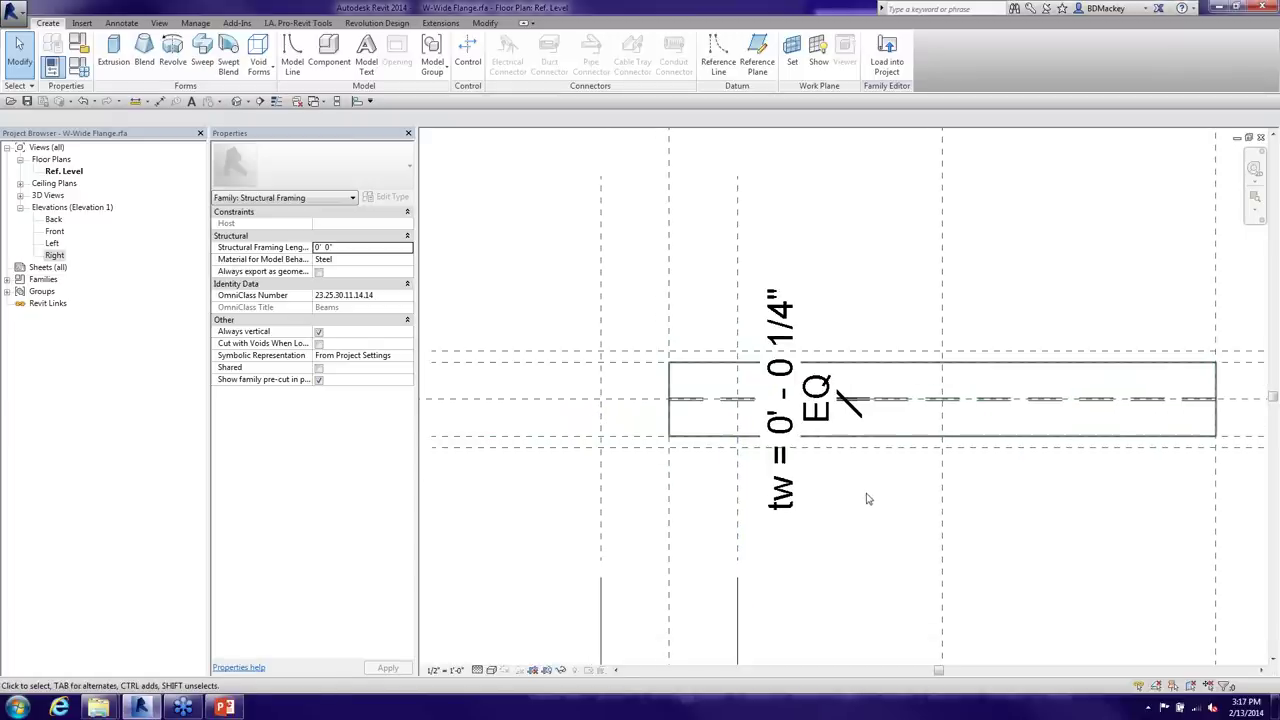
pyautogui.click(260, 64)
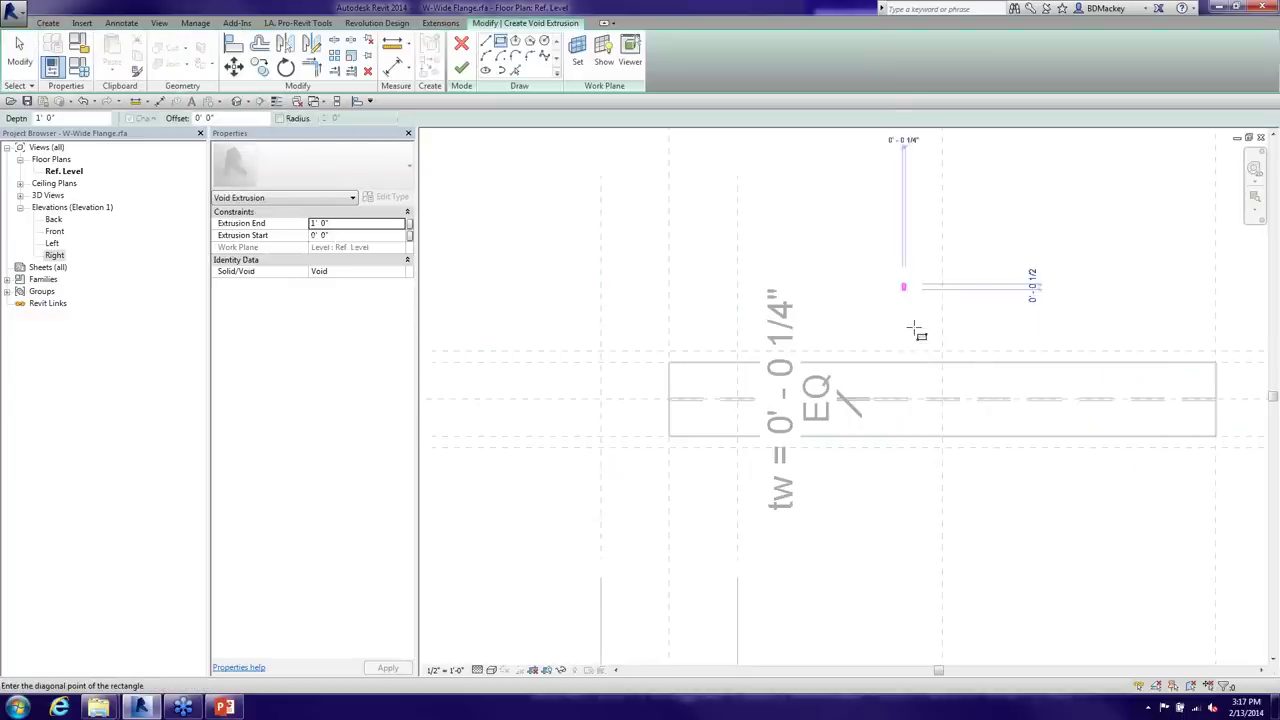
pyautogui.click(902, 284)
pyautogui.click(985, 411)
pyautogui.click(461, 67)
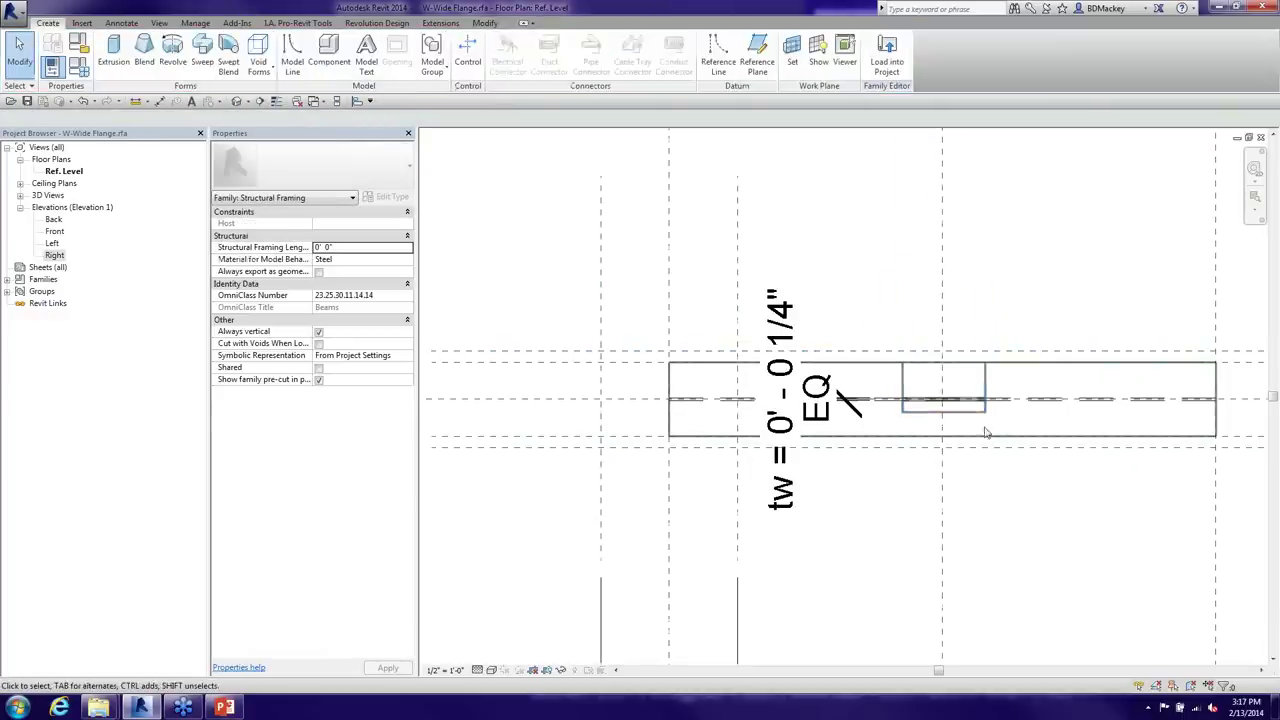
# Select the finished void to check it, then pan to the beam's left end
pyautogui.scroll(3, 990, 413)
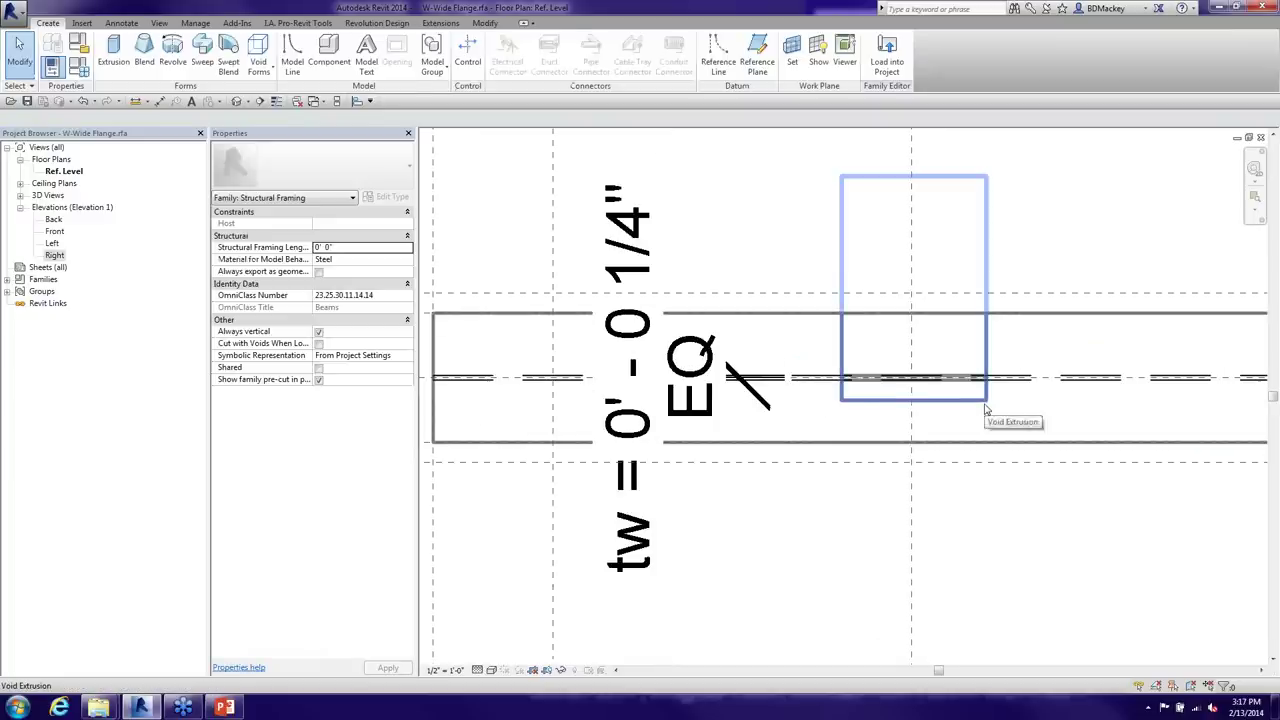
pyautogui.click(985, 408)
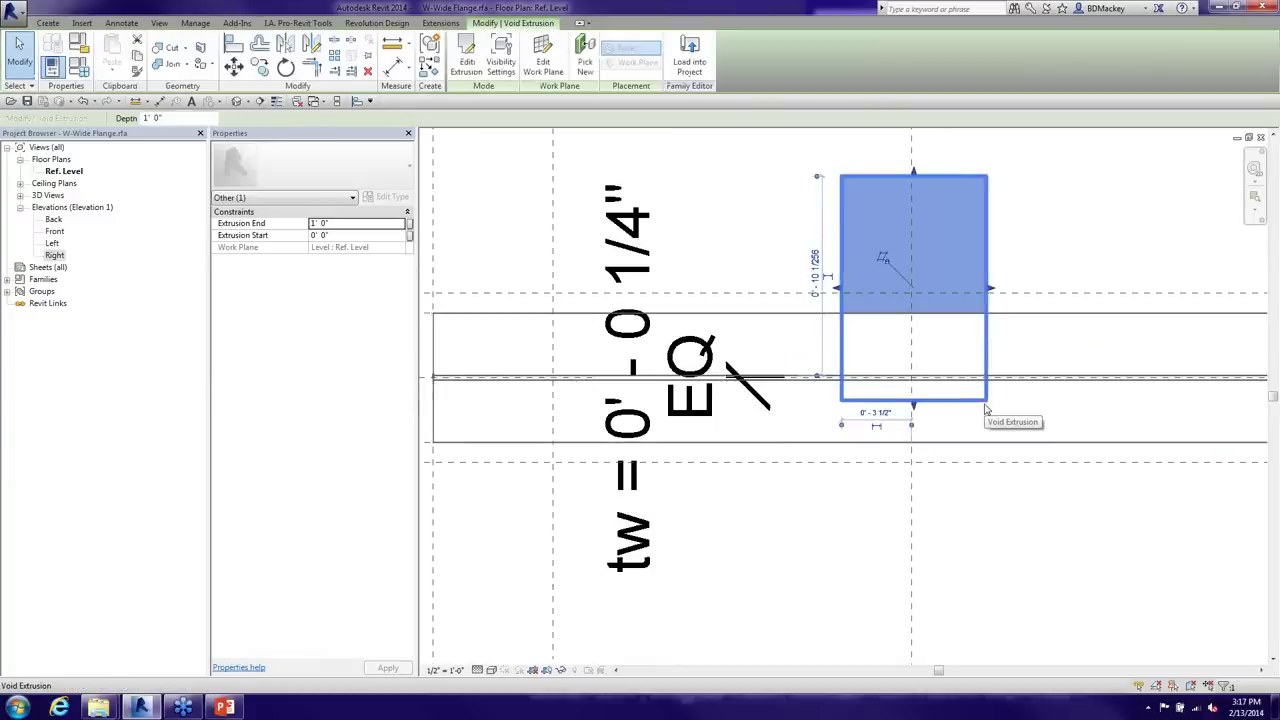
pyautogui.press('Escape')
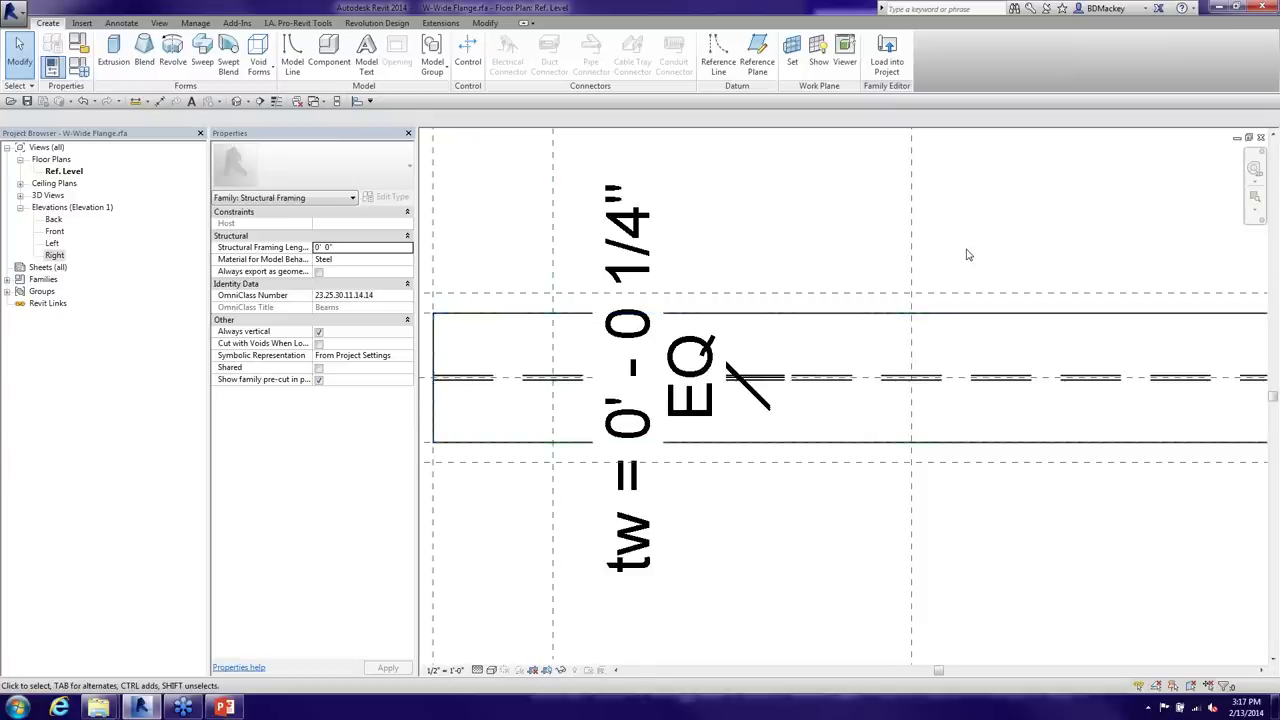
pyautogui.scroll(-1, 967, 255)
pyautogui.moveTo(825, 262); pyautogui.dragTo(997, 300, button='middle')
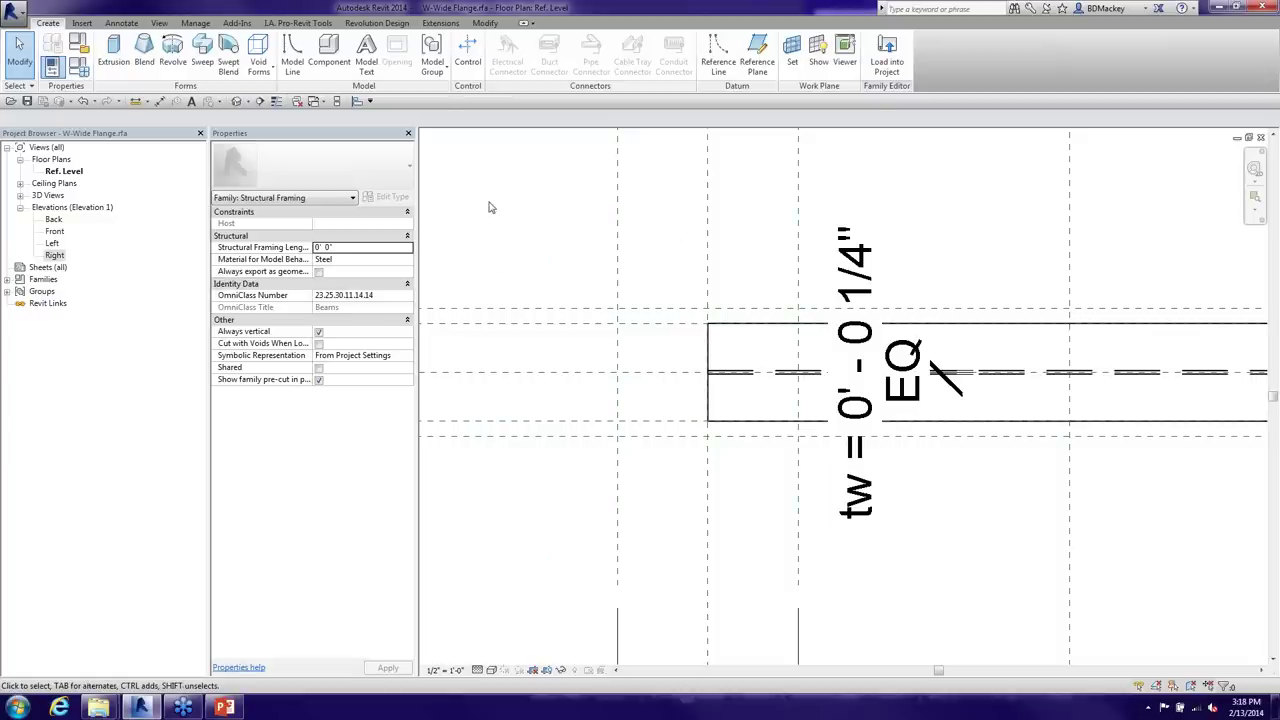
# Start a solid extrusion with its work plane set to Reference Plane : Pocket Bottom
pyautogui.click(112, 50)
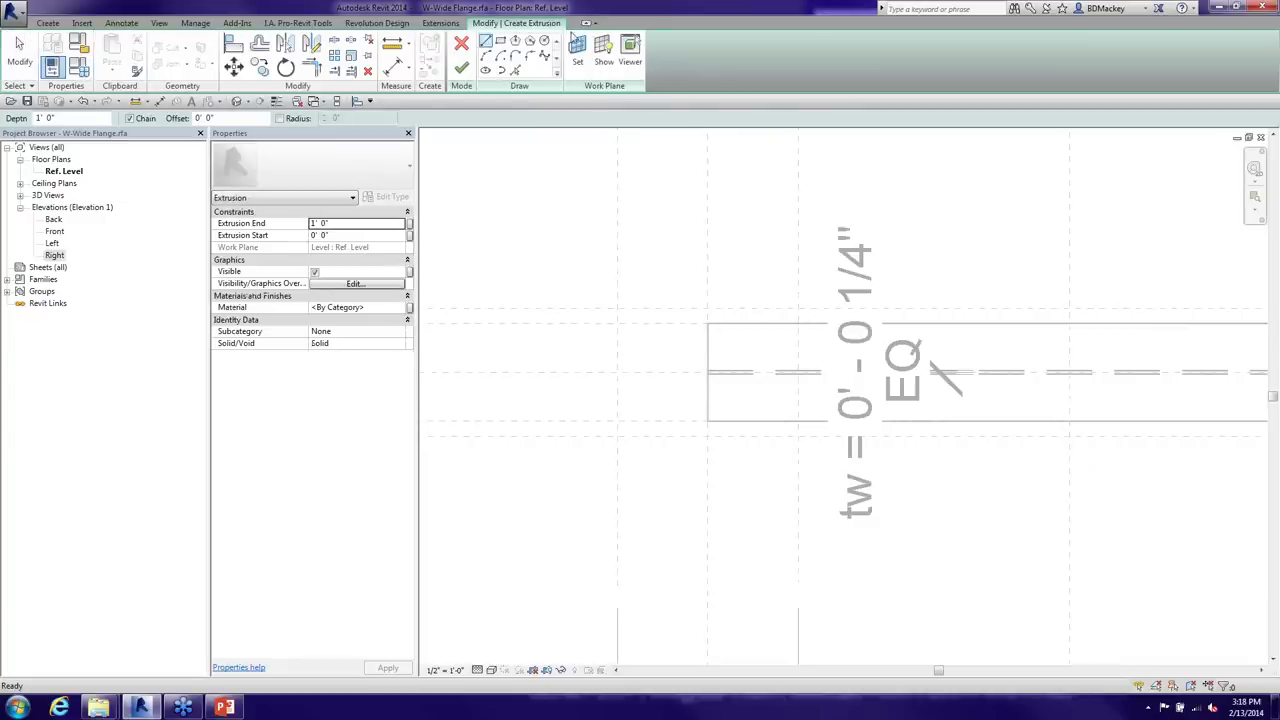
pyautogui.click(578, 52)
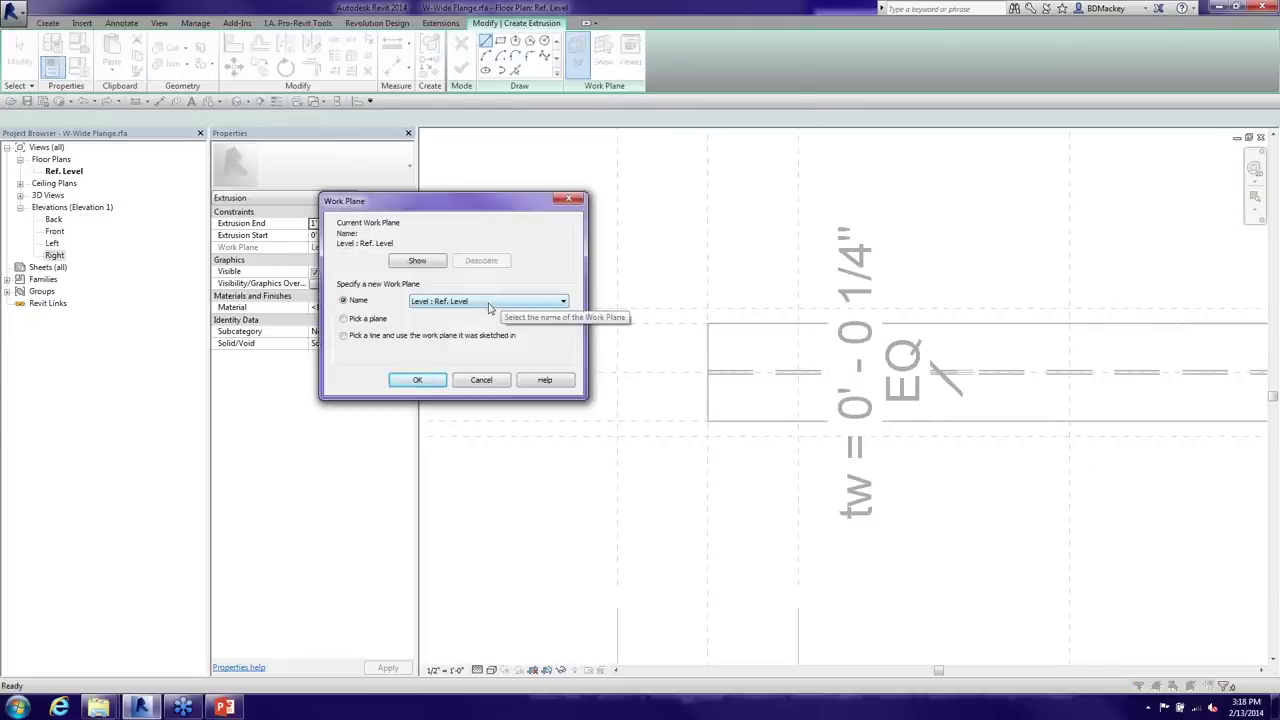
pyautogui.click(489, 308)
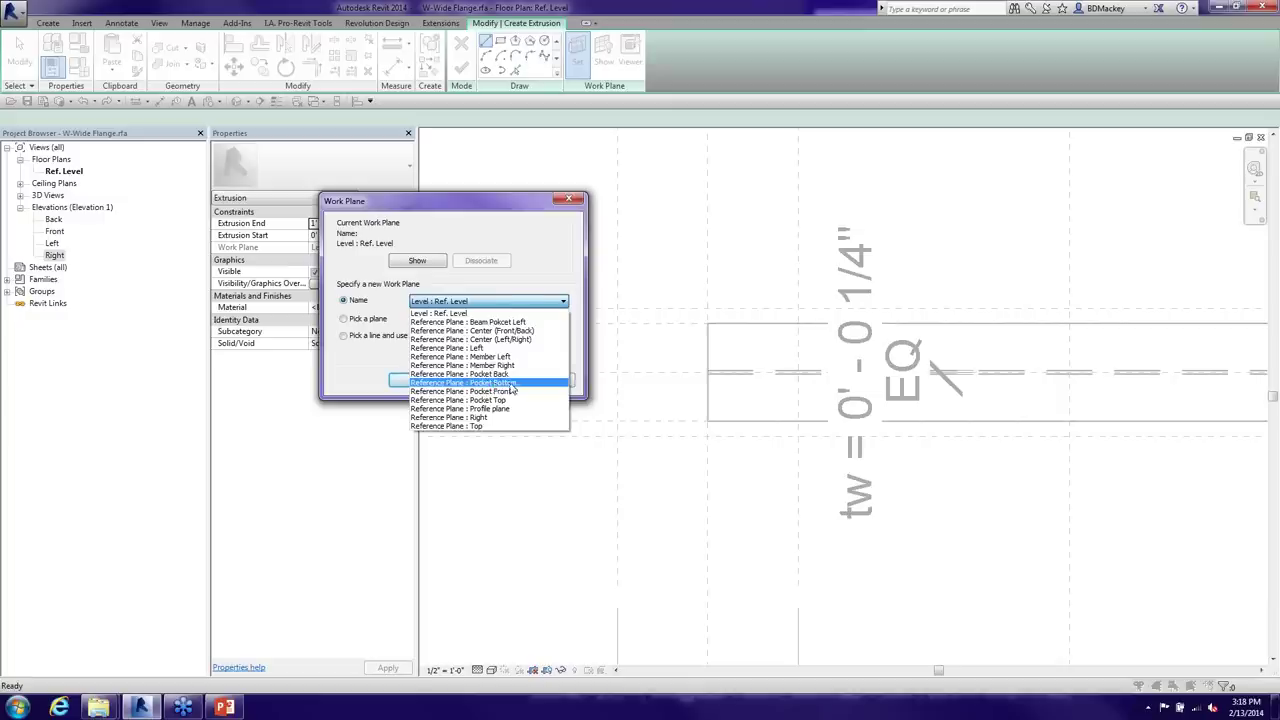
pyautogui.click(498, 385)
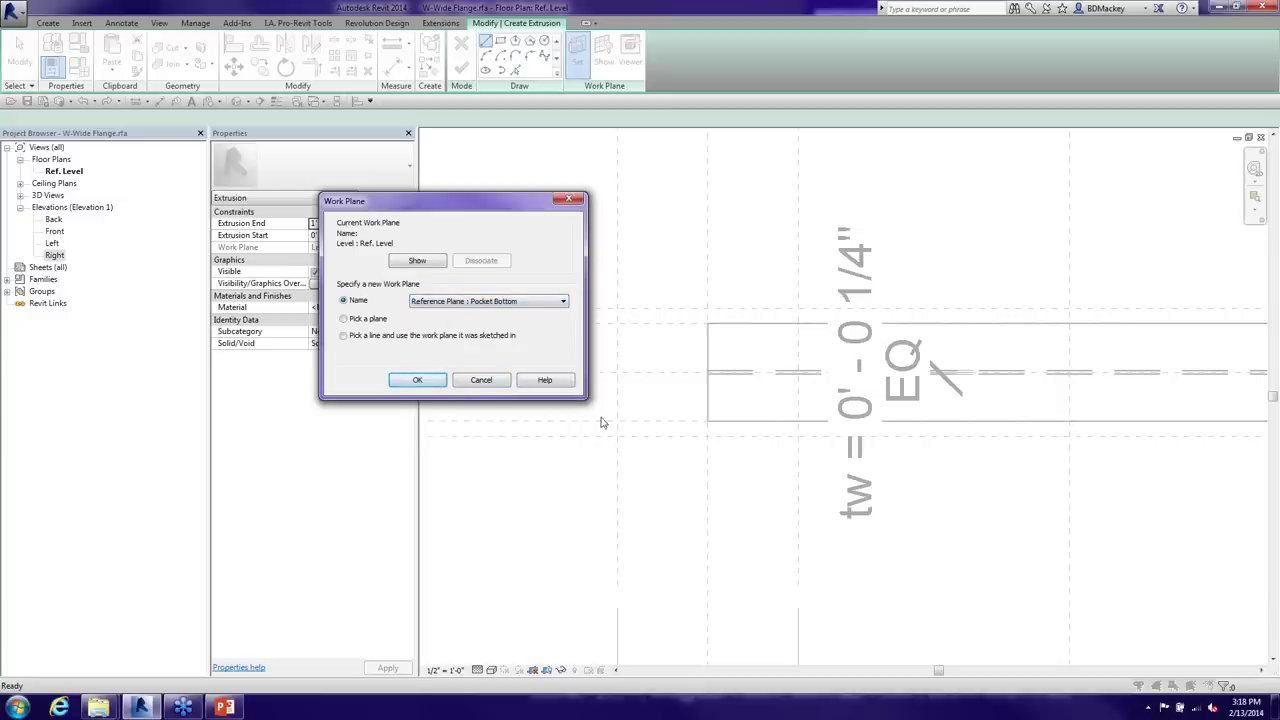
pyautogui.click(432, 380)
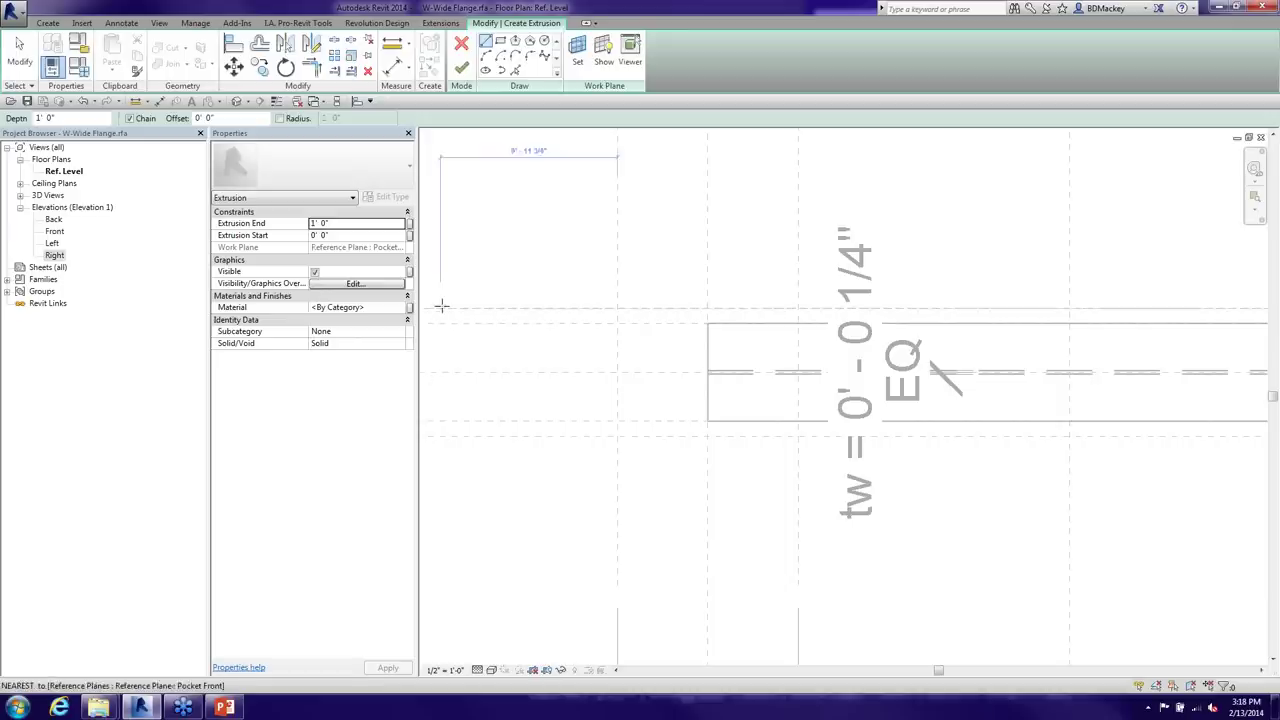
# Sketch a rectangle from the plane intersection to Pocket Back, lock its edge, and finish the extrusion
pyautogui.click(501, 42)
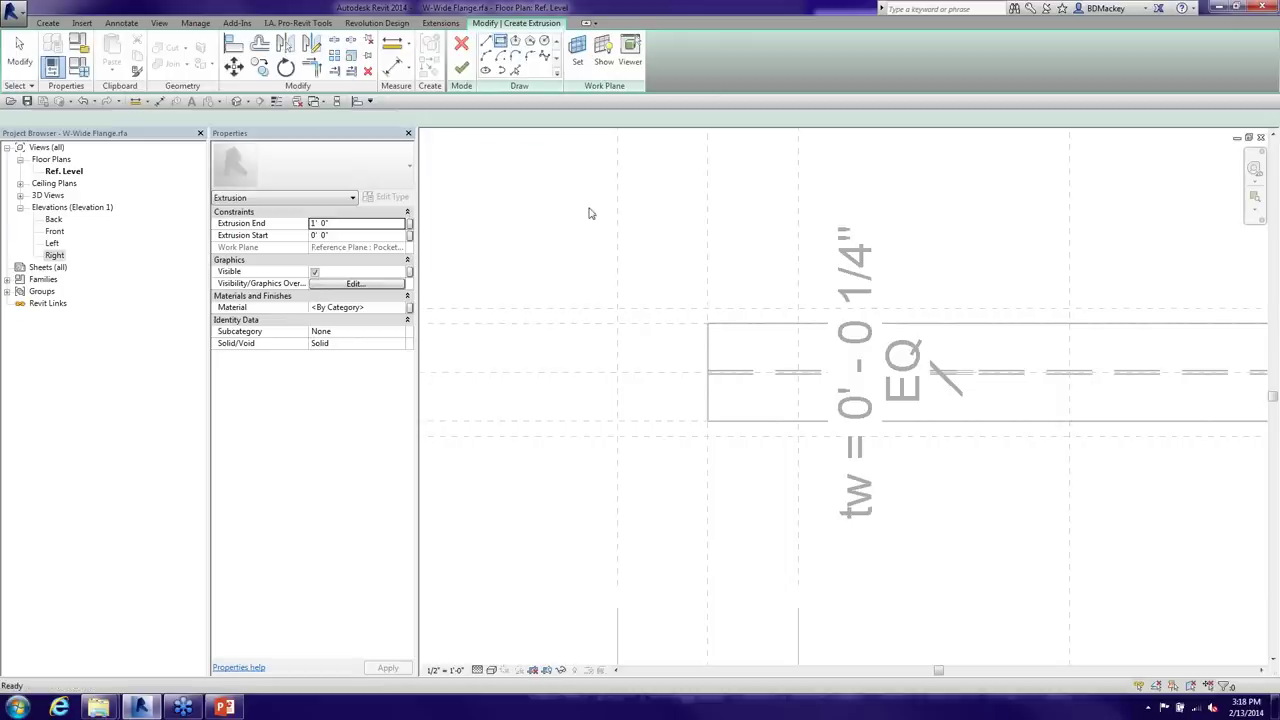
pyautogui.click(617, 309)
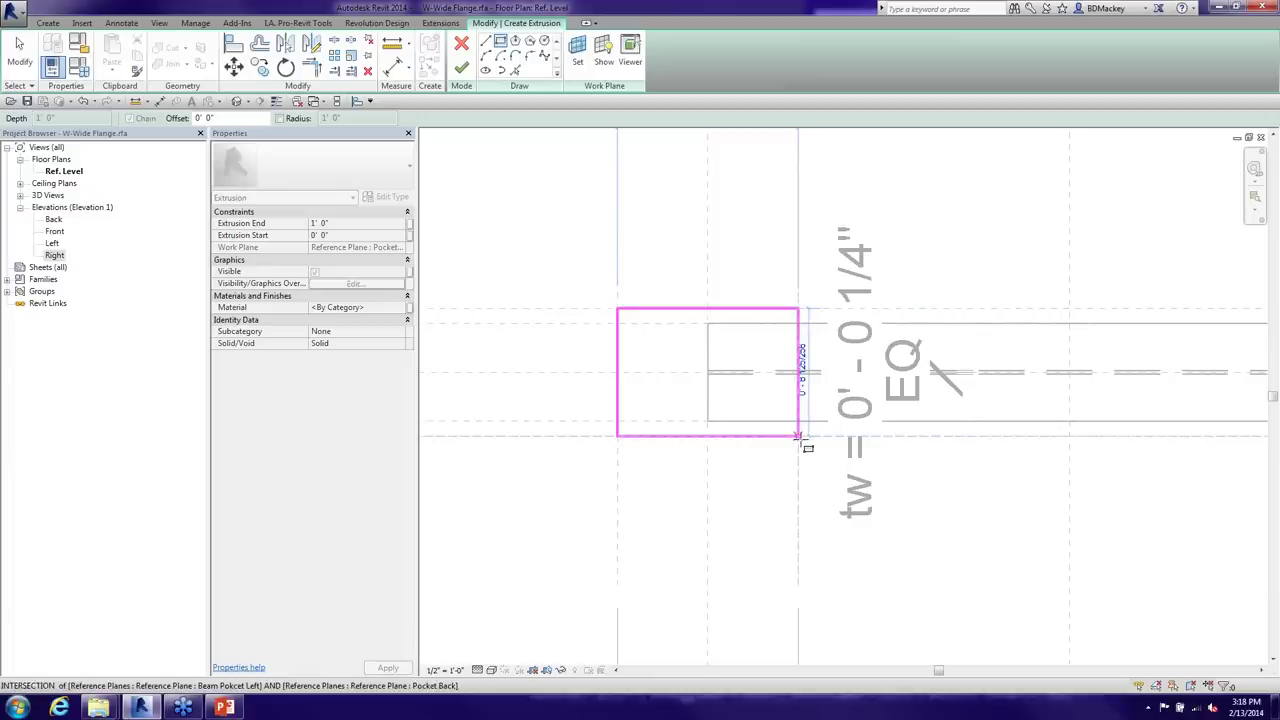
pyautogui.click(798, 435)
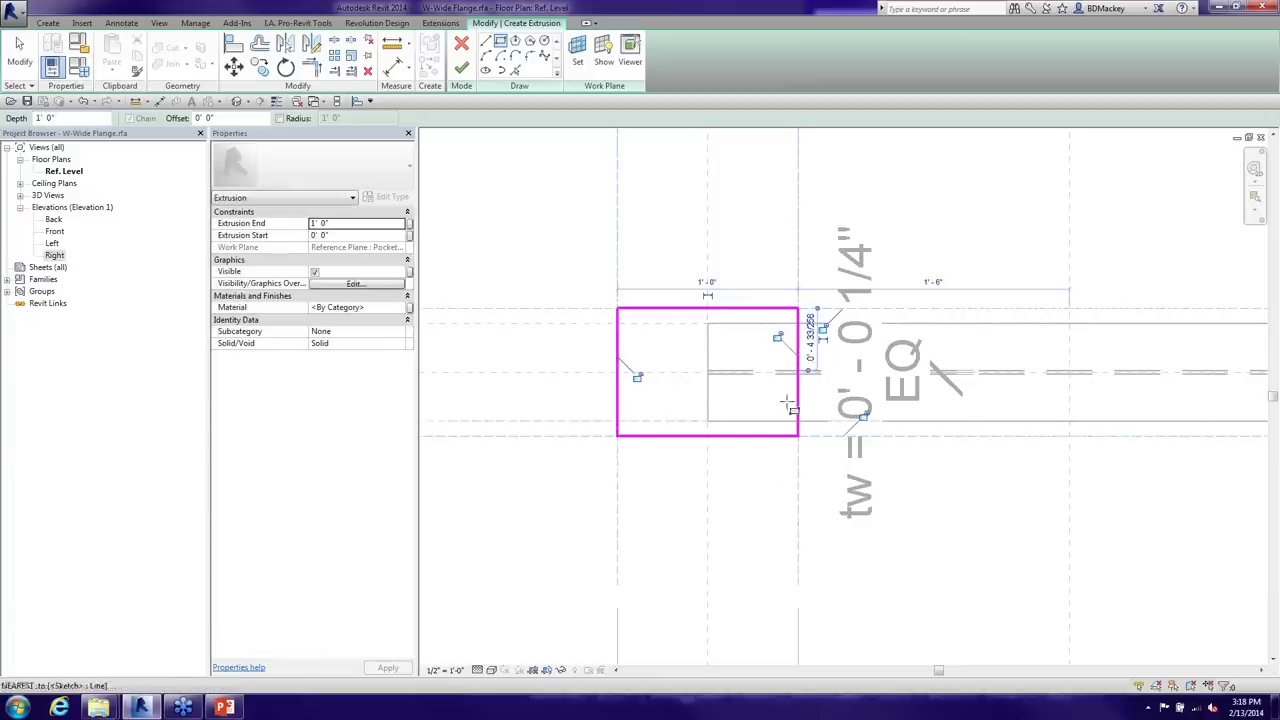
pyautogui.click(778, 337)
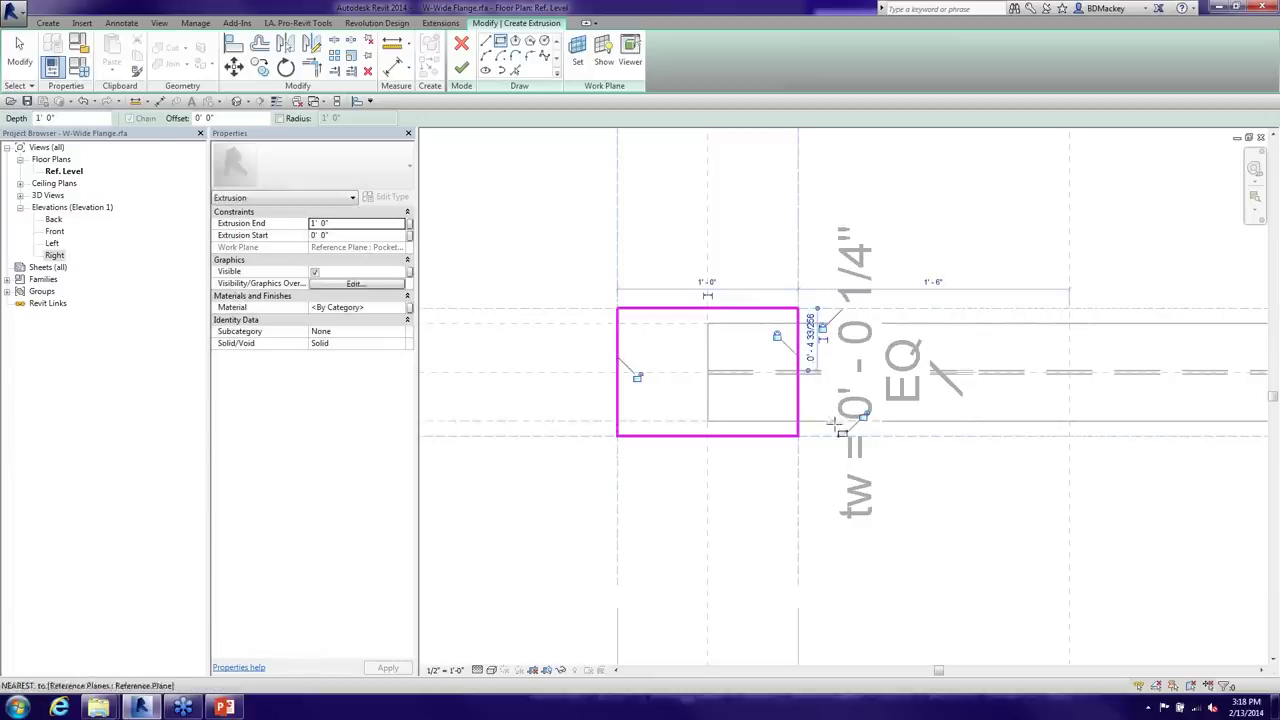
pyautogui.rightClick(577, 234)
pyautogui.click(609, 241)
pyautogui.scroll(-3, 728, 247)
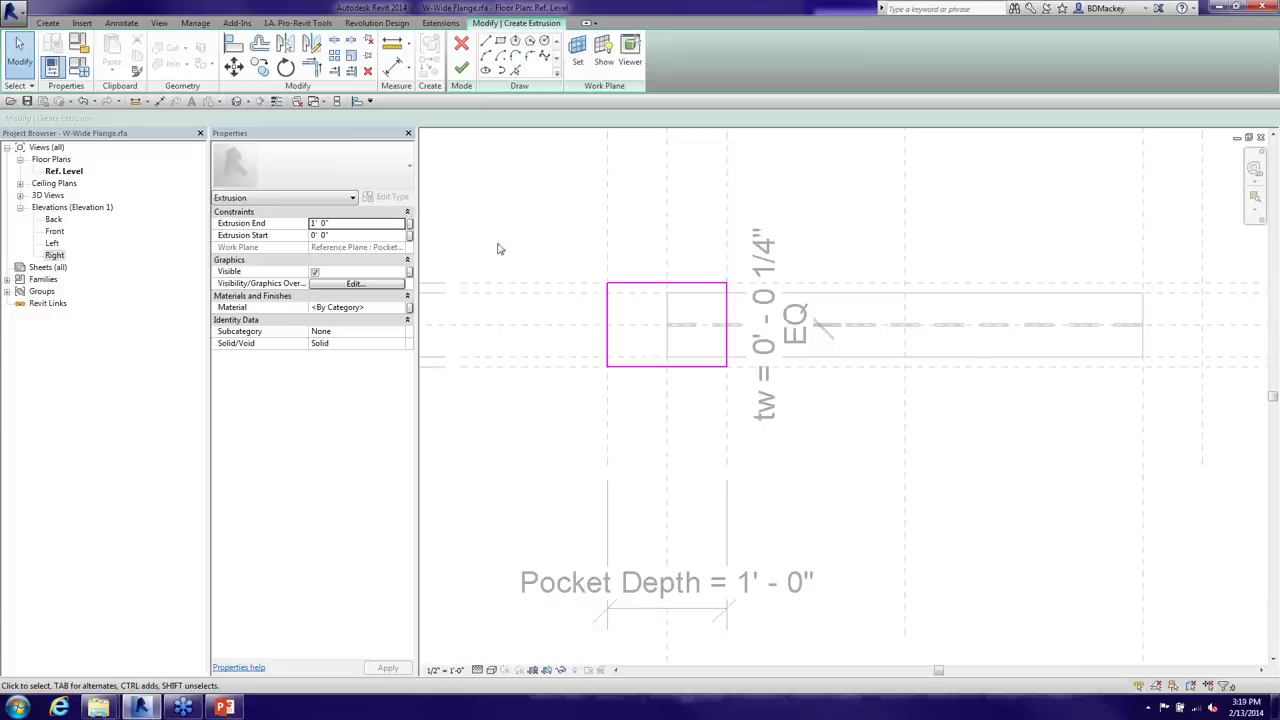
pyautogui.click(461, 68)
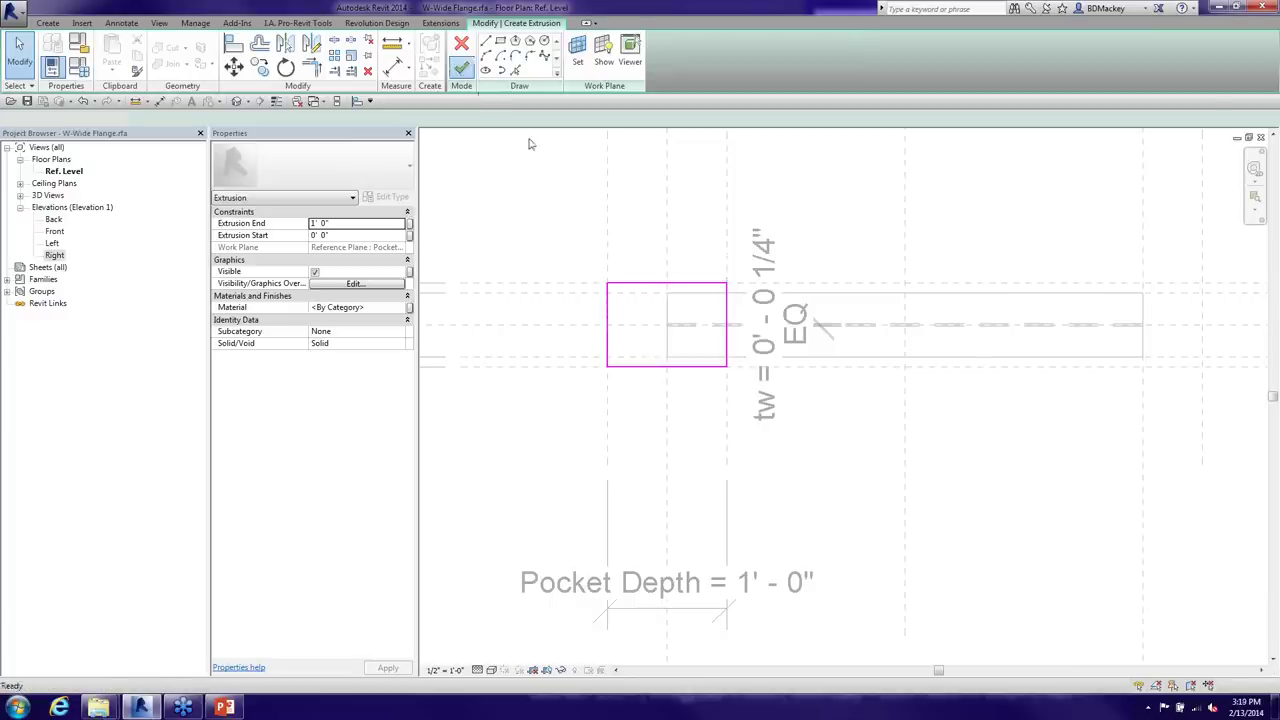
pyautogui.click(694, 248)
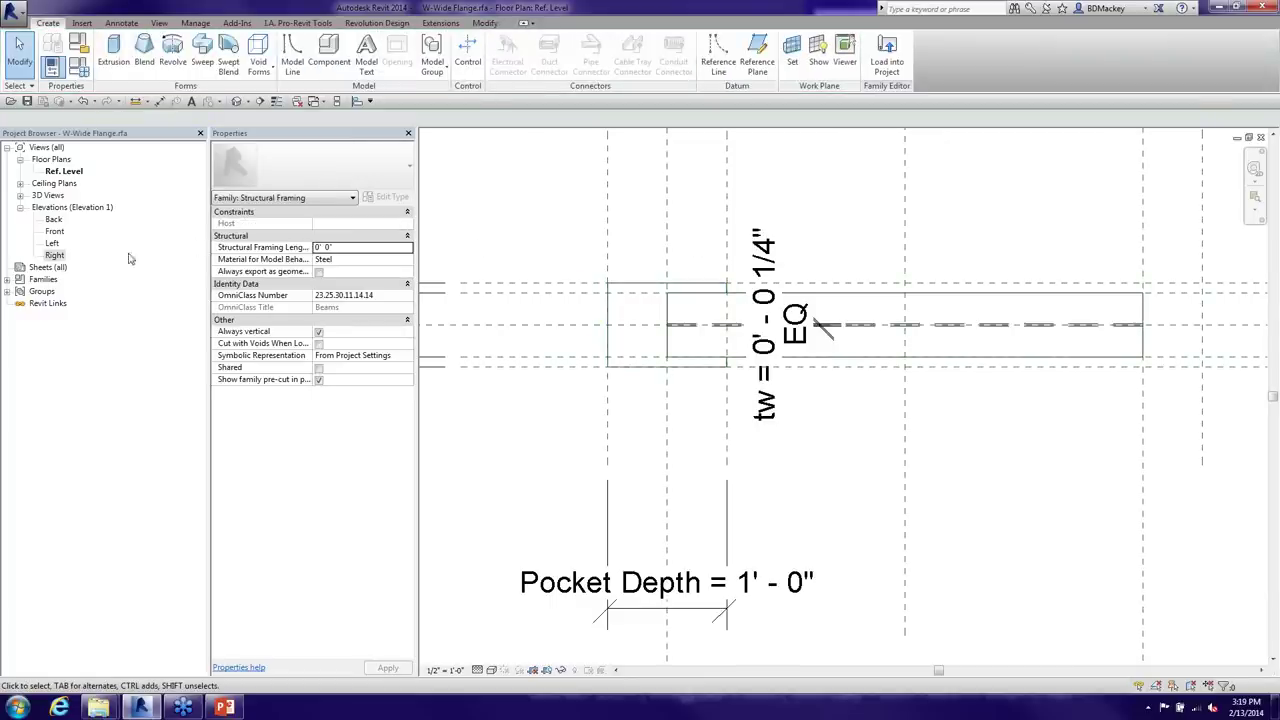
# Open the Right elevation and inspect the extrusion around the beam section
pyautogui.click(55, 256)
pyautogui.doubleClick(55, 256)
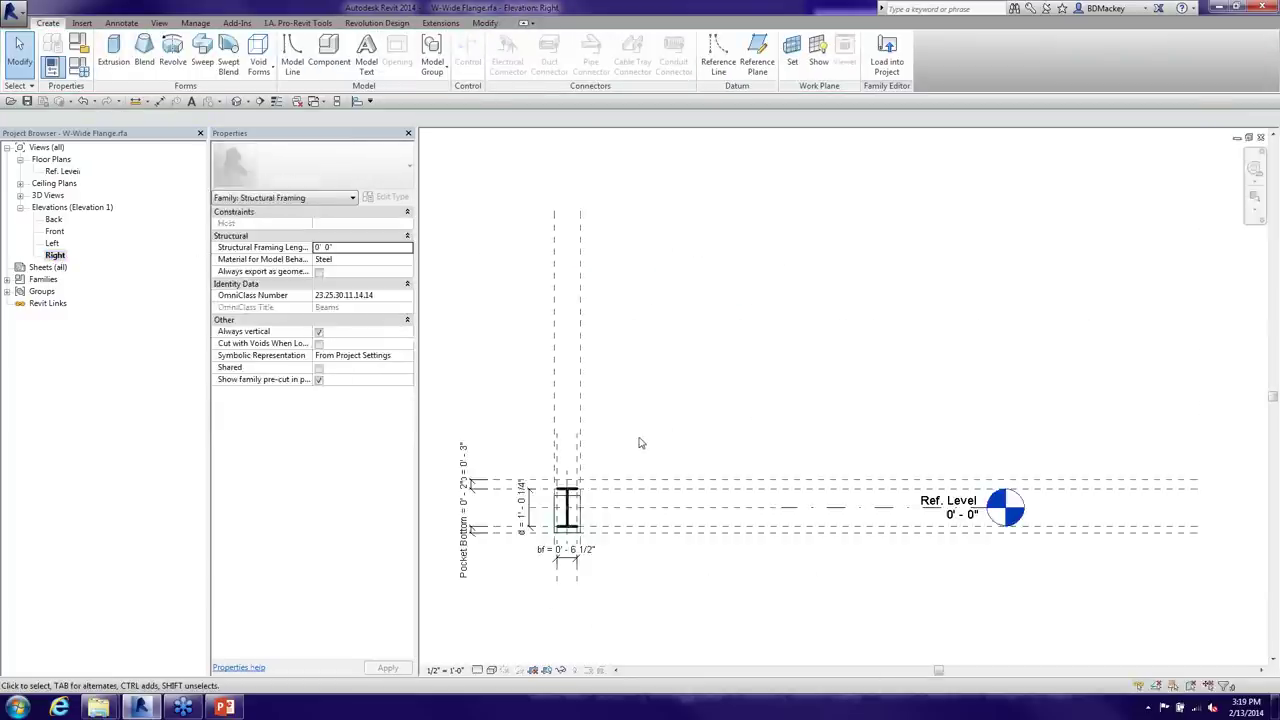
pyautogui.scroll(3, 610, 447)
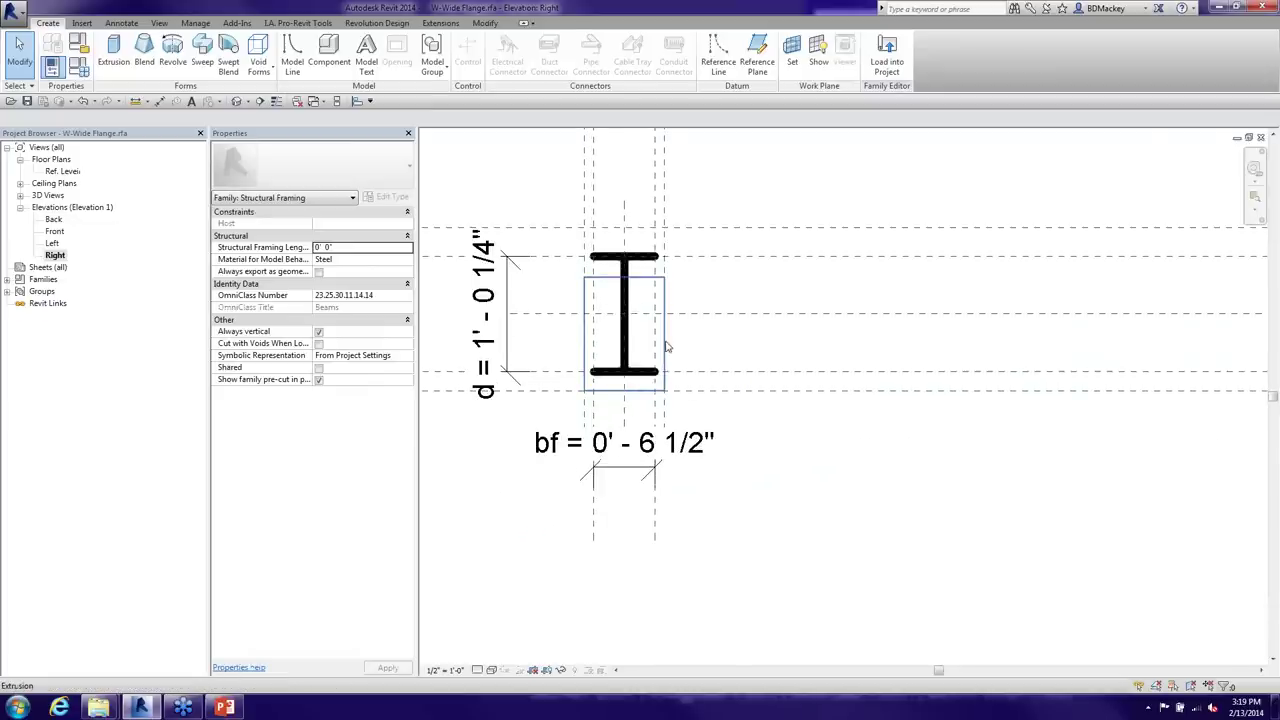
pyautogui.click(664, 345)
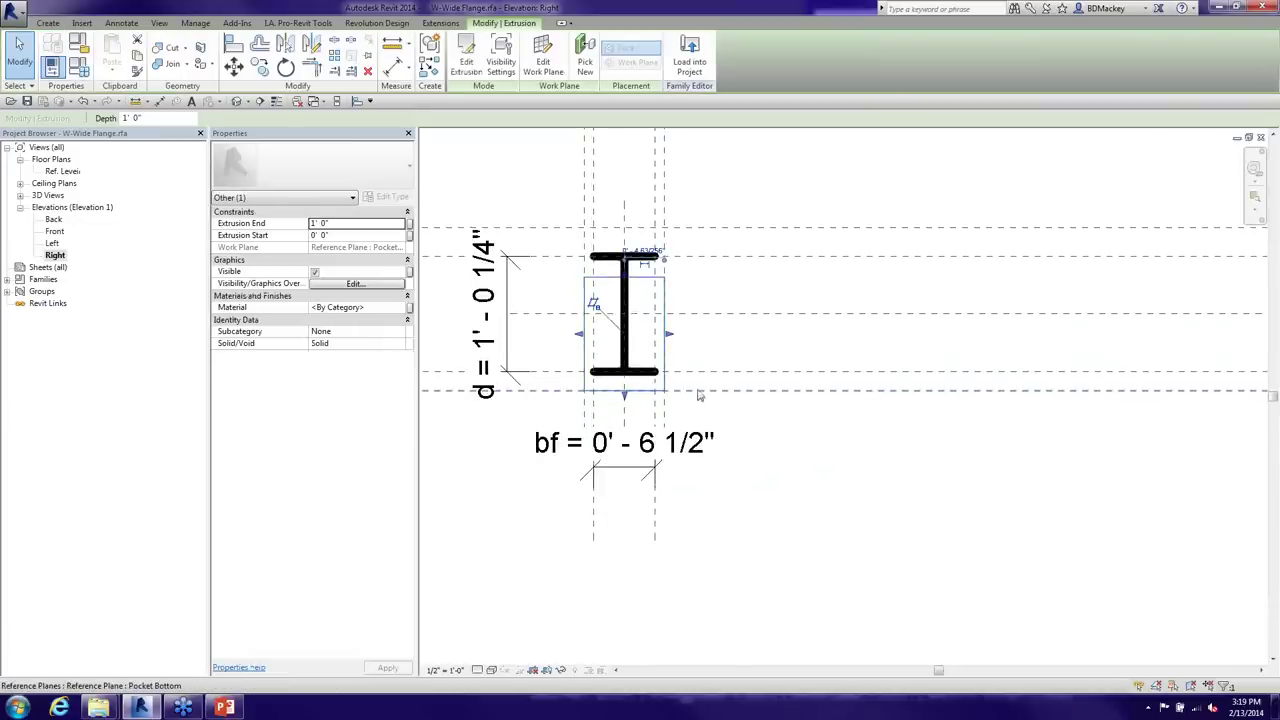
pyautogui.click(705, 340)
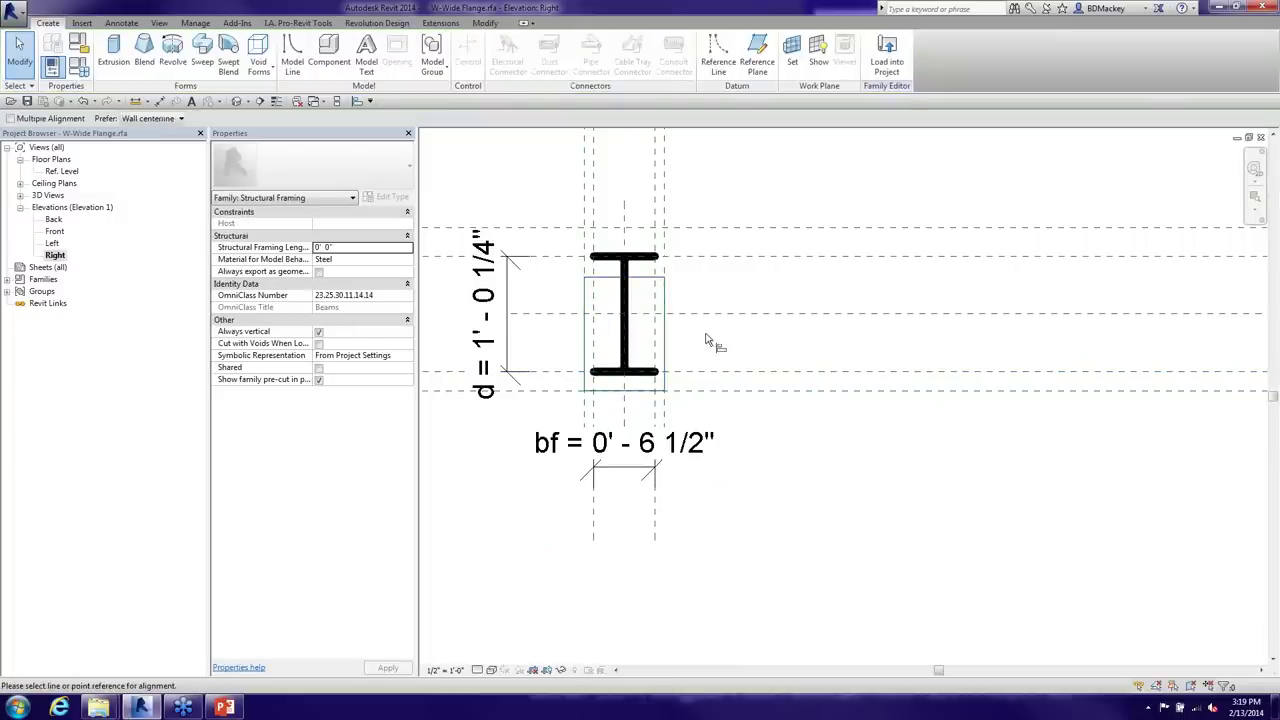
# Align the extrusion's top edge to the Pocket Top reference plane
pyautogui.click(697, 230)
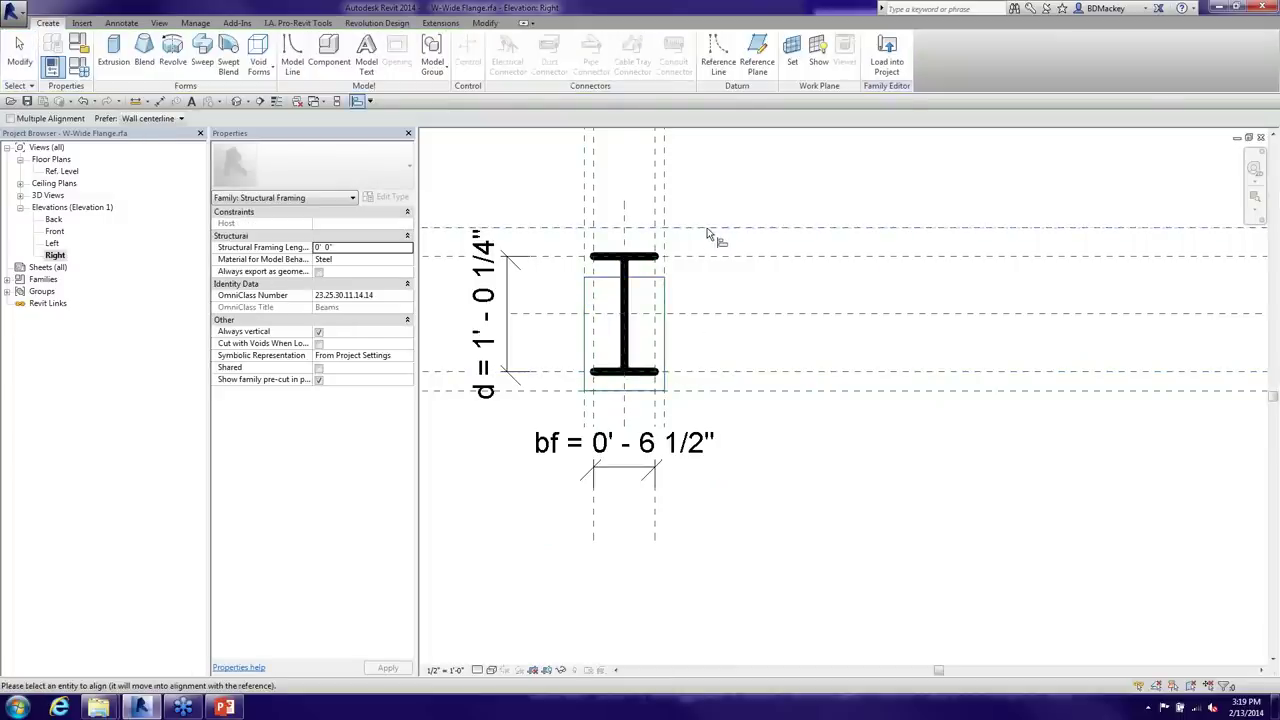
pyautogui.click(650, 276)
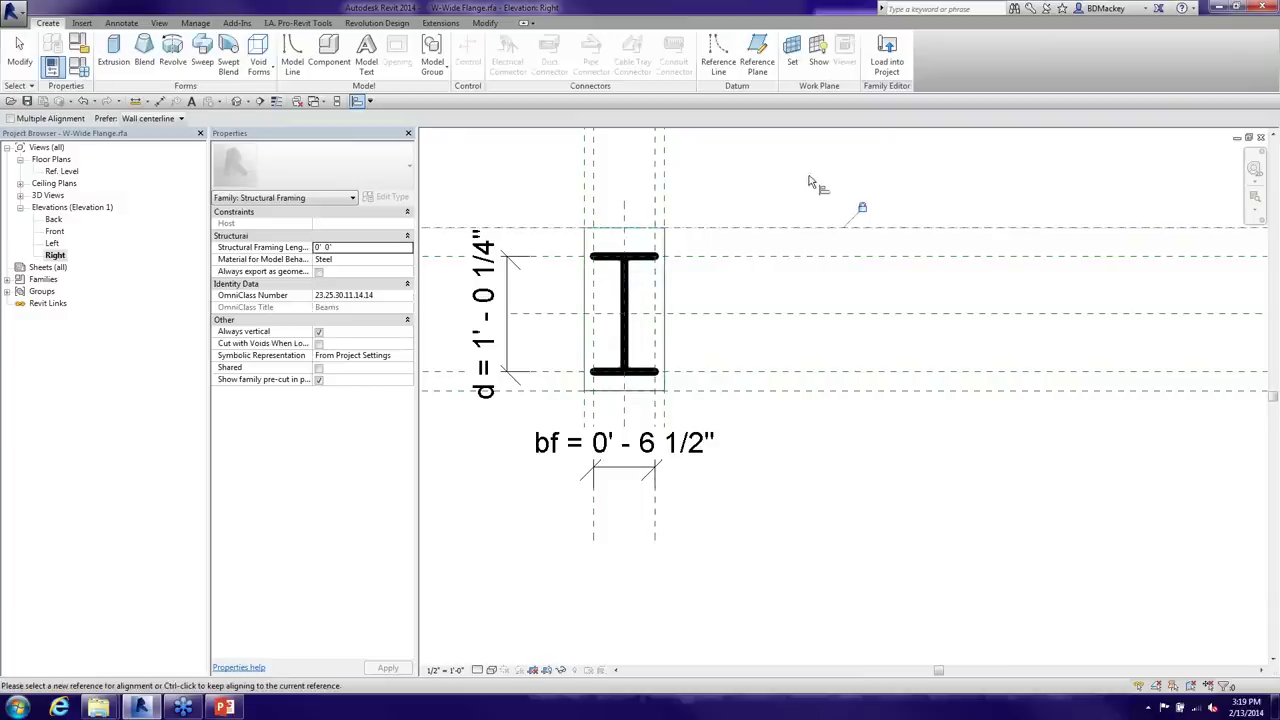
pyautogui.rightClick(808, 173)
pyautogui.click(830, 182)
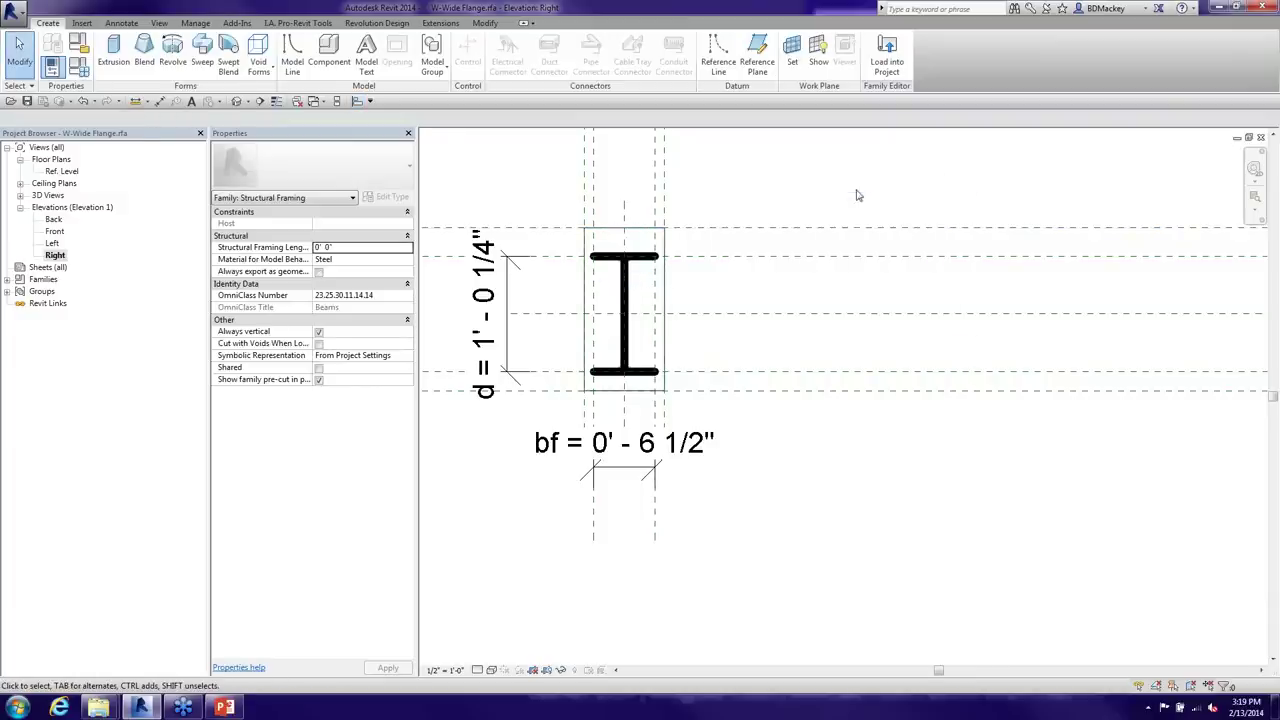
pyautogui.click(20, 196)
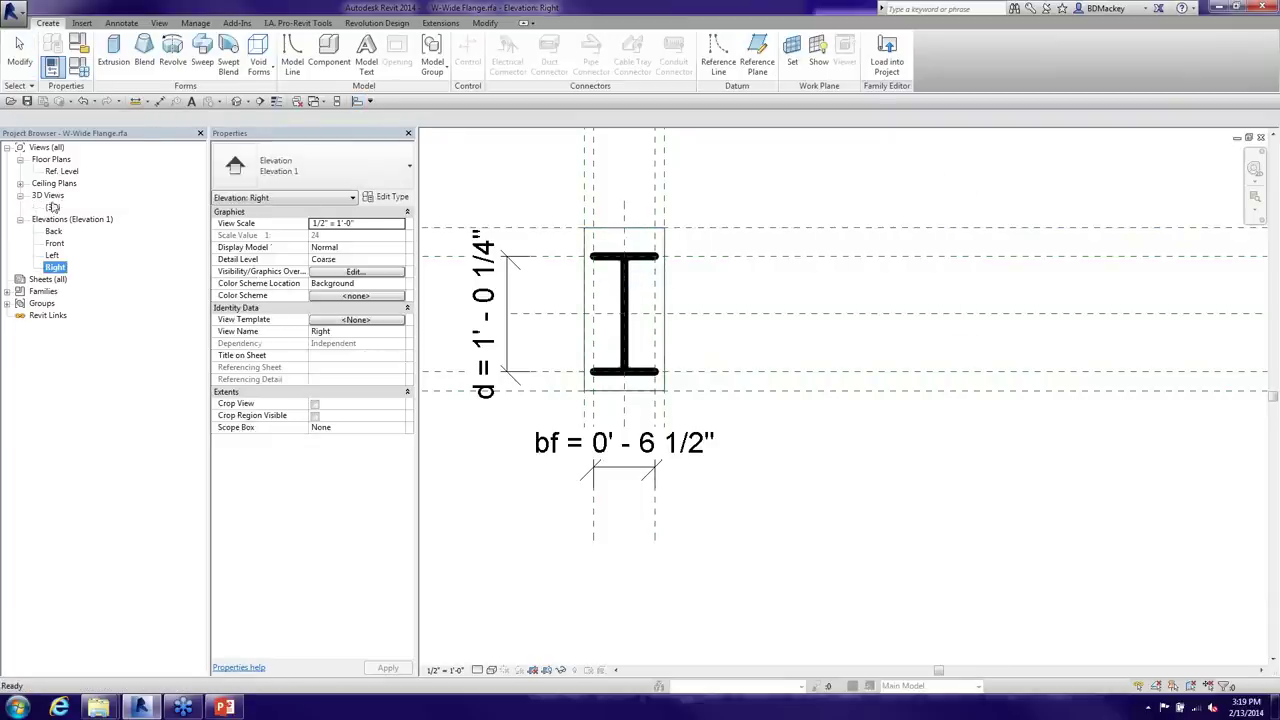
# Open the default 3D view and orbit around the solid block at the beam end
pyautogui.doubleClick(53, 207)
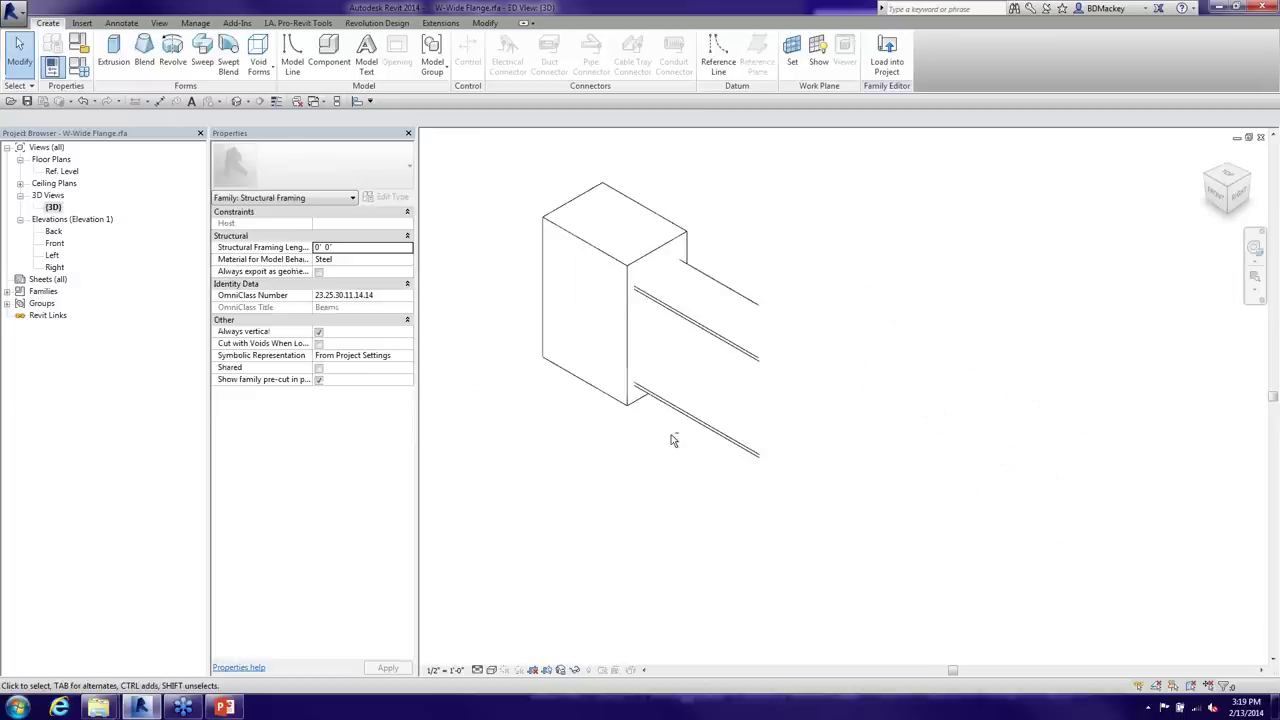
pyautogui.click(586, 264)
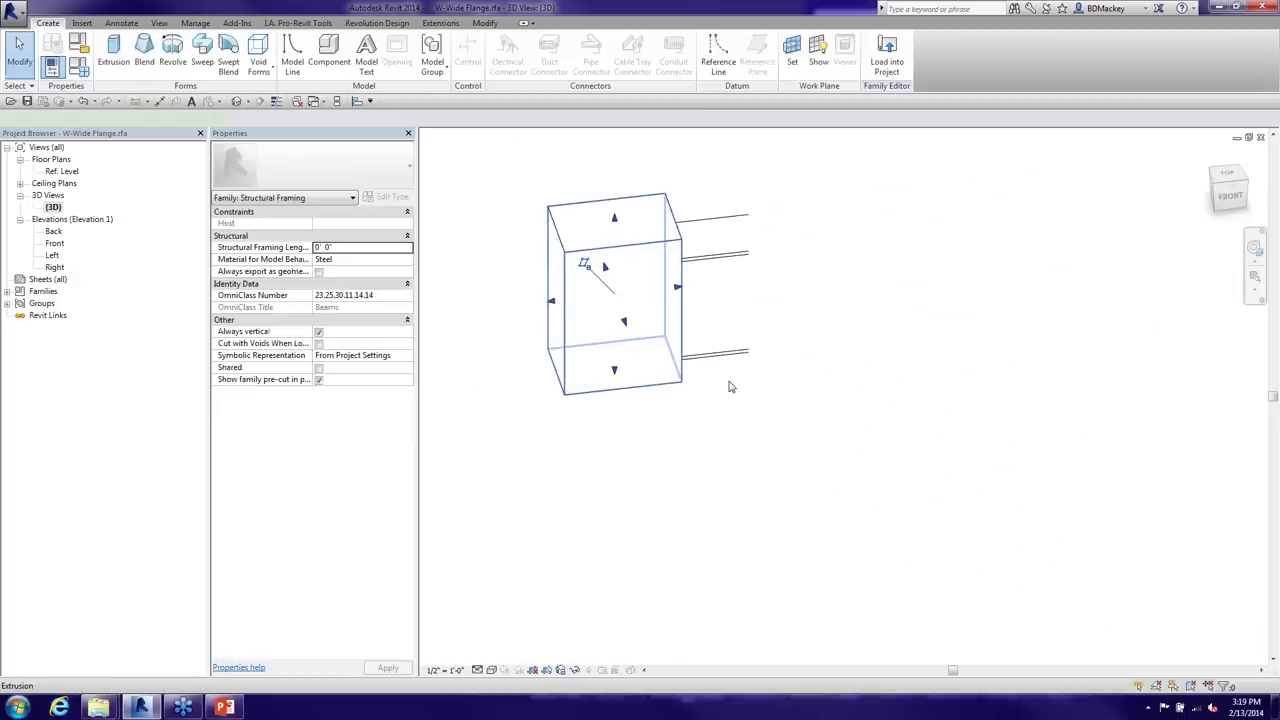
pyautogui.scroll(-2, 731, 475)
pyautogui.keyDown('shift'); pyautogui.moveTo(731, 475); pyautogui.dragTo(626, 489, button='middle'); pyautogui.keyUp('shift')
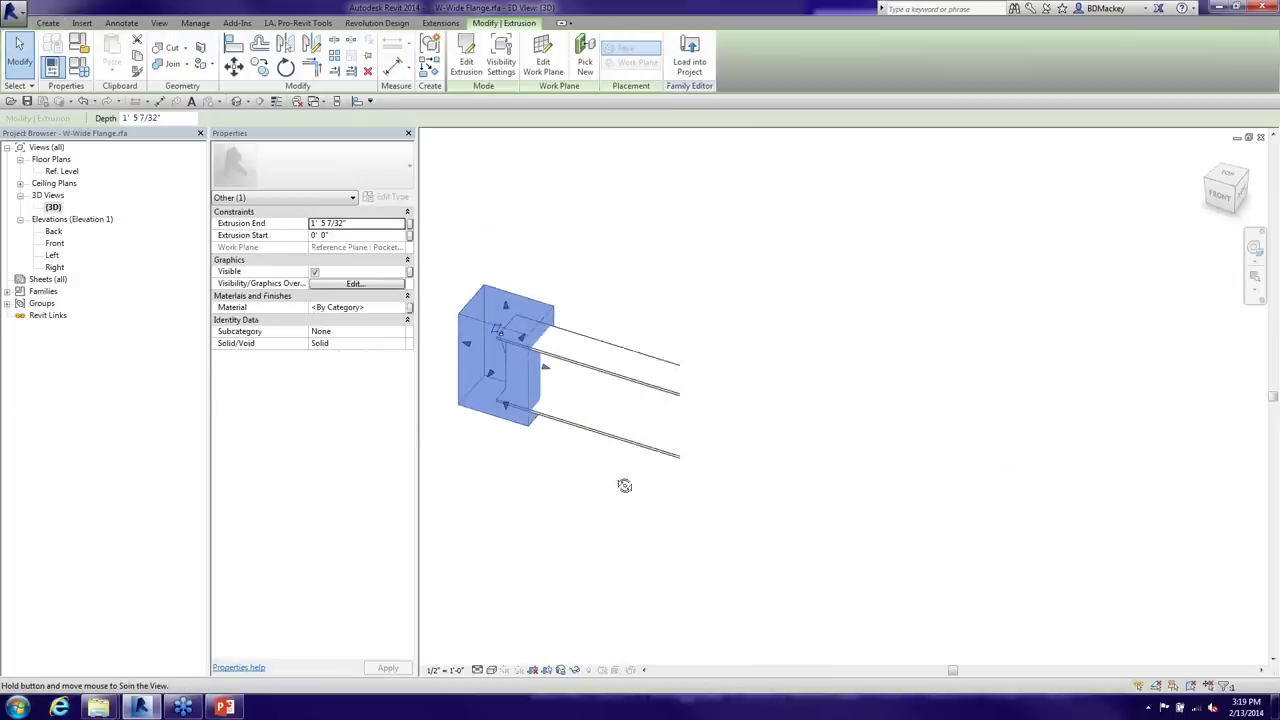
pyautogui.press('Escape')
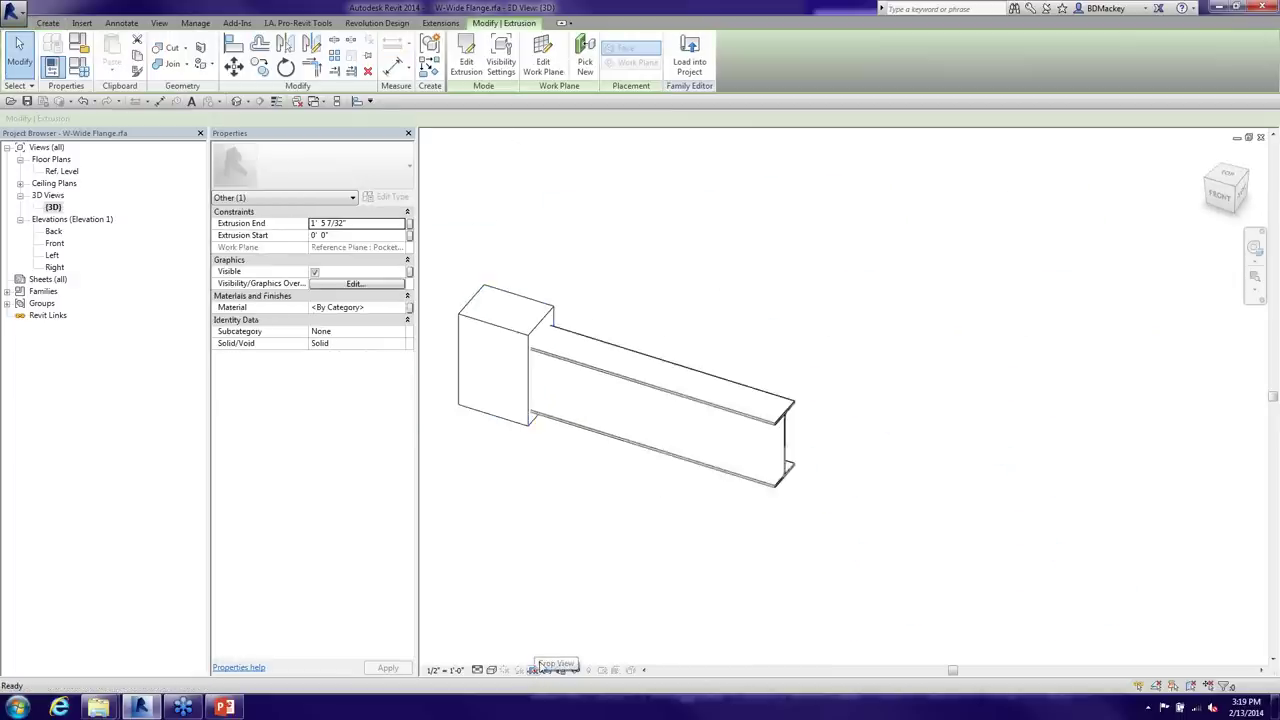
pyautogui.keyDown('shift'); pyautogui.moveTo(646, 451); pyautogui.dragTo(749, 426, button='middle'); pyautogui.keyUp('shift')
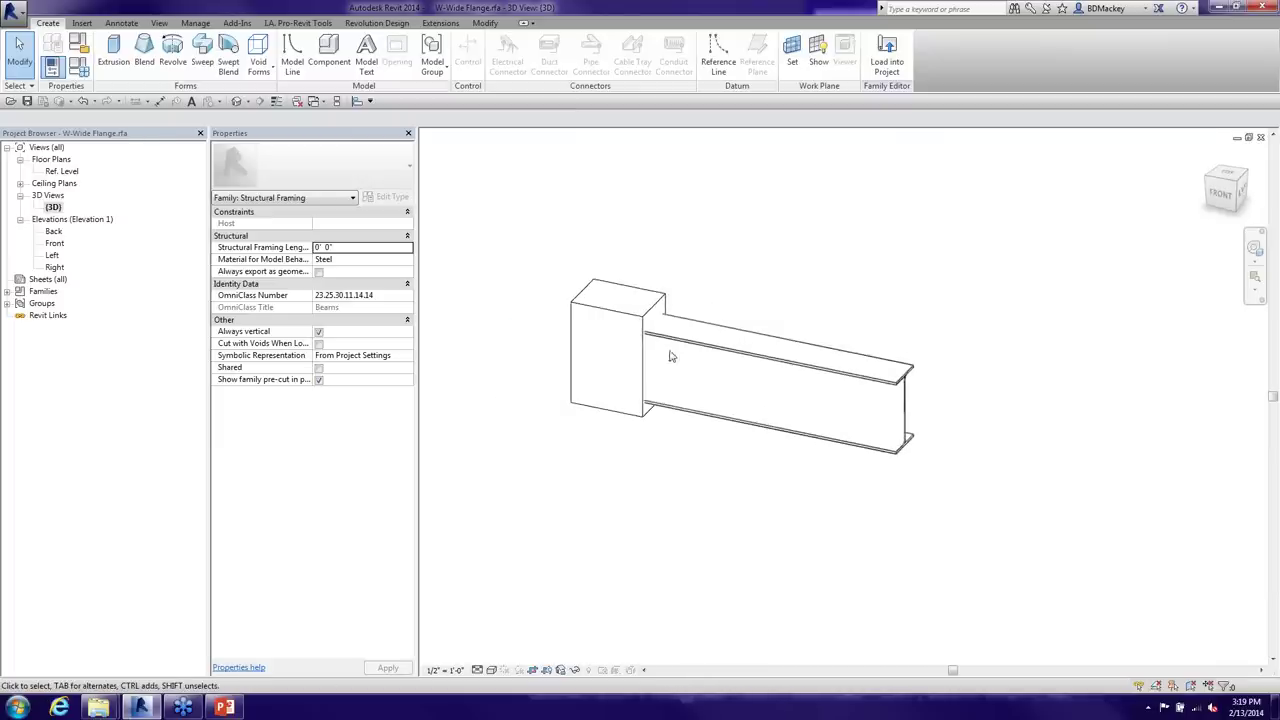
pyautogui.scroll(3, 679, 271)
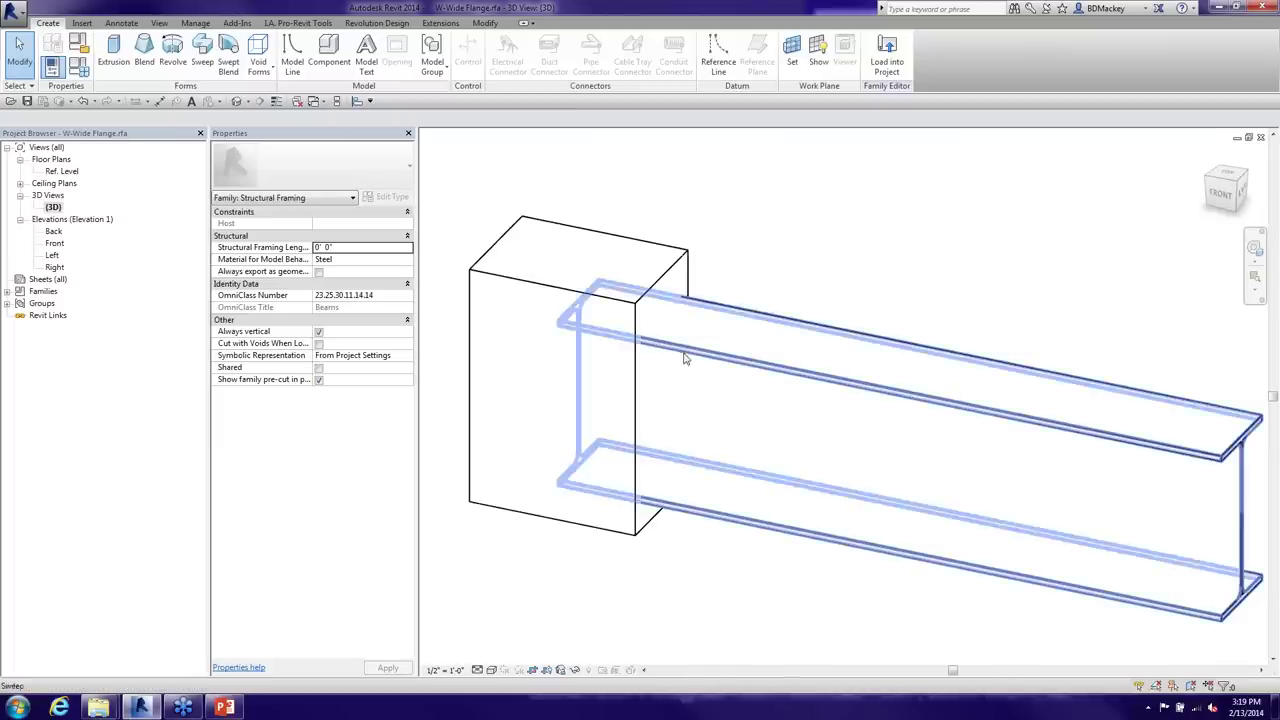
# Change the pocket block's Solid/Void property from Solid to Void
pyautogui.click(690, 267)
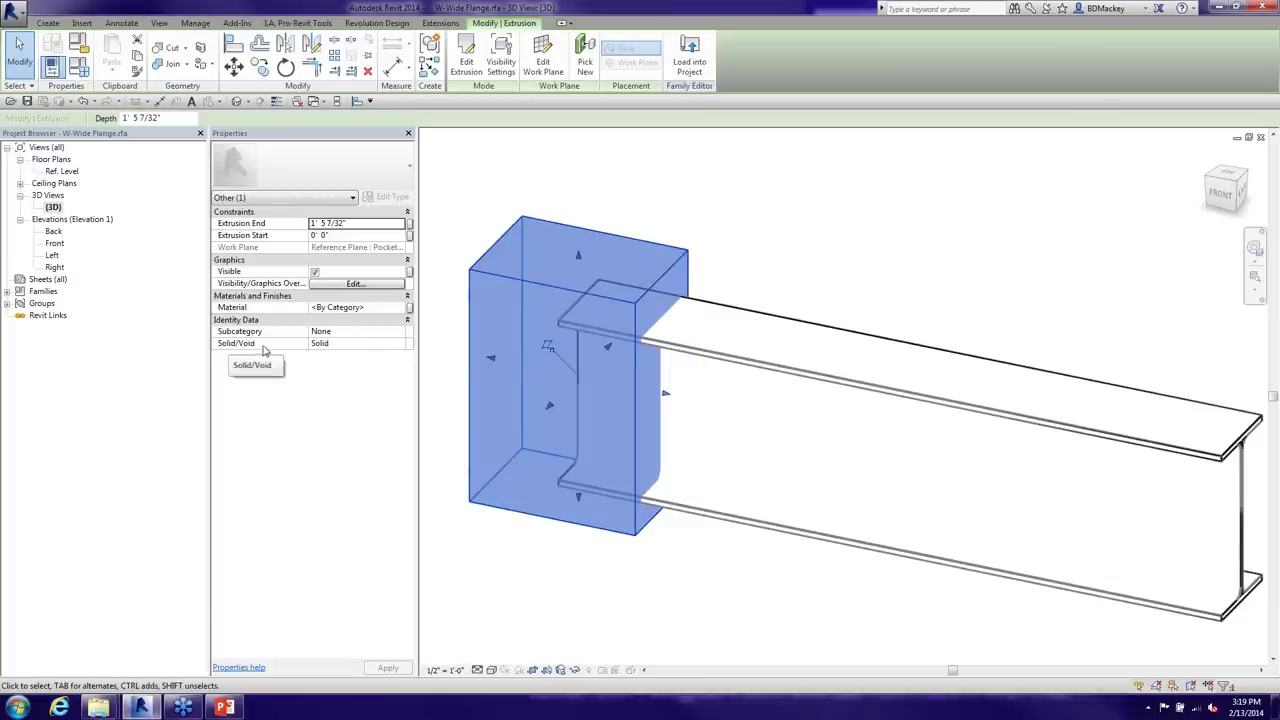
pyautogui.click(350, 344)
pyautogui.click(399, 344)
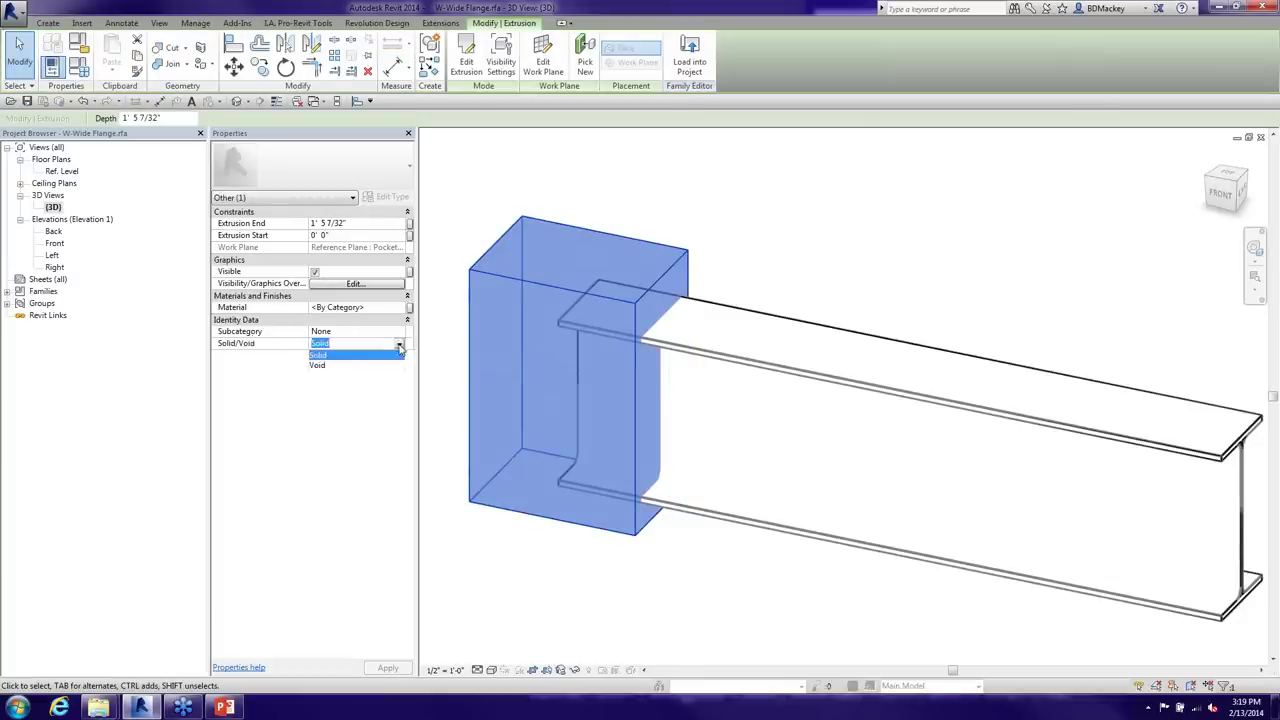
pyautogui.click(358, 365)
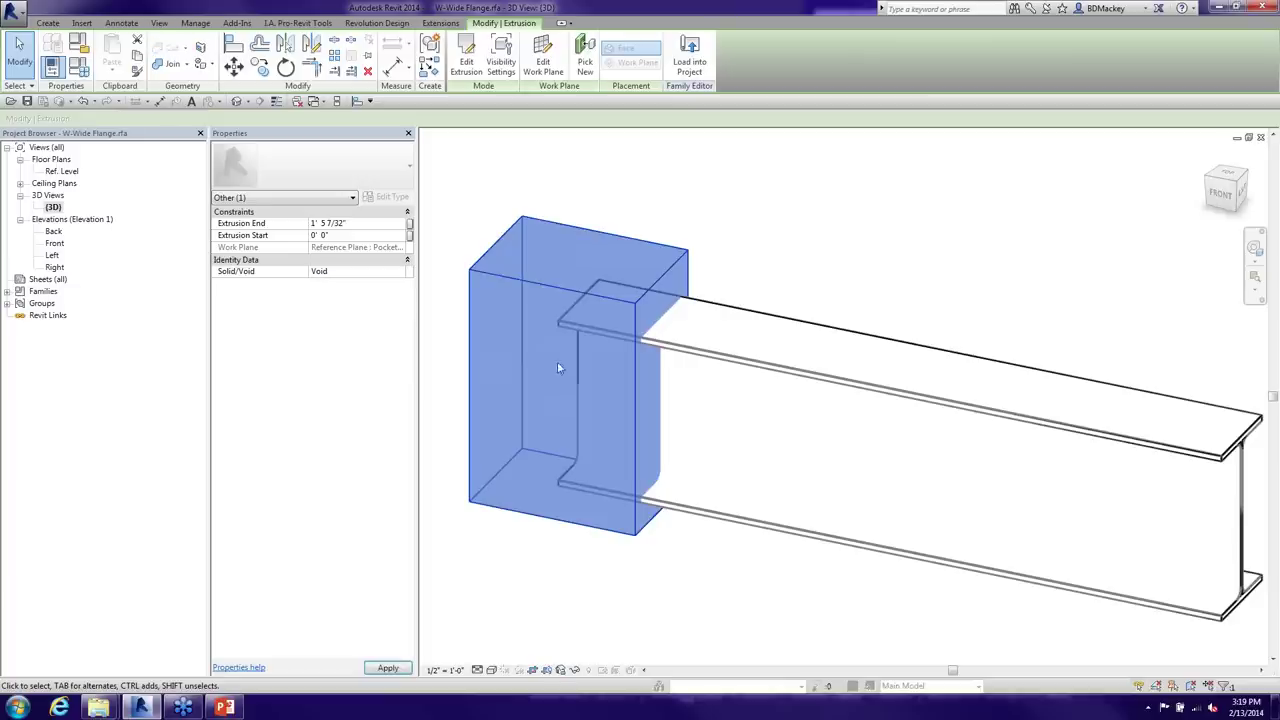
pyautogui.click(828, 260)
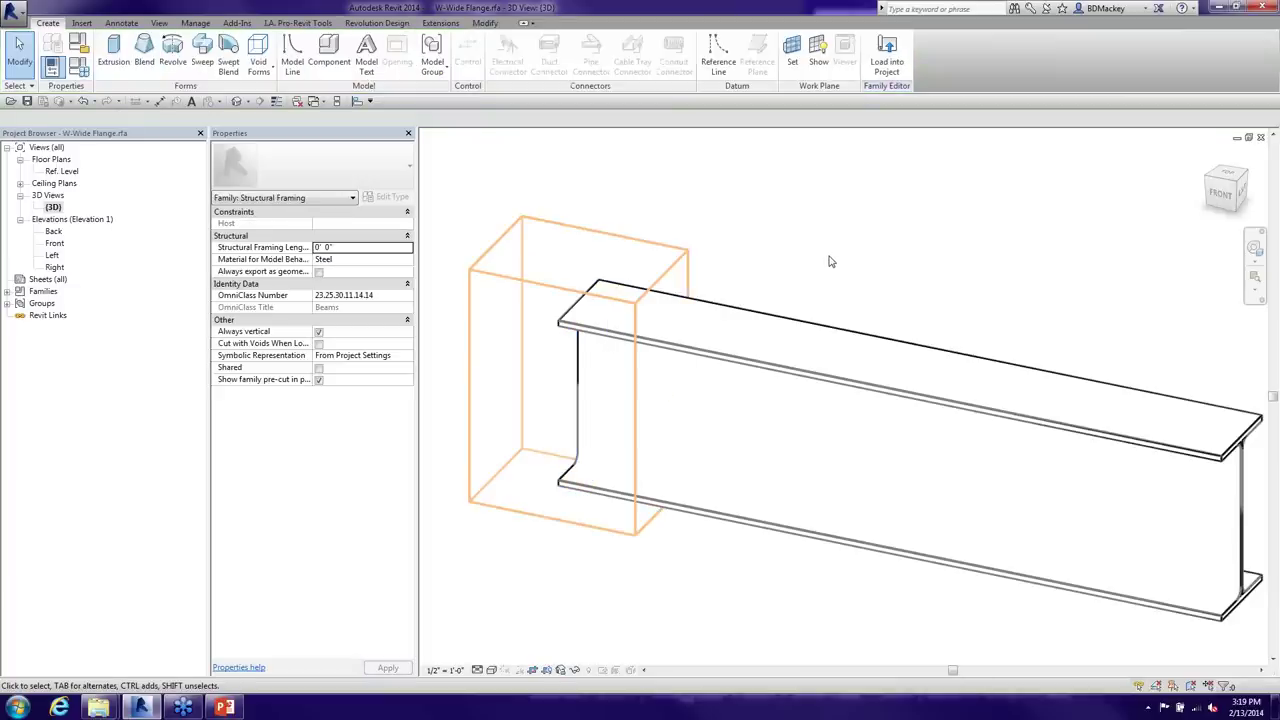
pyautogui.click(545, 306)
pyautogui.click(355, 271)
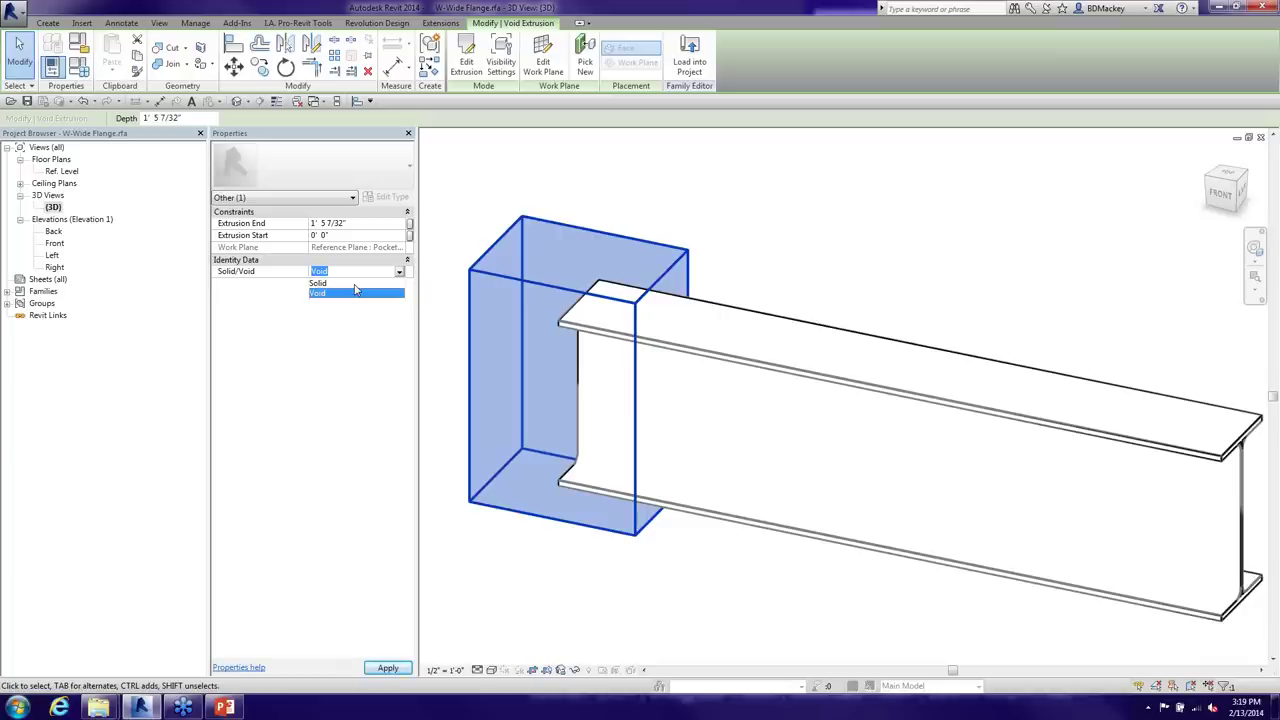
pyautogui.click(355, 291)
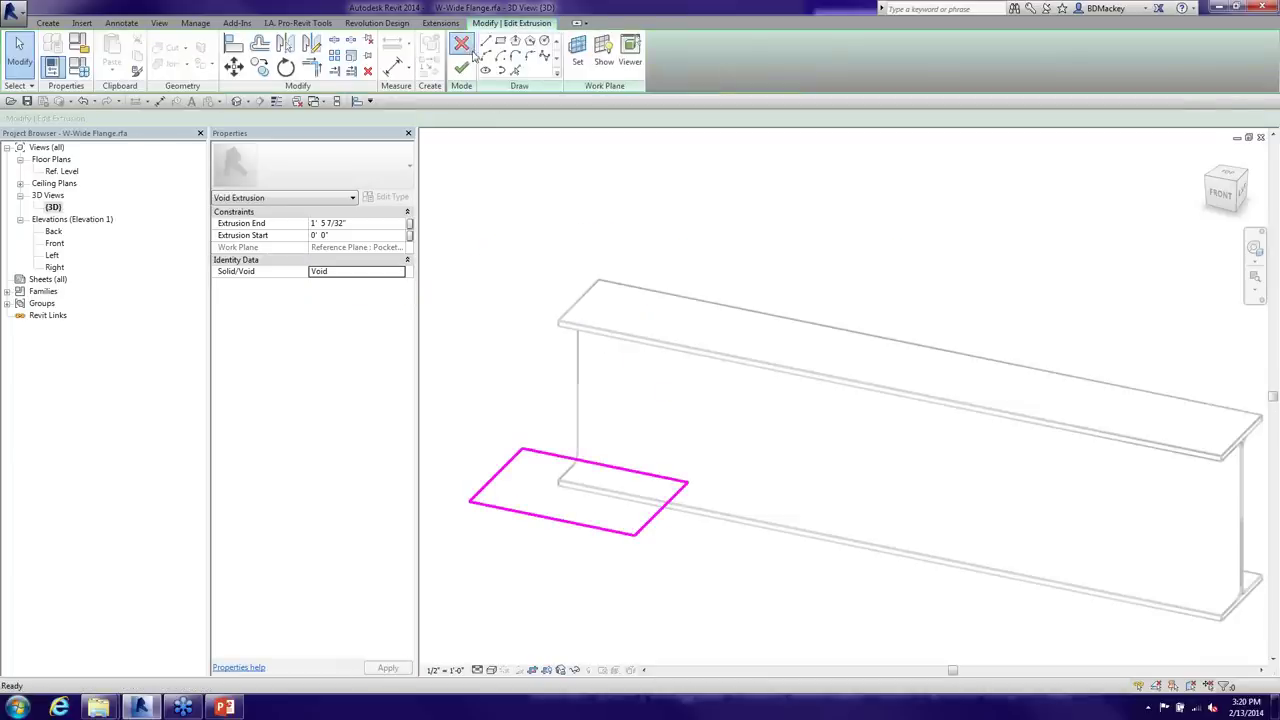
pyautogui.press('Escape')
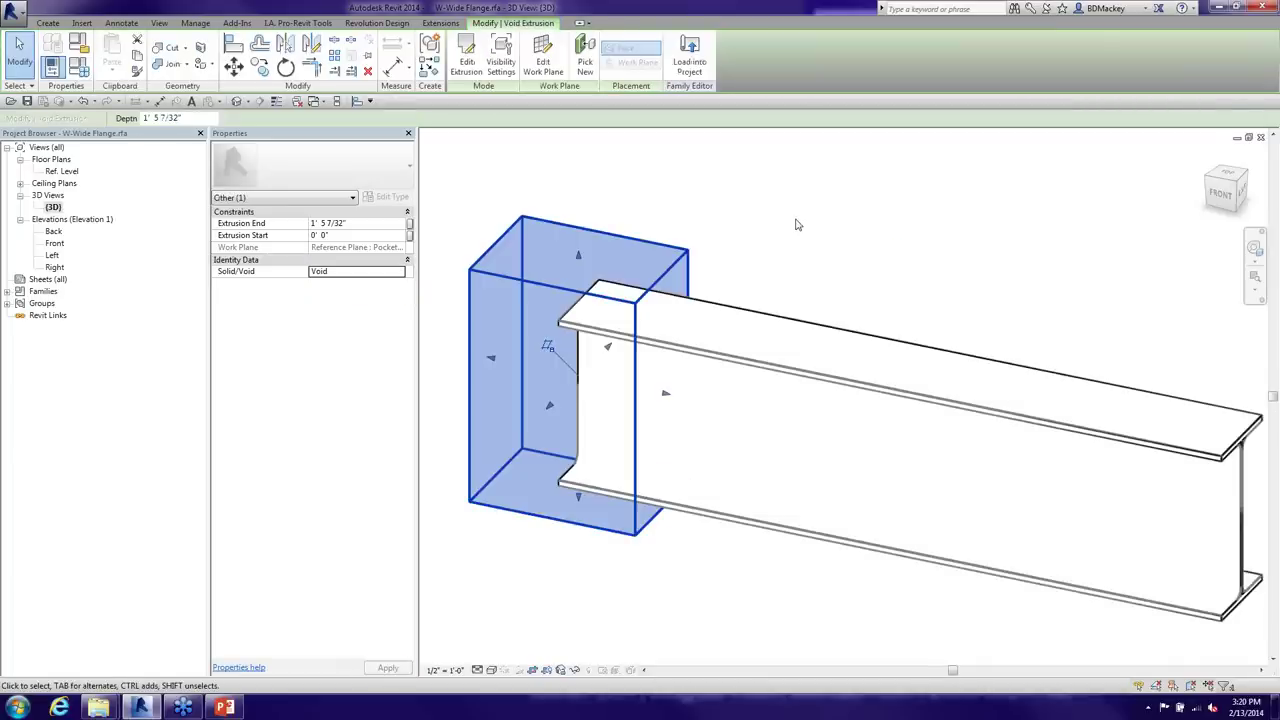
pyautogui.press('Escape')
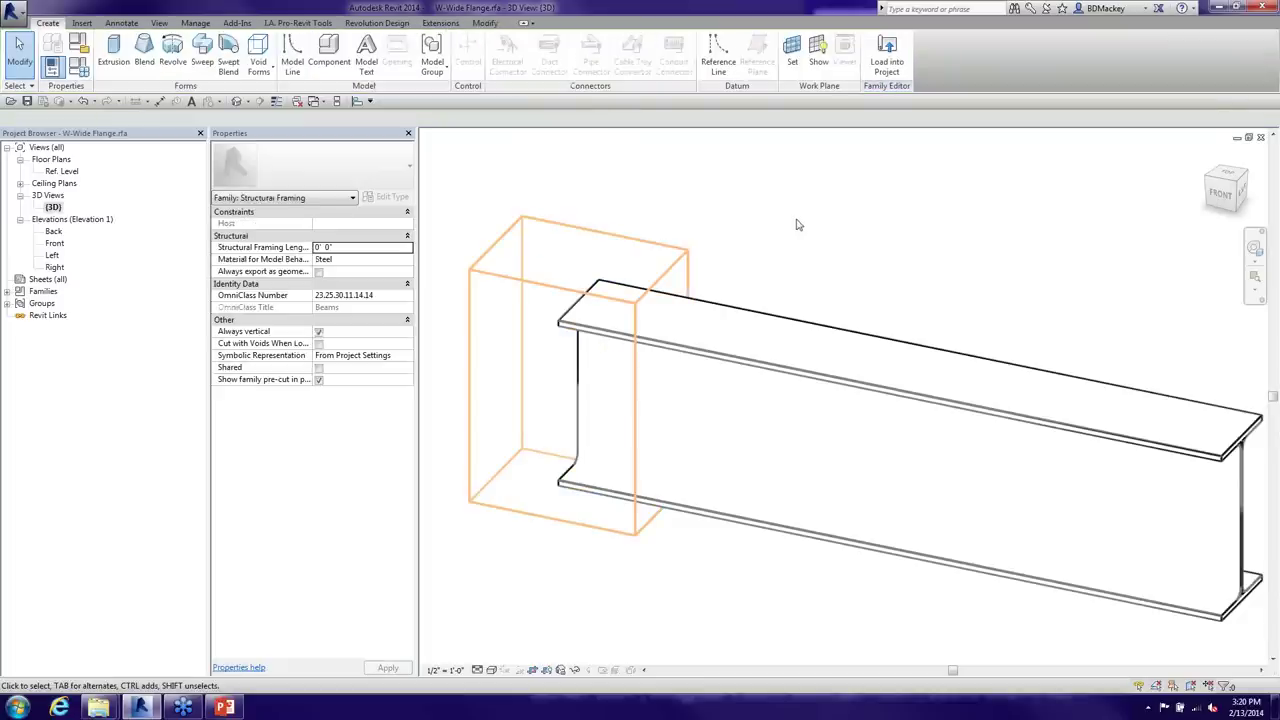
# Reselect the void box and orbit to check the pocket around the beam end
pyautogui.click(686, 266)
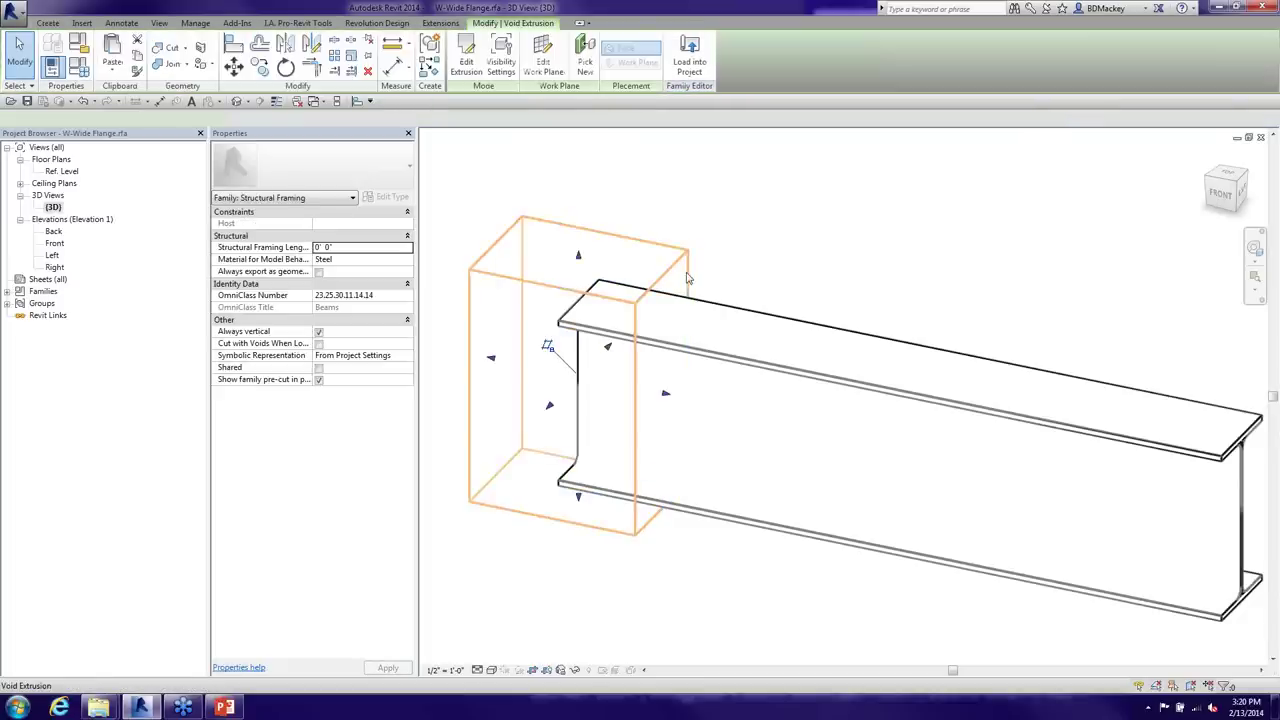
pyautogui.scroll(-1, 693, 325)
pyautogui.moveTo(693, 325)
pyautogui.keyDown('shift'); pyautogui.mouseDown(button='middle')
pyautogui.moveTo(820, 374)
pyautogui.moveTo(991, 354)
pyautogui.moveTo(857, 540)
pyautogui.moveTo(672, 322)
pyautogui.mouseUp(button='middle'); pyautogui.keyUp('shift')
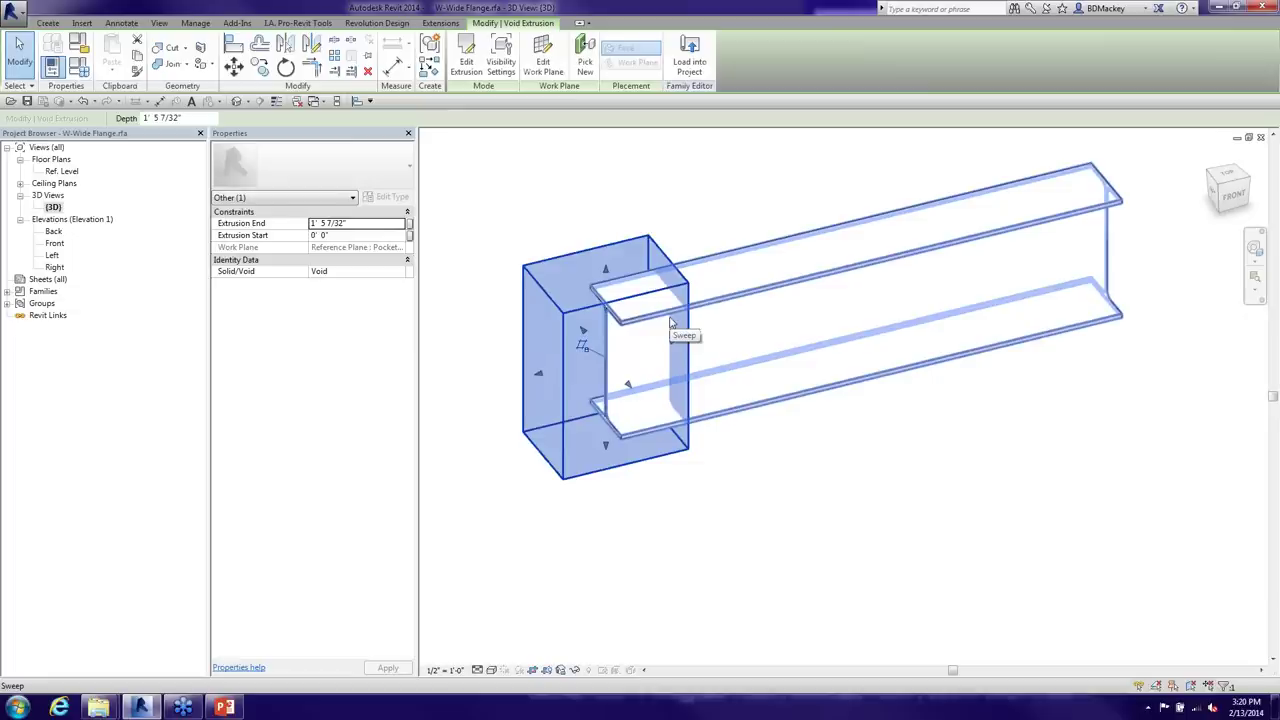
pyautogui.click(544, 194)
# In Family Types, set Pocket Top to 1" and Pocket Right to 1/2"
pyautogui.click(78, 66)
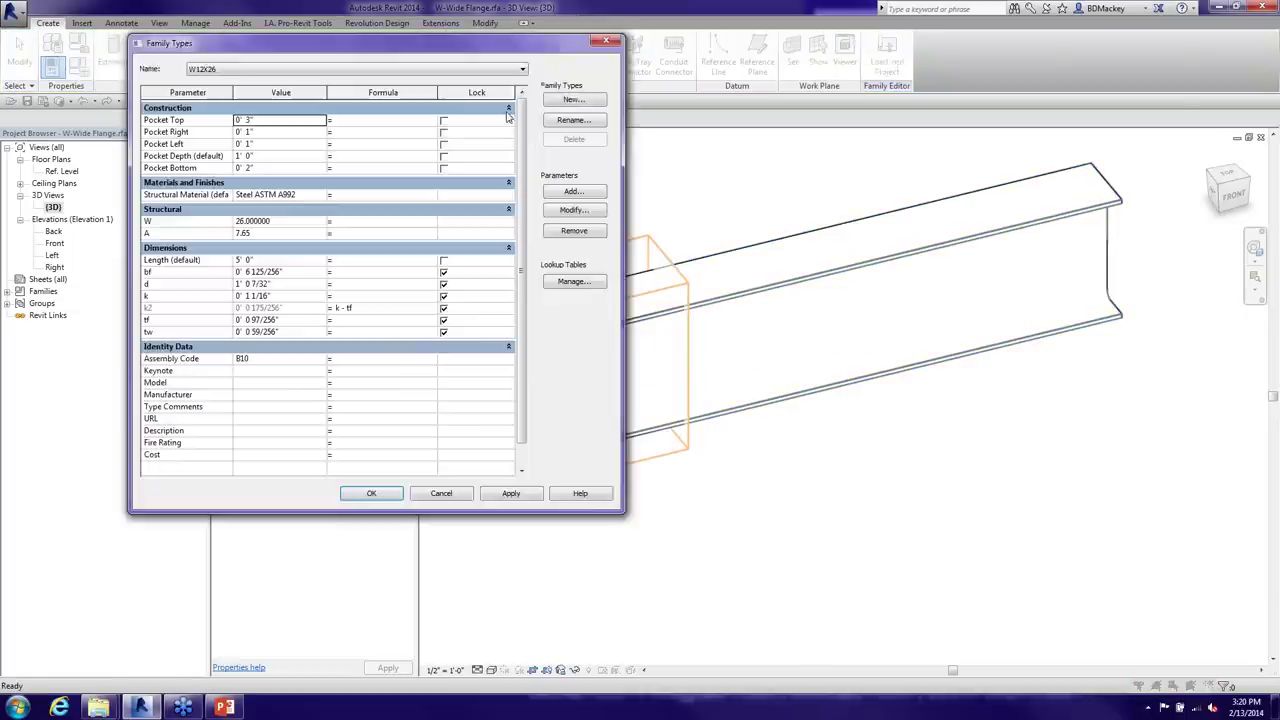
pyautogui.moveTo(503, 55); pyautogui.dragTo(389, 72)
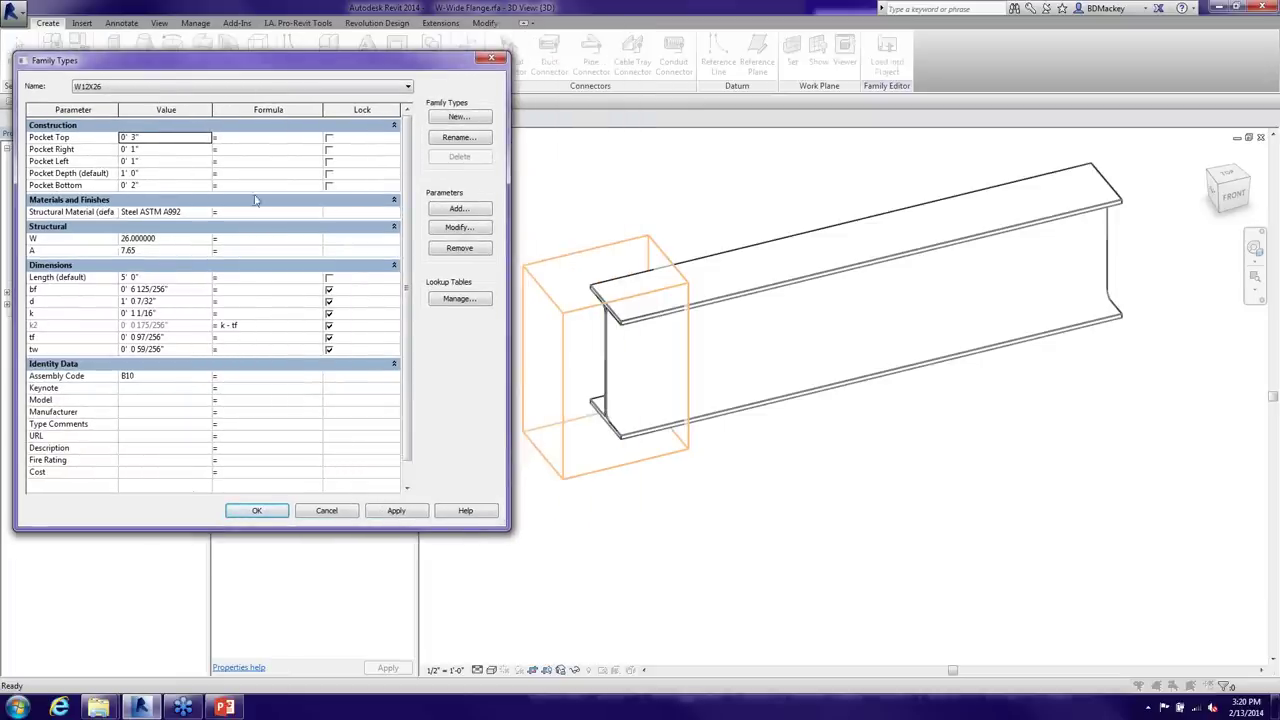
pyautogui.click(151, 139)
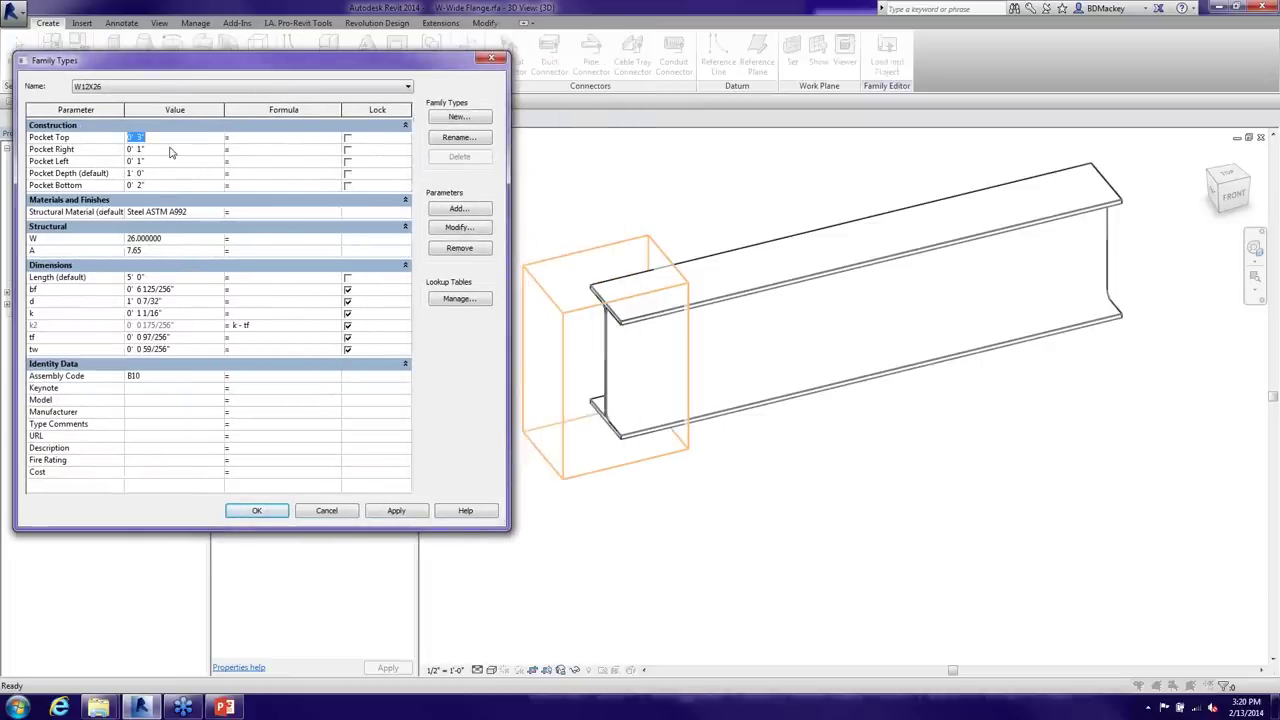
pyautogui.write("1'")
pyautogui.click(170, 150)
pyautogui.press('BackSpace')
pyautogui.write('.5"')
pyautogui.press('Return')
# Set Pocket Left to 1/2", Pocket Depth to 4" and Pocket Bottom to 1 1/2", then apply
pyautogui.press('BackSpace')
pyautogui.write('0')
pyautogui.press('Tab')
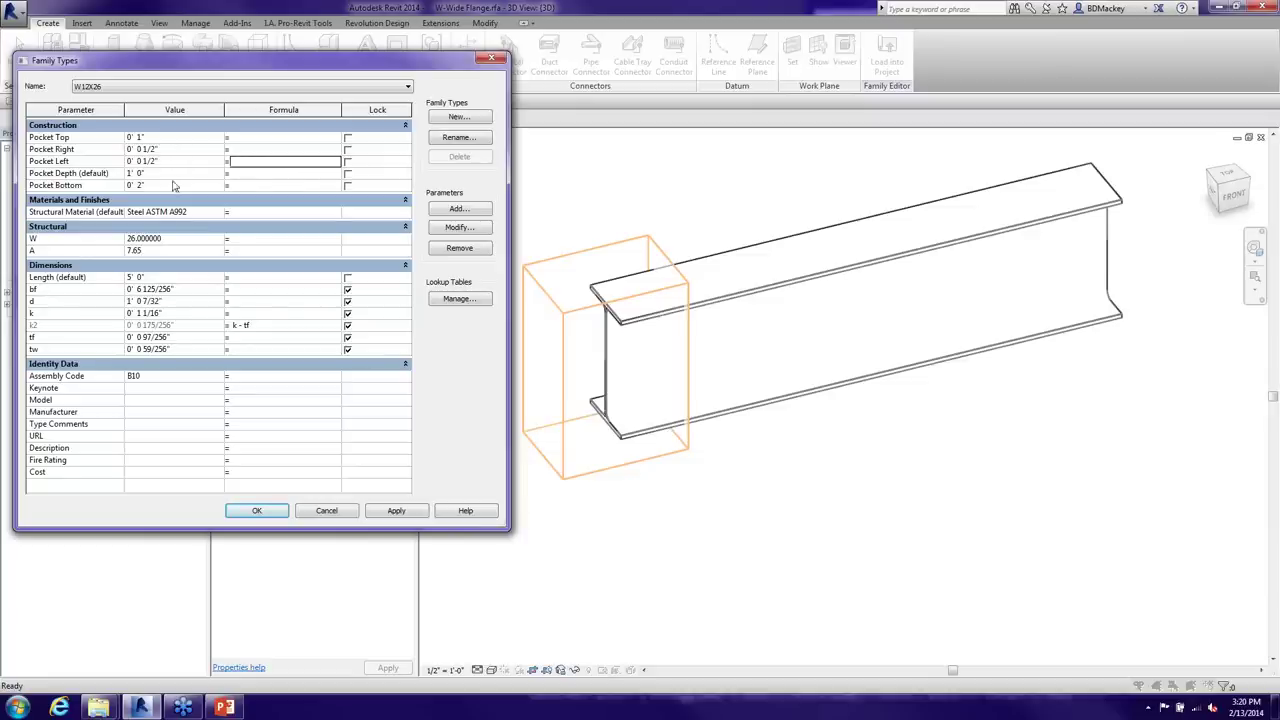
pyautogui.click(172, 175)
pyautogui.write('0 4')
pyautogui.press('Tab')
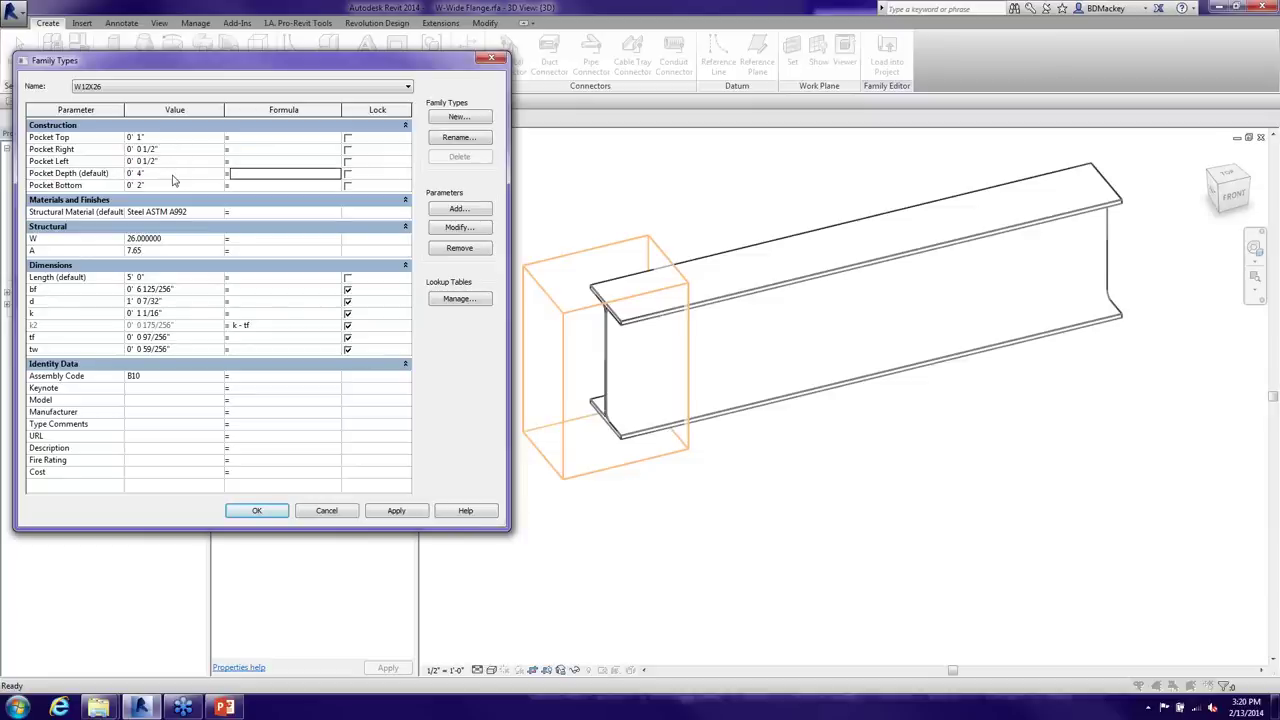
pyautogui.click(178, 185)
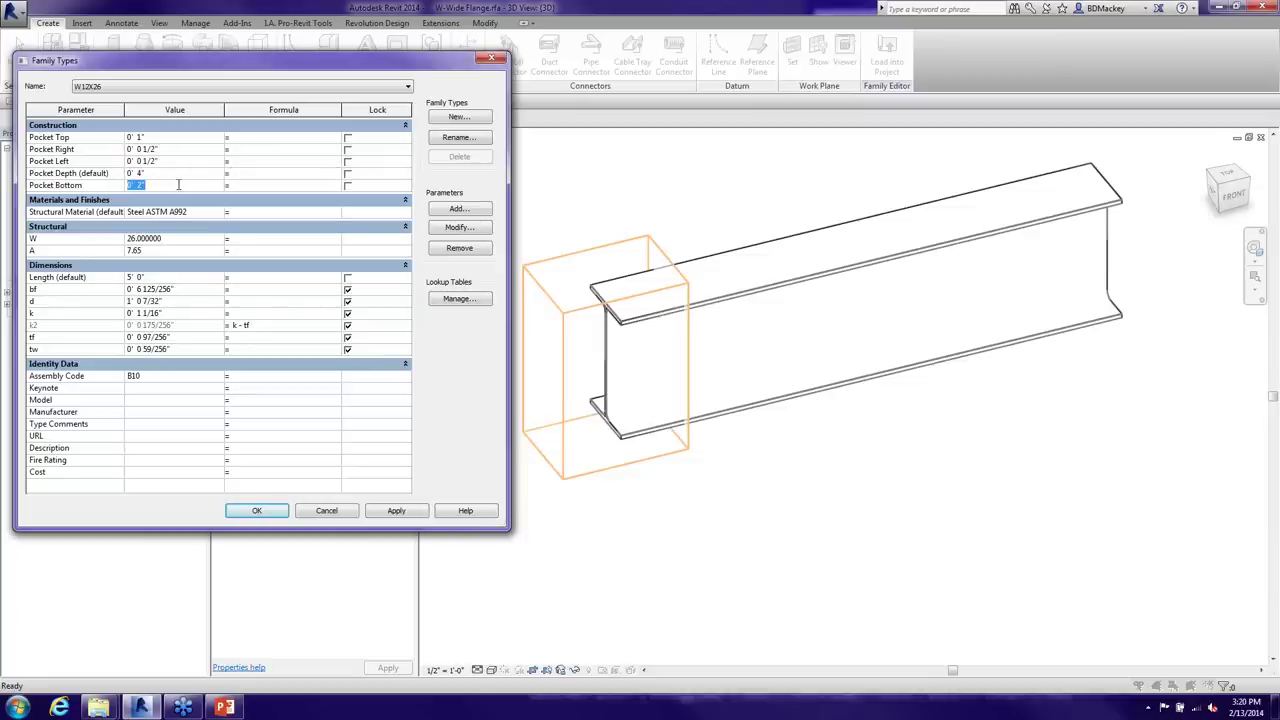
pyautogui.write('0 1 1/2')
pyautogui.press('Tab')
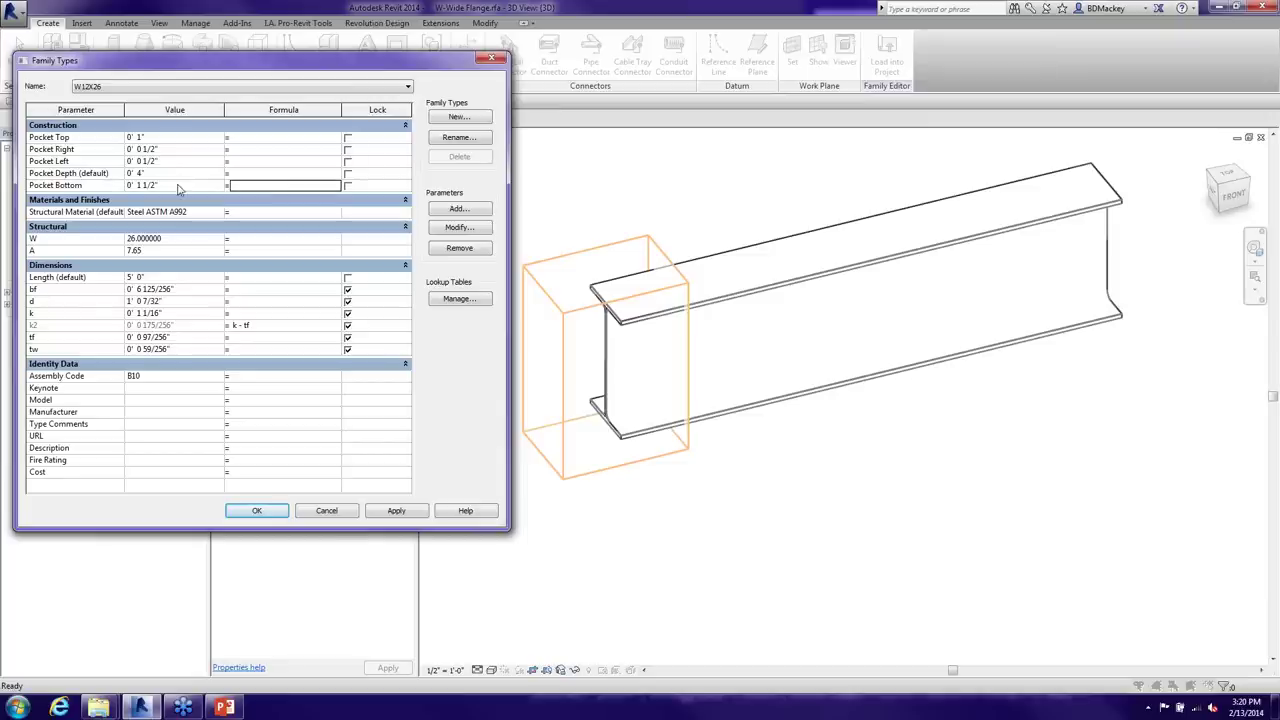
pyautogui.click(395, 511)
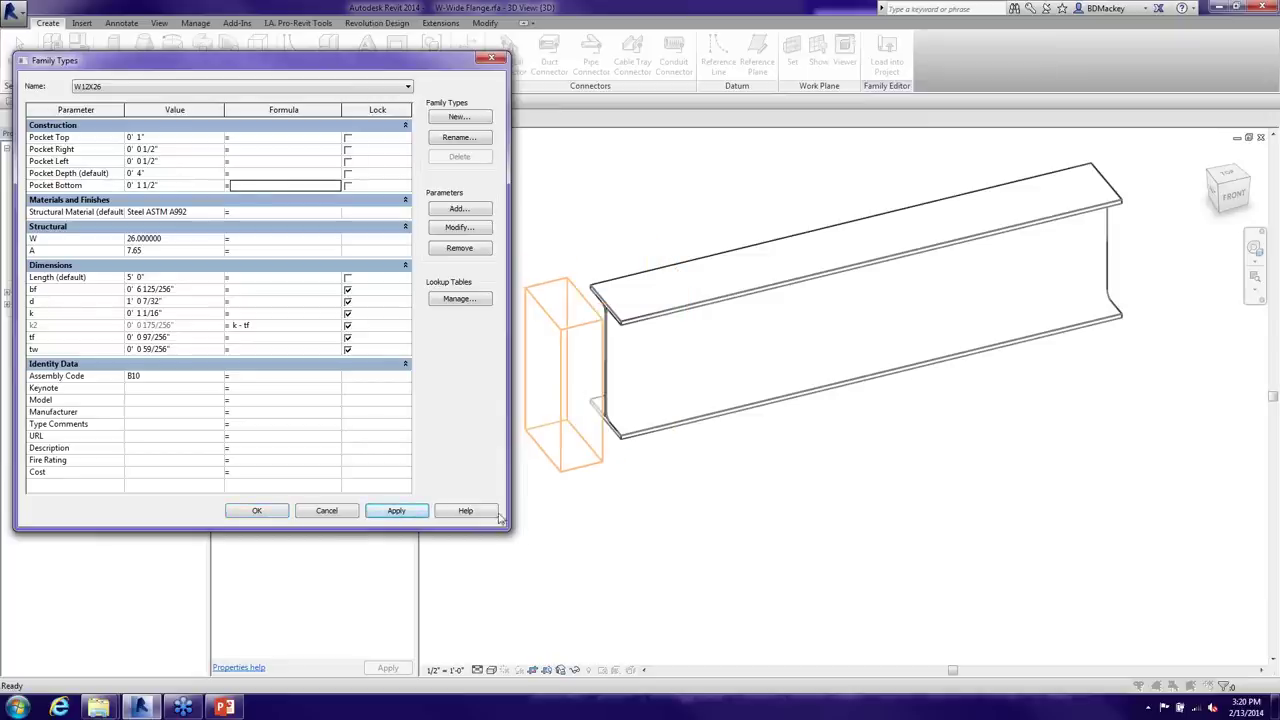
pyautogui.click(264, 513)
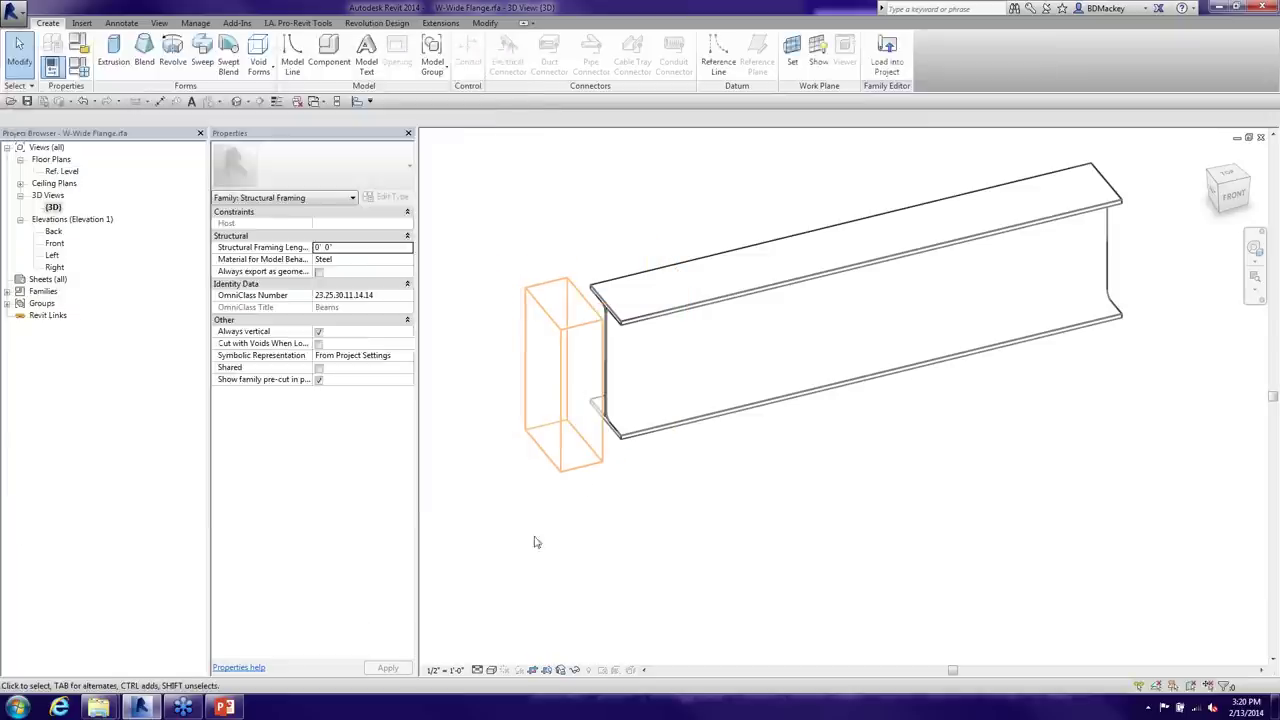
# Turn on Cut with Voids When Loaded for the beam family and orbit to review the beam
pyautogui.click(582, 472)
pyautogui.keyDown('shift'); pyautogui.moveTo(727, 551); pyautogui.dragTo(672, 547, button='middle'); pyautogui.keyUp('shift')
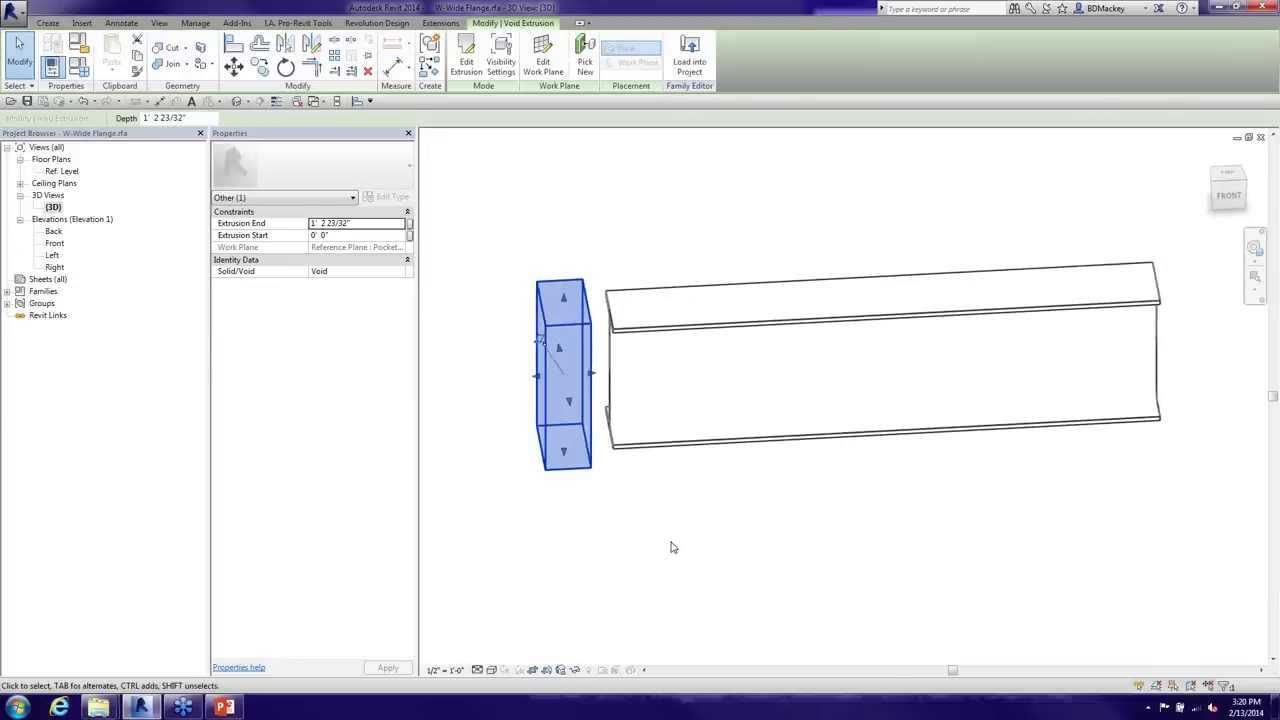
pyautogui.click(671, 547)
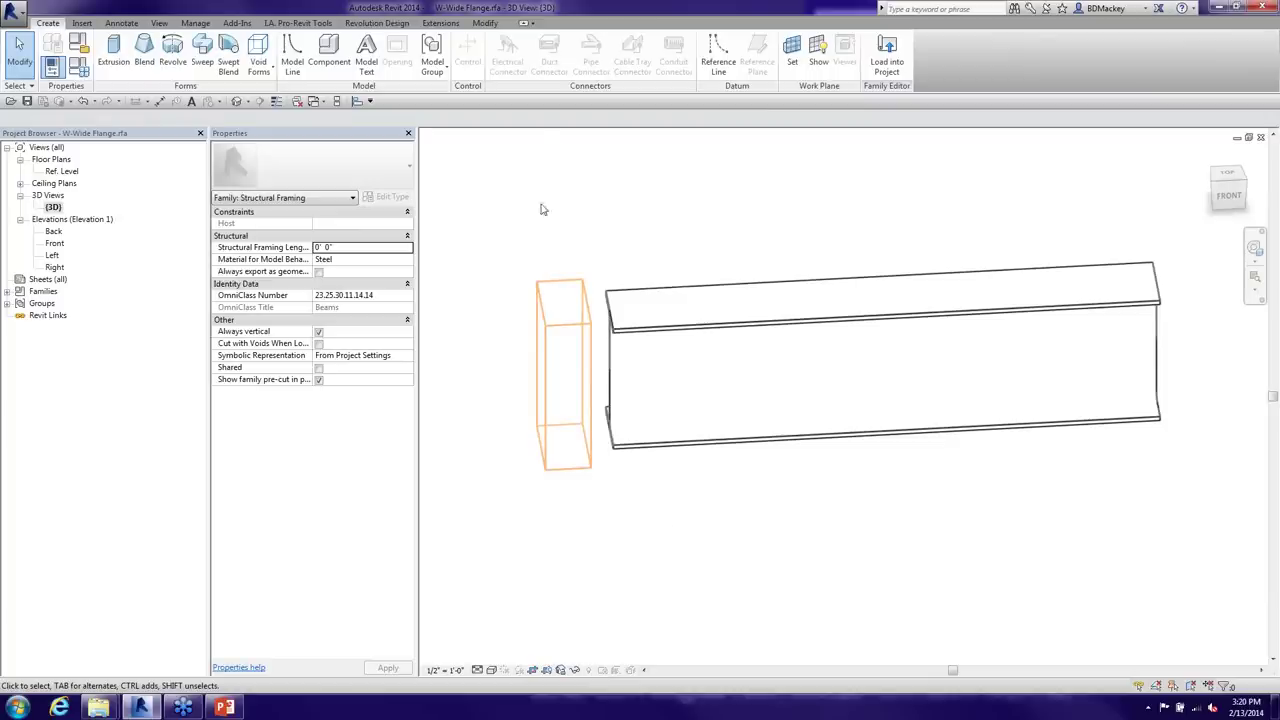
pyautogui.click(318, 344)
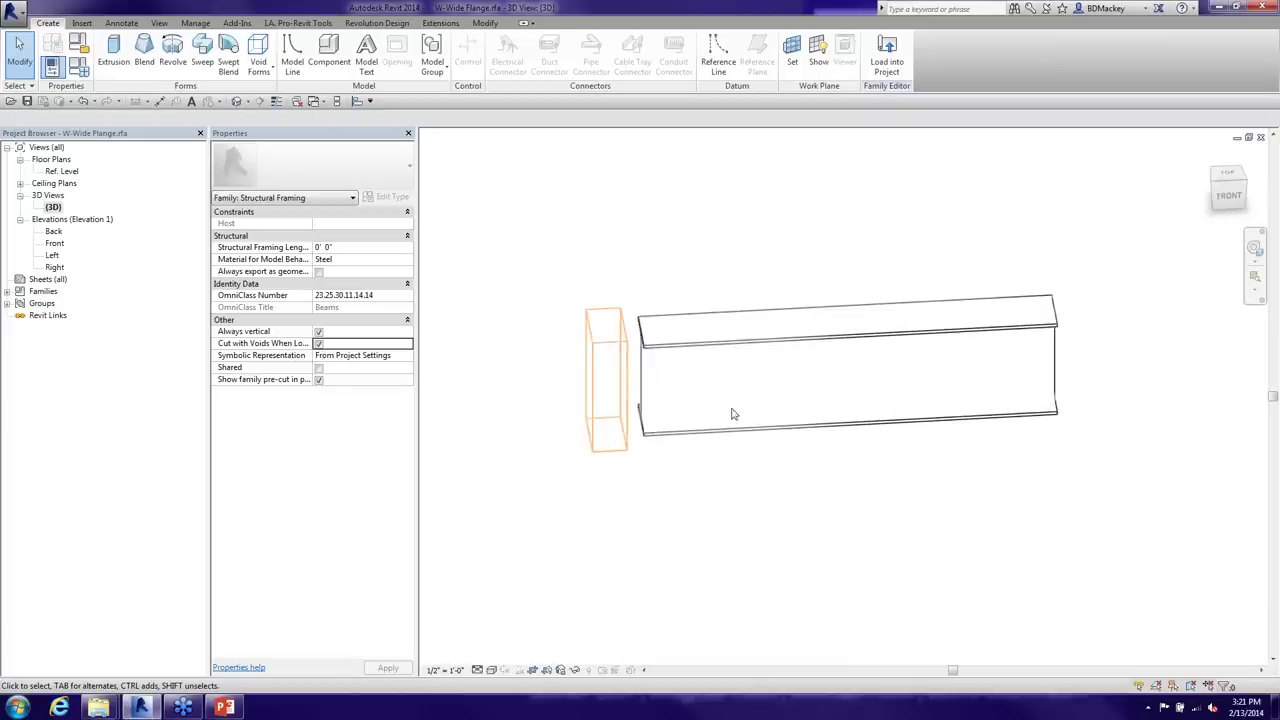
pyautogui.keyDown('shift'); pyautogui.moveTo(731, 411); pyautogui.dragTo(728, 440, button='middle'); pyautogui.keyUp('shift')
# Load the family into Project2, overwriting the existing W-Wide Flange family
pyautogui.click(886, 60)
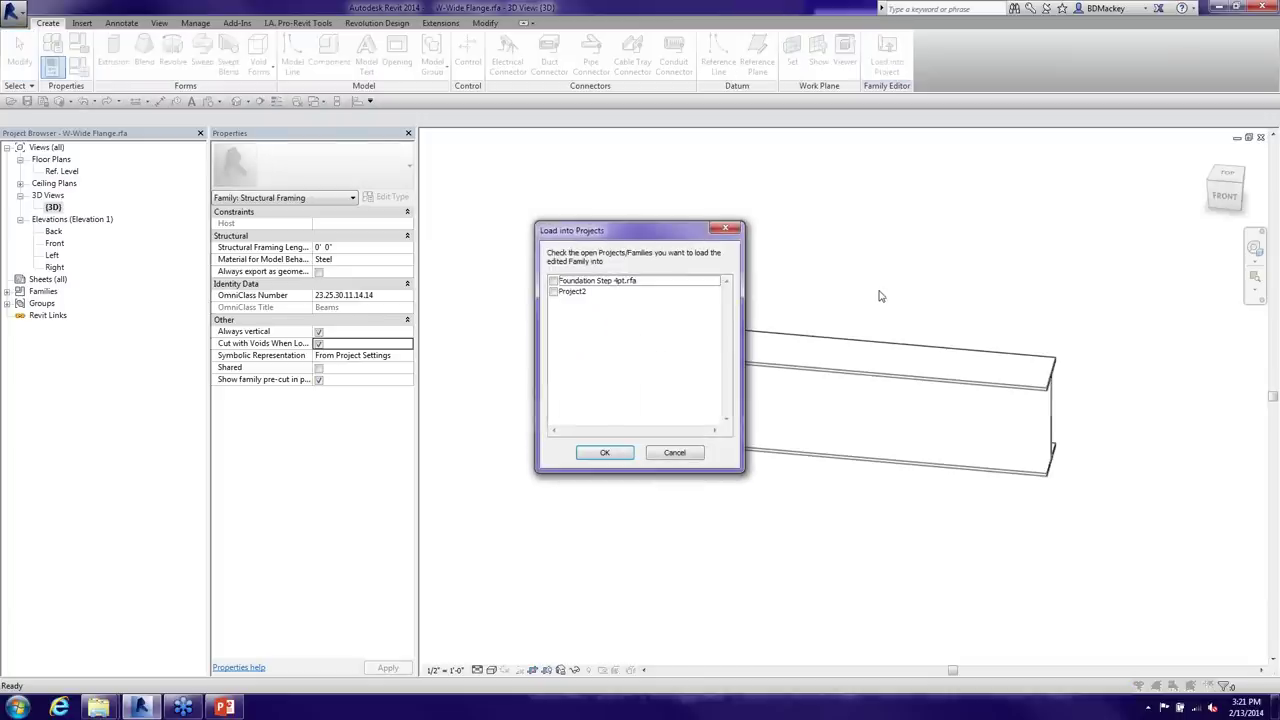
pyautogui.click(553, 291)
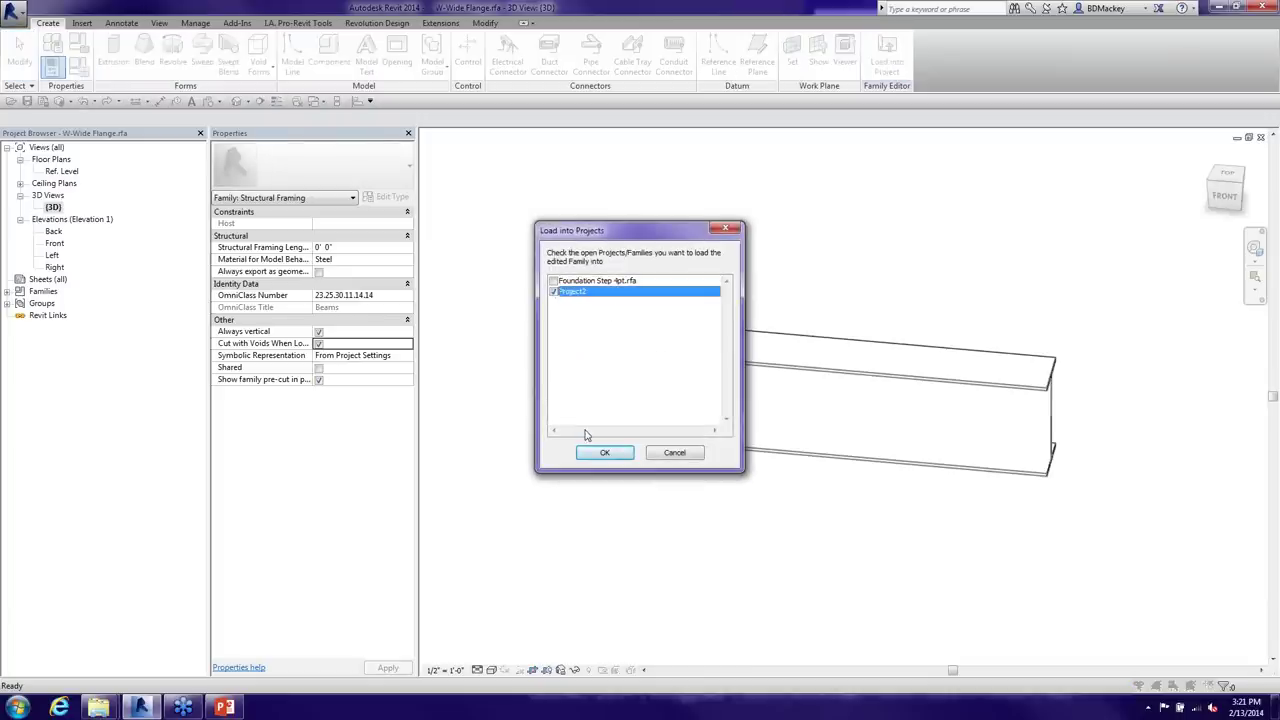
pyautogui.click(600, 454)
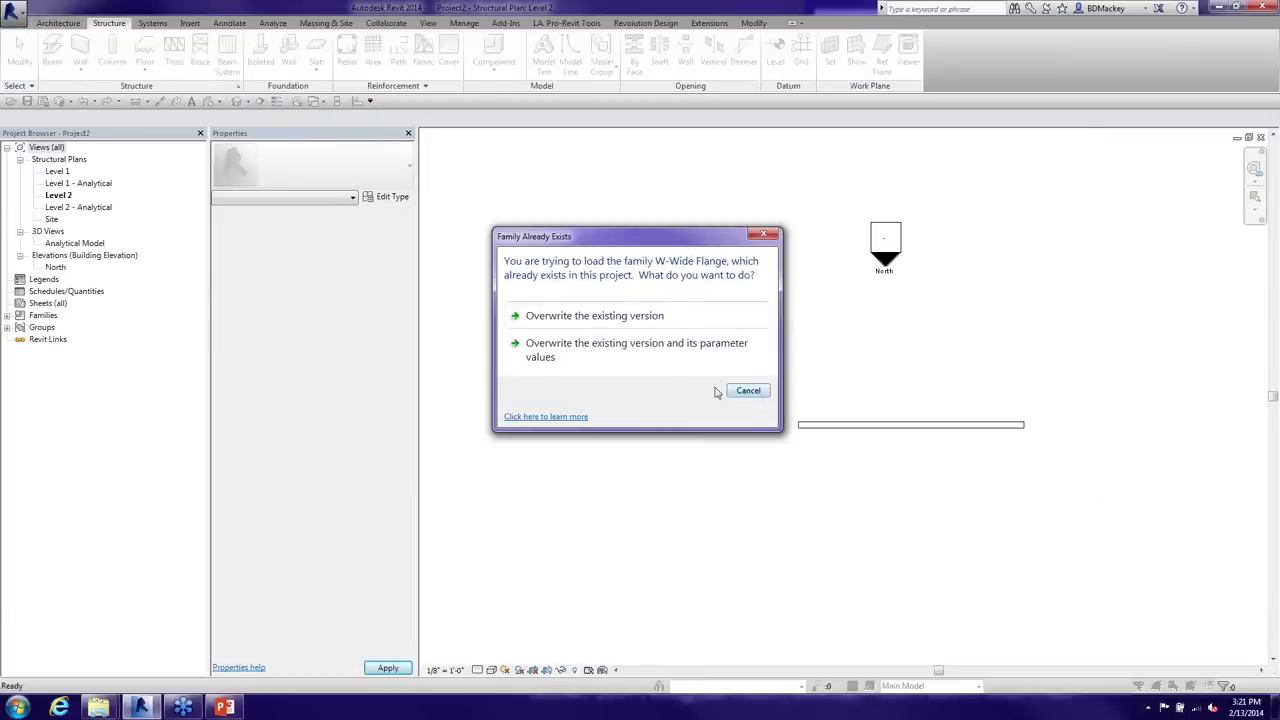
pyautogui.click(617, 318)
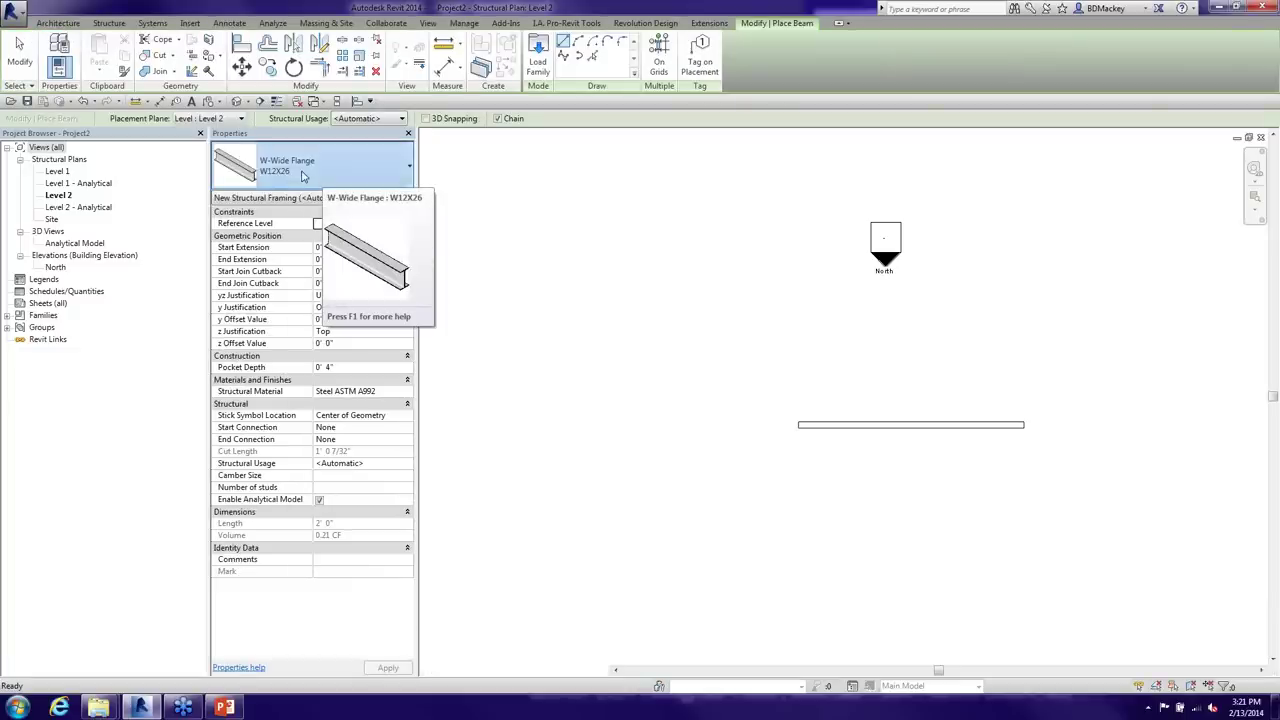
# Draw a W12X26 beam on Level 2 starting at the wall's midpoint, then exit beam placement
pyautogui.click(304, 176)
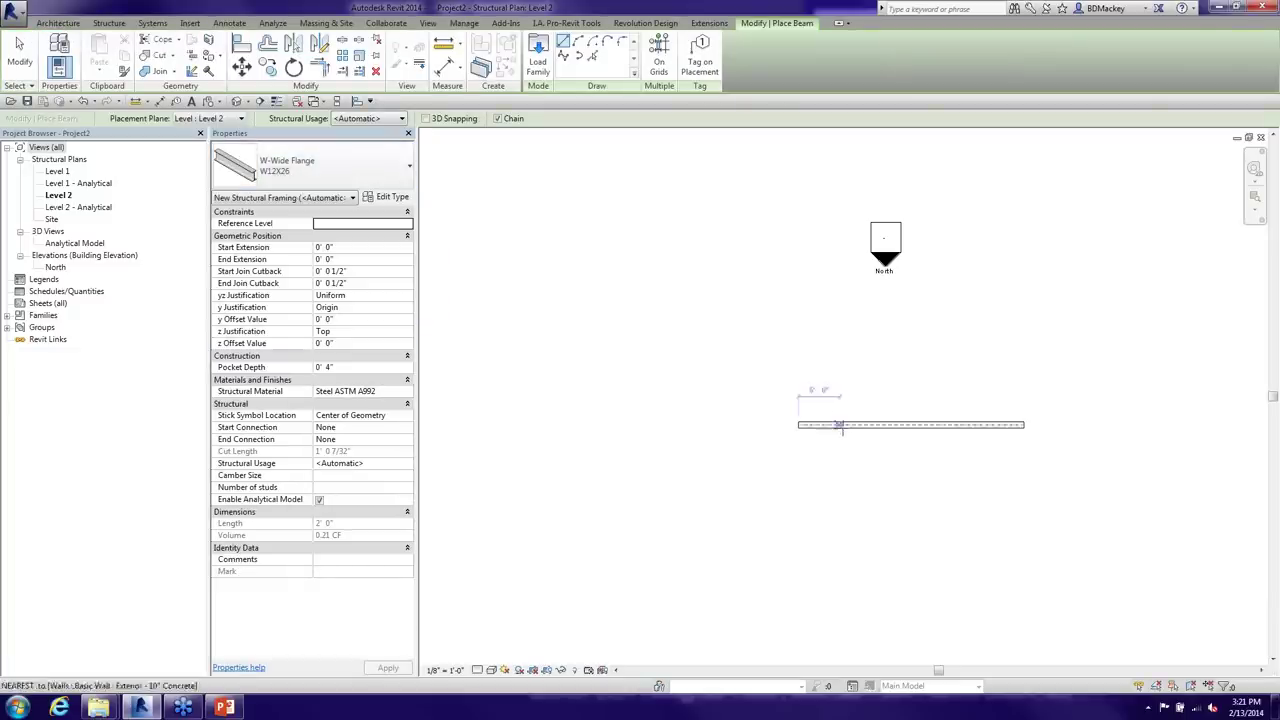
pyautogui.click(855, 424)
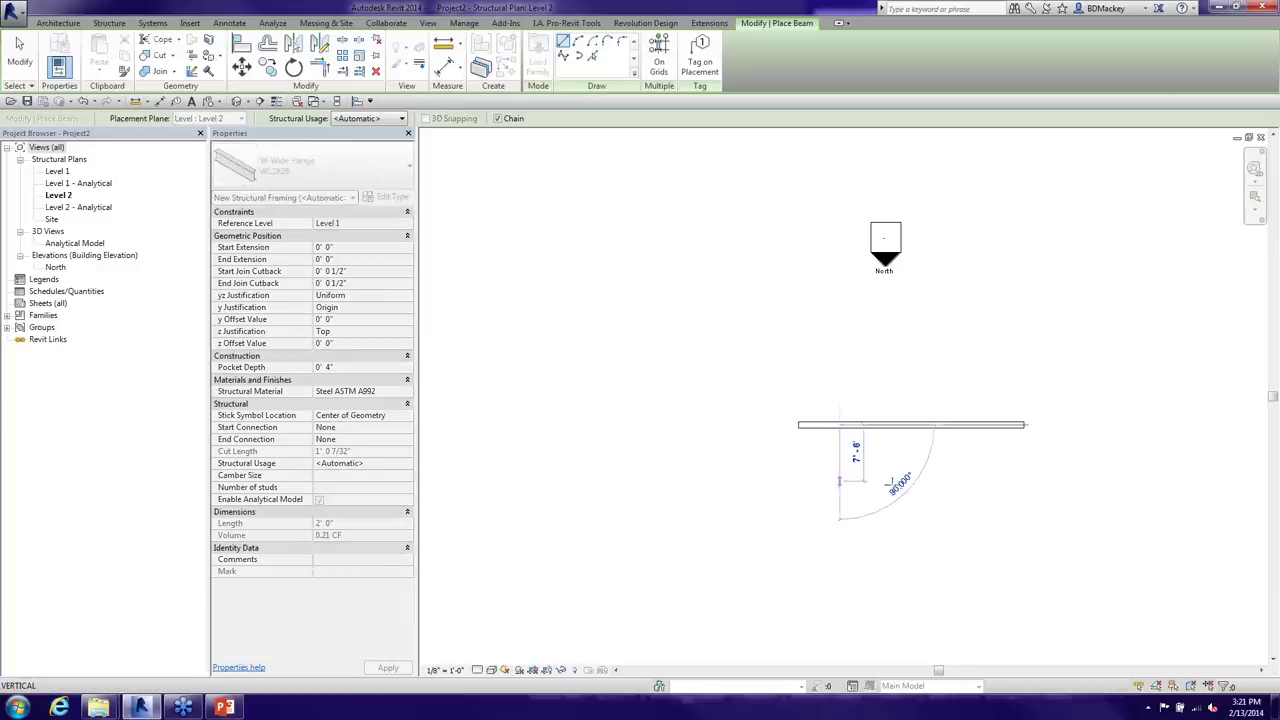
pyautogui.rightClick(800, 342)
pyautogui.click(857, 349)
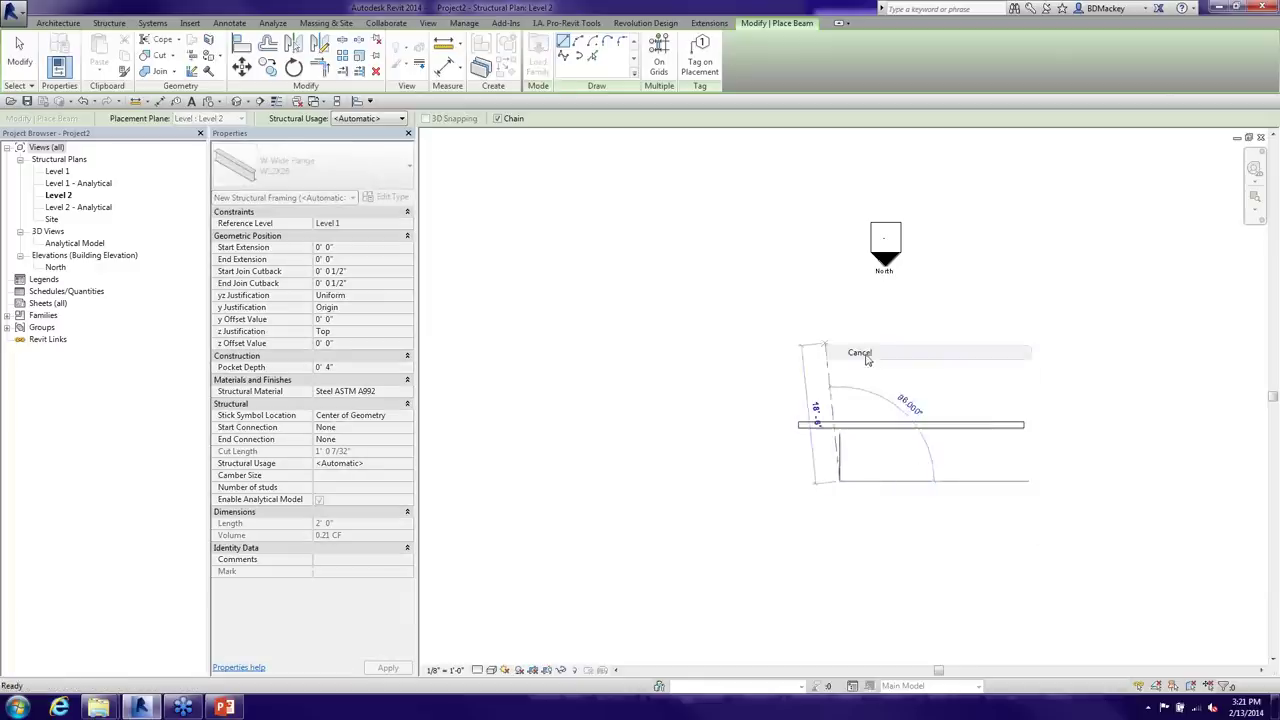
pyautogui.press('Escape')
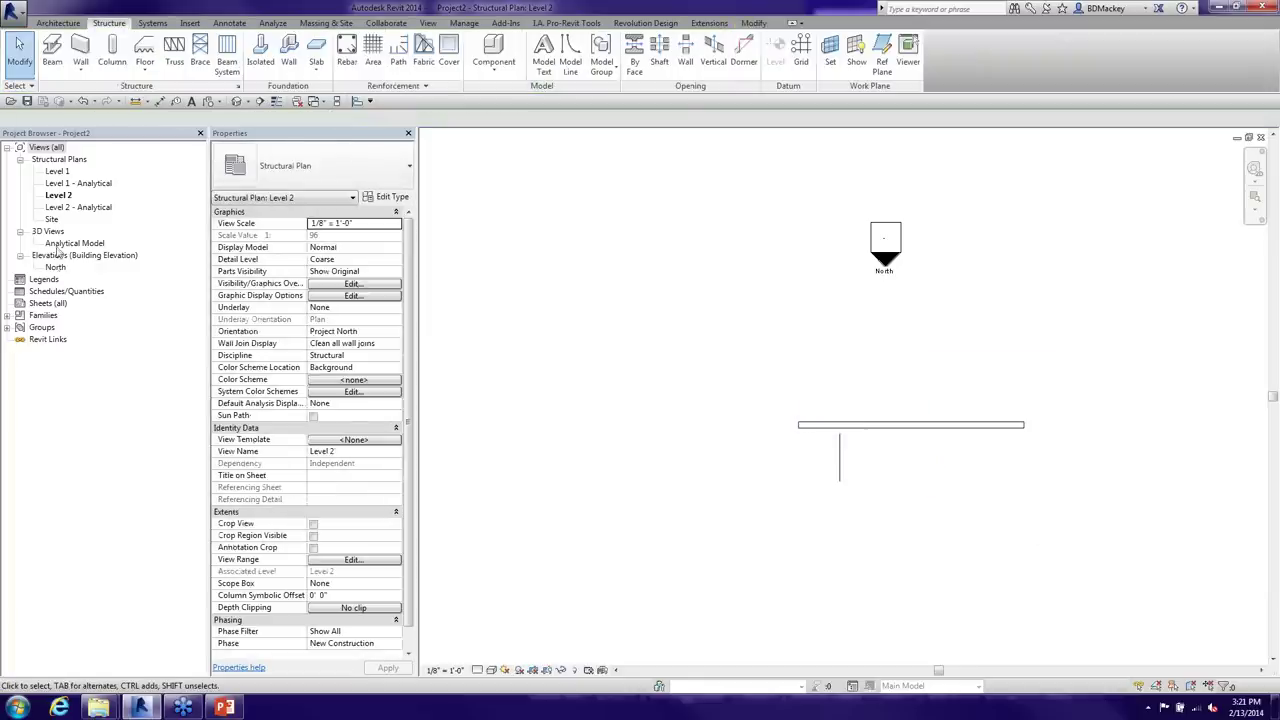
# Show the default 3D view in Shaded style and orbit in to the beam end at the wall
pyautogui.click(232, 101)
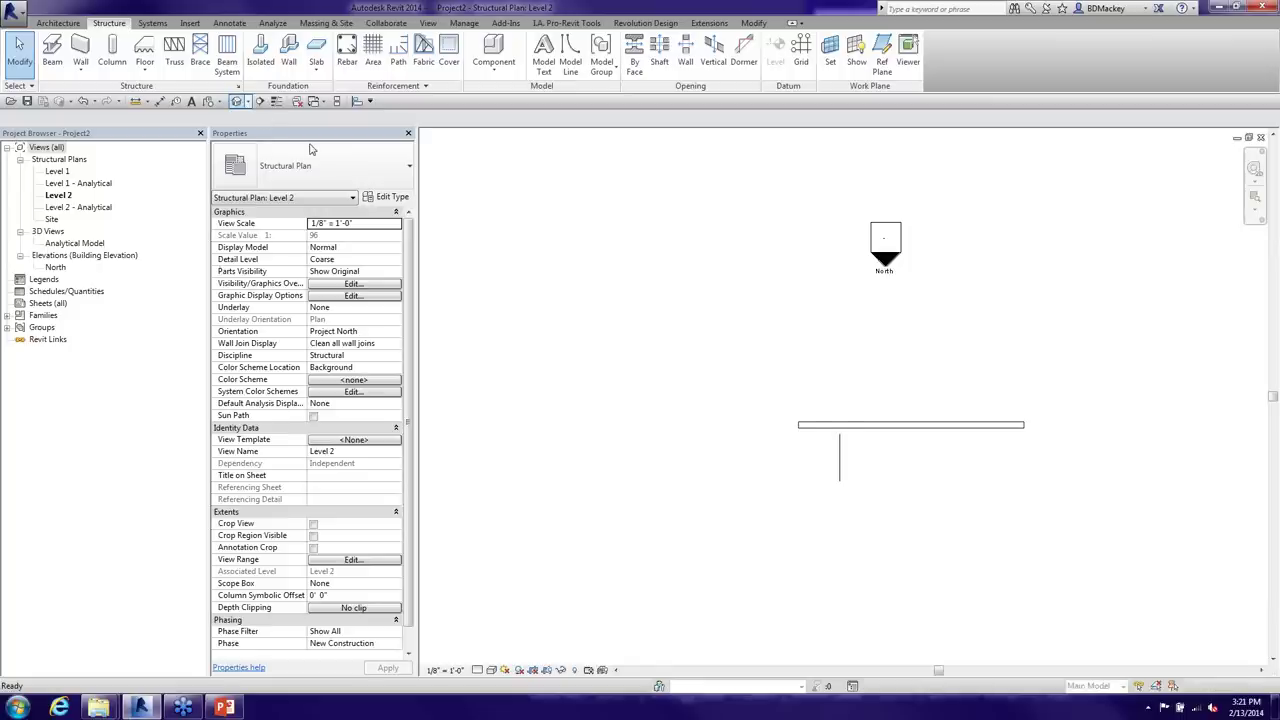
pyautogui.click(491, 669)
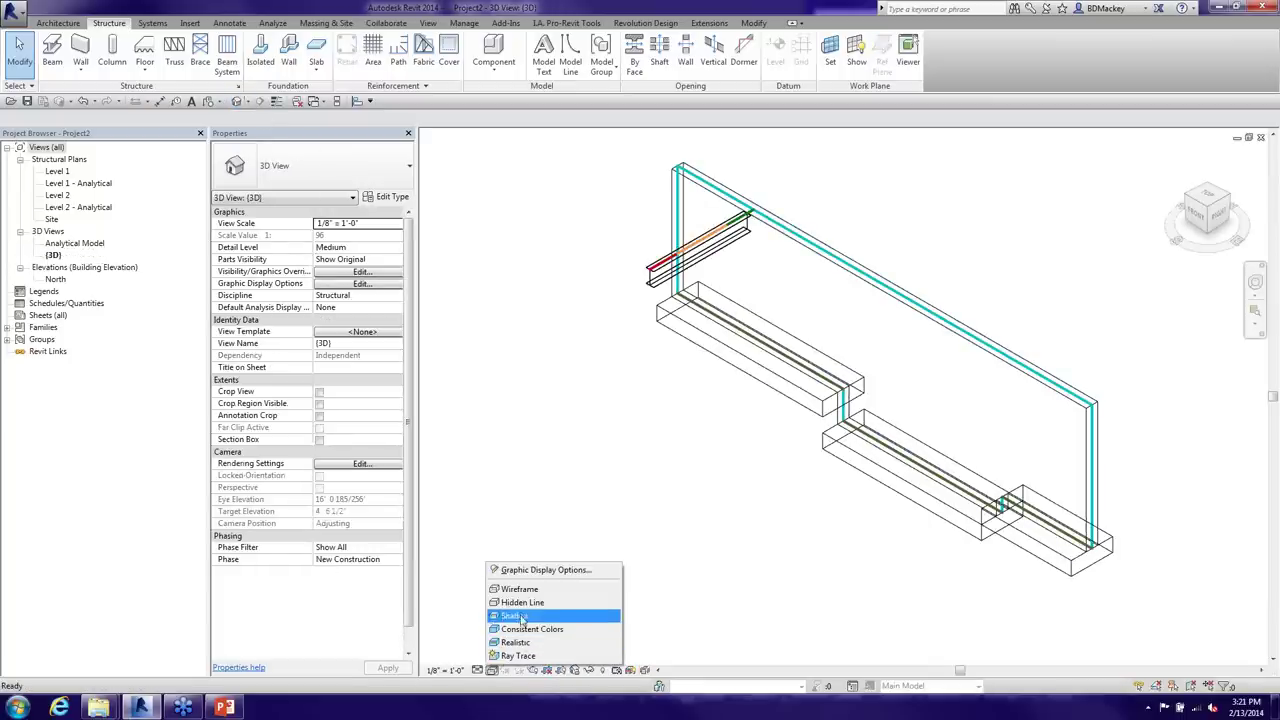
pyautogui.click(514, 615)
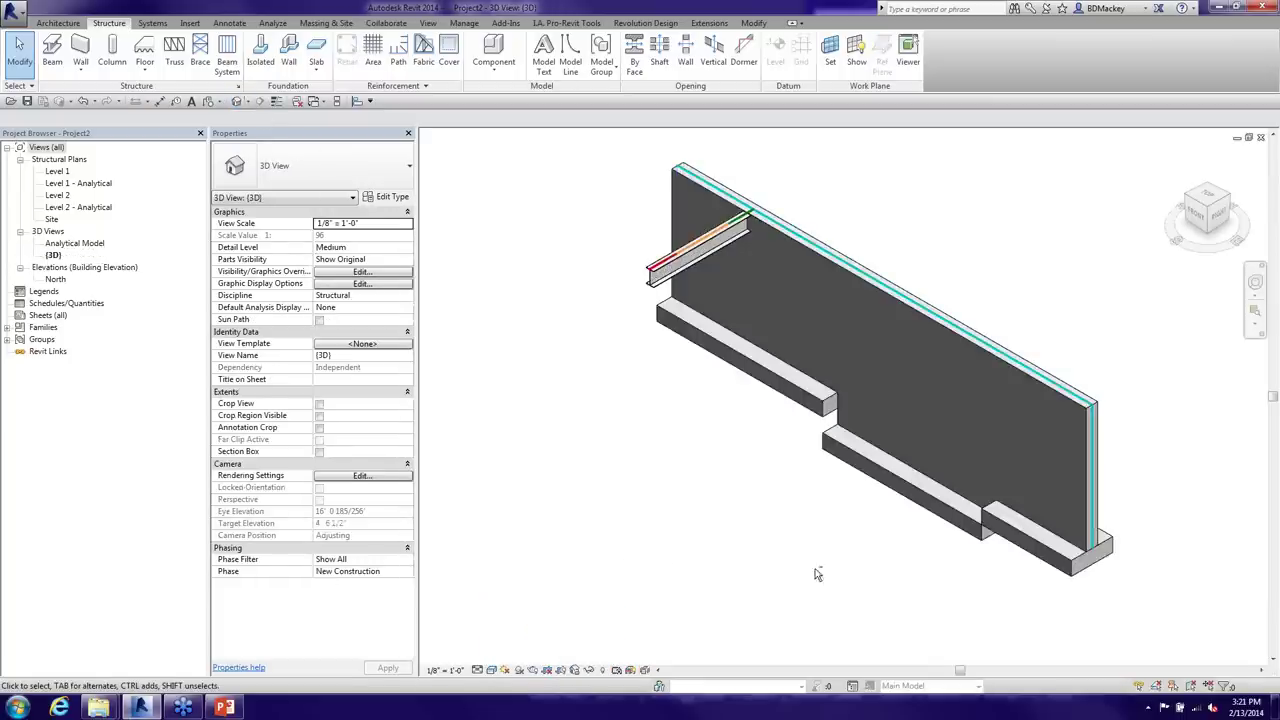
pyautogui.keyDown('shift'); pyautogui.moveTo(640, 570); pyautogui.dragTo(745, 572, button='middle'); pyautogui.keyUp('shift')
pyautogui.scroll(5, 833, 371)
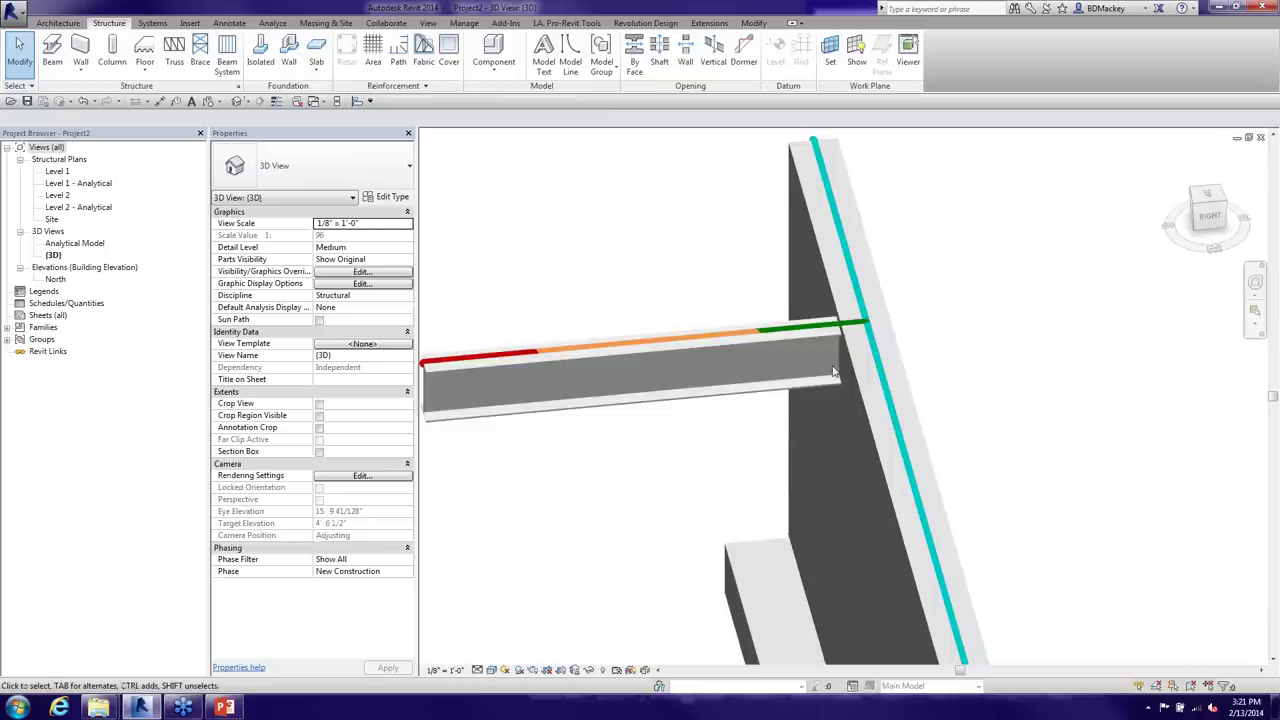
pyautogui.click(830, 389)
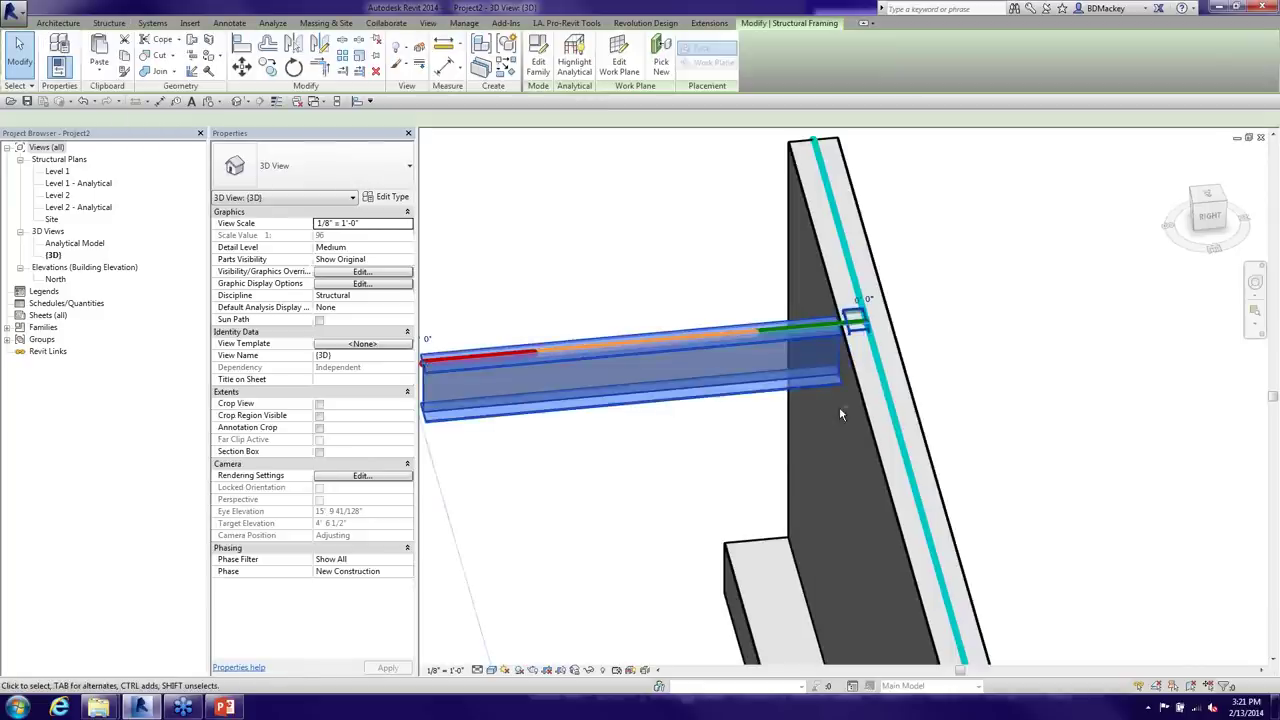
pyautogui.keyDown('shift'); pyautogui.moveTo(839, 406); pyautogui.dragTo(586, 343, button='middle'); pyautogui.keyUp('shift')
pyautogui.scroll(2, 585, 342)
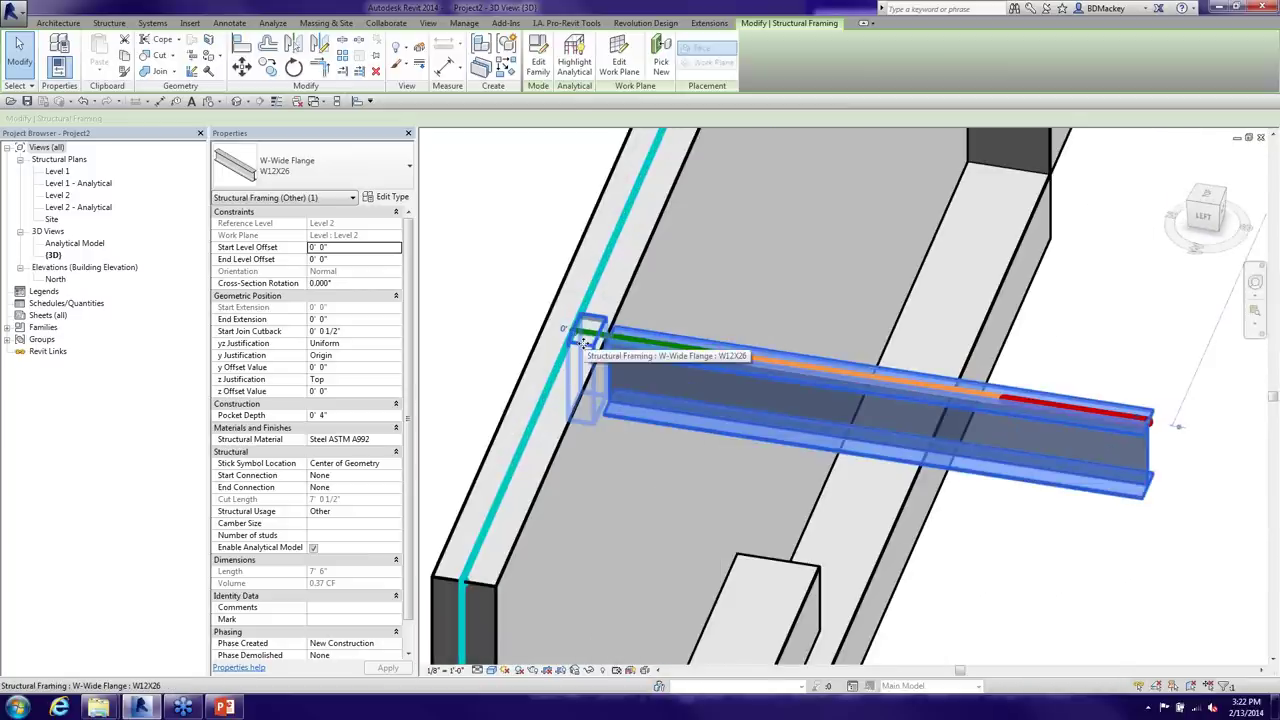
pyautogui.click(518, 268)
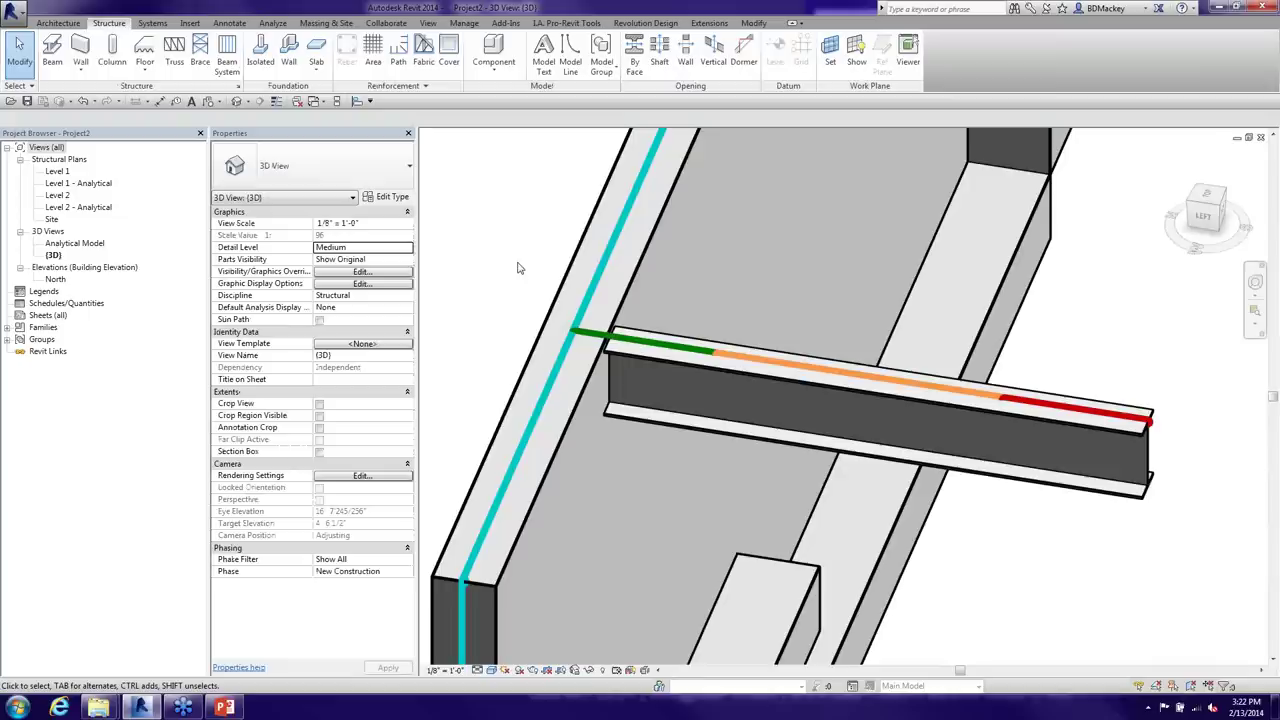
# Use Cut Geometry so the beam cuts the wall, then open the W12X26 beam's Type Properties
pyautogui.click(754, 22)
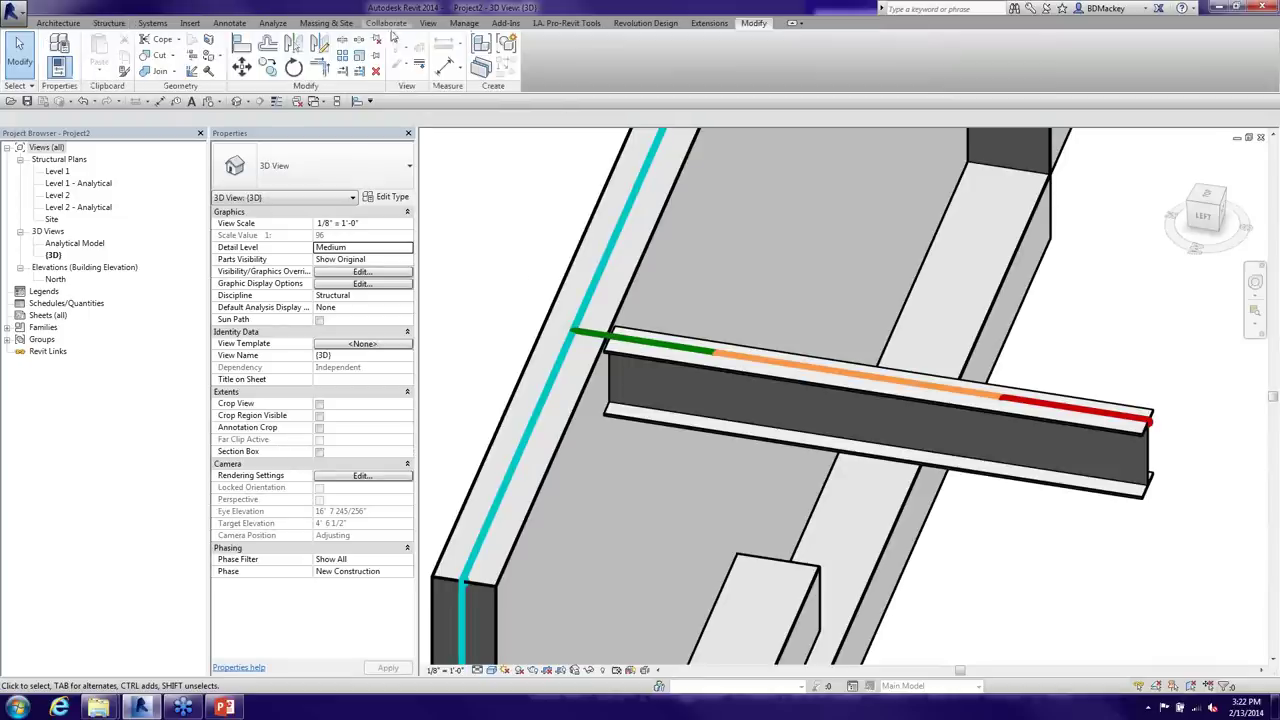
pyautogui.click(153, 55)
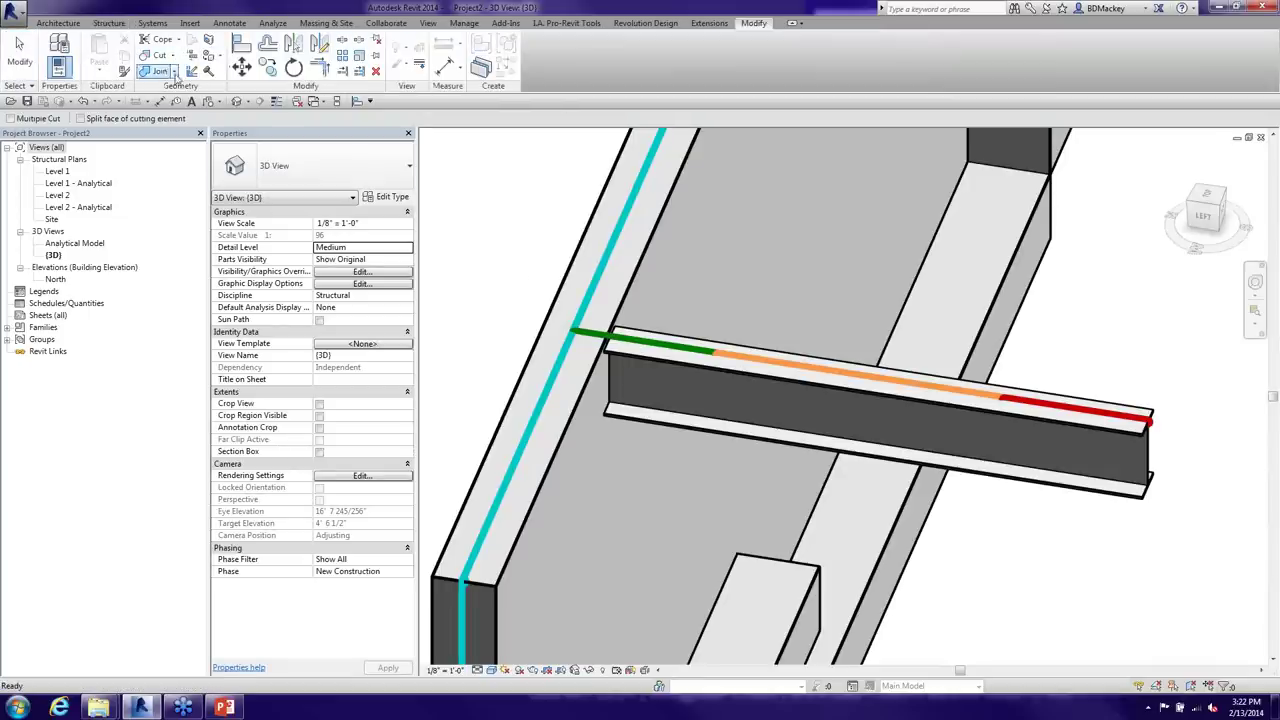
pyautogui.click(562, 292)
pyautogui.click(686, 378)
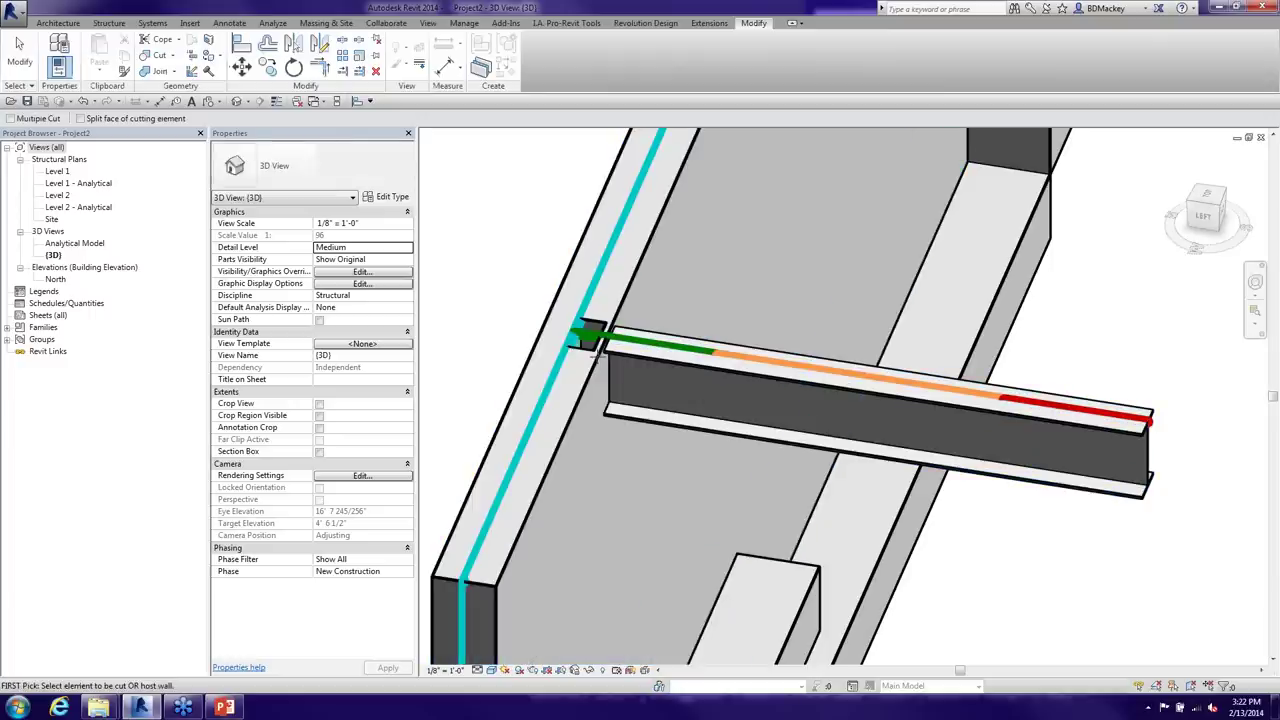
pyautogui.scroll(5, 590, 358)
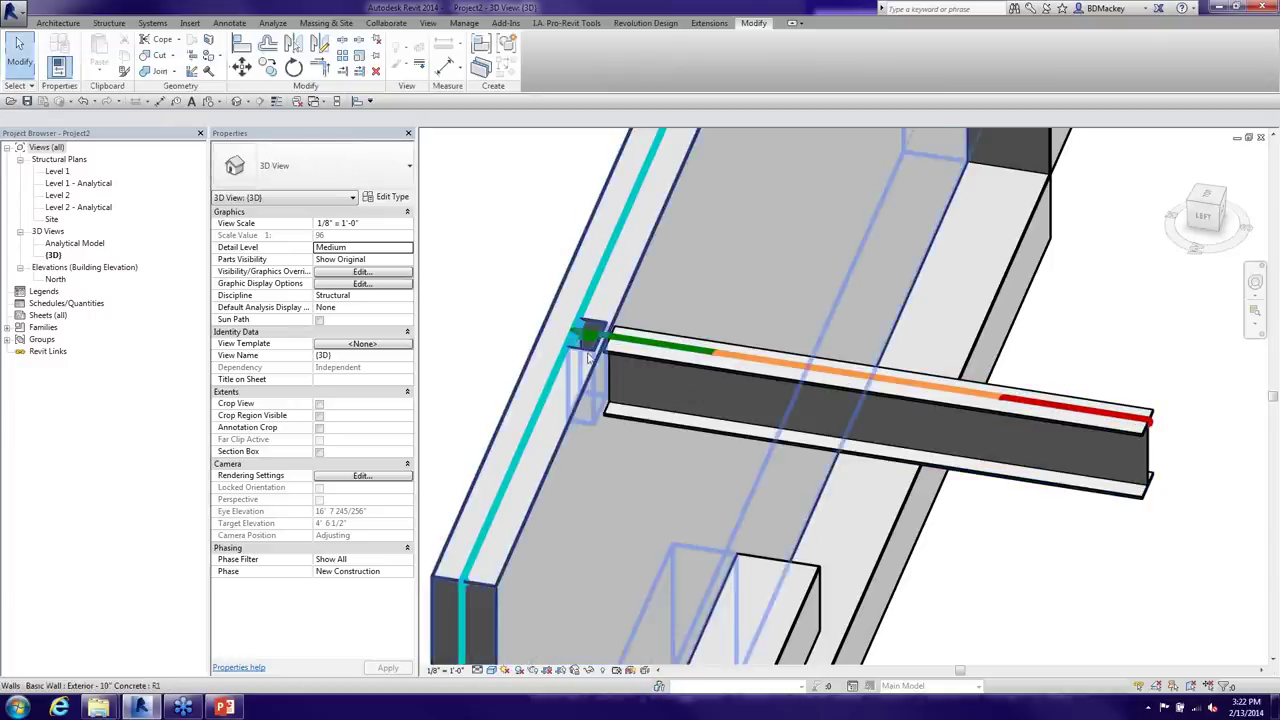
pyautogui.press('Escape')
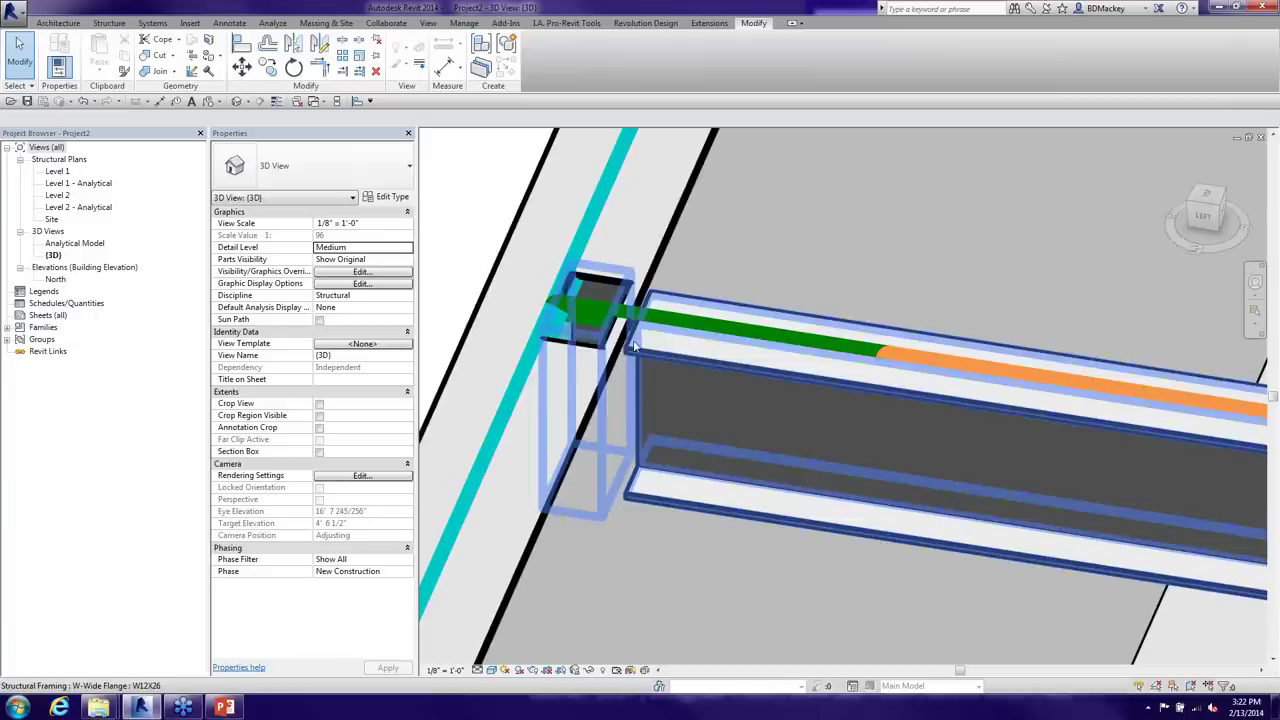
pyautogui.click(662, 290)
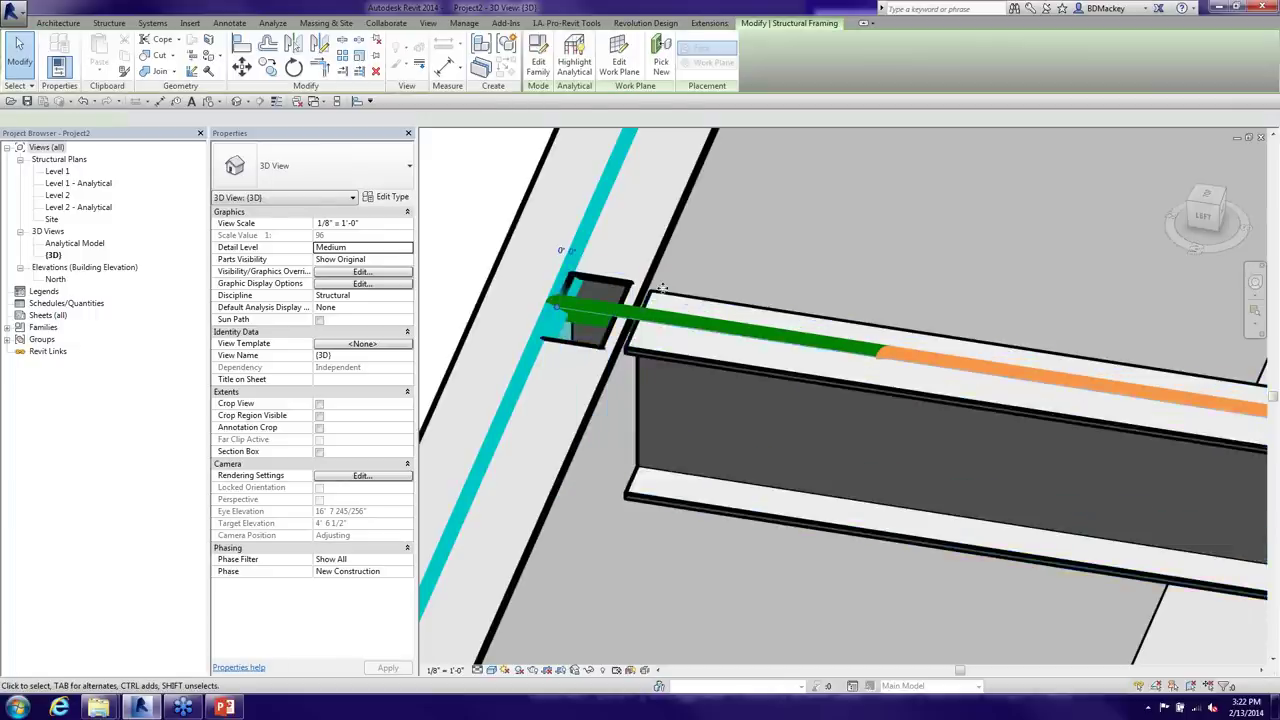
pyautogui.click(390, 197)
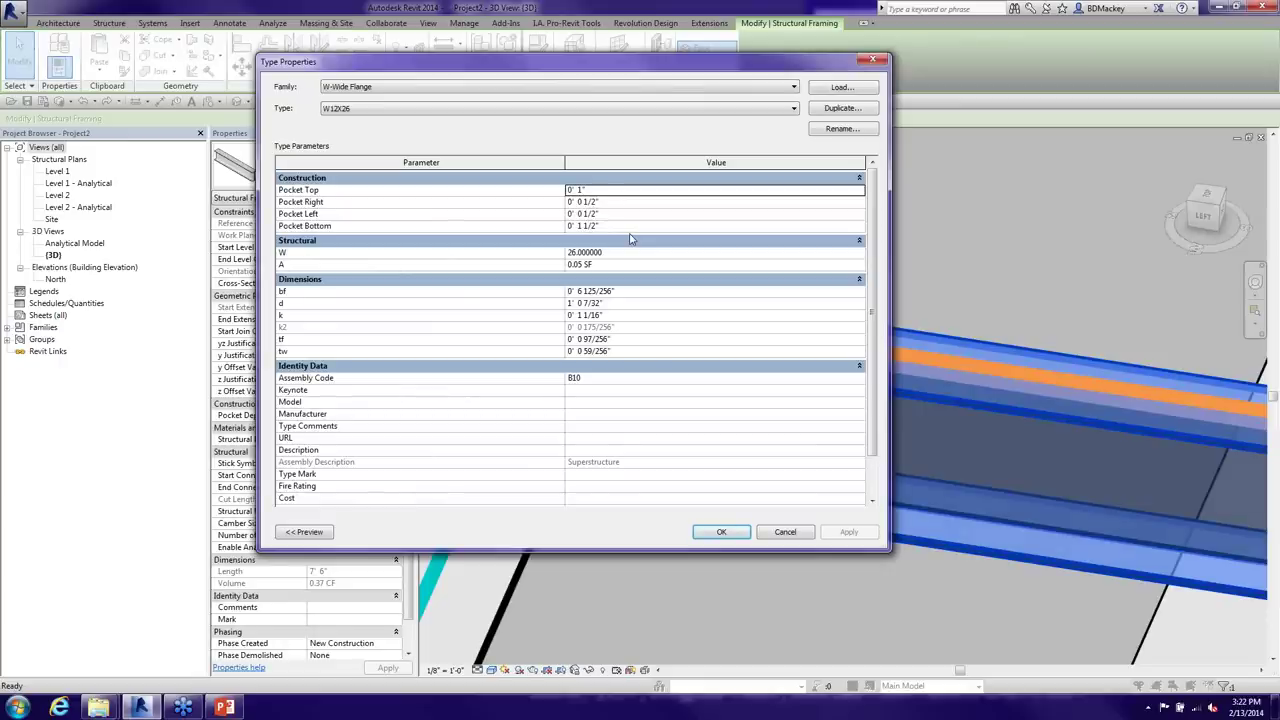
# Set the beam's Pocket Depth to 1' 0" and inspect the deeper pocket at the wall
pyautogui.click(798, 534)
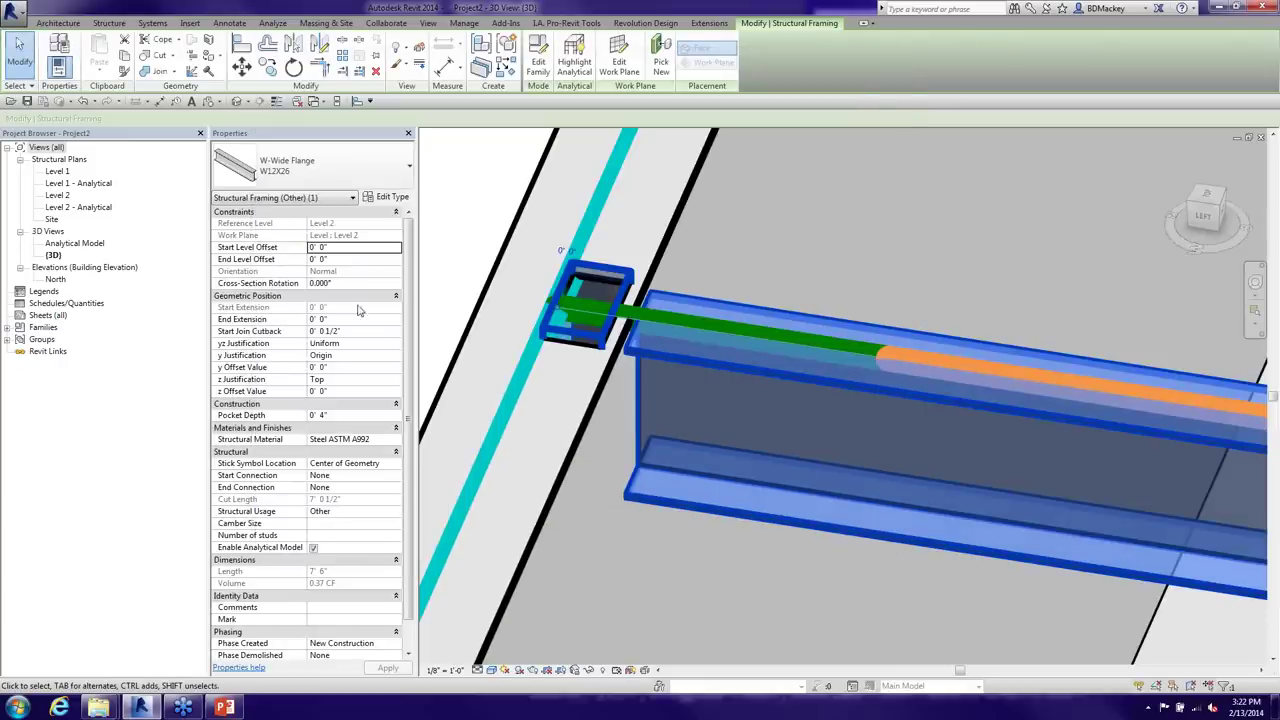
pyautogui.click(358, 414)
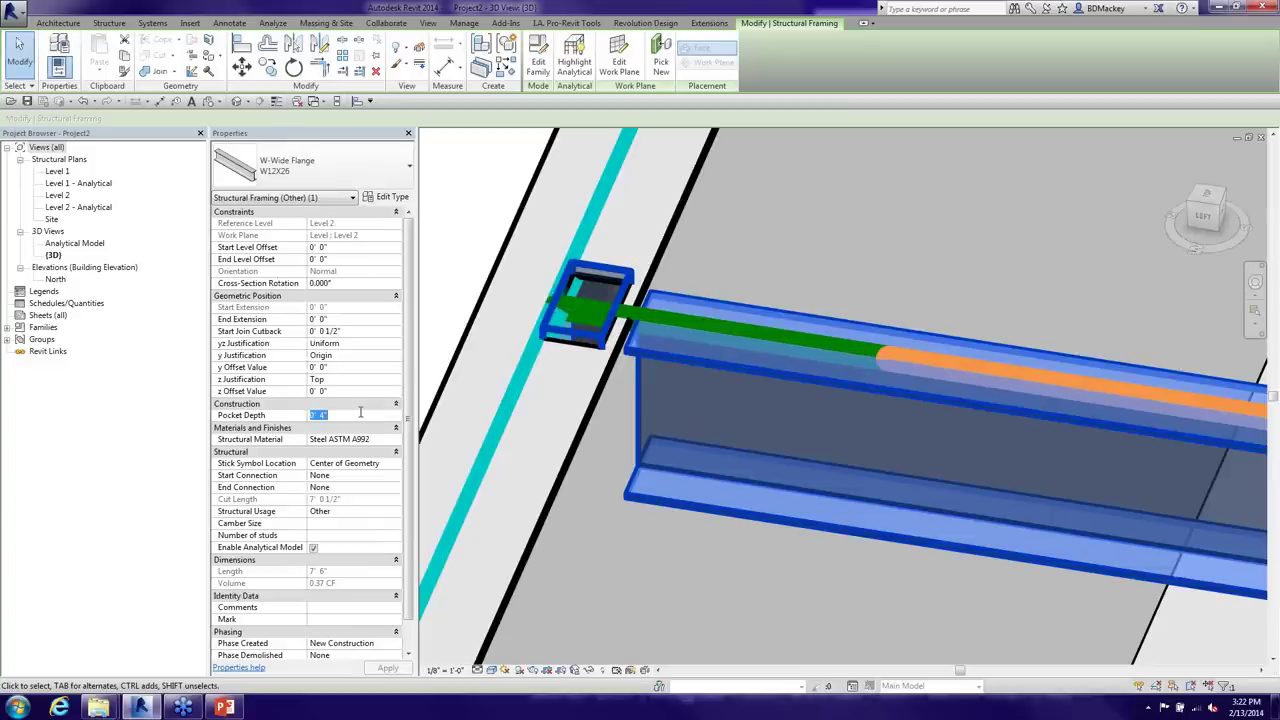
pyautogui.write('1\' 0"')
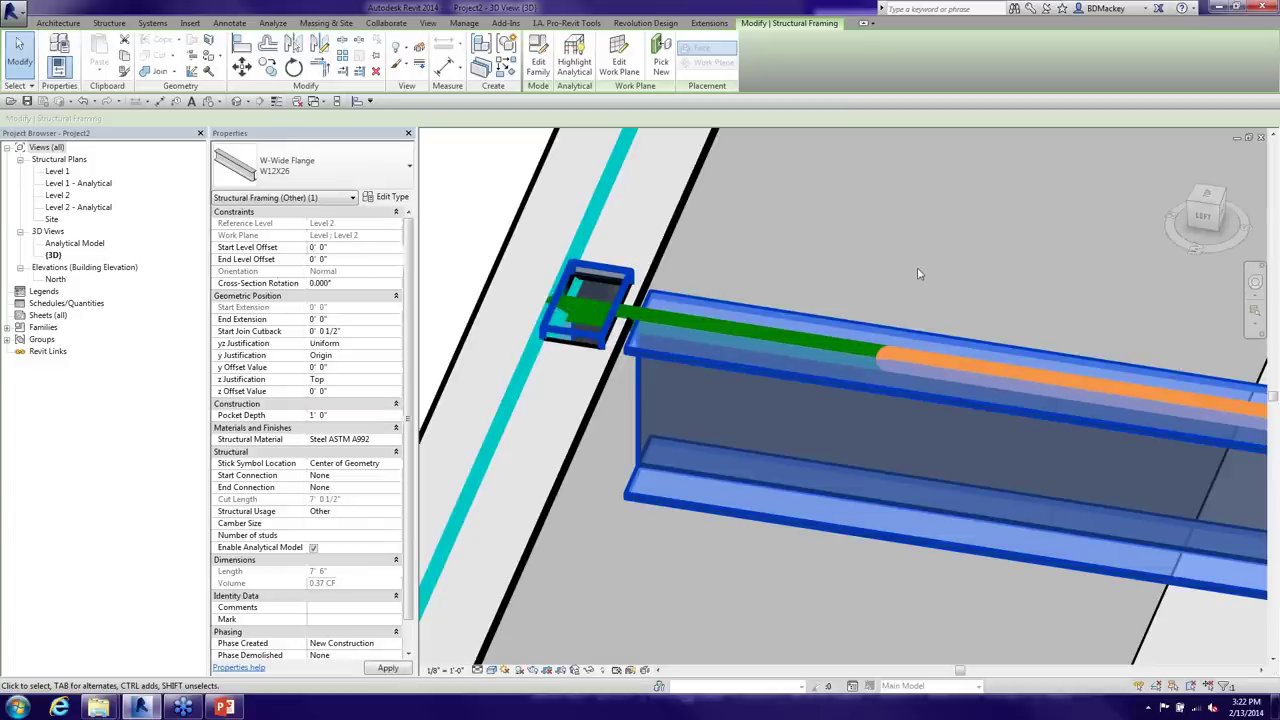
pyautogui.press('Escape')
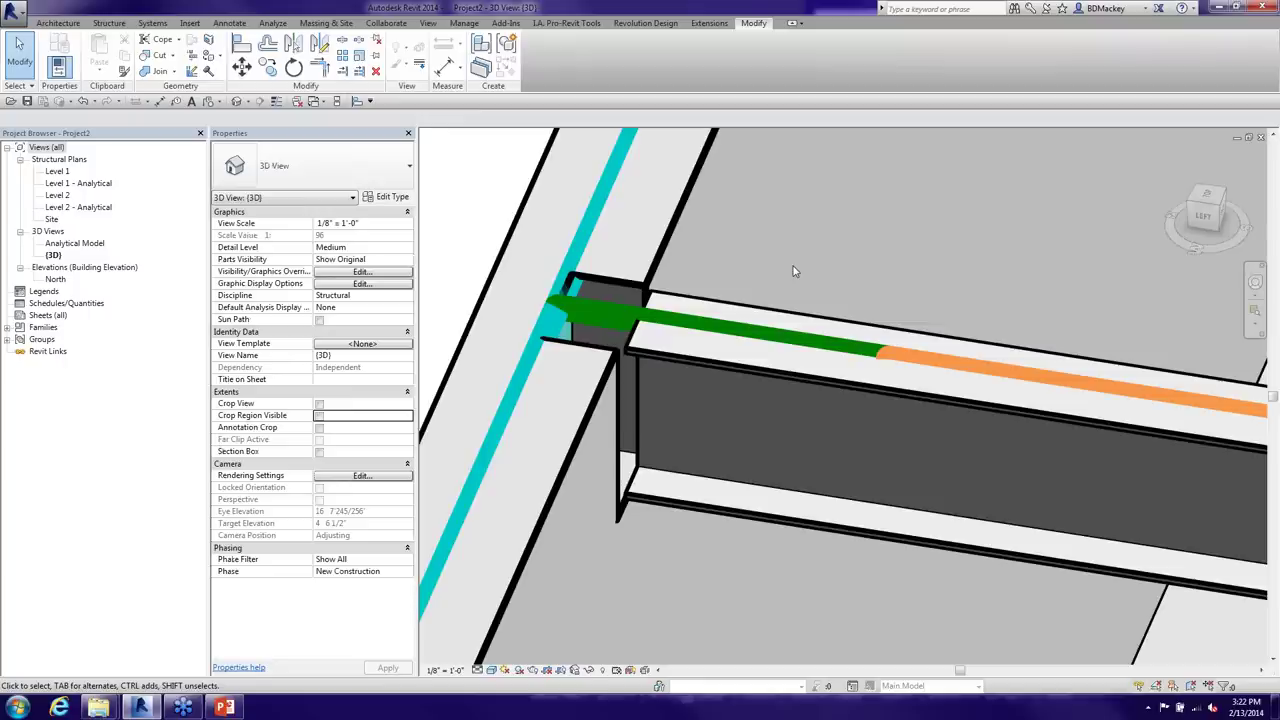
pyautogui.click(674, 362)
pyautogui.scroll(-3, 675, 366)
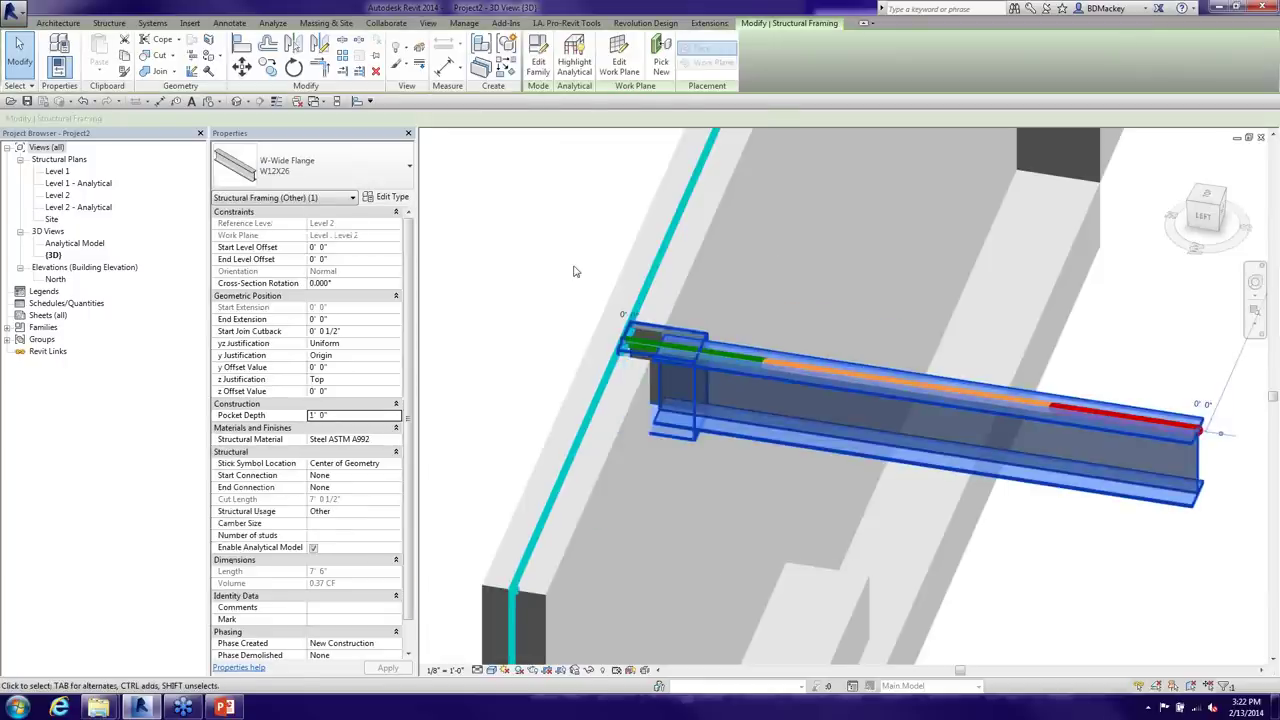
pyautogui.press('Escape')
pyautogui.keyDown('shift'); pyautogui.moveTo(675, 366); pyautogui.dragTo(745, 368, button='middle'); pyautogui.keyUp('shift')
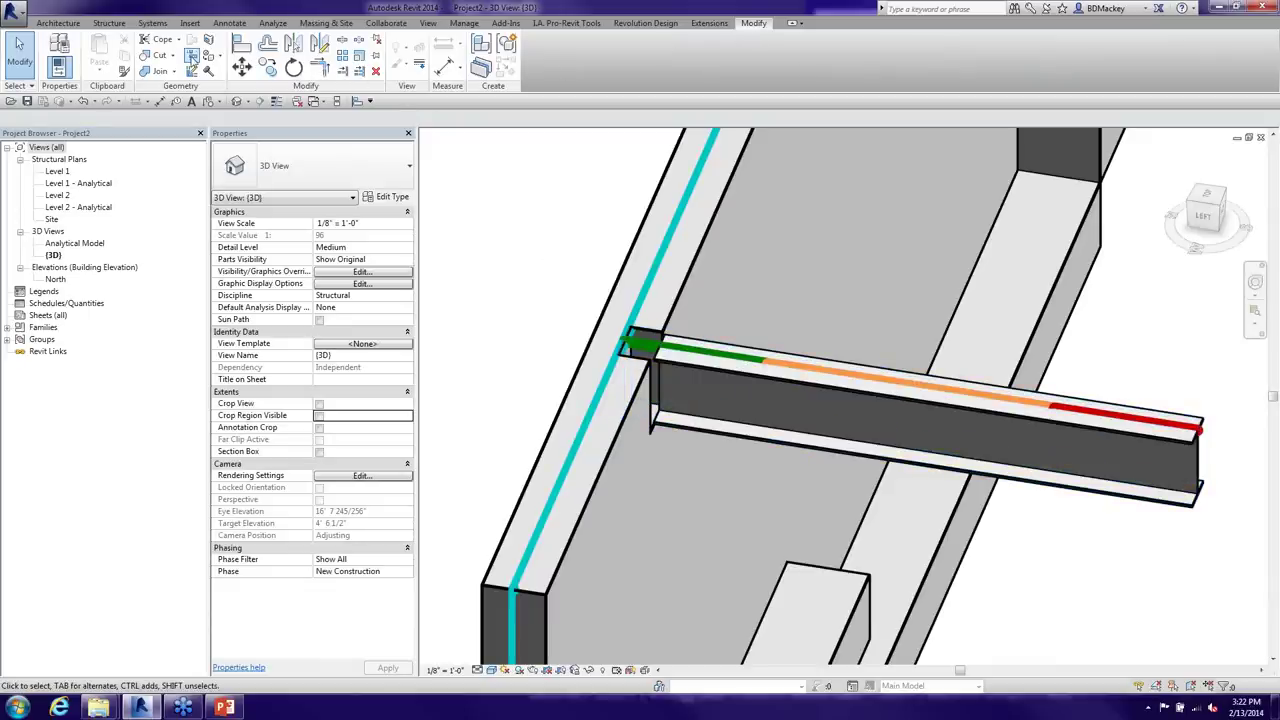
# Turn on Beam/Column Joins editing and display model edges as thin lines (TL)
pyautogui.click(192, 57)
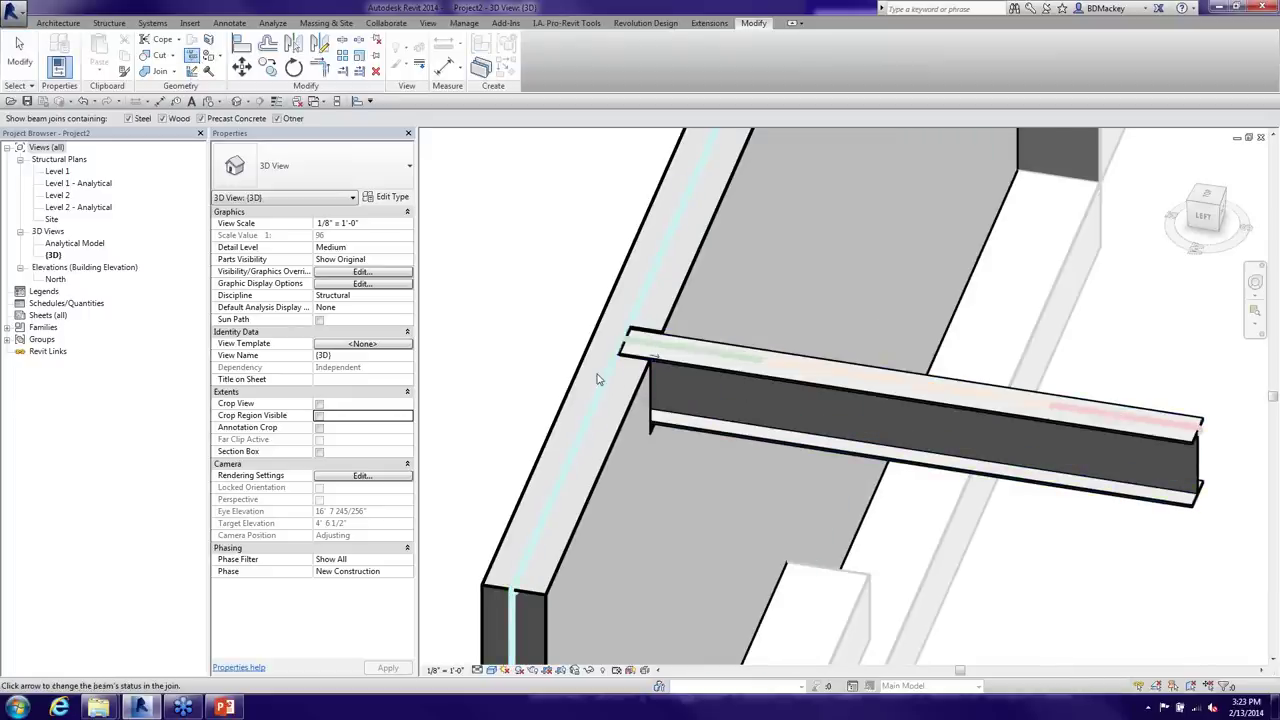
pyautogui.scroll(3, 596, 379)
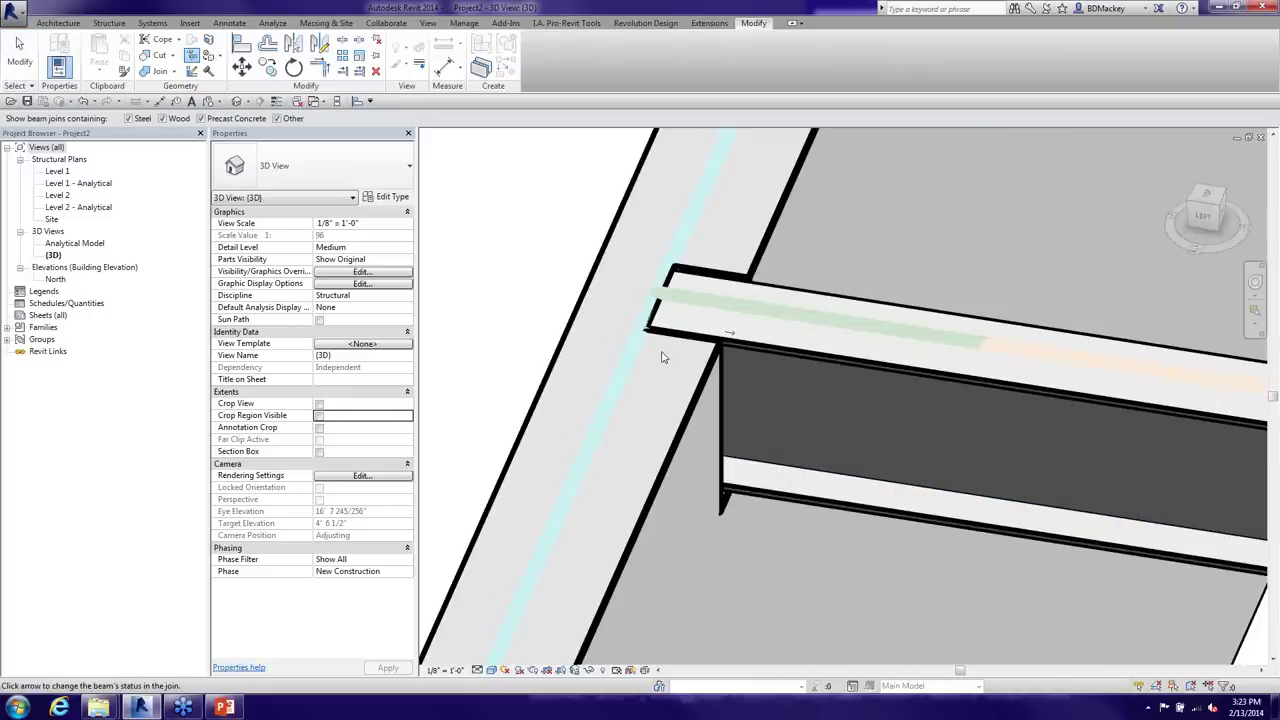
pyautogui.press('t')
pyautogui.press('l')
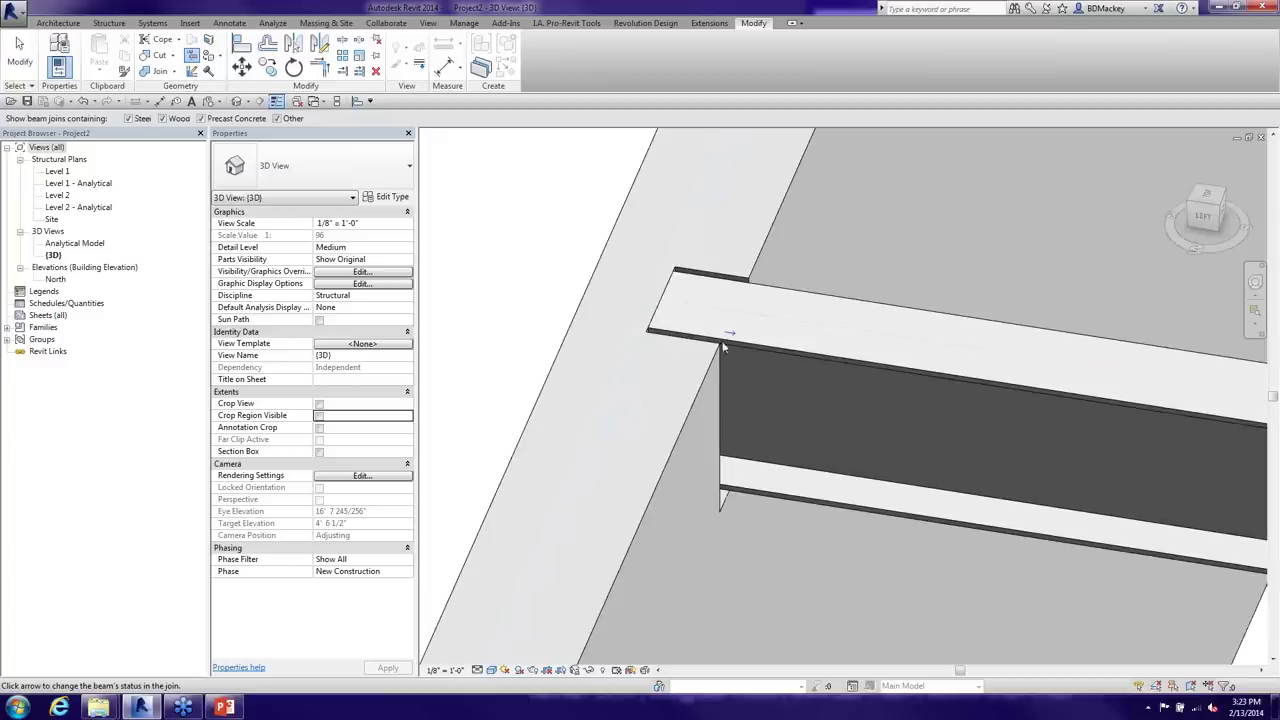
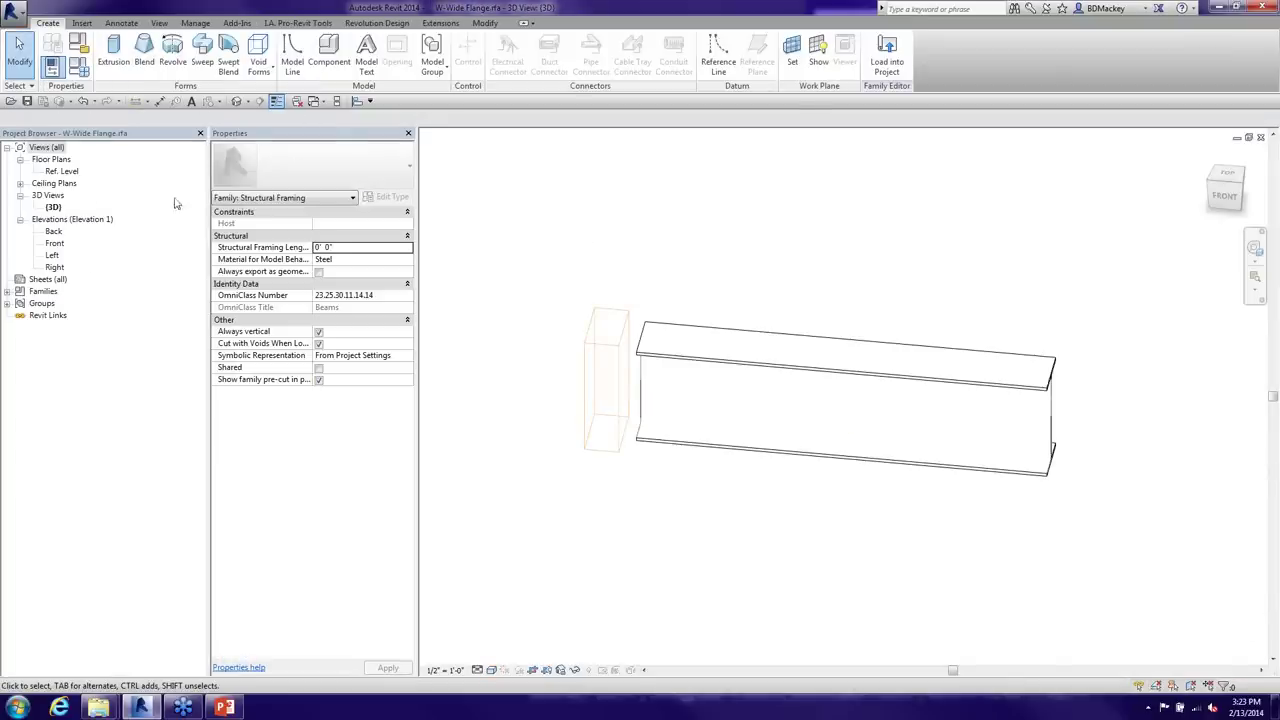
# Open the Ref. Level floor plan, starting and then cancelling a reference plane
pyautogui.doubleClick(68, 174)
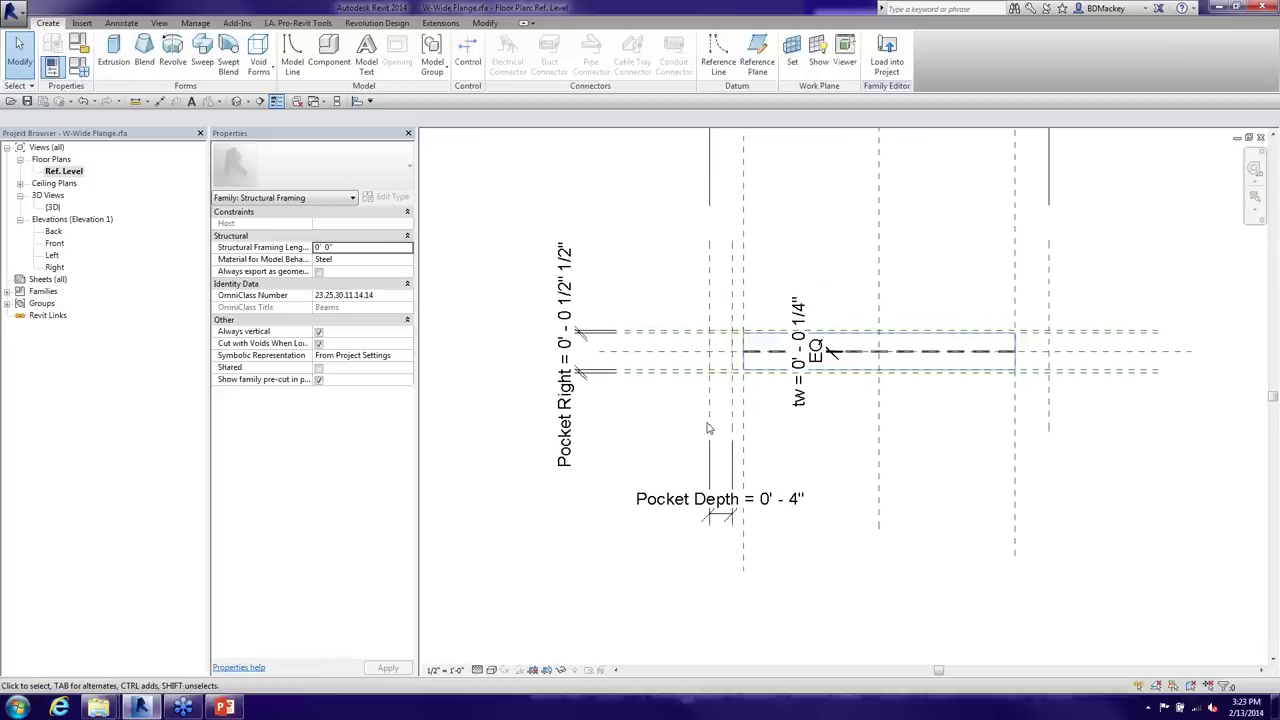
pyautogui.press('r')
pyautogui.press('p')
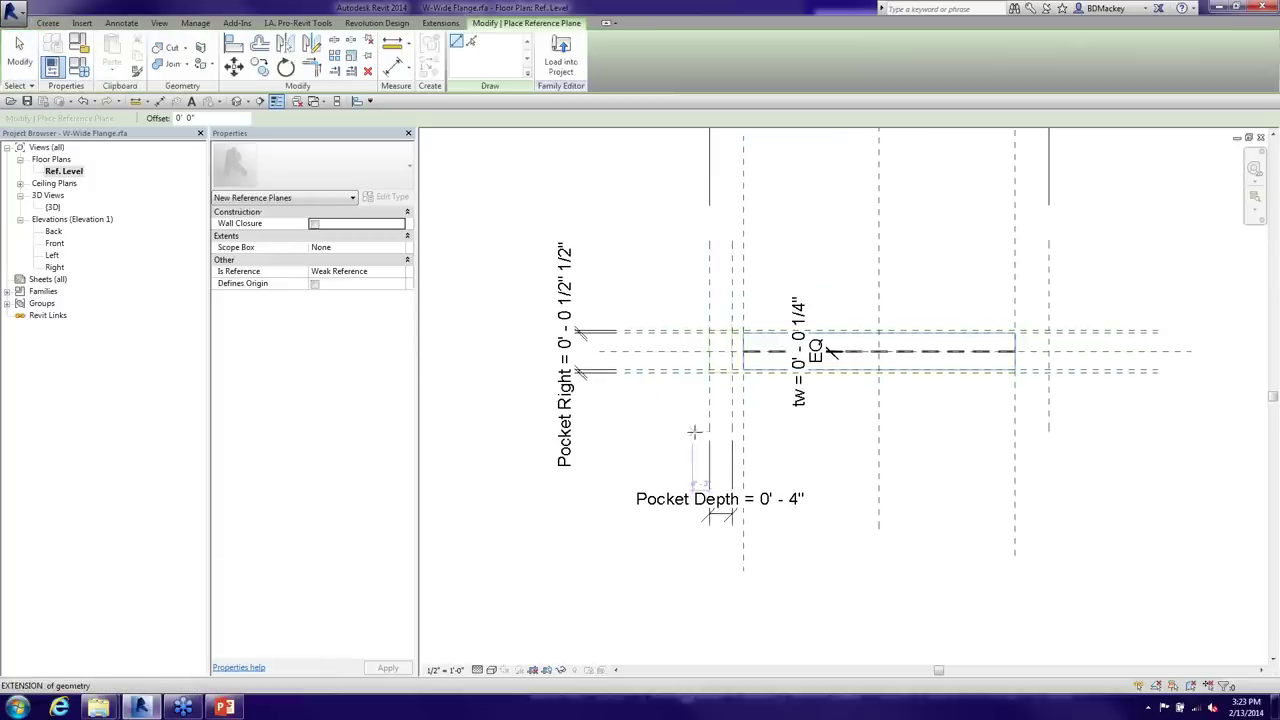
pyautogui.click(696, 432)
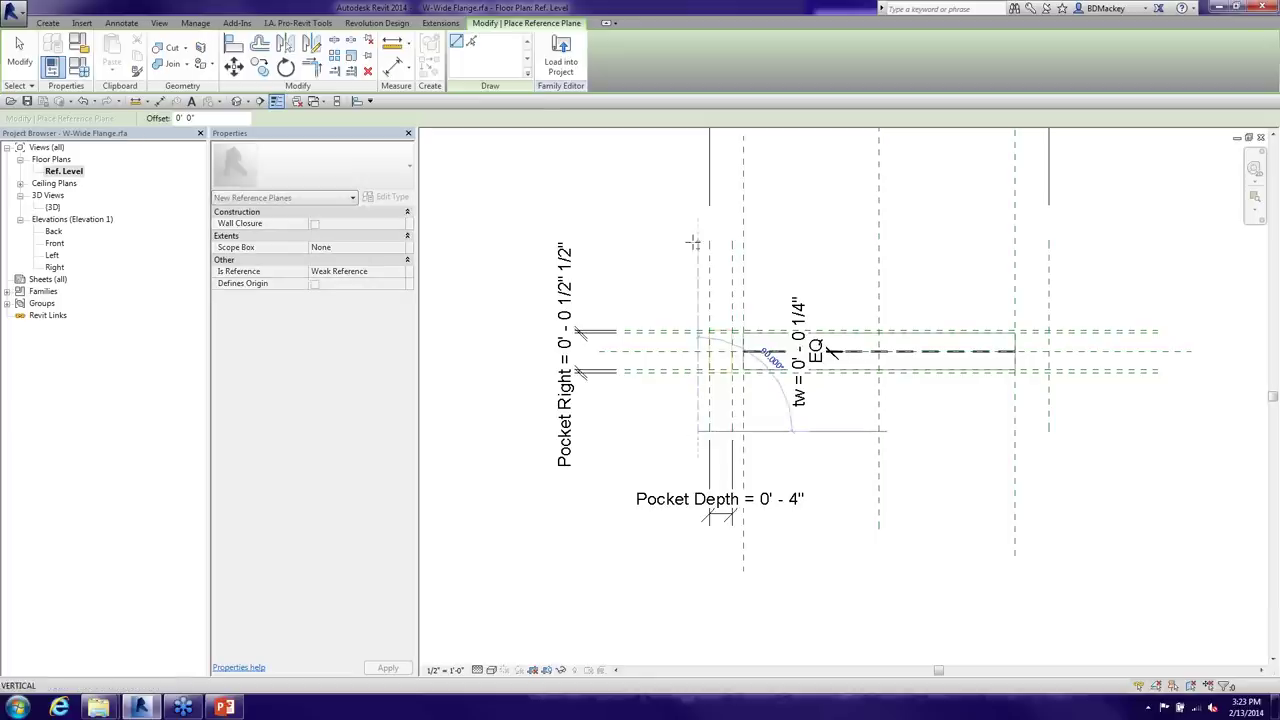
pyautogui.rightClick(640, 207)
pyautogui.click(663, 212)
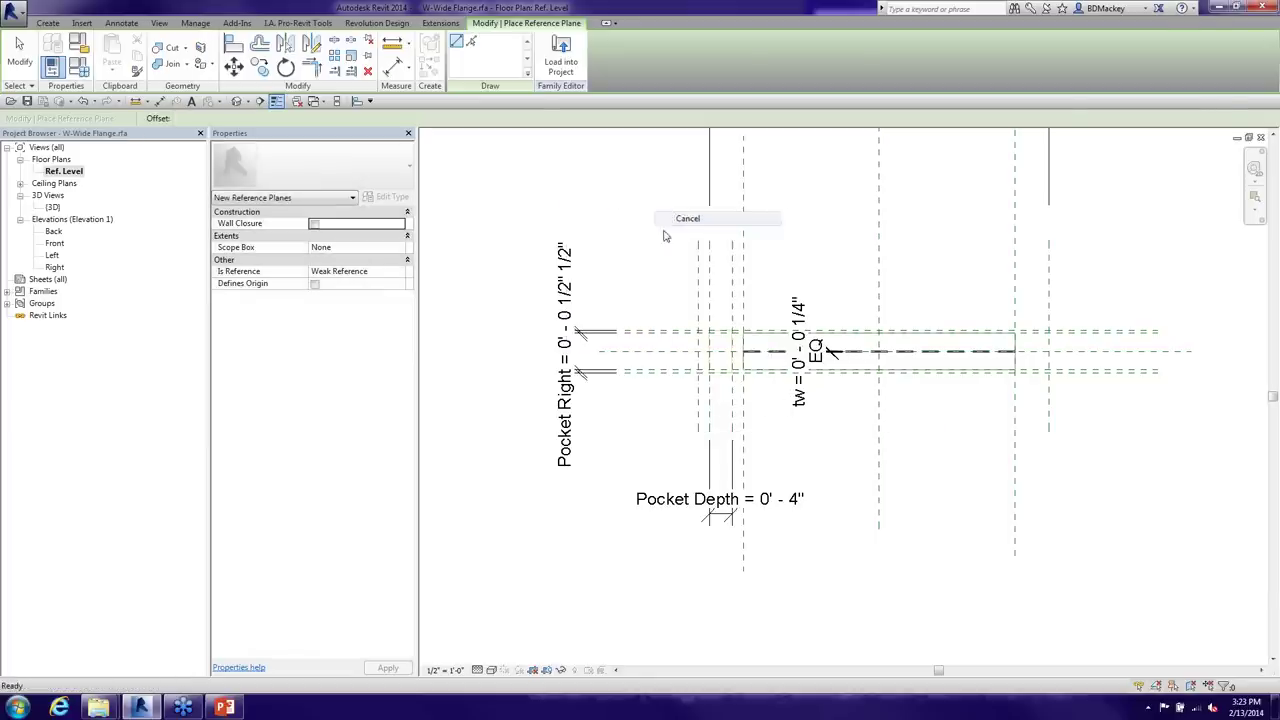
pyautogui.scroll(2, 700, 320)
# Add a 0' - 2" aligned dimension between the two reference planes above Pocket Depth
pyautogui.press('d')
pyautogui.press('i')
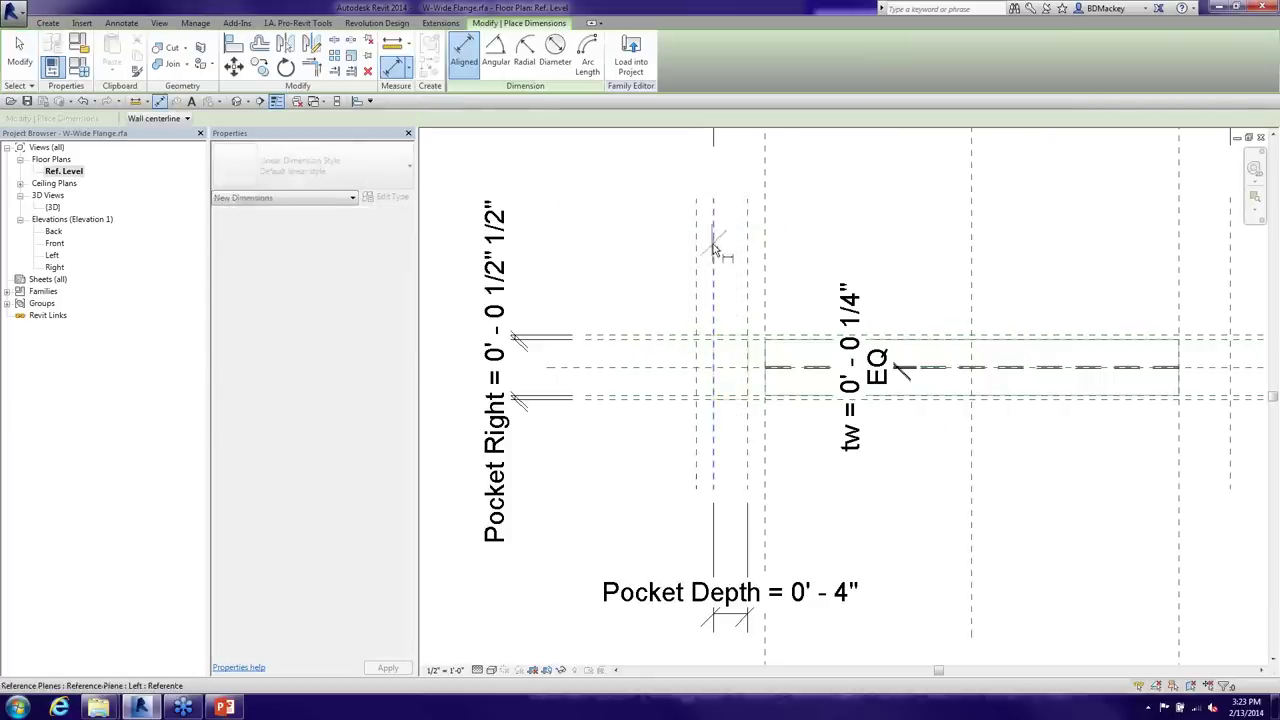
pyautogui.click(697, 245)
pyautogui.click(713, 245)
pyautogui.scroll(-2, 680, 400)
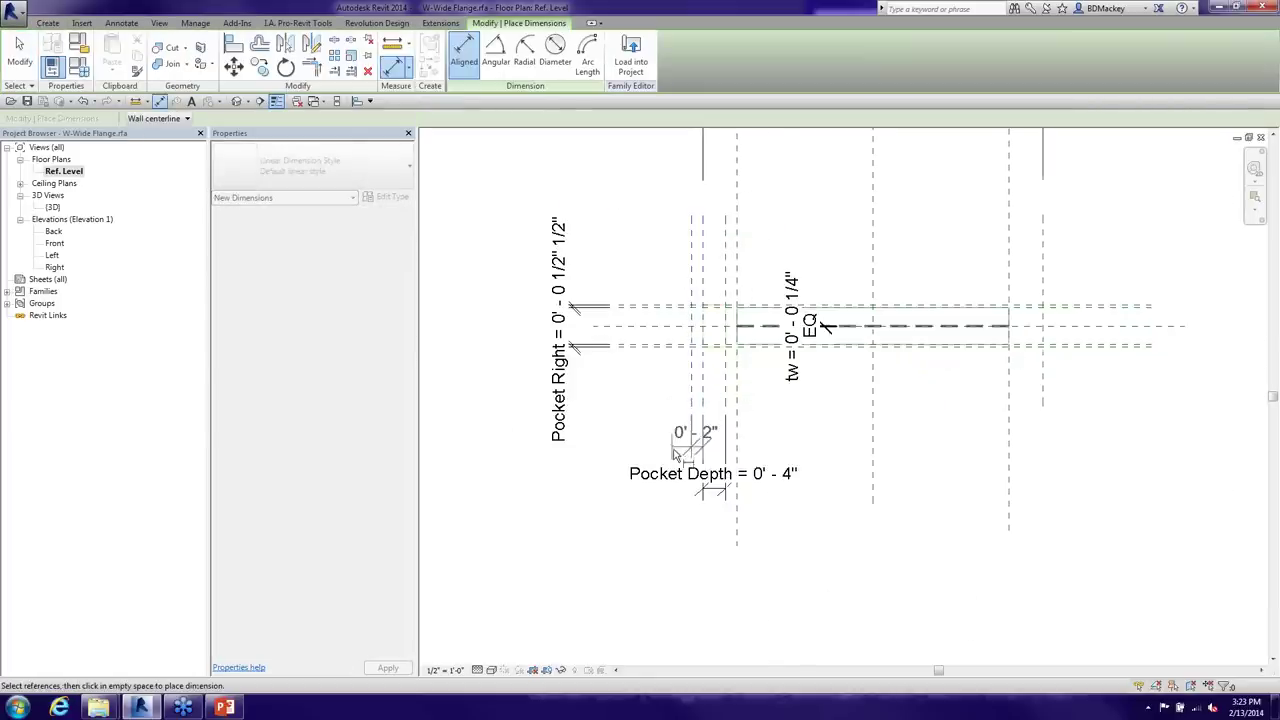
pyautogui.click(686, 442)
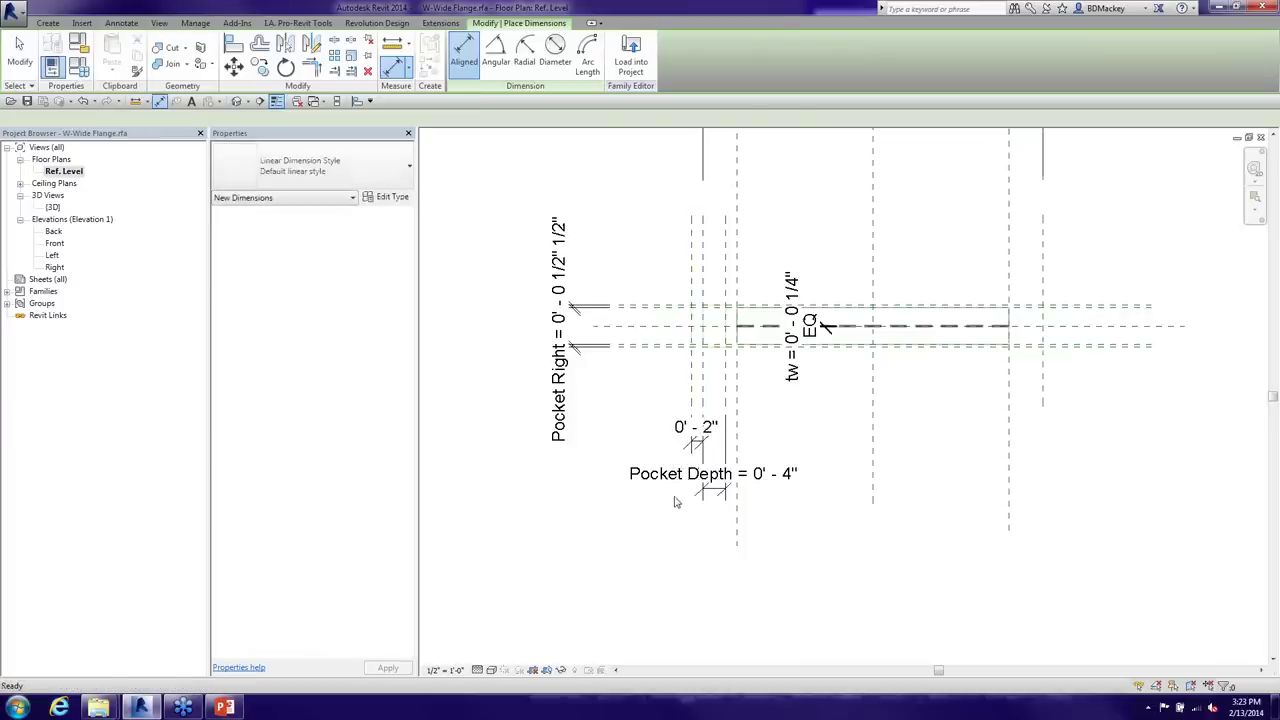
pyautogui.press('Escape')
pyautogui.press('Escape')
# Label the 0' - 2" dimension with a new parameter named 'Pocket Offset'
pyautogui.click(696, 428)
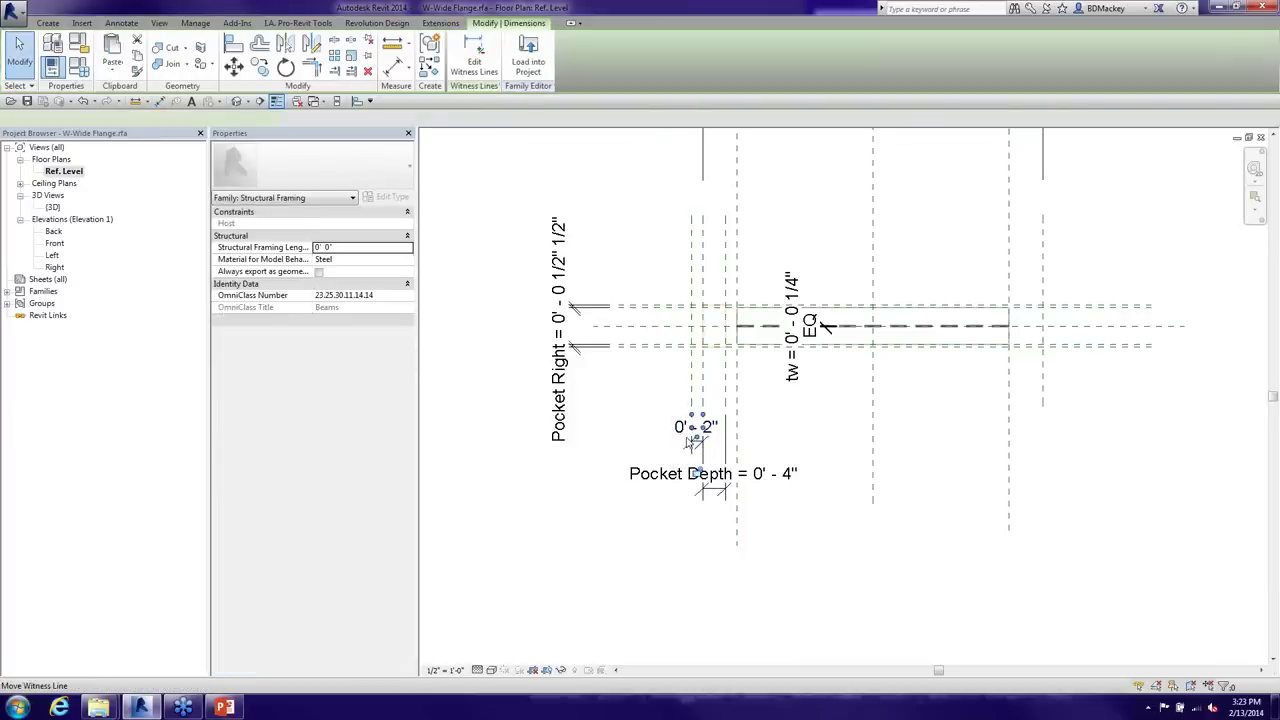
pyautogui.click(318, 118)
pyautogui.click(316, 143)
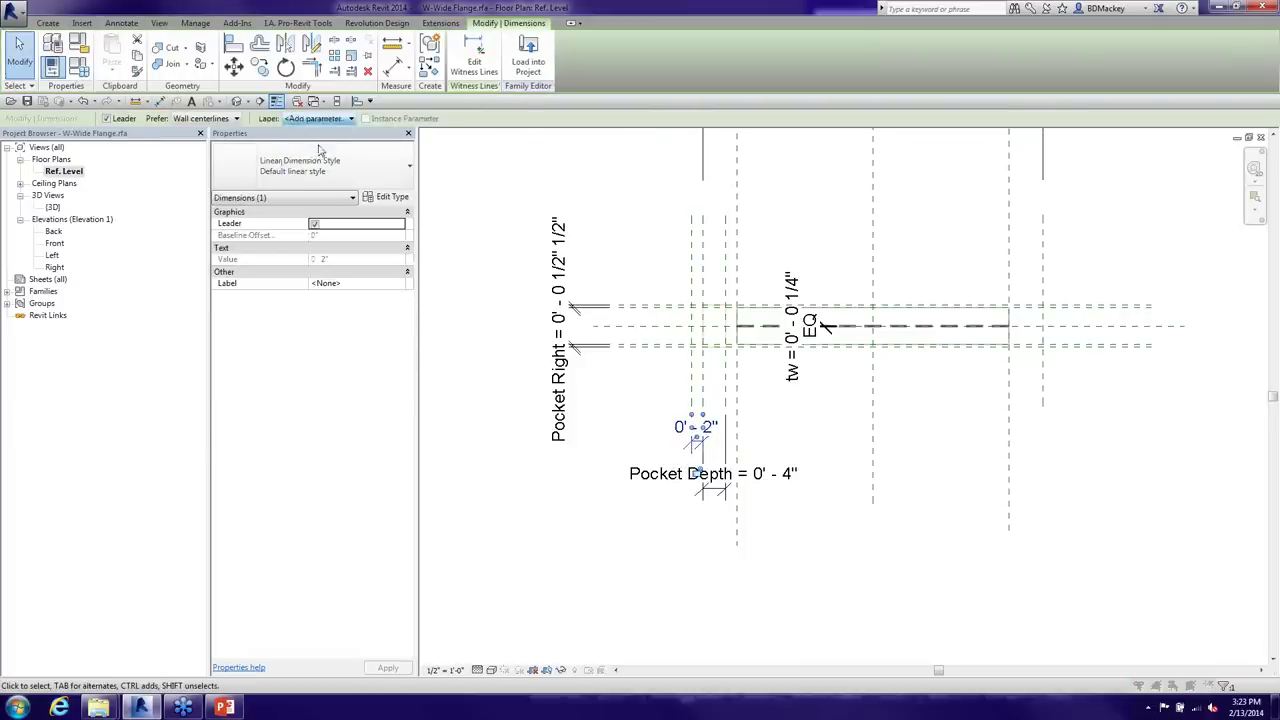
pyautogui.write('Pocket')
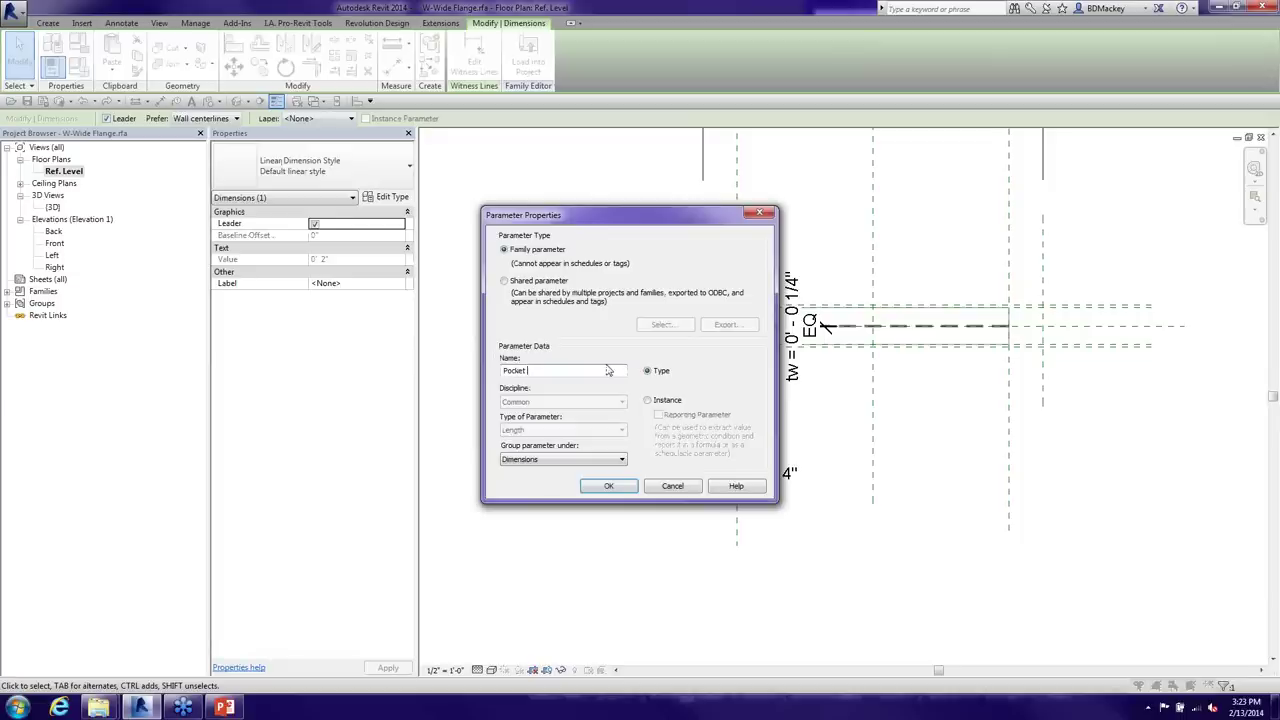
pyautogui.write(' Offset')
pyautogui.press('Return')
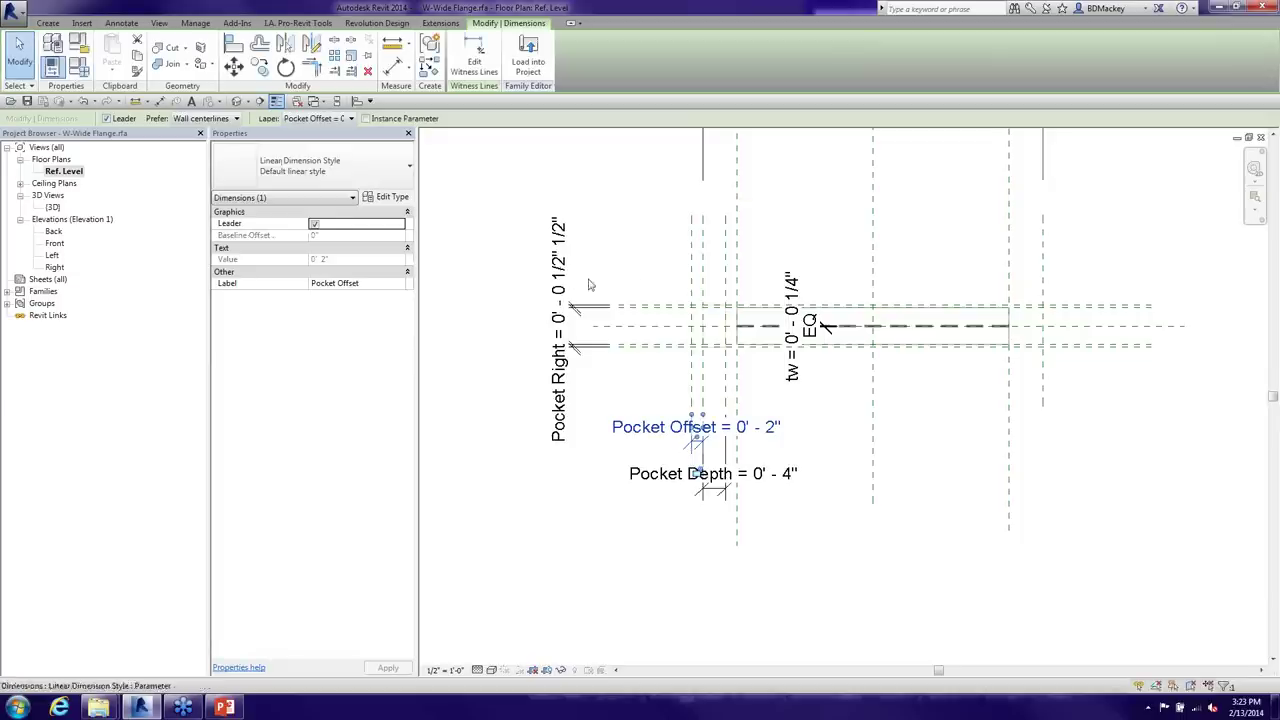
pyautogui.click(649, 245)
# Move Pocket Depth's witness line onto the offset plane and reapply the Pocket Depth label
pyautogui.scroll(3, 681, 323)
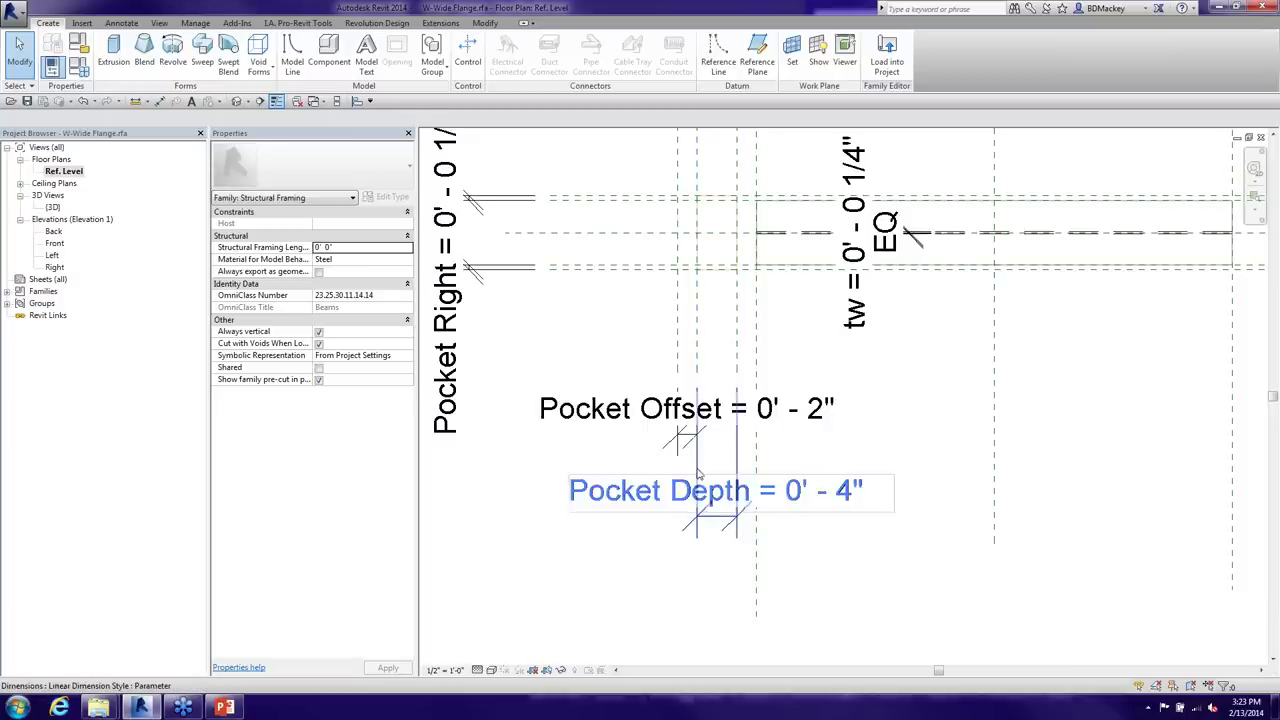
pyautogui.click(715, 517)
pyautogui.moveTo(697, 451); pyautogui.dragTo(677, 451)
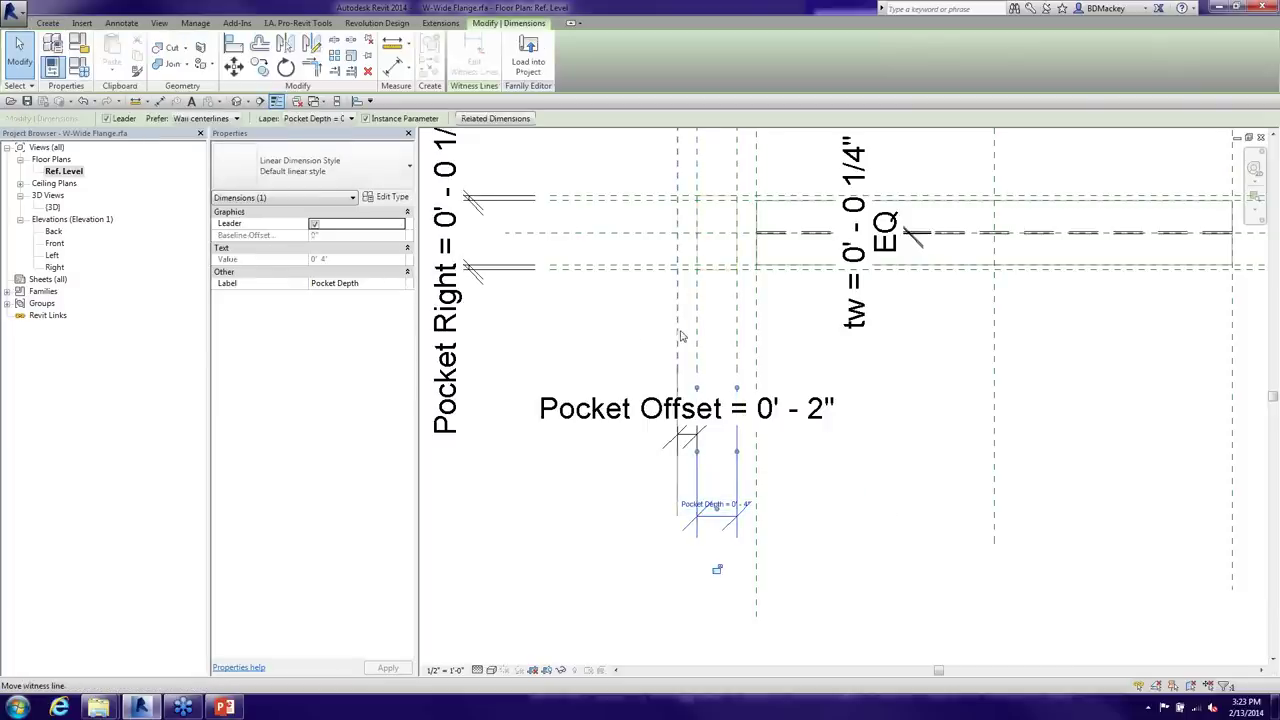
pyautogui.click(341, 118)
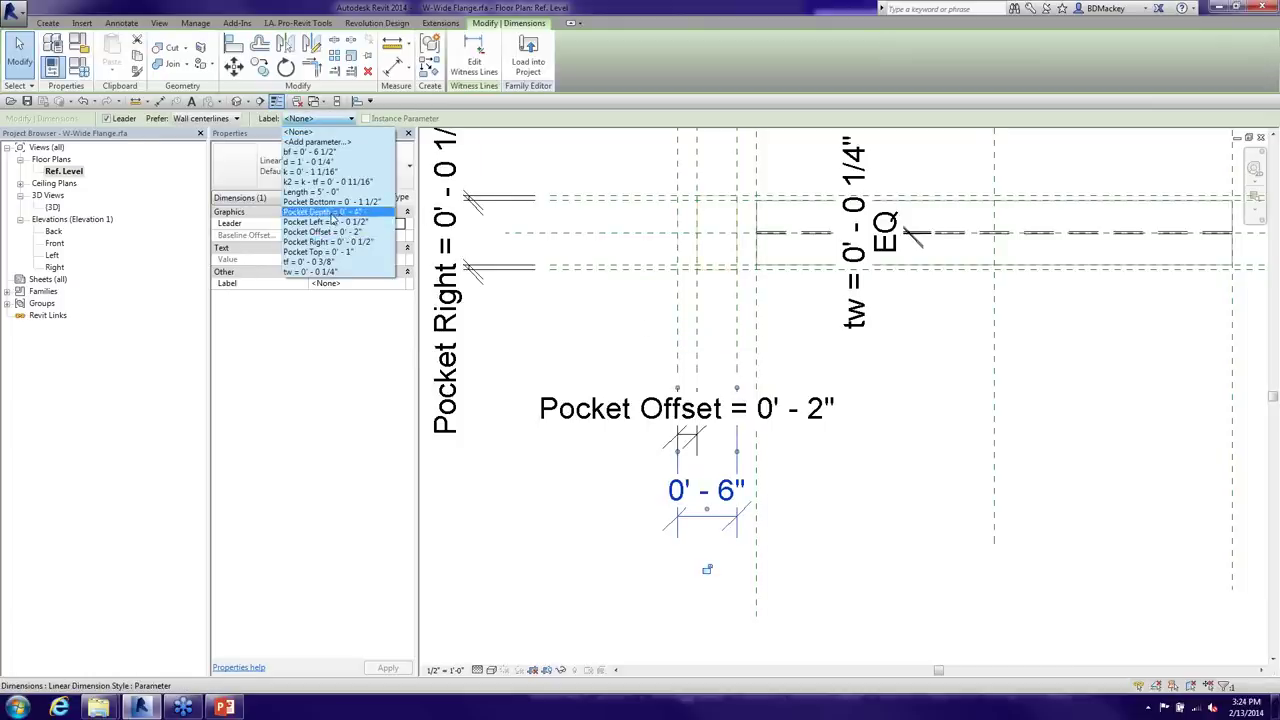
pyautogui.click(330, 212)
pyautogui.press('Escape')
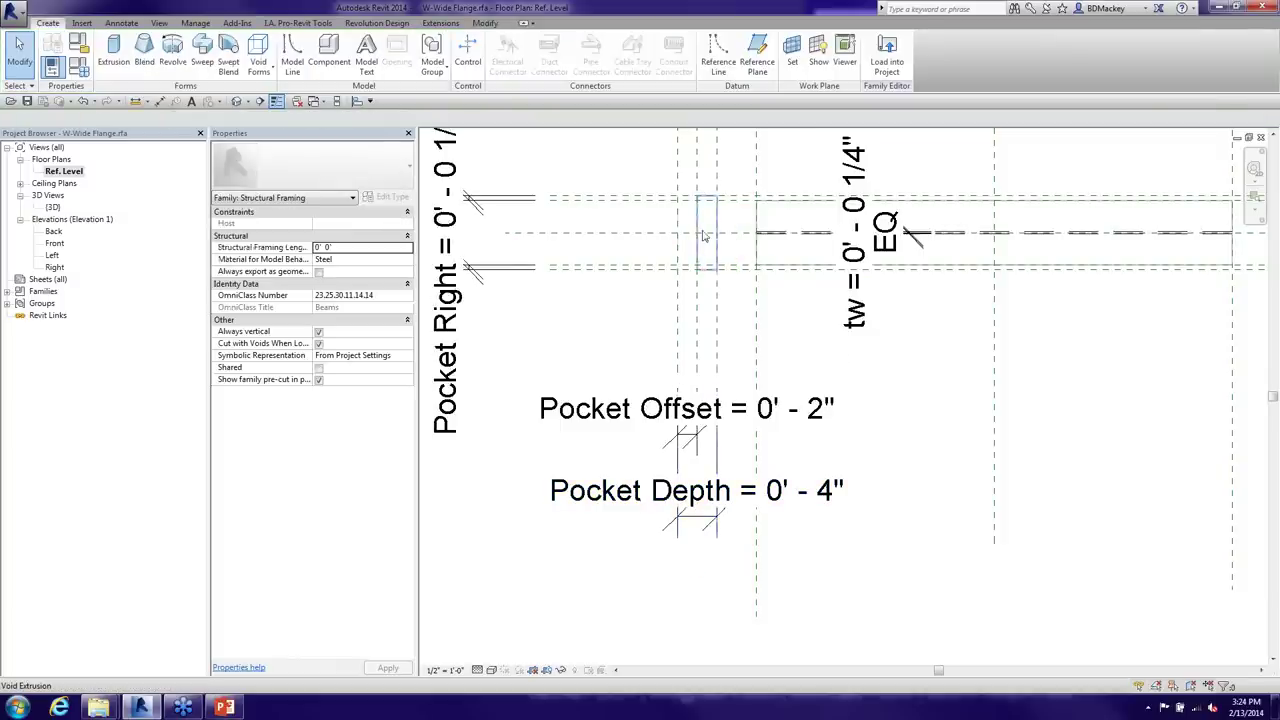
# Align the pocket void's left sketch edge to the offset reference plane and finish the sketch
pyautogui.click(720, 228)
pyautogui.click(470, 50)
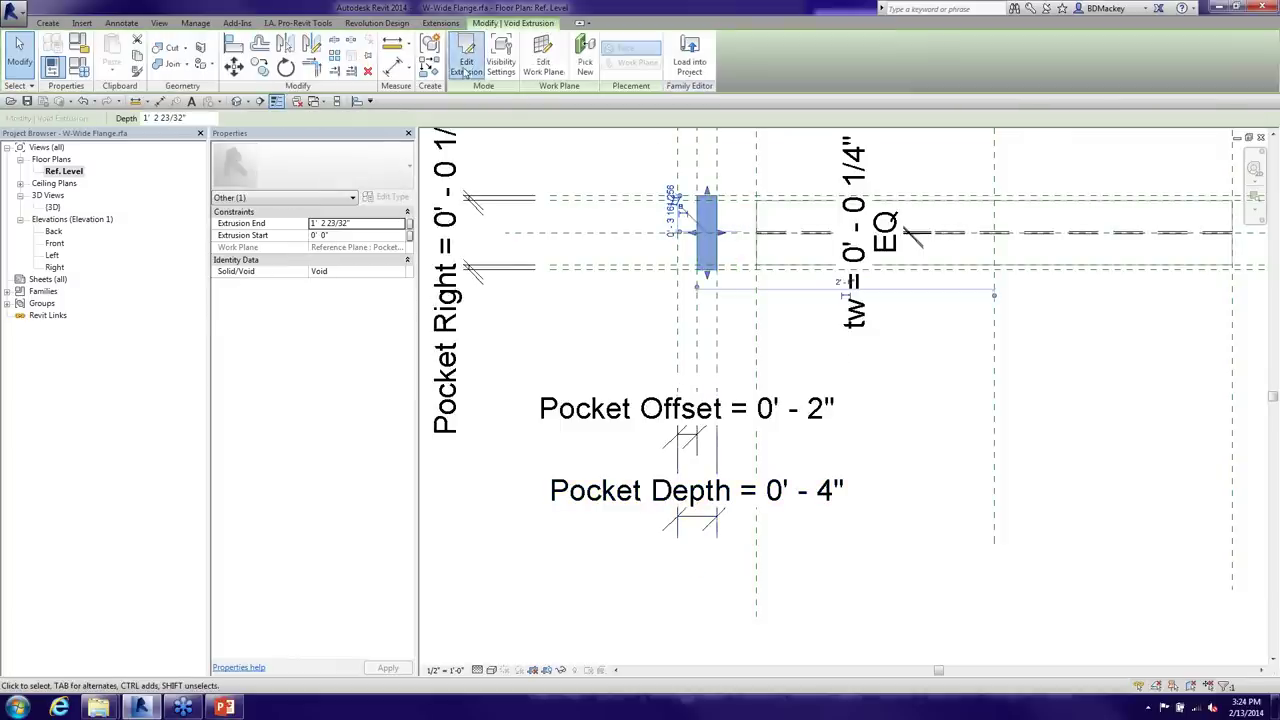
pyautogui.click(698, 226)
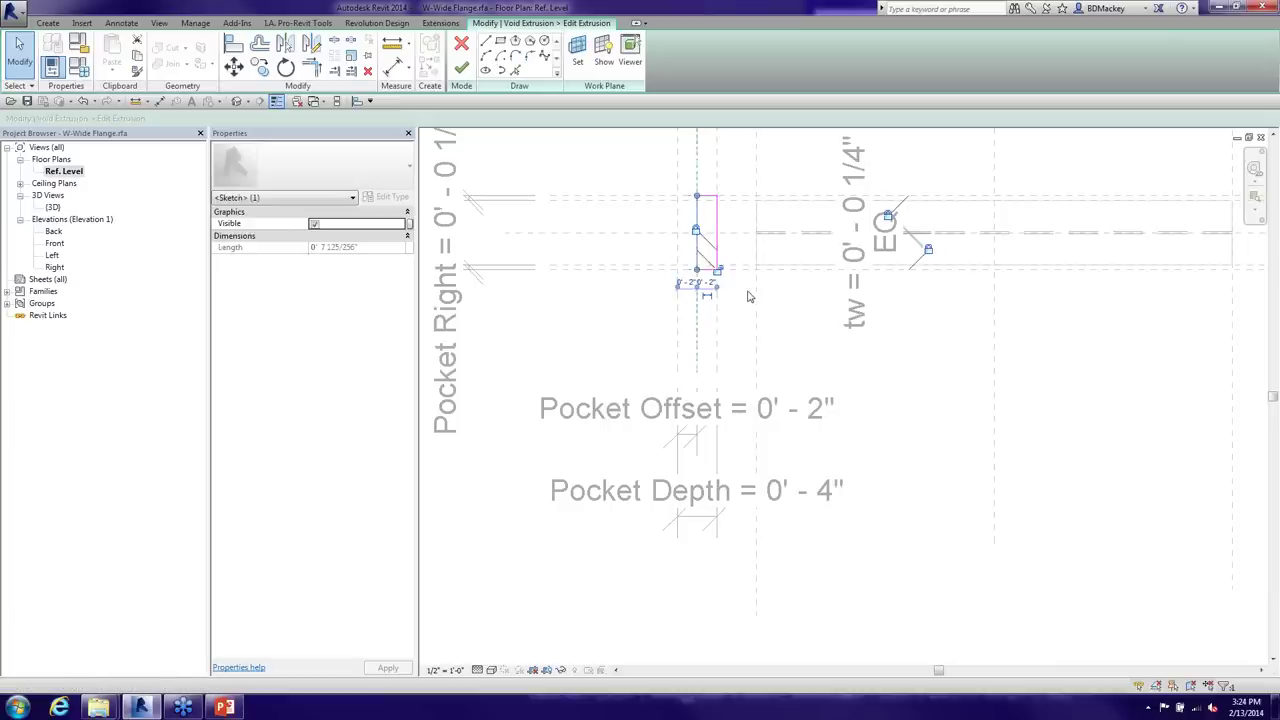
pyautogui.press('a')
pyautogui.press('l')
pyautogui.click(678, 172)
pyautogui.click(699, 226)
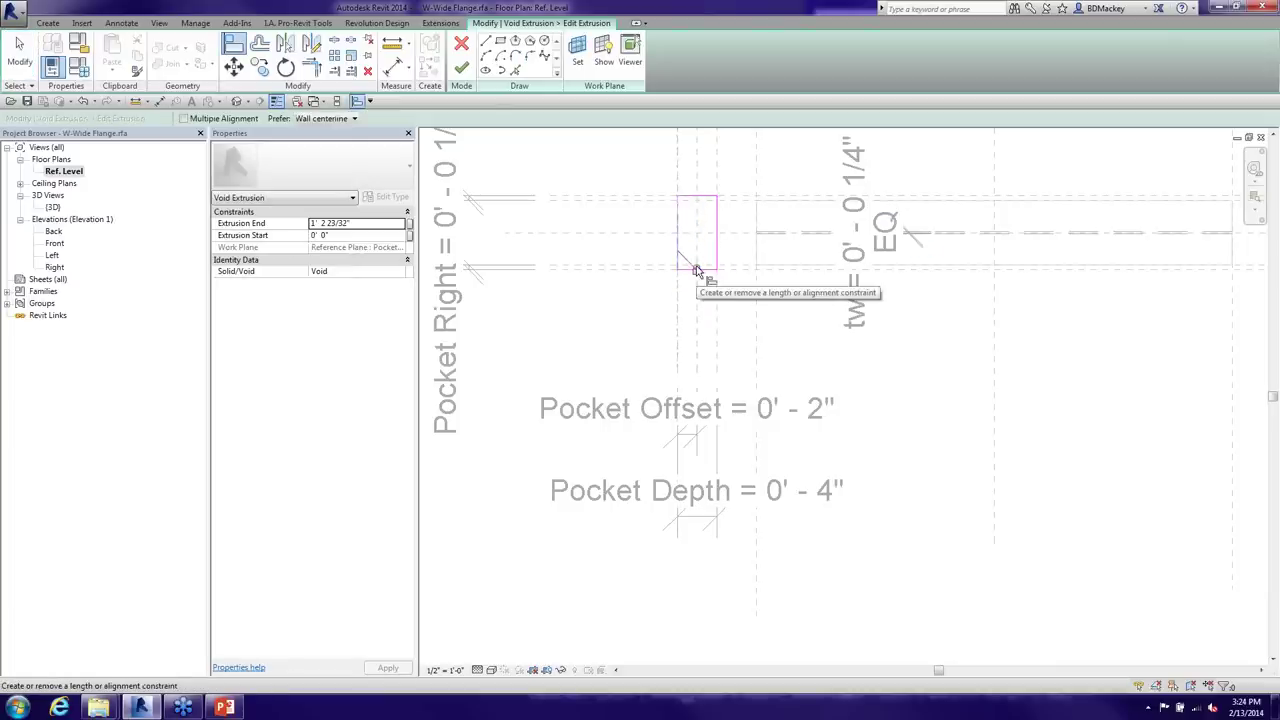
pyautogui.click(461, 67)
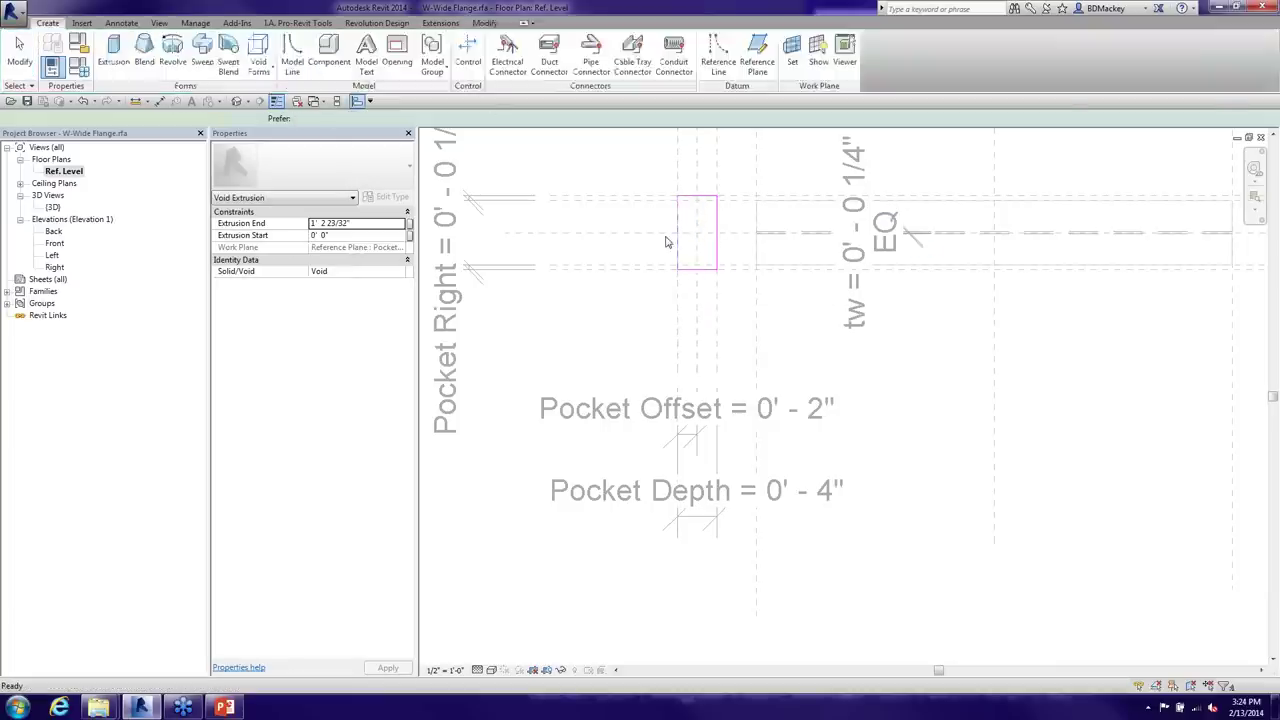
# Load the edited family into Project2, overwriting the existing version
pyautogui.click(897, 56)
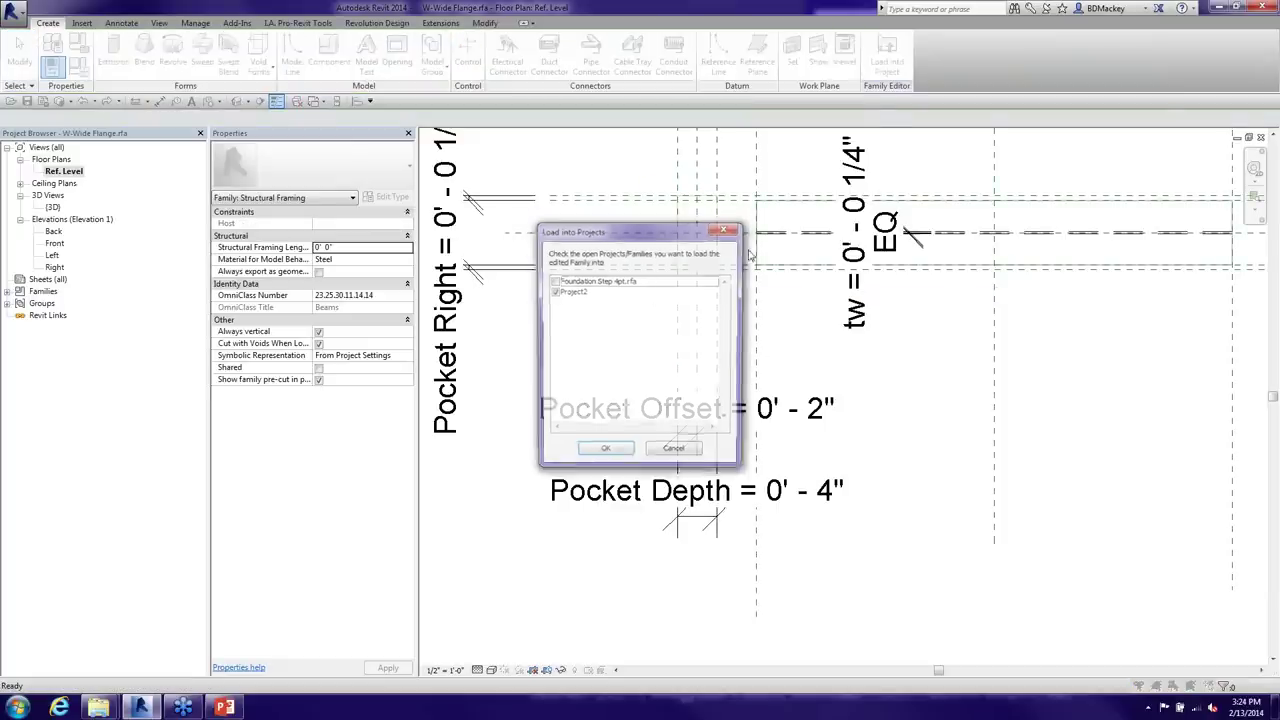
pyautogui.click(613, 452)
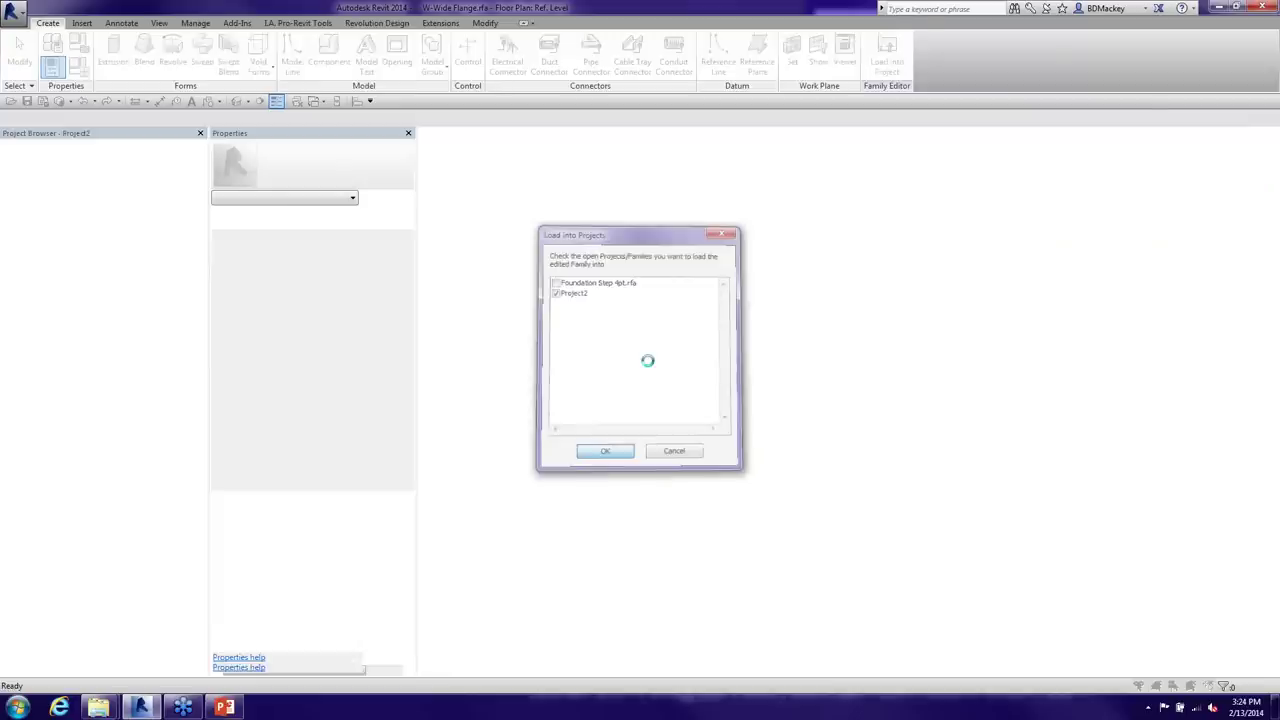
pyautogui.click(585, 322)
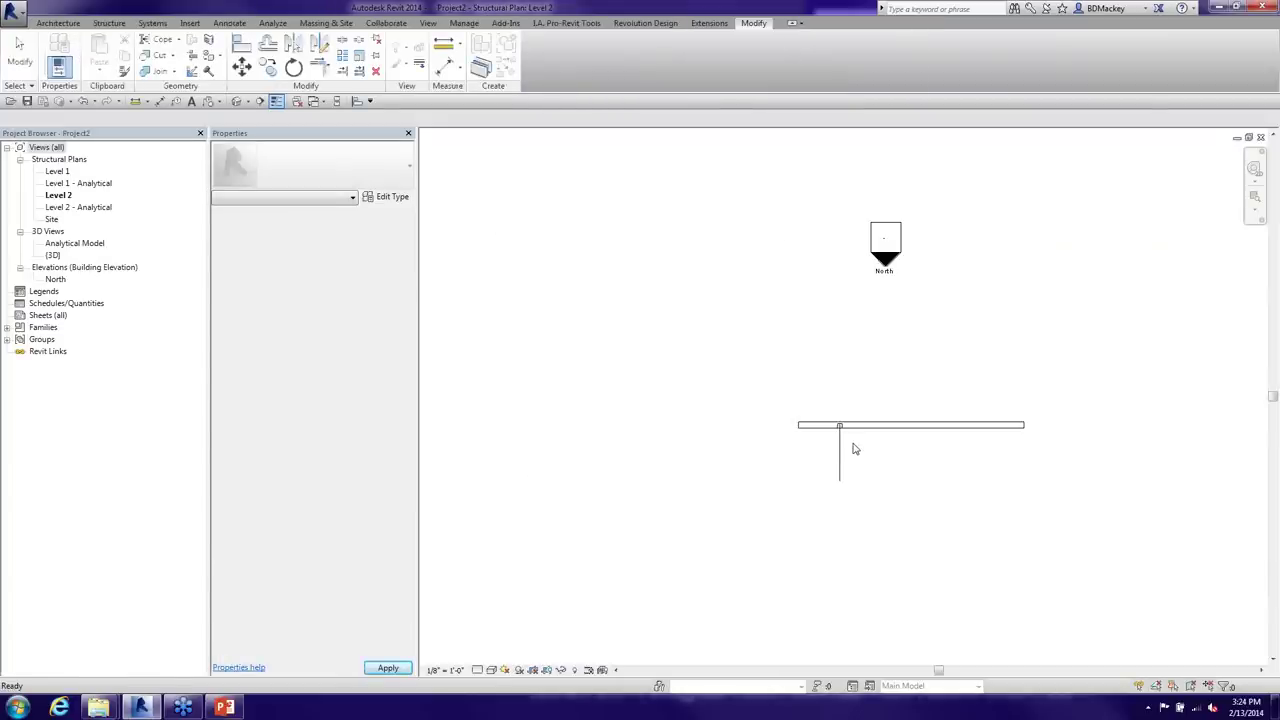
# Set the Level 2 plan to Medium detail level and check its type properties
pyautogui.scroll(10, 845, 450)
pyautogui.scroll(1, 815, 408)
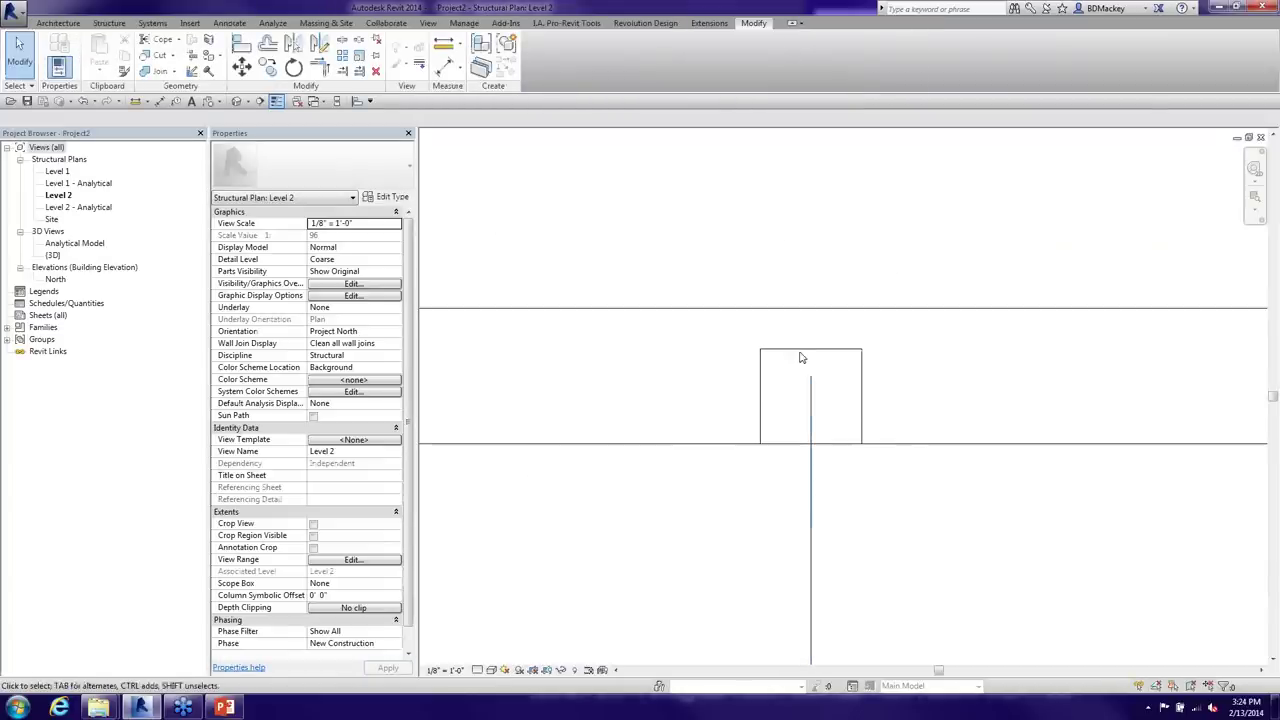
pyautogui.click(800, 358)
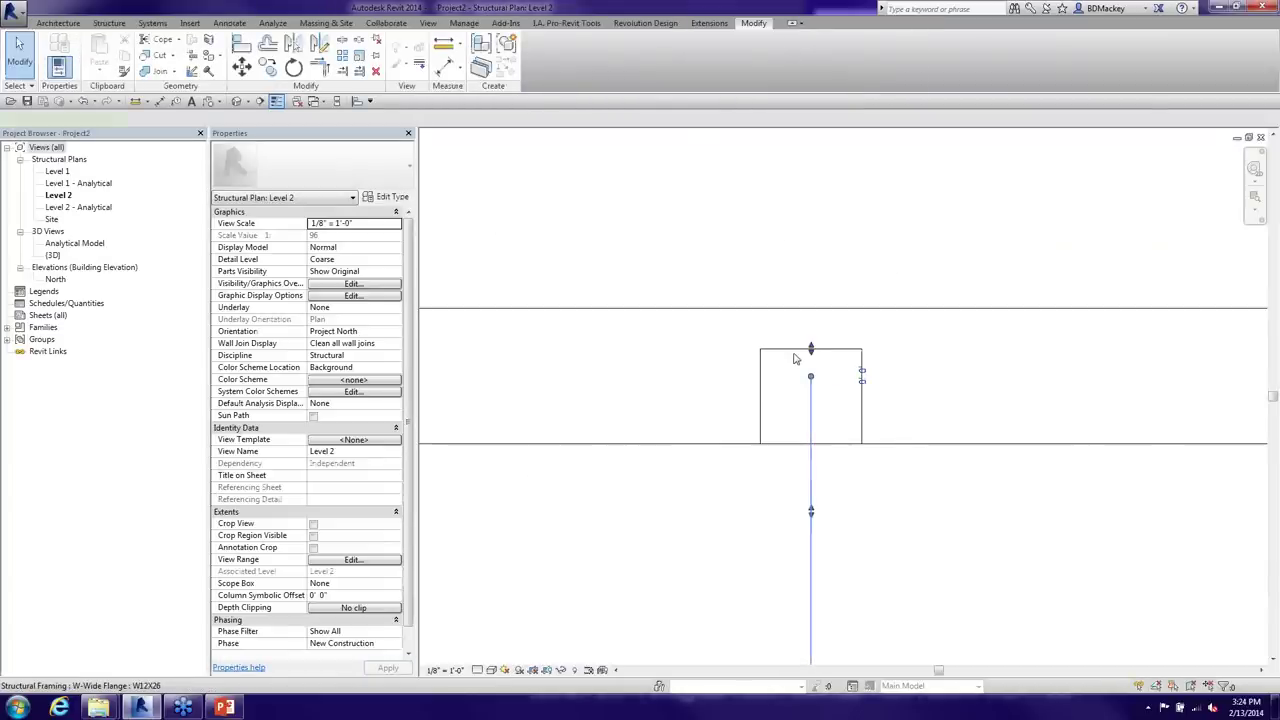
pyautogui.click(483, 669)
pyautogui.click(497, 642)
pyautogui.click(682, 581)
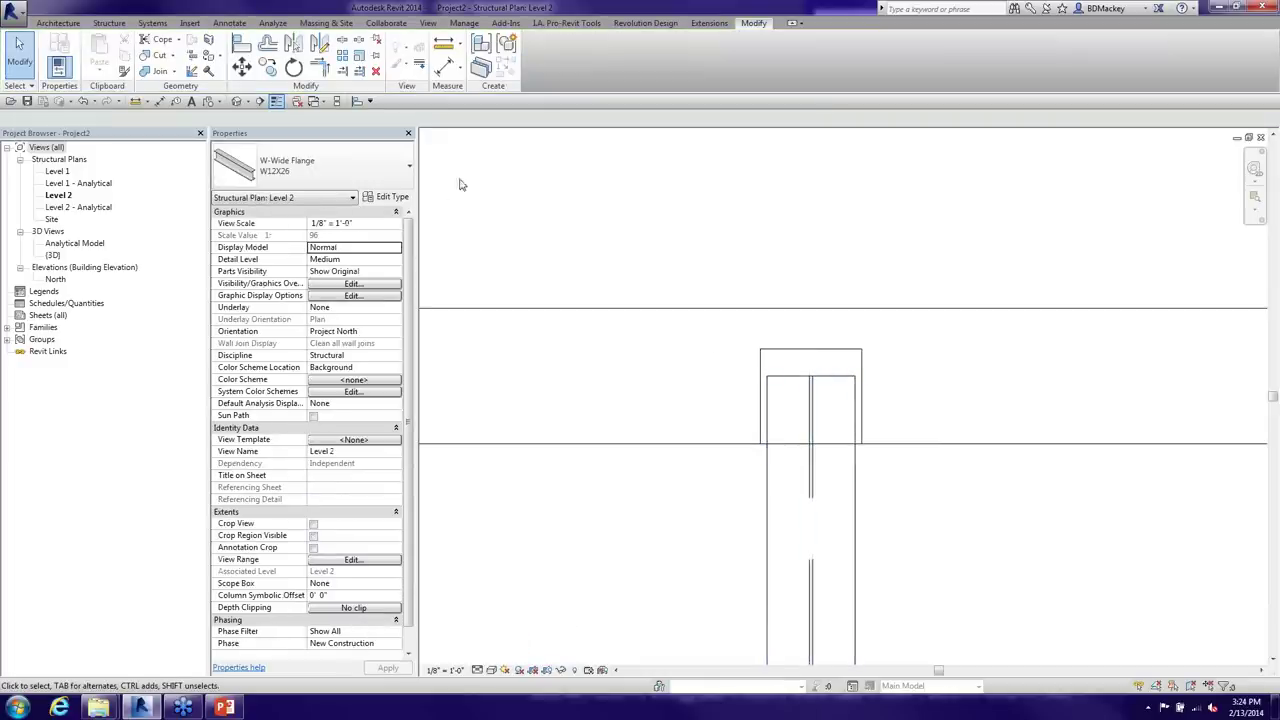
pyautogui.click(405, 202)
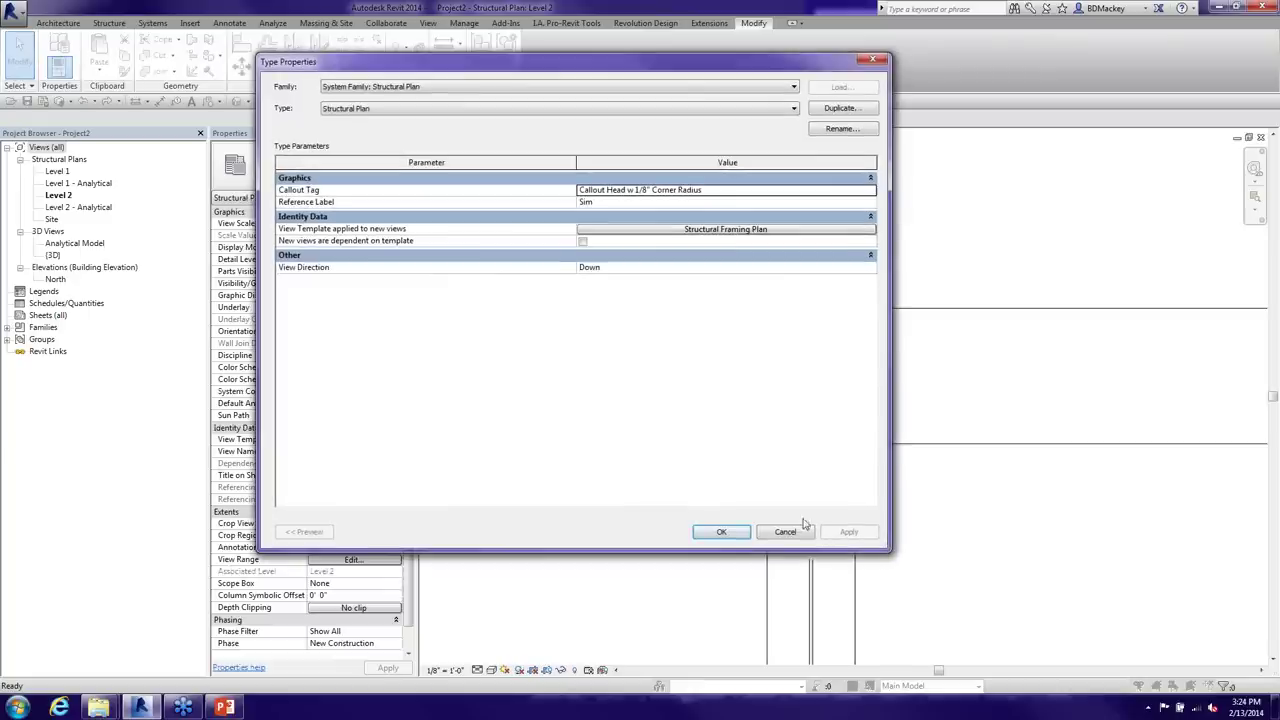
pyautogui.click(777, 526)
# Set the W12X26 beam type's Pocket Offset to 0' 1/2" and apply
pyautogui.click(855, 531)
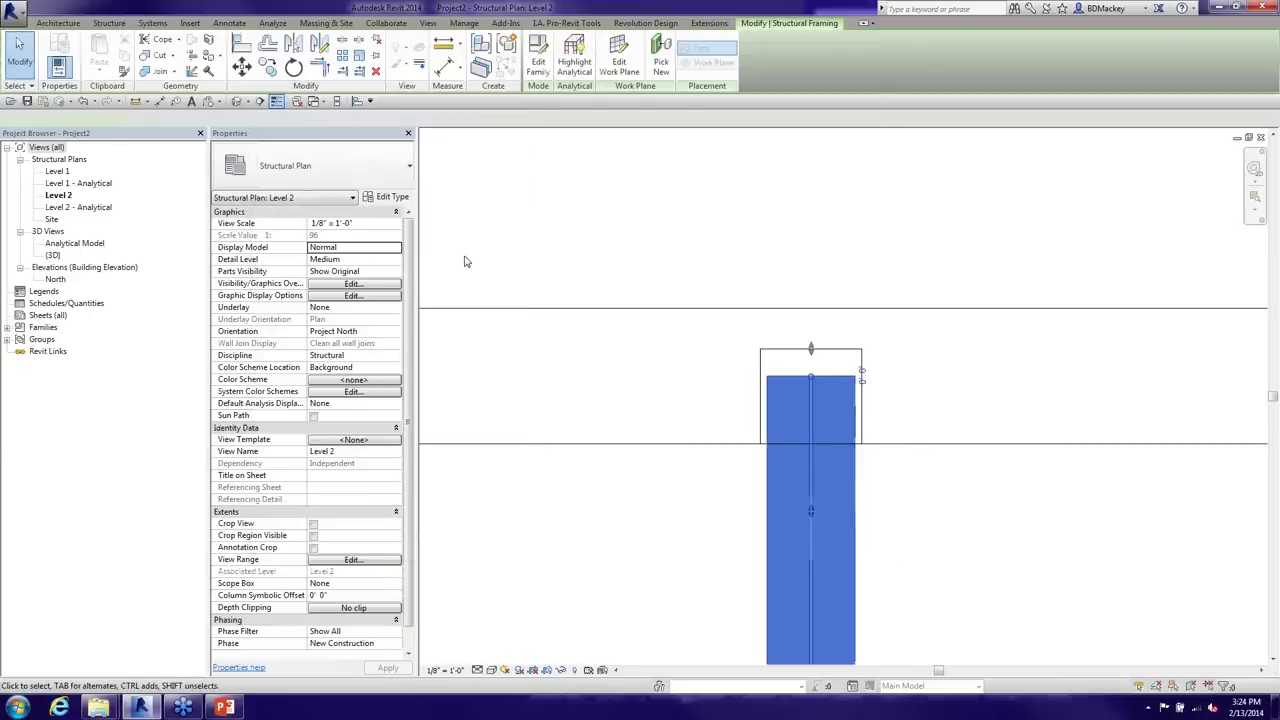
pyautogui.click(388, 197)
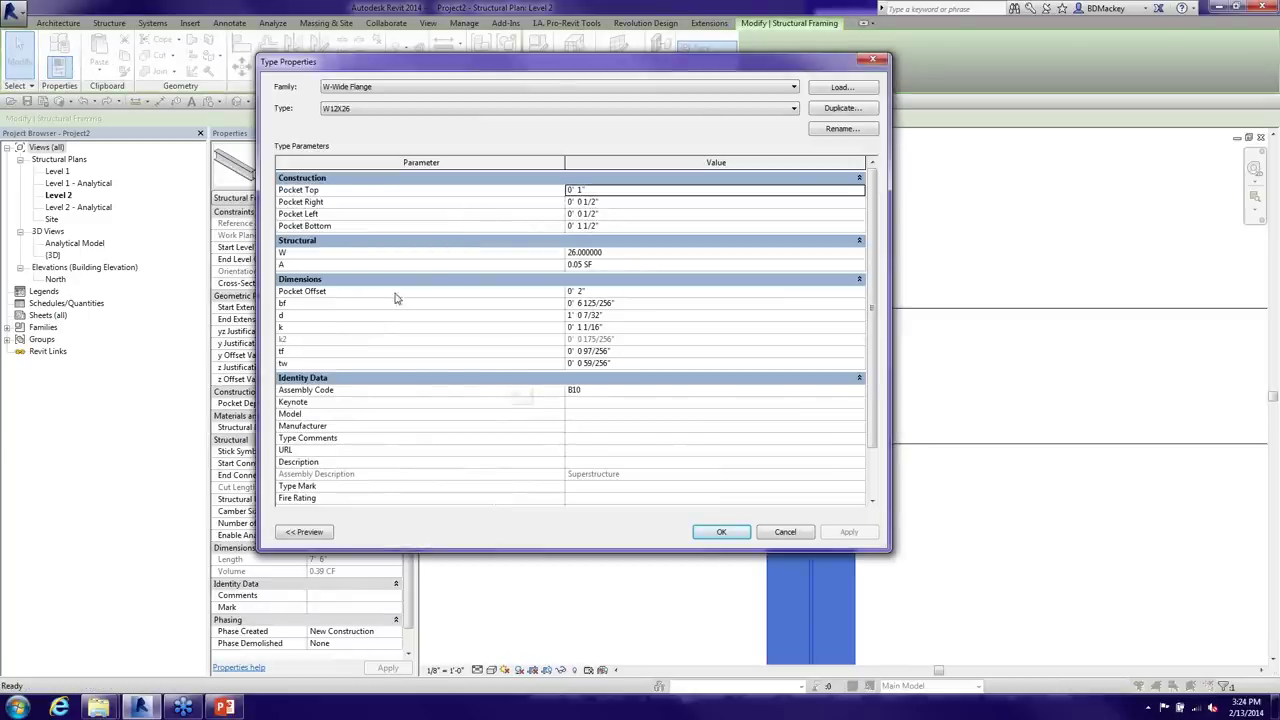
pyautogui.click(621, 290)
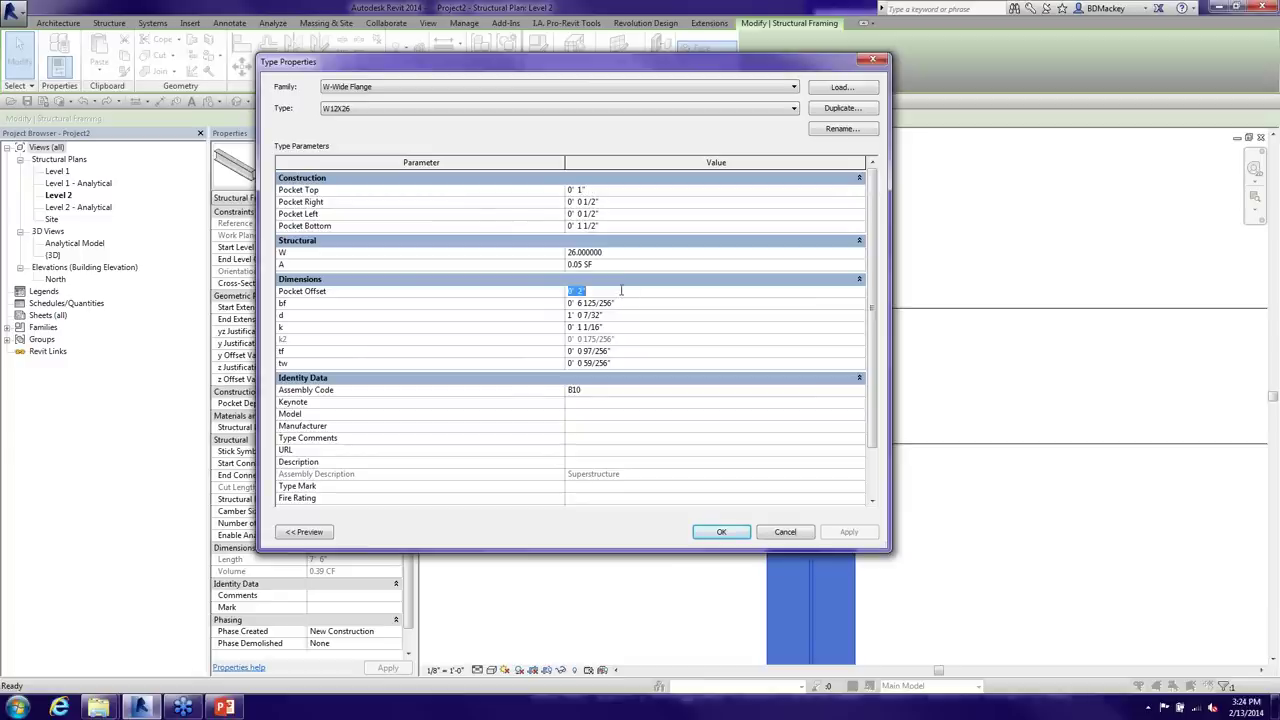
pyautogui.write('6')
pyautogui.press('Return')
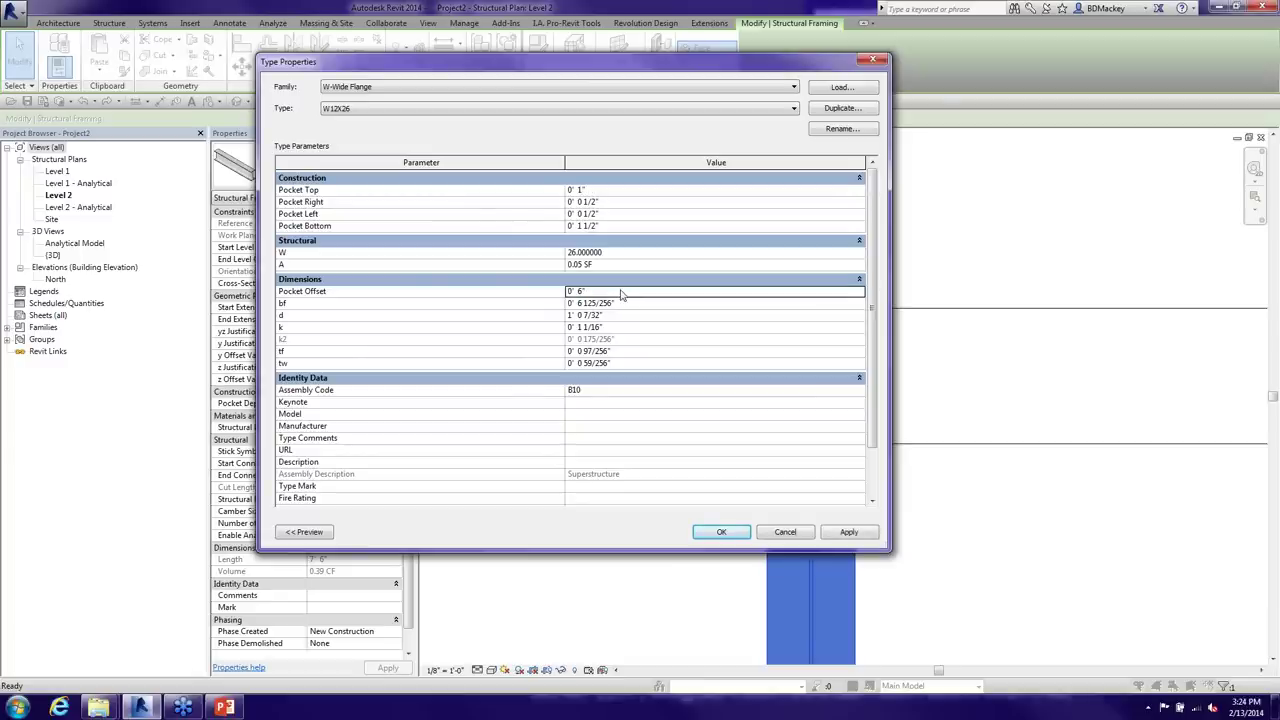
pyautogui.write('1/2"')
pyautogui.press('Return')
pyautogui.click(740, 537)
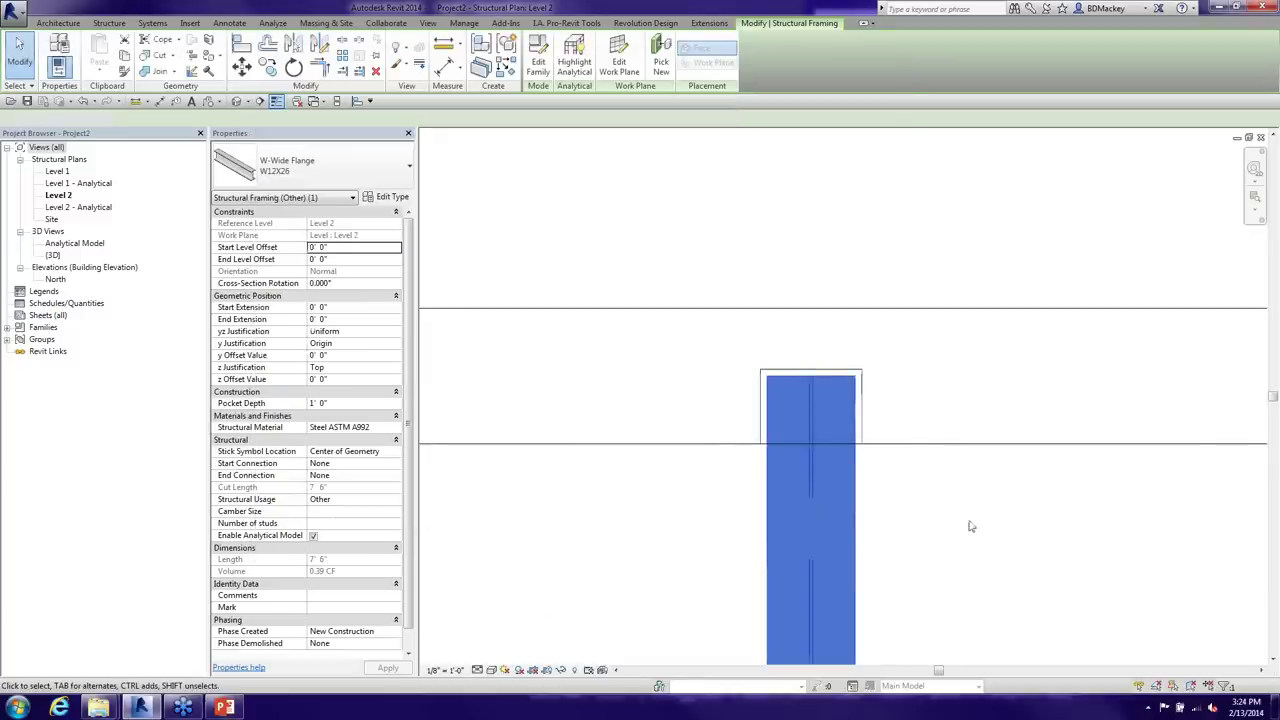
pyautogui.click(970, 525)
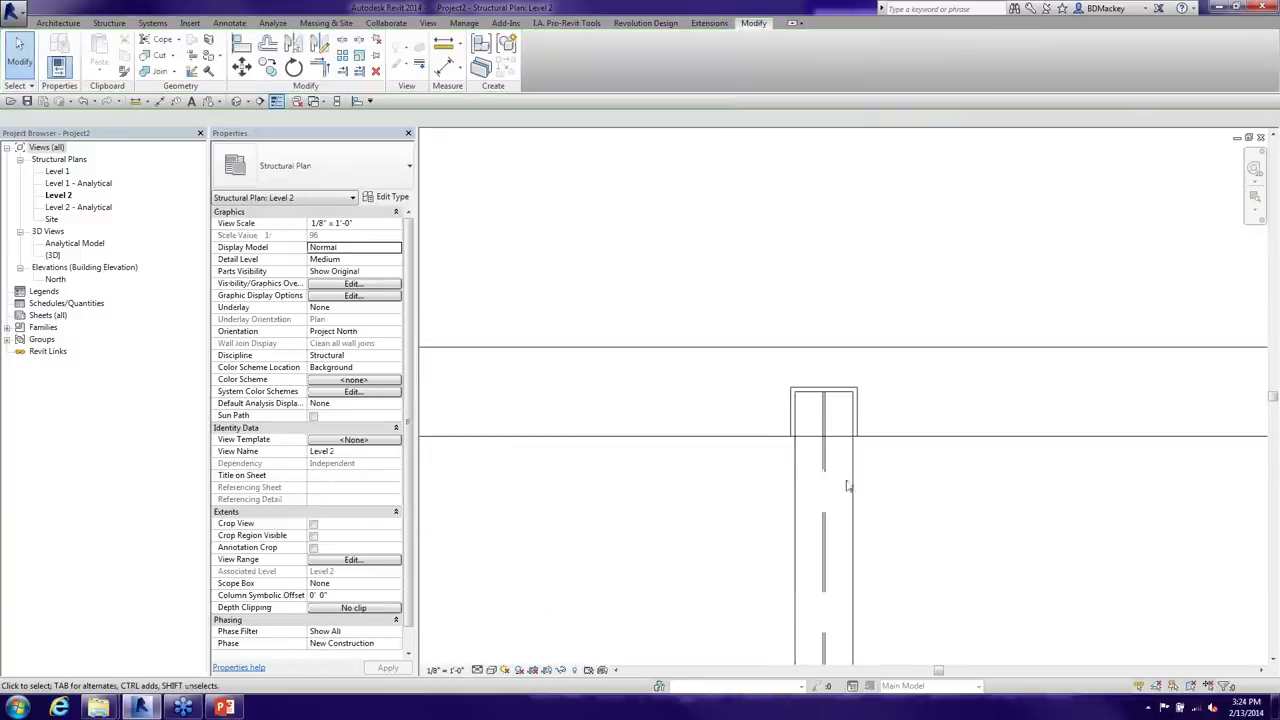
# In the {3D} view, set the beam's end level offset to 4'
pyautogui.doubleClick(53, 255)
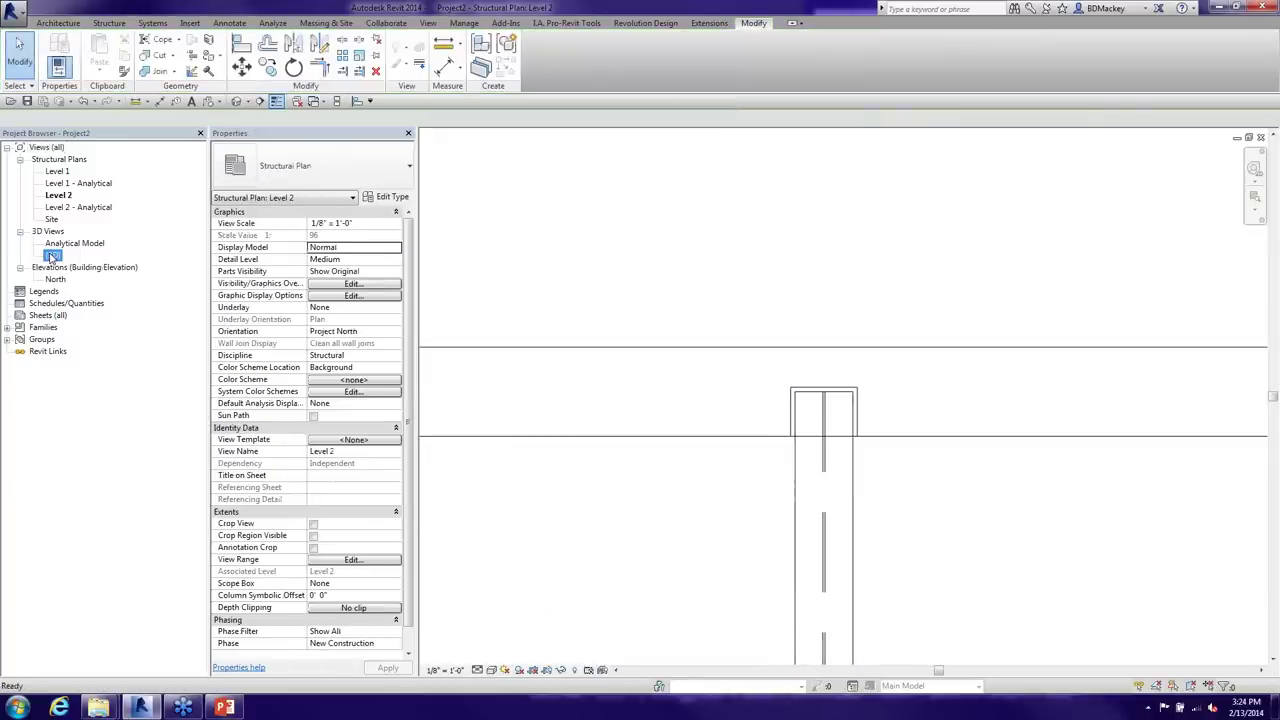
pyautogui.scroll(-3, 830, 468)
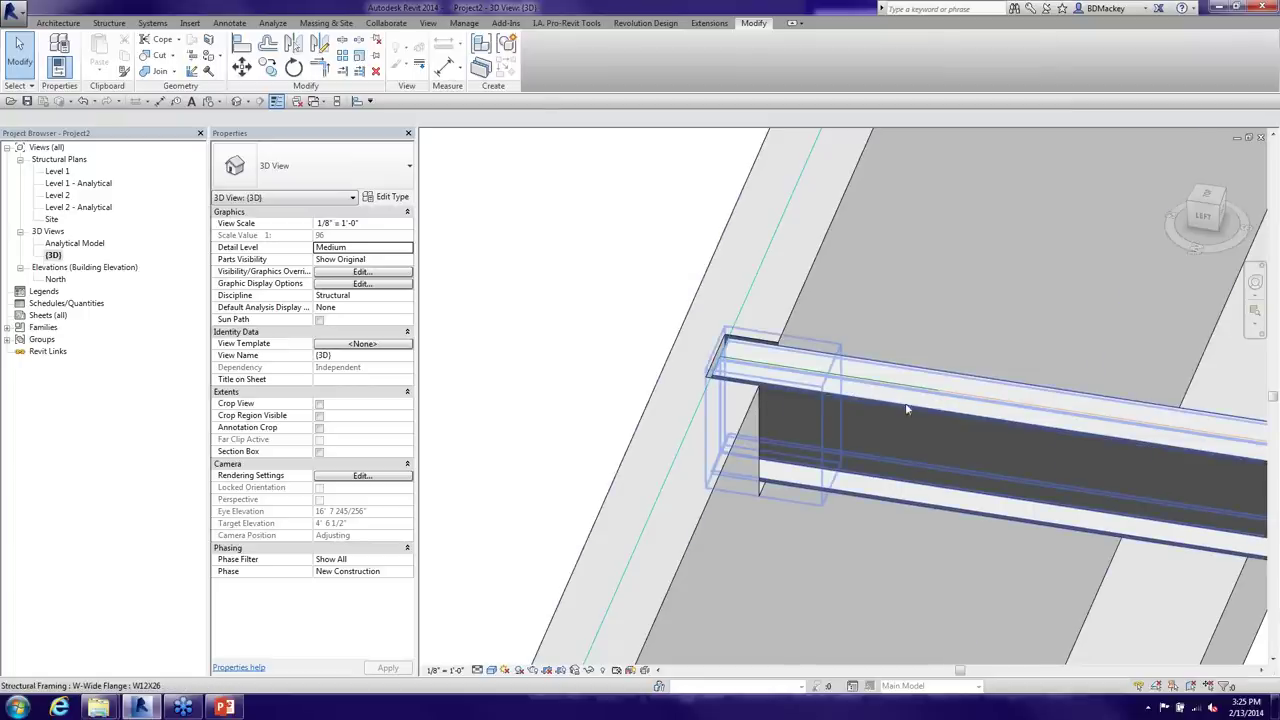
pyautogui.click(907, 409)
pyautogui.scroll(-2, 907, 409)
pyautogui.moveTo(923, 403); pyautogui.dragTo(1033, 392, button='middle')
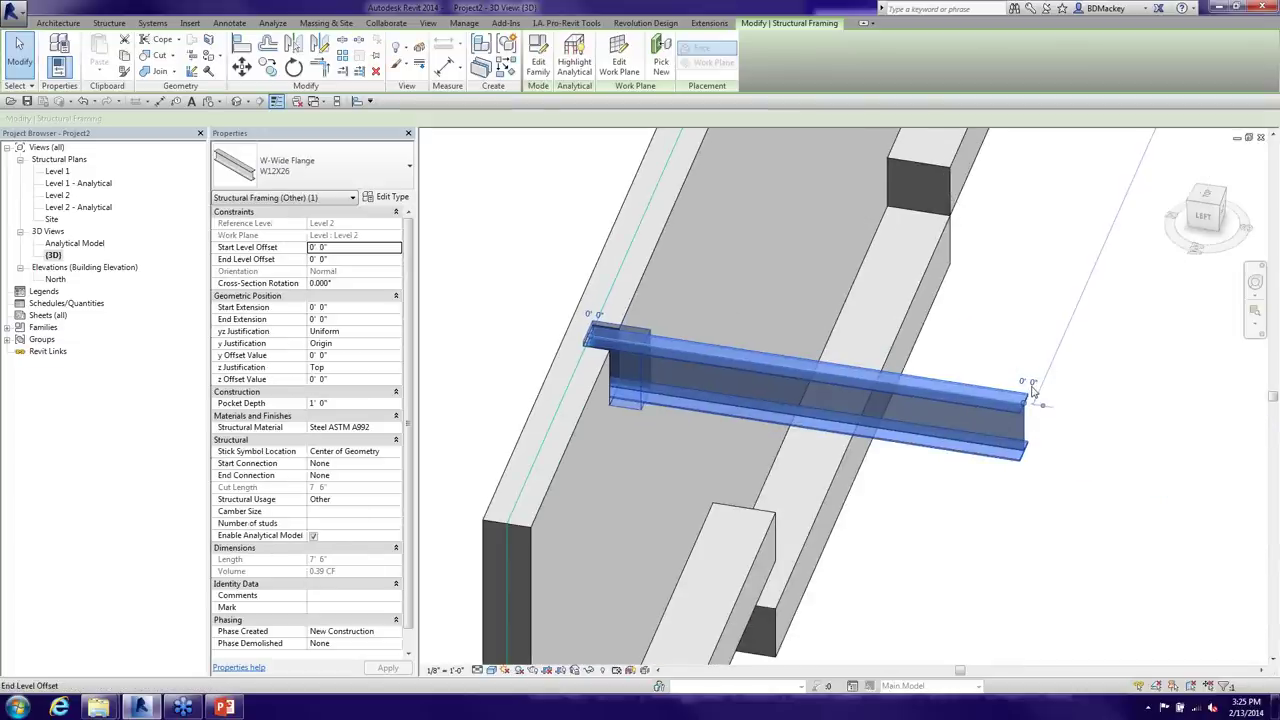
pyautogui.click(1029, 382)
pyautogui.write('4')
pyautogui.press('Return')
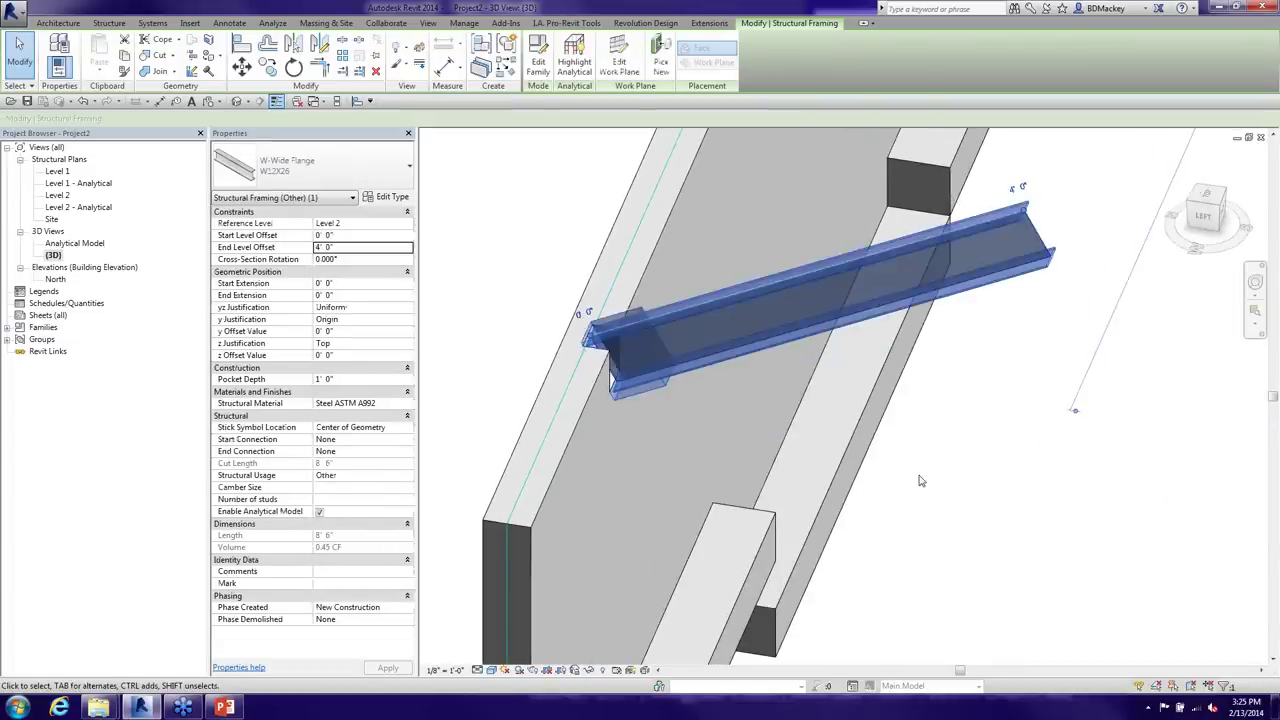
pyautogui.press('Escape')
# Reset the beam's end level offset to 0 so it is level again
pyautogui.scroll(3, 624, 396)
pyautogui.scroll(2, 624, 400)
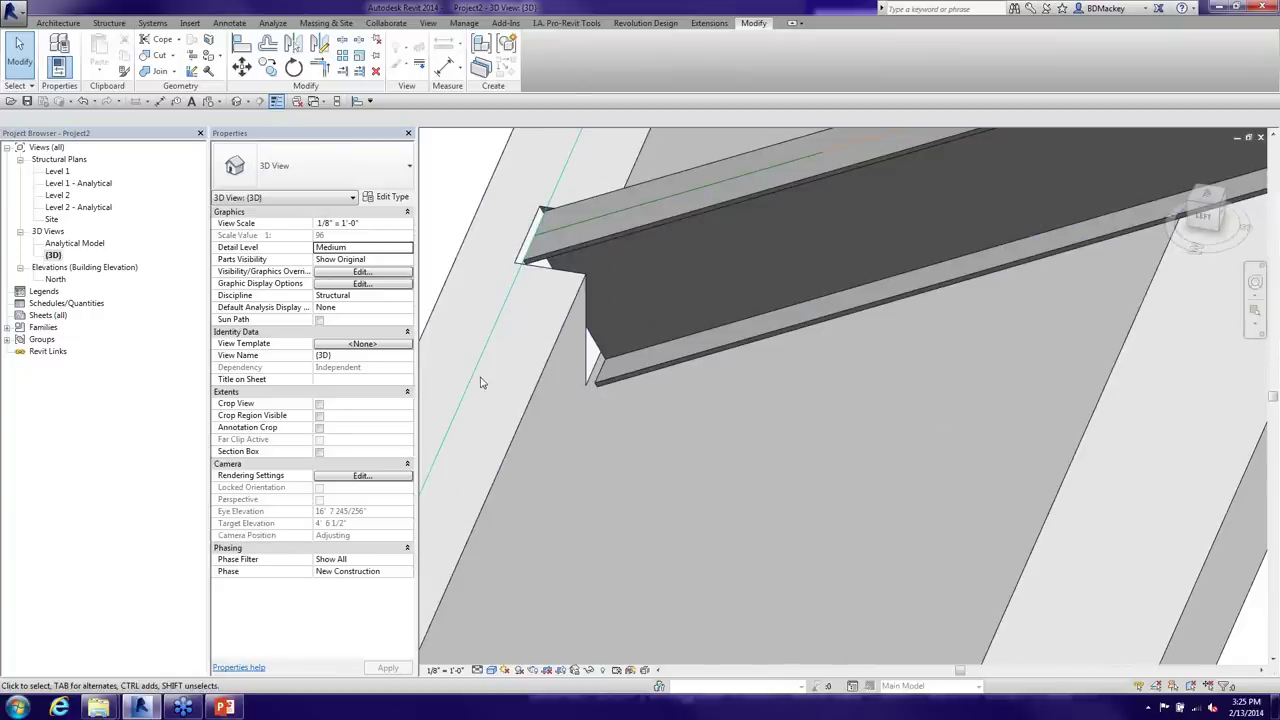
pyautogui.keyDown('shift'); pyautogui.moveTo(523, 314); pyautogui.dragTo(608, 337, button='middle'); pyautogui.keyUp('shift')
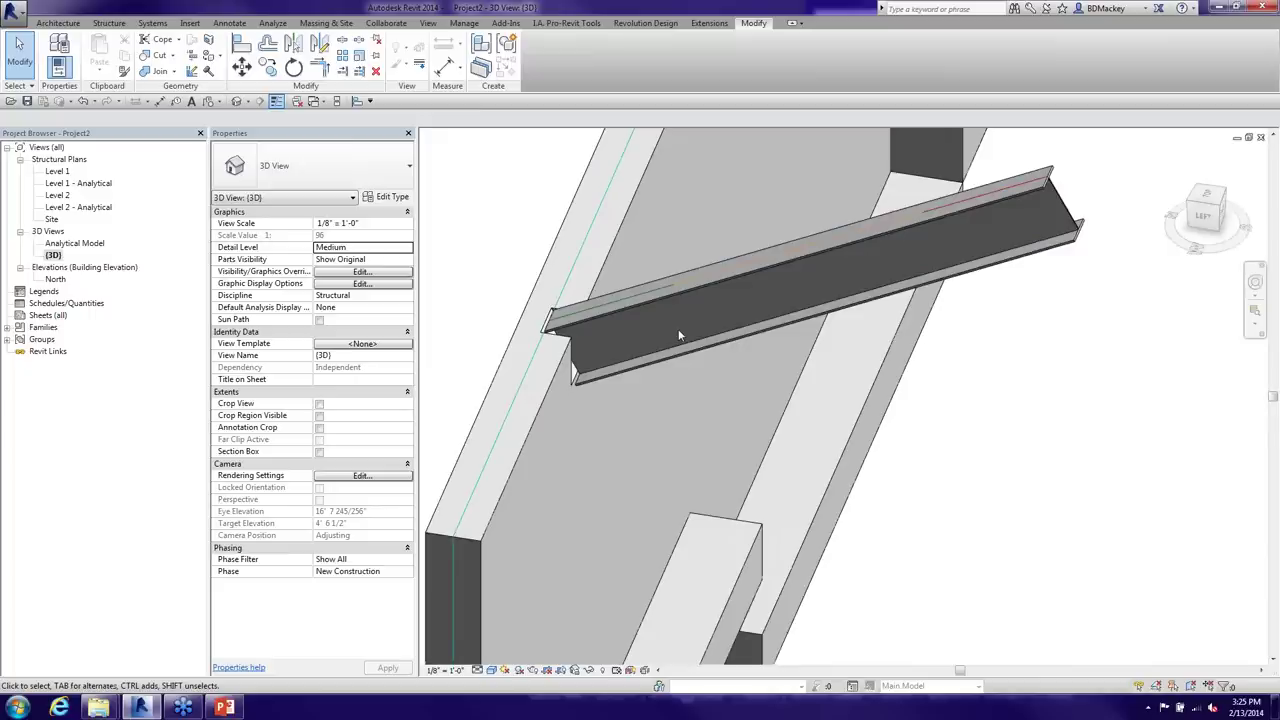
pyautogui.click(711, 355)
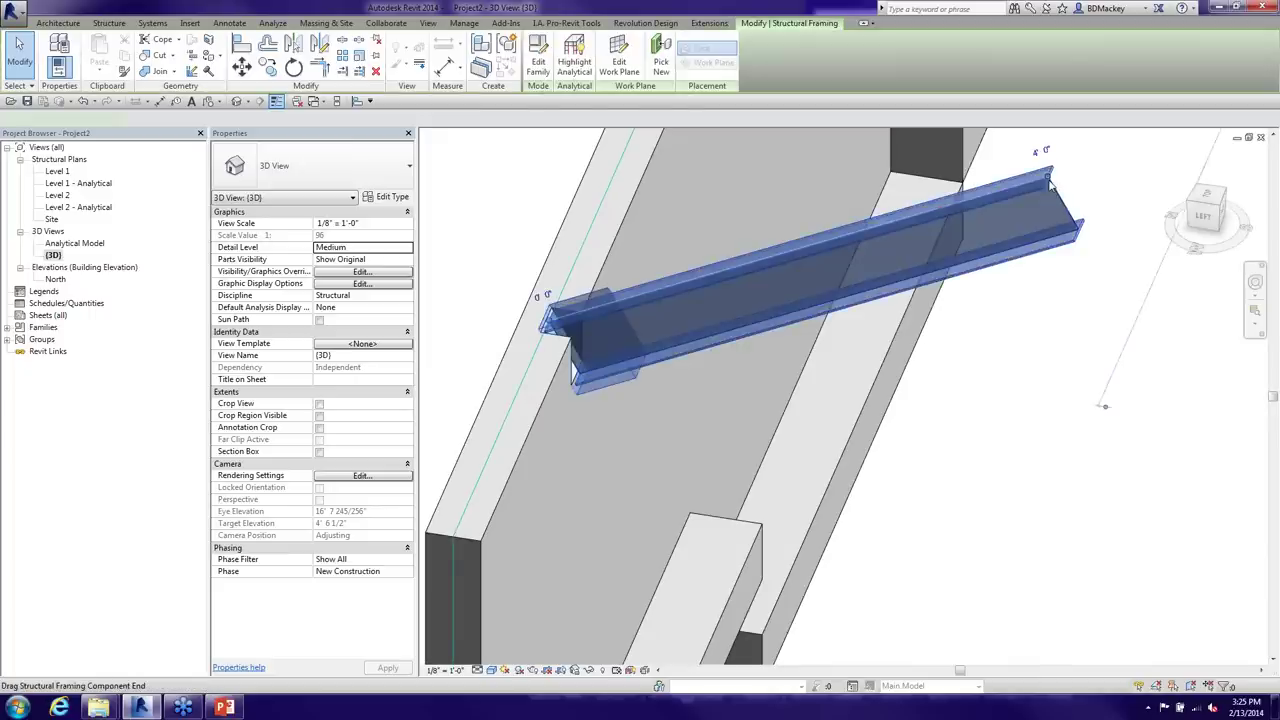
pyautogui.write('0')
pyautogui.press('Return')
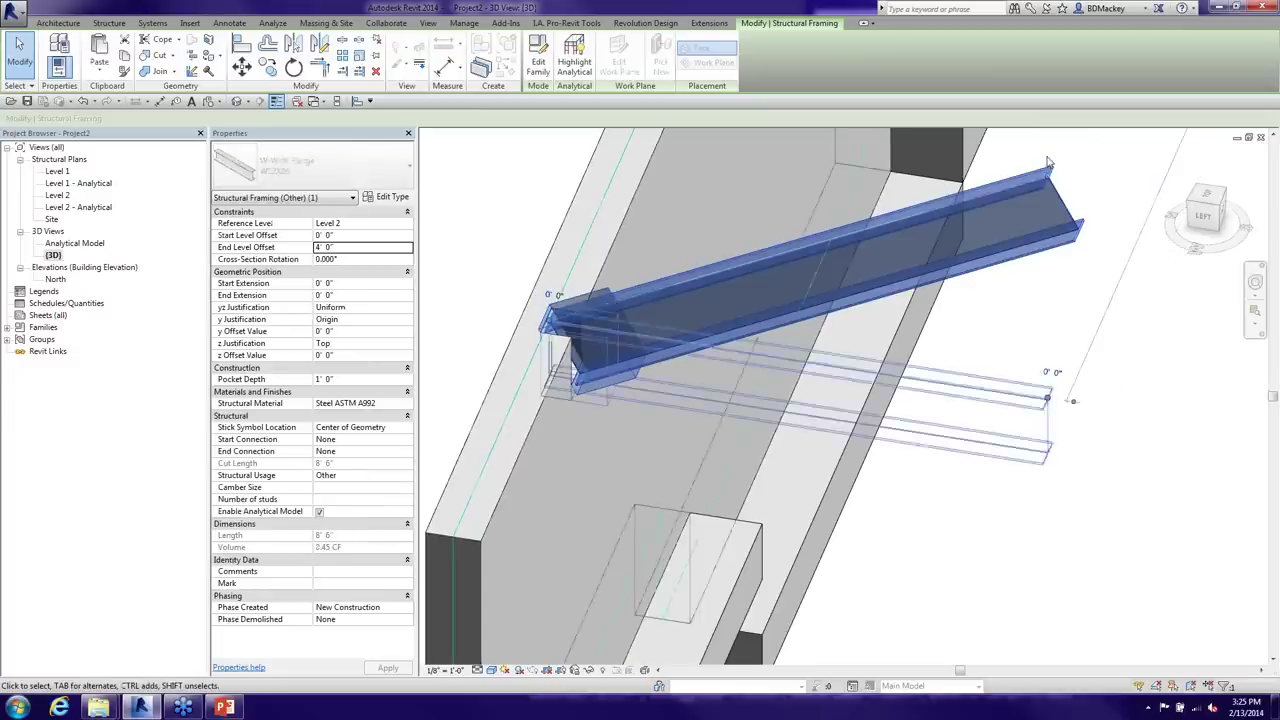
pyautogui.press('Escape')
# Set the beam's Pocket Depth to 3'
pyautogui.scroll(2, 578, 337)
pyautogui.scroll(1, 578, 343)
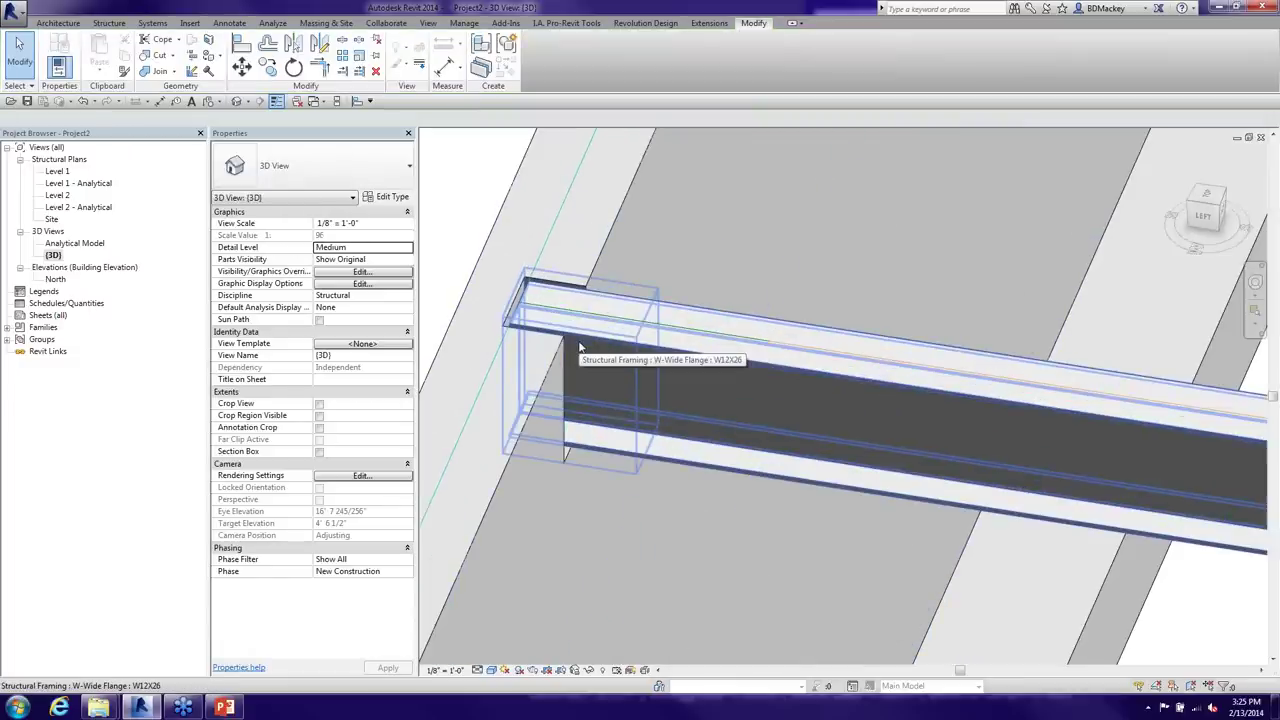
pyautogui.scroll(-4, 578, 344)
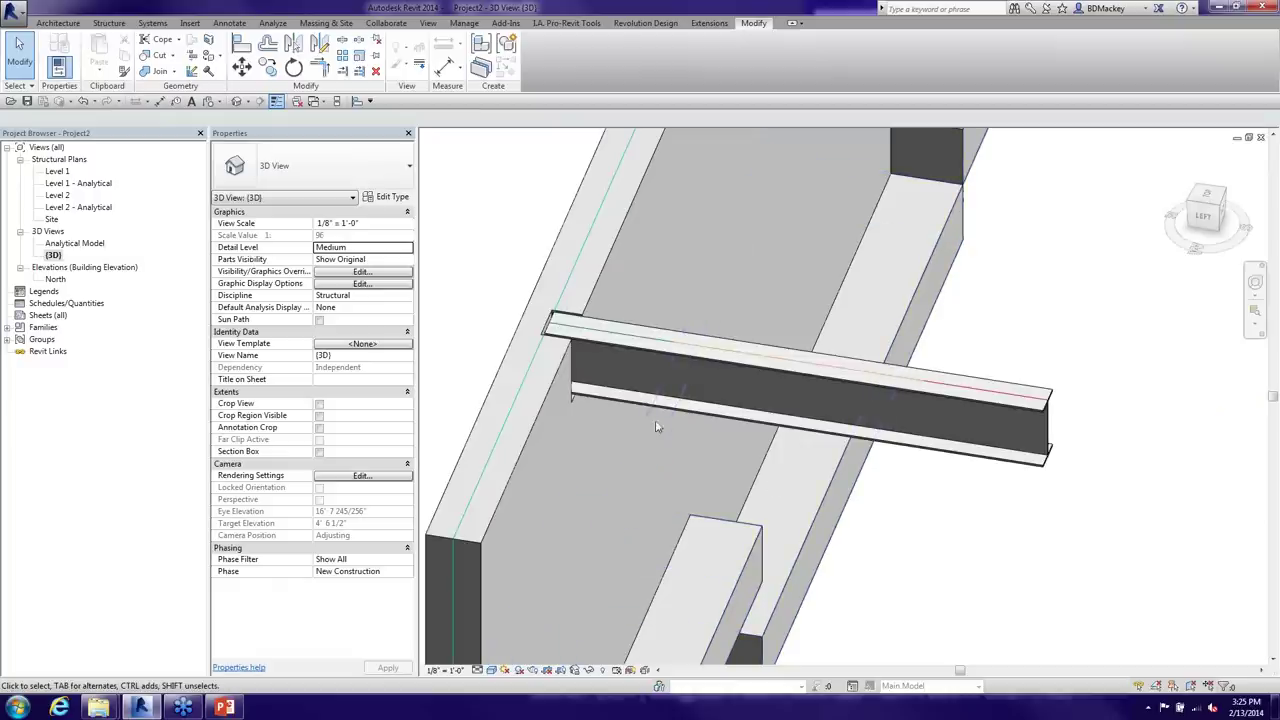
pyautogui.click(630, 397)
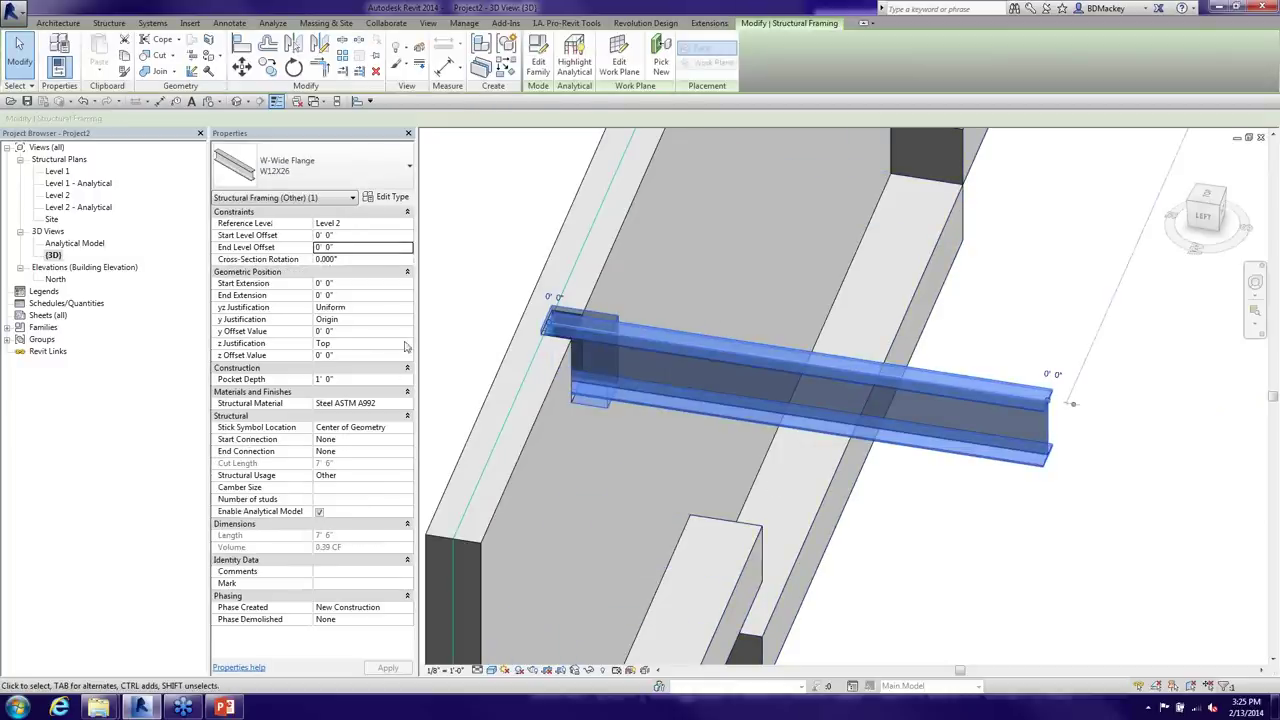
pyautogui.click(370, 379)
pyautogui.write('3')
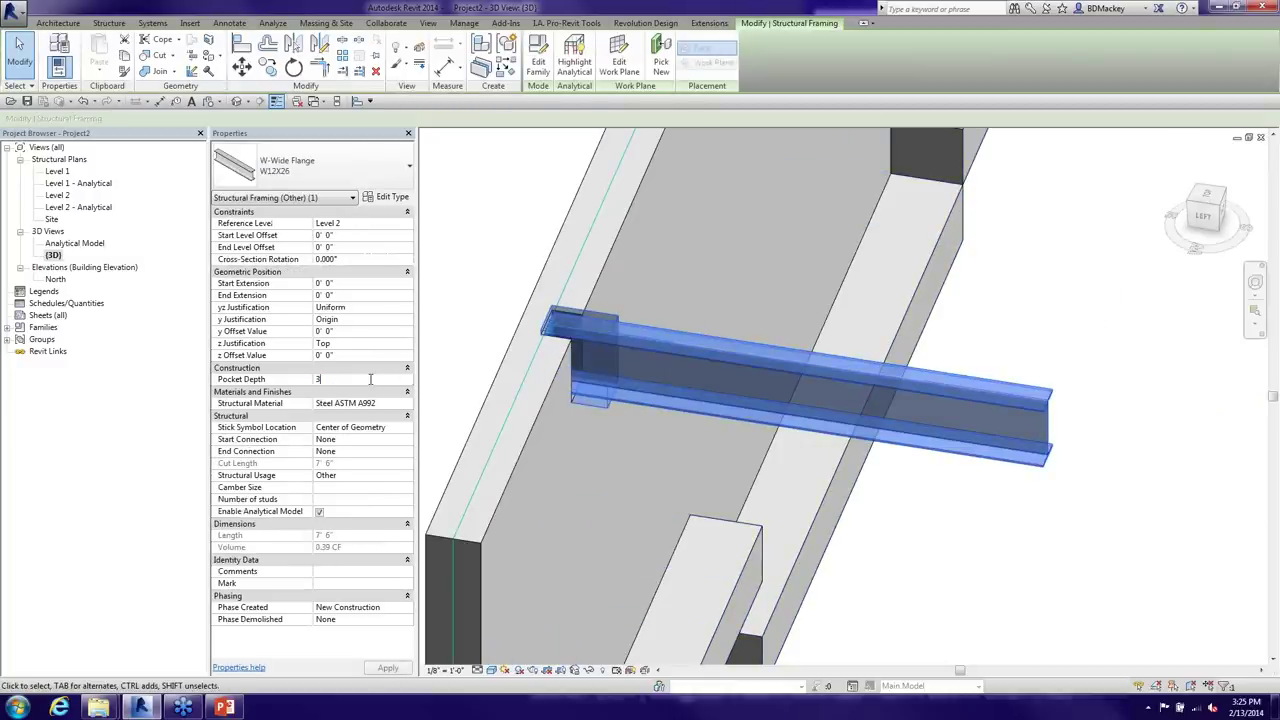
pyautogui.click(1118, 635)
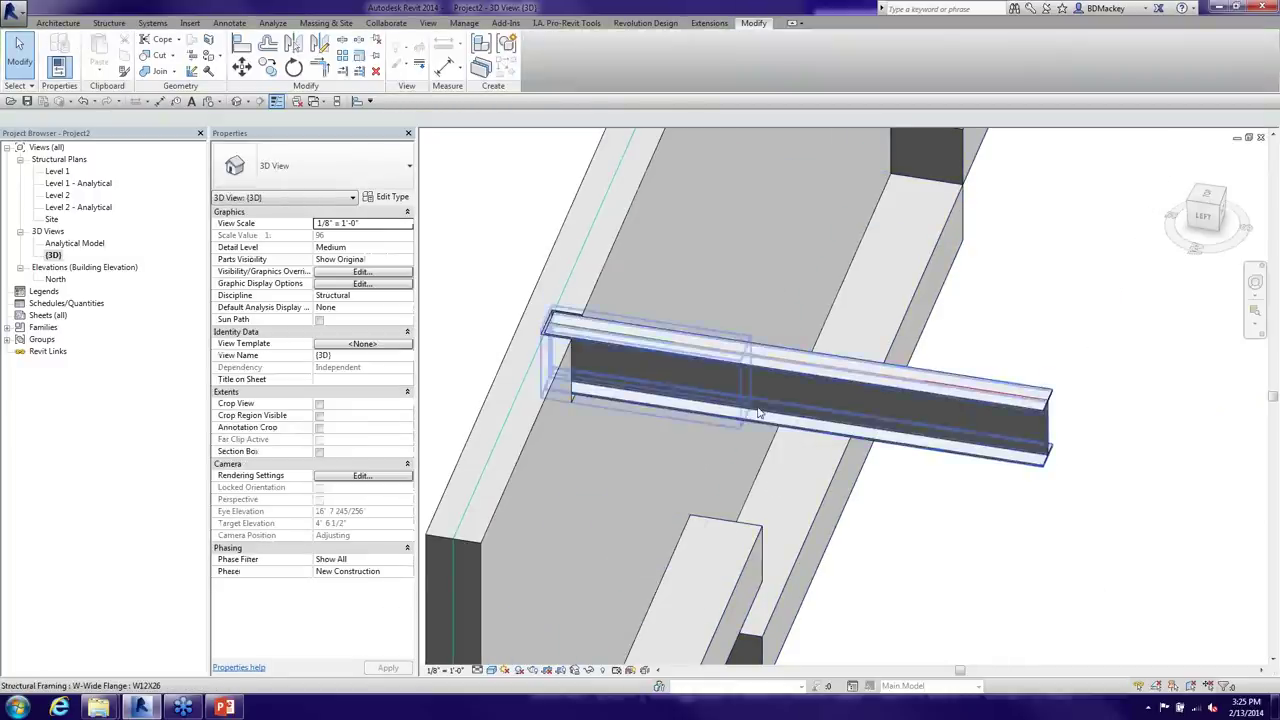
pyautogui.keyDown('shift'); pyautogui.moveTo(1118, 635); pyautogui.dragTo(700, 480, button='middle'); pyautogui.keyUp('shift')
# Open the Level 2 structural plan
pyautogui.click(57, 171)
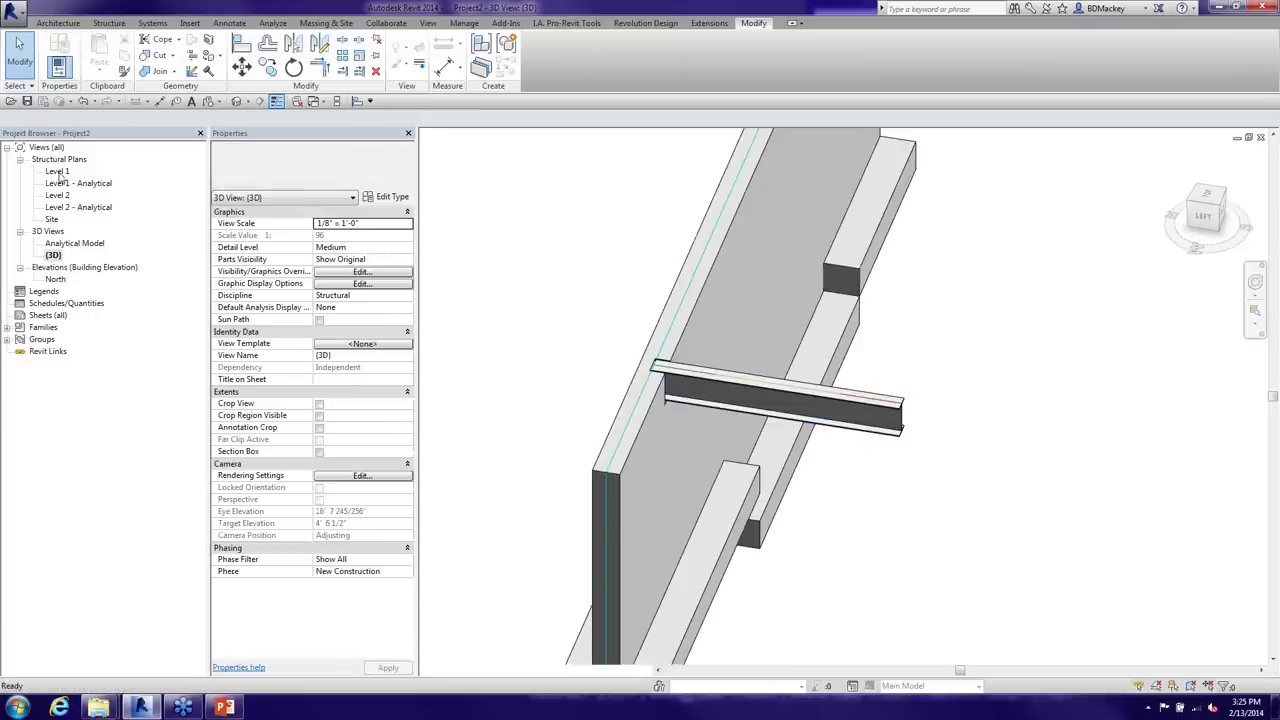
pyautogui.doubleClick(57, 195)
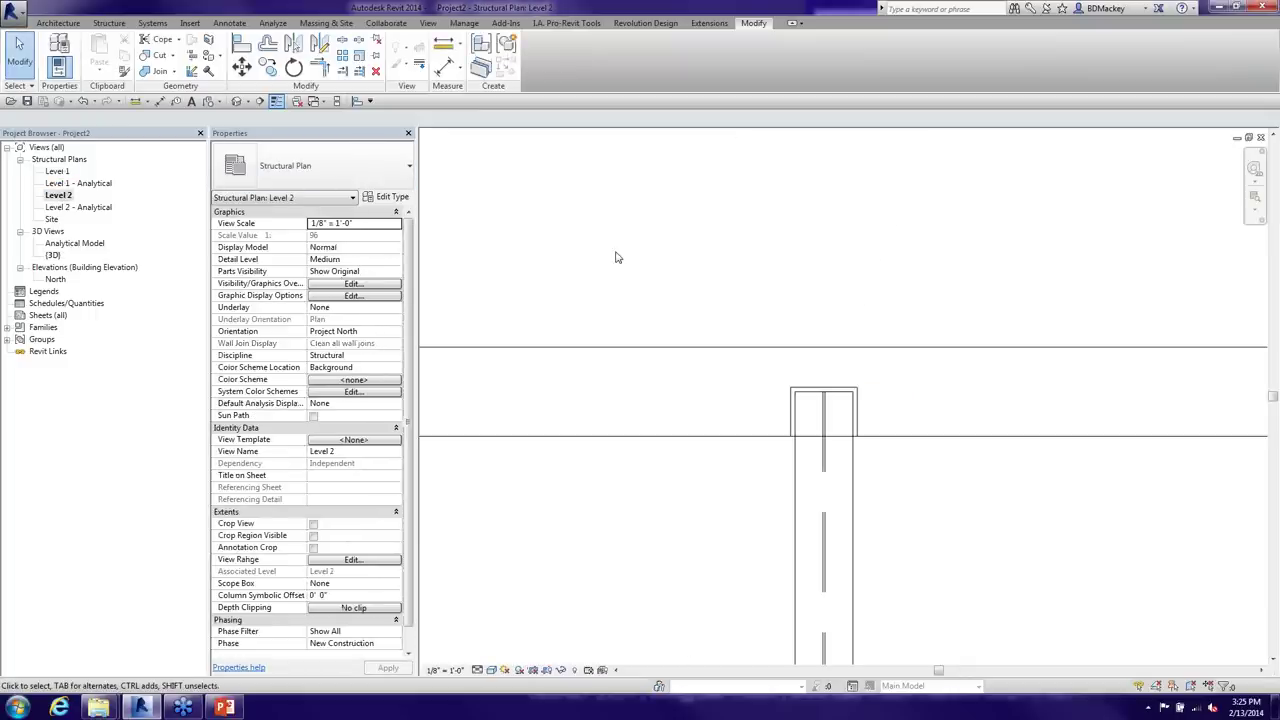
pyautogui.scroll(-3, 612, 240)
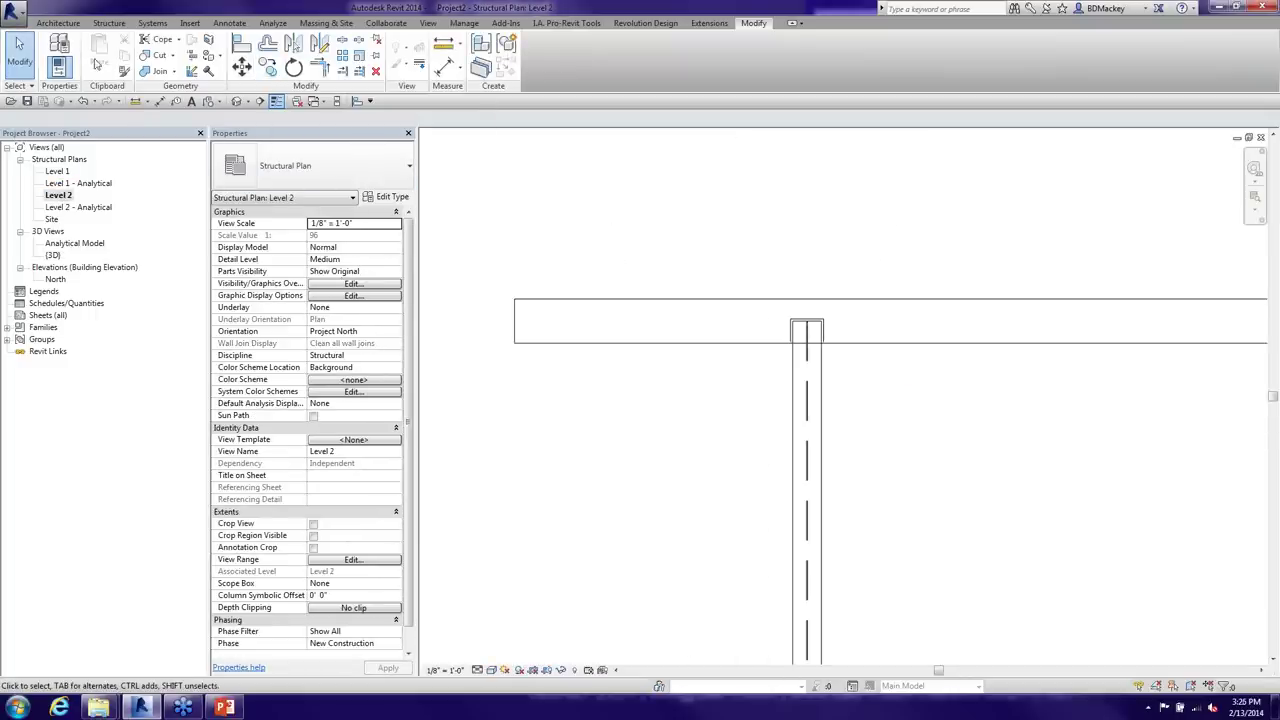
# Draw a structural wall parallel to the original beneath the beam, then close the Level 2 plan
pyautogui.click(109, 23)
pyautogui.click(80, 50)
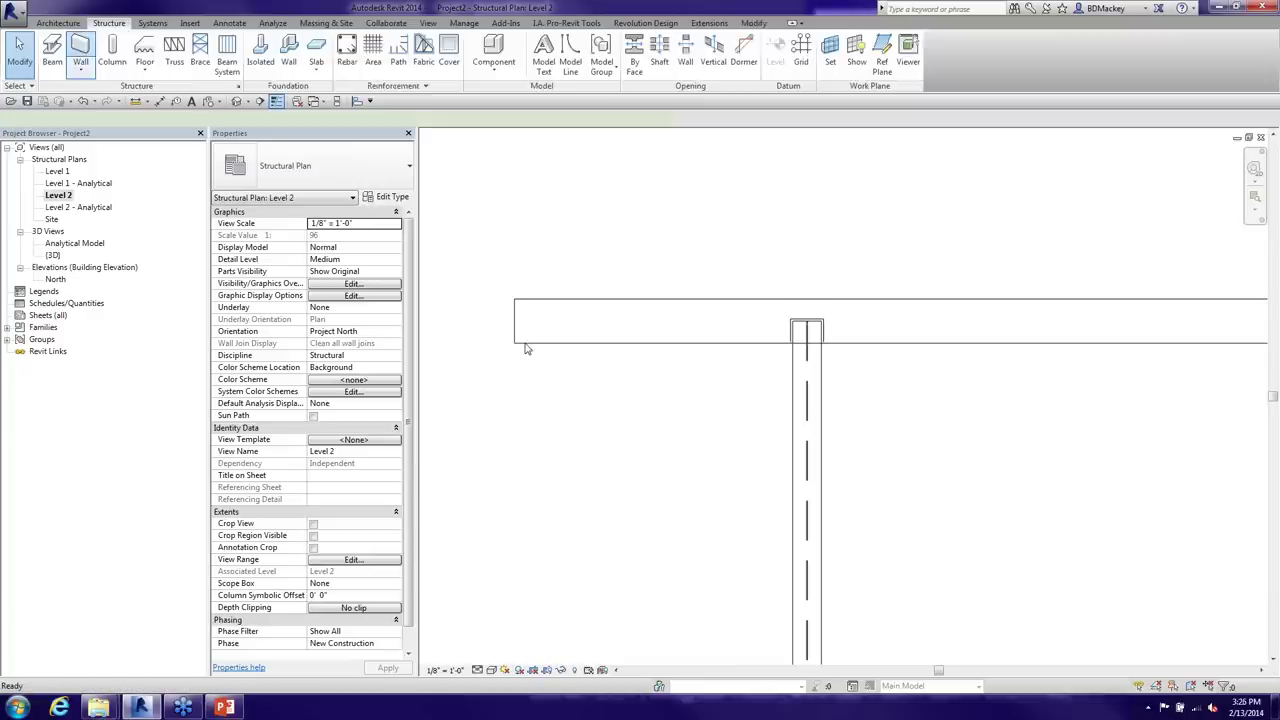
pyautogui.click(515, 386)
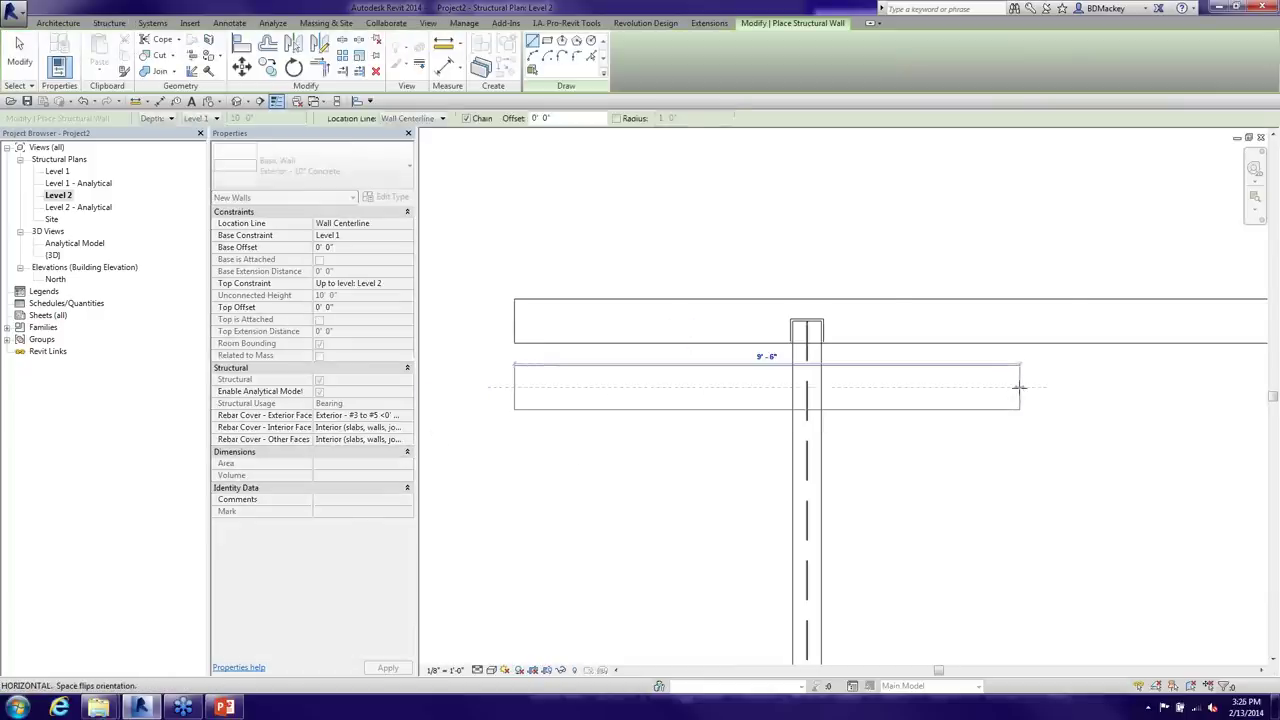
pyautogui.rightClick(829, 218)
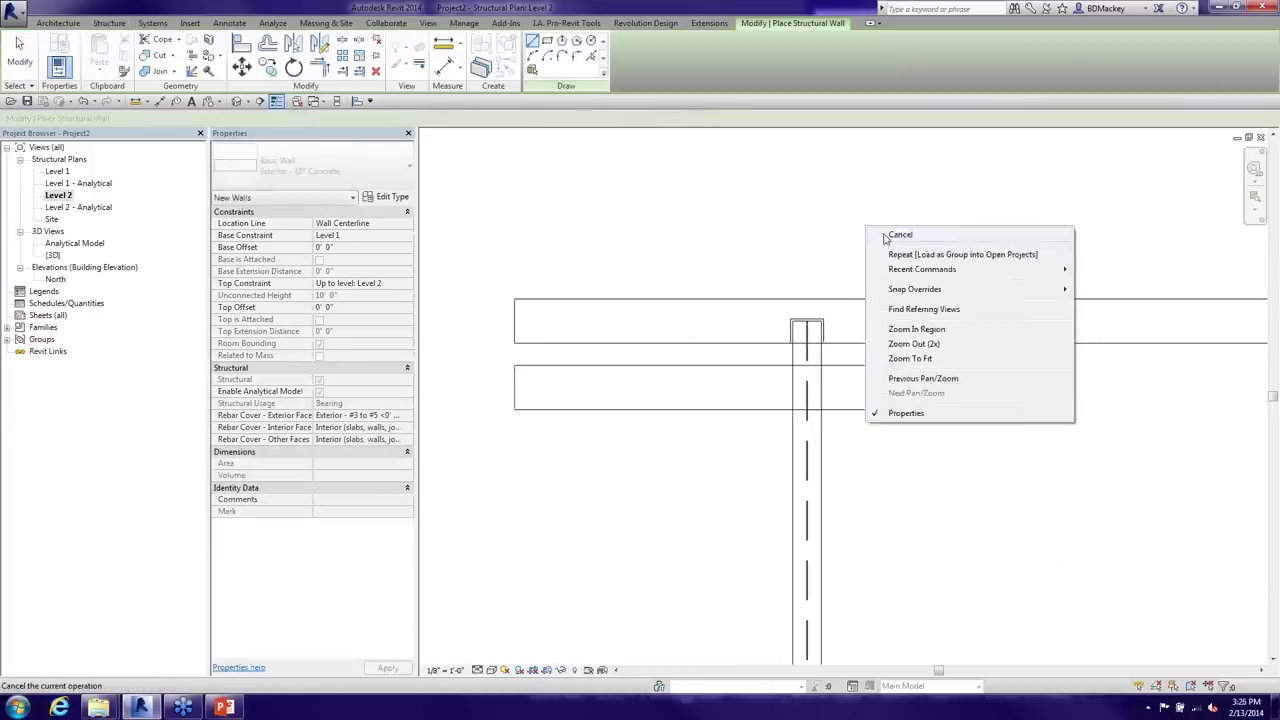
pyautogui.click(863, 226)
pyautogui.press('Escape')
pyautogui.click(1261, 137)
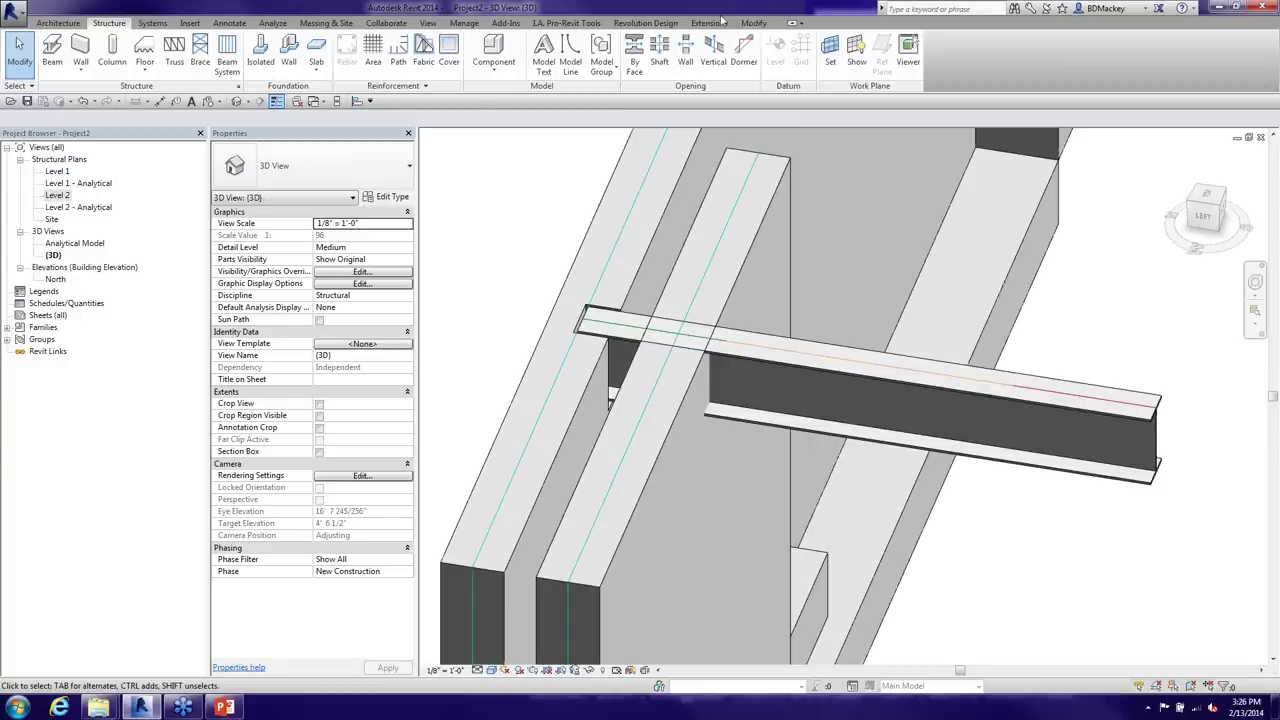
# Apply Geometry Cut so the W12X26 beam cuts the new wall
pyautogui.click(753, 23)
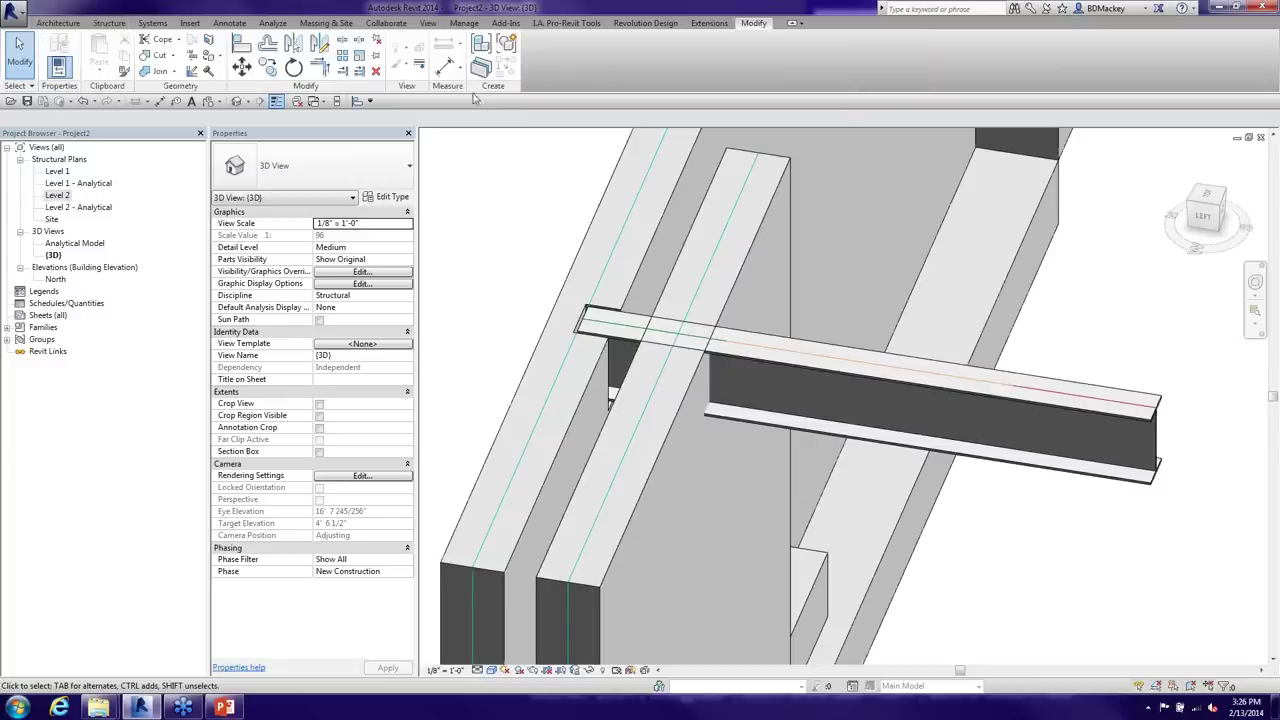
pyautogui.click(162, 60)
pyautogui.click(655, 380)
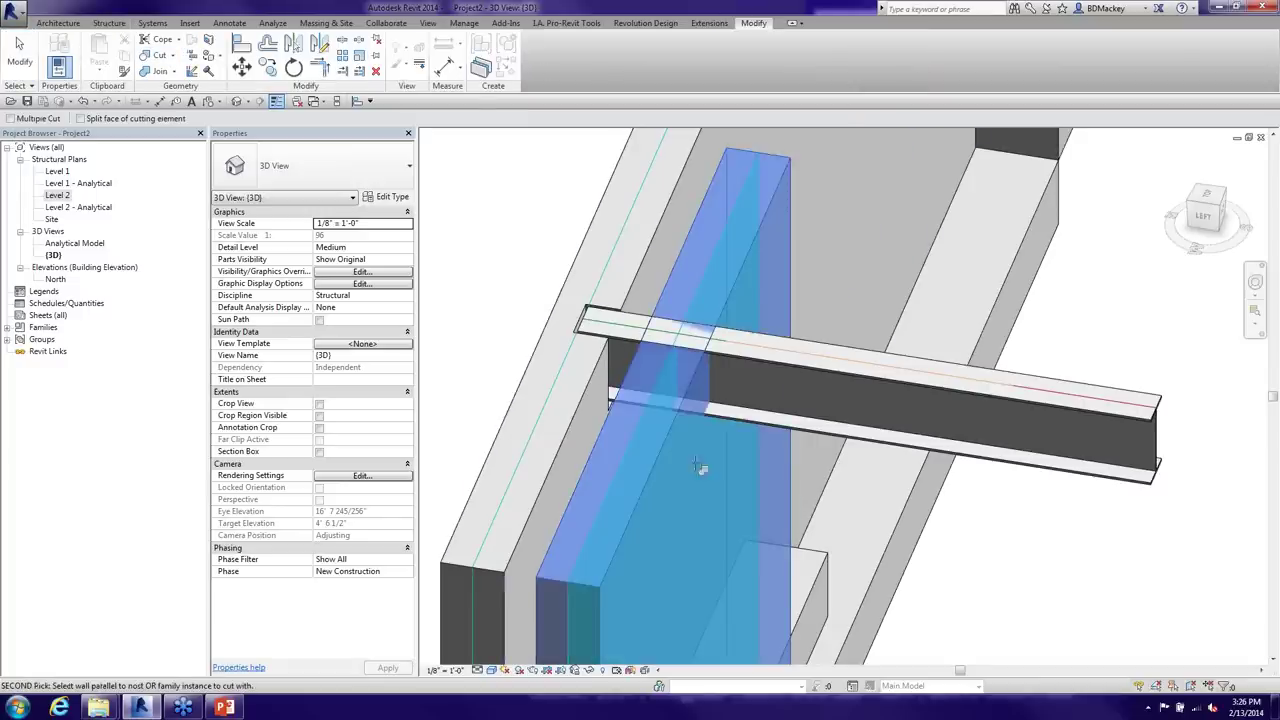
pyautogui.click(888, 388)
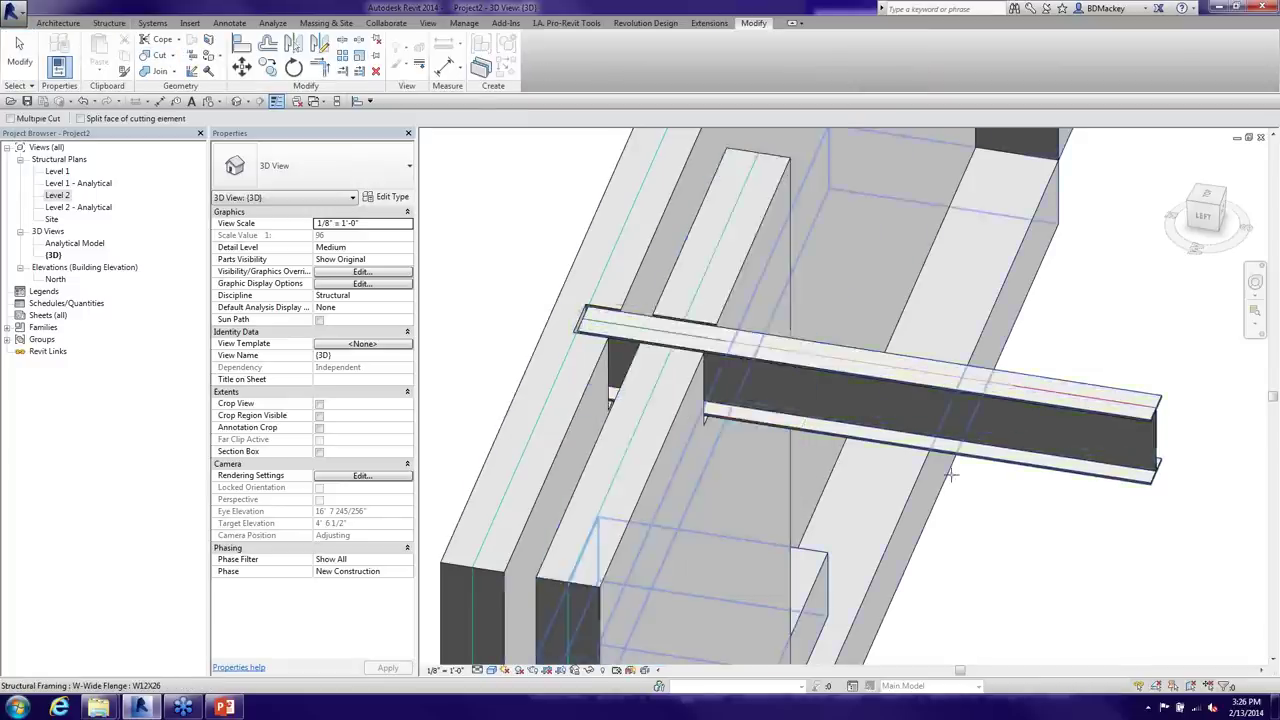
pyautogui.rightClick(972, 520)
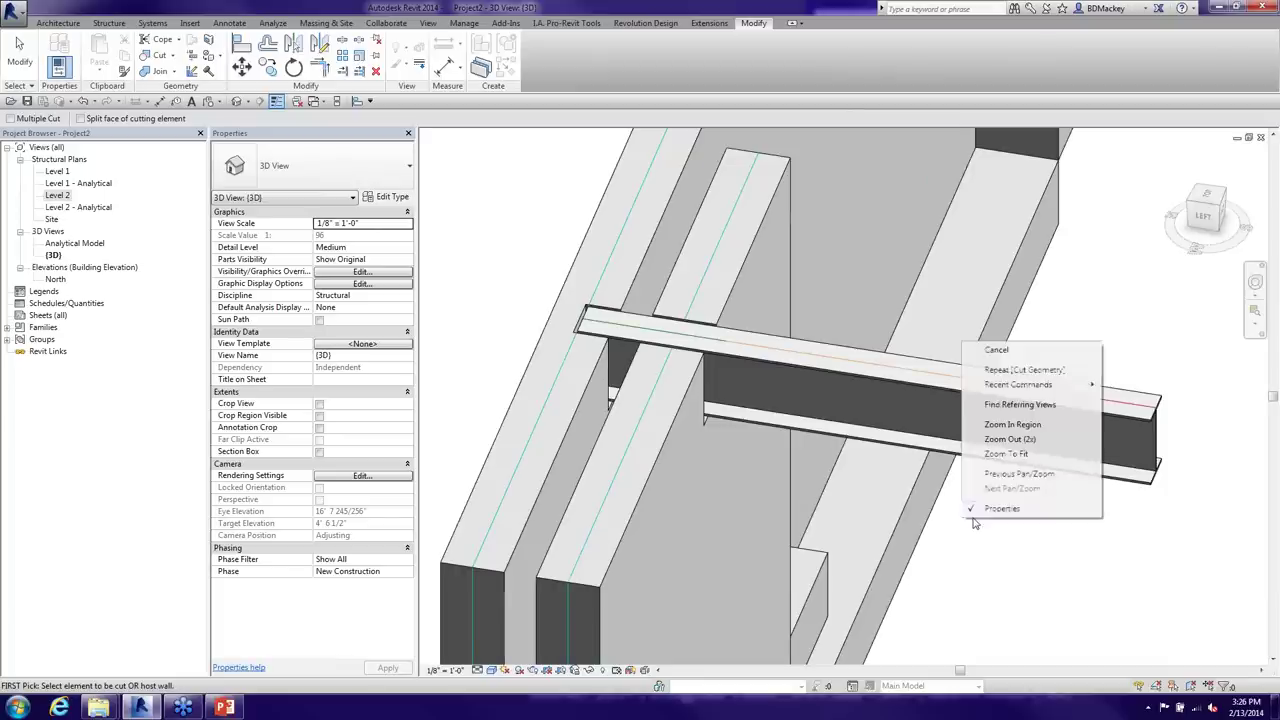
pyautogui.click(997, 350)
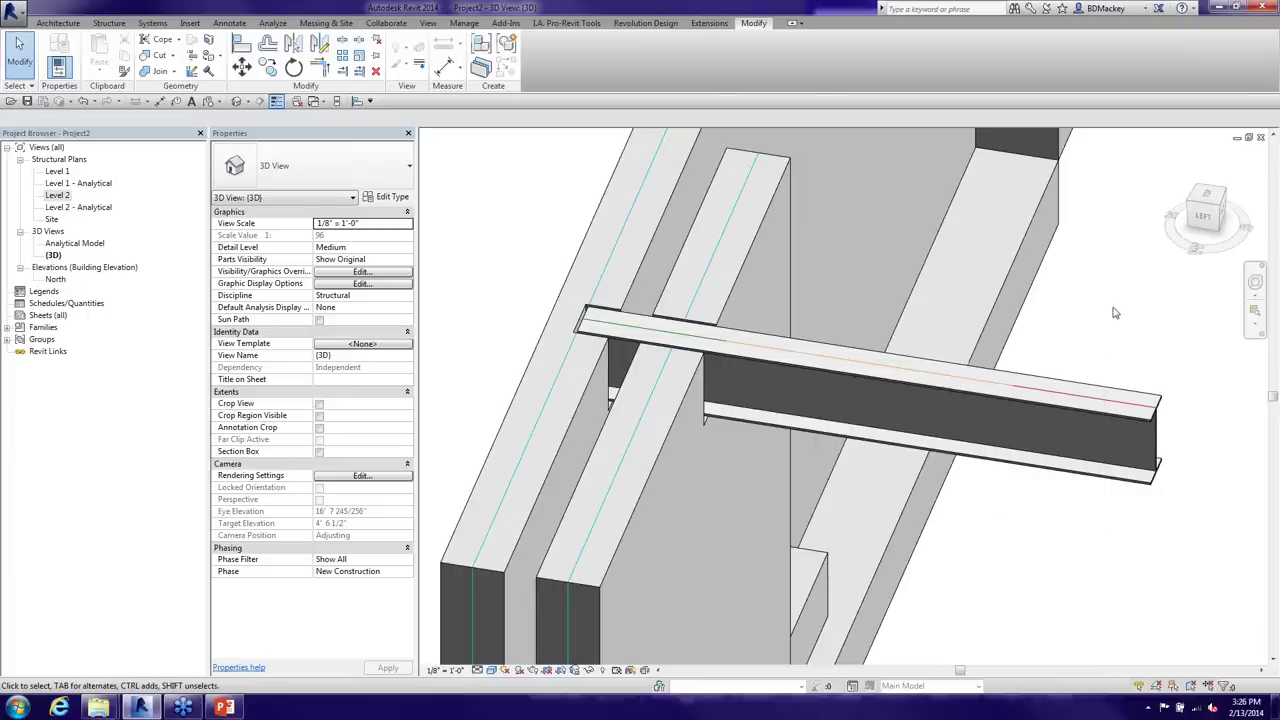
pyautogui.rightClick(1115, 313)
pyautogui.click(1137, 323)
pyautogui.scroll(-3, 780, 414)
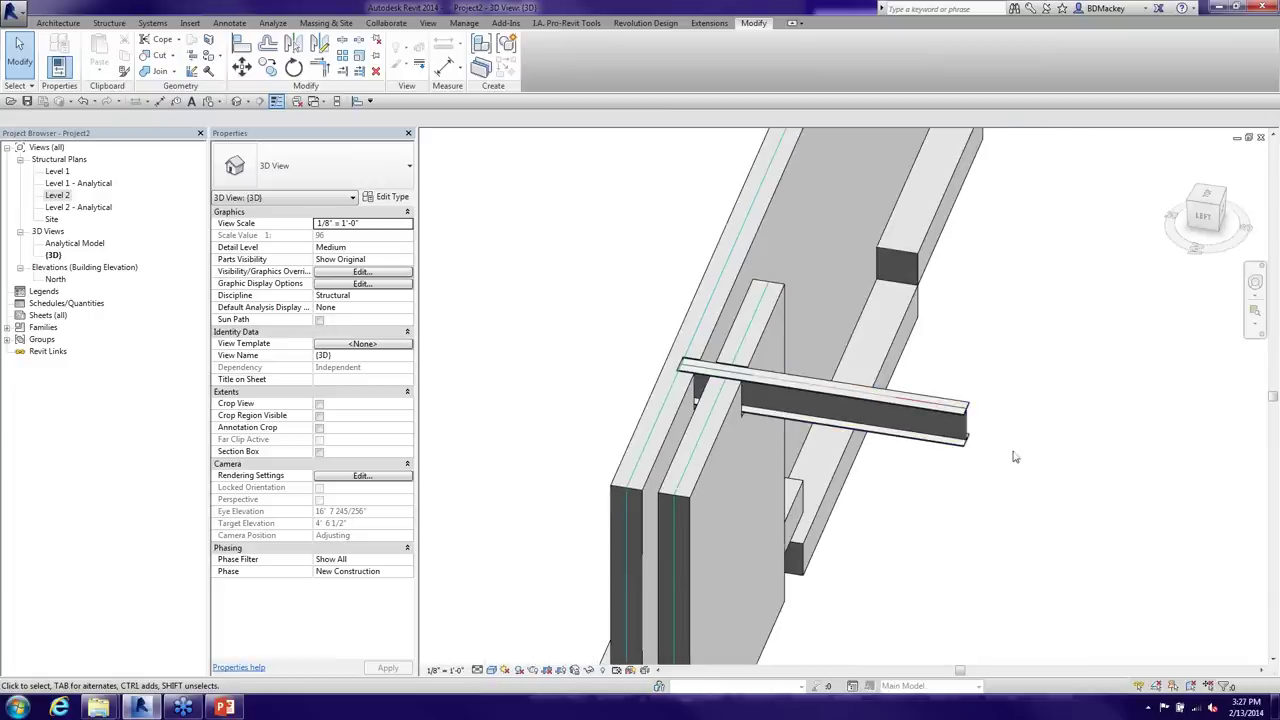
pyautogui.scroll(-1, 960, 528)
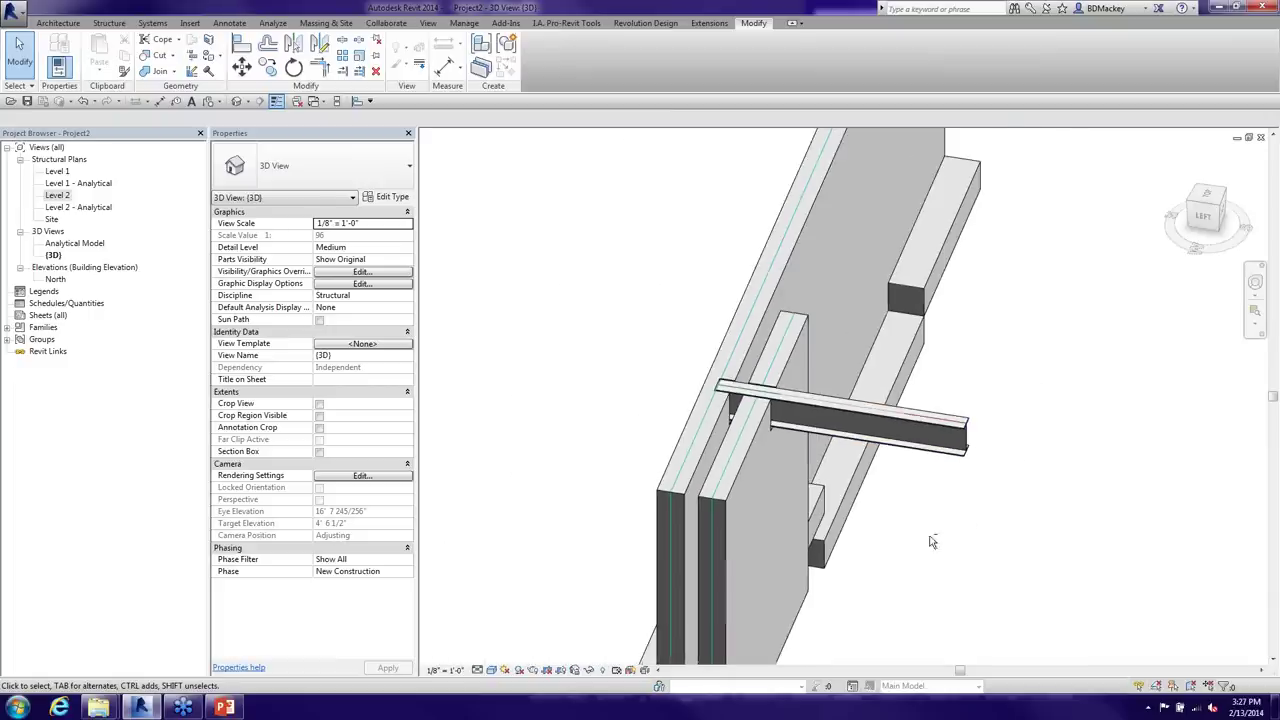
pyautogui.keyDown('shift'); pyautogui.moveTo(930, 541); pyautogui.dragTo(880, 555, button='middle'); pyautogui.keyUp('shift')
pyautogui.scroll(5, 670, 445)
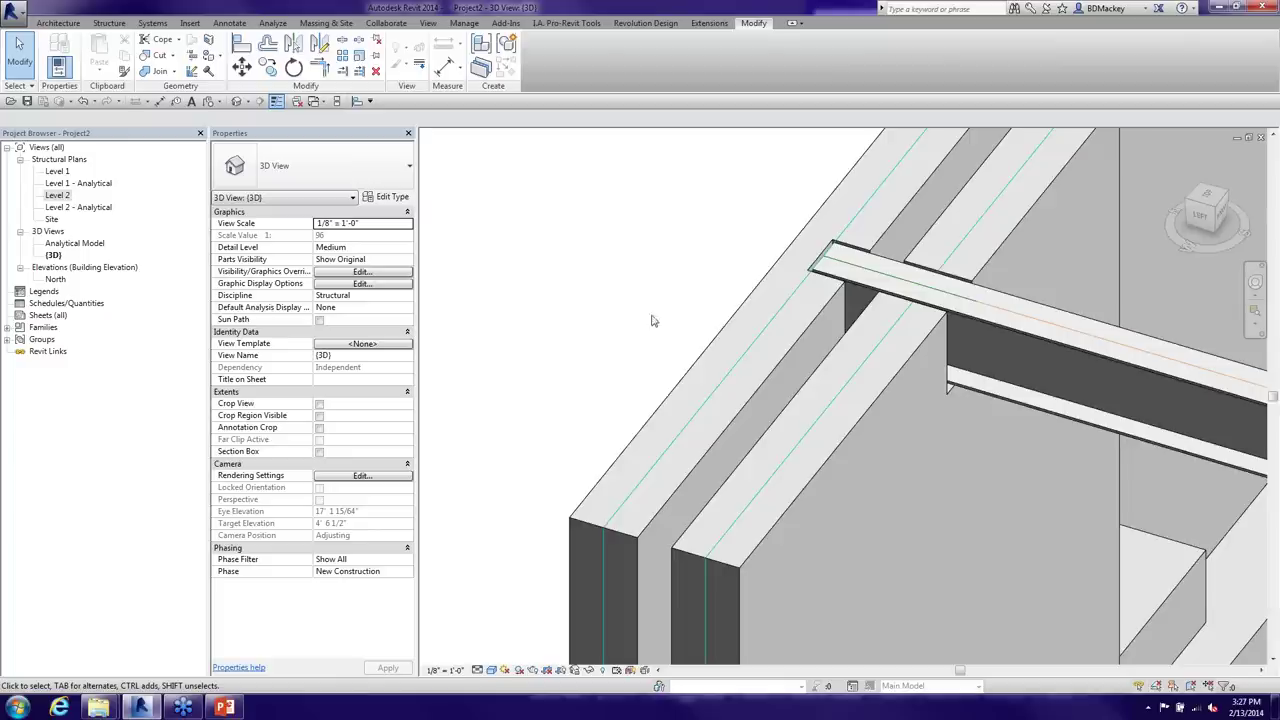
pyautogui.scroll(-2, 700, 350)
pyautogui.moveTo(817, 383); pyautogui.dragTo(710, 343, button='middle')
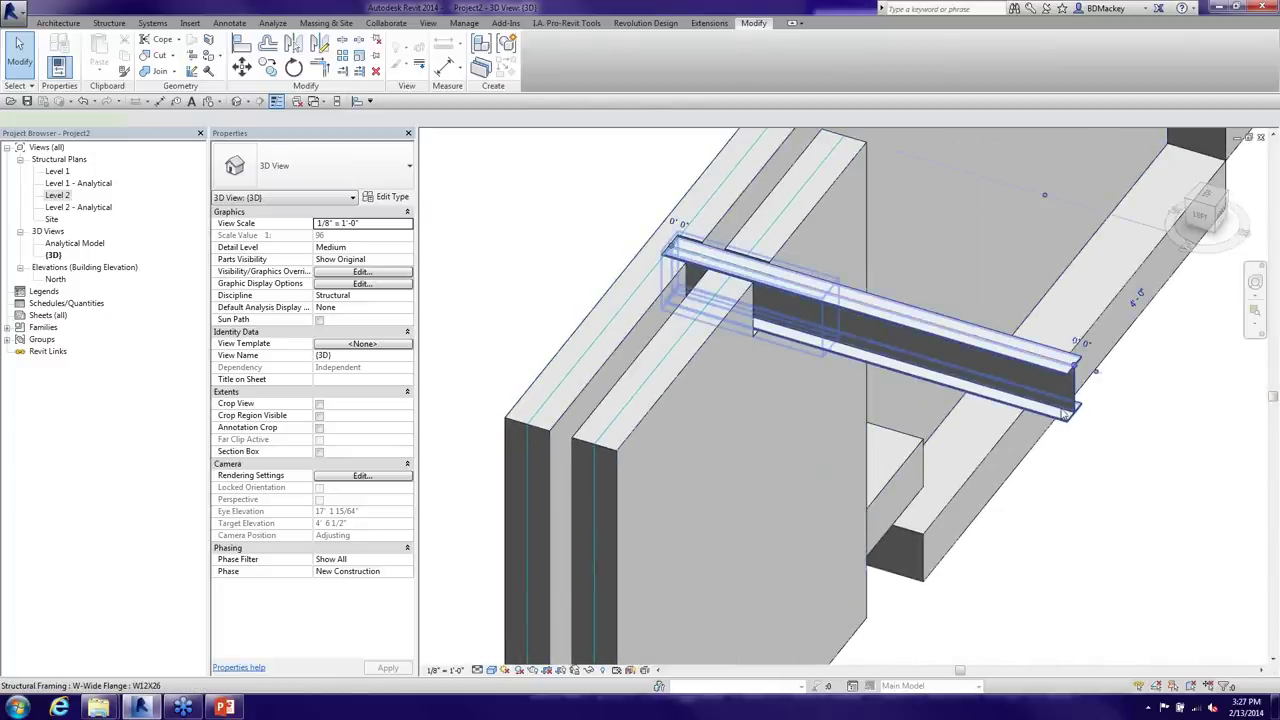
pyautogui.click(1066, 414)
pyautogui.click(1092, 497)
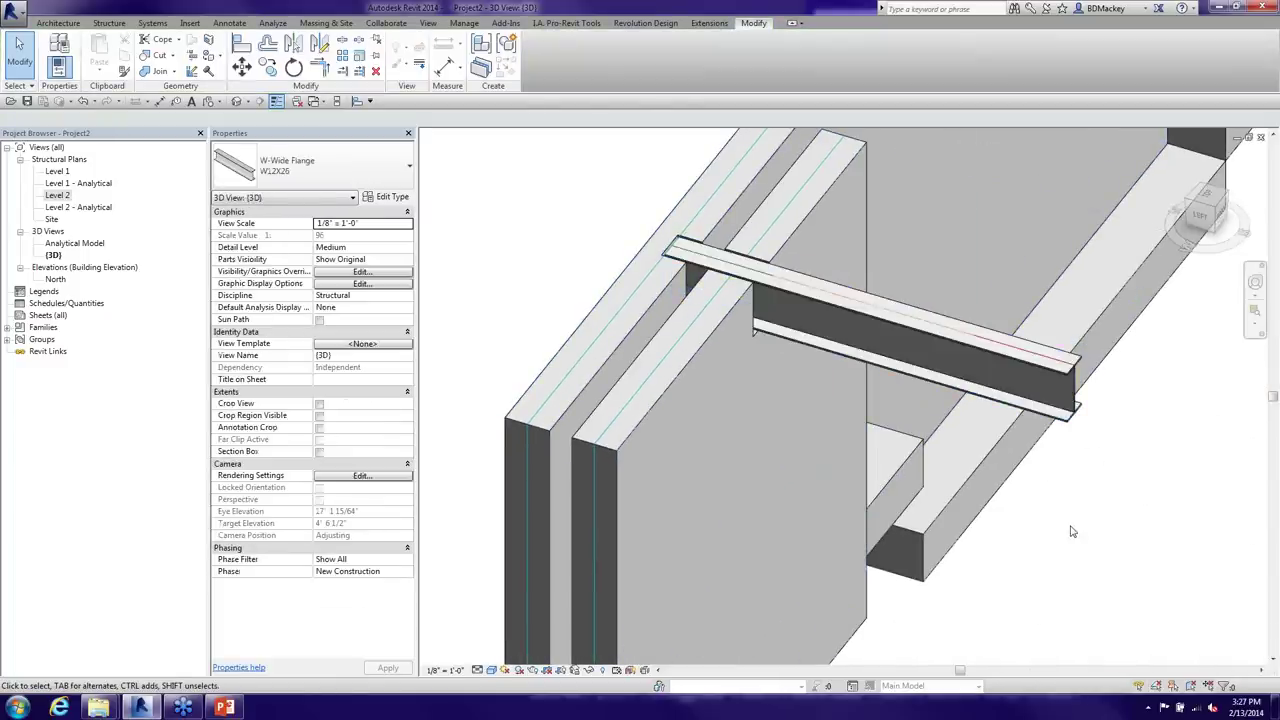
pyautogui.click(630, 671)
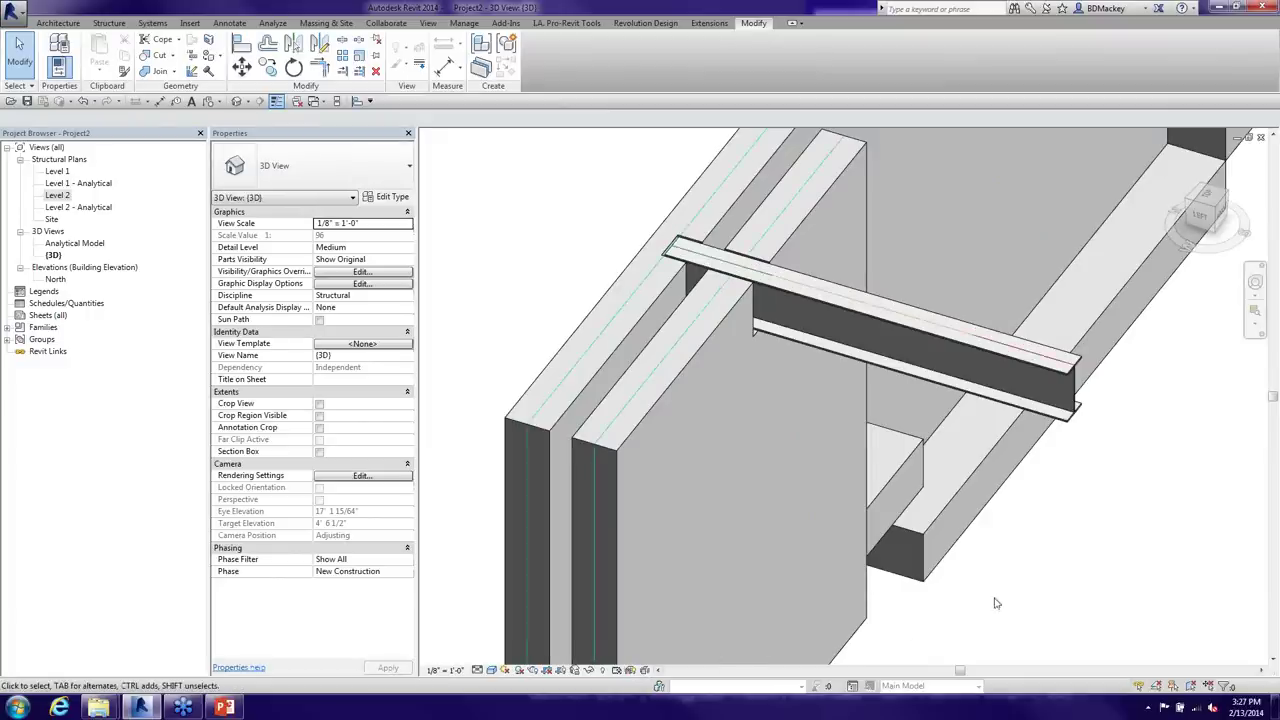
pyautogui.click(1031, 368)
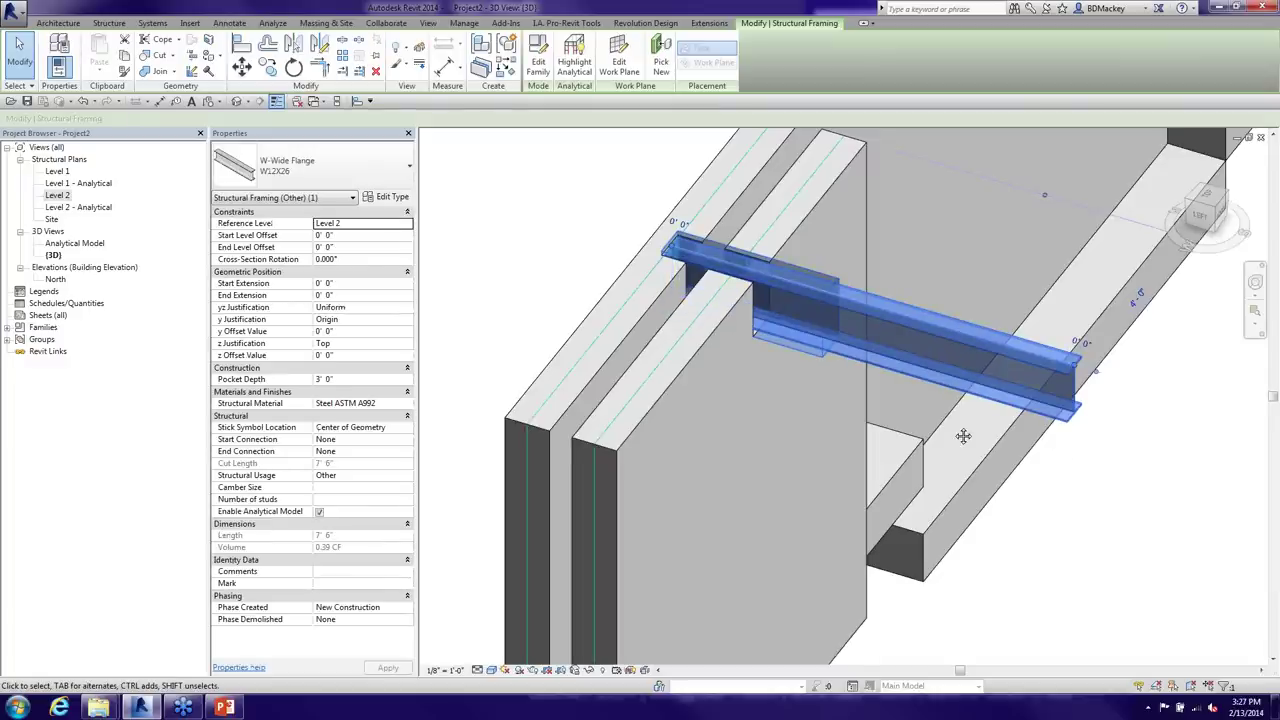
pyautogui.moveTo(795, 362); pyautogui.dragTo(820, 369, button='middle')
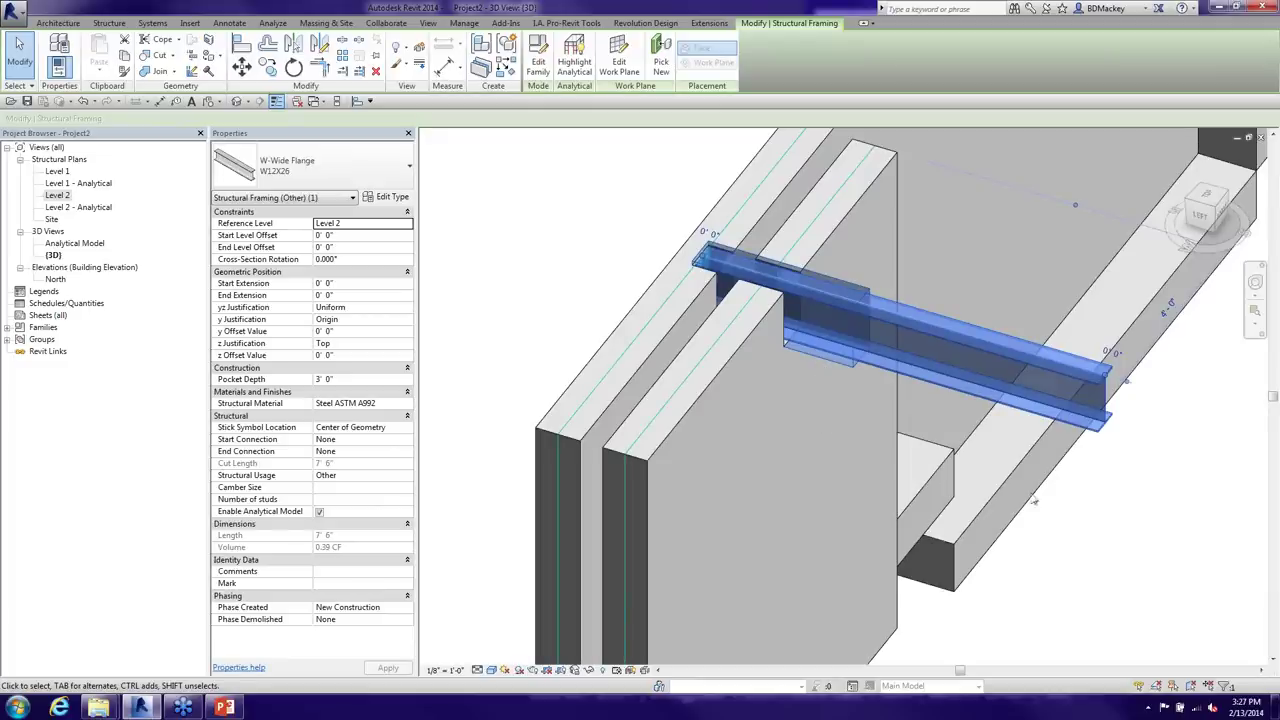
pyautogui.press('Escape')
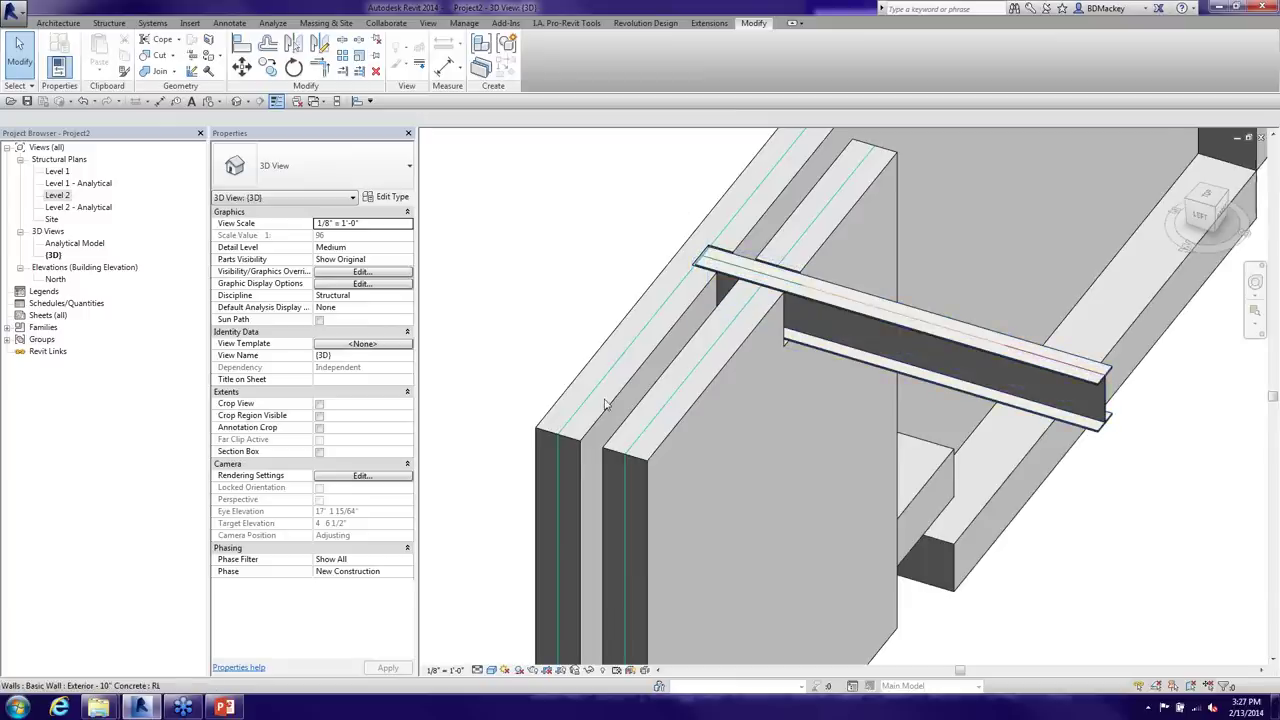
# Hide the analytical model and delete the front concrete wall
pyautogui.click(631, 670)
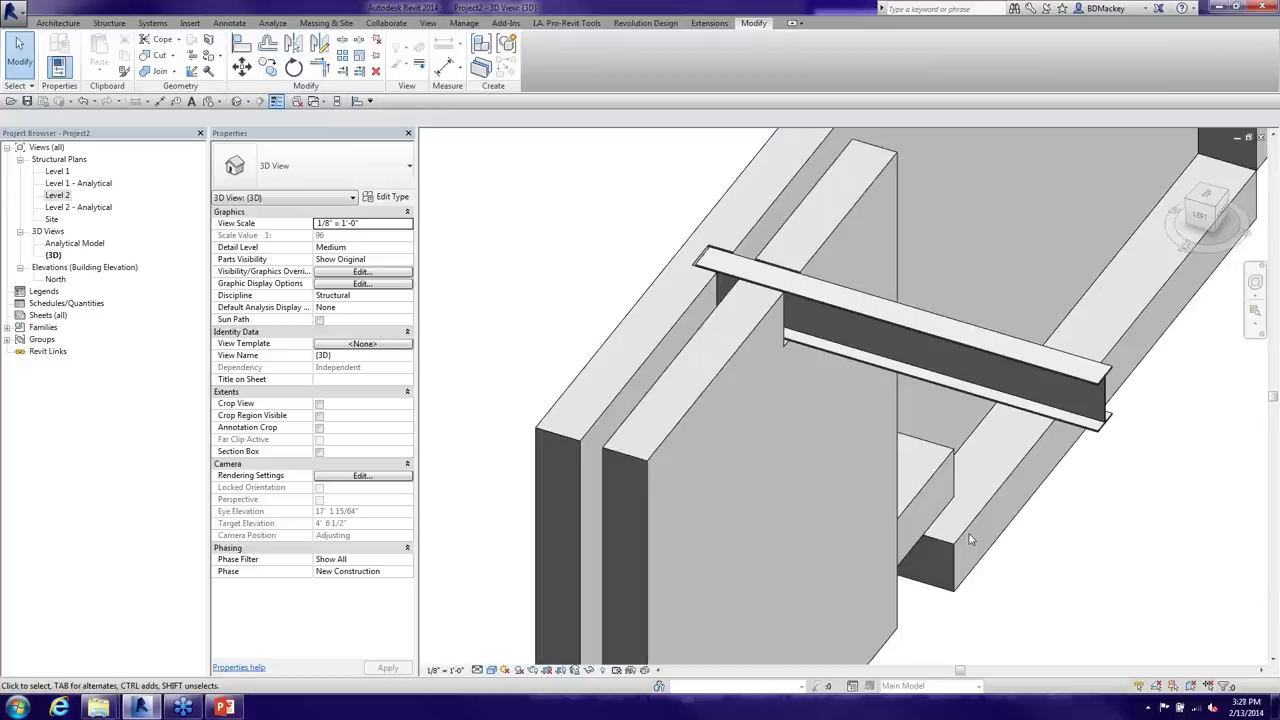
pyautogui.scroll(-3, 948, 223)
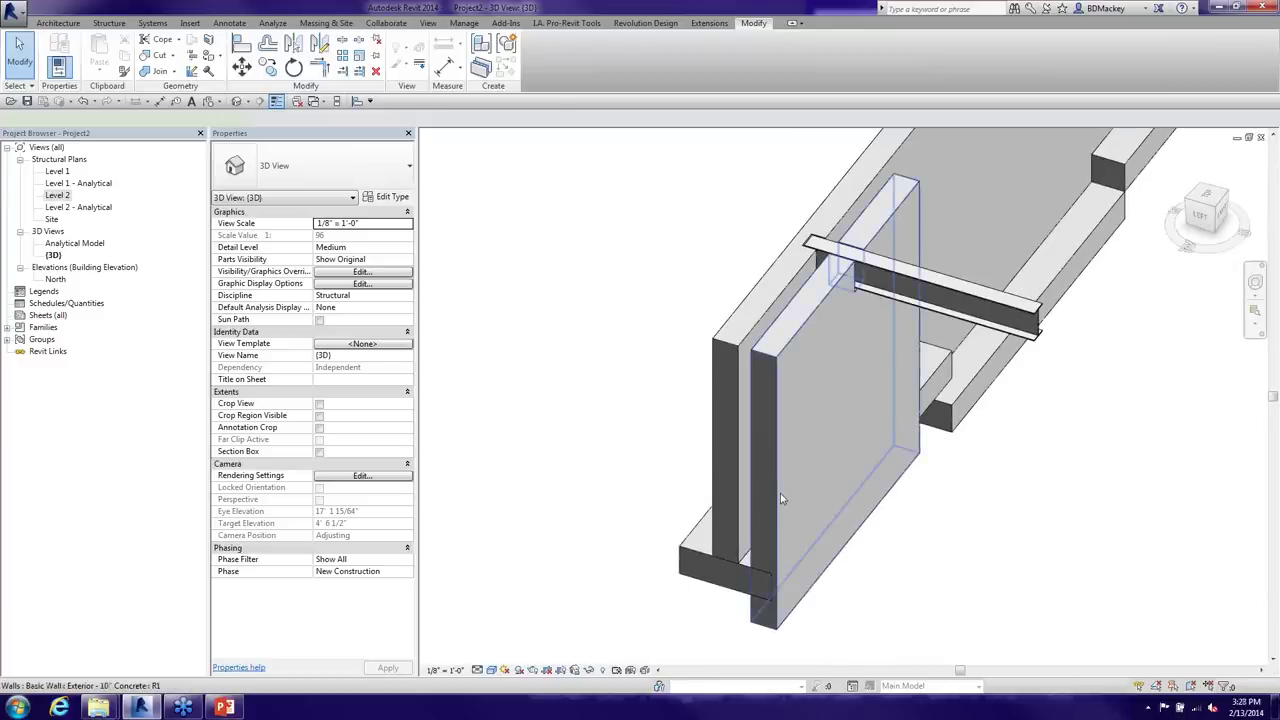
pyautogui.click(781, 496)
pyautogui.press('Delete')
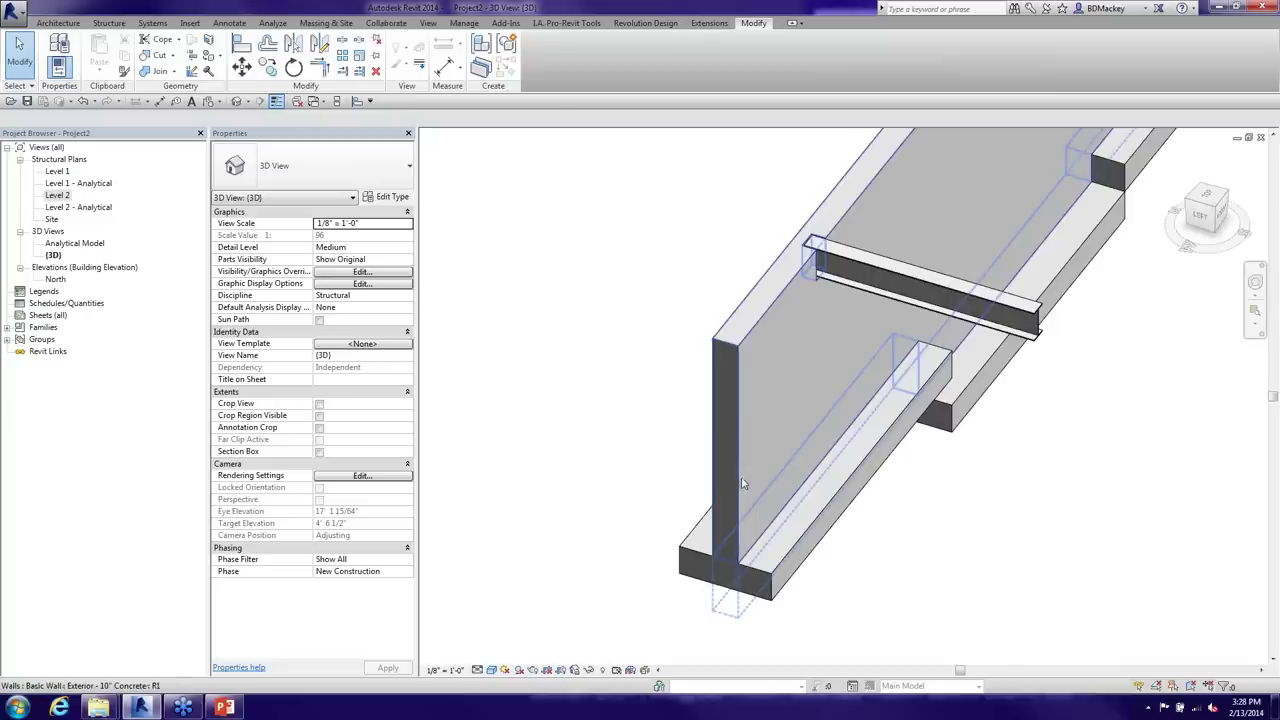
# Orbit and zoom around the back wall to inspect its footing
pyautogui.click(743, 495)
pyautogui.click(743, 495)
pyautogui.keyDown('shift'); pyautogui.moveTo(743, 495); pyautogui.dragTo(1032, 528, button='middle'); pyautogui.keyUp('shift')
pyautogui.click(1032, 528)
pyautogui.scroll(4, 937, 470)
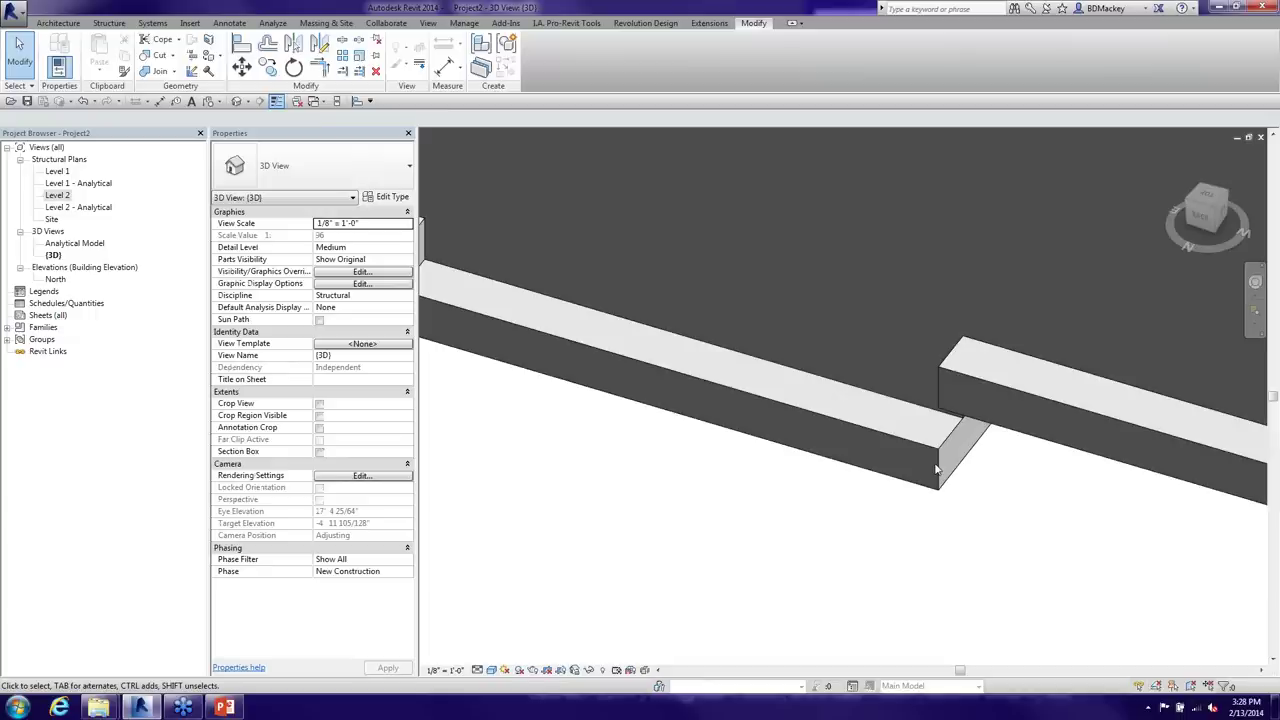
pyautogui.scroll(-1, 937, 470)
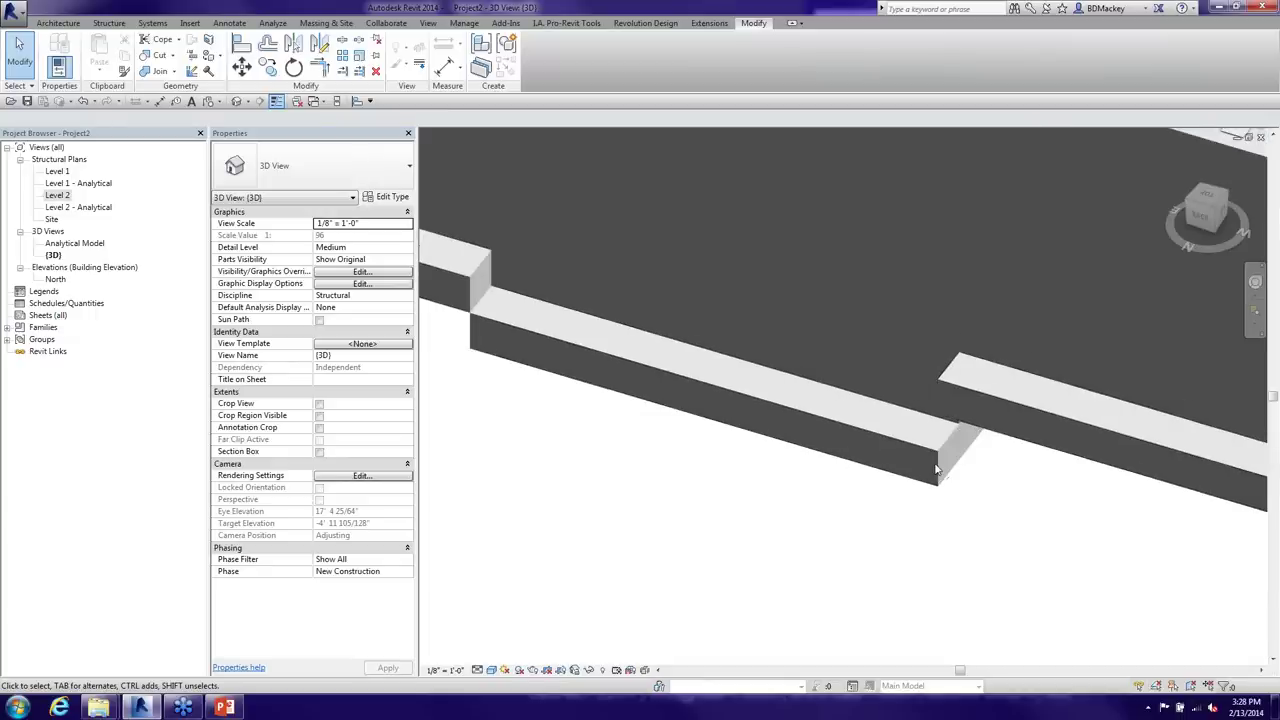
pyautogui.scroll(-1, 937, 470)
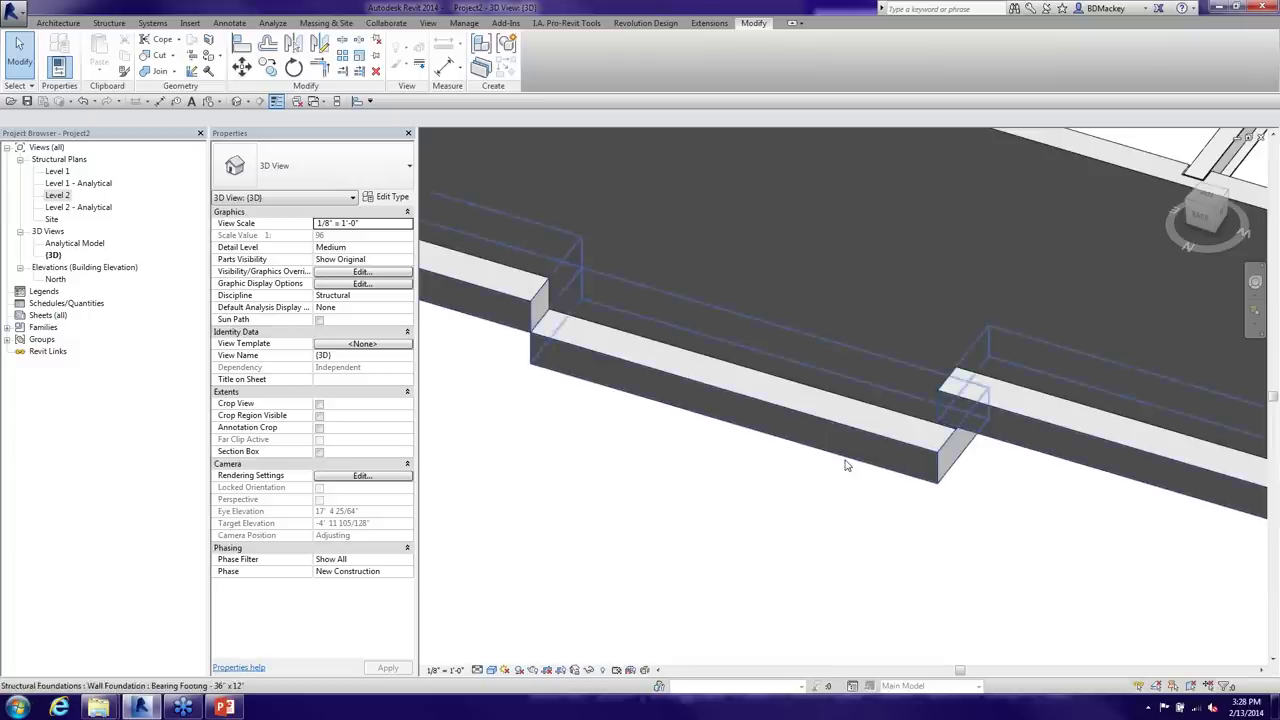
# Create a new family via New > Family using the Structural Foundation.rft template
pyautogui.click(24, 18)
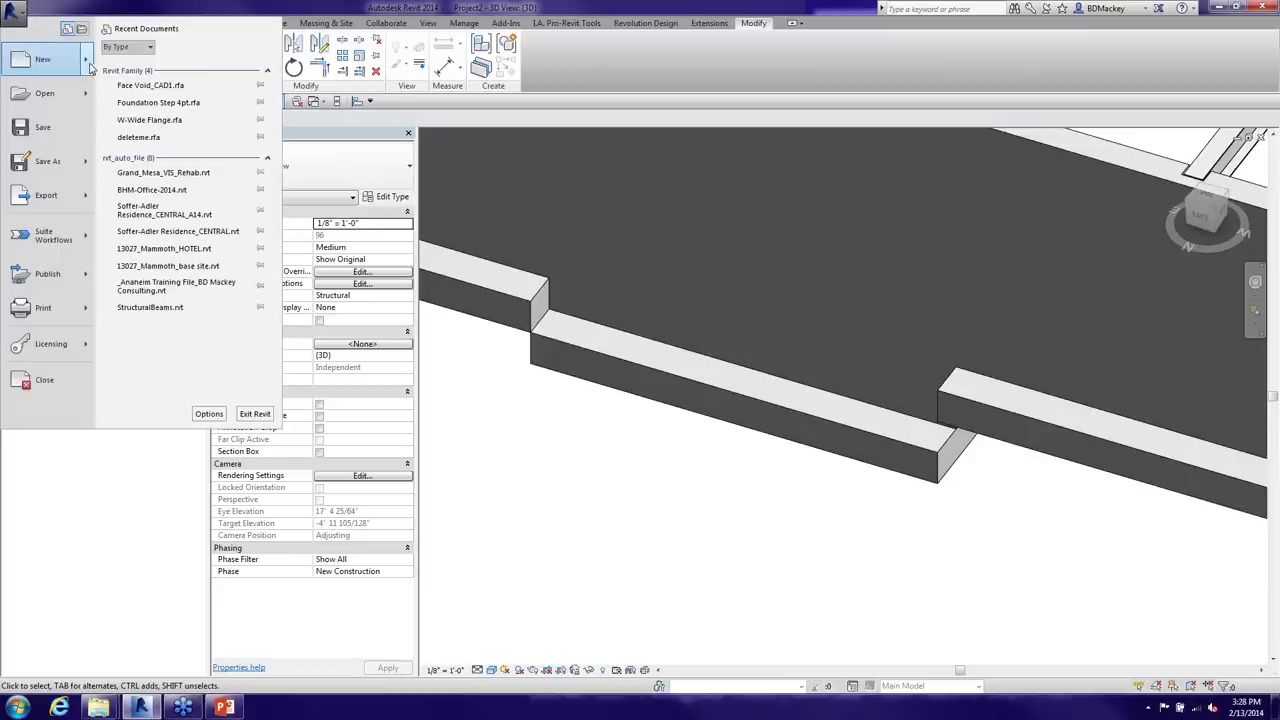
pyautogui.moveTo(90, 64)
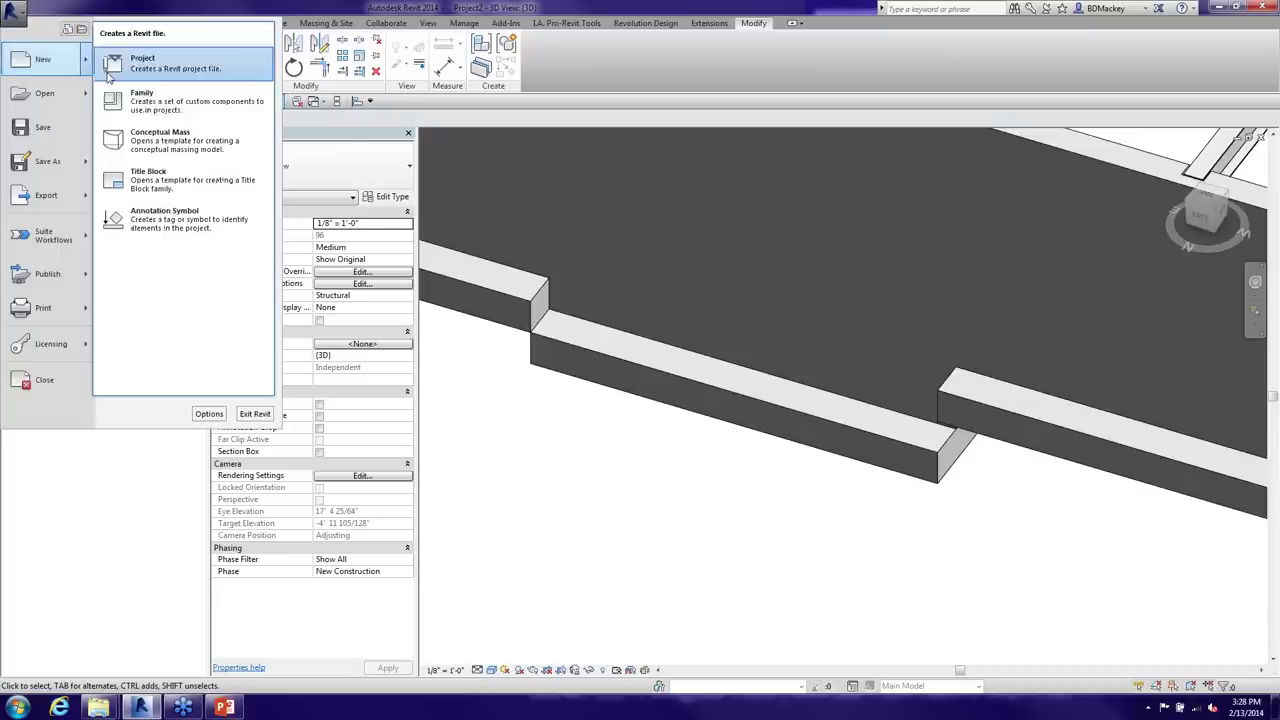
pyautogui.click(181, 110)
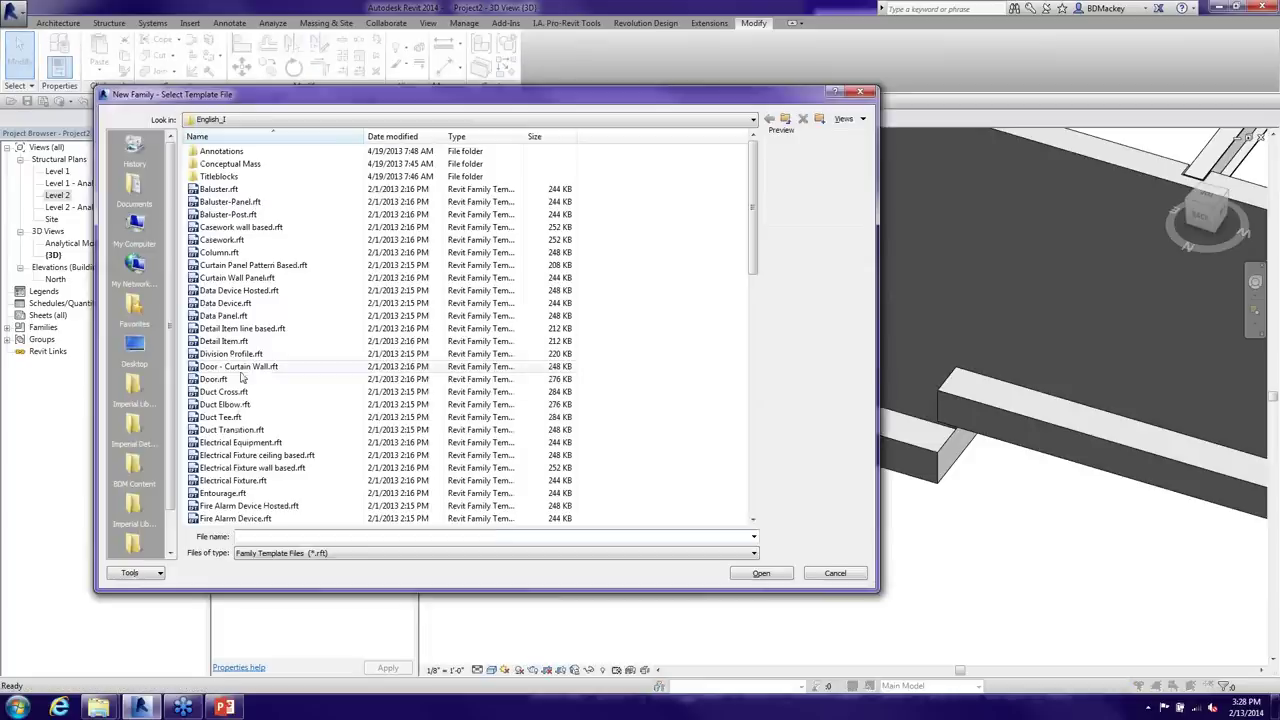
pyautogui.click(240, 380)
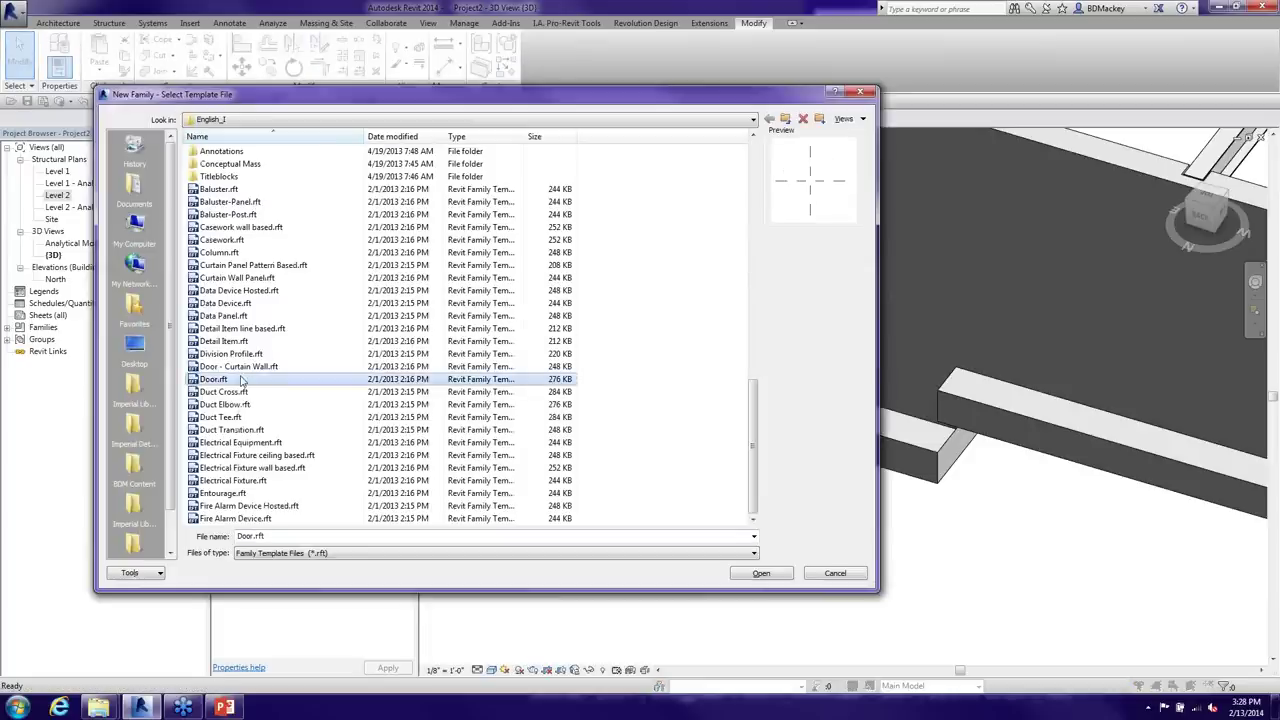
pyautogui.press('s')
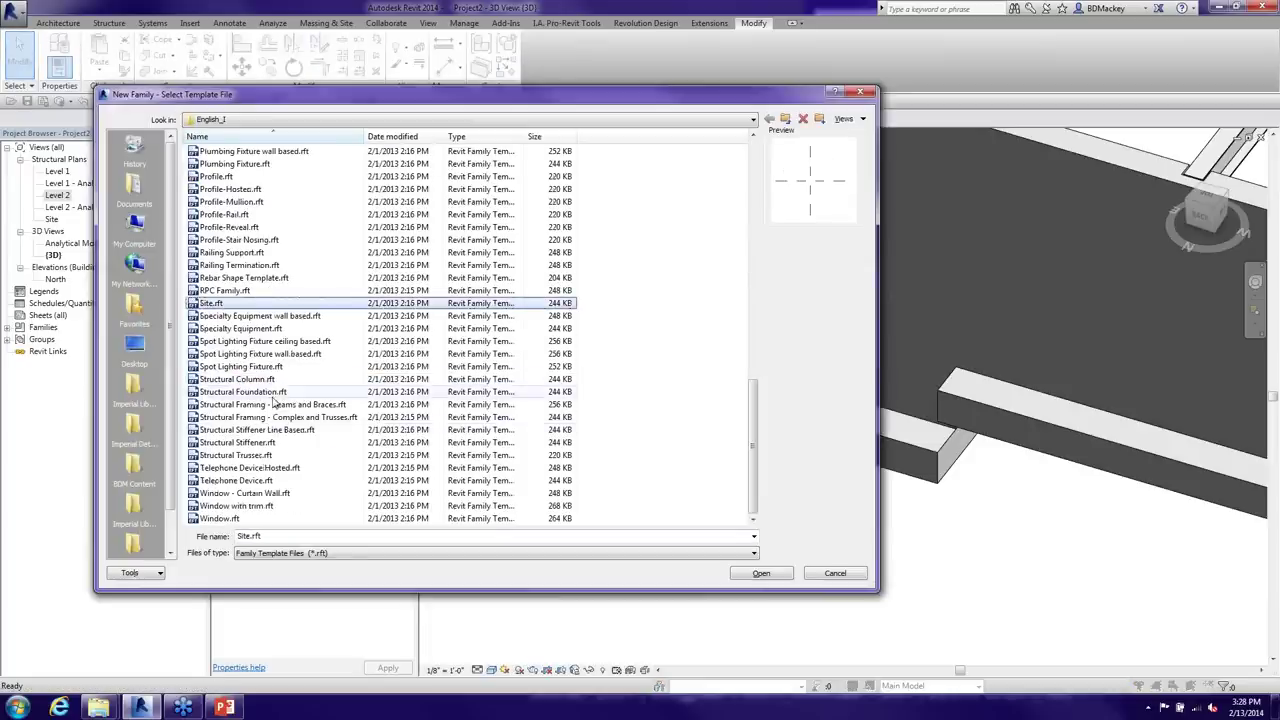
pyautogui.click(271, 396)
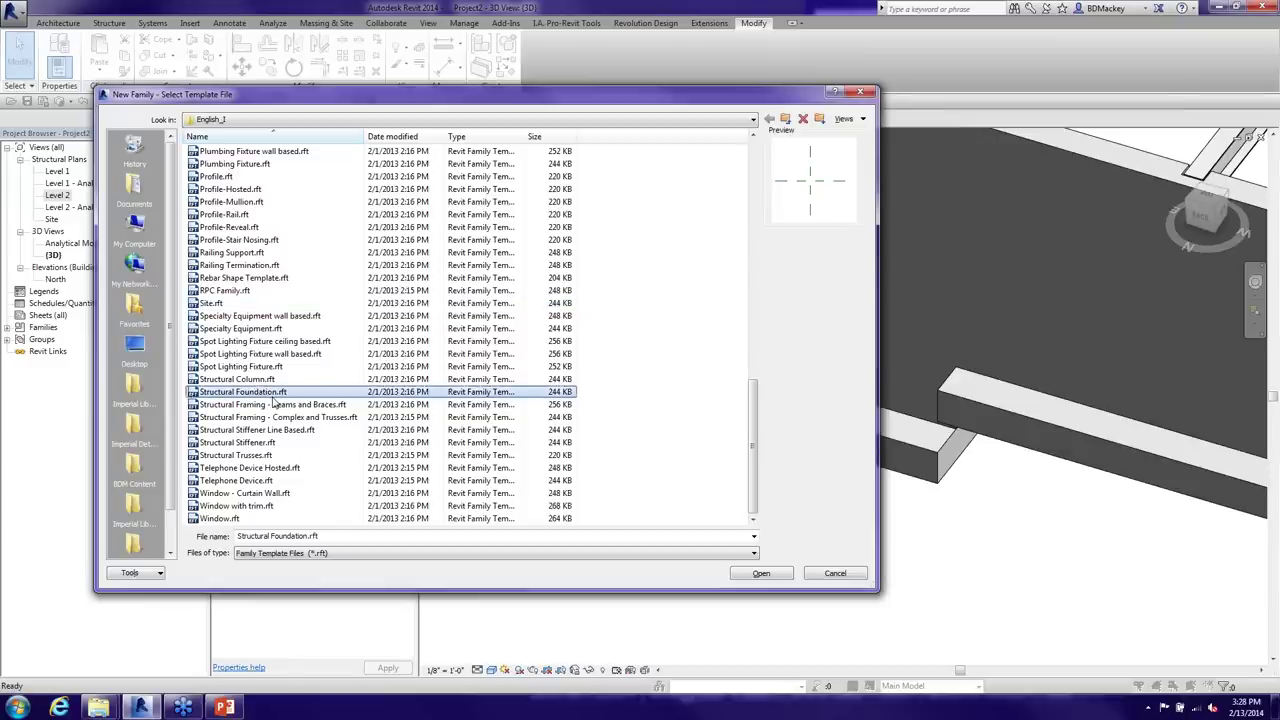
pyautogui.click(762, 574)
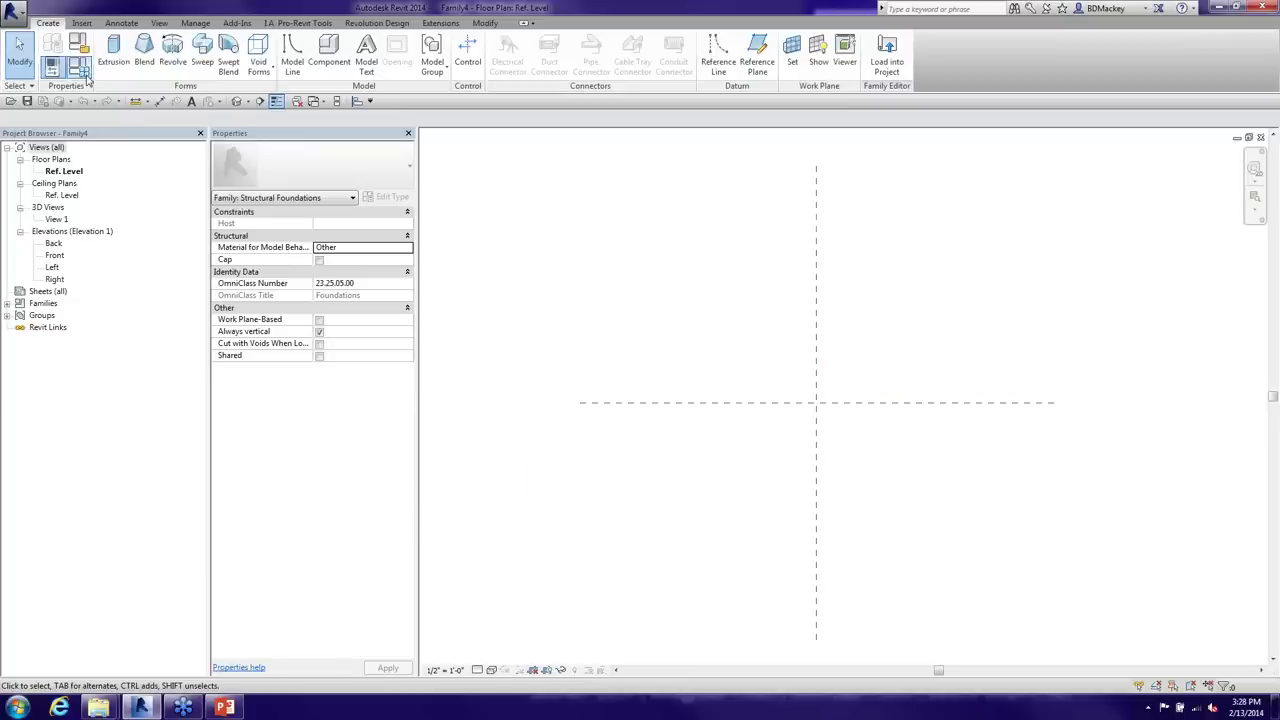
# Review the Length and Width parameters in Family Types and close without changes
pyautogui.click(82, 70)
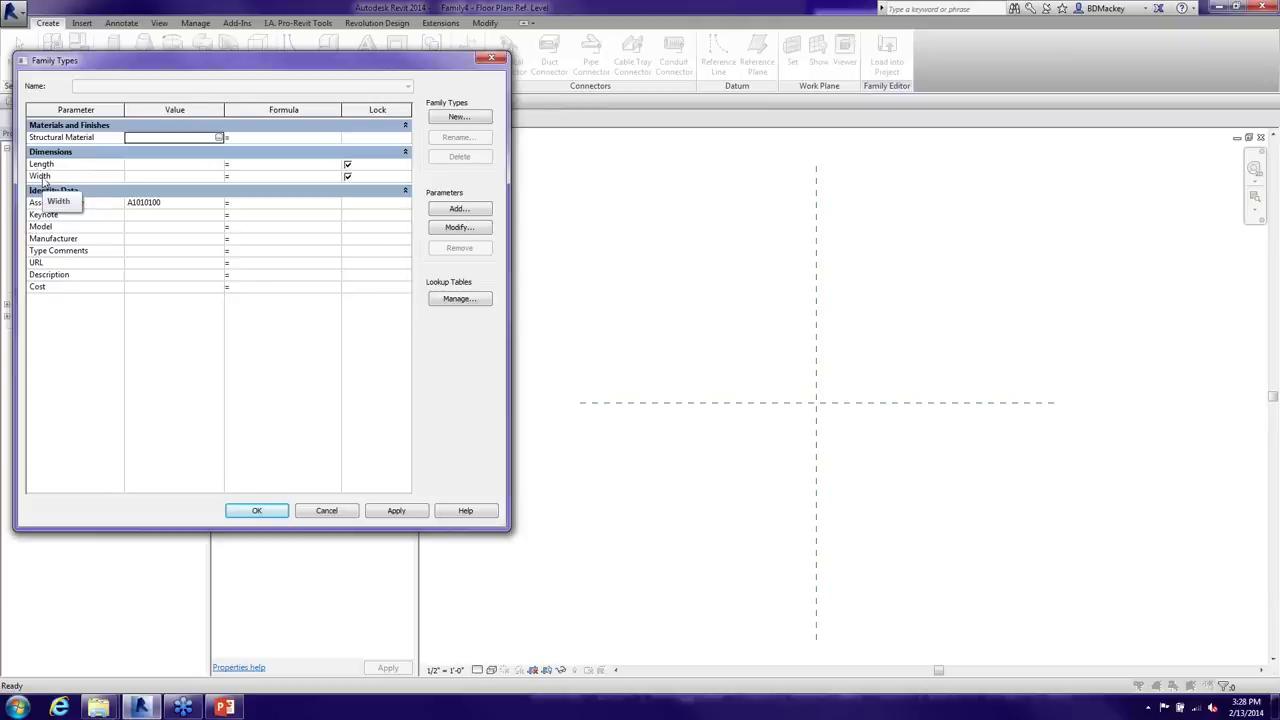
pyautogui.click(319, 512)
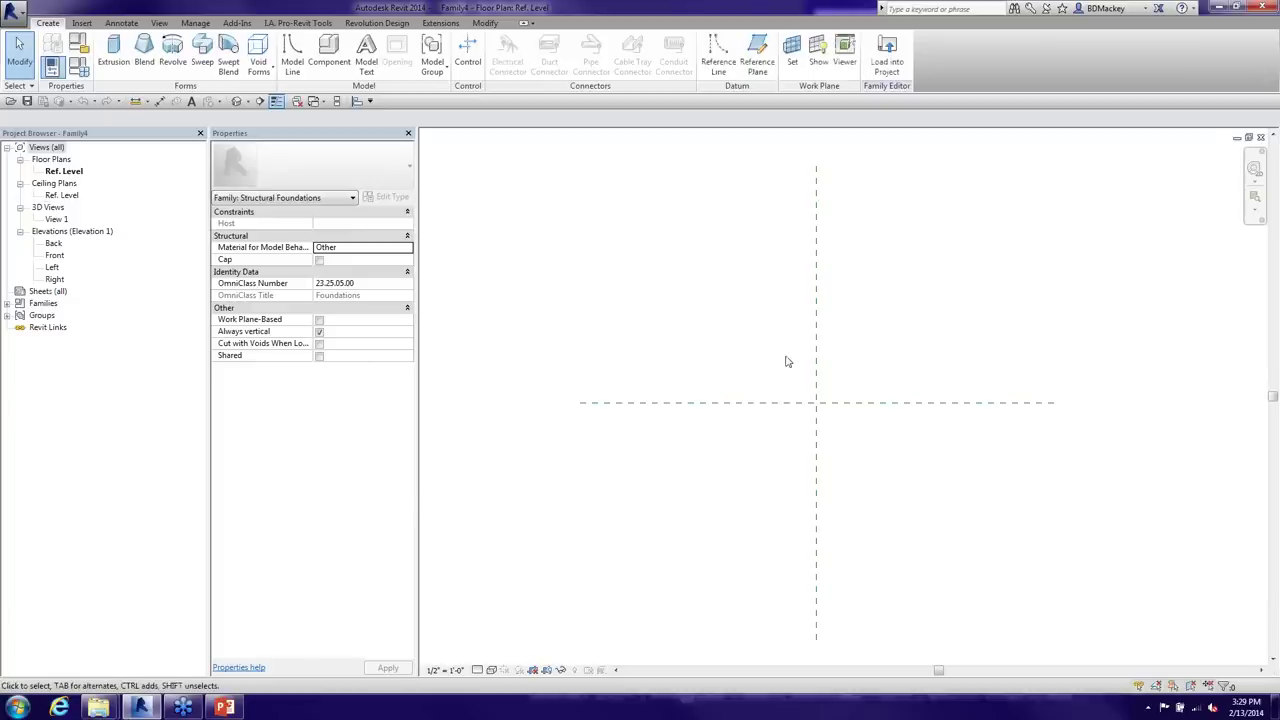
# Draw two horizontal reference planes with RP, one above and one below the Center (Front/Back) plane
pyautogui.press('r')
pyautogui.press('p')
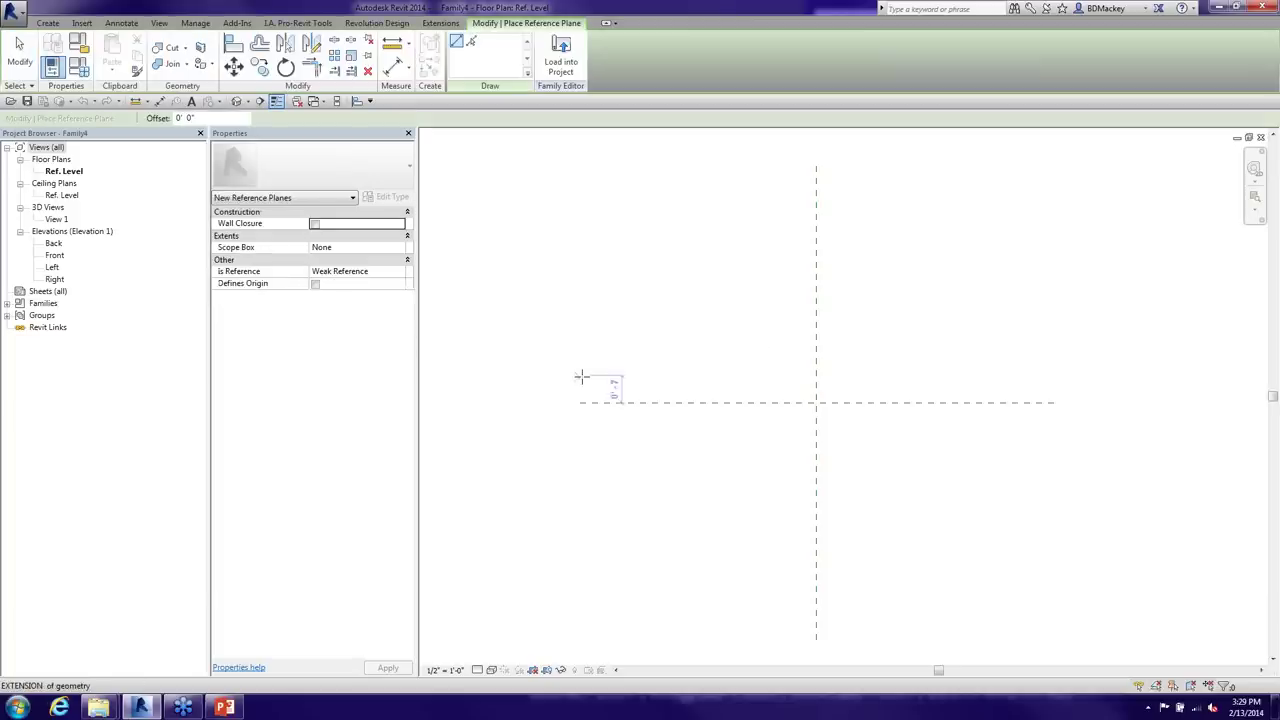
pyautogui.click(580, 376)
pyautogui.click(1054, 374)
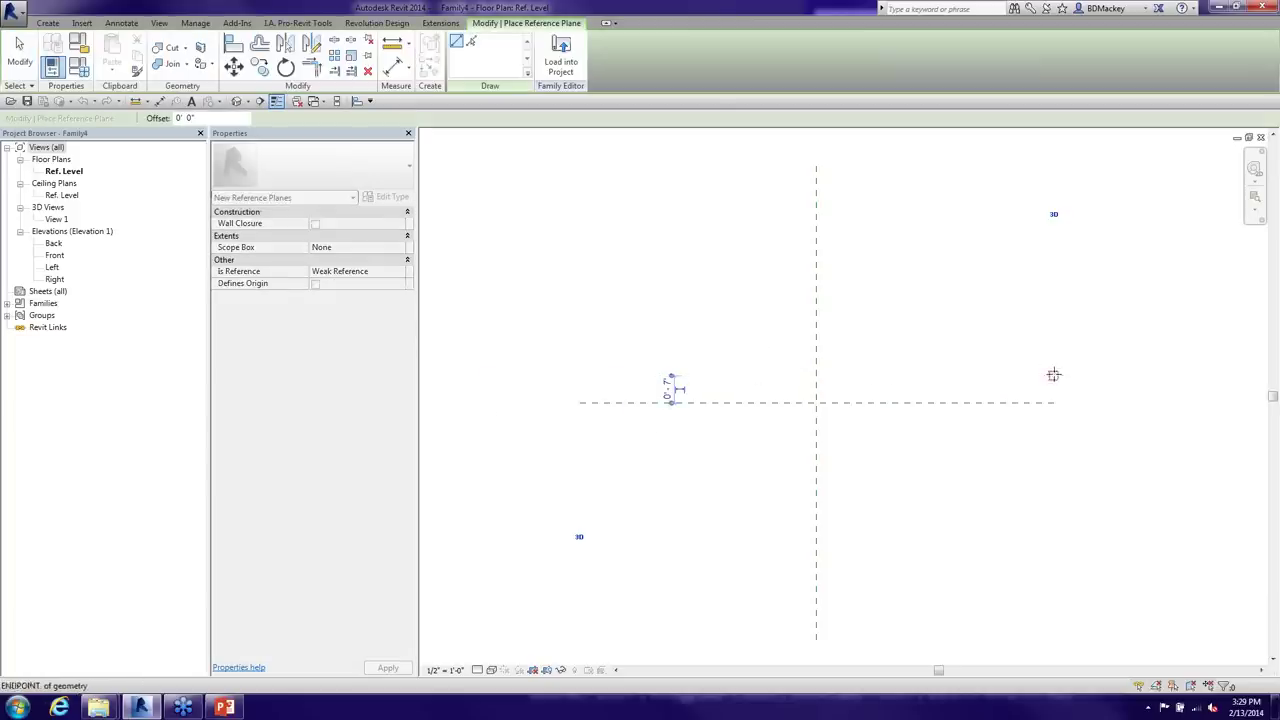
pyautogui.click(579, 434)
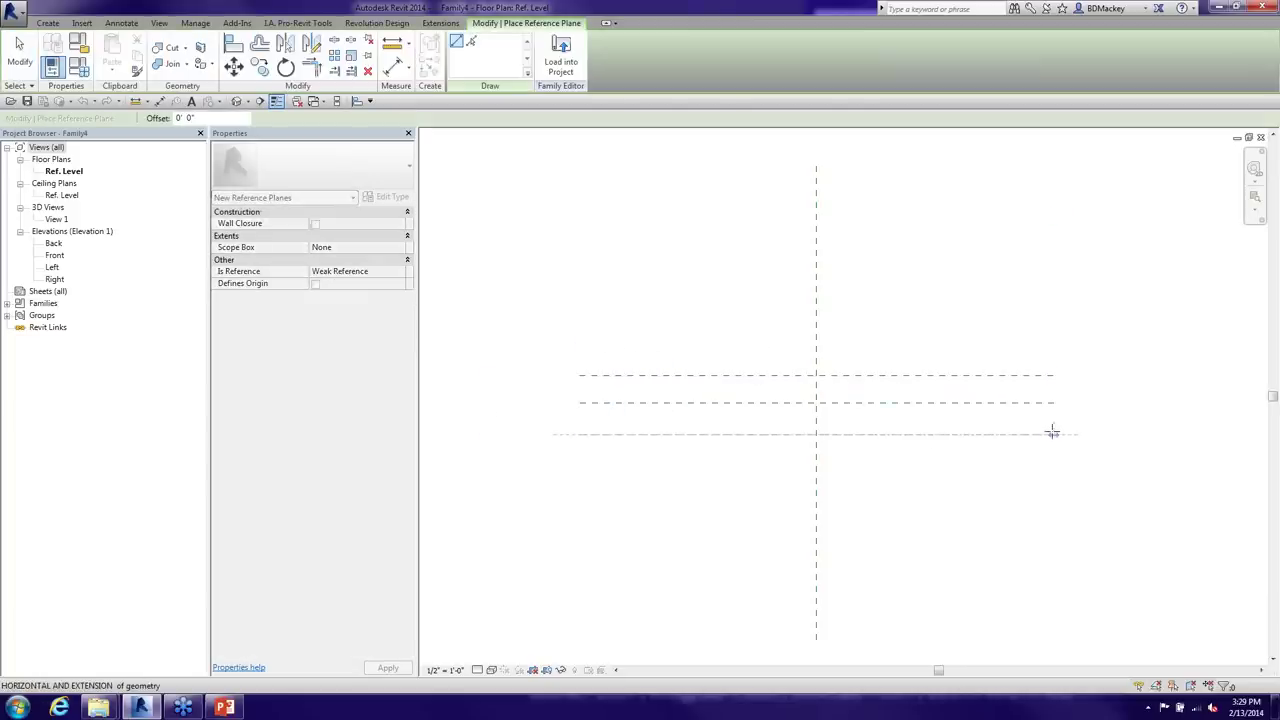
pyautogui.click(1052, 434)
pyautogui.rightClick(917, 292)
pyautogui.click(948, 315)
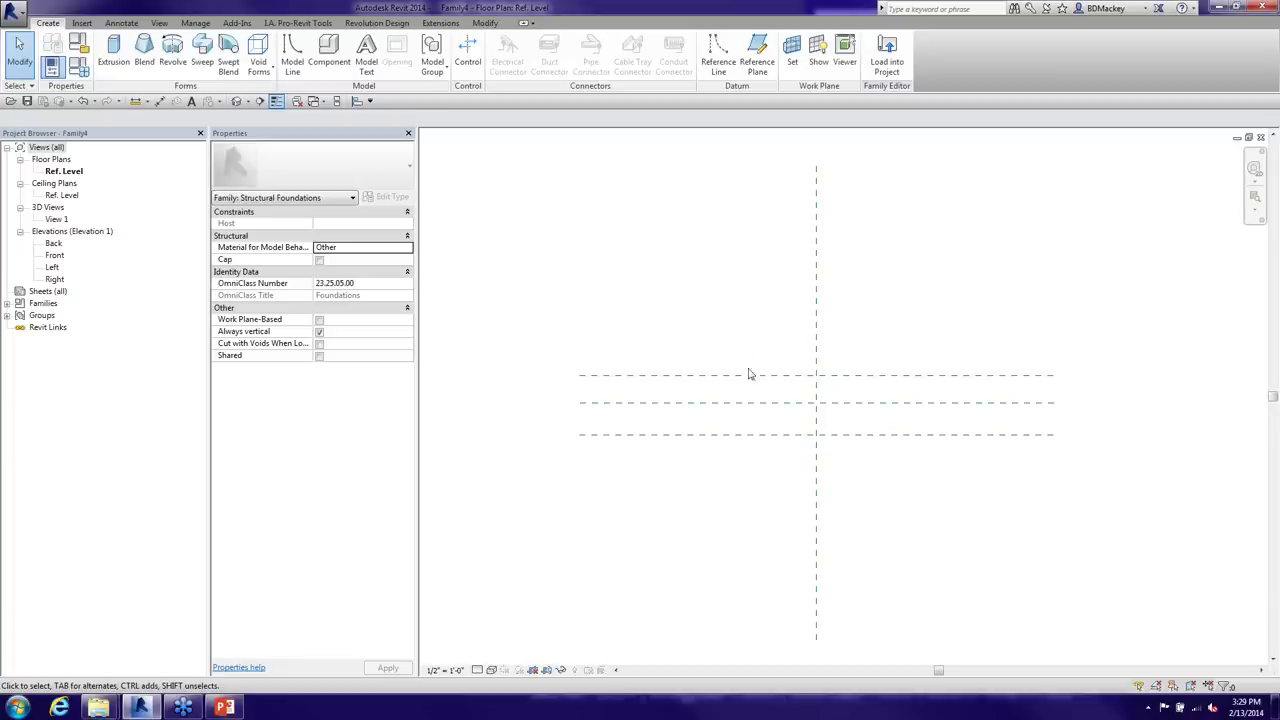
# Check the Center (Front/Back) plane, then select the new lower reference plane
pyautogui.click(768, 404)
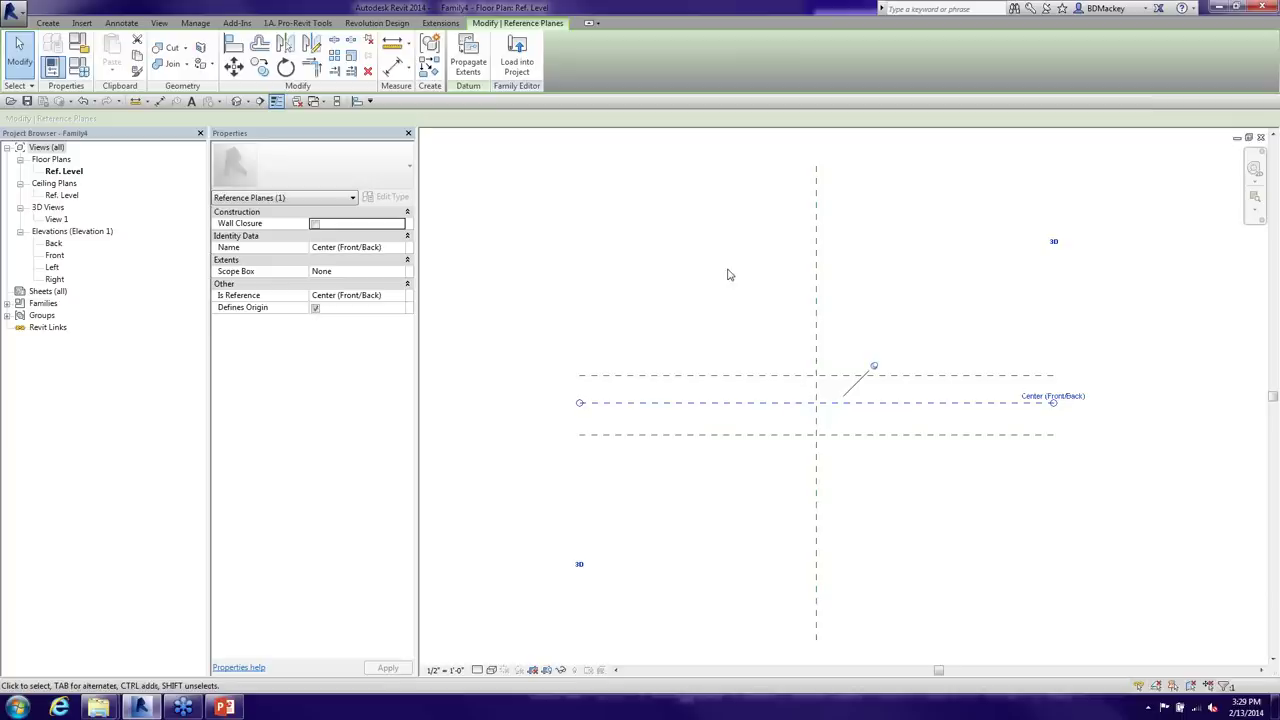
pyautogui.click(738, 300)
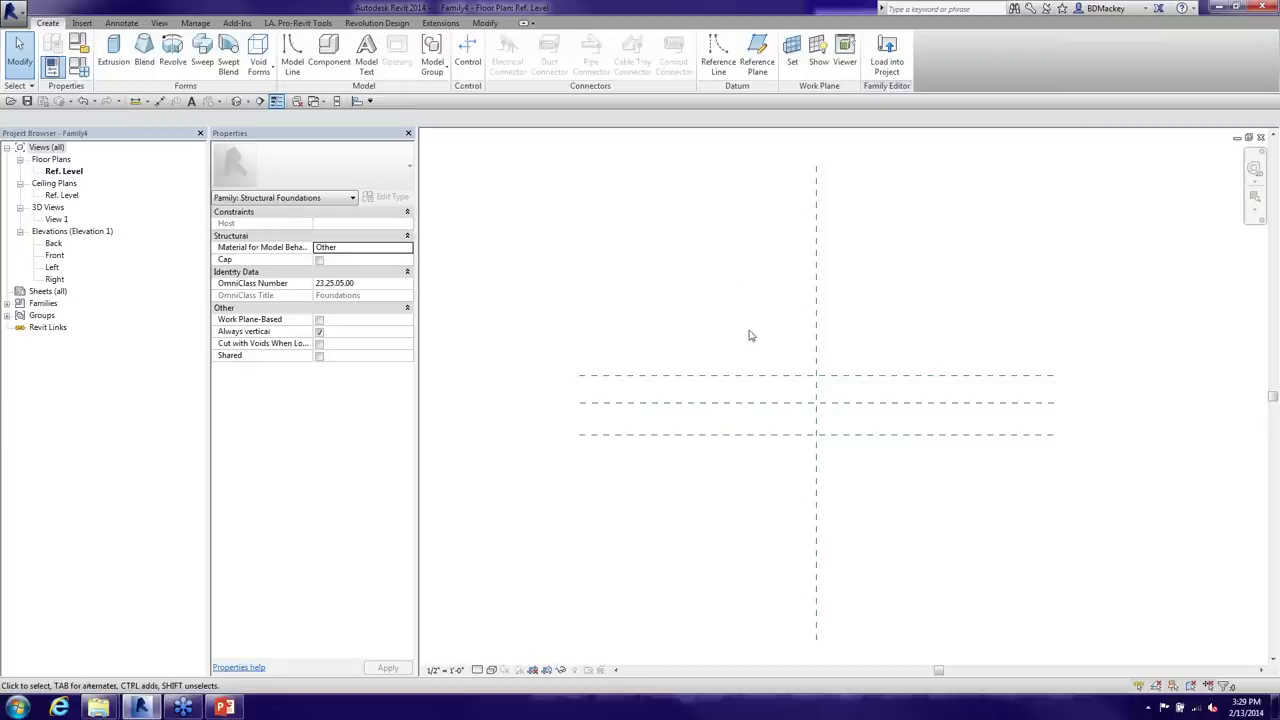
pyautogui.click(801, 436)
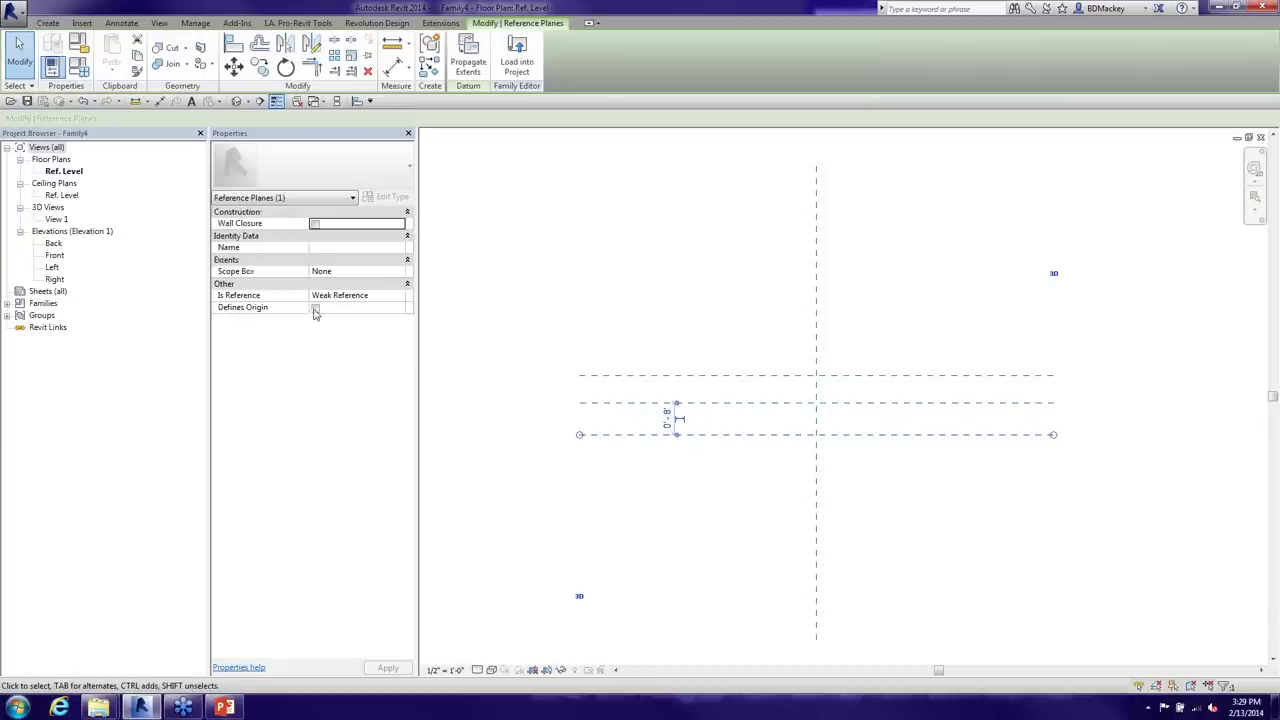
# Name the vertical Center (Left/Right) reference plane 'Left' in Properties
pyautogui.click(709, 341)
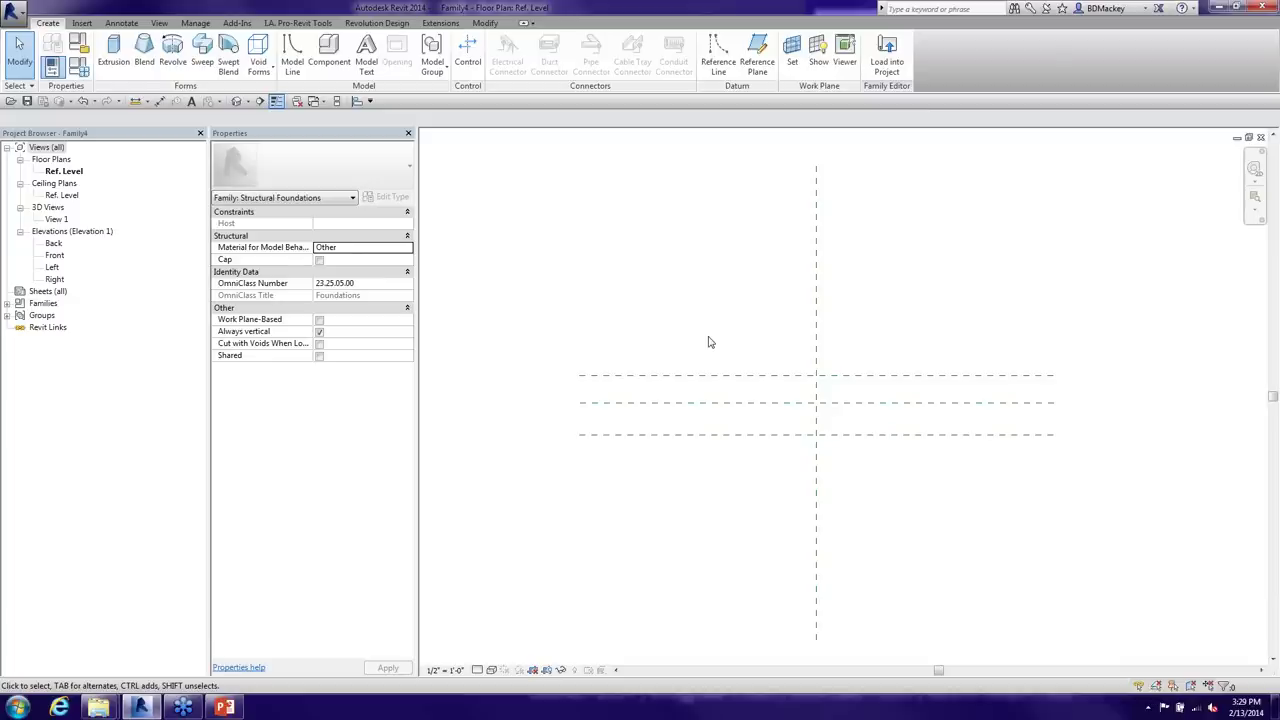
pyautogui.click(725, 403)
pyautogui.click(757, 340)
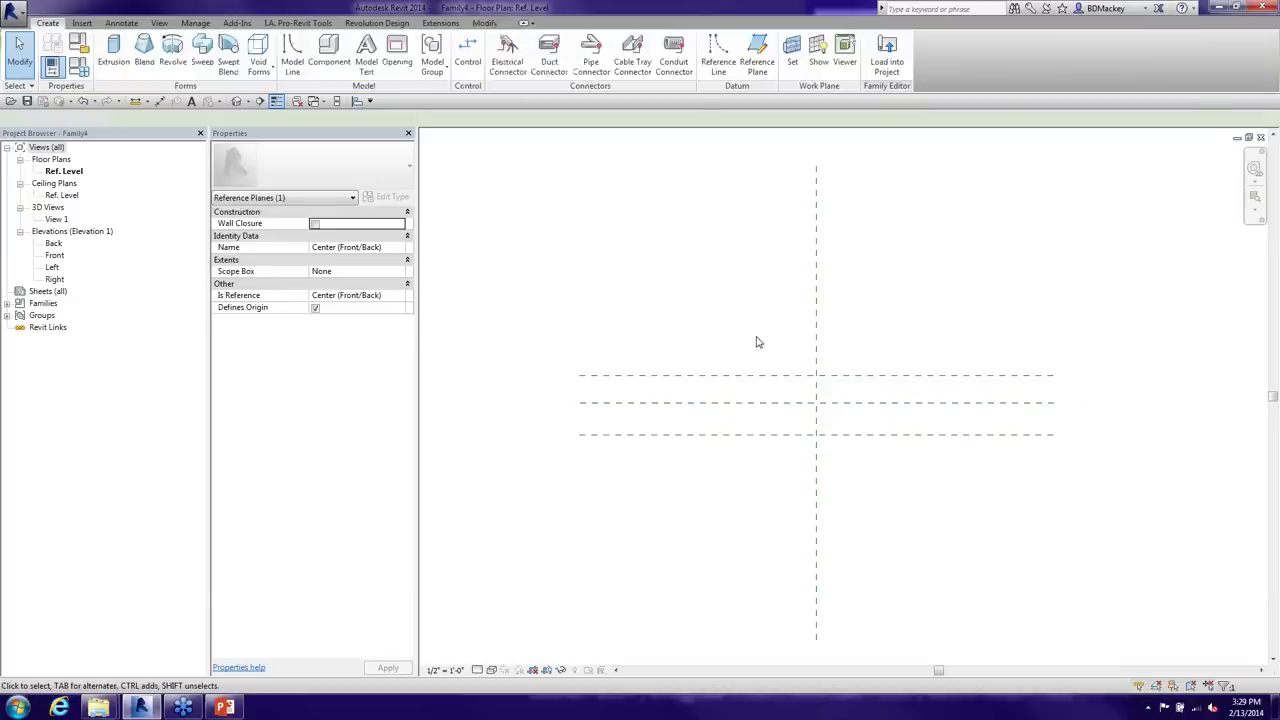
pyautogui.click(817, 357)
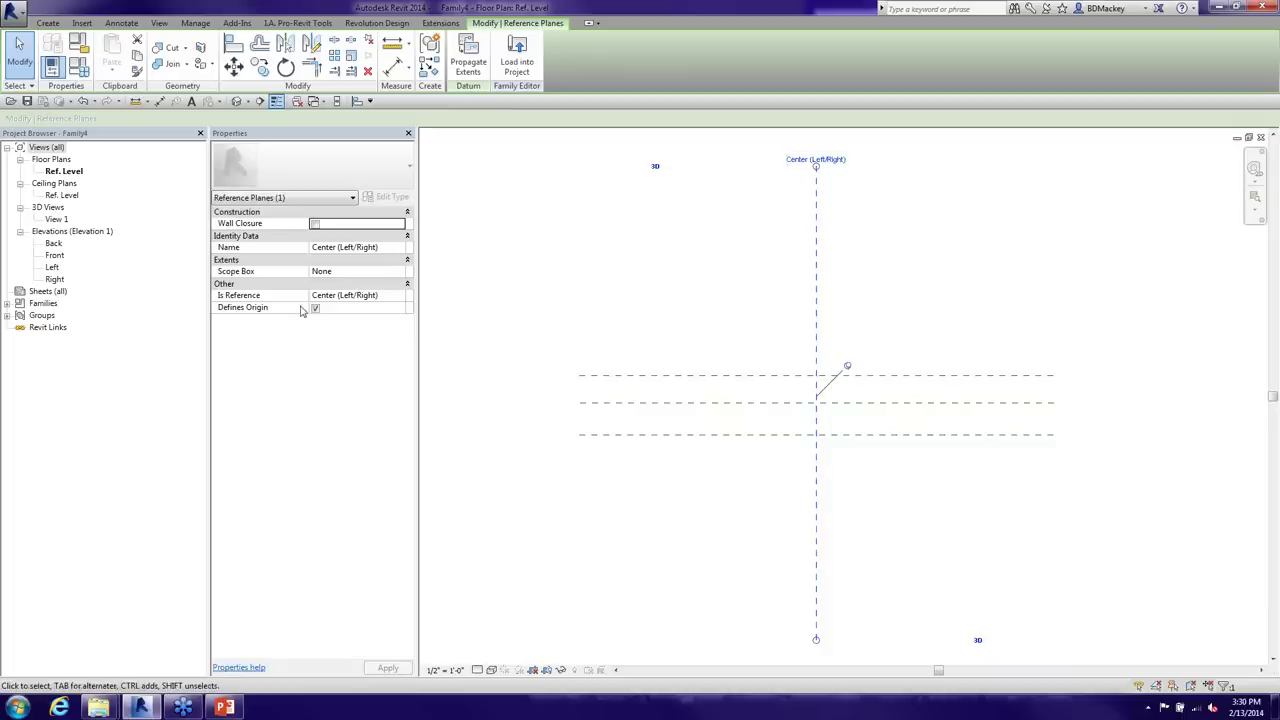
pyautogui.click(390, 252)
pyautogui.write('Left')
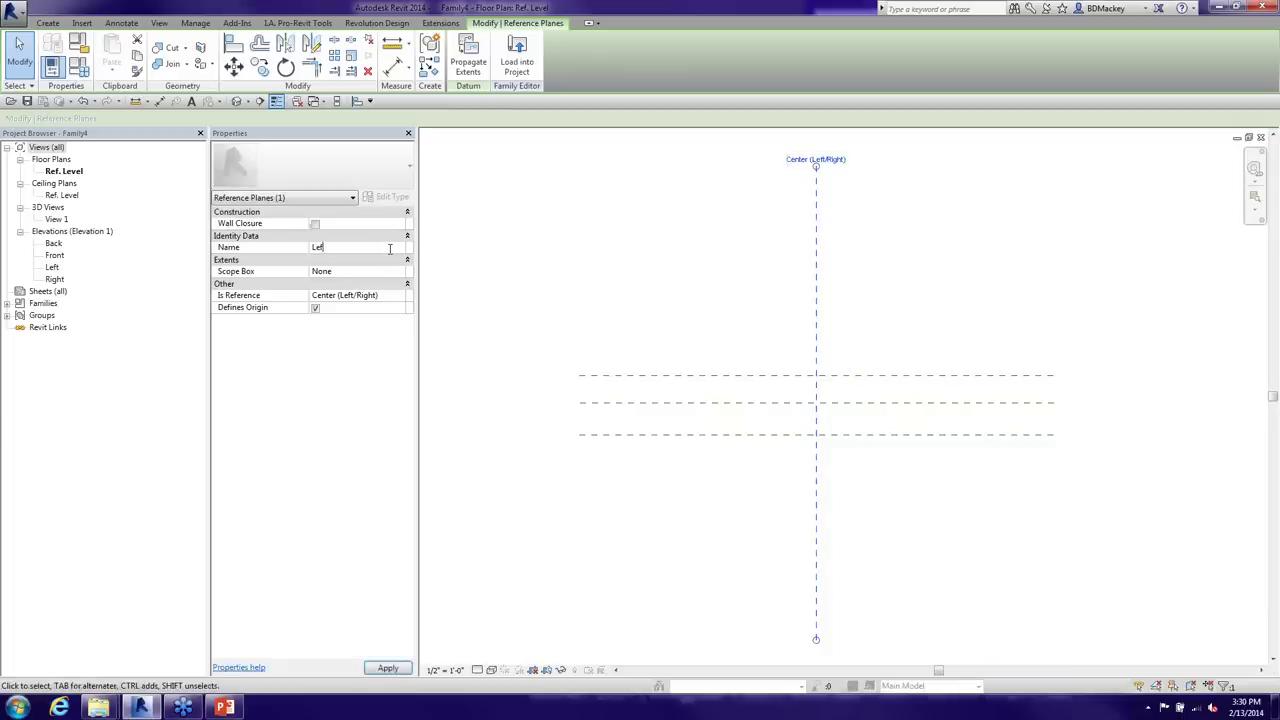
pyautogui.press('Tab')
pyautogui.press('Tab')
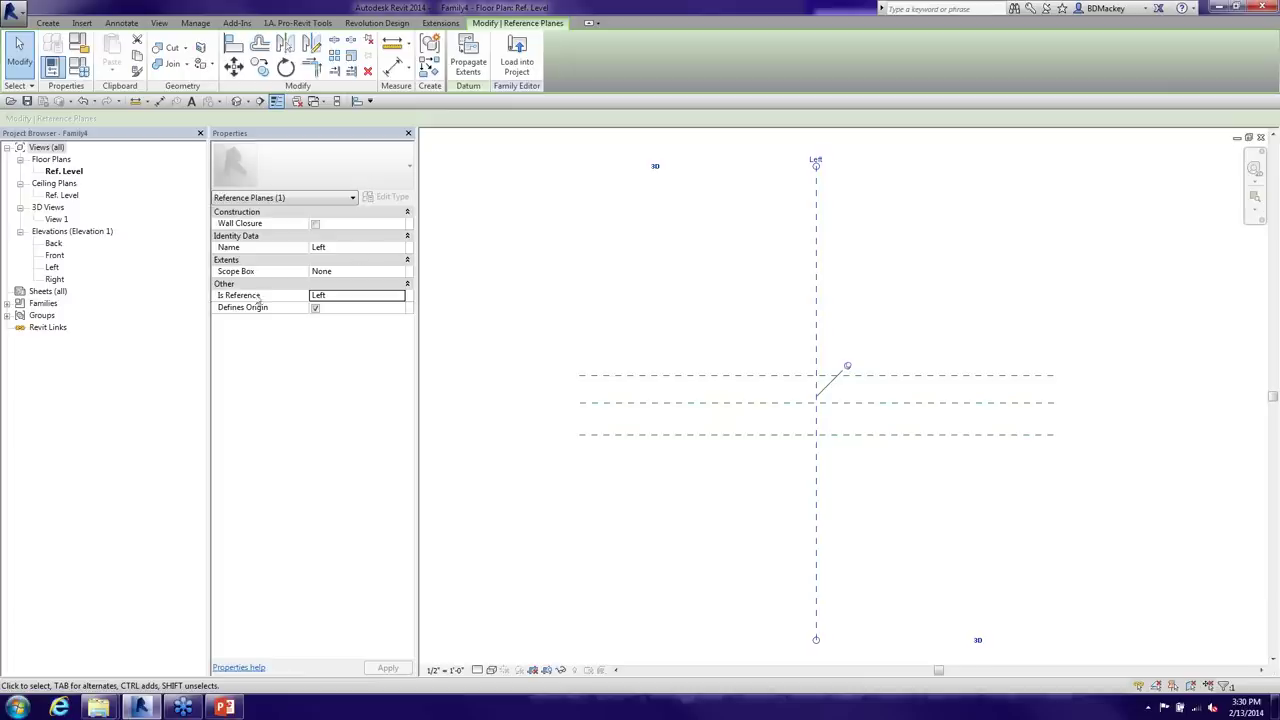
pyautogui.click(687, 357)
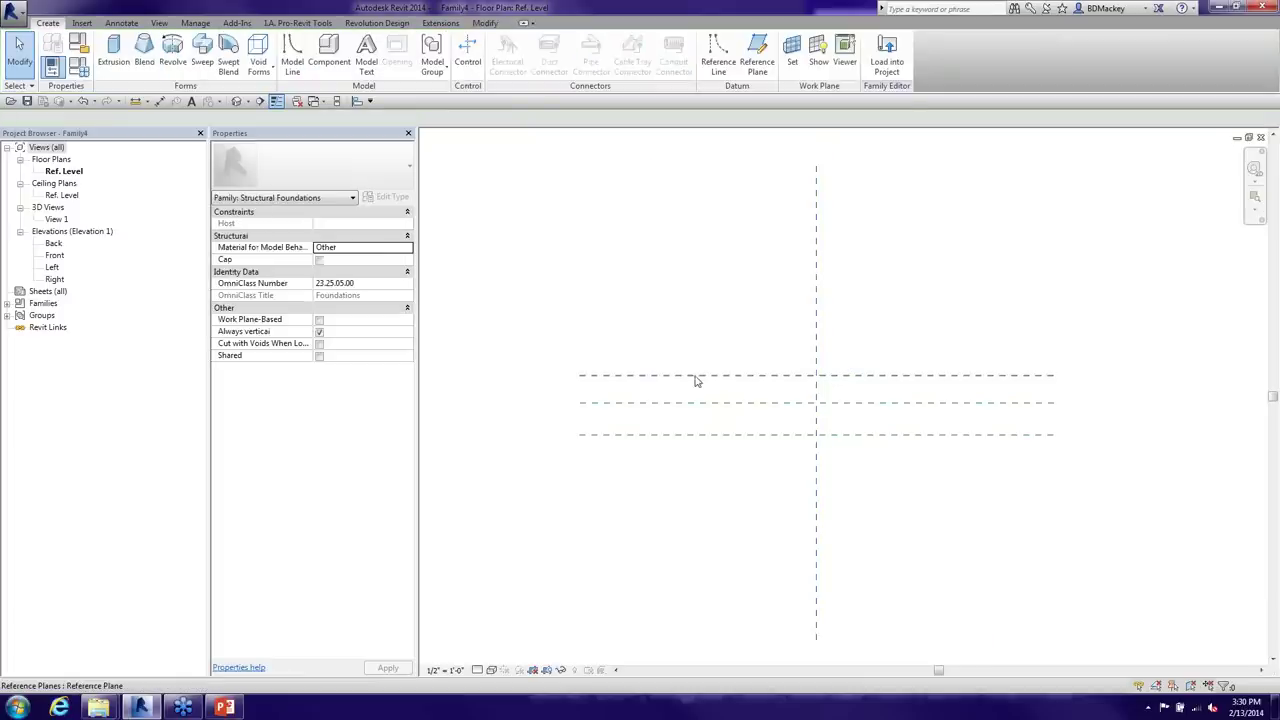
# Name the top plane 'Front' and the bottom plane 'Back', setting matching Is Reference values
pyautogui.click(676, 376)
pyautogui.write('Front')
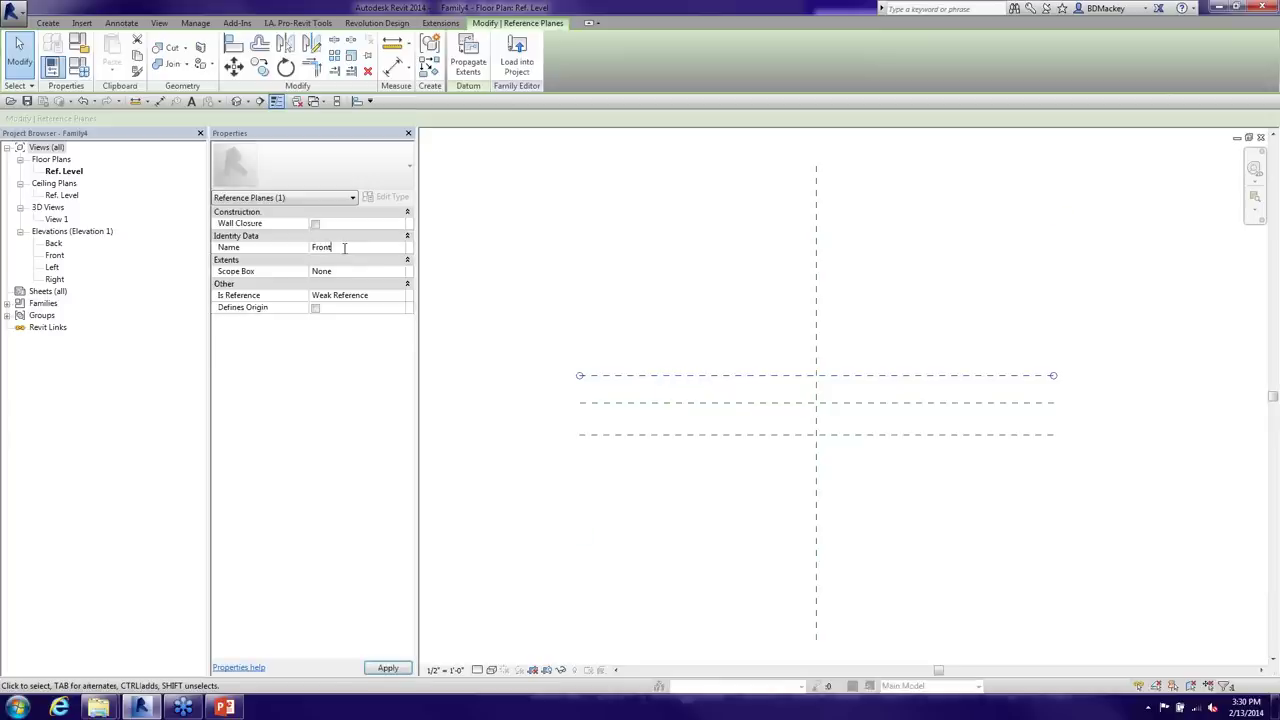
pyautogui.press('Tab')
pyautogui.write('F')
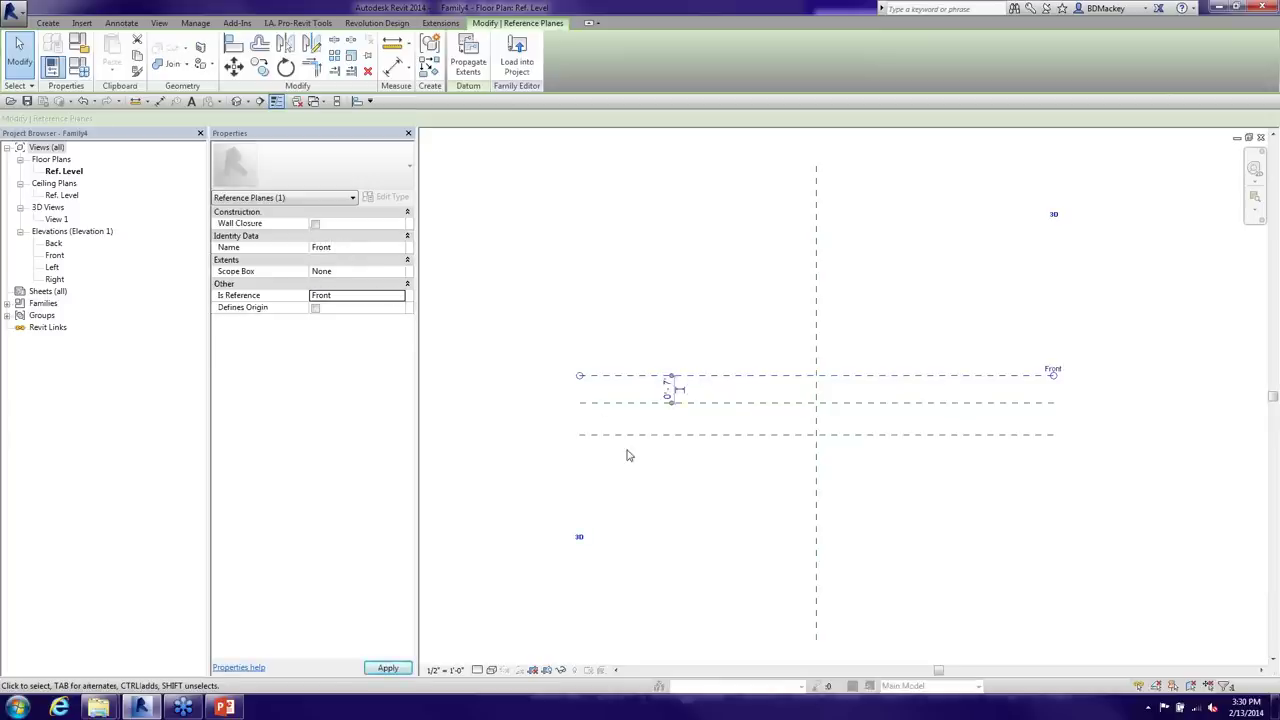
pyautogui.click(634, 436)
pyautogui.click(357, 251)
pyautogui.write('Back')
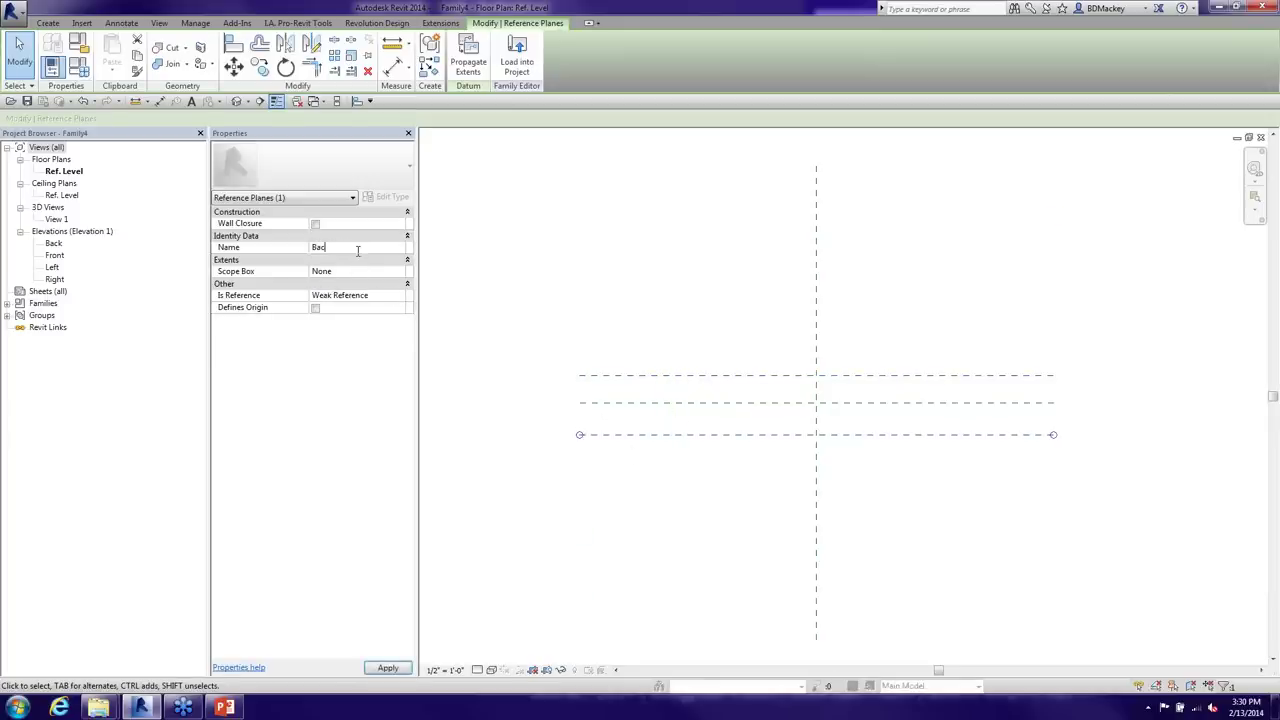
pyautogui.press('Tab')
pyautogui.write('B')
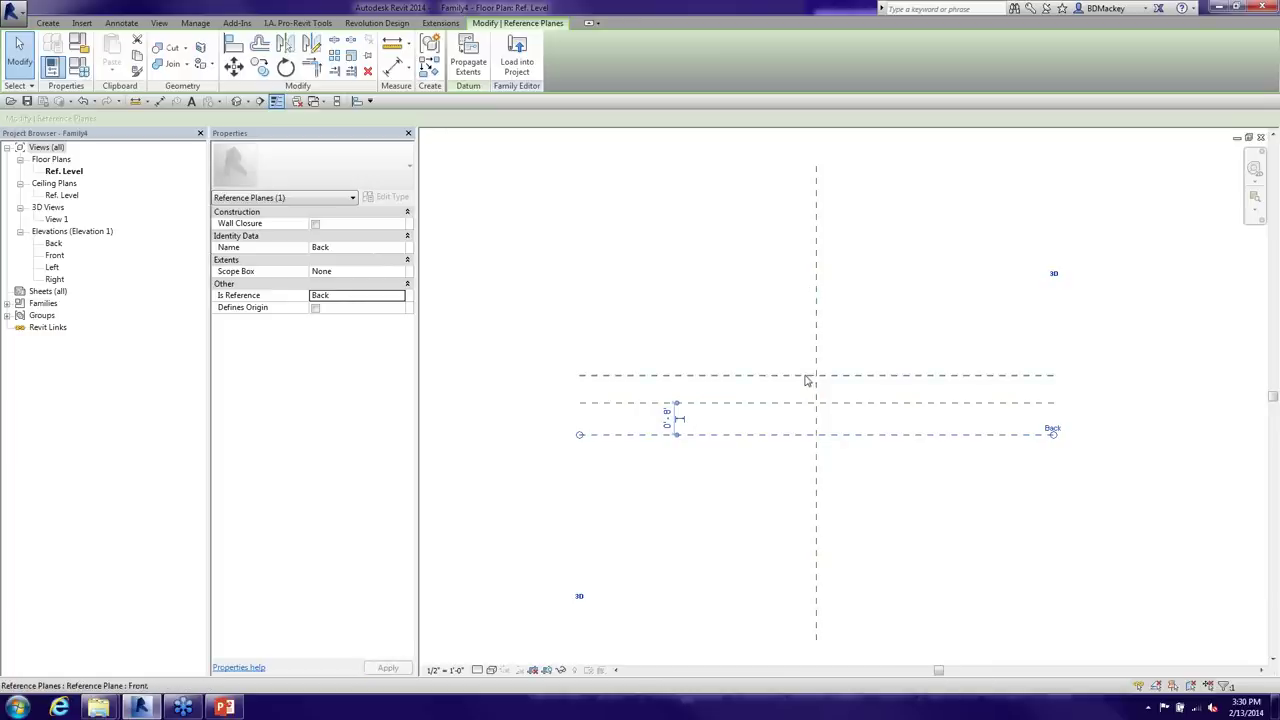
pyautogui.click(840, 399)
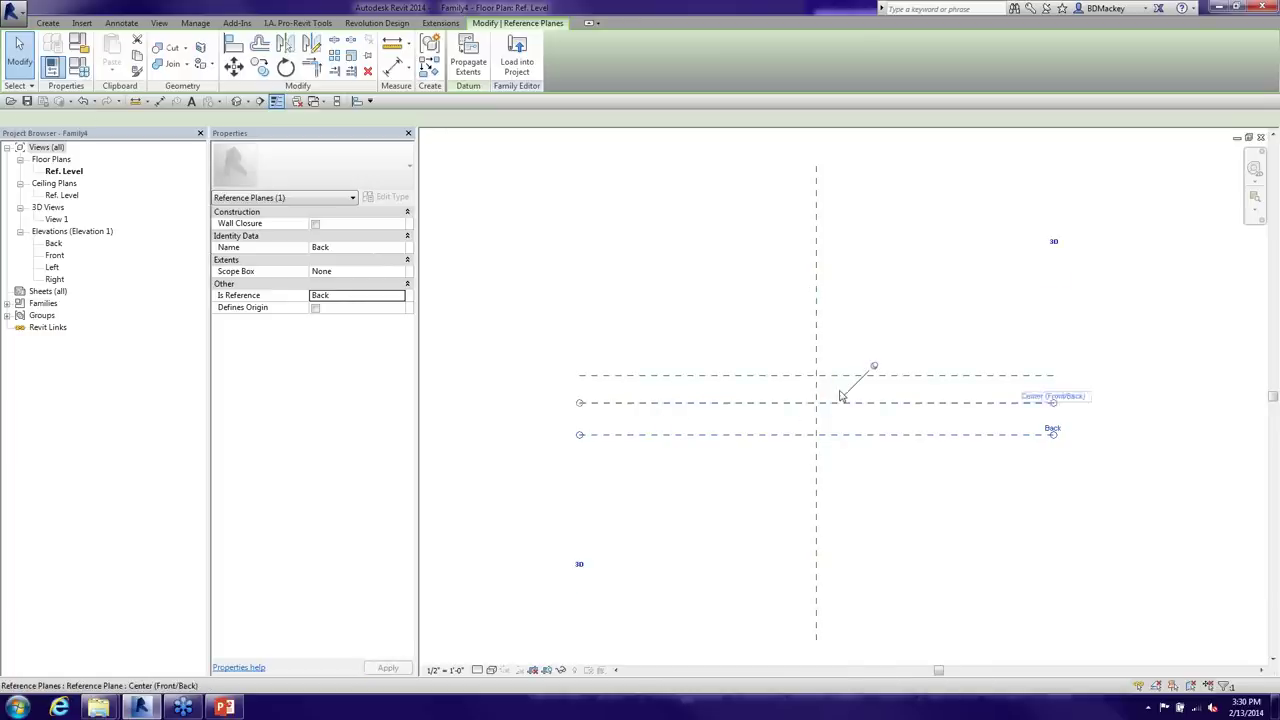
pyautogui.click(906, 320)
pyautogui.moveTo(889, 326); pyautogui.dragTo(795, 322, button='middle')
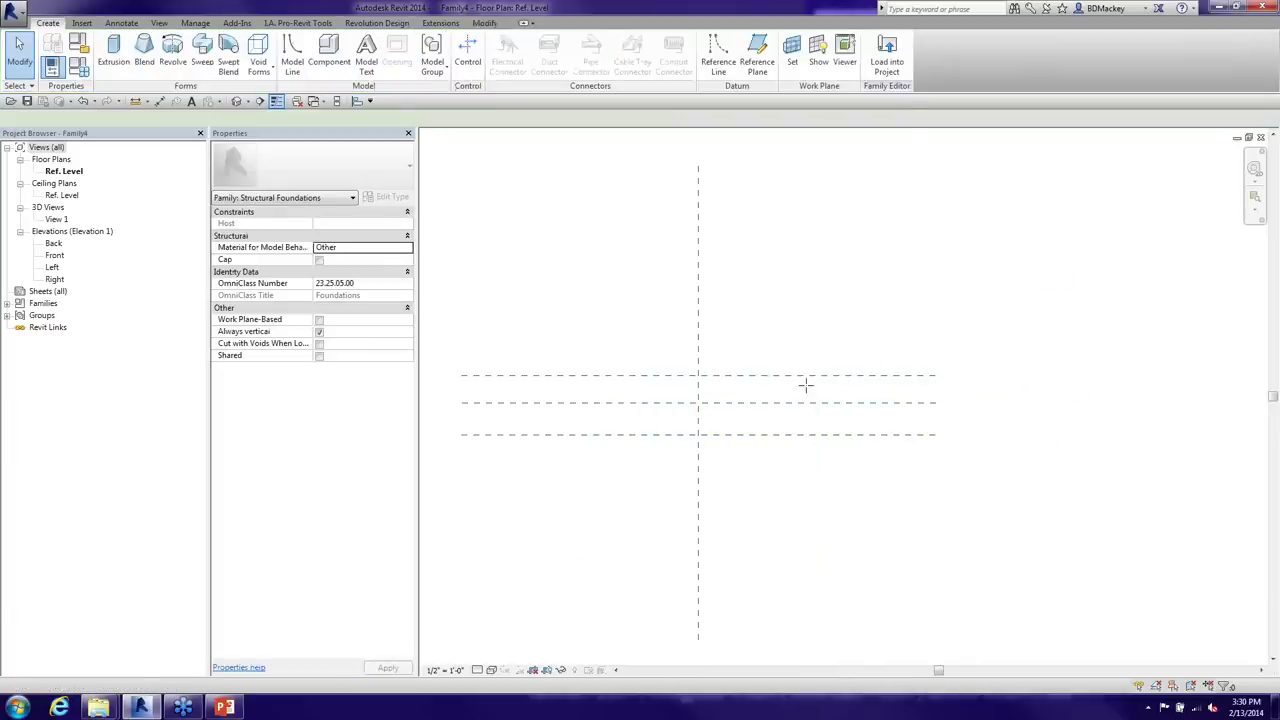
# Draw two vertical reference planes right of centre, the second 2'-6" further right
pyautogui.press('p')
pyautogui.click(723, 639)
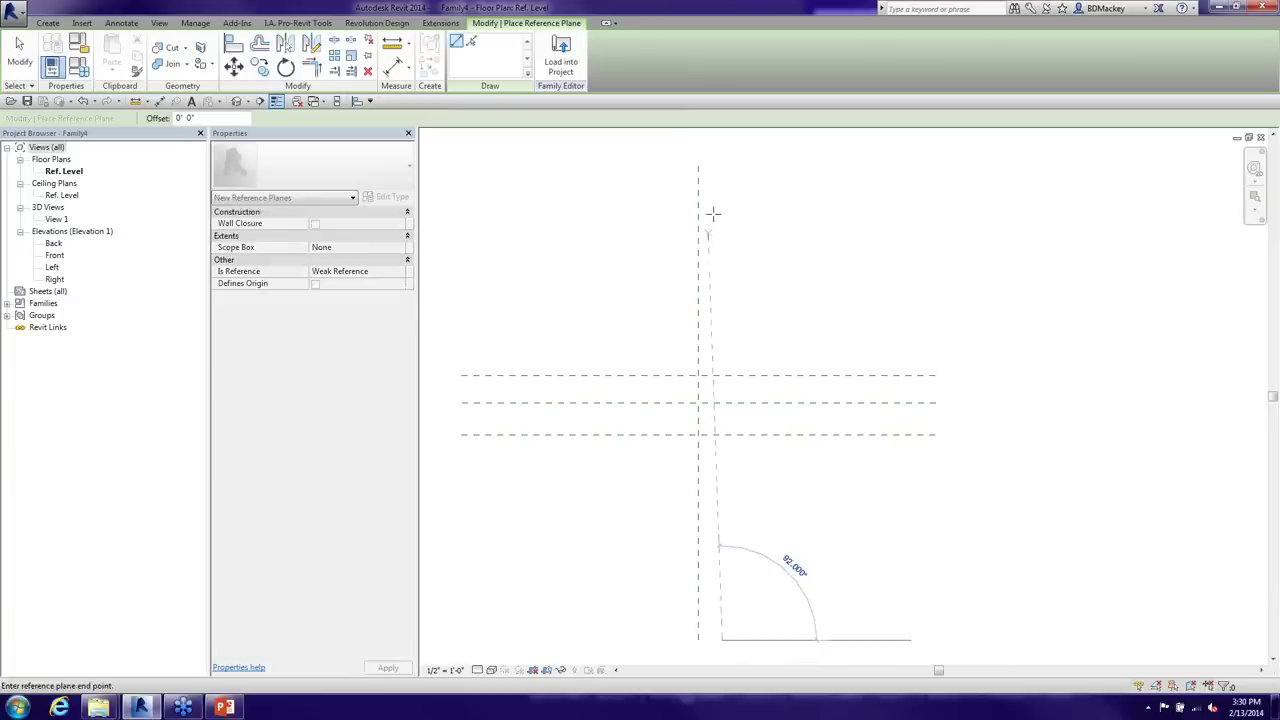
pyautogui.click(722, 167)
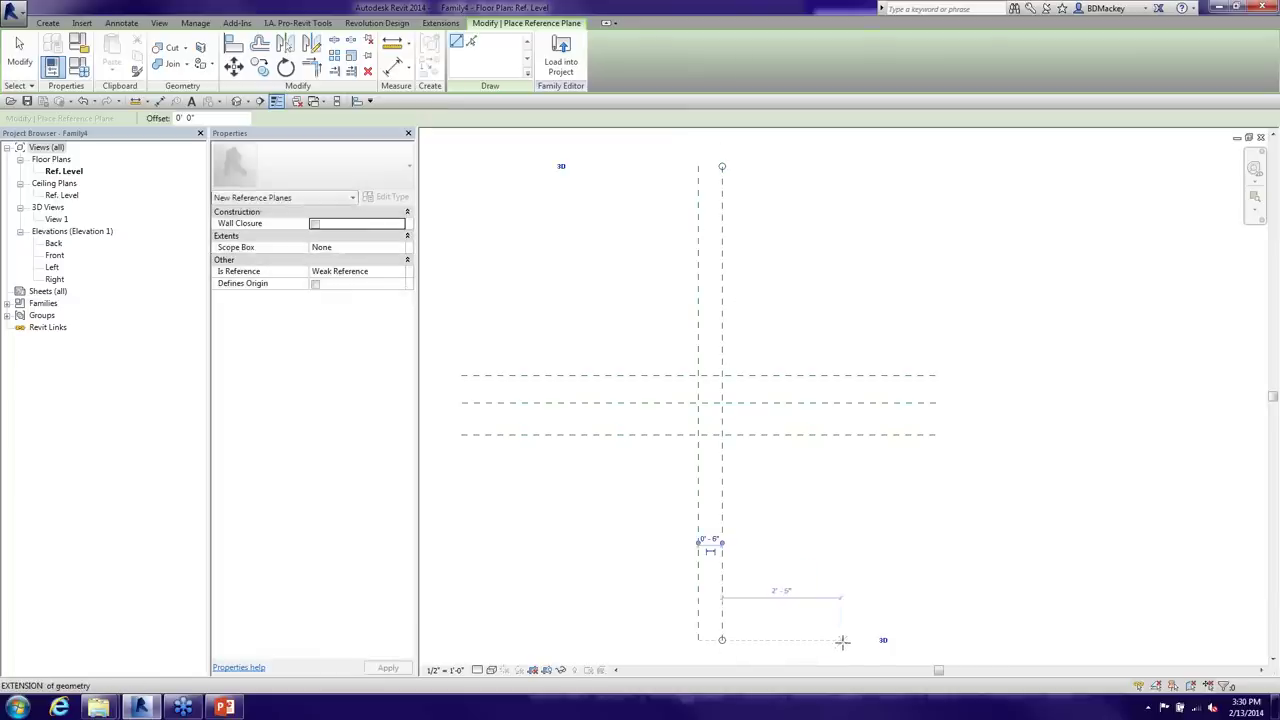
pyautogui.click(841, 640)
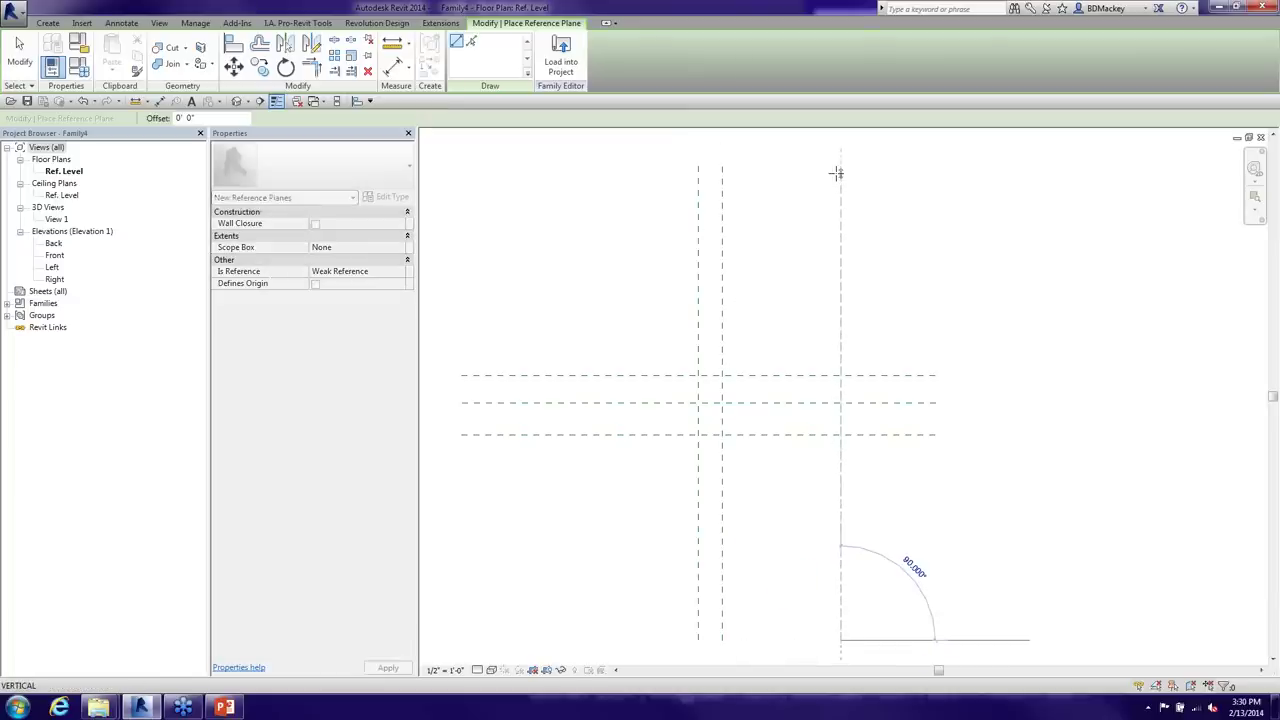
pyautogui.click(836, 166)
pyautogui.rightClick(940, 195)
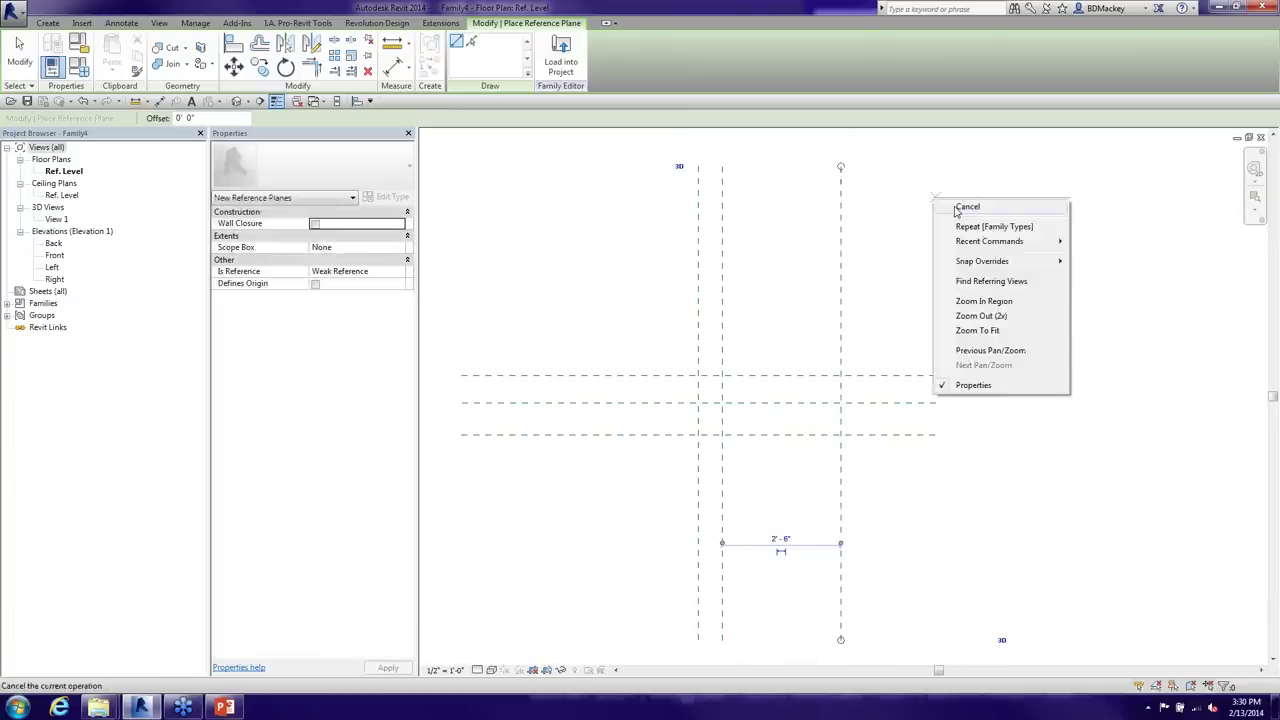
pyautogui.rightClick(957, 206)
pyautogui.click(970, 217)
# Name the first new vertical plane 'SLope Start'
pyautogui.click(722, 271)
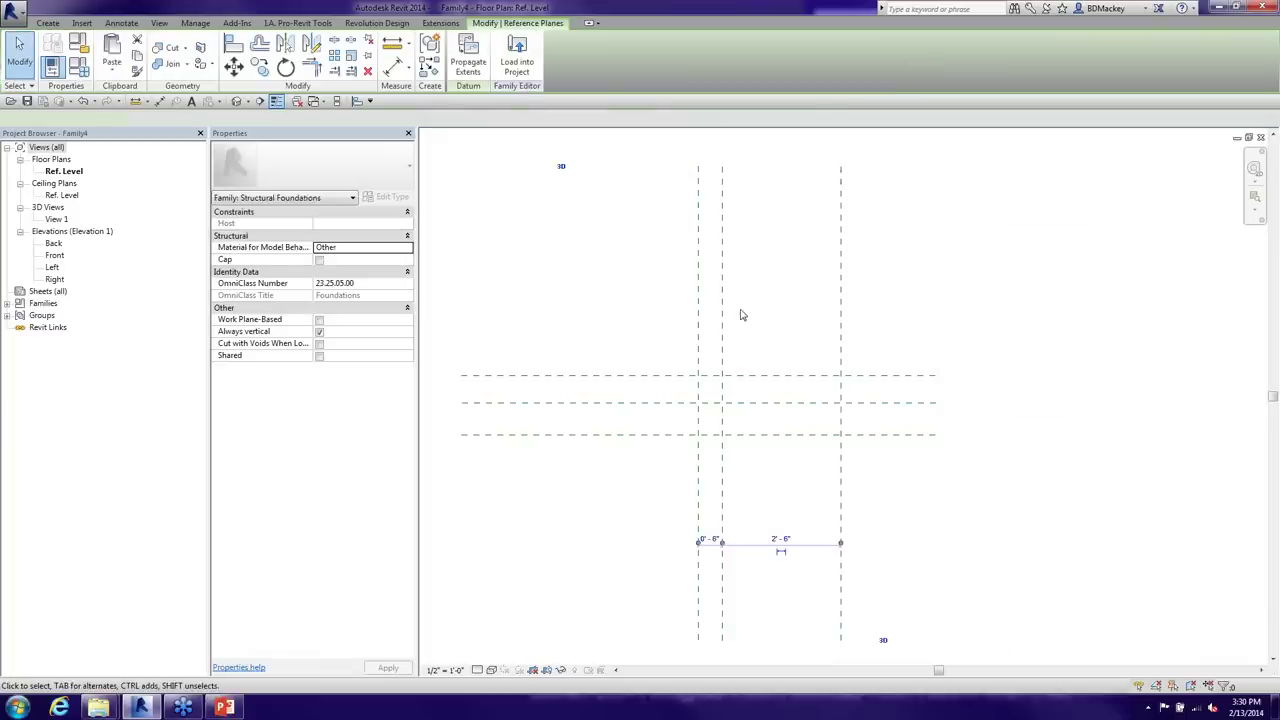
pyautogui.click(326, 247)
pyautogui.write('z')
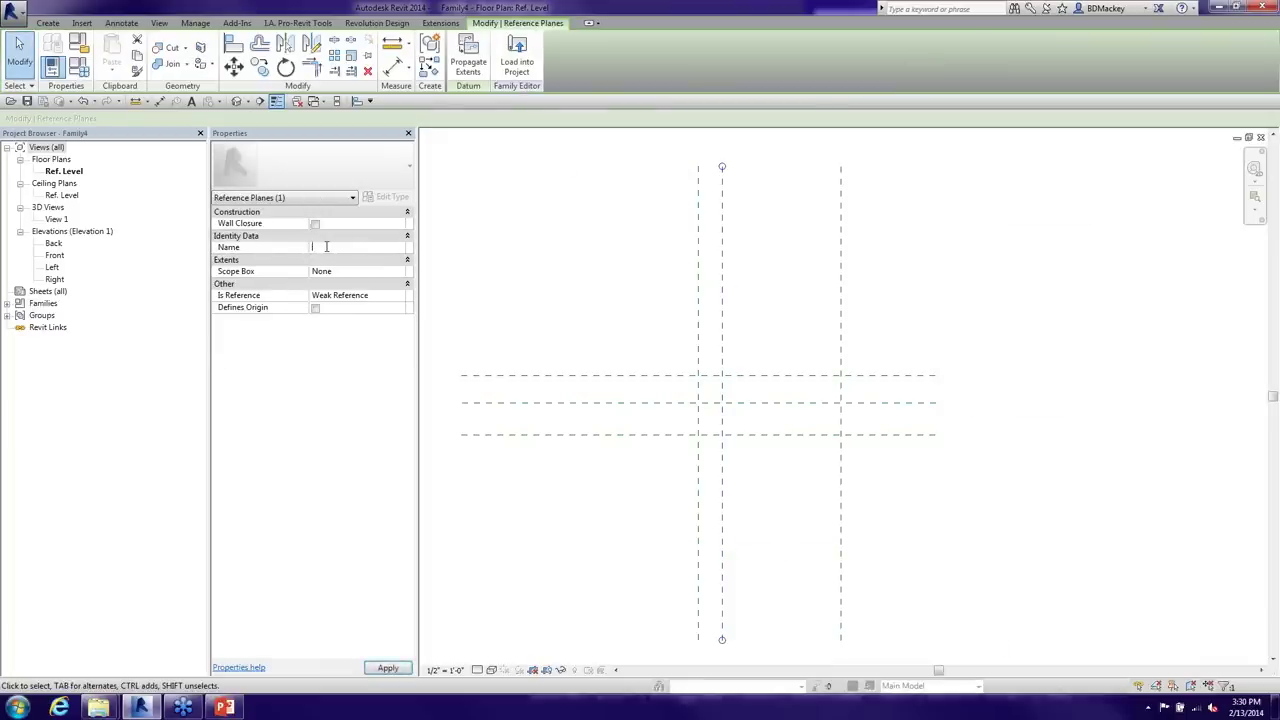
pyautogui.write('SLope Start')
pyautogui.press('Tab')
pyautogui.press('Tab')
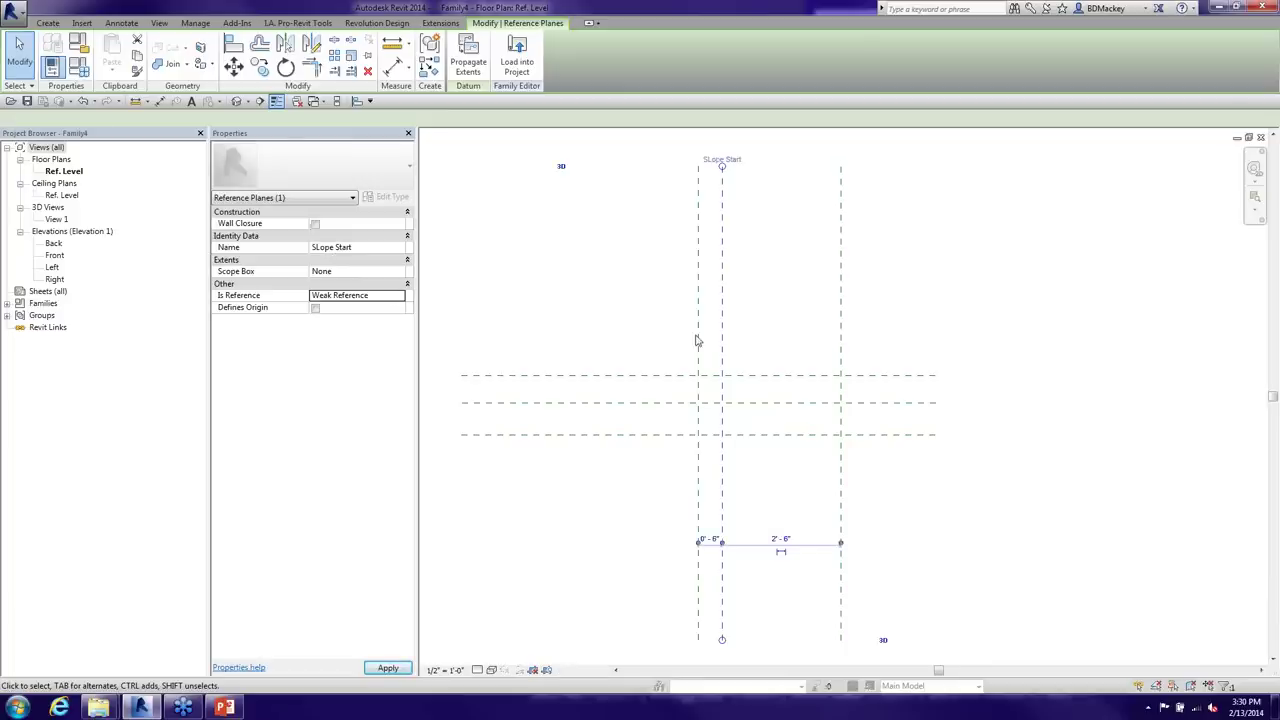
pyautogui.press('Escape')
# Set the rightmost vertical plane's Is Reference to Right
pyautogui.click(841, 300)
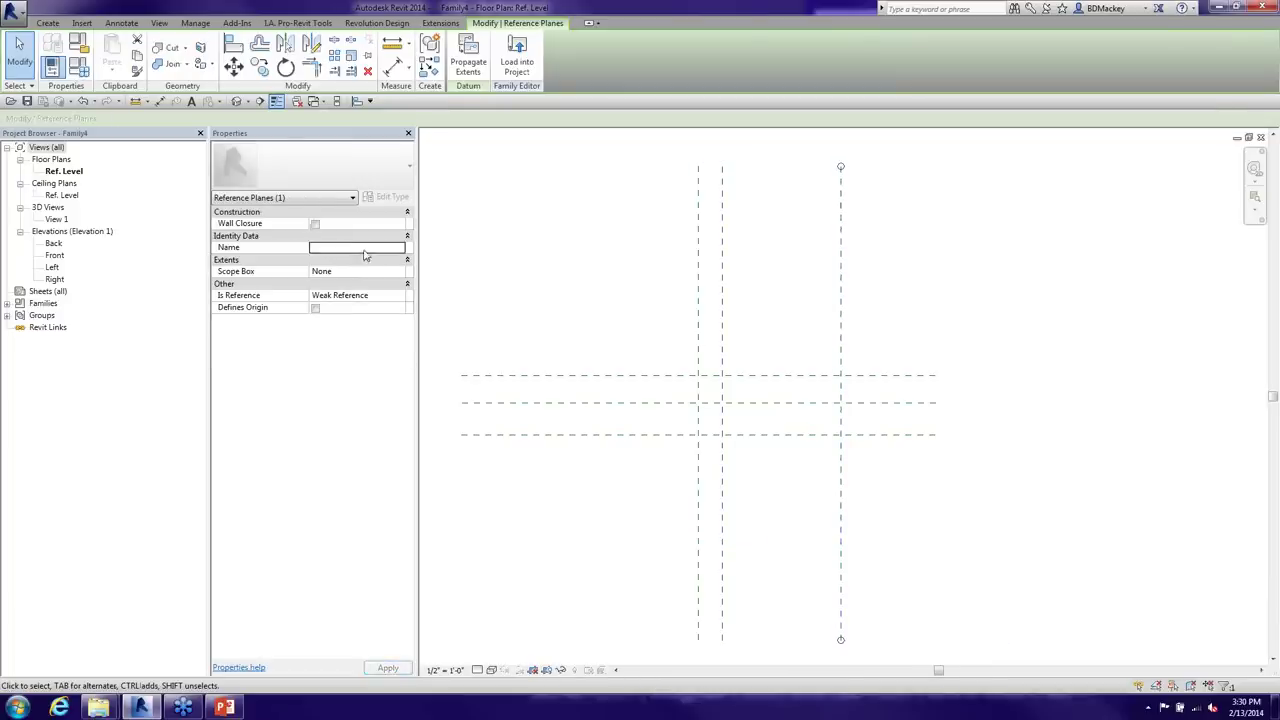
pyautogui.press('Tab')
pyautogui.press('Tab')
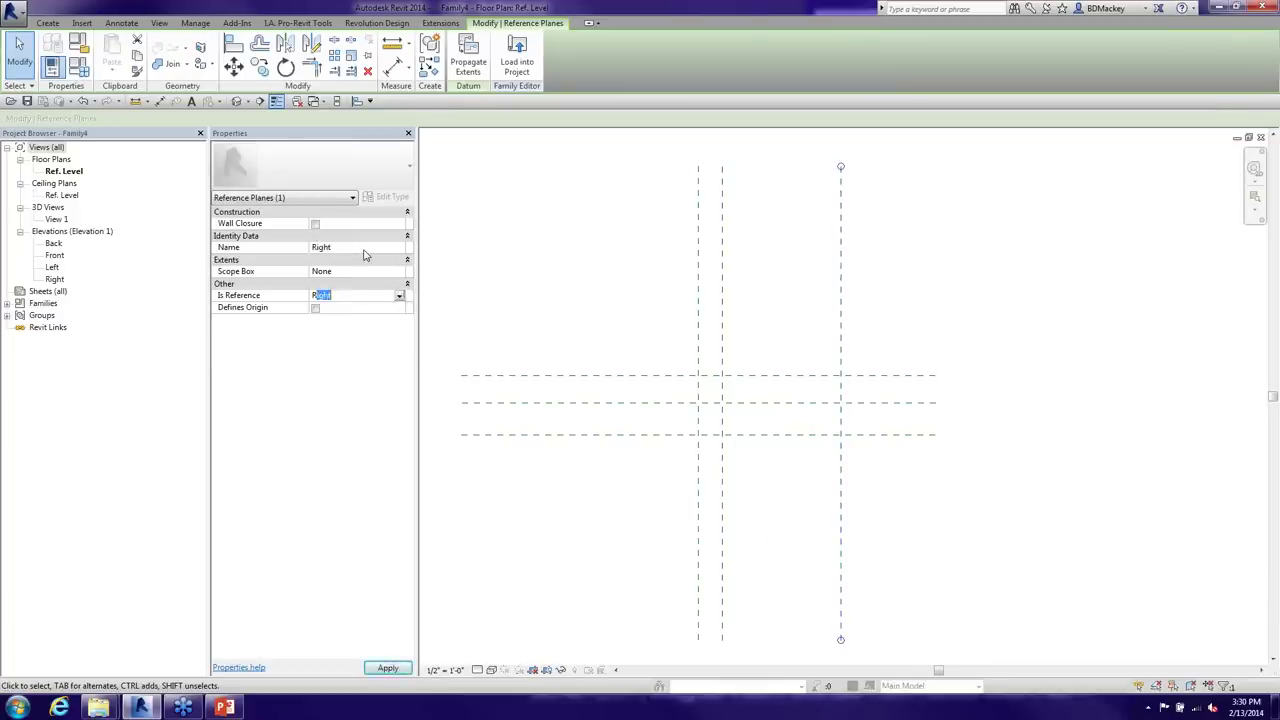
pyautogui.press('r')
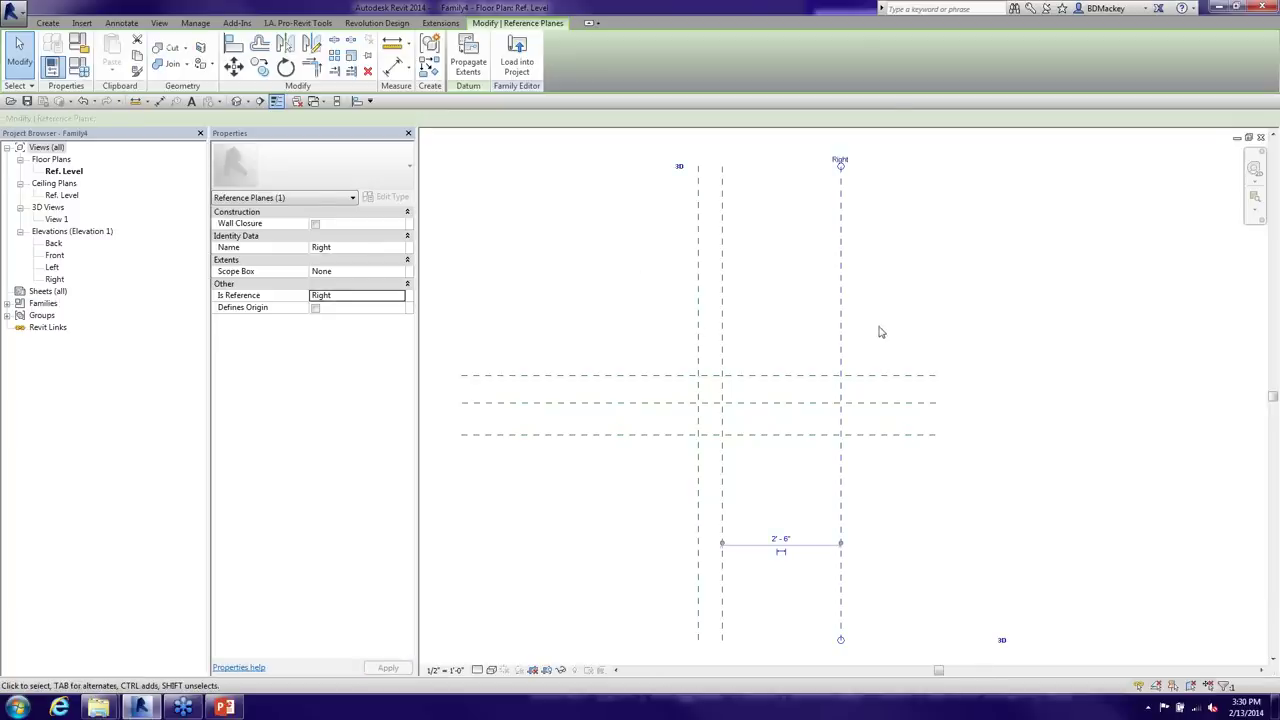
pyautogui.press('Escape')
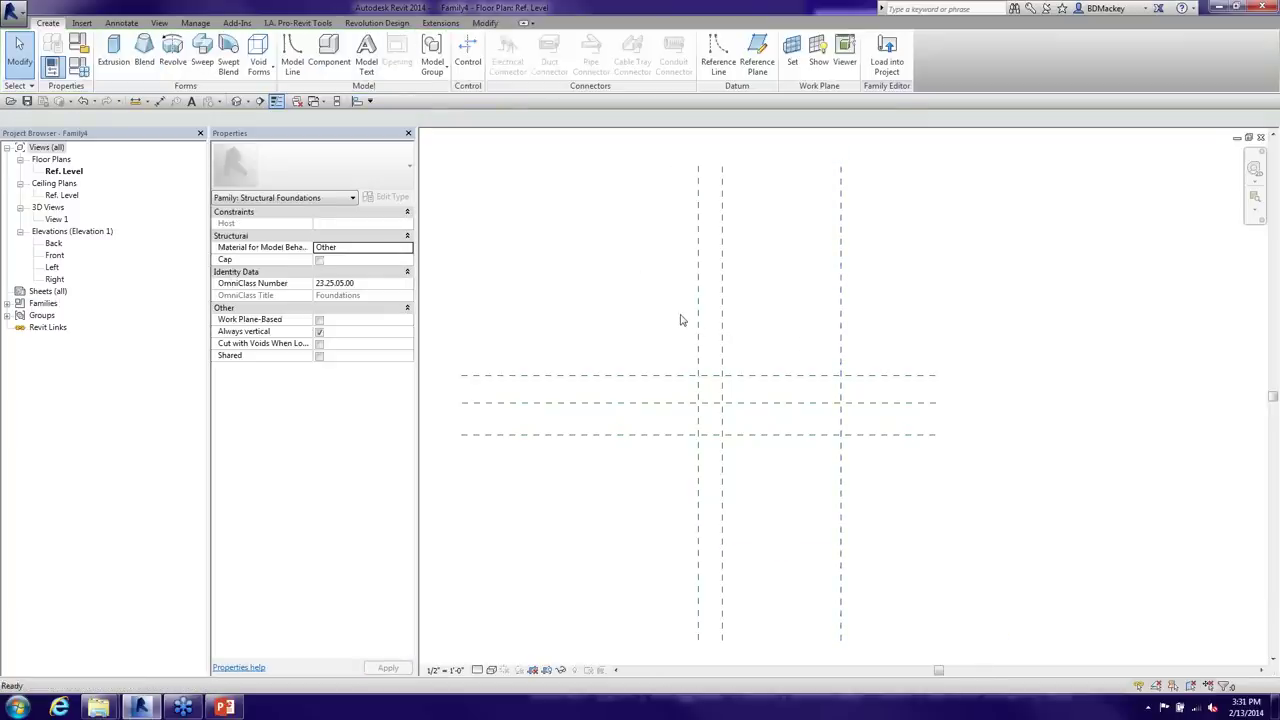
# Dimension the three horizontal planes with a DI string and make them equally spaced (EQ)
pyautogui.press('d')
pyautogui.press('i')
pyautogui.click(638, 376)
pyautogui.click(640, 402)
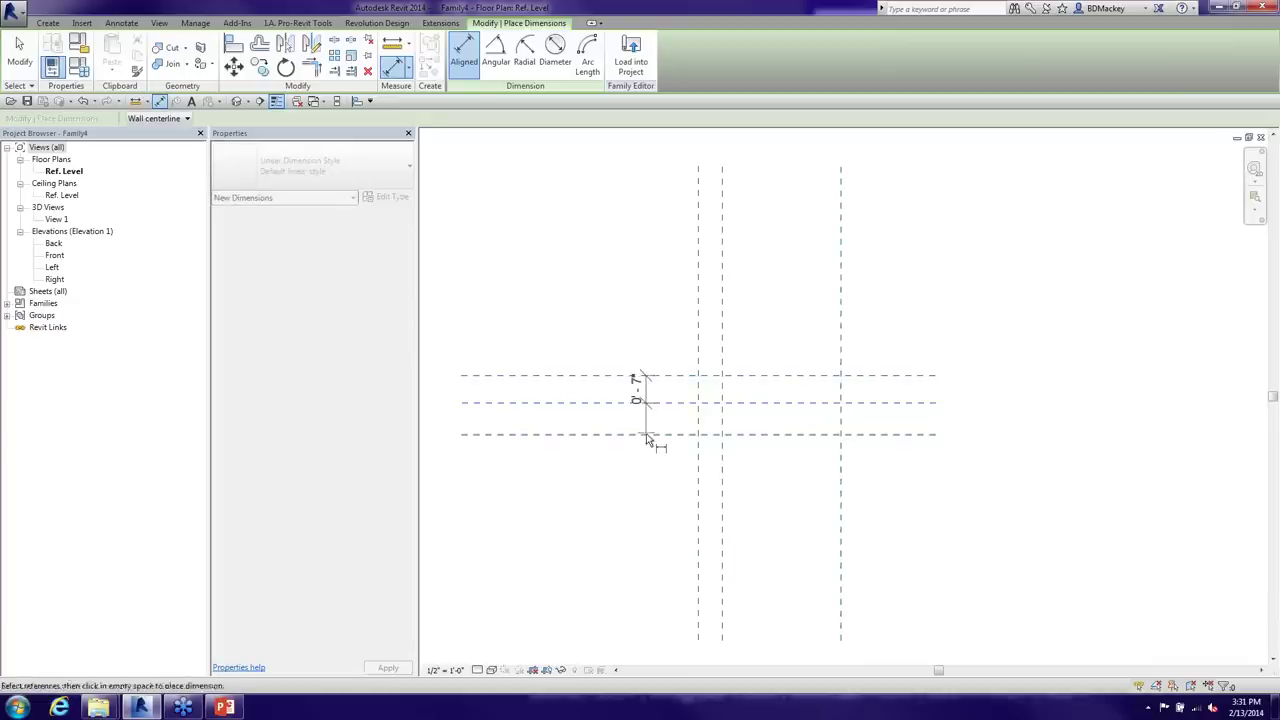
pyautogui.click(648, 434)
pyautogui.click(660, 445)
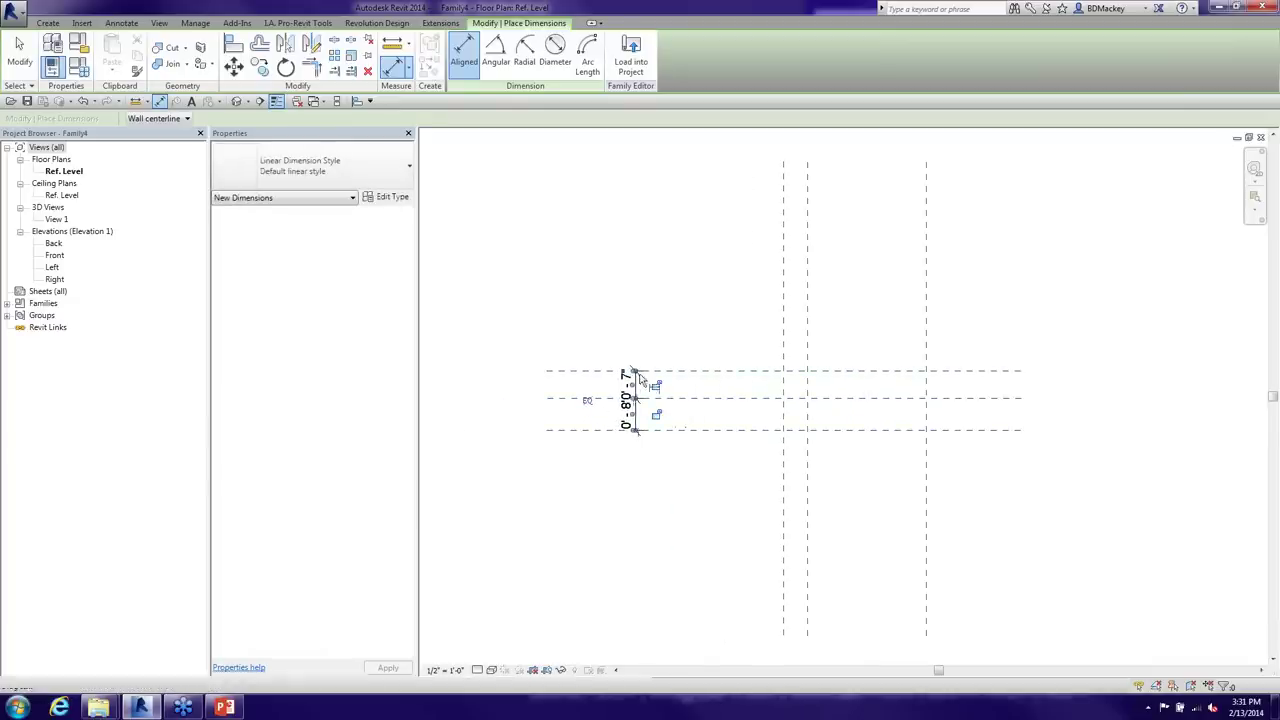
pyautogui.click(588, 400)
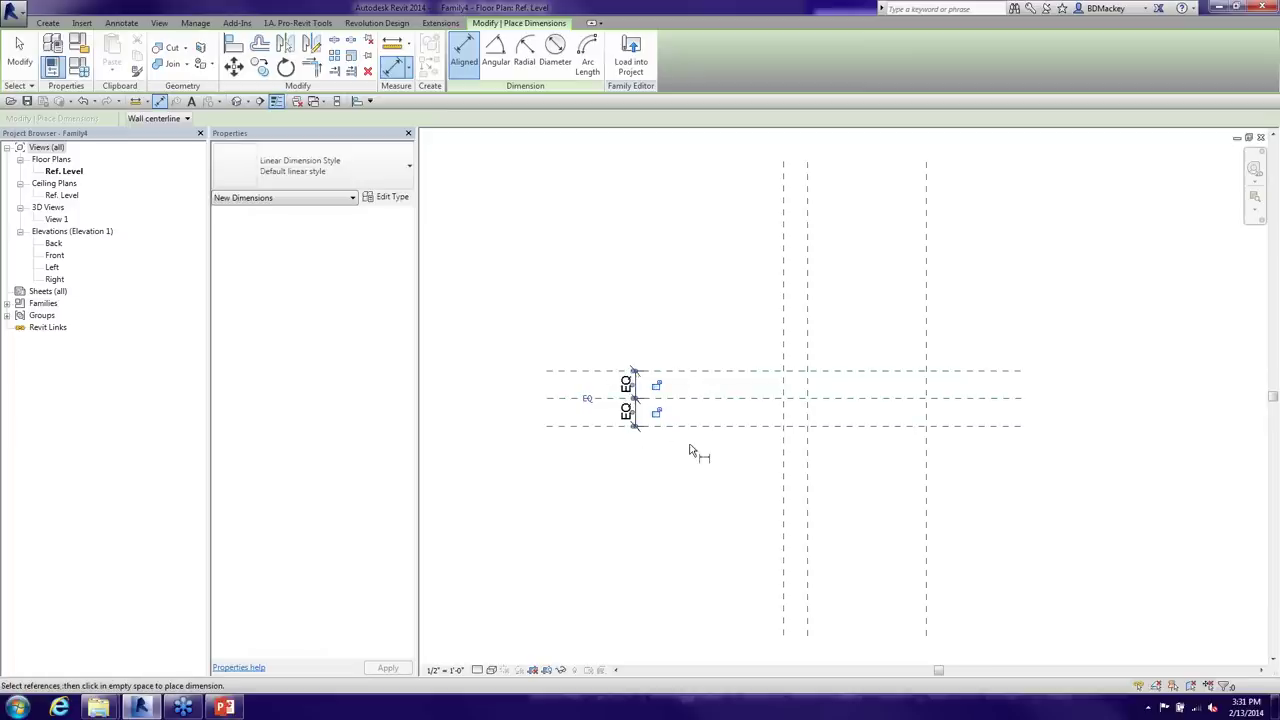
# Add the overall 1'-2" dimension between top and bottom planes and label it Width
pyautogui.click(705, 373)
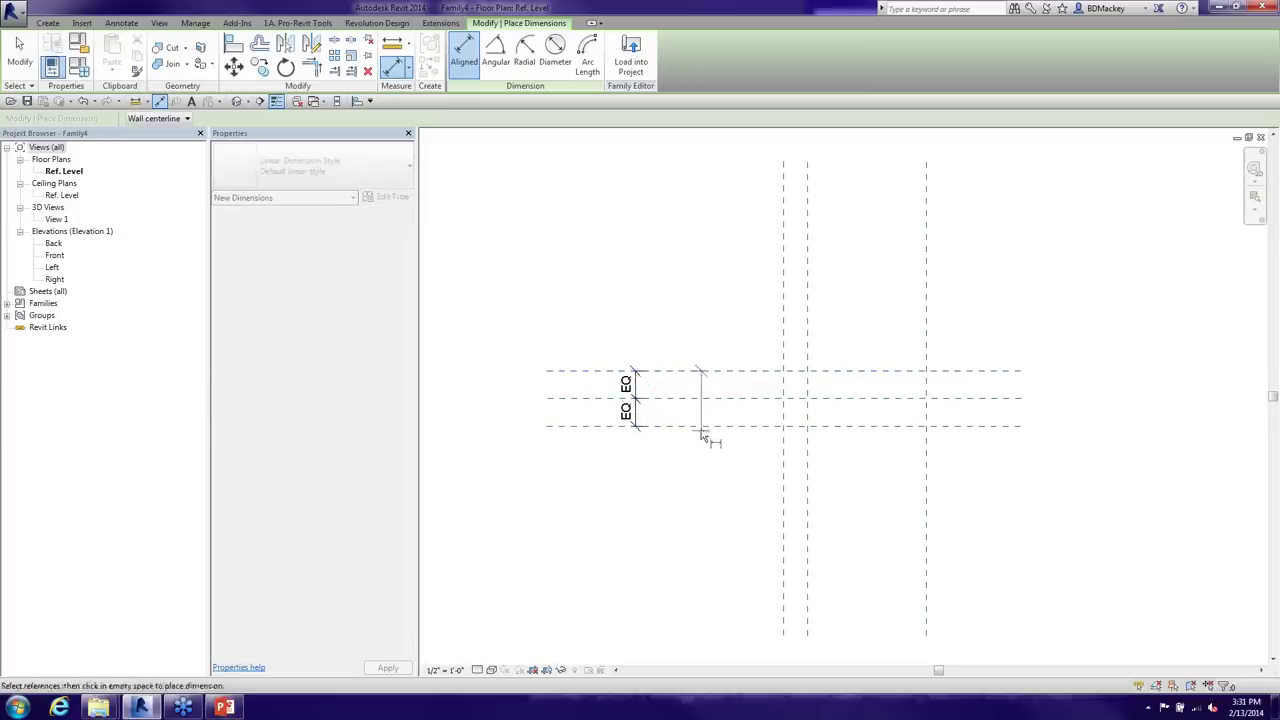
pyautogui.click(702, 428)
pyautogui.click(596, 474)
pyautogui.press('Escape')
pyautogui.press('Escape')
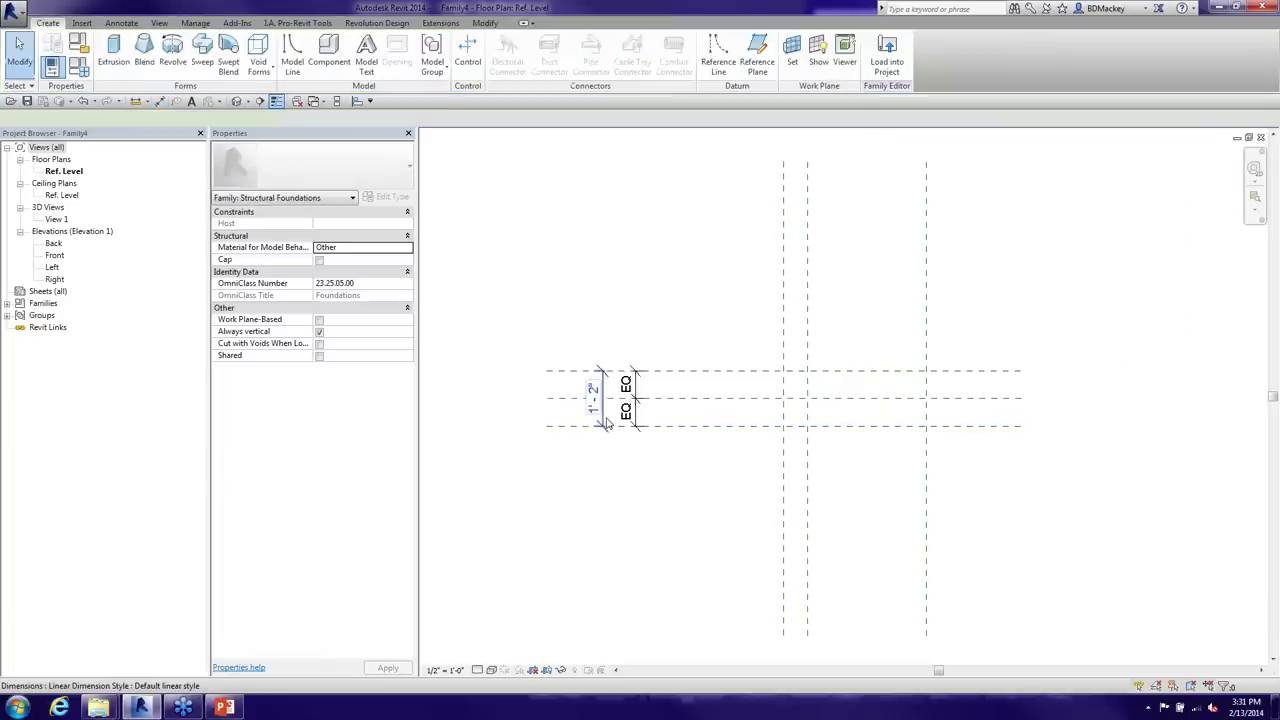
pyautogui.click(605, 424)
pyautogui.click(330, 118)
pyautogui.click(316, 170)
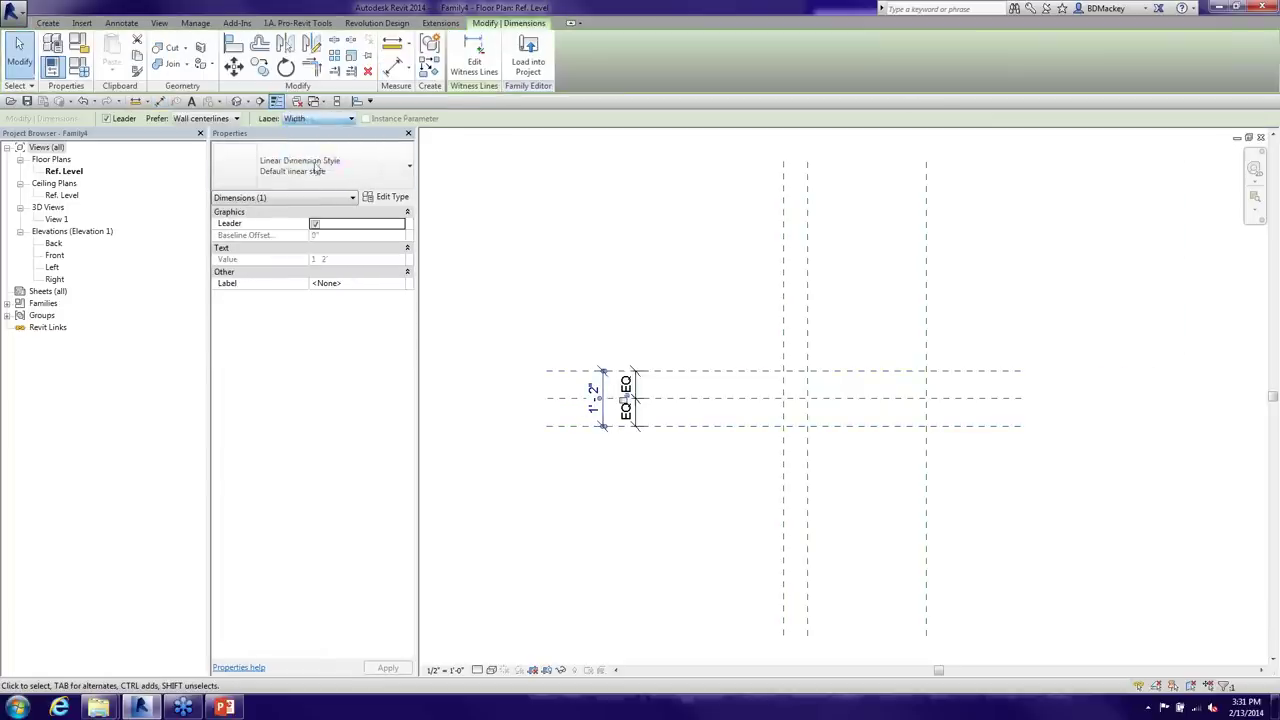
pyautogui.press('Escape')
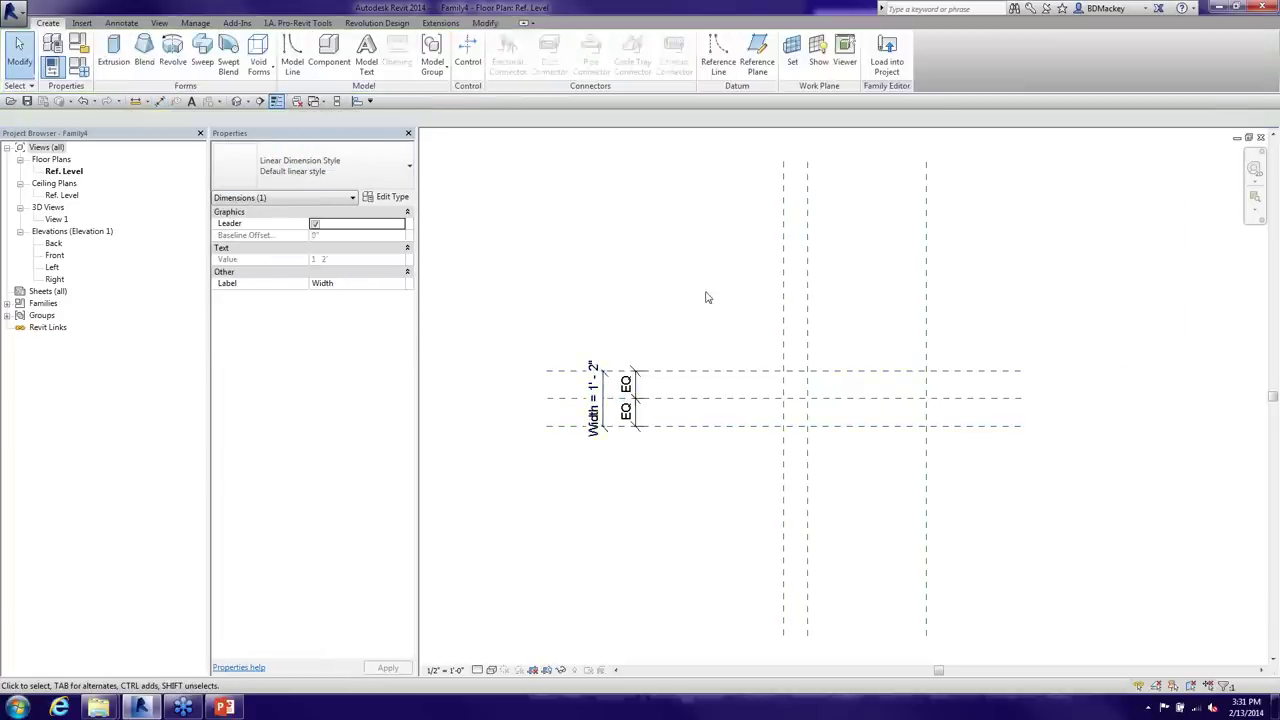
# Dimension the 3'-0" from the centre to the Right plane and label it Length
pyautogui.press('d')
pyautogui.press('i')
pyautogui.click(784, 332)
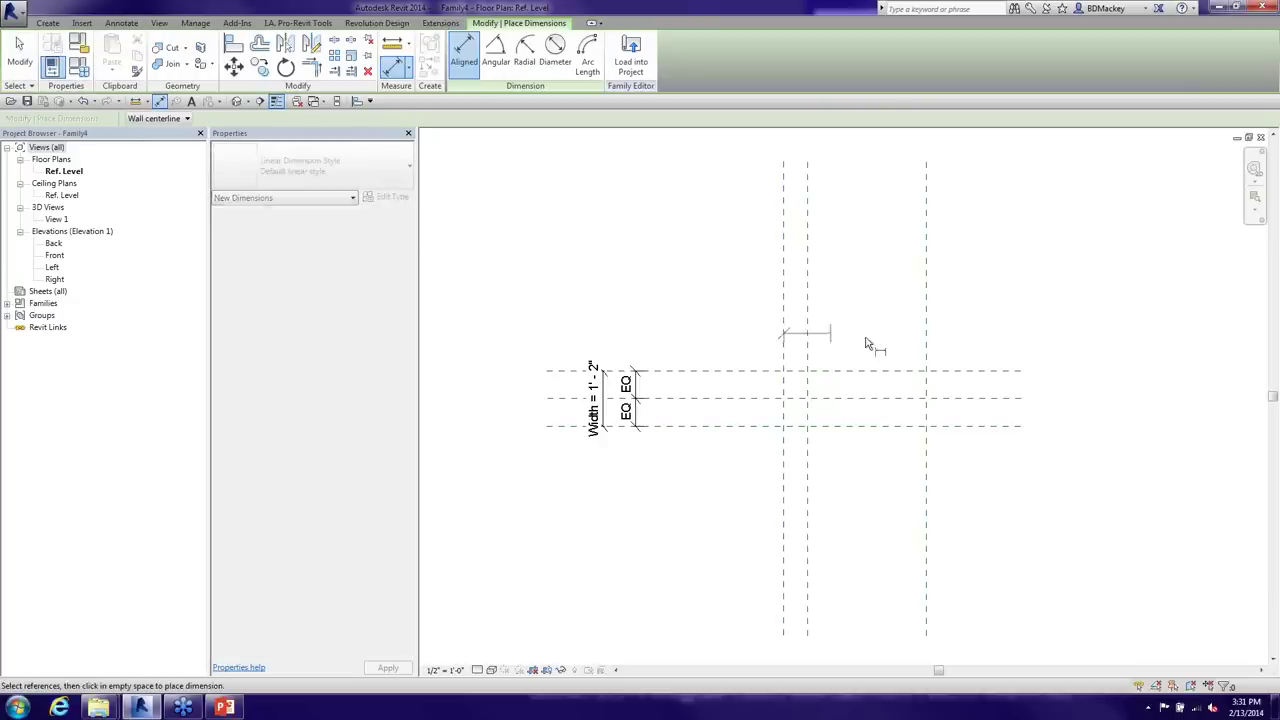
pyautogui.click(926, 347)
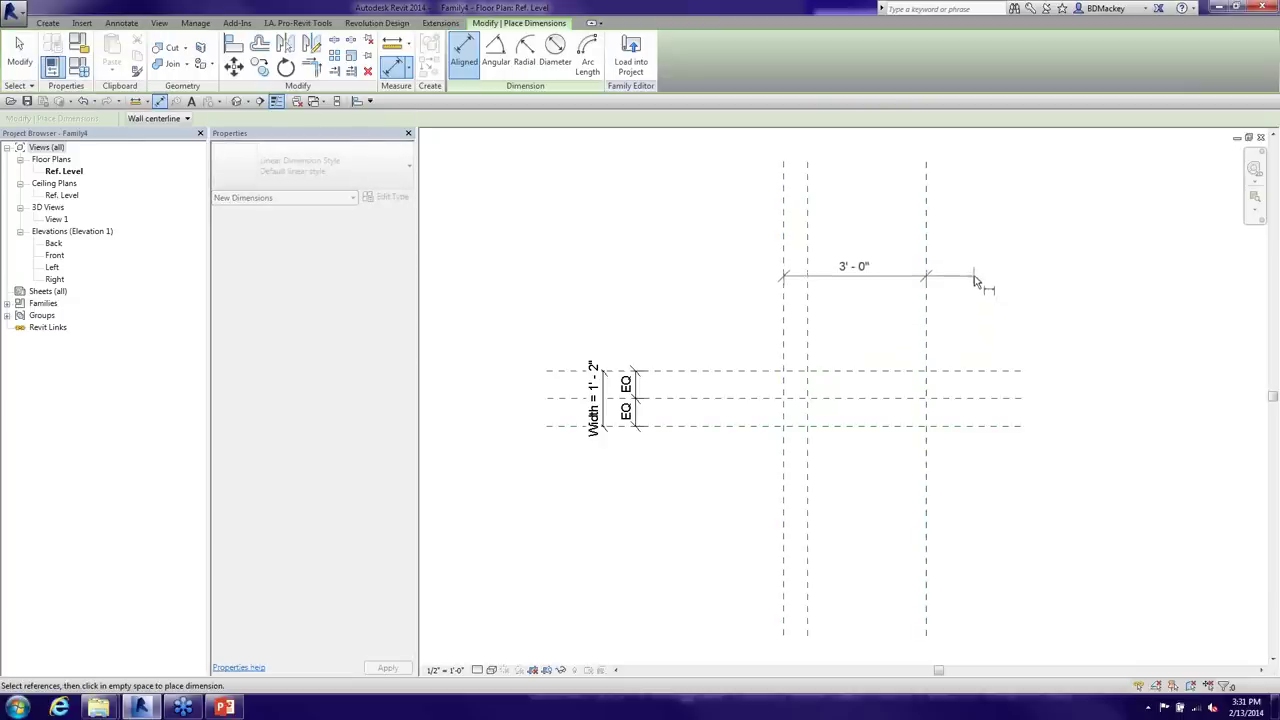
pyautogui.click(890, 288)
pyautogui.press('Escape')
pyautogui.press('Escape')
pyautogui.click(886, 278)
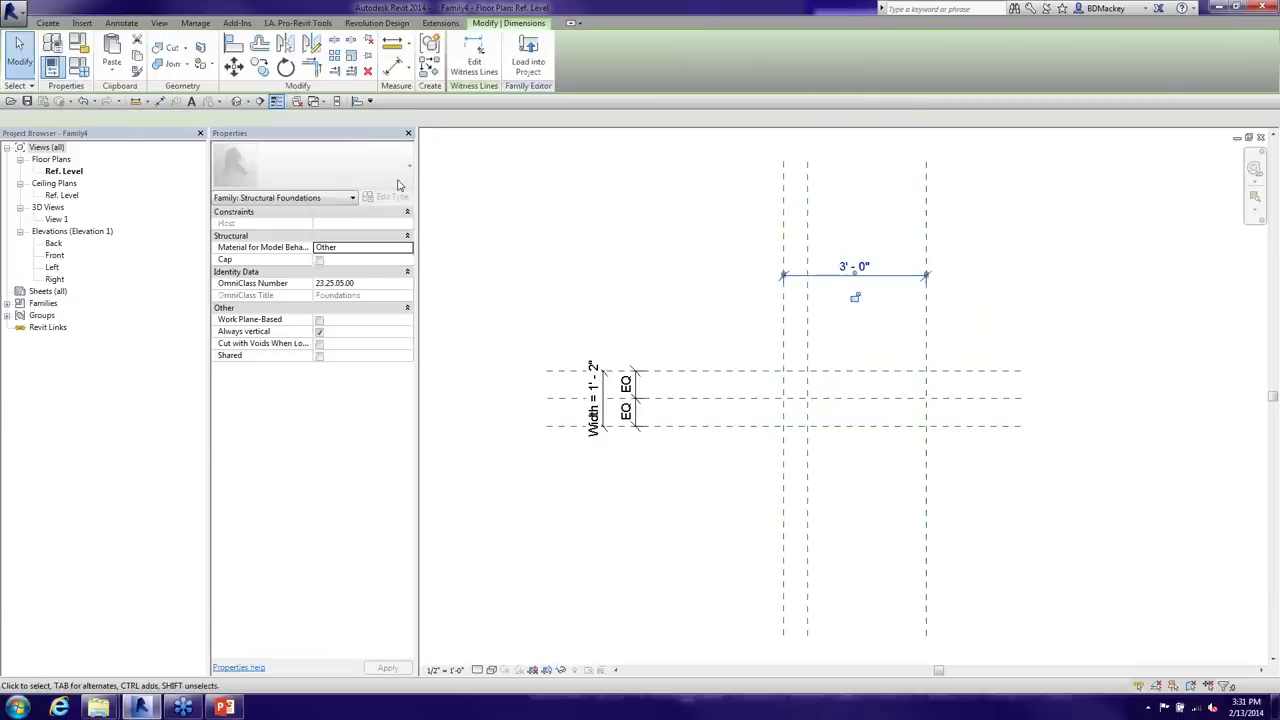
pyautogui.click(330, 118)
pyautogui.click(300, 151)
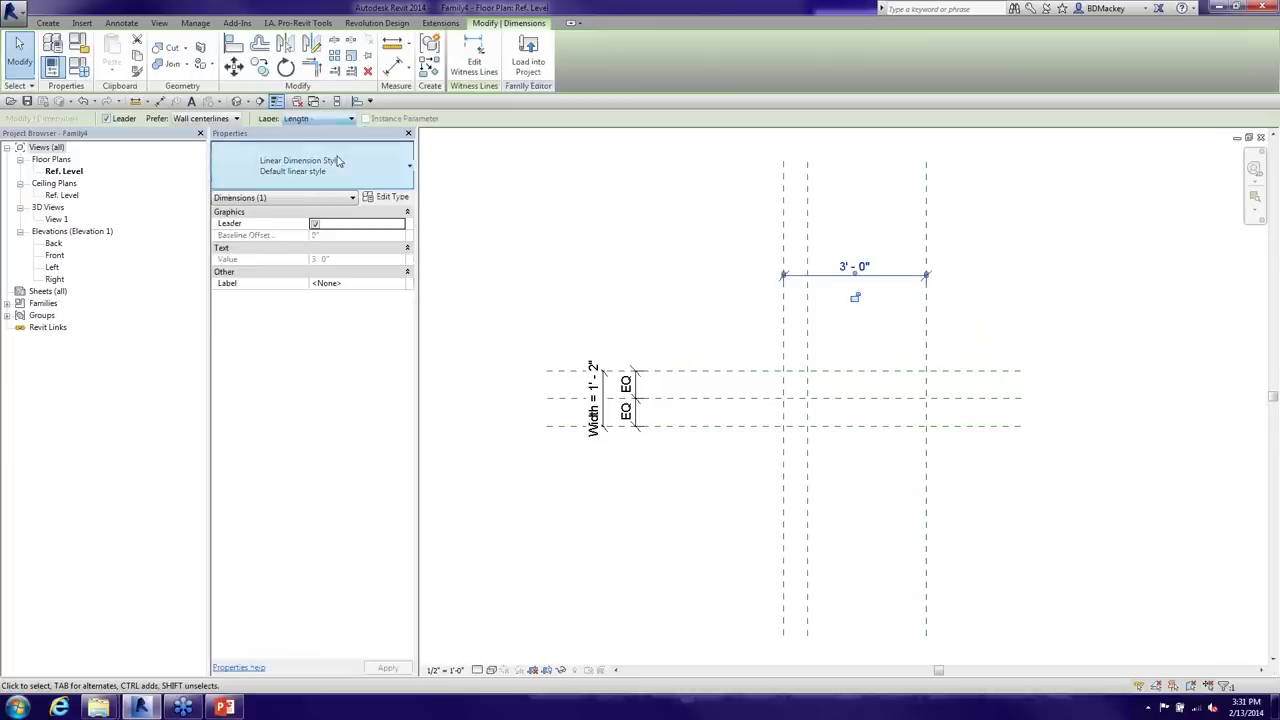
pyautogui.click(1033, 342)
# Dimension the 0'-6" from centre to SLope Start and label it with a new Flat parameter
pyautogui.press('d')
pyautogui.press('i')
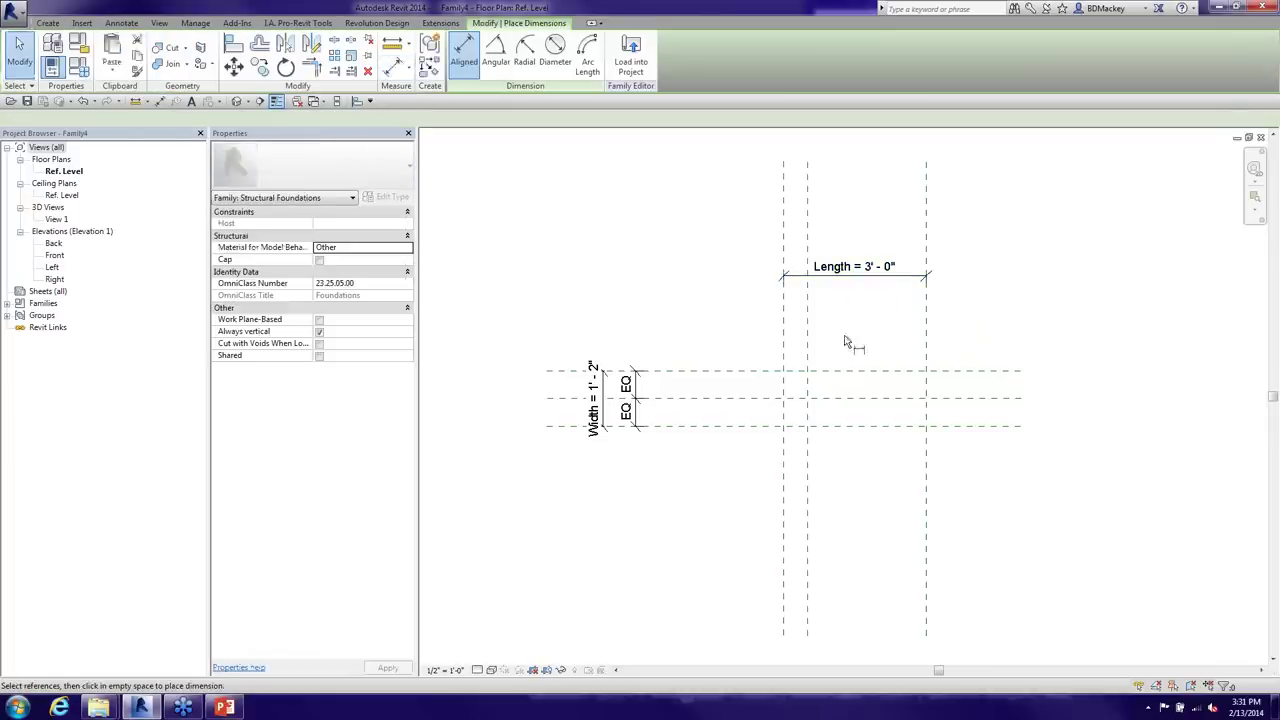
pyautogui.click(809, 338)
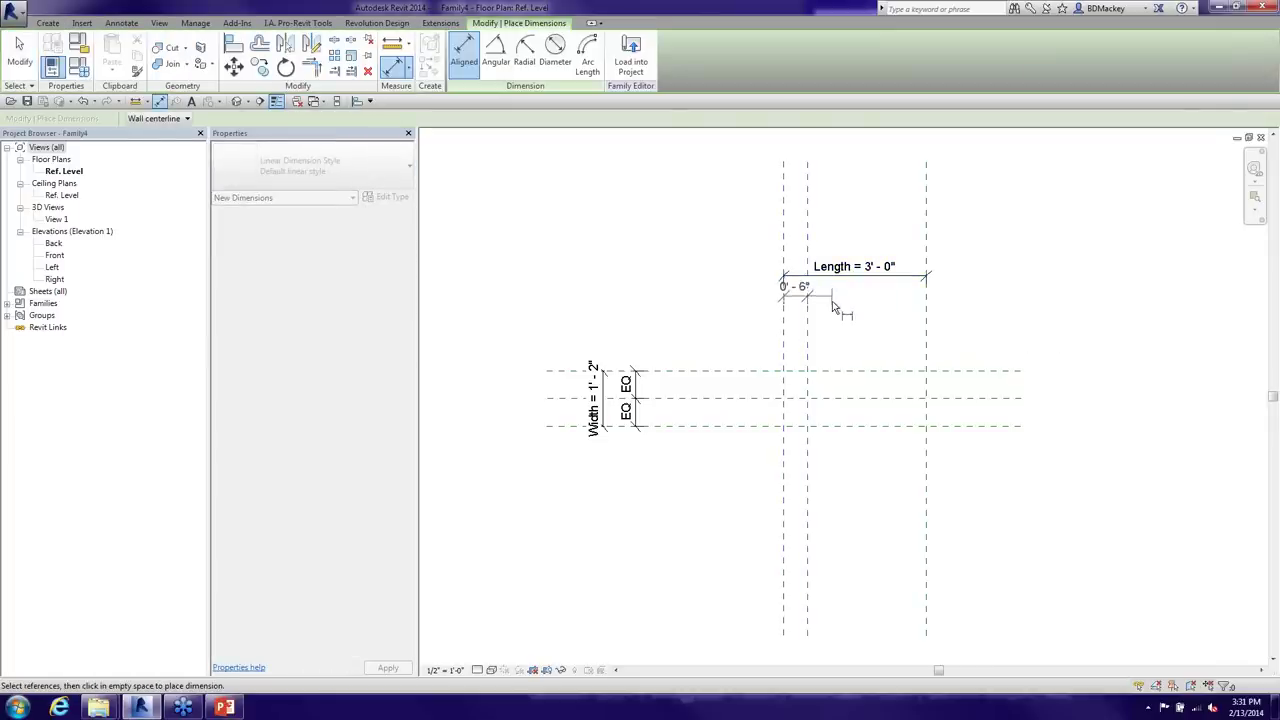
pyautogui.click(832, 313)
pyautogui.press('Escape')
pyautogui.press('Escape')
pyautogui.click(795, 298)
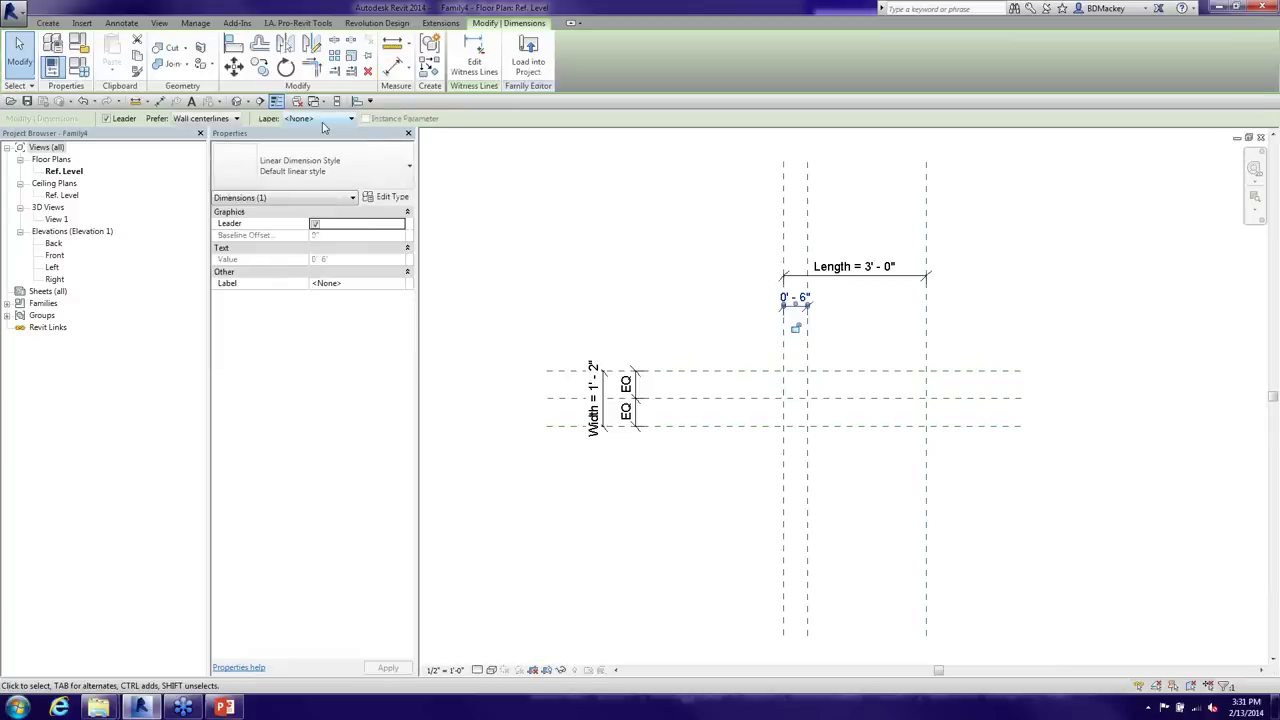
pyautogui.click(323, 119)
pyautogui.click(305, 139)
pyautogui.write('Flat')
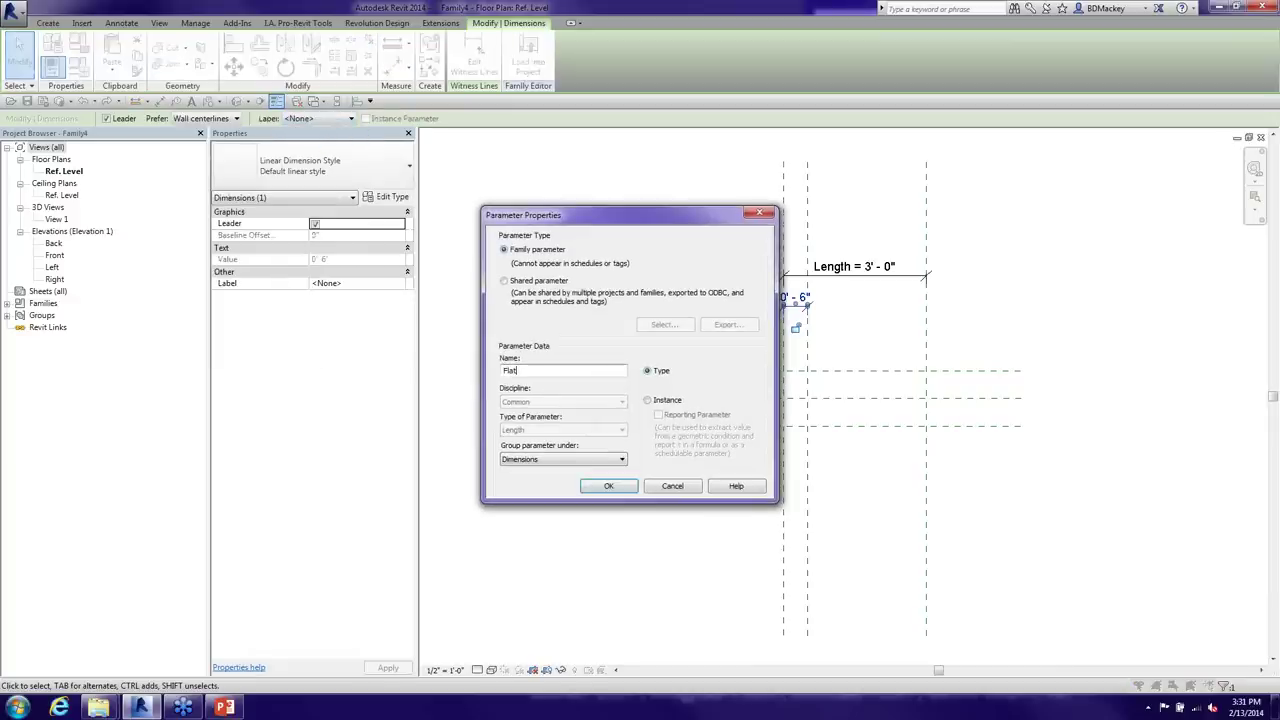
pyautogui.click(608, 486)
pyautogui.click(886, 491)
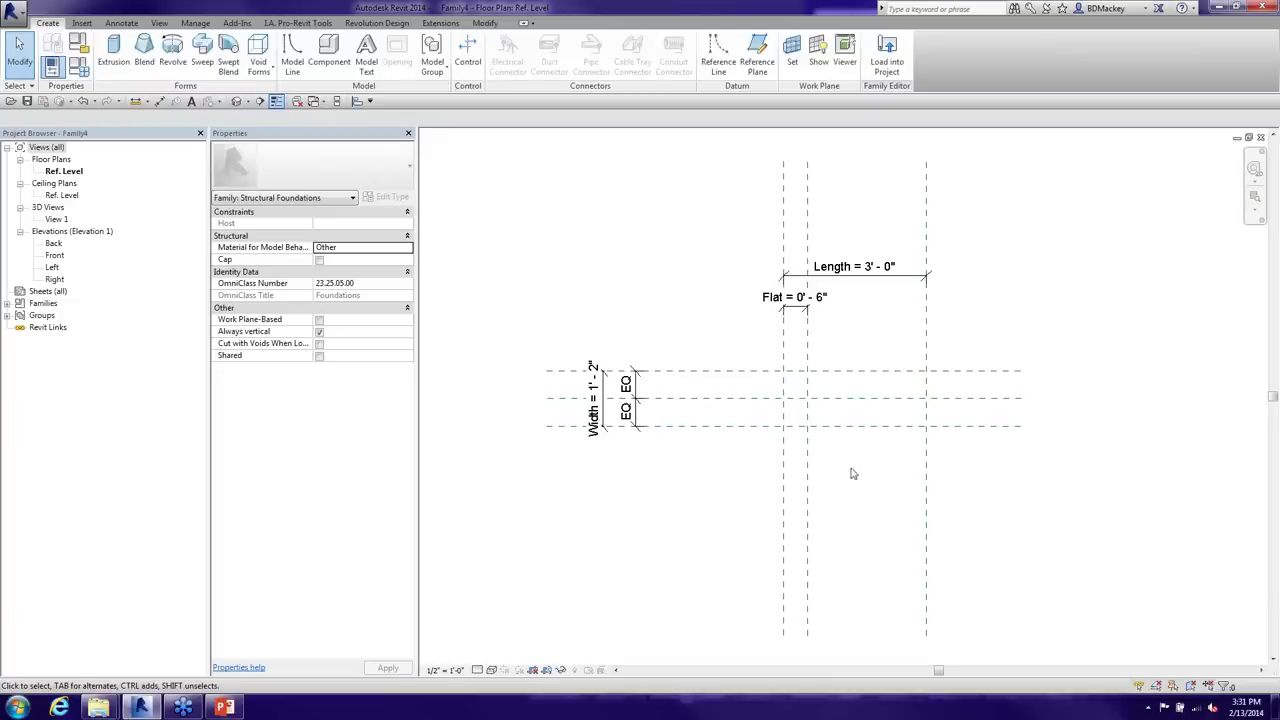
# In the Front elevation, check the Left, Slope Start and Right reference planes
pyautogui.doubleClick(54, 255)
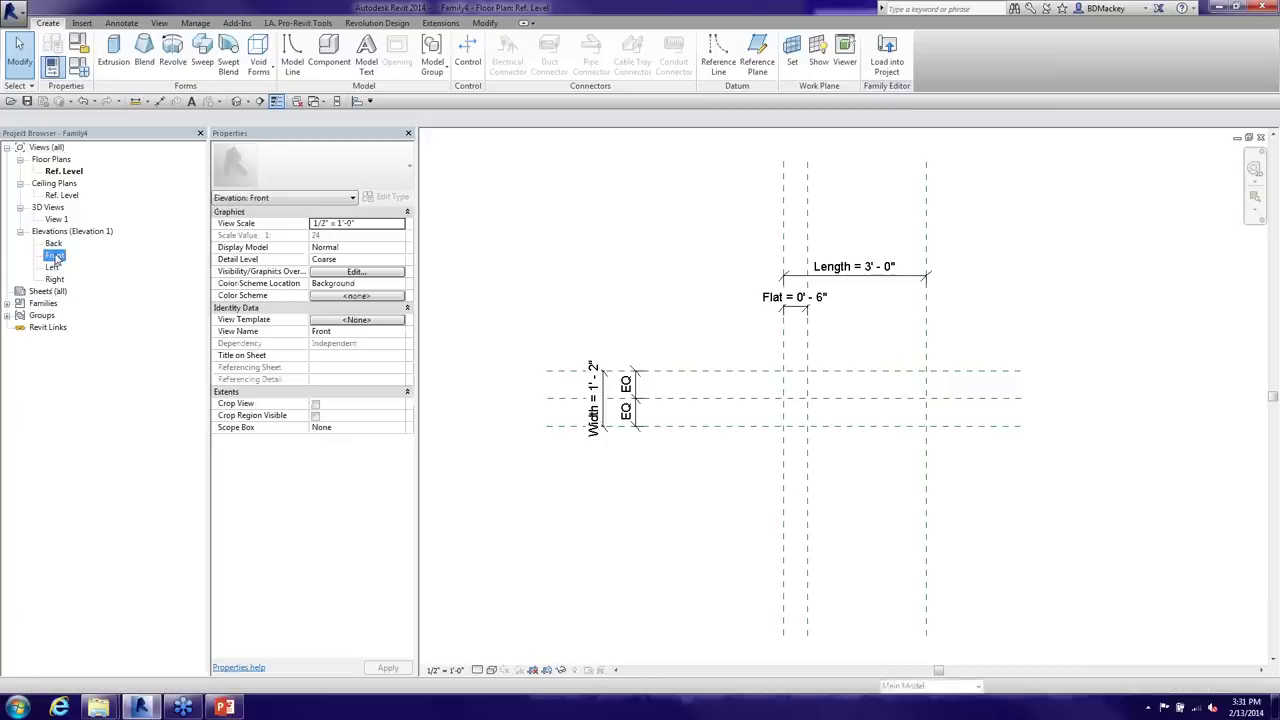
pyautogui.moveTo(906, 471); pyautogui.dragTo(894, 397, button='middle')
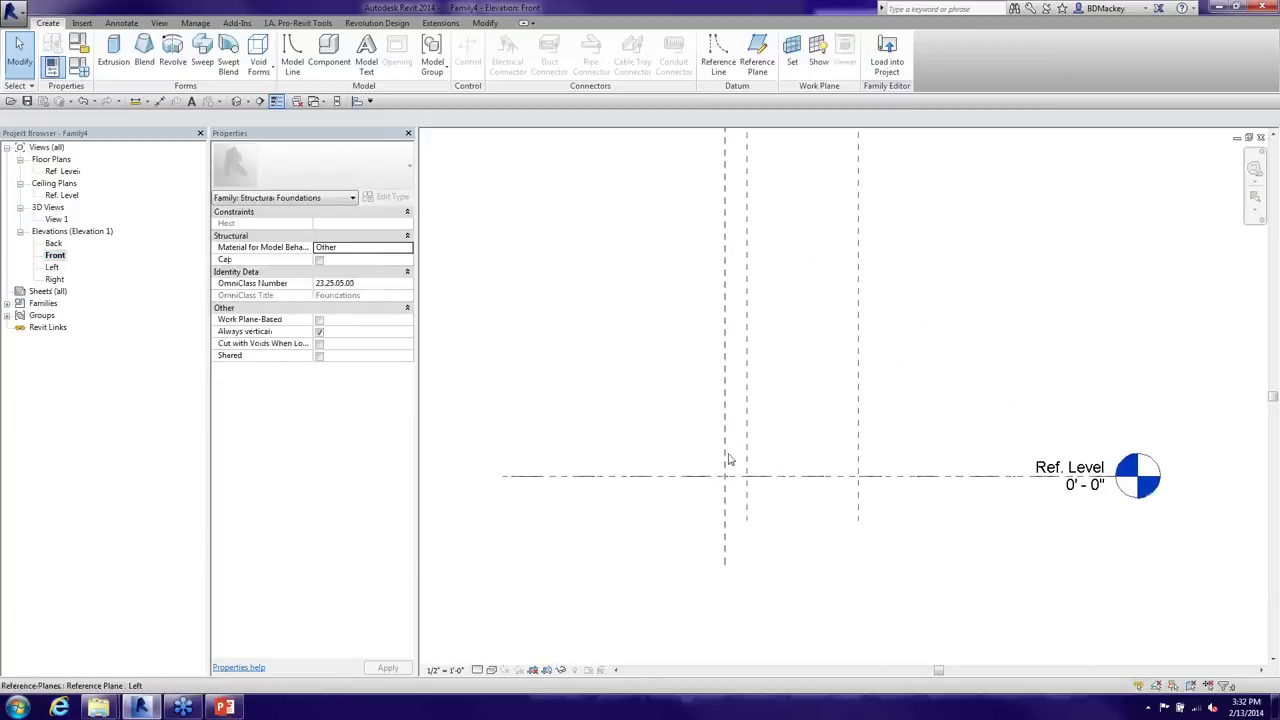
pyautogui.click(726, 457)
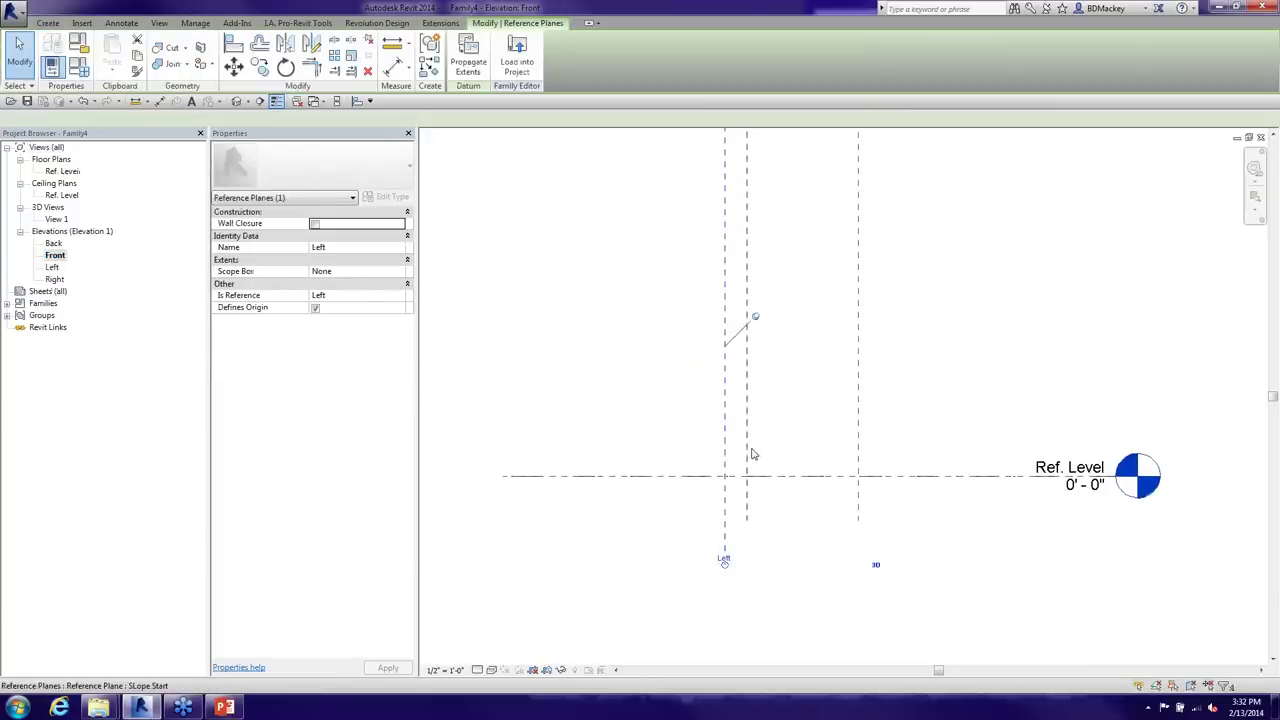
pyautogui.click(751, 452)
pyautogui.scroll(-2, 757, 403)
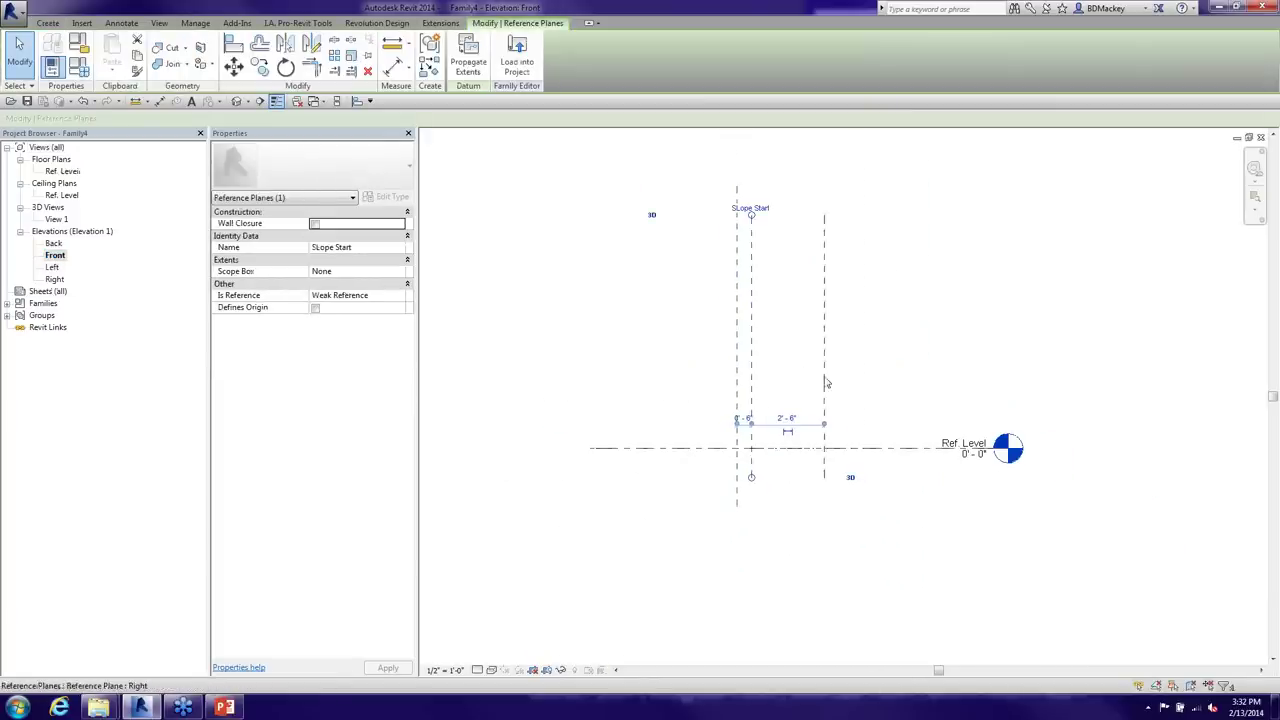
pyautogui.click(826, 381)
pyautogui.click(768, 467)
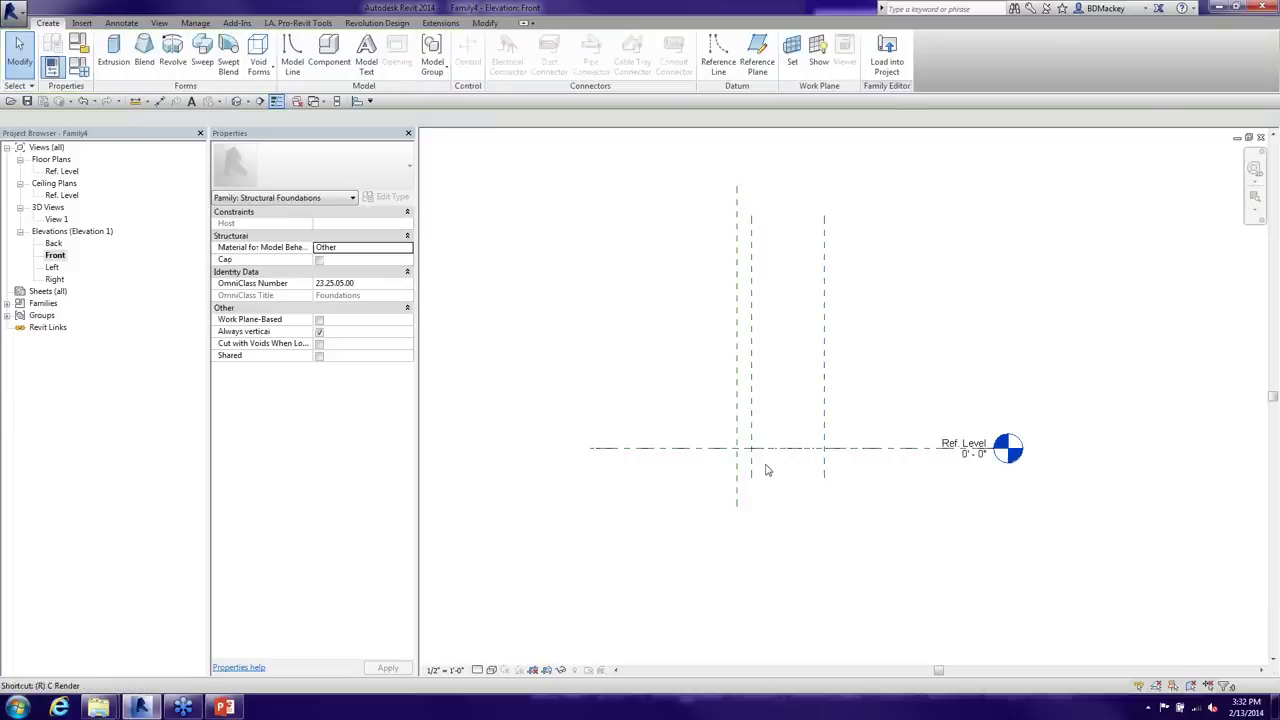
# Draw a horizontal reference plane below Ref. Level in the Front elevation
pyautogui.press('r')
pyautogui.press('p')
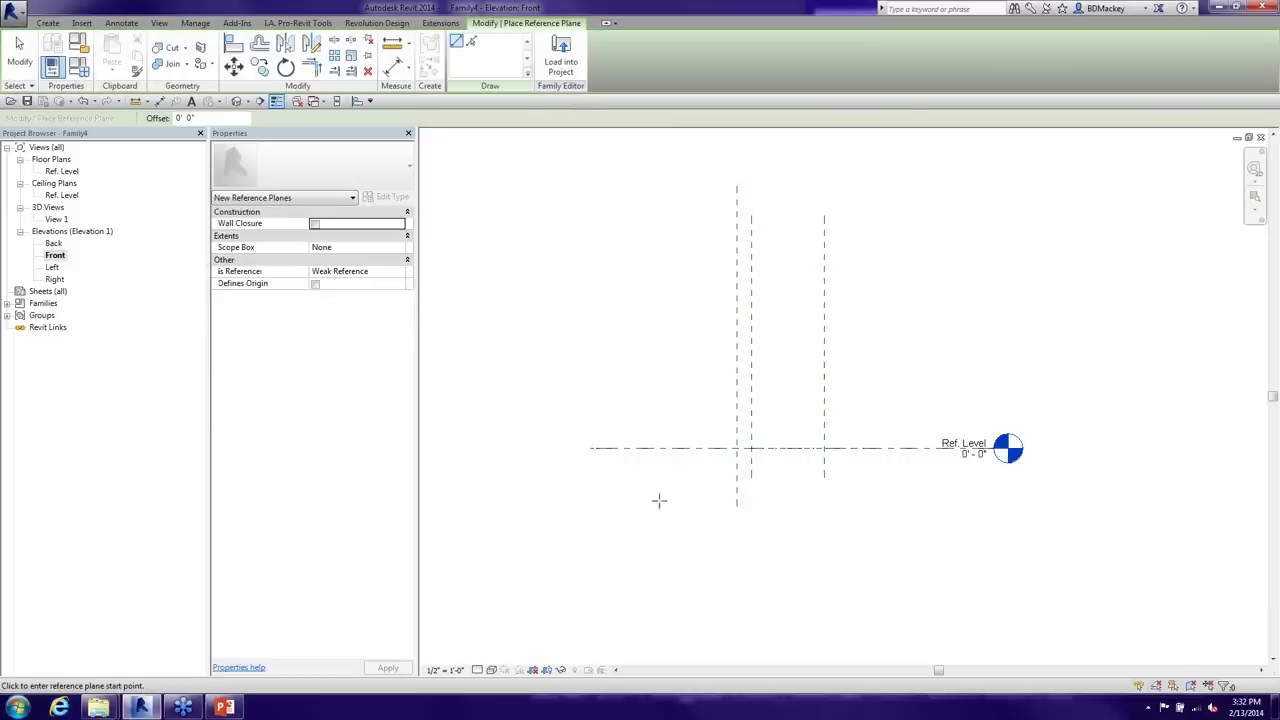
pyautogui.click(588, 497)
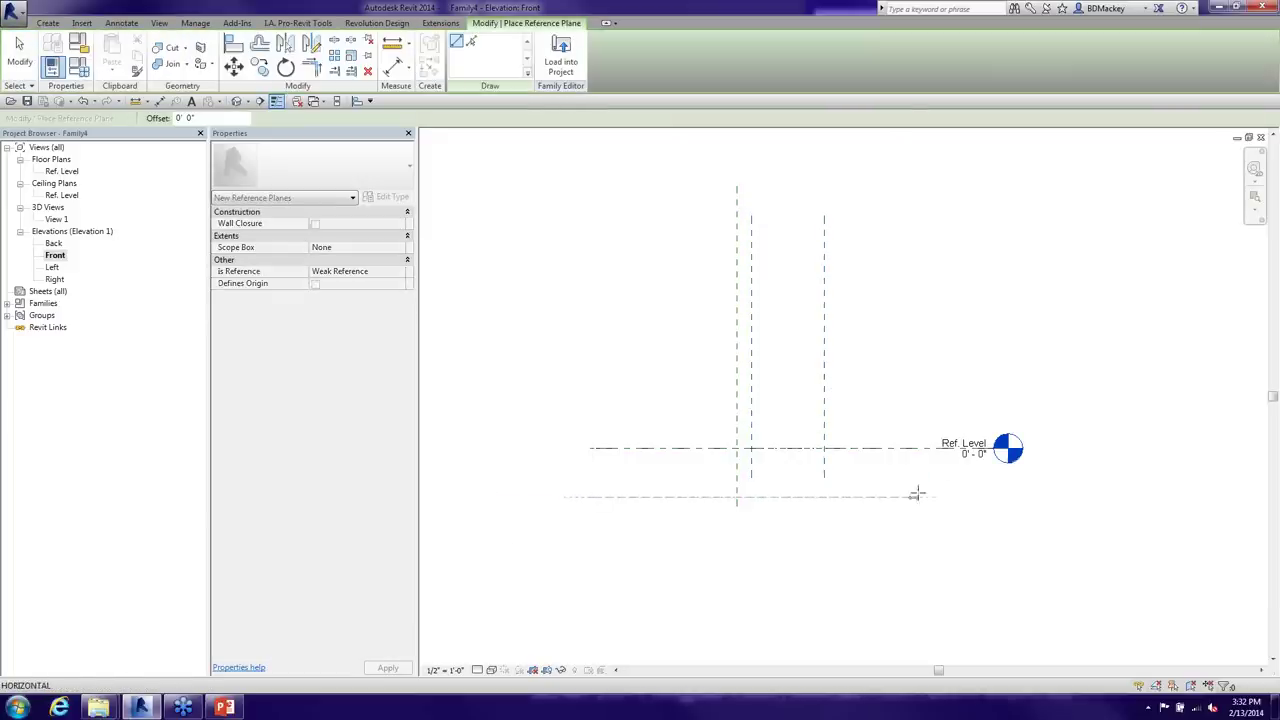
pyautogui.click(960, 496)
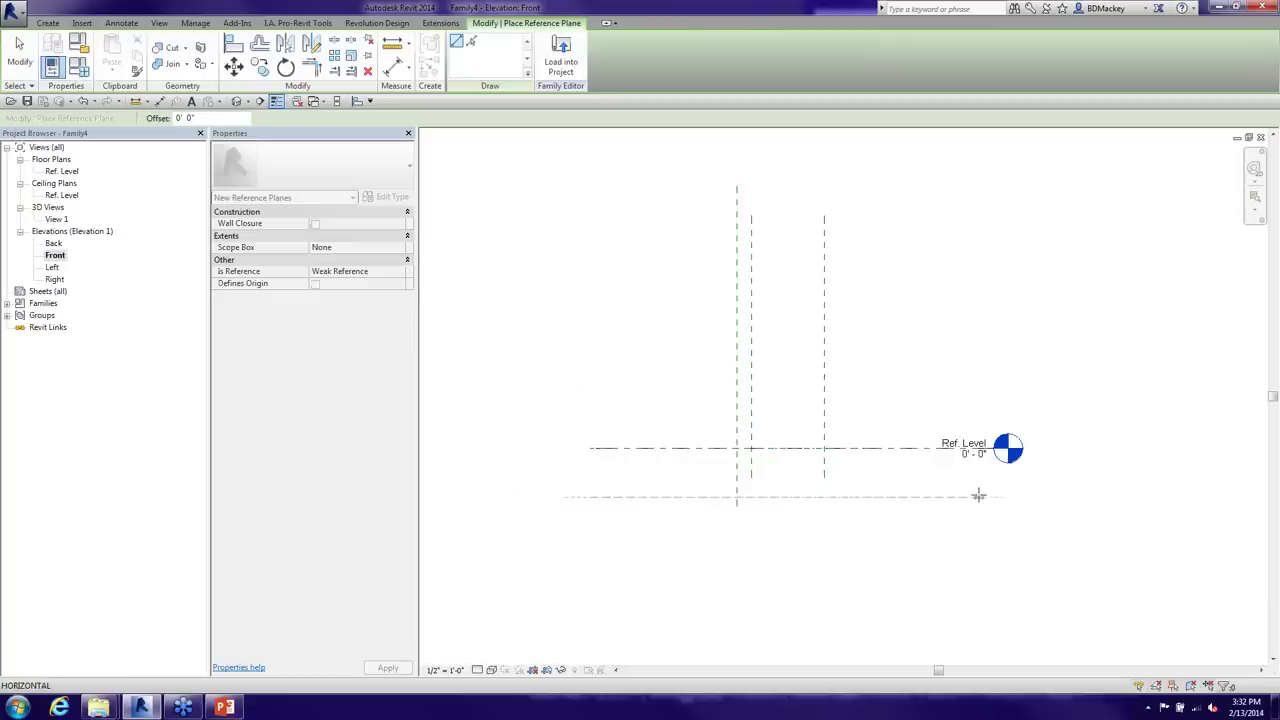
pyautogui.rightClick(900, 340)
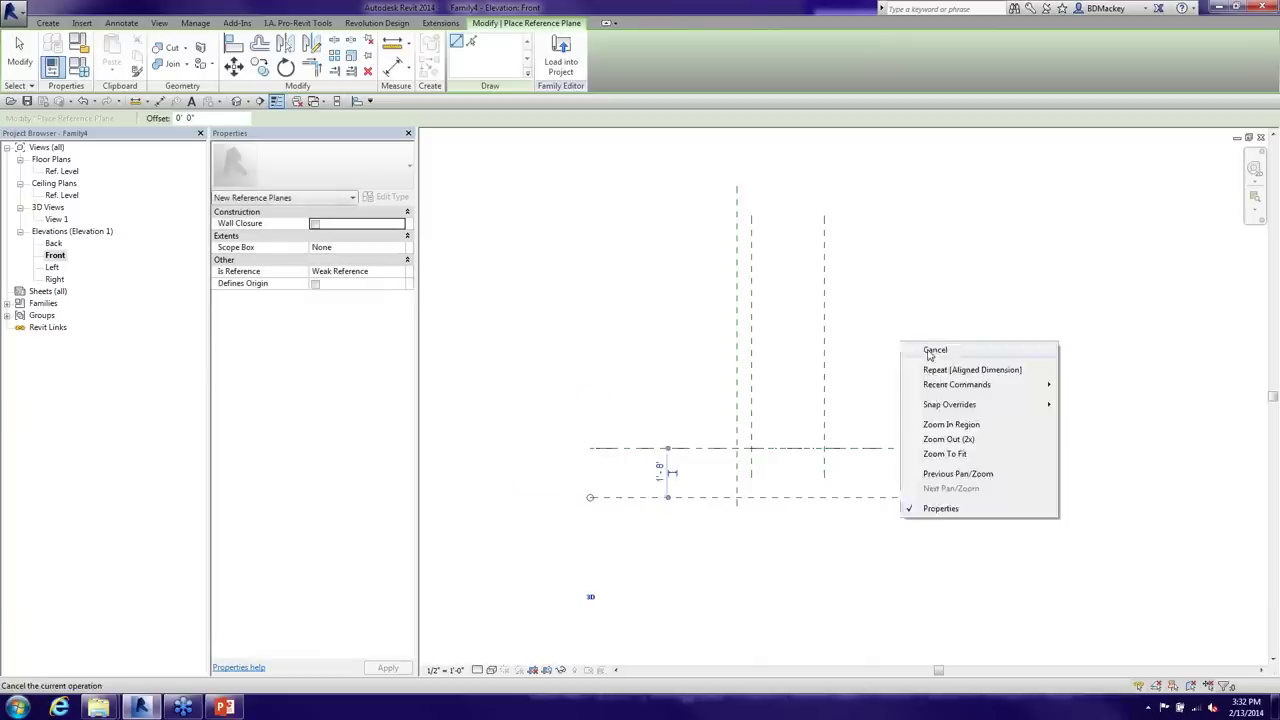
pyautogui.click(925, 347)
# Name the new plane 'Bottom' and set its Is Reference to Bottom
pyautogui.click(814, 497)
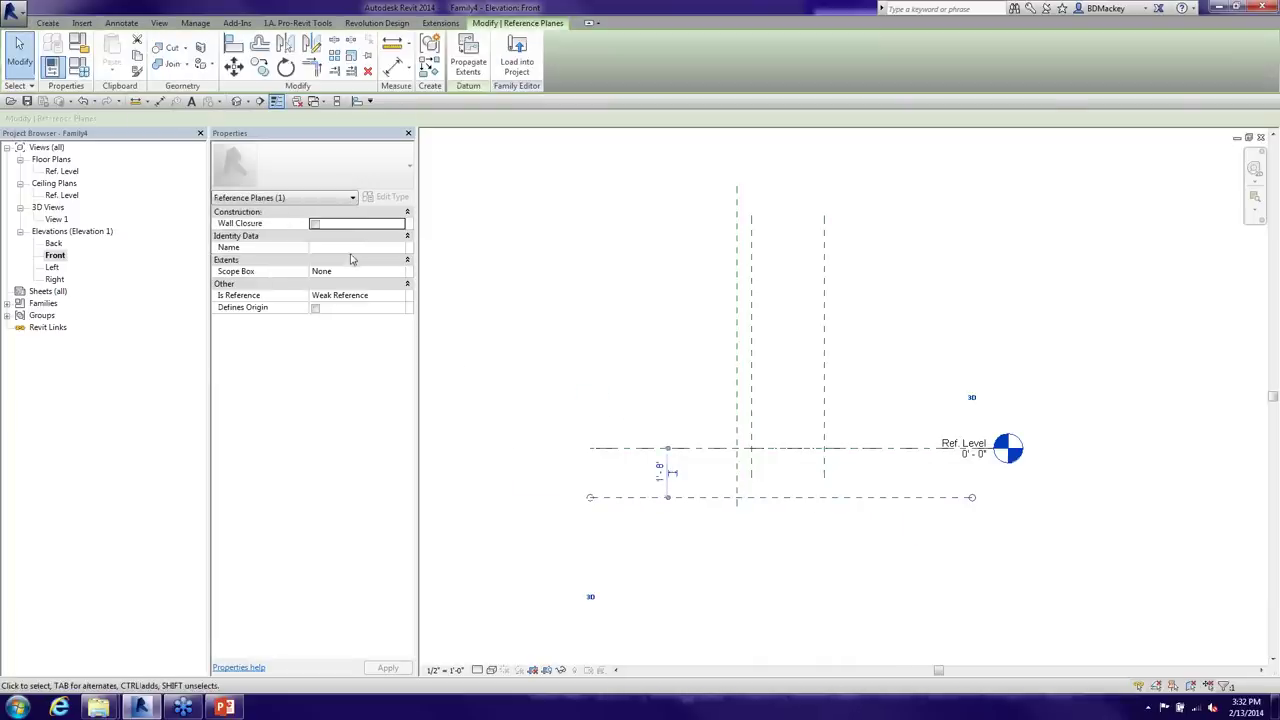
pyautogui.click(351, 247)
pyautogui.write('Bottom')
pyautogui.press('Tab')
pyautogui.press('Tab')
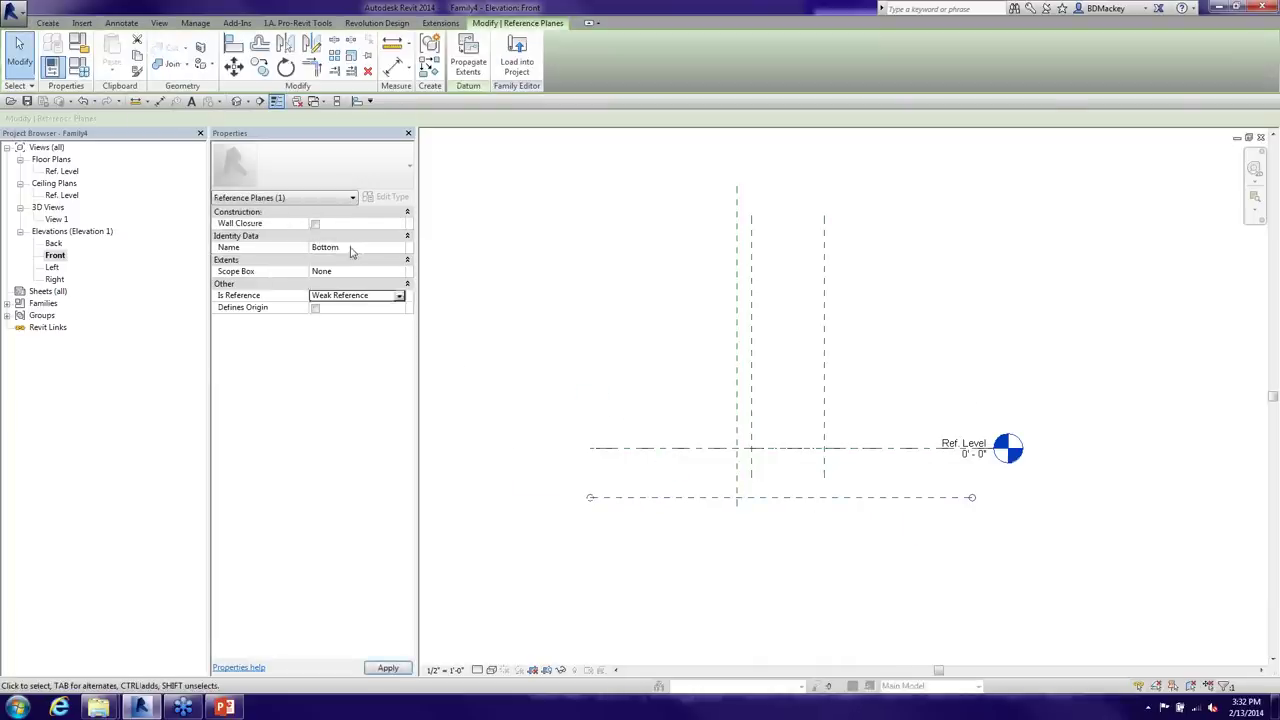
pyautogui.press('b')
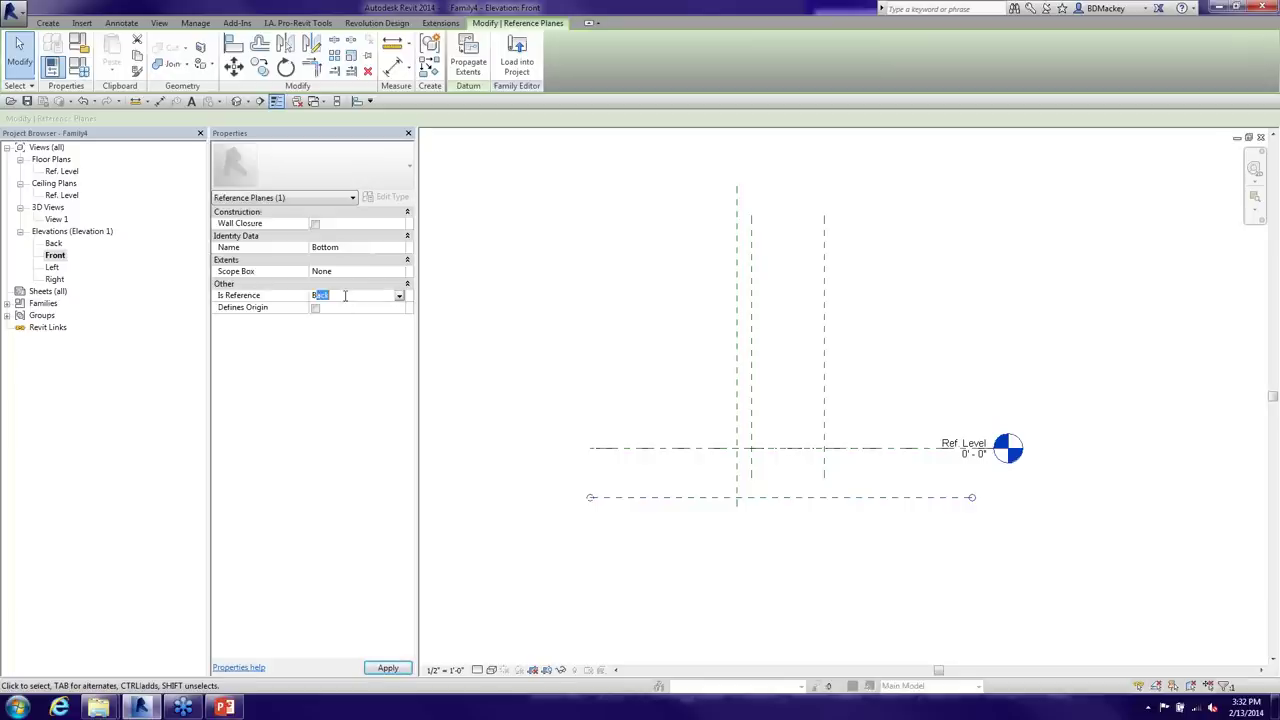
pyautogui.click(341, 294)
pyautogui.write('ottom')
pyautogui.click(691, 514)
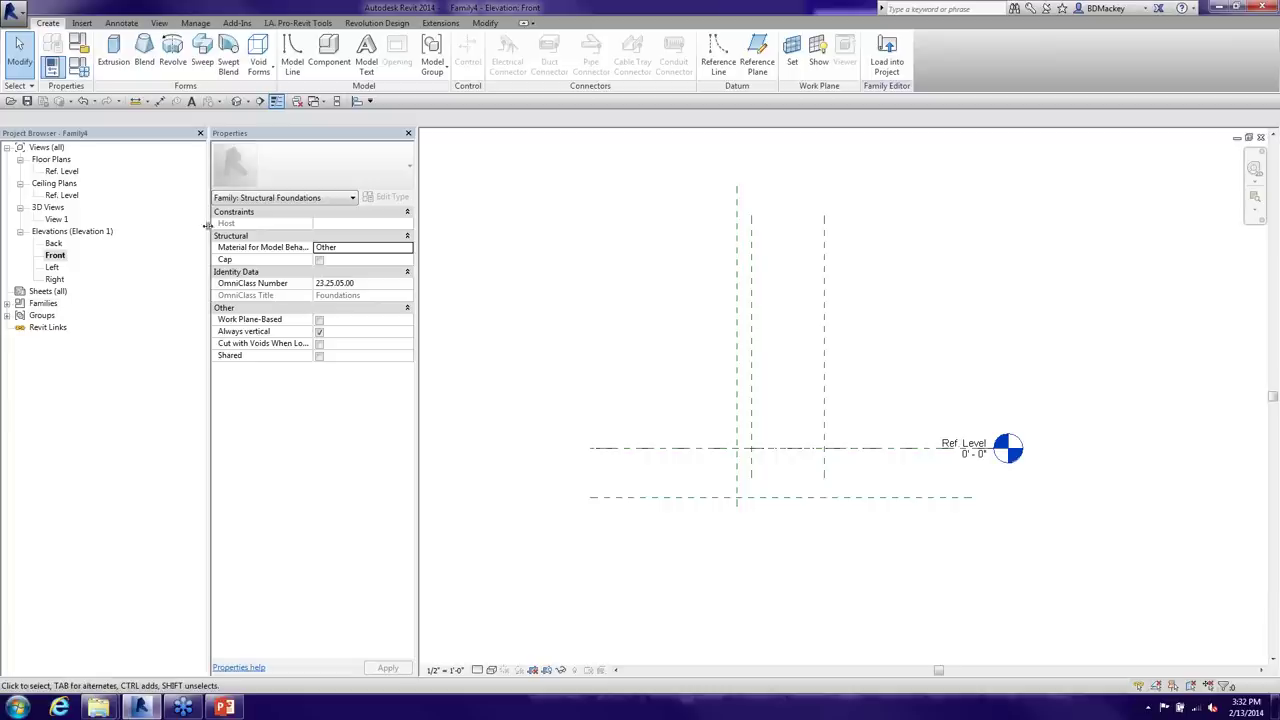
# In the Ref. Level plan, set the Back plane's Is Reference to Back
pyautogui.doubleClick(55, 172)
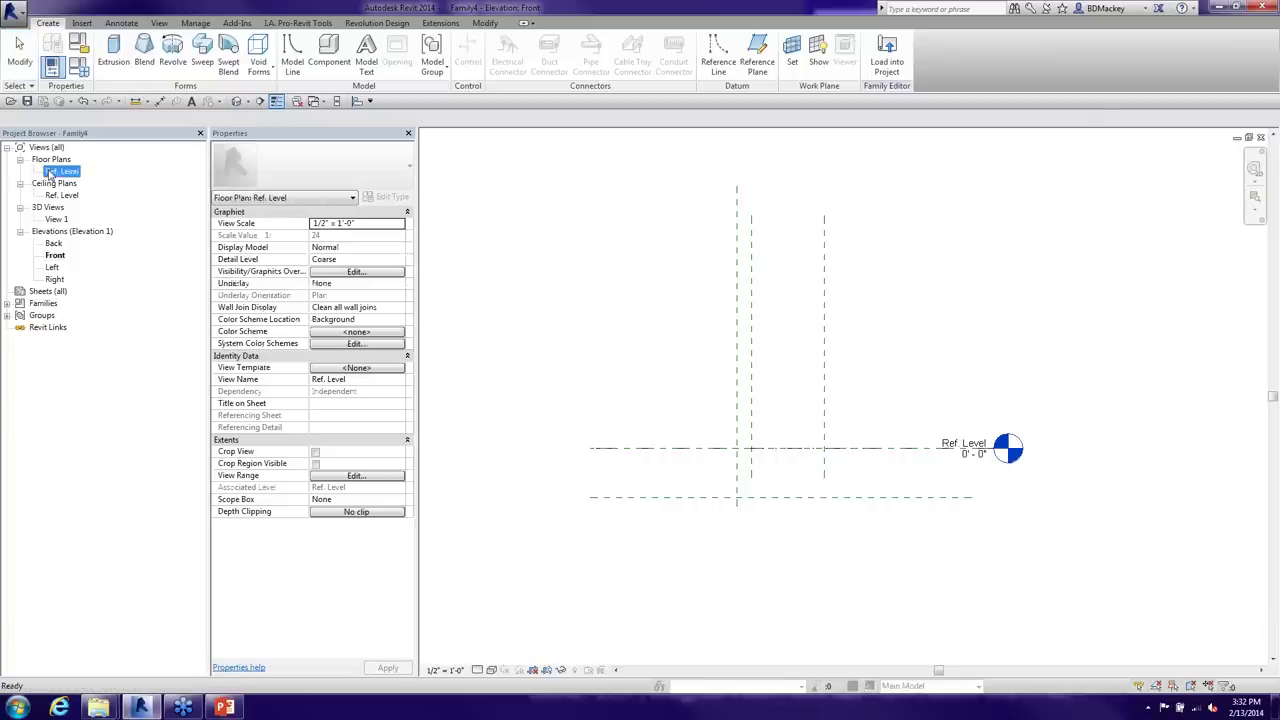
pyautogui.click(700, 426)
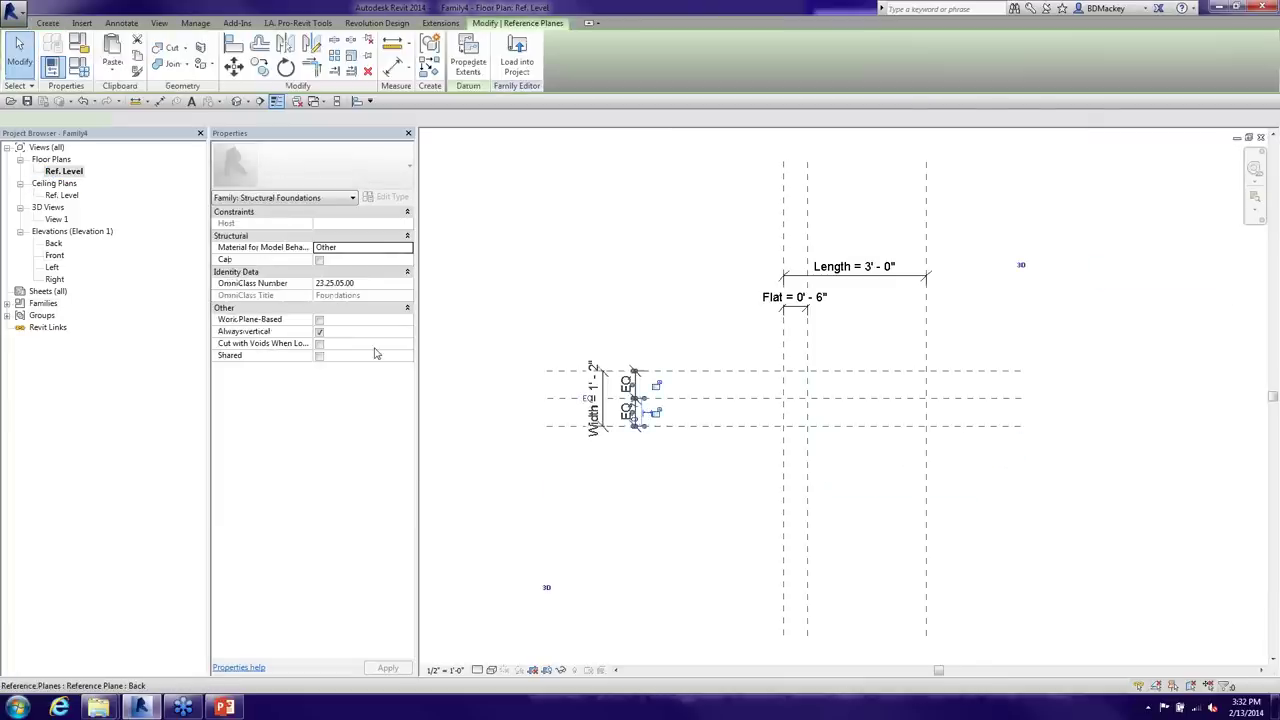
pyautogui.click(378, 295)
pyautogui.write('Back')
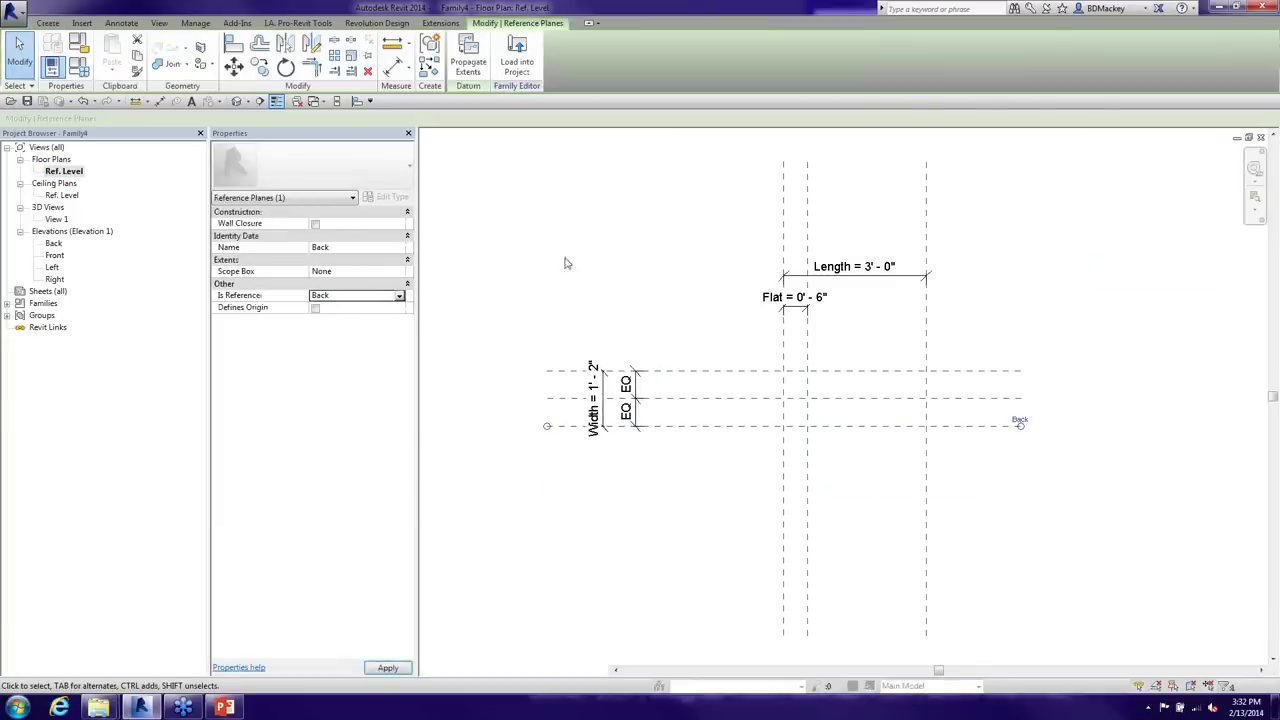
pyautogui.click(603, 286)
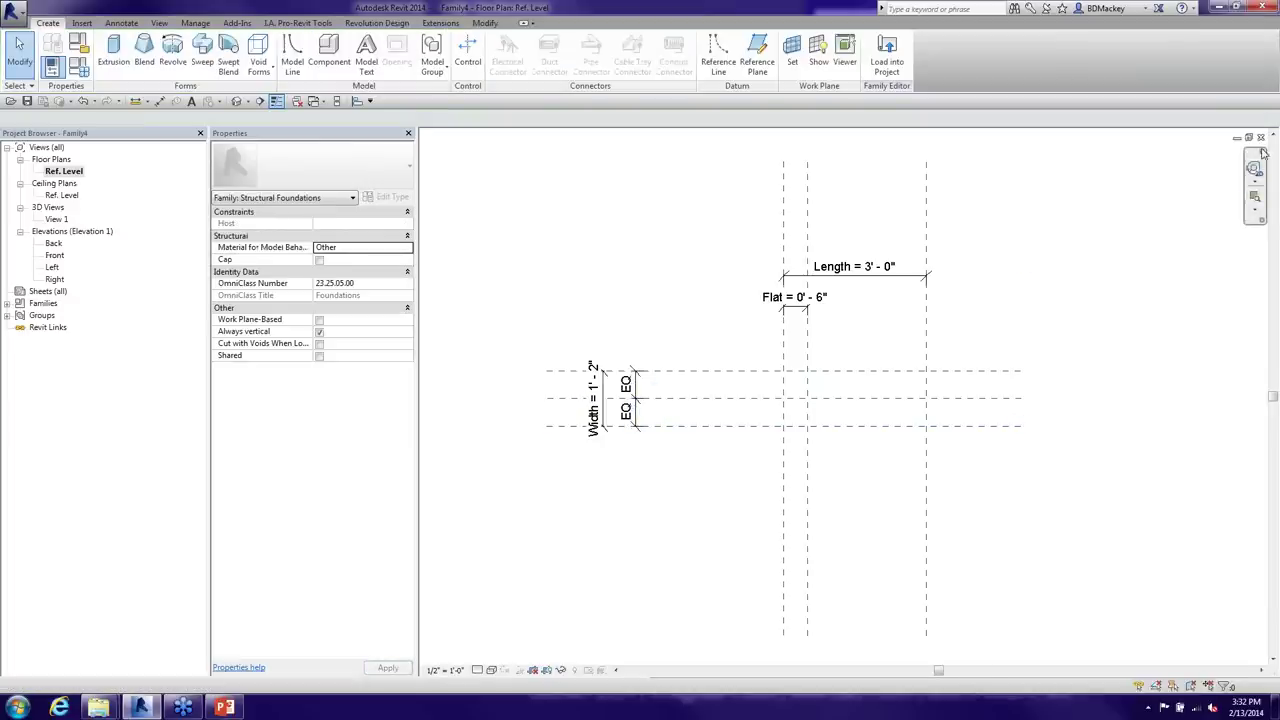
# Back in the Front elevation, temporarily hide the Ref. Level line
pyautogui.hotkey('ctrl', 'Tab')
pyautogui.click(20, 184)
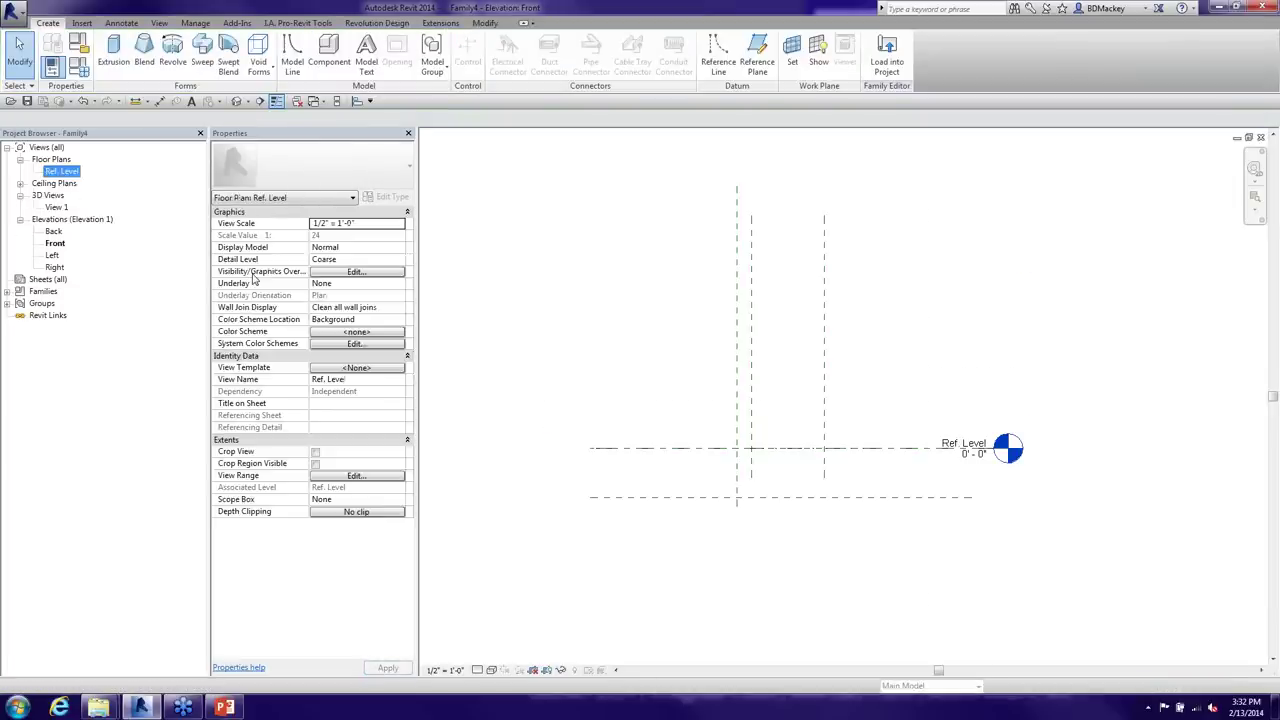
pyautogui.click(690, 498)
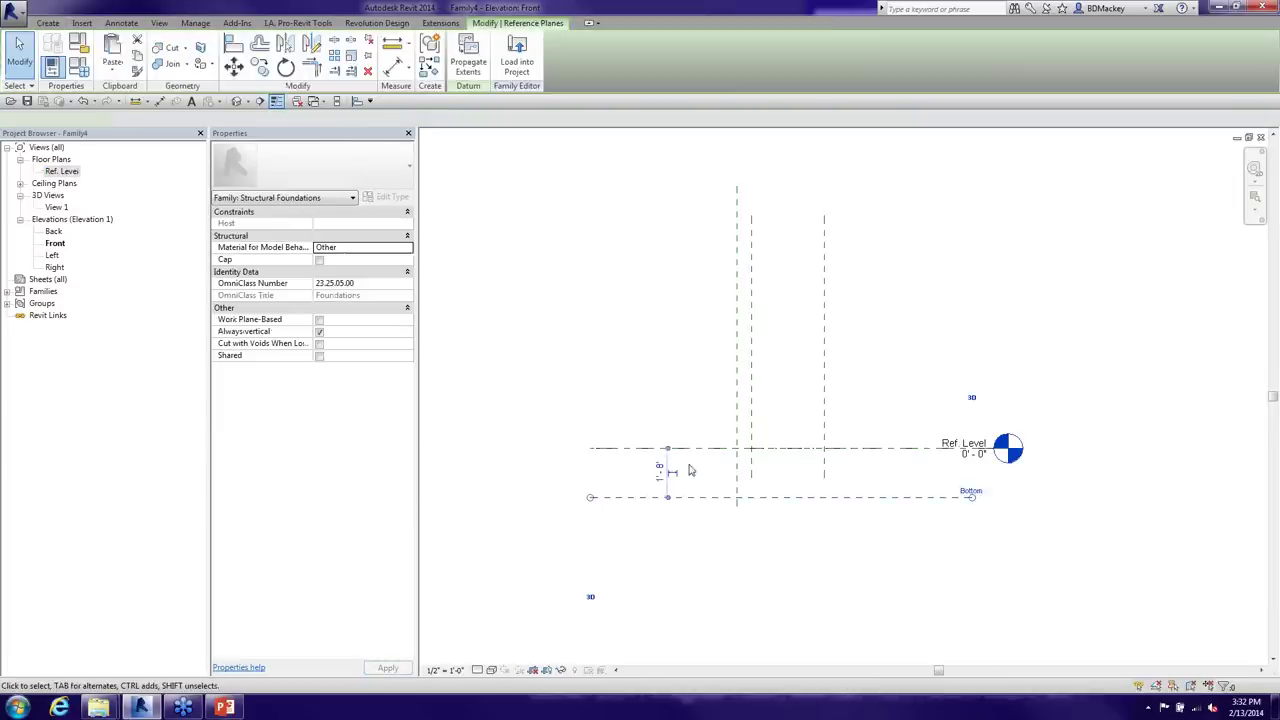
pyautogui.click(704, 478)
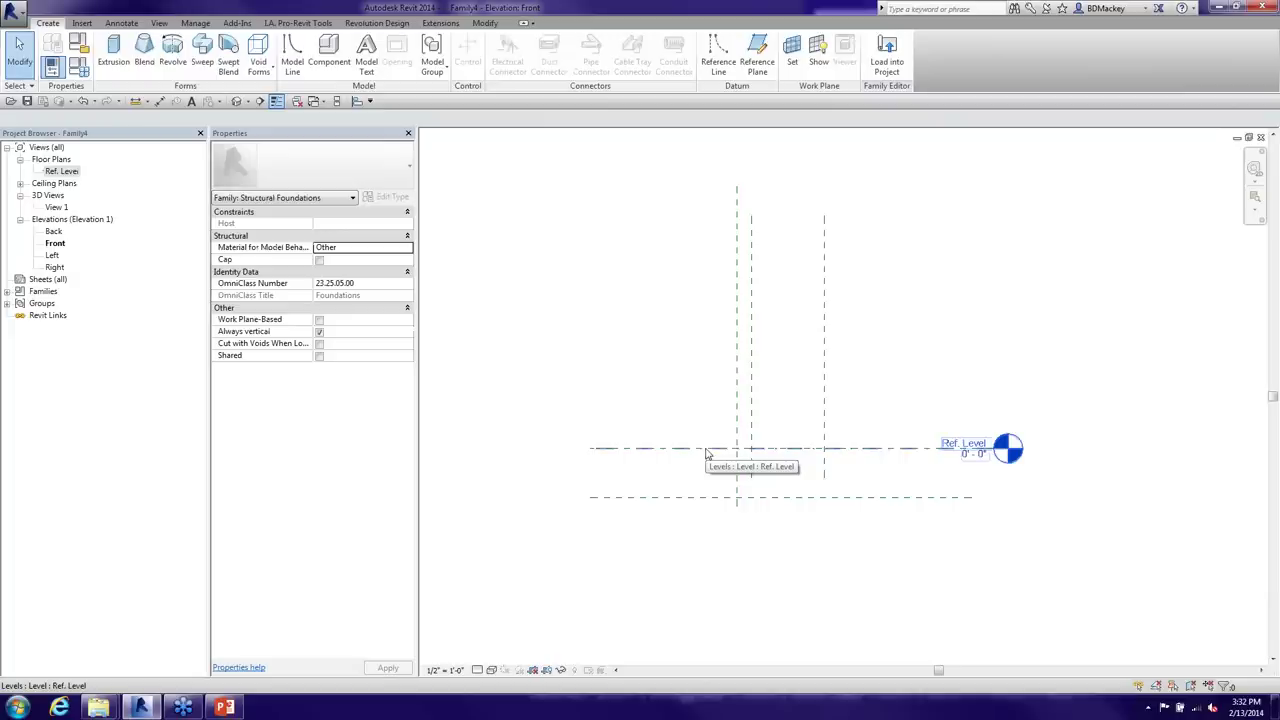
pyautogui.click(710, 474)
pyautogui.press('h')
pyautogui.press('h')
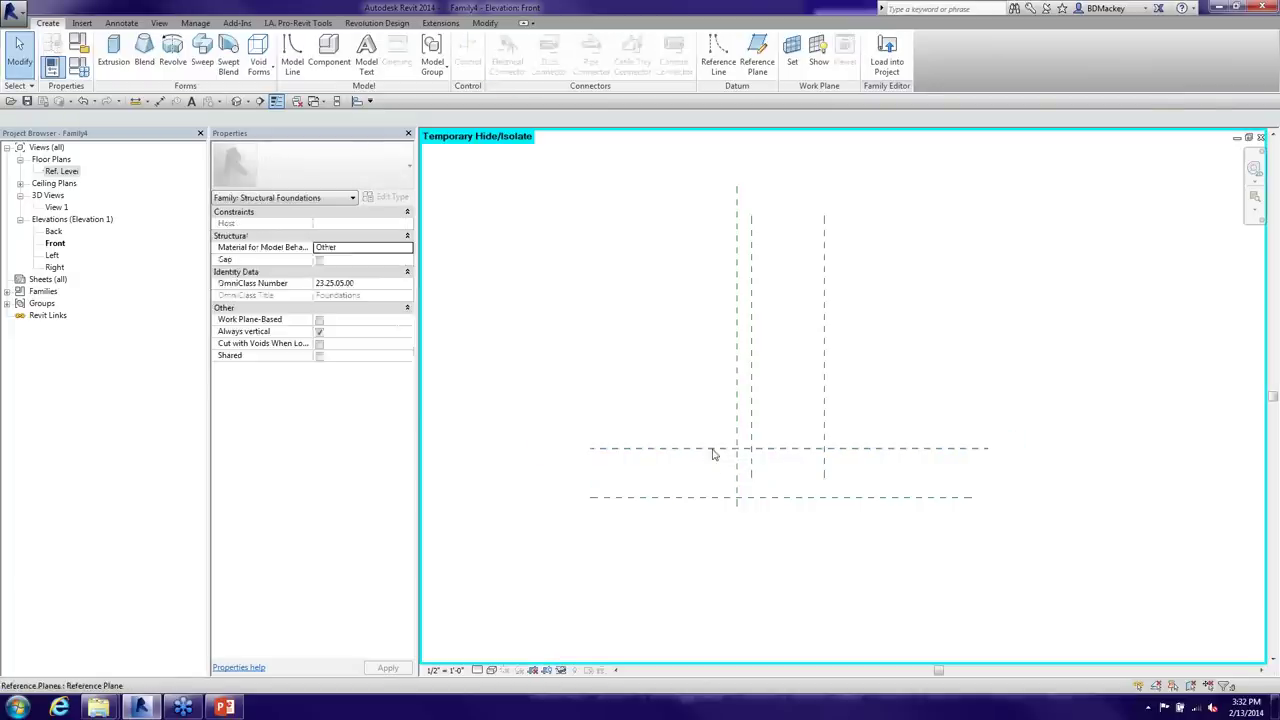
# Name the plane on Ref. Level 'Top', set Is Reference to Top, and restore the hidden level
pyautogui.click(711, 449)
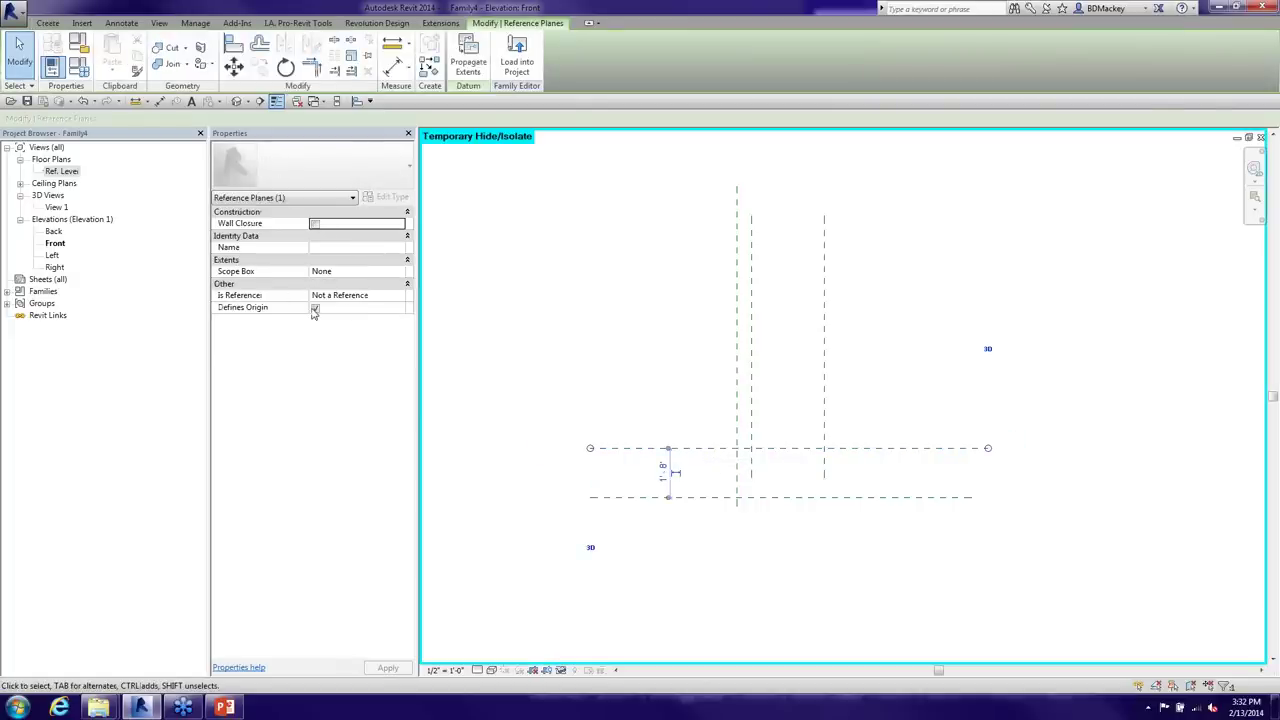
pyautogui.click(354, 252)
pyautogui.write('Top')
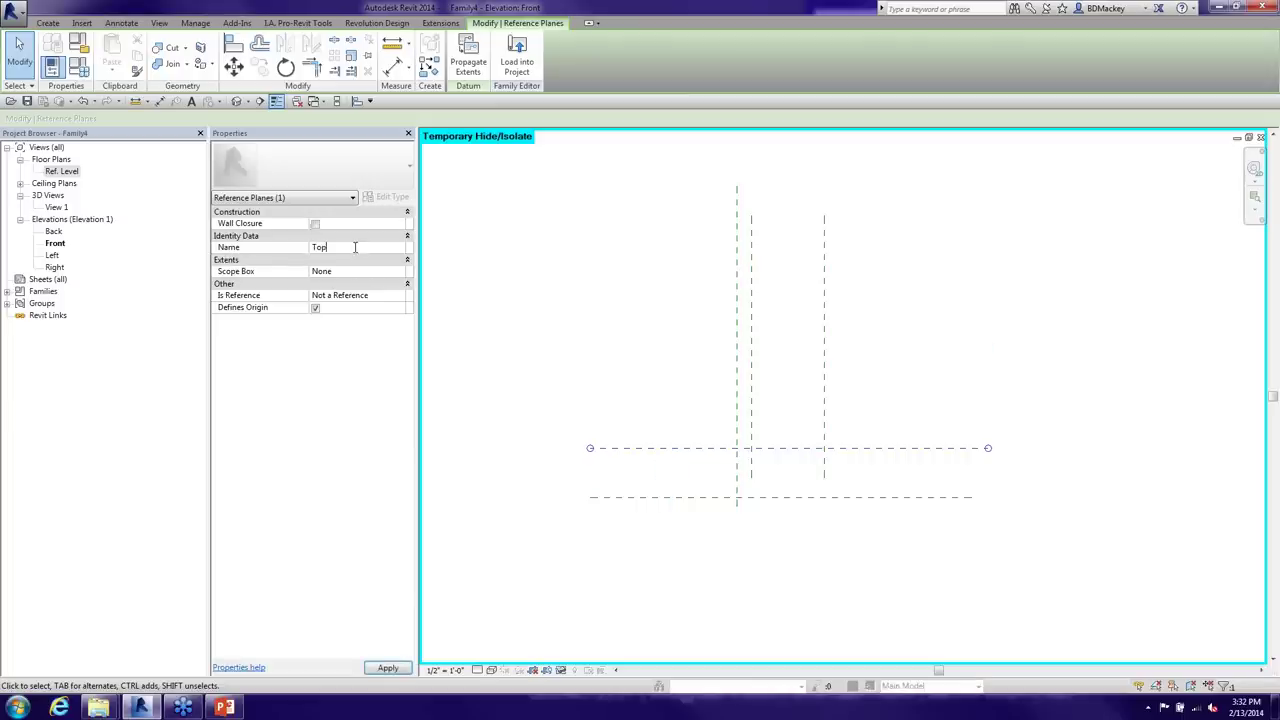
pyautogui.press('Tab')
pyautogui.press('Tab')
pyautogui.write('t')
pyautogui.press('Return')
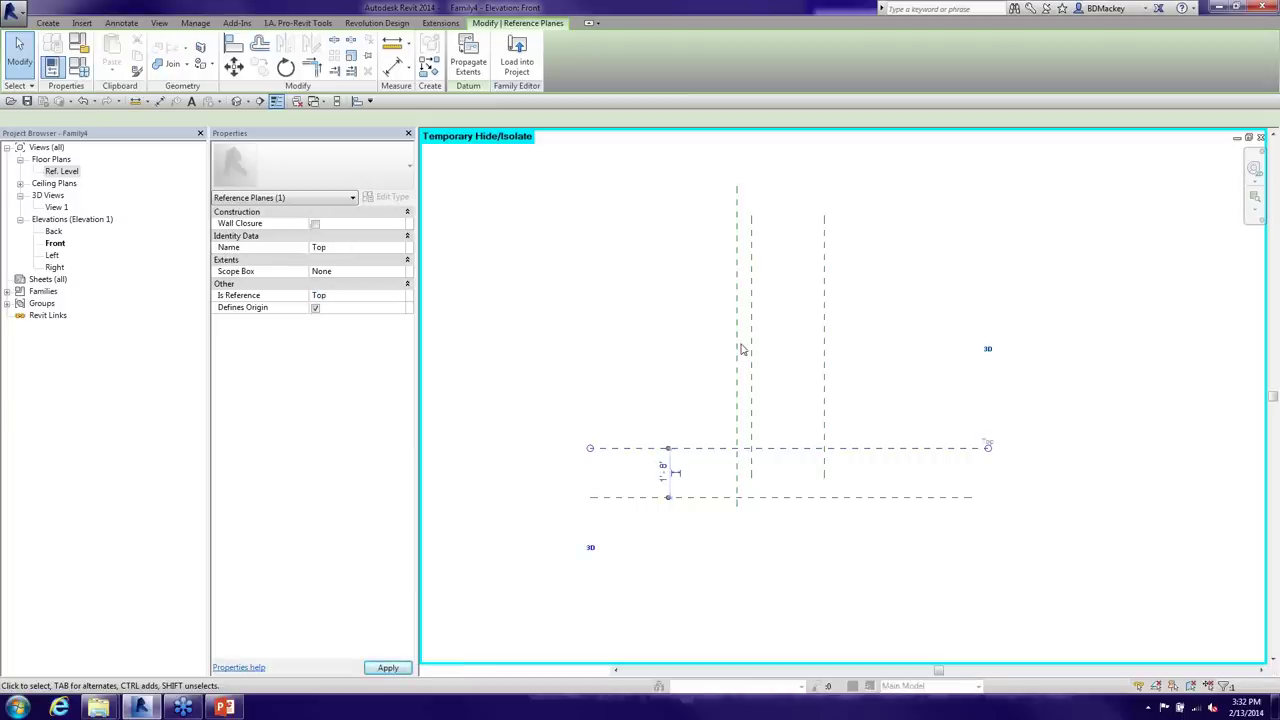
pyautogui.click(898, 428)
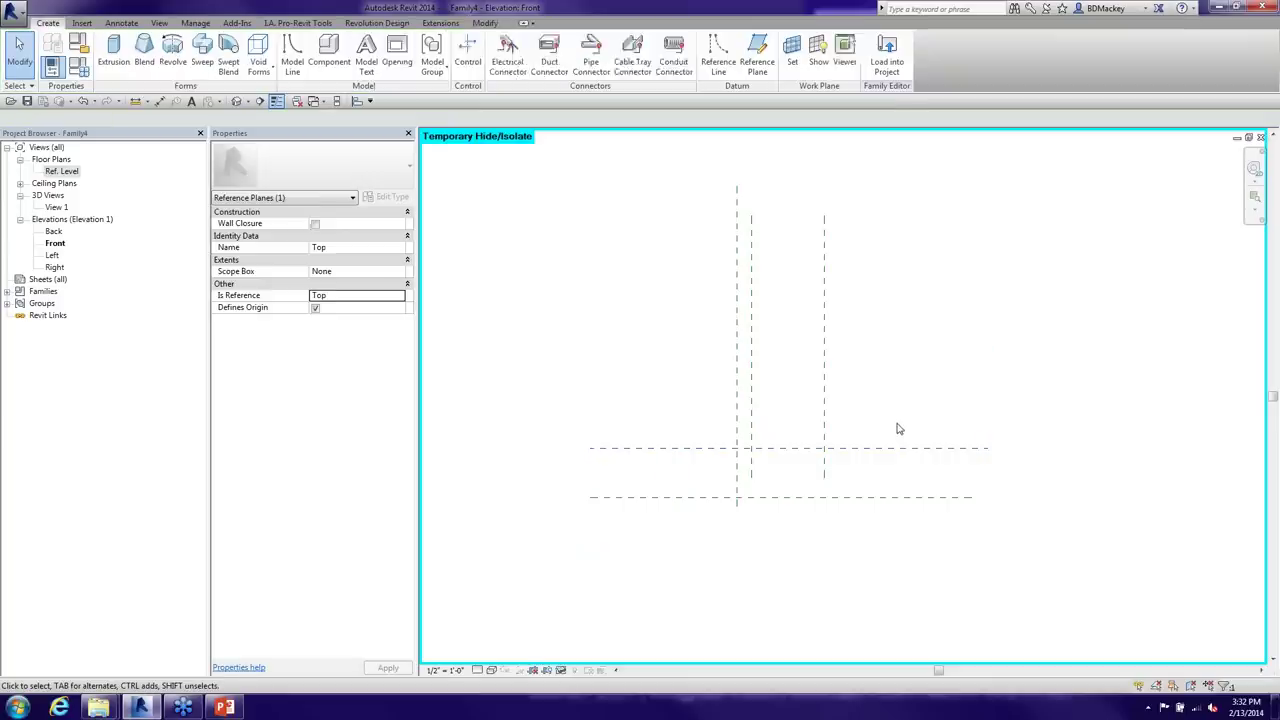
pyautogui.press('h')
pyautogui.press('r')
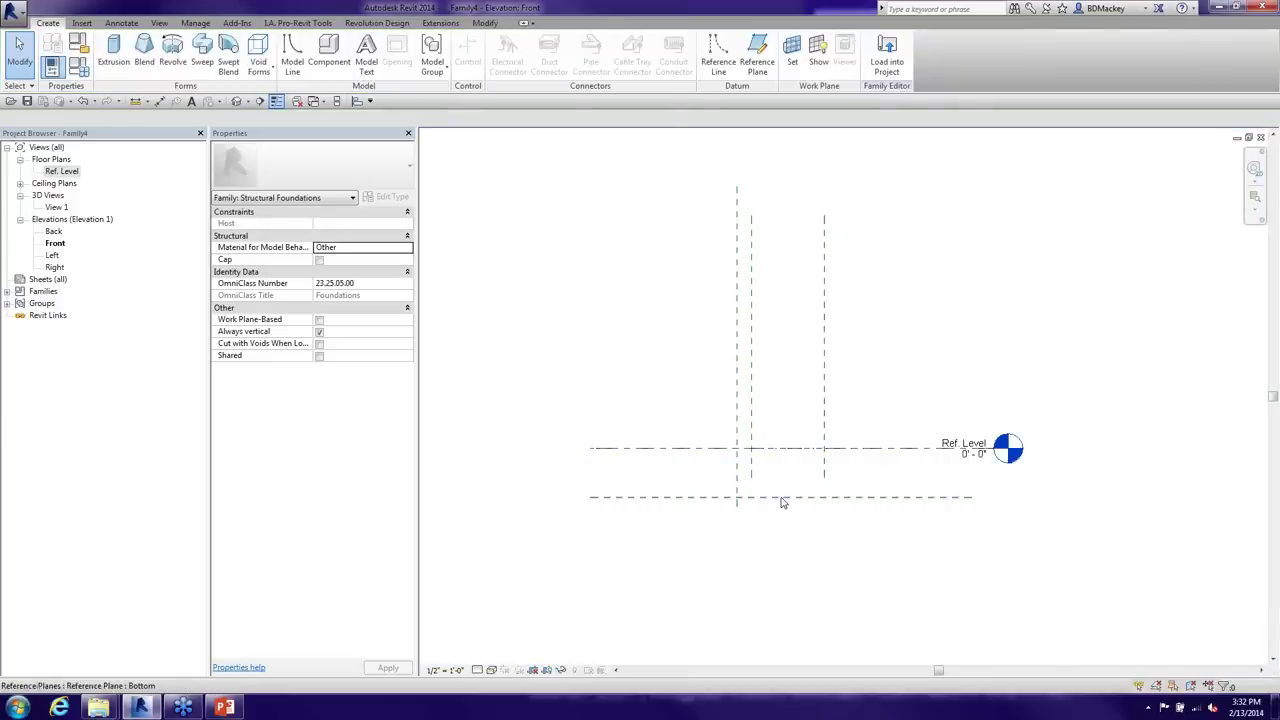
# Place a 1'-8" aligned dimension between the Top and Bottom reference planes
pyautogui.scroll(2, 790, 540)
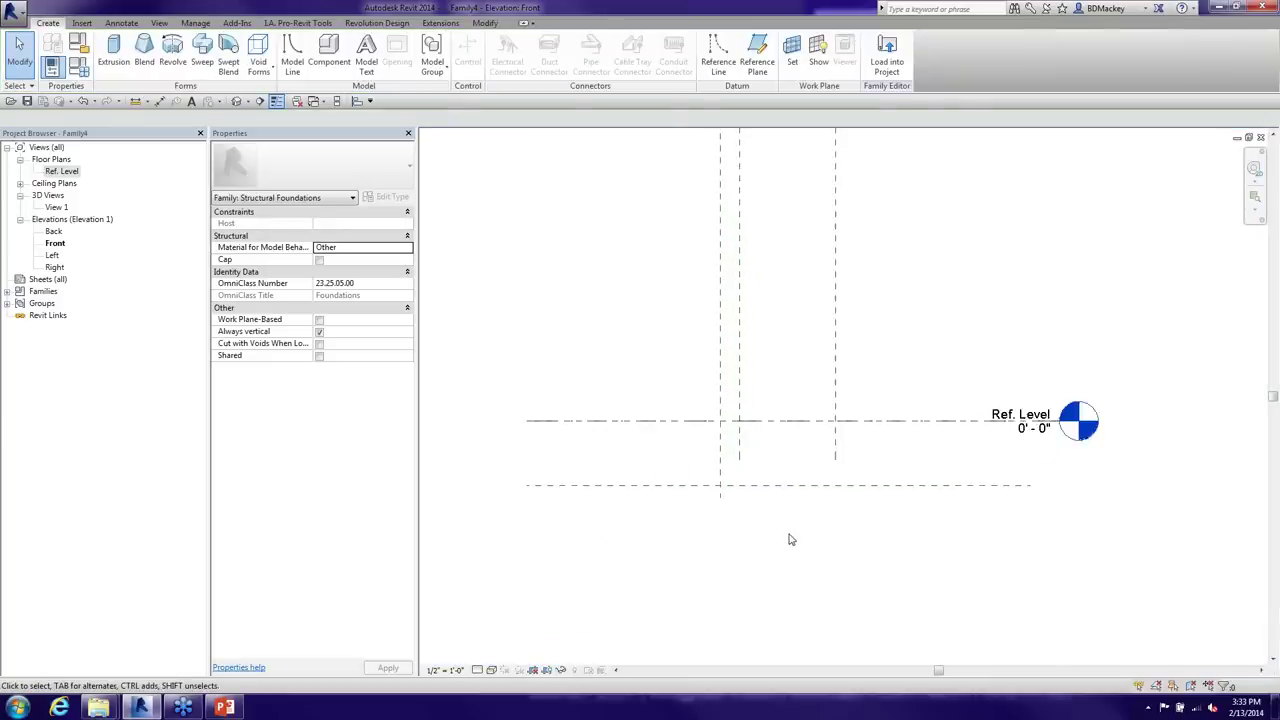
pyautogui.press('d')
pyautogui.press('i')
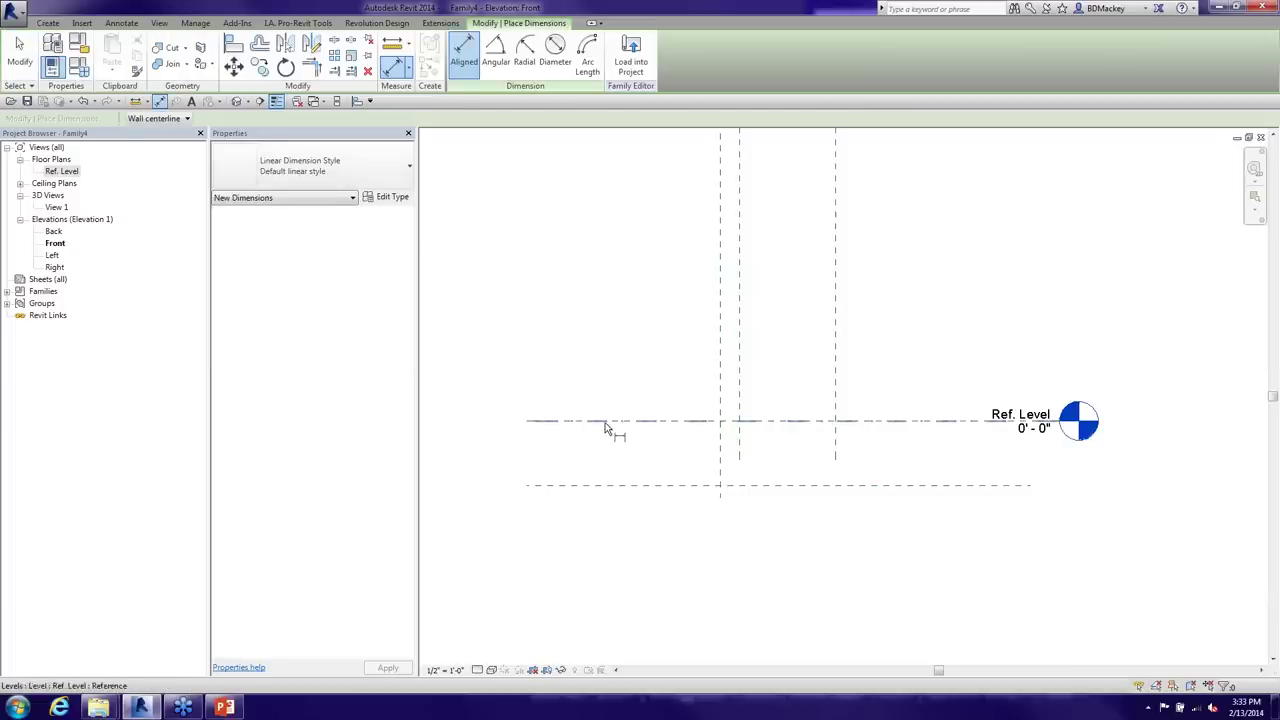
pyautogui.click(604, 421)
pyautogui.click(611, 486)
pyautogui.click(497, 508)
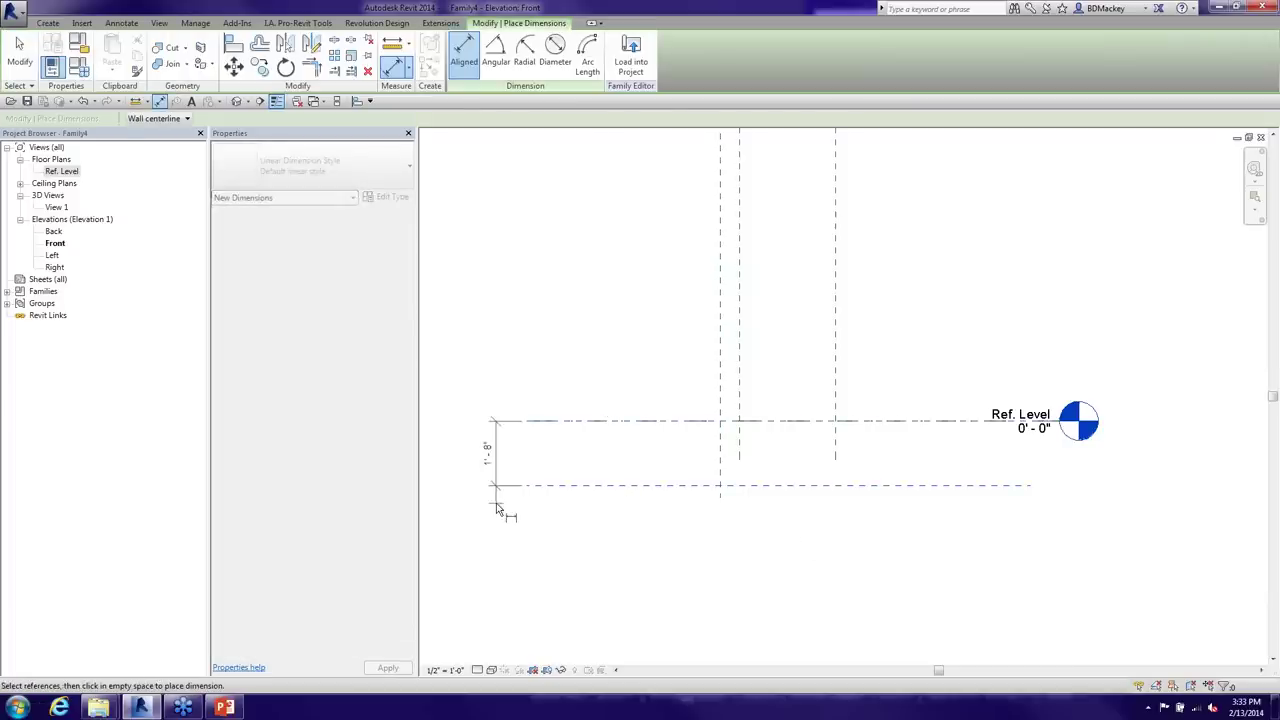
pyautogui.press('Escape')
pyautogui.press('Escape')
# Label the 1'-8" dimension with a new Thickness parameter
pyautogui.click(497, 453)
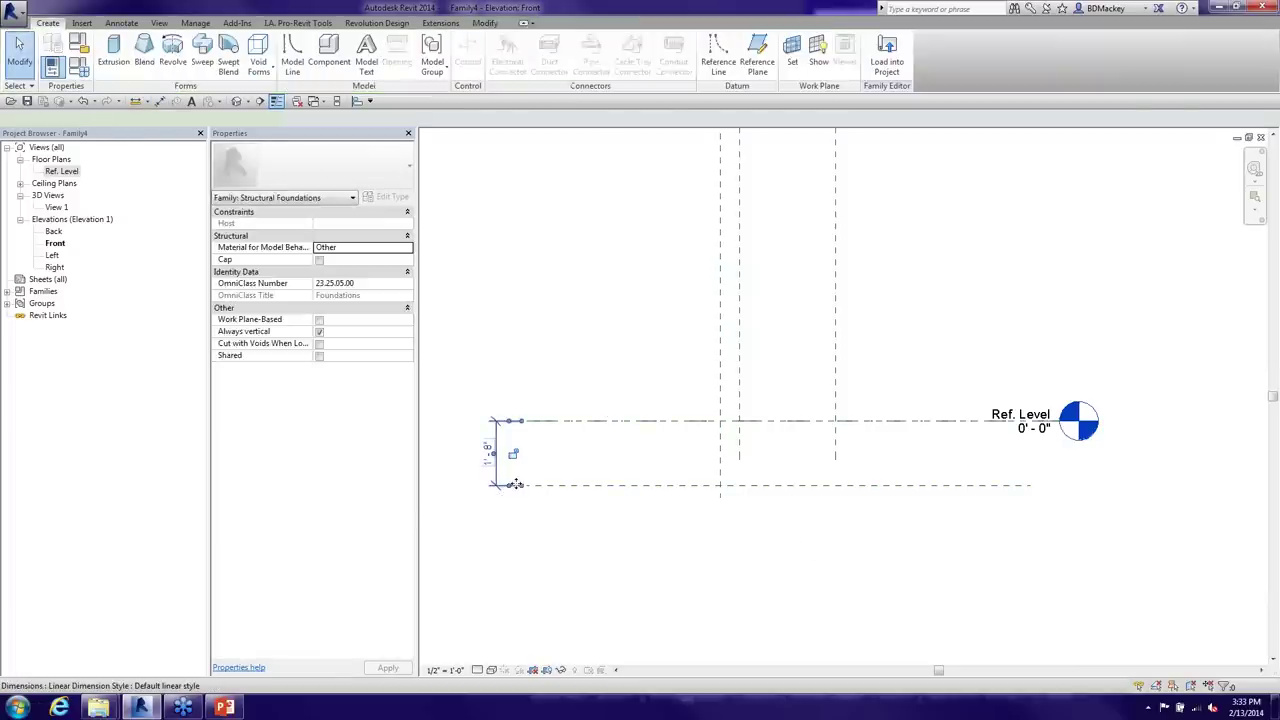
pyautogui.click(317, 119)
pyautogui.click(317, 143)
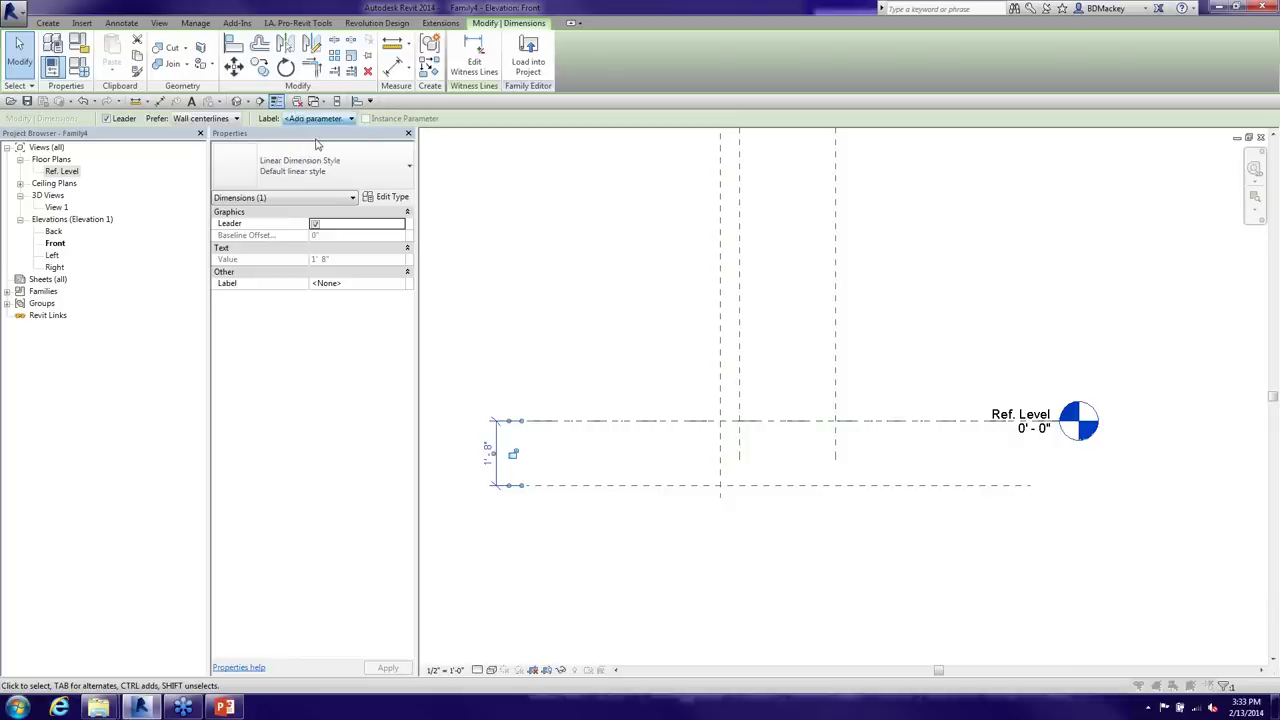
pyautogui.write('Thickness')
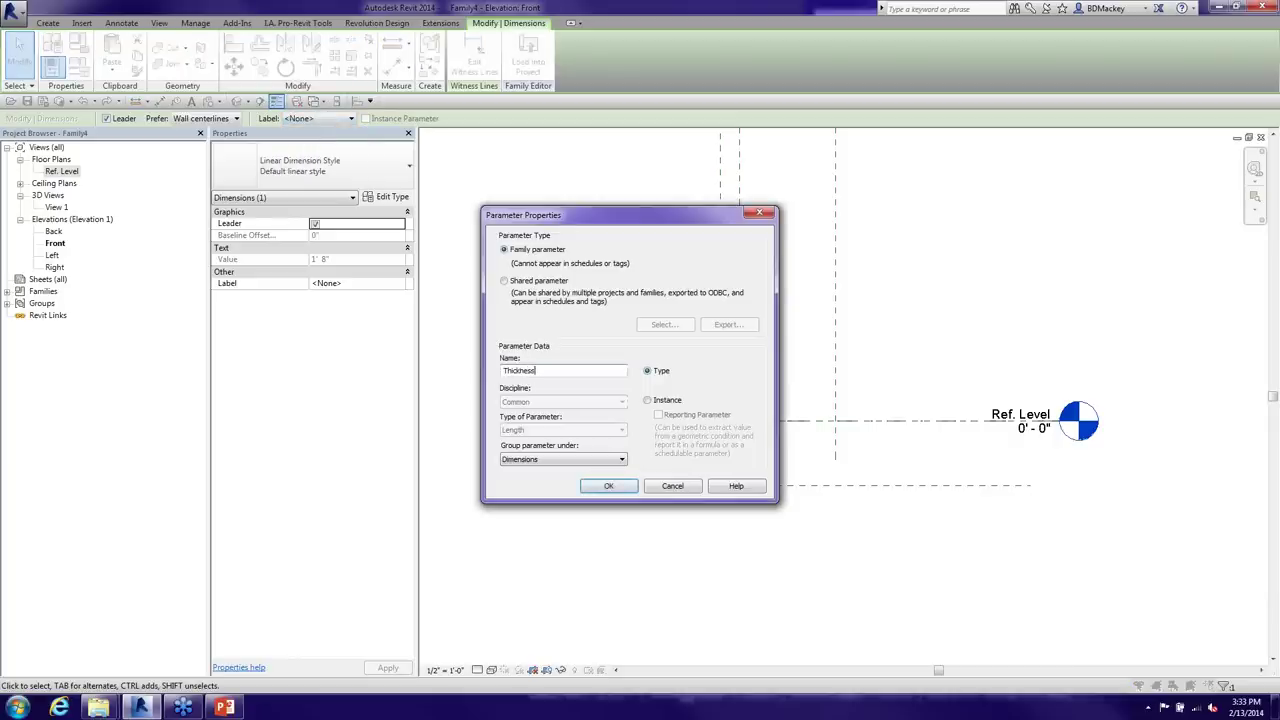
pyautogui.press('Return')
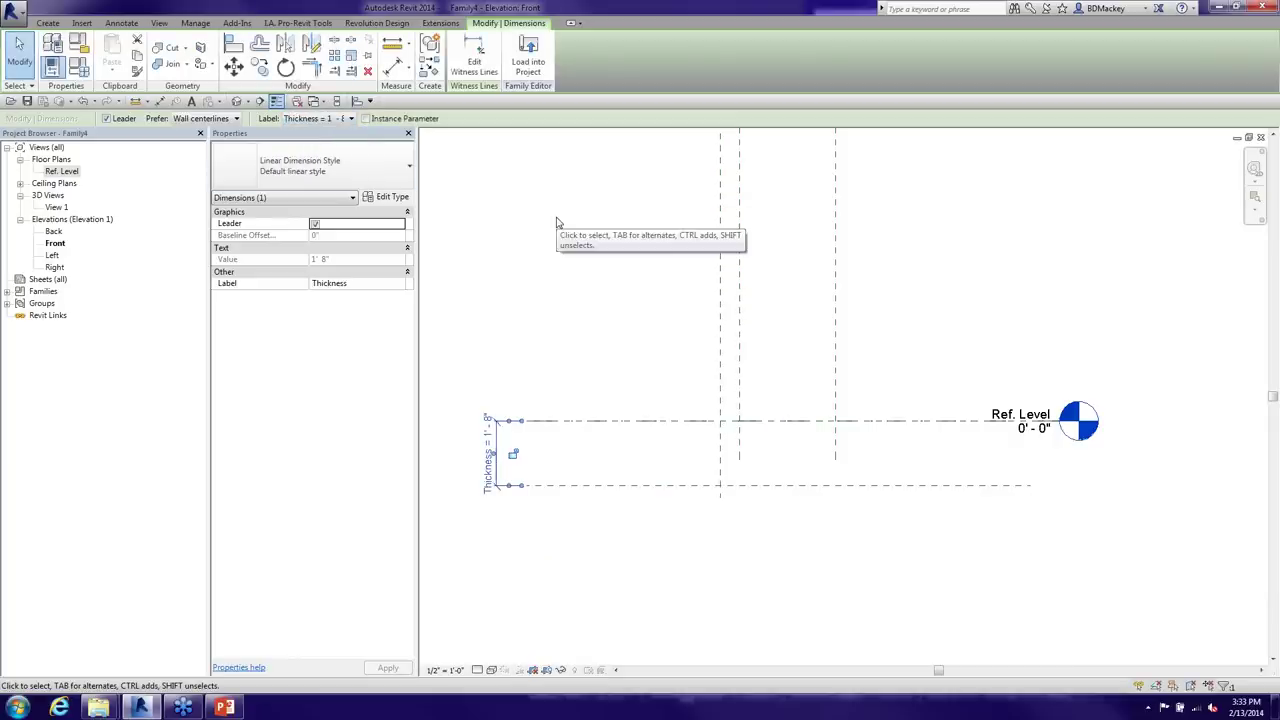
pyautogui.click(566, 237)
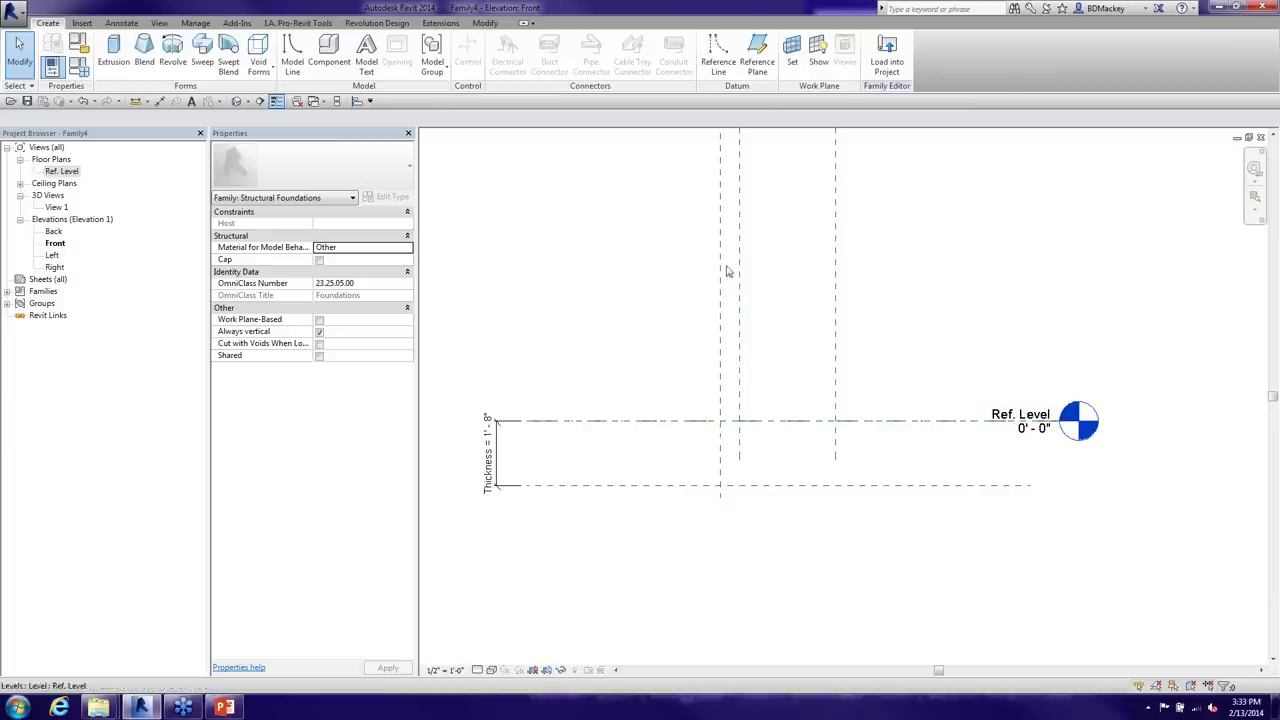
# Set Reference Plane : Front as the current work plane
pyautogui.click(791, 62)
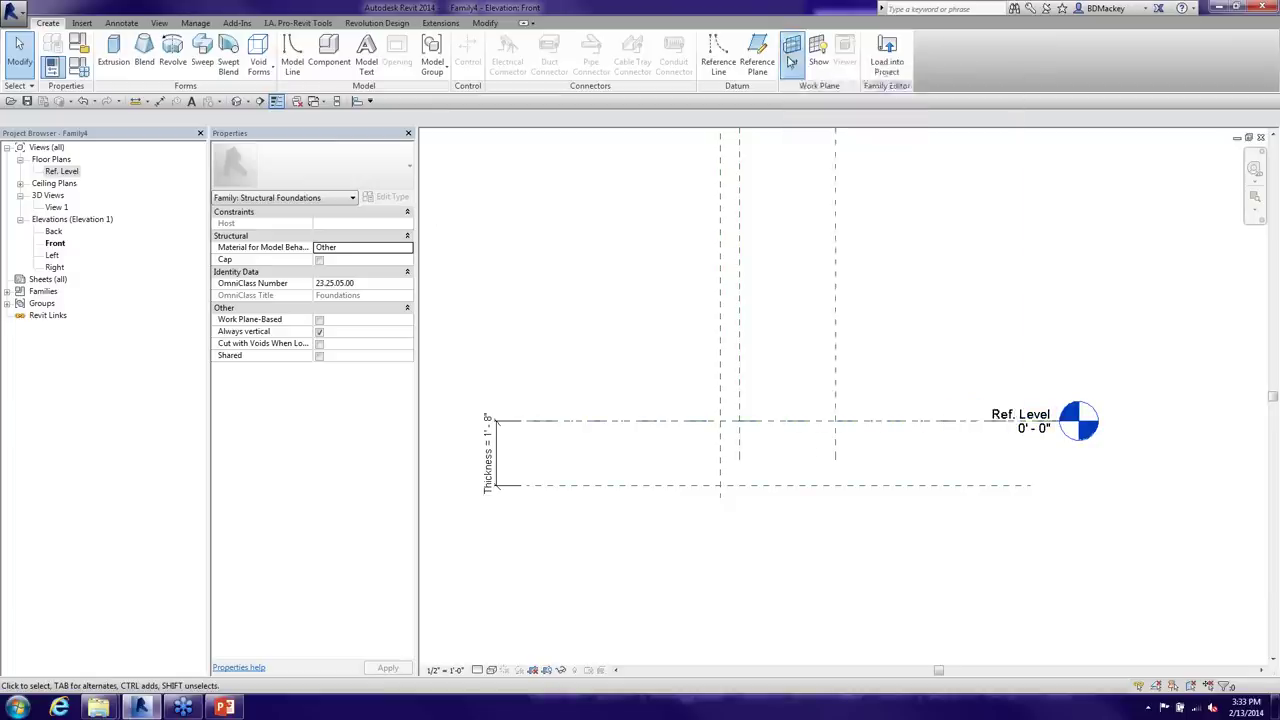
pyautogui.click(490, 301)
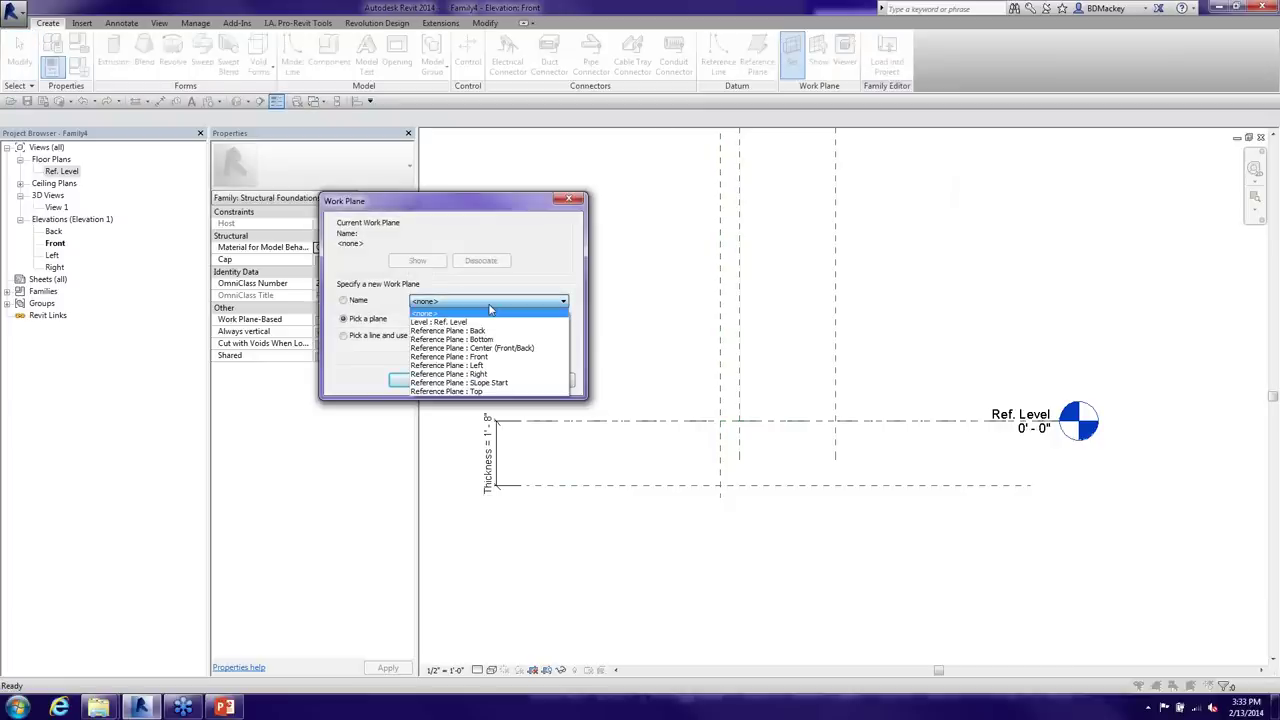
pyautogui.click(488, 357)
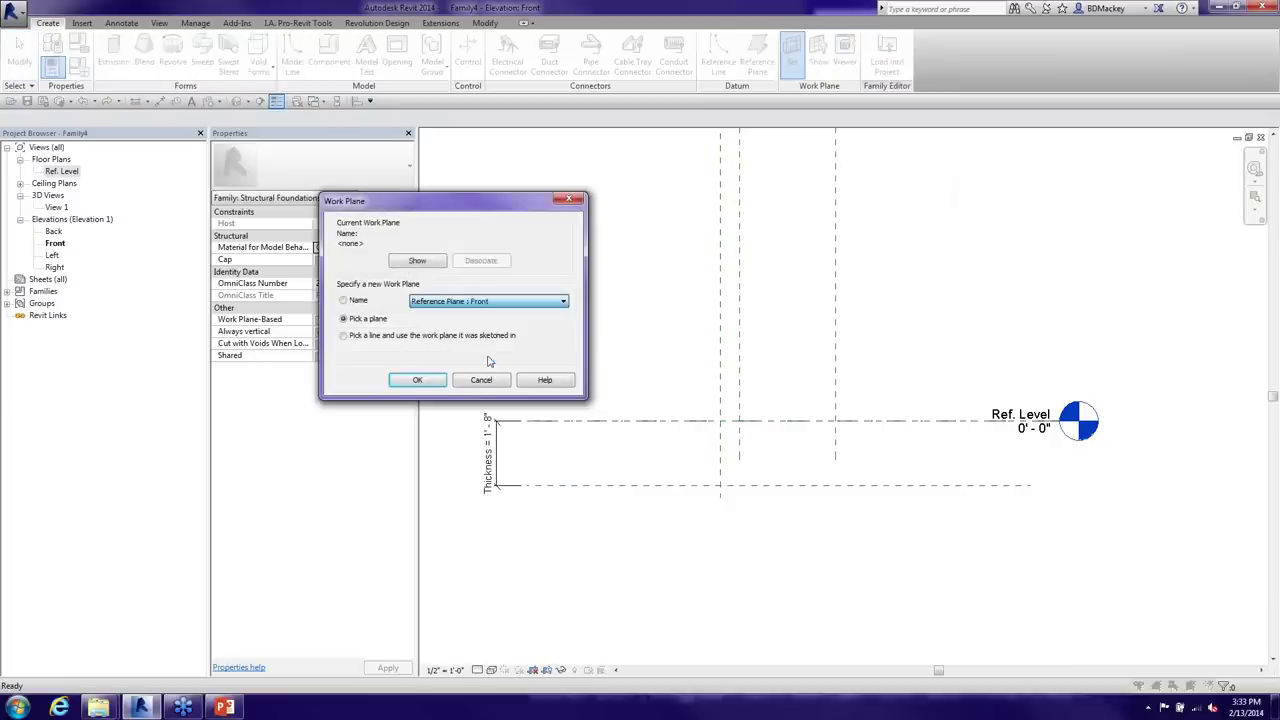
pyautogui.click(418, 381)
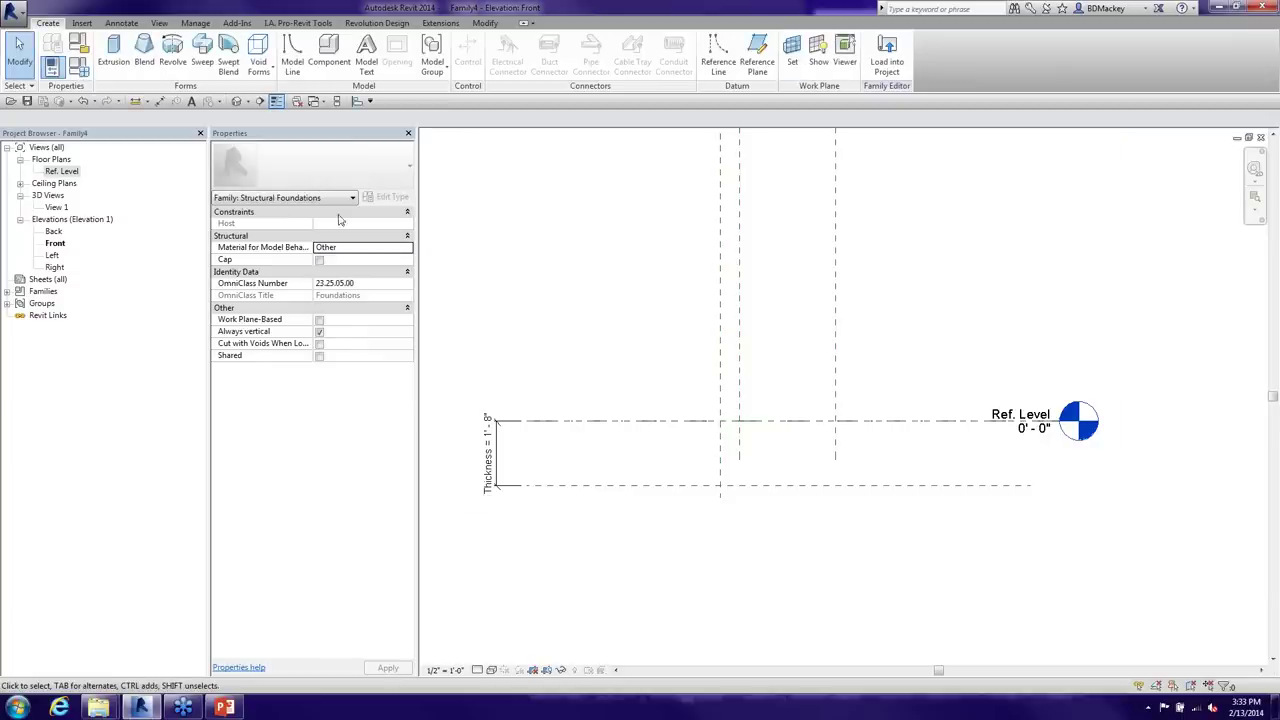
# Start an extrusion and draw the 3'-0" top line to the Right plane, keeping its dimension
pyautogui.click(113, 50)
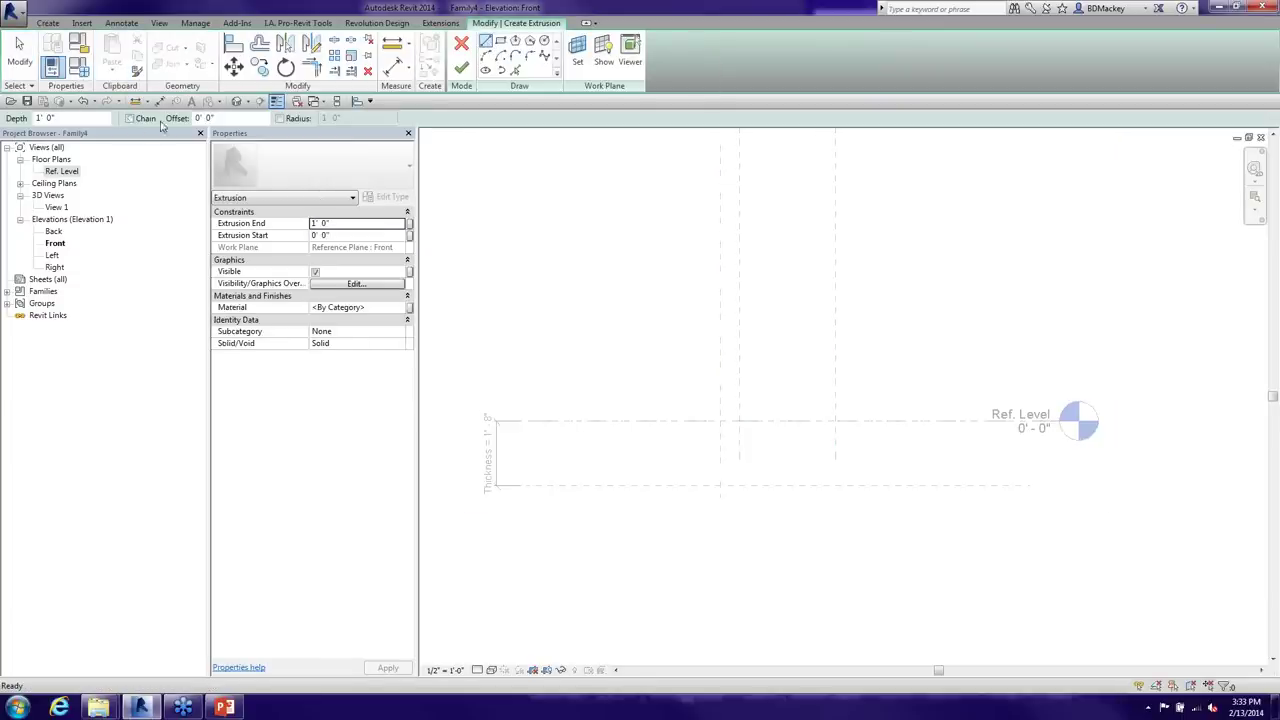
pyautogui.click(718, 419)
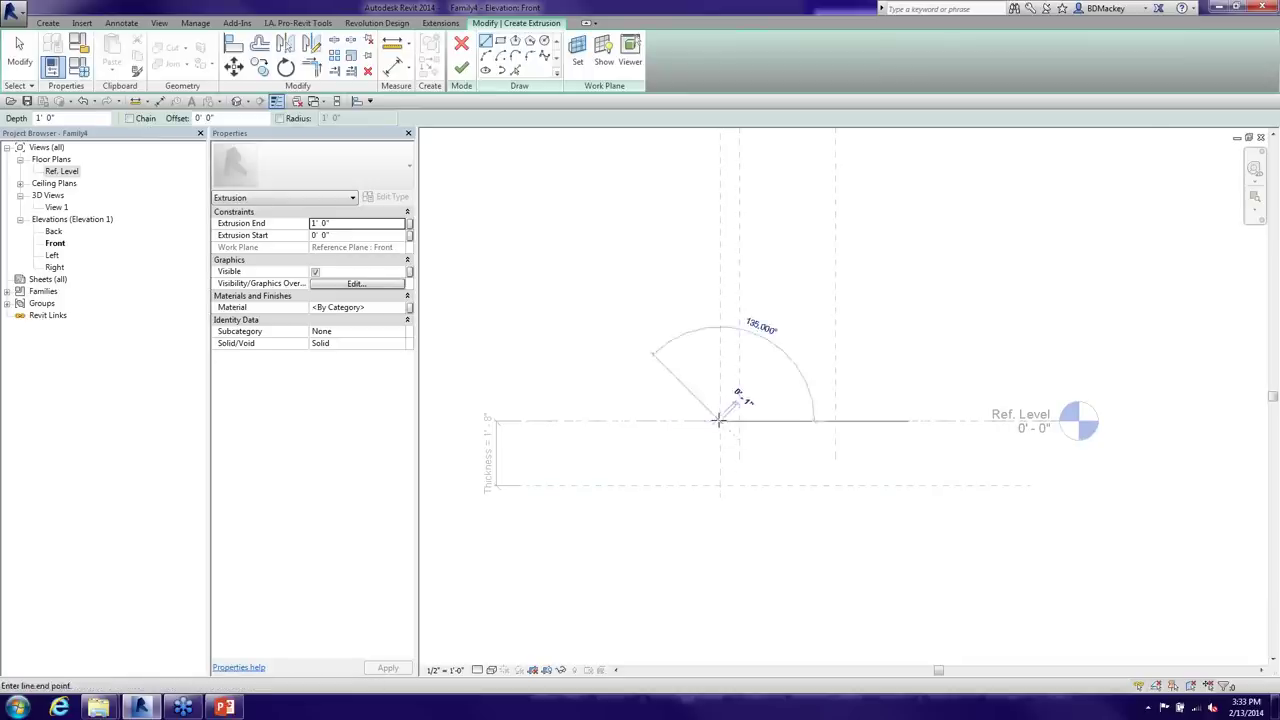
pyautogui.click(838, 420)
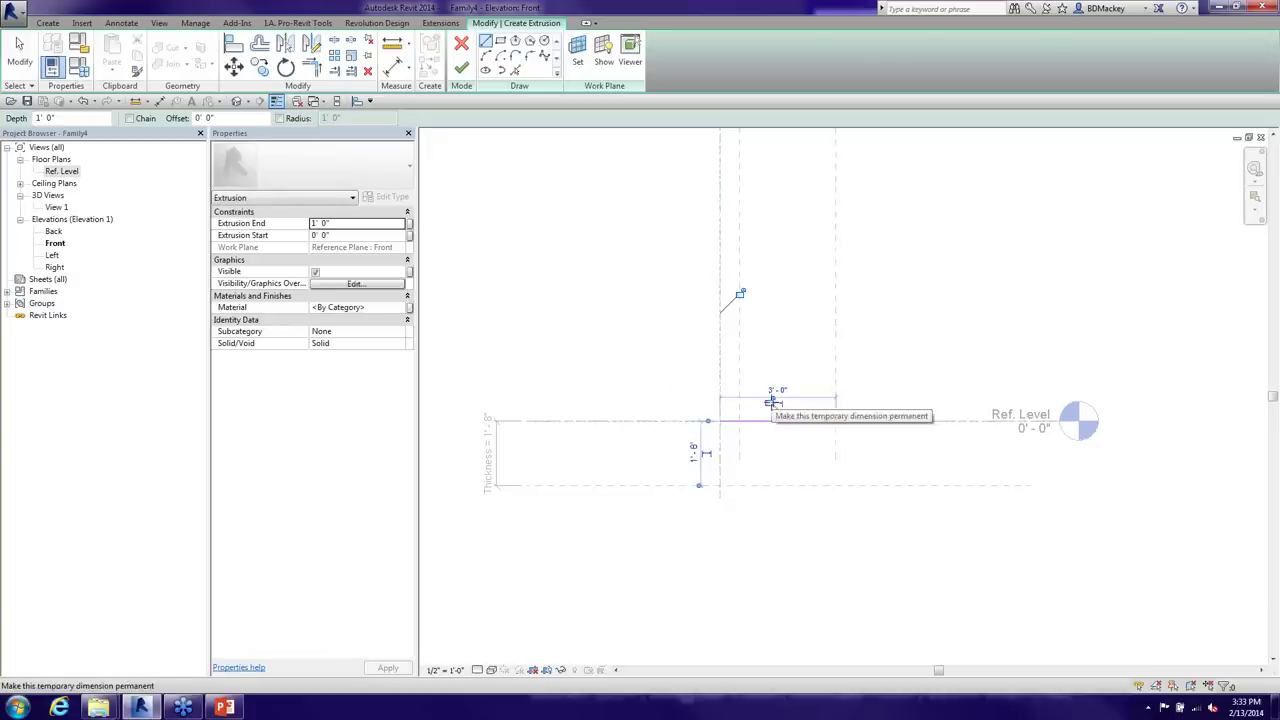
pyautogui.click(771, 403)
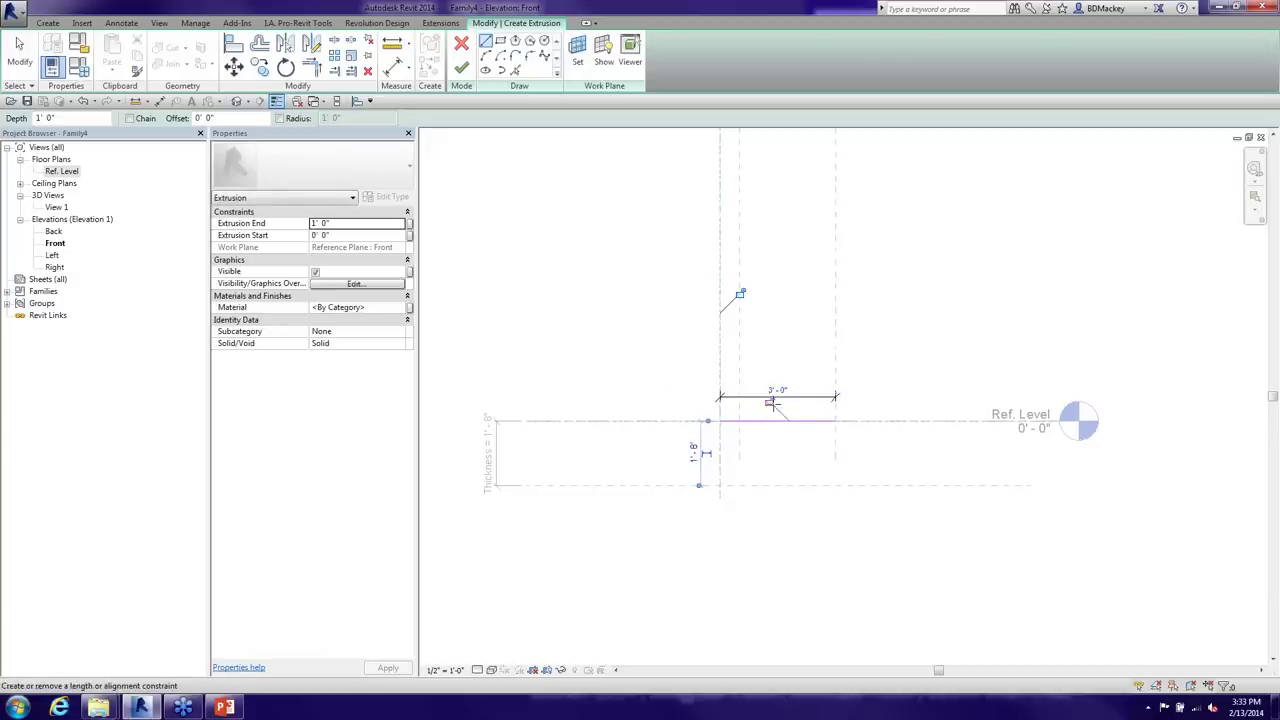
# Draw the 1'-8" vertical left side from the bottom-left to the top-left corner
pyautogui.click(720, 485)
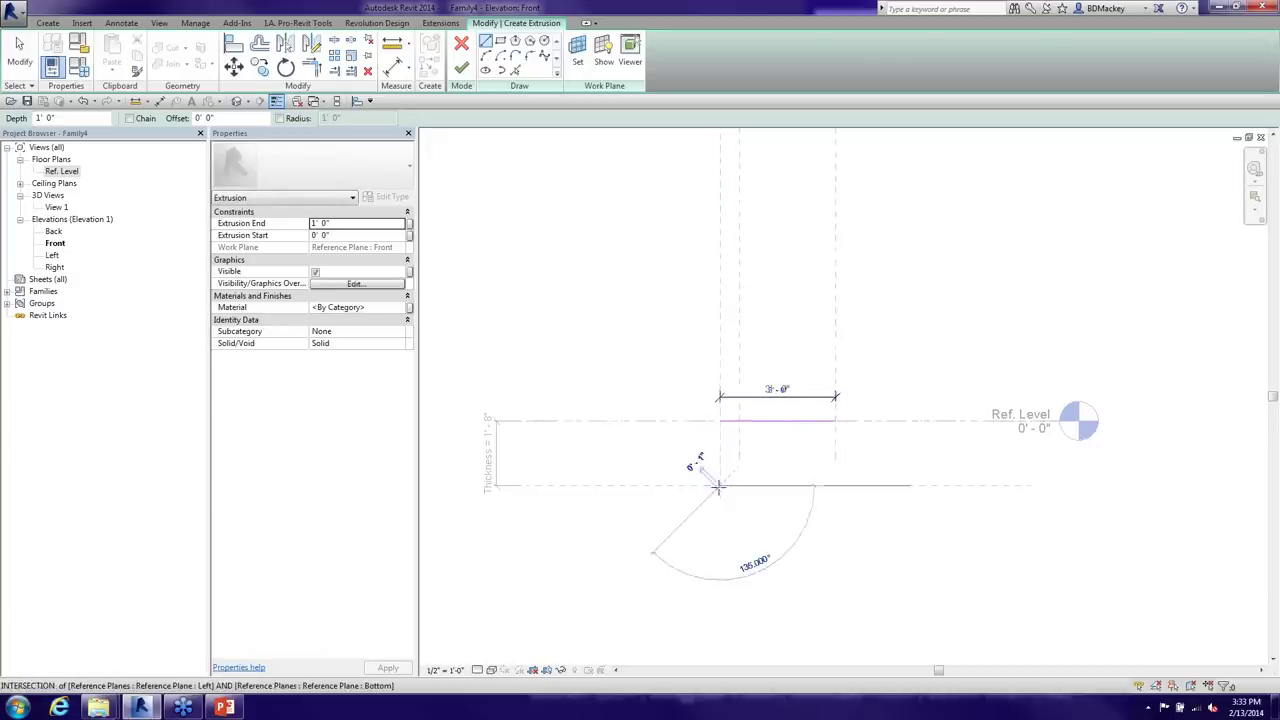
pyautogui.click(720, 421)
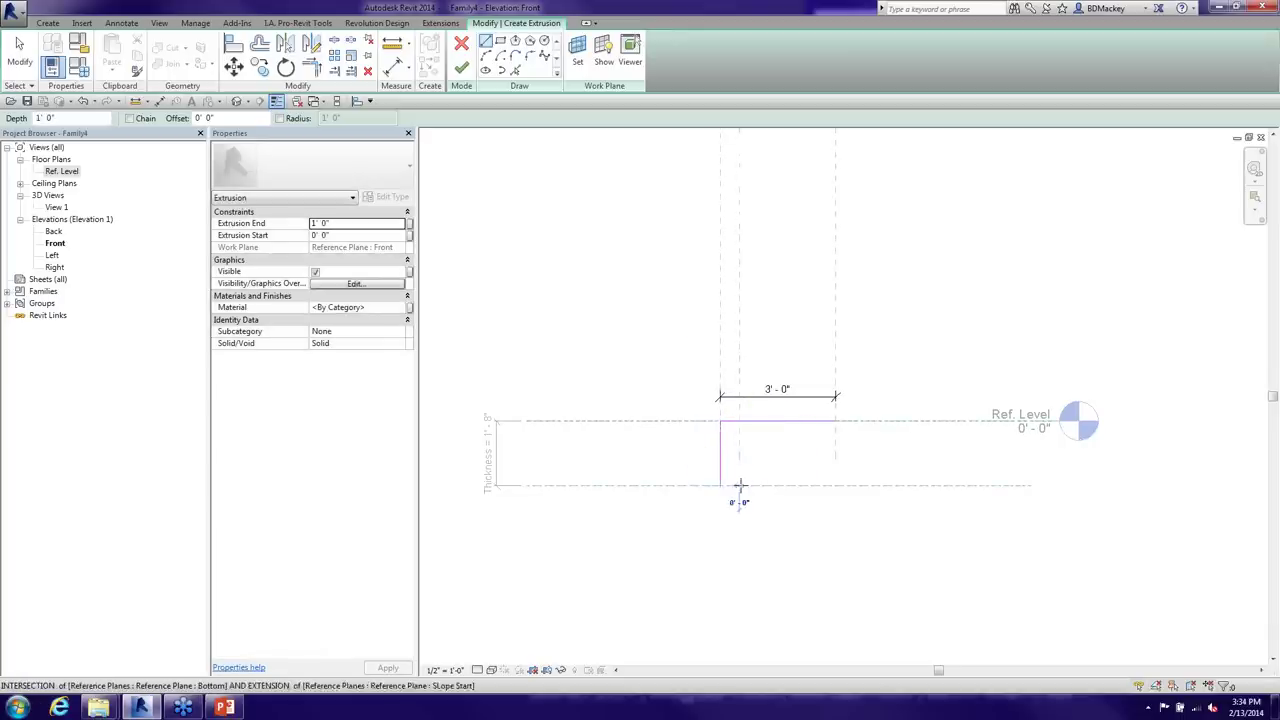
pyautogui.click(720, 486)
pyautogui.press('Escape')
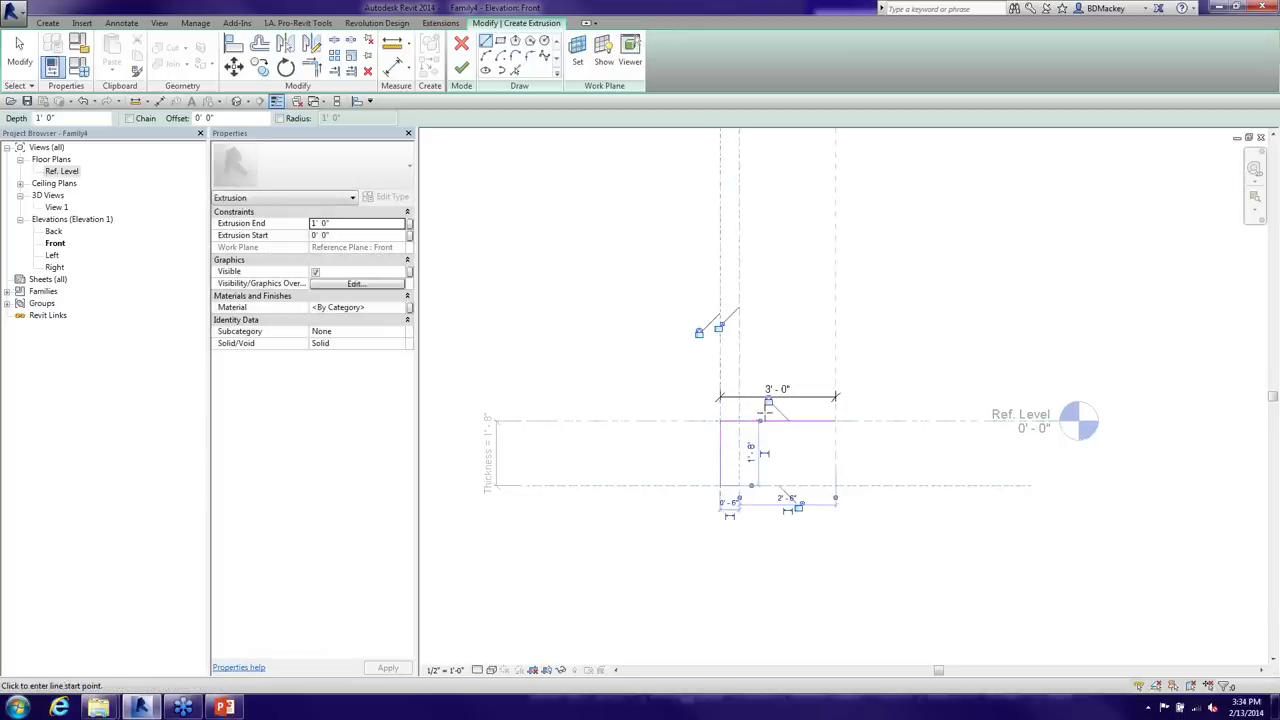
pyautogui.rightClick(885, 305)
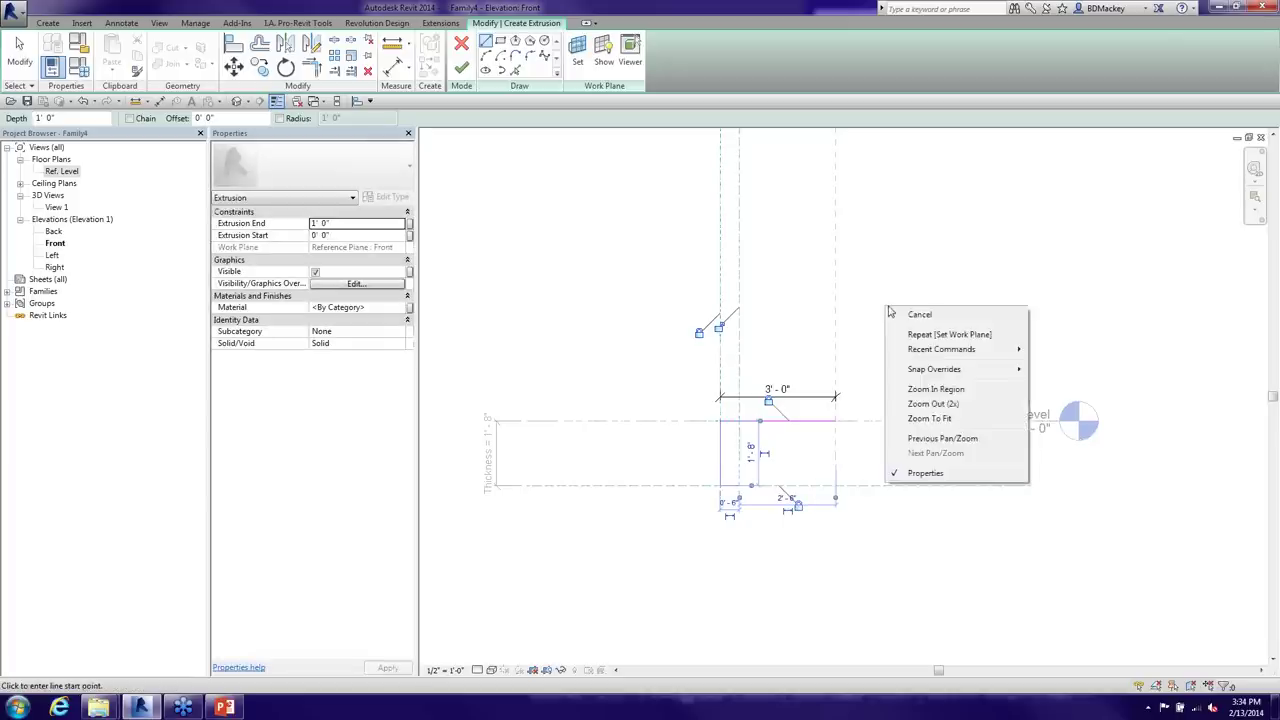
pyautogui.rightClick(908, 316)
pyautogui.click(945, 327)
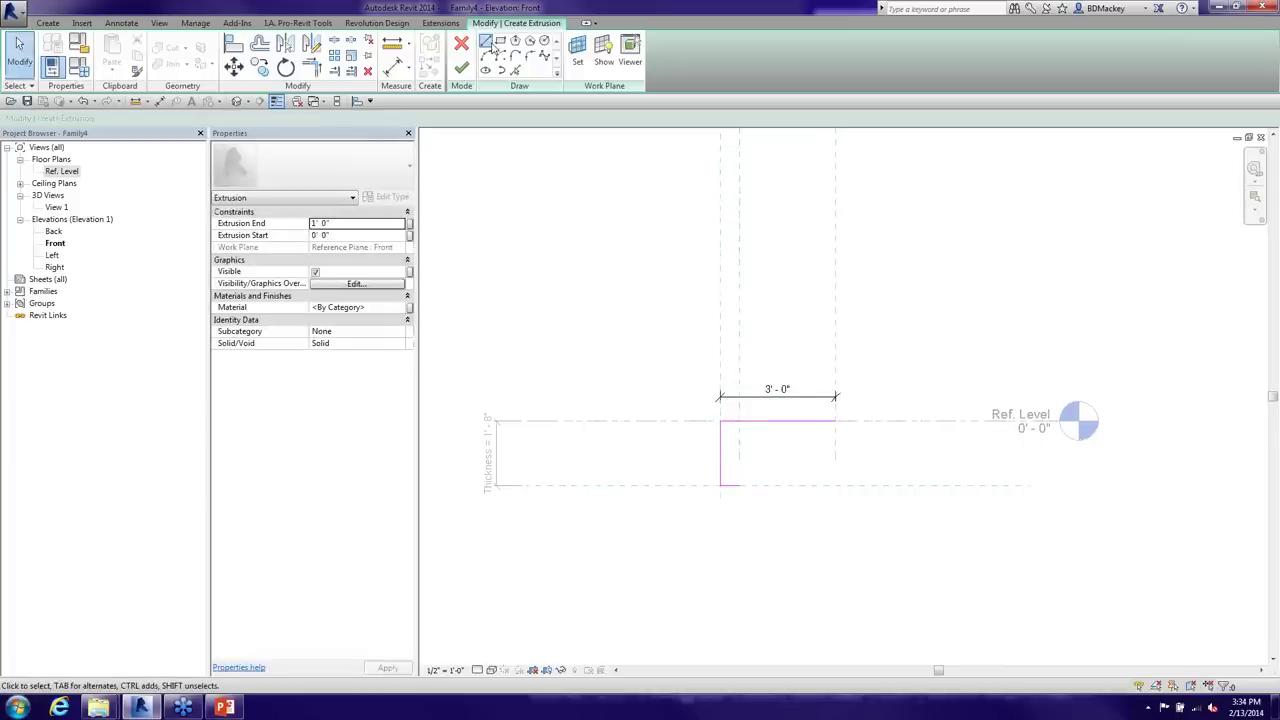
# Turn on chained lines, undo a stray vertical segment, and delete the 3'-0" dimension
pyautogui.click(129, 119)
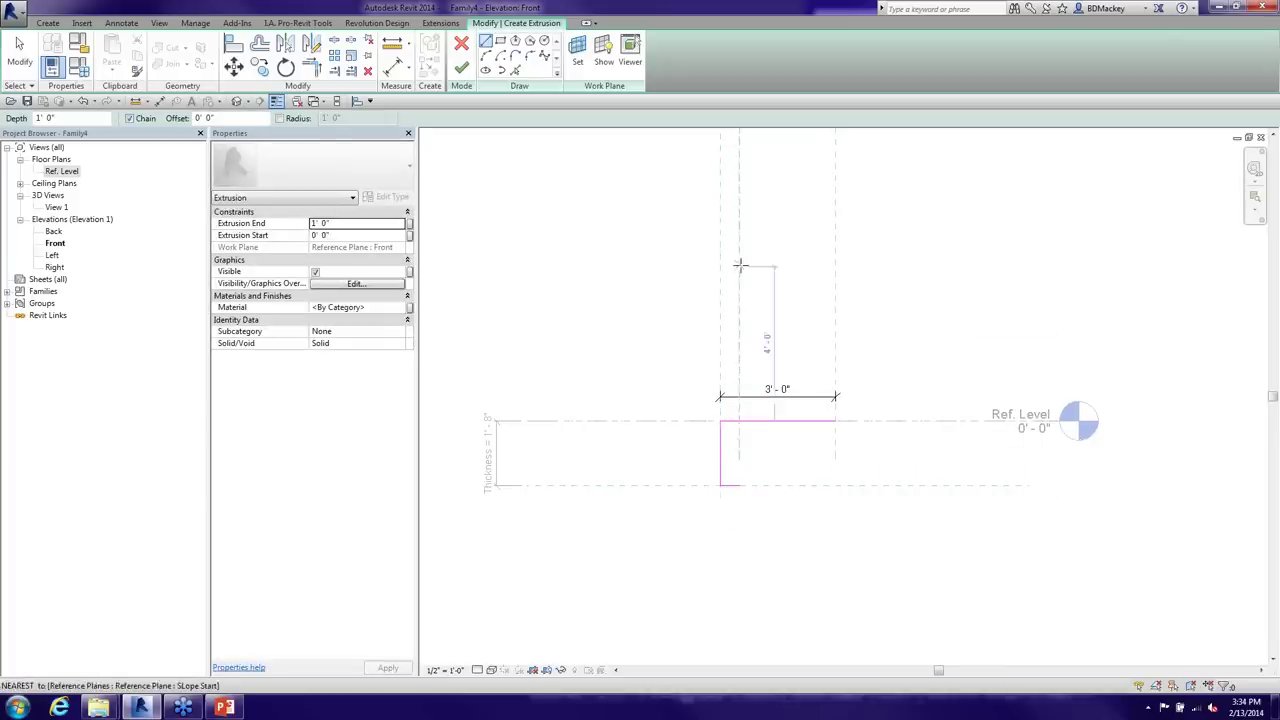
pyautogui.click(727, 268)
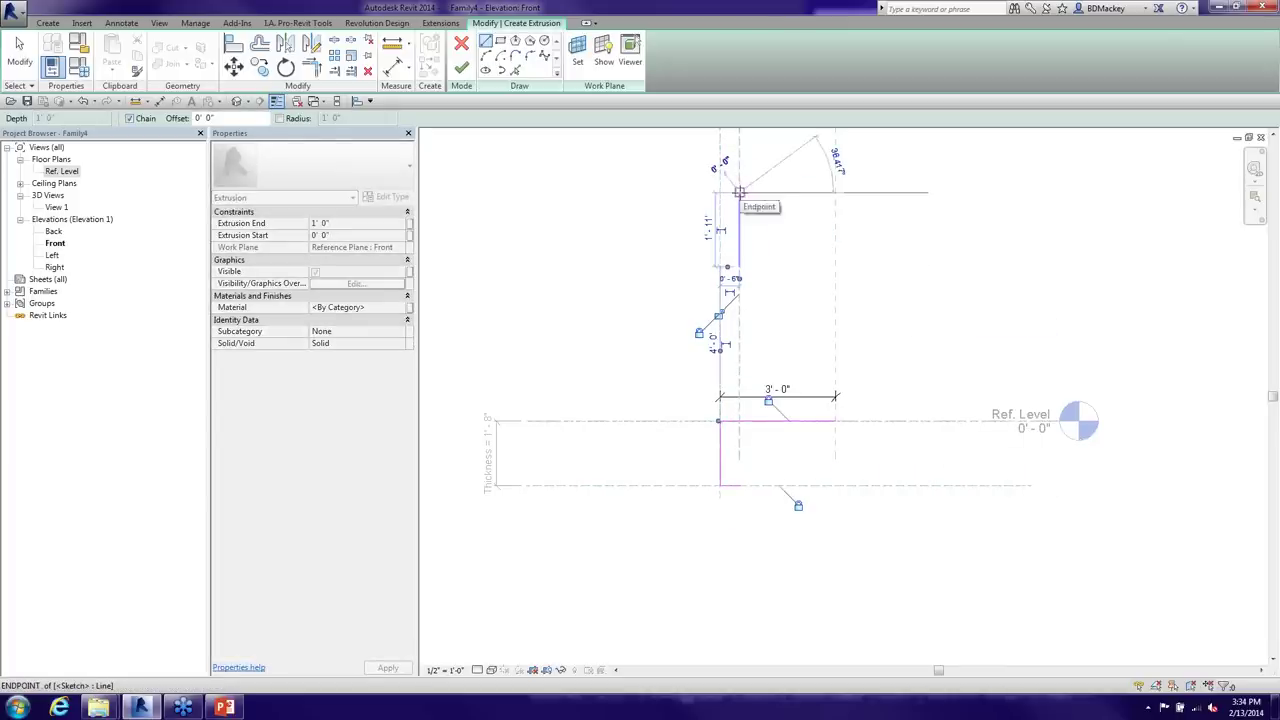
pyautogui.click(739, 192)
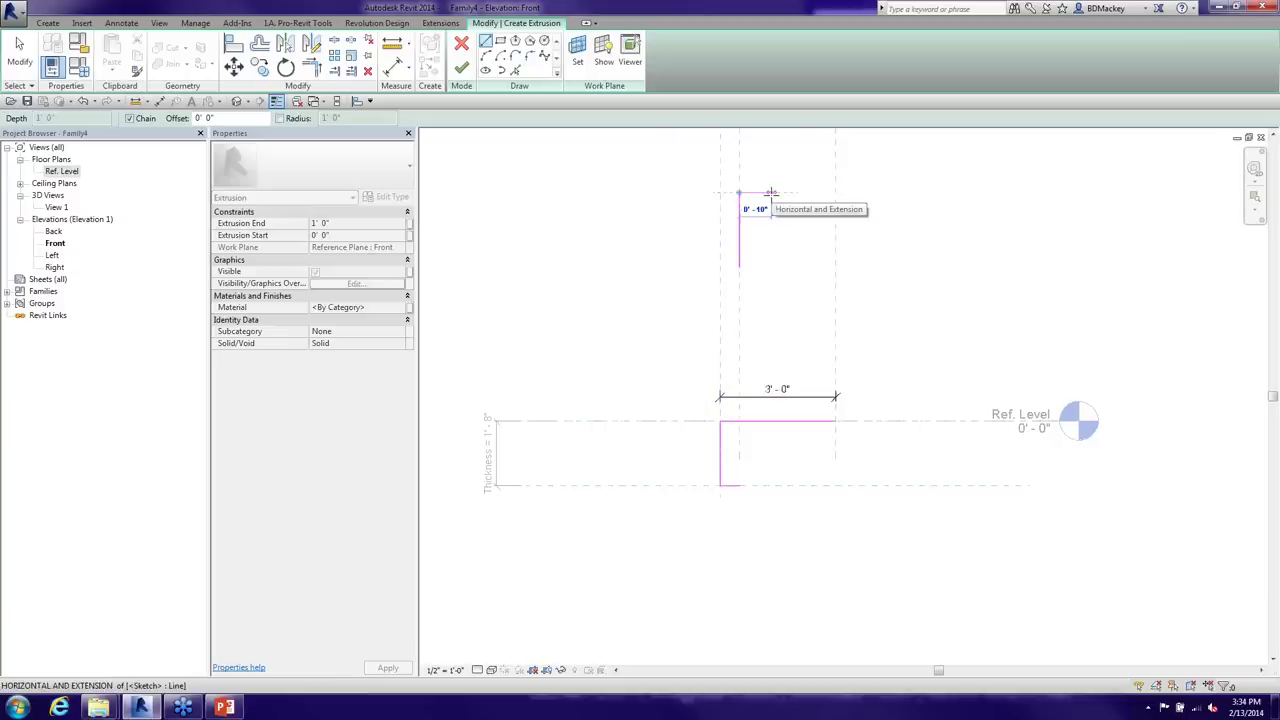
pyautogui.press('Escape')
pyautogui.hotkey('ctrl', 'z')
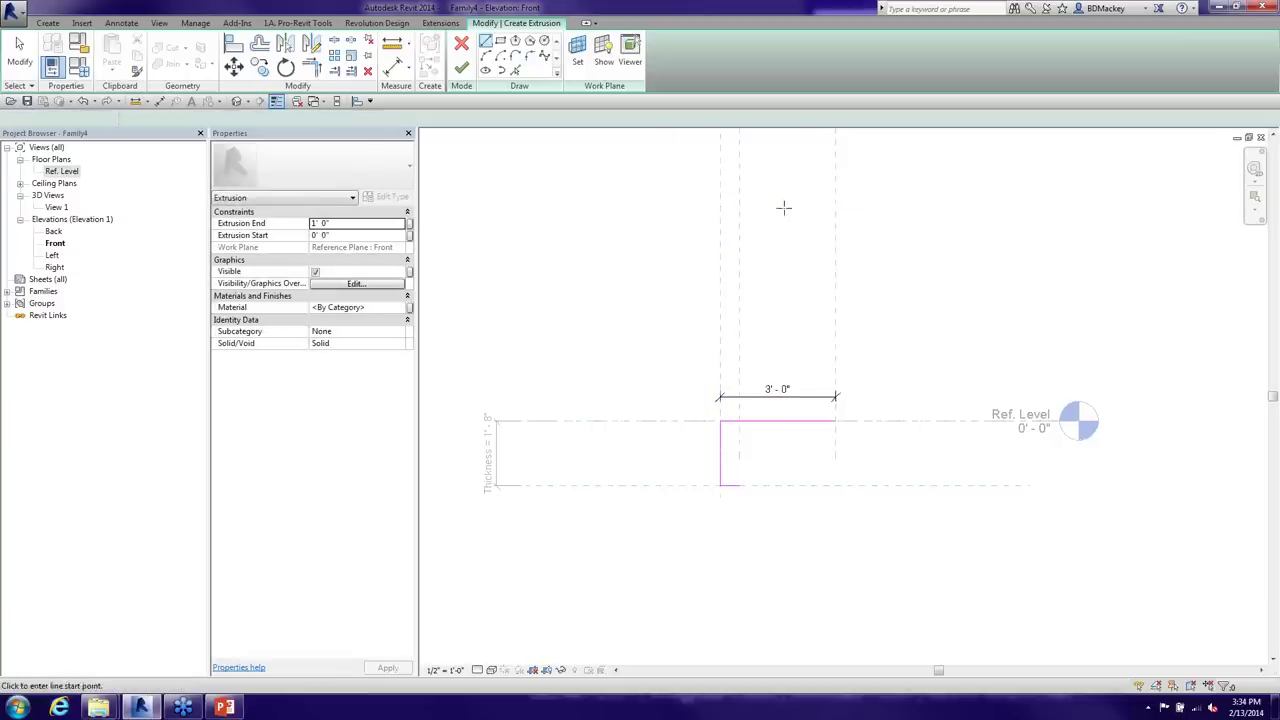
pyautogui.press('Escape')
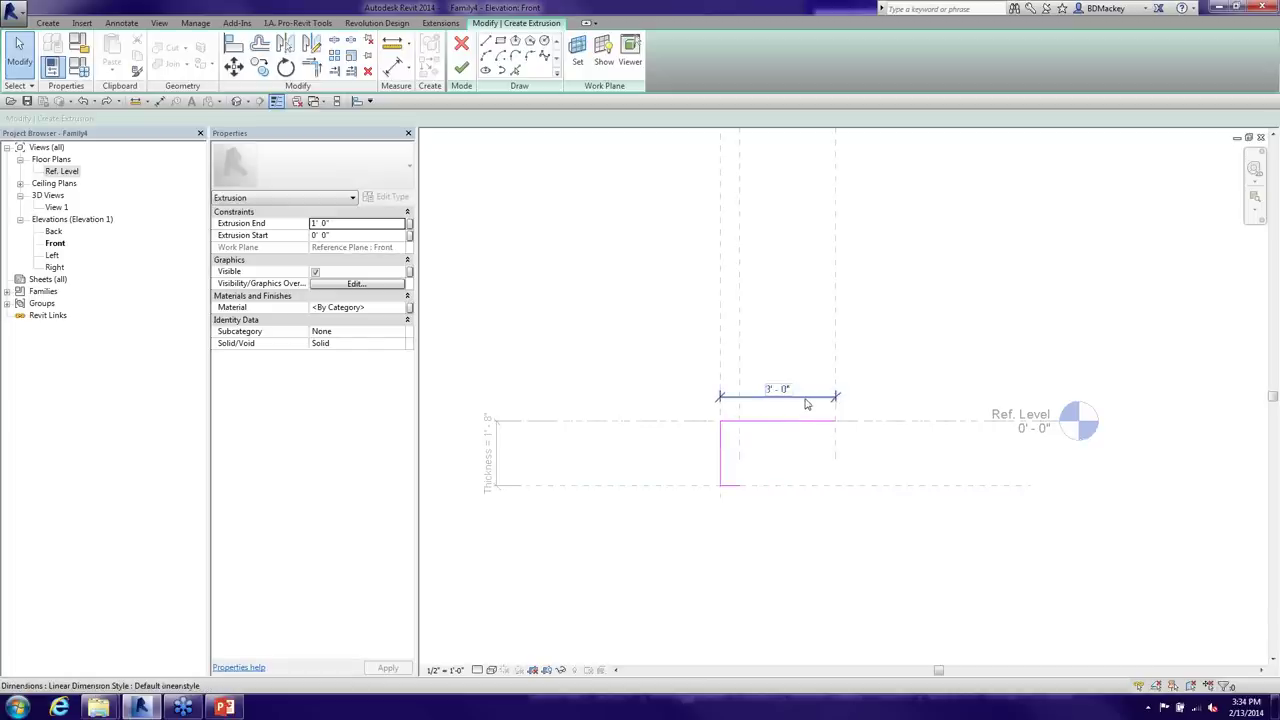
pyautogui.click(807, 398)
pyautogui.press('Delete')
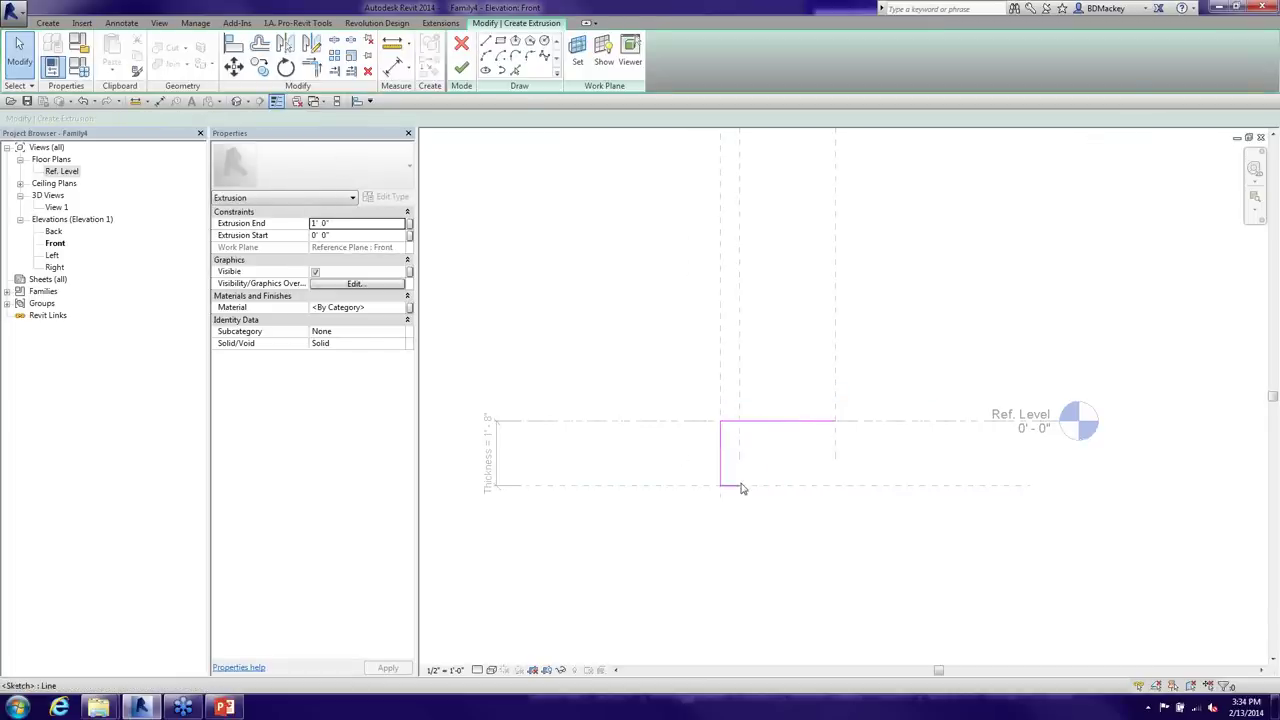
# Add a short 0'-6" bottom segment at the lower-left corner and check the top line
pyautogui.scroll(2, 740, 487)
pyautogui.moveTo(780, 463); pyautogui.dragTo(771, 477, button='middle')
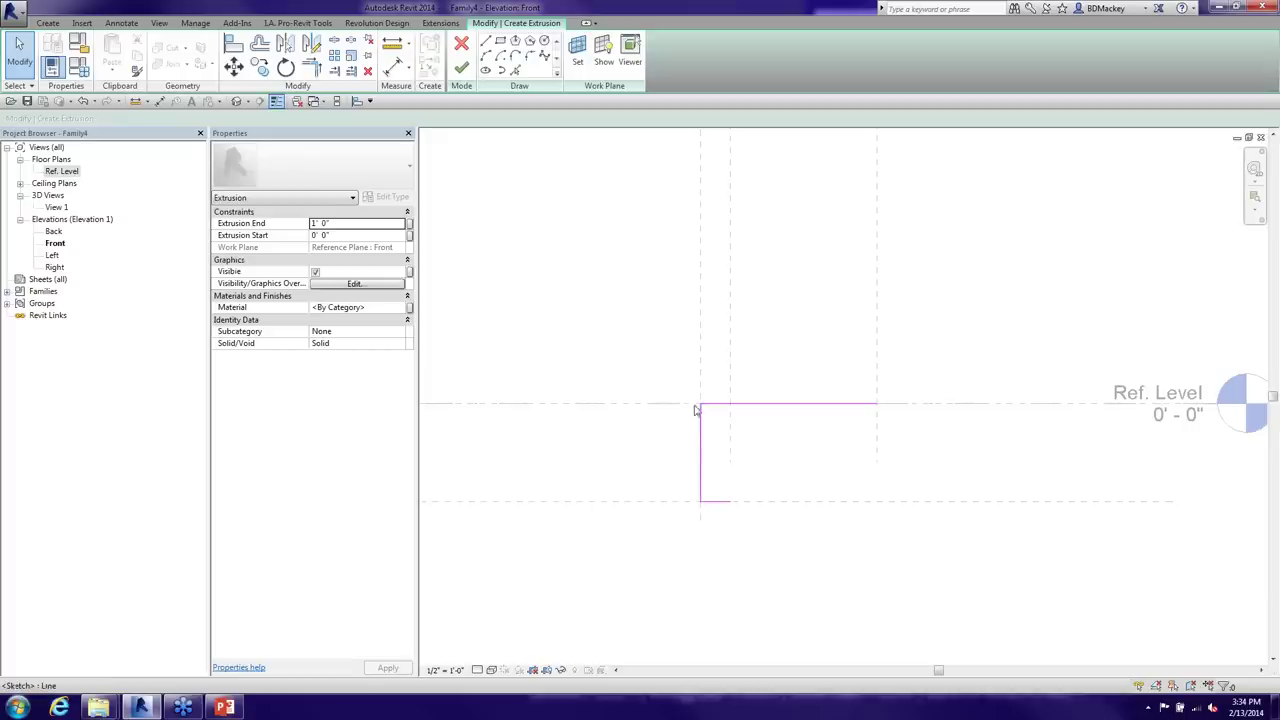
pyautogui.click(728, 502)
pyautogui.press('Escape')
pyautogui.press('Escape')
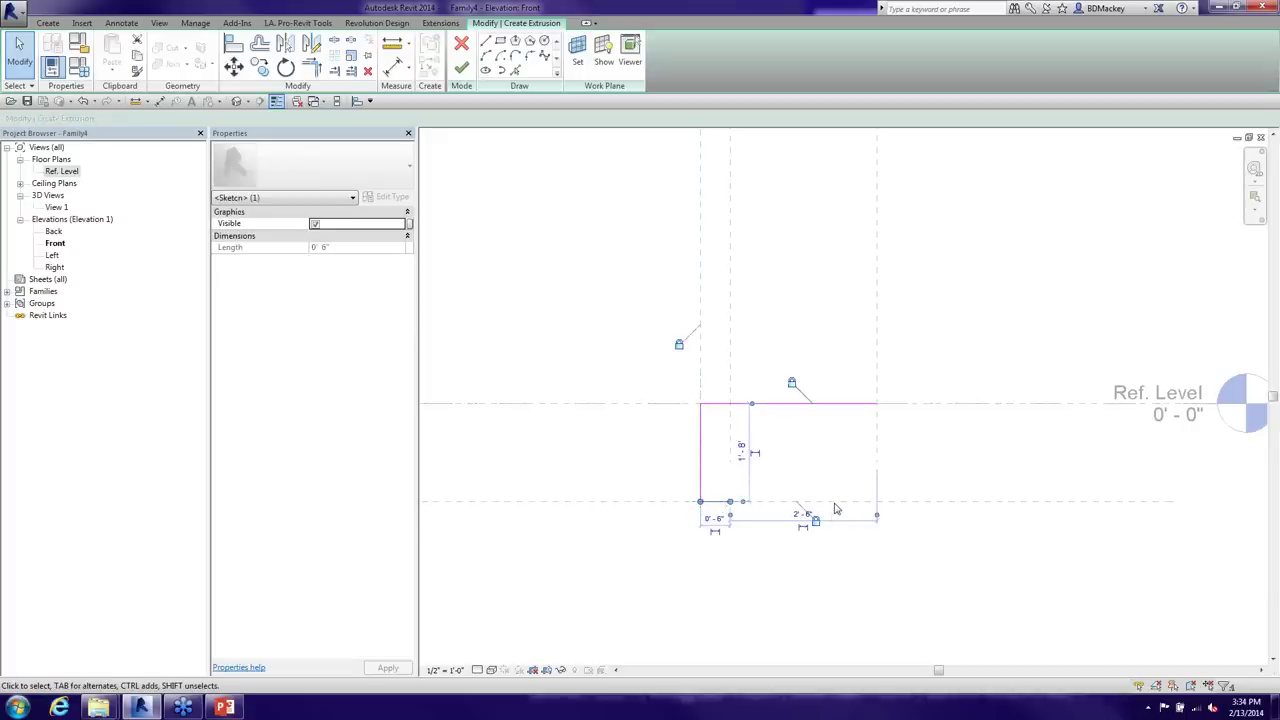
pyautogui.press('Escape')
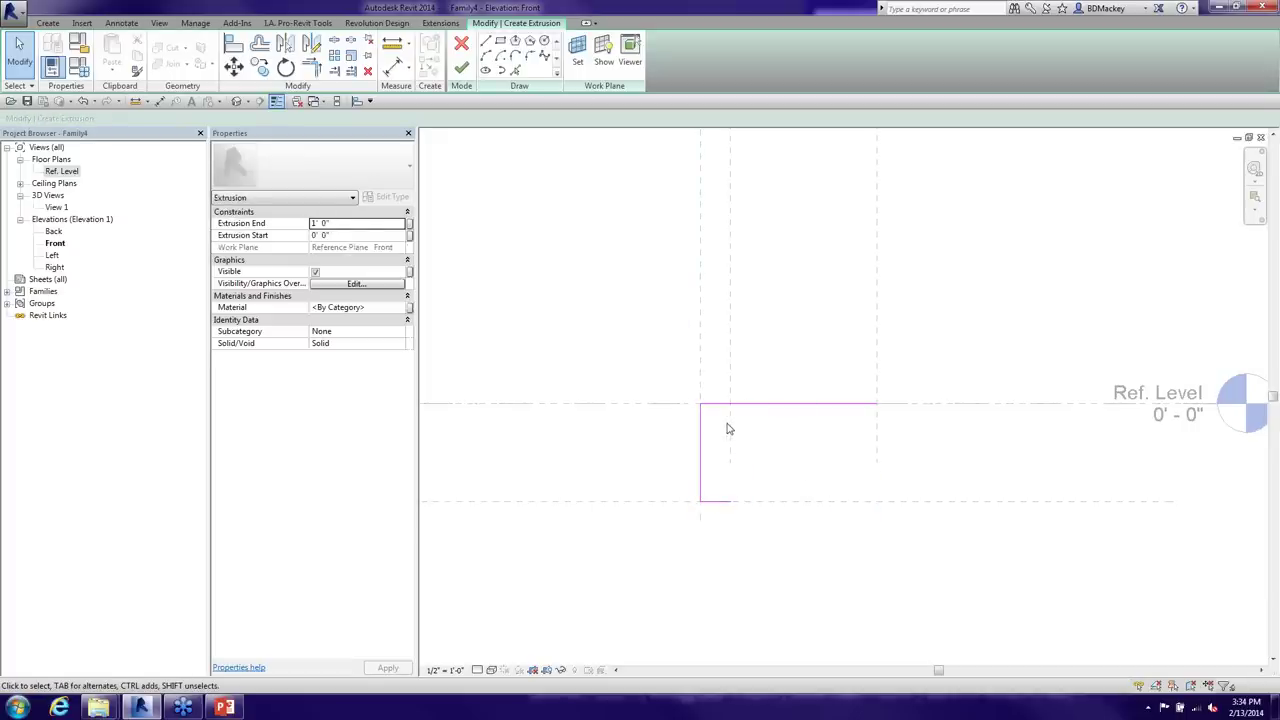
pyautogui.click(820, 405)
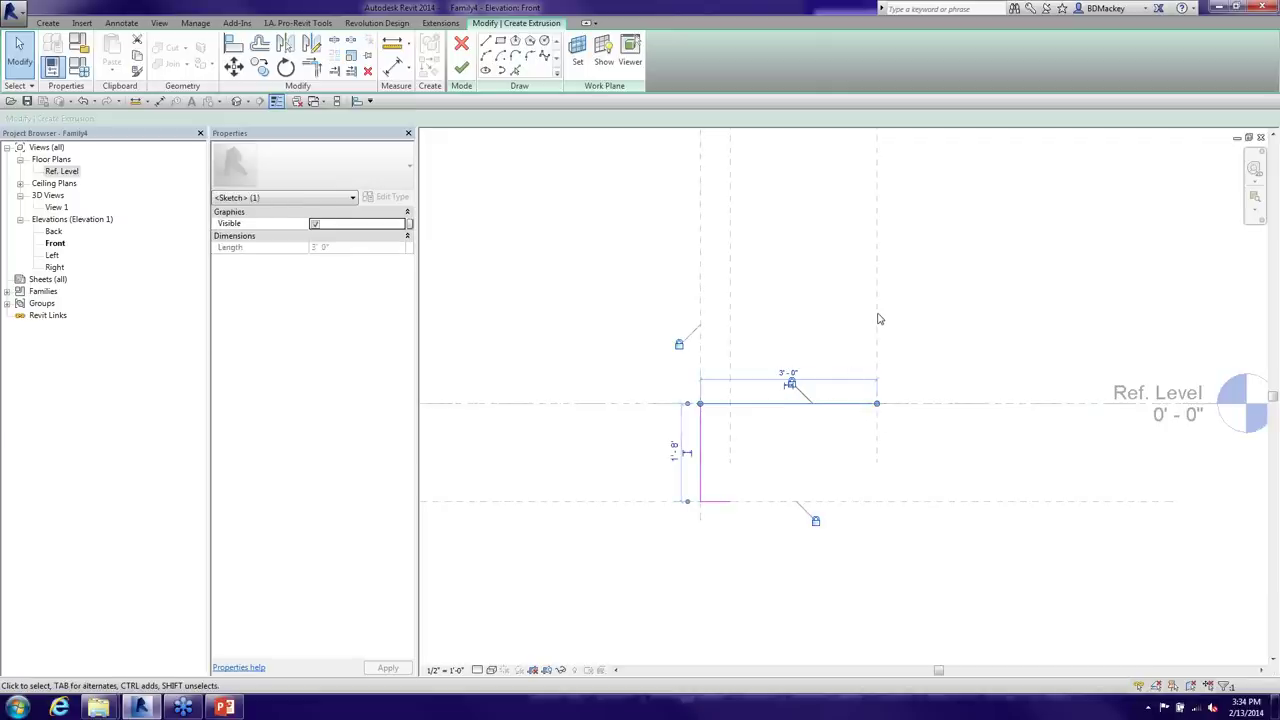
pyautogui.click(823, 311)
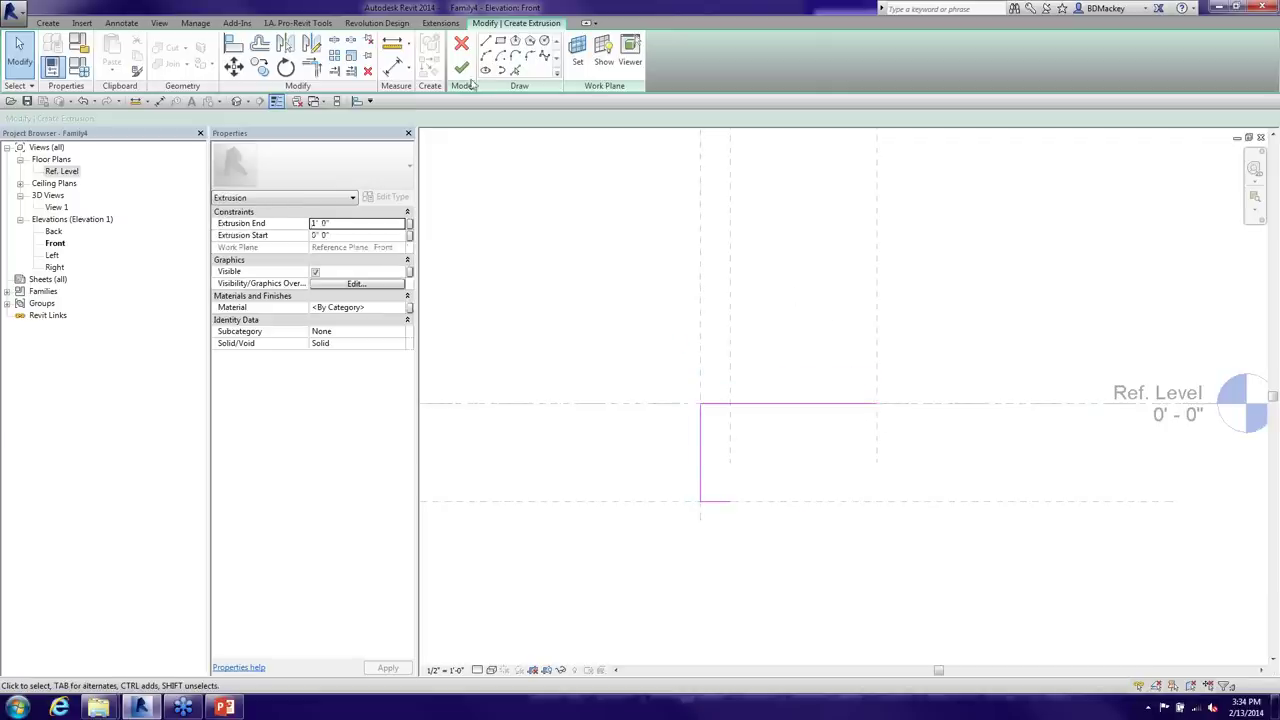
# Align the top line's end to the Right plane and the bottom segment's end to the left plane
pyautogui.click(233, 43)
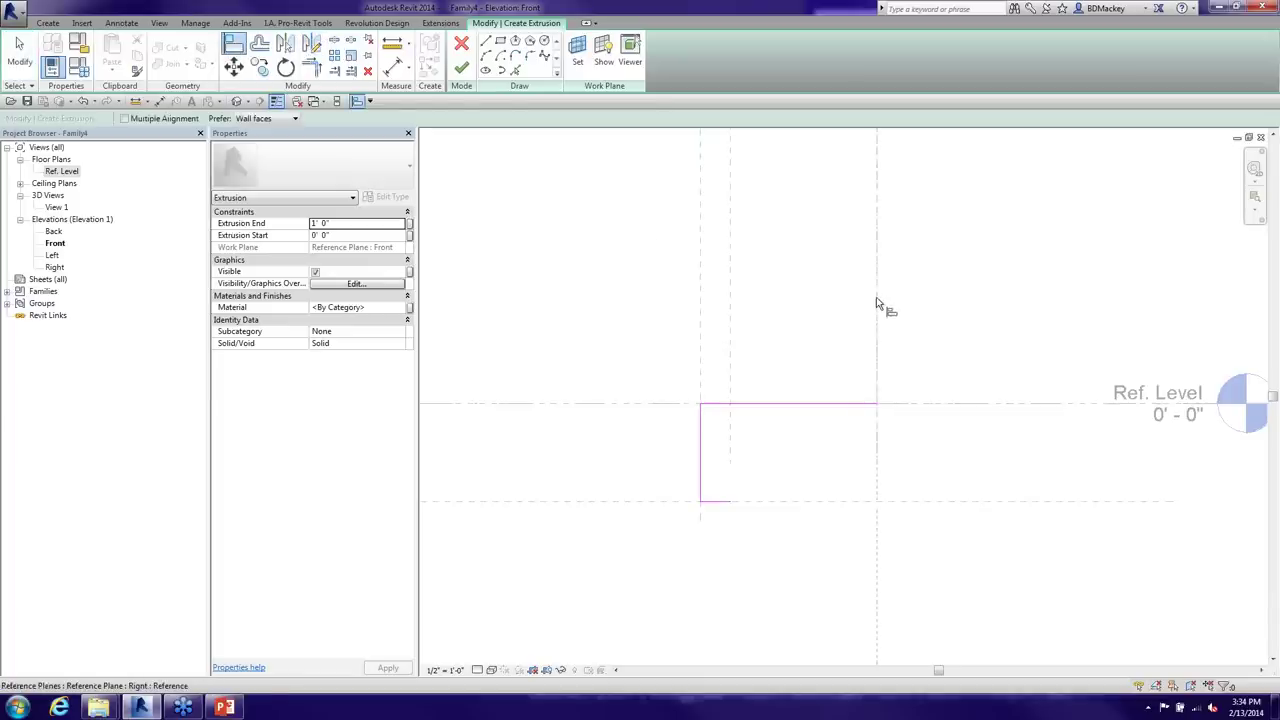
pyautogui.click(876, 304)
pyautogui.click(877, 404)
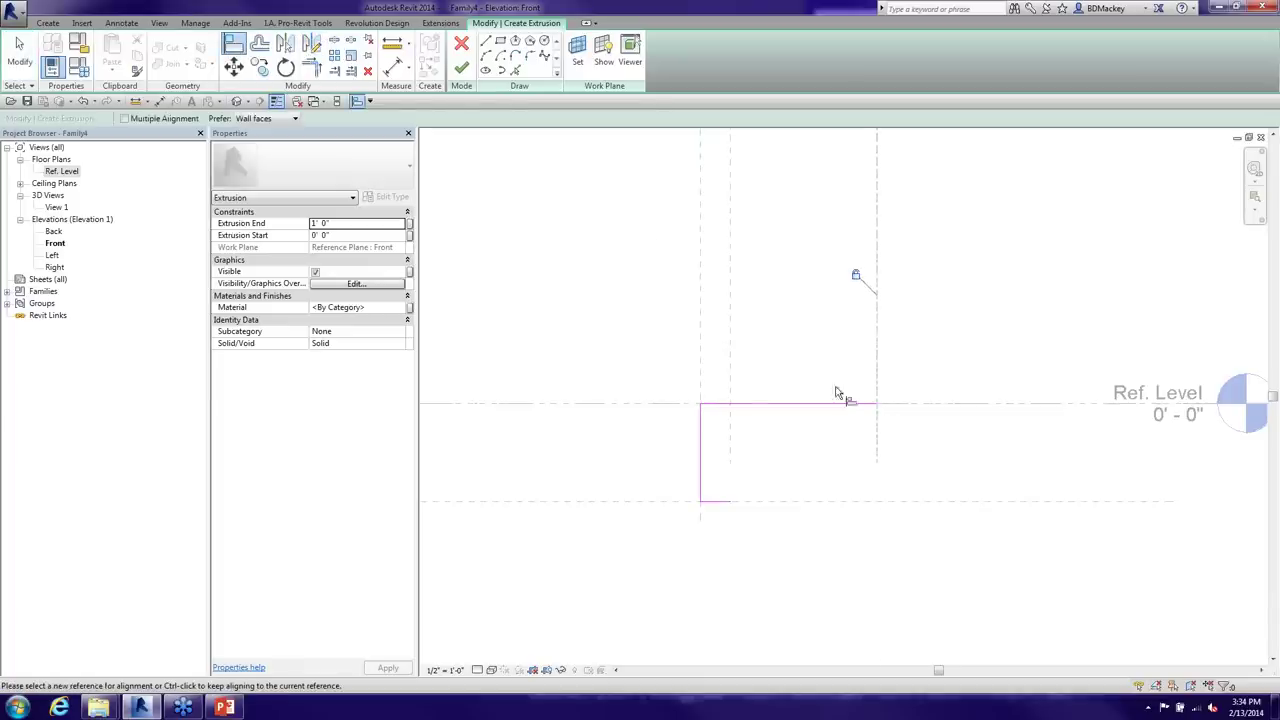
pyautogui.click(731, 458)
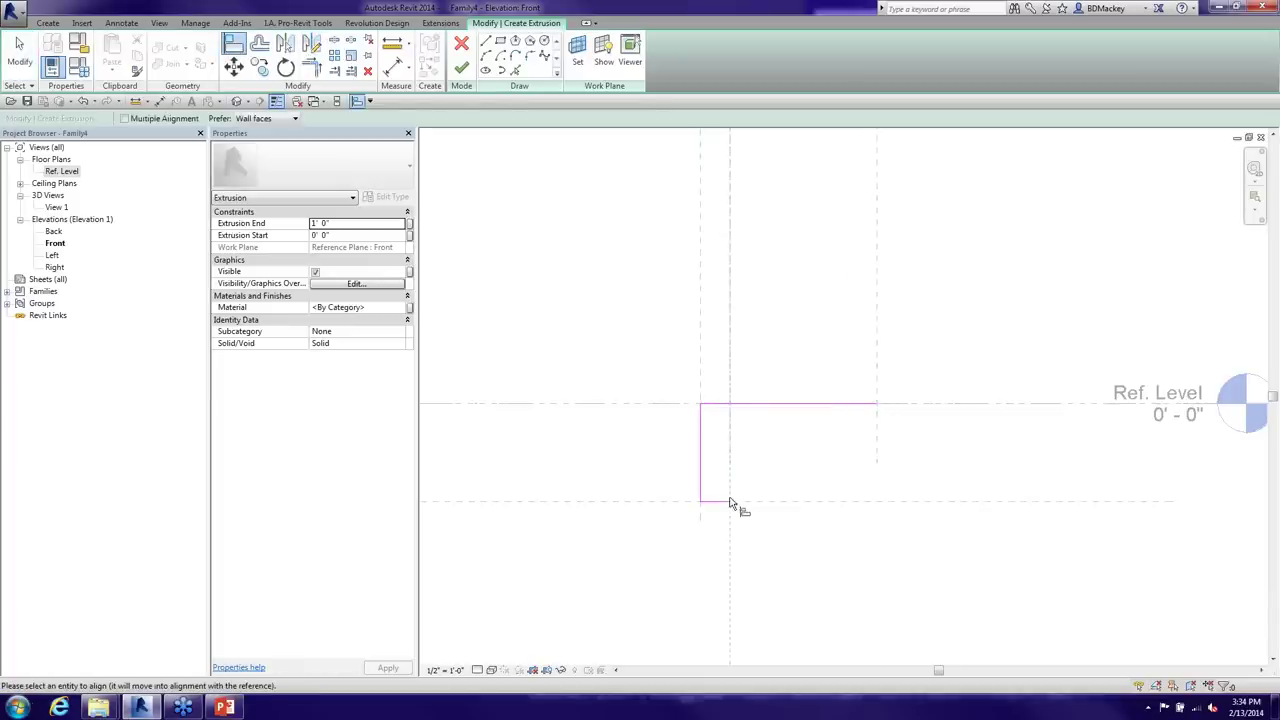
pyautogui.click(730, 501)
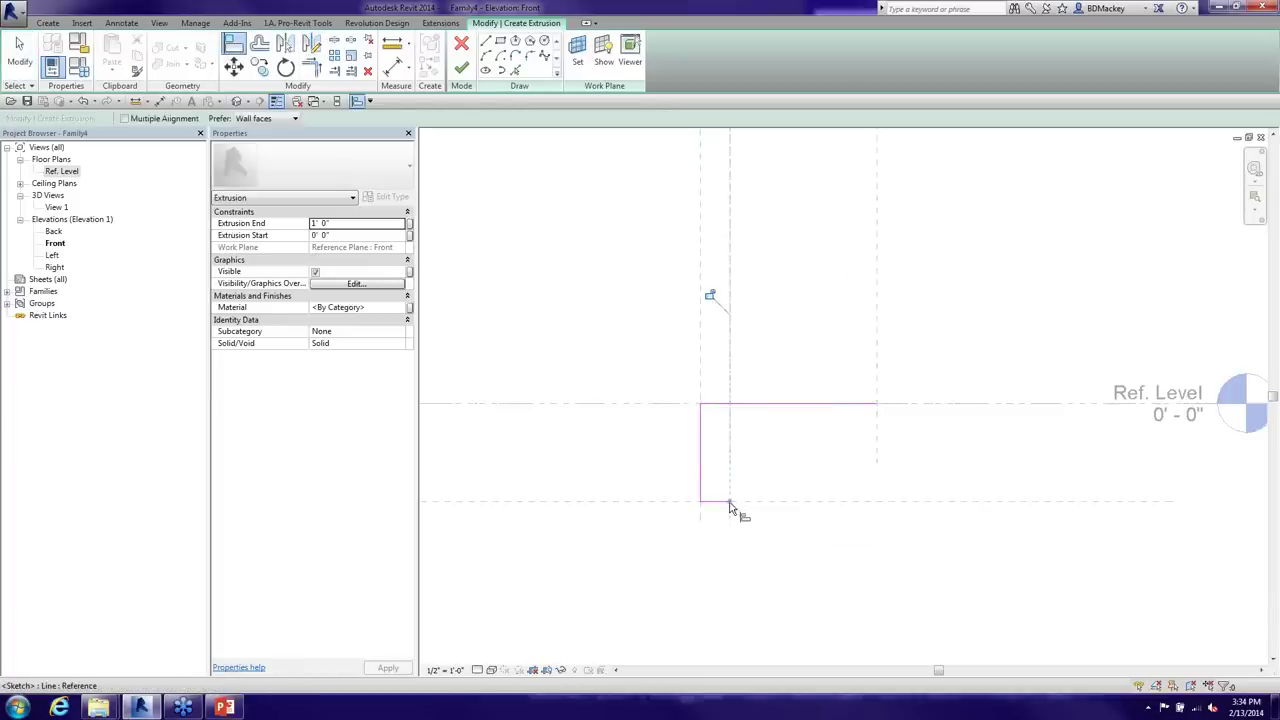
pyautogui.rightClick(790, 316)
pyautogui.click(808, 319)
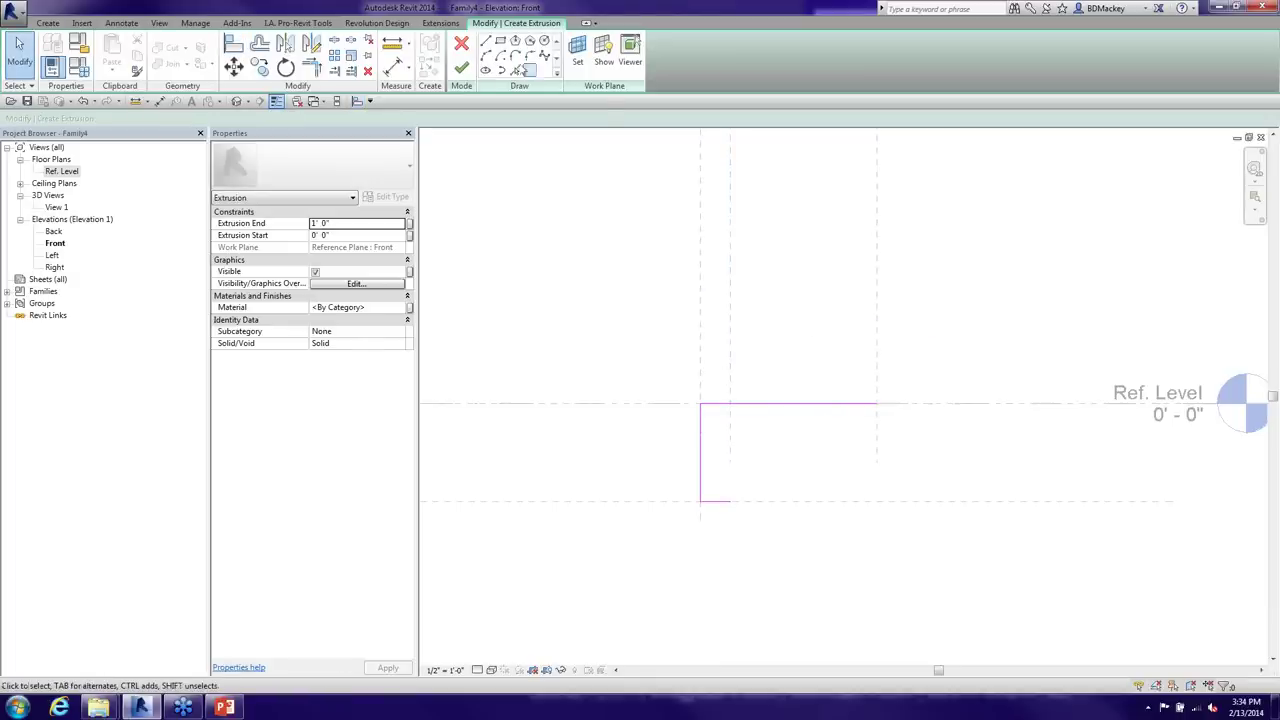
# Draw the sloped diagonal edge to the top line's end and finish the extrusion
pyautogui.click(486, 42)
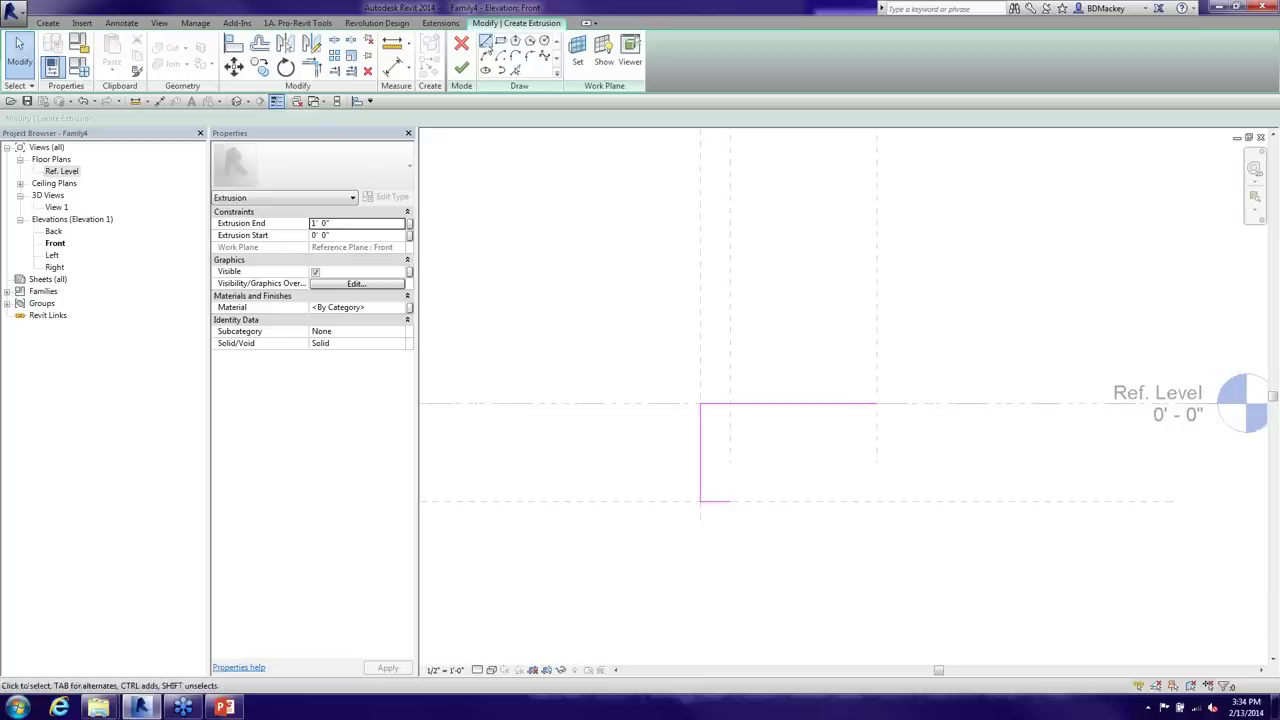
pyautogui.click(731, 500)
pyautogui.click(877, 404)
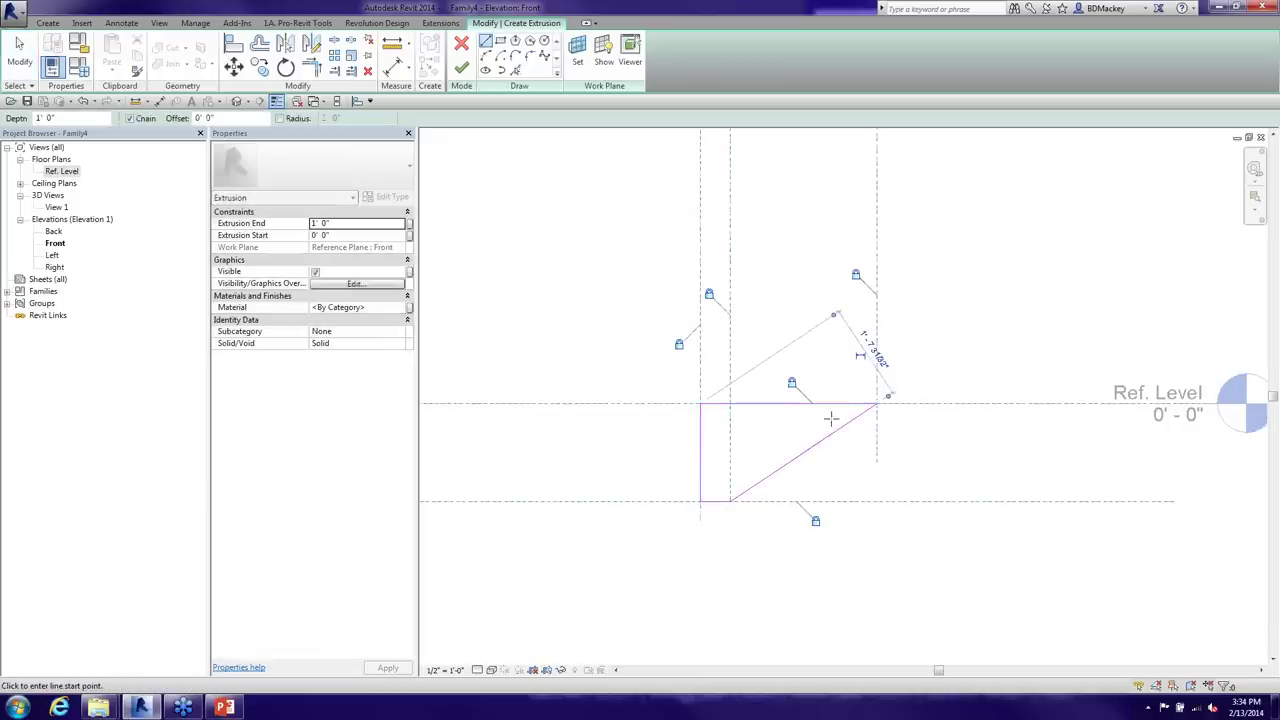
pyautogui.rightClick(776, 209)
pyautogui.click(800, 218)
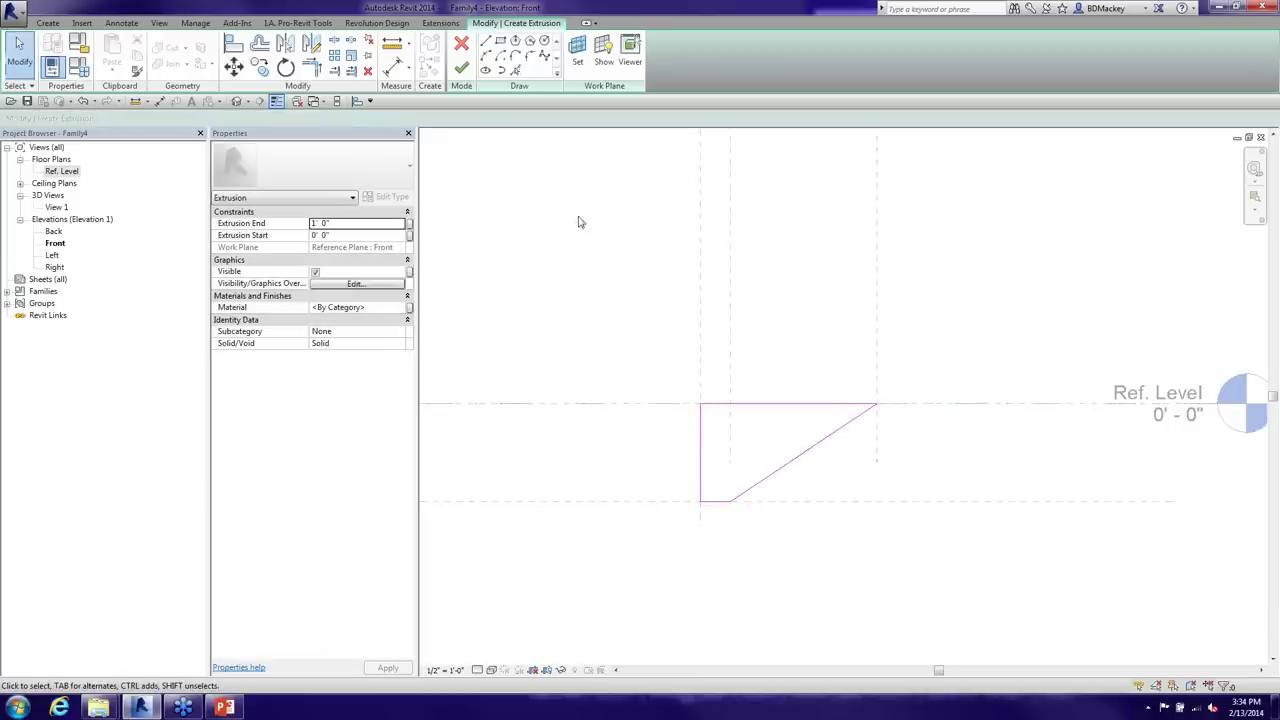
pyautogui.click(461, 67)
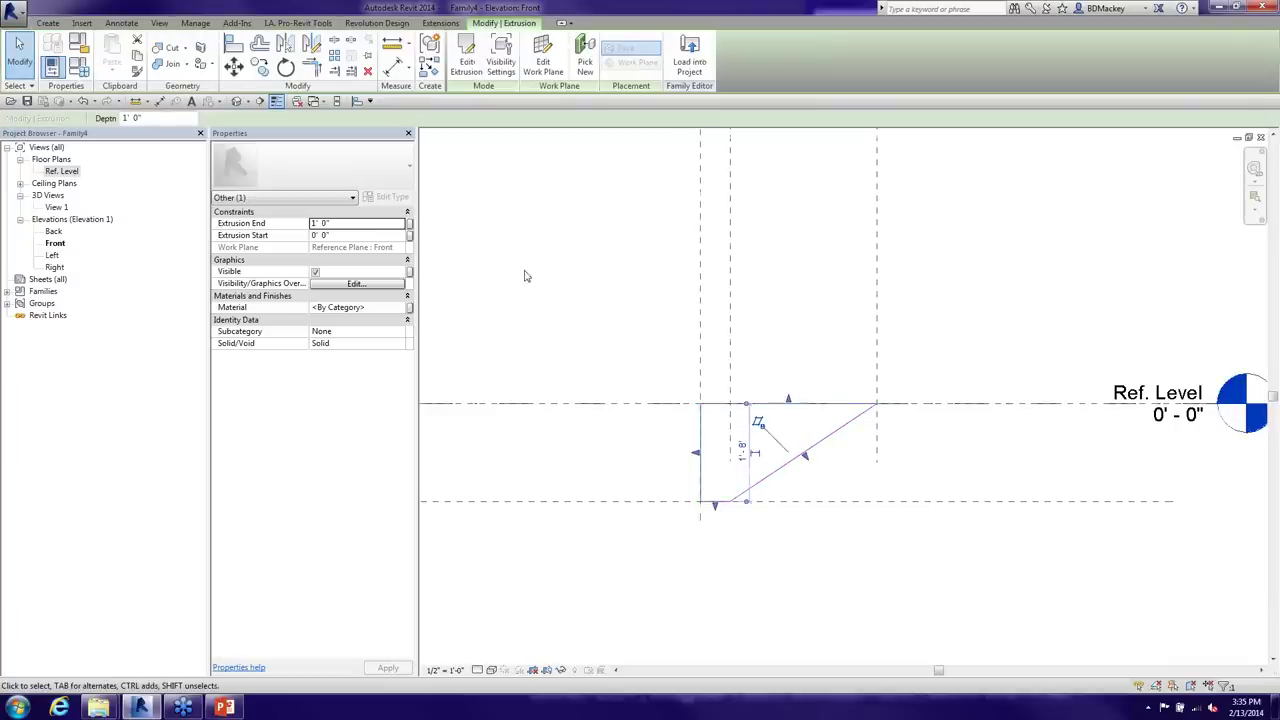
# In the Ref. Level plan, rehost the footing extrusion on Reference Plane : Back
pyautogui.doubleClick(62, 171)
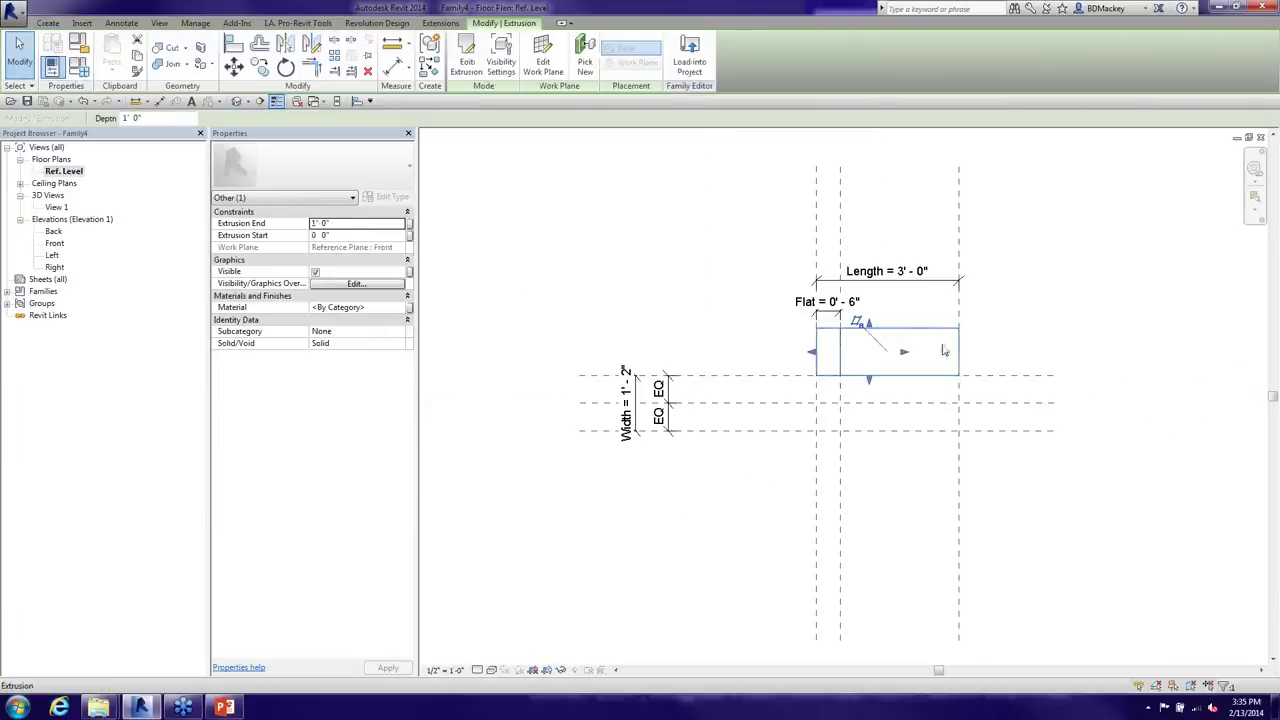
pyautogui.click(1055, 355)
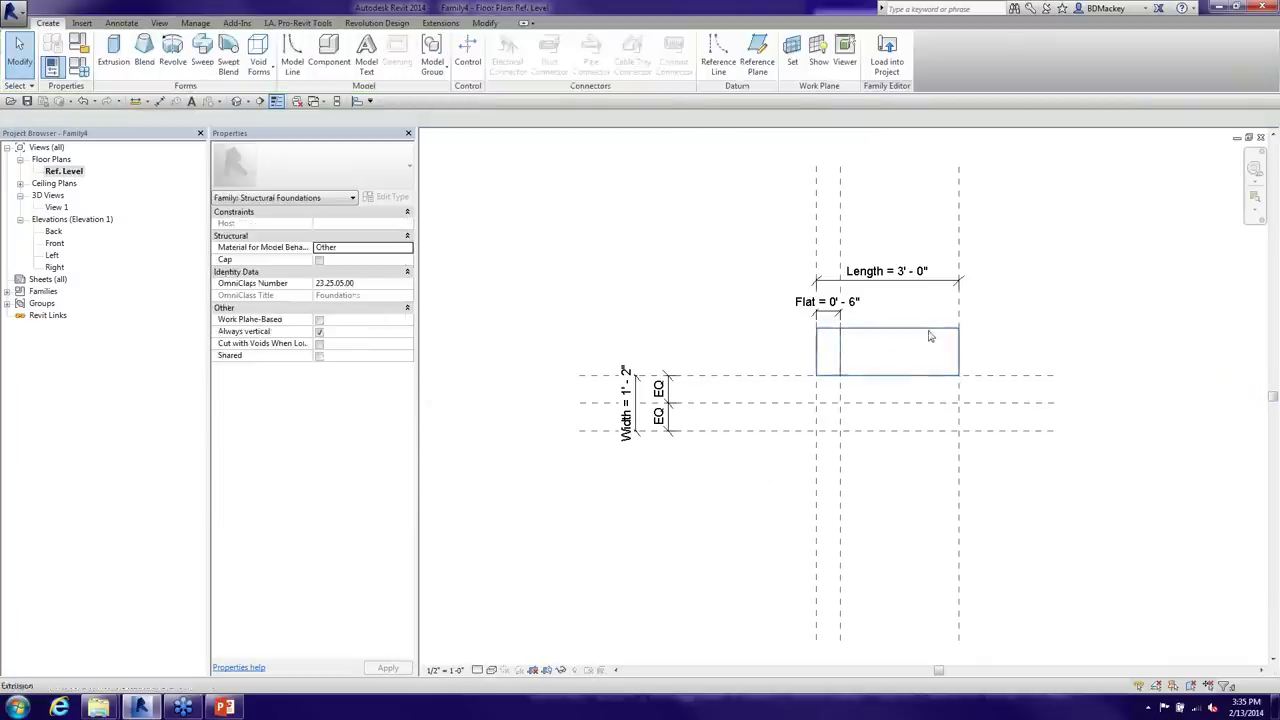
pyautogui.click(920, 365)
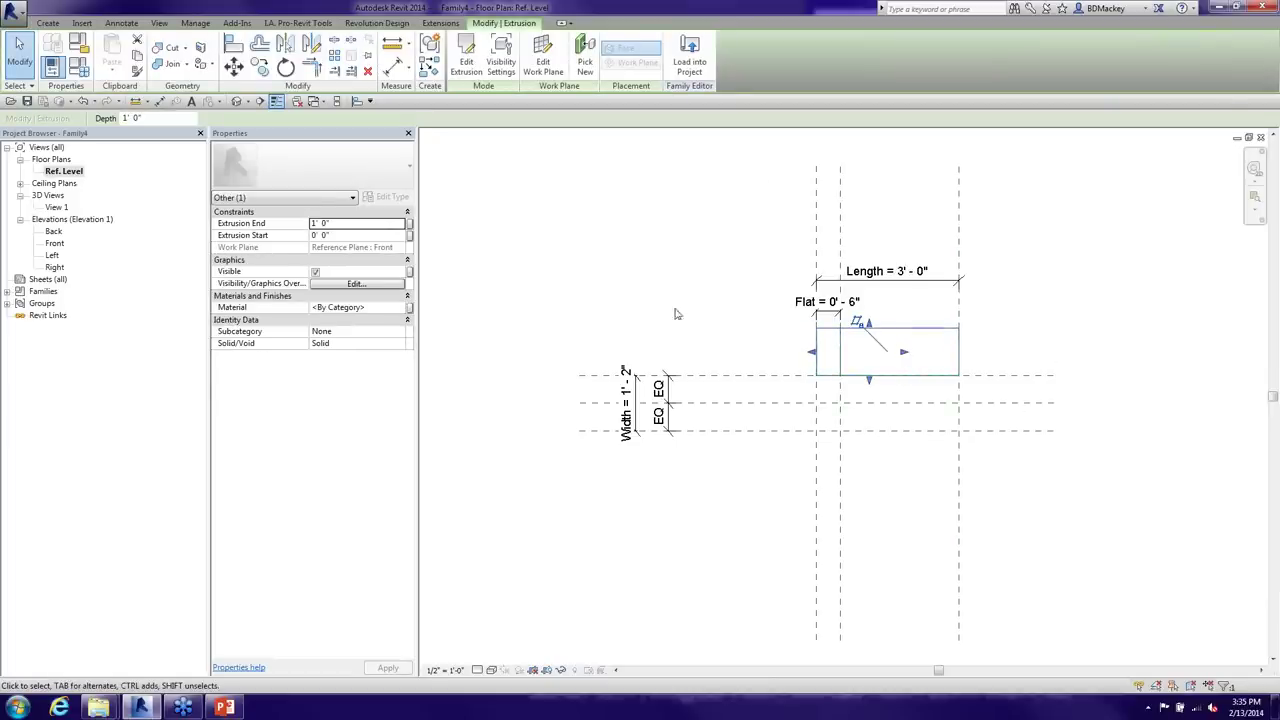
pyautogui.click(1048, 358)
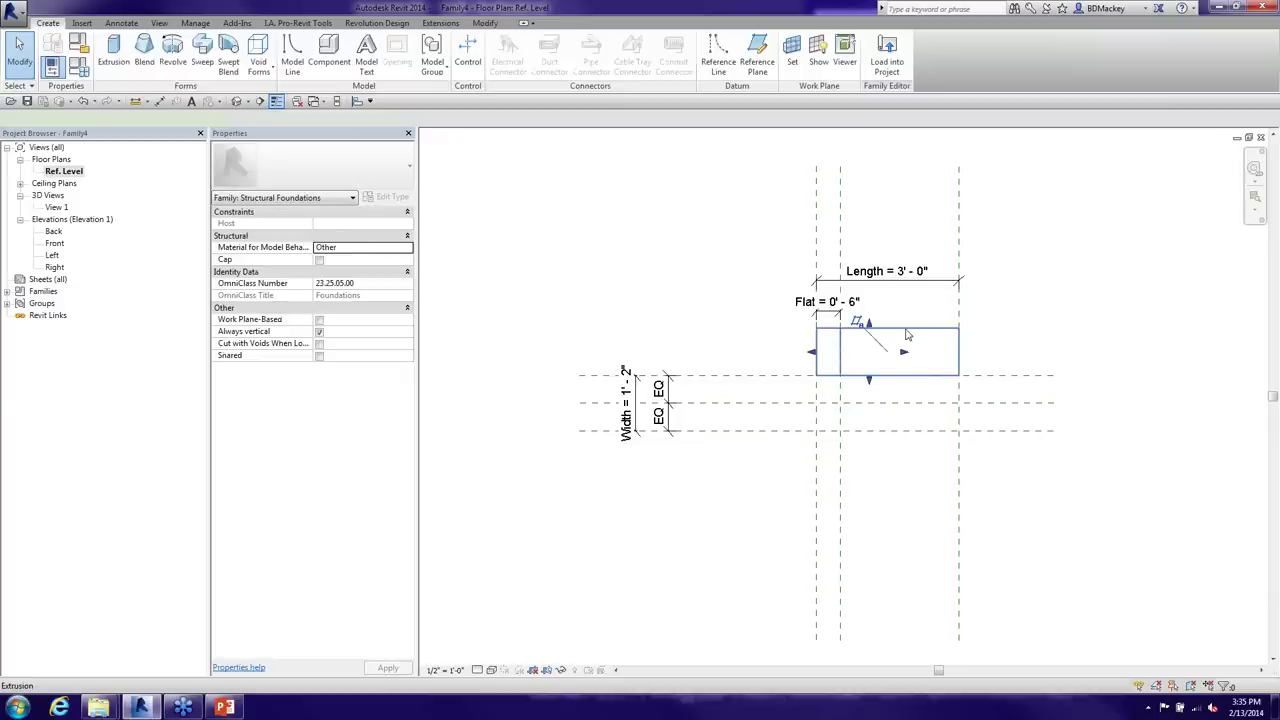
pyautogui.click(907, 335)
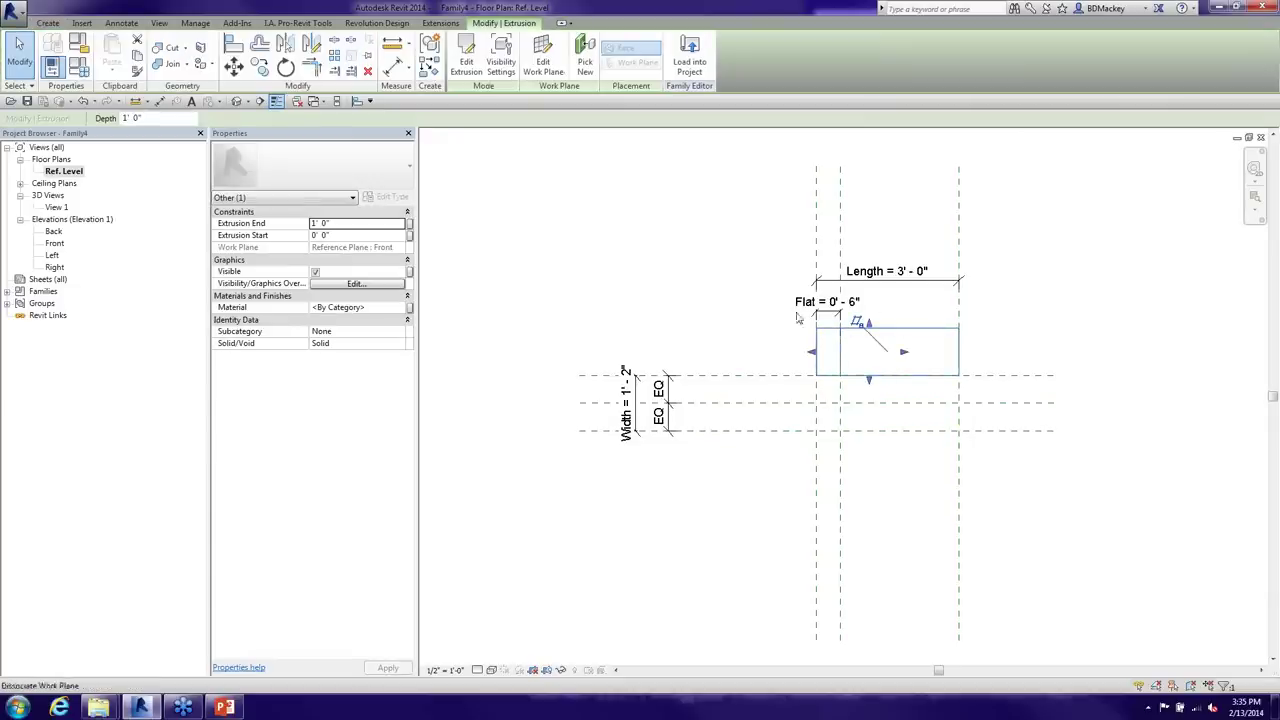
pyautogui.click(543, 62)
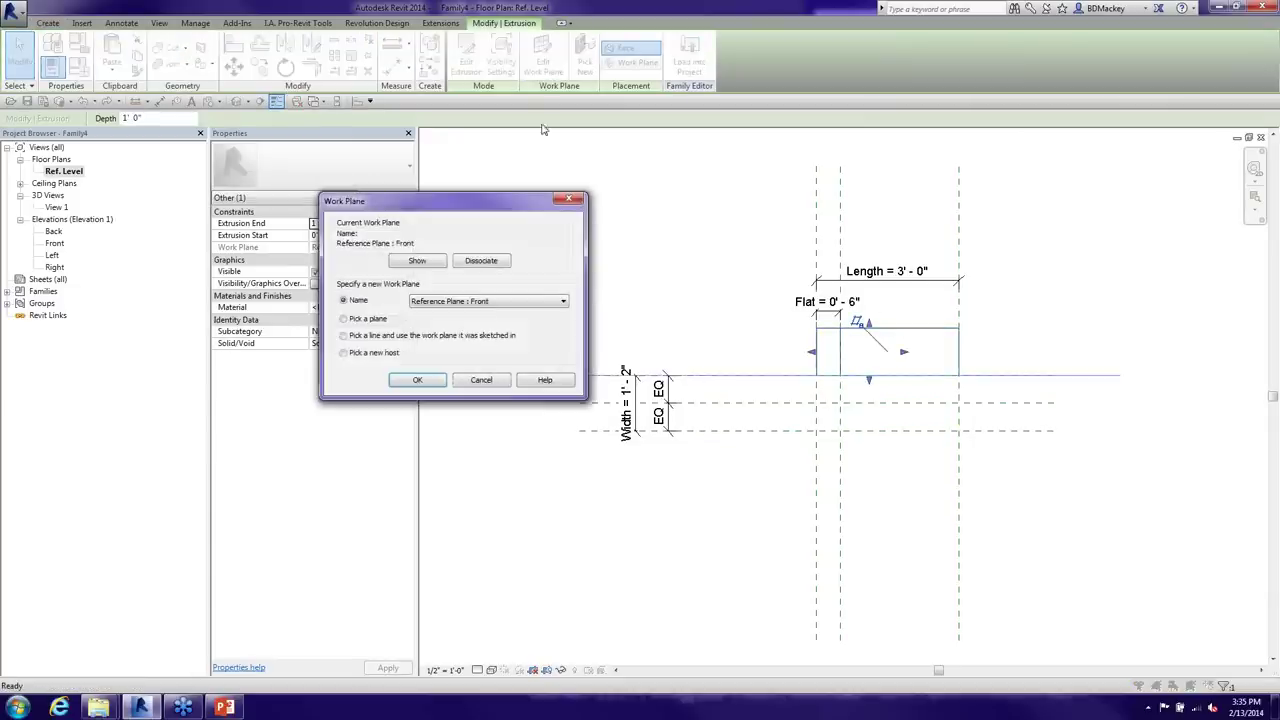
pyautogui.click(480, 303)
pyautogui.click(482, 318)
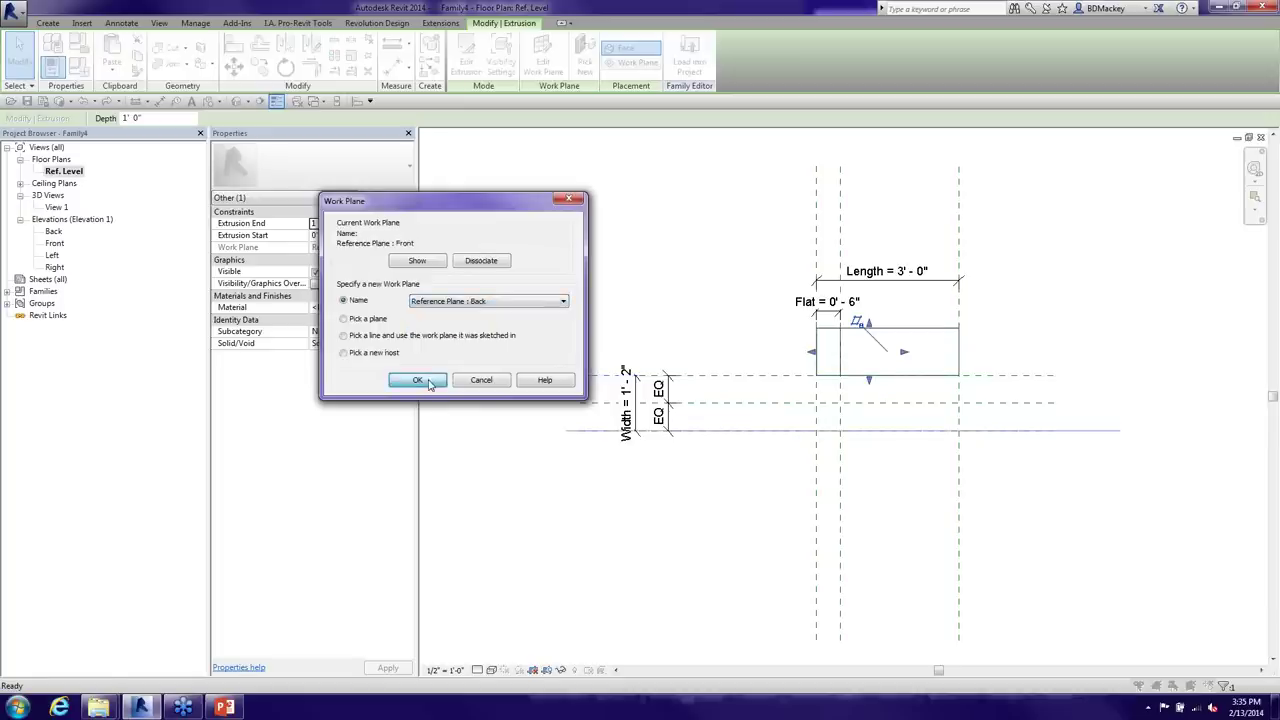
pyautogui.click(428, 381)
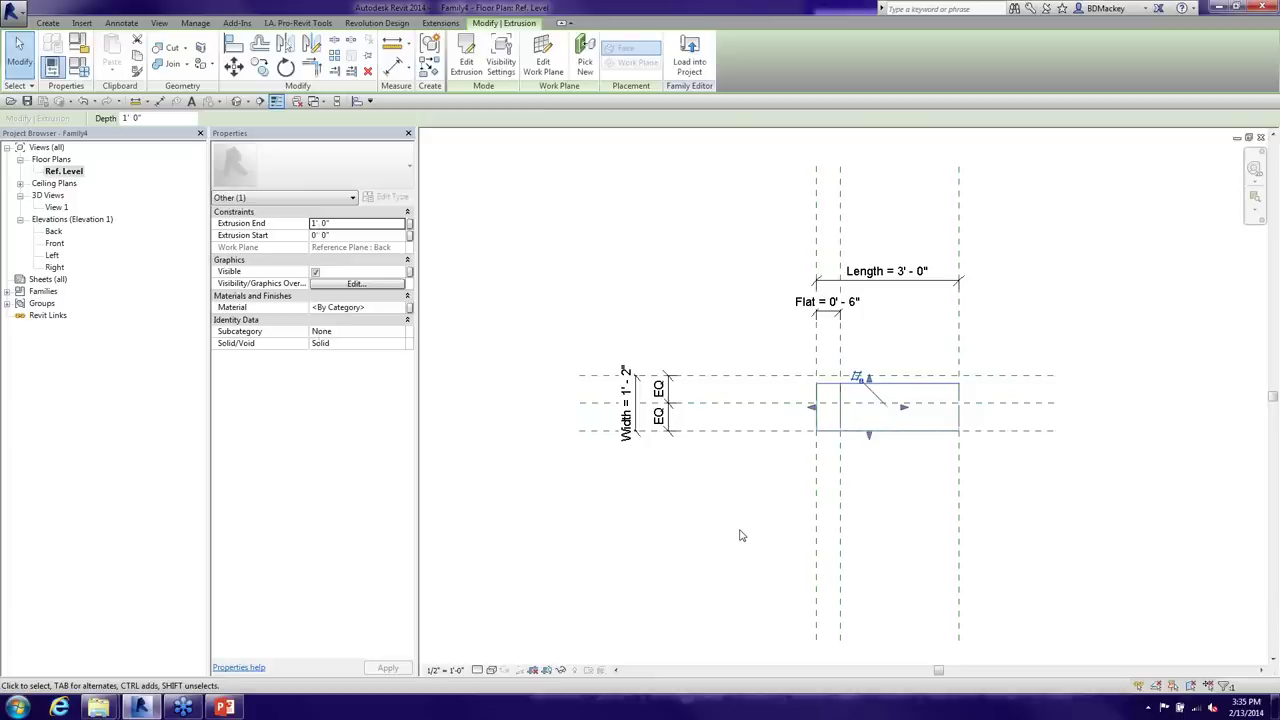
# Start the Align (AL) tool for the extrusion depth, then cancel it
pyautogui.click(935, 556)
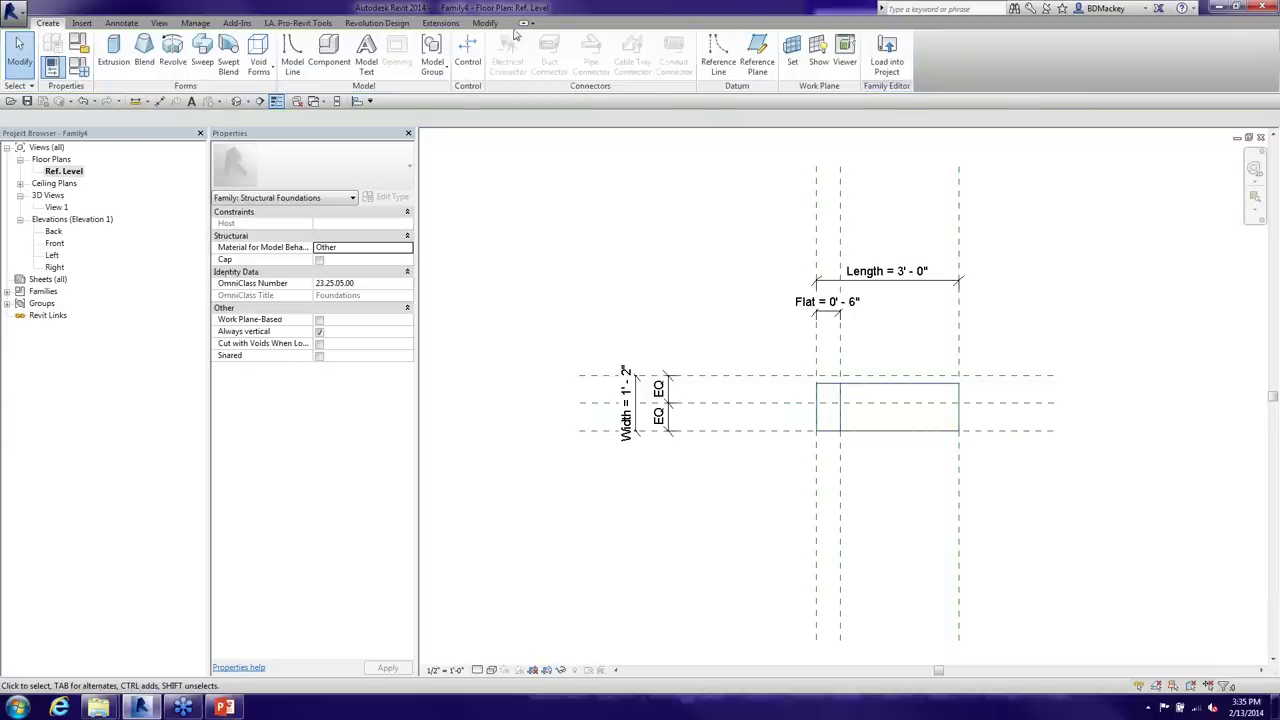
pyautogui.click(485, 22)
pyautogui.press('a')
pyautogui.press('l')
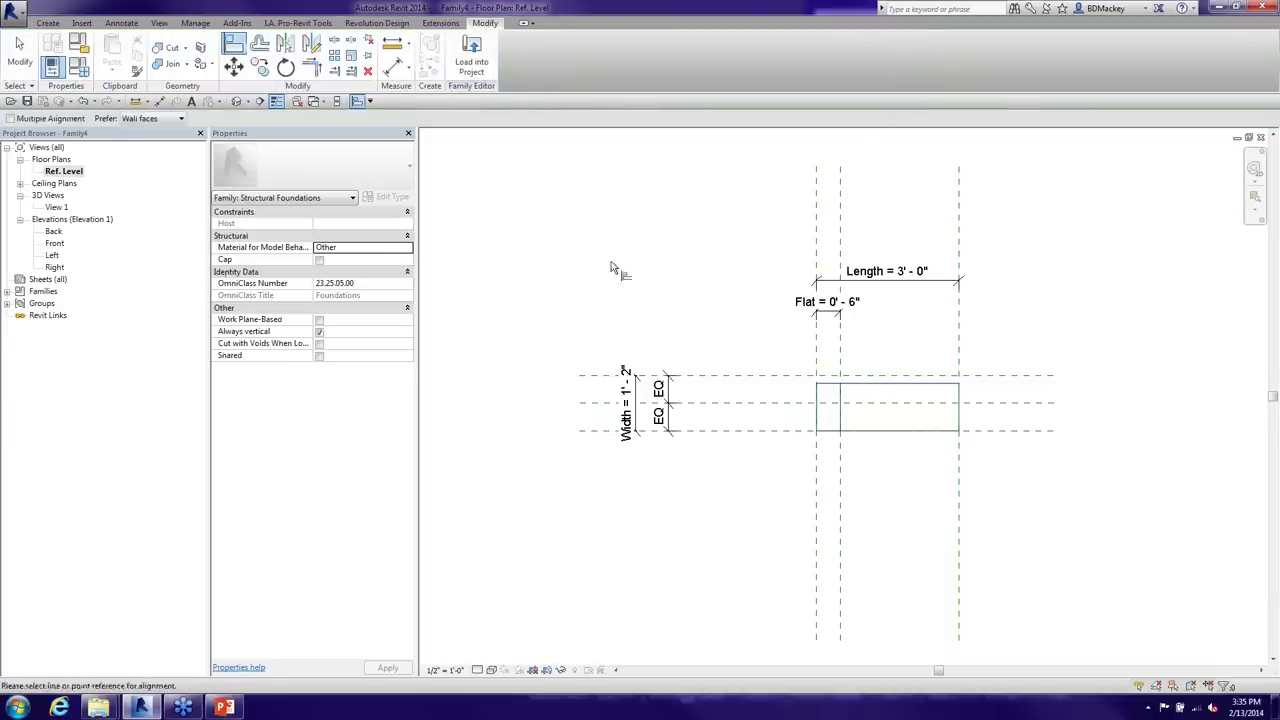
pyautogui.rightClick(692, 230)
pyautogui.click(735, 241)
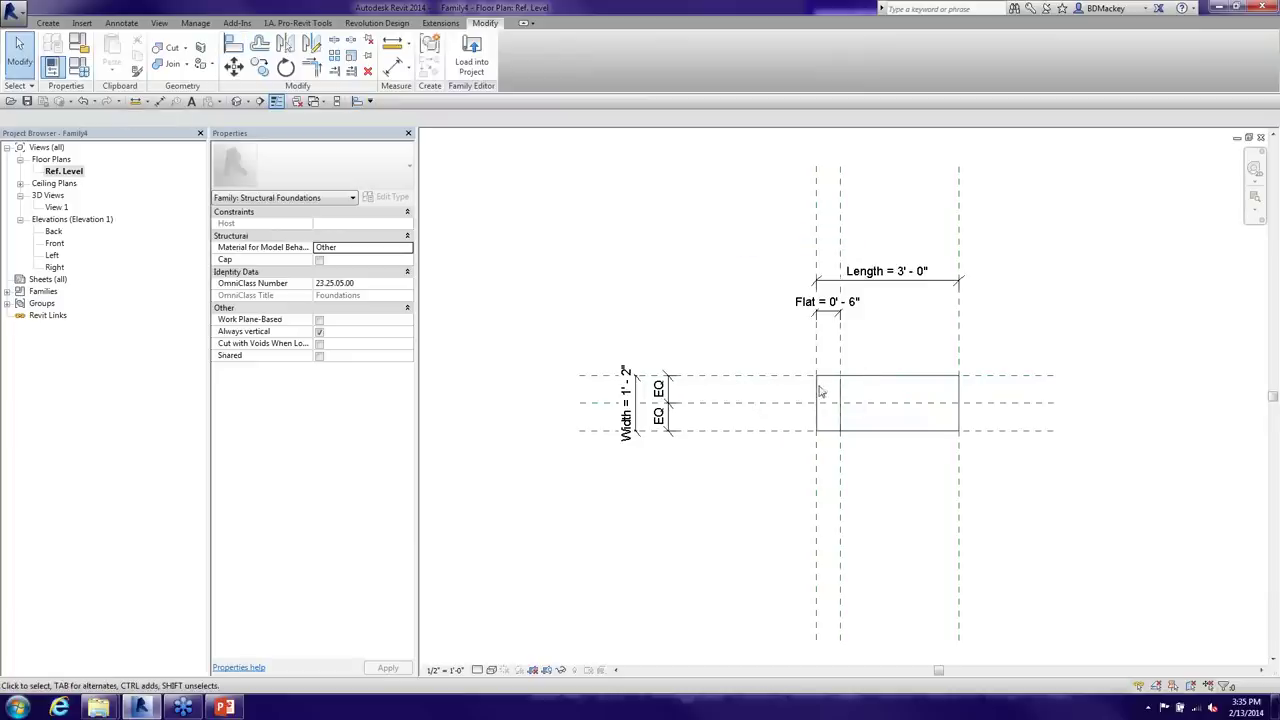
# Associate the footing extrusion's Material with the Structural Material parameter
pyautogui.click(835, 410)
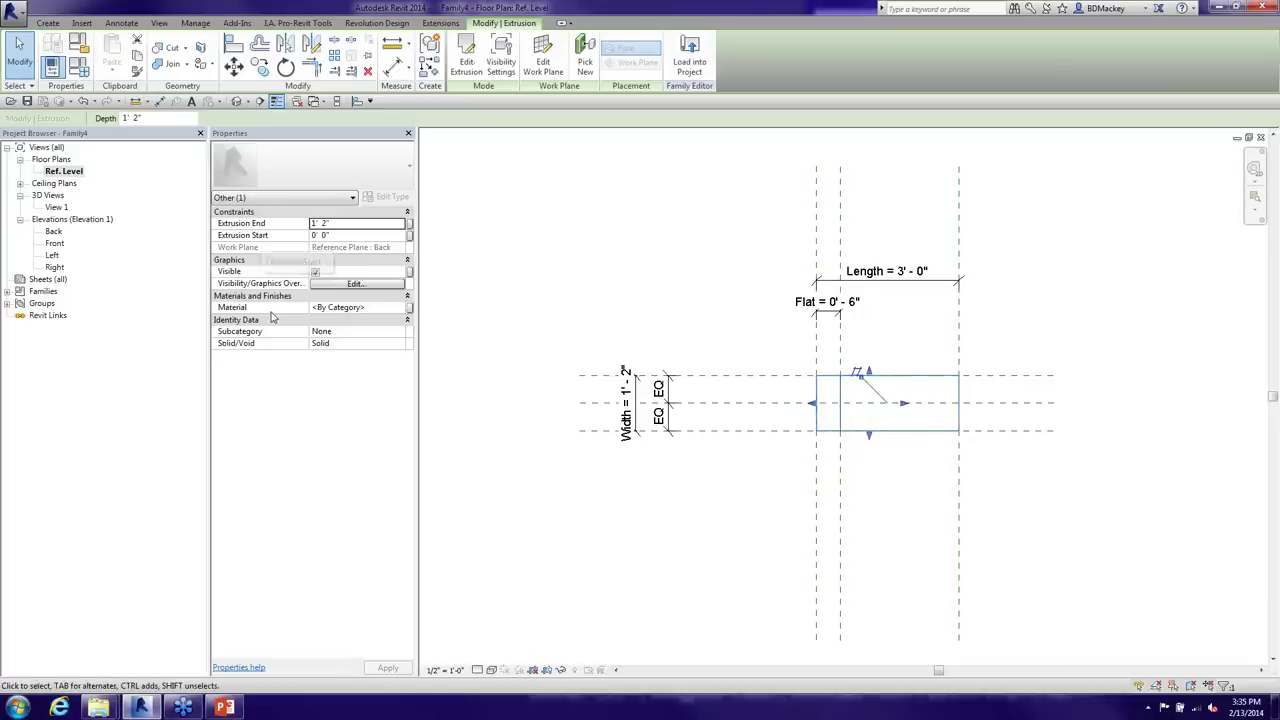
pyautogui.click(409, 308)
pyautogui.click(486, 401)
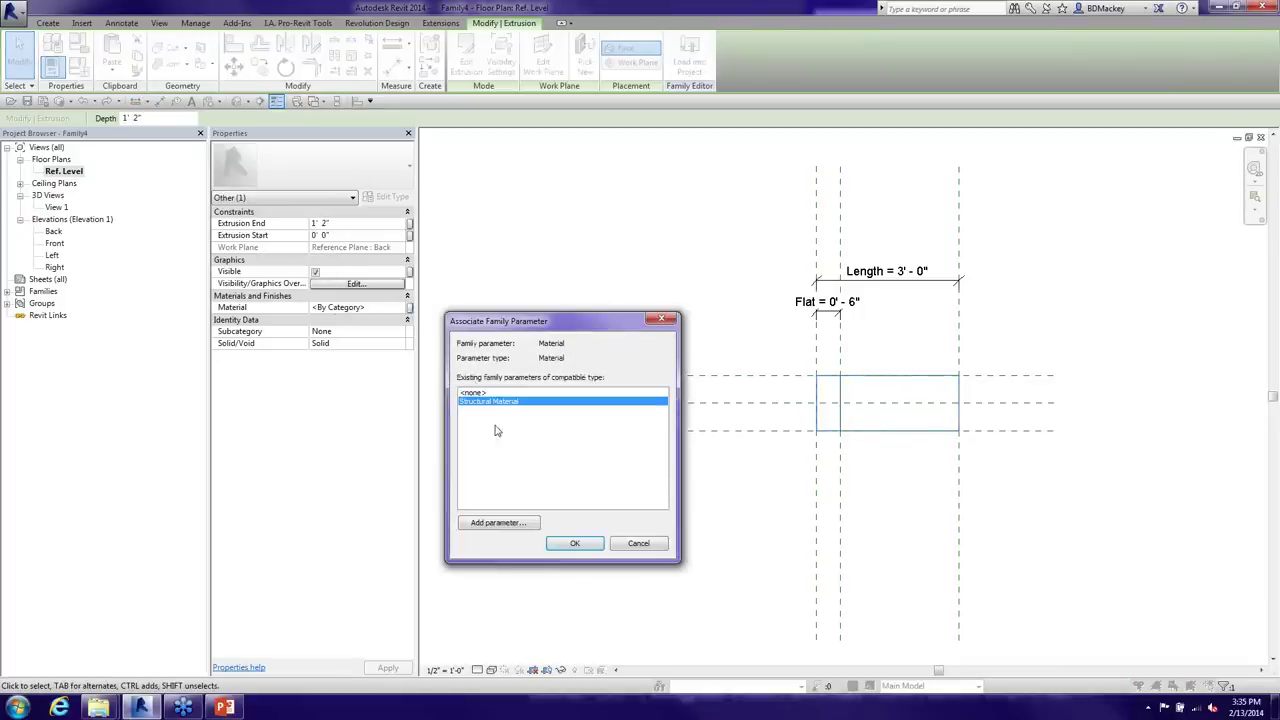
pyautogui.click(575, 545)
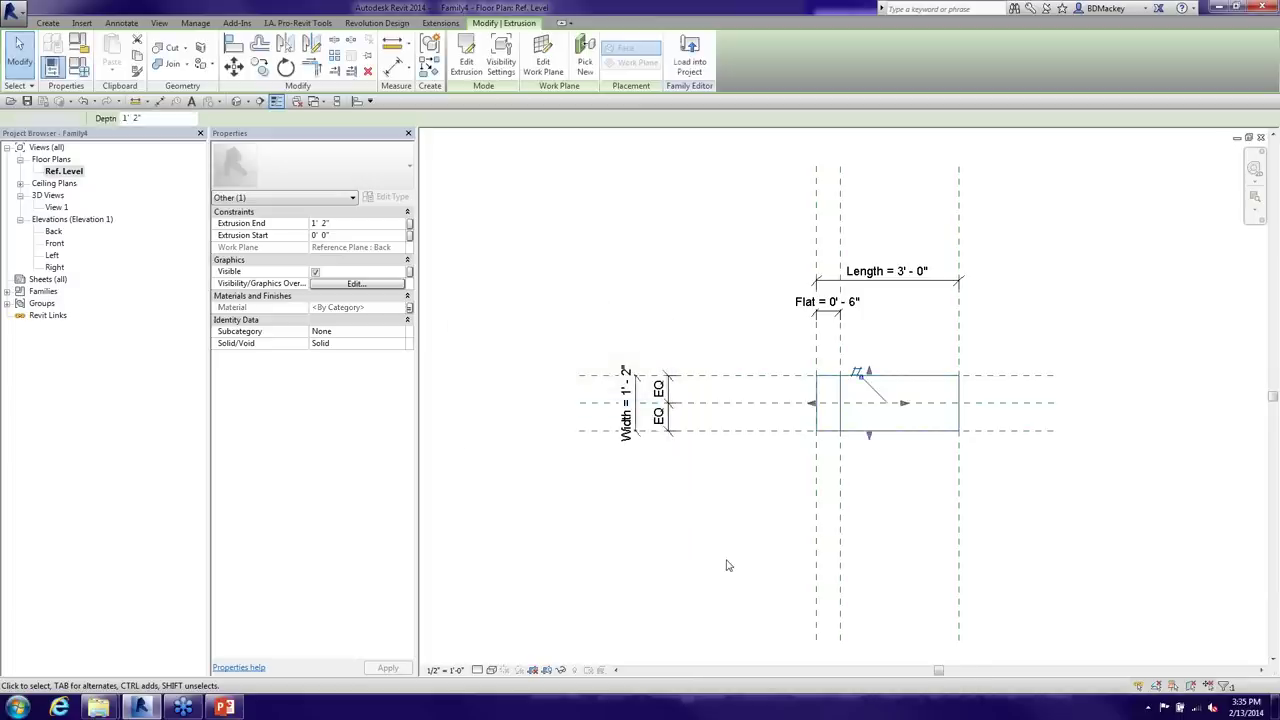
pyautogui.click(700, 543)
# In 3D View, set Width 3', Thickness 2', Length 6' and Flat 1' in Family Types and apply
pyautogui.doubleClick(55, 207)
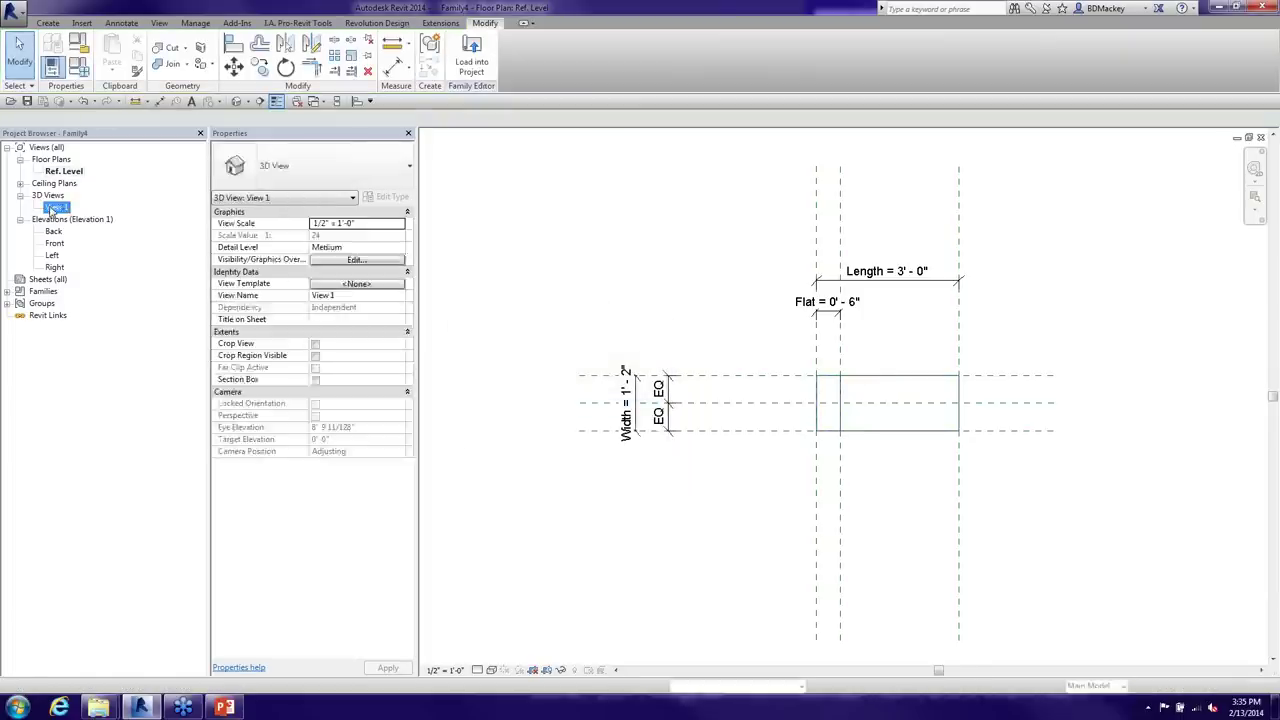
pyautogui.keyDown('shift'); pyautogui.moveTo(895, 454); pyautogui.dragTo(990, 420, button='middle'); pyautogui.keyUp('shift')
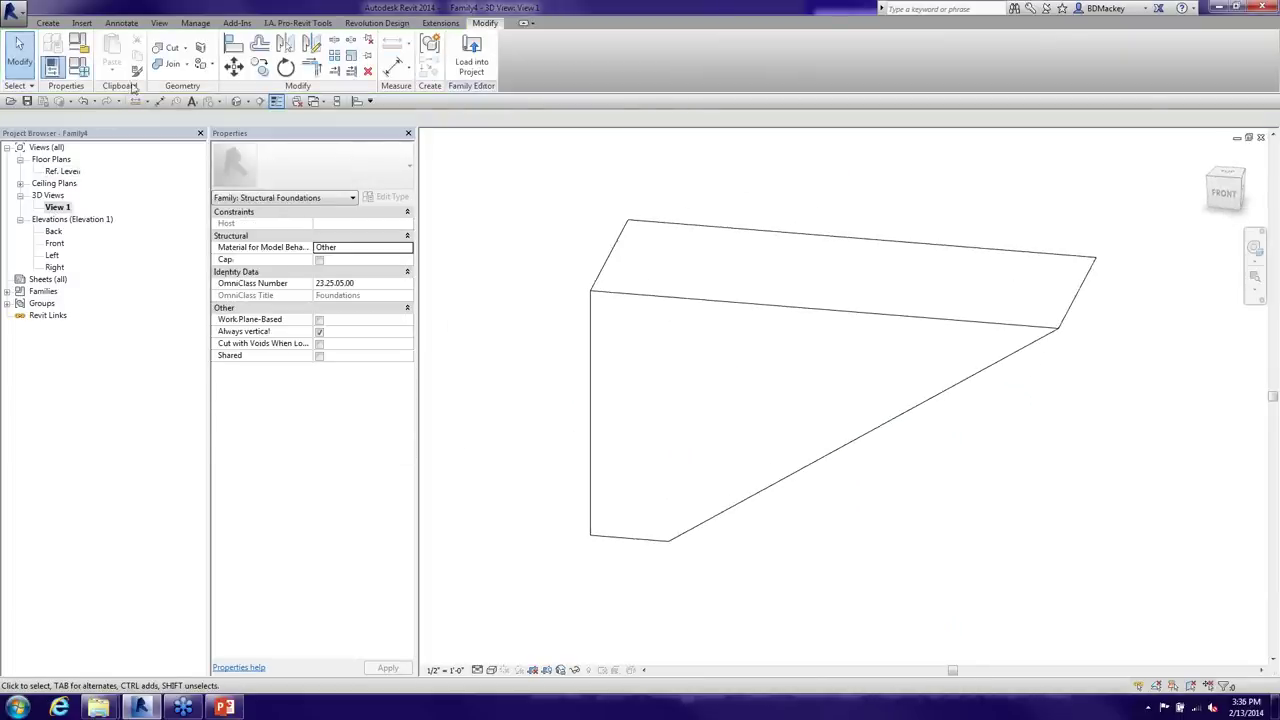
pyautogui.click(78, 66)
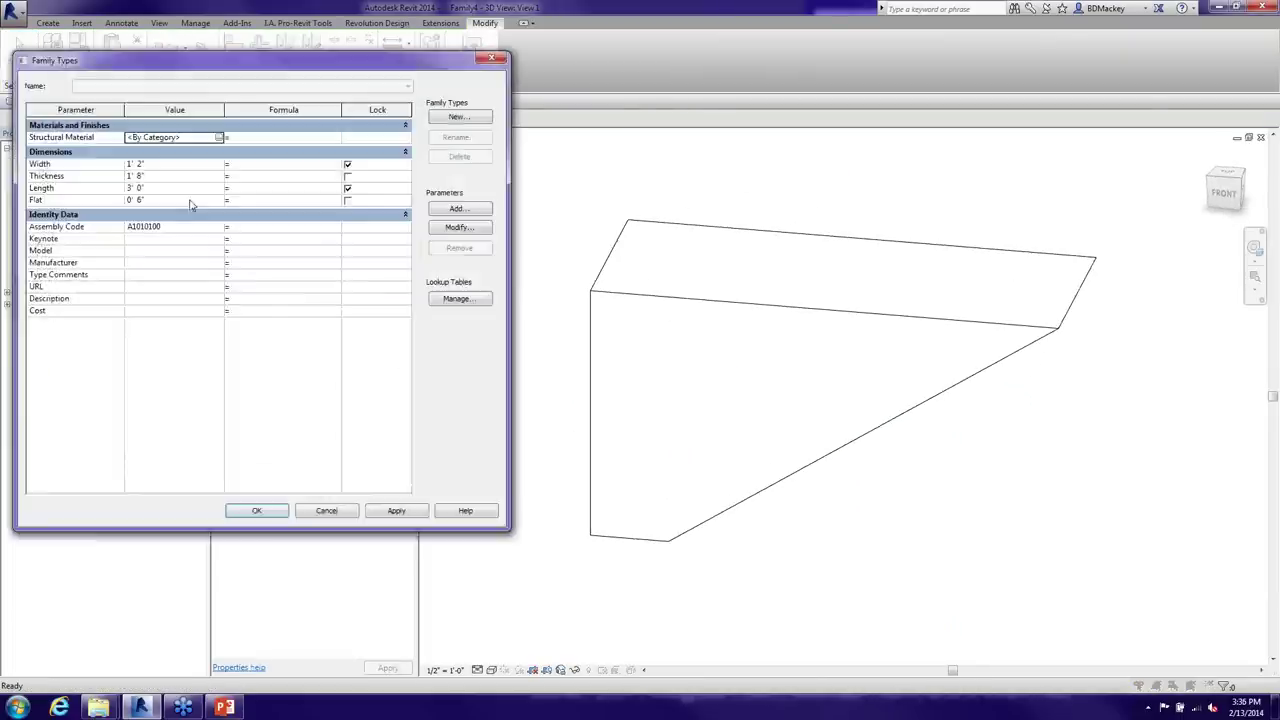
pyautogui.click(169, 163)
pyautogui.write('3')
pyautogui.press('Tab')
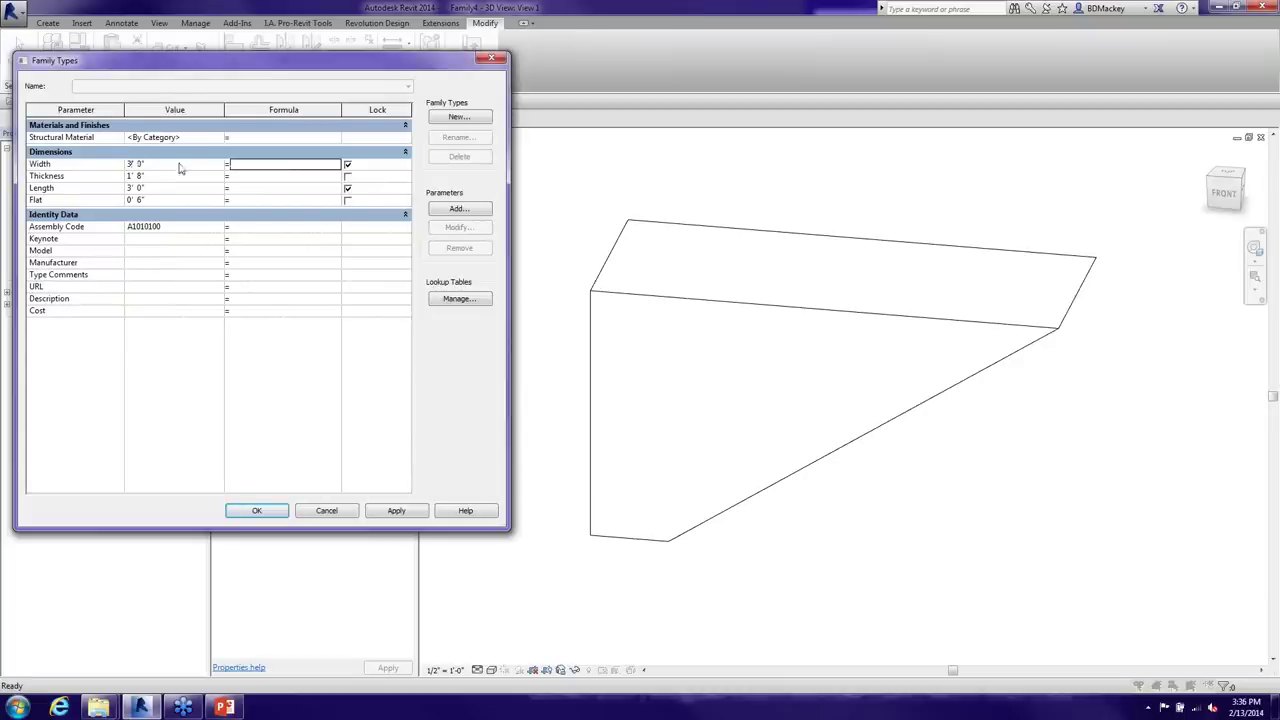
pyautogui.click(177, 177)
pyautogui.write('2')
pyautogui.press('Tab')
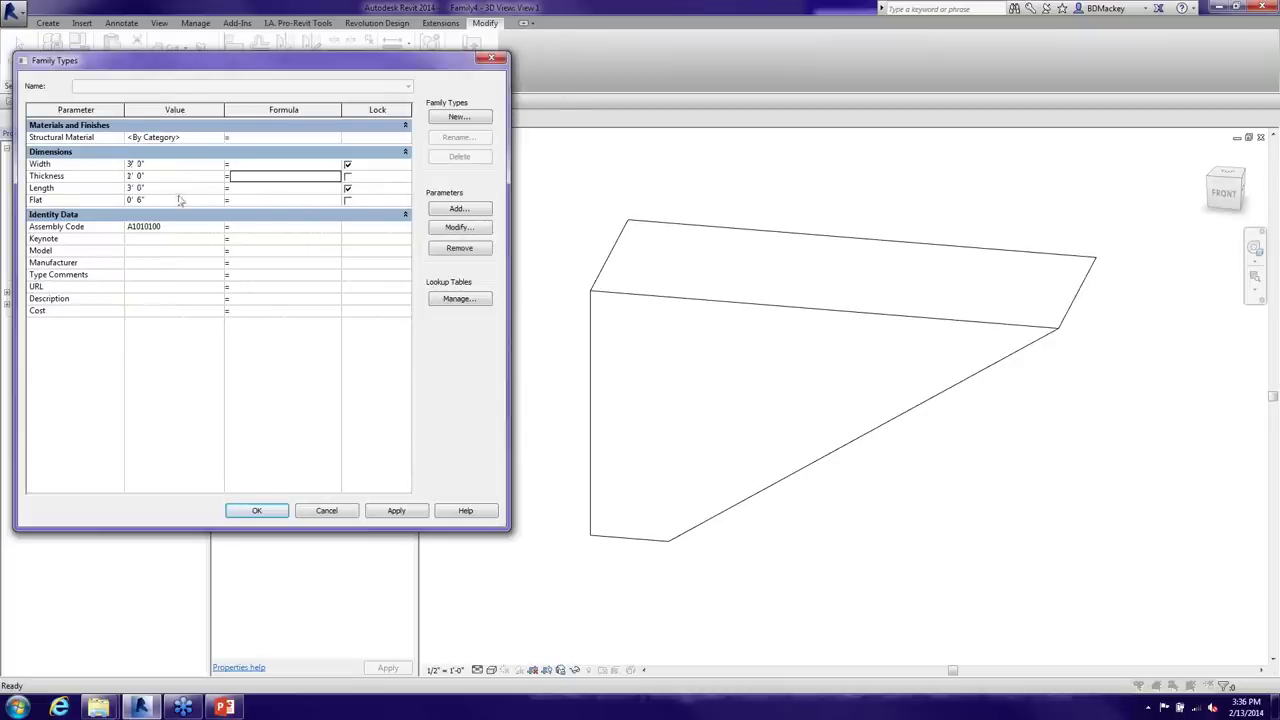
pyautogui.click(178, 188)
pyautogui.write('6')
pyautogui.press('Tab')
pyautogui.click(181, 200)
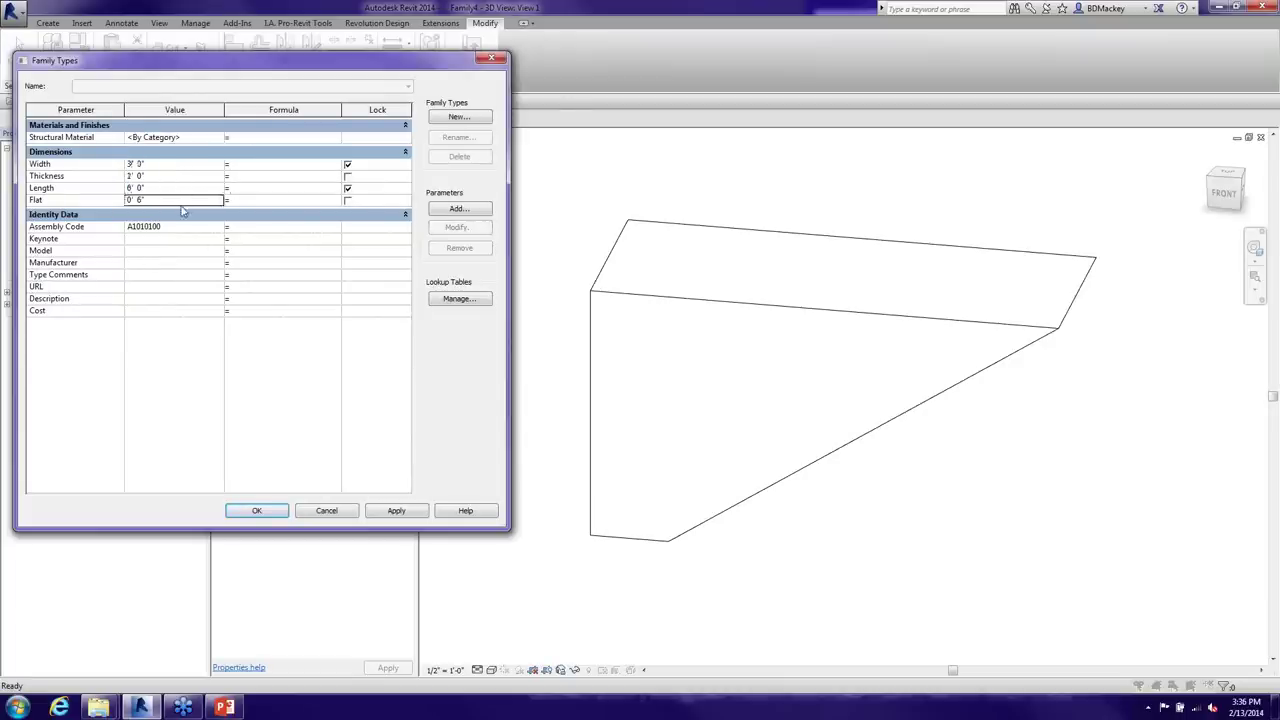
pyautogui.write('1')
pyautogui.press('Tab')
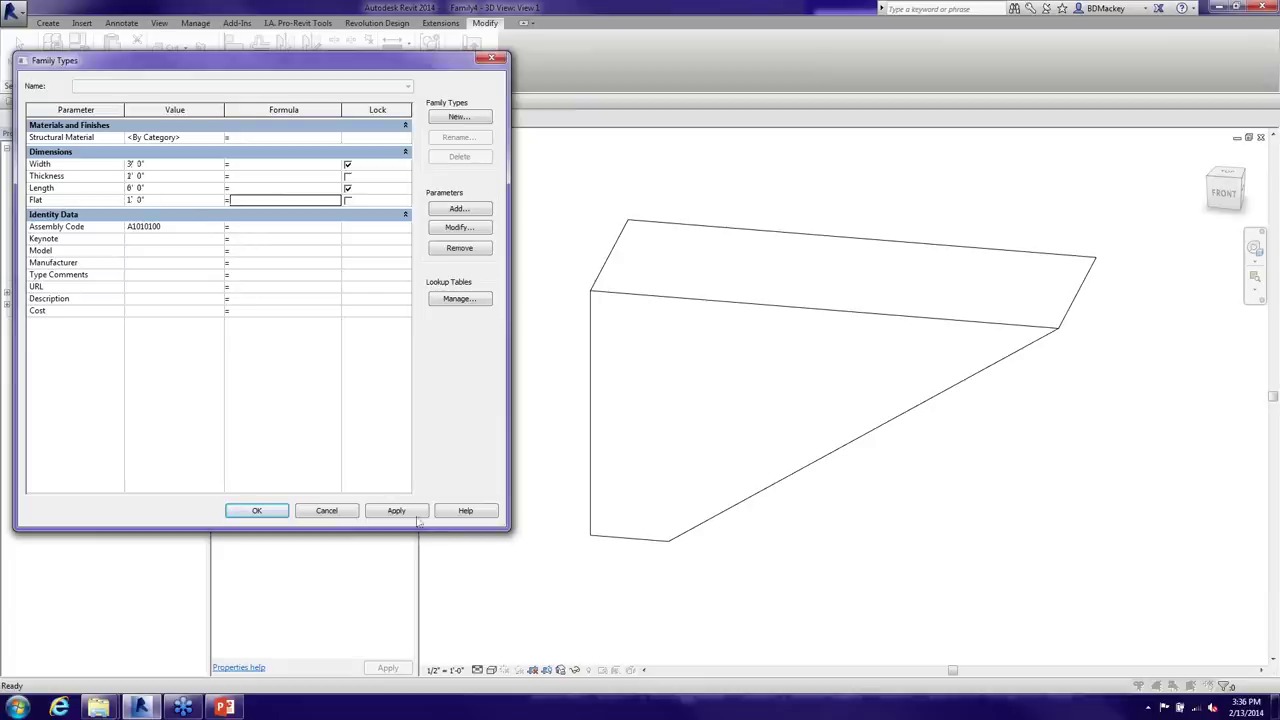
pyautogui.click(408, 513)
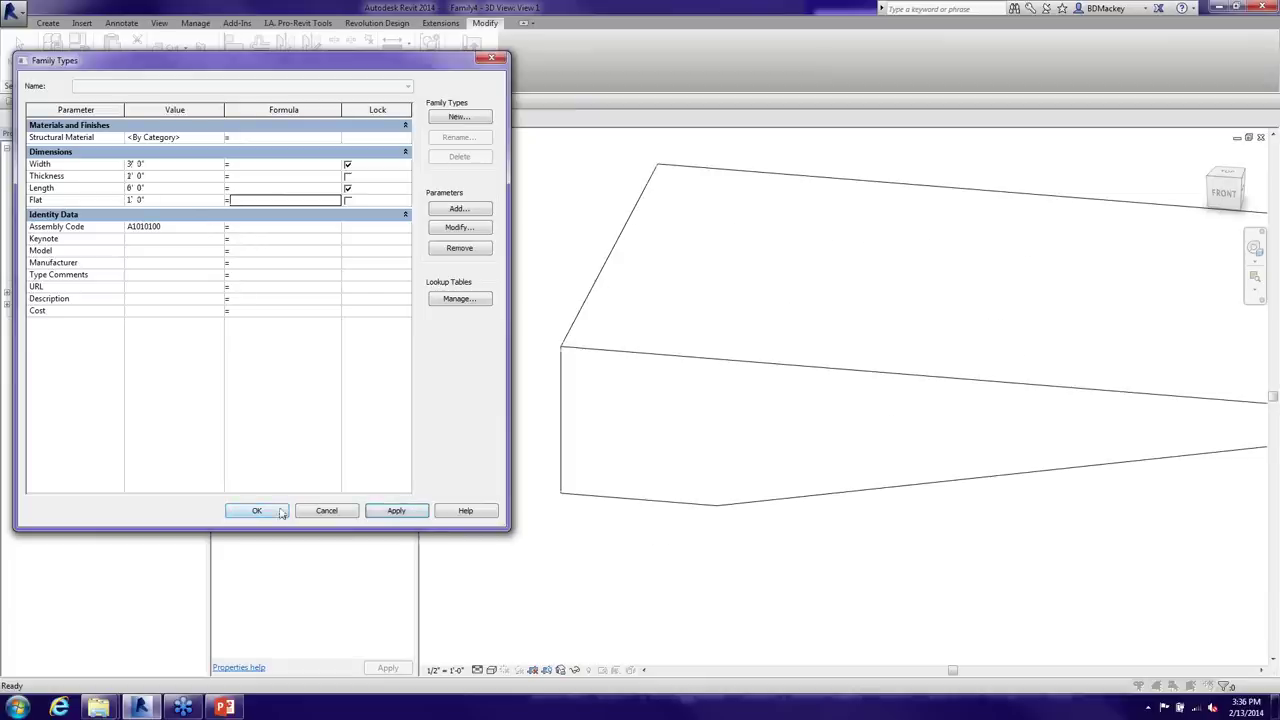
# Change Flat to 0' 8", apply and accept, then orbit to a near-front angle
pyautogui.click(169, 202)
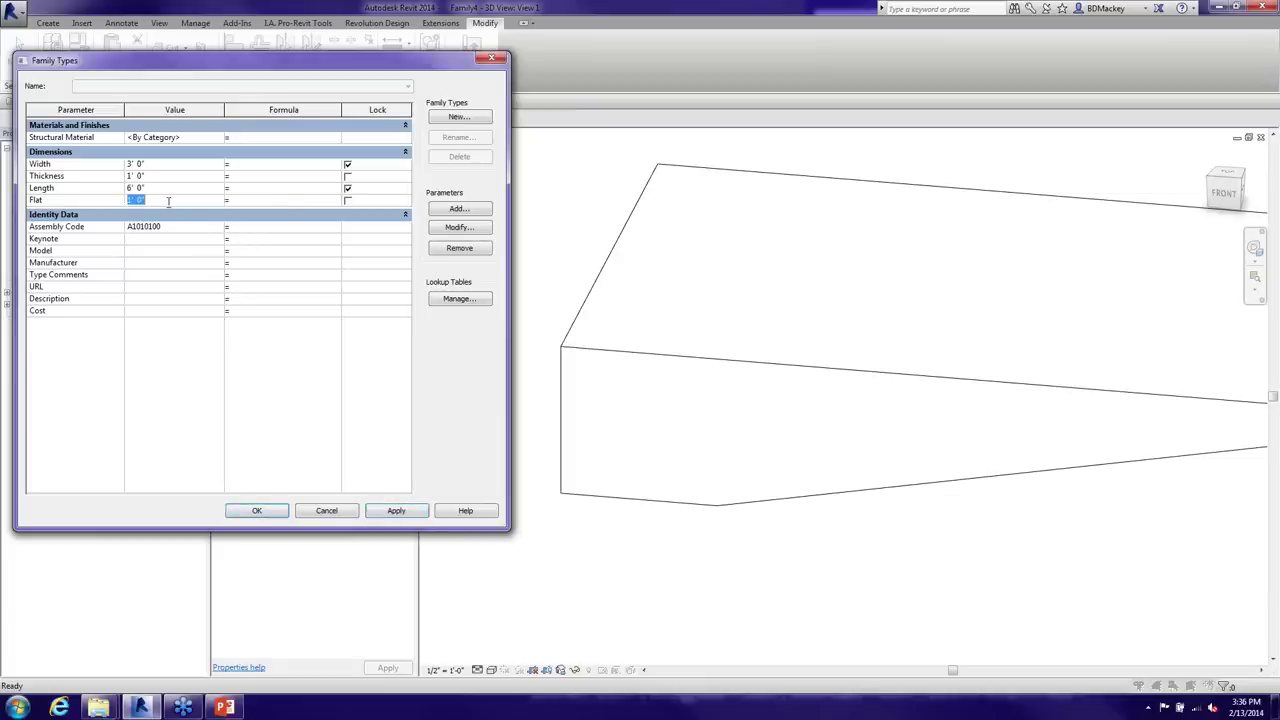
pyautogui.write('8"')
pyautogui.press('Tab')
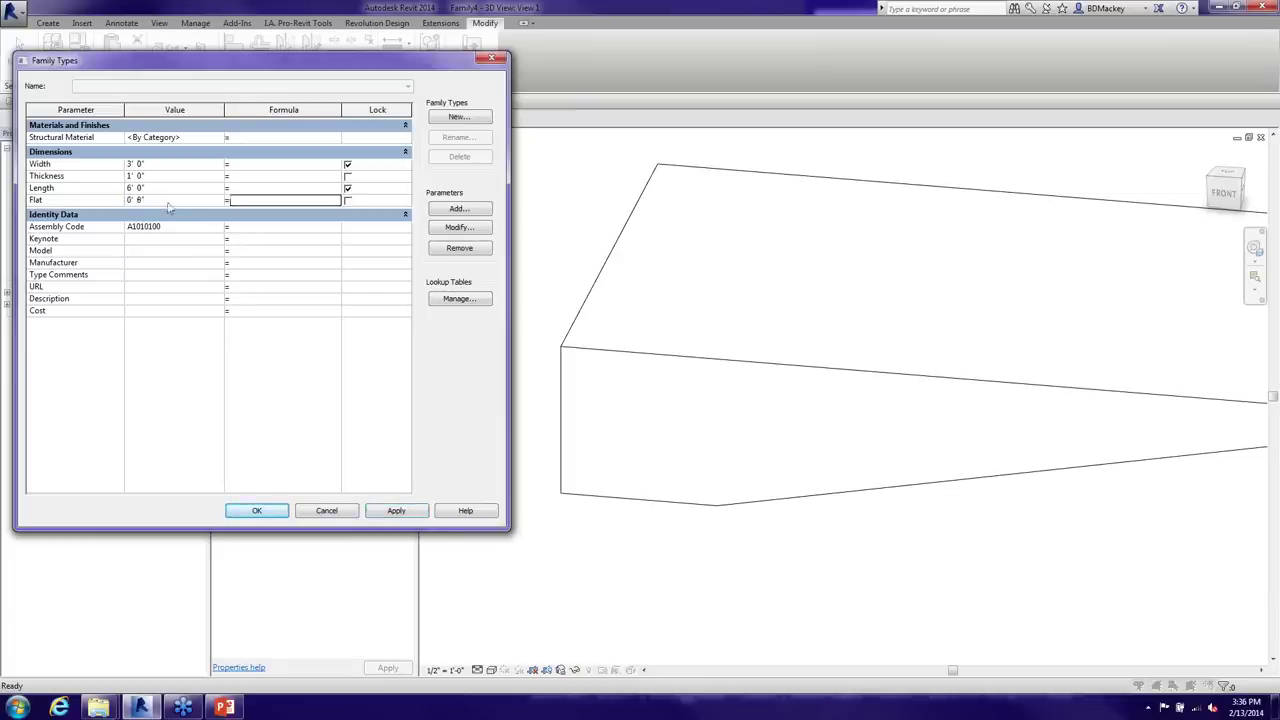
pyautogui.click(401, 512)
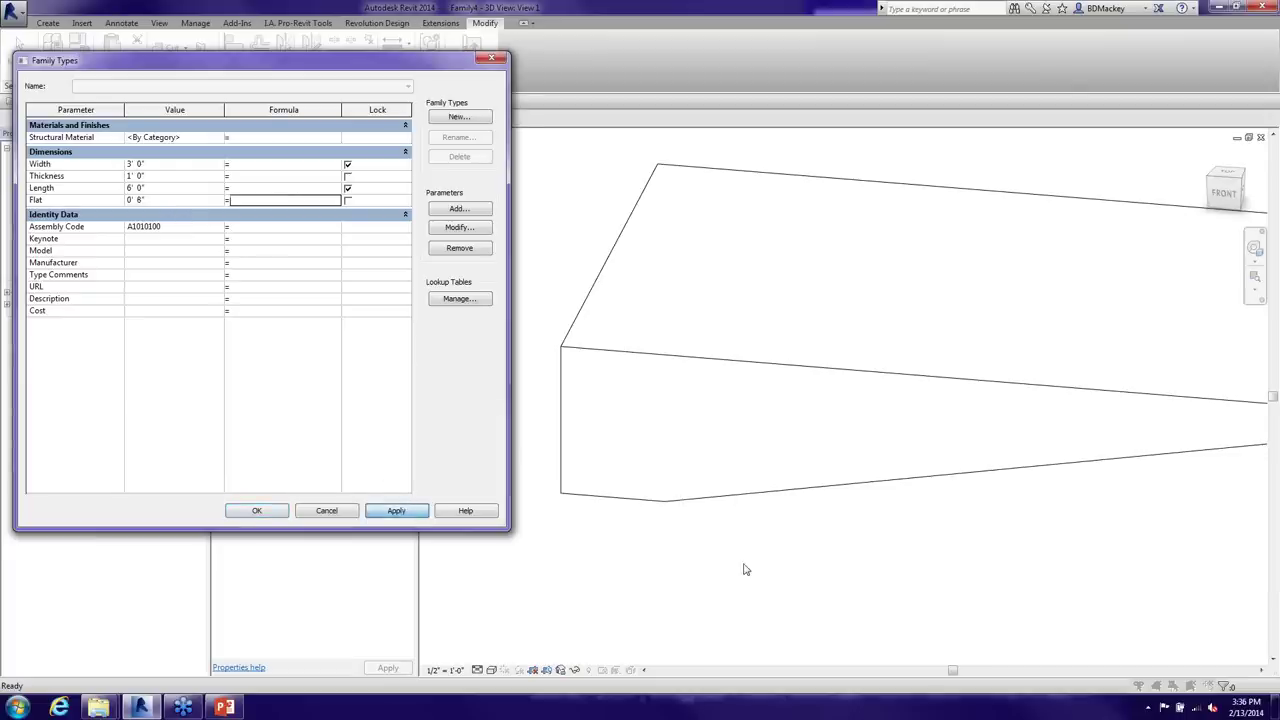
pyautogui.click(257, 511)
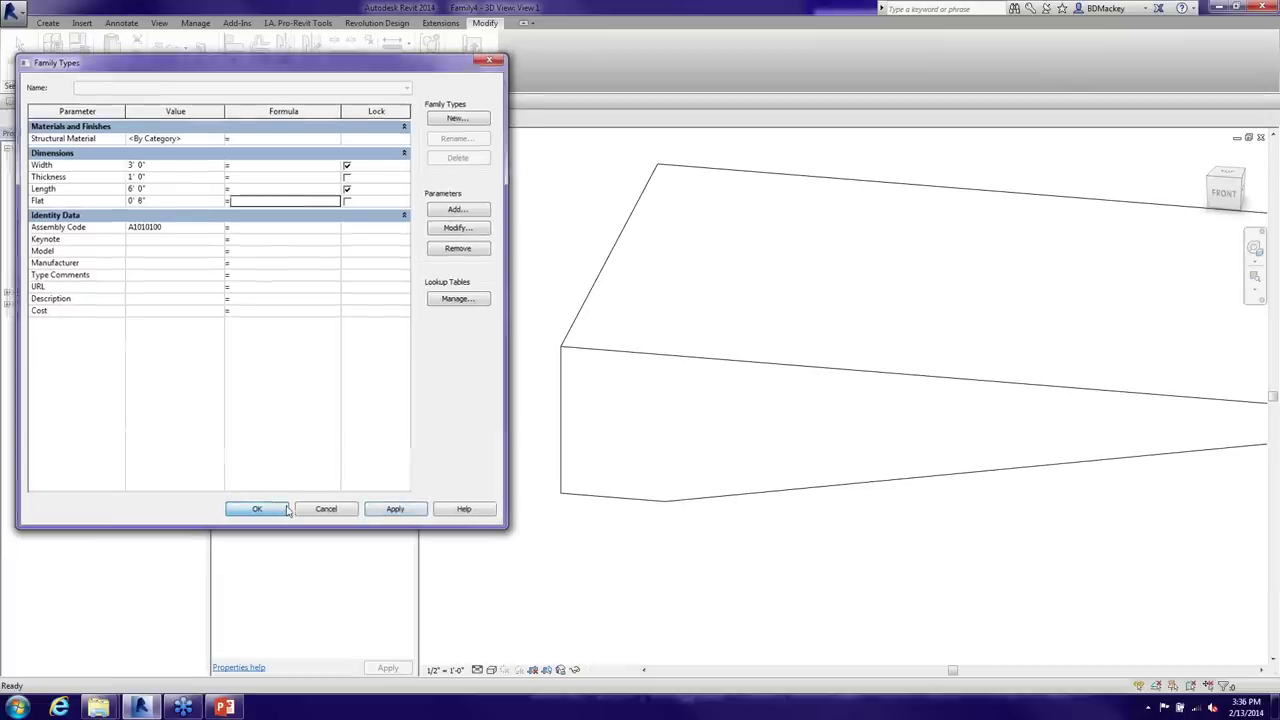
pyautogui.keyDown('shift'); pyautogui.moveTo(786, 534); pyautogui.dragTo(820, 470, button='middle'); pyautogui.keyUp('shift')
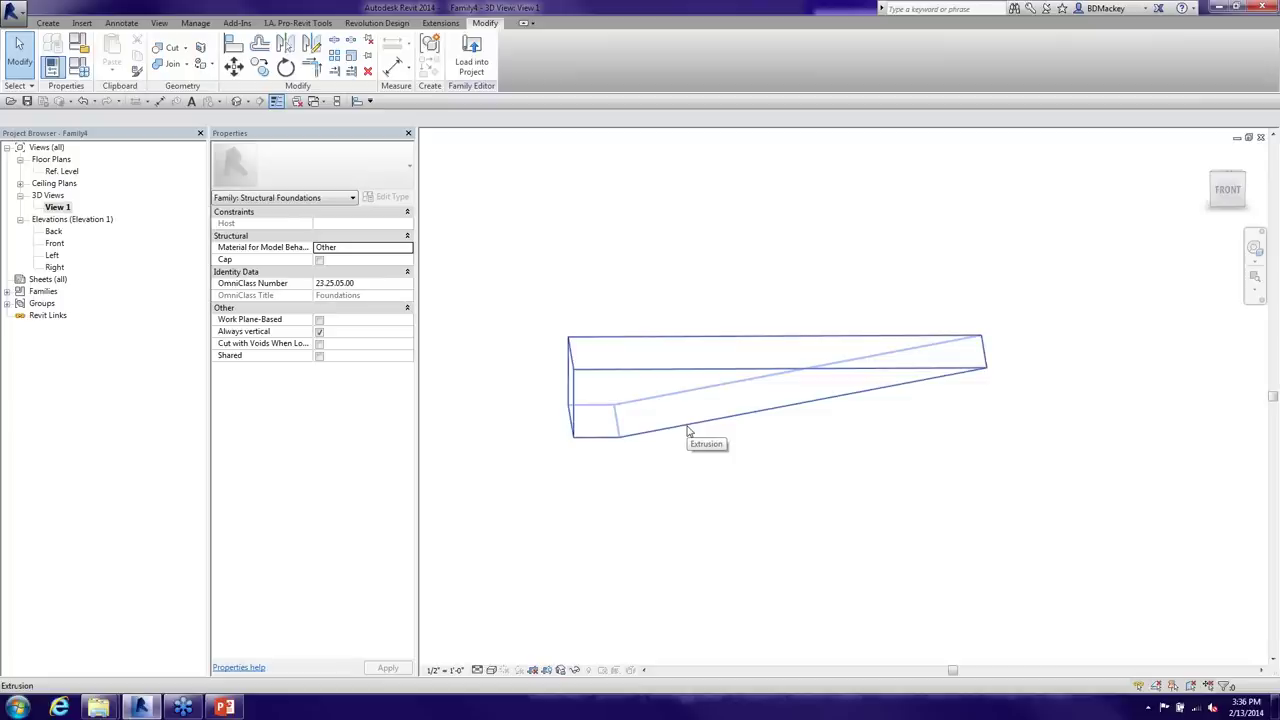
# Reopen Family Types and change Flat to 10"
pyautogui.click(80, 67)
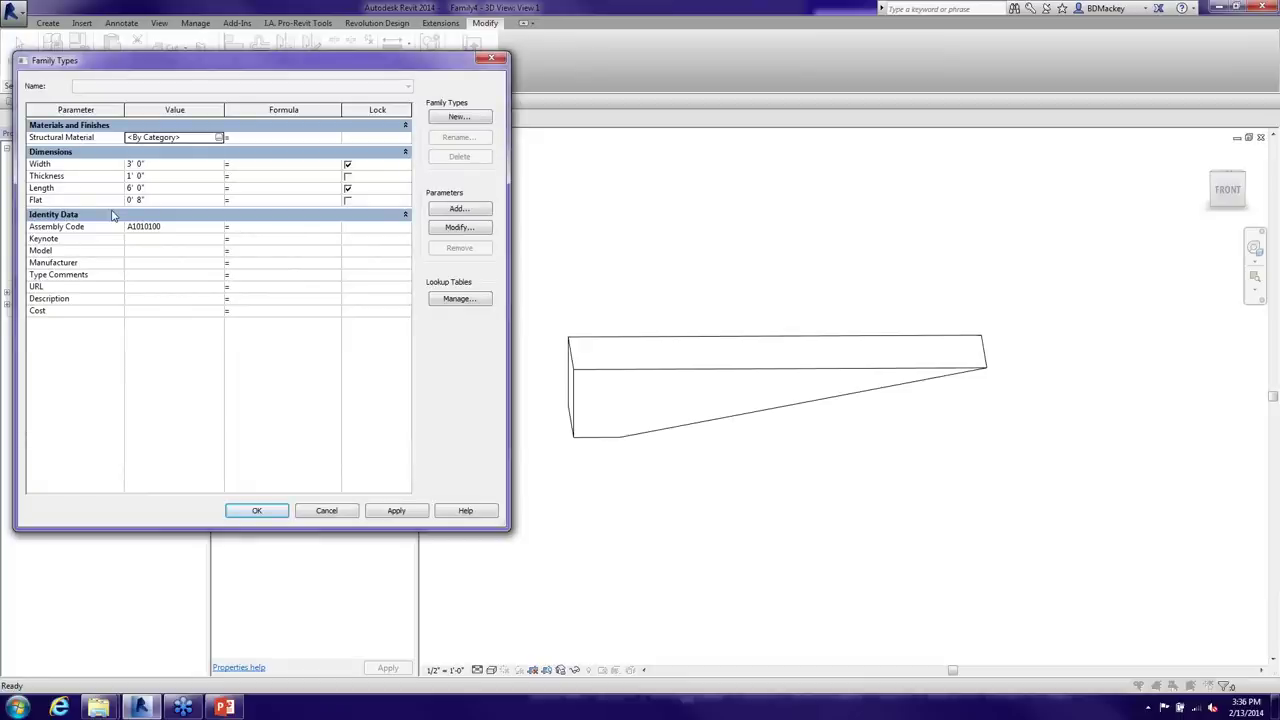
pyautogui.click(167, 198)
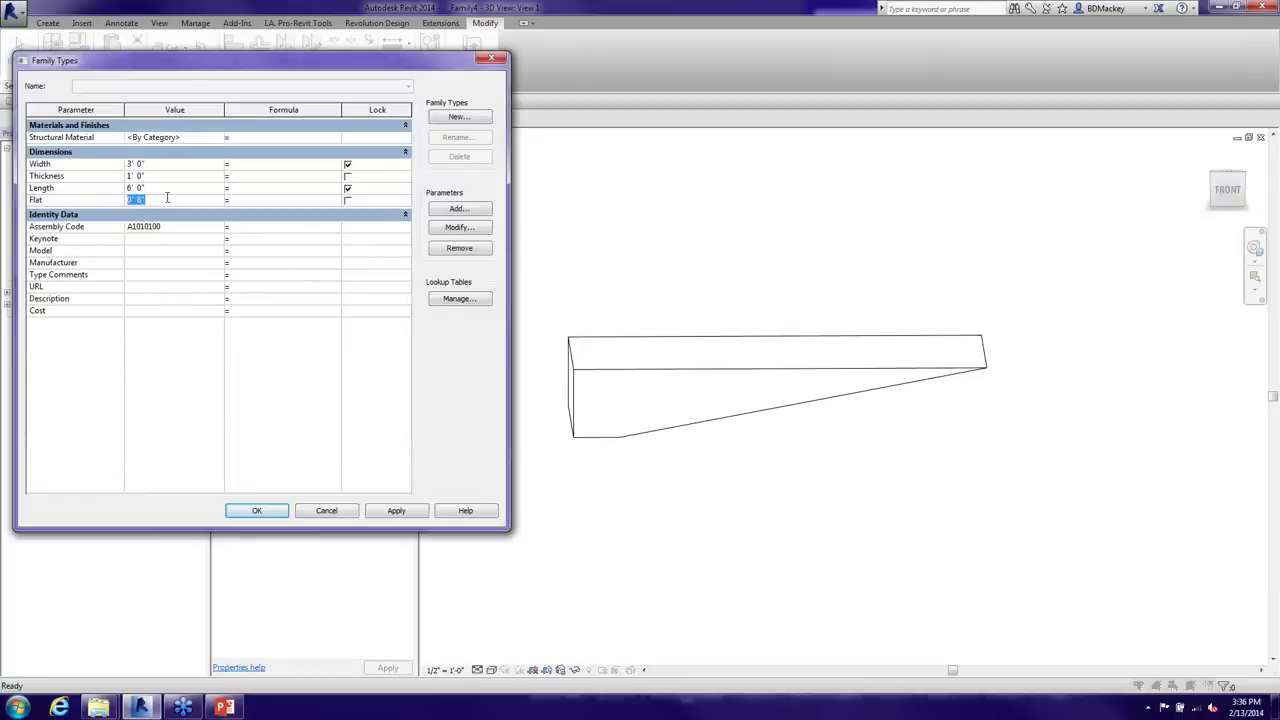
pyautogui.write('10"')
pyautogui.press('Tab')
# Drive Length with the formula Flat*4, apply it, and accept the type changes
pyautogui.click(250, 189)
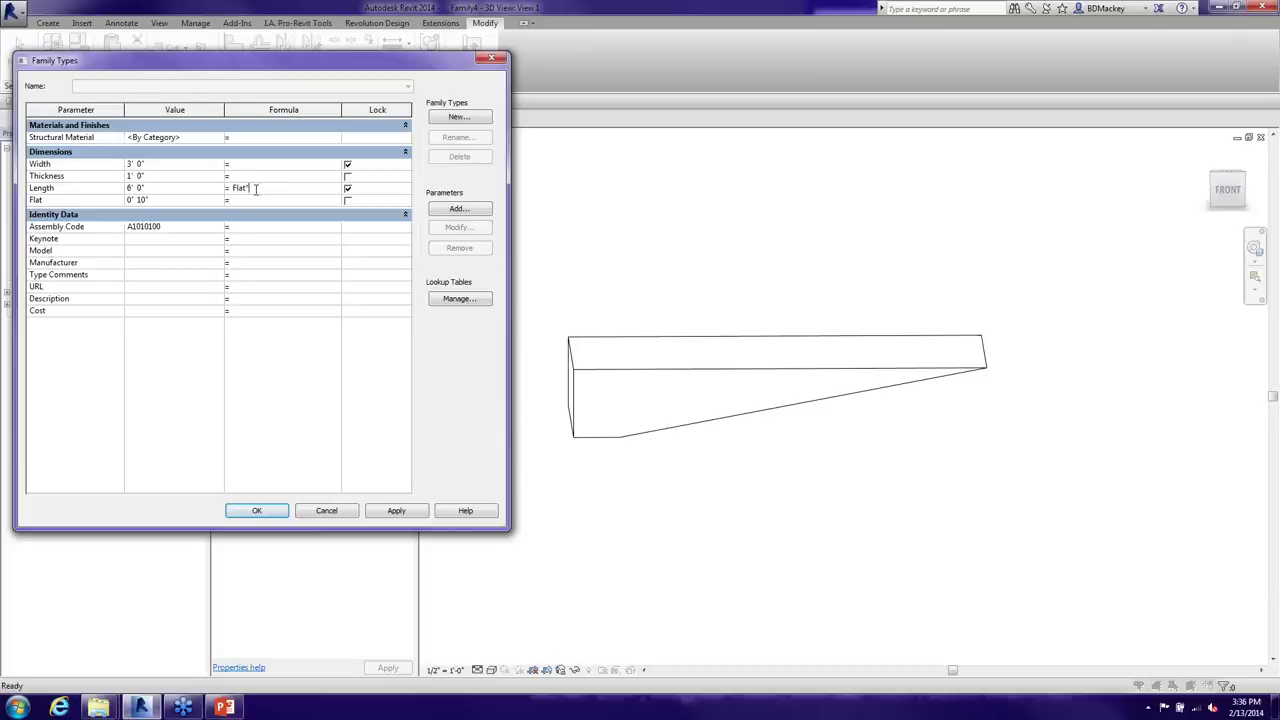
pyautogui.write('Flat*4')
pyautogui.press('Tab')
pyautogui.click(400, 509)
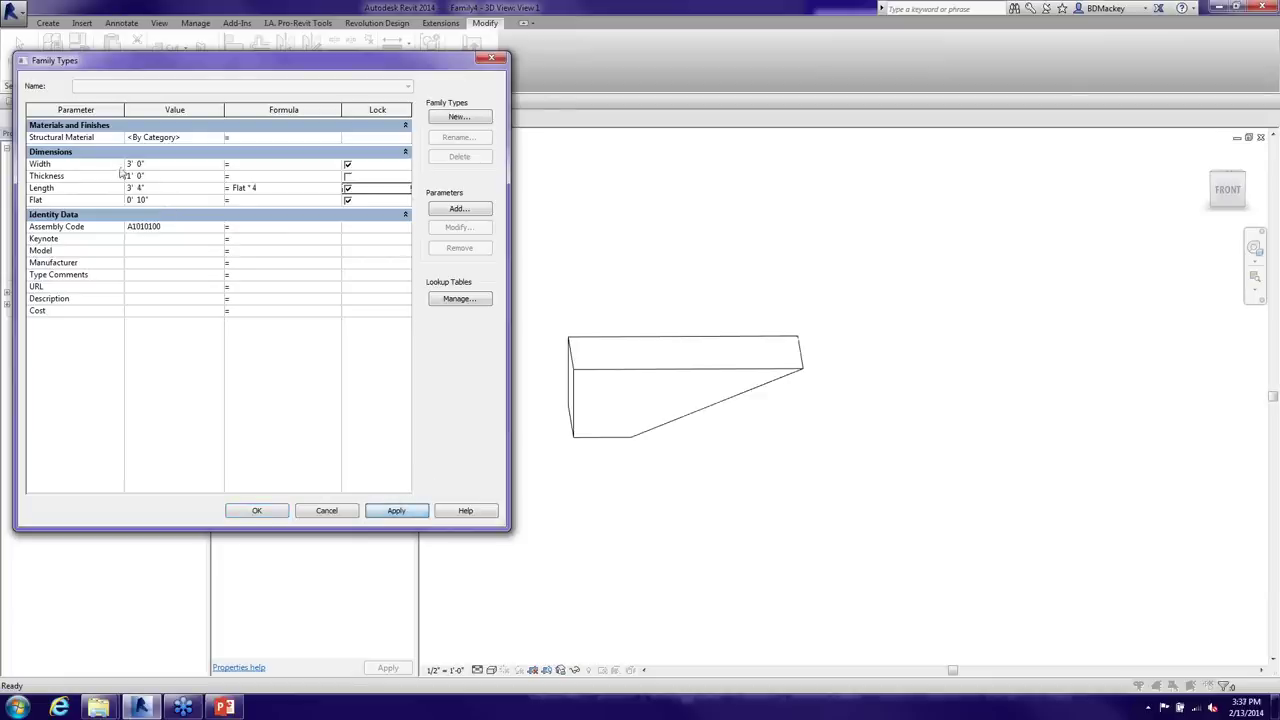
pyautogui.click(166, 190)
pyautogui.press('Tab')
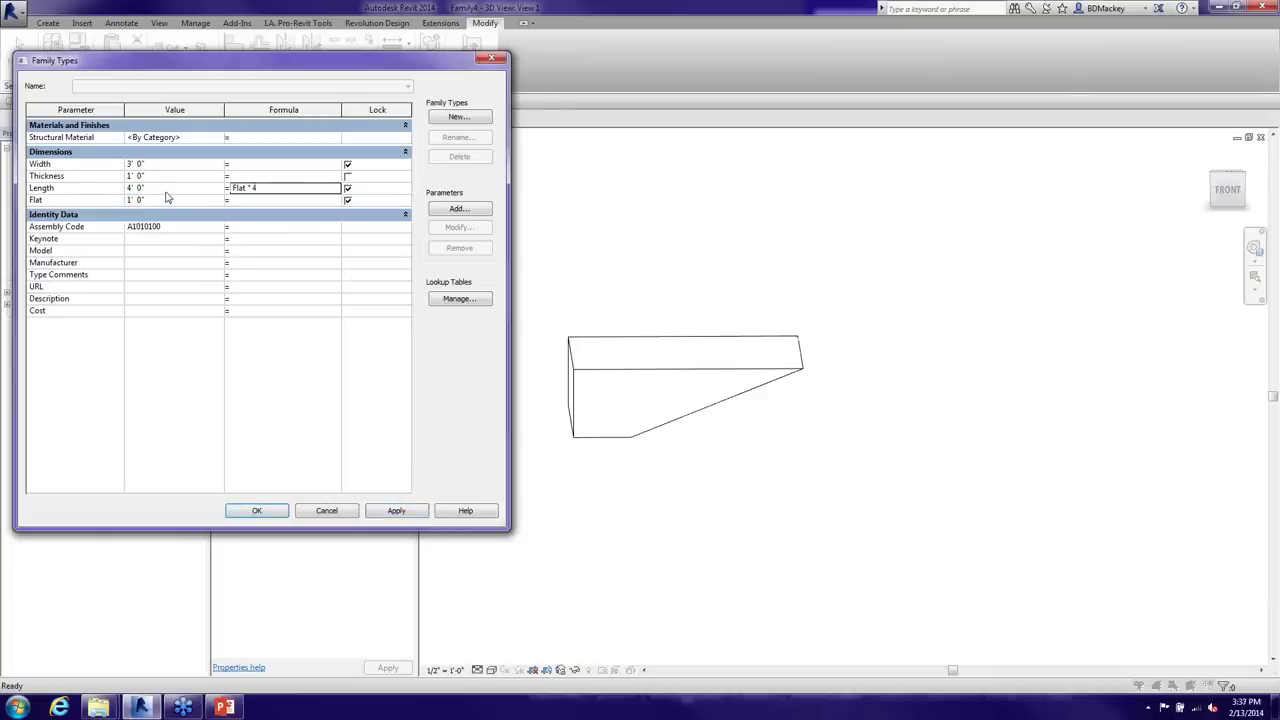
pyautogui.click(402, 510)
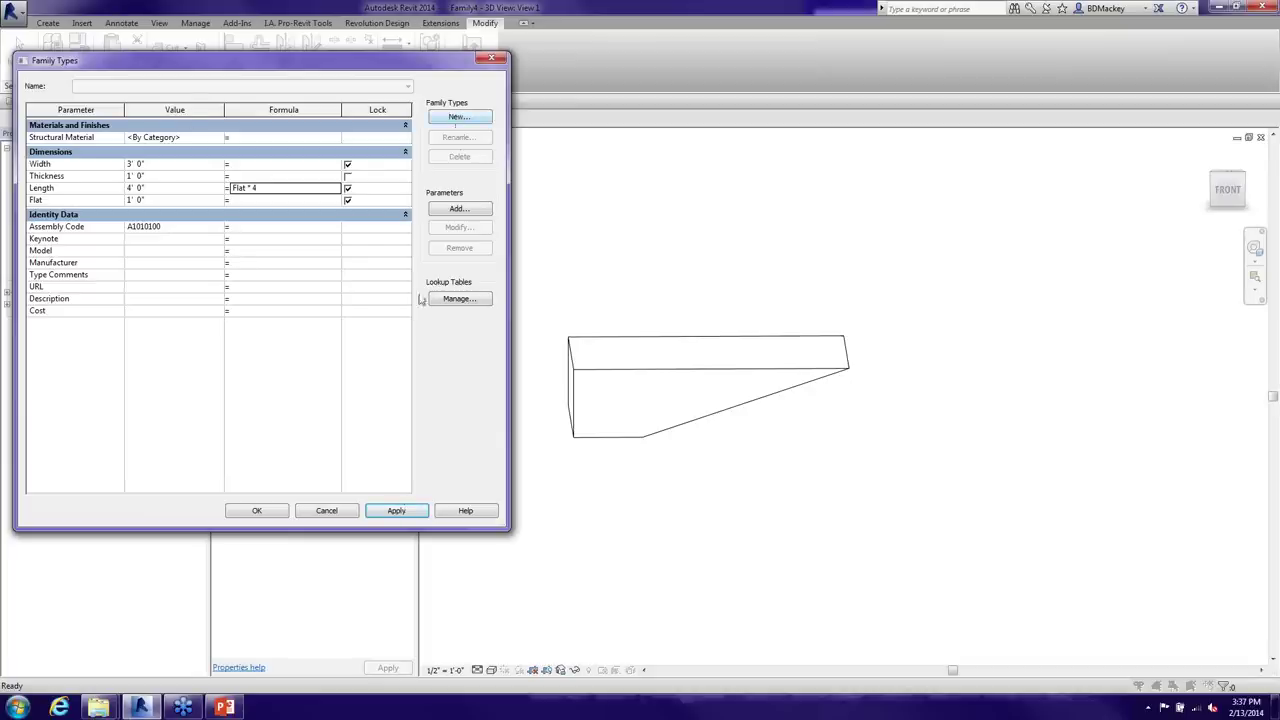
pyautogui.click(285, 511)
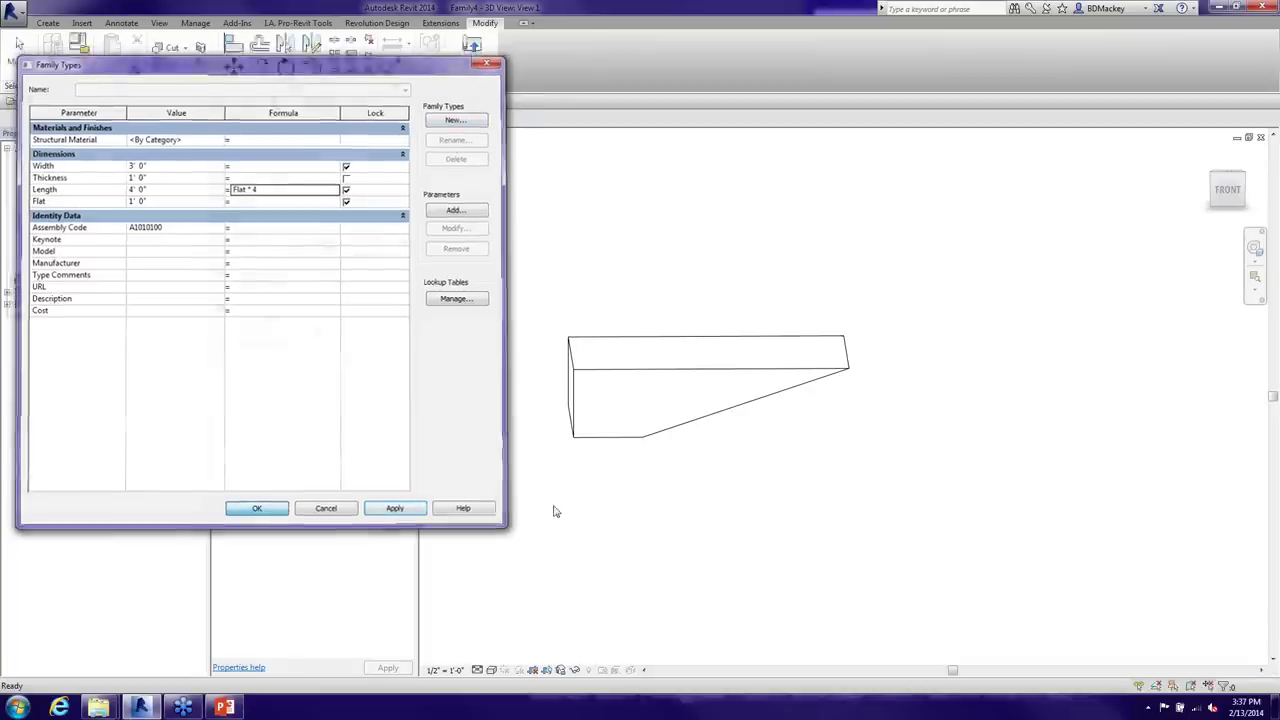
# Load the footing family into Project2, cancelling the initial placement
pyautogui.click(472, 62)
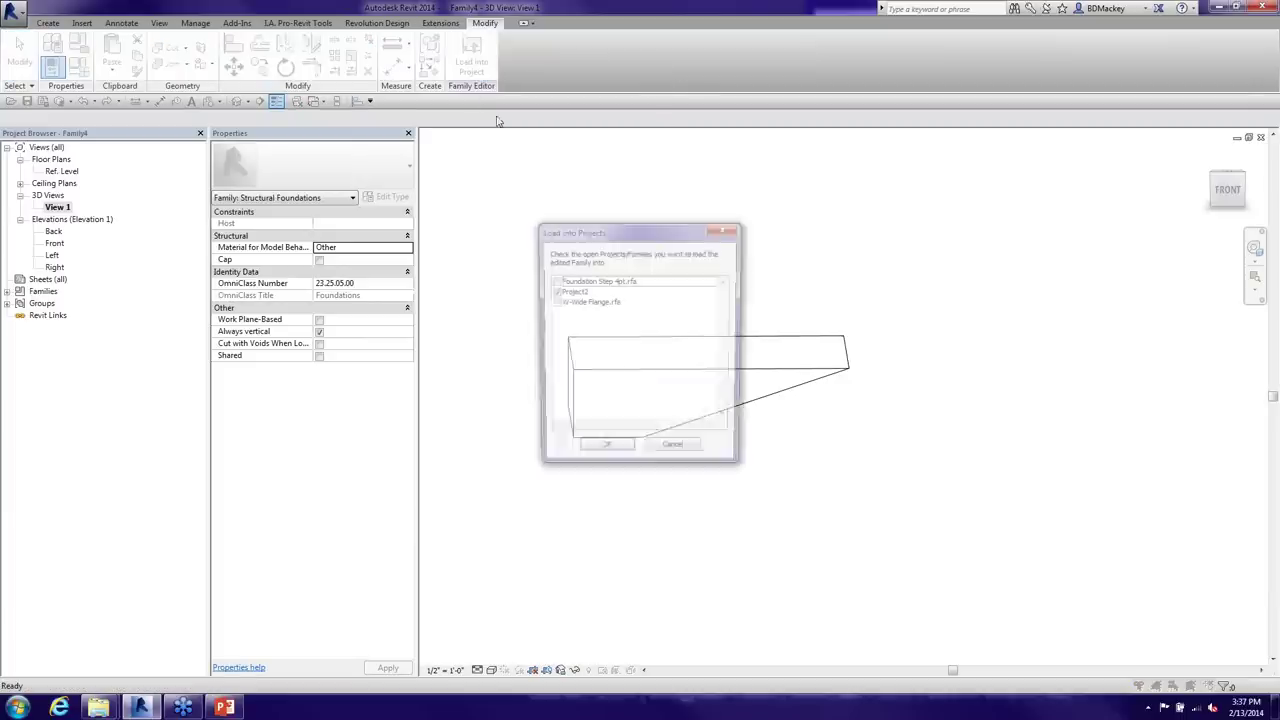
pyautogui.click(606, 454)
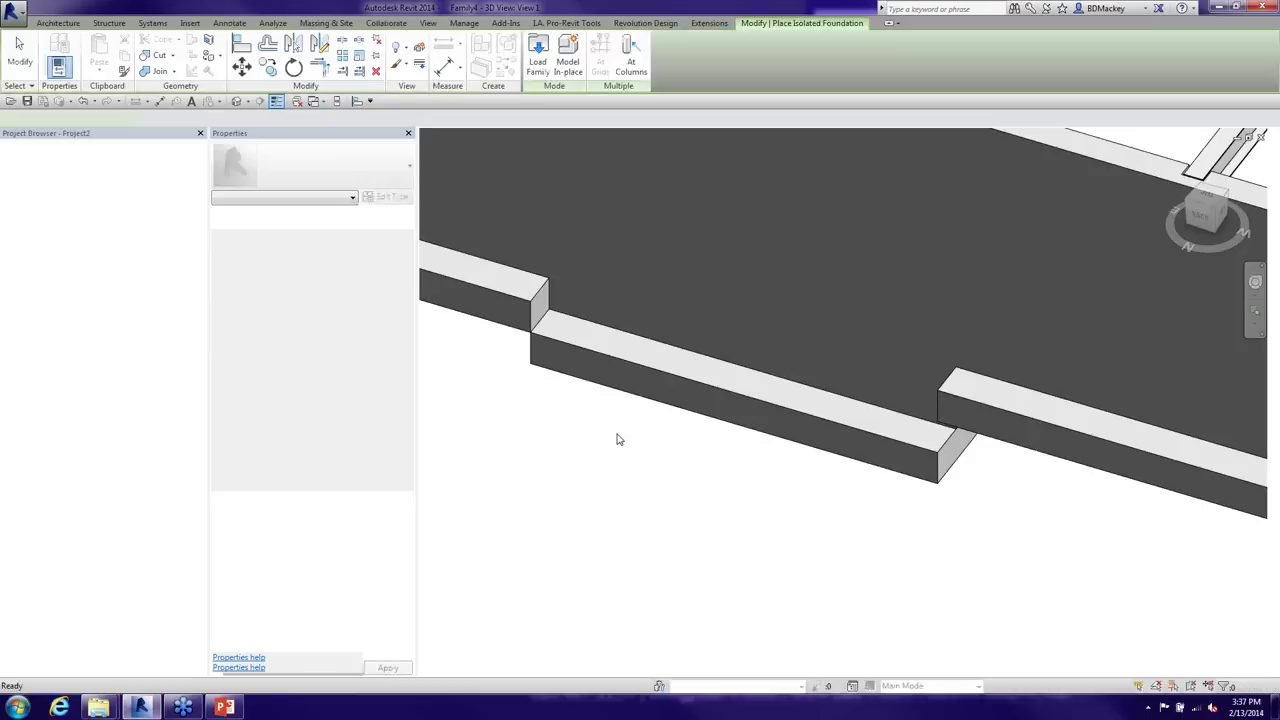
pyautogui.scroll(5, 686, 420)
pyautogui.rightClick(776, 468)
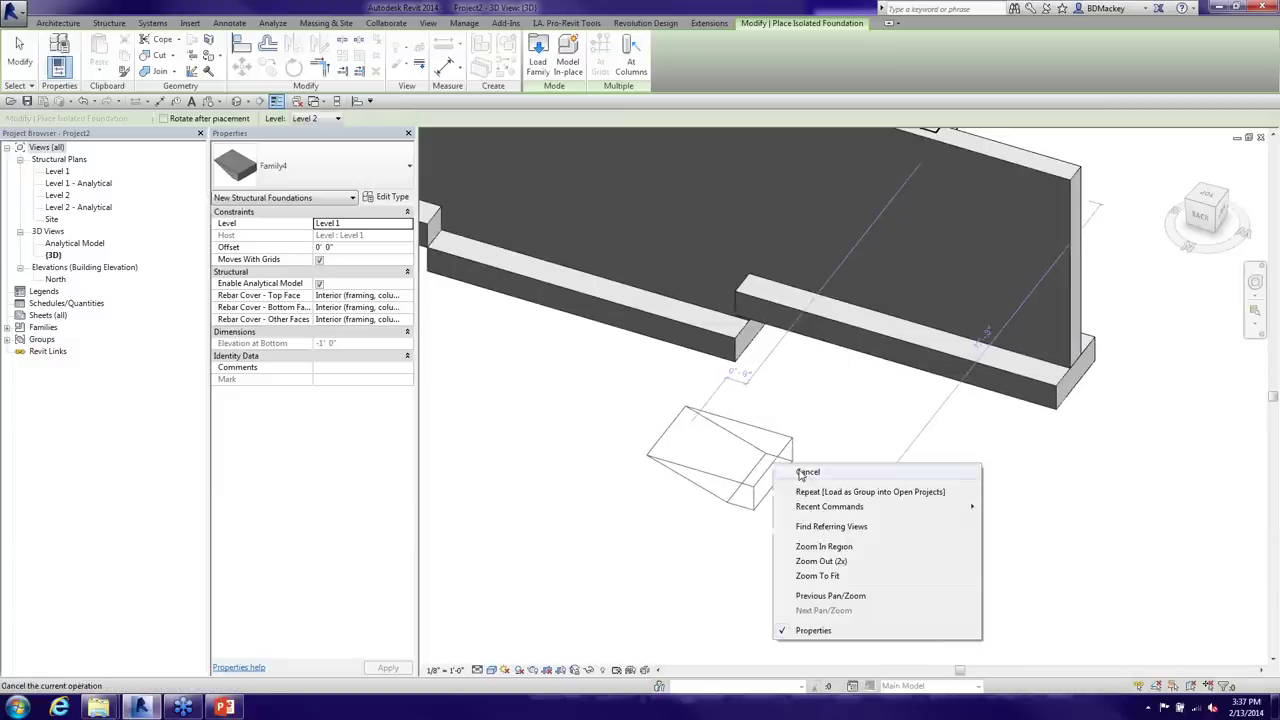
pyautogui.click(800, 474)
pyautogui.rightClick(776, 468)
pyautogui.click(800, 474)
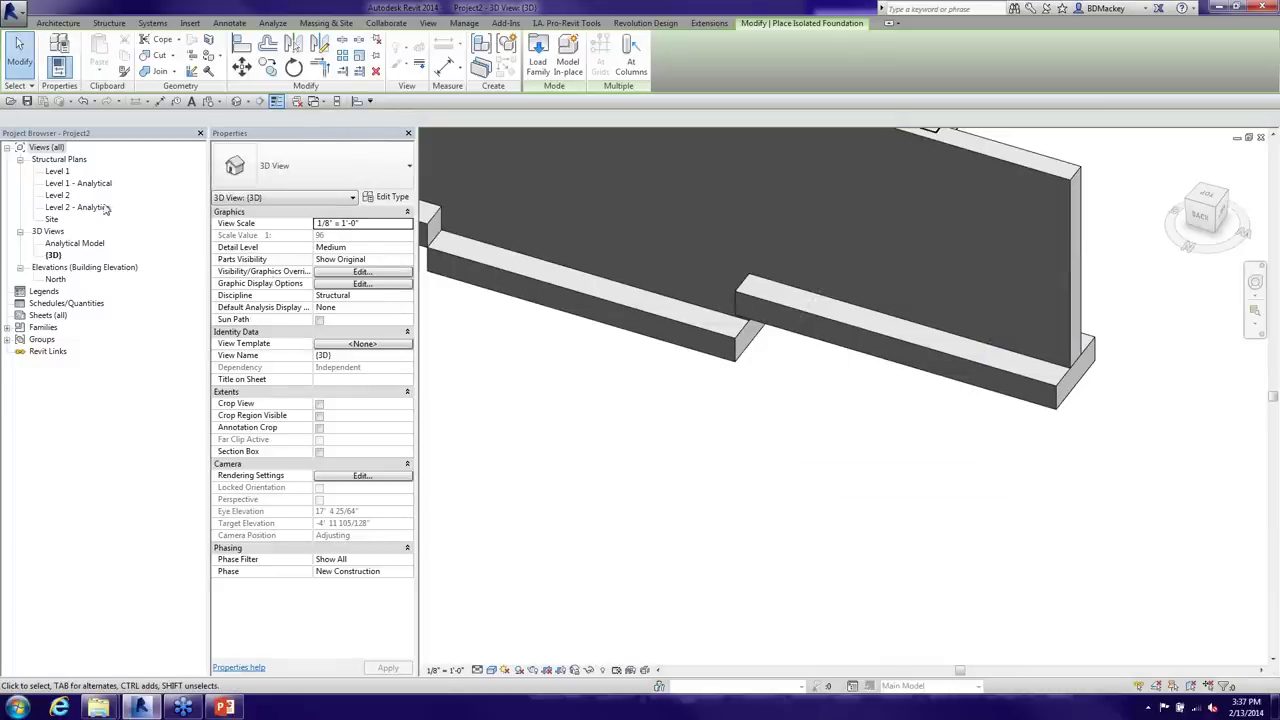
# Open the Level 1 structural plan and pan to the wall footing
pyautogui.click(57, 172)
pyautogui.doubleClick(57, 172)
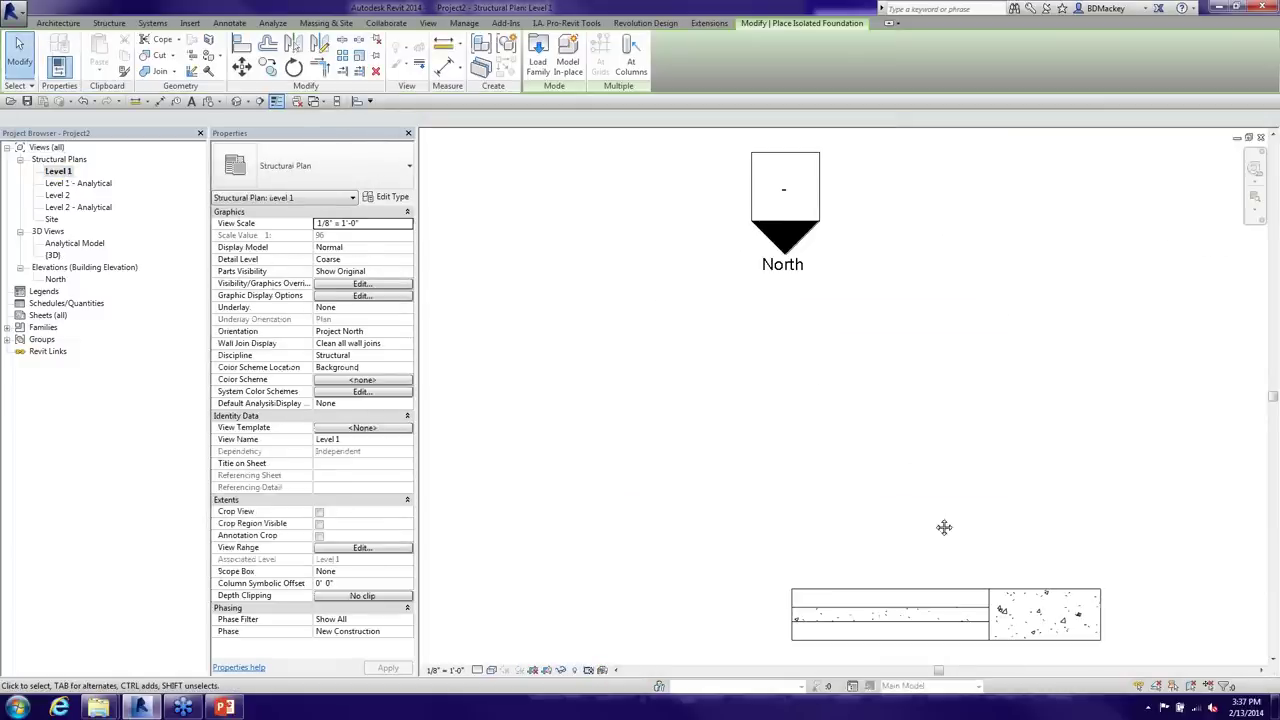
pyautogui.moveTo(943, 526); pyautogui.dragTo(837, 320, button='middle')
pyautogui.scroll(3, 870, 400)
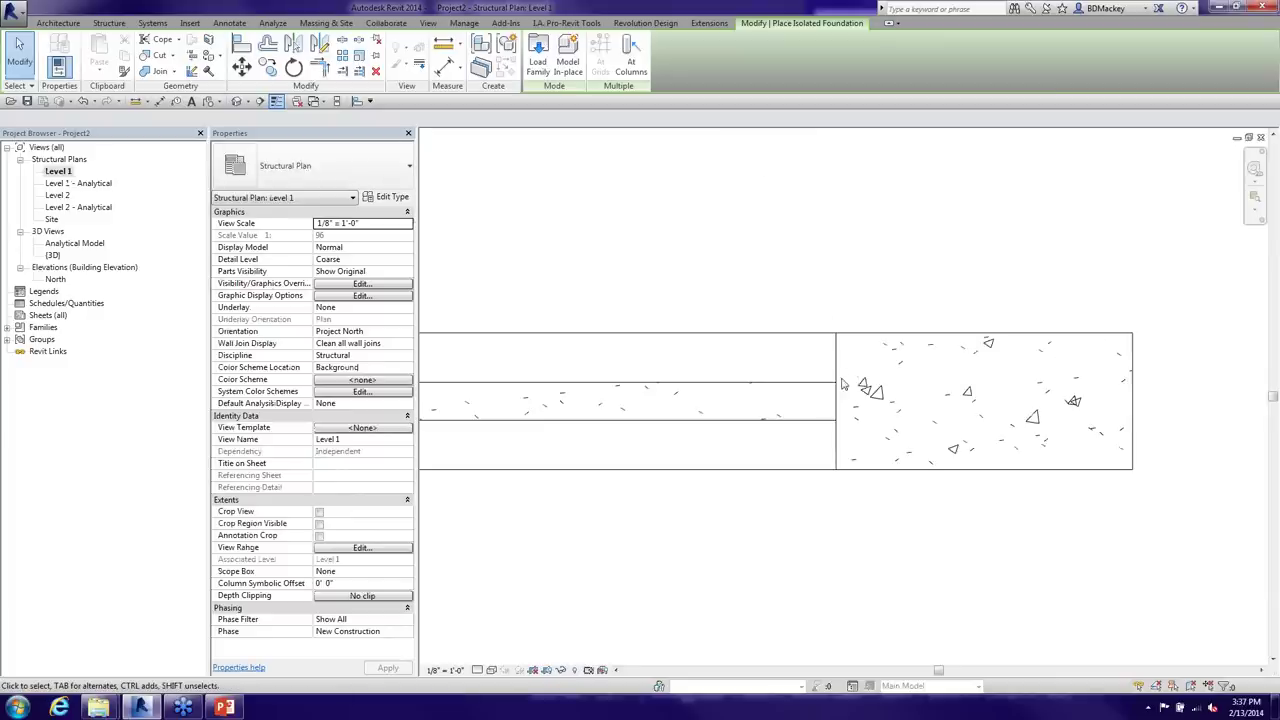
pyautogui.scroll(-5, 843, 383)
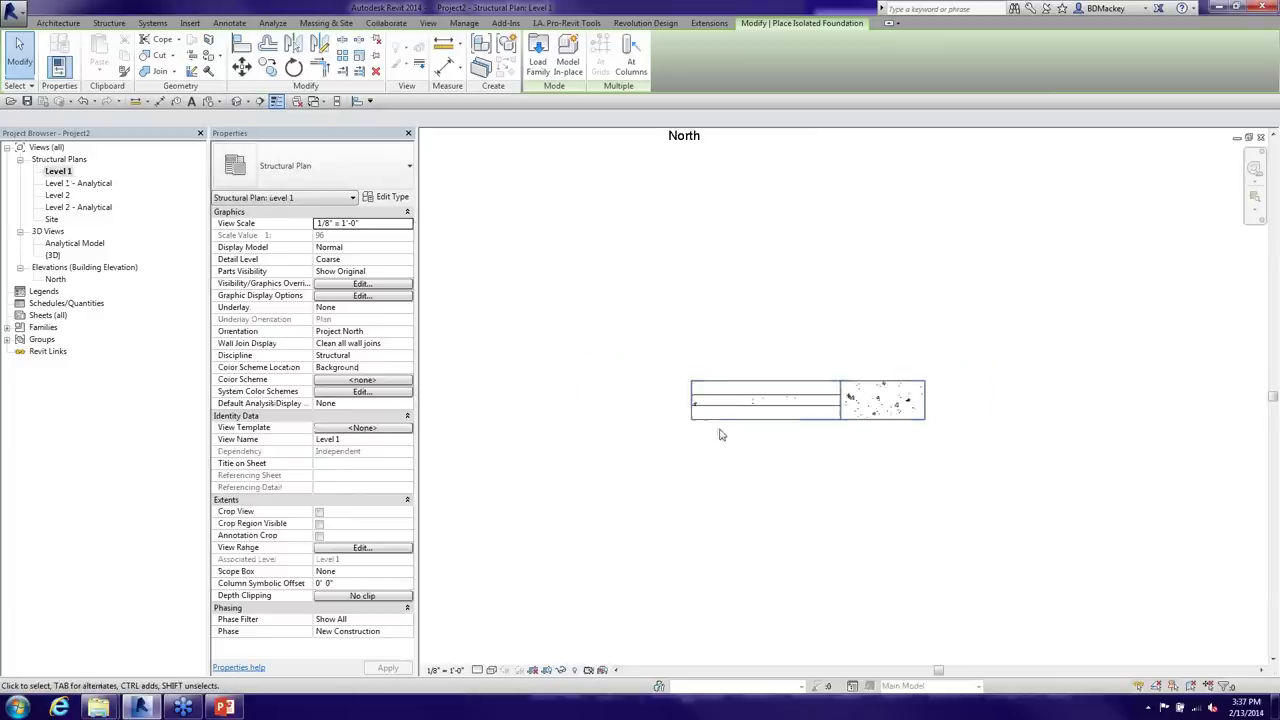
pyautogui.scroll(-3, 720, 435)
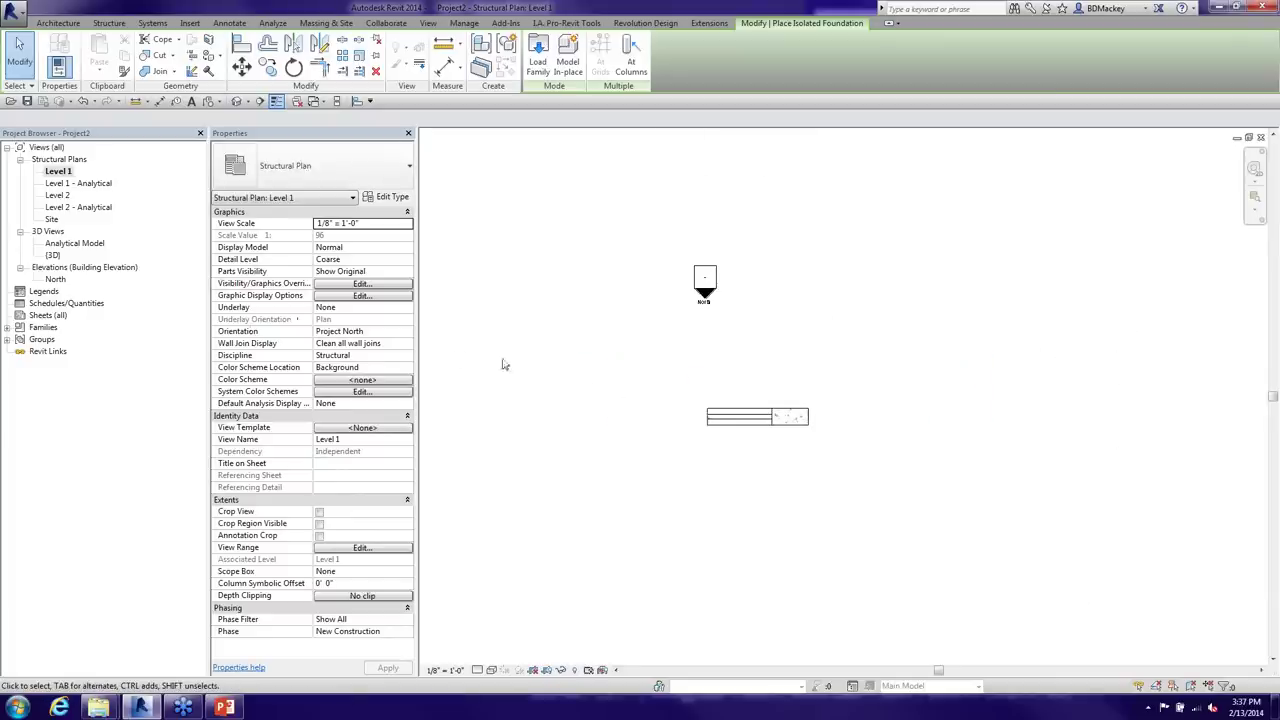
# Set the view range cut plane offset to 3' and the top offset to 8
pyautogui.click(399, 557)
pyautogui.click(618, 232)
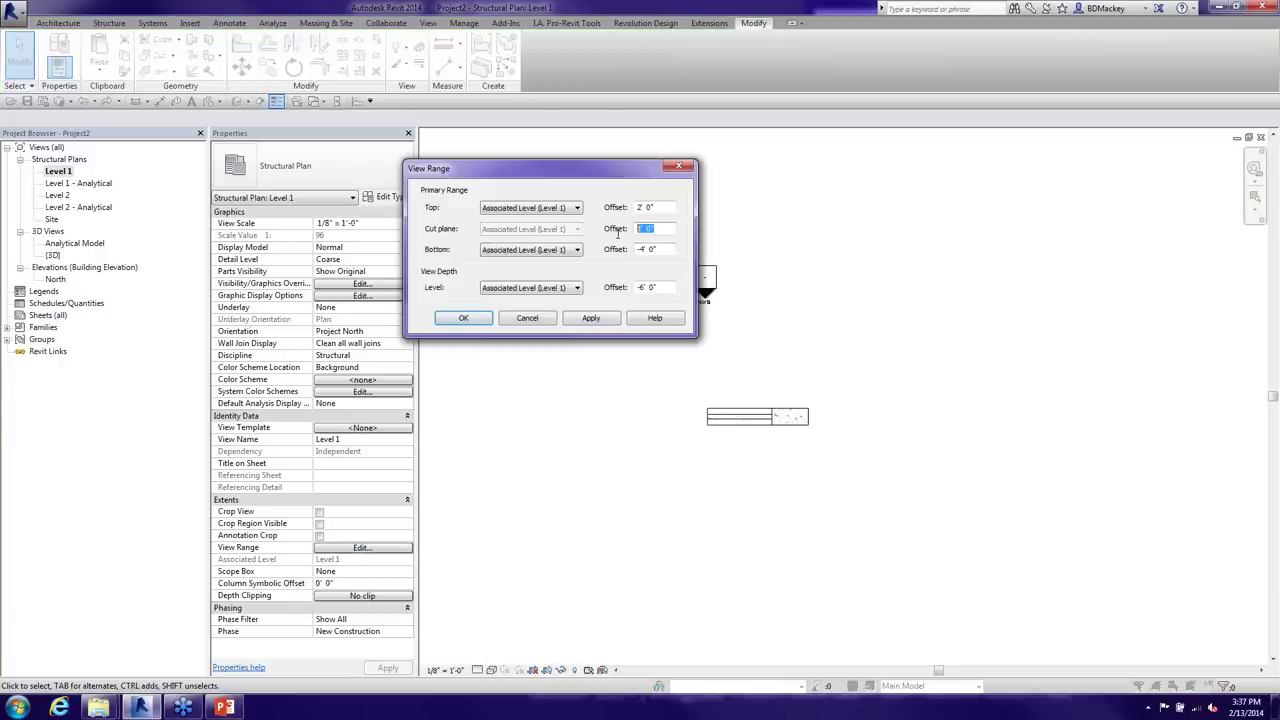
pyautogui.write('3')
pyautogui.press('Tab')
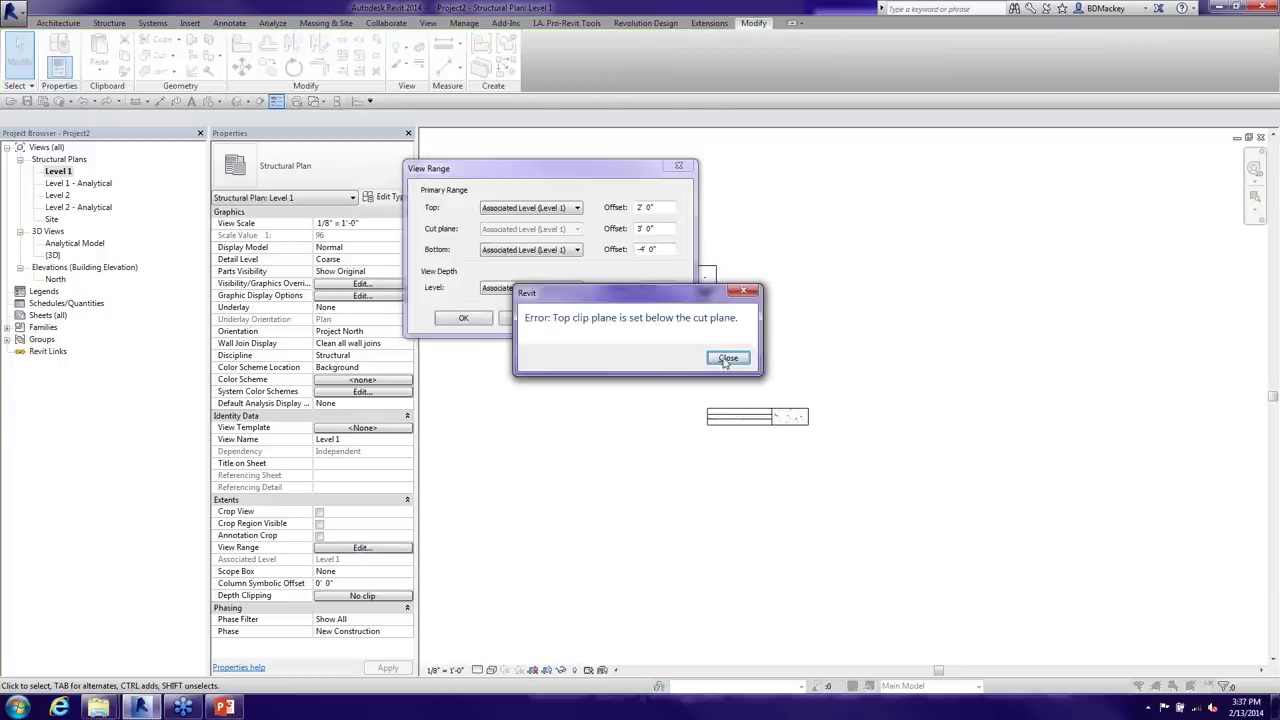
pyautogui.click(729, 354)
pyautogui.click(668, 207)
pyautogui.write('8')
pyautogui.press('Return')
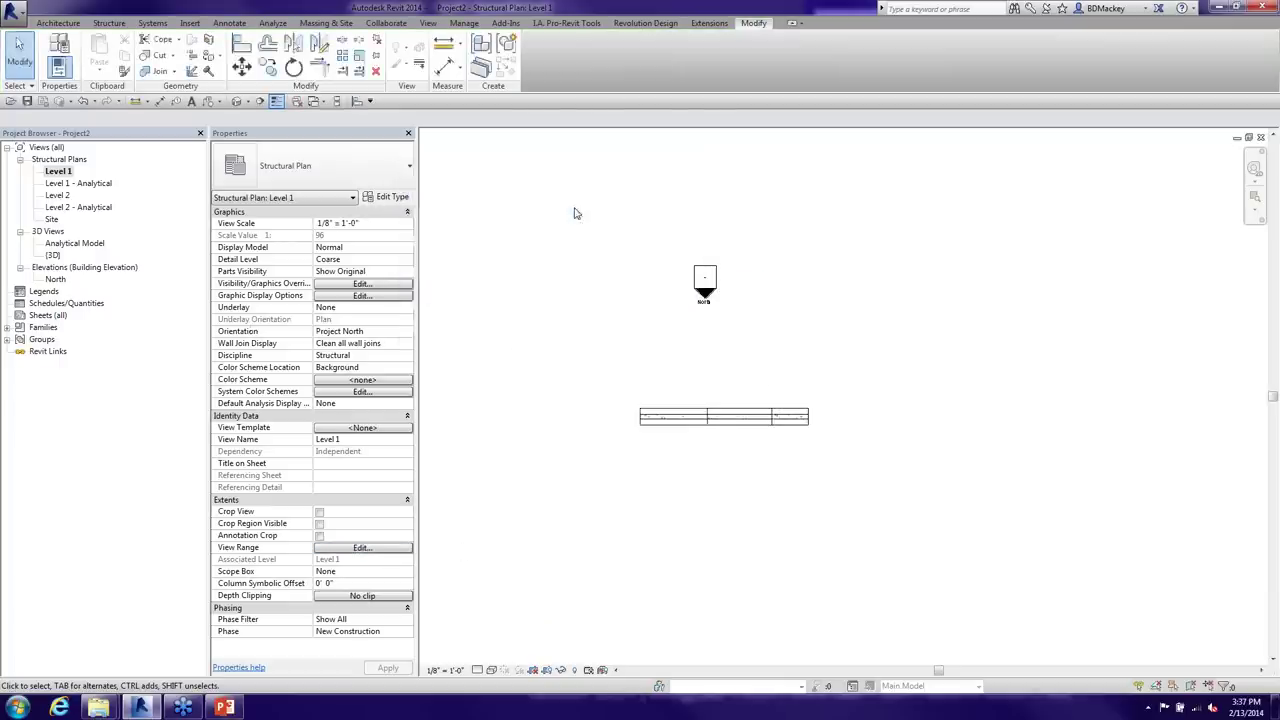
pyautogui.scroll(5, 778, 428)
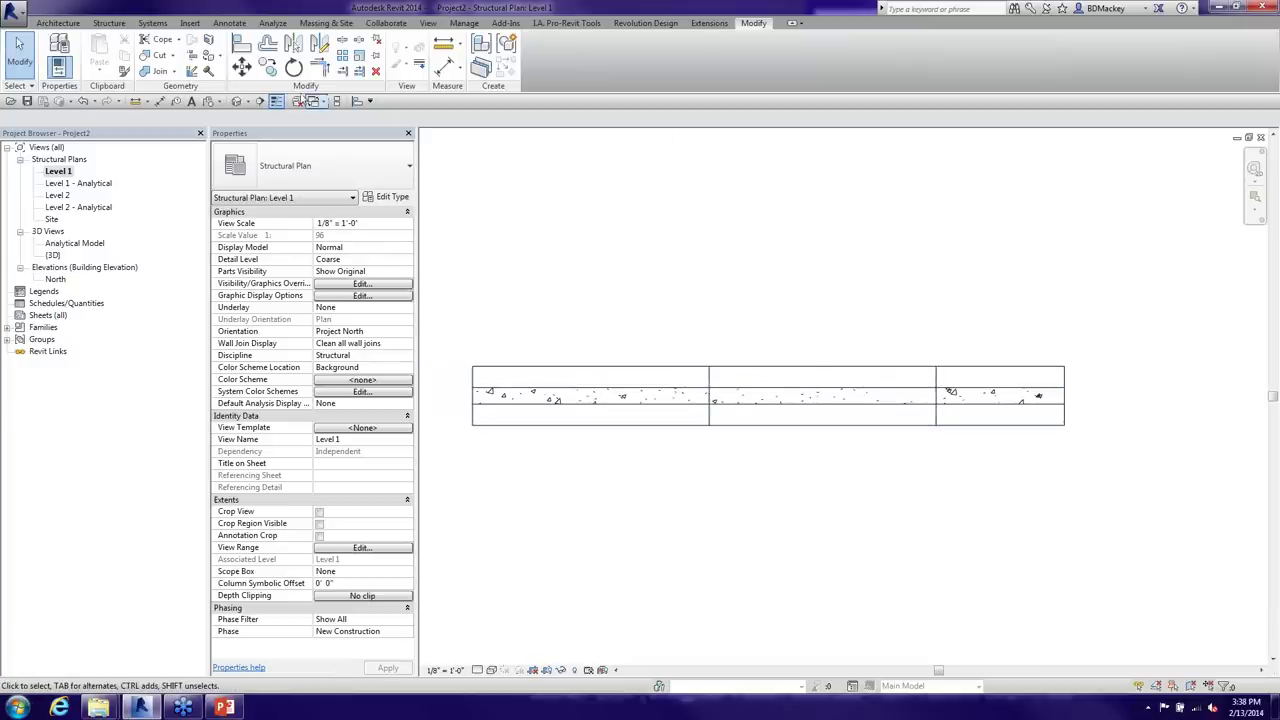
# Place a footing instance at the wall footing's right end
pyautogui.click(110, 22)
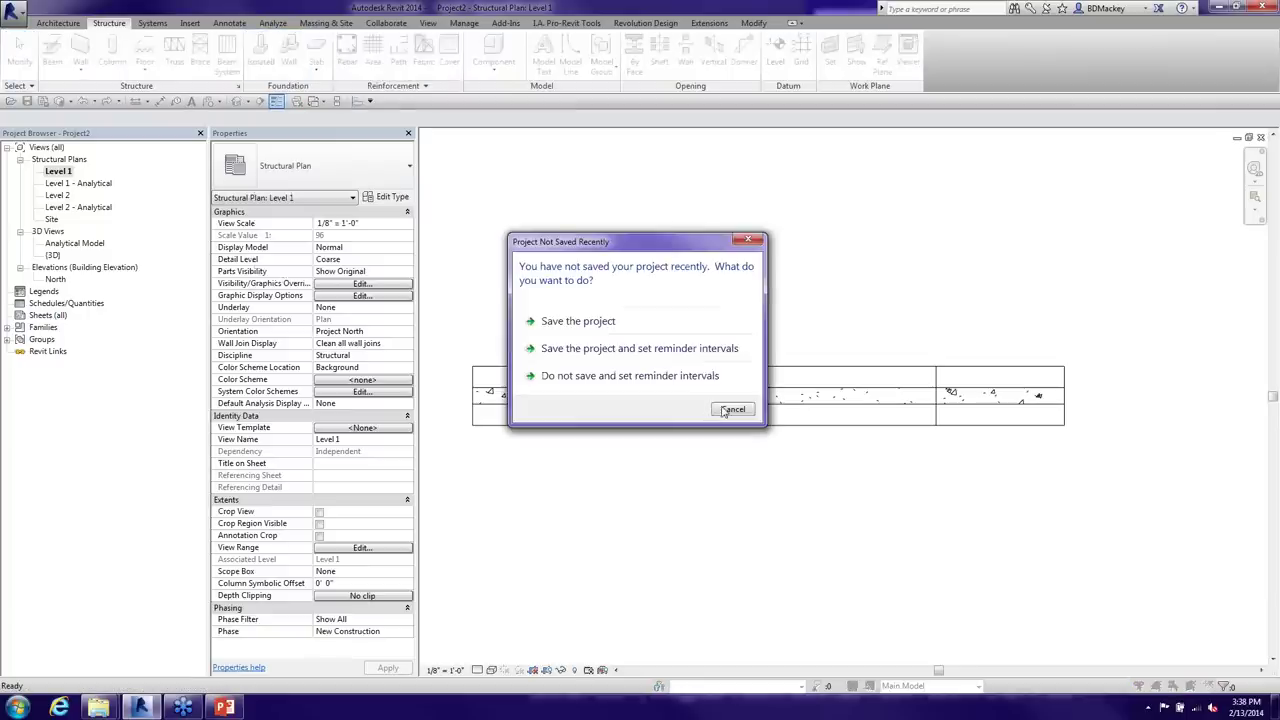
pyautogui.click(731, 409)
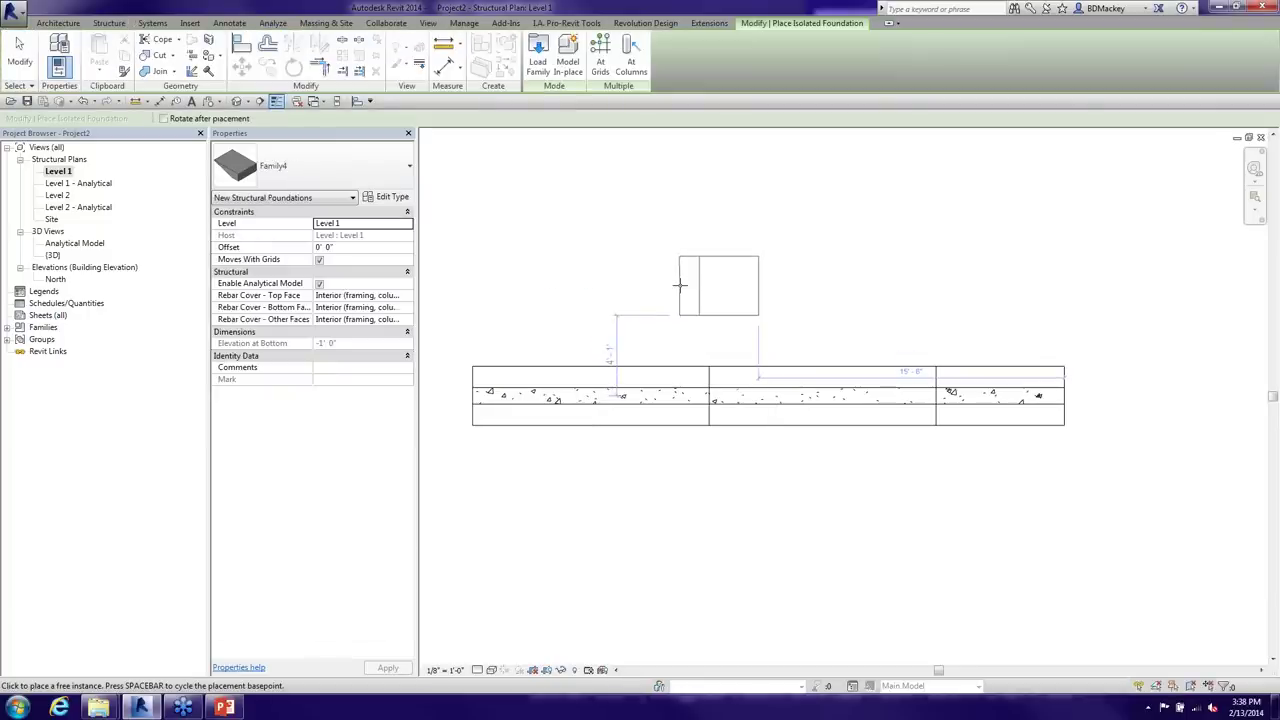
pyautogui.press('space')
pyautogui.press('space')
pyautogui.press('space')
pyautogui.press('space')
pyautogui.press('space')
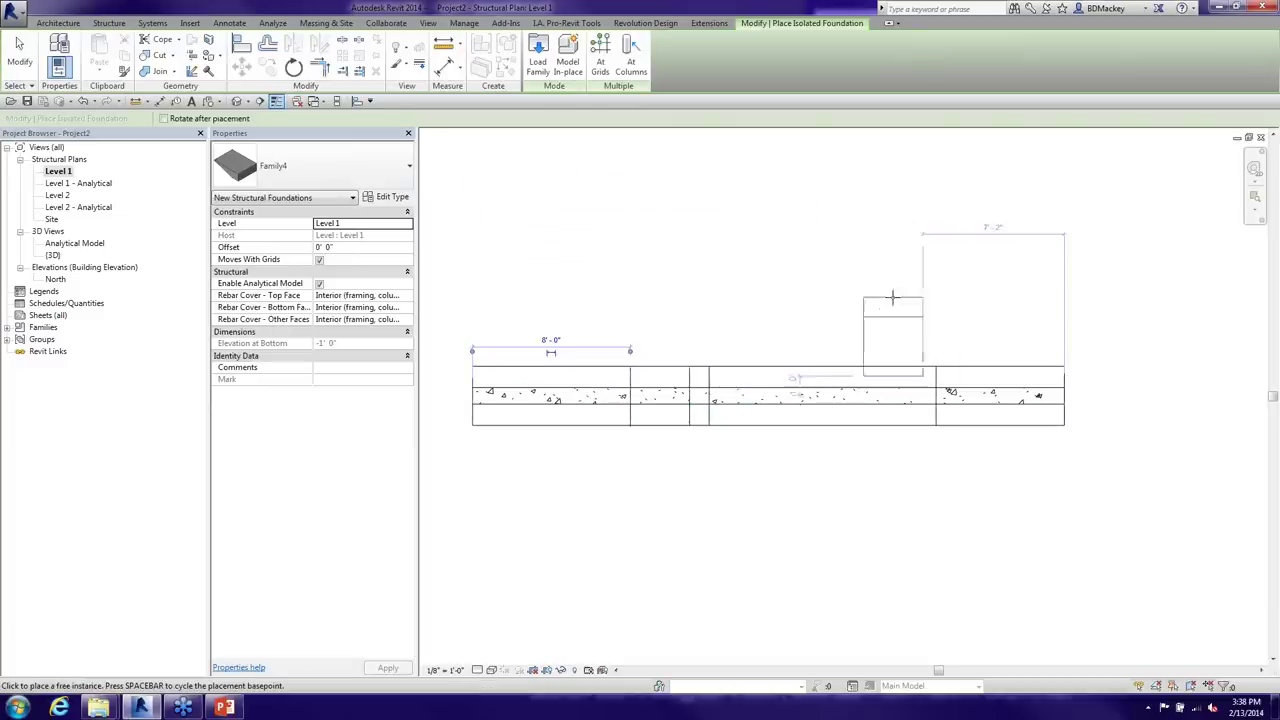
pyautogui.click(940, 385)
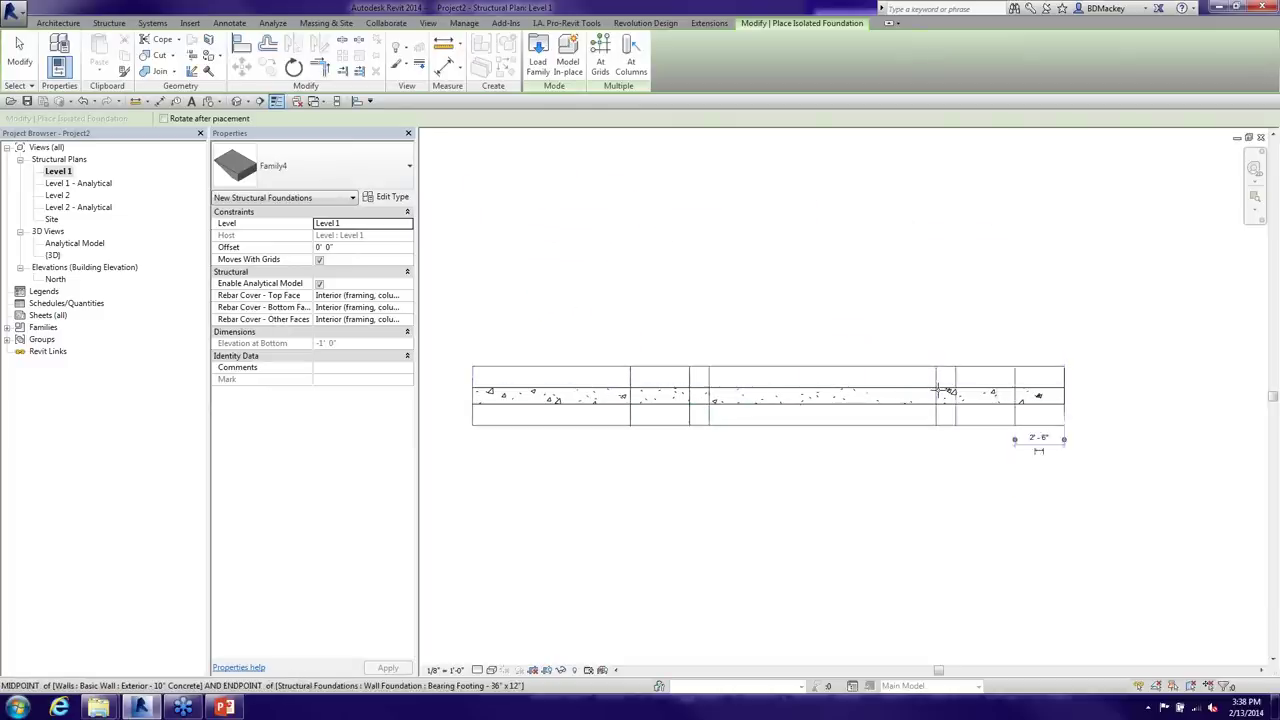
pyautogui.rightClick(870, 268)
pyautogui.rightClick(903, 281)
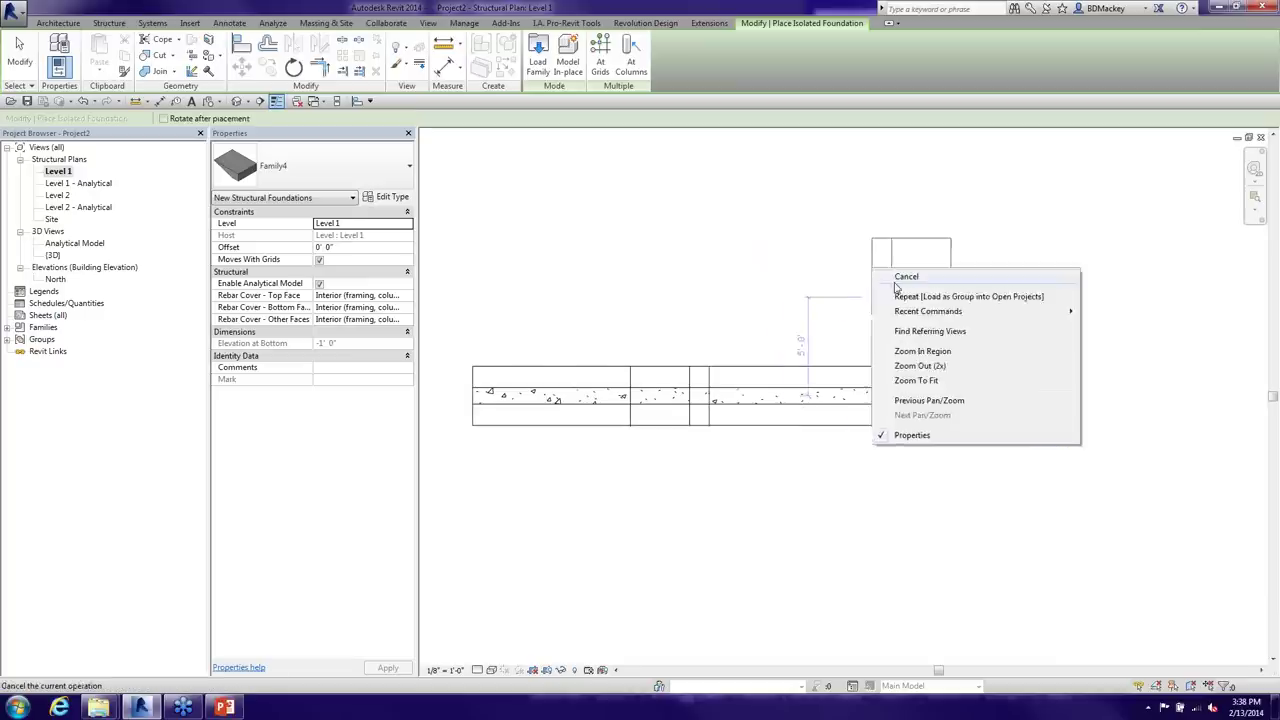
pyautogui.click(905, 279)
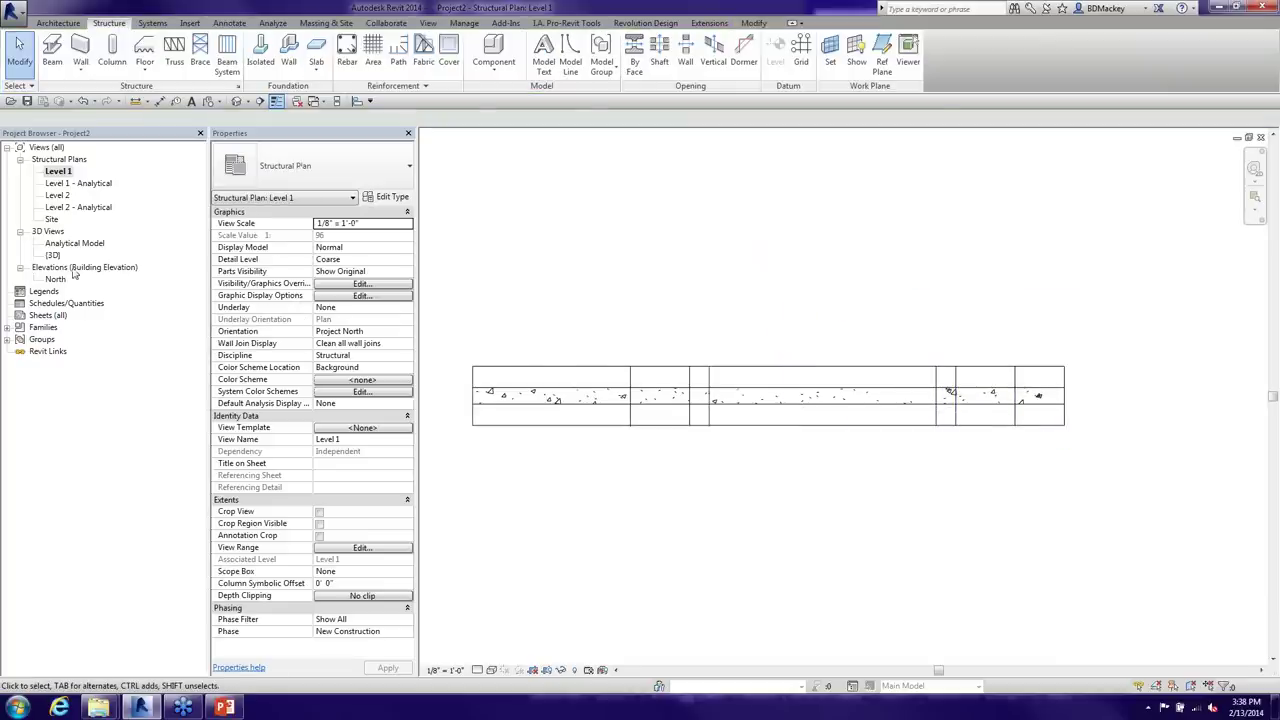
# Open the North elevation and pan to inspect the left stepped footing
pyautogui.doubleClick(55, 280)
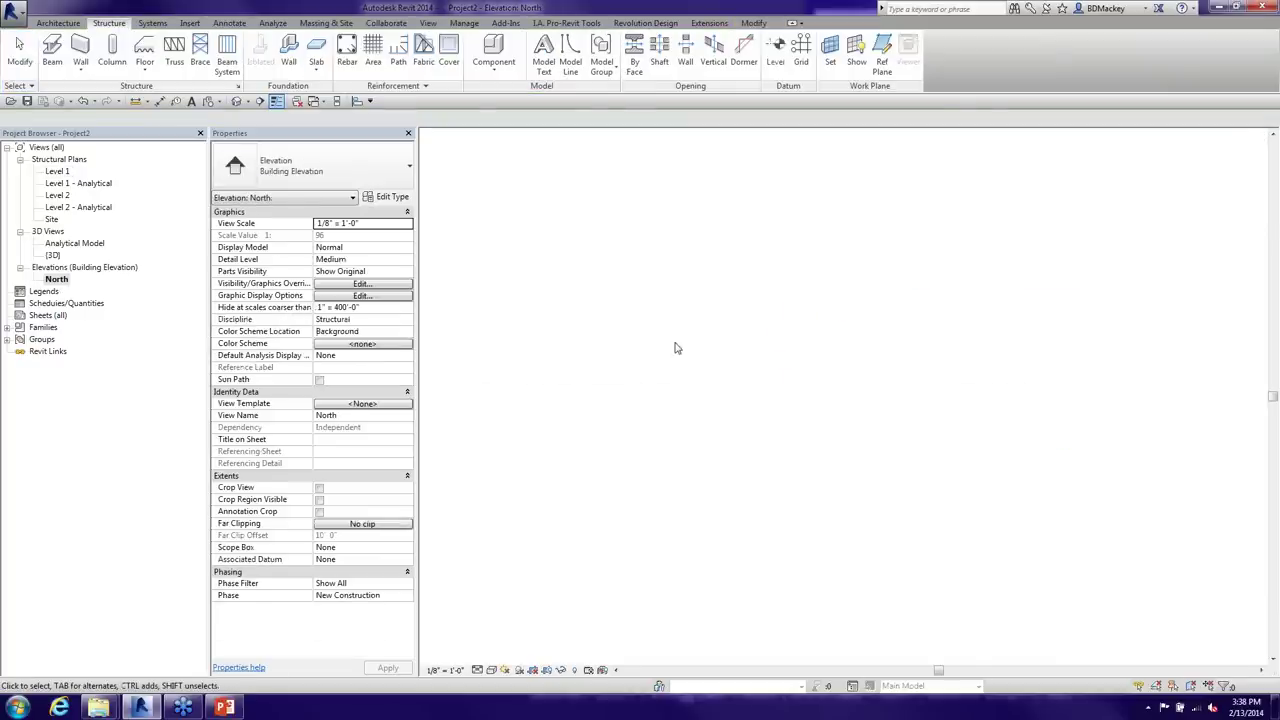
pyautogui.scroll(5, 803, 434)
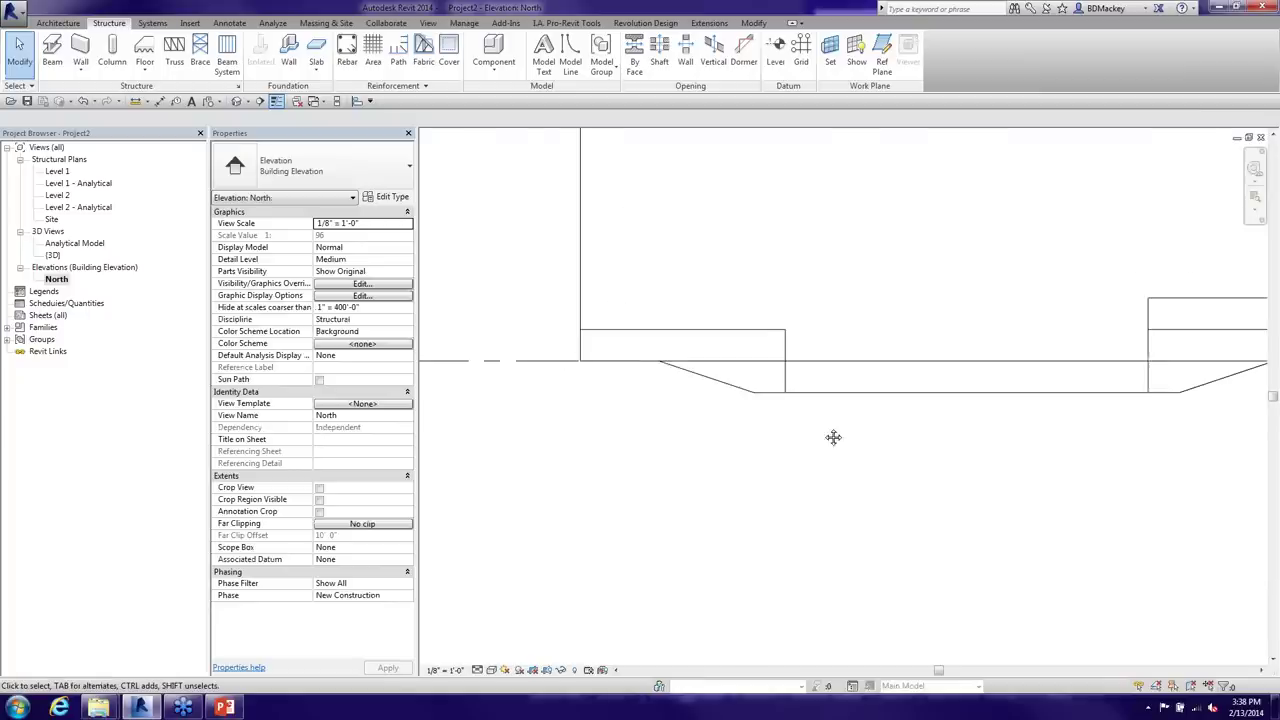
pyautogui.moveTo(831, 437); pyautogui.dragTo(535, 412, button='middle')
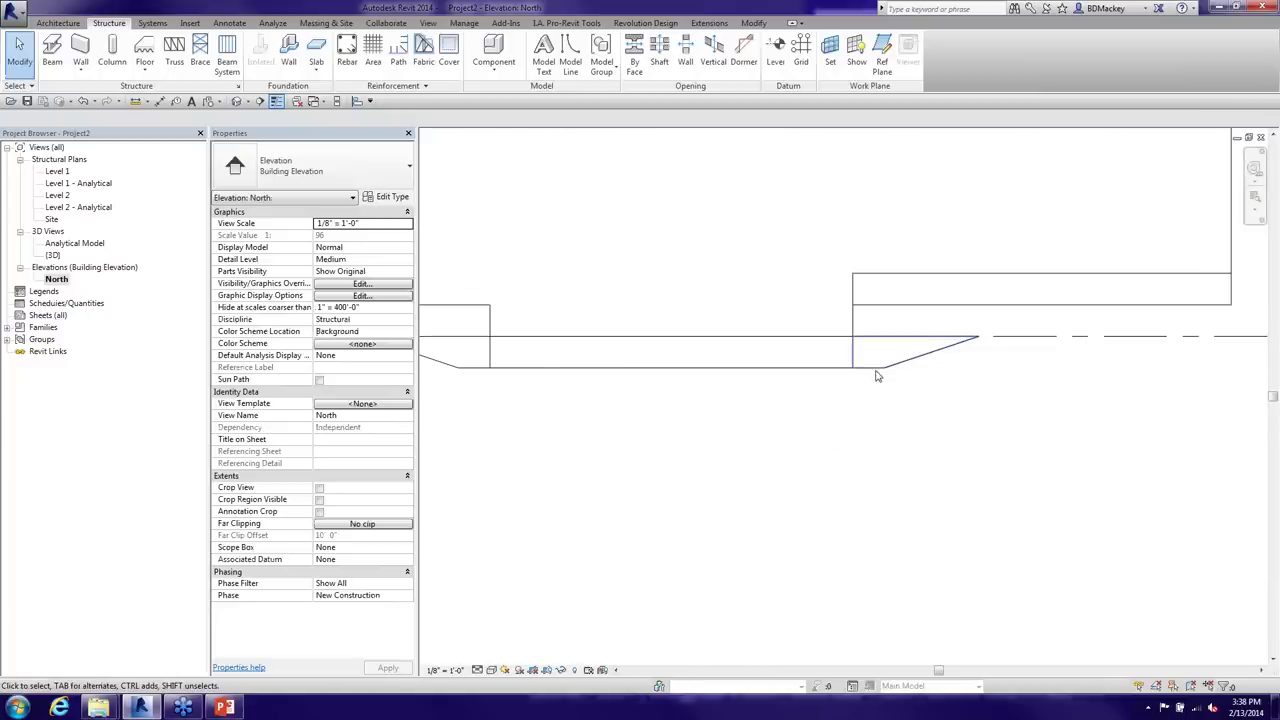
pyautogui.click(450, 375)
pyautogui.moveTo(582, 387); pyautogui.dragTo(674, 397, button='middle')
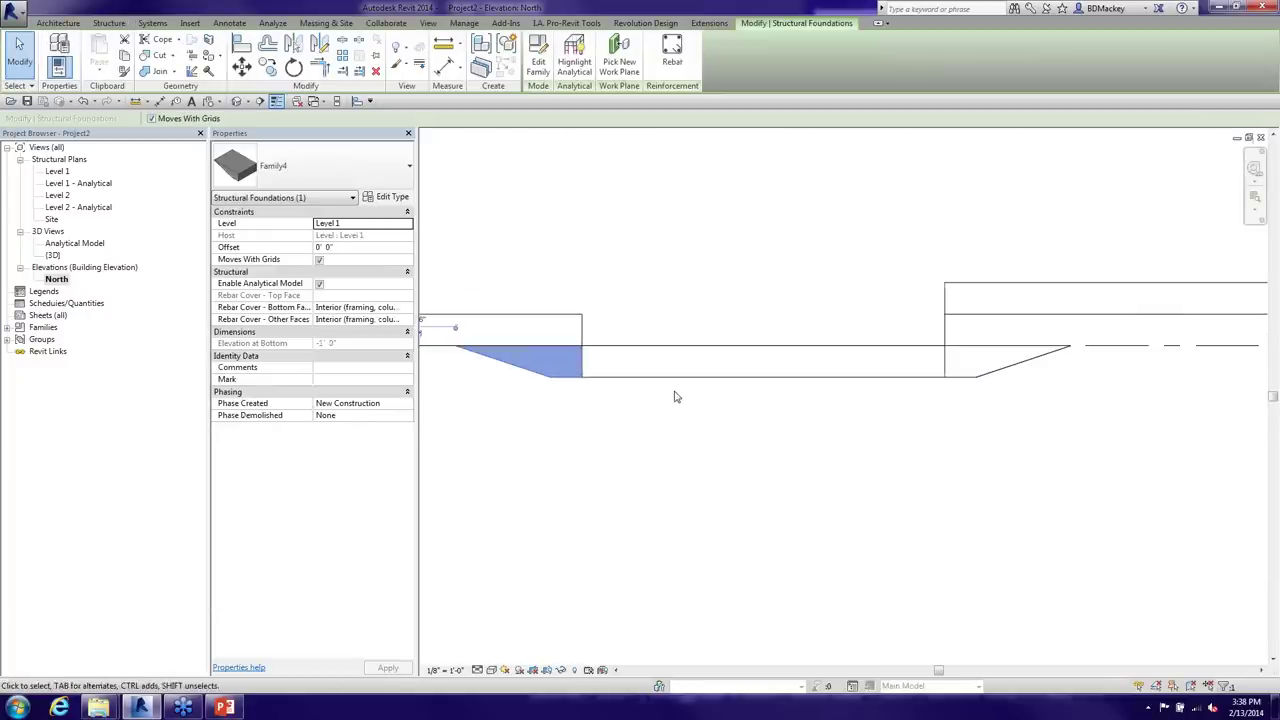
pyautogui.click(587, 425)
pyautogui.moveTo(982, 373); pyautogui.dragTo(800, 380, button='middle')
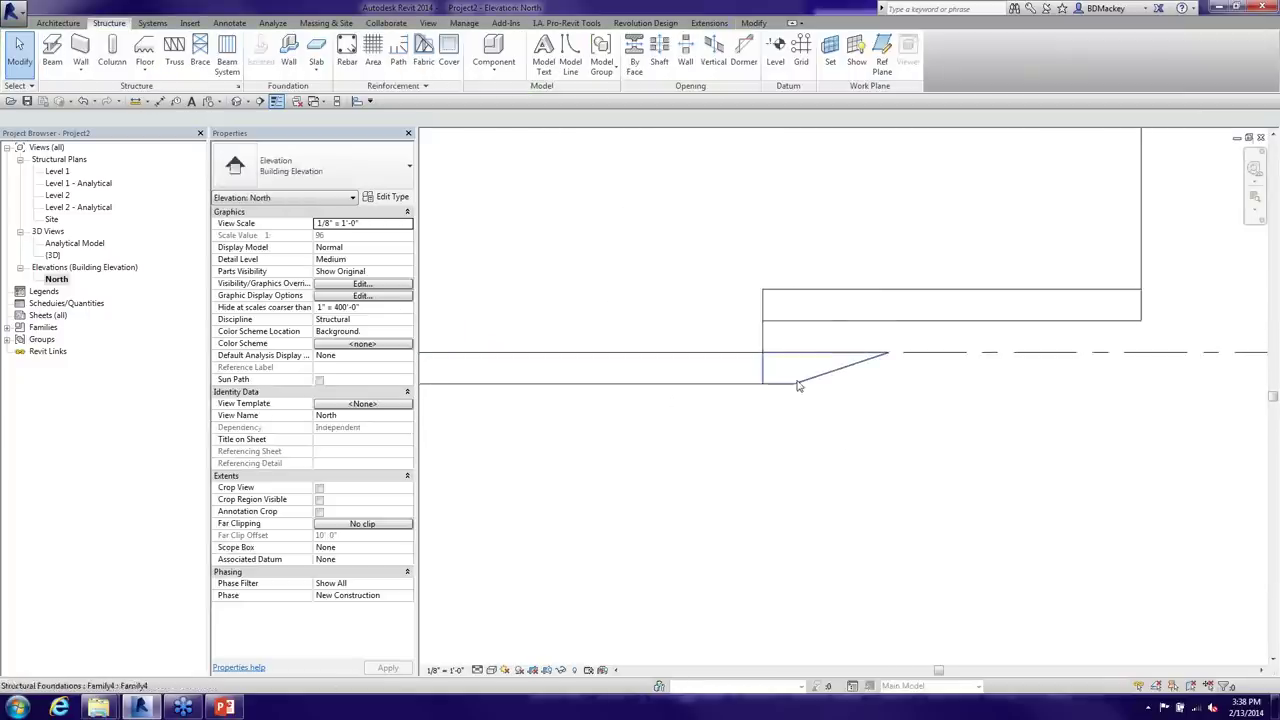
# Check the right stepped footing, then select the left footing
pyautogui.click(803, 388)
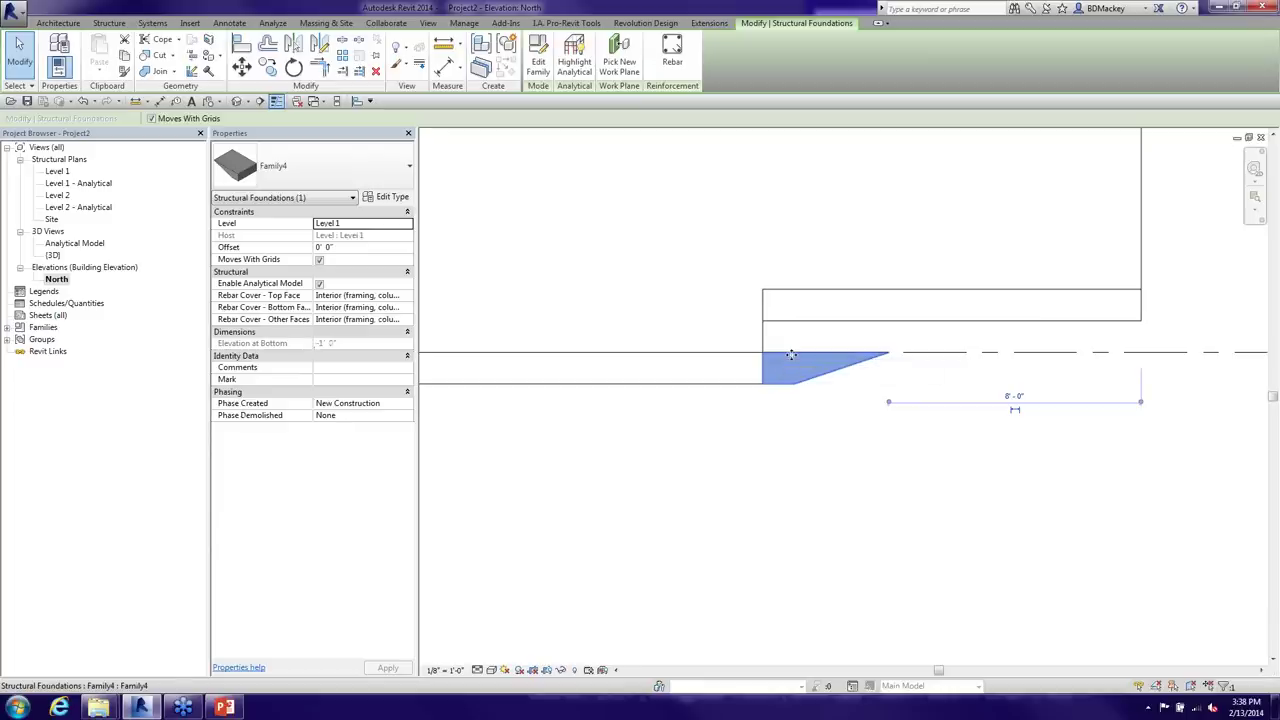
pyautogui.scroll(-1, 808, 427)
pyautogui.scroll(-1, 808, 427)
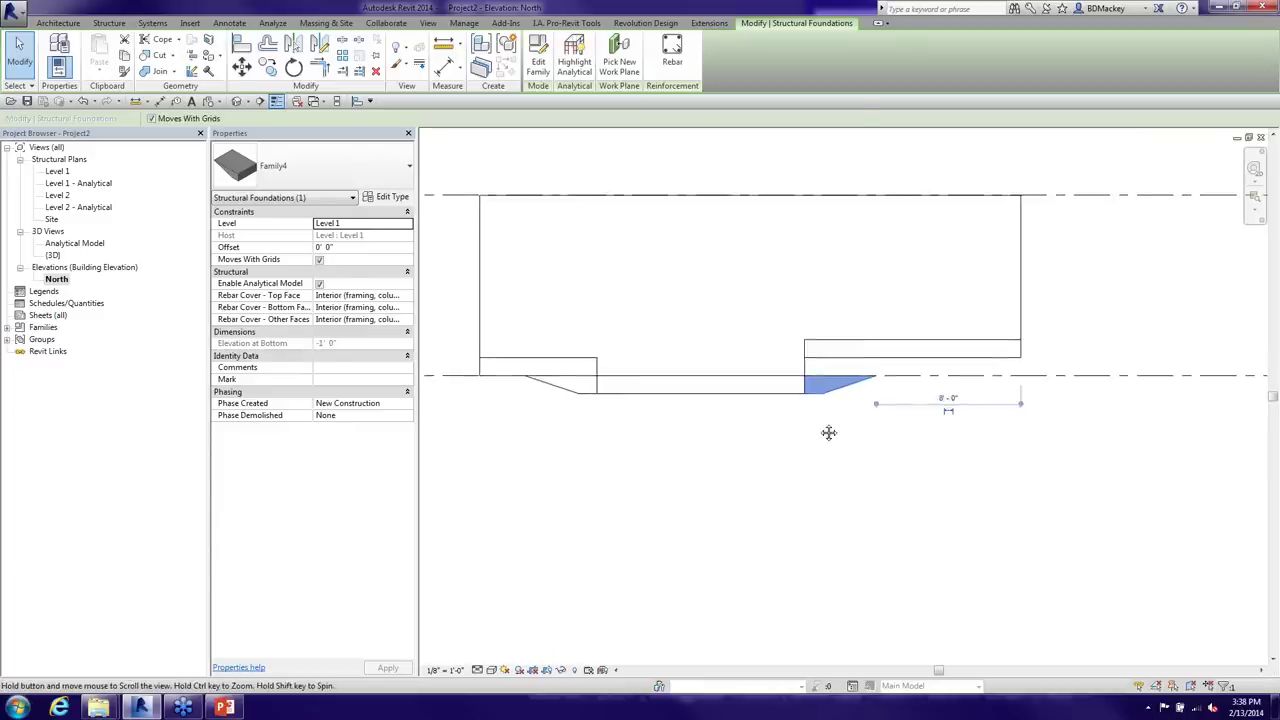
pyautogui.click(829, 430)
pyautogui.click(842, 395)
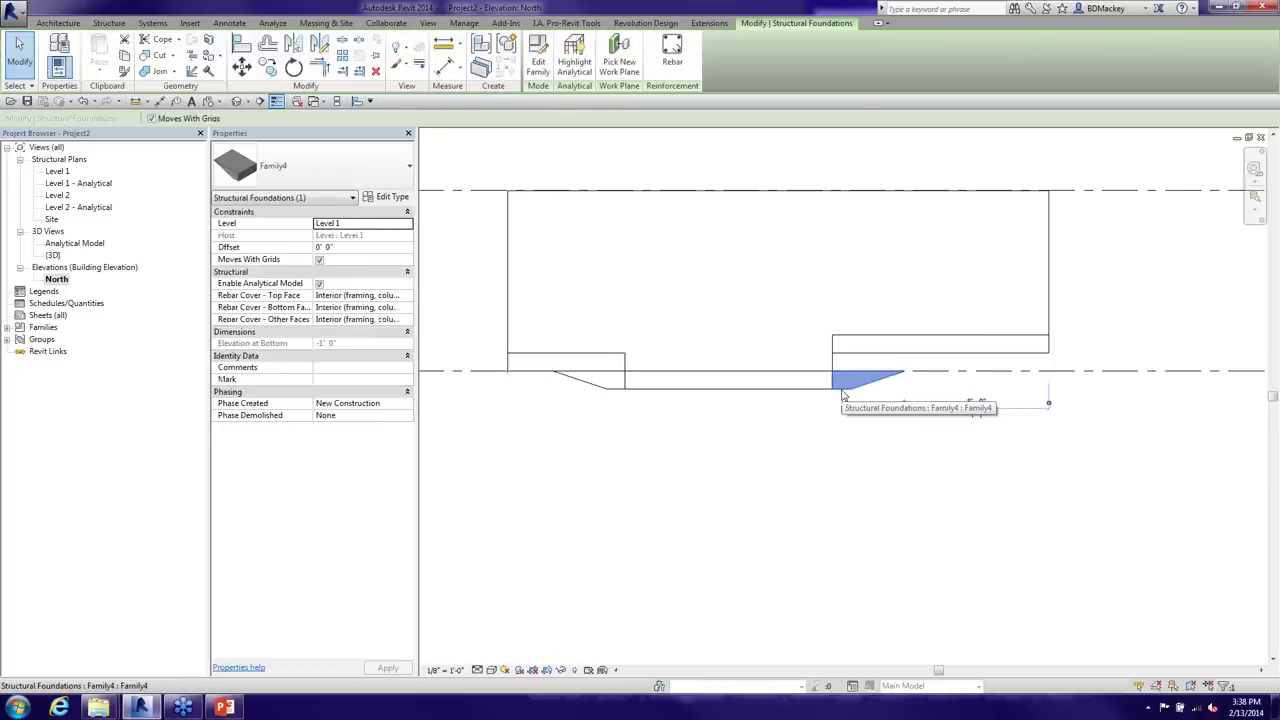
pyautogui.click(600, 388)
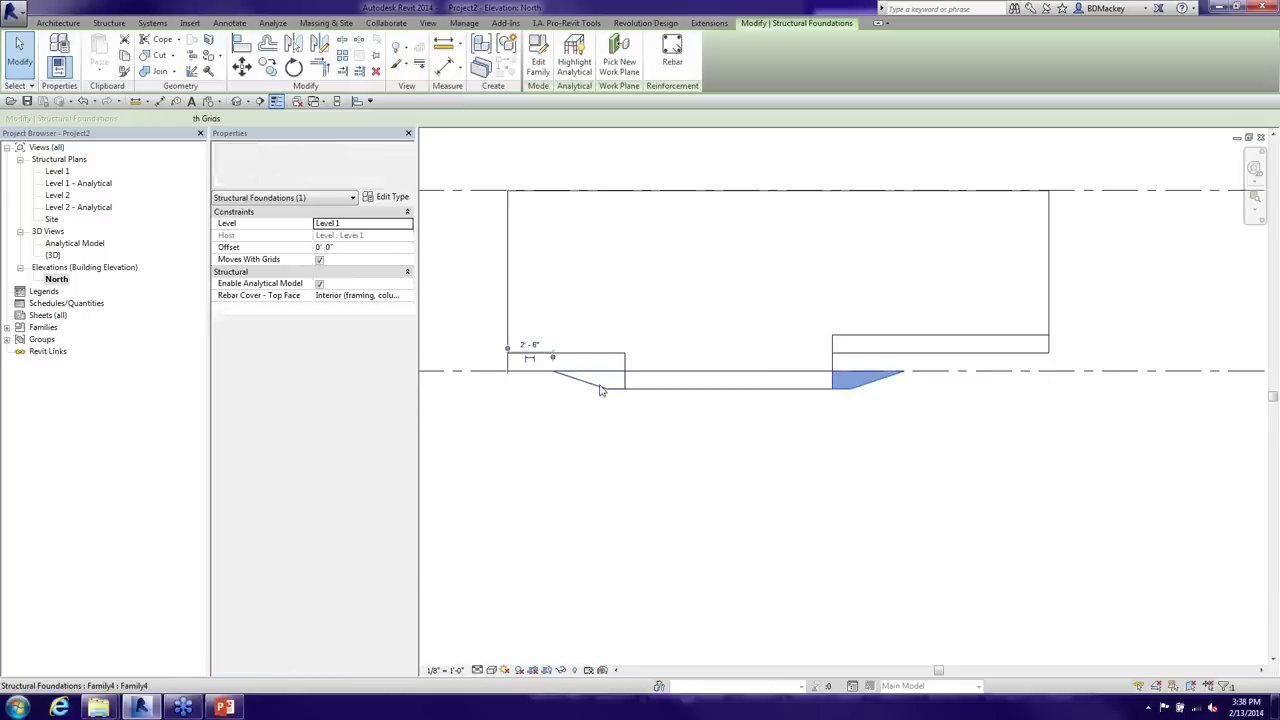
# Rename the left footing's type to 3x1x4
pyautogui.click(402, 202)
pyautogui.click(840, 129)
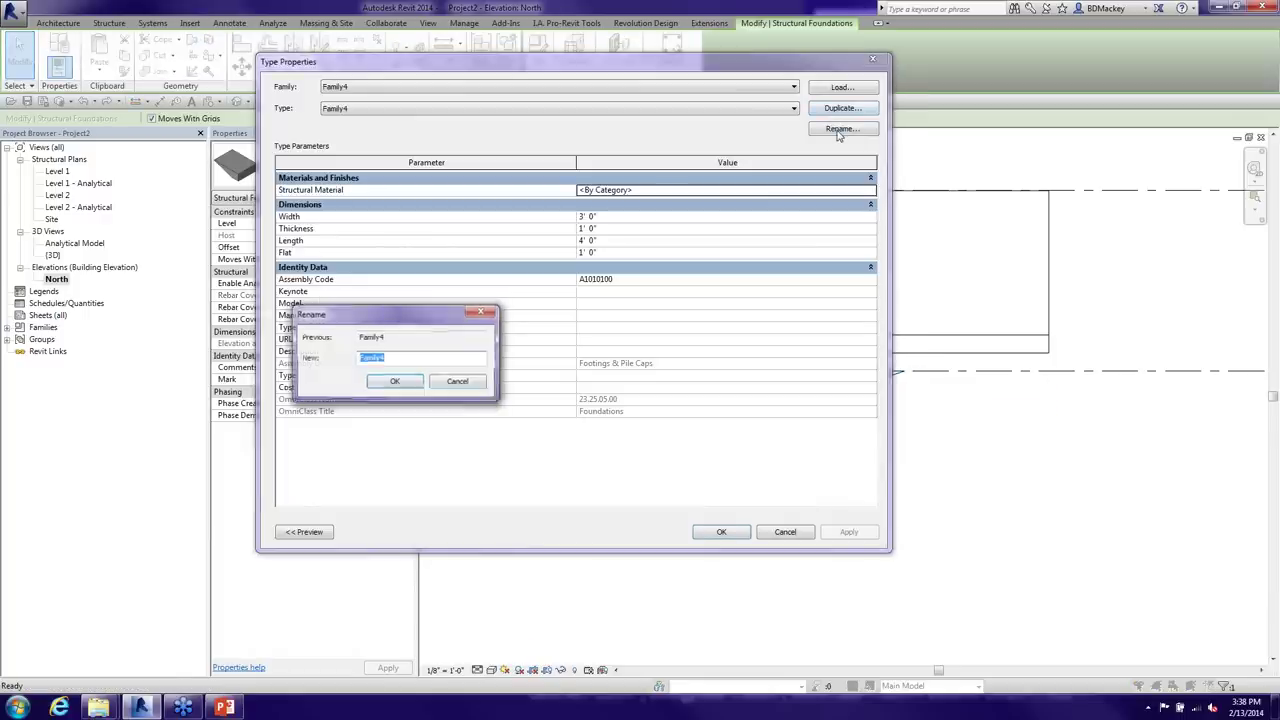
pyautogui.write('3x1x4')
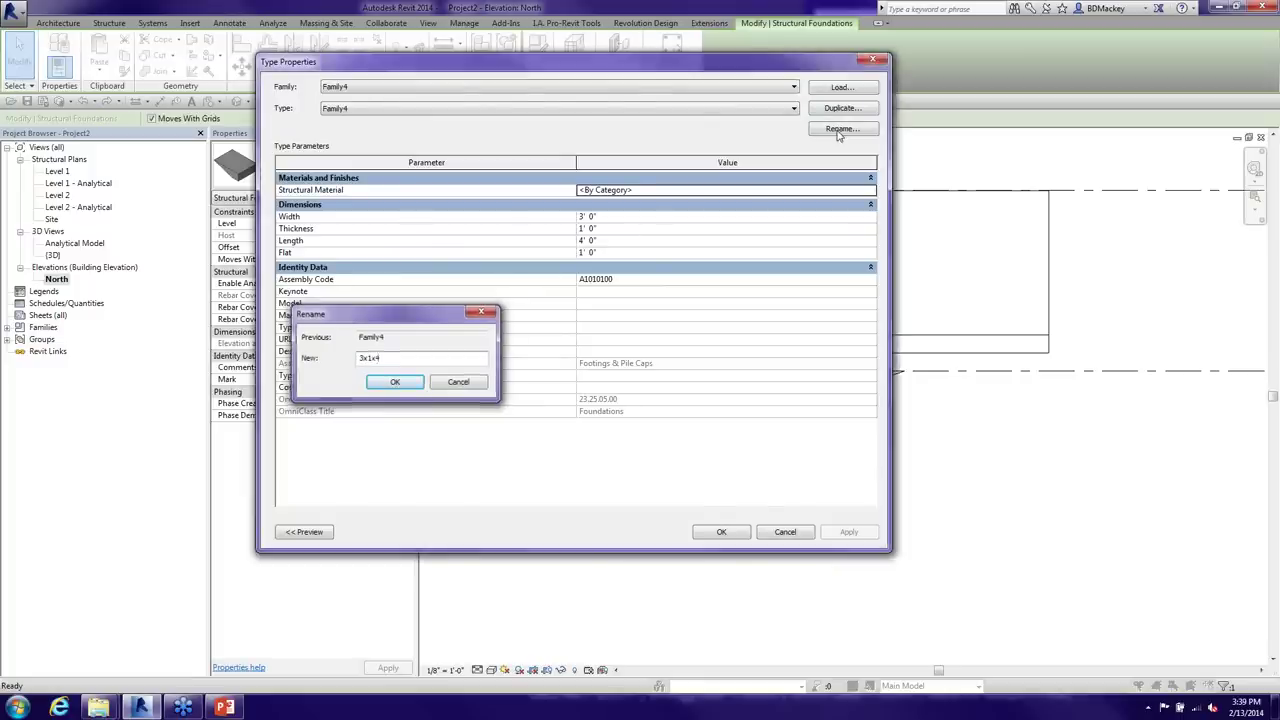
pyautogui.press('Return')
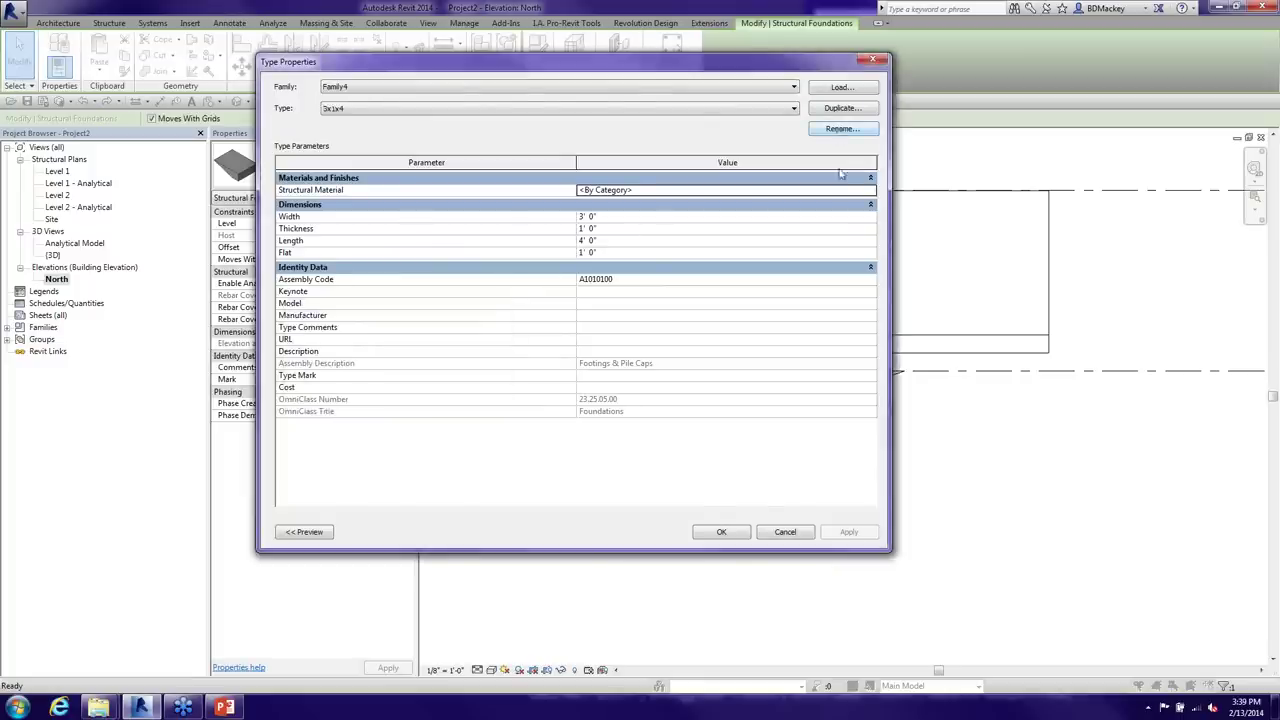
pyautogui.click(735, 533)
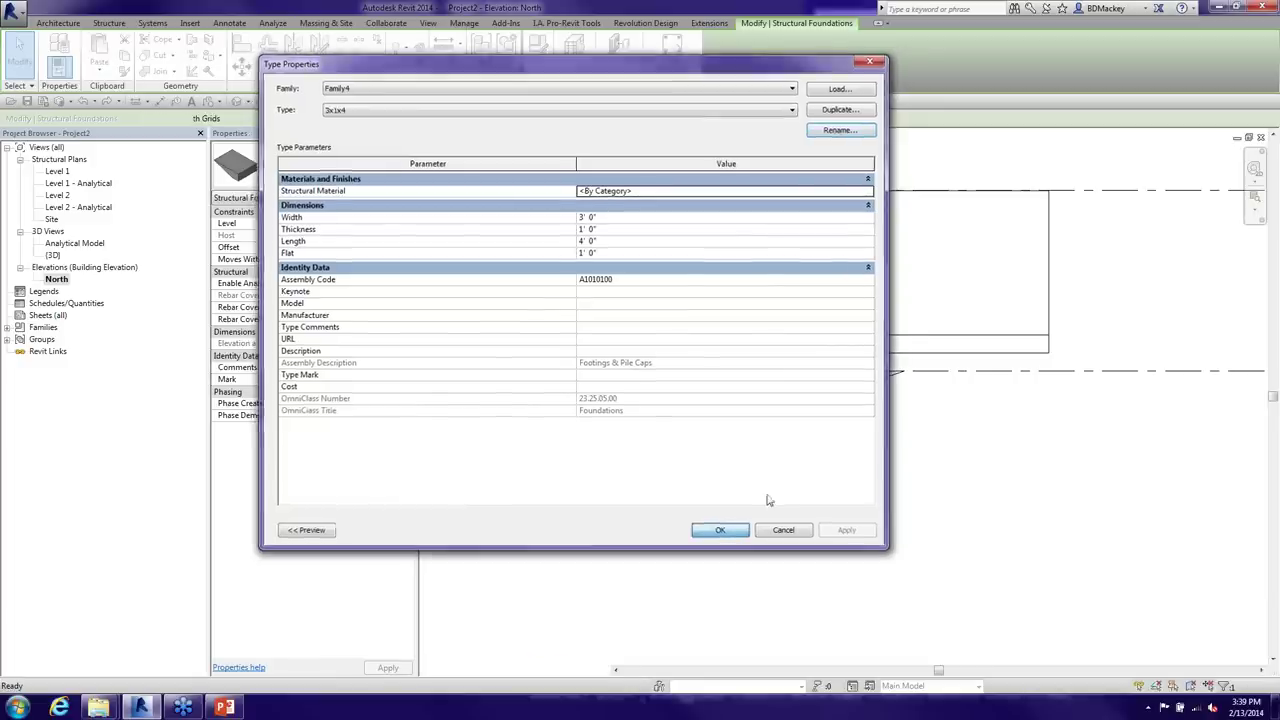
# Duplicate the right footing's type as a new type named 3x2x6
pyautogui.click(853, 388)
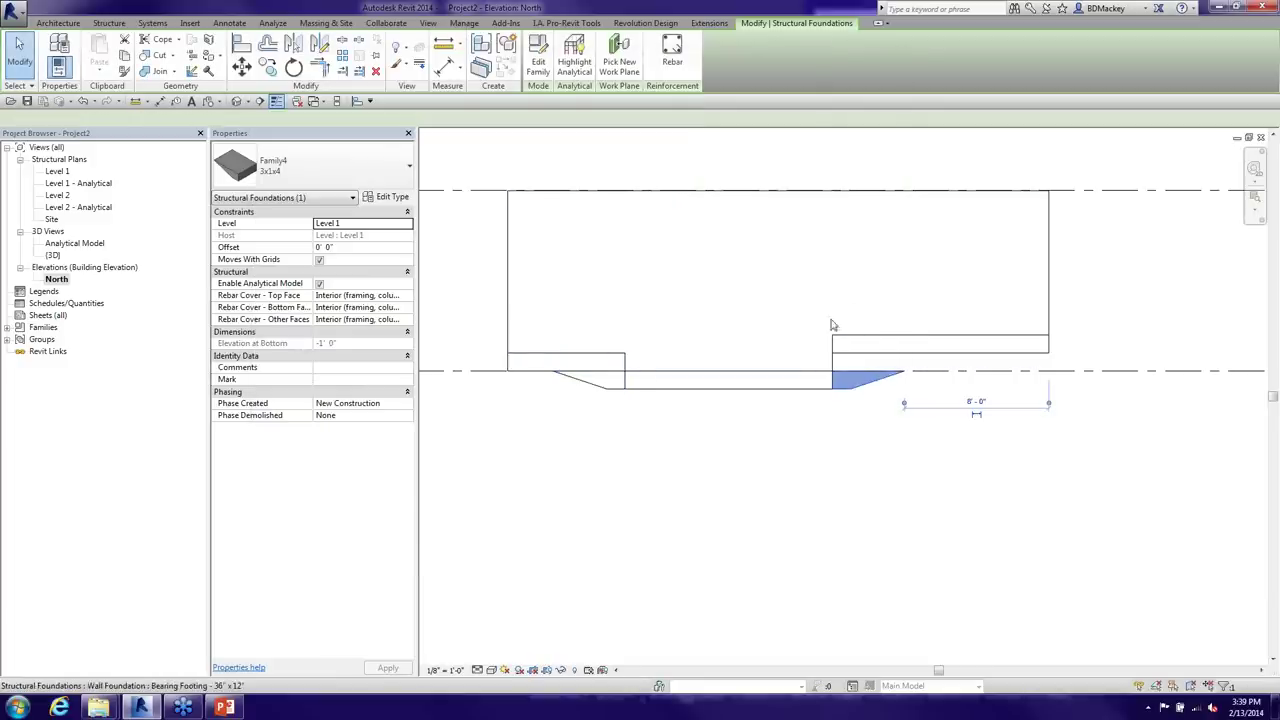
pyautogui.click(386, 196)
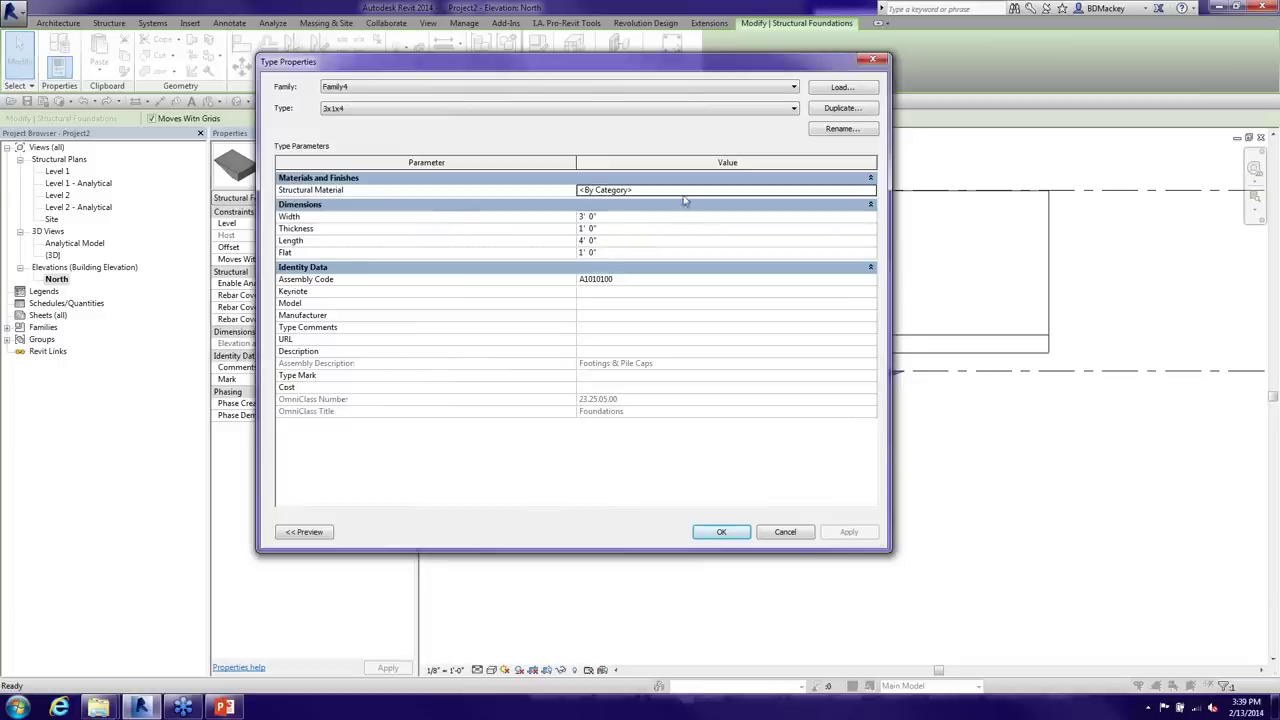
pyautogui.click(830, 109)
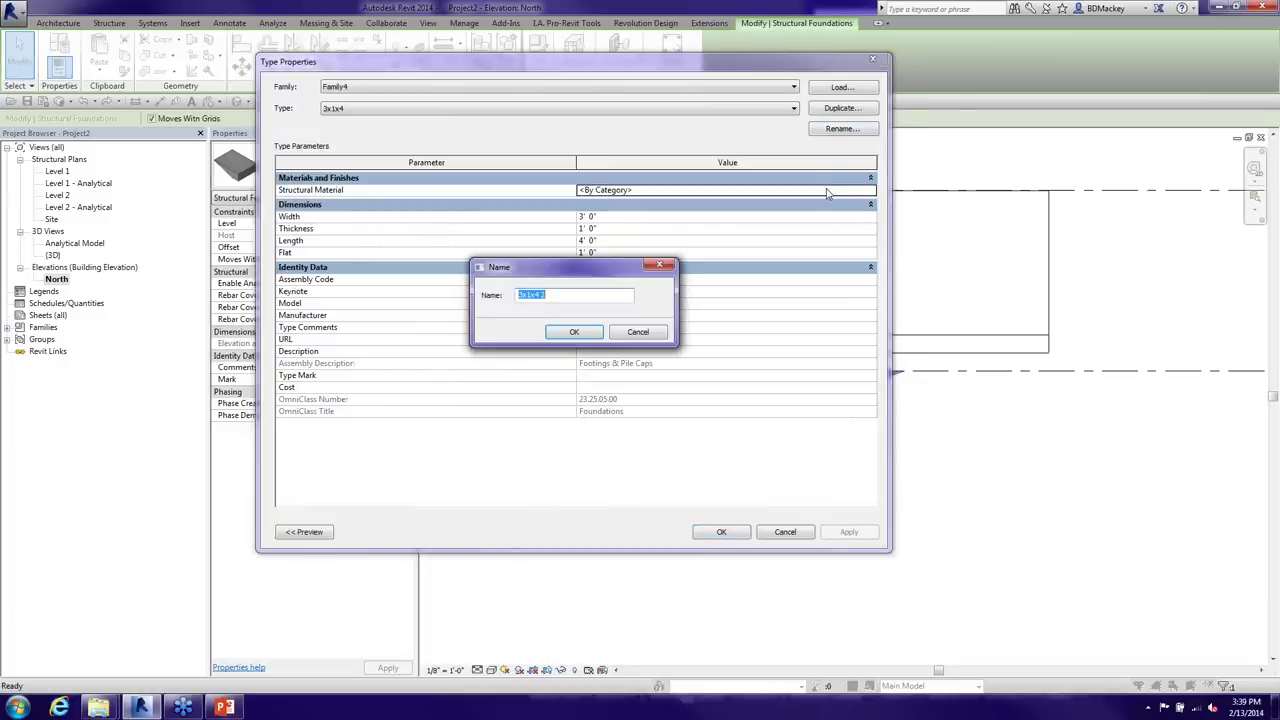
pyautogui.press('End')
pyautogui.write('2')
pyautogui.press('BackSpace')
pyautogui.write('6')
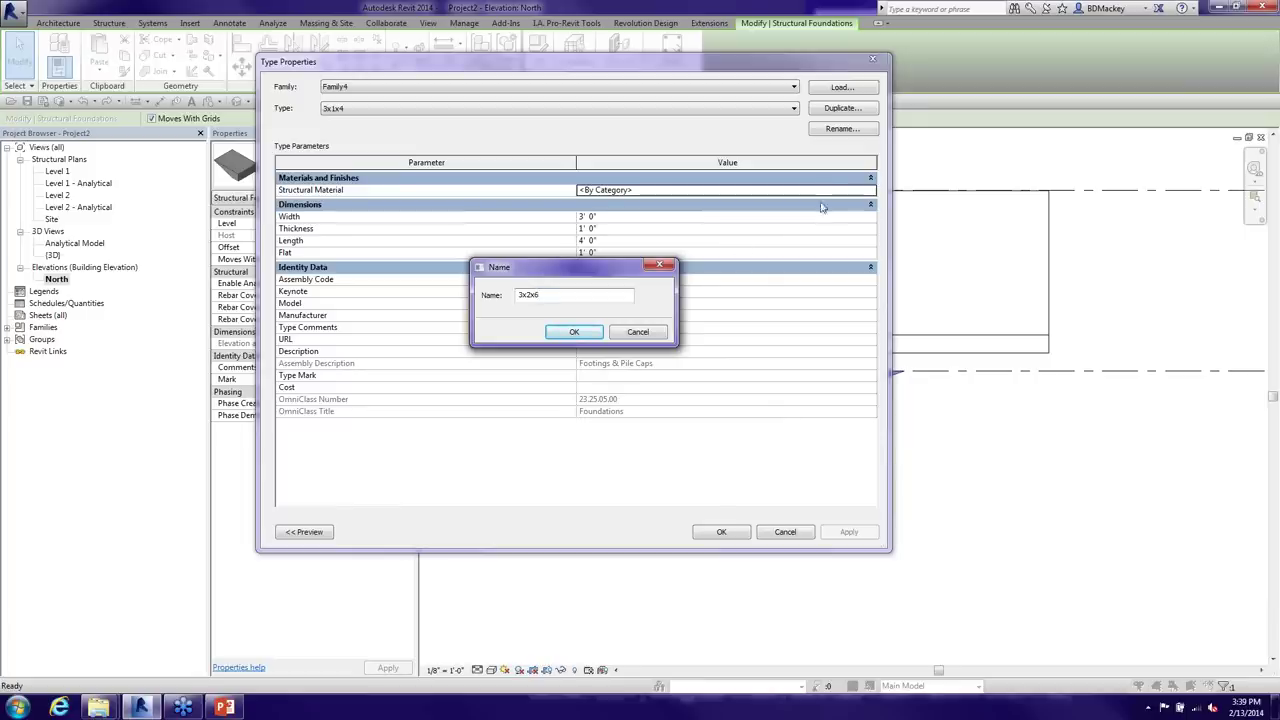
pyautogui.click(574, 331)
# Set the 3x2x6 type's Thickness to 2' and Length to 6'
pyautogui.click(613, 232)
pyautogui.write('2')
pyautogui.press('Return')
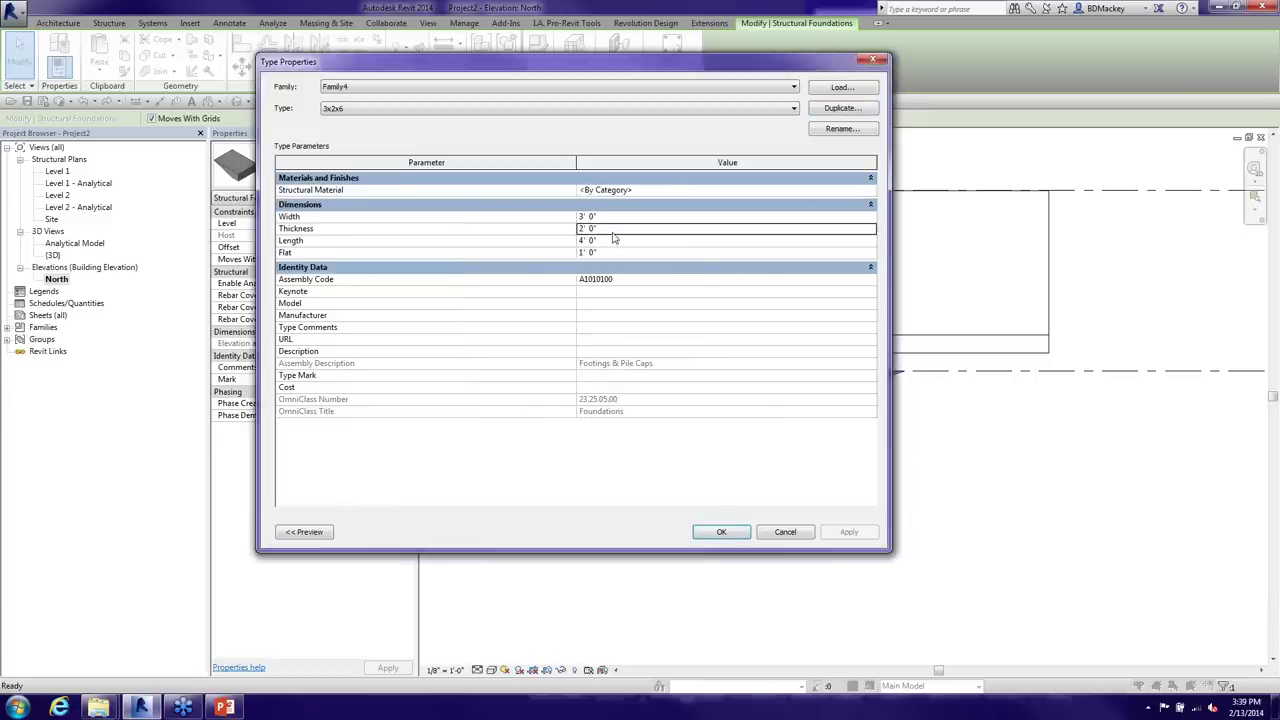
pyautogui.click(613, 240)
pyautogui.write('6')
pyautogui.press('Return')
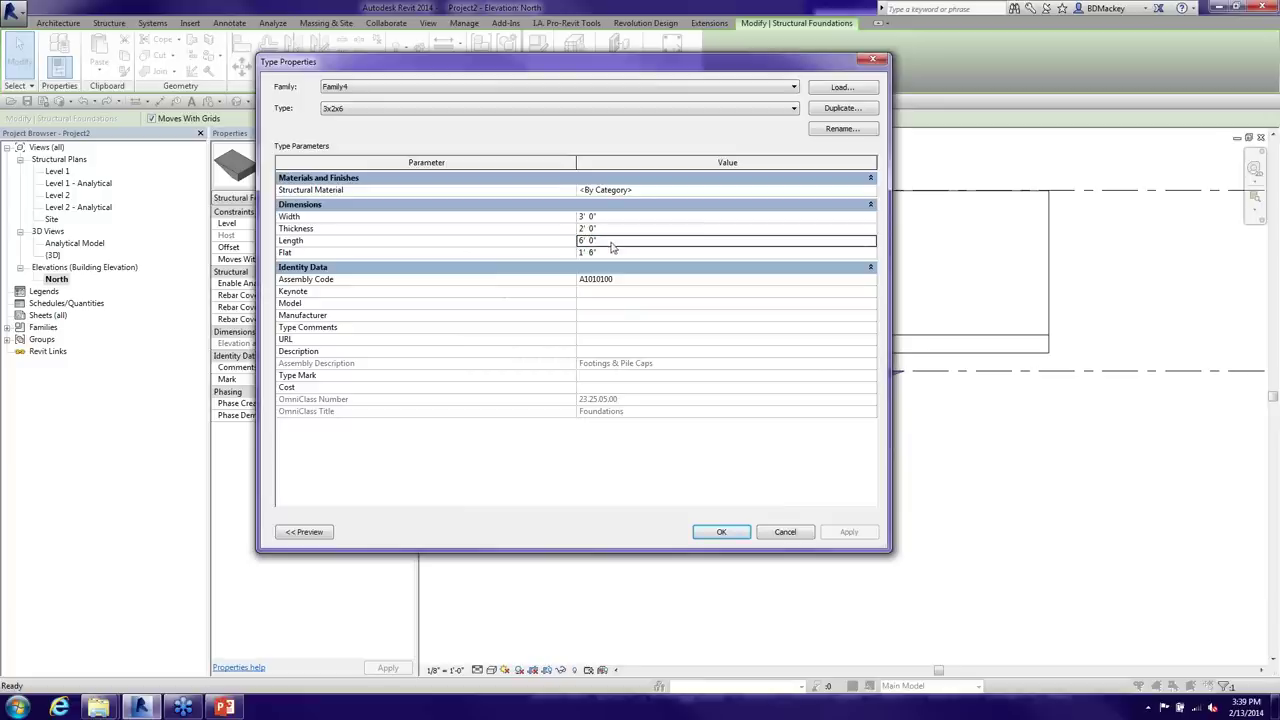
pyautogui.click(705, 531)
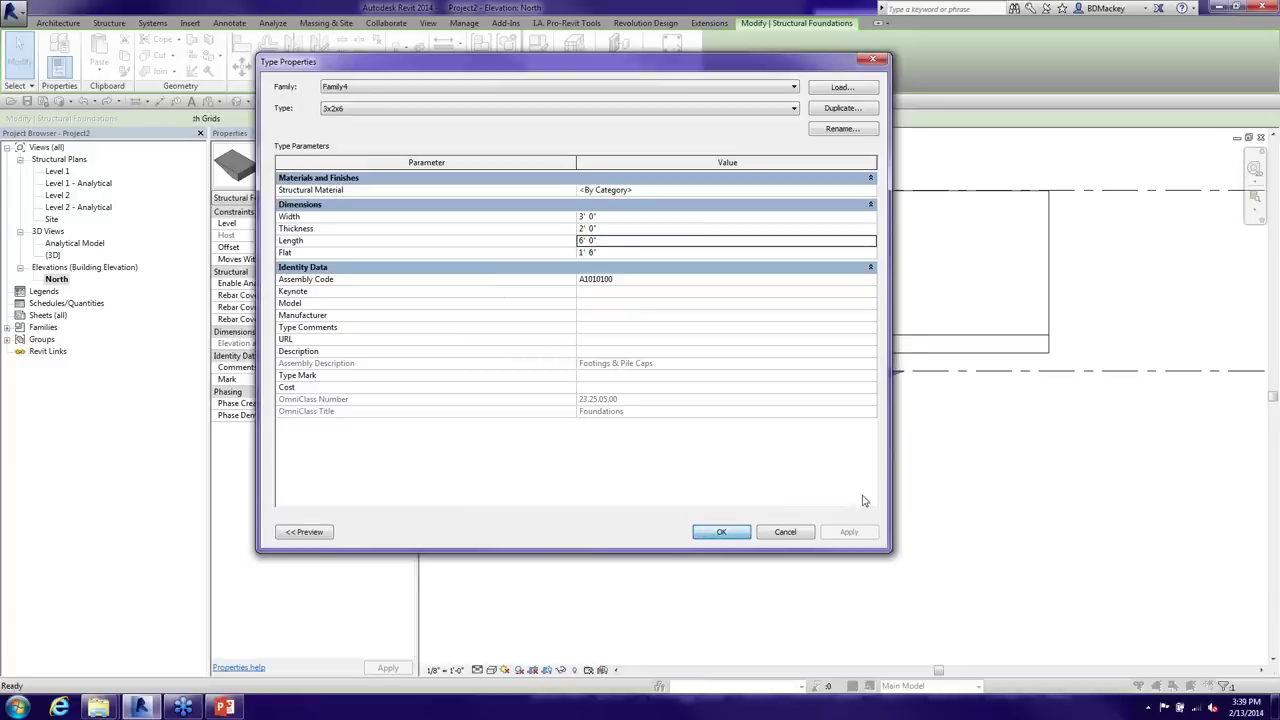
# Align the right footing's top with the wall footing's top edge using AL
pyautogui.click(923, 476)
pyautogui.press('a')
pyautogui.press('l')
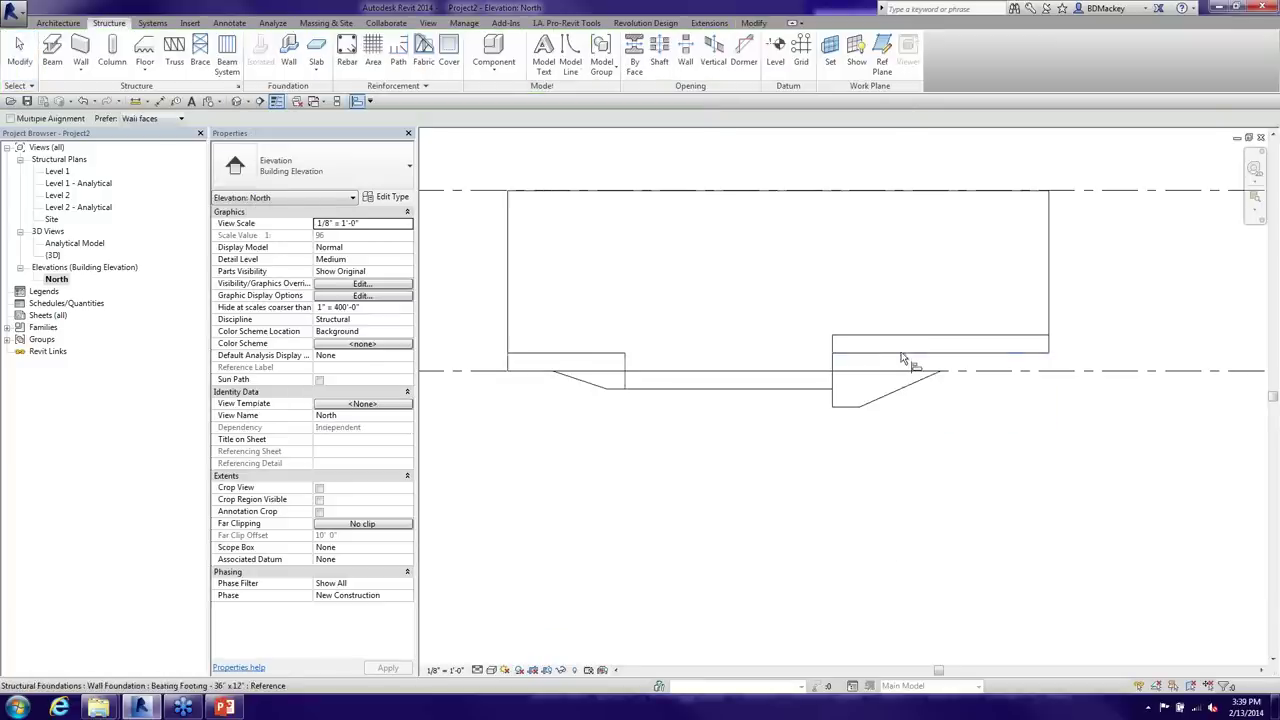
pyautogui.click(900, 353)
pyautogui.click(895, 371)
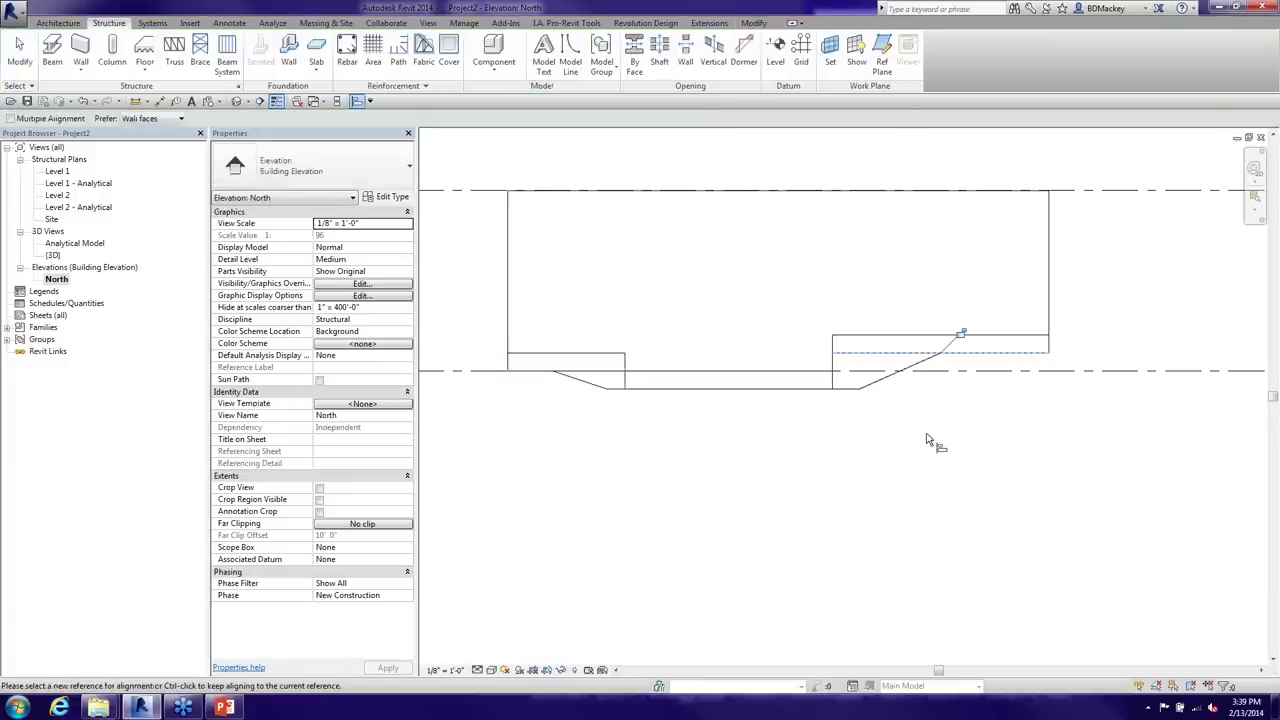
pyautogui.press('Escape')
pyautogui.press('Escape')
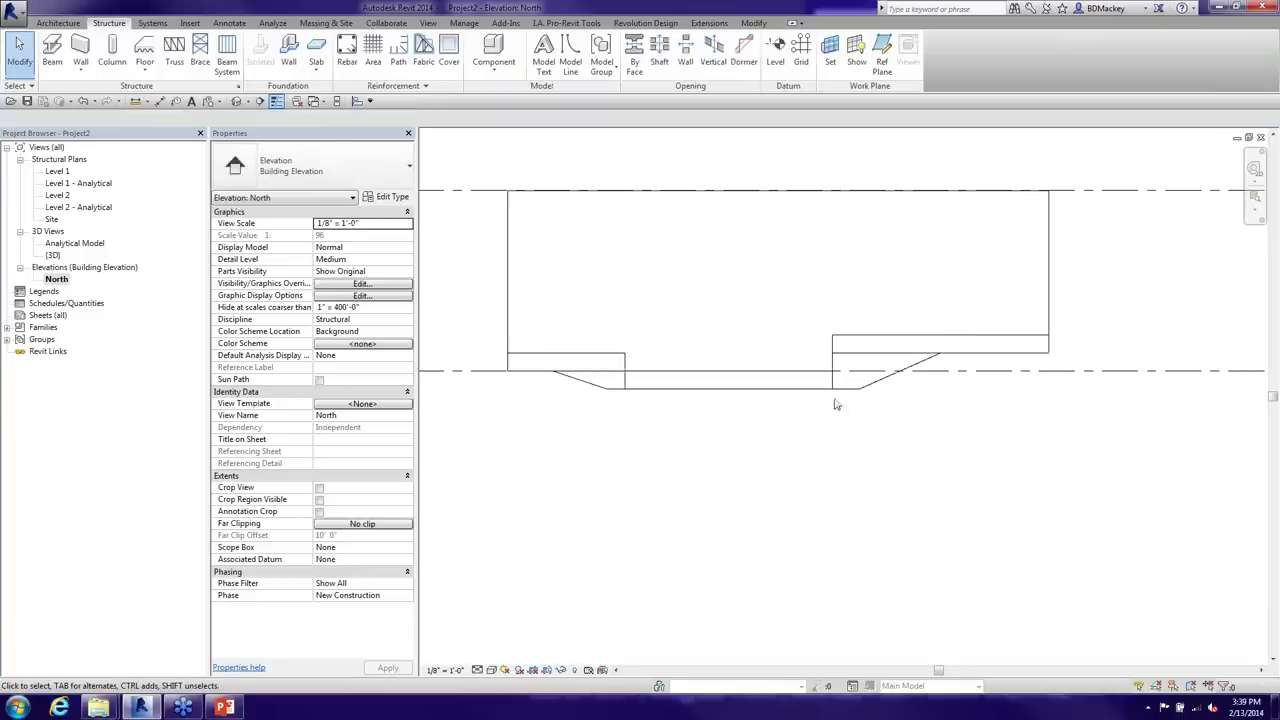
# In the {3D} view, set the 3x1x4 footing type's Structural Material to Concrete, Cast-in-Place gray
pyautogui.doubleClick(53, 255)
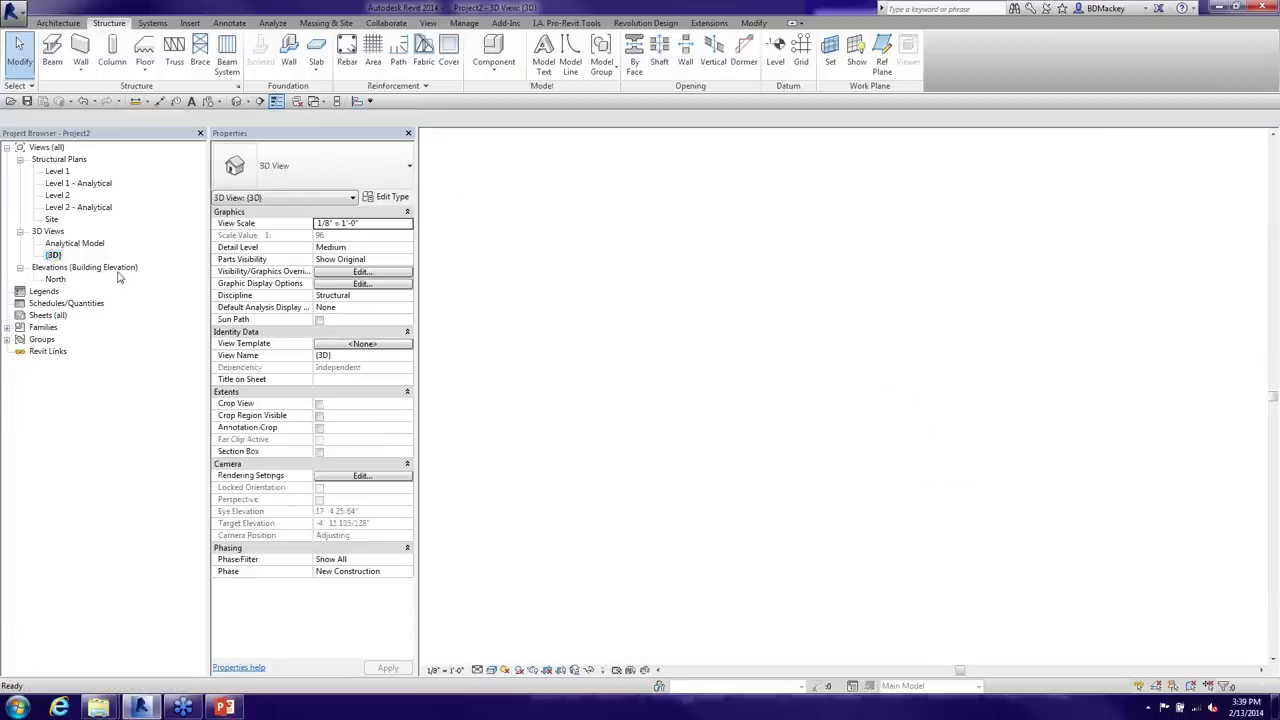
pyautogui.moveTo(948, 445)
pyautogui.keyDown('shift'); pyautogui.mouseDown(button='middle')
pyautogui.moveTo(1006, 429)
pyautogui.moveTo(831, 437)
pyautogui.moveTo(974, 443)
pyautogui.moveTo(924, 463)
pyautogui.moveTo(923, 440)
pyautogui.mouseUp(button='middle'); pyautogui.keyUp('shift')
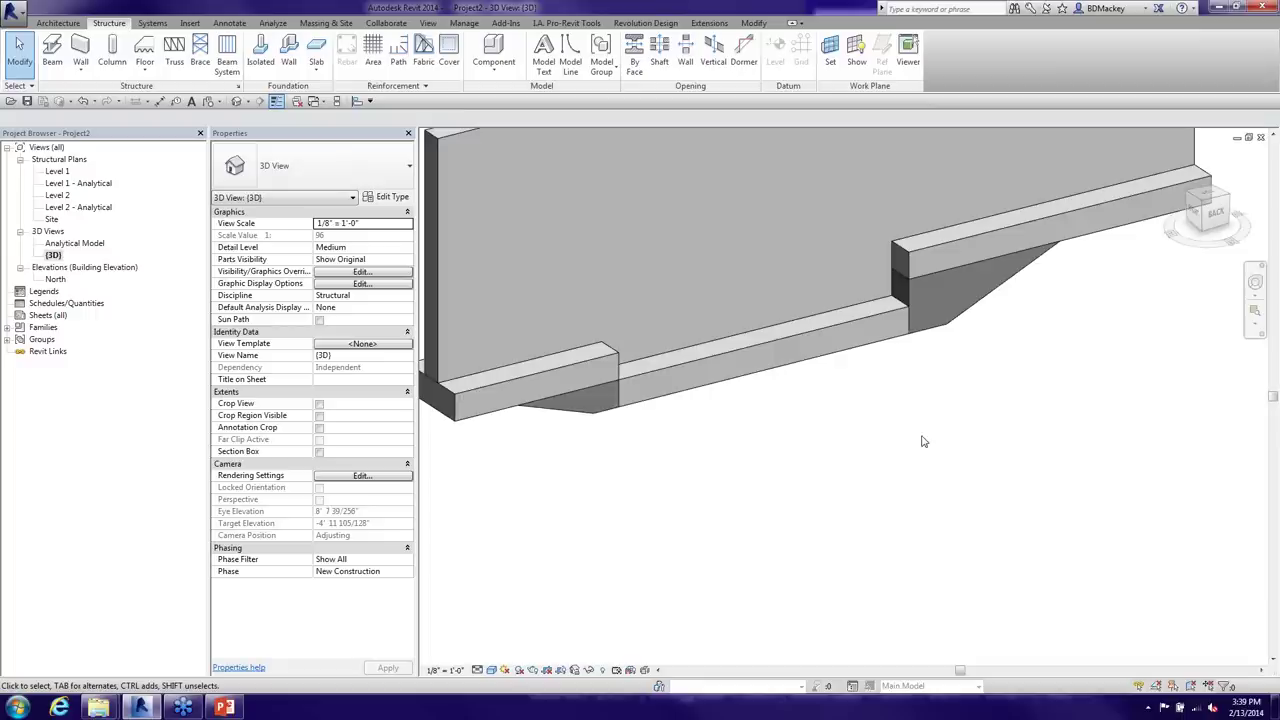
pyautogui.click(594, 420)
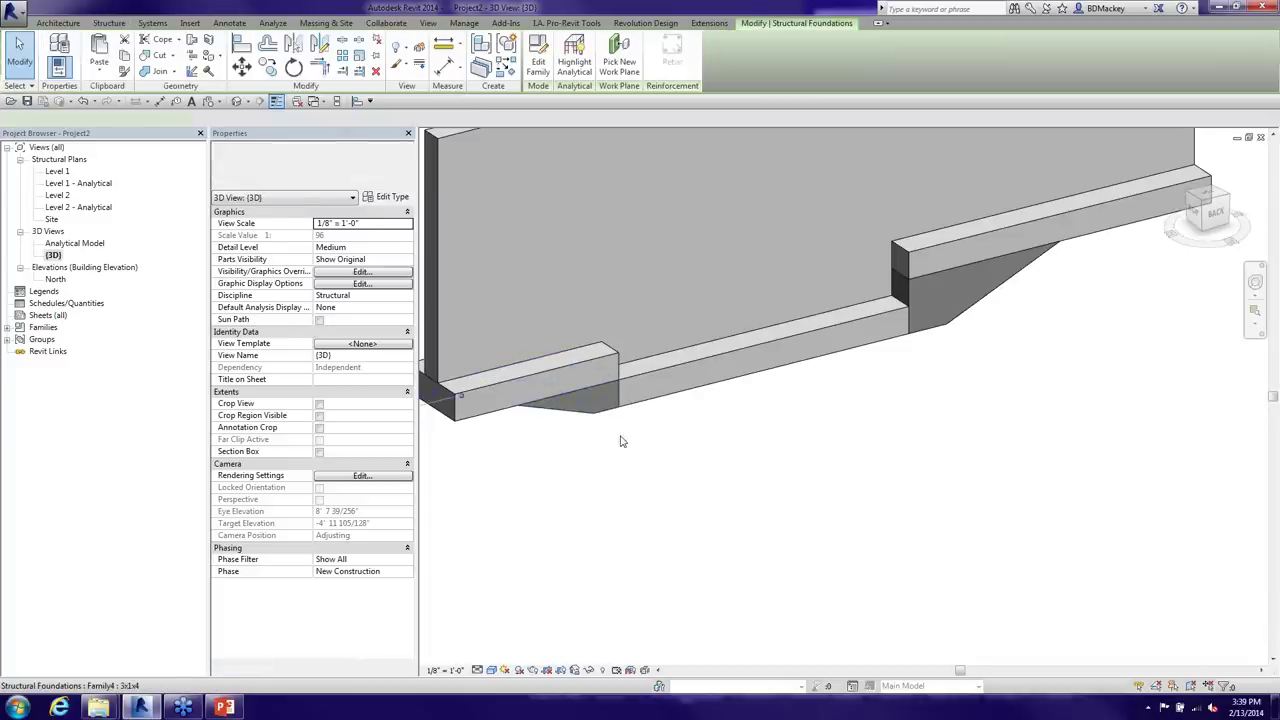
pyautogui.click(392, 197)
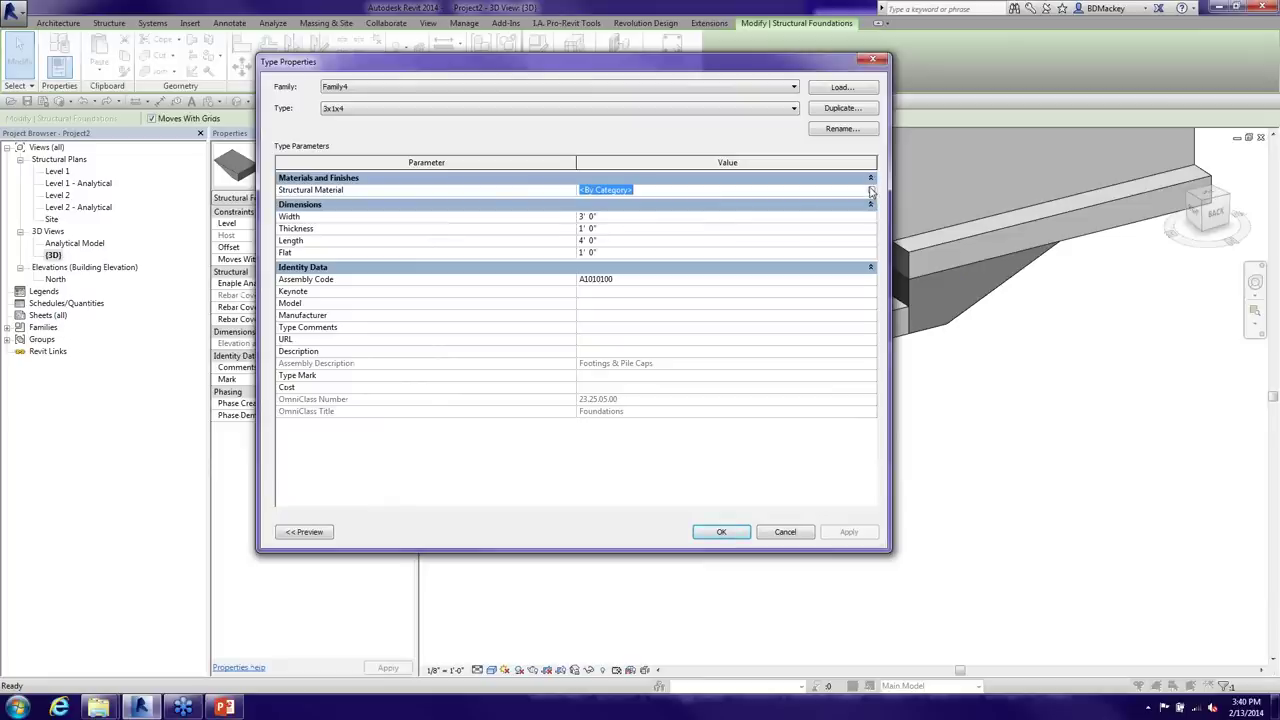
pyautogui.press('Delete')
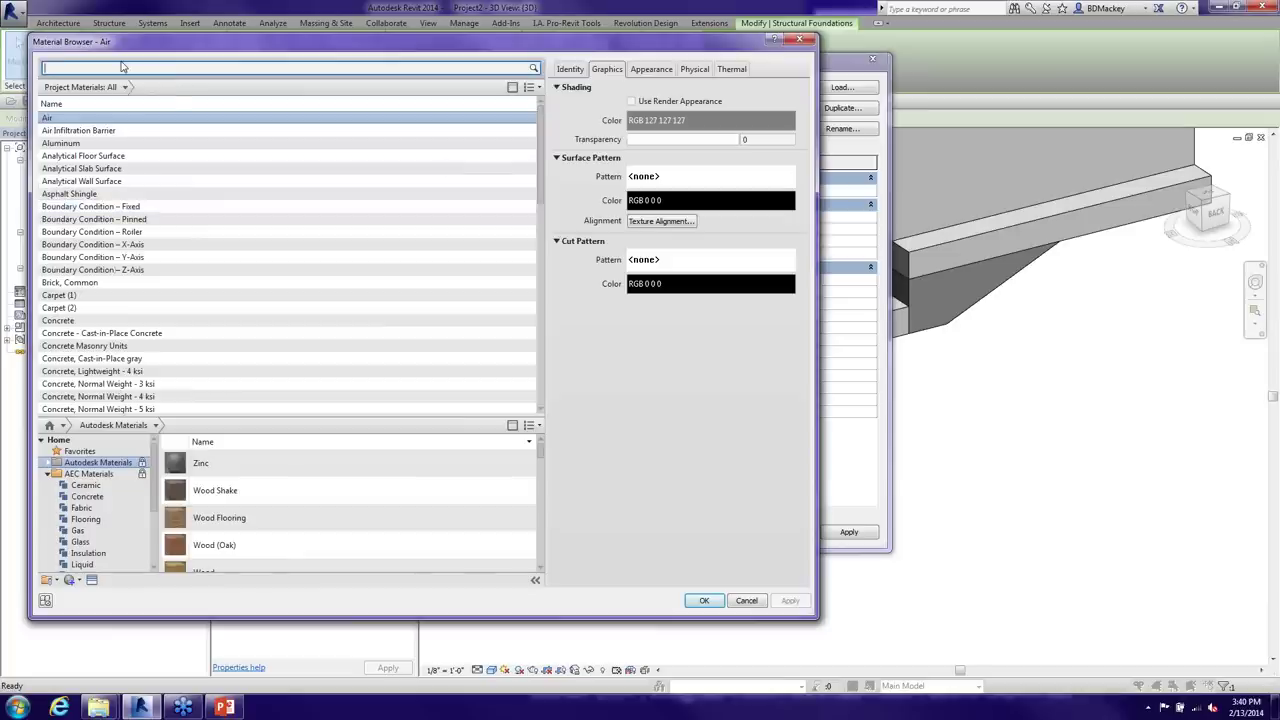
pyautogui.click(116, 66)
pyautogui.write('con')
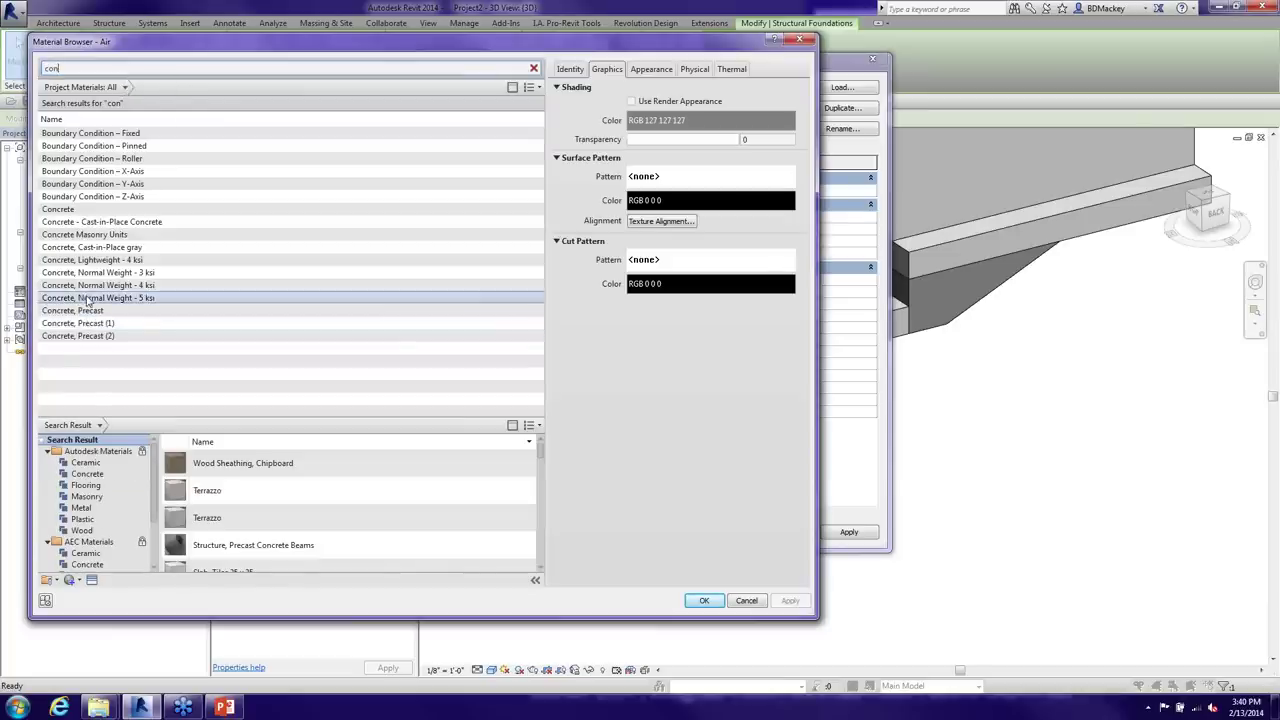
pyautogui.click(100, 247)
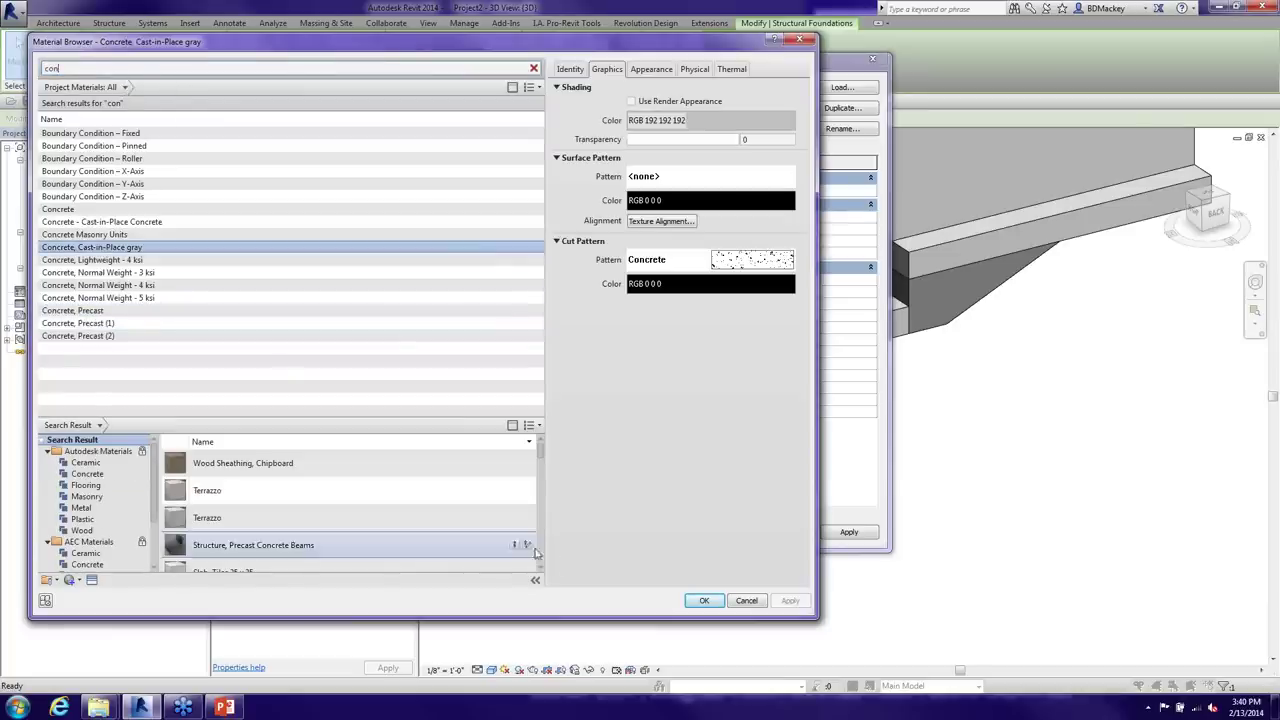
pyautogui.click(703, 600)
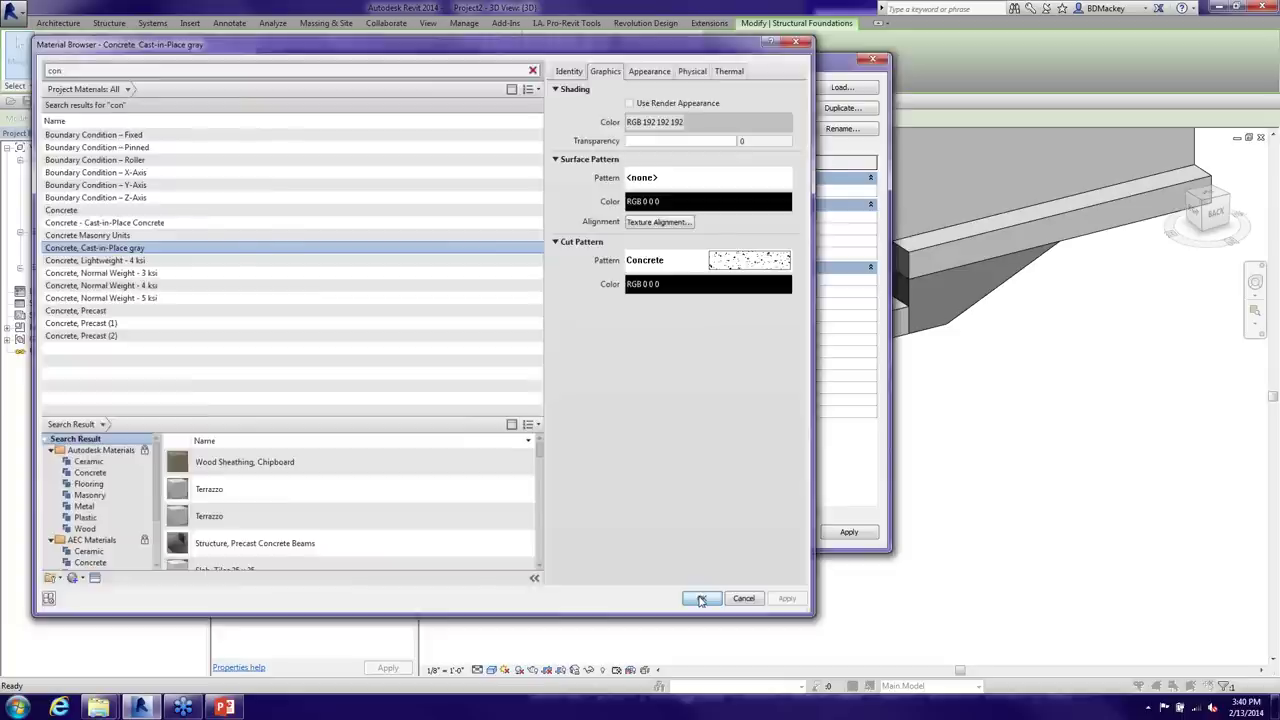
pyautogui.click(718, 367)
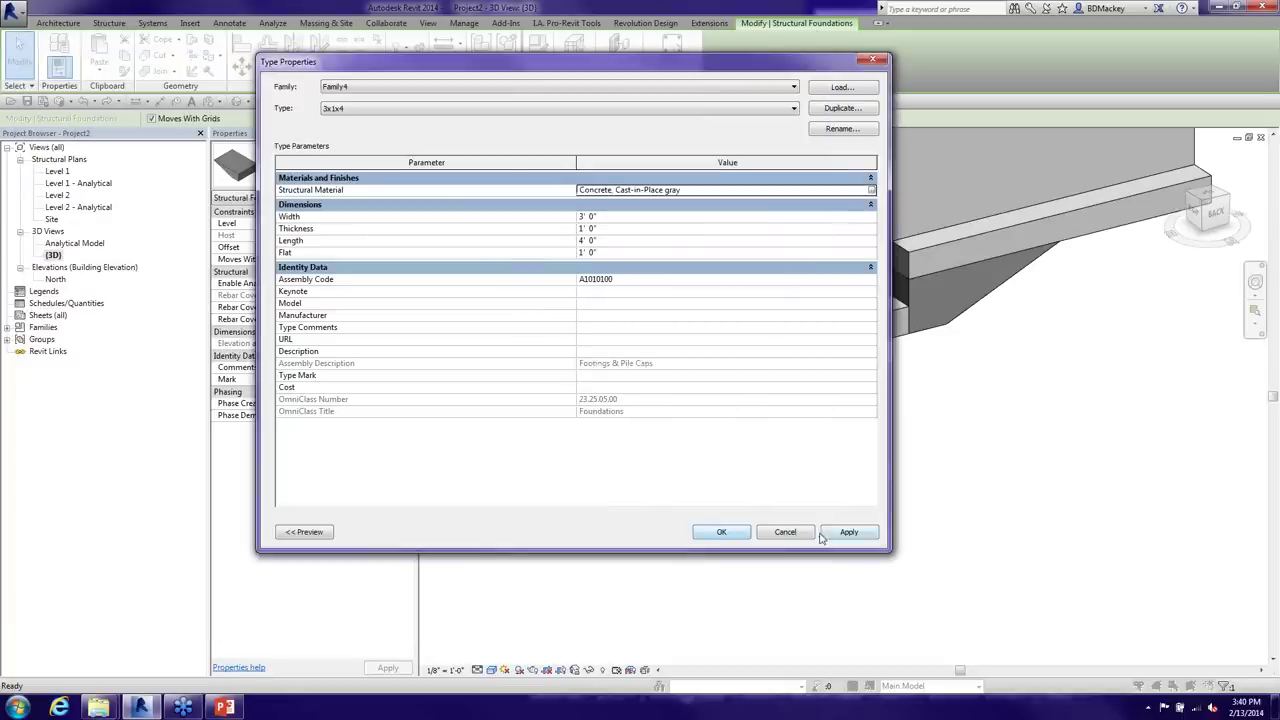
pyautogui.click(728, 533)
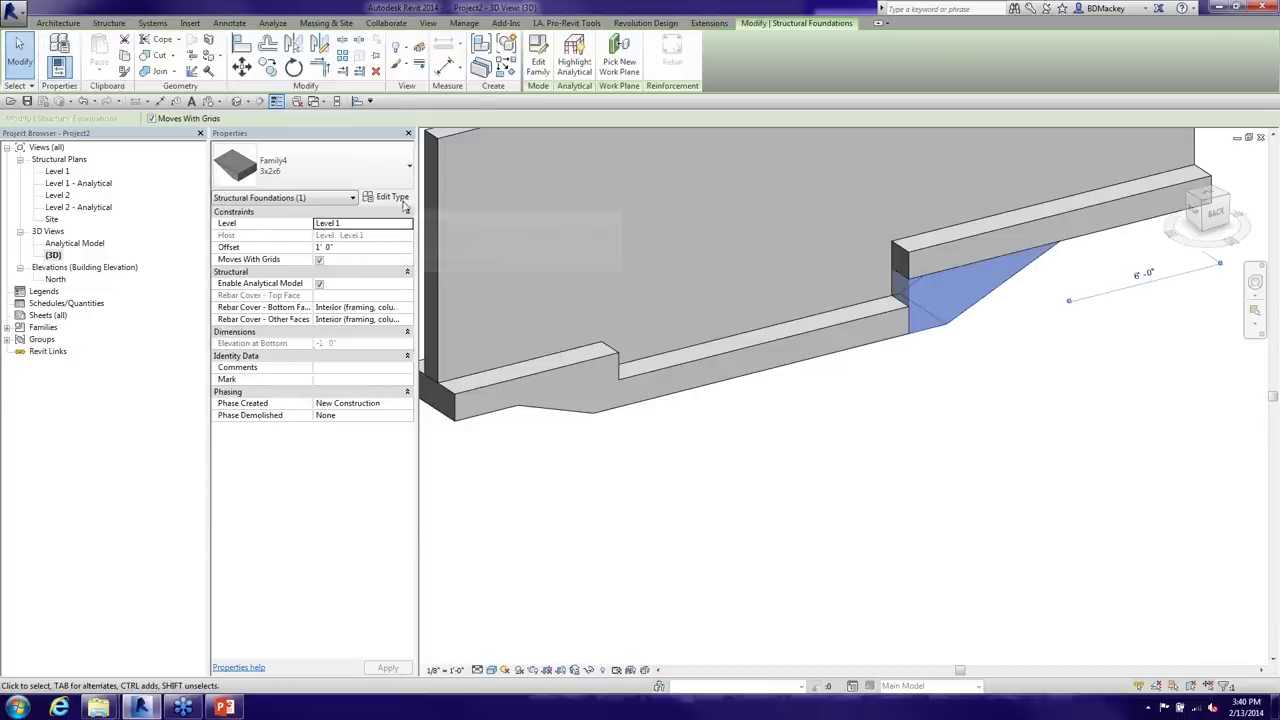
# Give the 3x2x6 footing type the same Concrete, Cast-in-Place gray material
pyautogui.click(393, 197)
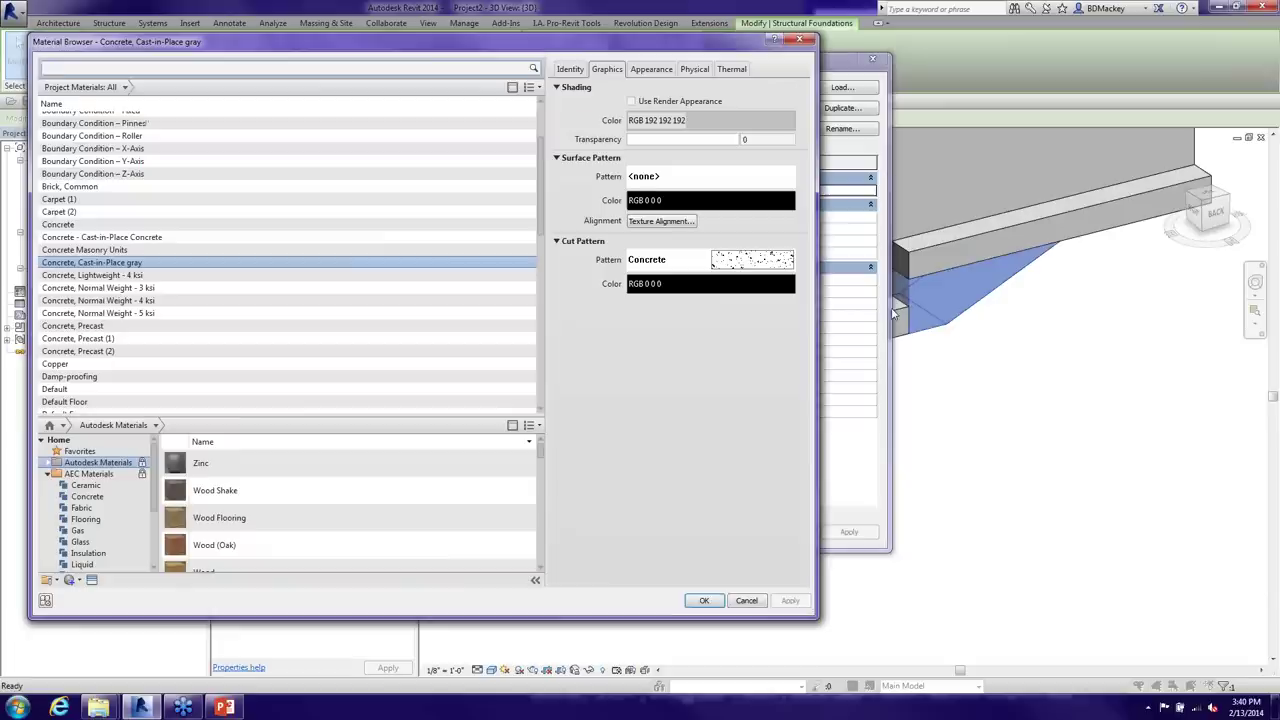
pyautogui.click(704, 601)
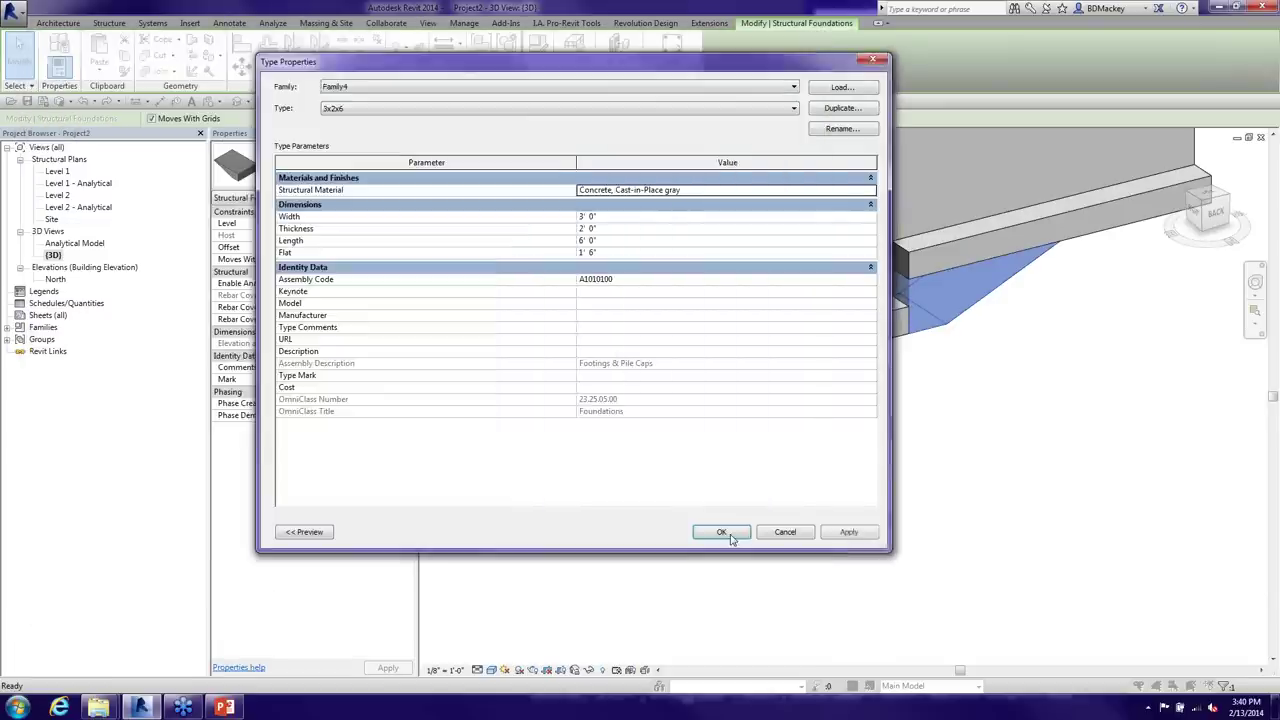
pyautogui.click(723, 529)
pyautogui.click(920, 537)
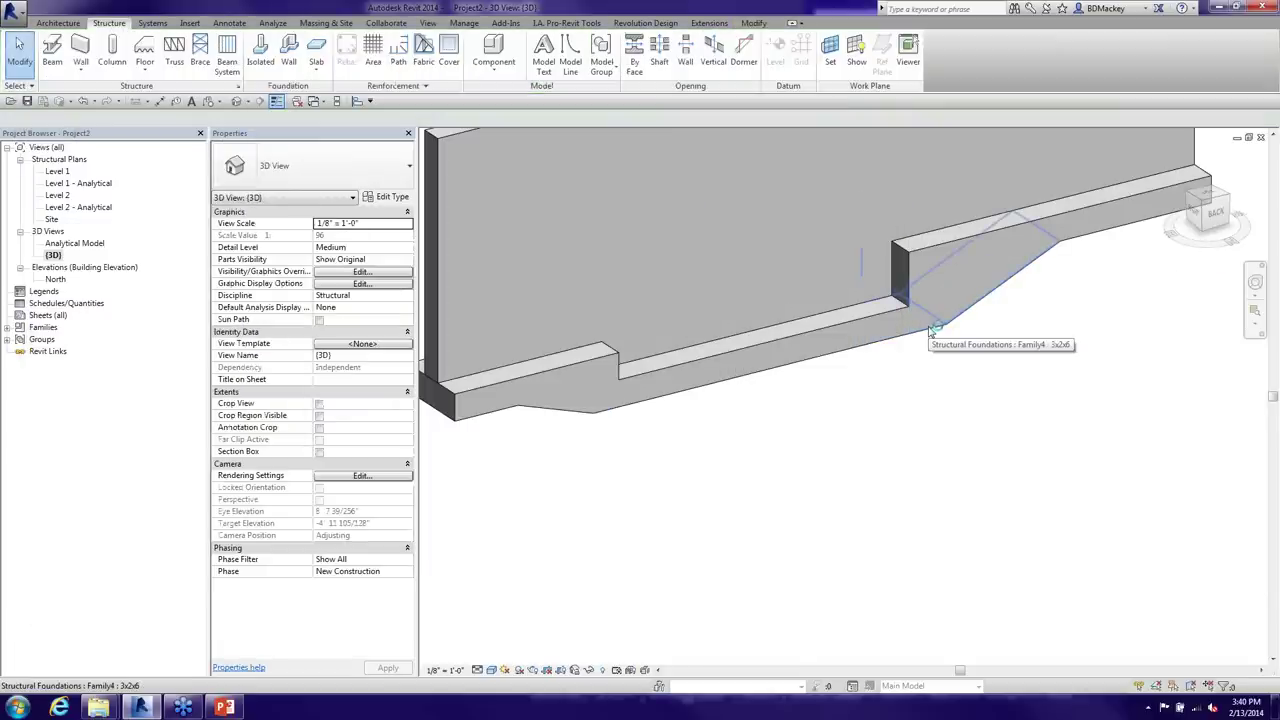
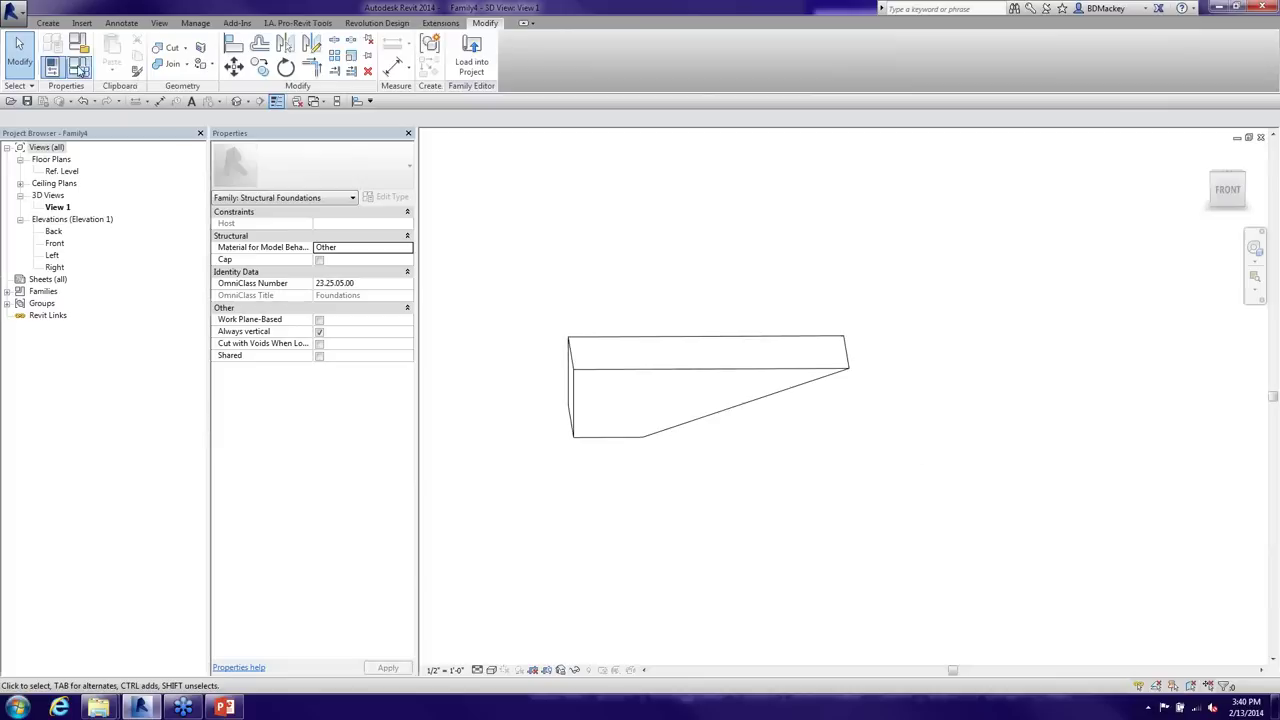
# Change the foundation family's Thickness parameter from type to instance in Family Types
pyautogui.click(50, 175)
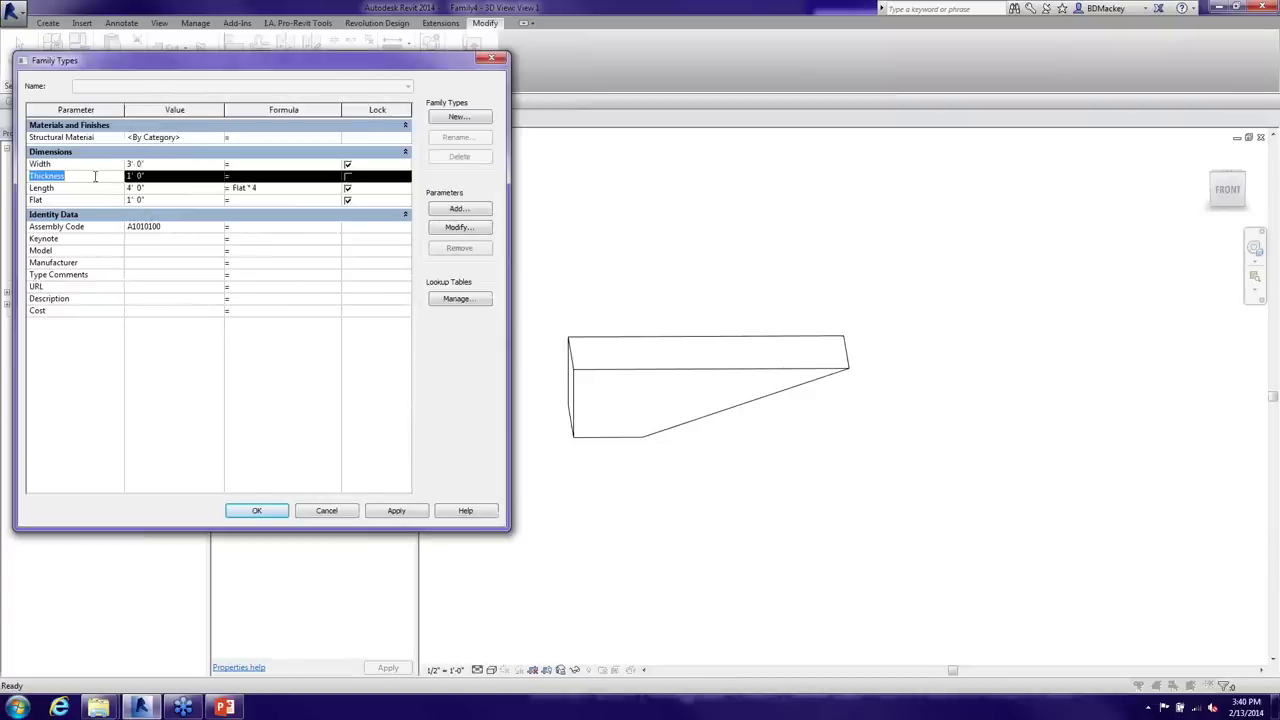
pyautogui.click(465, 231)
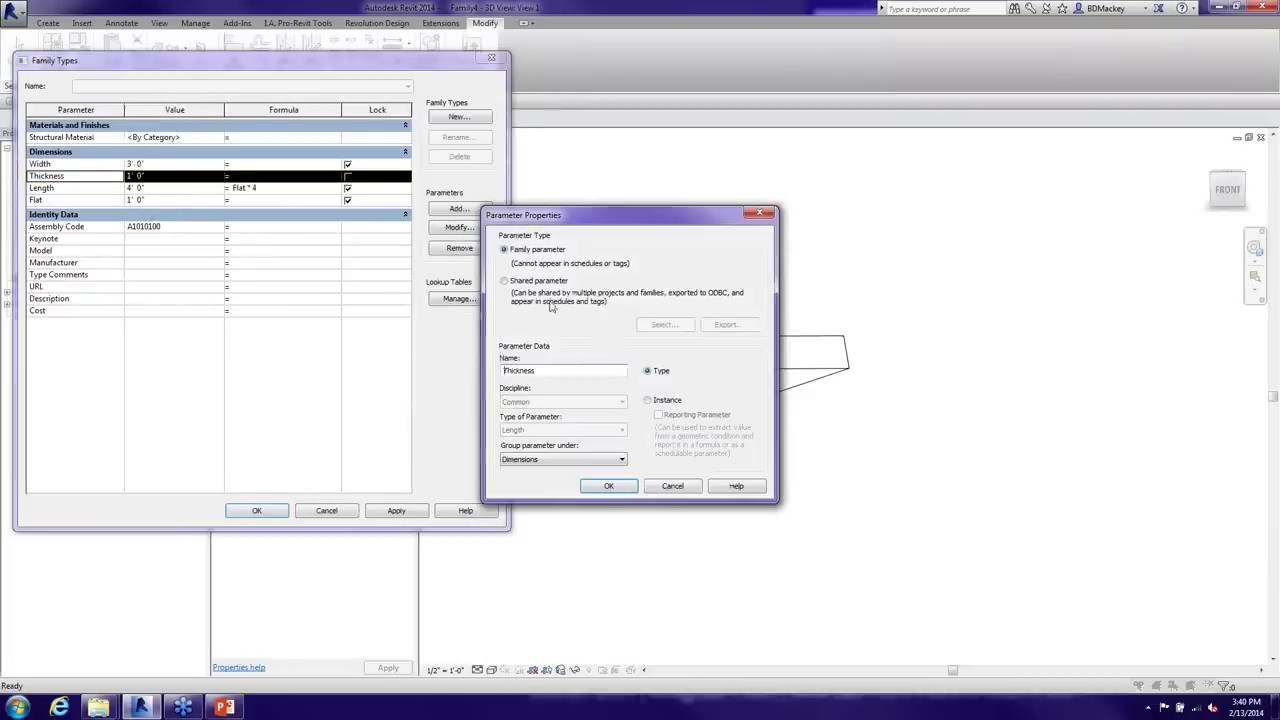
pyautogui.click(648, 401)
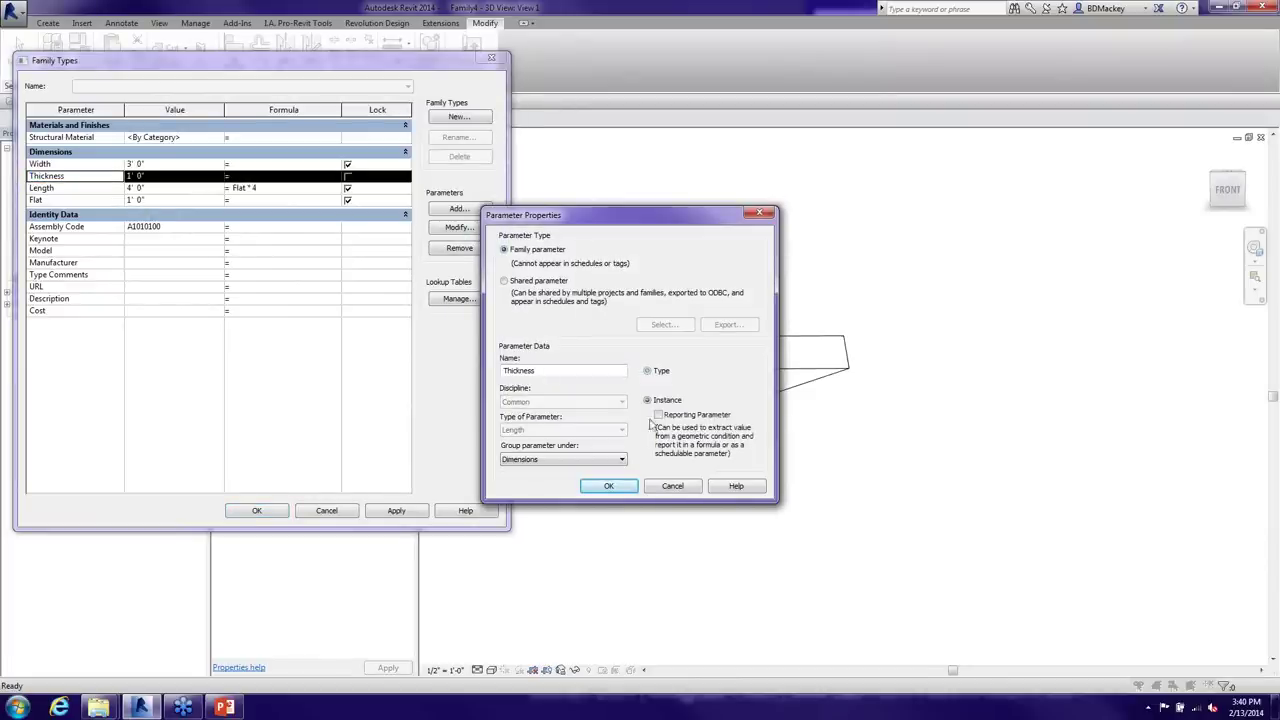
pyautogui.click(609, 486)
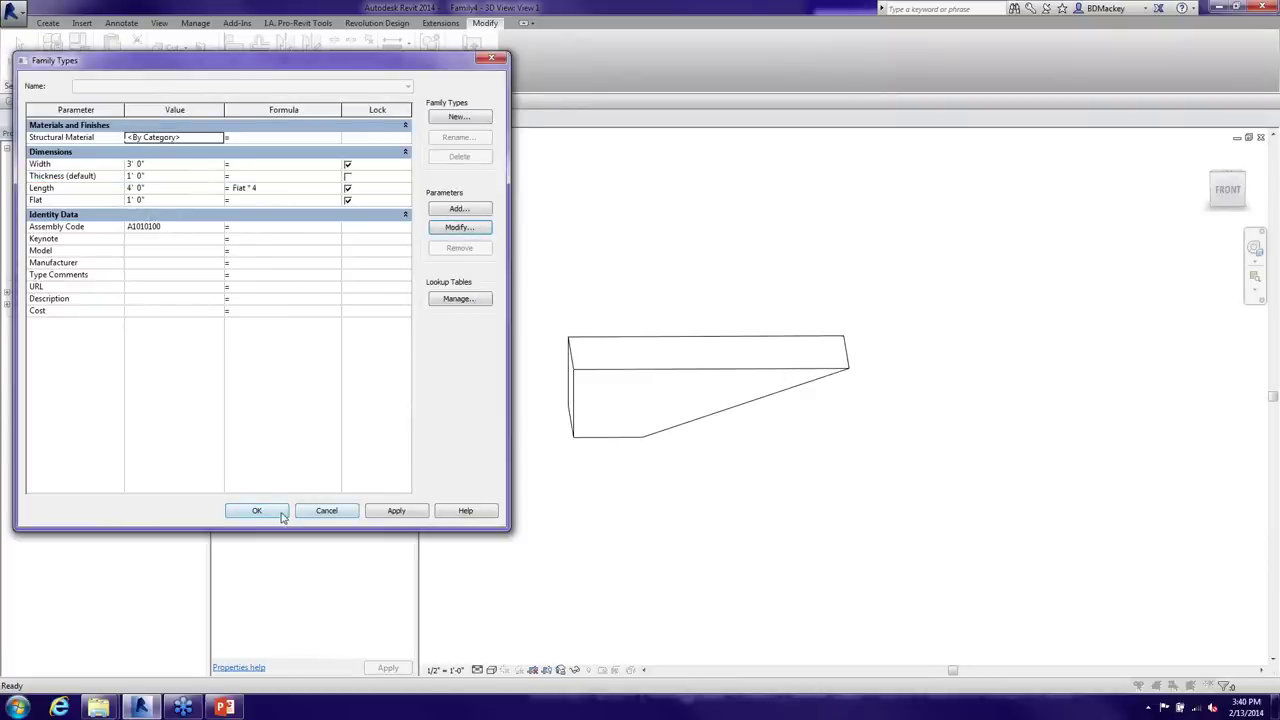
pyautogui.click(334, 515)
# Load the updated family into Project2, overwriting the existing version
pyautogui.click(471, 55)
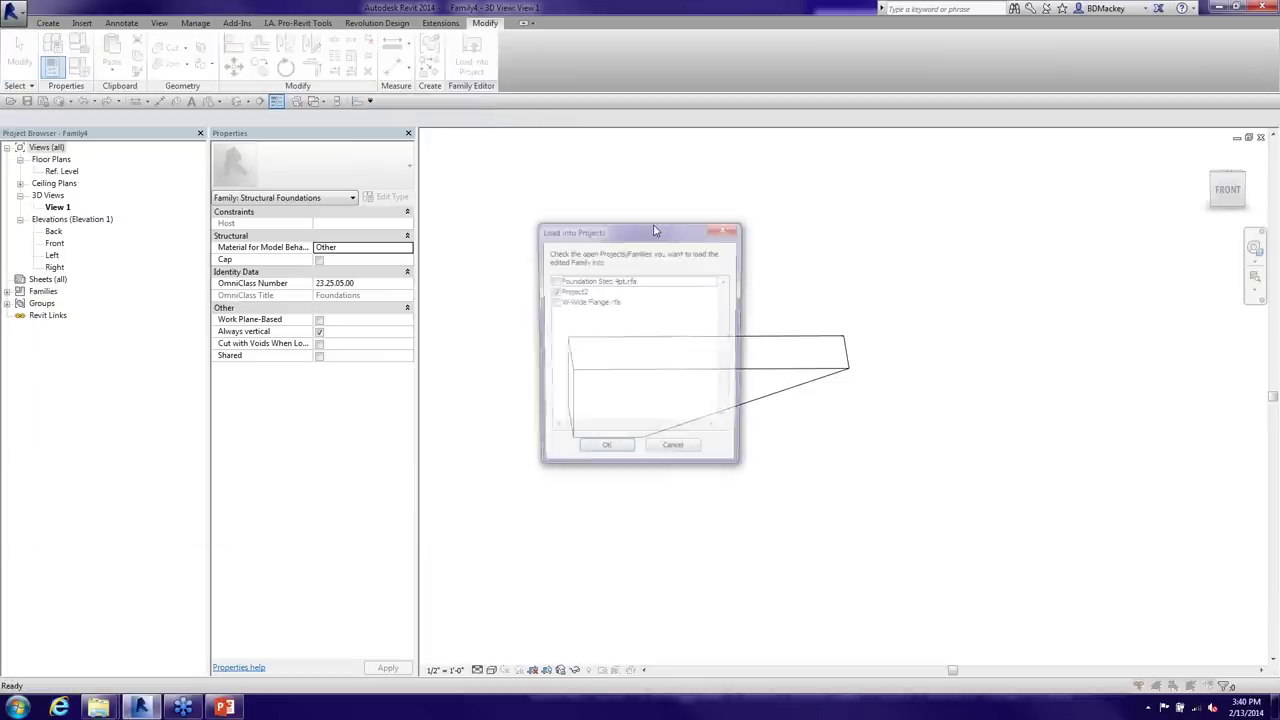
pyautogui.click(617, 457)
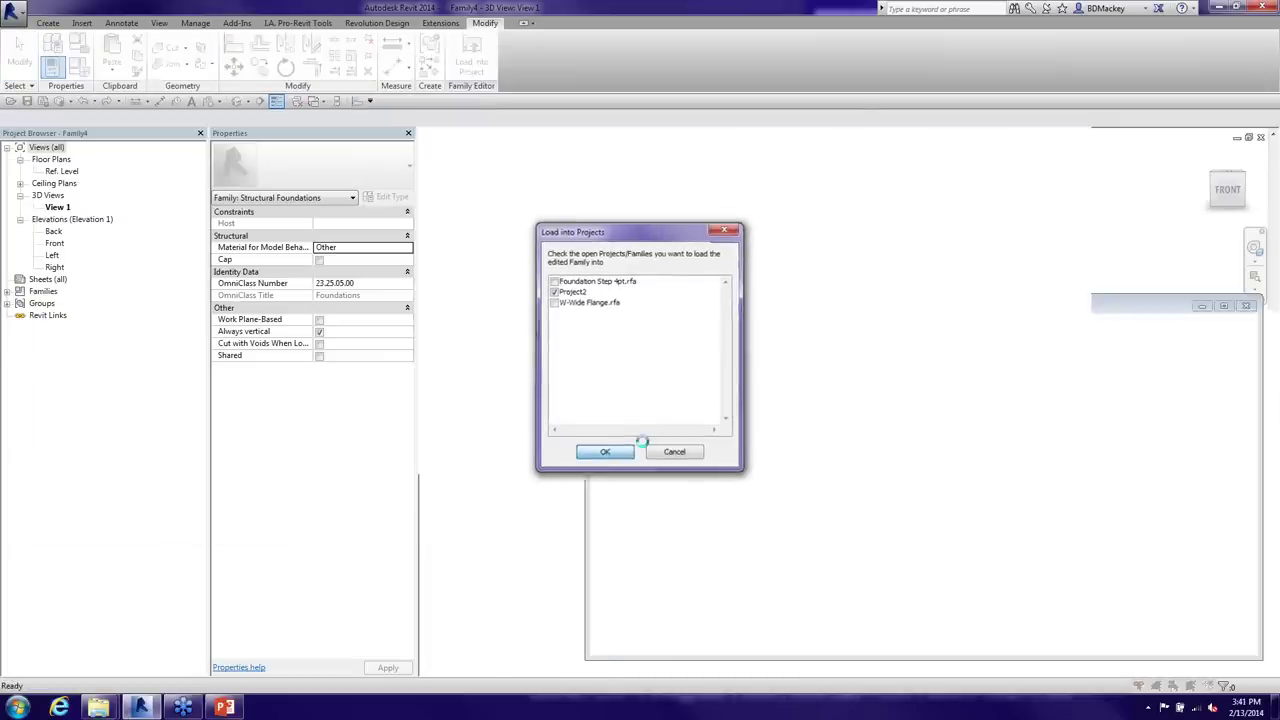
pyautogui.click(570, 319)
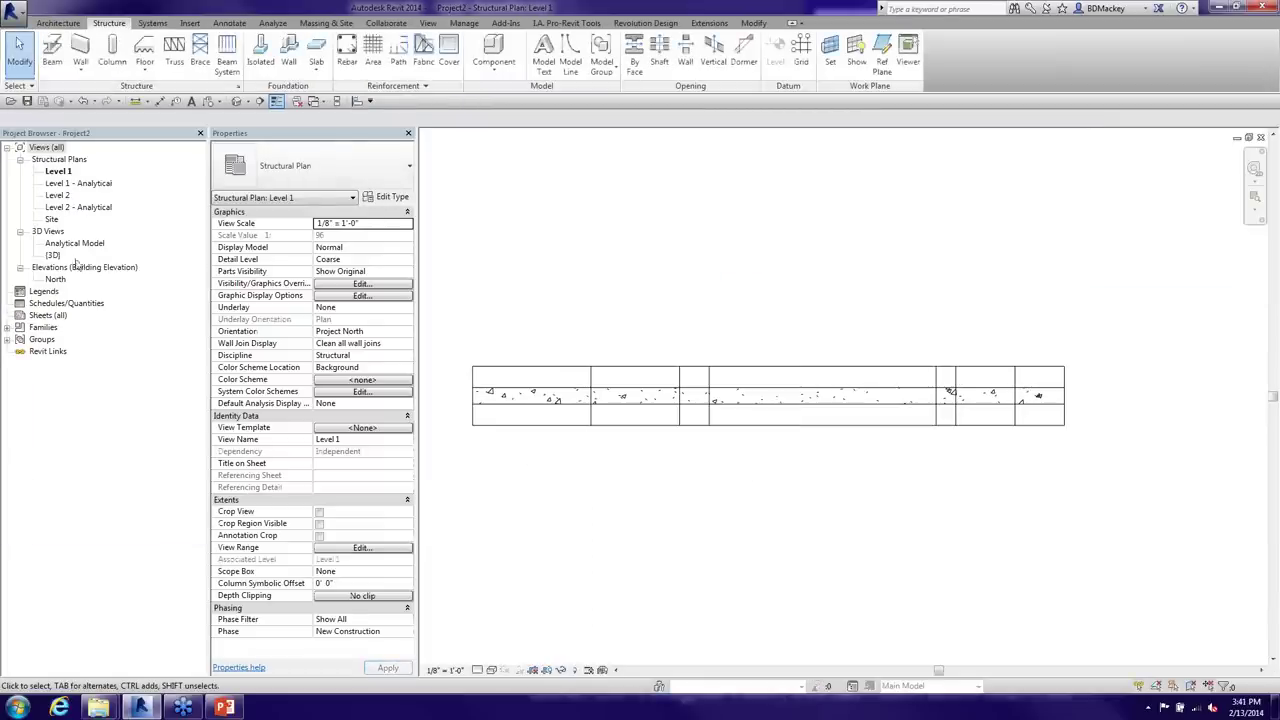
# In the North elevation, drag the sloped foundation's top handle down to the footing
pyautogui.doubleClick(55, 279)
pyautogui.click(886, 375)
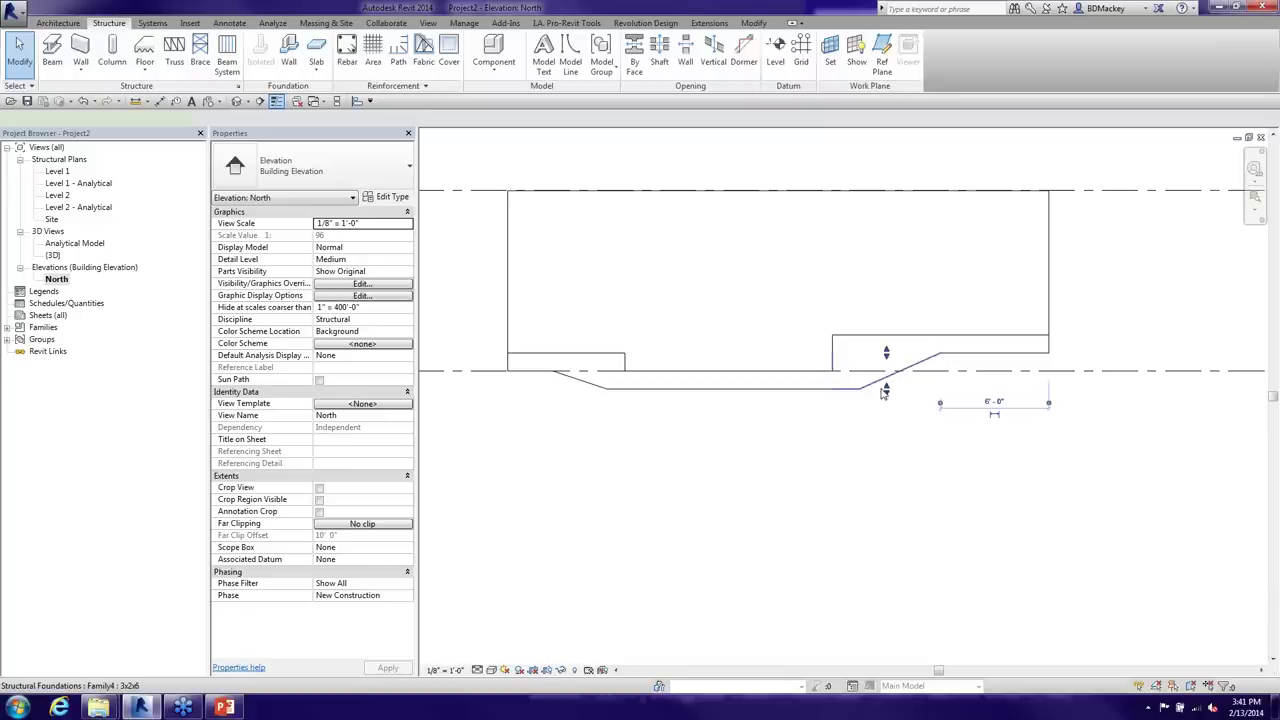
pyautogui.moveTo(888, 303); pyautogui.dragTo(888, 298)
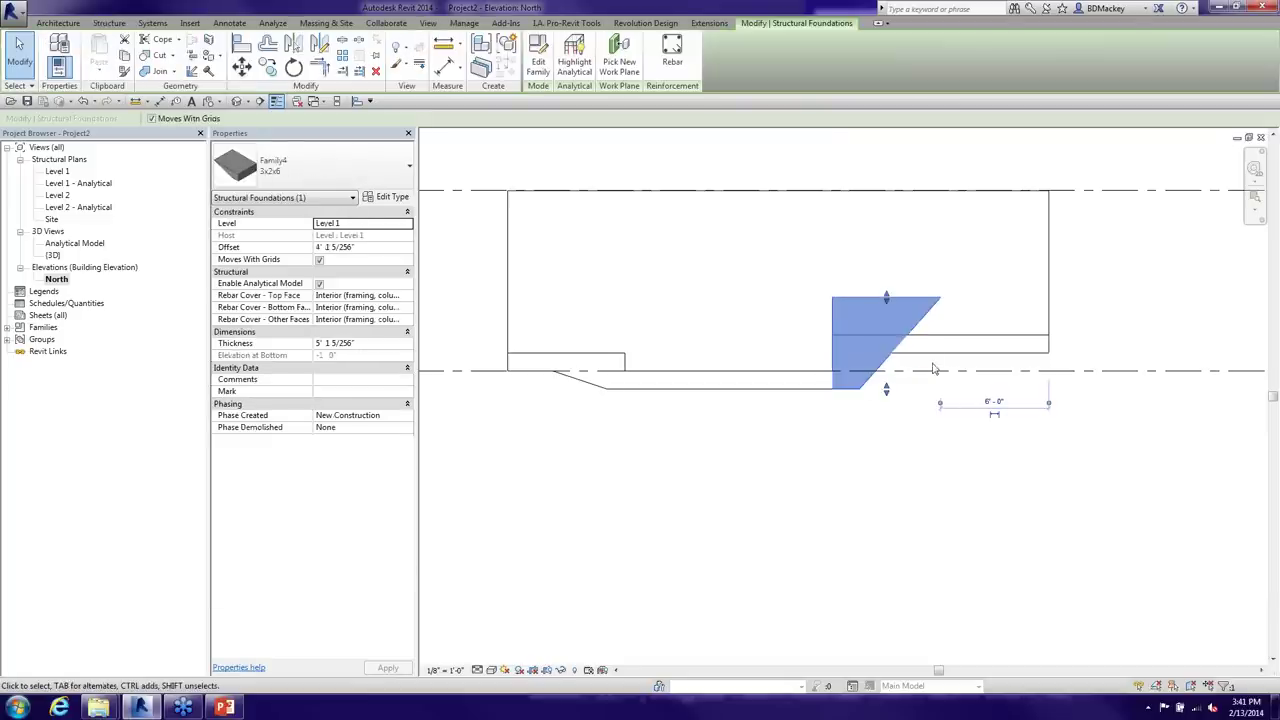
pyautogui.moveTo(886, 352); pyautogui.dragTo(886, 353)
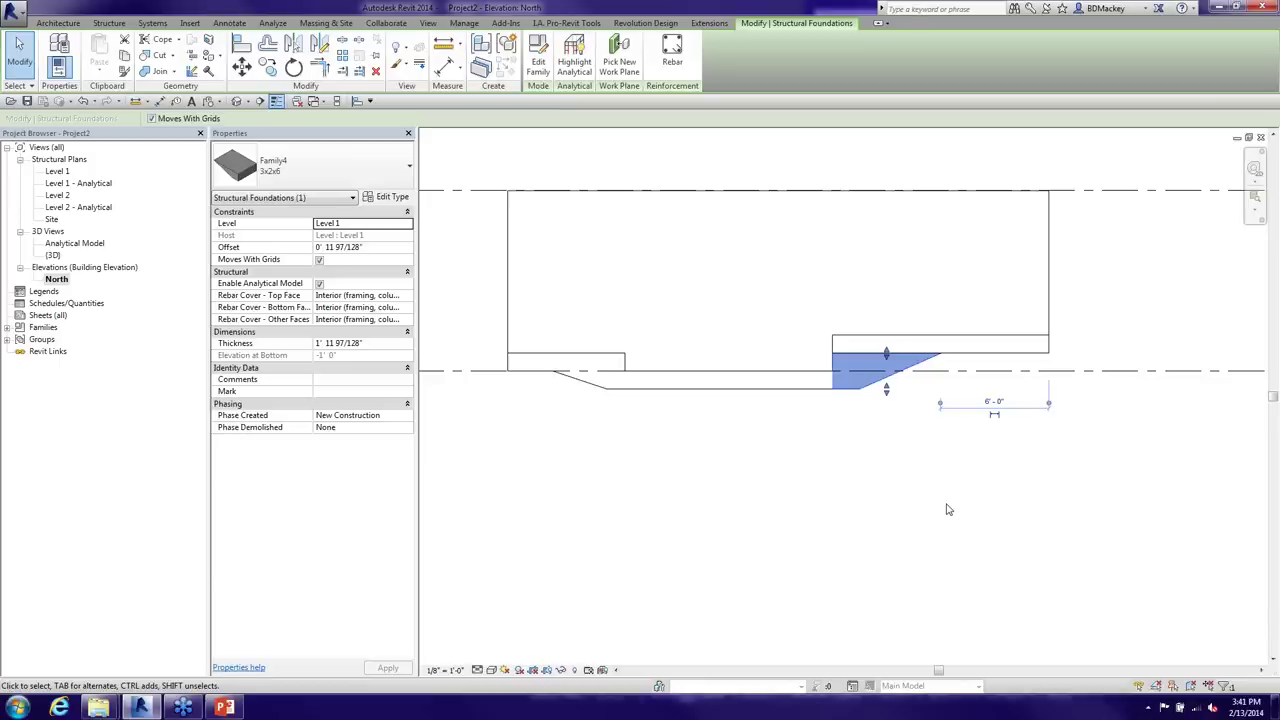
pyautogui.press('Escape')
# Check the foundation top and the small sloped footing piece, then open the Level 1 structural plan
pyautogui.scroll(5, 915, 370)
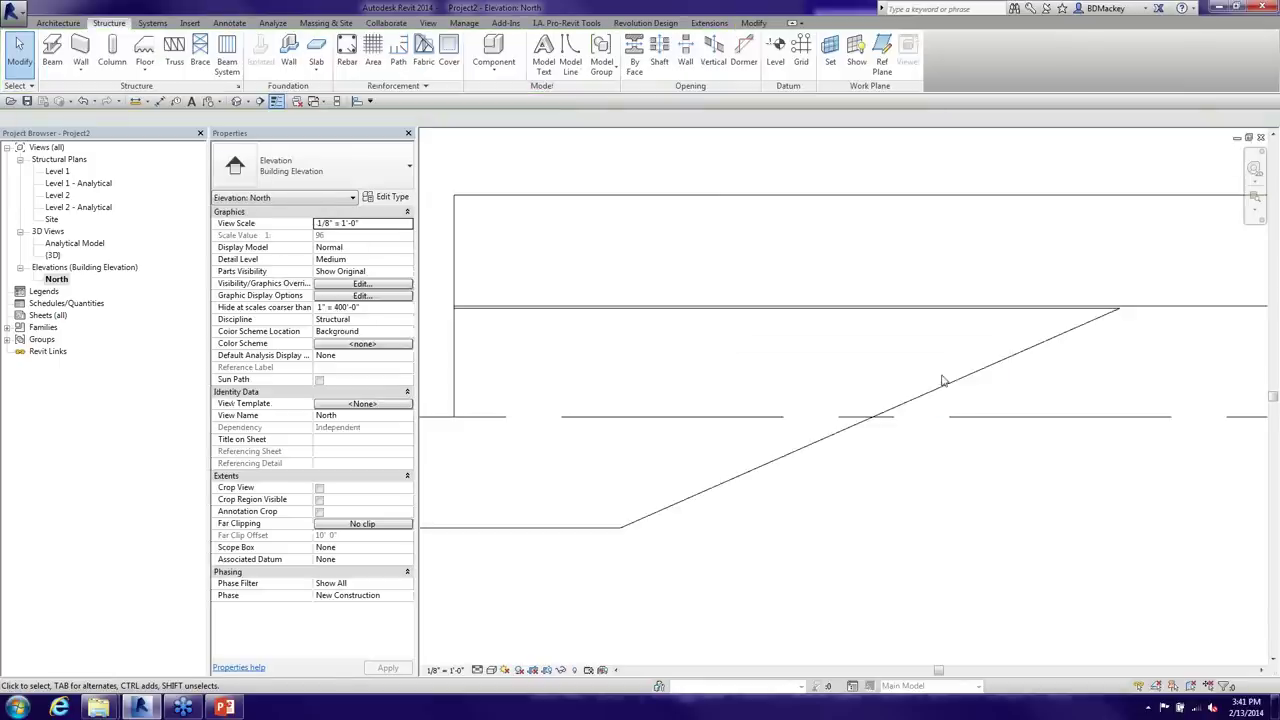
pyautogui.moveTo(942, 381); pyautogui.dragTo(957, 394, button='middle')
pyautogui.click(770, 322)
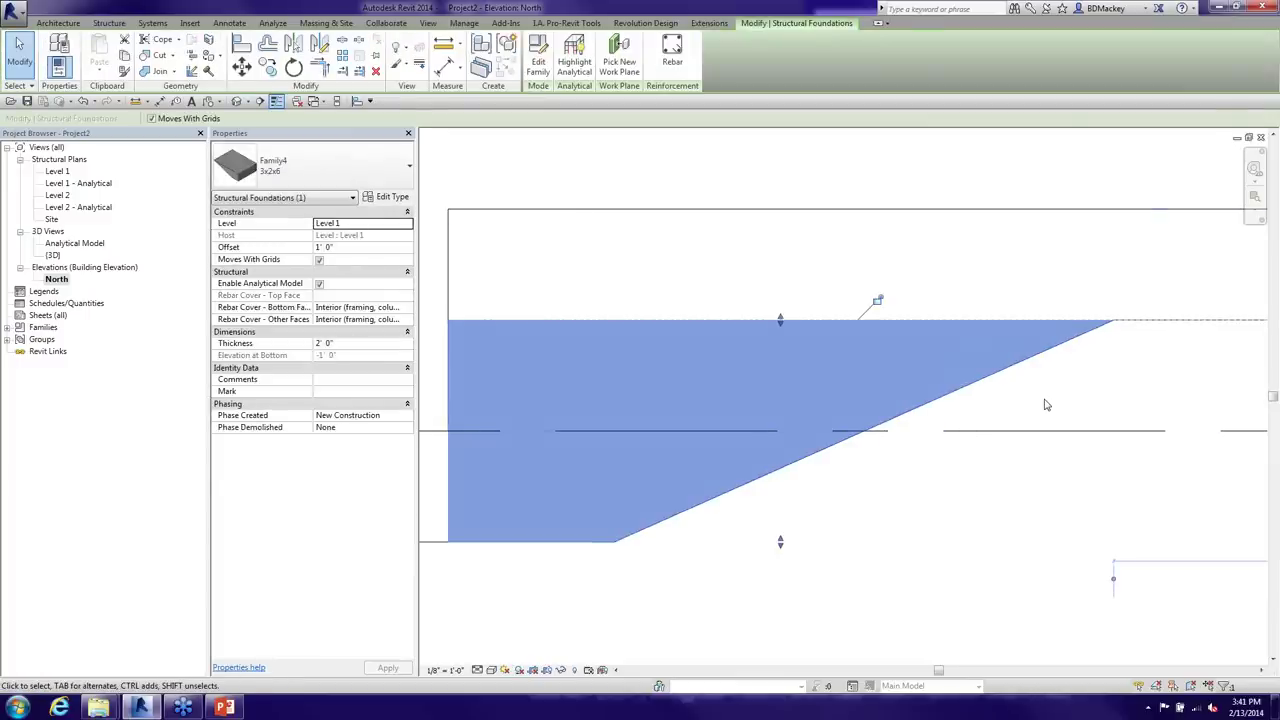
pyautogui.press('Escape')
pyautogui.scroll(-3, 1043, 410)
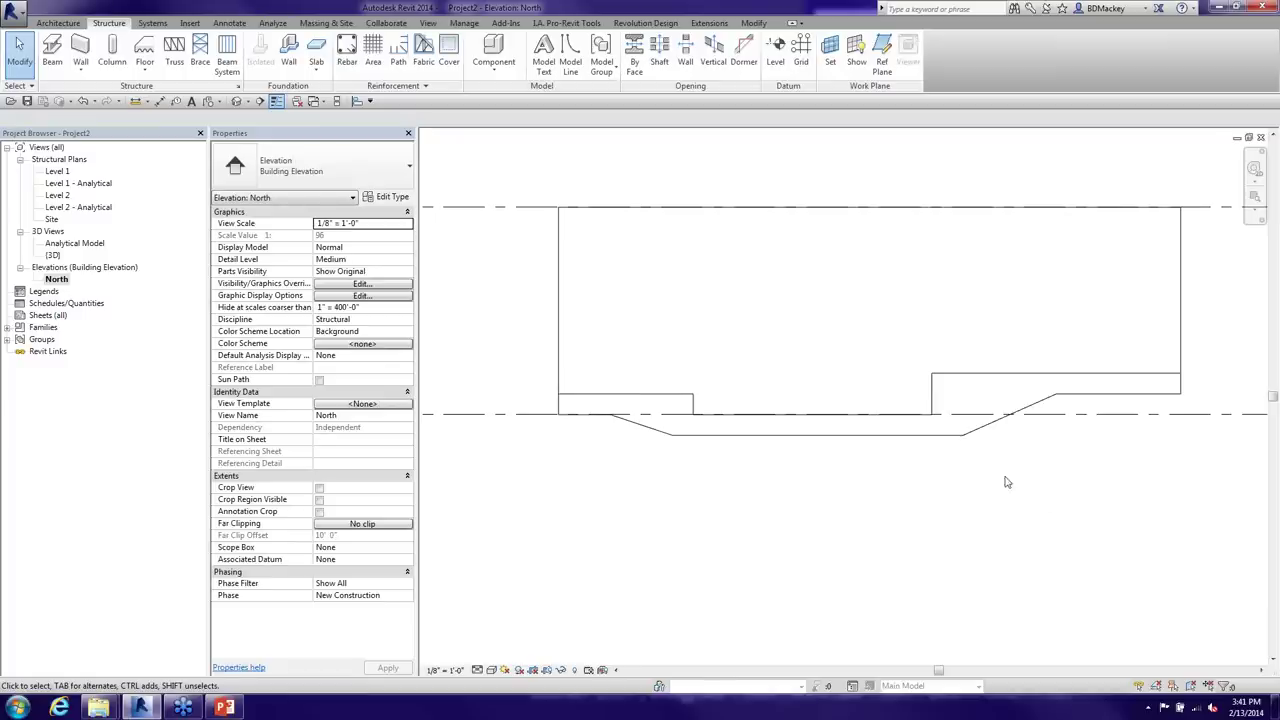
pyautogui.click(655, 435)
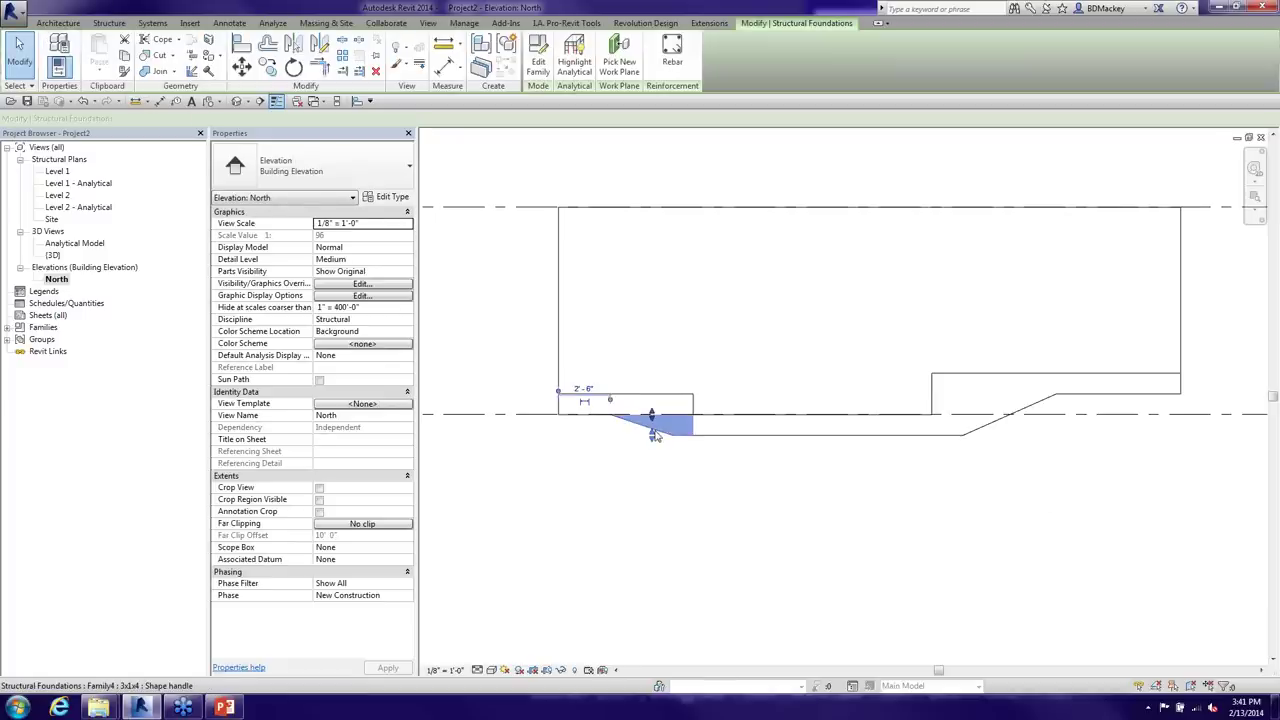
pyautogui.click(481, 261)
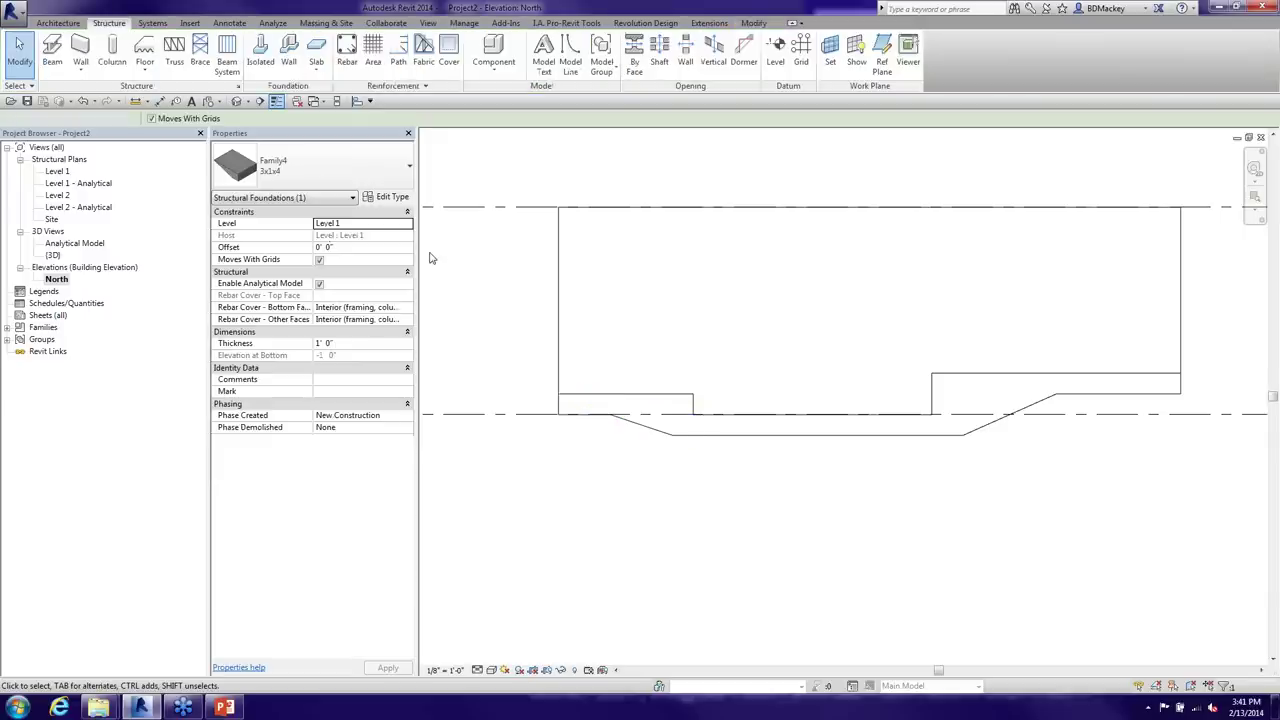
pyautogui.doubleClick(68, 174)
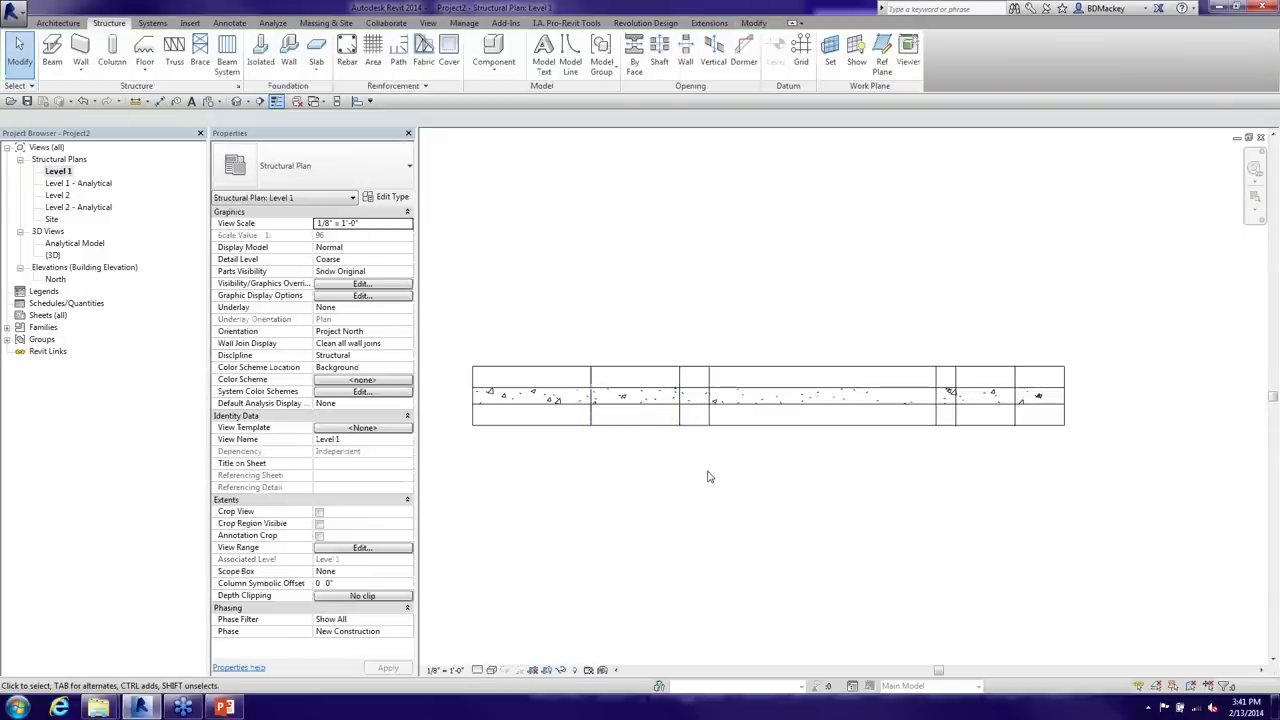
# Using VG, override Structural Foundations projection lines with the Dash pattern in Level 1
pyautogui.press('v')
pyautogui.press('g')
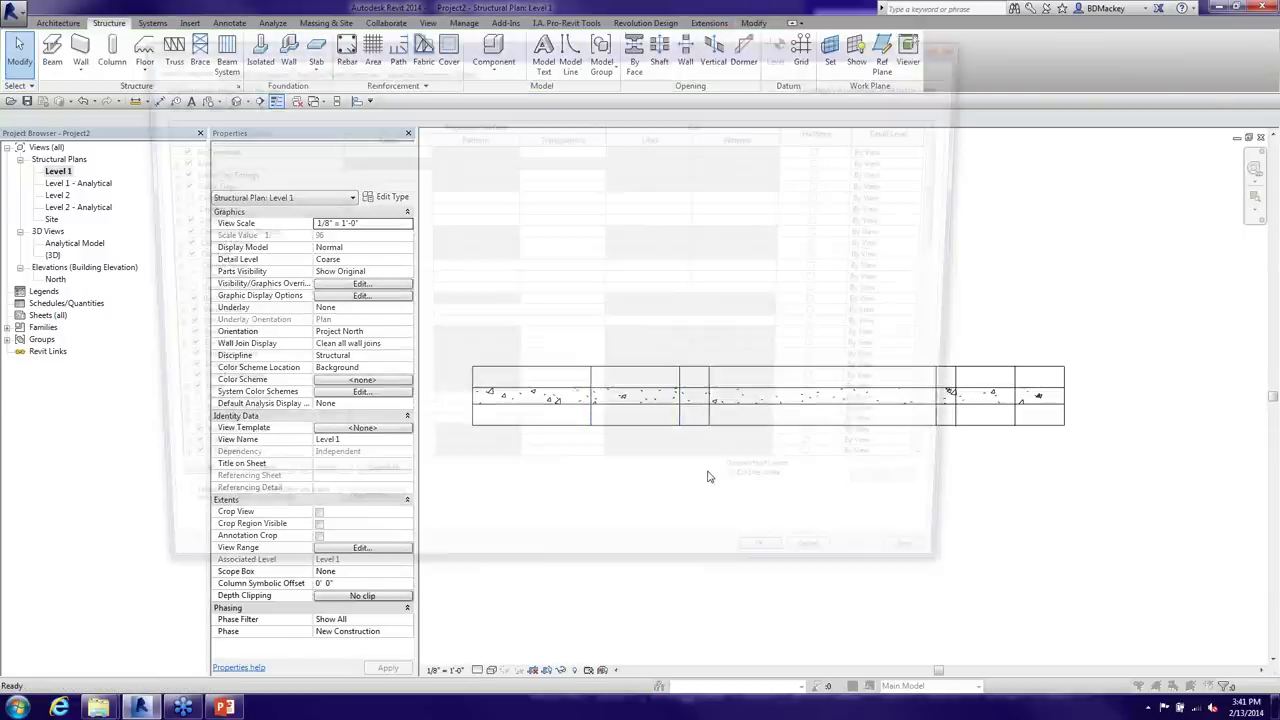
pyautogui.click(226, 341)
pyautogui.press('s')
pyautogui.scroll(-7, 226, 341)
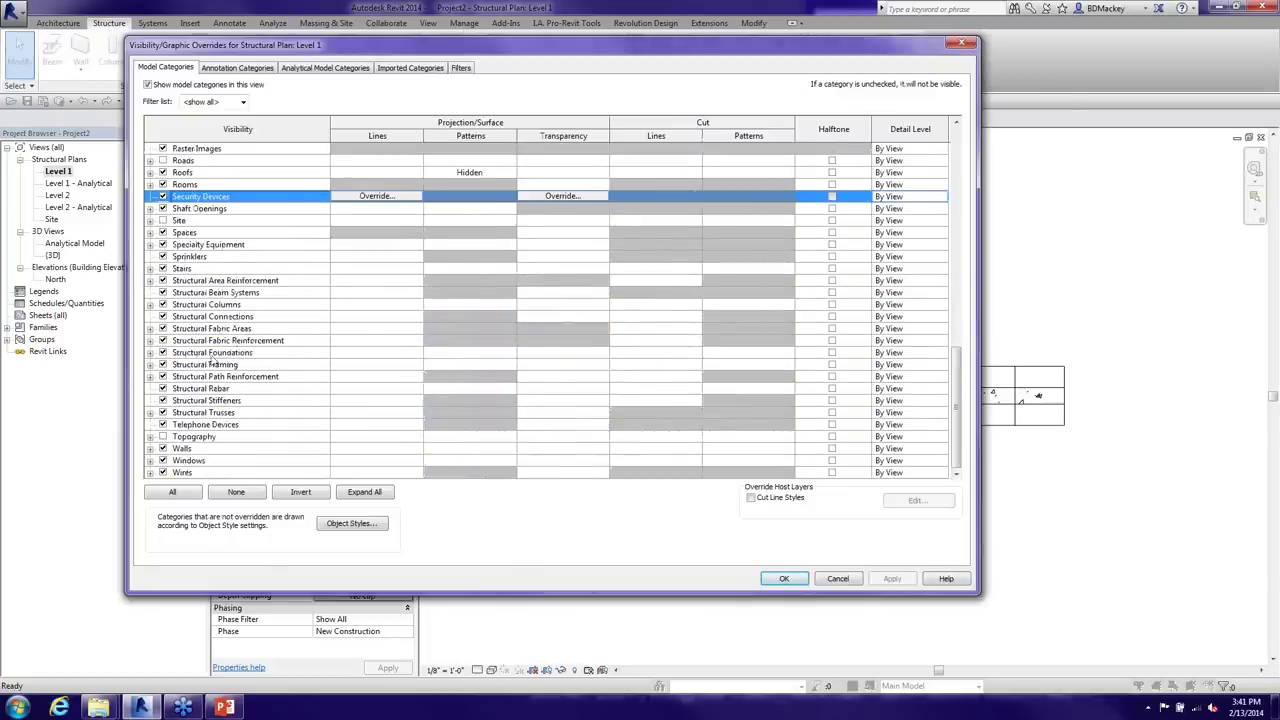
pyautogui.click(213, 355)
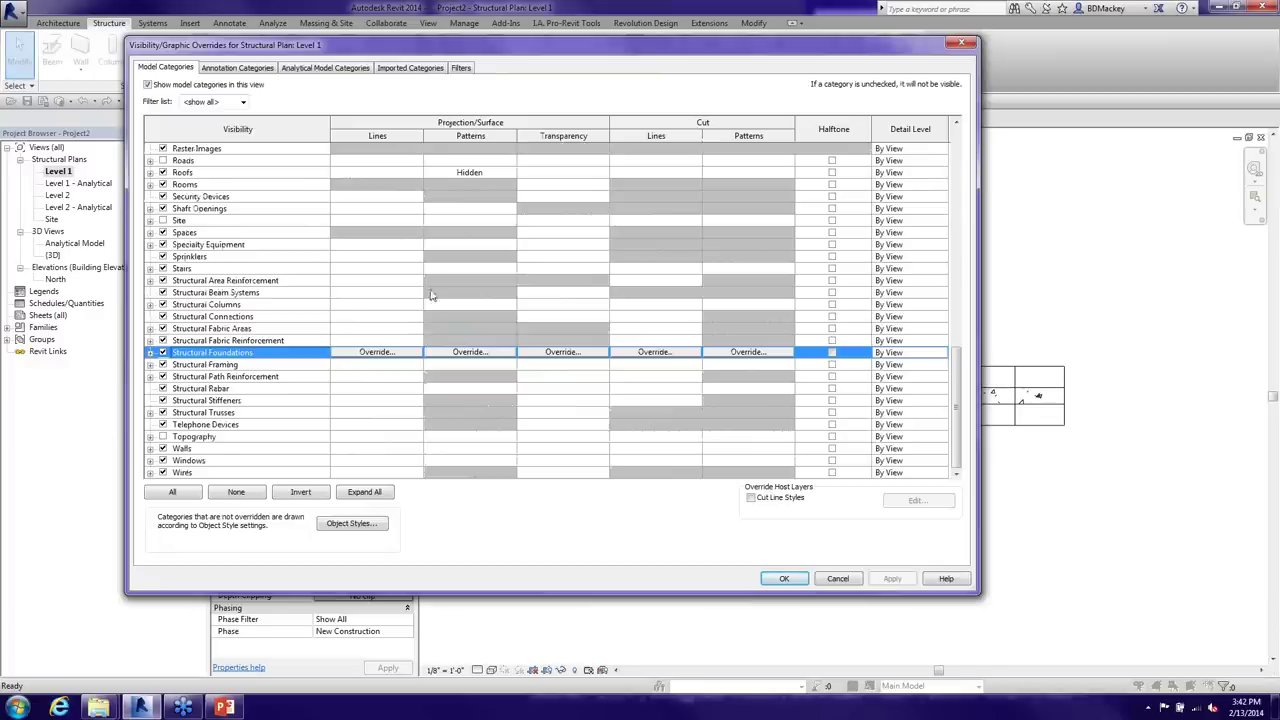
pyautogui.click(388, 353)
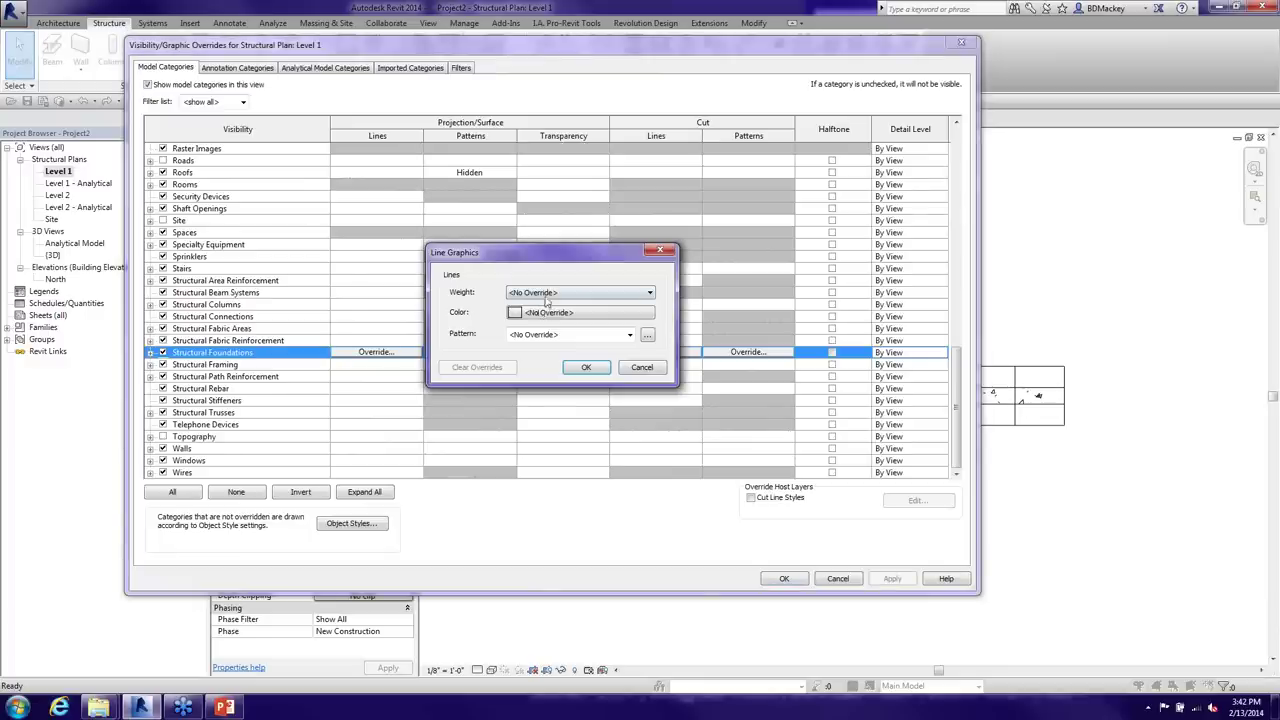
pyautogui.click(546, 334)
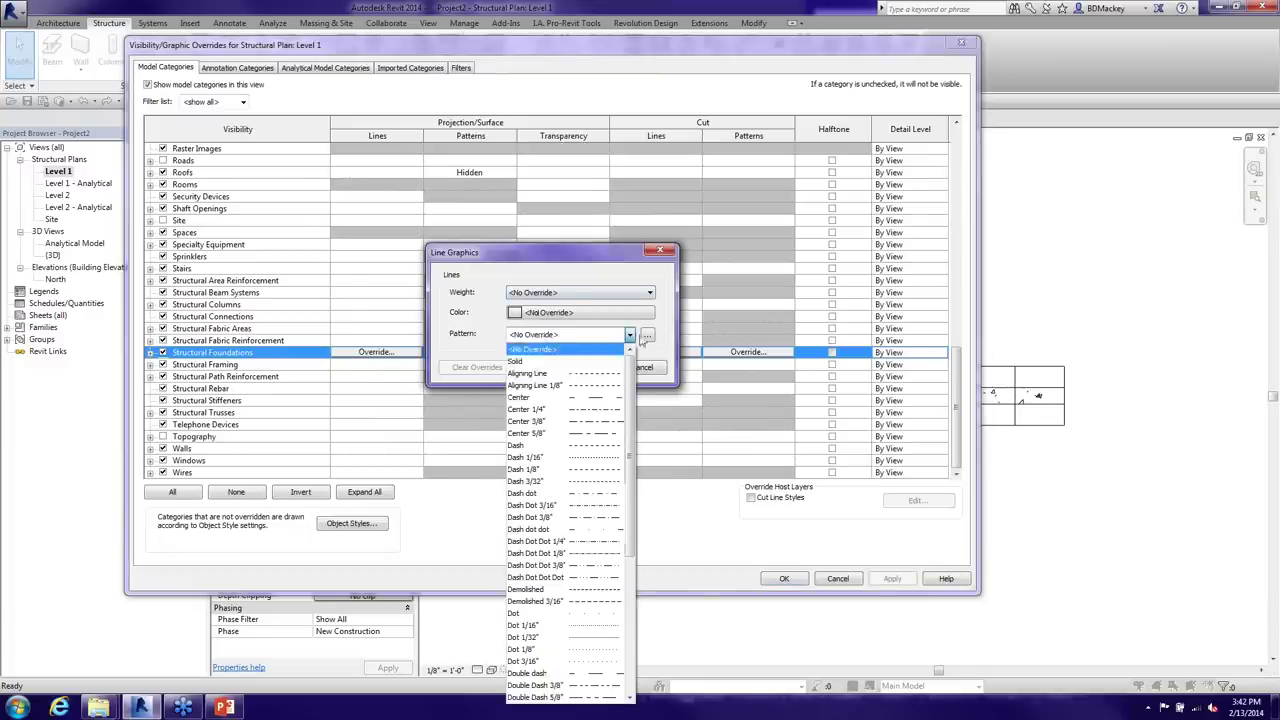
pyautogui.click(545, 445)
pyautogui.click(586, 368)
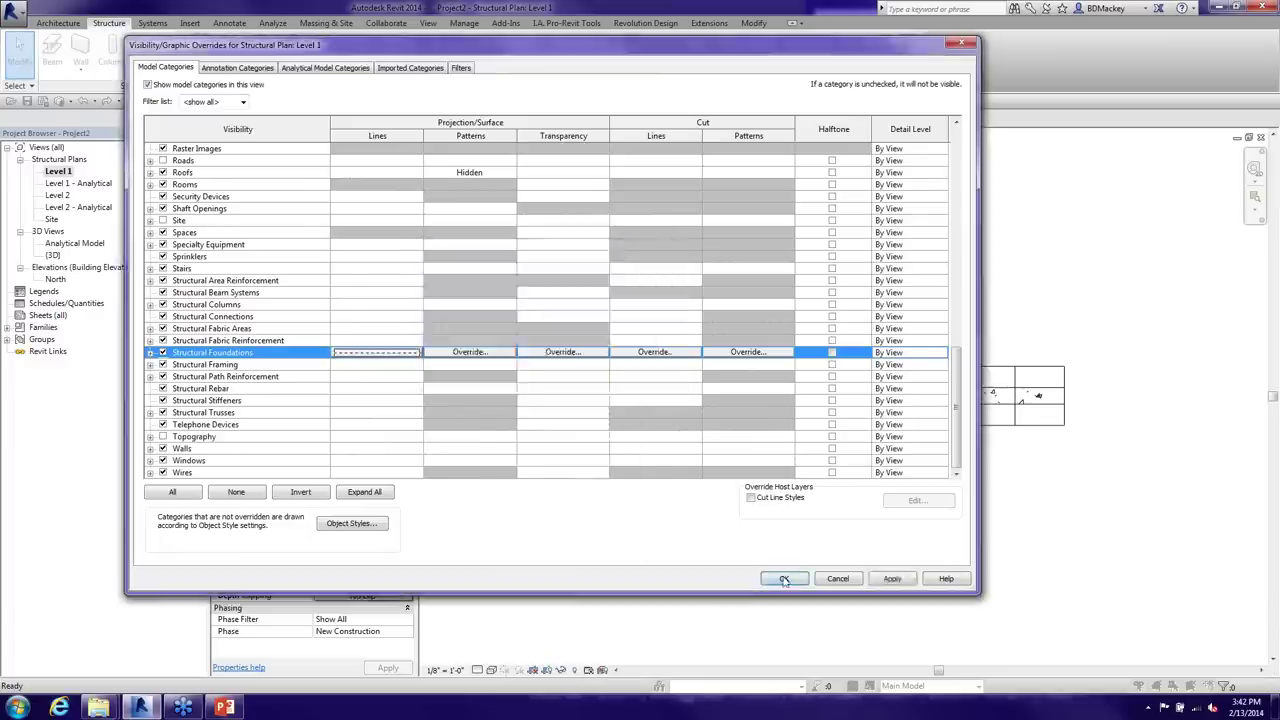
pyautogui.click(785, 579)
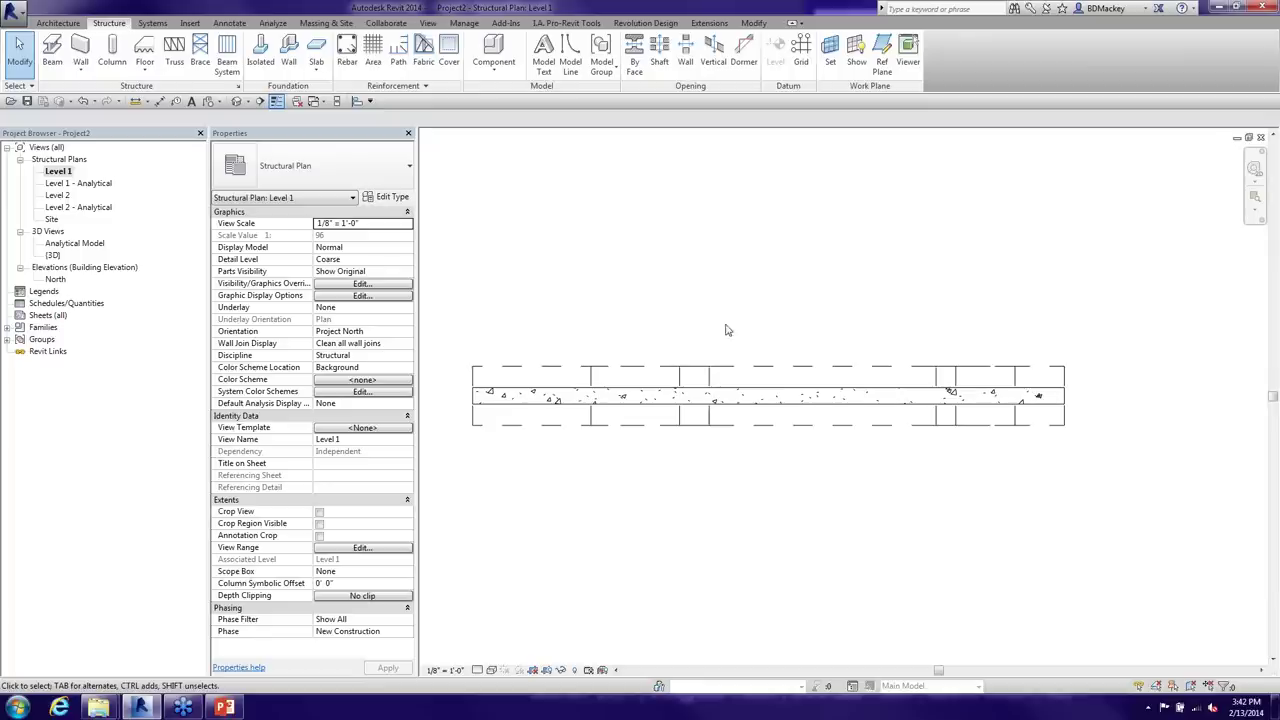
# In the {3D} view, select and delete the sloped foundation piece
pyautogui.moveTo(750, 470); pyautogui.dragTo(714, 406, button='middle')
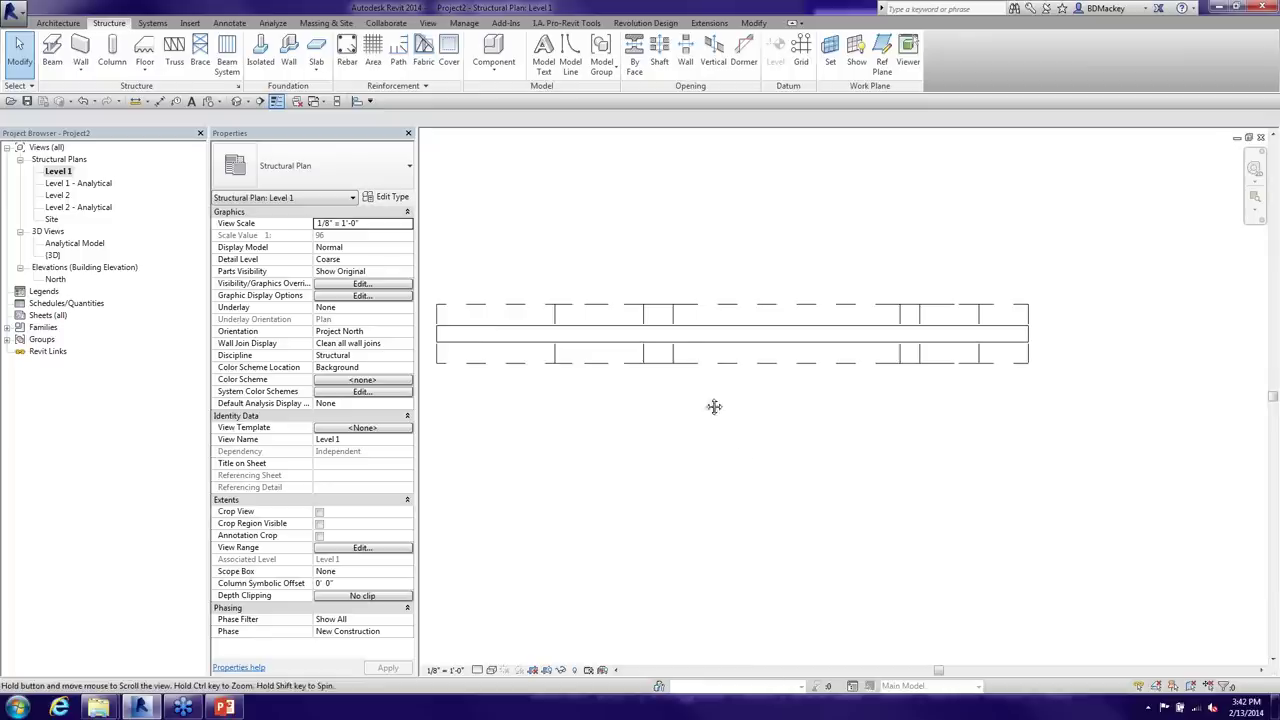
pyautogui.doubleClick(52, 255)
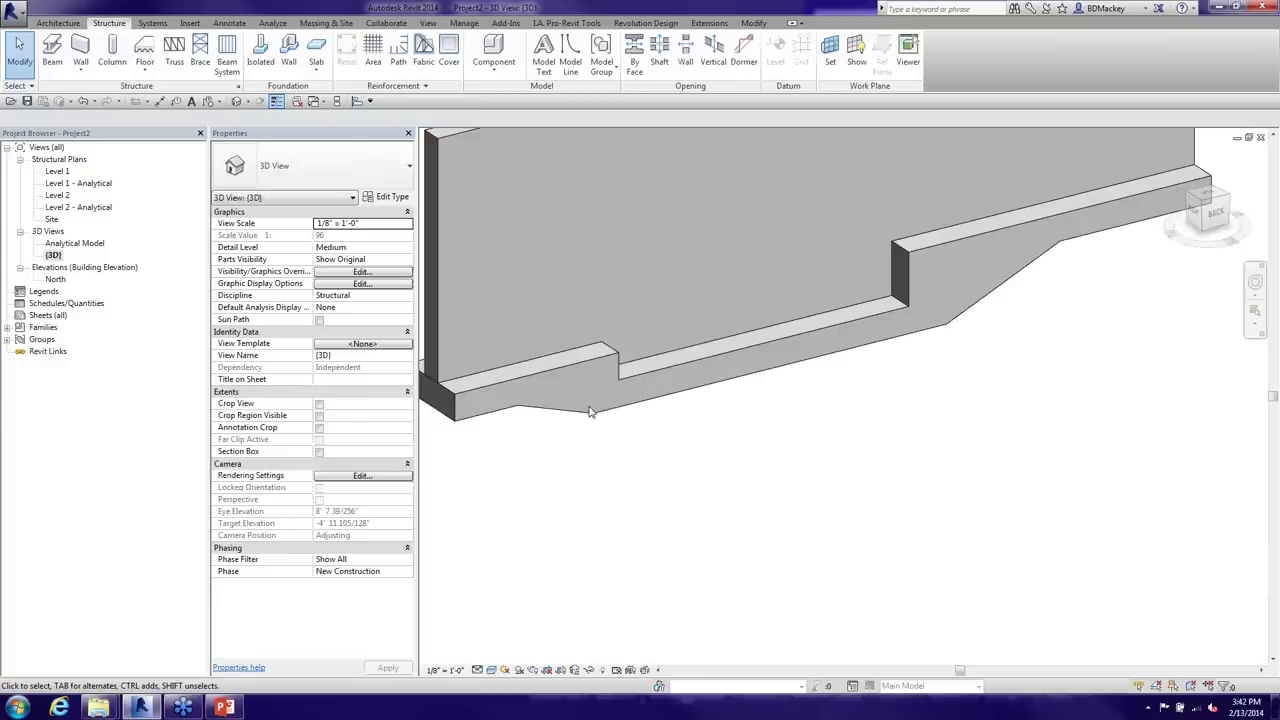
pyautogui.click(590, 418)
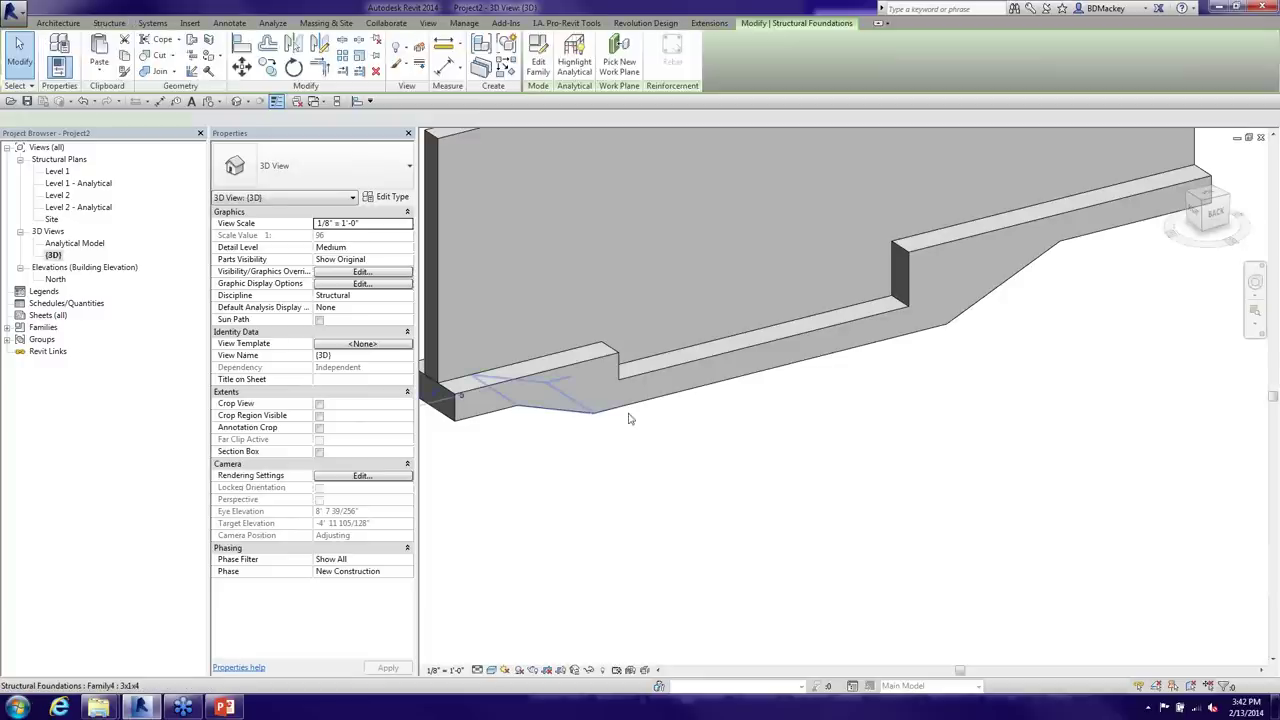
pyautogui.click(766, 391)
pyautogui.click(972, 338)
pyautogui.press('Delete')
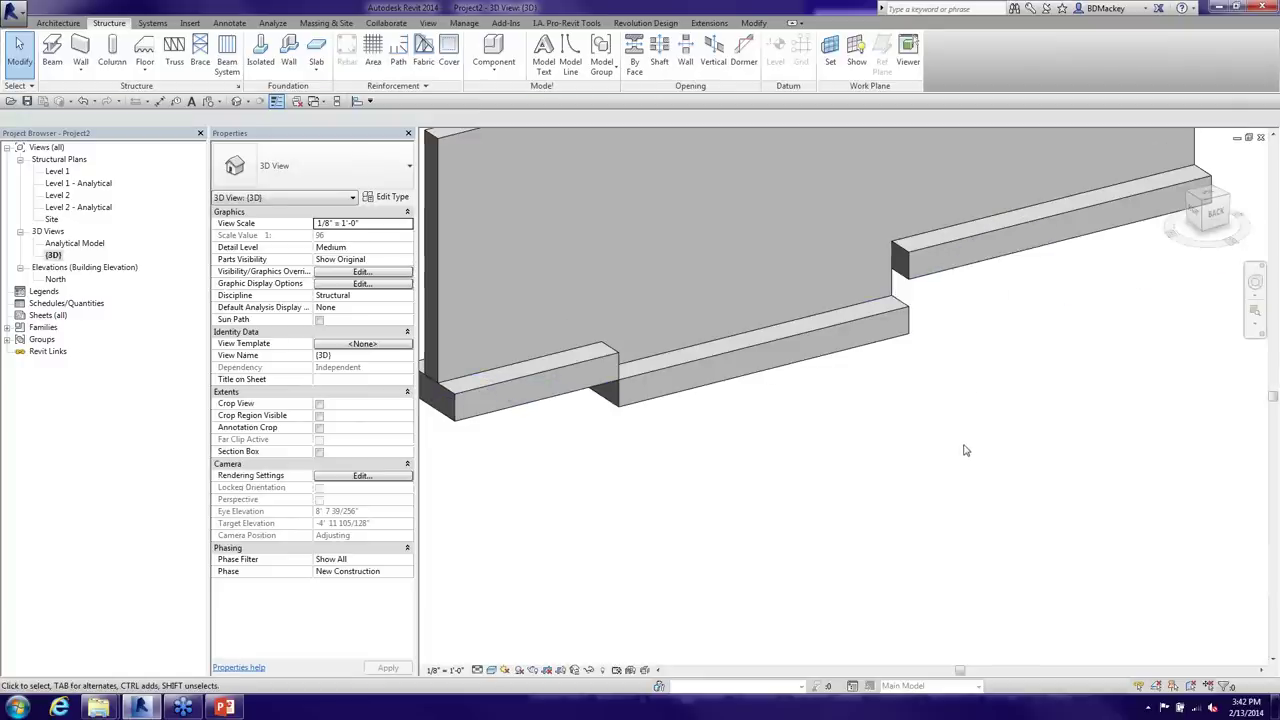
# Cycle through the open windows back to the Family4 family editor
pyautogui.hotkey('ctrl', 'Tab')
pyautogui.hotkey('ctrl', 'Tab')
pyautogui.hotkey('ctrl', 'Tab')
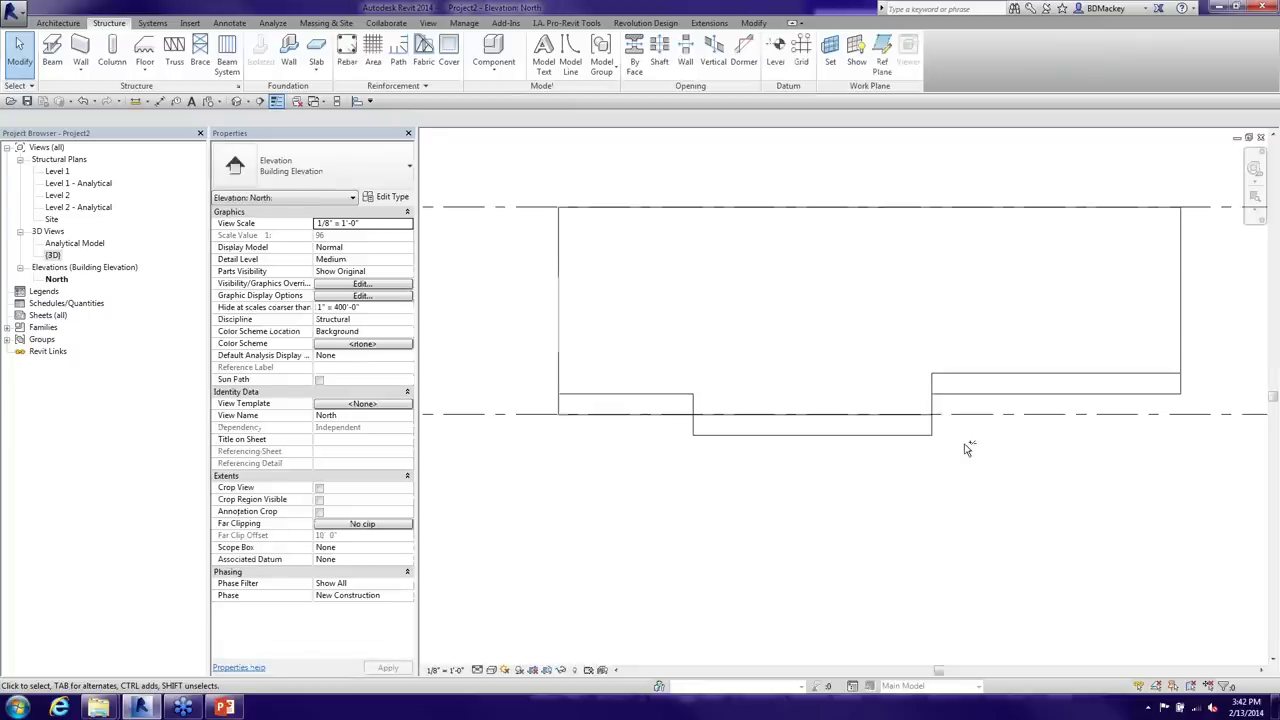
pyautogui.hotkey('ctrl', 'Tab')
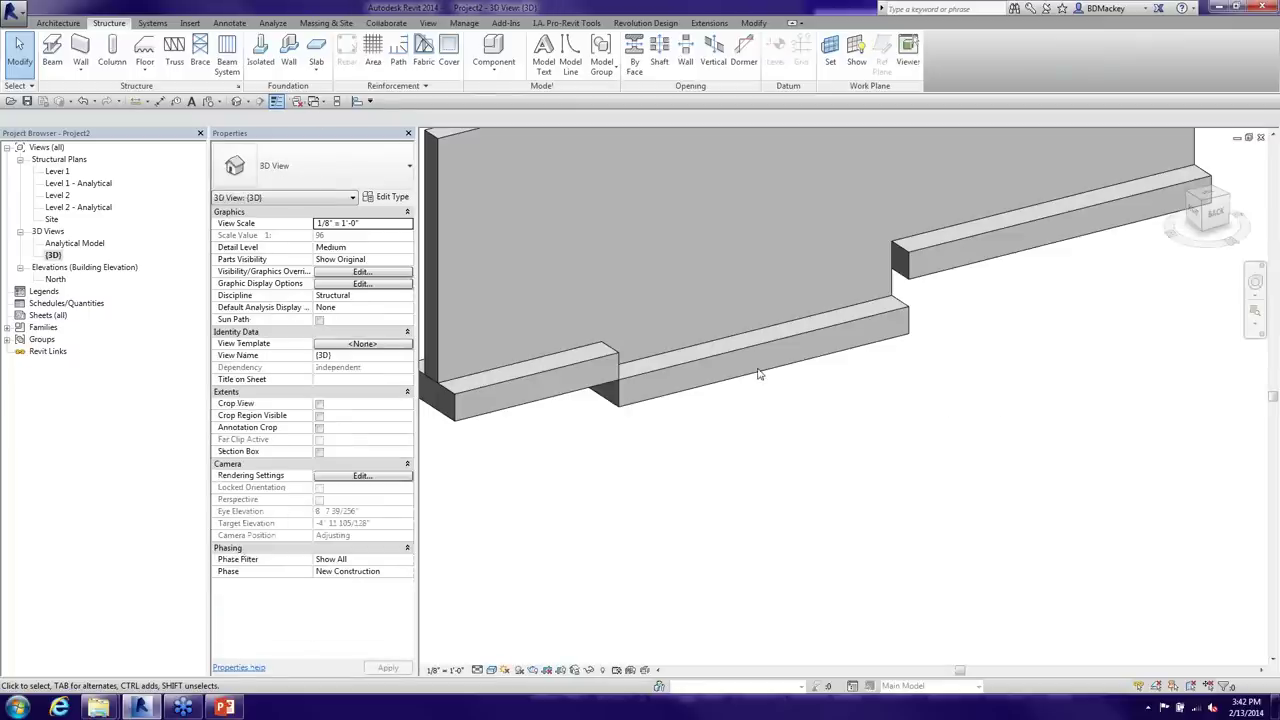
pyautogui.hotkey('ctrl', 'Tab')
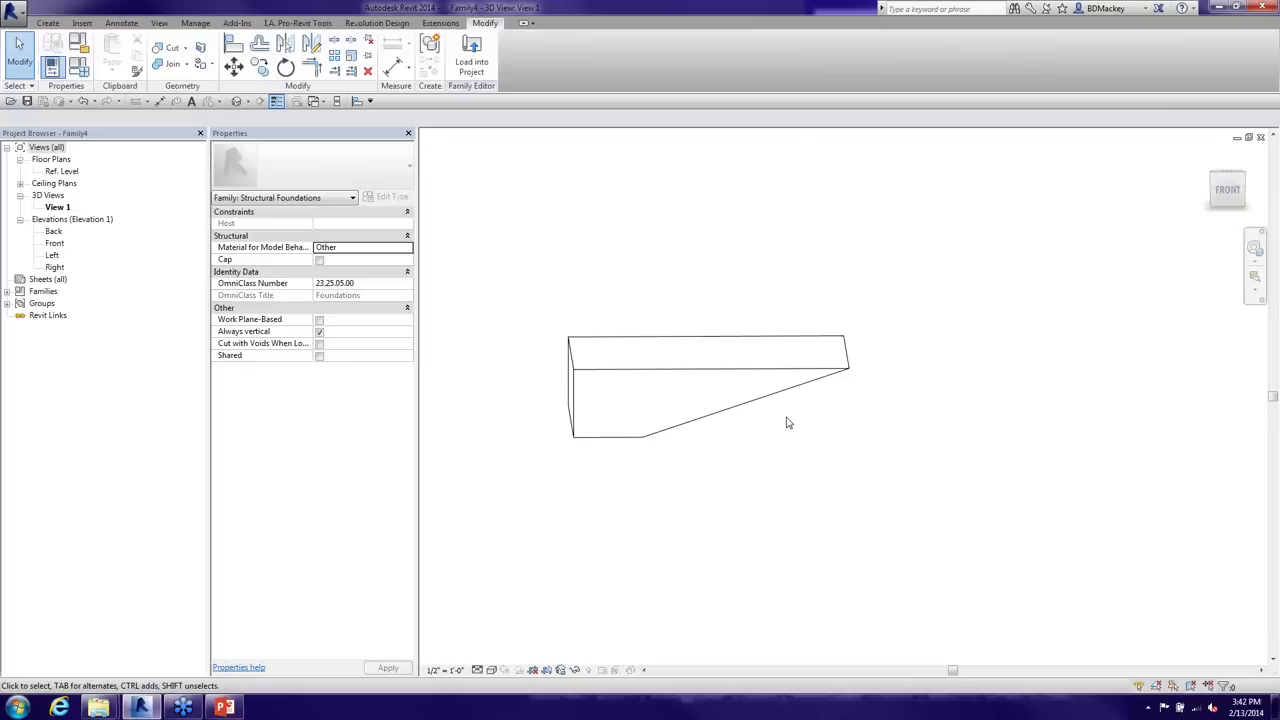
pyautogui.hotkey('ctrl', 'Tab')
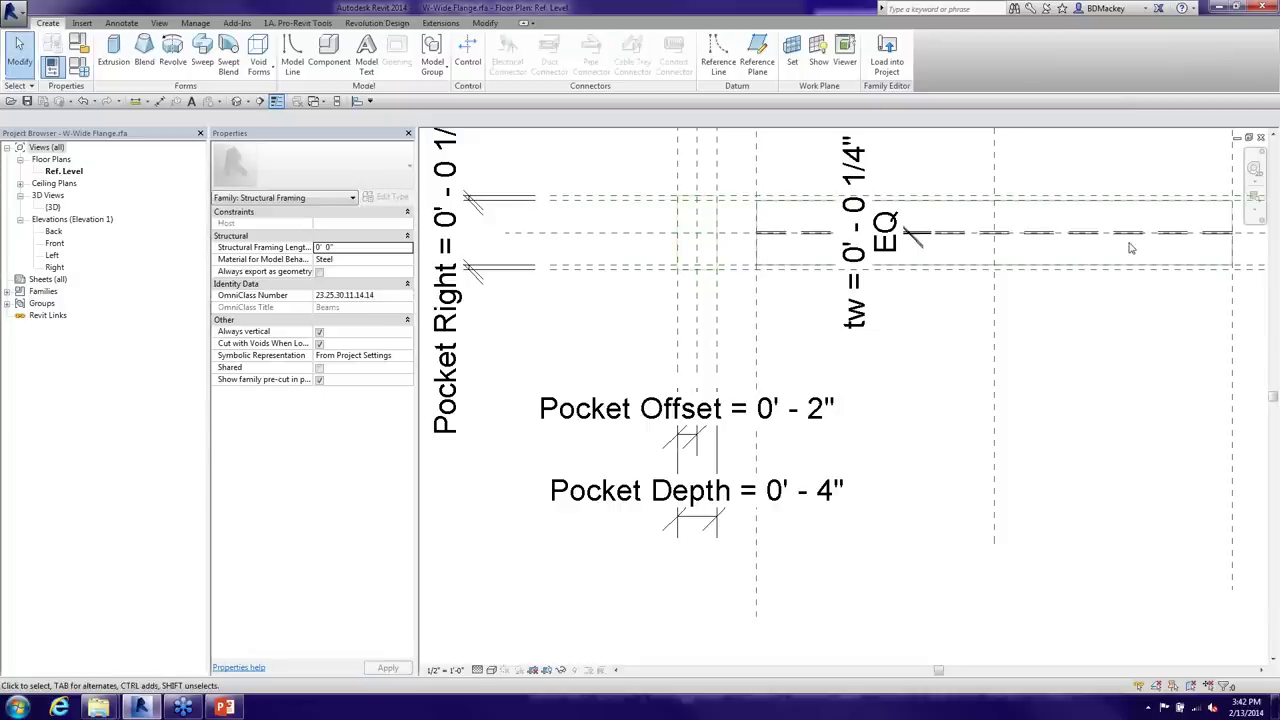
# Close W-Wide Flange.rfa without saving changes
pyautogui.click(1260, 136)
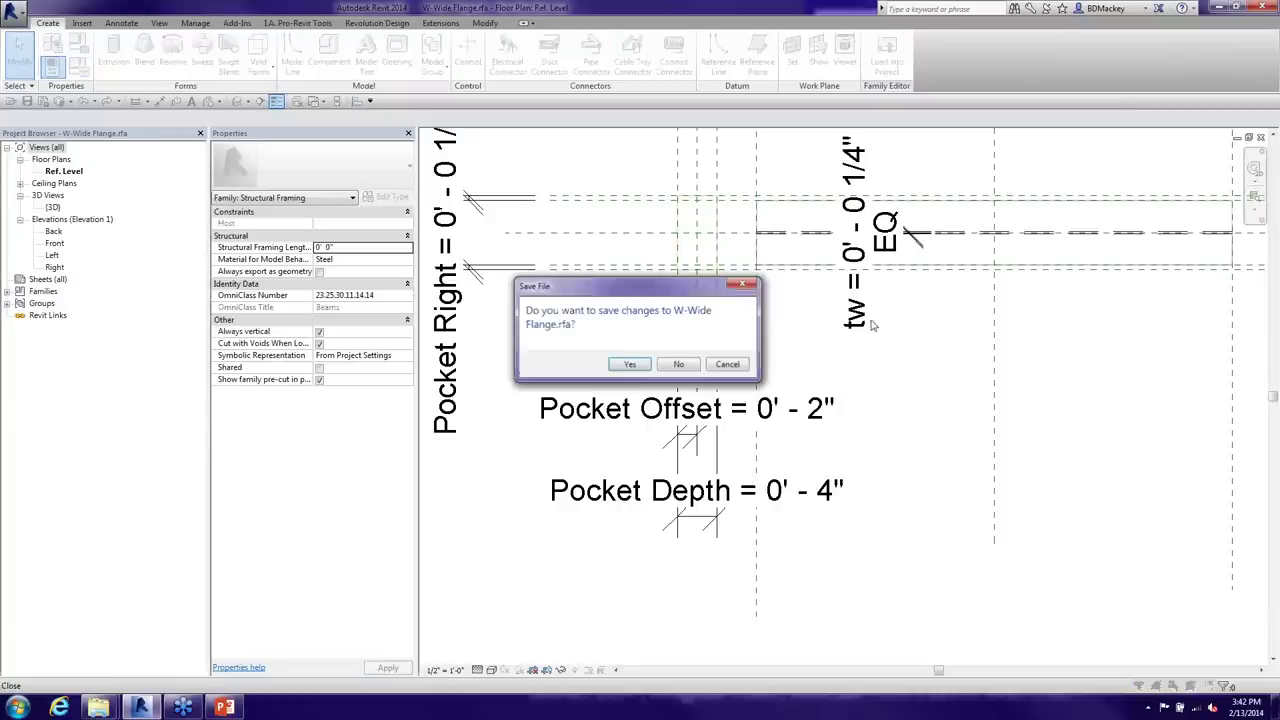
pyautogui.click(679, 365)
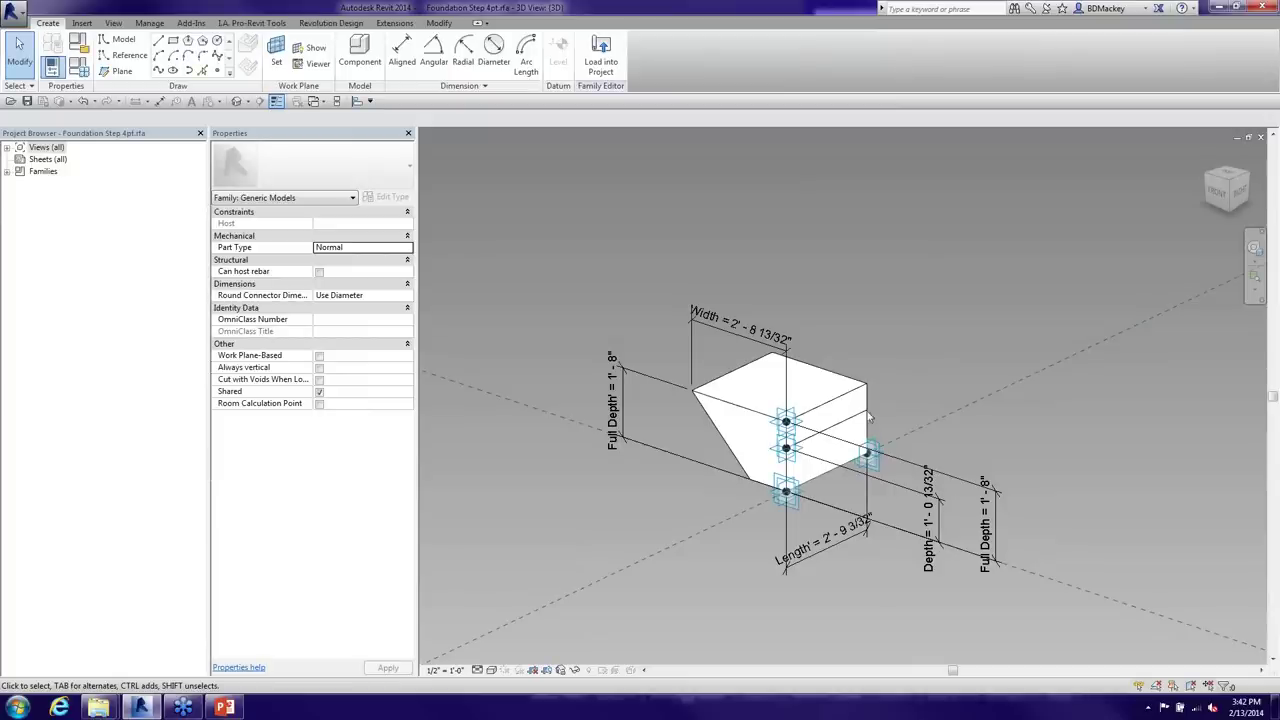
# Temporarily hide the family's solid form with HH, then switch to Project2's 3D view
pyautogui.scroll(5, 786, 447)
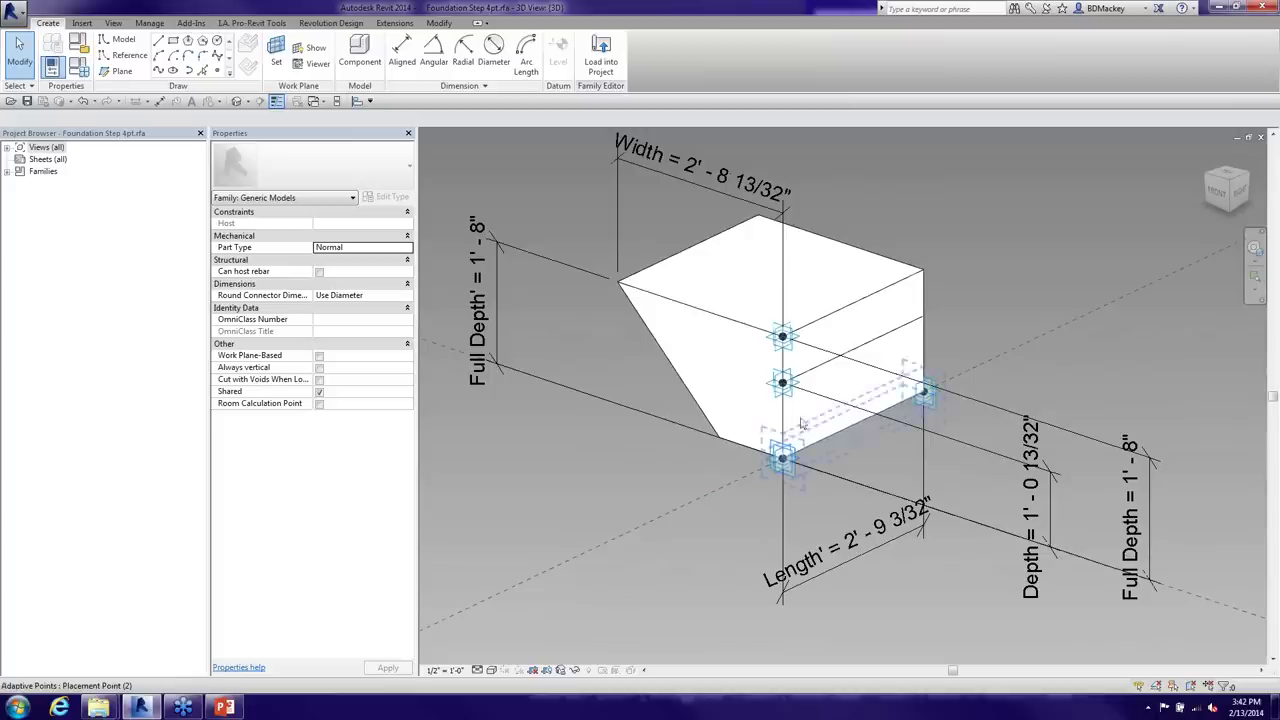
pyautogui.click(784, 344)
pyautogui.press('Escape')
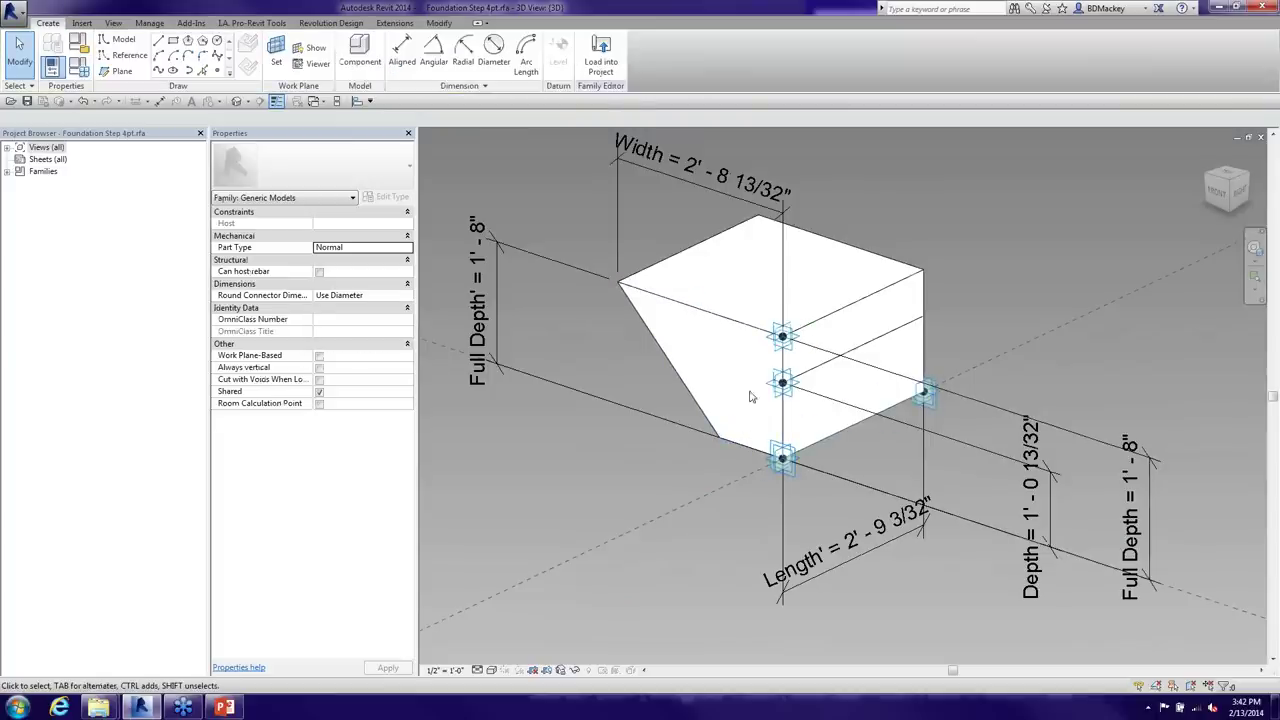
pyautogui.click(706, 414)
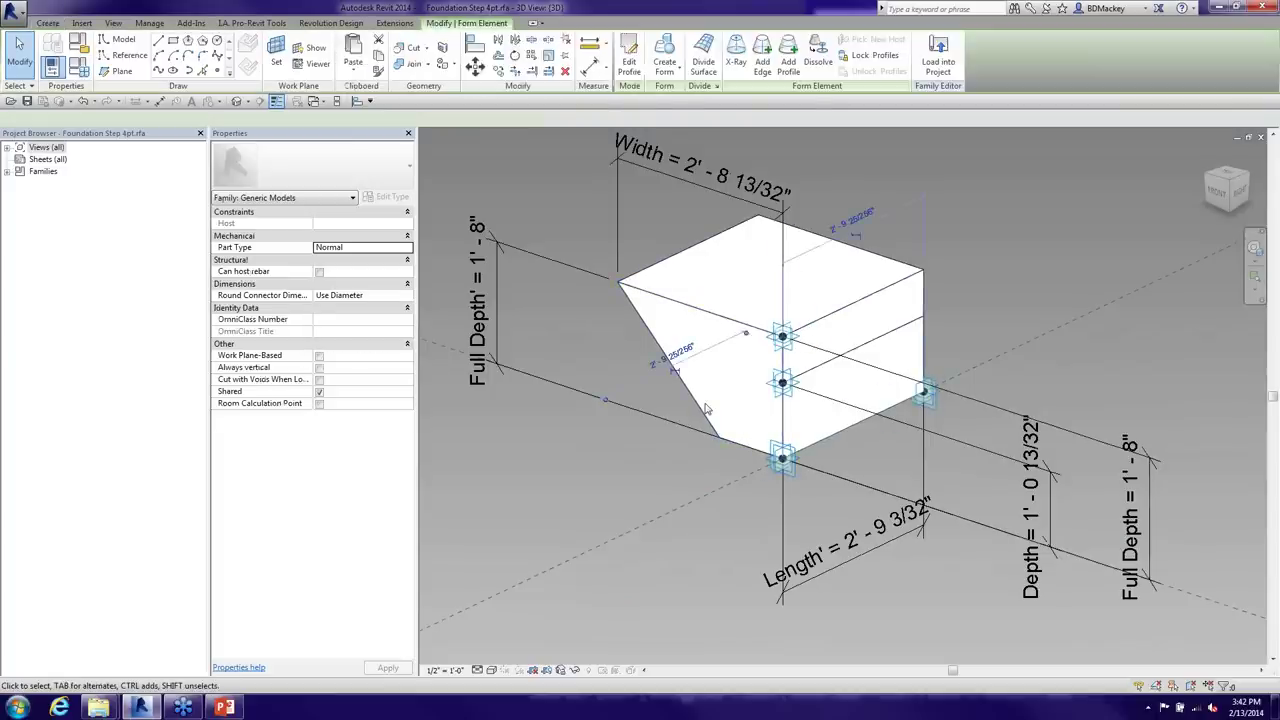
pyautogui.press('h')
pyautogui.press('h')
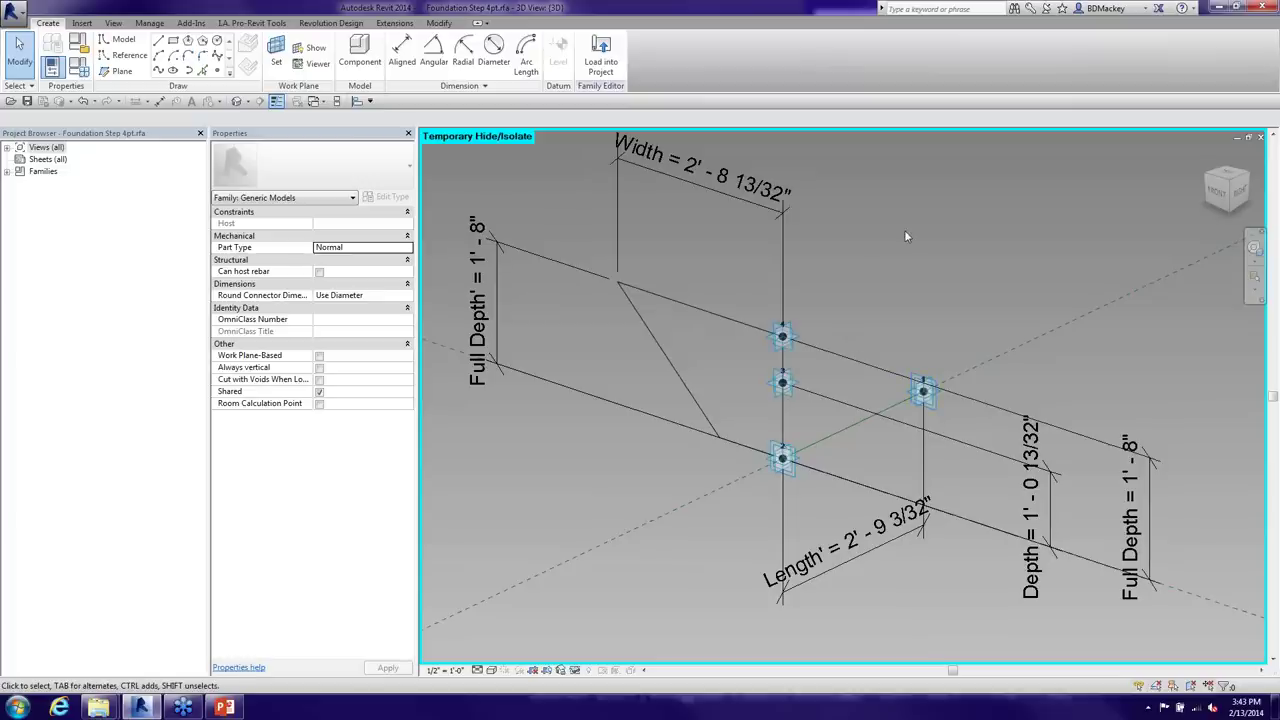
pyautogui.hotkey('ctrl', 'Tab')
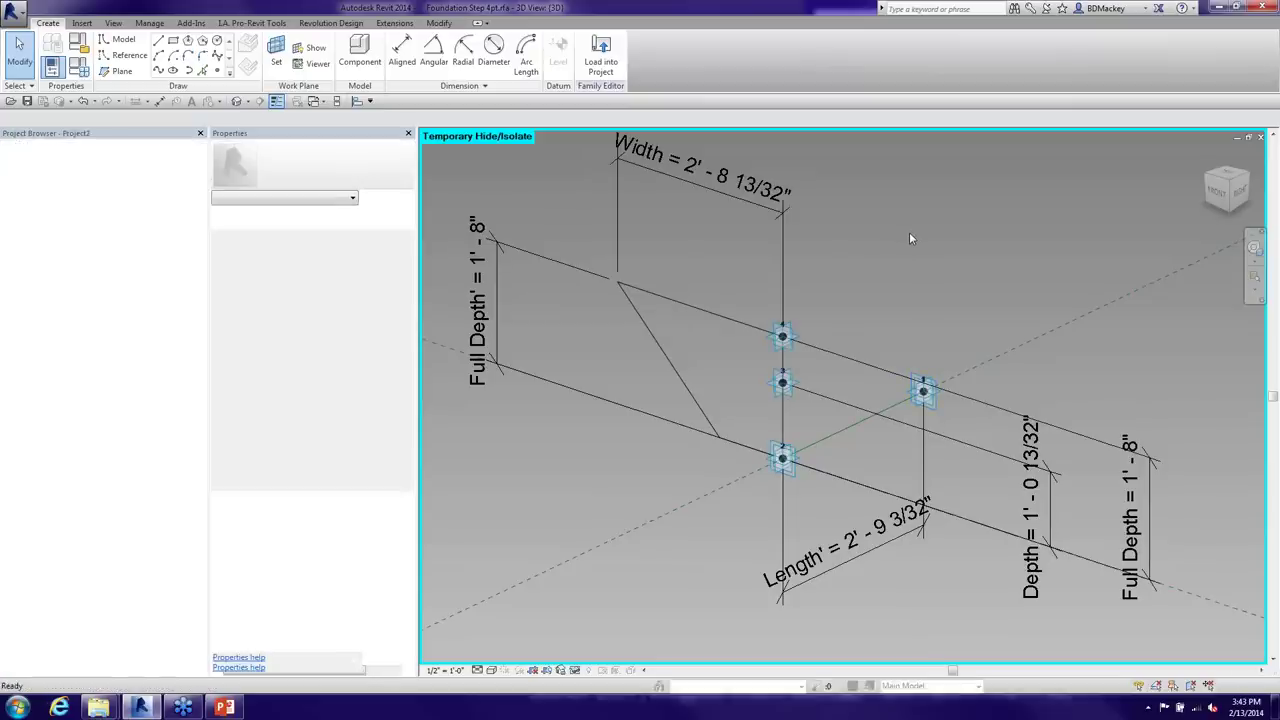
pyautogui.scroll(-5, 893, 385)
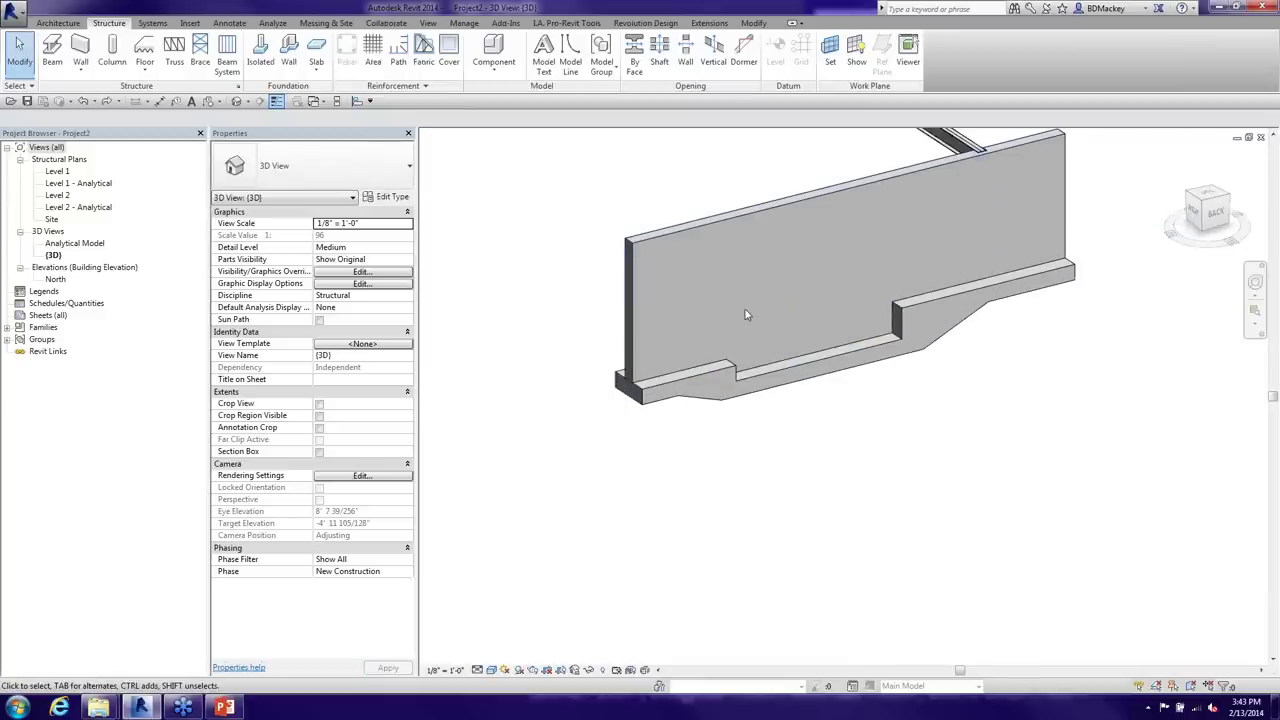
# Edit the wall profile, raising its left bottom sketch line up to the footing step
pyautogui.click(712, 236)
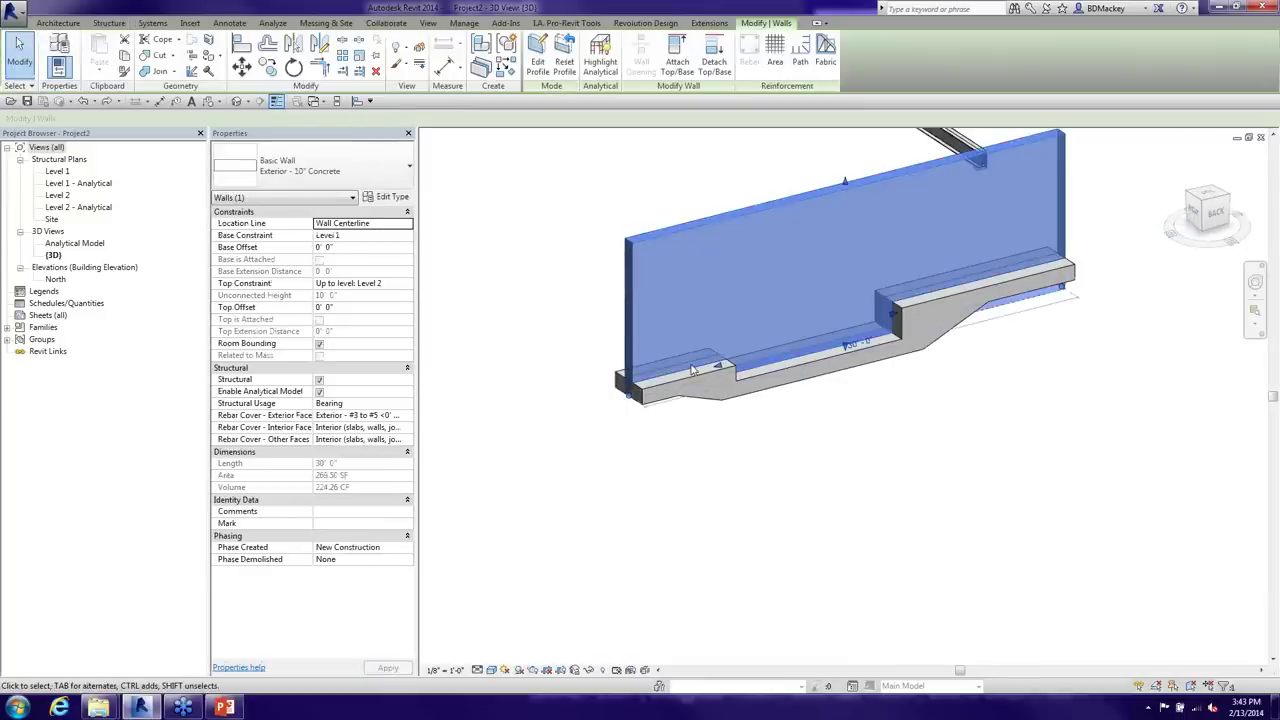
pyautogui.click(537, 60)
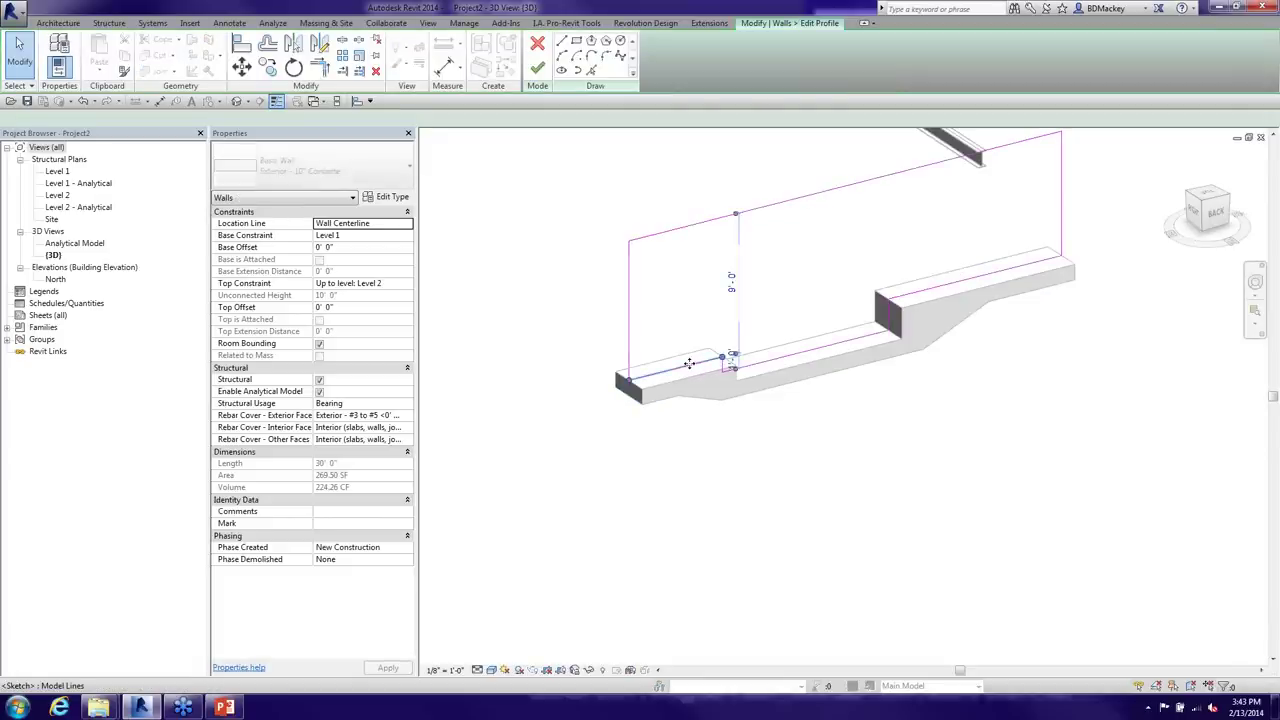
pyautogui.click(689, 364)
pyautogui.moveTo(689, 364); pyautogui.dragTo(692, 334)
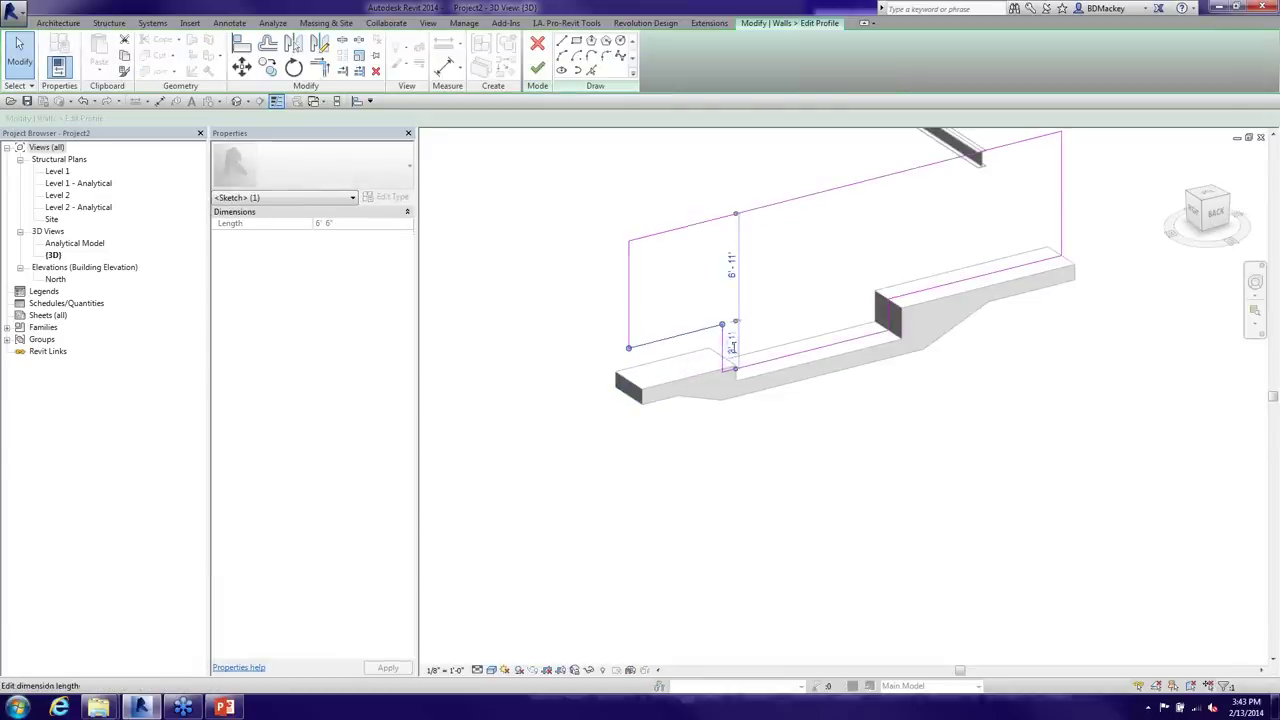
pyautogui.click(537, 68)
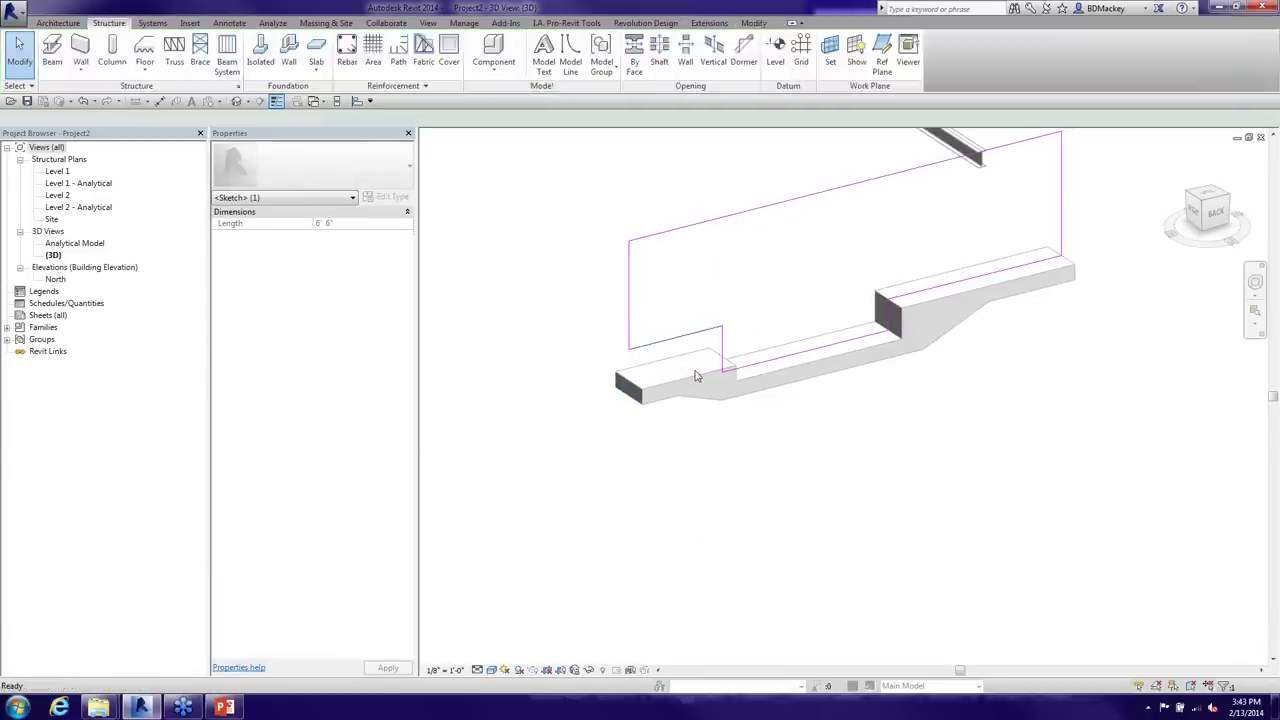
# Align the upper footing's end to the wall step edge
pyautogui.click(749, 437)
pyautogui.click(698, 388)
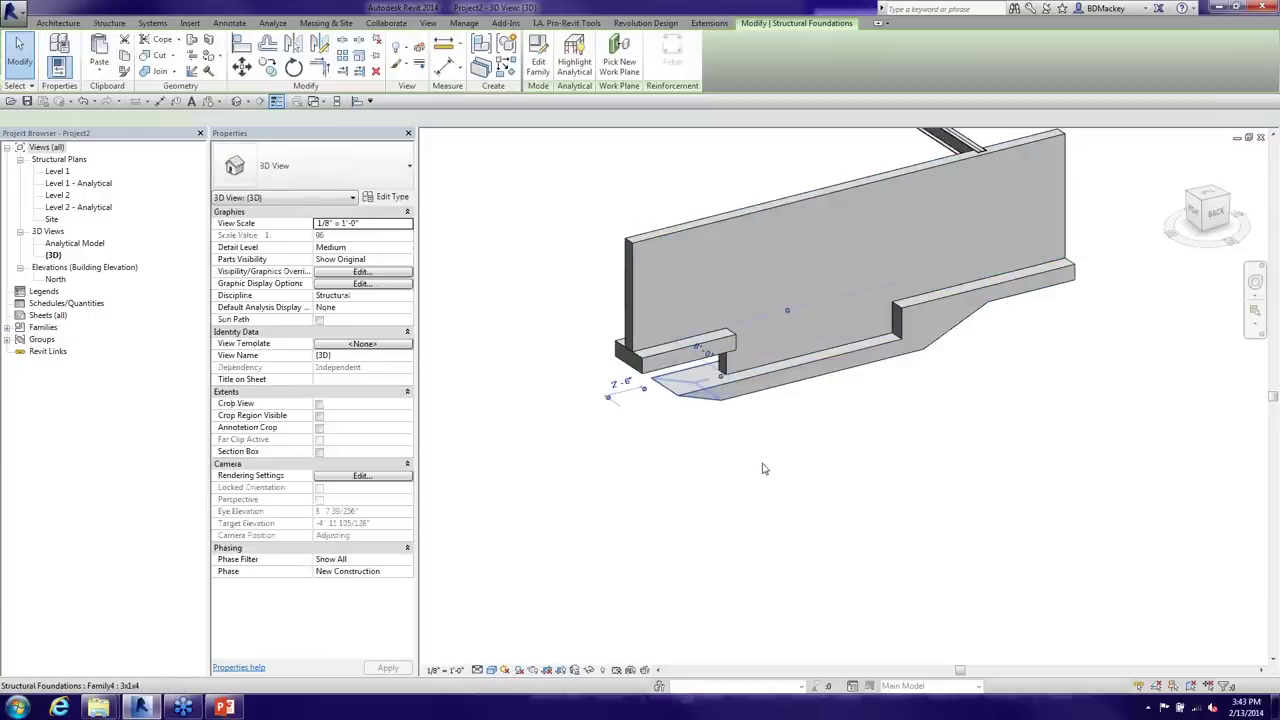
pyautogui.scroll(3, 740, 430)
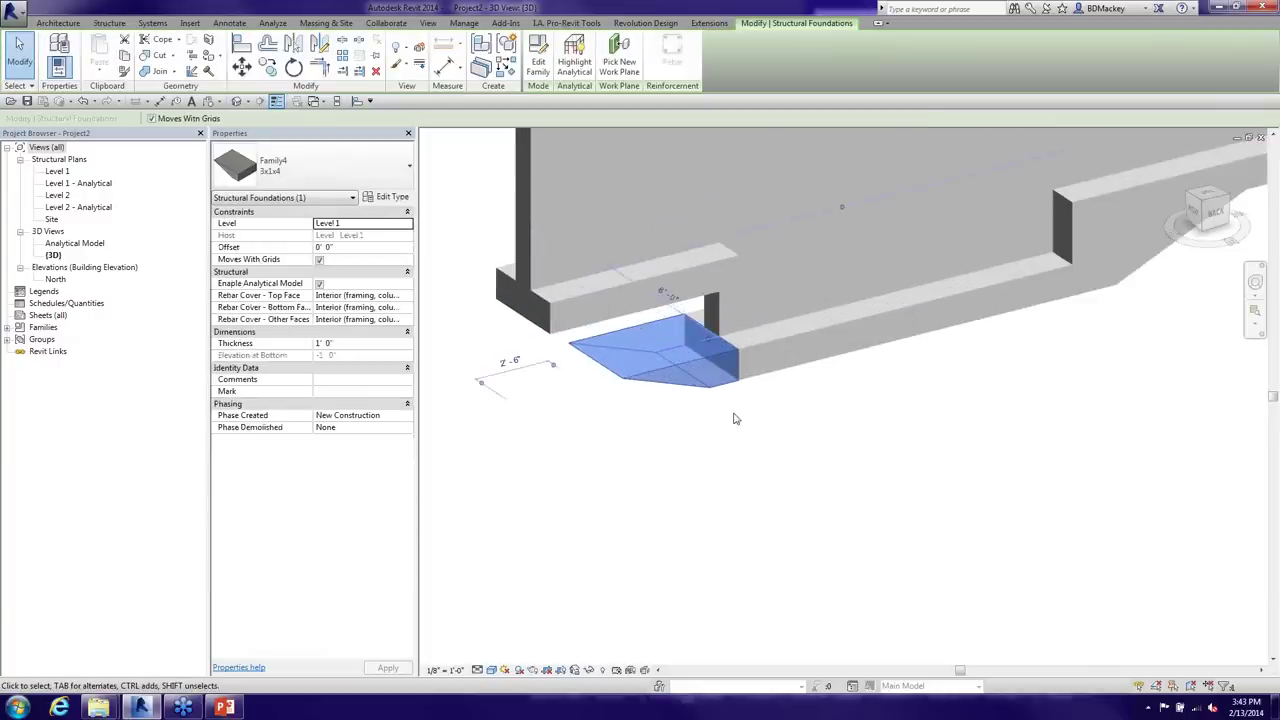
pyautogui.click(734, 420)
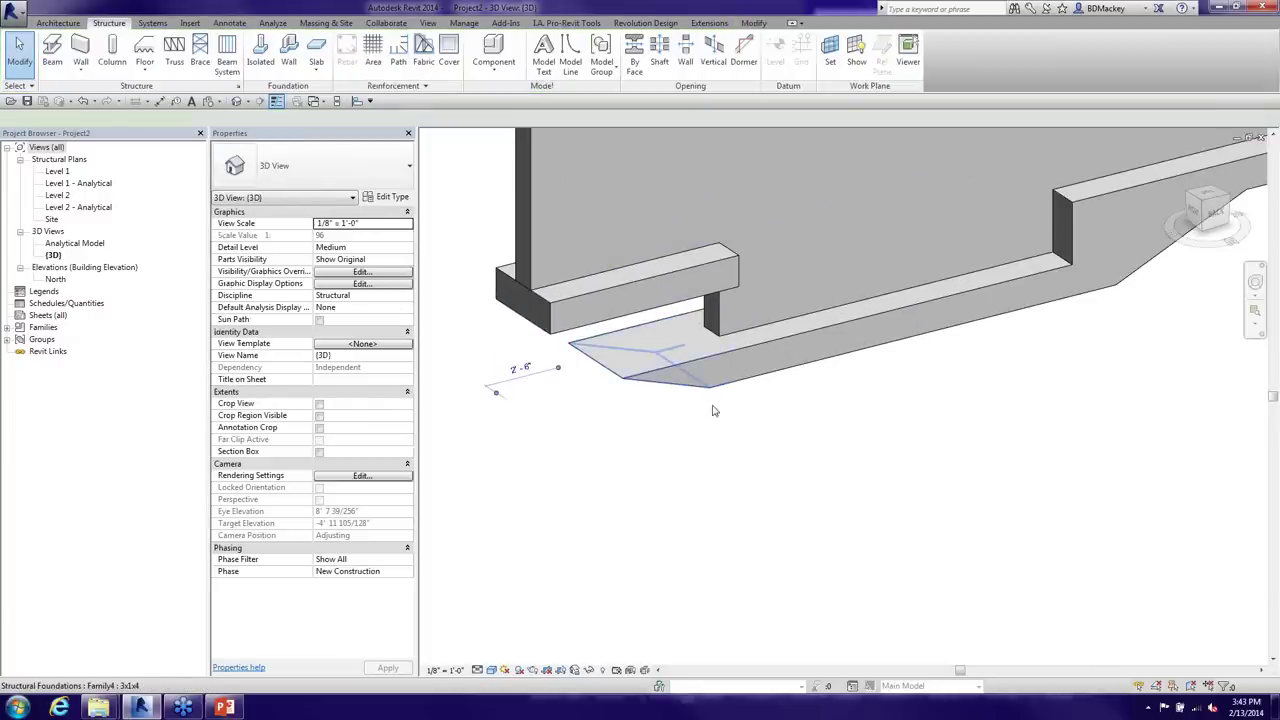
pyautogui.click(678, 354)
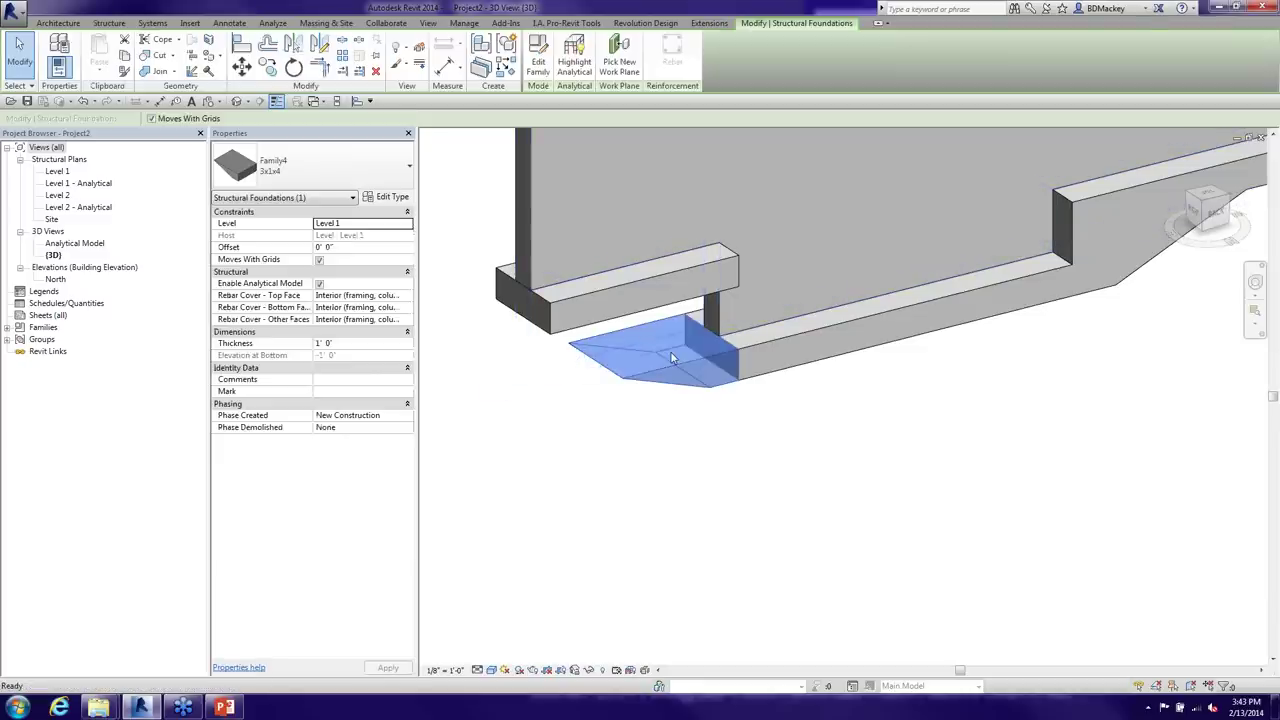
pyautogui.press('Escape')
pyautogui.click(647, 319)
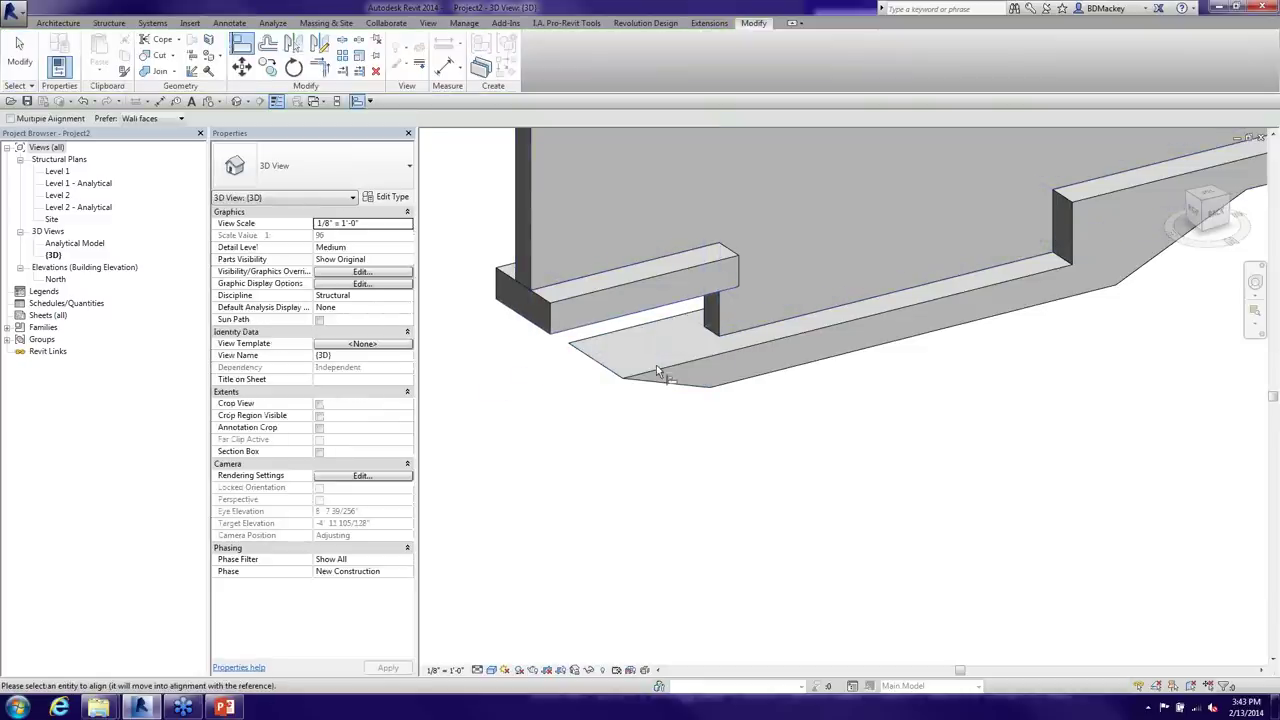
pyautogui.click(665, 380)
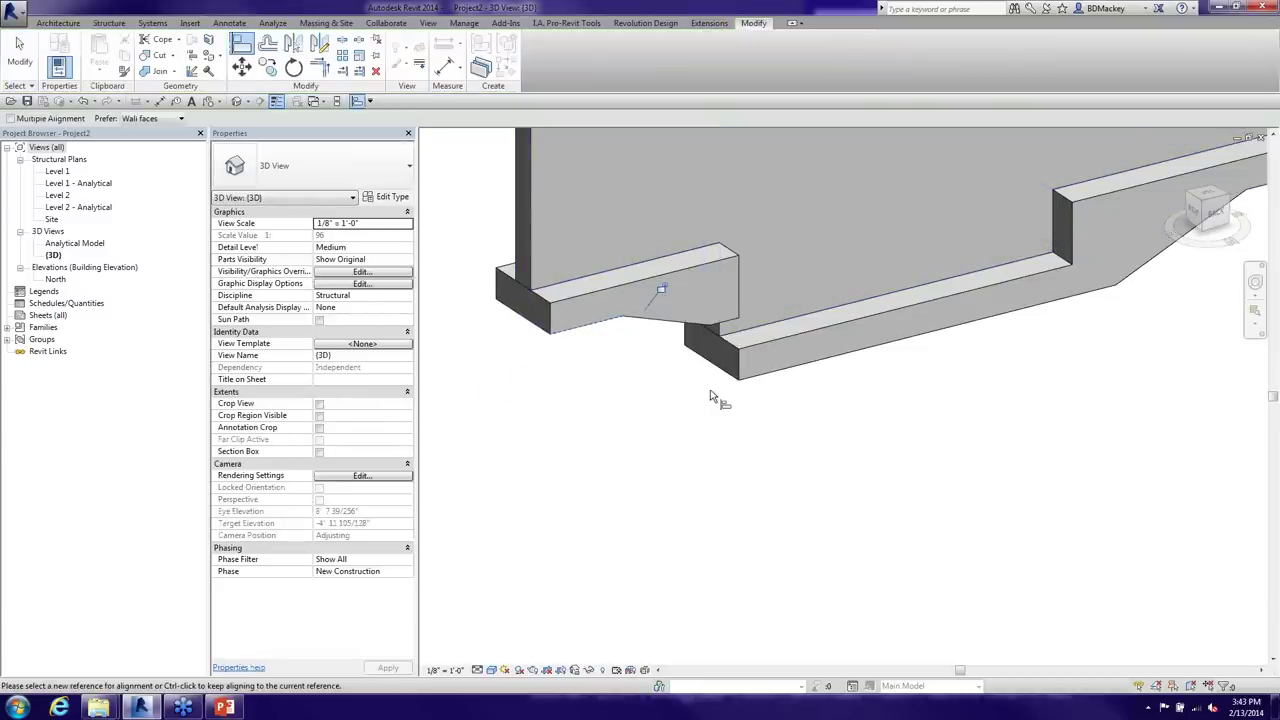
pyautogui.press('Escape')
pyautogui.press('Escape')
# In the North elevation, deepen the upper footing to 3'0" thickness, then return to 3D
pyautogui.click(55, 279)
pyautogui.doubleClick(55, 279)
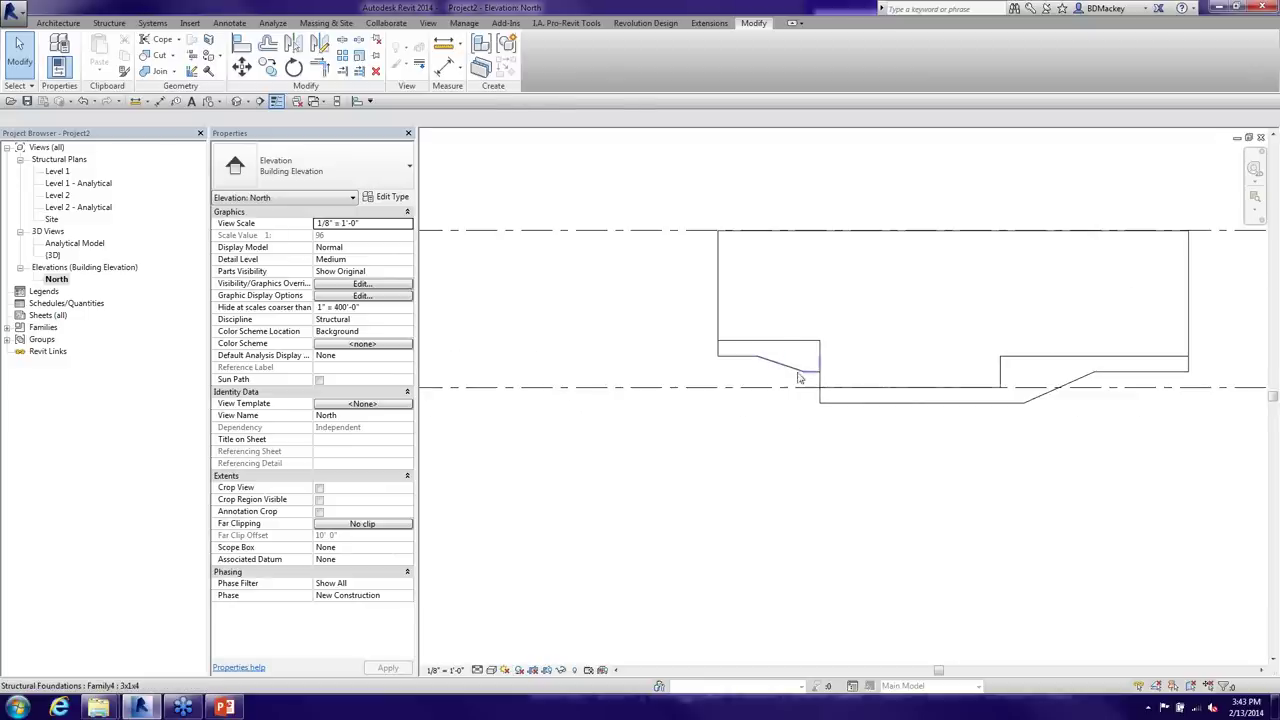
pyautogui.click(800, 378)
pyautogui.scroll(3, 785, 392)
pyautogui.moveTo(776, 398); pyautogui.dragTo(775, 440)
pyautogui.click(840, 492)
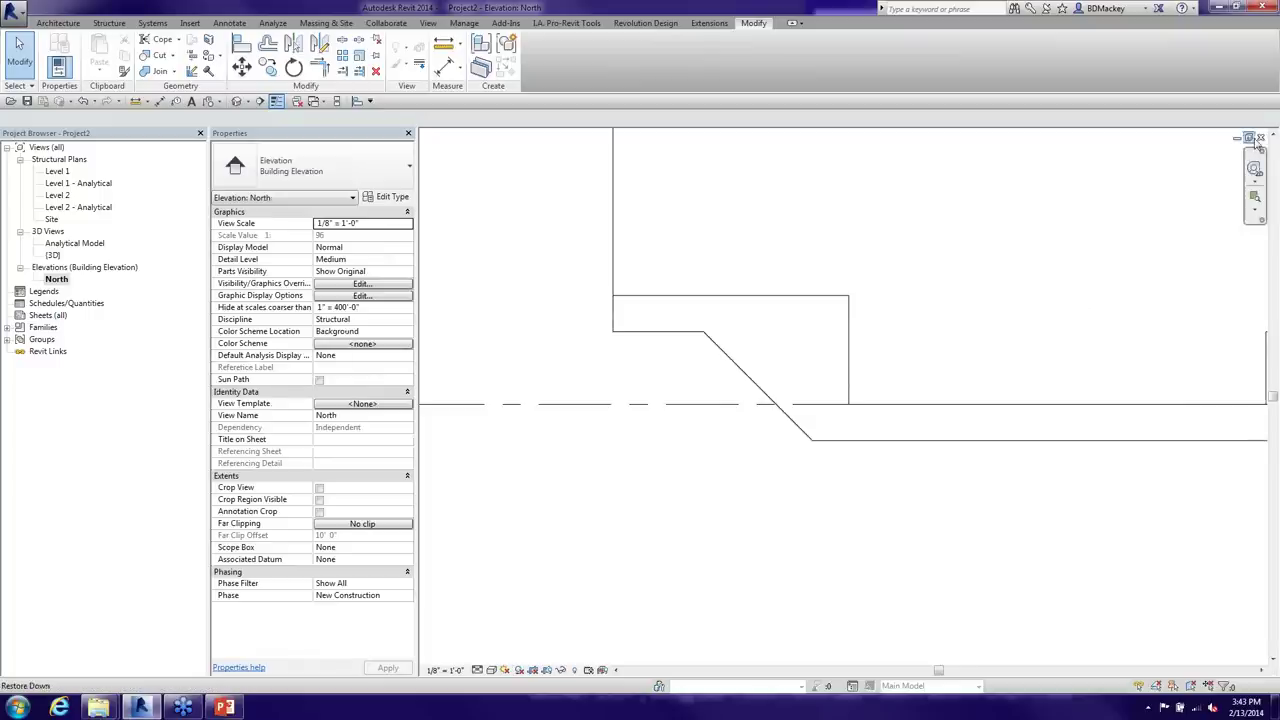
pyautogui.scroll(5, 1091, 309)
pyautogui.hotkey('ctrl', 'Tab')
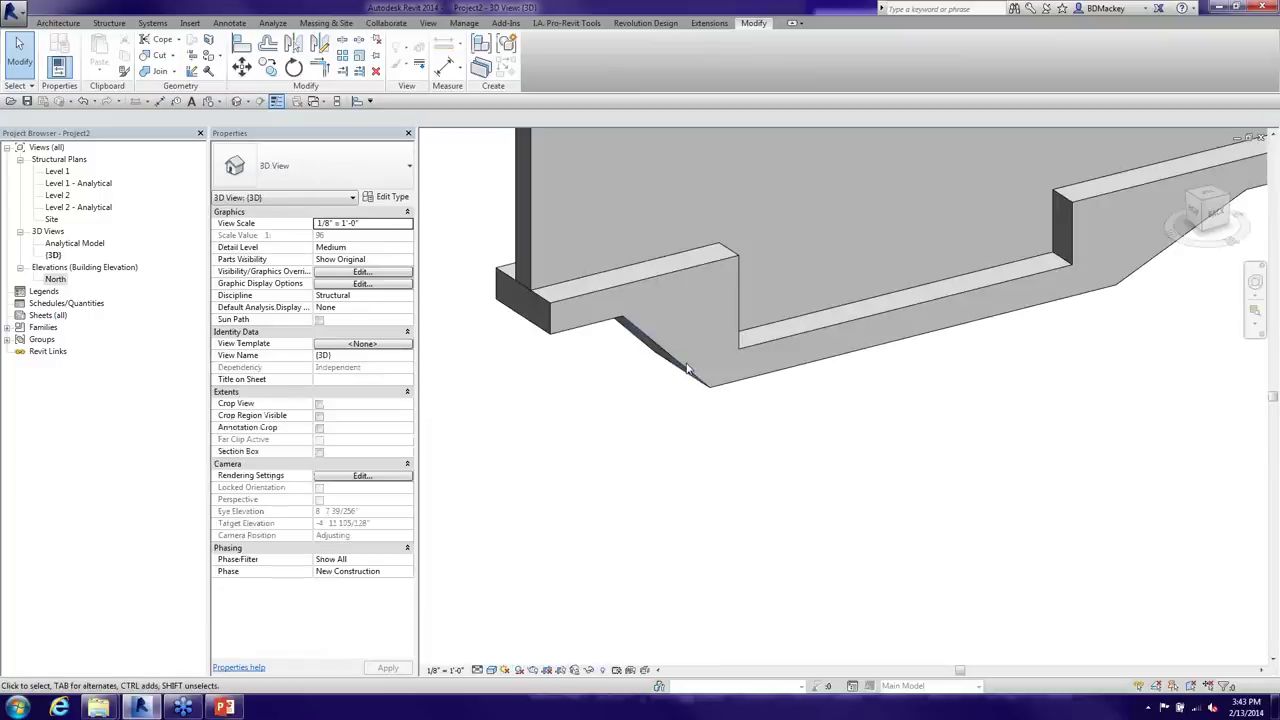
# Load the Foundation Step 4pt family into Project2
pyautogui.click(712, 386)
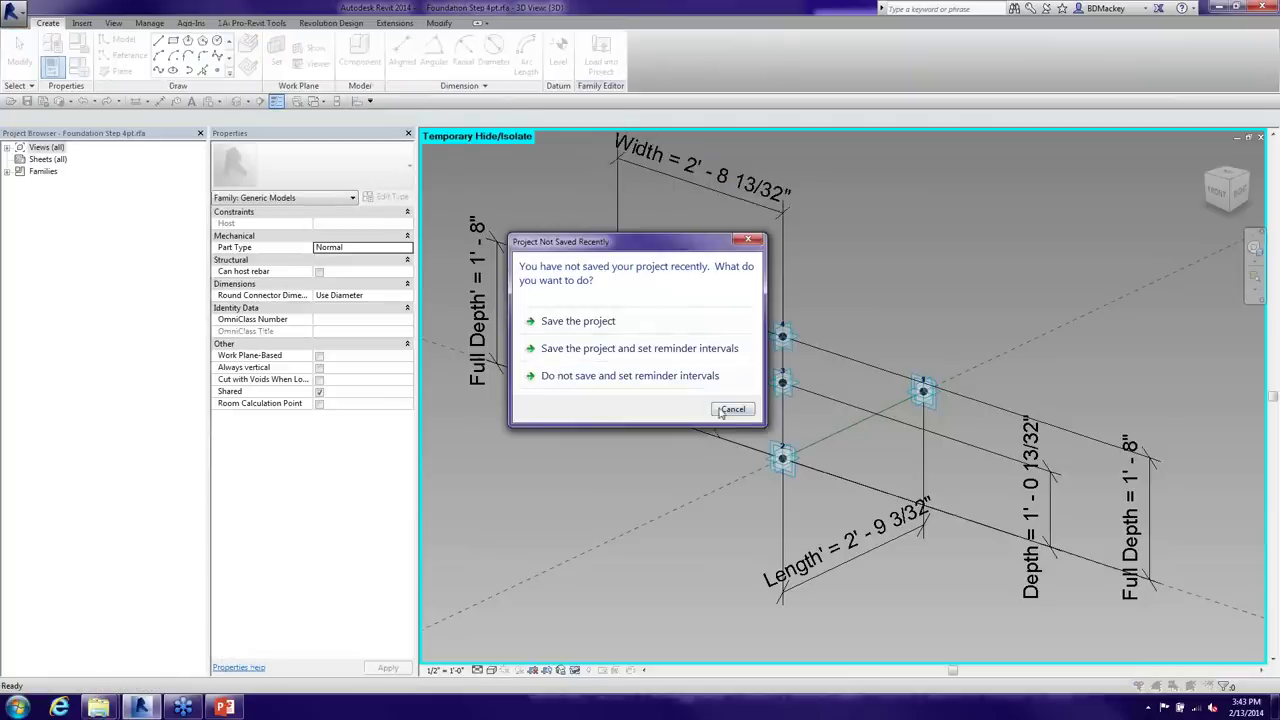
pyautogui.click(735, 410)
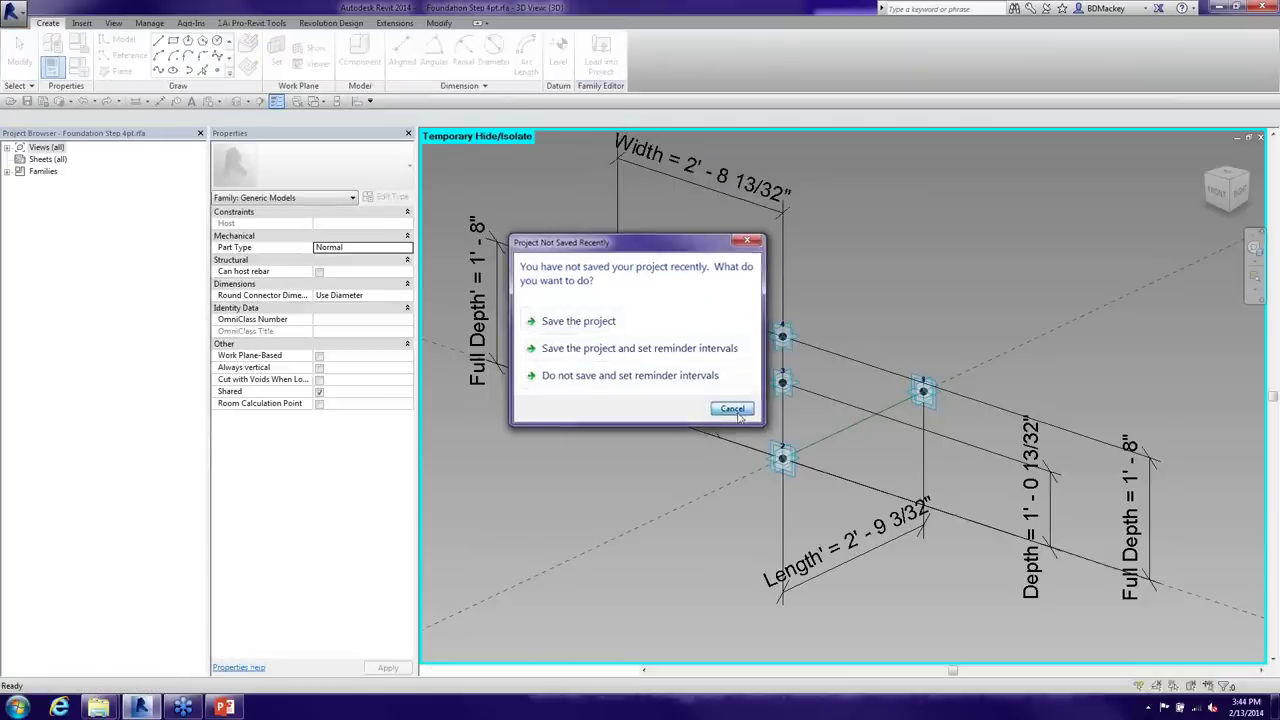
pyautogui.click(600, 454)
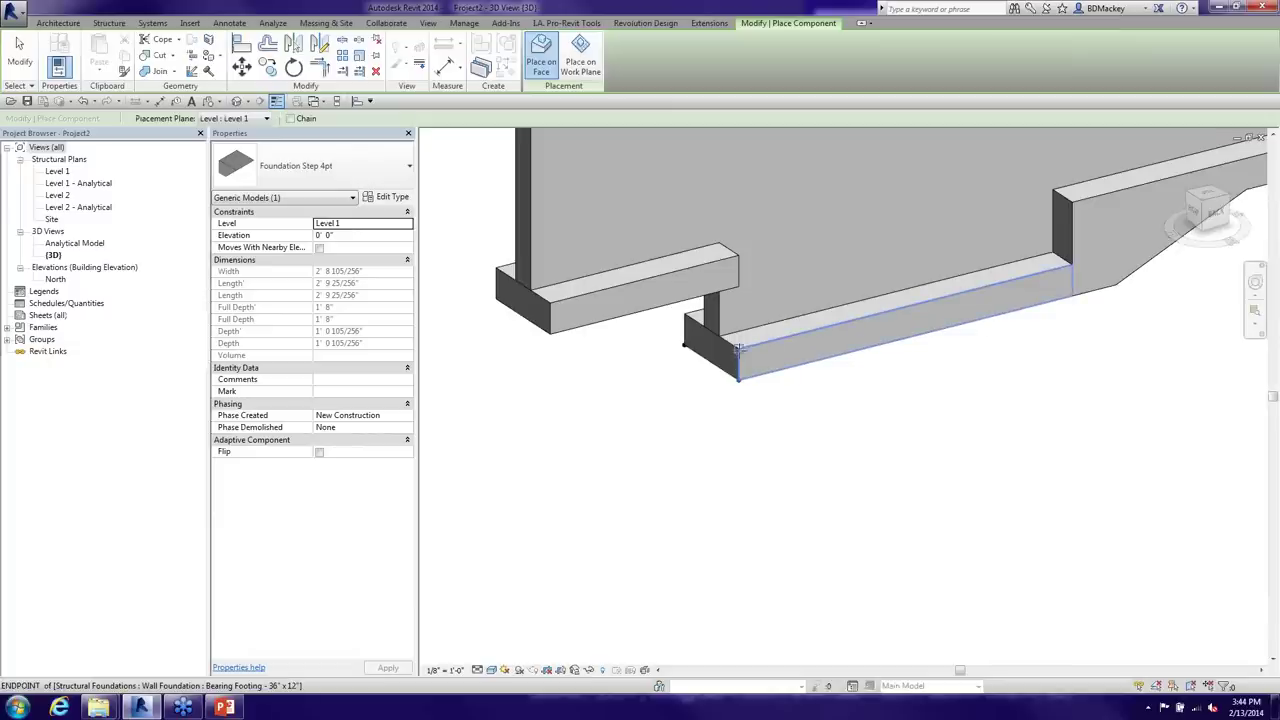
# Try placing Foundation Step 4pt at the footing ends, dismissing the can't-make-type errors
pyautogui.click(738, 350)
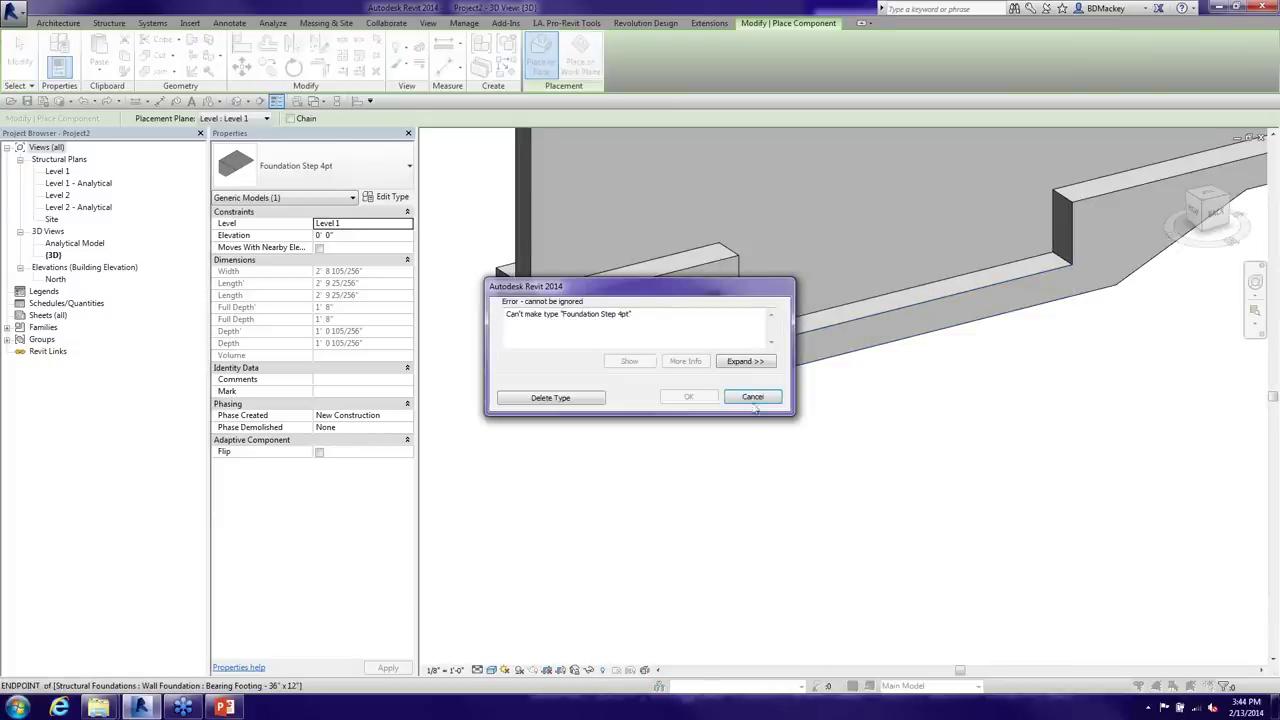
pyautogui.click(752, 397)
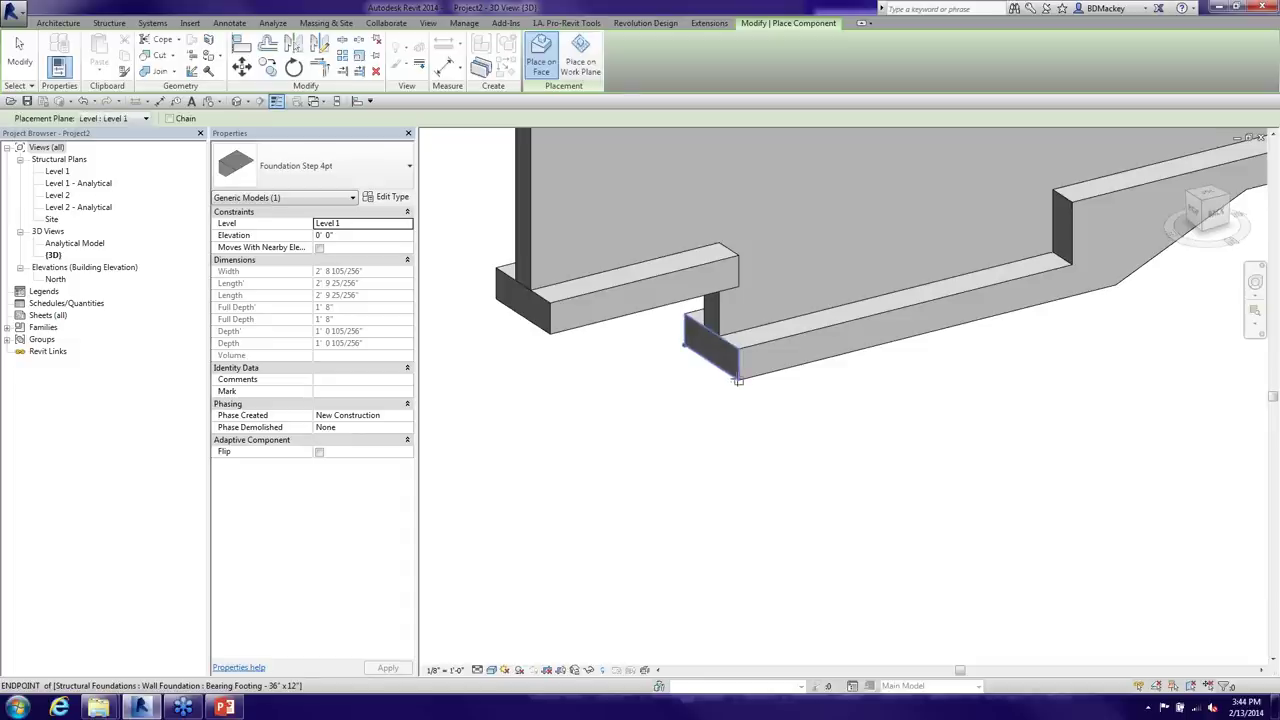
pyautogui.click(737, 258)
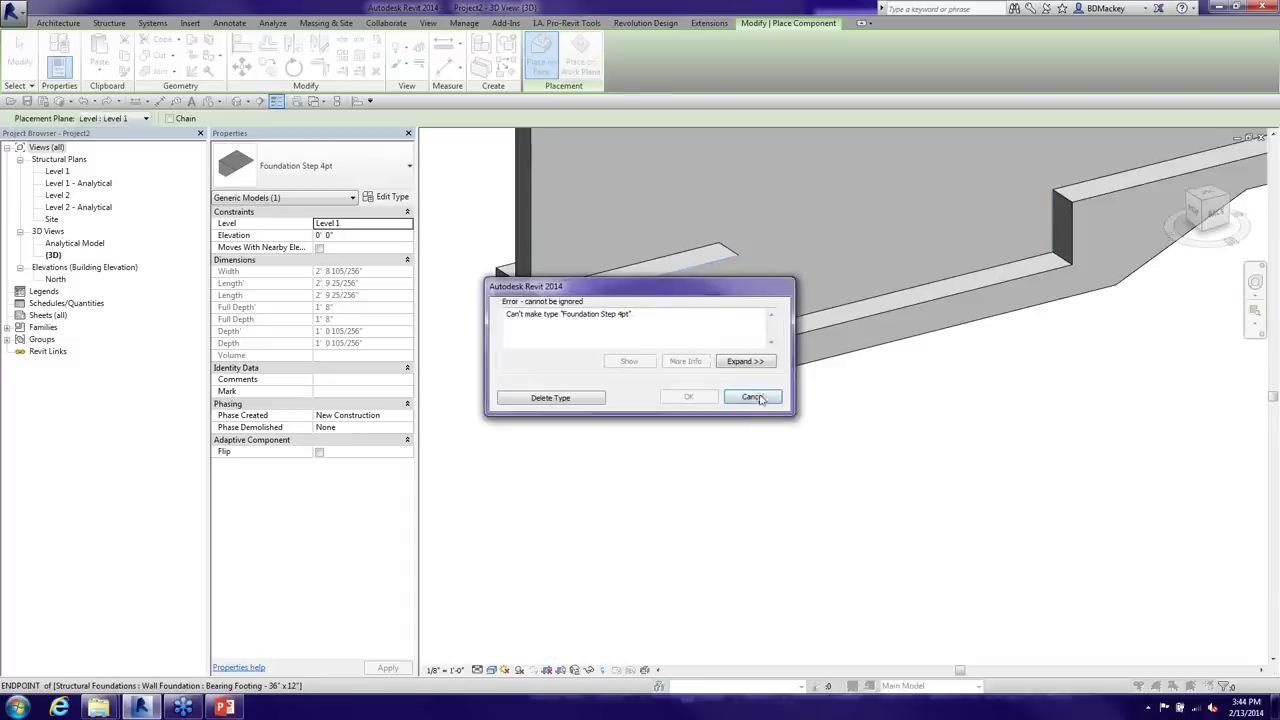
pyautogui.click(756, 397)
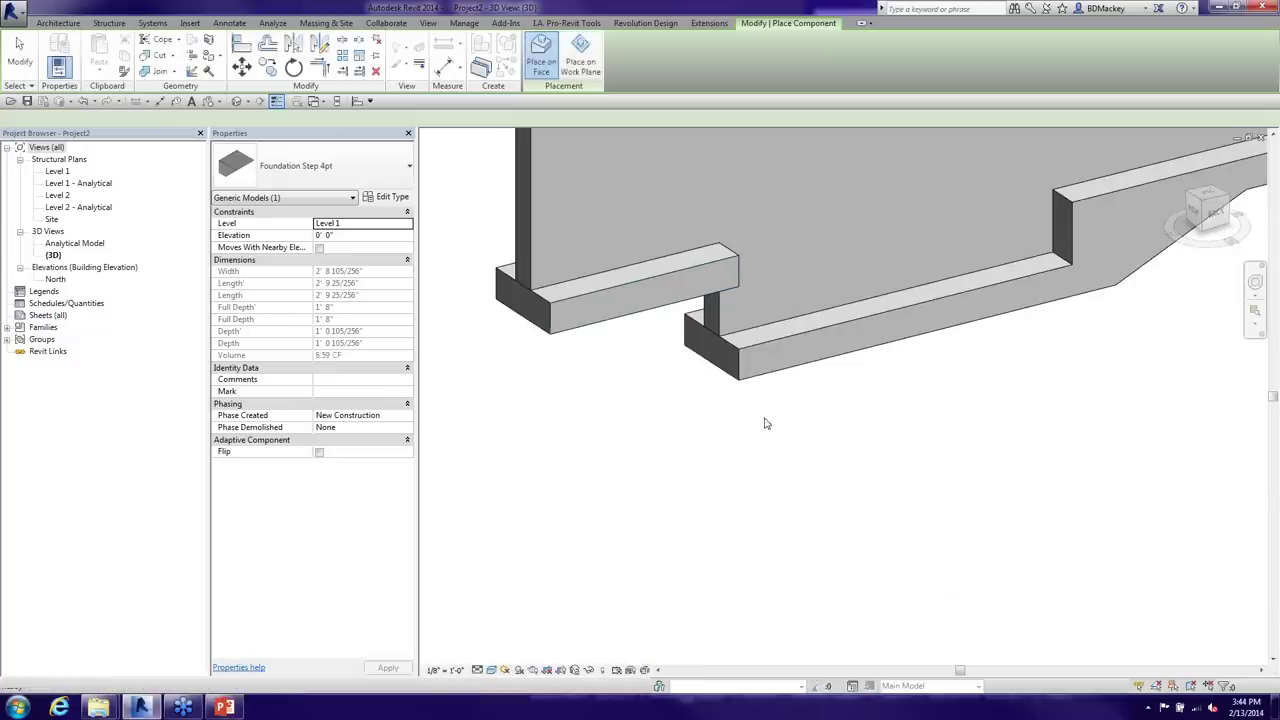
pyautogui.press('Escape')
pyautogui.press('Escape')
pyautogui.keyDown('shift'); pyautogui.moveTo(726, 414); pyautogui.dragTo(911, 354, button='middle'); pyautogui.keyUp('shift')
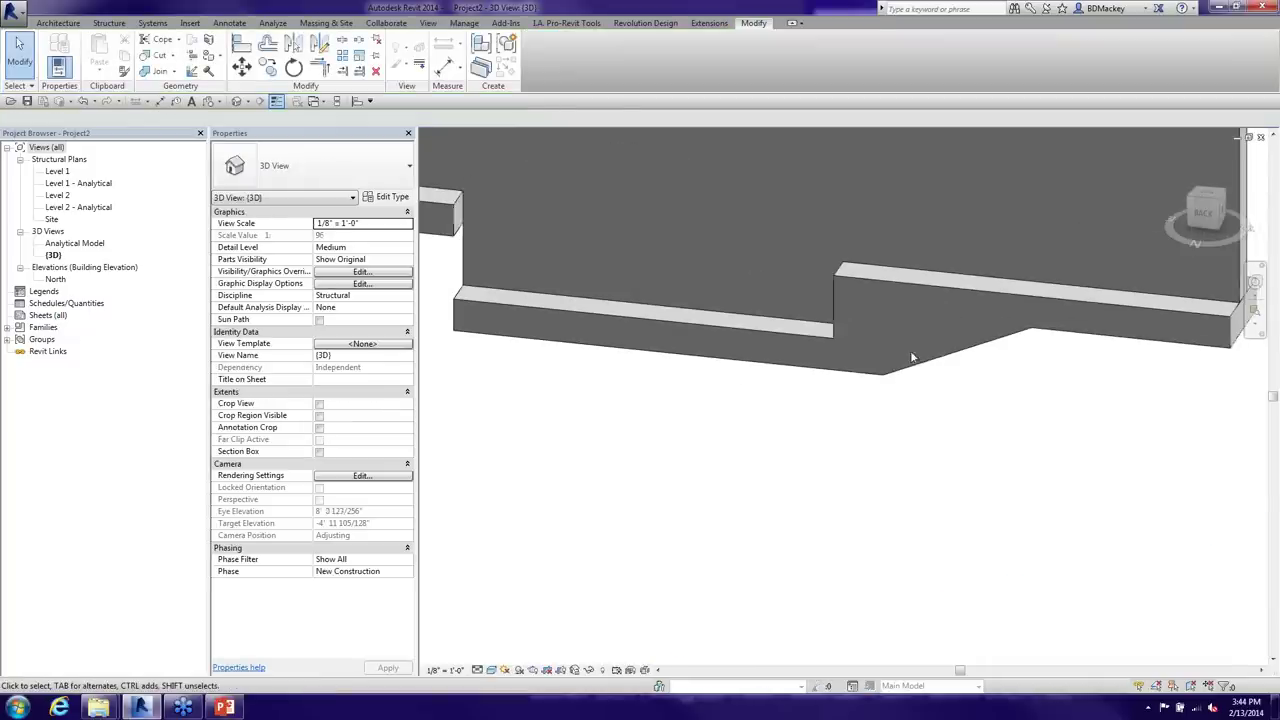
# Orbit to the footing and browse the Structural Framing and Structural Foundations families in the Project Browser
pyautogui.click(921, 358)
pyautogui.click(894, 423)
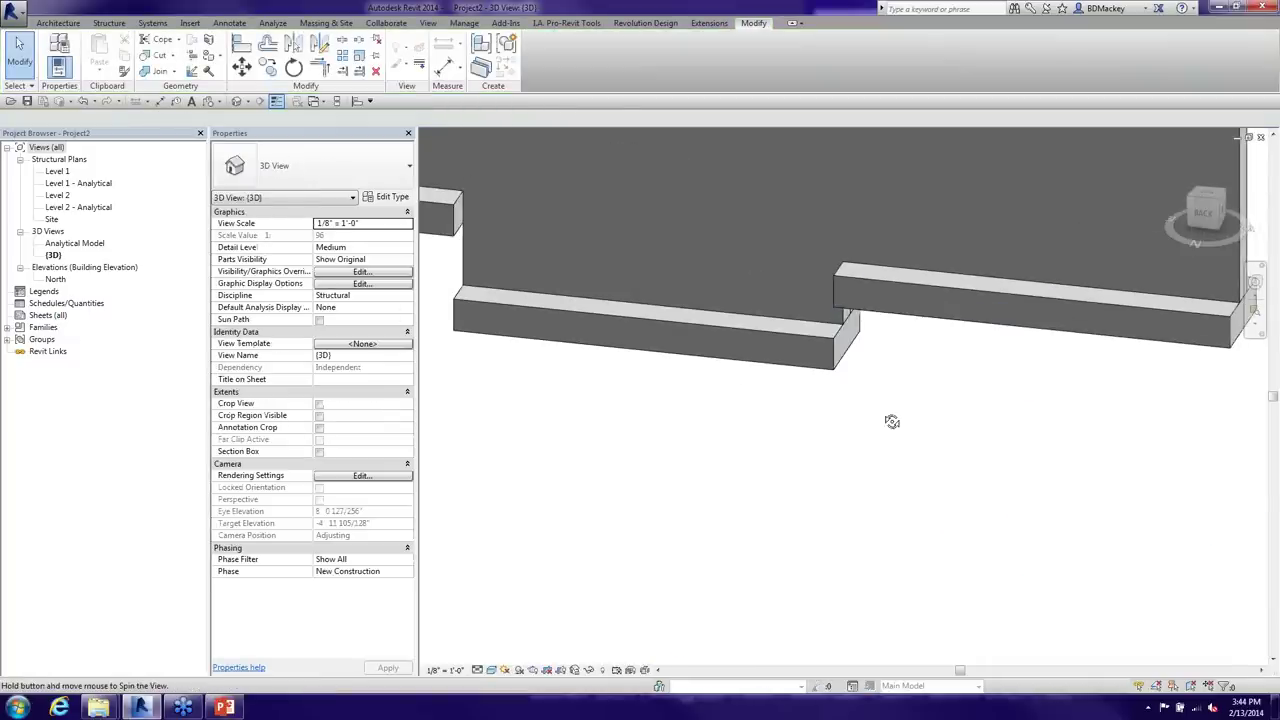
pyautogui.keyDown('shift'); pyautogui.moveTo(894, 423); pyautogui.dragTo(849, 394, button='middle'); pyautogui.keyUp('shift')
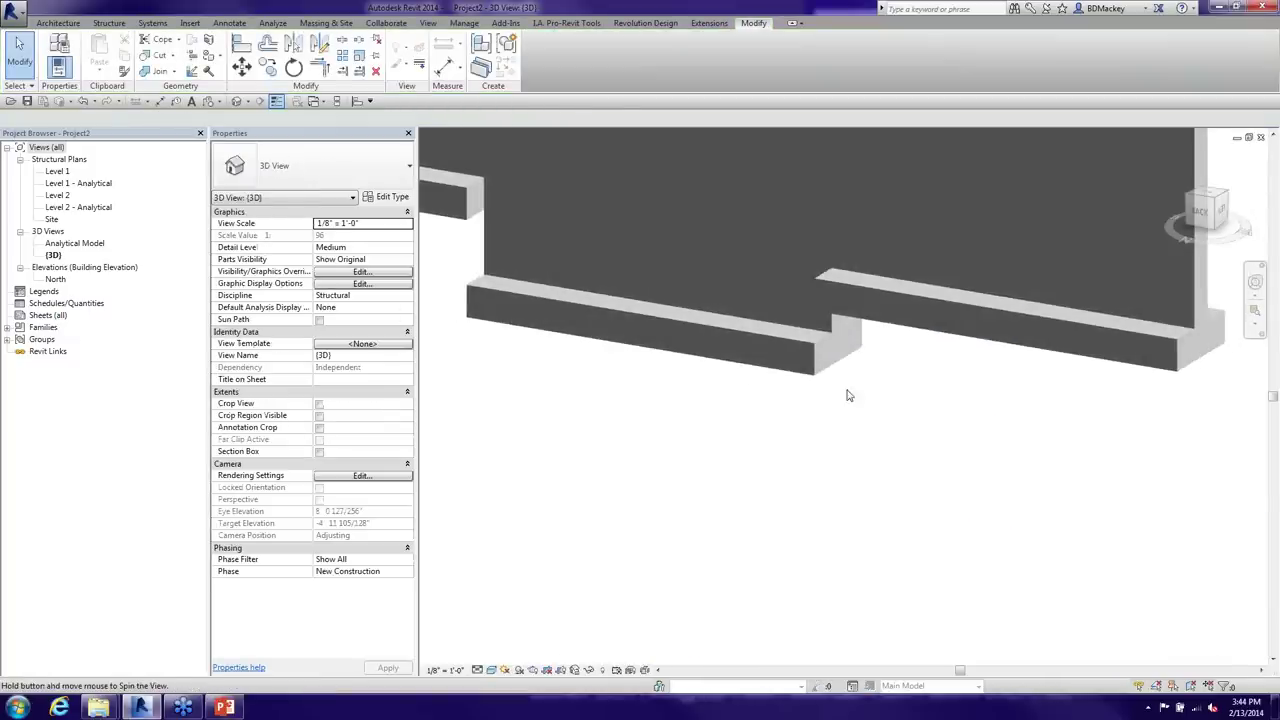
pyautogui.click(7, 327)
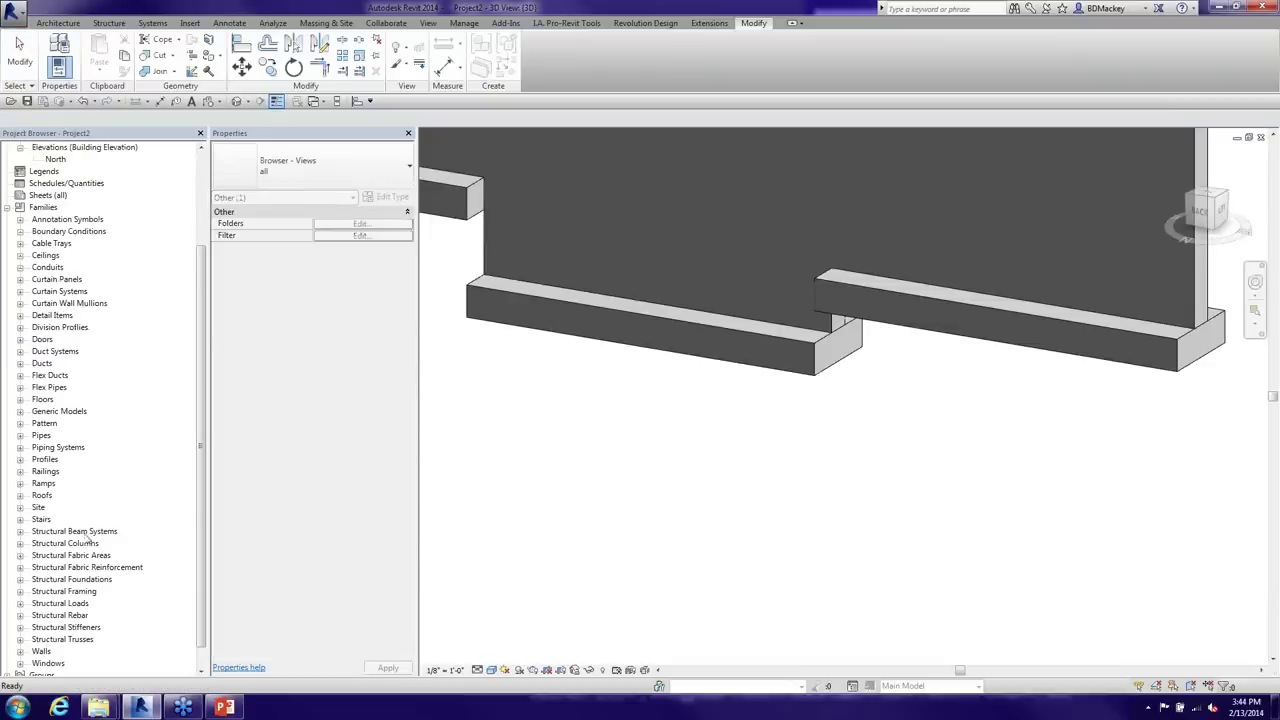
pyautogui.doubleClick(75, 592)
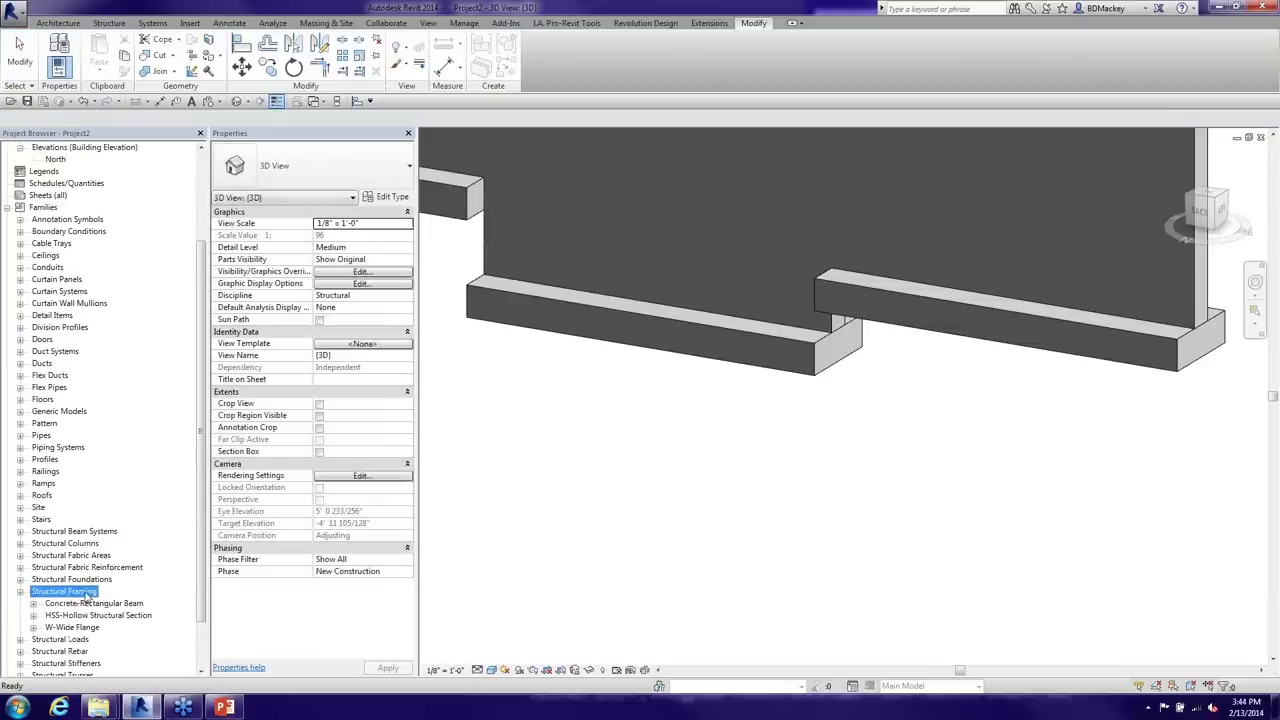
pyautogui.doubleClick(88, 592)
pyautogui.doubleClick(72, 579)
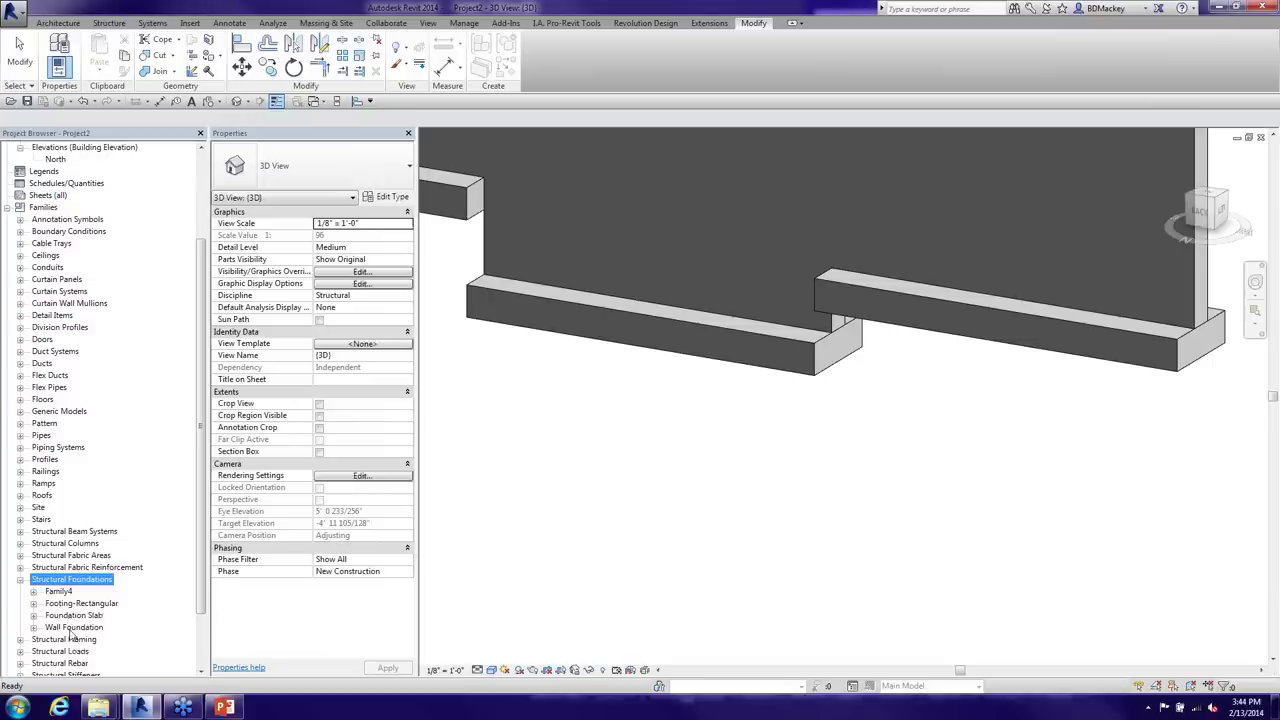
pyautogui.click(33, 591)
pyautogui.click(33, 591)
pyautogui.click(20, 580)
# Drag the Foundation Step 4pt type from Generic Models into the 3D view
pyautogui.click(20, 411)
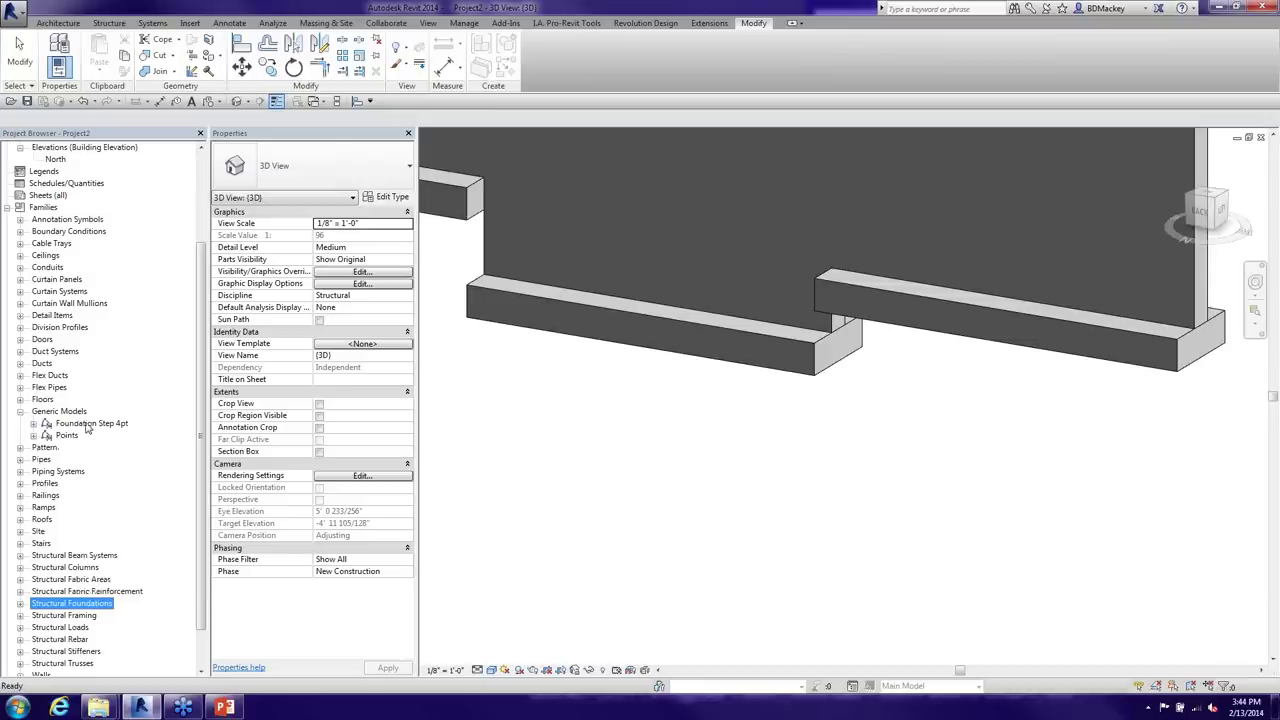
pyautogui.click(87, 424)
pyautogui.click(34, 424)
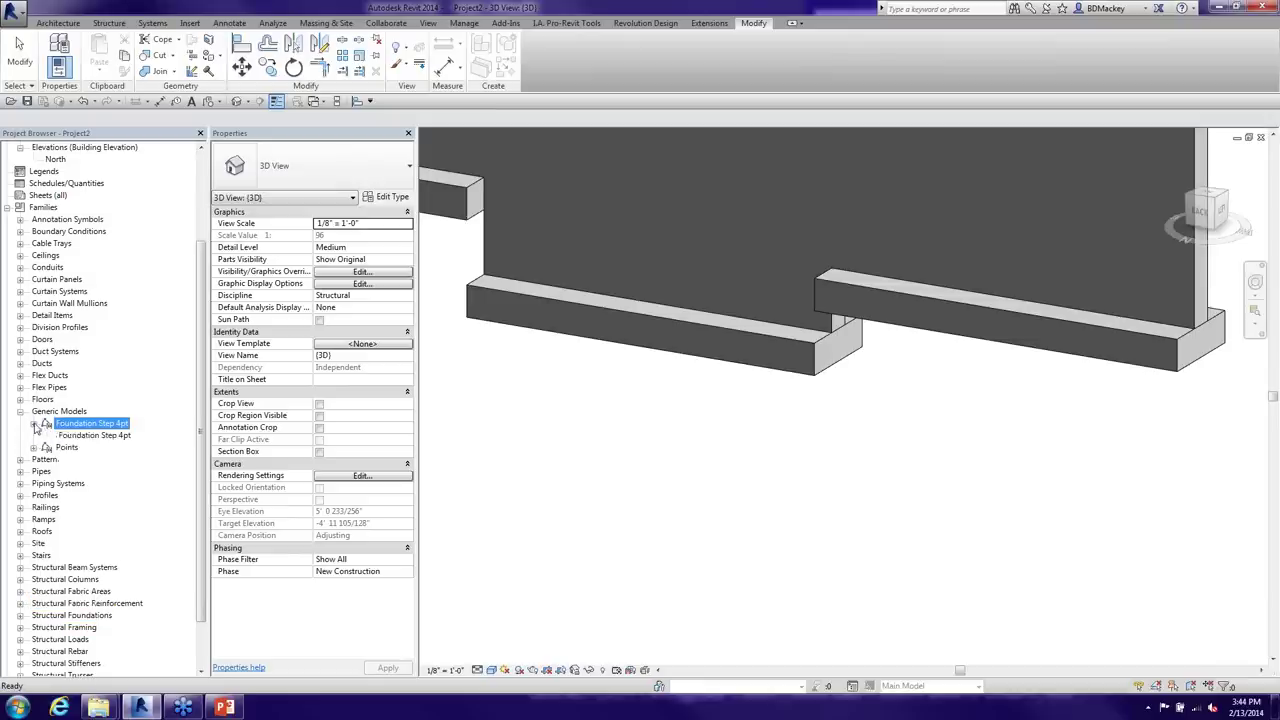
pyautogui.moveTo(84, 440); pyautogui.dragTo(829, 432)
# Orbit to the wall footings, try placing an adaptive point, and dismiss the can't-make-type error
pyautogui.scroll(3, 843, 429)
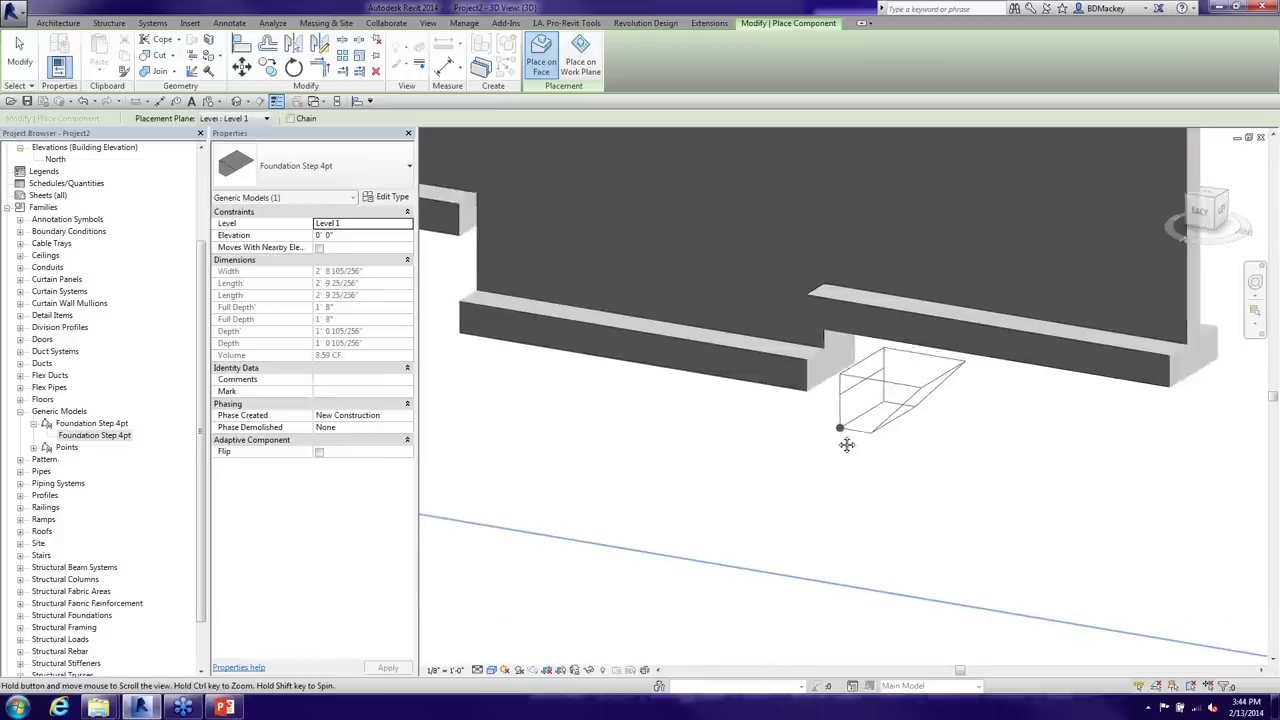
pyautogui.keyDown('shift'); pyautogui.moveTo(746, 503); pyautogui.dragTo(646, 426, button='middle'); pyautogui.keyUp('shift')
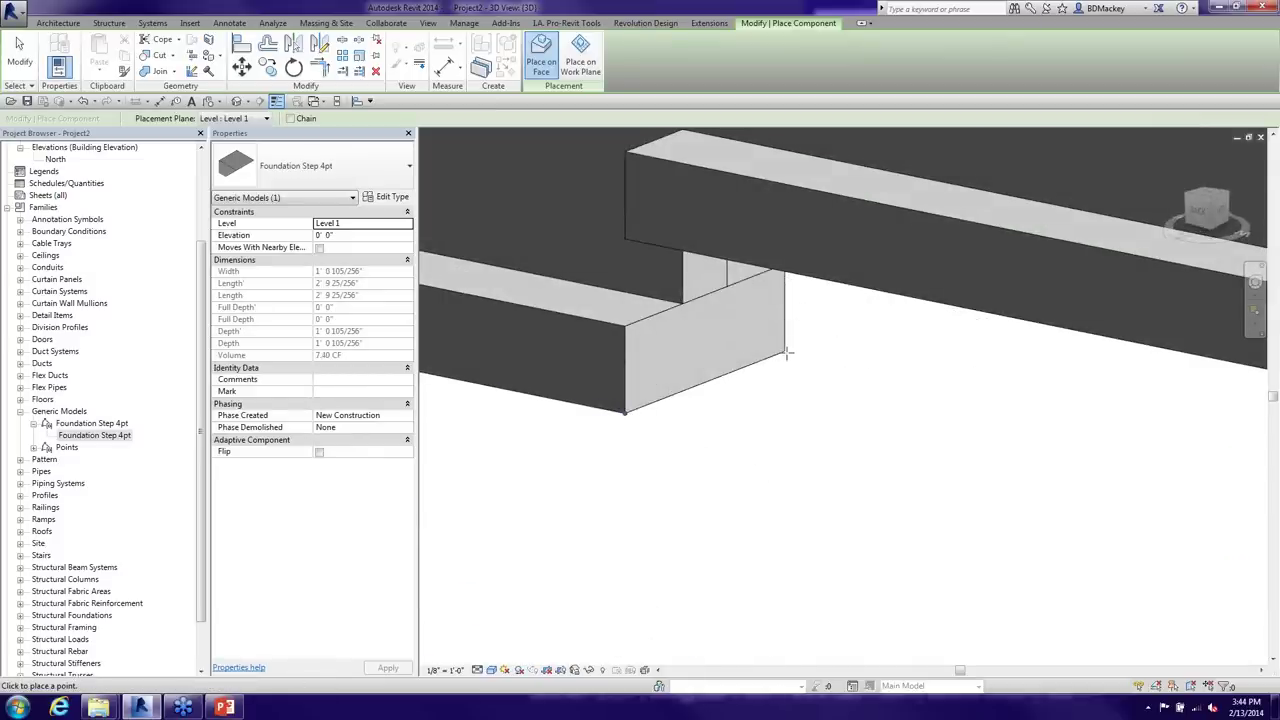
pyautogui.keyDown('shift'); pyautogui.moveTo(785, 351); pyautogui.dragTo(777, 386, button='middle'); pyautogui.keyUp('shift')
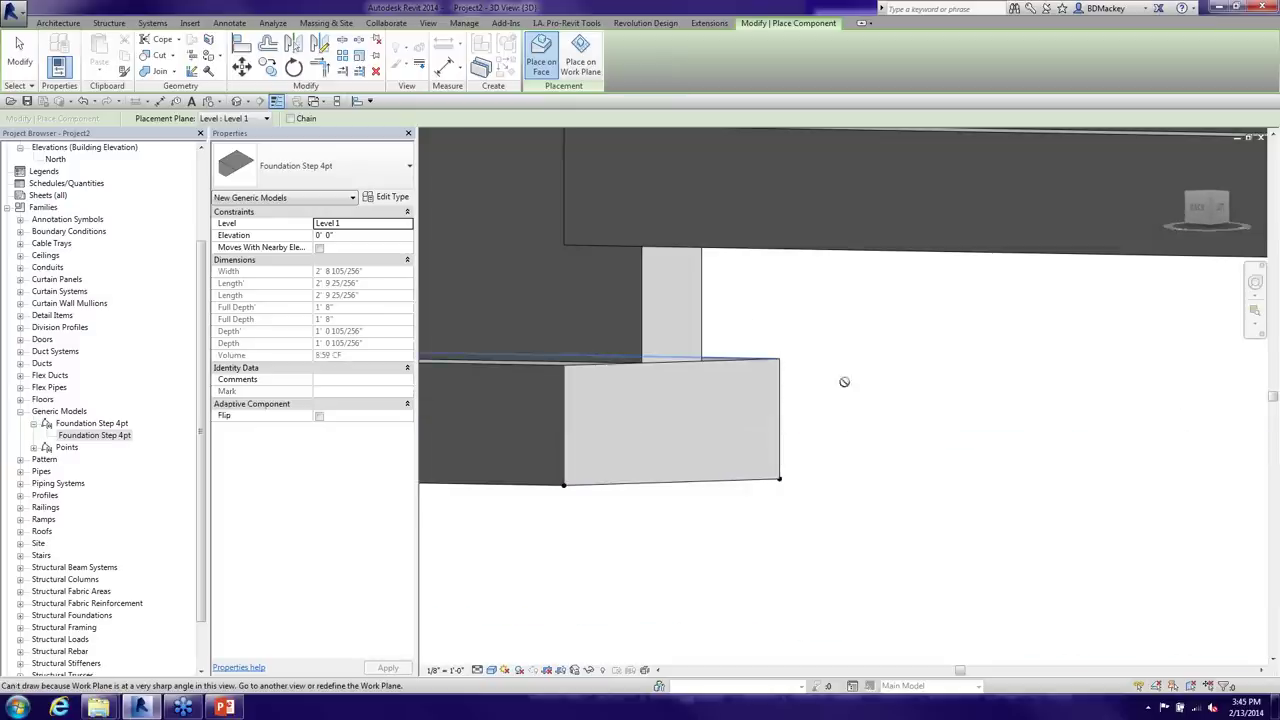
pyautogui.keyDown('shift'); pyautogui.moveTo(888, 406); pyautogui.dragTo(679, 452, button='middle'); pyautogui.keyUp('shift')
pyautogui.scroll(-4, 826, 428)
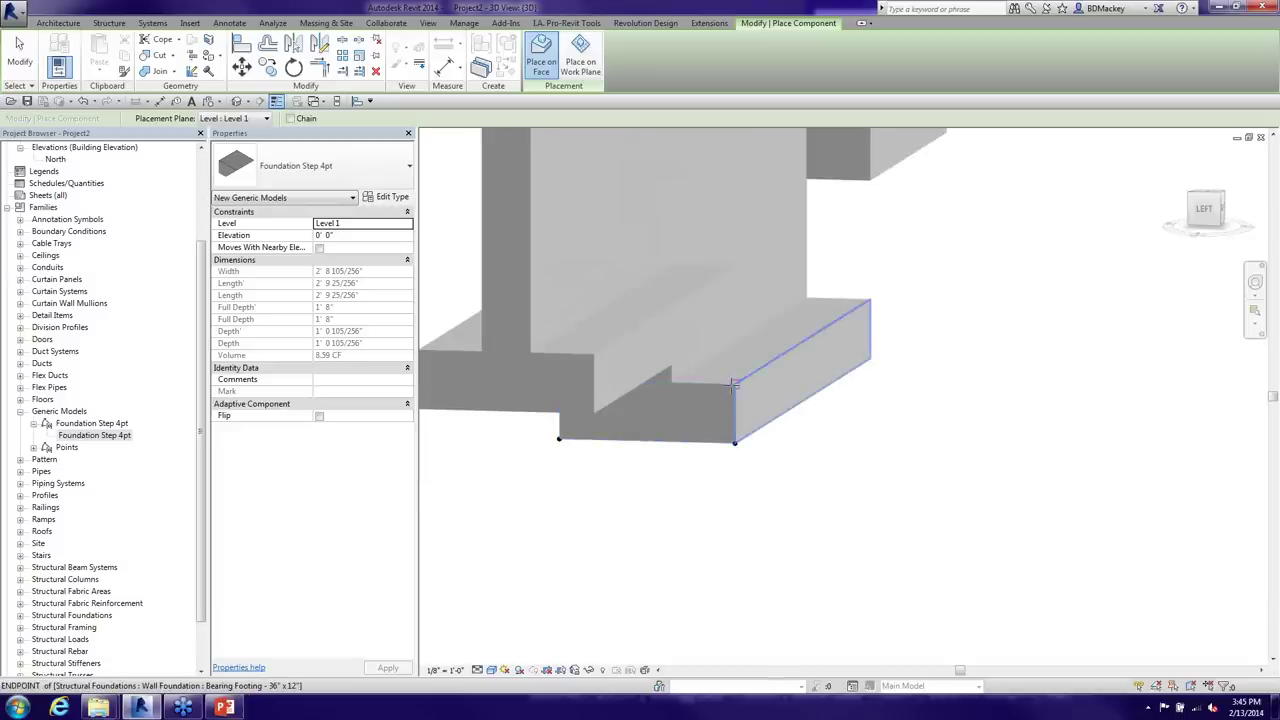
pyautogui.keyDown('shift'); pyautogui.moveTo(730, 386); pyautogui.dragTo(614, 325, button='middle'); pyautogui.keyUp('shift')
pyautogui.click(614, 325)
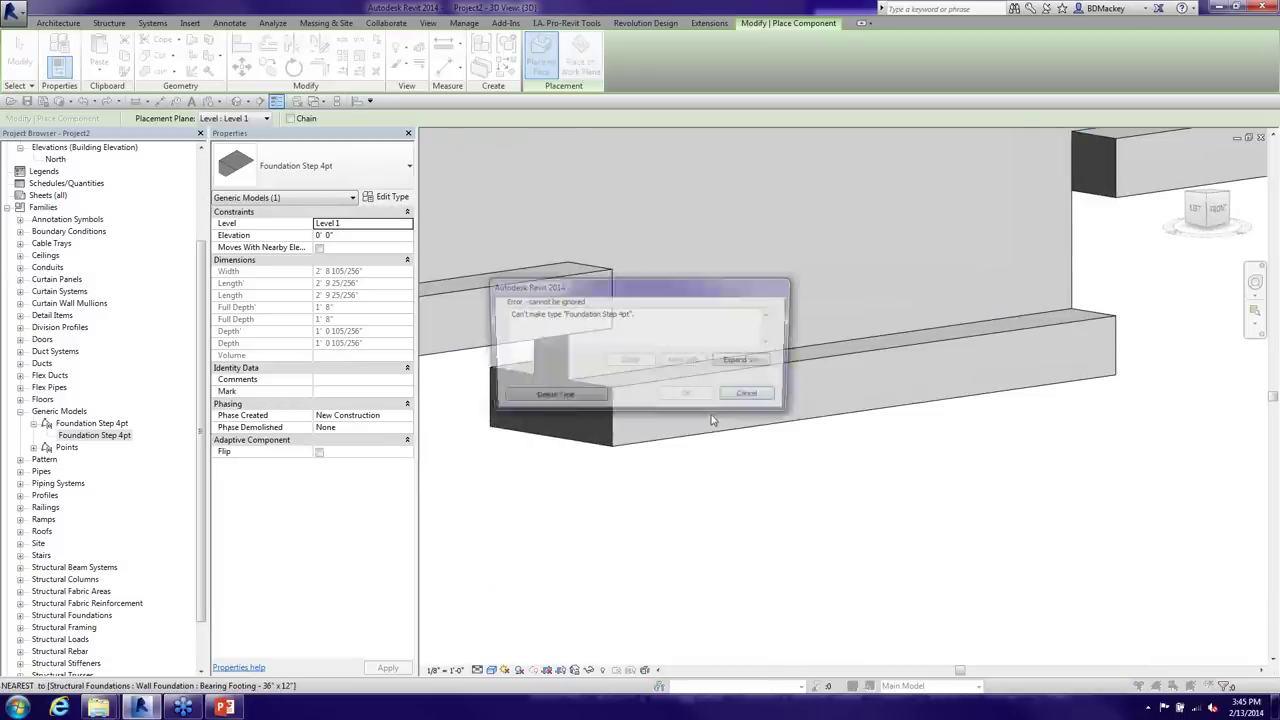
pyautogui.click(745, 397)
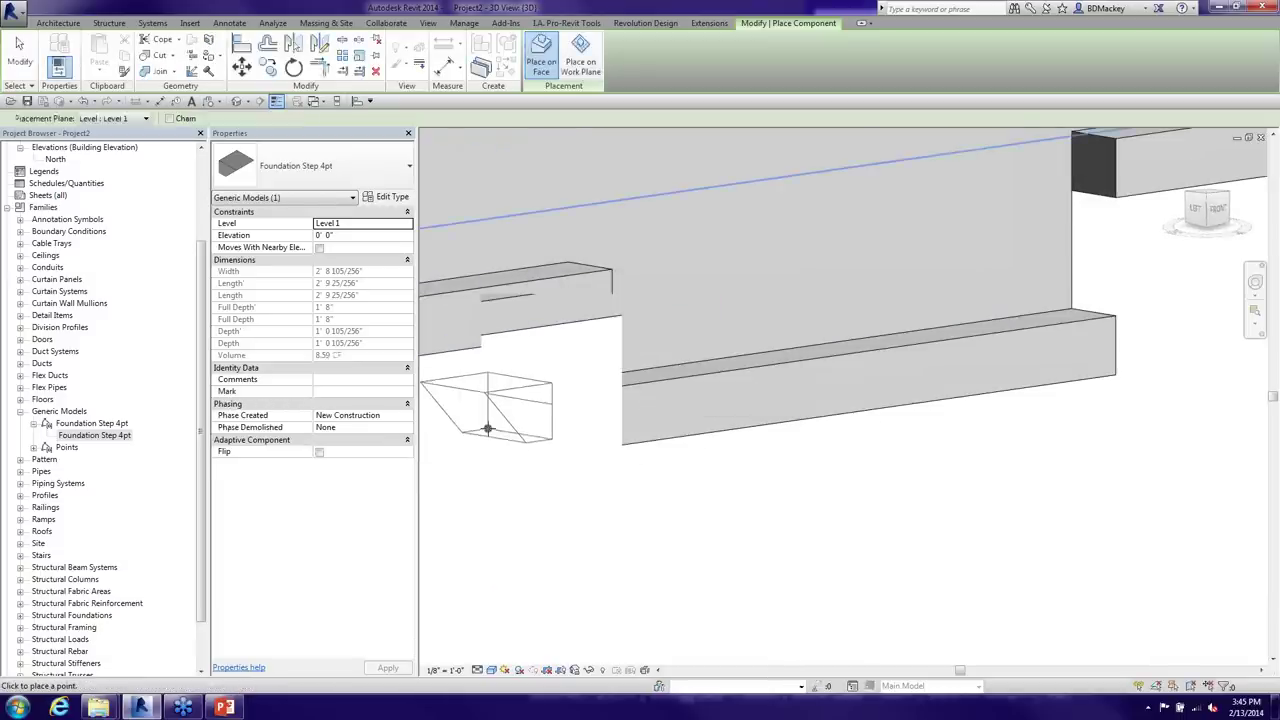
# Retry adaptive points on the footing corners, cancel the error again, and stop placing the component
pyautogui.keyDown('shift'); pyautogui.moveTo(488, 426); pyautogui.dragTo(686, 443, button='middle'); pyautogui.keyUp('shift')
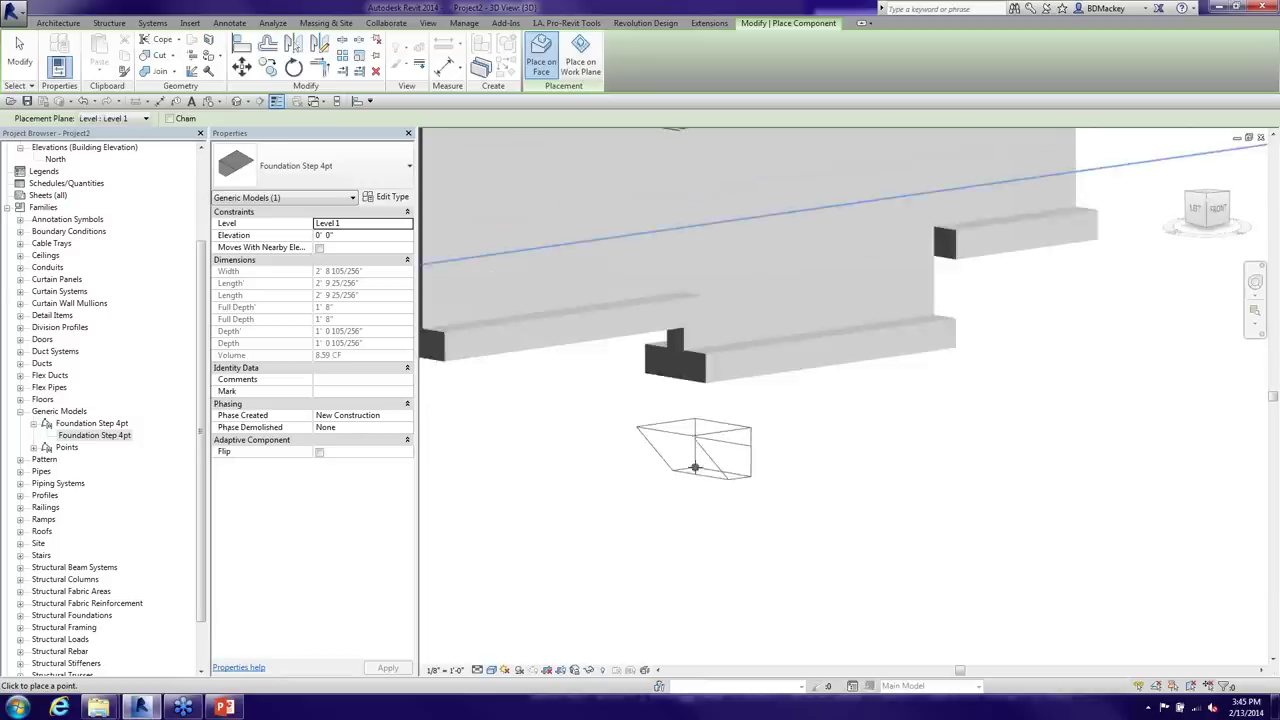
pyautogui.scroll(3, 636, 367)
pyautogui.click(636, 367)
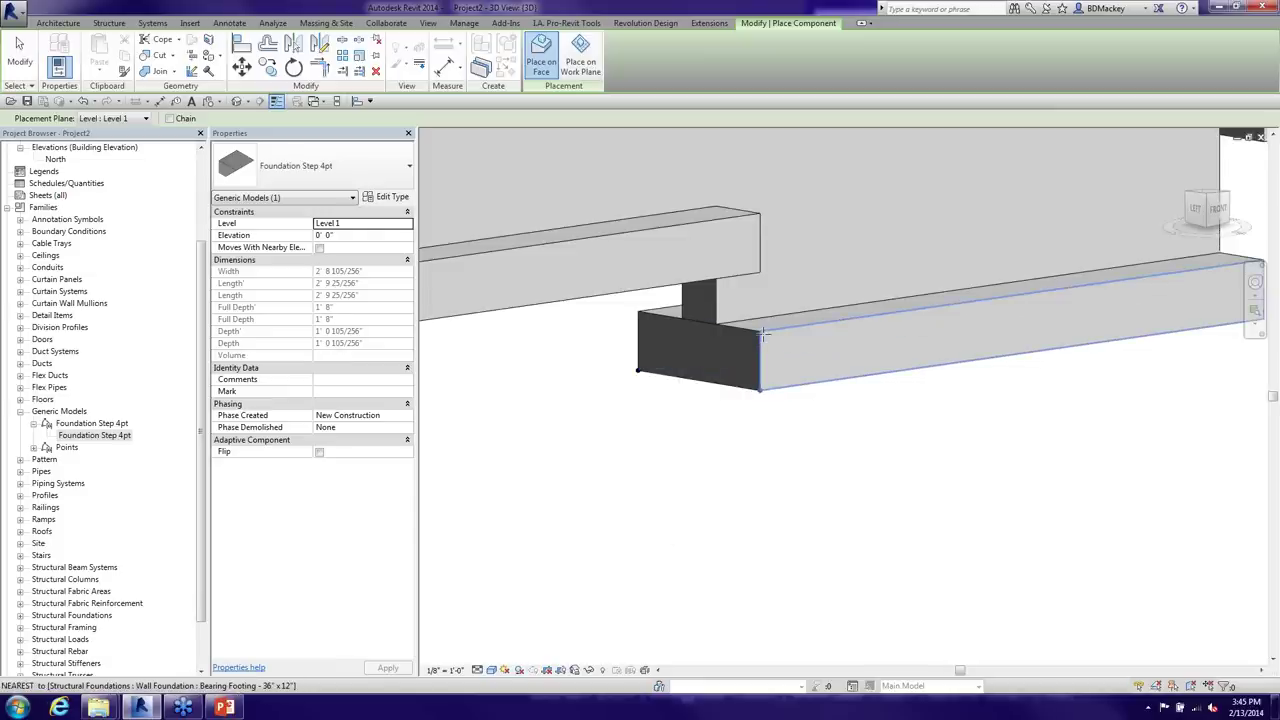
pyautogui.click(761, 276)
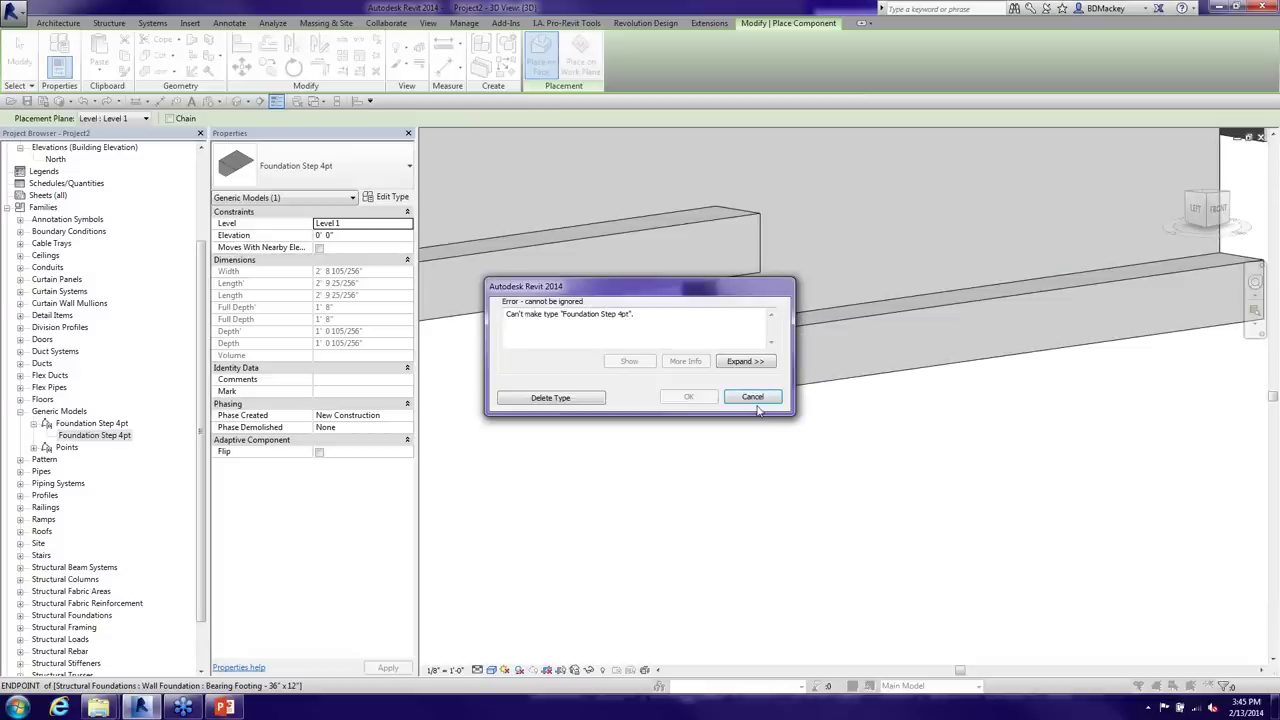
pyautogui.click(752, 398)
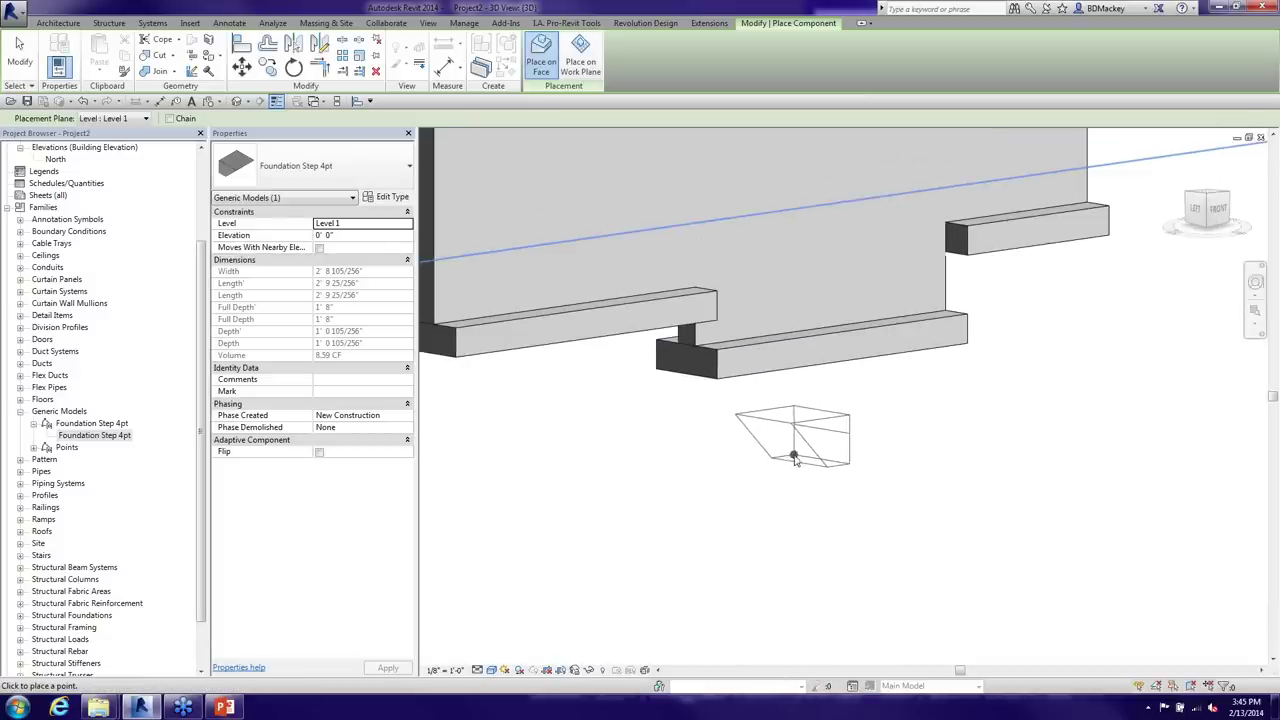
pyautogui.press('Escape')
pyautogui.press('Escape')
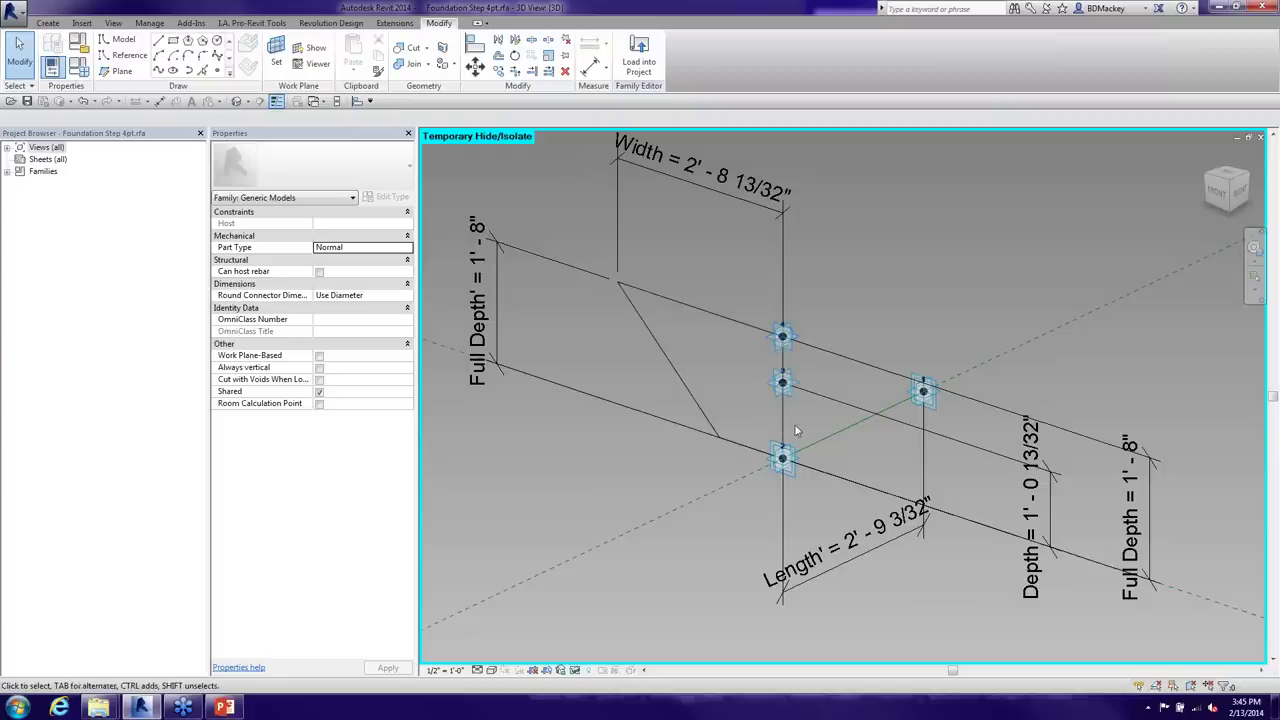
# Change the Orientation of the lower and right adaptive points in Properties
pyautogui.click(870, 441)
pyautogui.keyDown('ctrl'); pyautogui.click(930, 401); pyautogui.keyUp('ctrl')
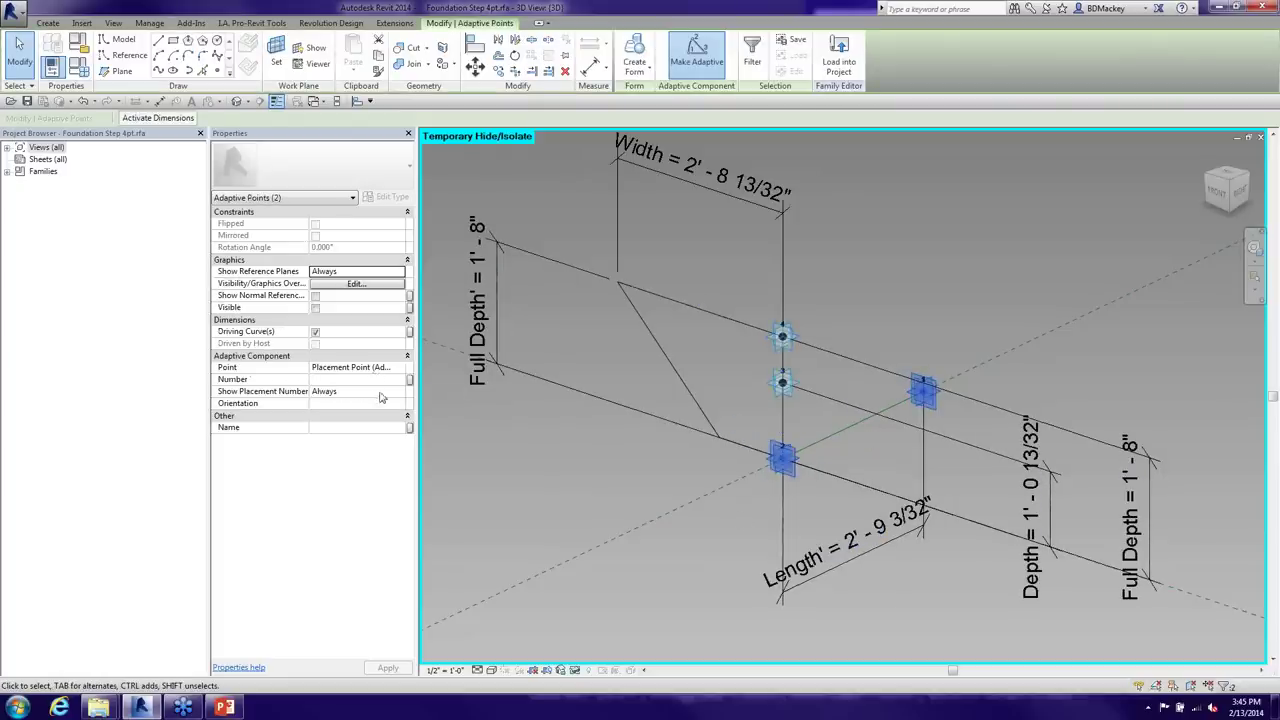
pyautogui.click(395, 403)
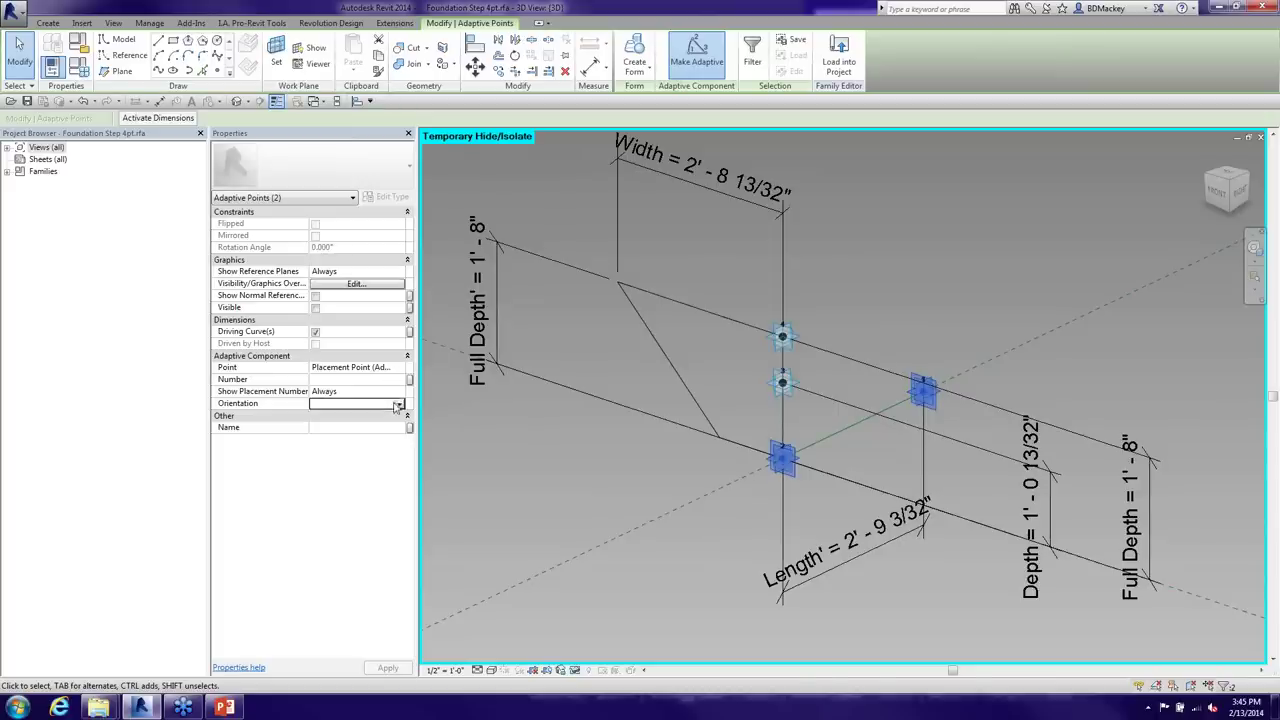
pyautogui.click(398, 403)
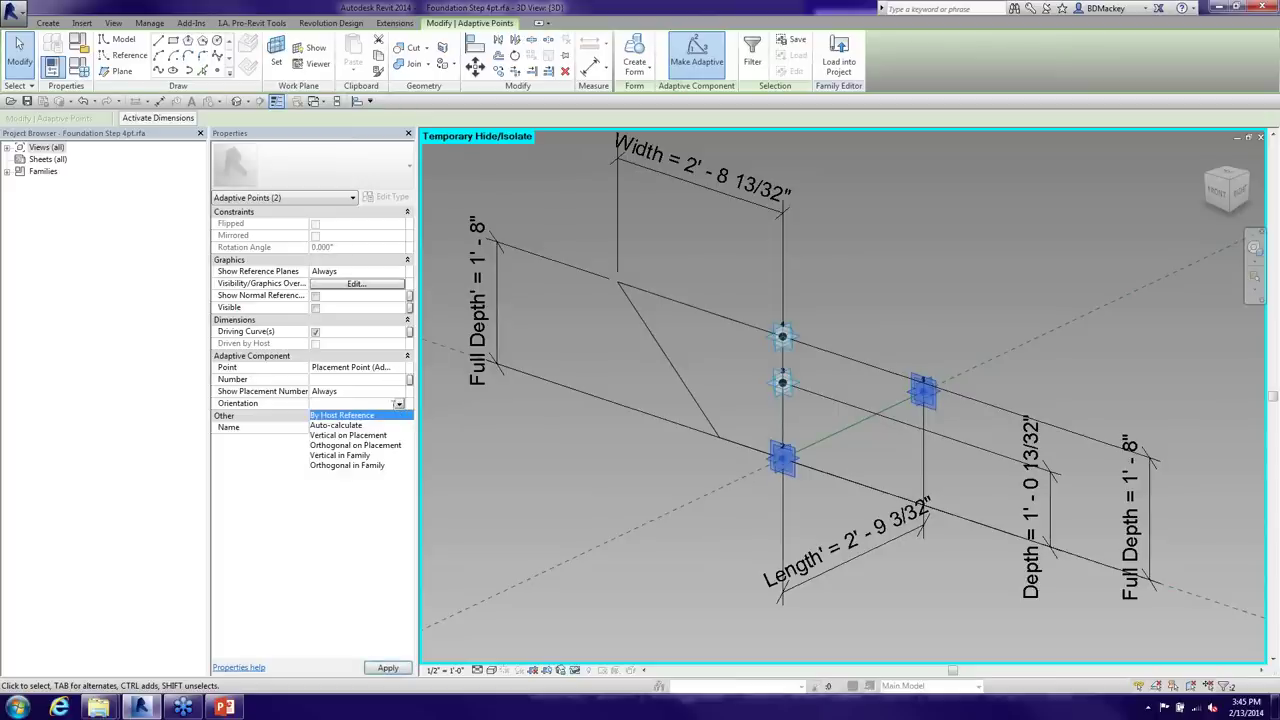
pyautogui.click(360, 444)
pyautogui.click(607, 495)
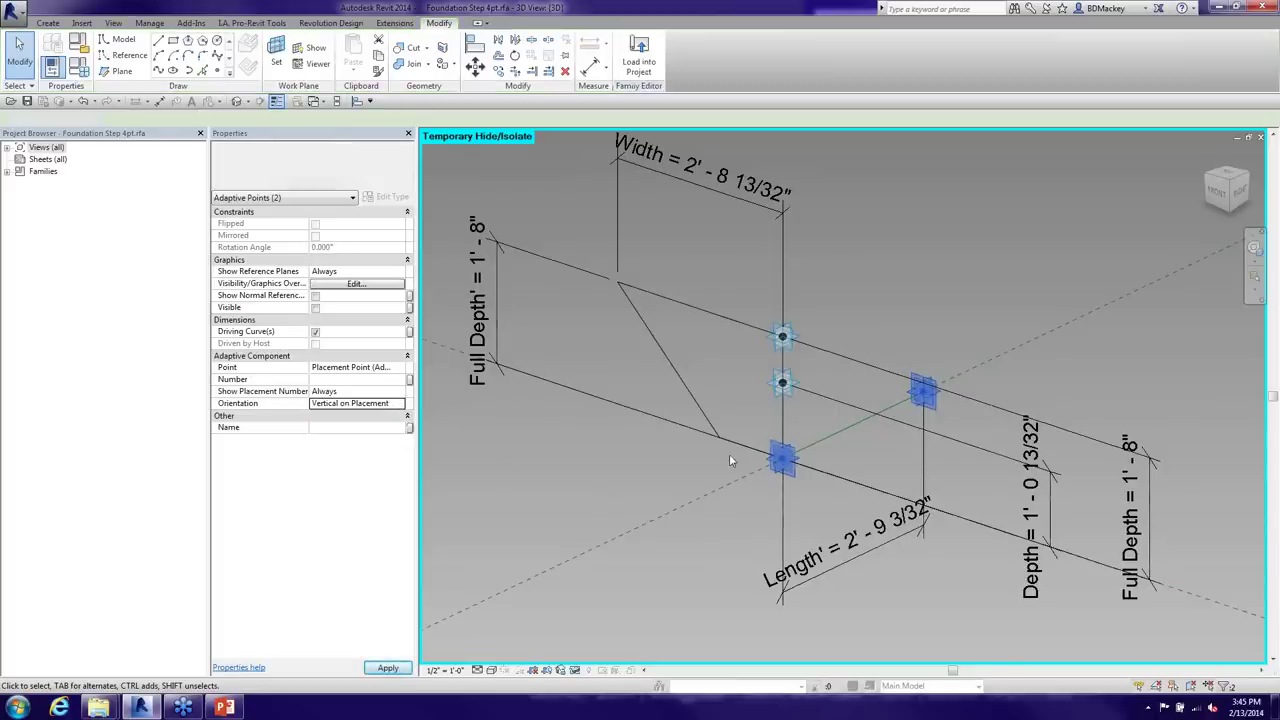
# Set the middle and top adaptive points to Vertical on Placement, then load the family into the project
pyautogui.click(783, 383)
pyautogui.keyDown('ctrl'); pyautogui.click(782, 337); pyautogui.keyUp('ctrl')
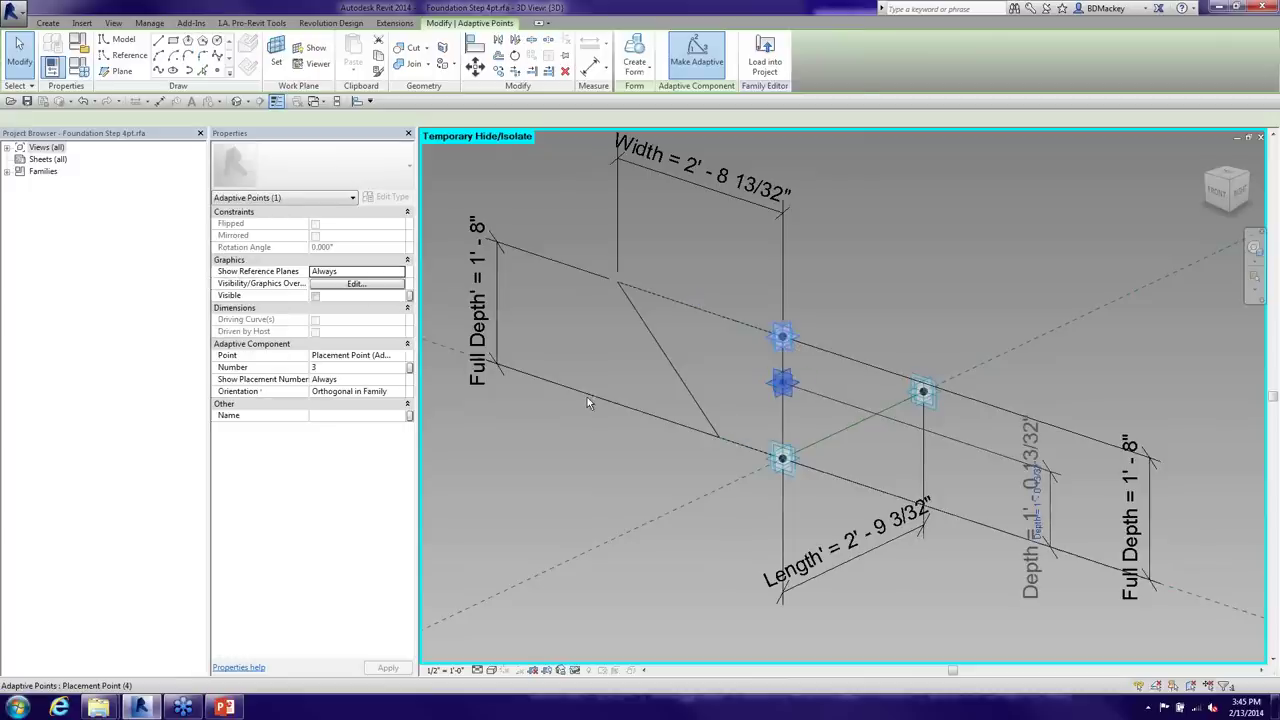
pyautogui.click(403, 394)
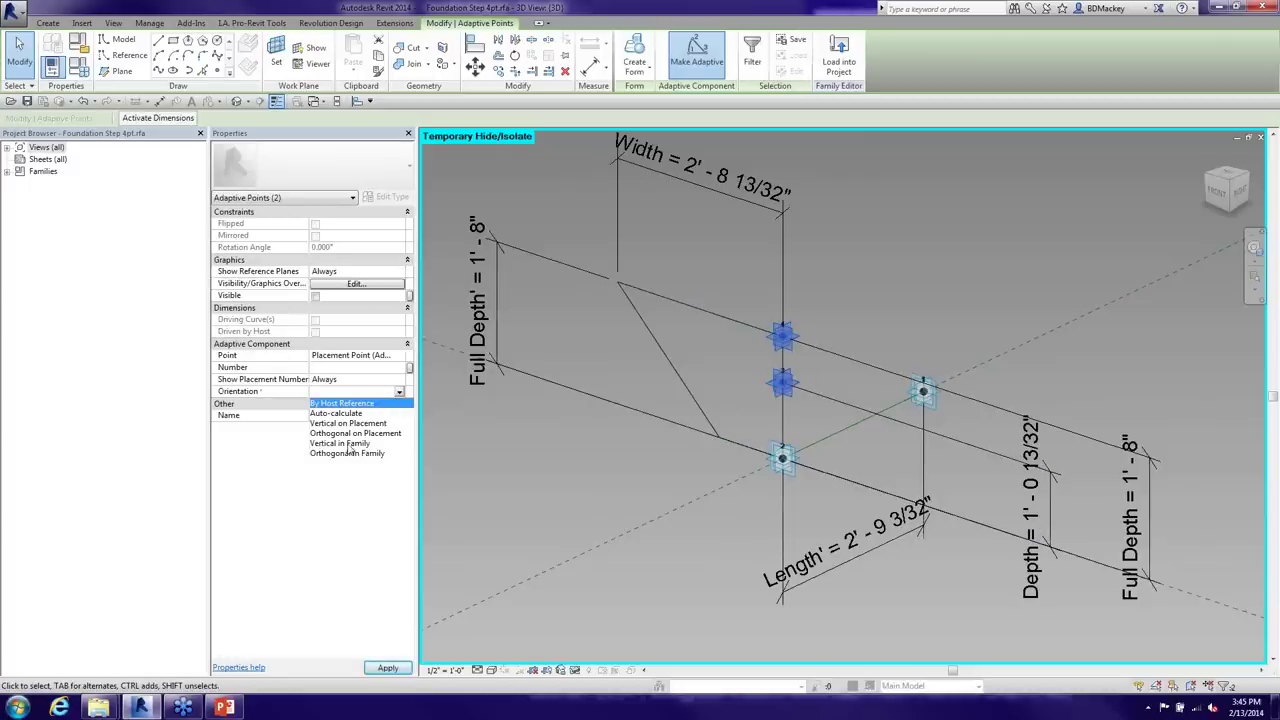
pyautogui.click(348, 423)
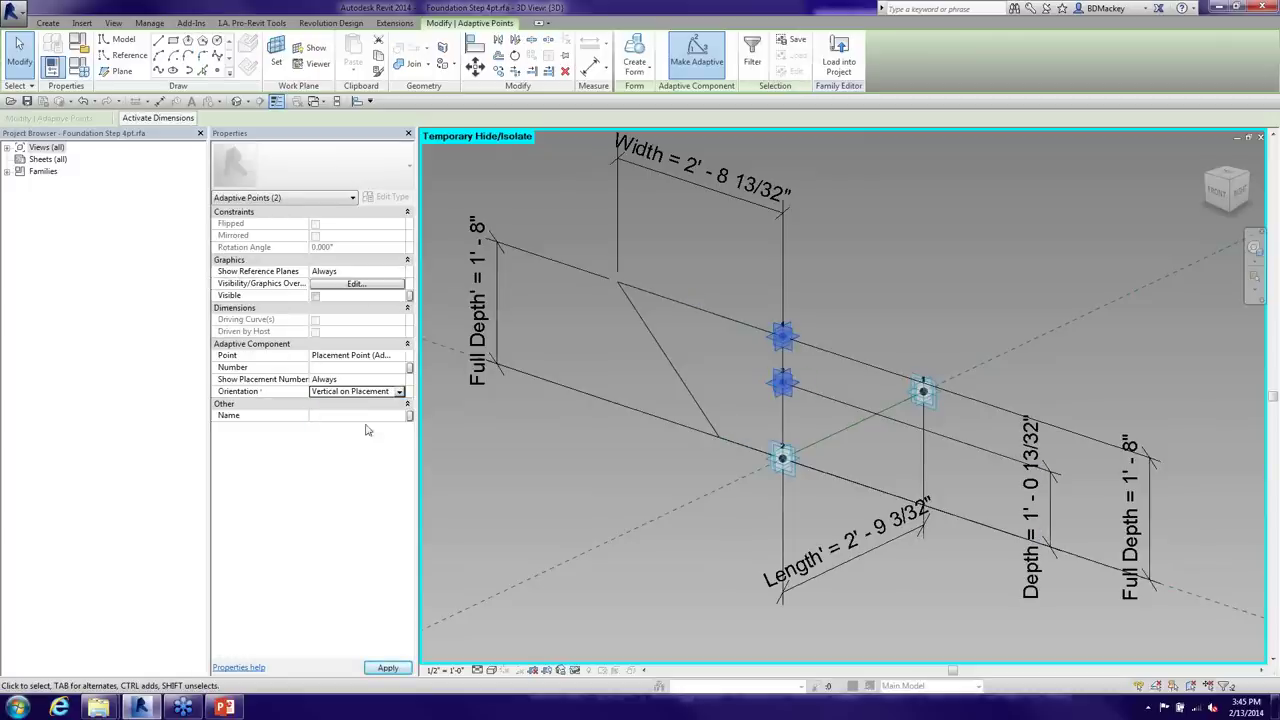
pyautogui.keyDown('ctrl'); pyautogui.click(783, 459); pyautogui.keyUp('ctrl')
pyautogui.keyDown('ctrl'); pyautogui.click(923, 392); pyautogui.keyUp('ctrl')
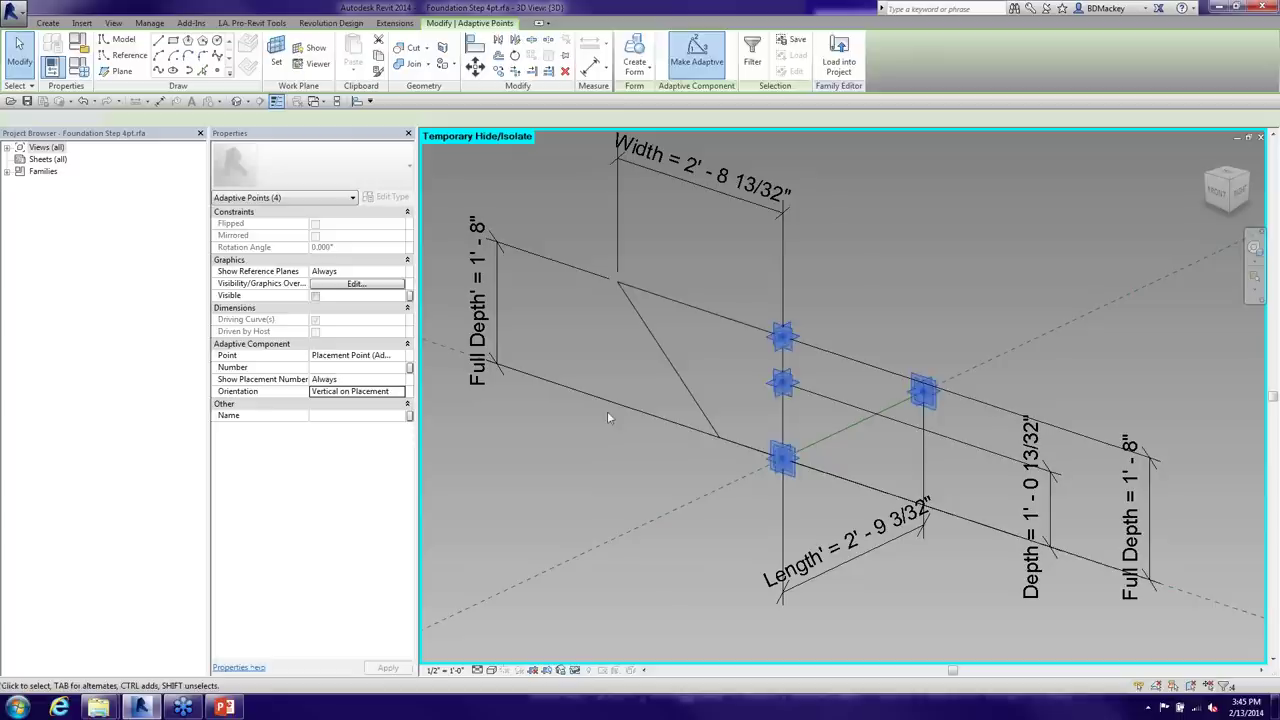
pyautogui.click(608, 418)
pyautogui.click(639, 58)
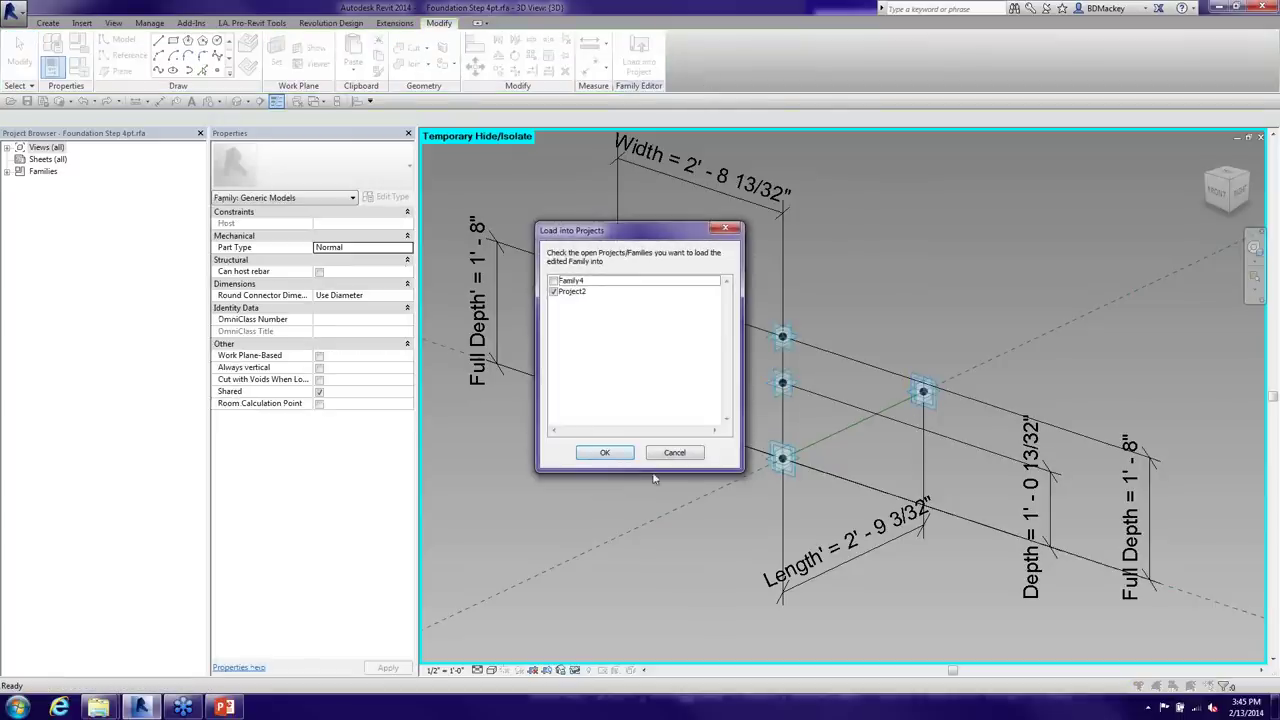
# Load the family into Project2, overwriting the existing version, and drag its type into the view
pyautogui.click(604, 452)
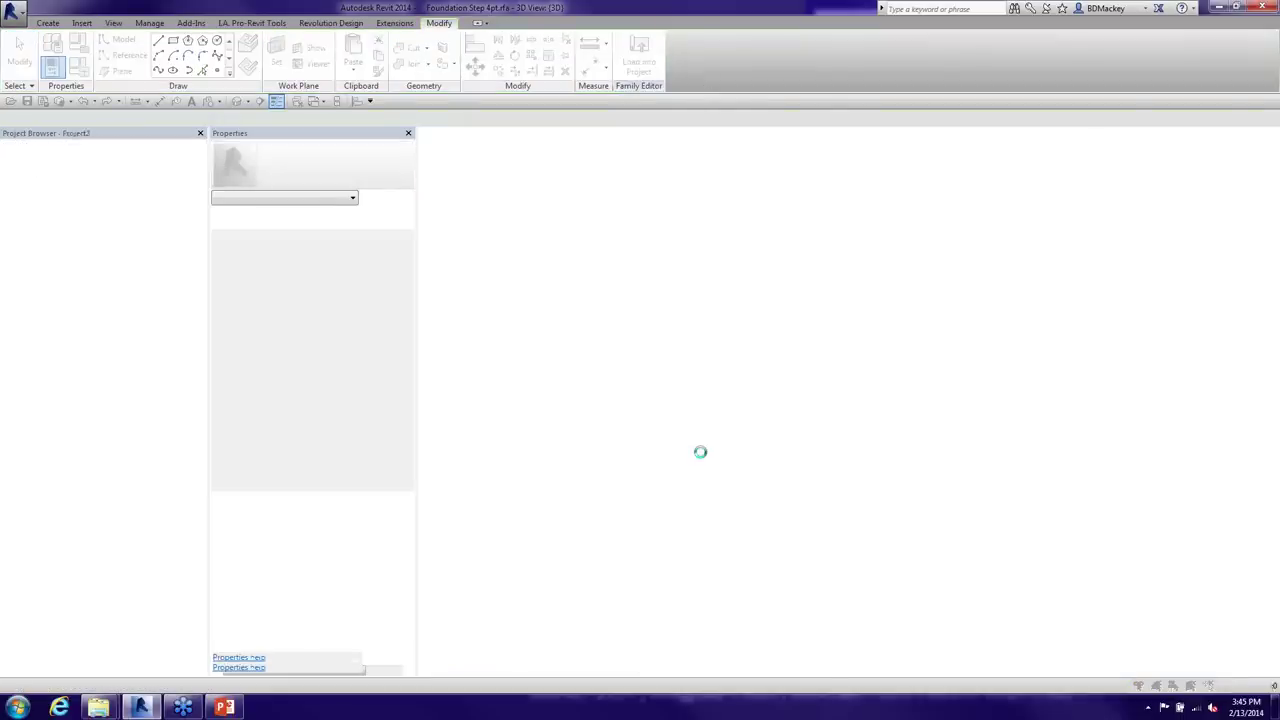
pyautogui.click(580, 330)
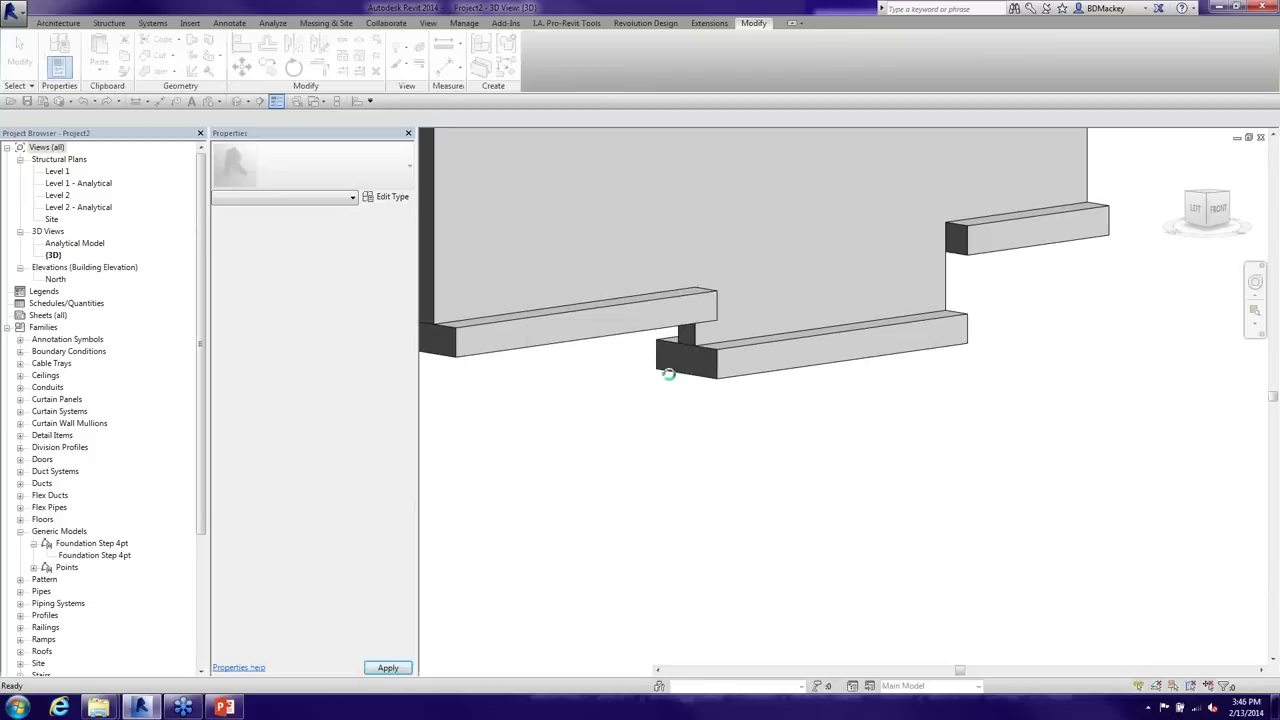
pyautogui.doubleClick(86, 543)
pyautogui.moveTo(94, 555); pyautogui.dragTo(632, 362)
# Place four adaptive points at the footing end, then dismiss the placement error
pyautogui.click(636, 358)
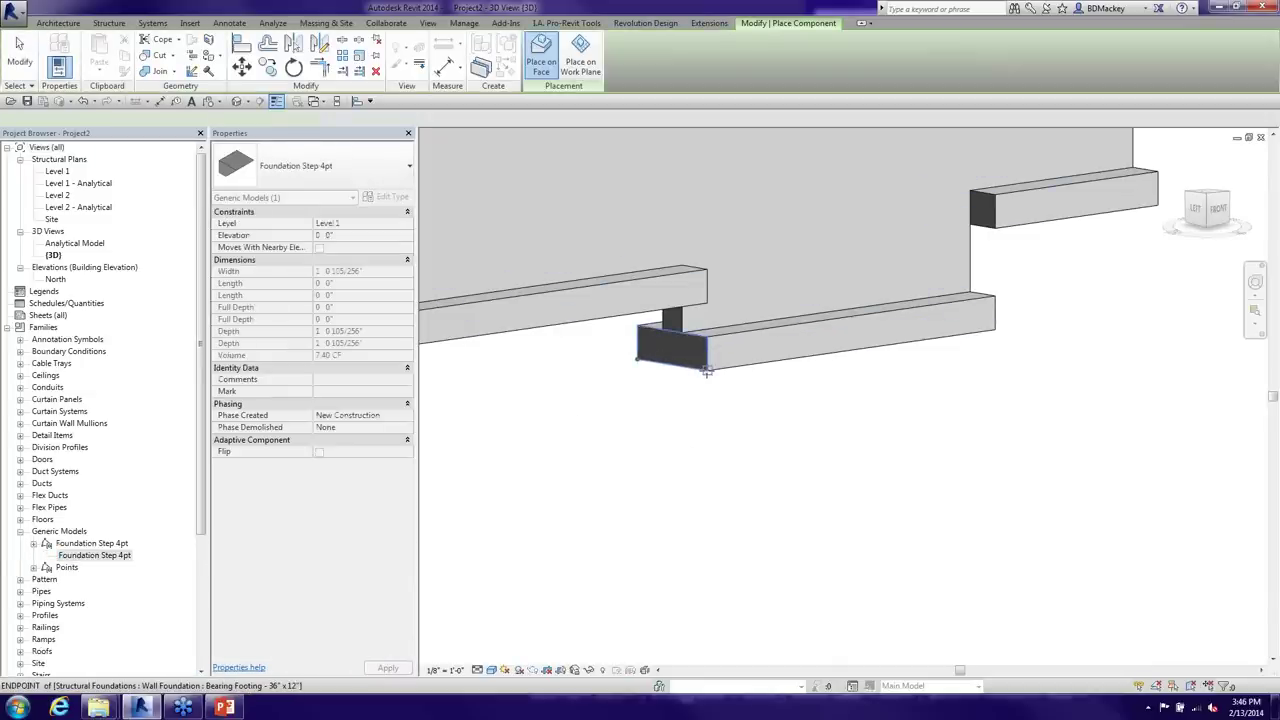
pyautogui.click(707, 368)
pyautogui.click(706, 340)
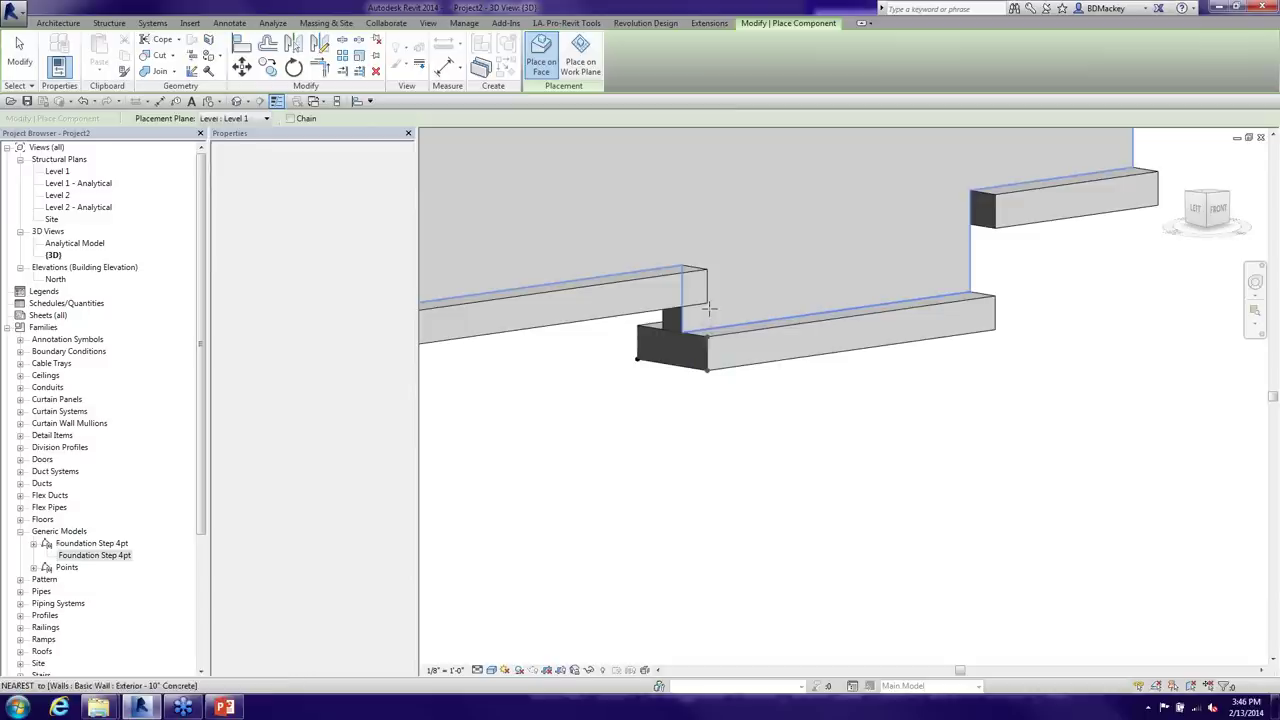
pyautogui.click(638, 326)
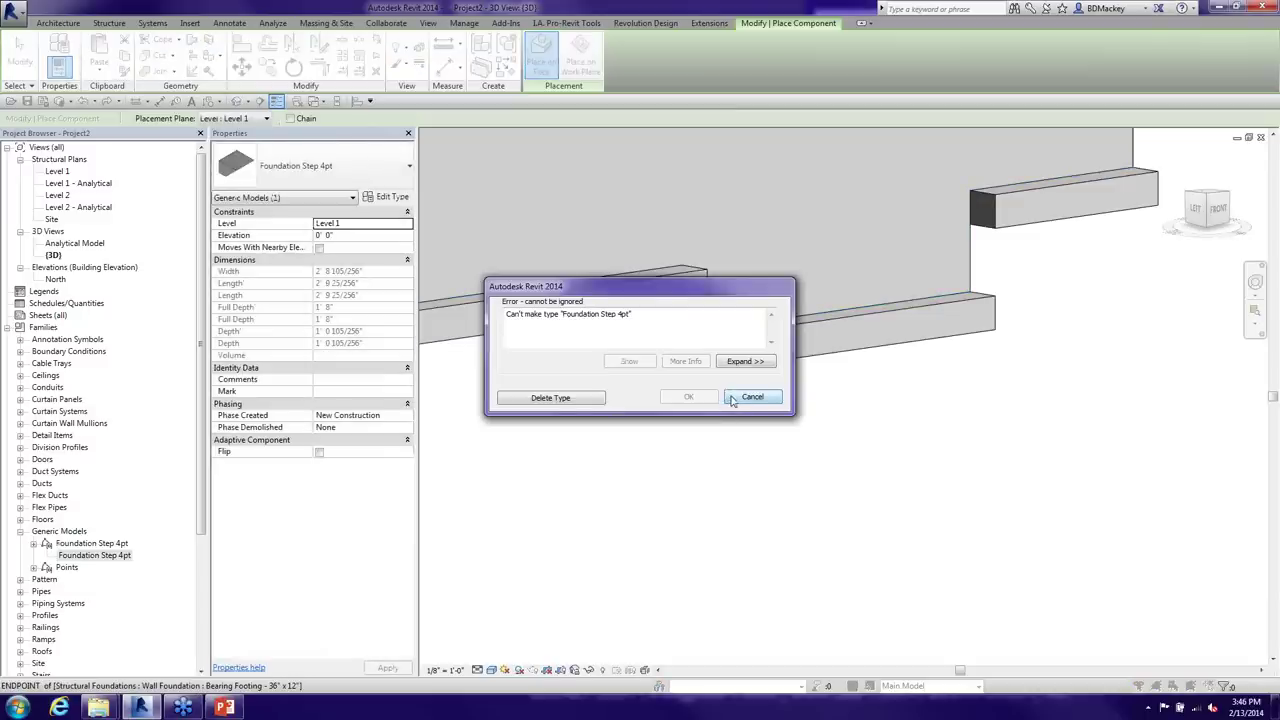
pyautogui.click(752, 397)
pyautogui.scroll(-2, 738, 358)
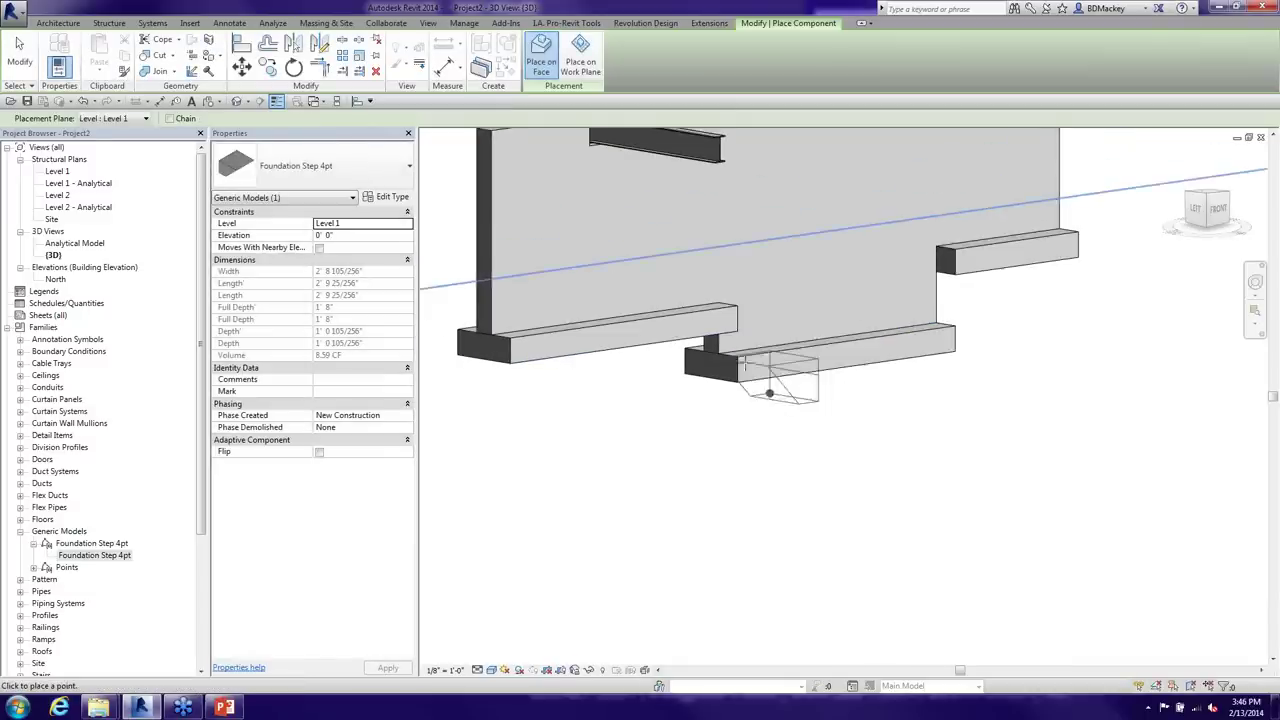
# Retry on four footing endpoints, cancel the cannot-make-type error, and return to the Foundation Step 4pt family
pyautogui.keyDown('shift'); pyautogui.moveTo(737, 358); pyautogui.dragTo(698, 386, button='middle'); pyautogui.keyUp('shift')
pyautogui.click(697, 383)
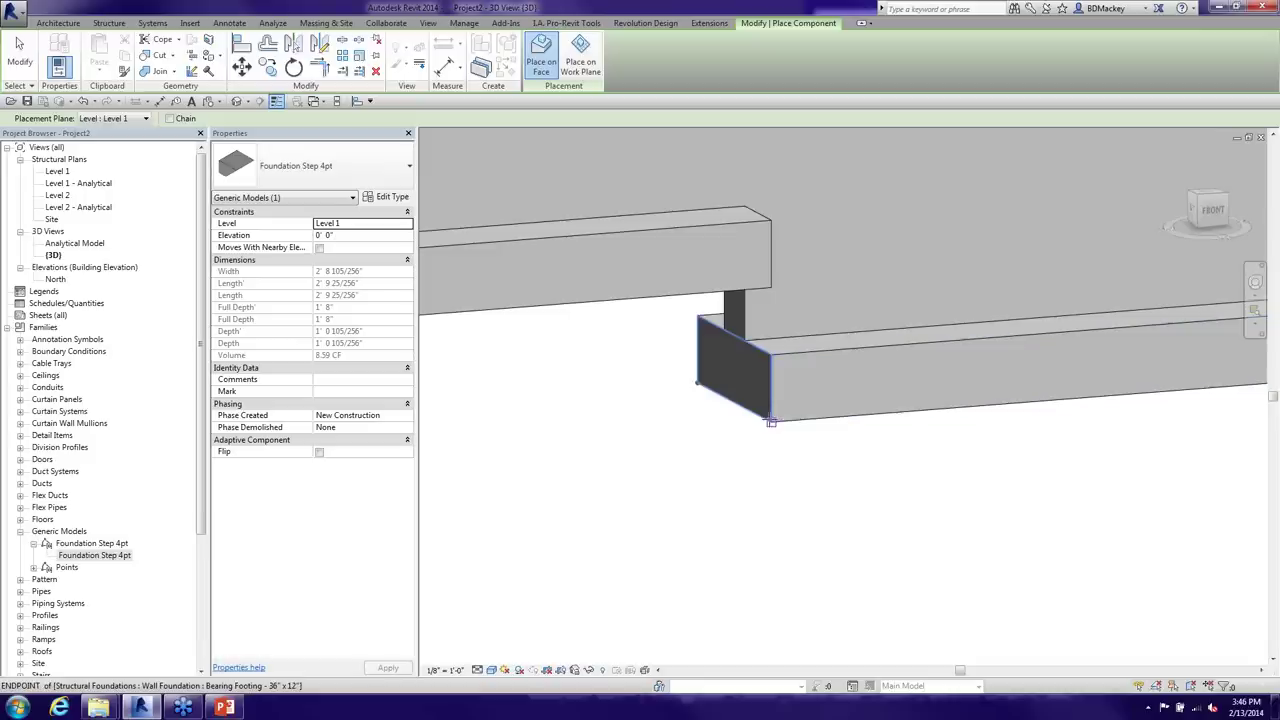
pyautogui.click(769, 420)
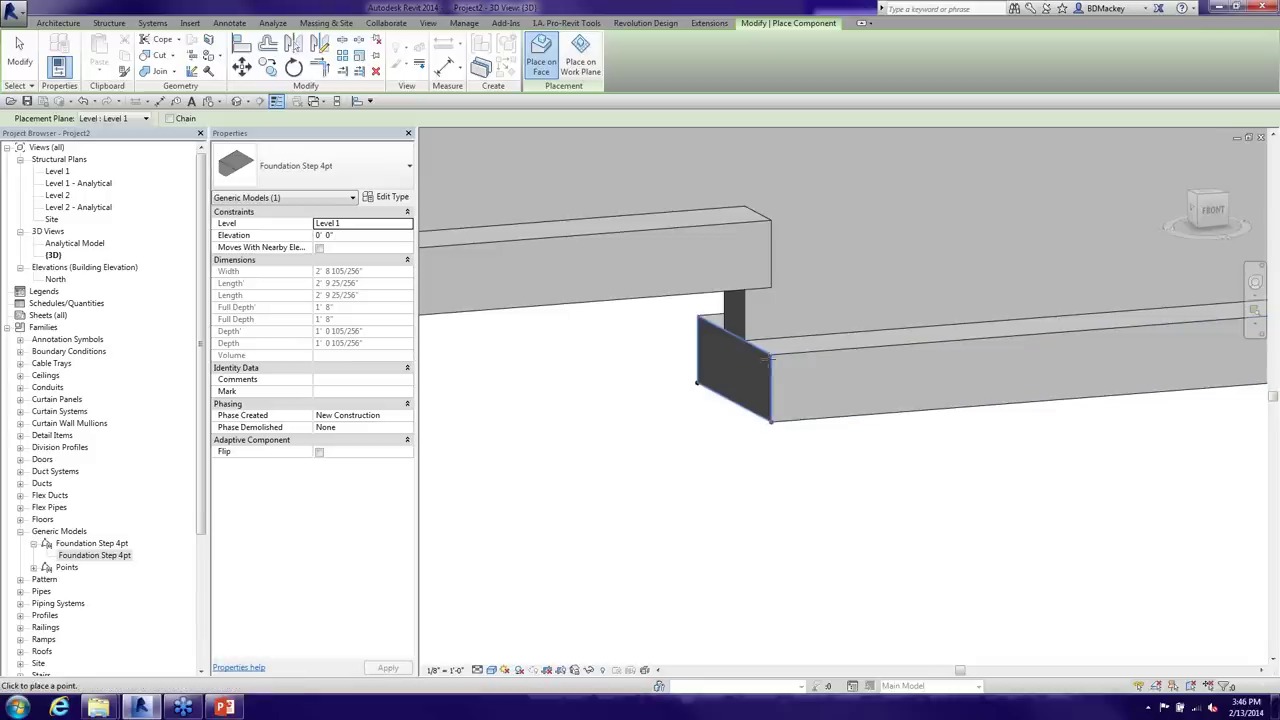
pyautogui.click(769, 356)
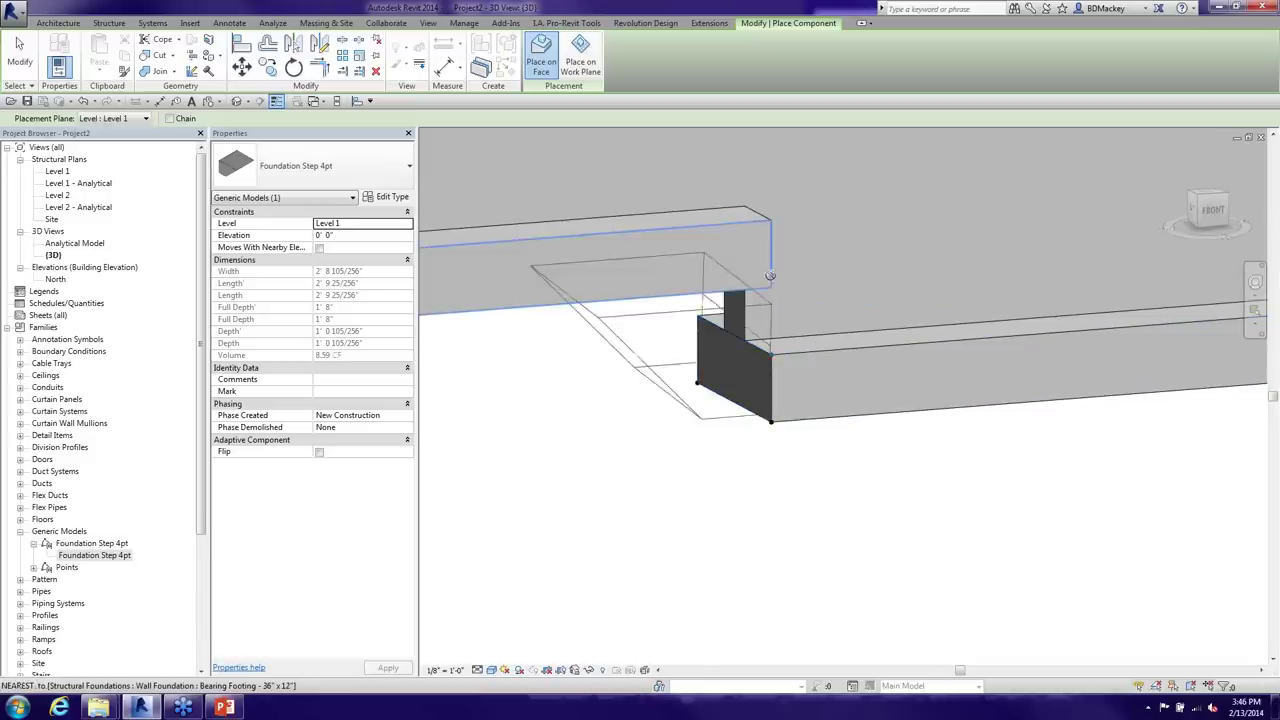
pyautogui.click(803, 384)
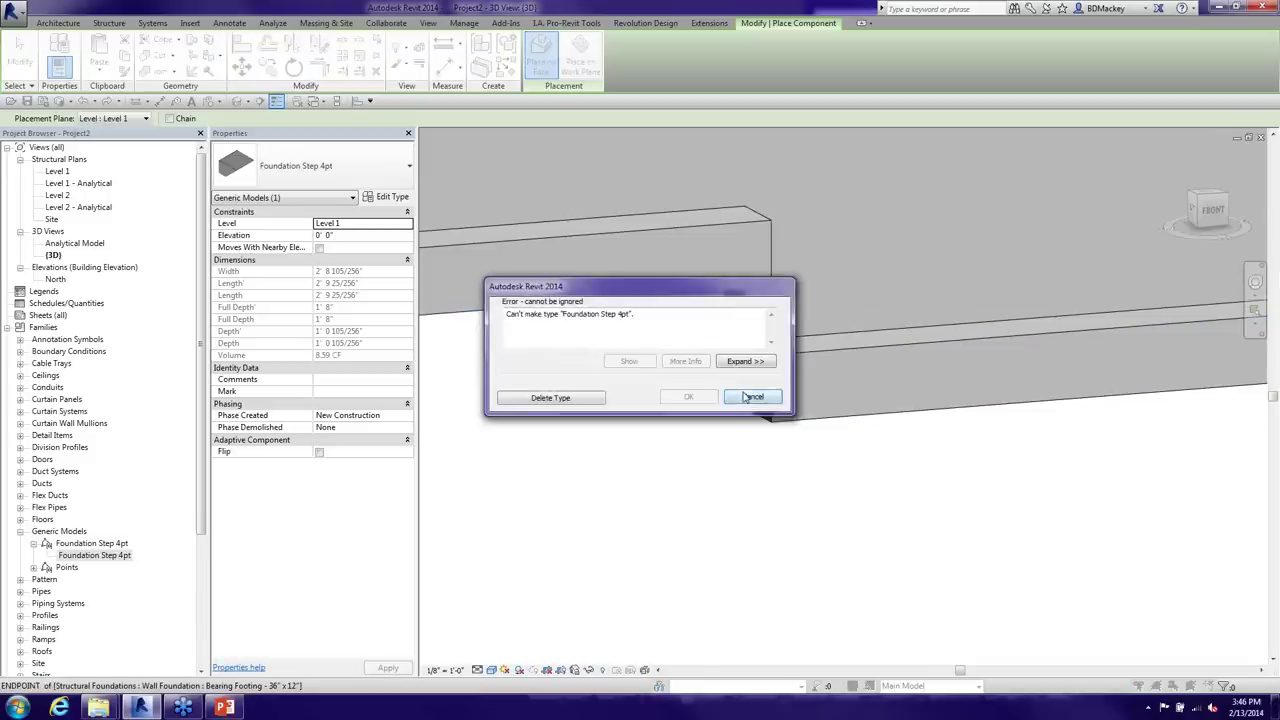
pyautogui.click(751, 396)
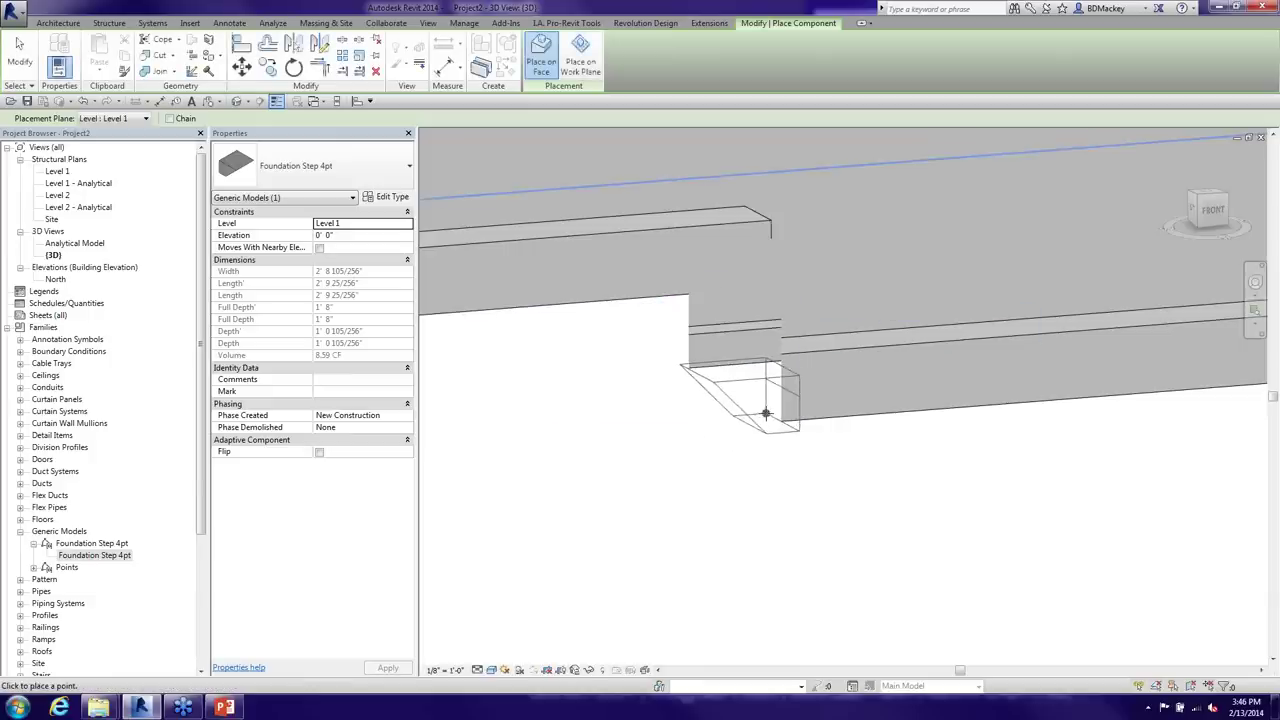
pyautogui.click(762, 405)
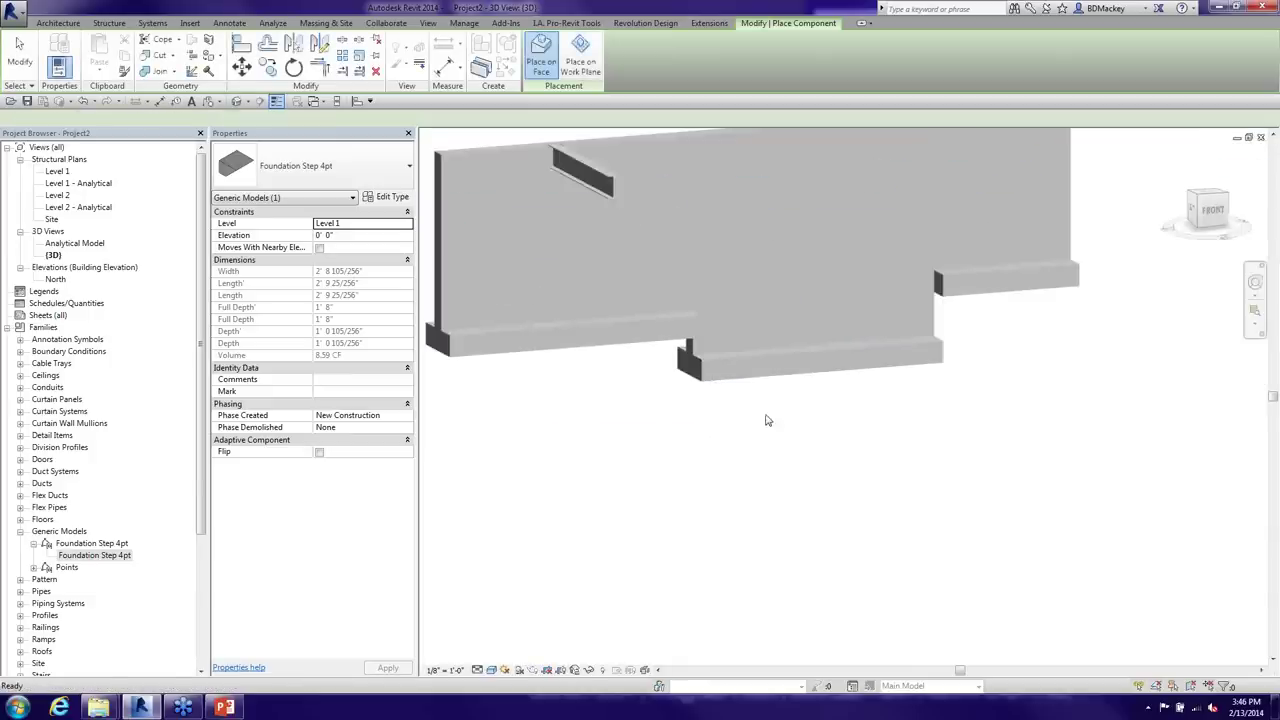
pyautogui.press('Escape')
pyautogui.hotkey('ctrl', 'Tab')
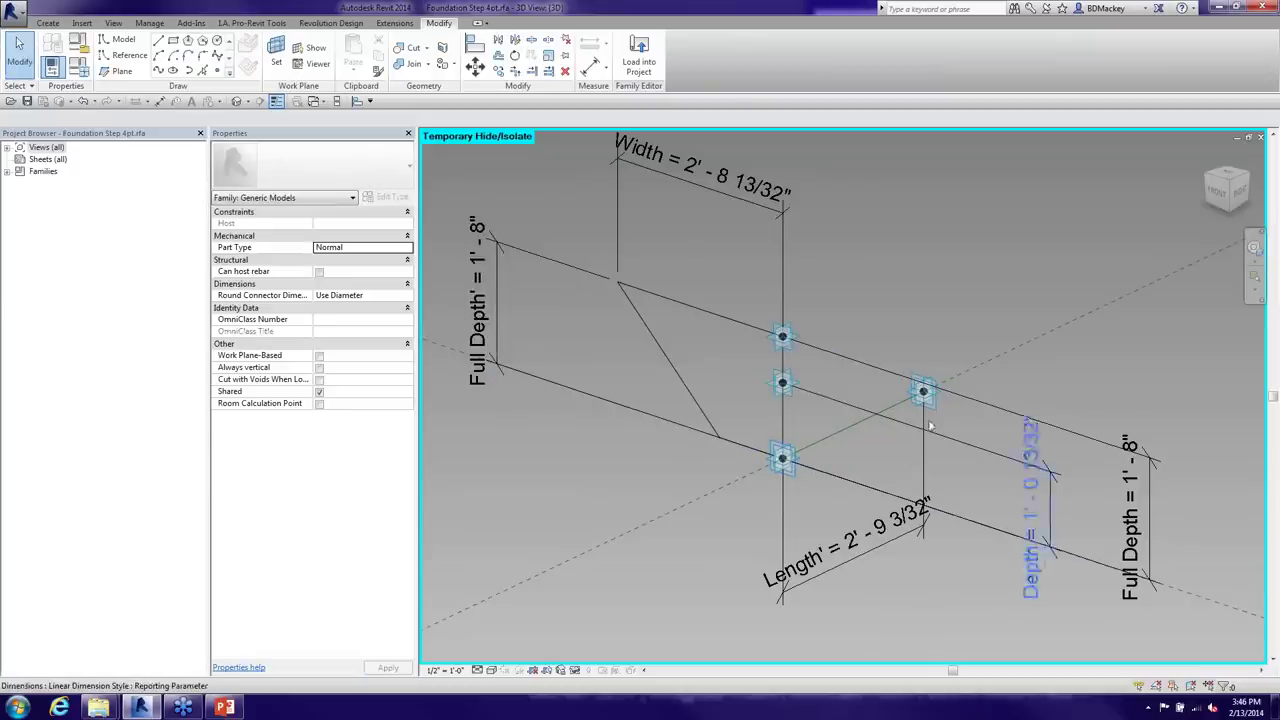
pyautogui.click(923, 391)
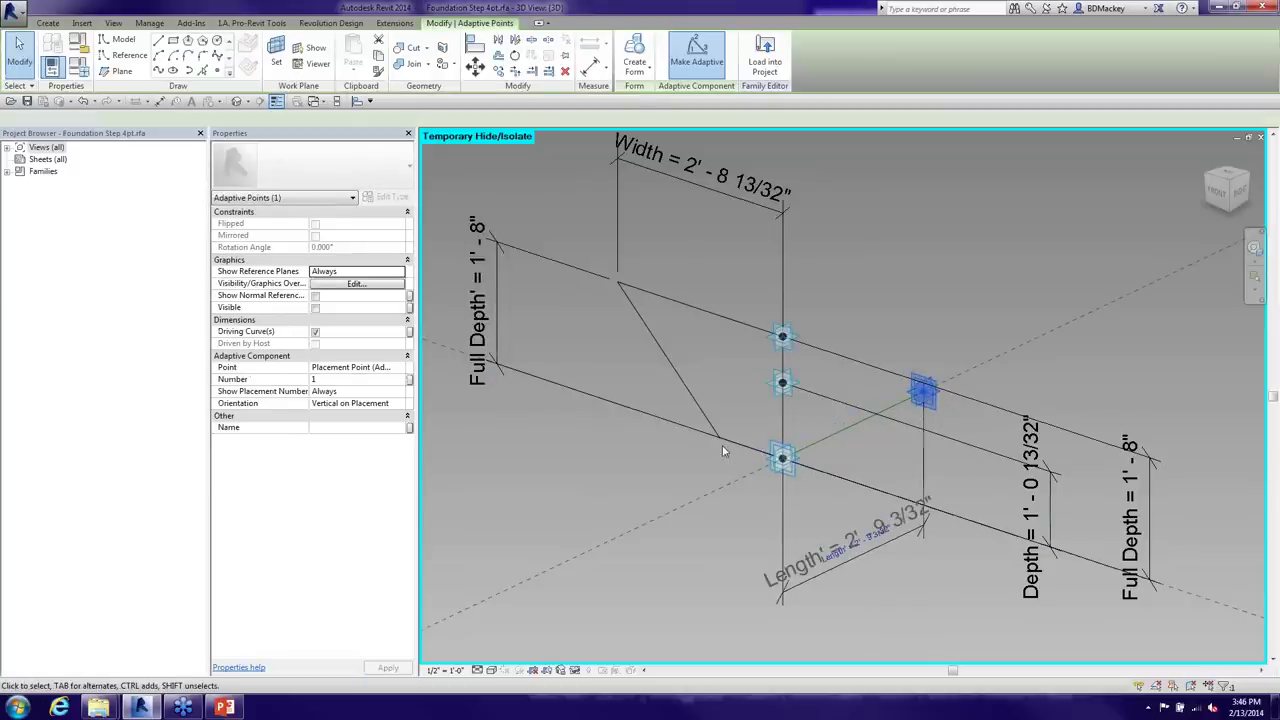
pyautogui.press('Escape')
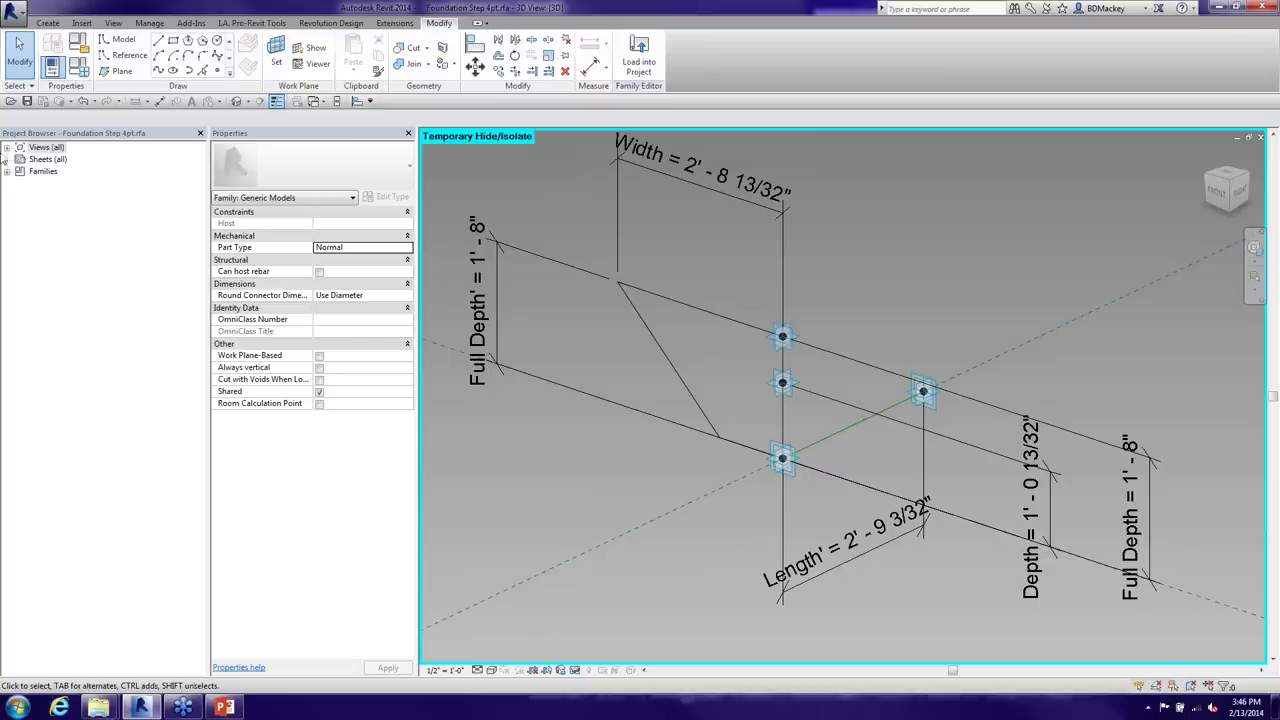
pyautogui.click(107, 74)
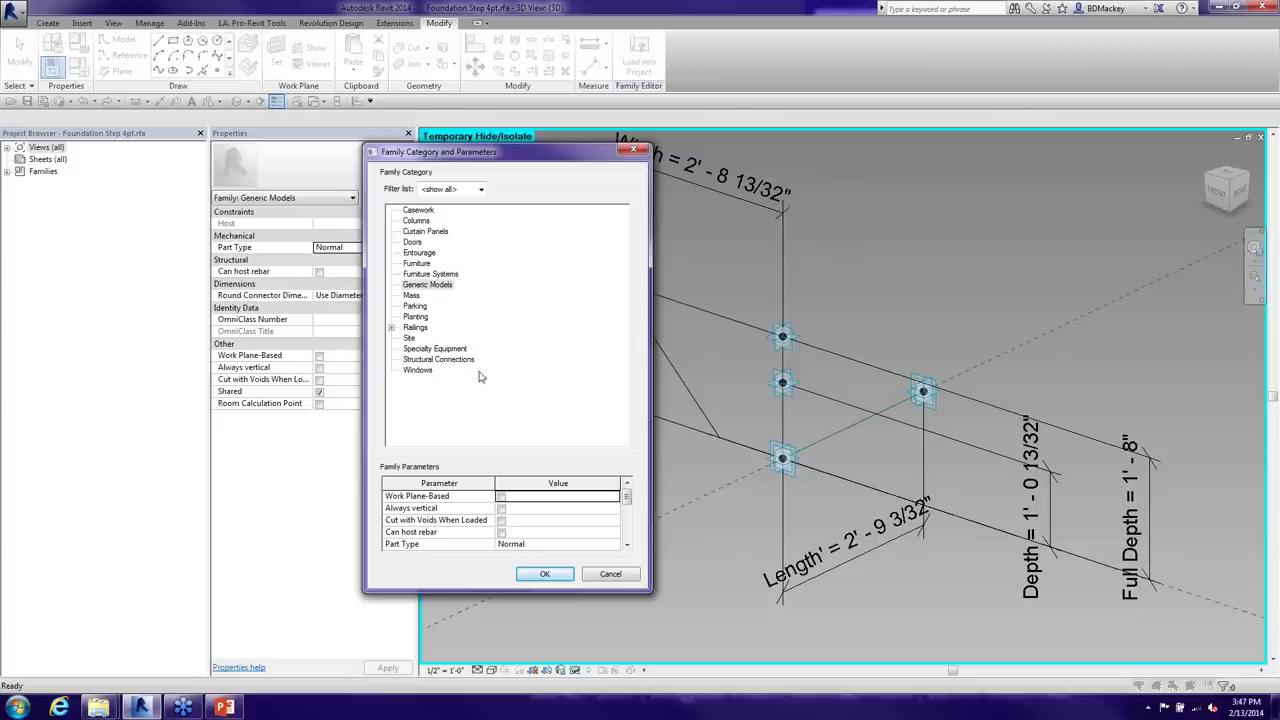
pyautogui.click(610, 573)
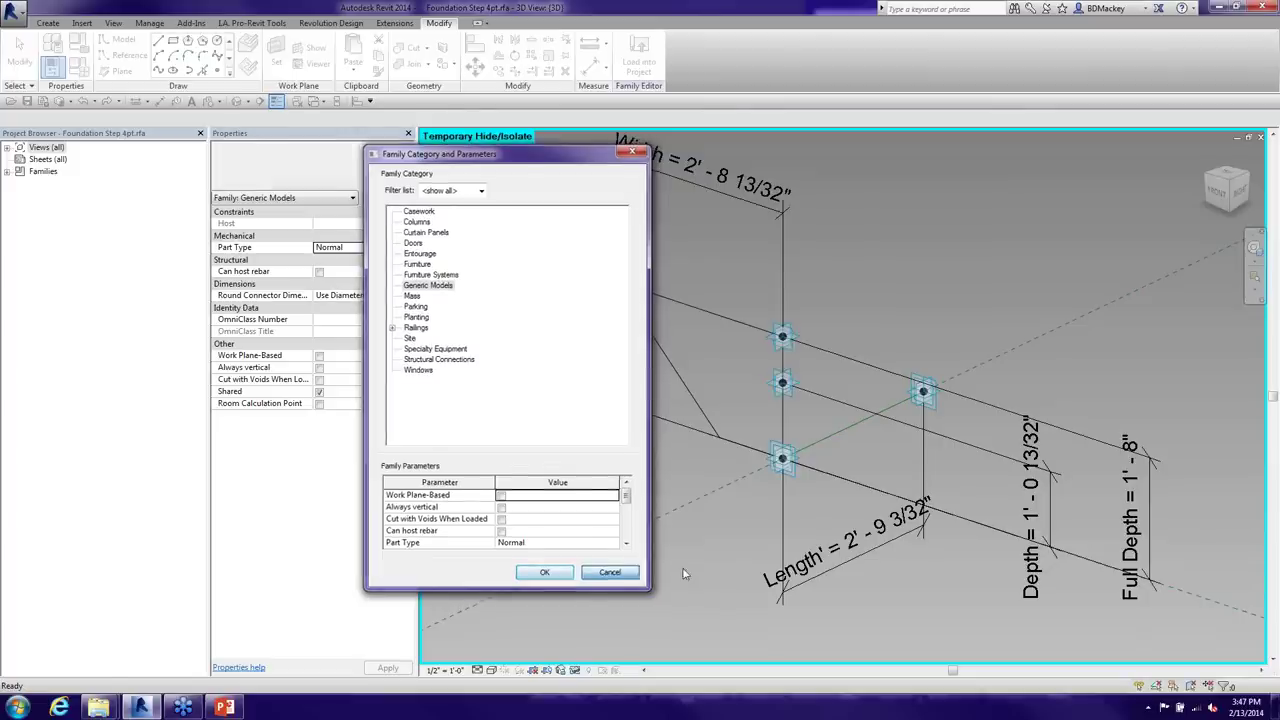
pyautogui.click(942, 417)
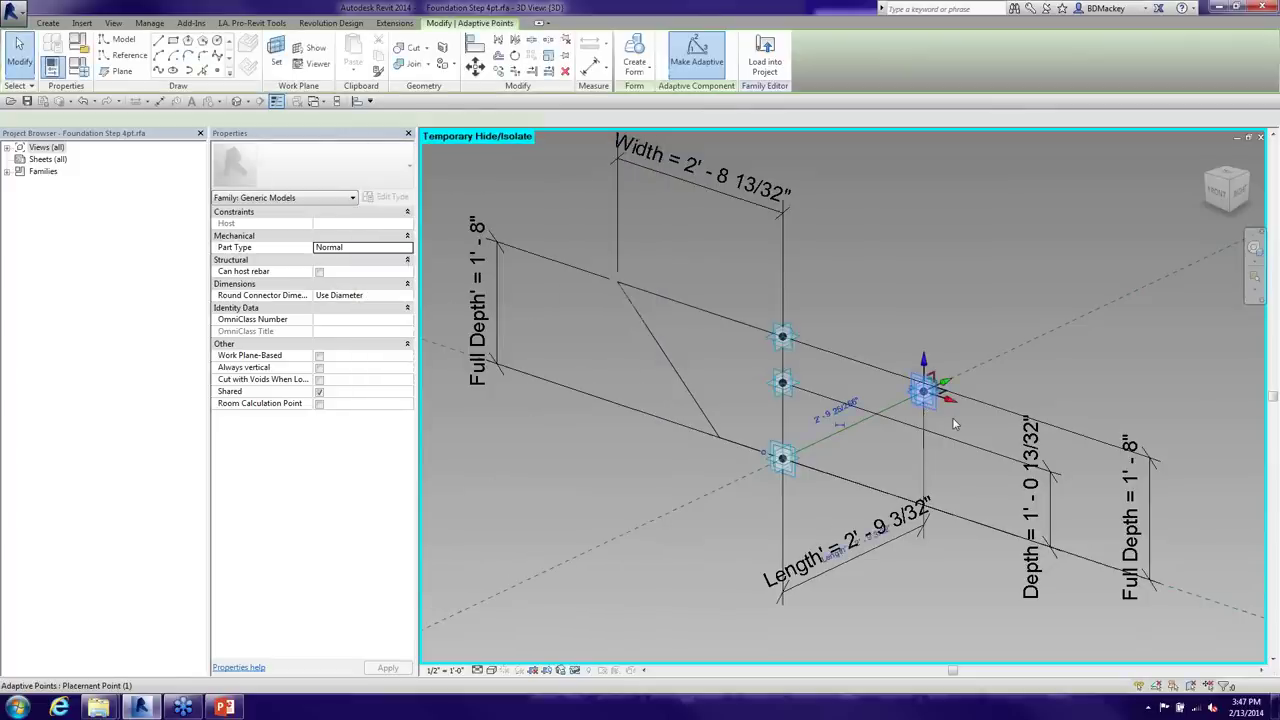
pyautogui.press('Escape')
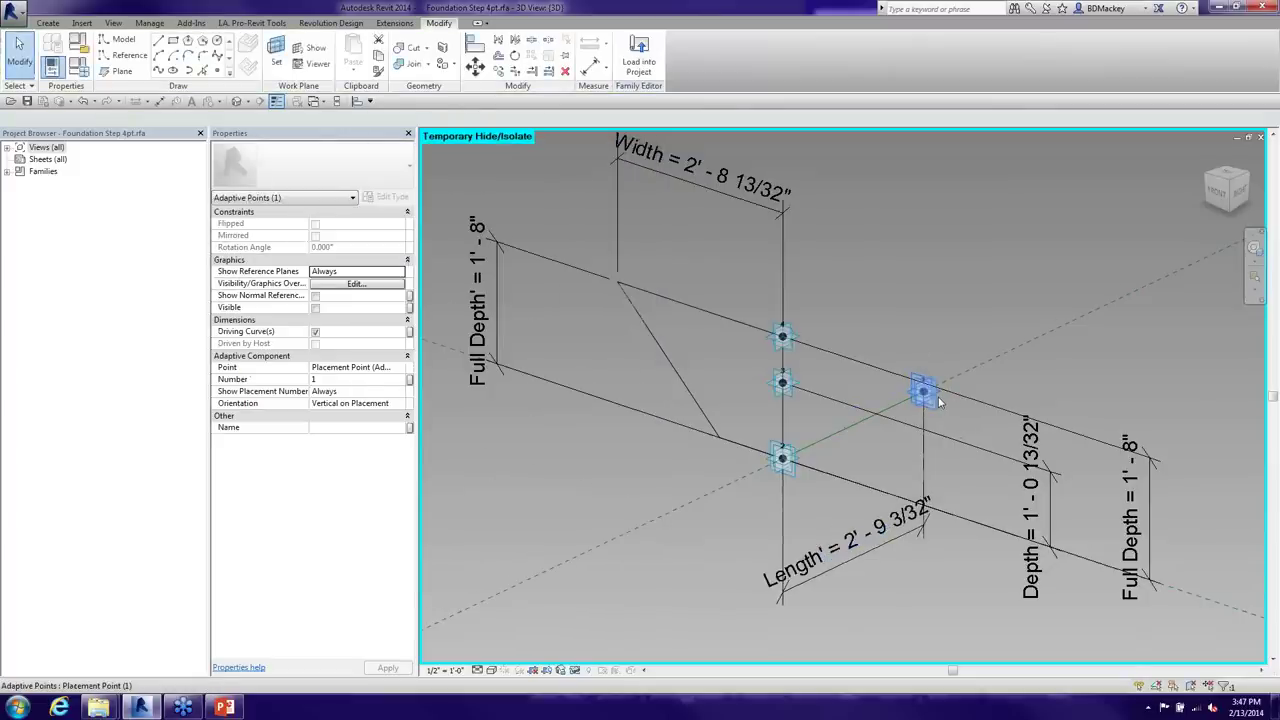
pyautogui.scroll(4, 940, 400)
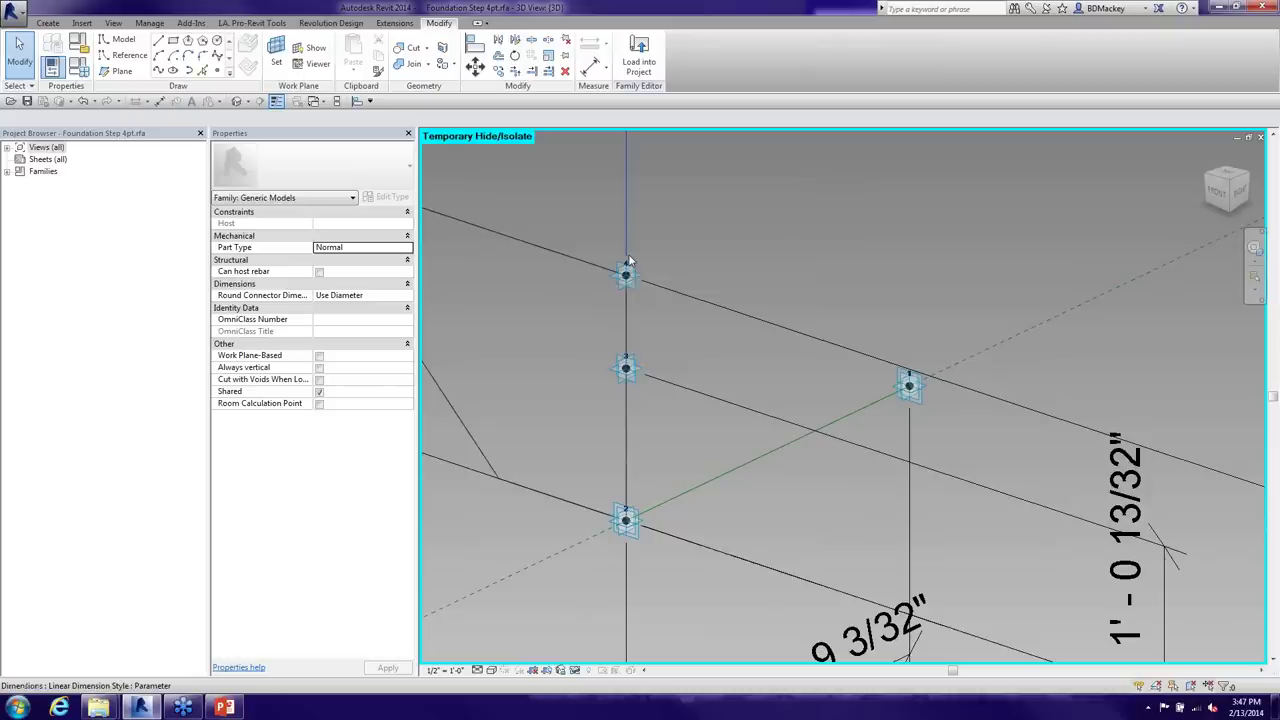
# Select and clear various combinations of the family's adaptive points
pyautogui.scroll(-2, 628, 261)
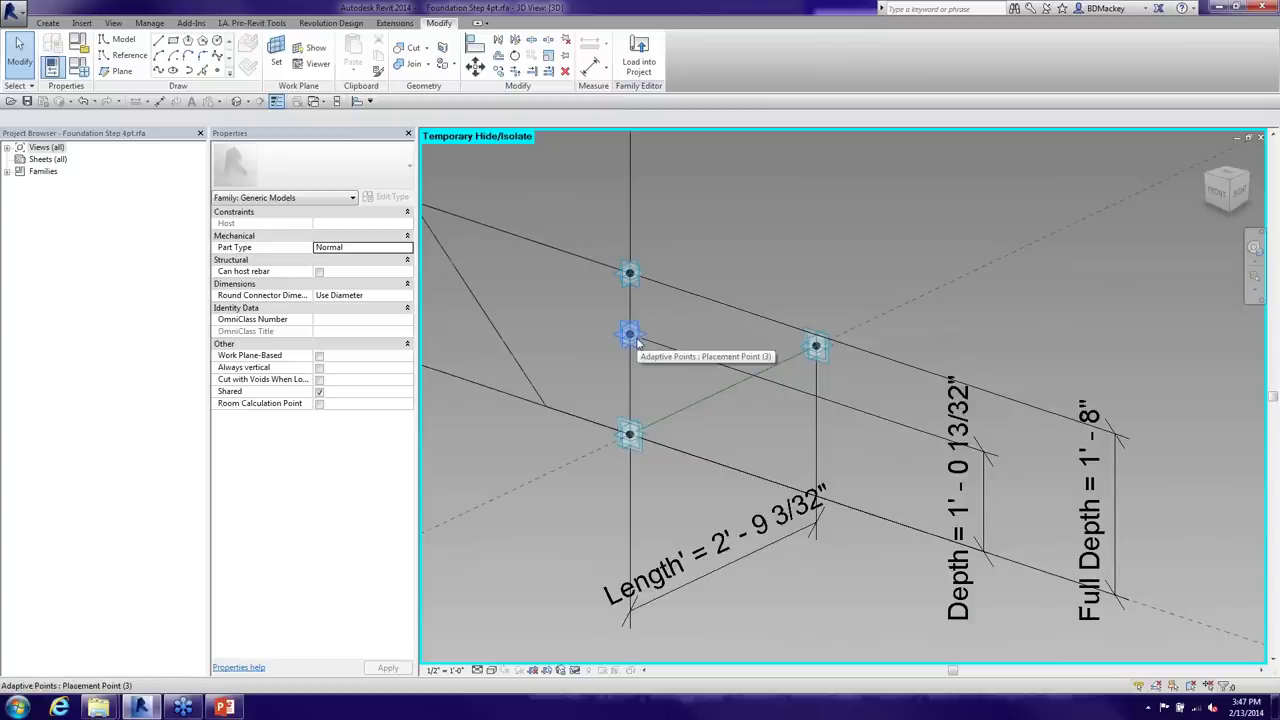
pyautogui.click(631, 336)
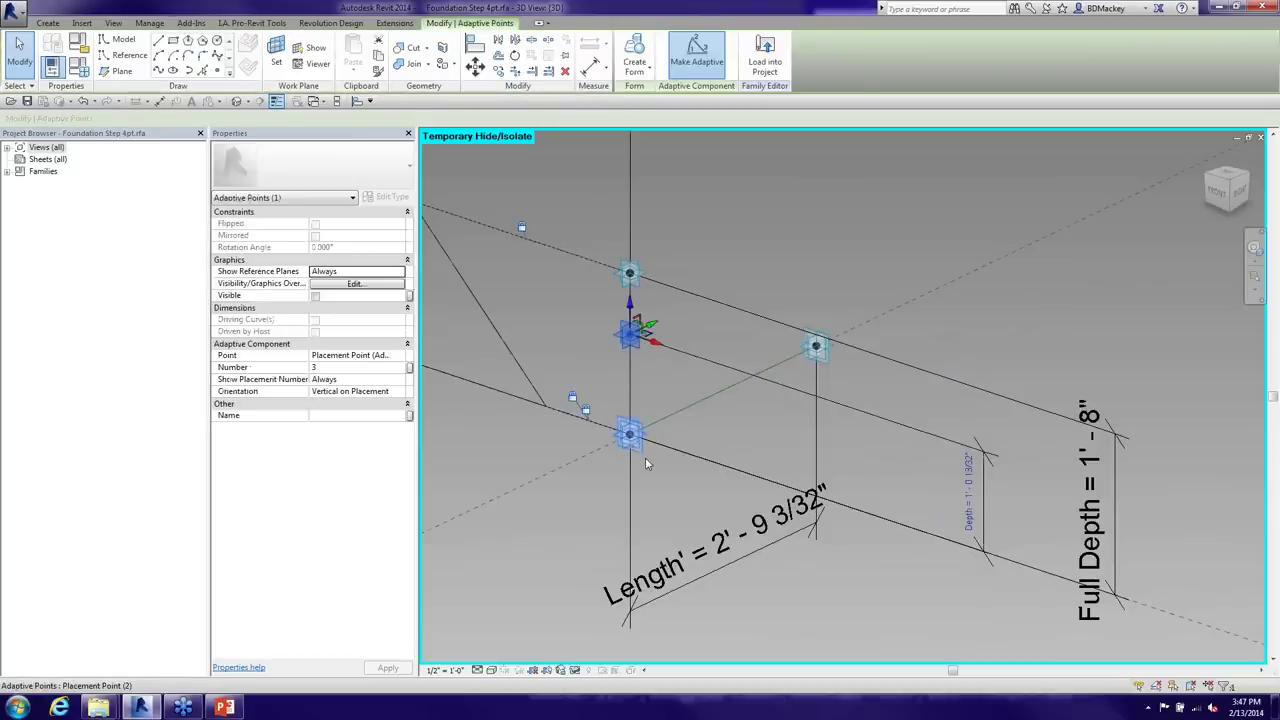
pyautogui.click(629, 272)
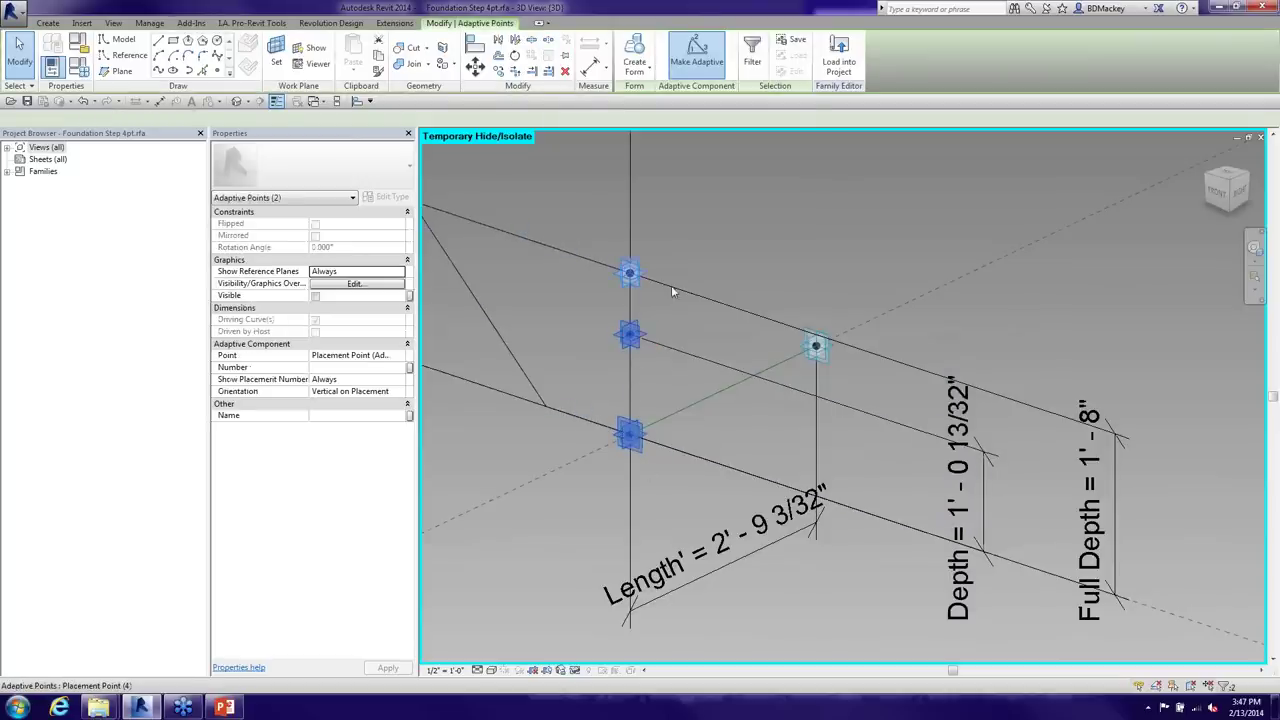
pyautogui.keyDown('ctrl'); pyautogui.click(824, 352); pyautogui.keyUp('ctrl')
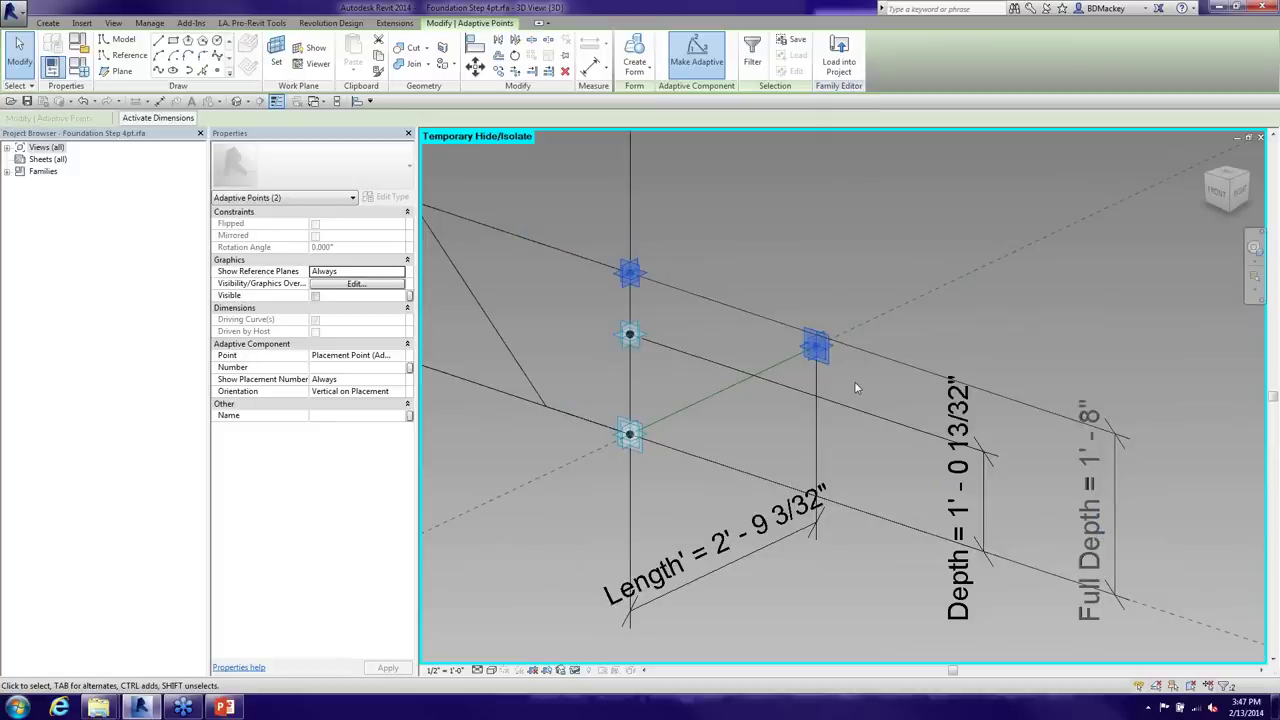
pyautogui.click(855, 385)
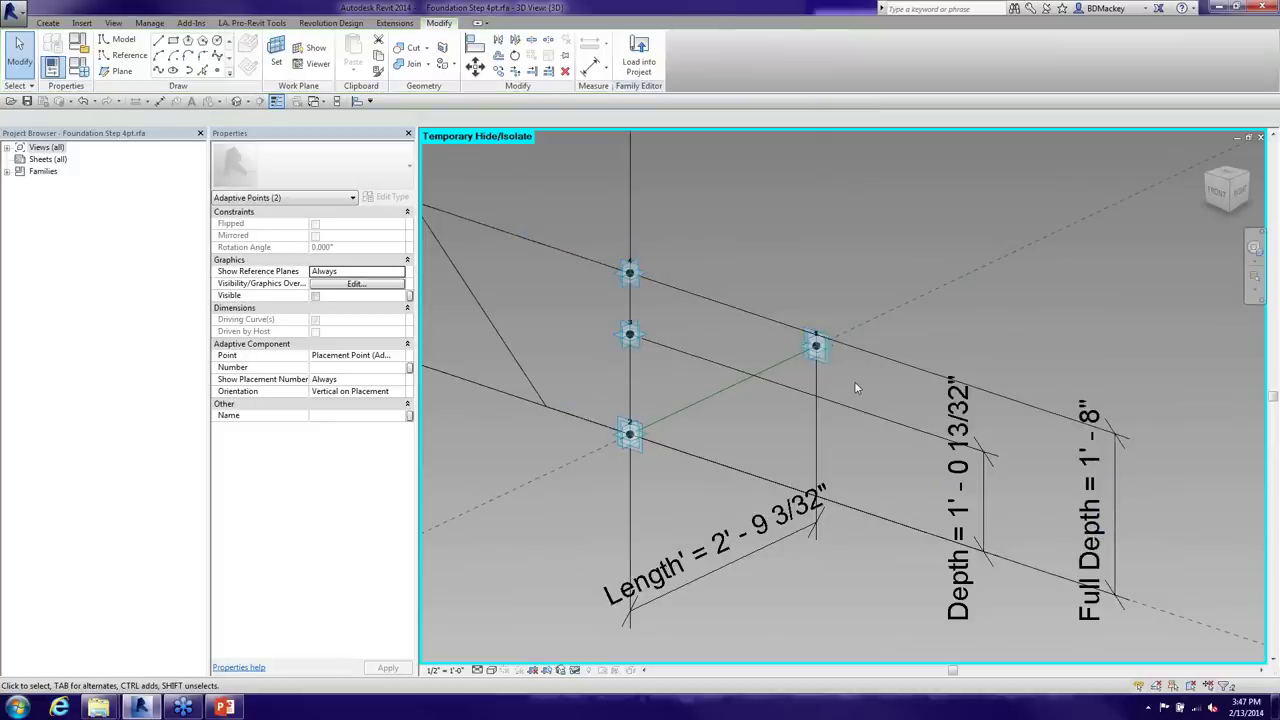
pyautogui.click(816, 346)
pyautogui.keyDown('ctrl'); pyautogui.click(633, 437); pyautogui.keyUp('ctrl')
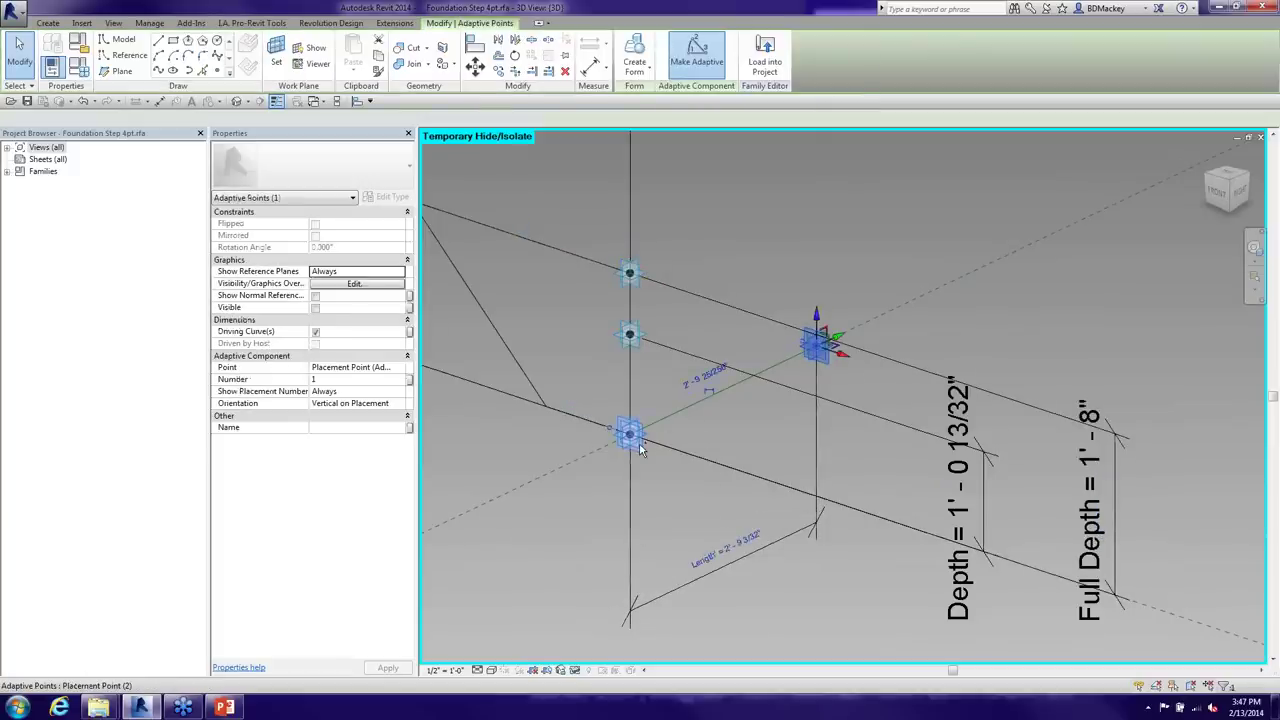
pyautogui.click(673, 485)
pyautogui.keyDown('shift'); pyautogui.moveTo(673, 485); pyautogui.dragTo(811, 393, button='middle'); pyautogui.keyUp('shift')
# Reveal the form with HR, drag the corner point to shorten Length to 1'-5 3/8", and cancel the point 4 move
pyautogui.press('h')
pyautogui.press('r')
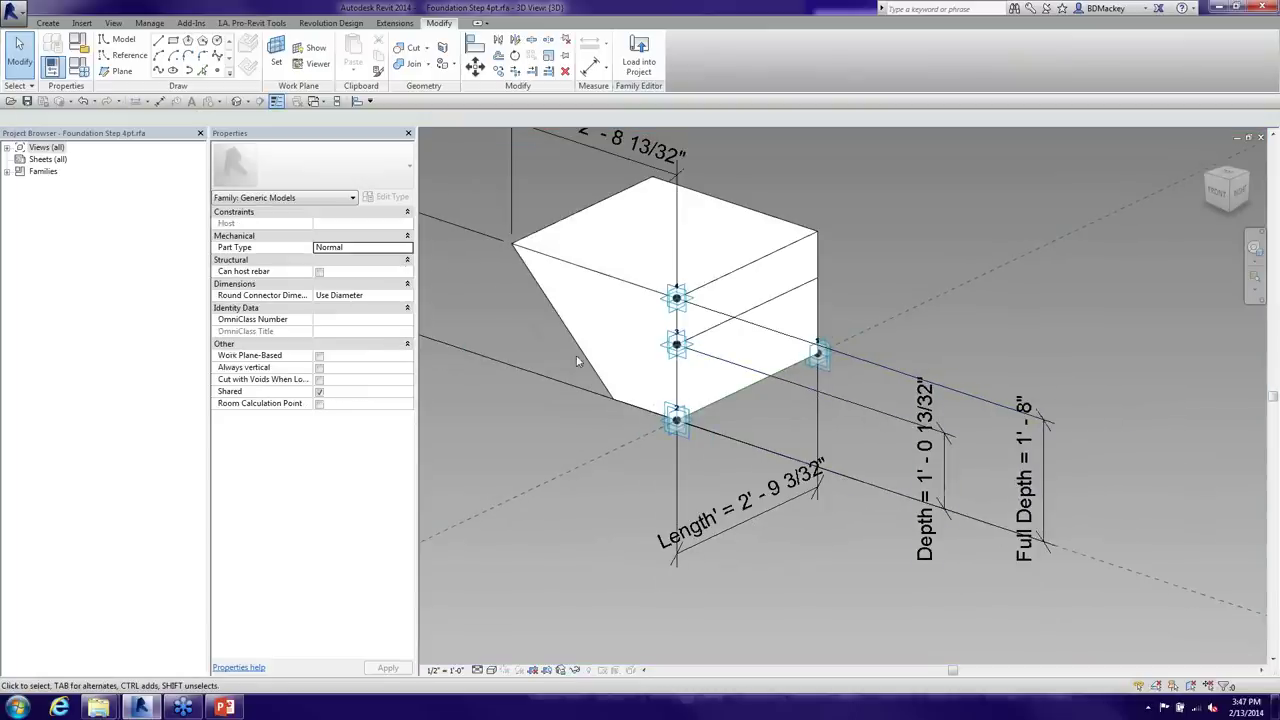
pyautogui.click(817, 354)
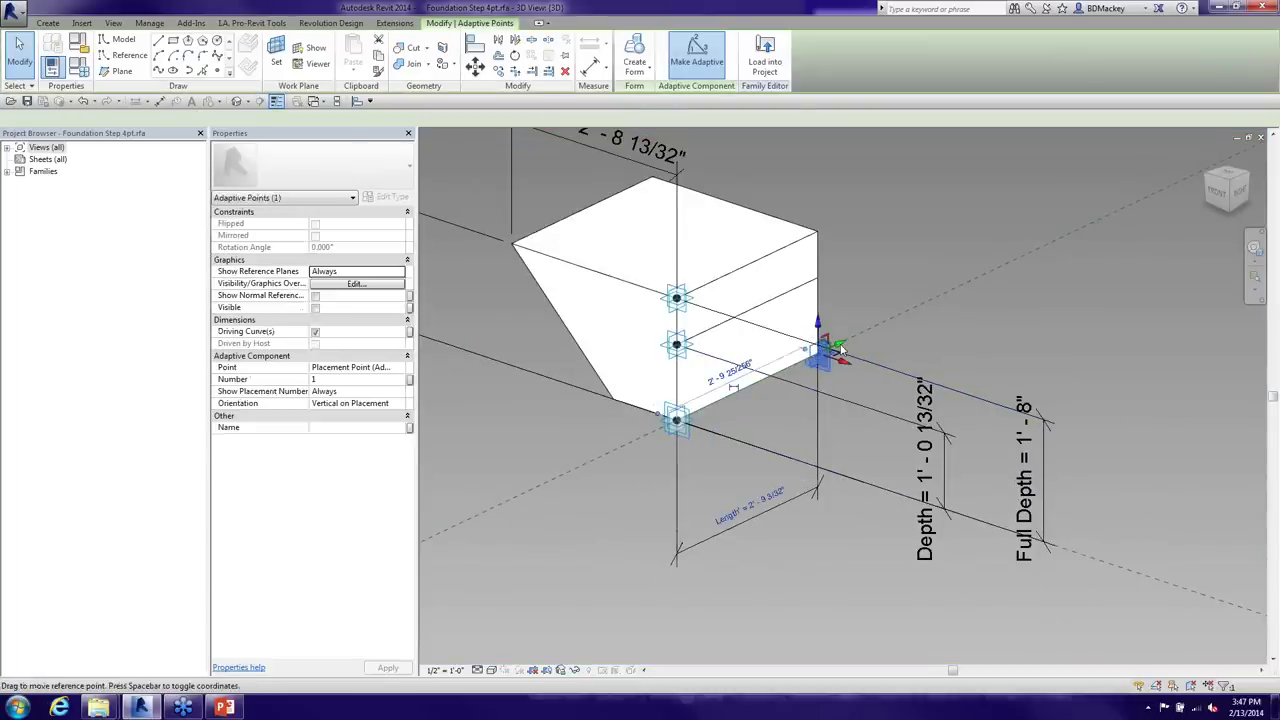
pyautogui.moveTo(800, 365); pyautogui.dragTo(757, 385)
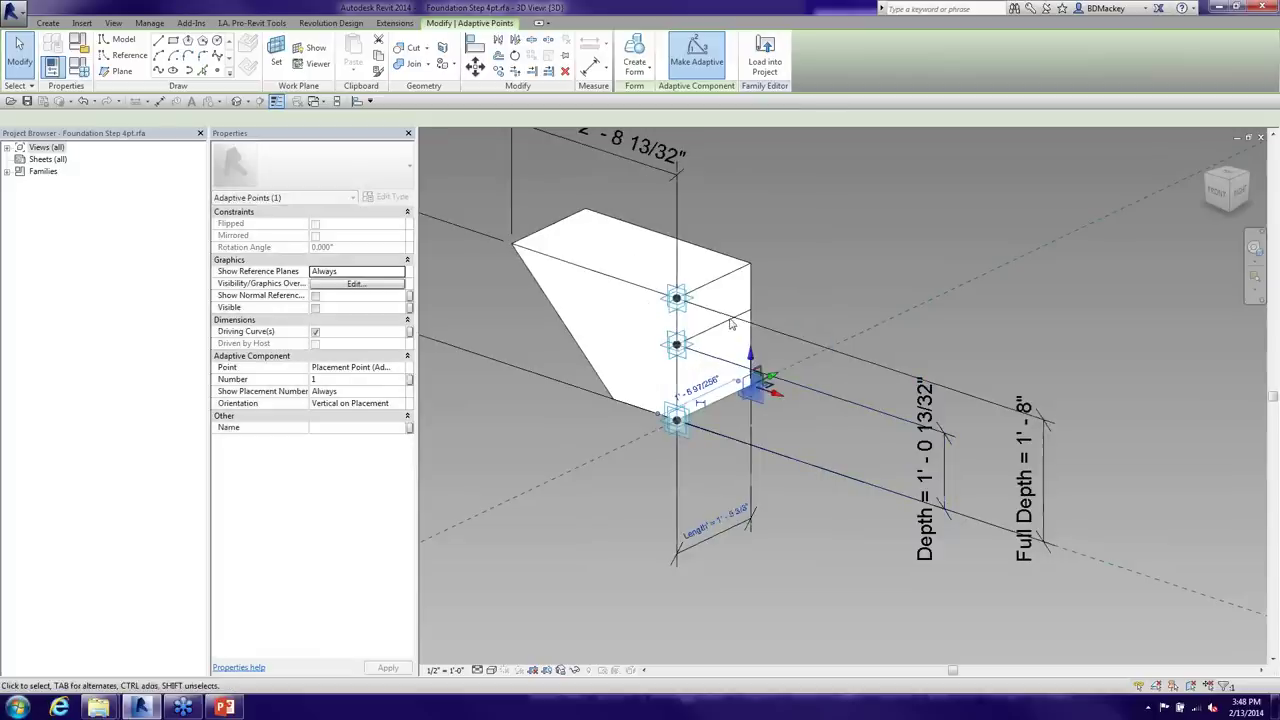
pyautogui.click(677, 298)
pyautogui.moveTo(677, 298); pyautogui.dragTo(785, 293)
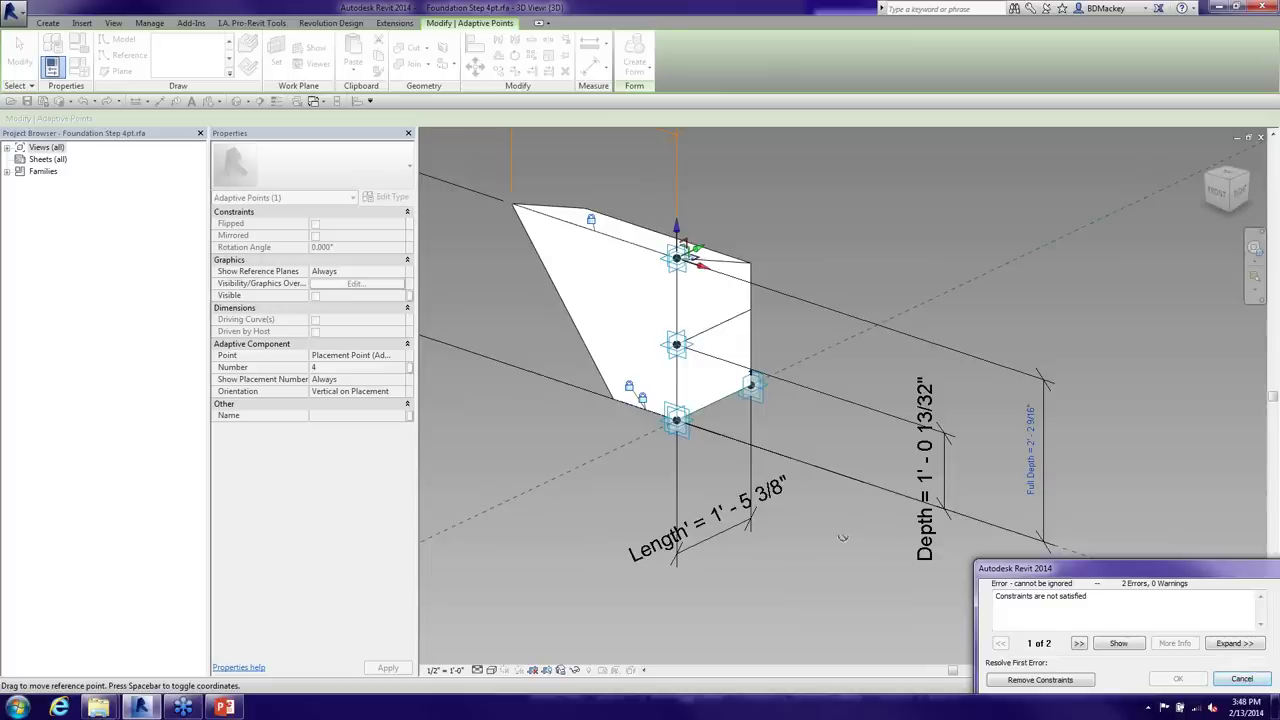
pyautogui.click(1240, 679)
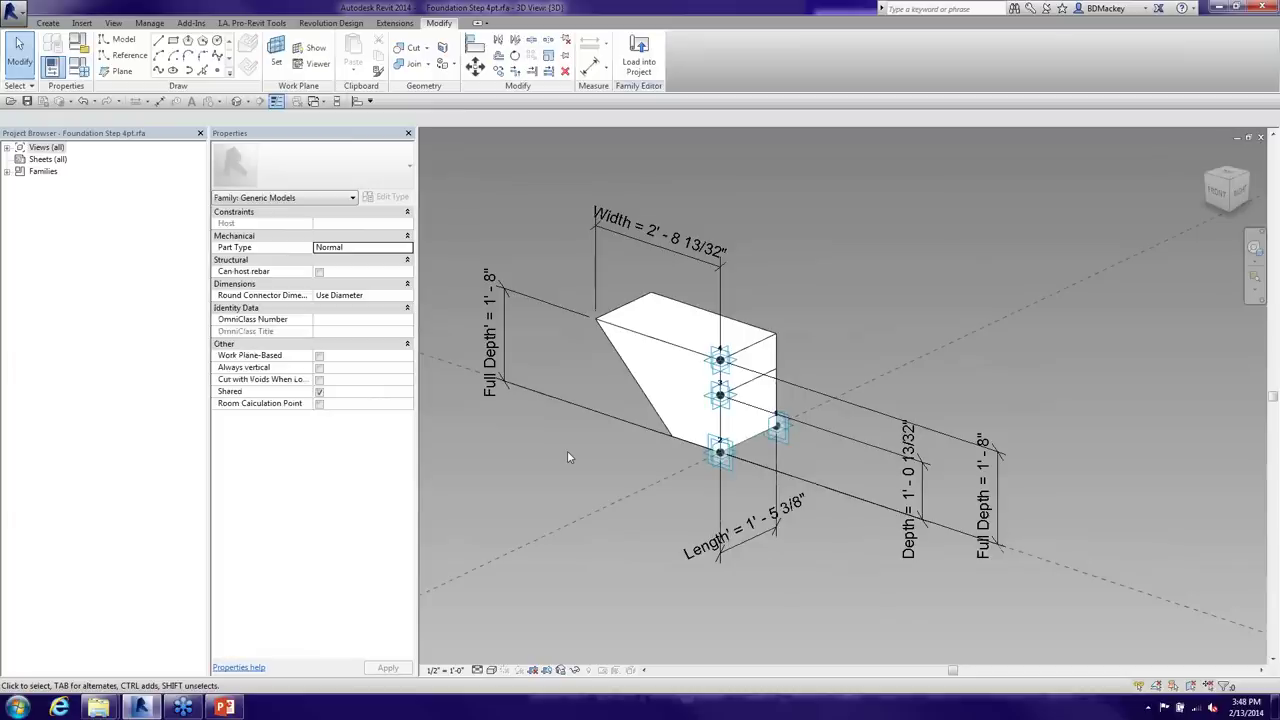
# Create a new family from the Generic Model Adaptive.rft template
pyautogui.click(15, 12)
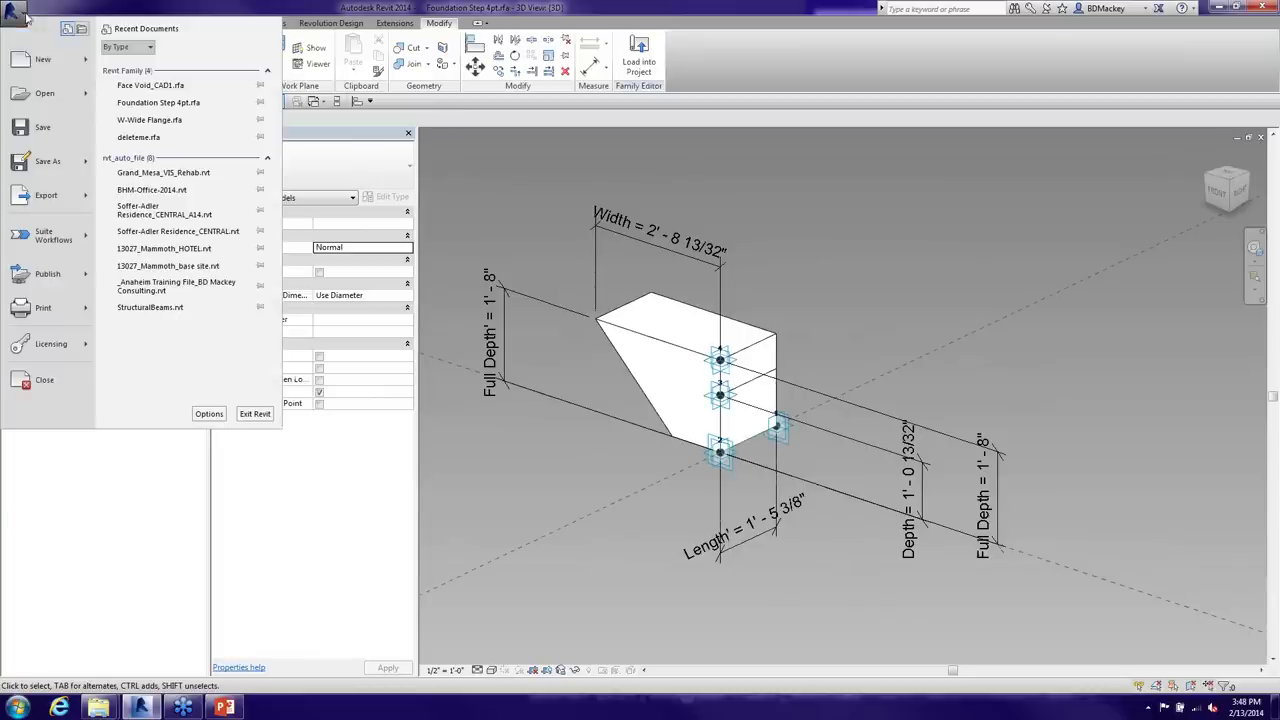
pyautogui.moveTo(86, 63)
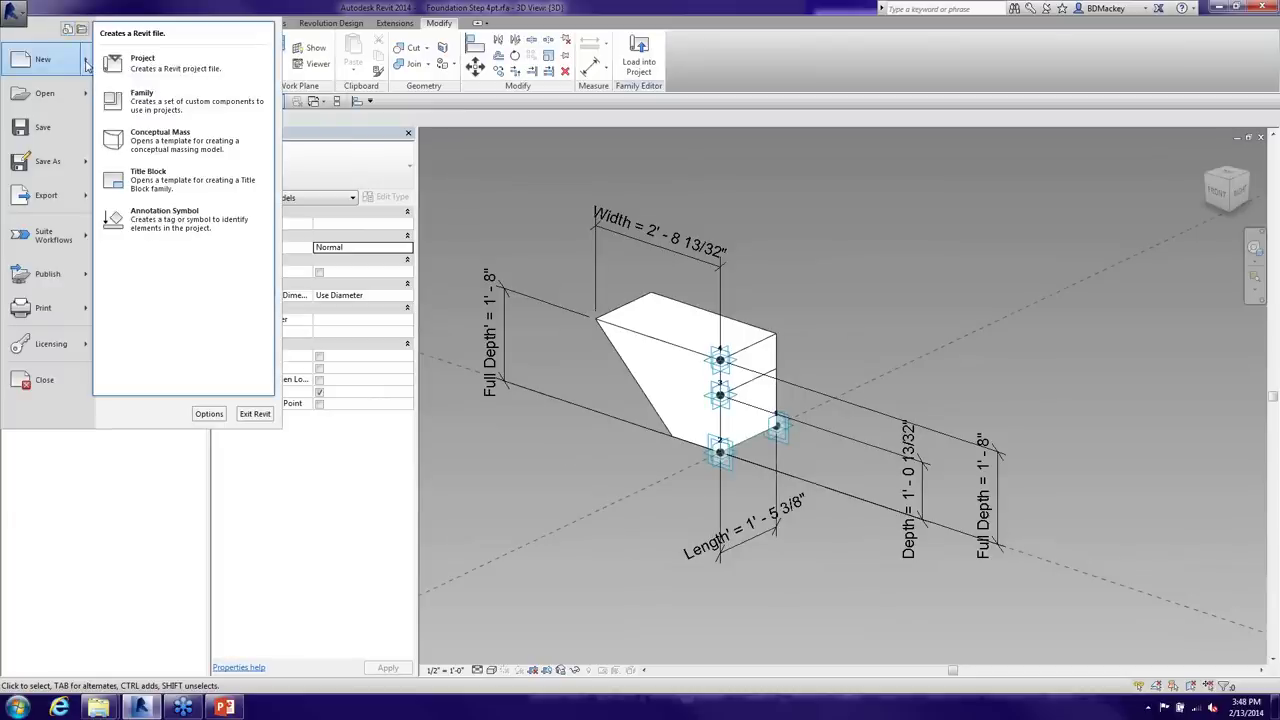
pyautogui.click(142, 106)
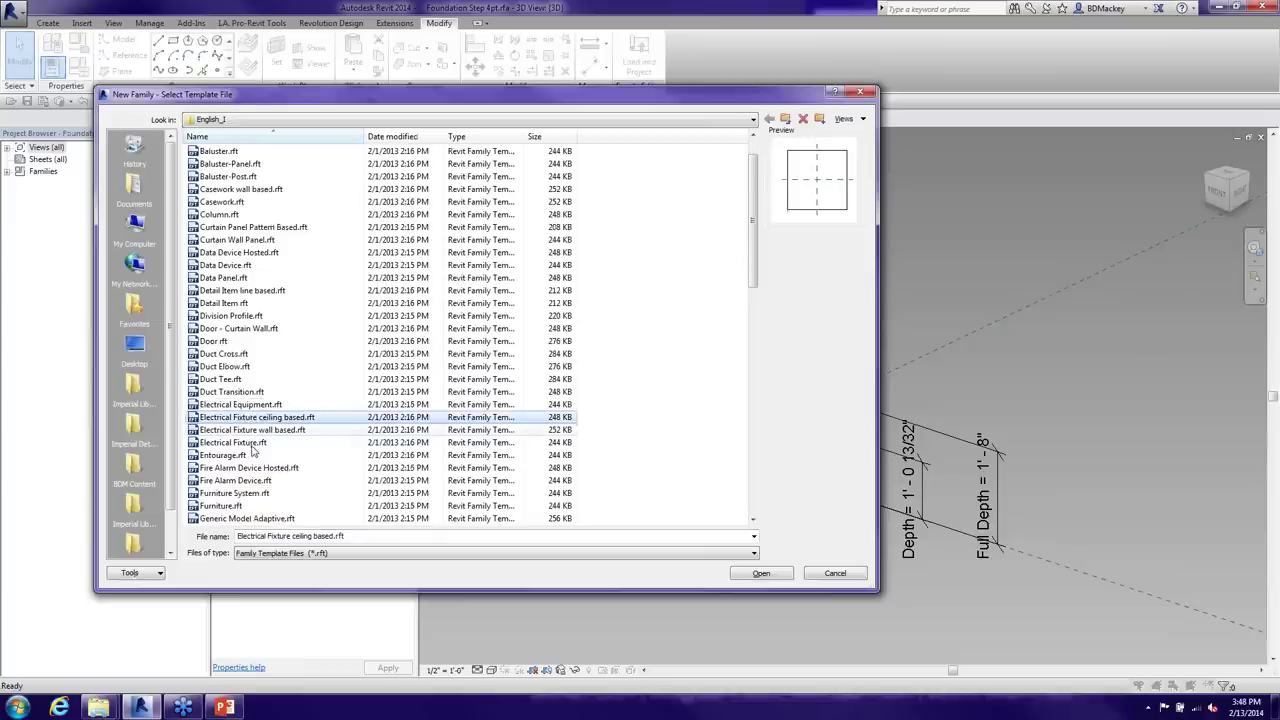
pyautogui.scroll(-3, 253, 450)
pyautogui.click(248, 417)
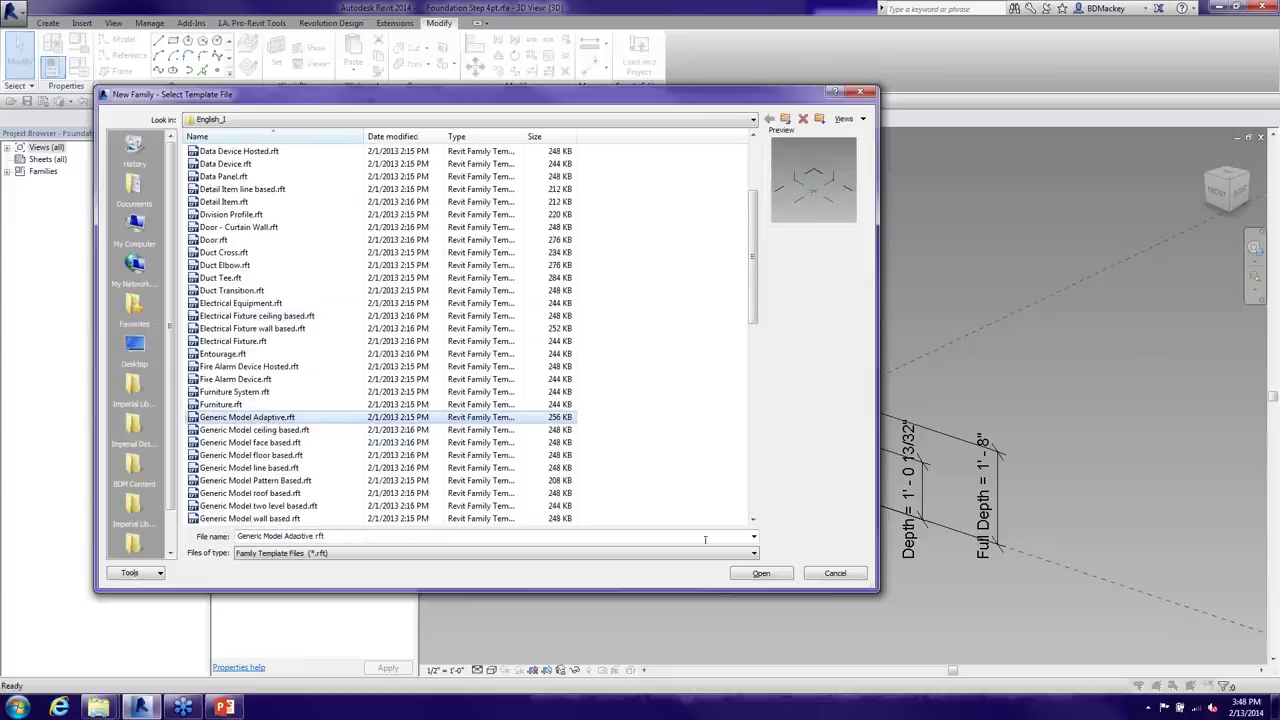
pyautogui.click(759, 574)
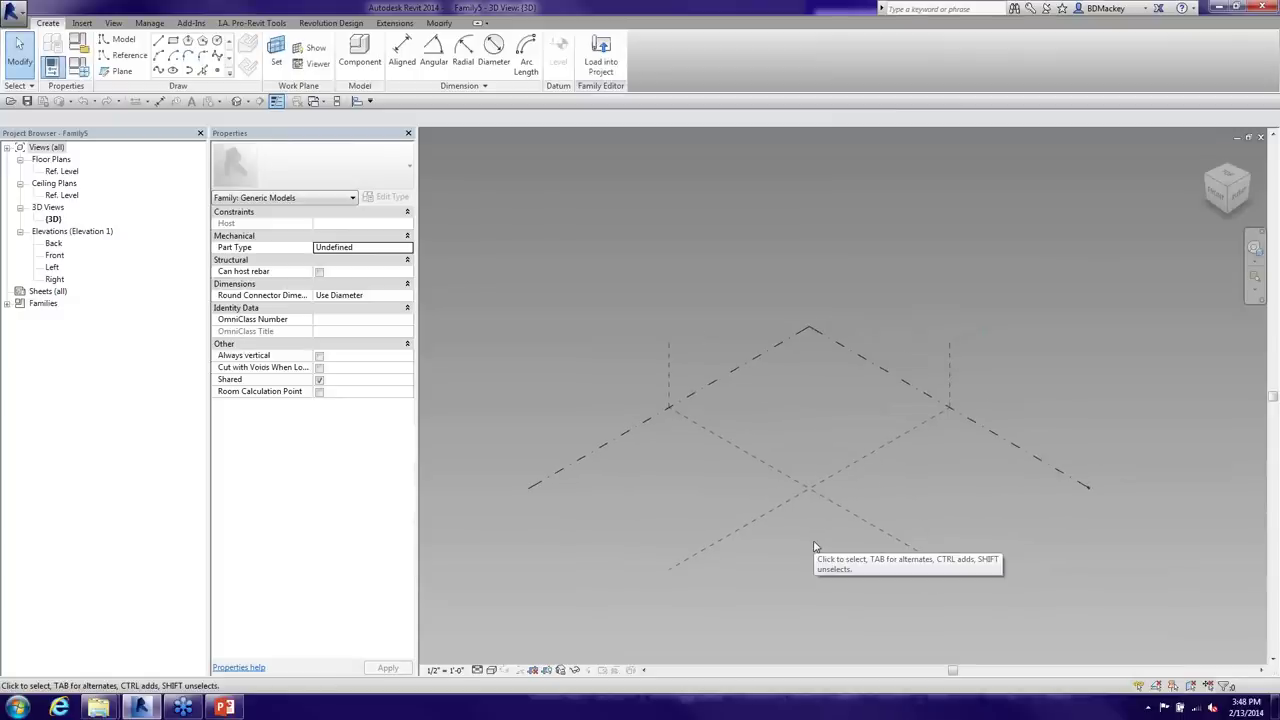
# Tile the views, close Family4 without saving, and close the Project2 3D view
pyautogui.press('w')
pyautogui.press('t')
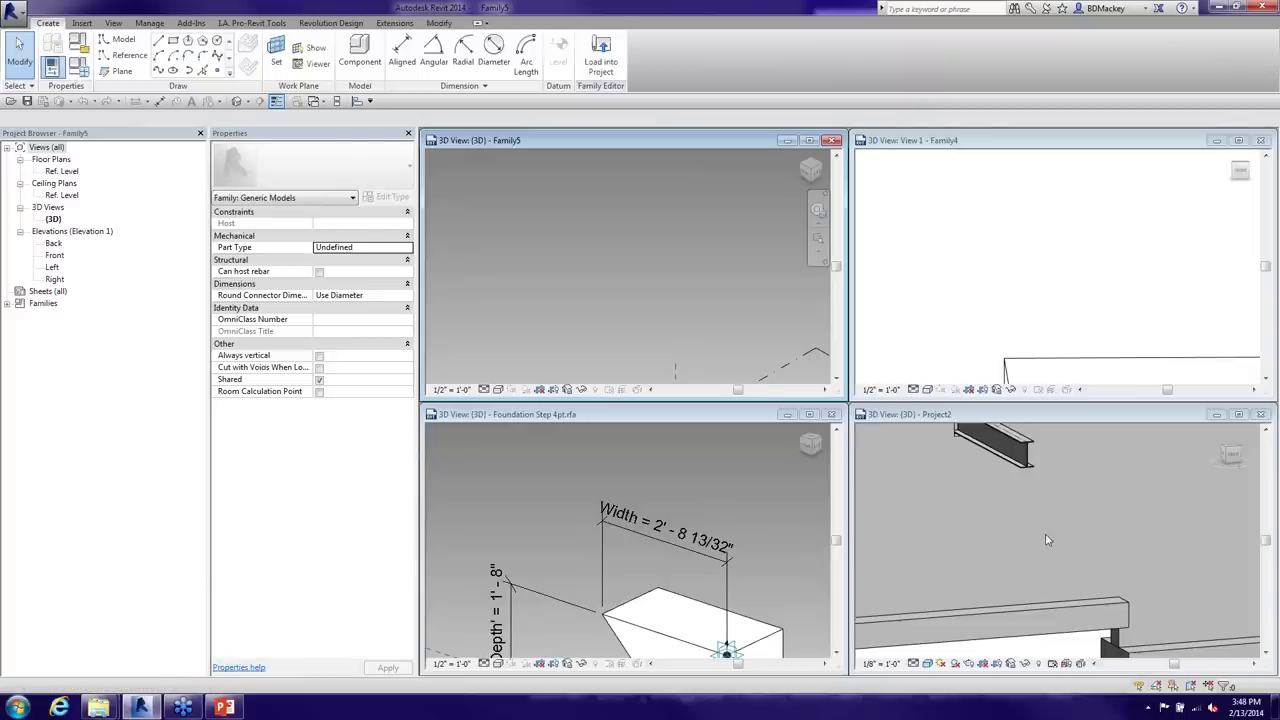
pyautogui.click(1177, 232)
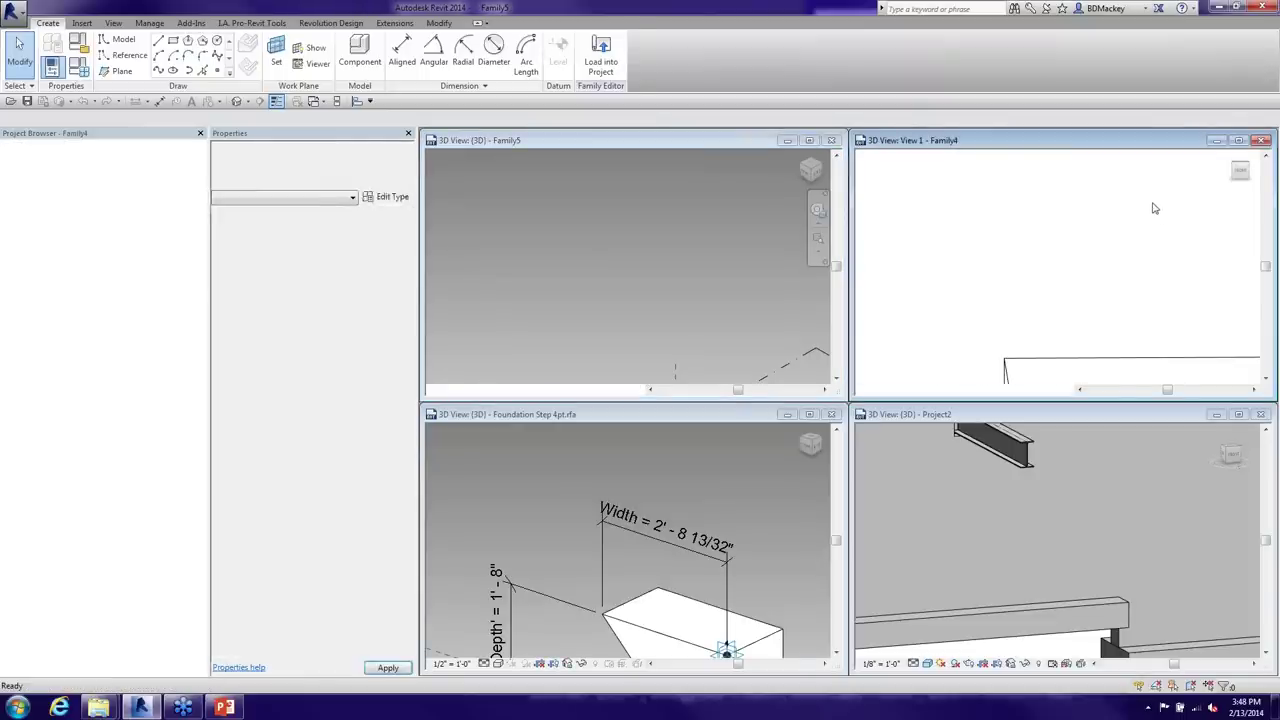
pyautogui.click(1261, 141)
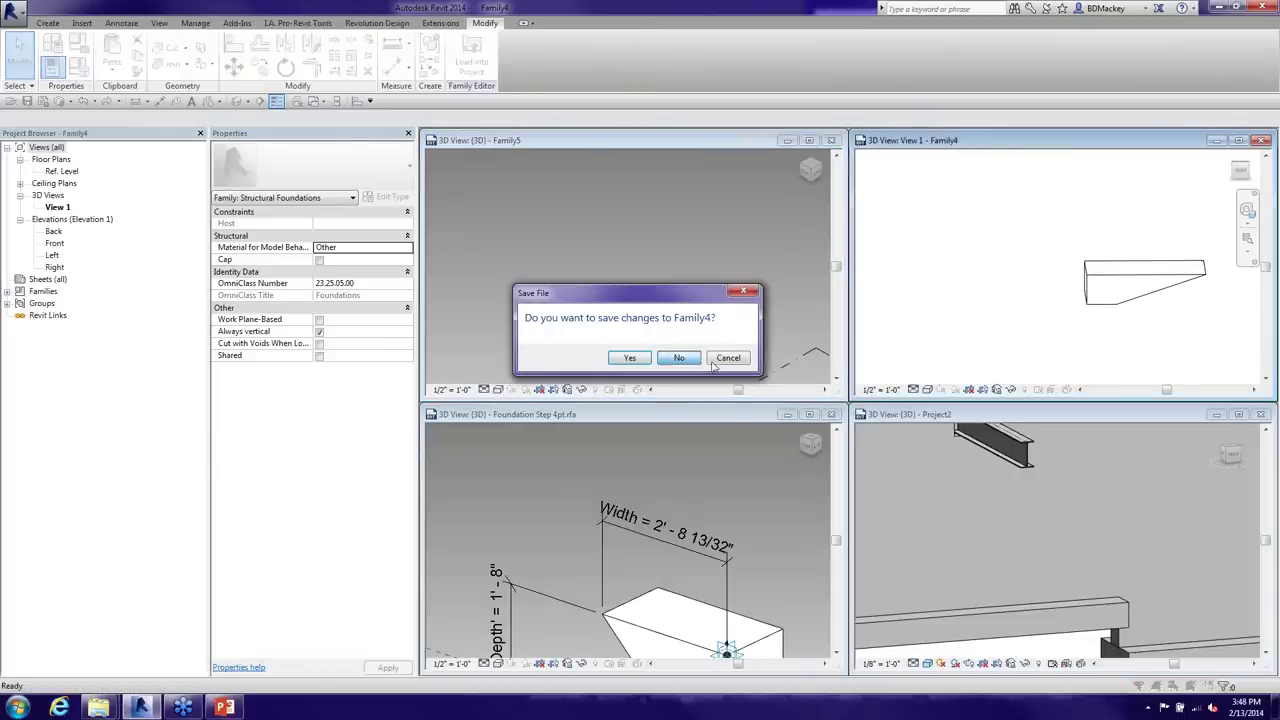
pyautogui.click(688, 358)
pyautogui.click(1261, 414)
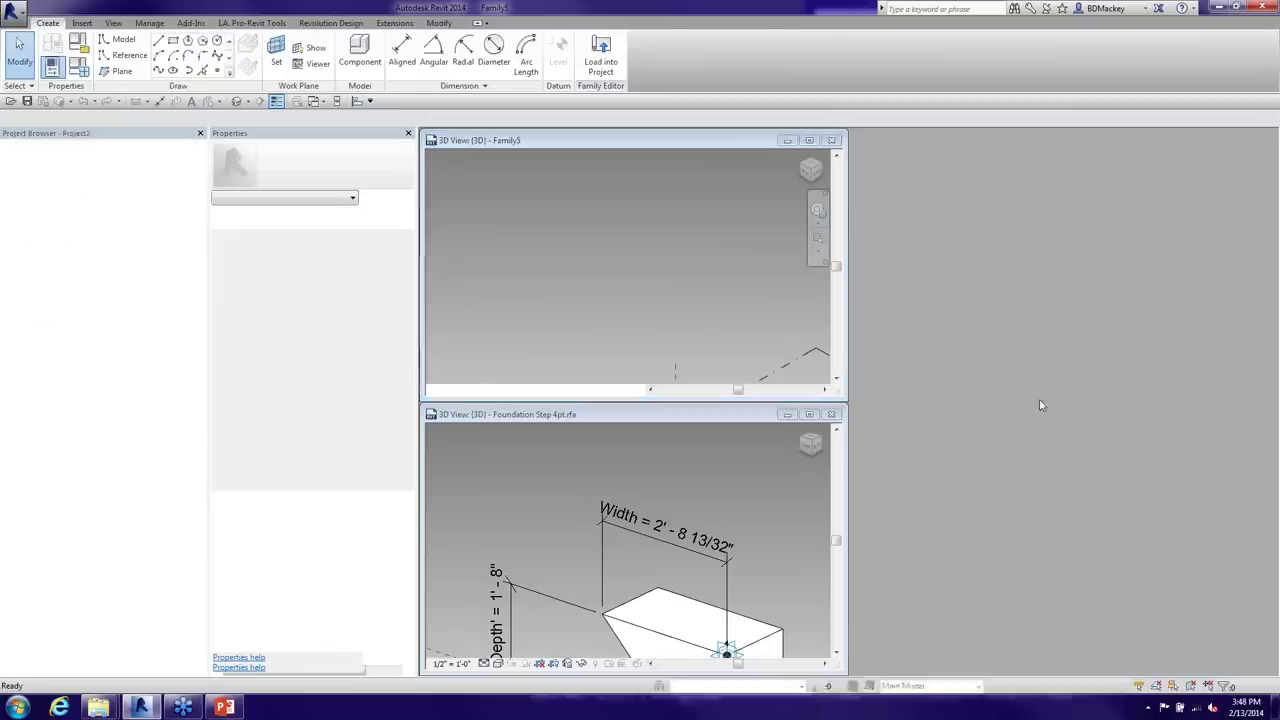
# Re-tile the two remaining views and activate the Foundation Step 4pt view
pyautogui.press('w')
pyautogui.press('t')
pyautogui.click(1000, 460)
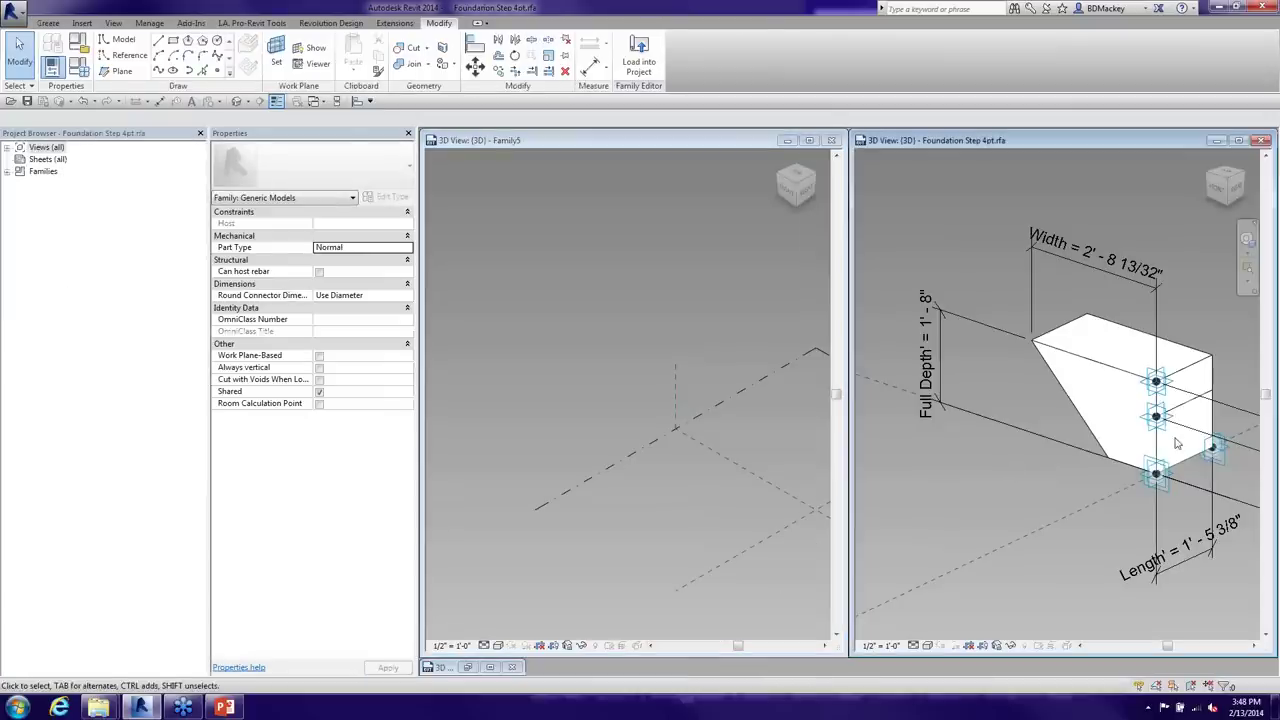
pyautogui.moveTo(1152, 401); pyautogui.dragTo(1092, 388, button='middle')
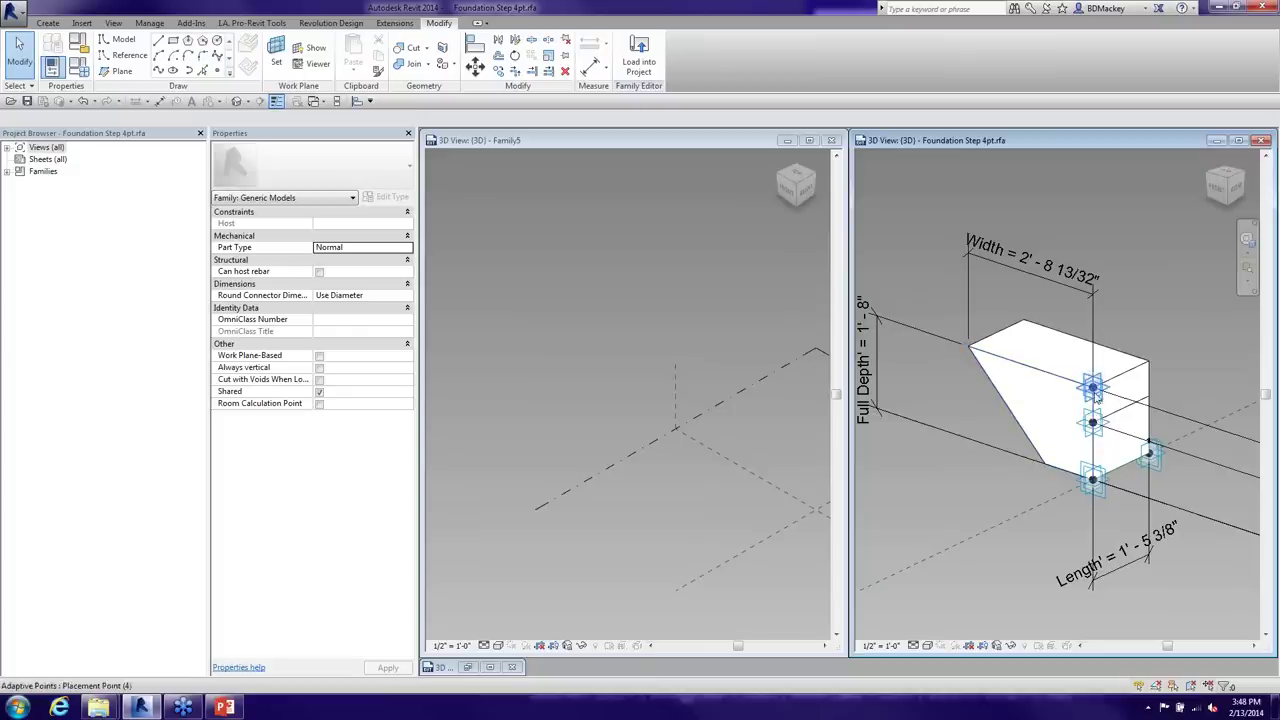
# Try moving adaptive point 3 down, cancel the constraints error, and maximize the family's 3D view
pyautogui.click(1100, 425)
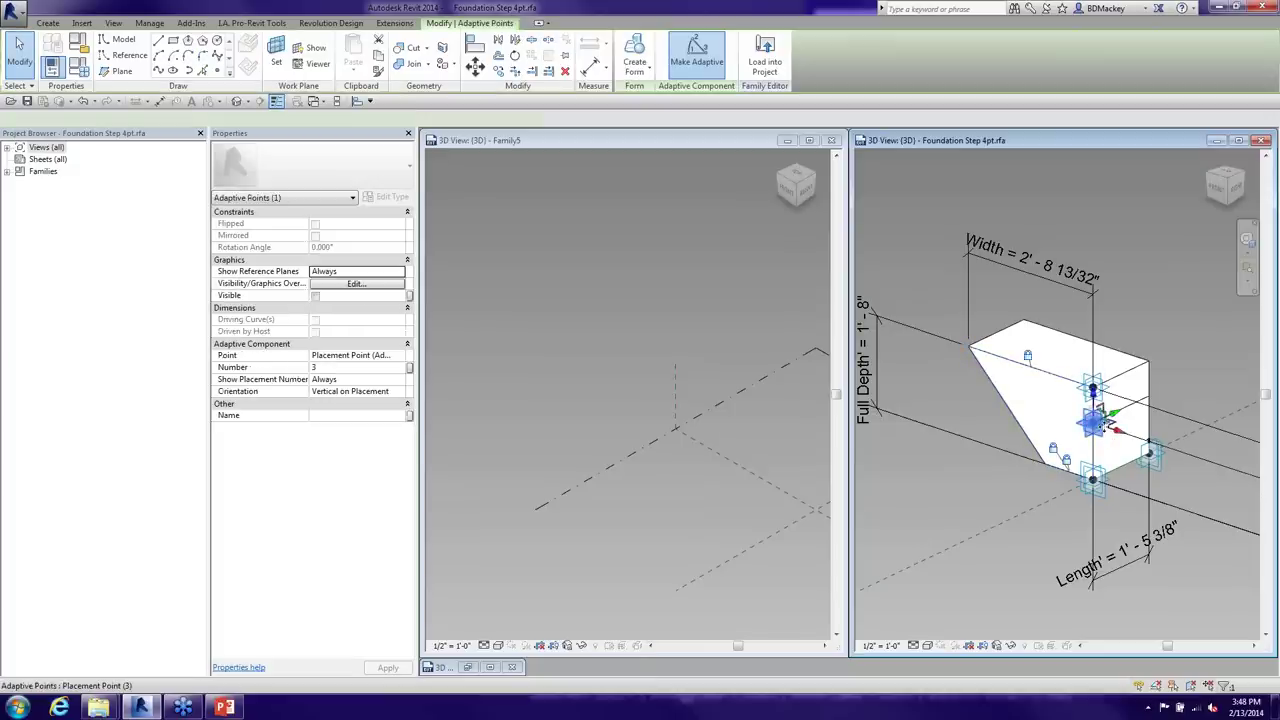
pyautogui.scroll(1, 1097, 409)
pyautogui.scroll(3, 1097, 408)
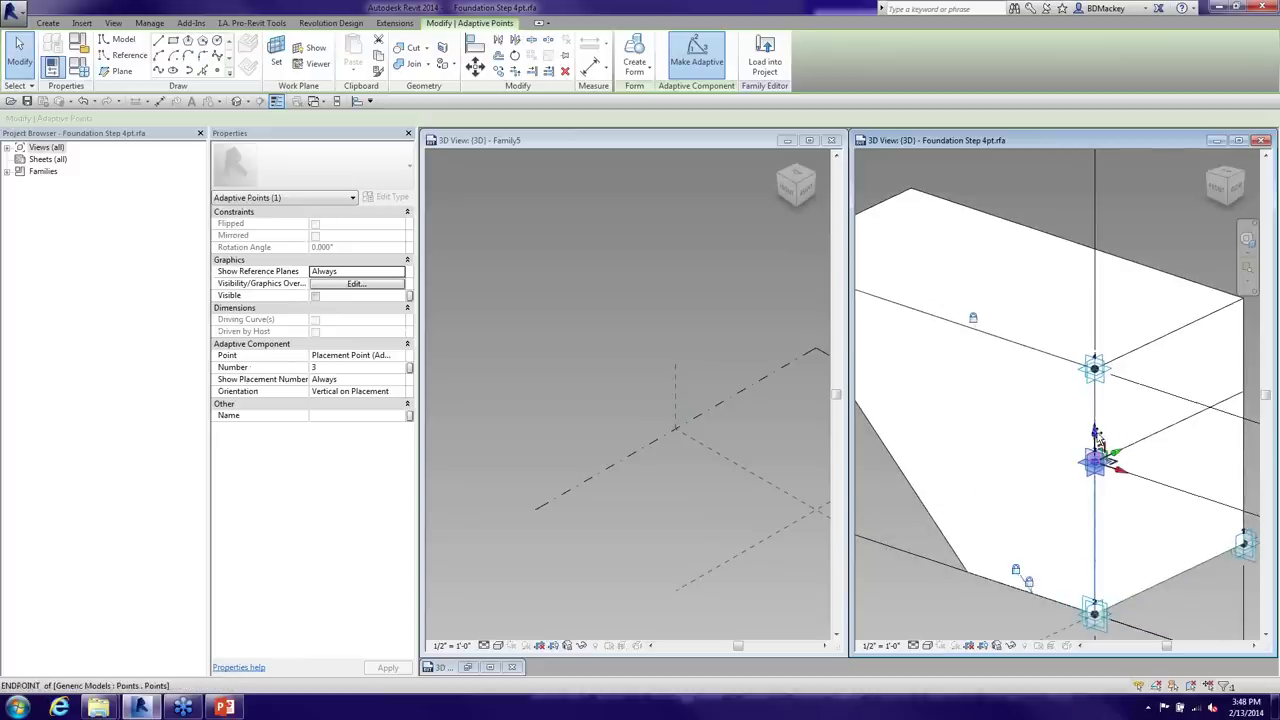
pyautogui.moveTo(1097, 440); pyautogui.dragTo(1097, 485)
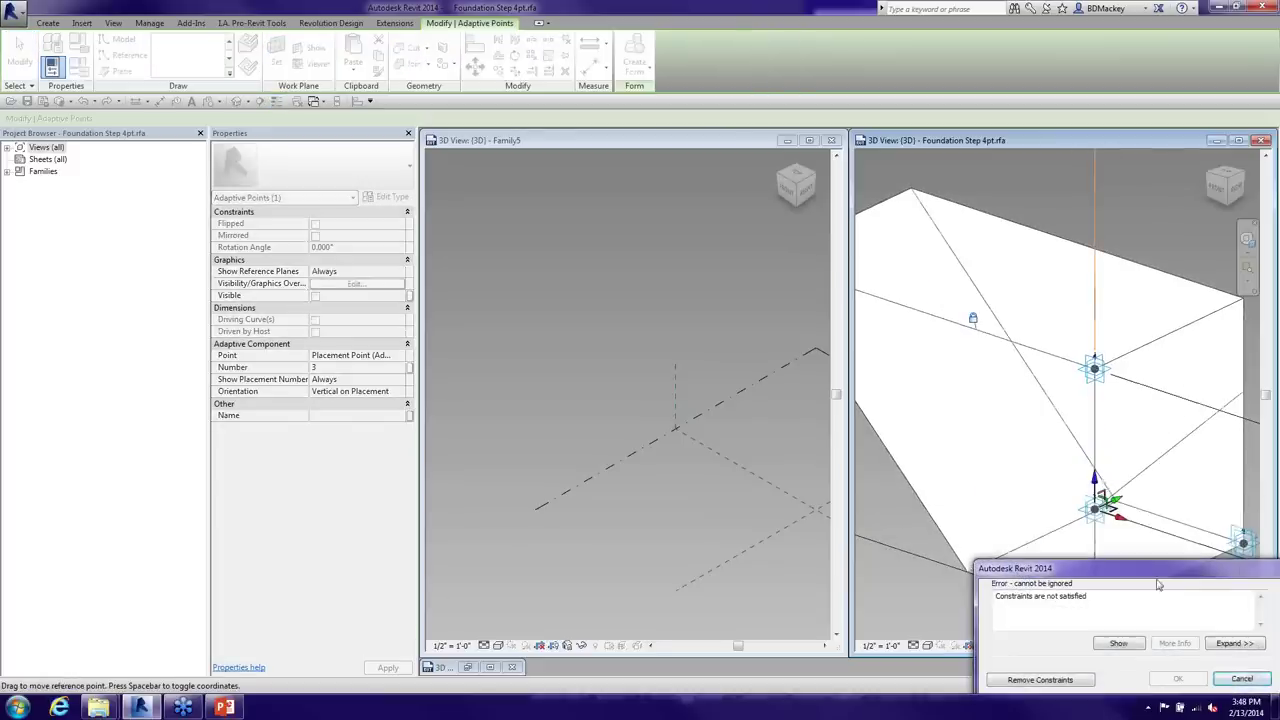
pyautogui.click(1242, 678)
pyautogui.scroll(-2, 952, 428)
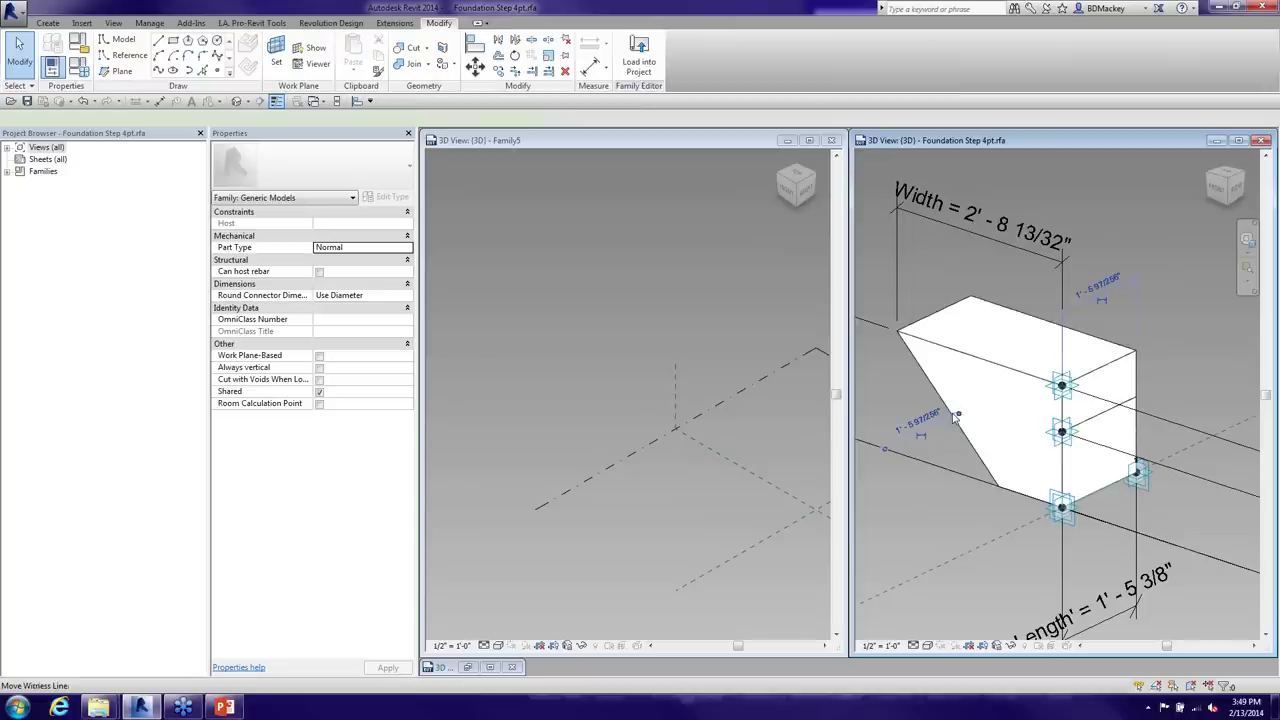
pyautogui.click(938, 416)
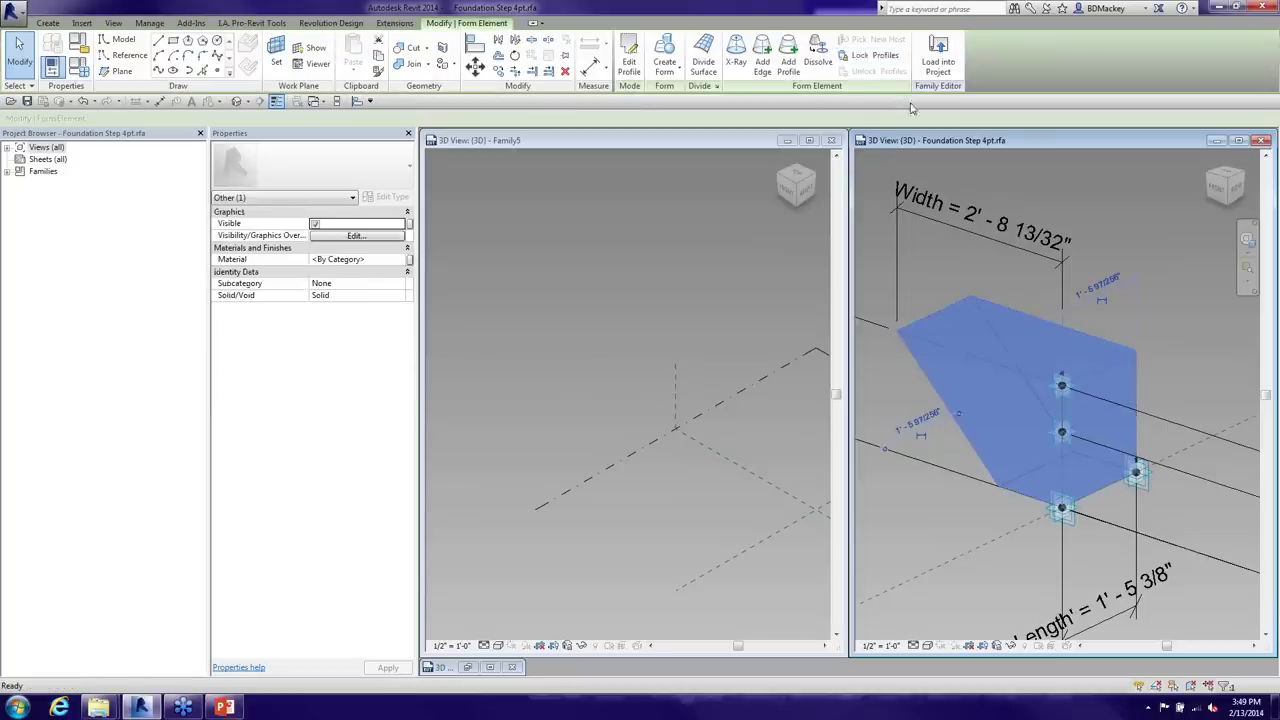
pyautogui.click(1016, 171)
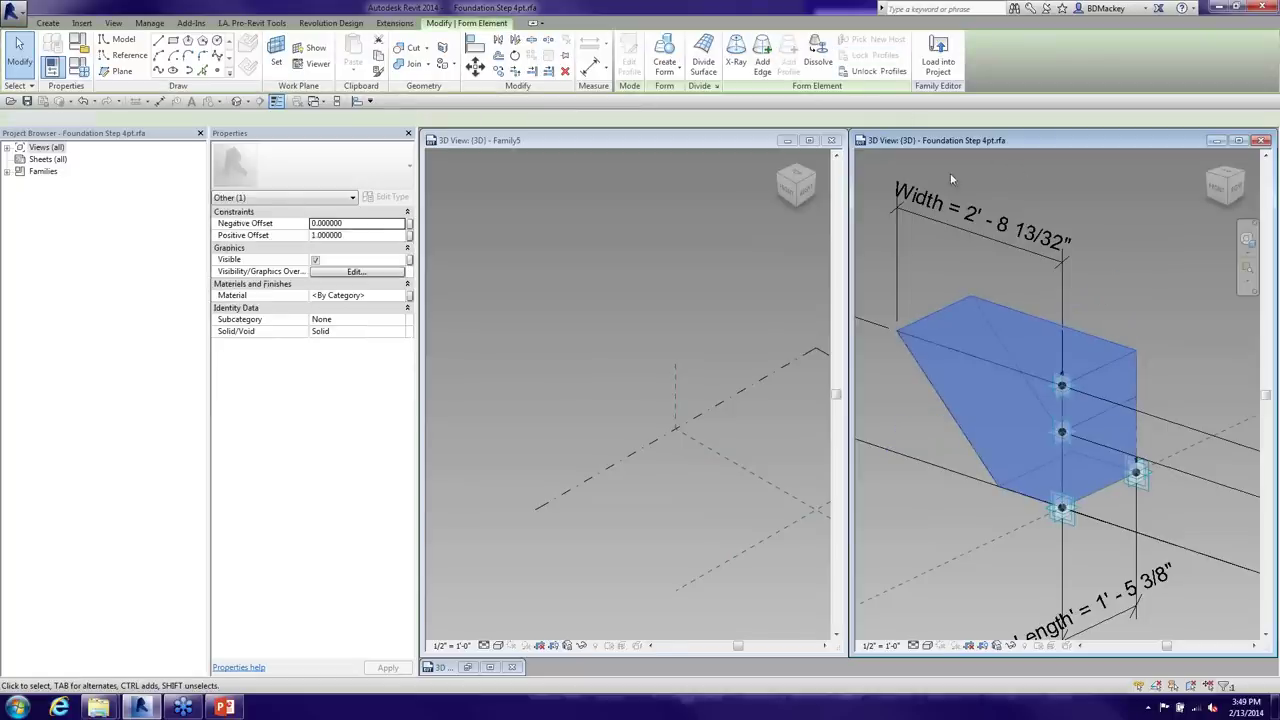
pyautogui.click(490, 668)
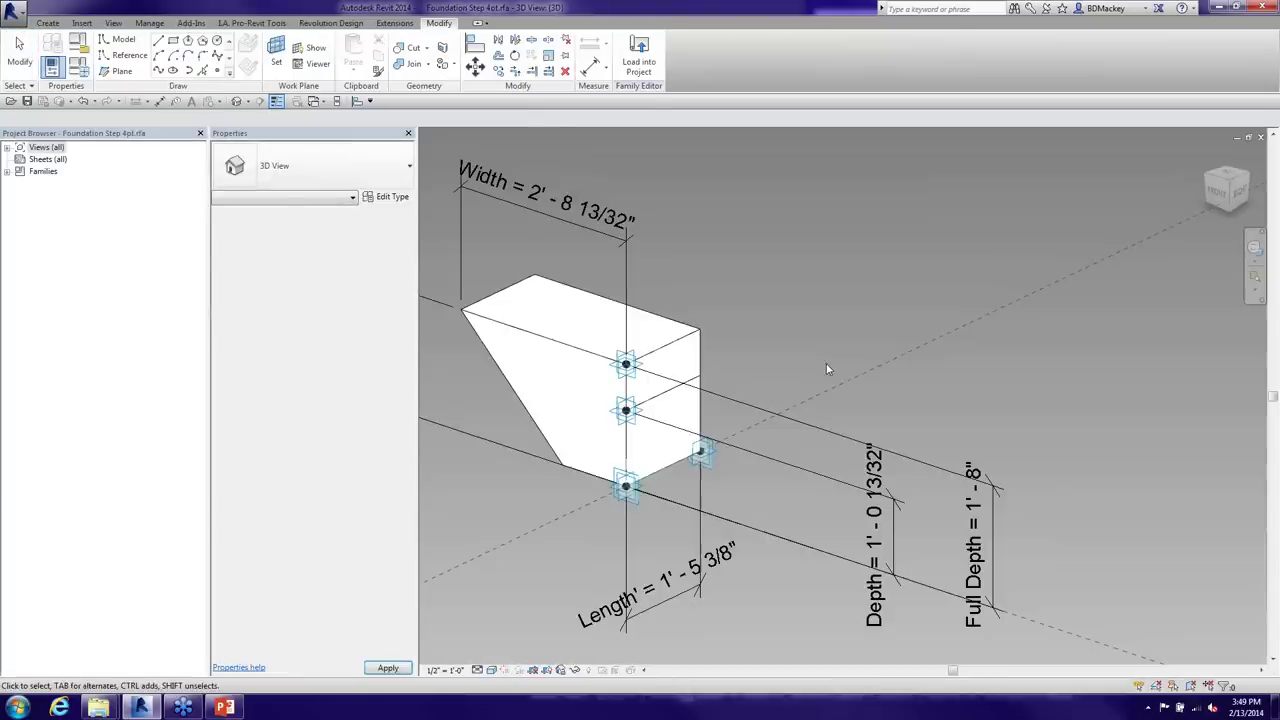
# Reload Foundation Step 4pt into Project2, overwriting the existing version, and check its type properties
pyautogui.click(639, 55)
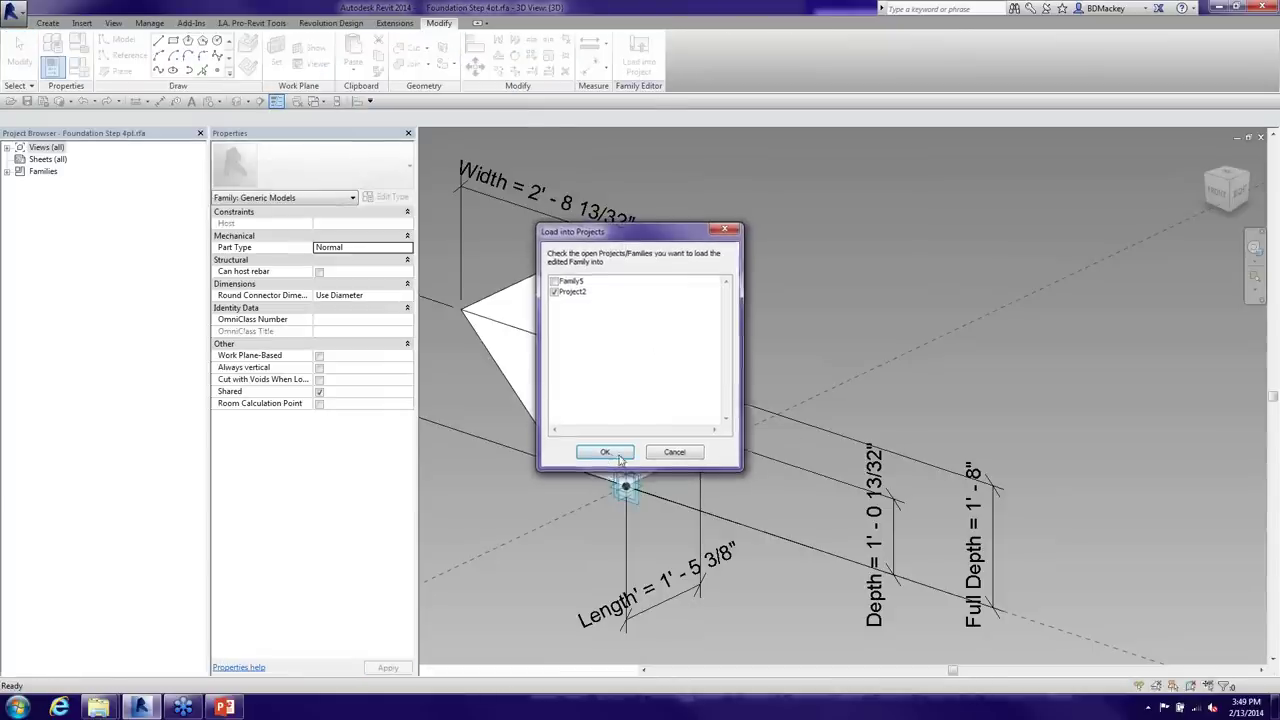
pyautogui.click(618, 456)
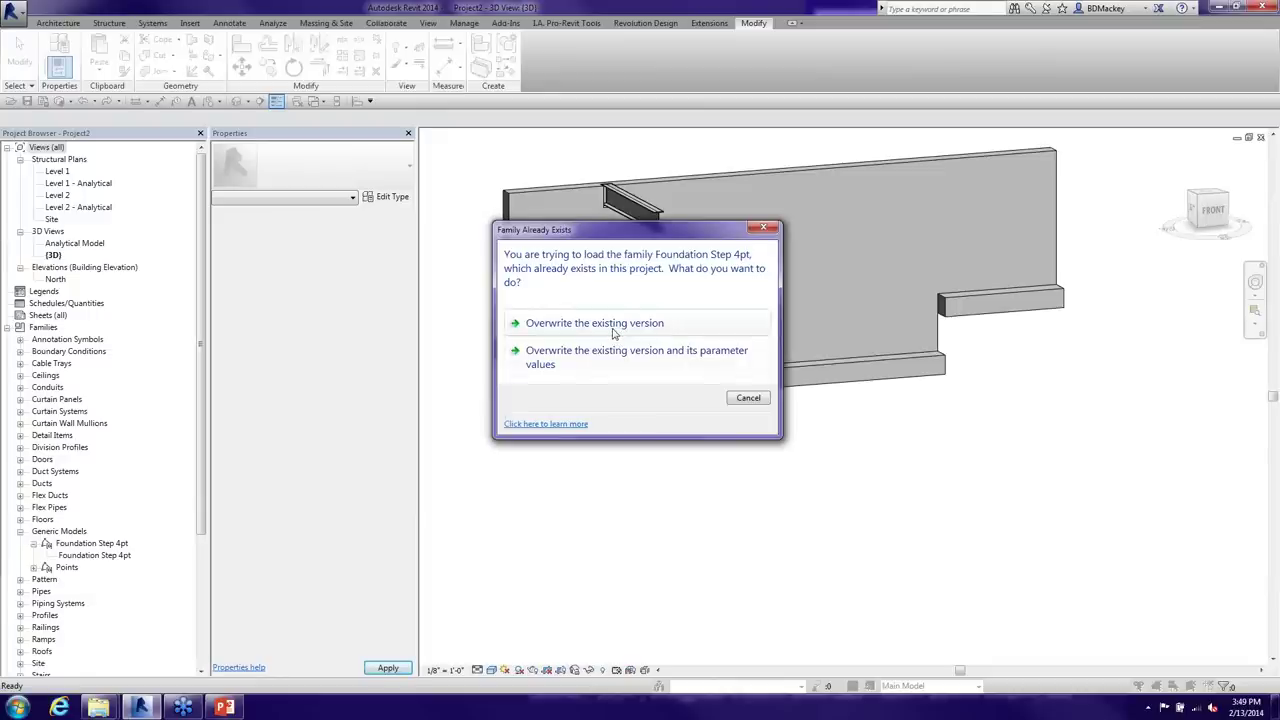
pyautogui.click(616, 328)
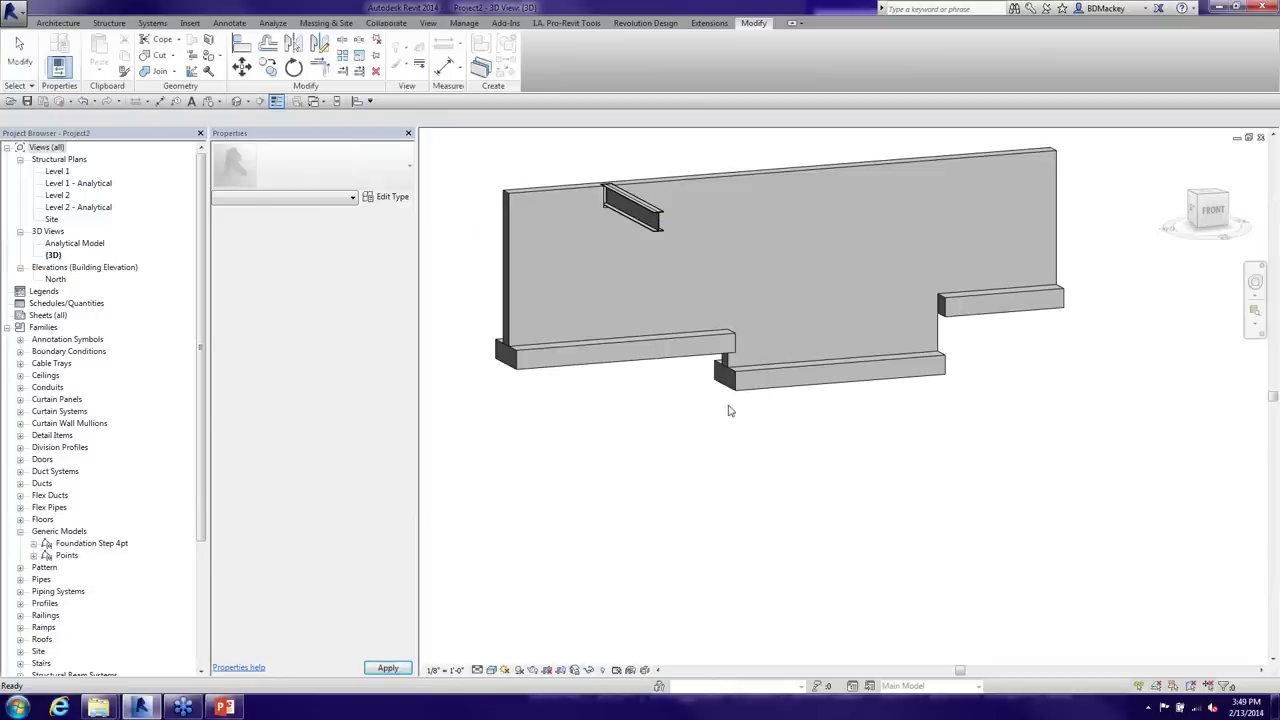
pyautogui.click(66, 546)
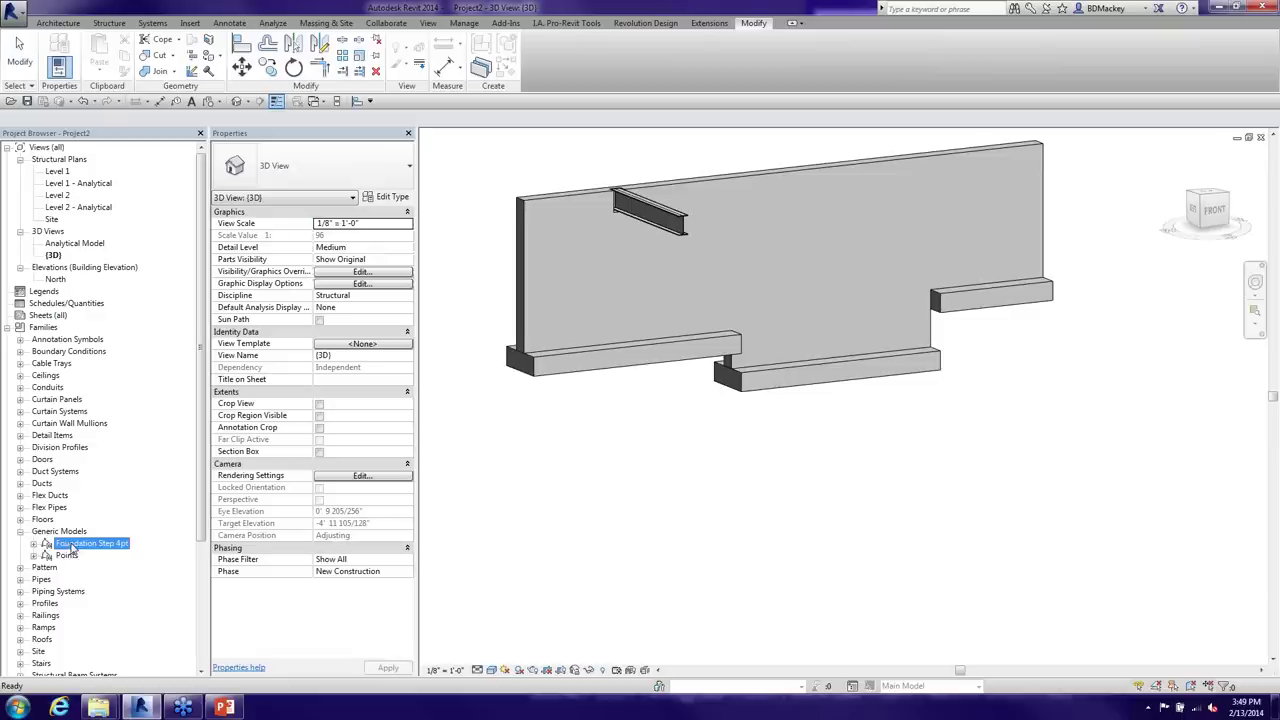
pyautogui.click(34, 544)
pyautogui.doubleClick(80, 556)
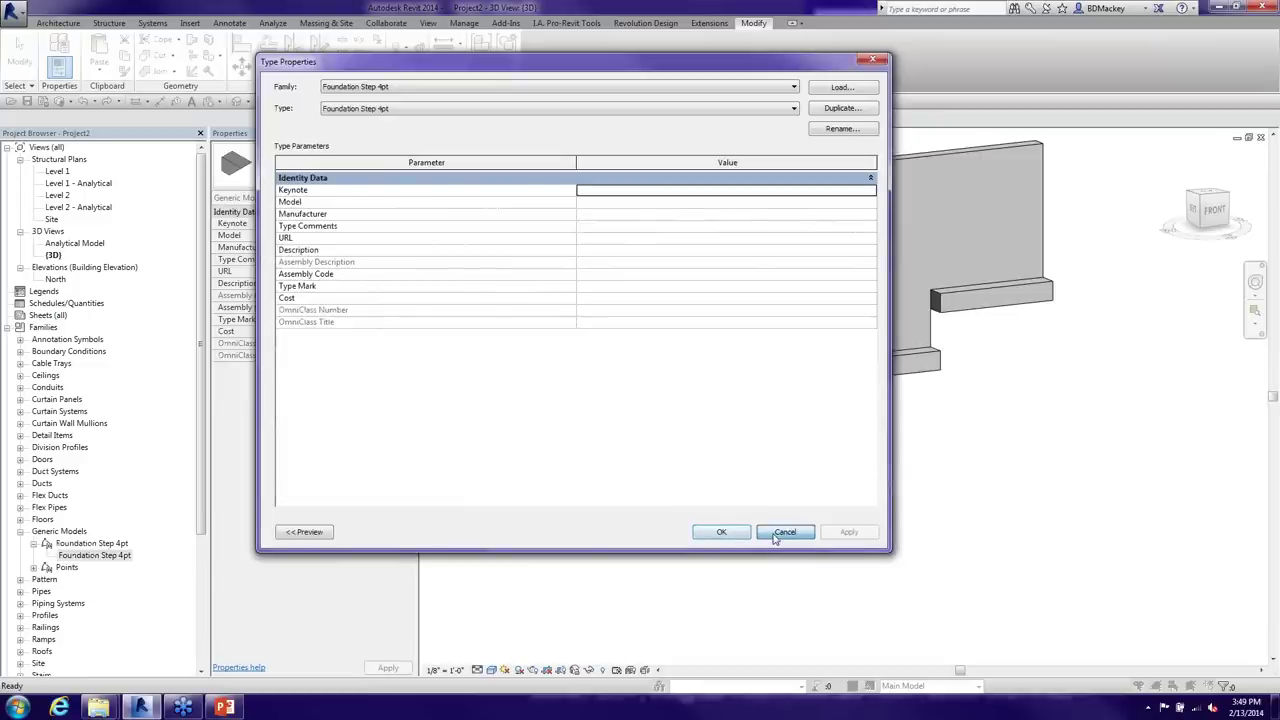
pyautogui.click(785, 532)
# Try placing a Foundation Step 4pt instance on three footing corners, abandon it, and go to Family5
pyautogui.moveTo(94, 555); pyautogui.dragTo(735, 380)
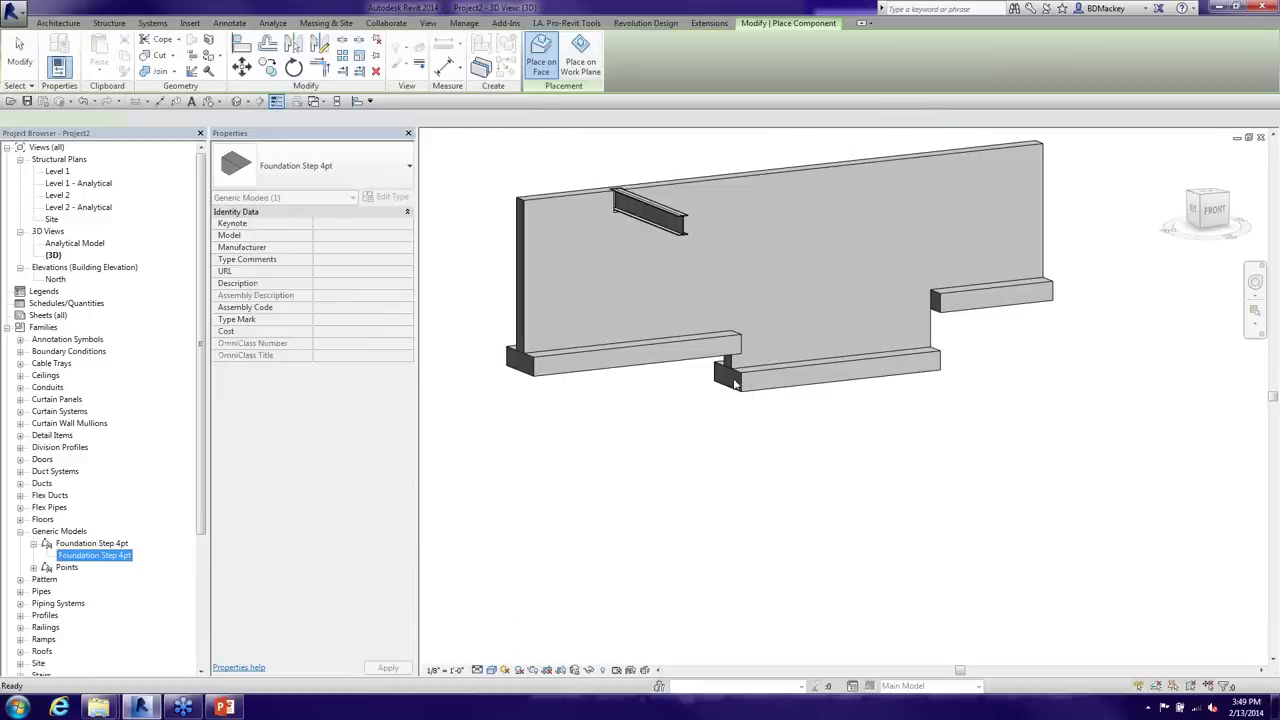
pyautogui.scroll(6, 731, 378)
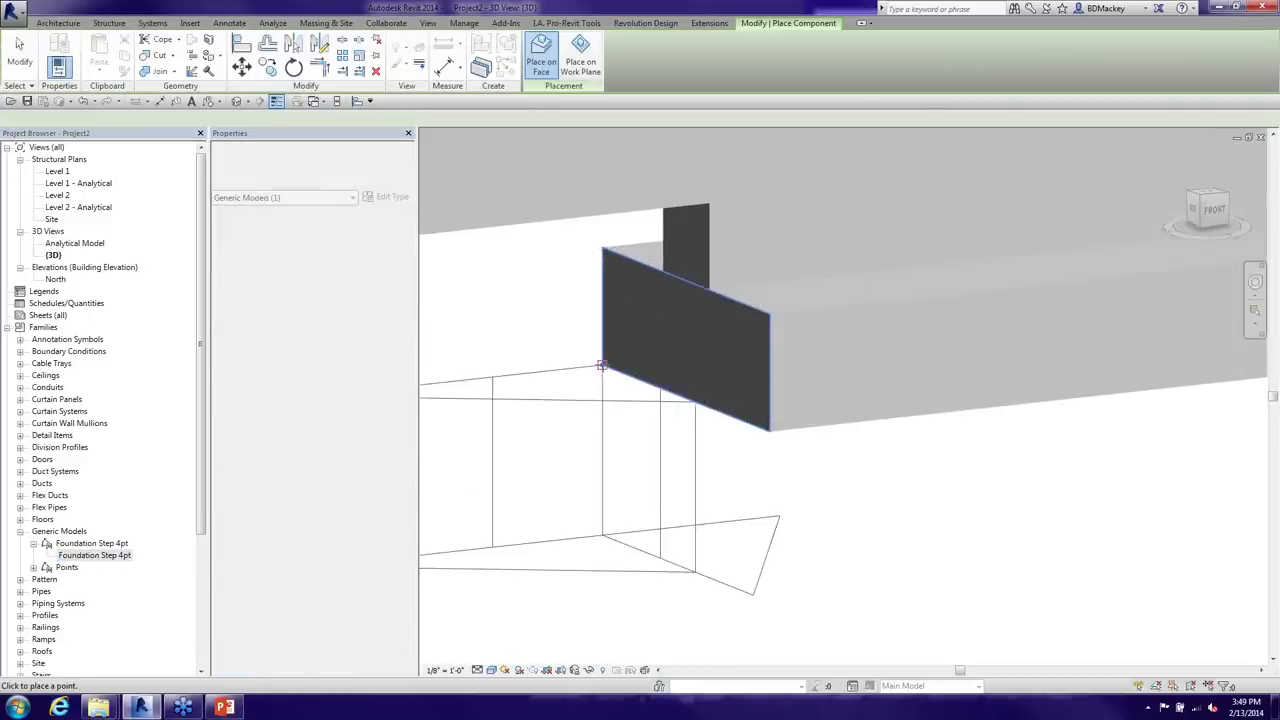
pyautogui.click(601, 366)
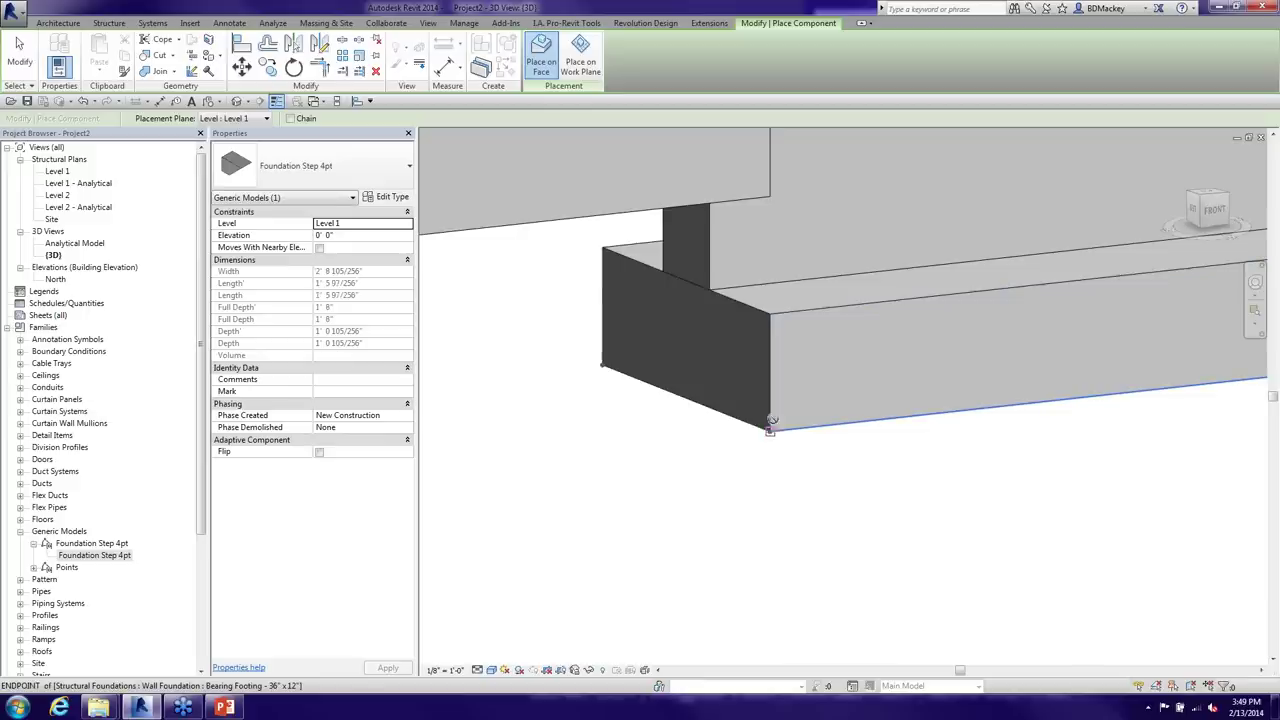
pyautogui.click(770, 432)
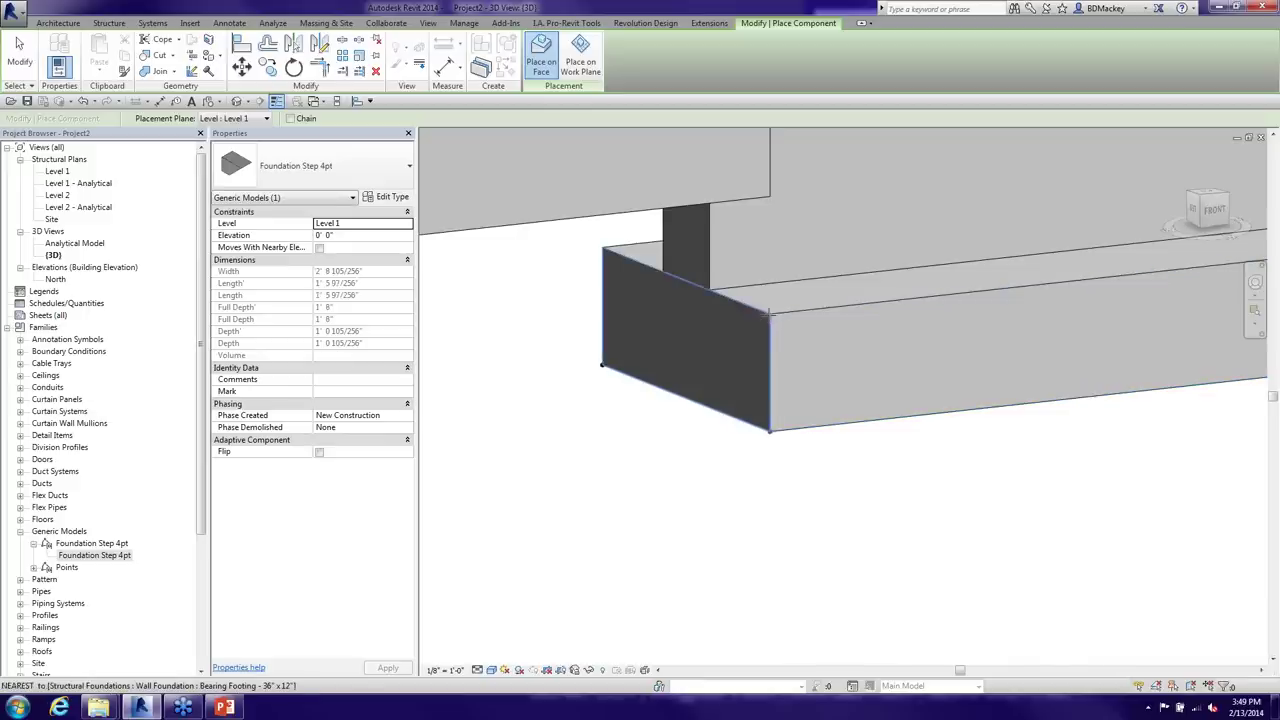
pyautogui.click(770, 198)
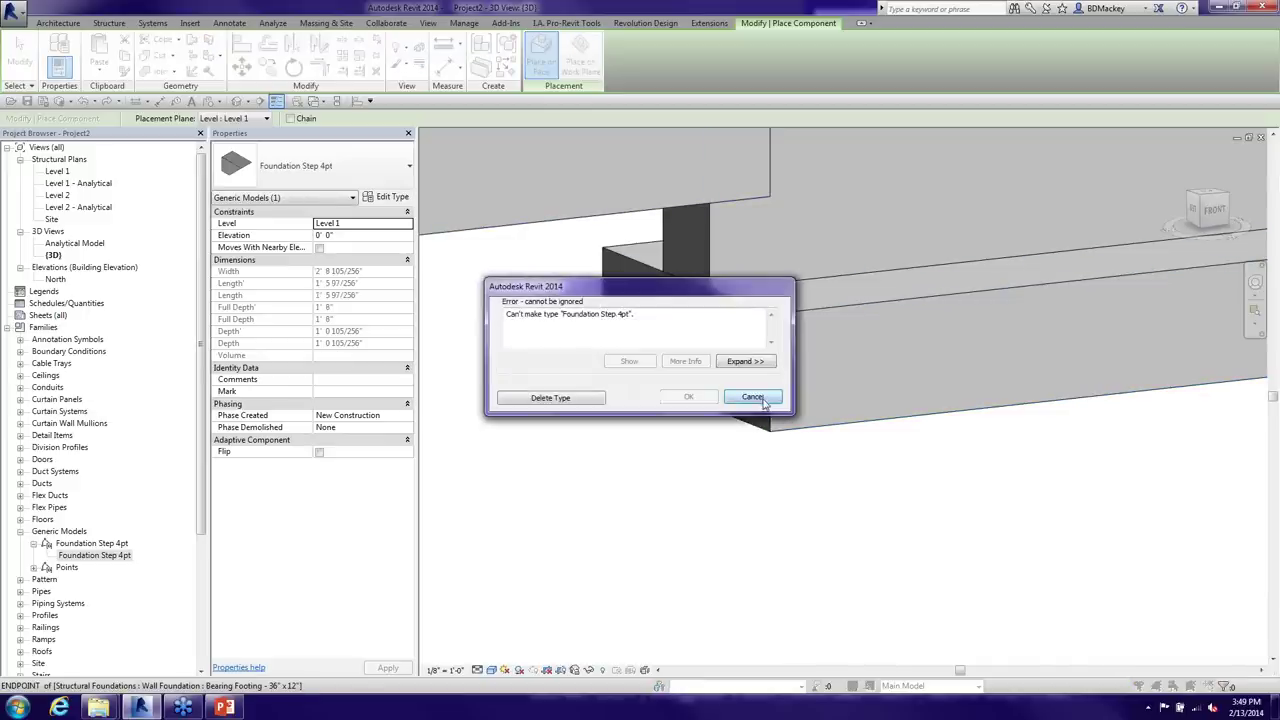
pyautogui.press('Escape')
pyautogui.hotkey('ctrl', 'Tab')
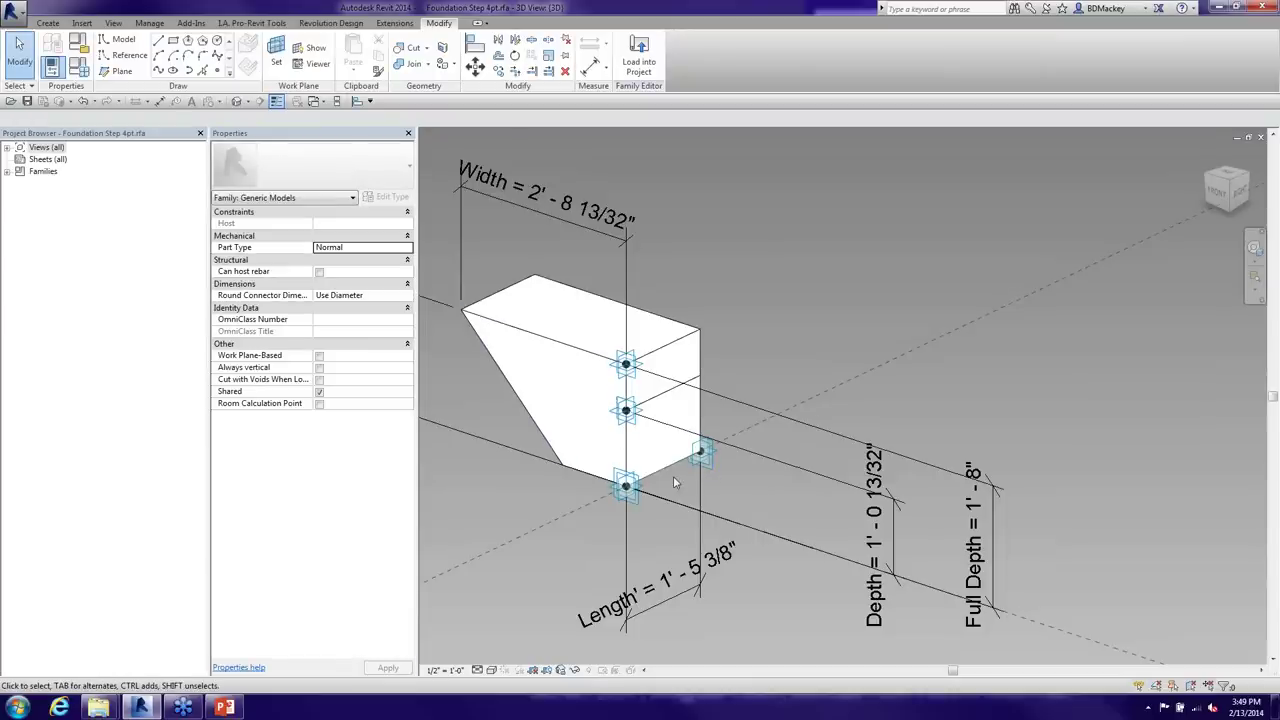
pyautogui.click(667, 392)
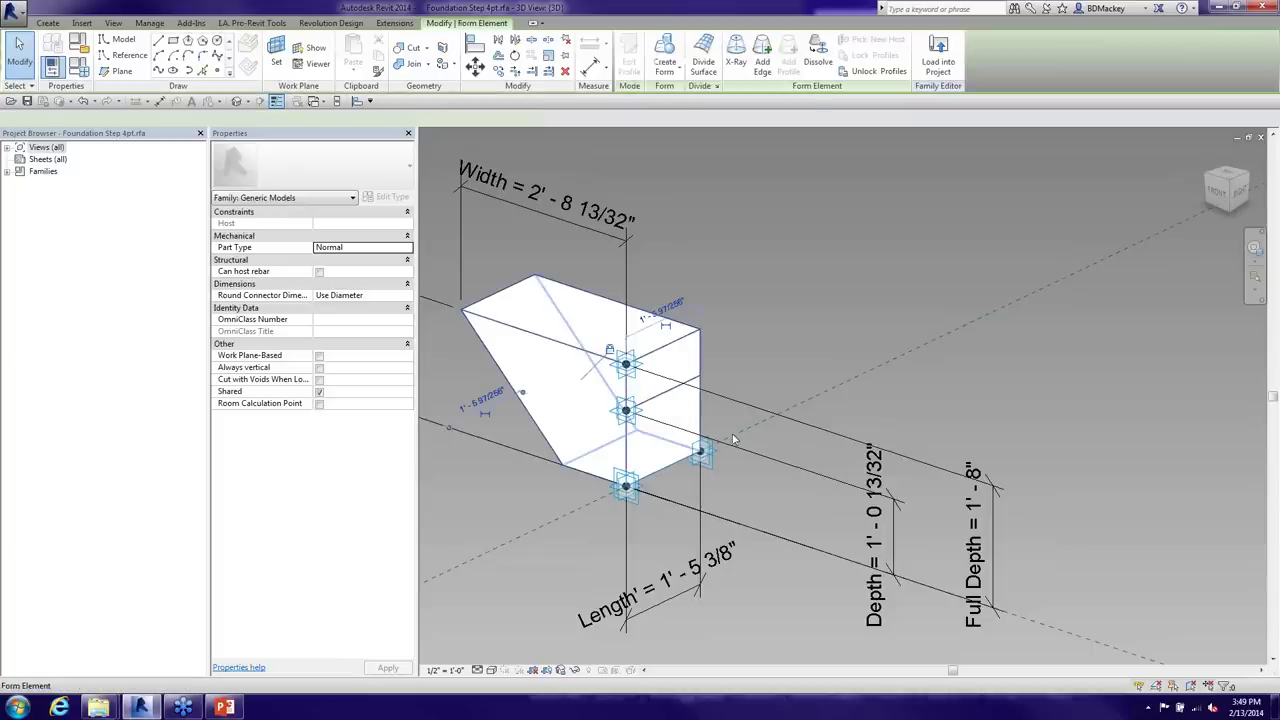
pyautogui.click(762, 578)
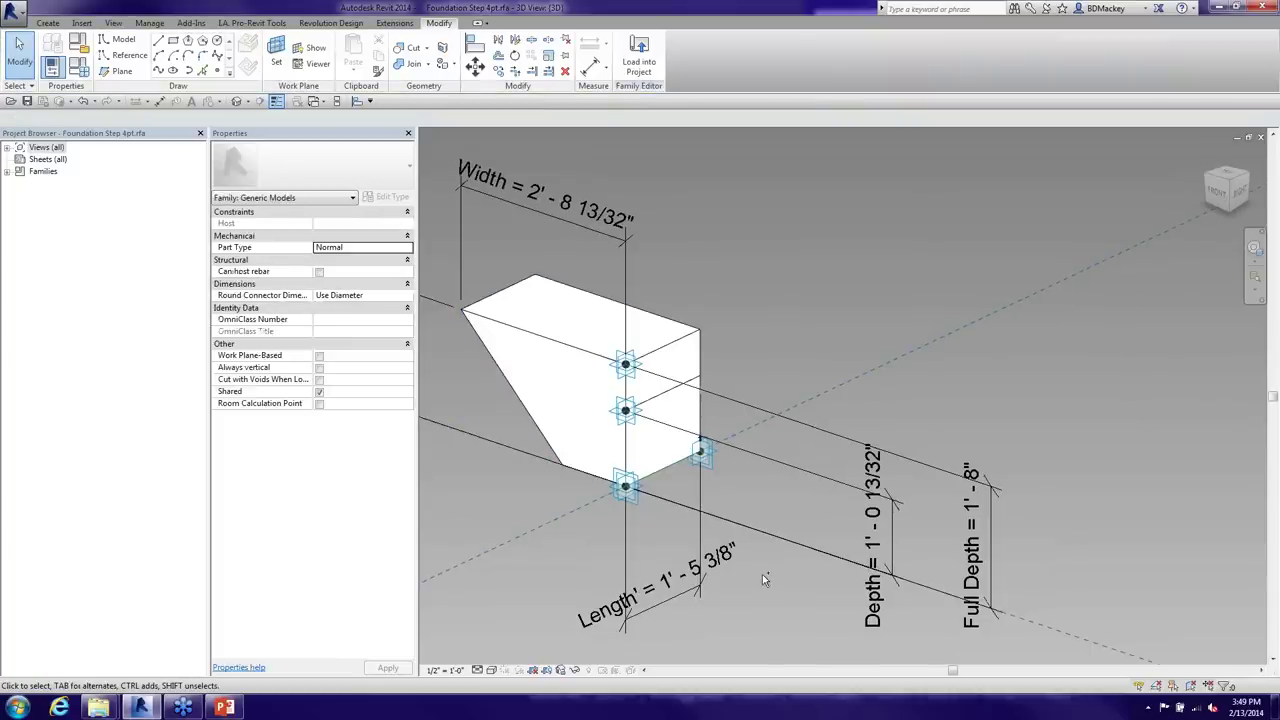
pyautogui.hotkey('ctrl', 'Tab')
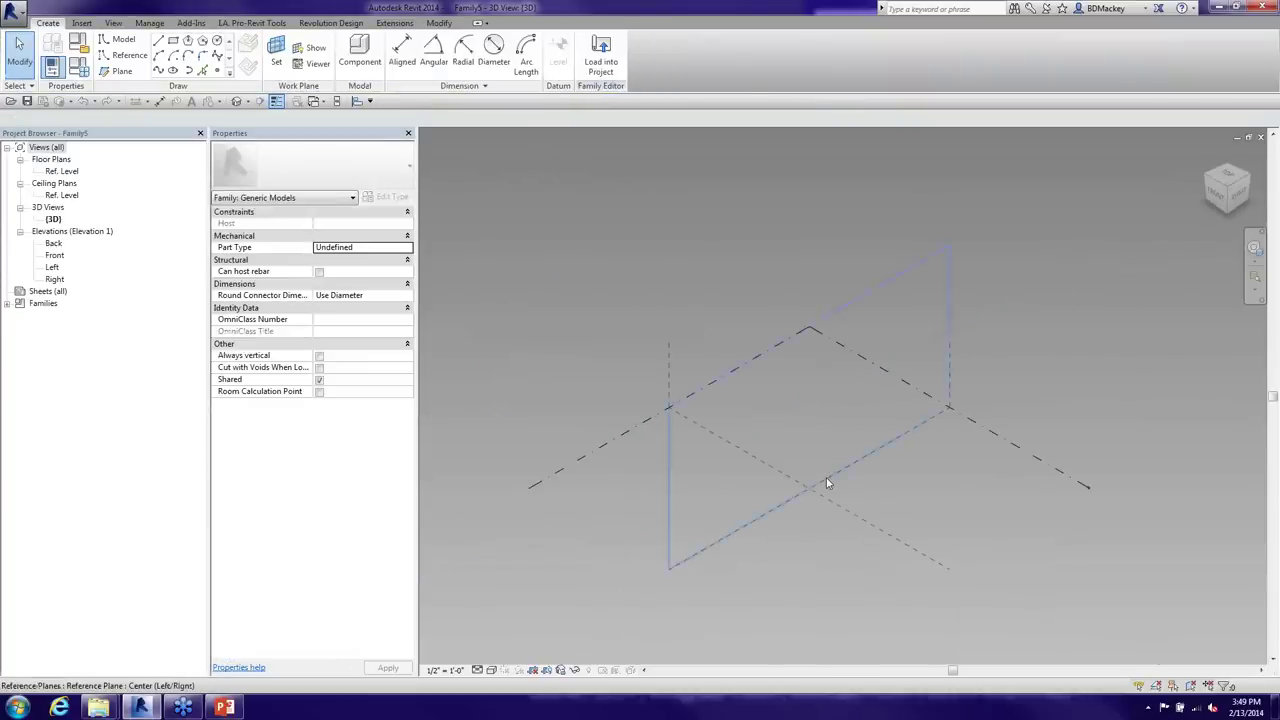
# Place reference points on the Center (Left/Right) reference plane and at its intersection
pyautogui.scroll(5, 826, 484)
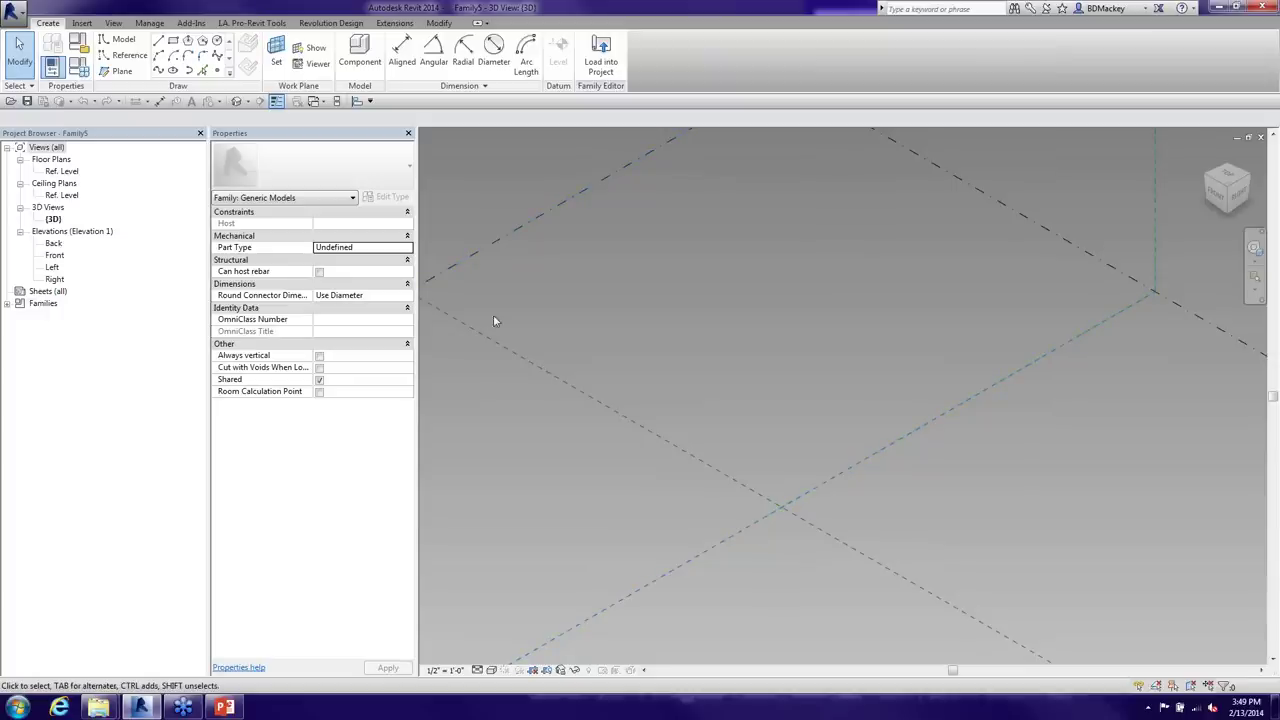
pyautogui.click(701, 552)
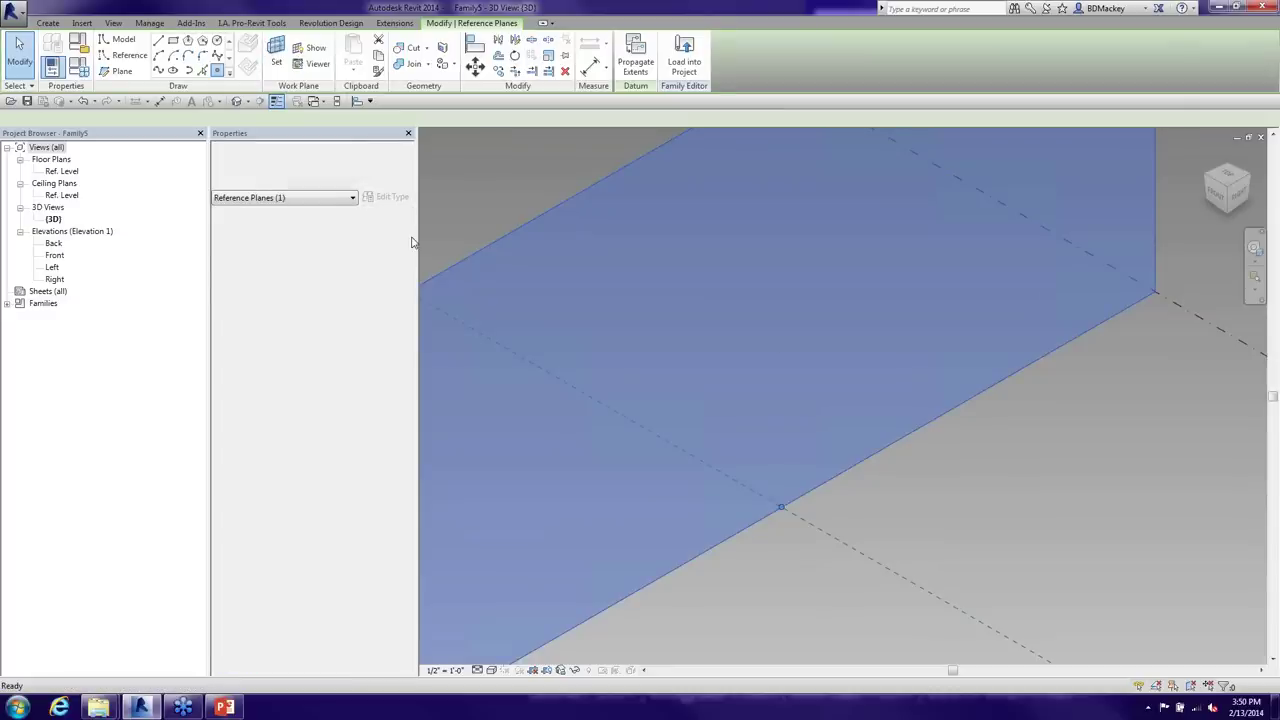
pyautogui.click(247, 44)
pyautogui.click(841, 470)
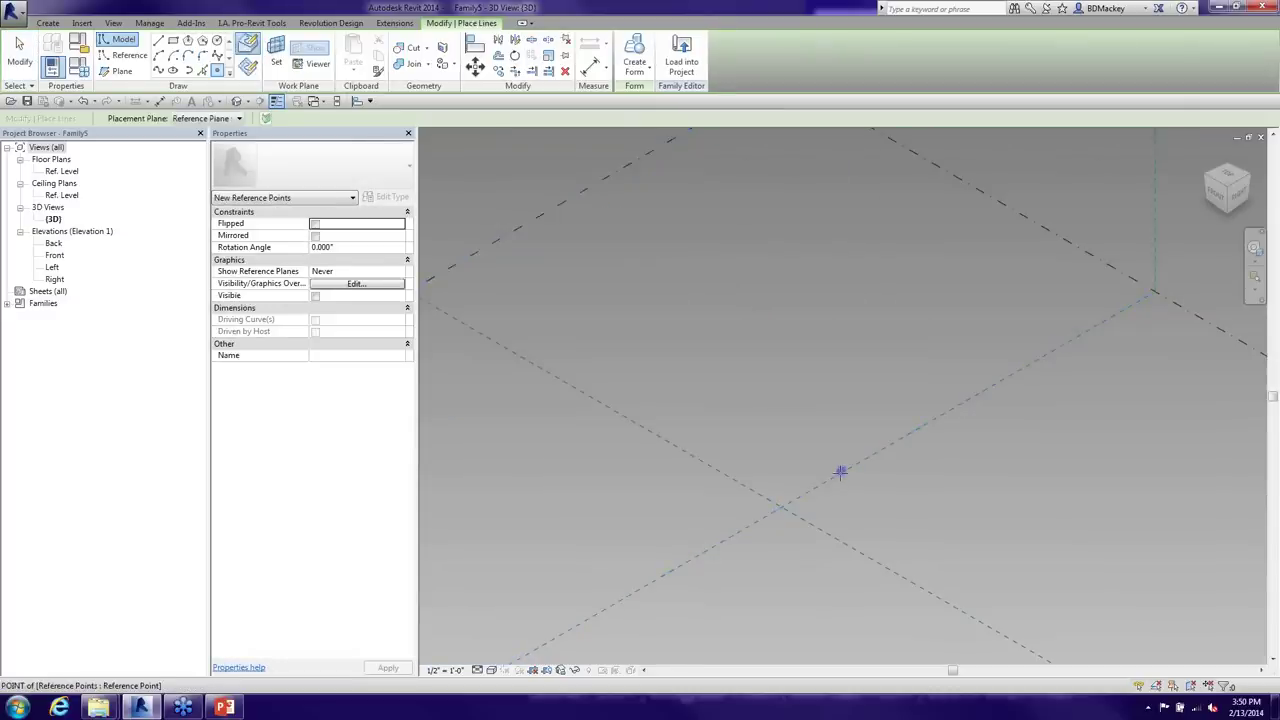
pyautogui.click(781, 509)
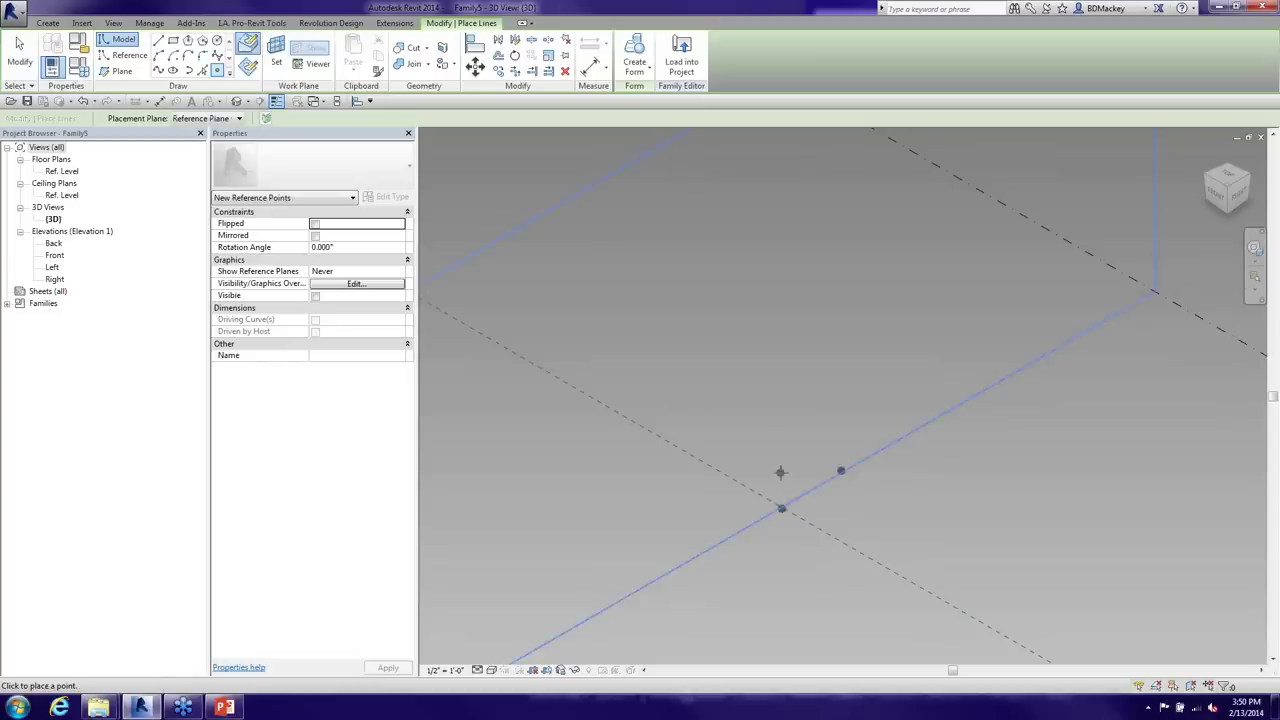
pyautogui.click(780, 472)
pyautogui.click(775, 431)
# Exit the Point tool, window-select all four reference points, and make them adaptive
pyautogui.rightClick(812, 384)
pyautogui.click(830, 395)
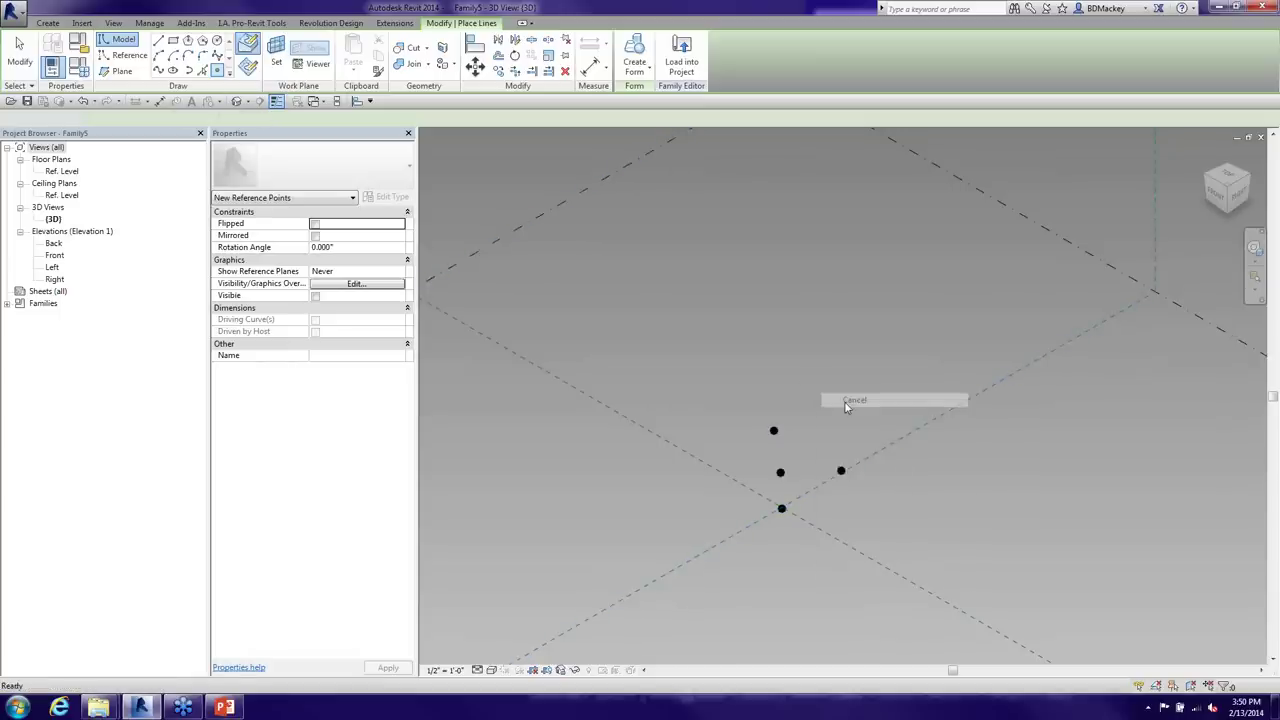
pyautogui.rightClick(852, 400)
pyautogui.click(870, 412)
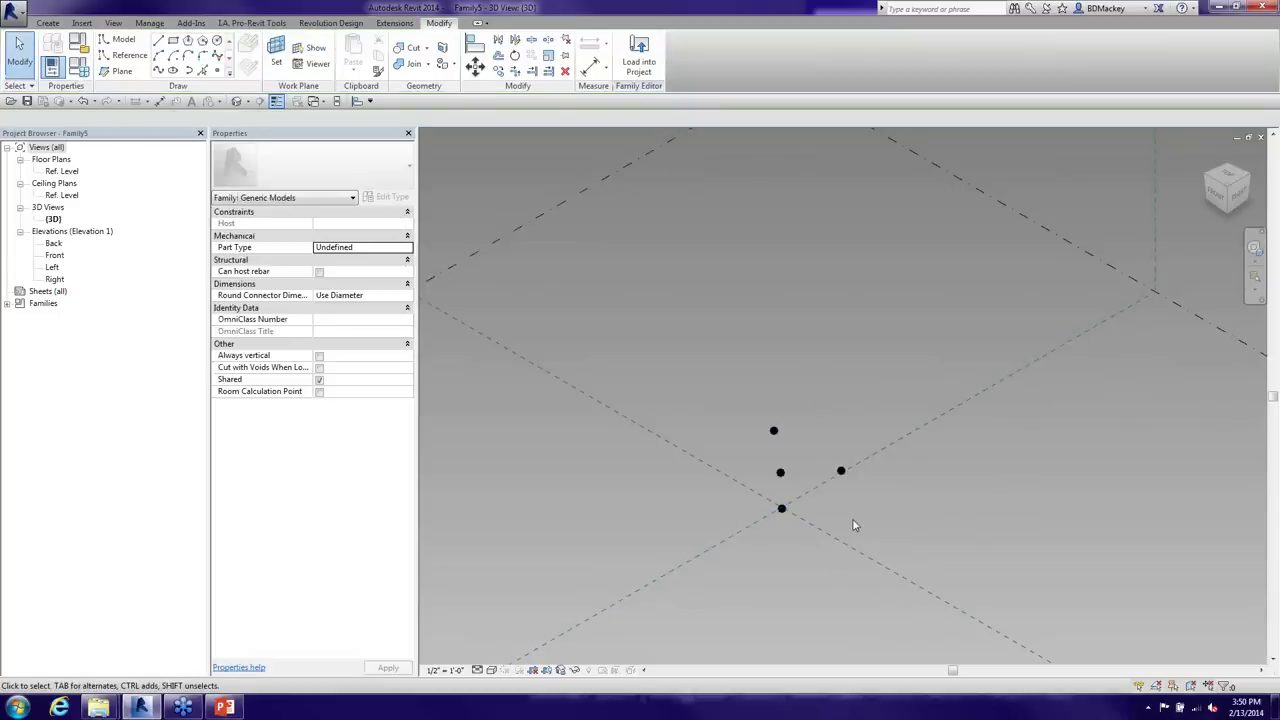
pyautogui.scroll(4, 853, 525)
pyautogui.moveTo(676, 328); pyautogui.dragTo(869, 545)
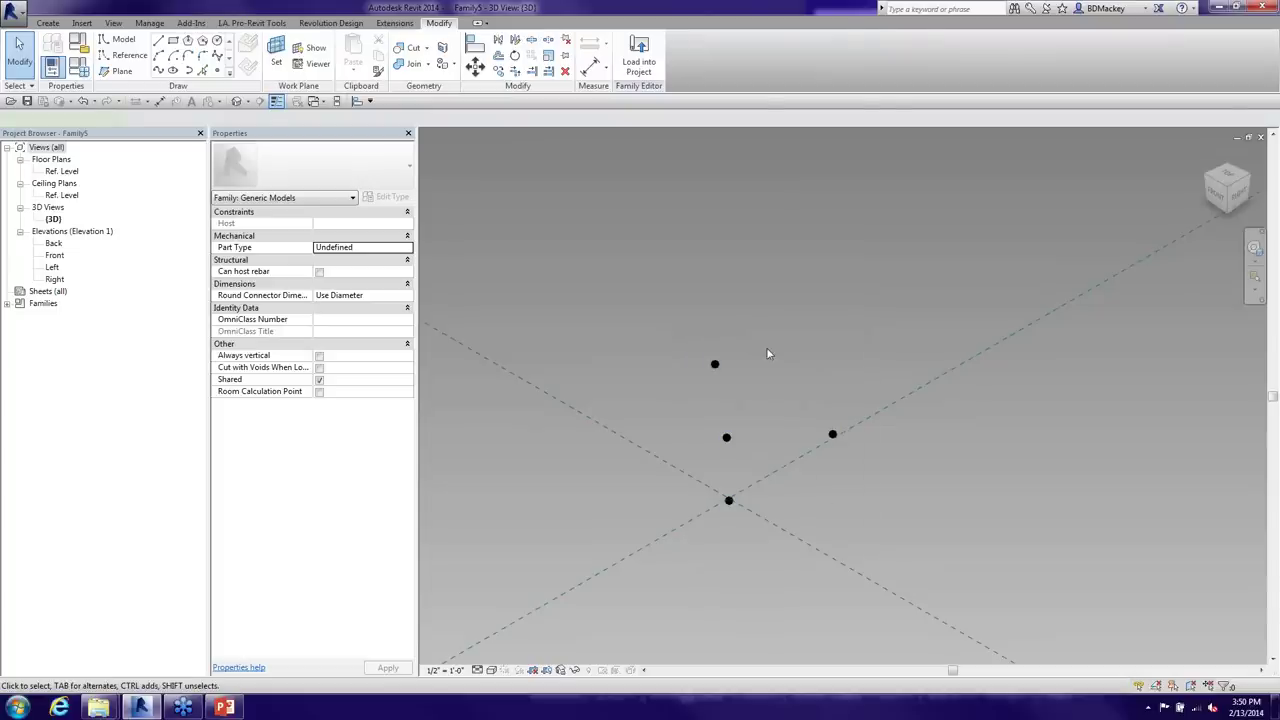
pyautogui.click(697, 55)
# Align points 2 and 3 to the line through point 1, and the upper point to the intersection
pyautogui.click(871, 454)
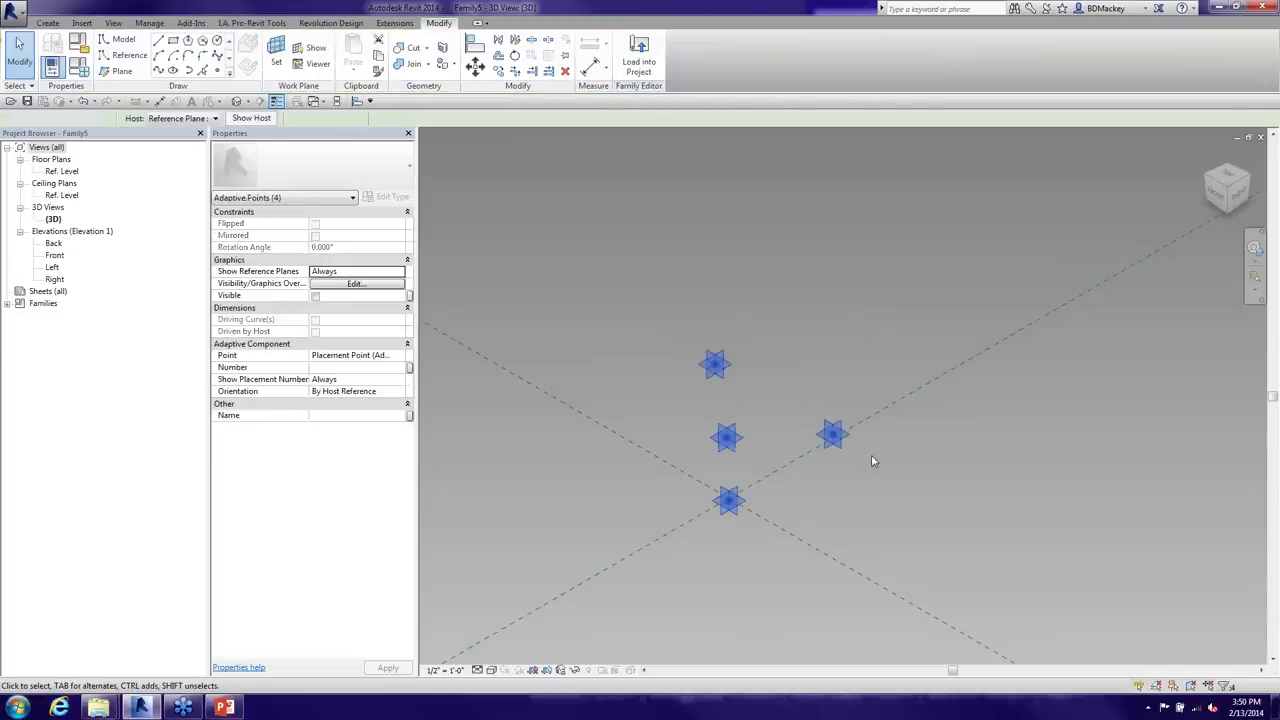
pyautogui.scroll(3, 841, 453)
pyautogui.scroll(1, 841, 453)
pyautogui.click(829, 427)
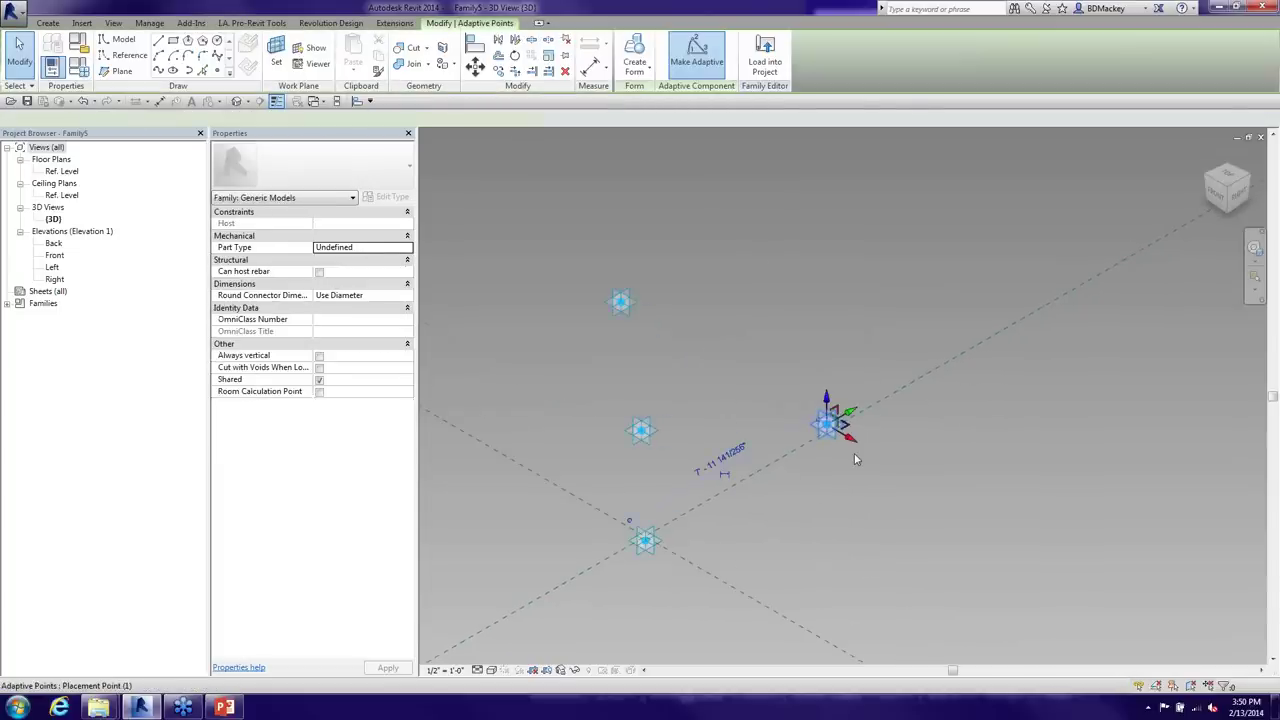
pyautogui.click(861, 476)
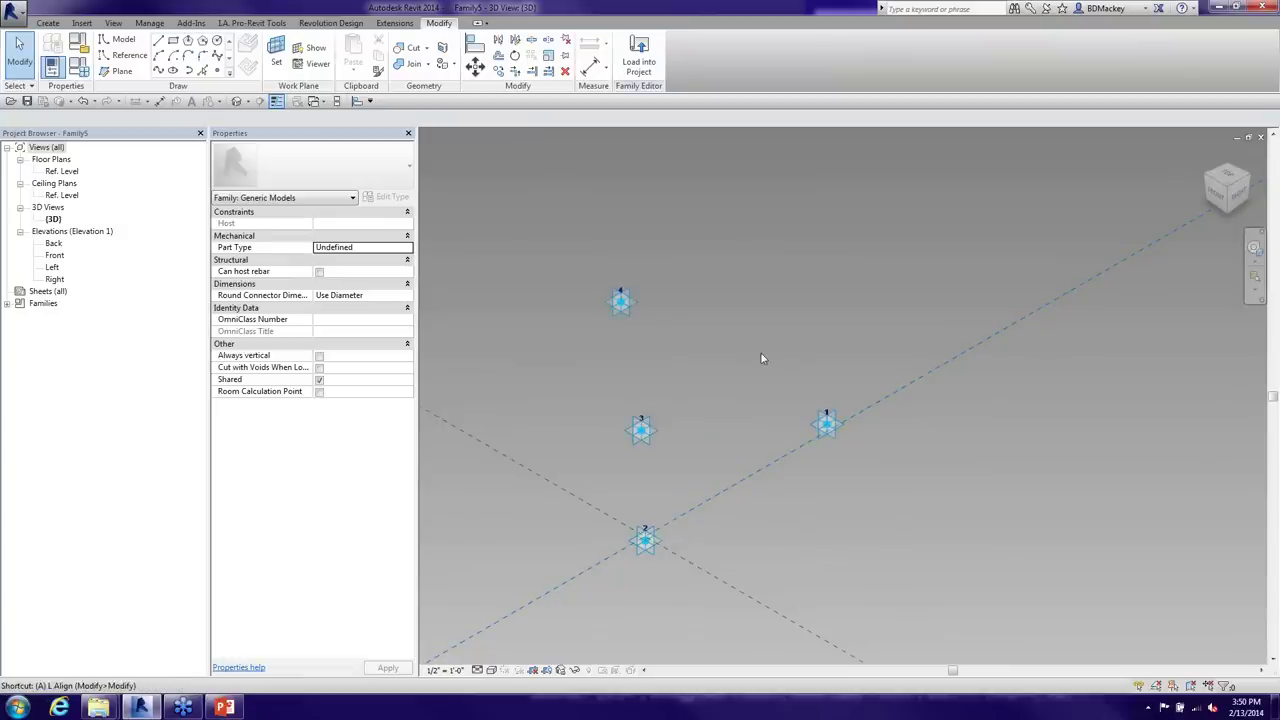
pyautogui.press('a')
pyautogui.press('l')
pyautogui.click(818, 430)
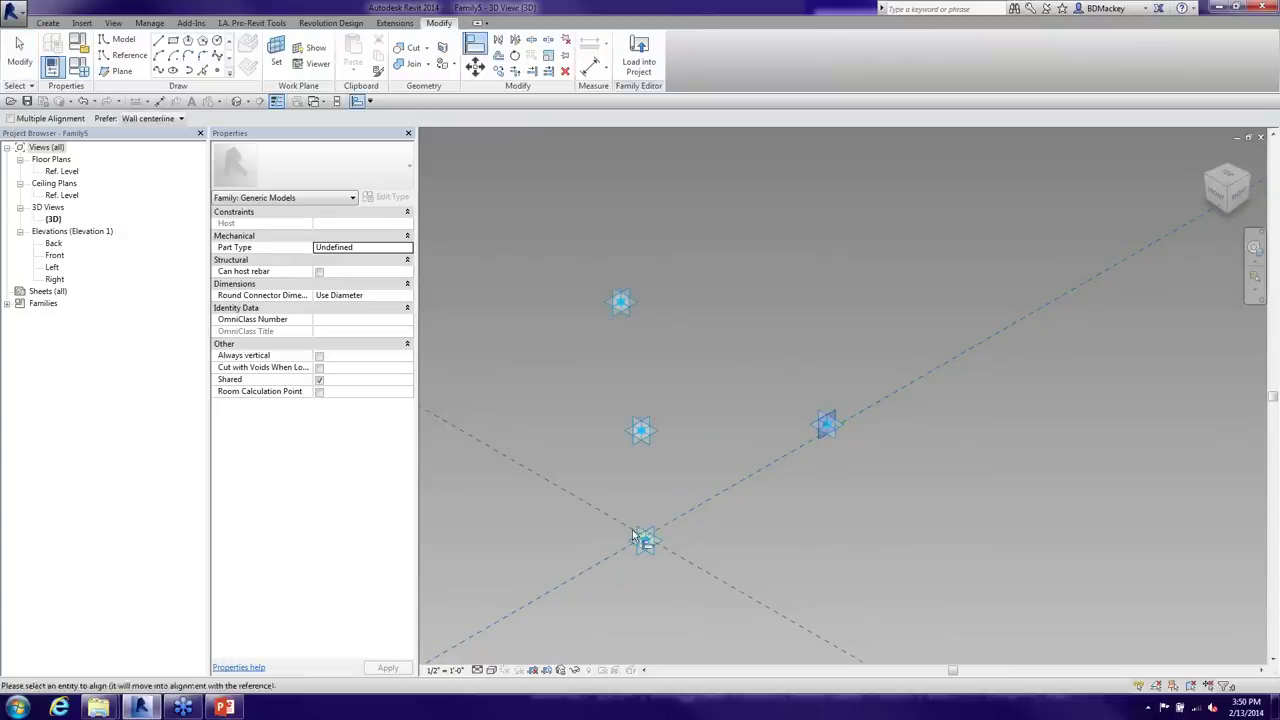
pyautogui.click(660, 537)
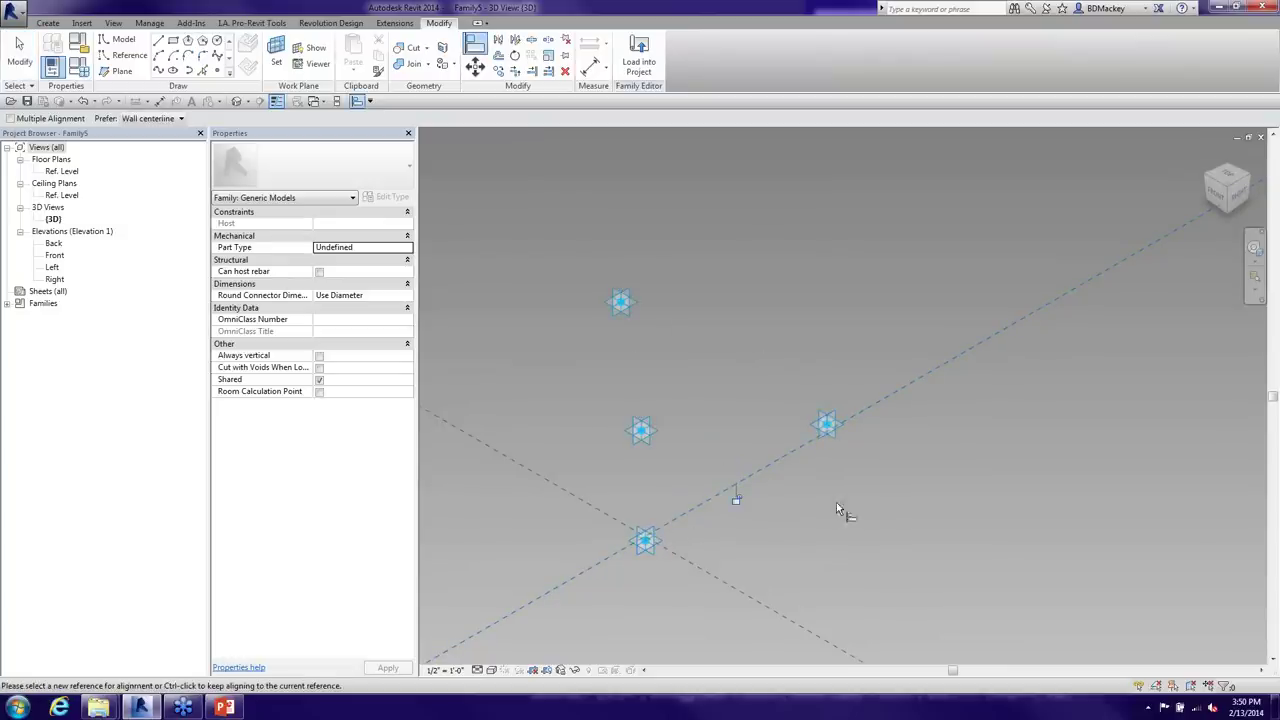
pyautogui.click(648, 440)
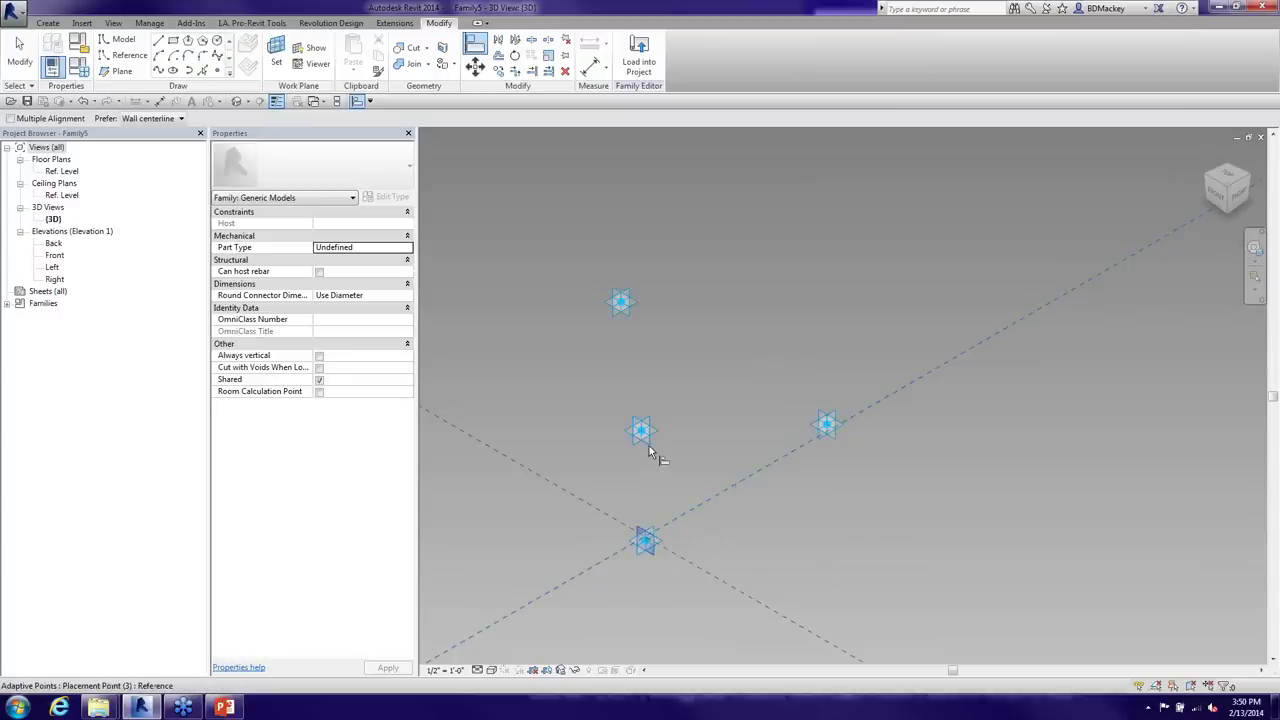
pyautogui.click(655, 554)
pyautogui.click(629, 314)
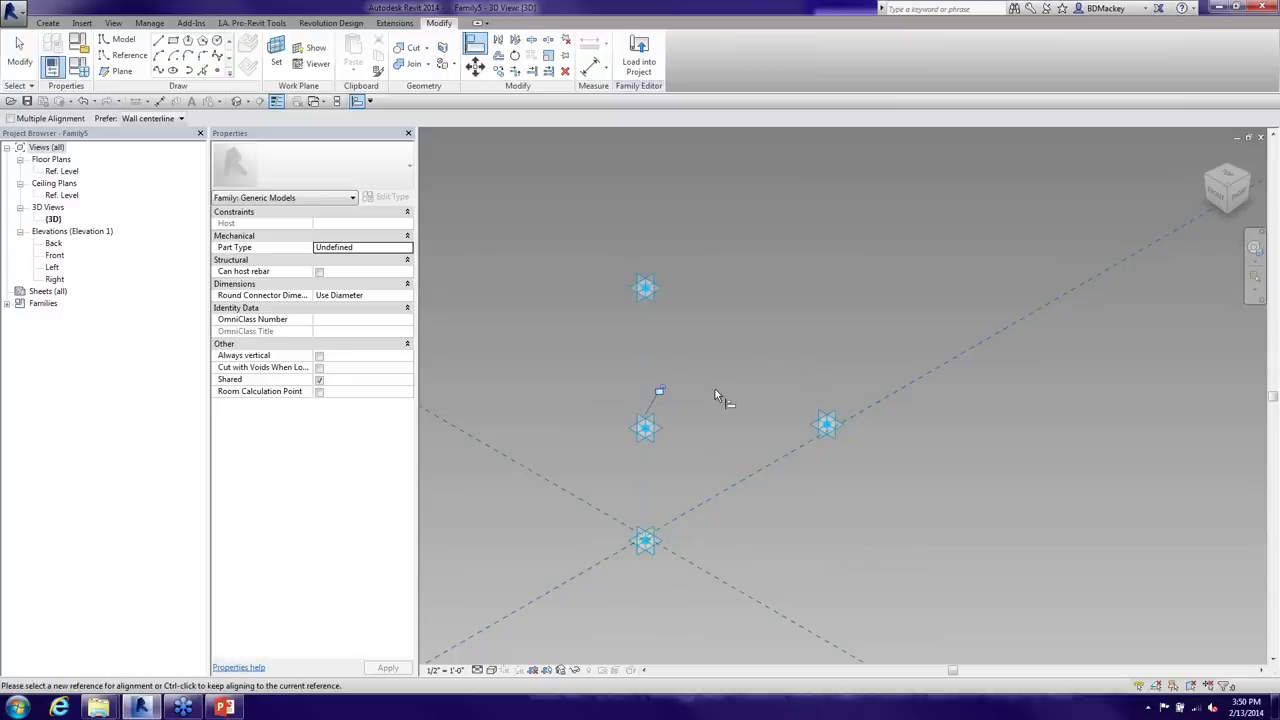
pyautogui.press('Escape')
pyautogui.press('Escape')
# Orbit the 3D view to review the four numbered adaptive points
pyautogui.keyDown('shift'); pyautogui.moveTo(712, 414); pyautogui.dragTo(840, 471, button='middle'); pyautogui.keyUp('shift')
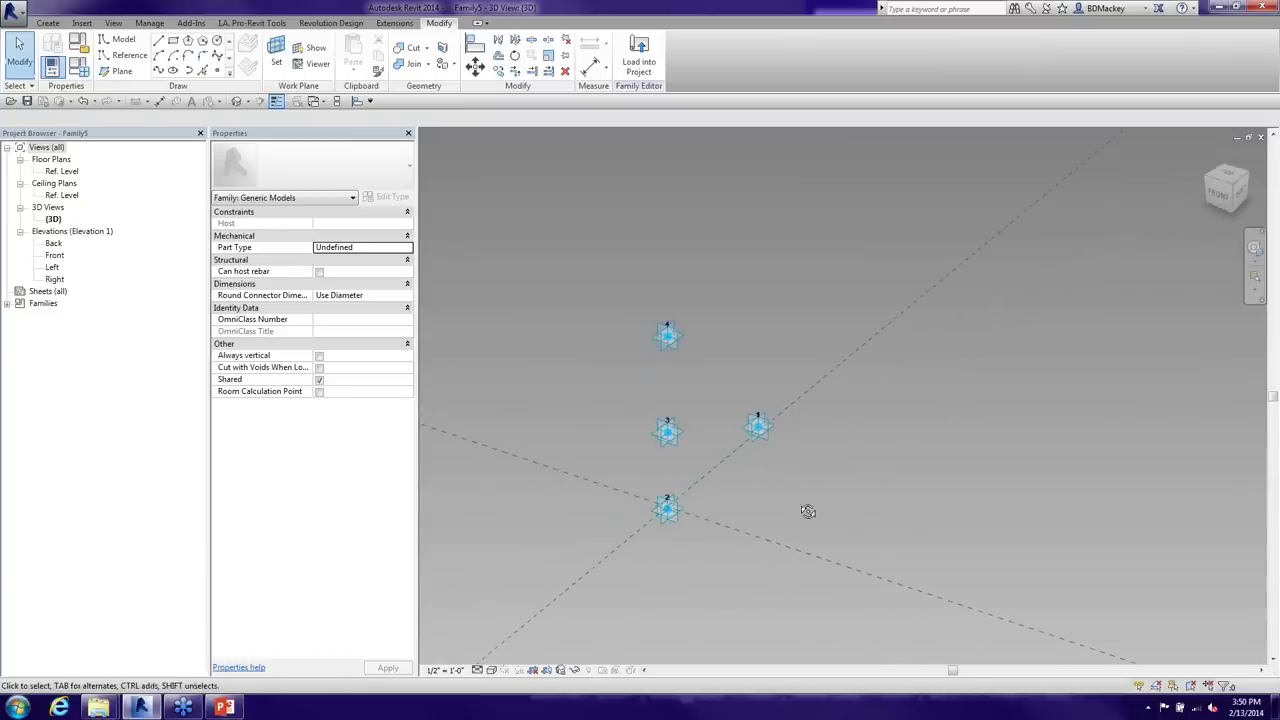
pyautogui.keyDown('shift'); pyautogui.moveTo(808, 511); pyautogui.dragTo(726, 469, button='middle'); pyautogui.keyUp('shift')
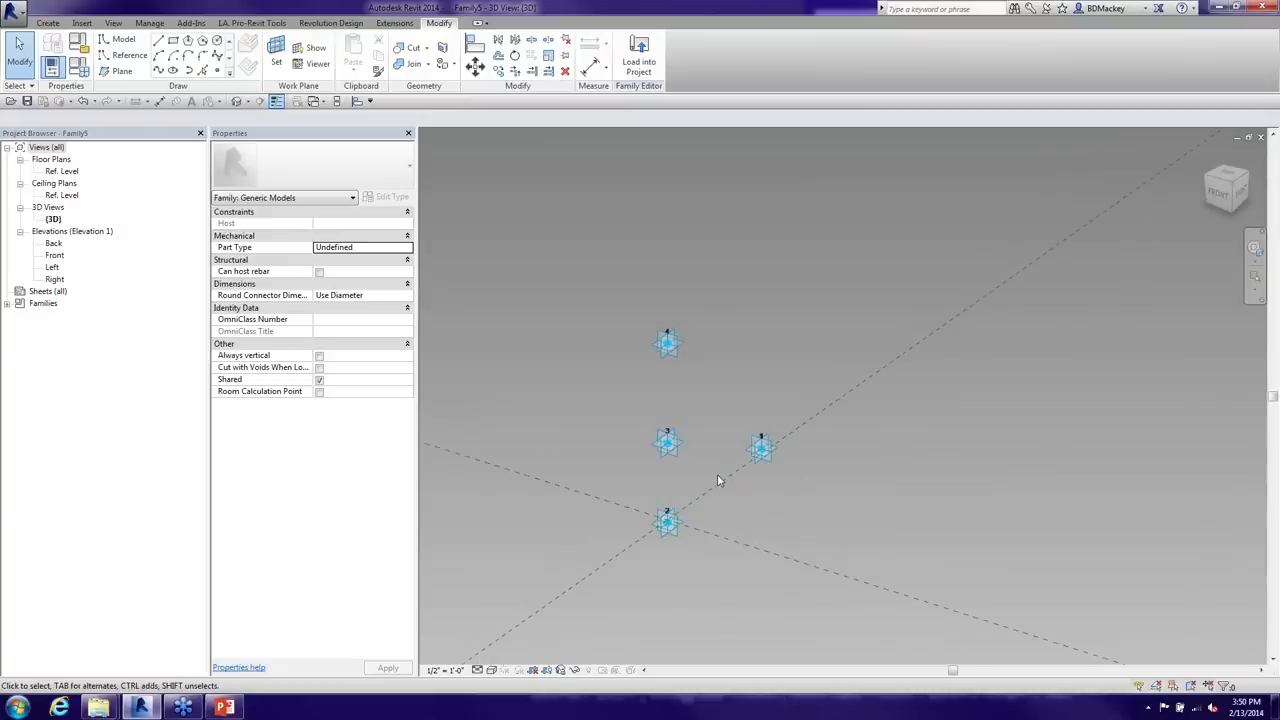
pyautogui.keyDown('shift'); pyautogui.moveTo(743, 500); pyautogui.dragTo(759, 525, button='middle'); pyautogui.keyUp('shift')
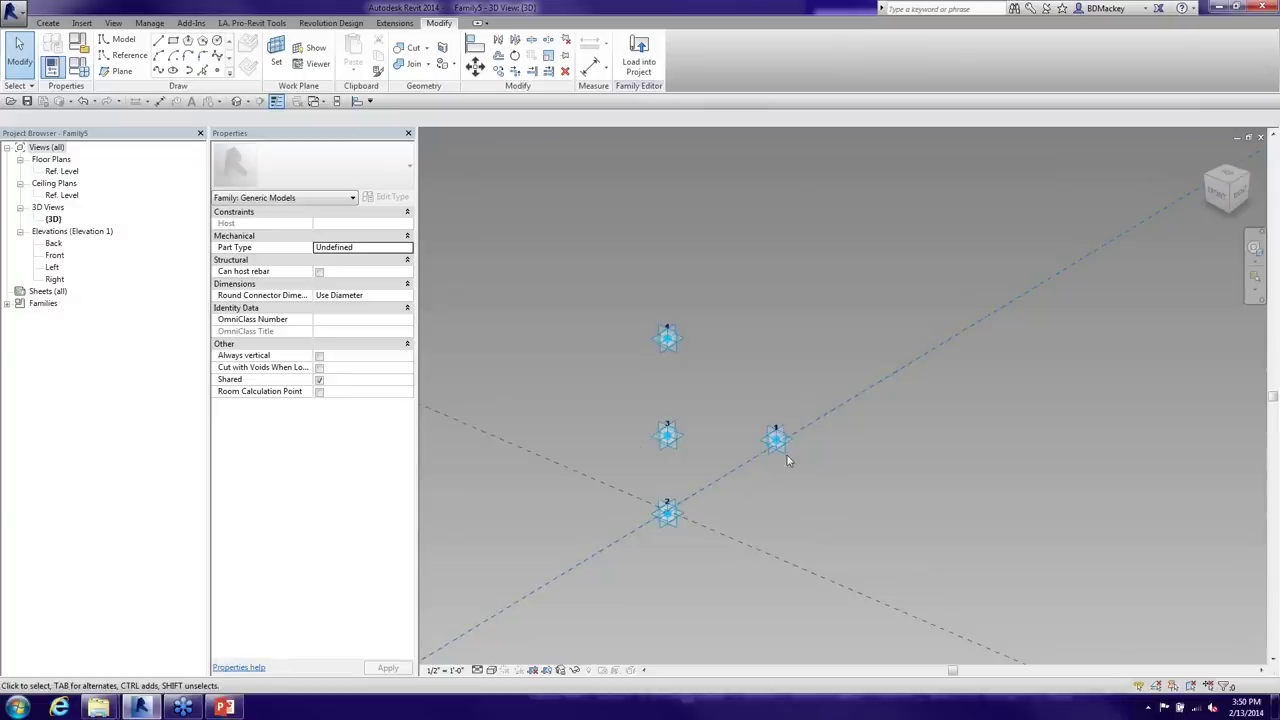
pyautogui.keyDown('shift'); pyautogui.moveTo(763, 457); pyautogui.dragTo(744, 464, button='middle'); pyautogui.keyUp('shift')
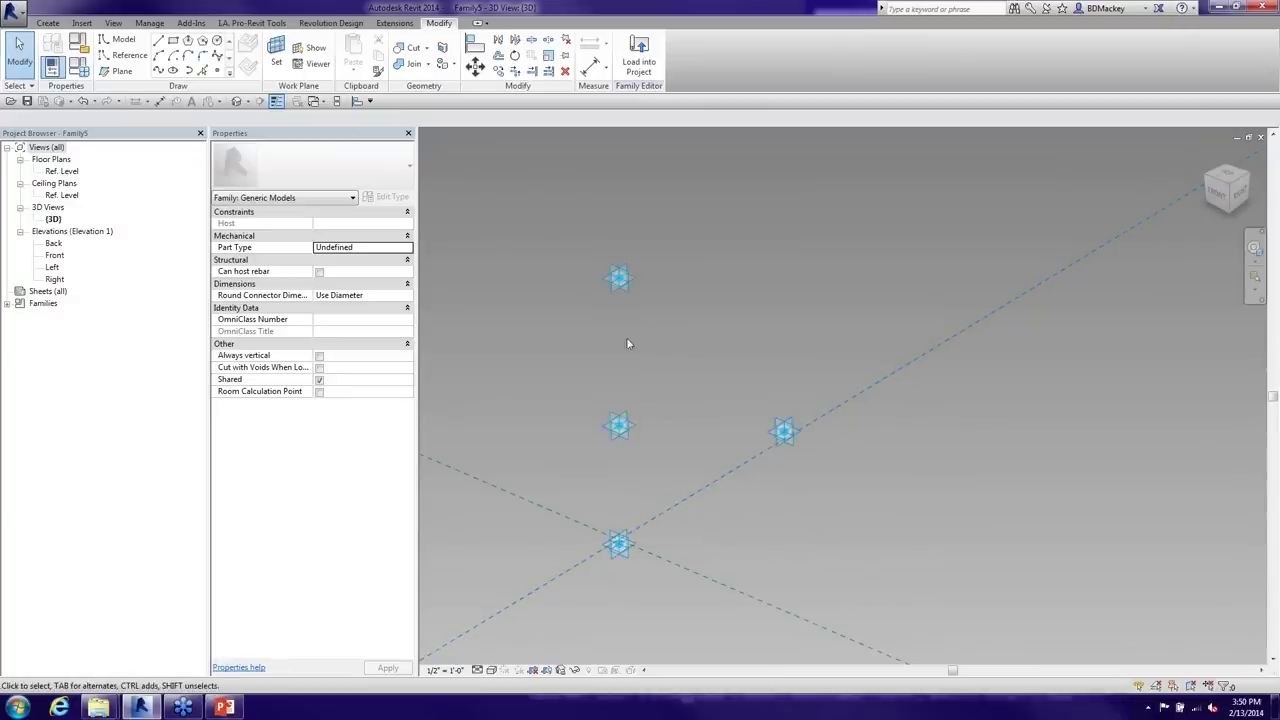
pyautogui.keyDown('shift'); pyautogui.moveTo(657, 388); pyautogui.dragTo(620, 487, button='middle'); pyautogui.keyUp('shift')
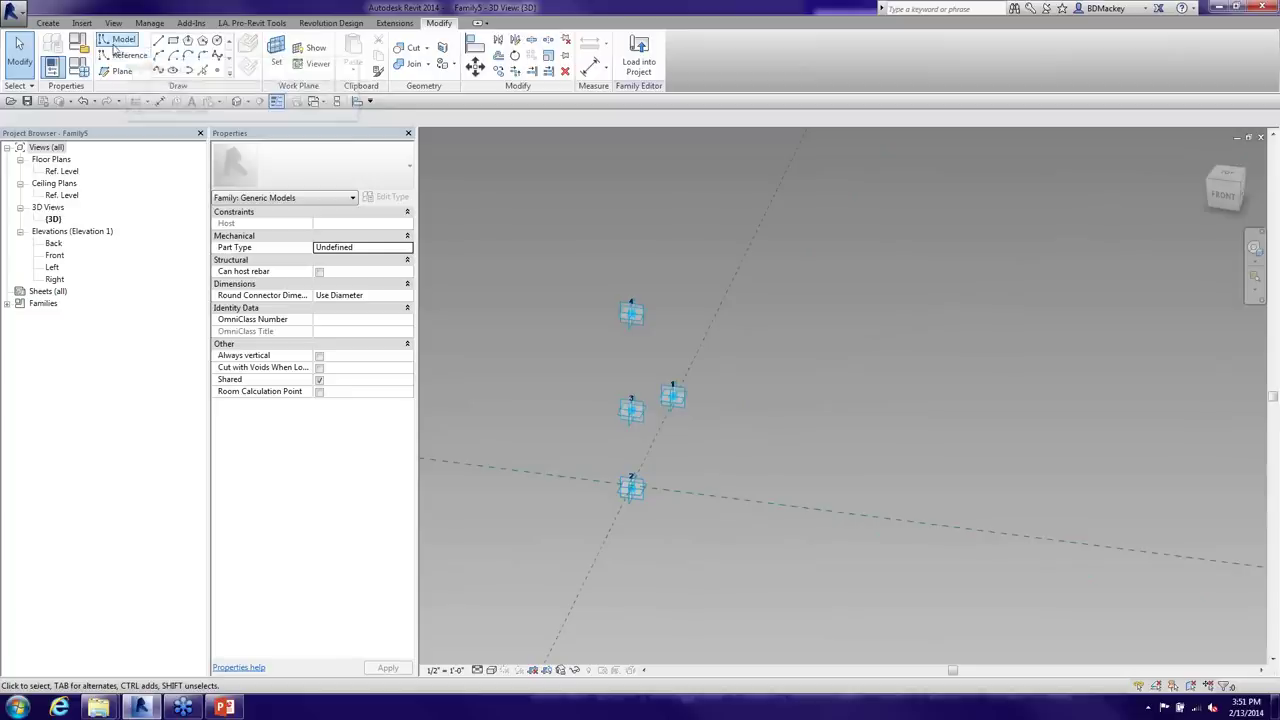
# Select the reference point hosted on placement point 2
pyautogui.click(127, 55)
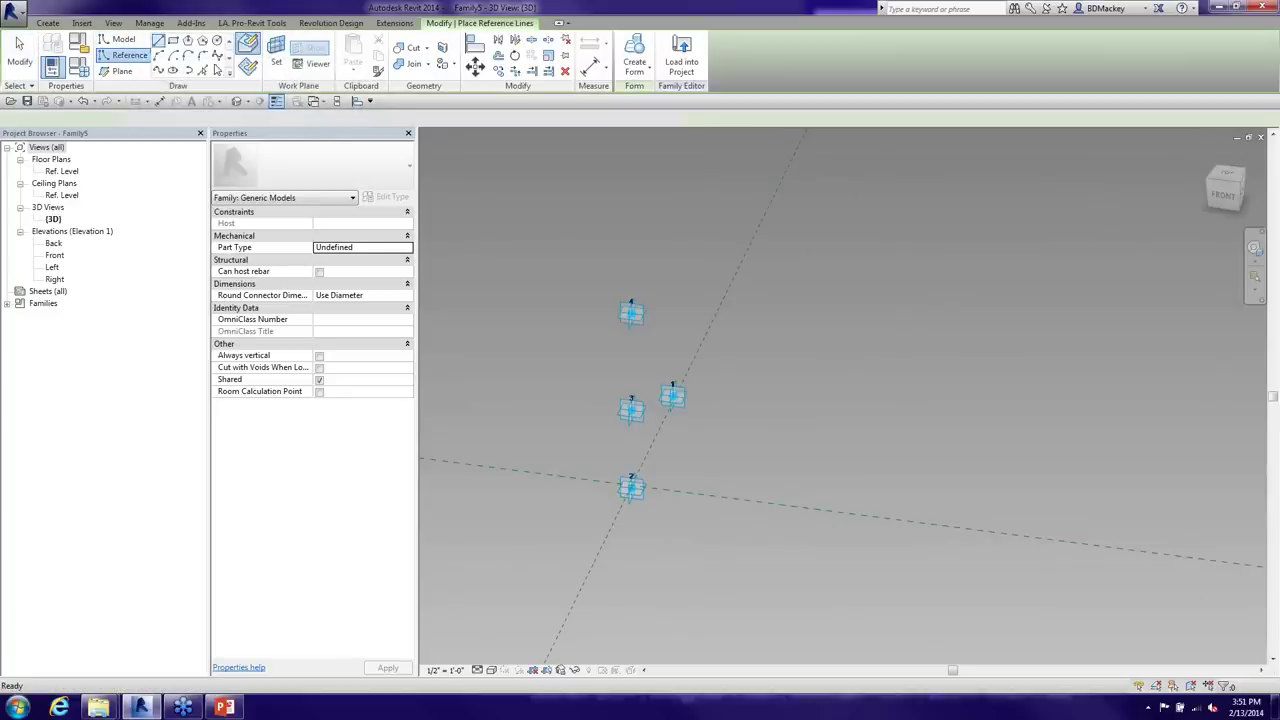
pyautogui.press('Escape')
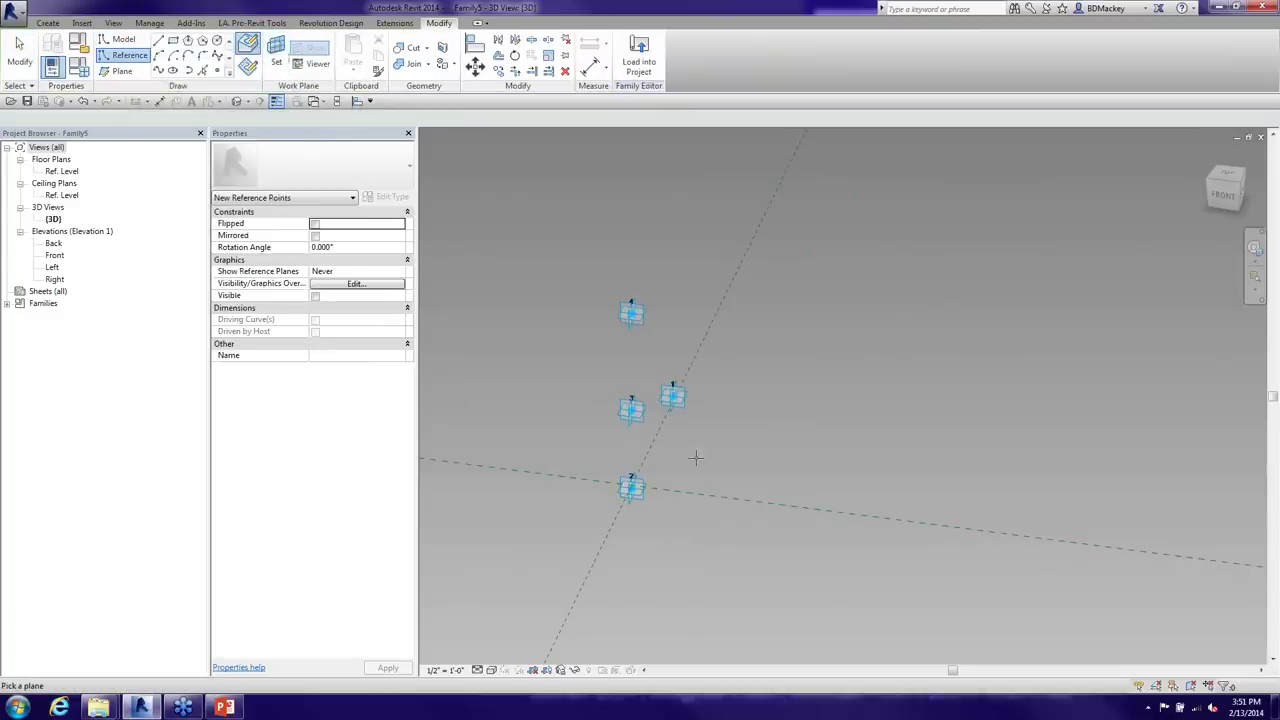
pyautogui.keyDown('shift'); pyautogui.moveTo(631, 487); pyautogui.dragTo(634, 485, button='middle'); pyautogui.keyUp('shift')
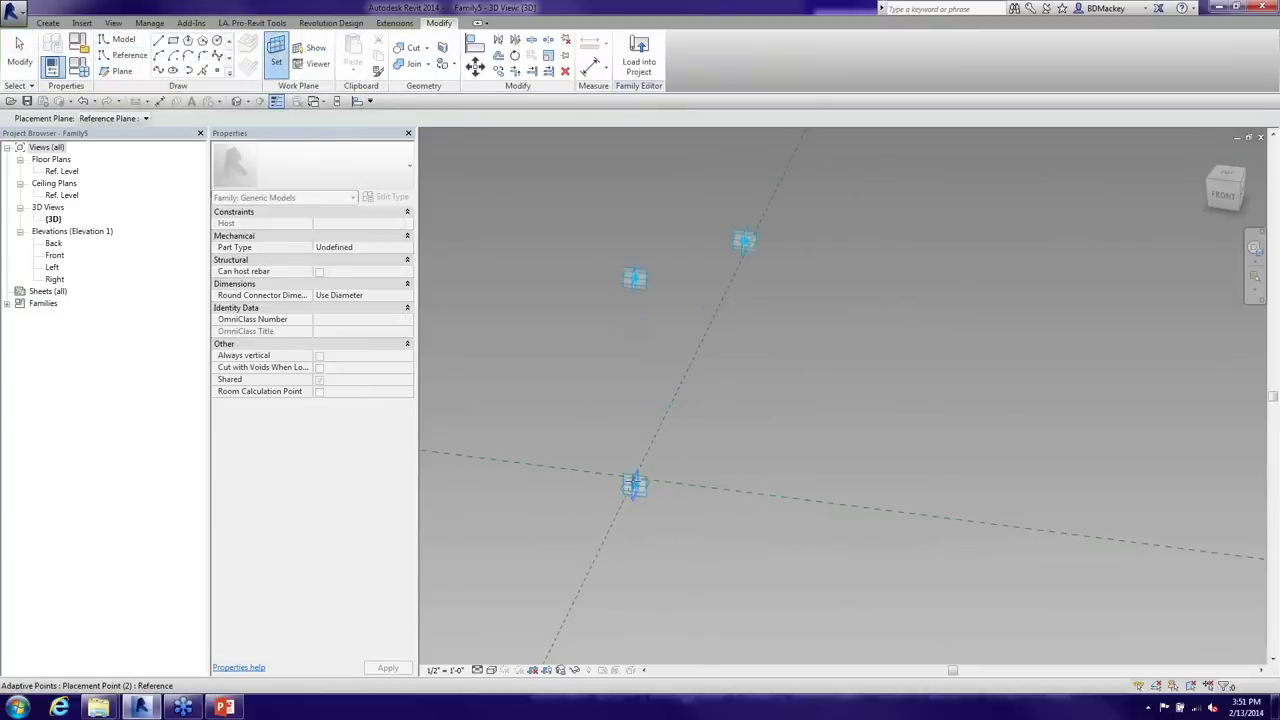
pyautogui.press('Return')
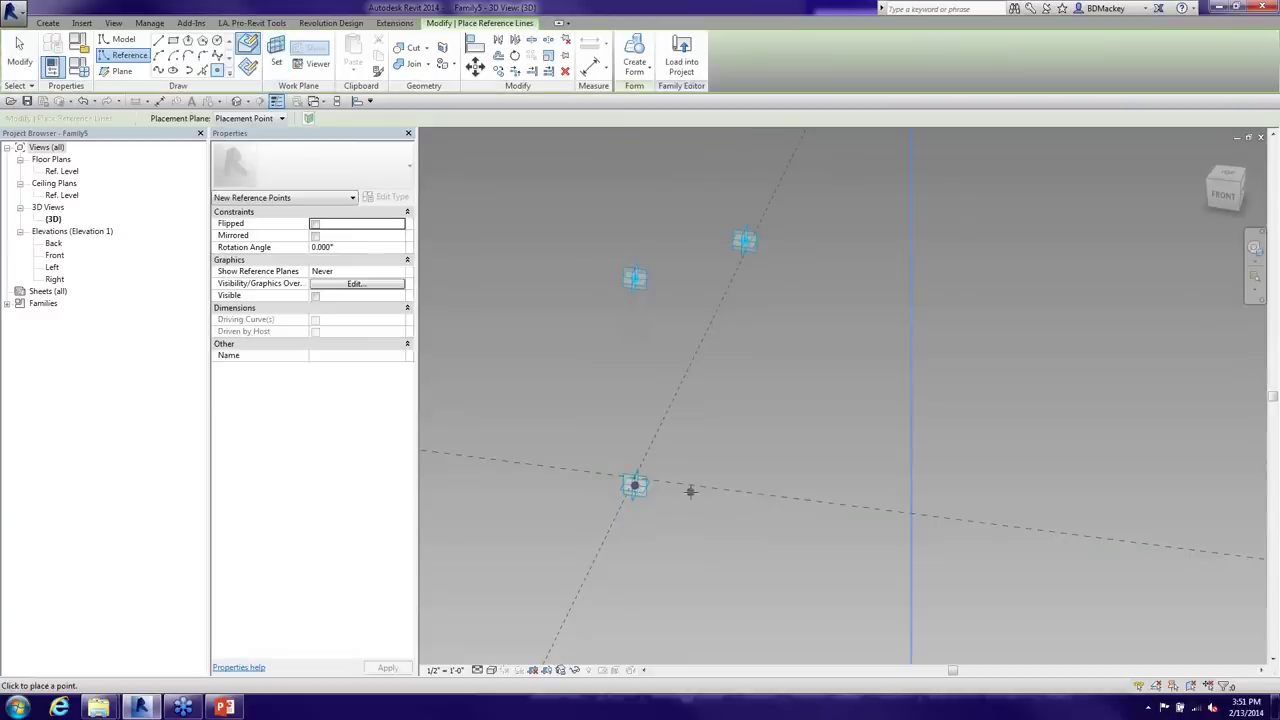
pyautogui.press('Escape')
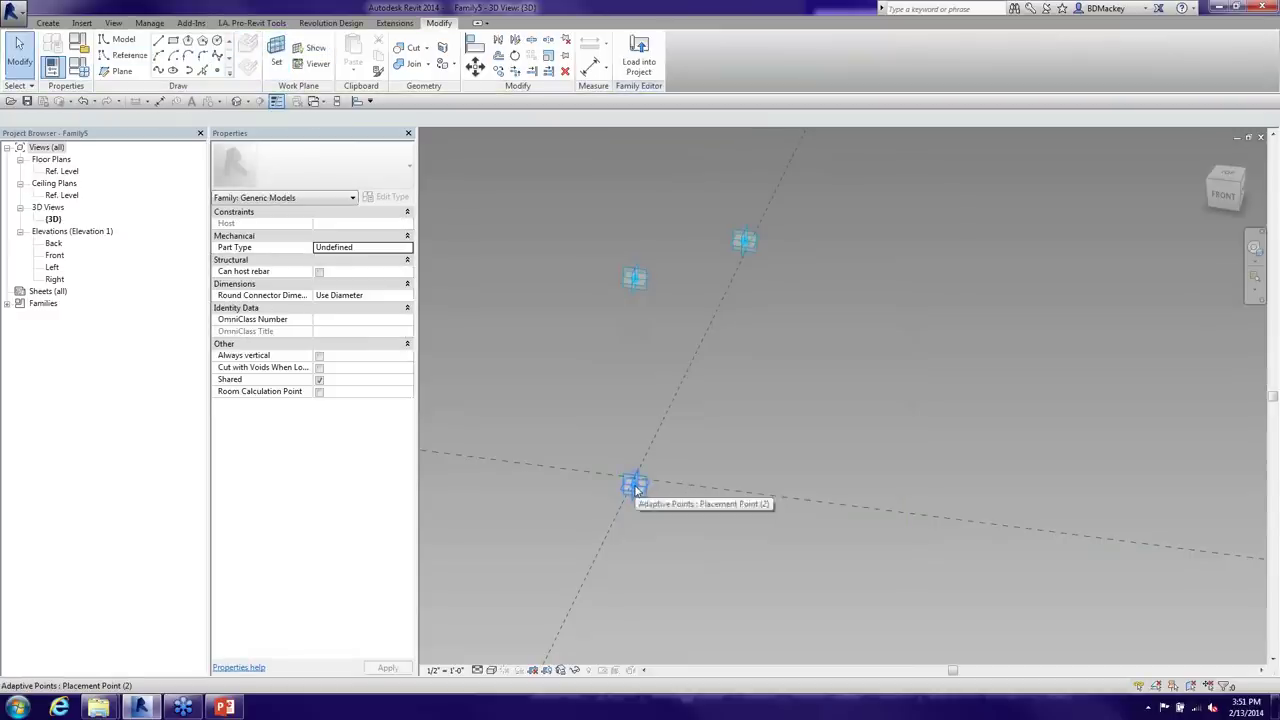
pyautogui.scroll(2, 636, 492)
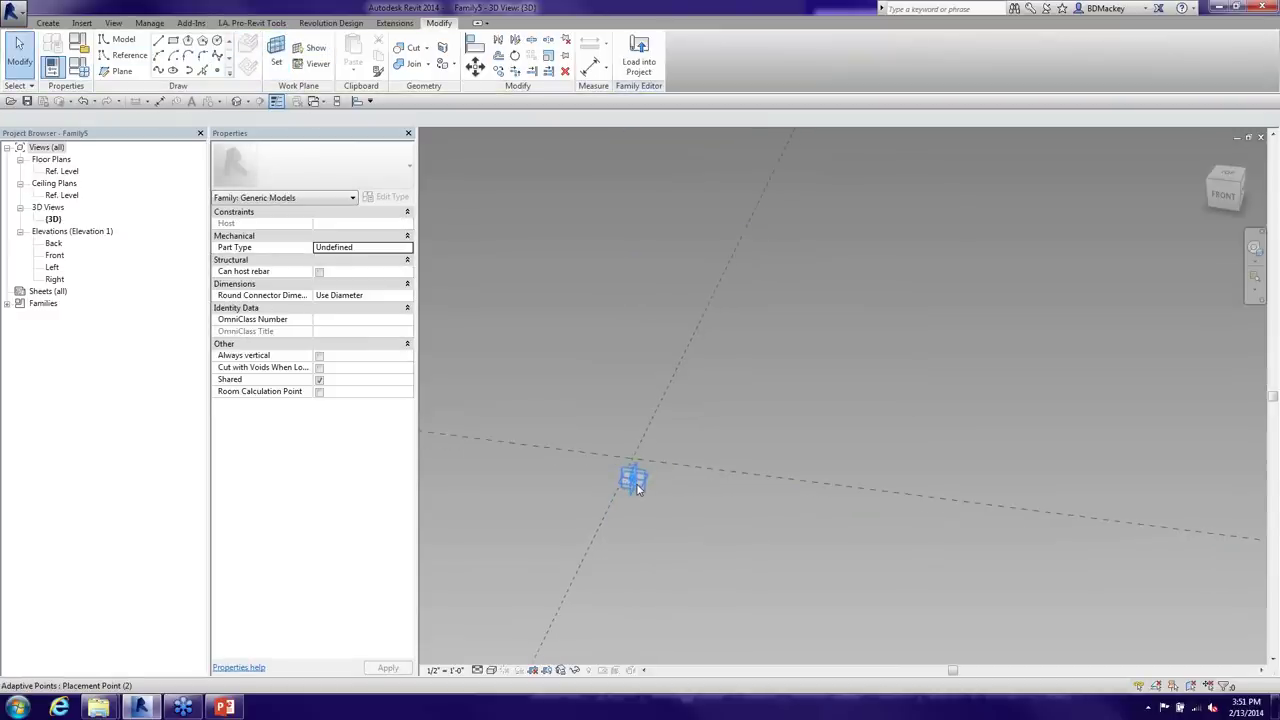
pyautogui.scroll(-4, 663, 523)
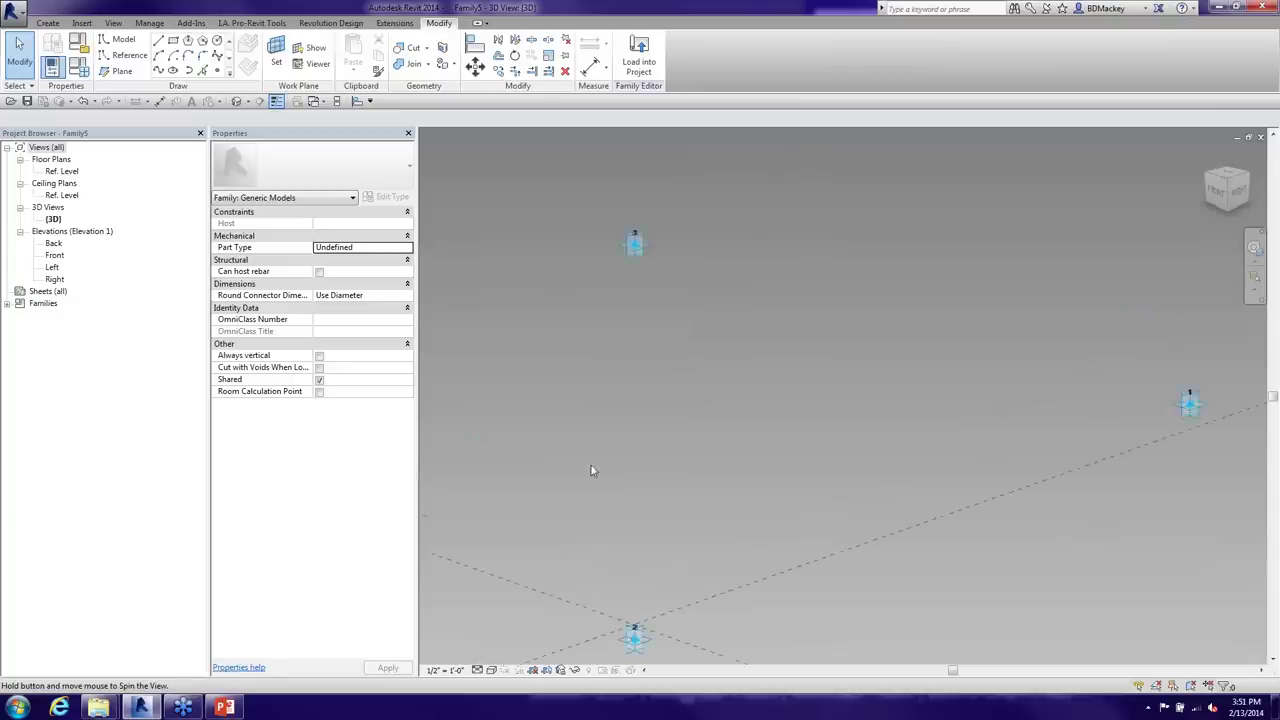
pyautogui.moveTo(576, 508); pyautogui.dragTo(667, 592)
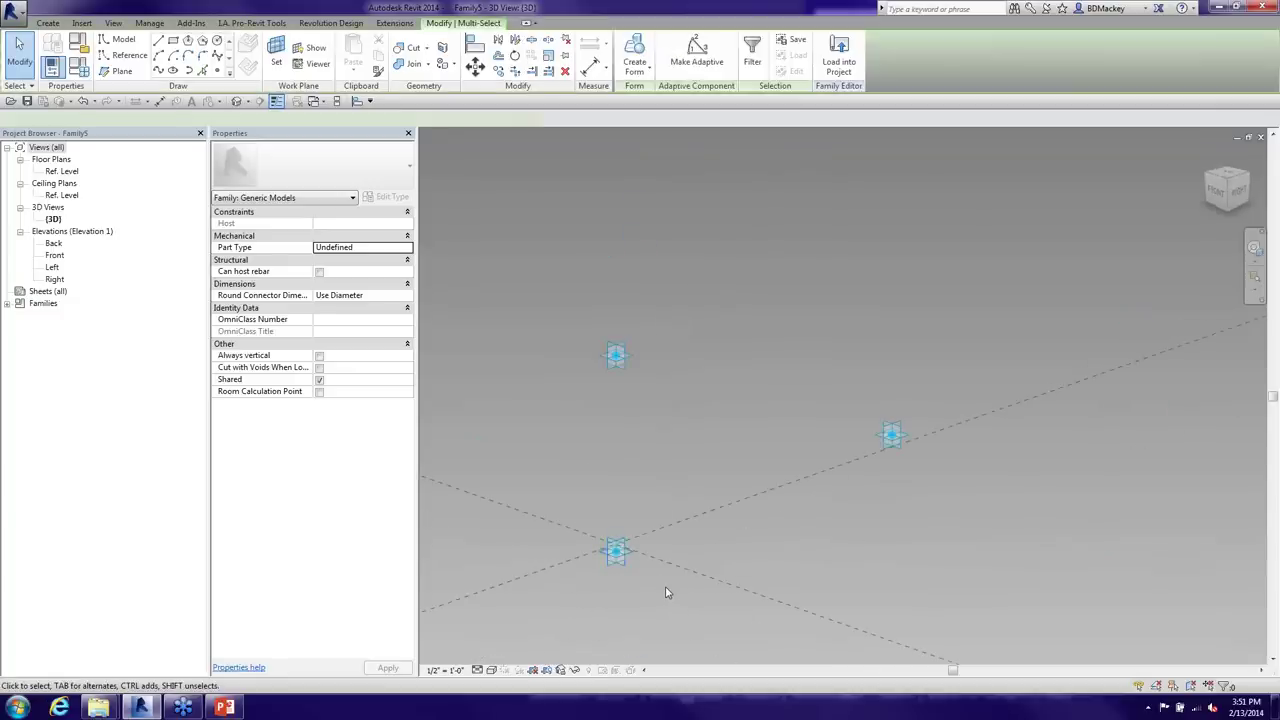
pyautogui.click(649, 577)
pyautogui.click(620, 552)
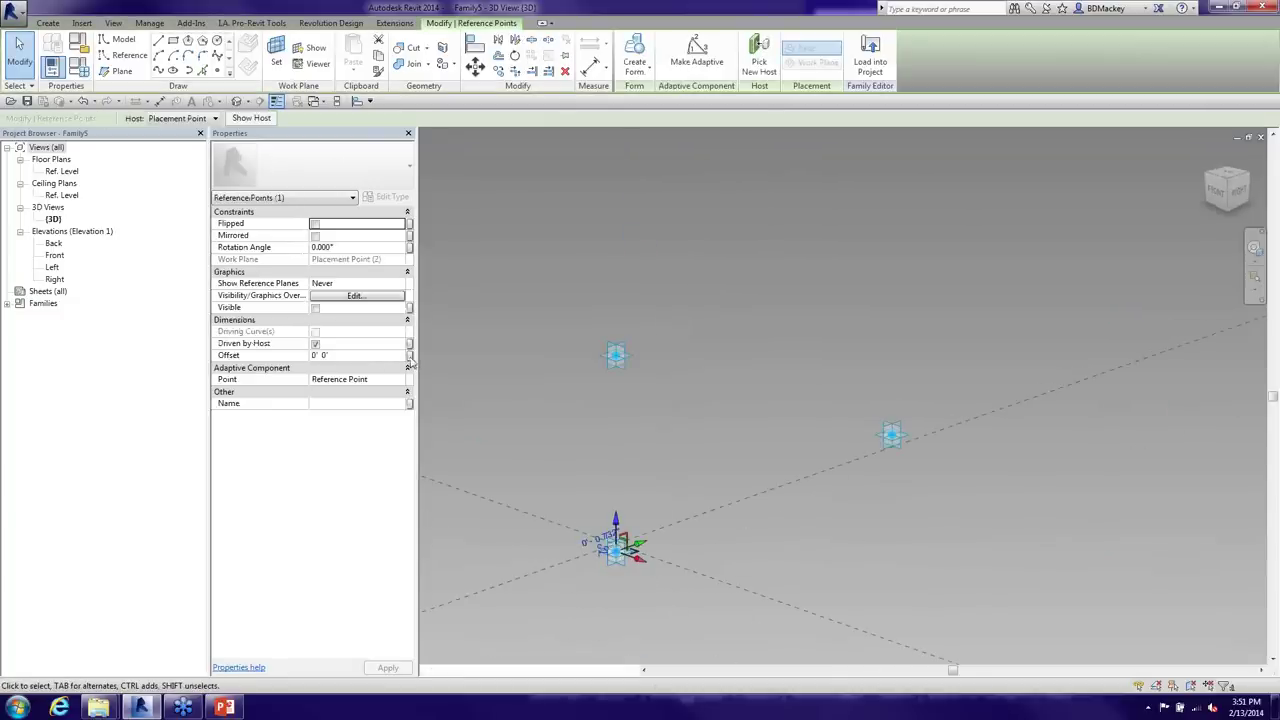
# Associate the point's Offset with a new type parameter named Flat
pyautogui.click(409, 355)
pyautogui.click(497, 523)
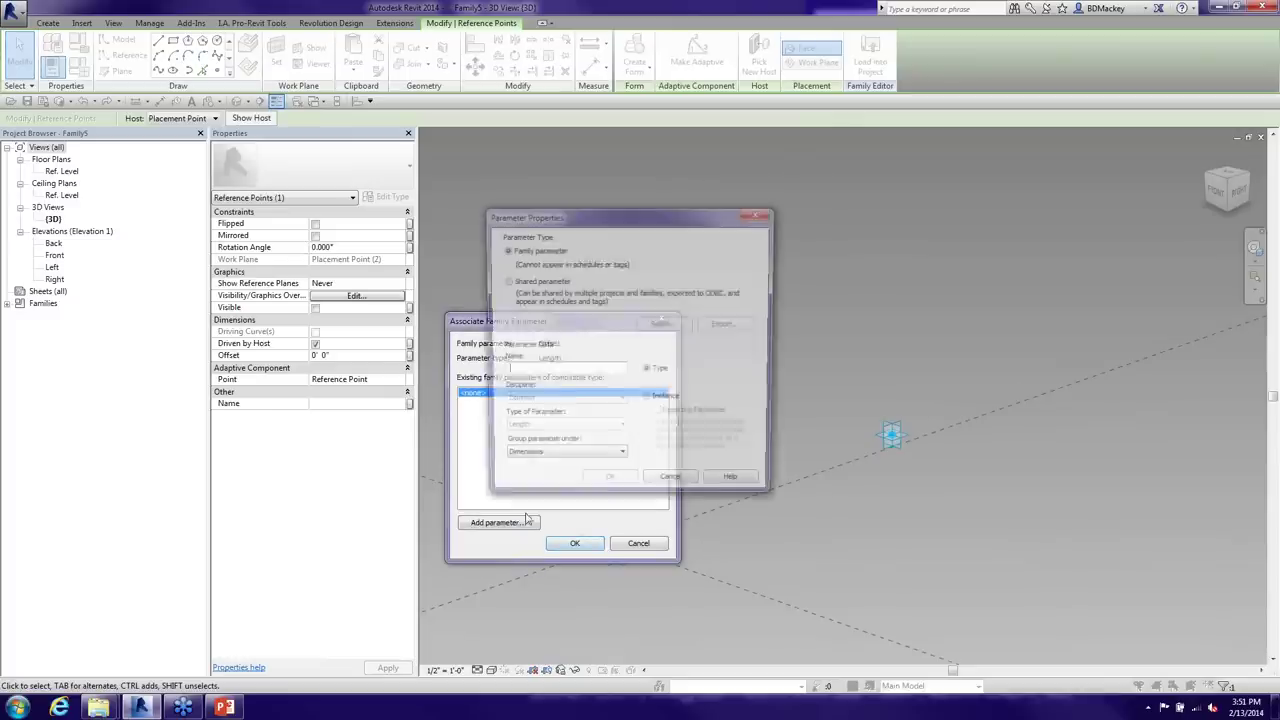
pyautogui.write('Fl')
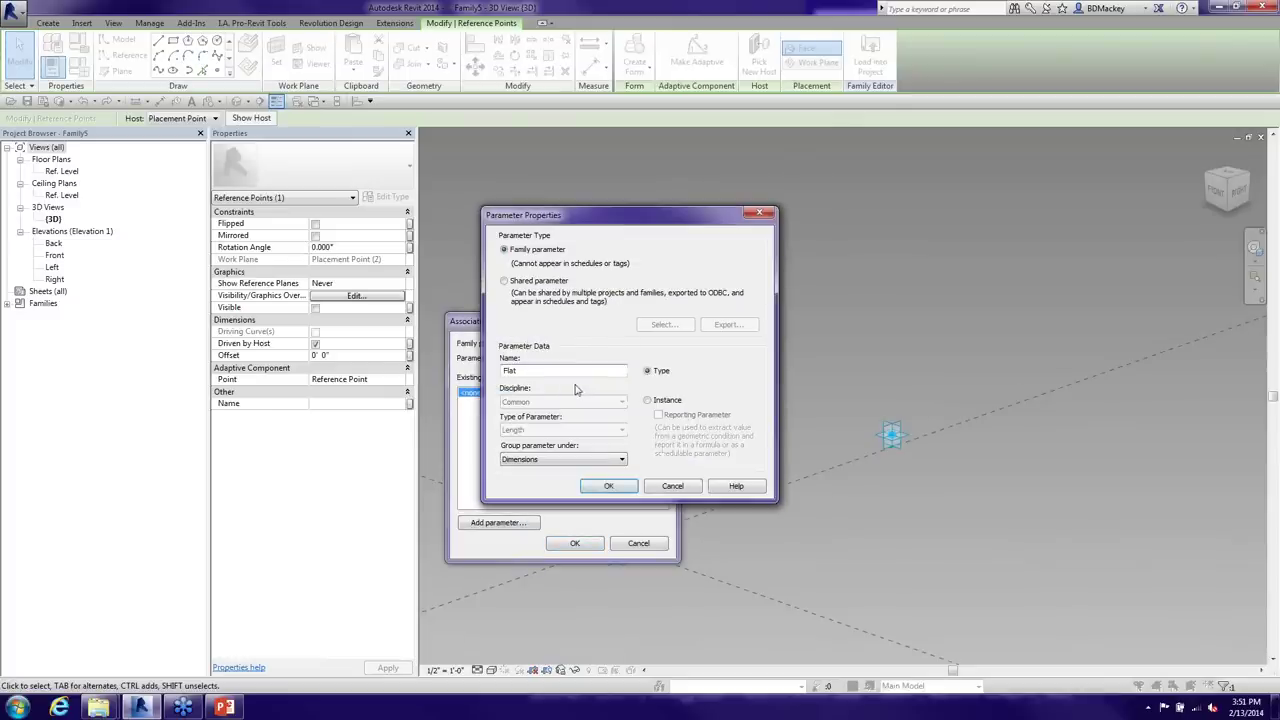
pyautogui.write('at')
pyautogui.click(609, 486)
pyautogui.click(575, 543)
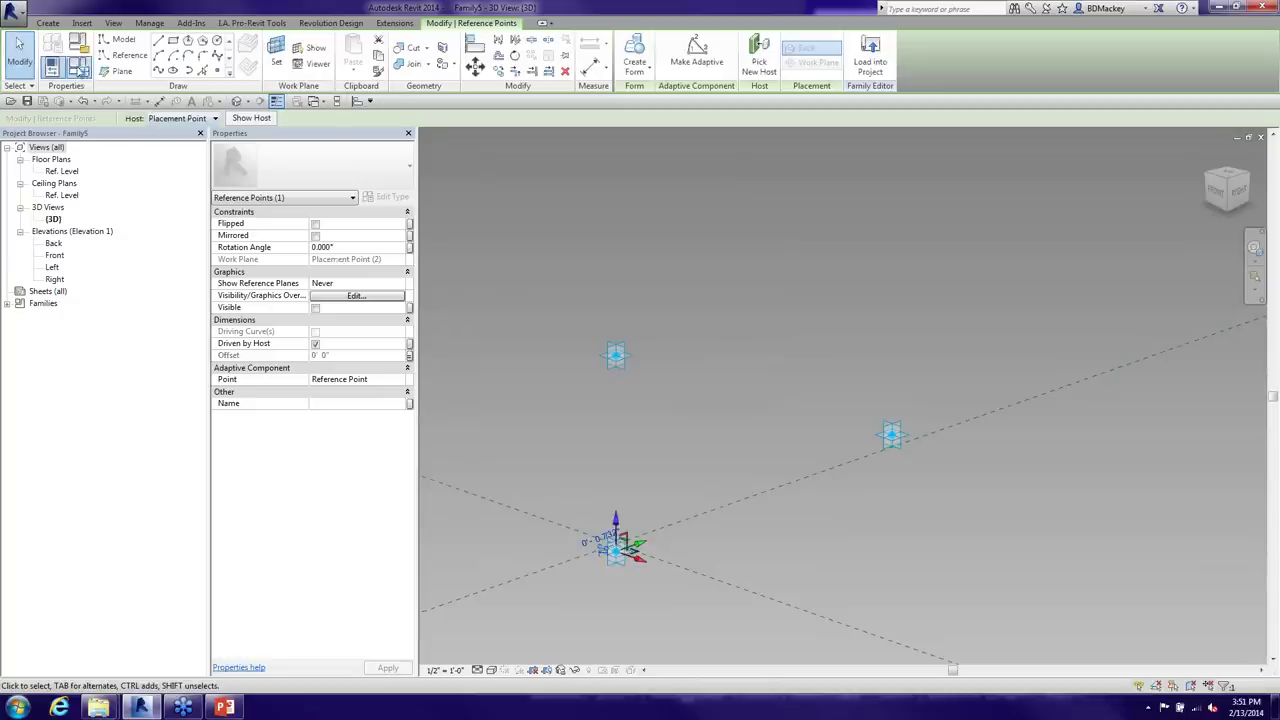
# Set the Flat parameter to 1' 0" in Family Types
pyautogui.click(18, 42)
pyautogui.click(78, 67)
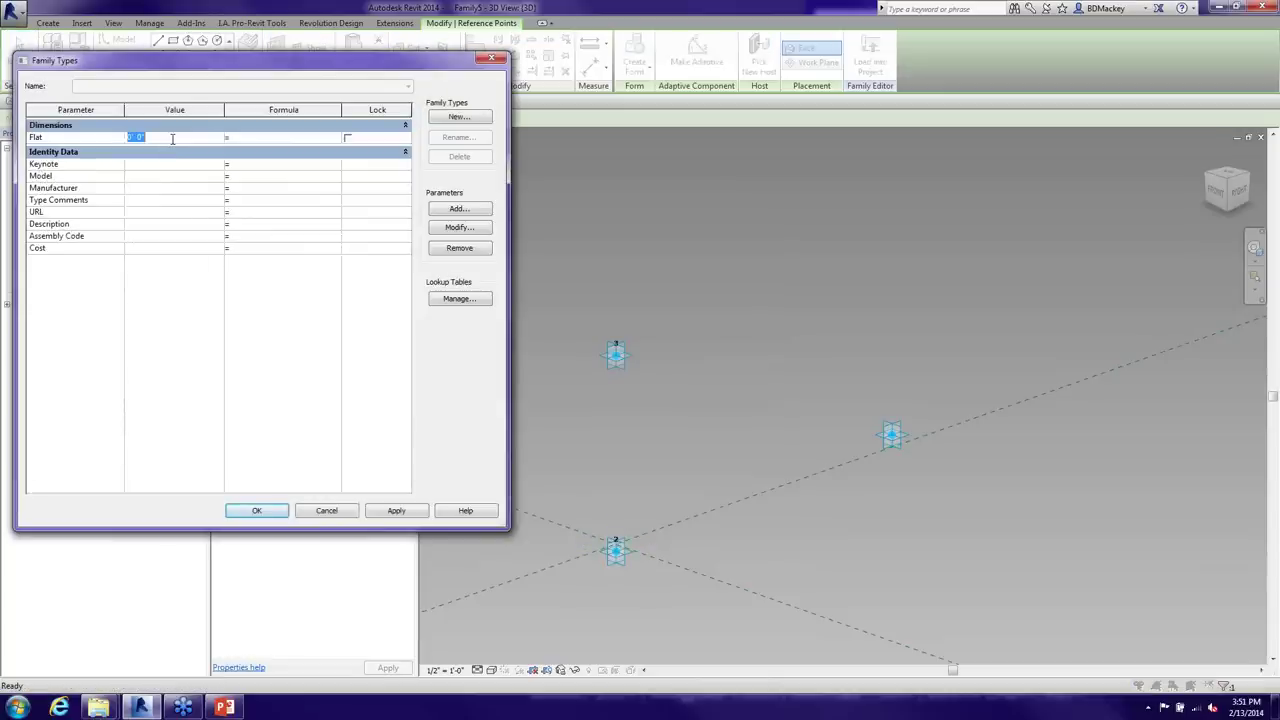
pyautogui.press('Tab')
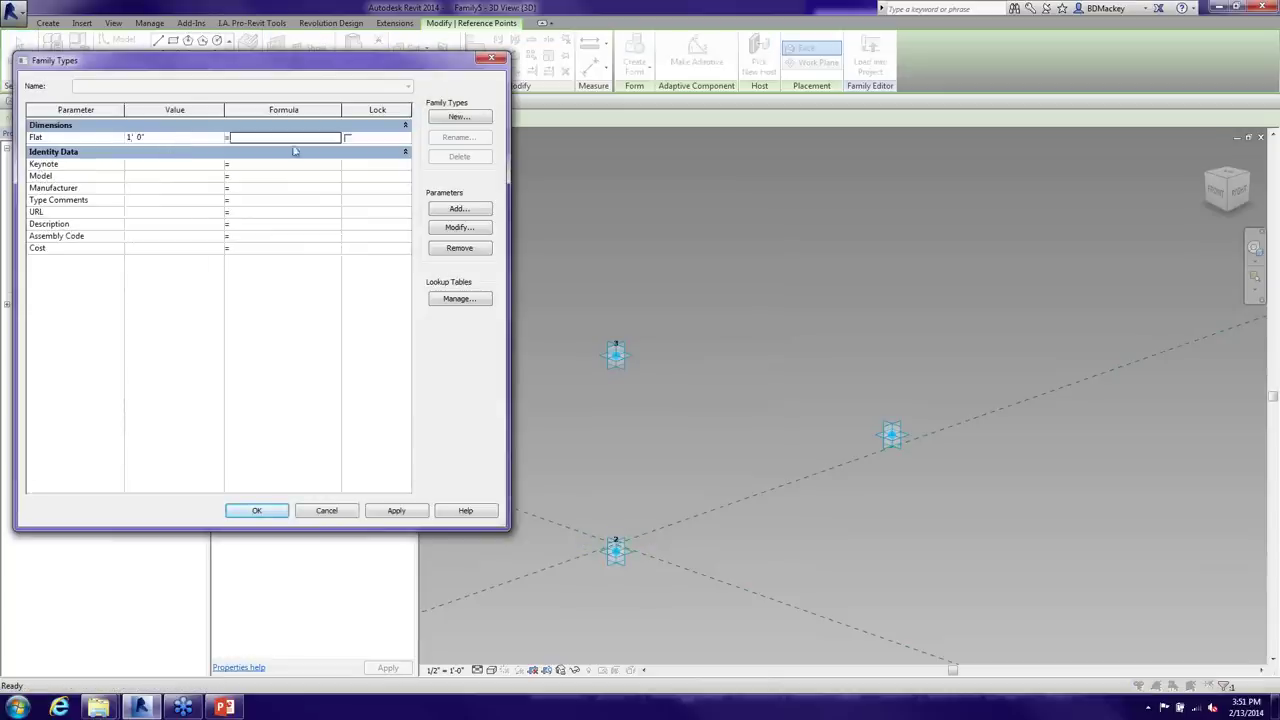
pyautogui.click(258, 511)
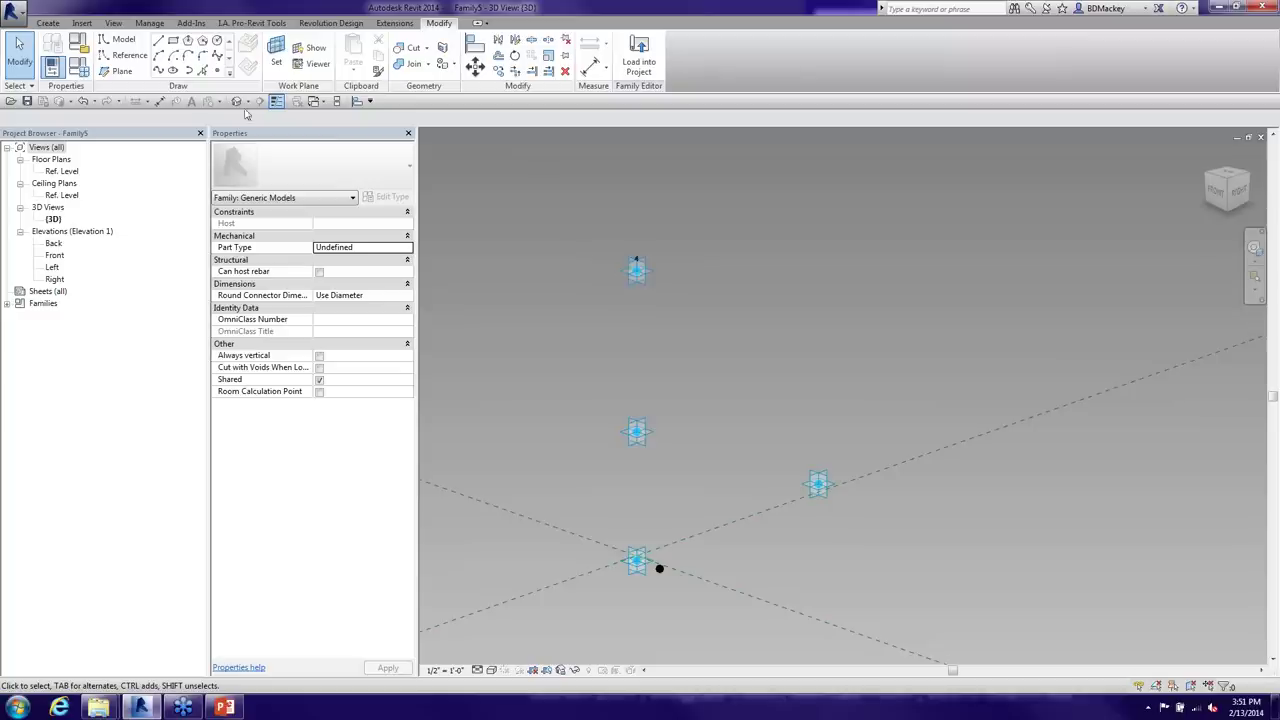
# Select the reference point hosted on the top adaptive point
pyautogui.click(118, 57)
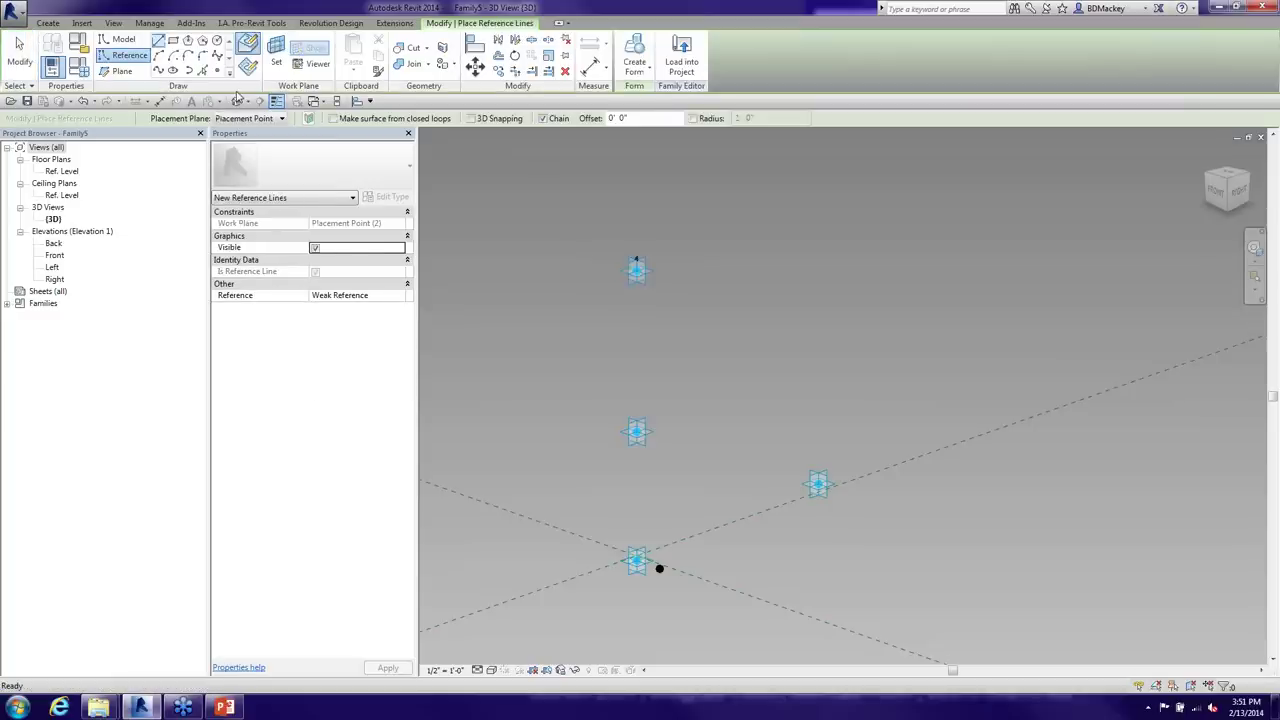
pyautogui.click(216, 76)
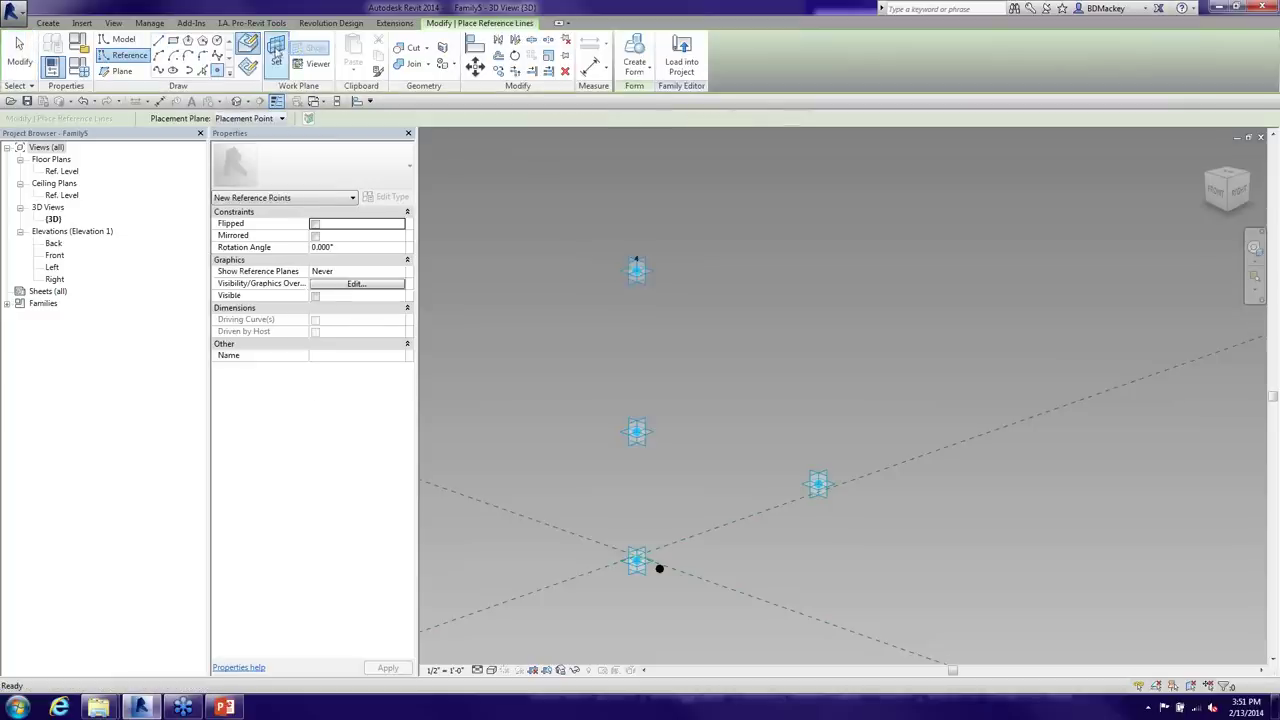
pyautogui.click(276, 55)
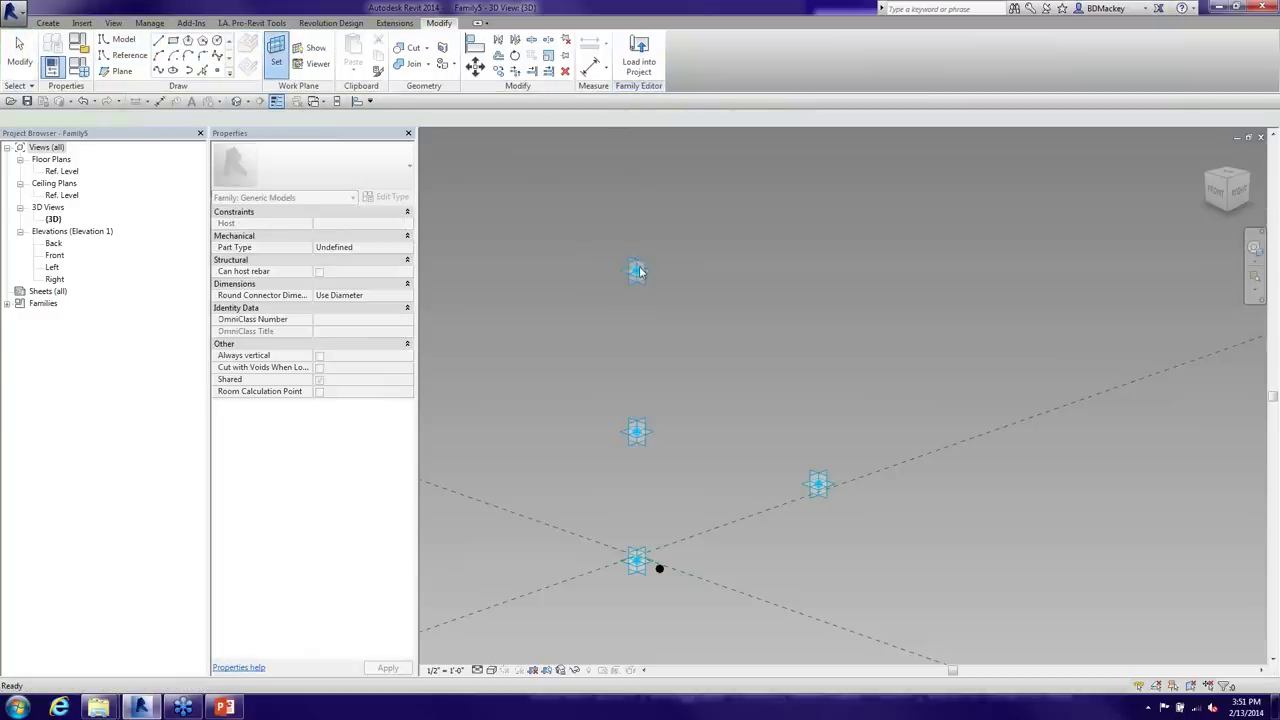
pyautogui.click(637, 270)
pyautogui.press('Escape')
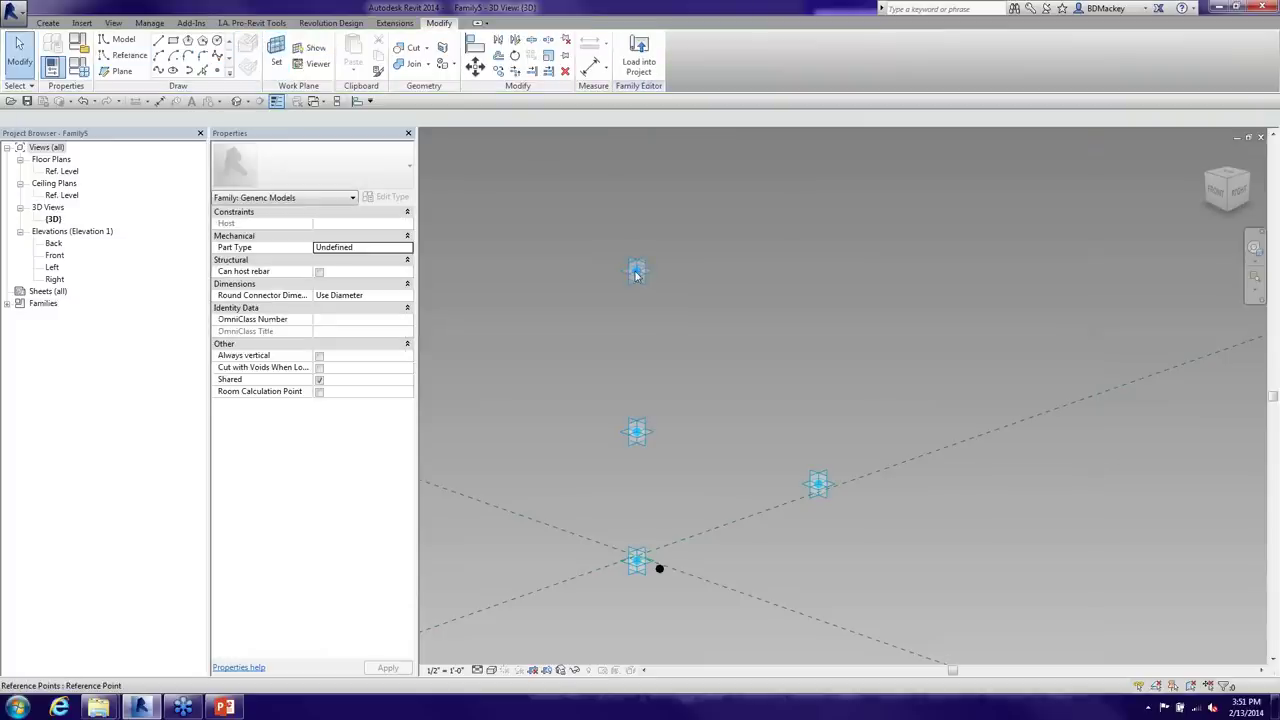
pyautogui.click(655, 280)
pyautogui.press('Escape')
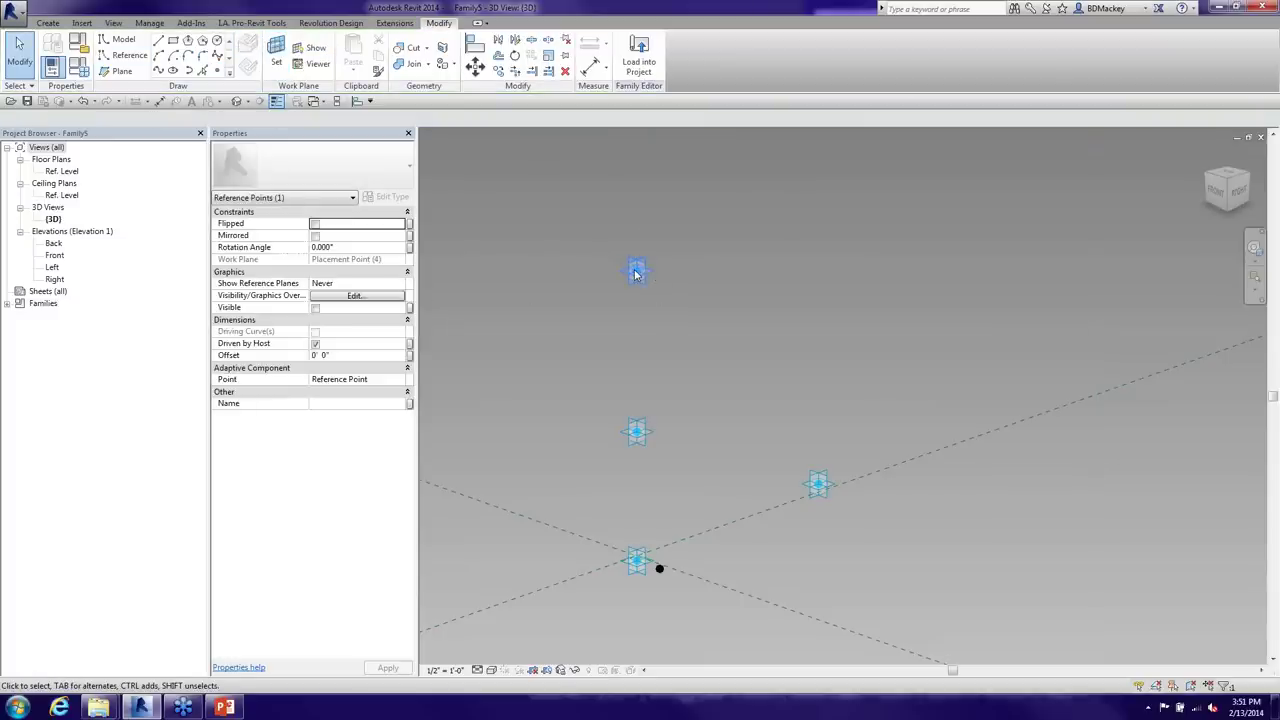
pyautogui.click(638, 276)
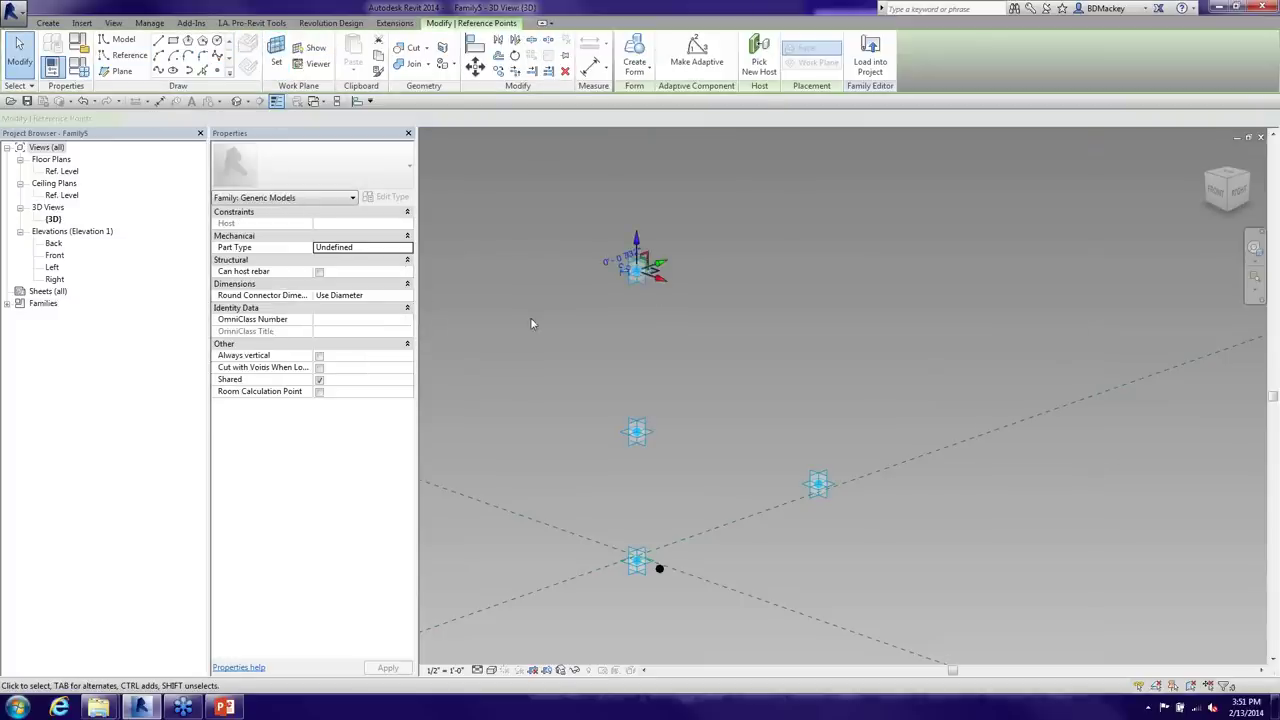
# Associate that point's Offset with a new parameter named Length
pyautogui.click(409, 355)
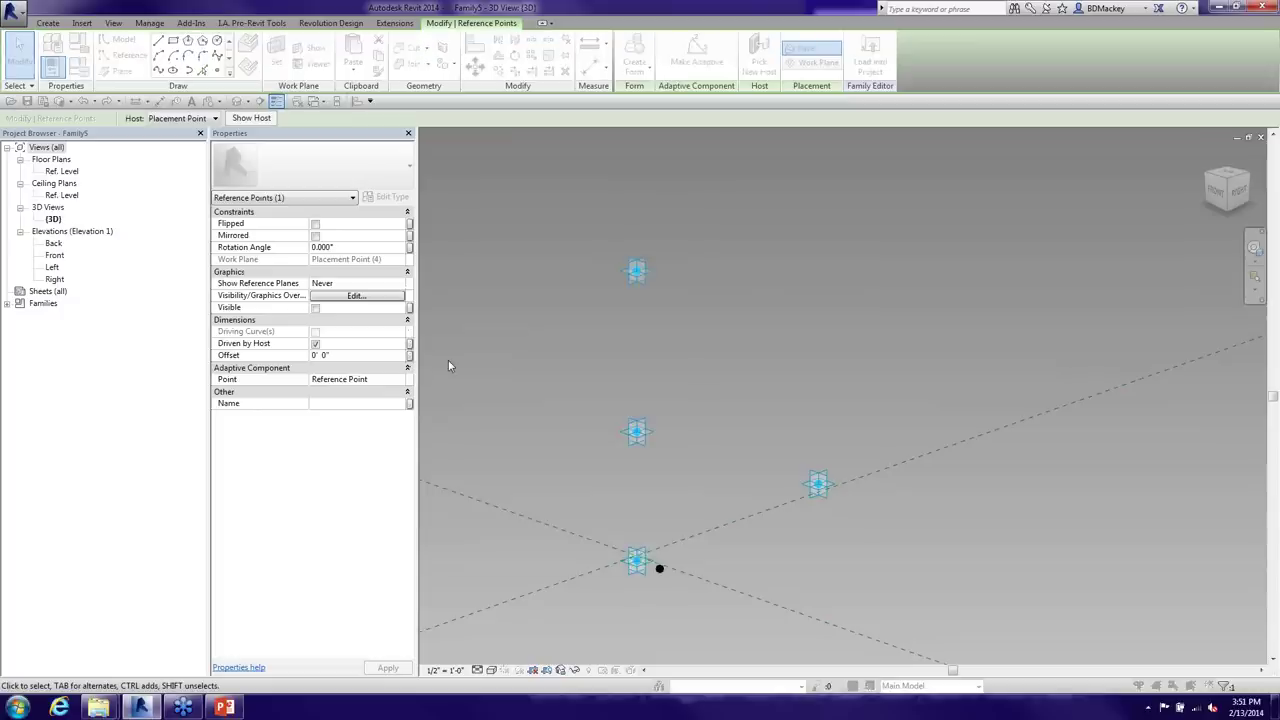
pyautogui.click(498, 522)
pyautogui.write('Length')
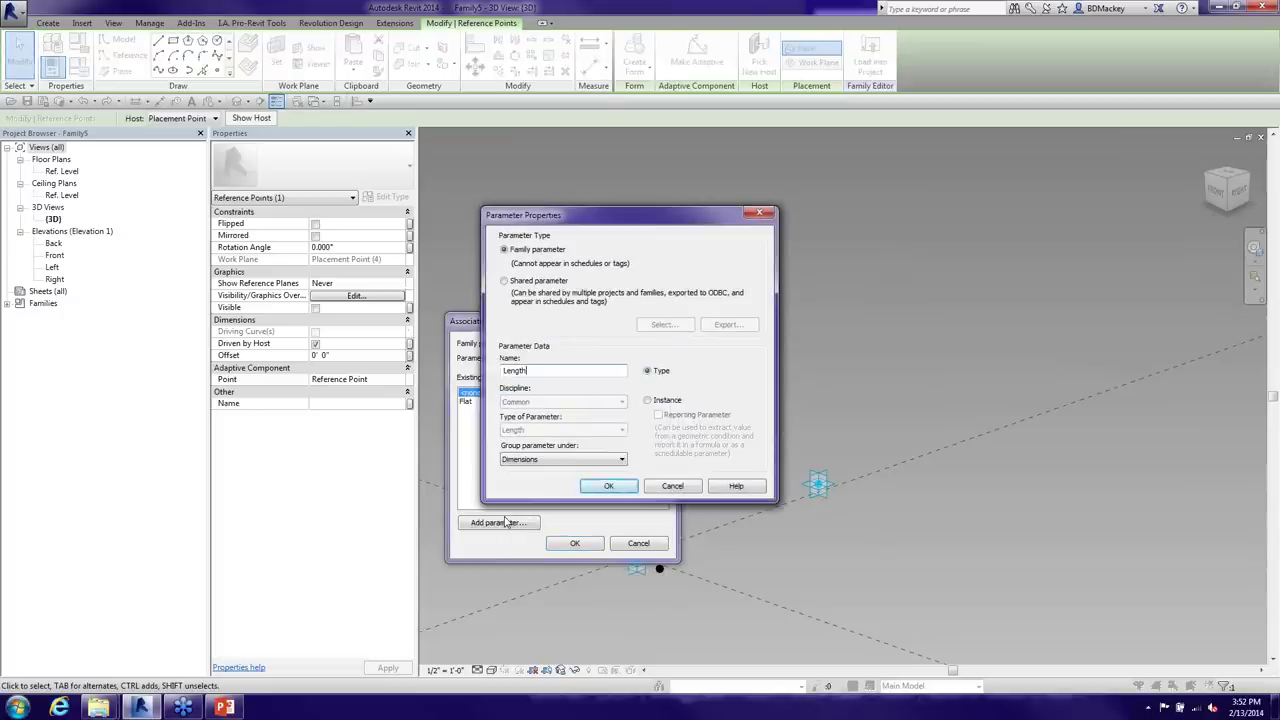
pyautogui.press('Return')
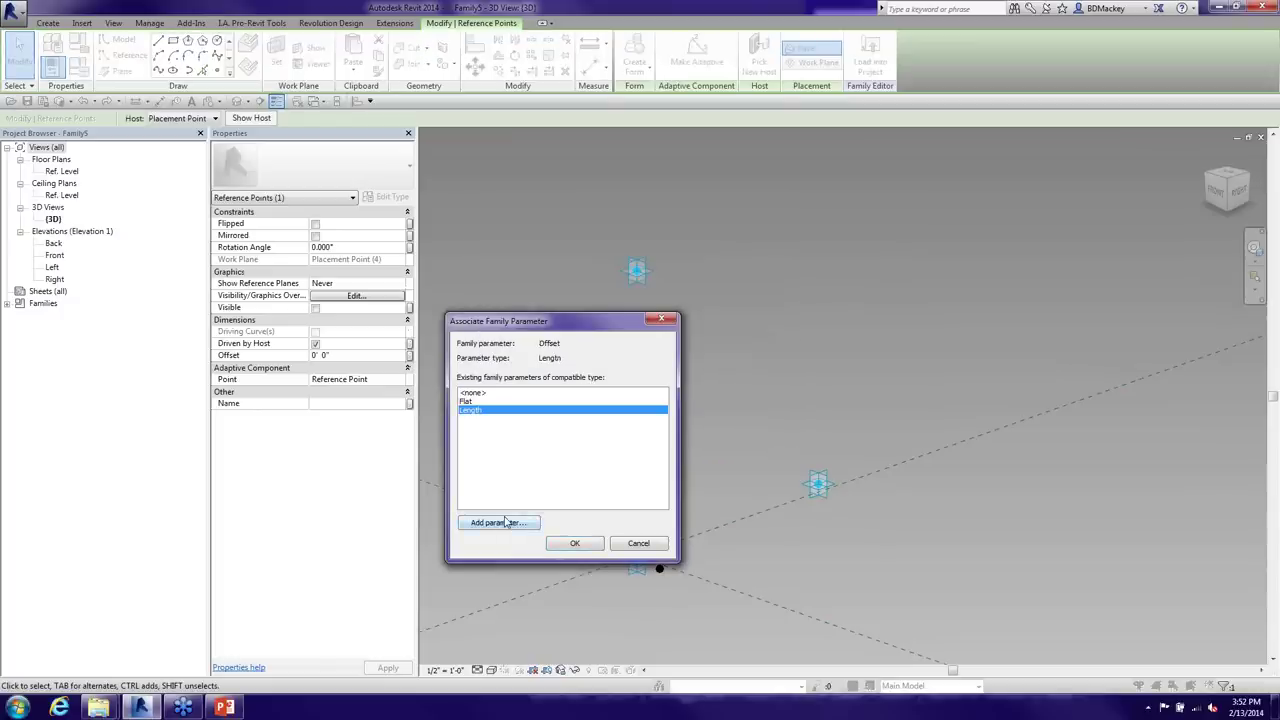
pyautogui.click(568, 543)
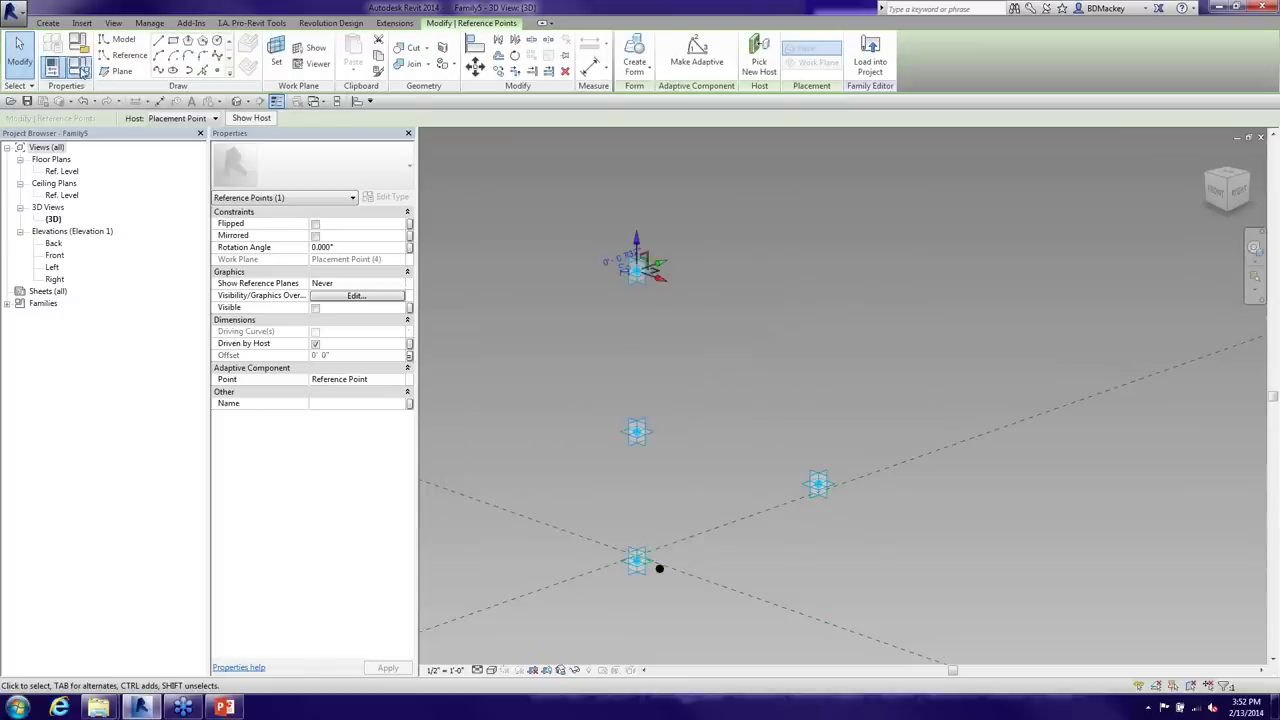
# Set the Length parameter to 6' 0" in Family Types
pyautogui.click(79, 68)
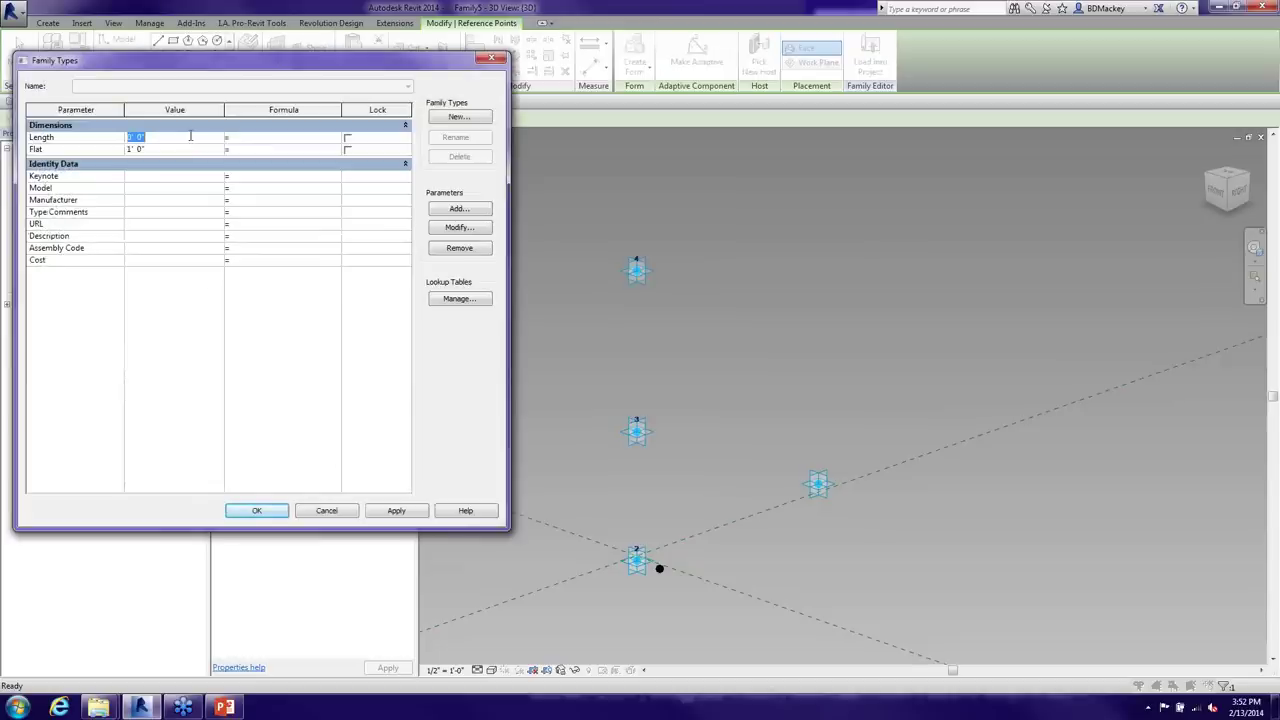
pyautogui.write('6')
pyautogui.press('Tab')
pyautogui.click(280, 513)
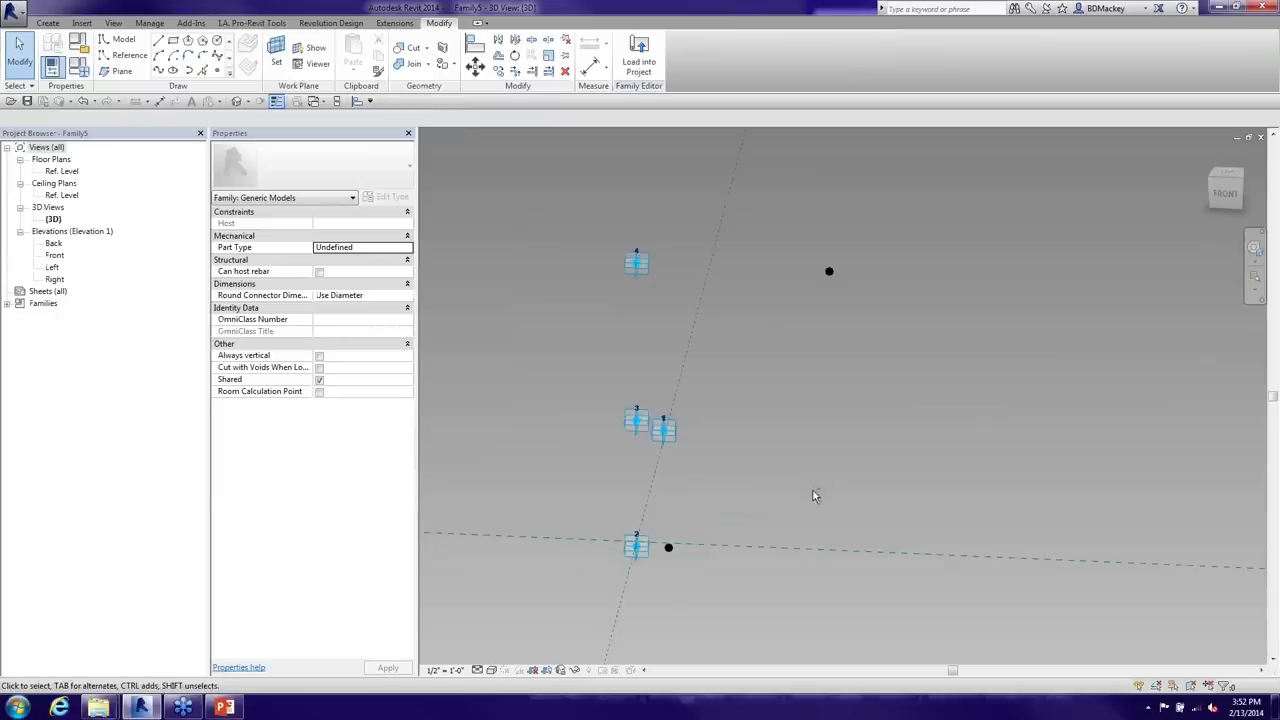
# Delete placement point 3
pyautogui.keyDown('shift'); pyautogui.moveTo(813, 496); pyautogui.dragTo(774, 488, button='middle'); pyautogui.keyUp('shift')
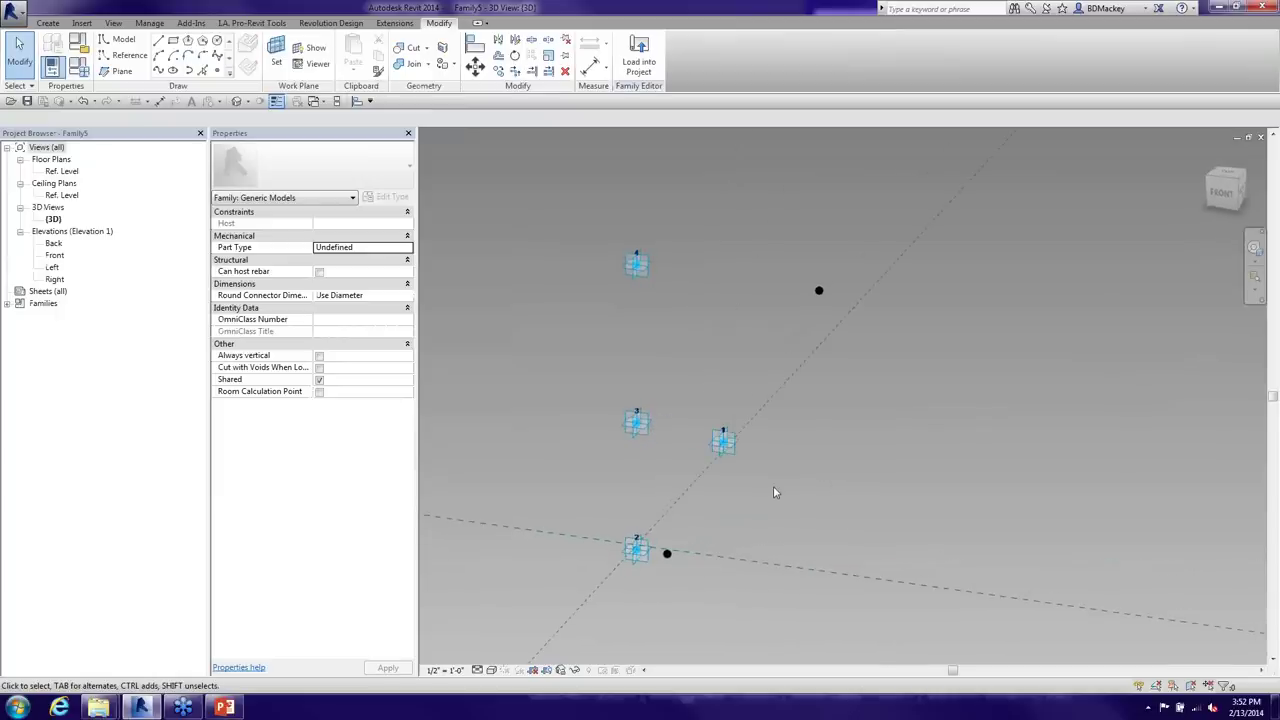
pyautogui.click(641, 430)
pyautogui.press('Delete')
pyautogui.keyDown('shift'); pyautogui.moveTo(734, 477); pyautogui.dragTo(757, 451, button='middle'); pyautogui.keyUp('shift')
# Draw reference lines with 3D snapping from the lower point to the upper offset point
pyautogui.click(124, 55)
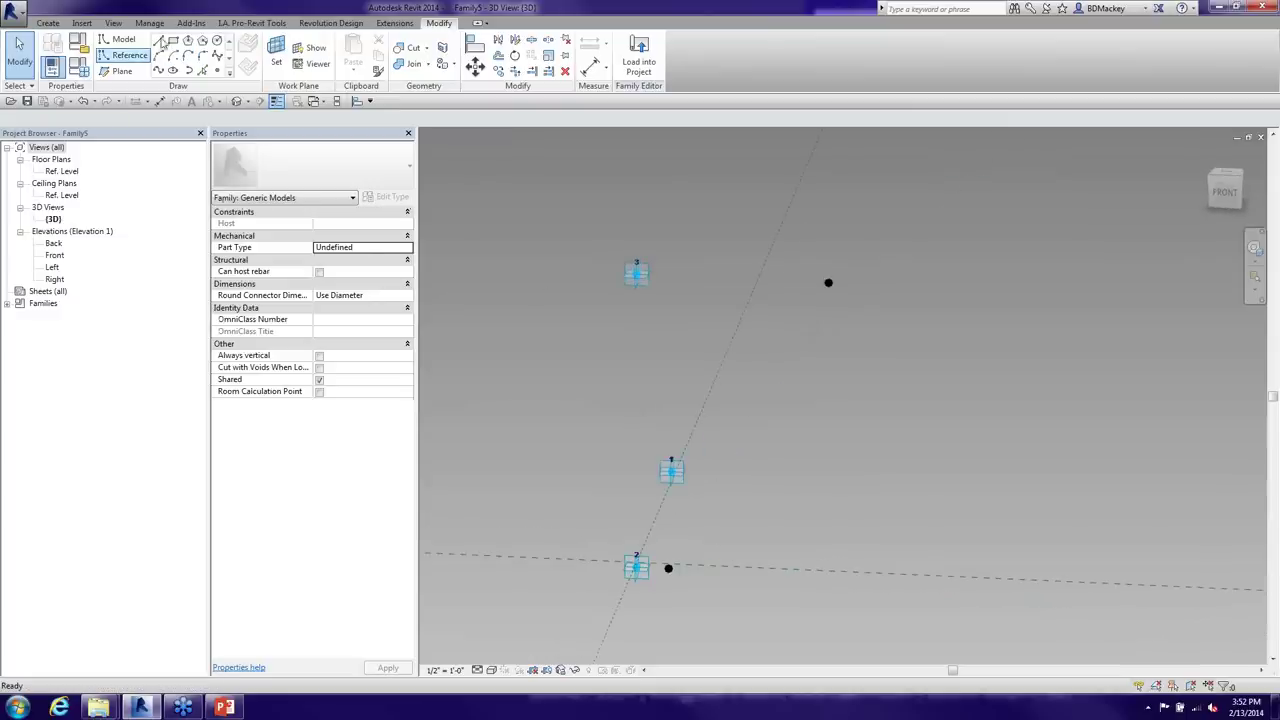
pyautogui.click(159, 40)
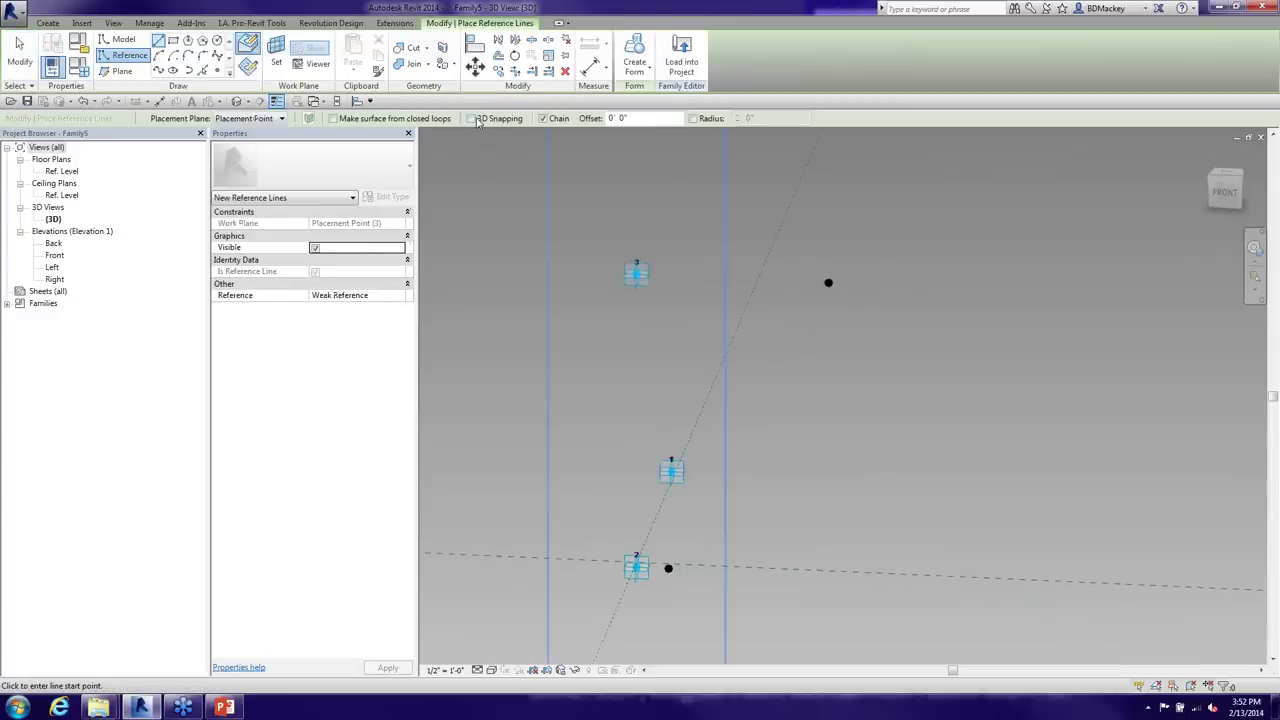
pyautogui.click(470, 118)
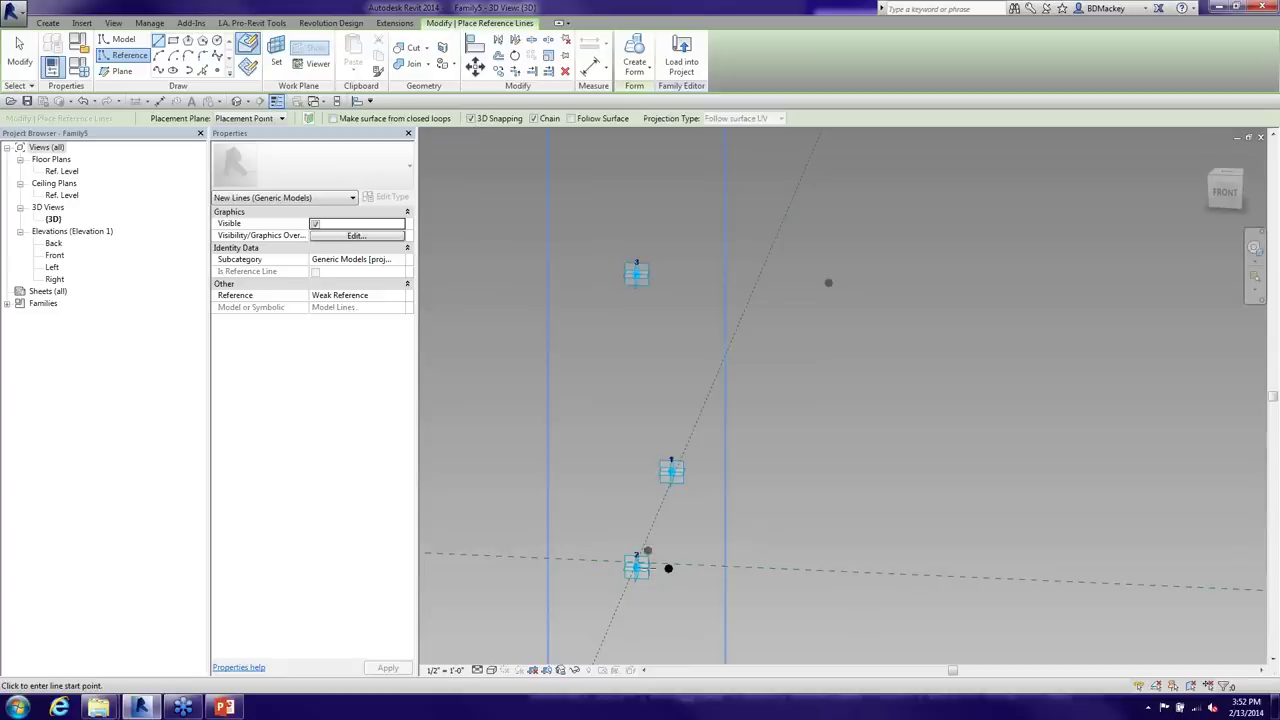
pyautogui.click(673, 540)
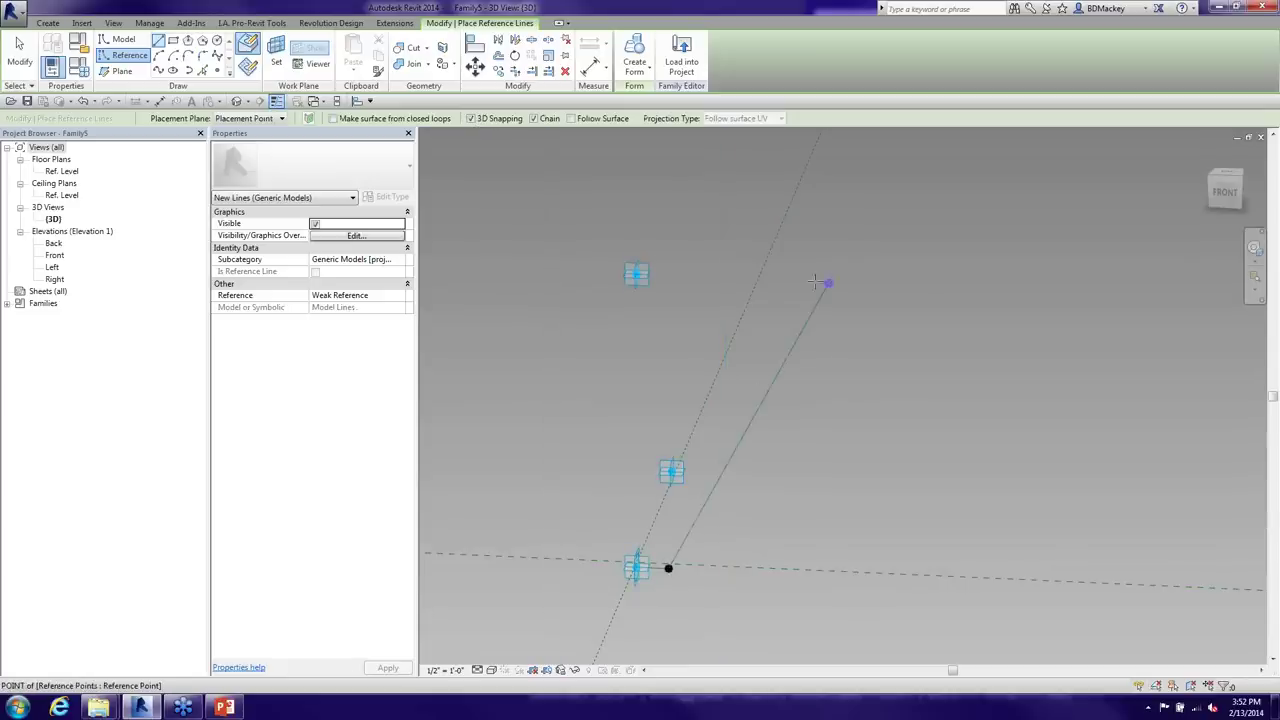
pyautogui.click(818, 283)
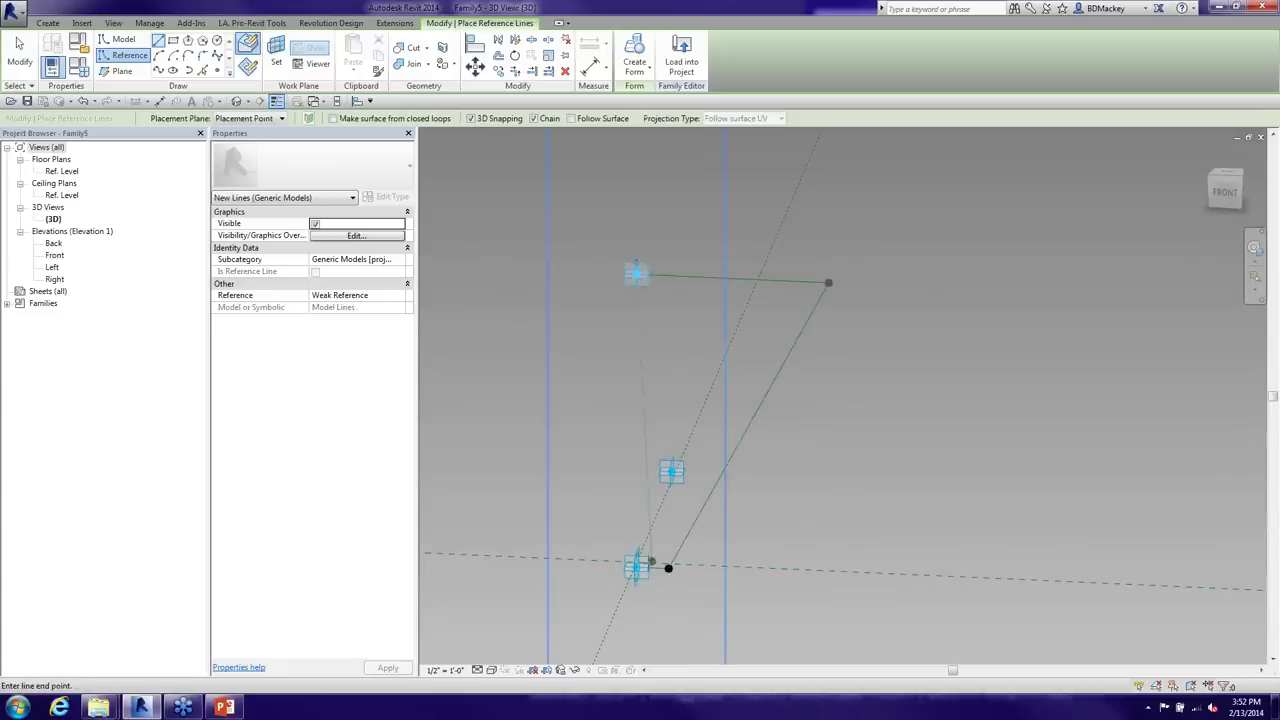
pyautogui.click(672, 470)
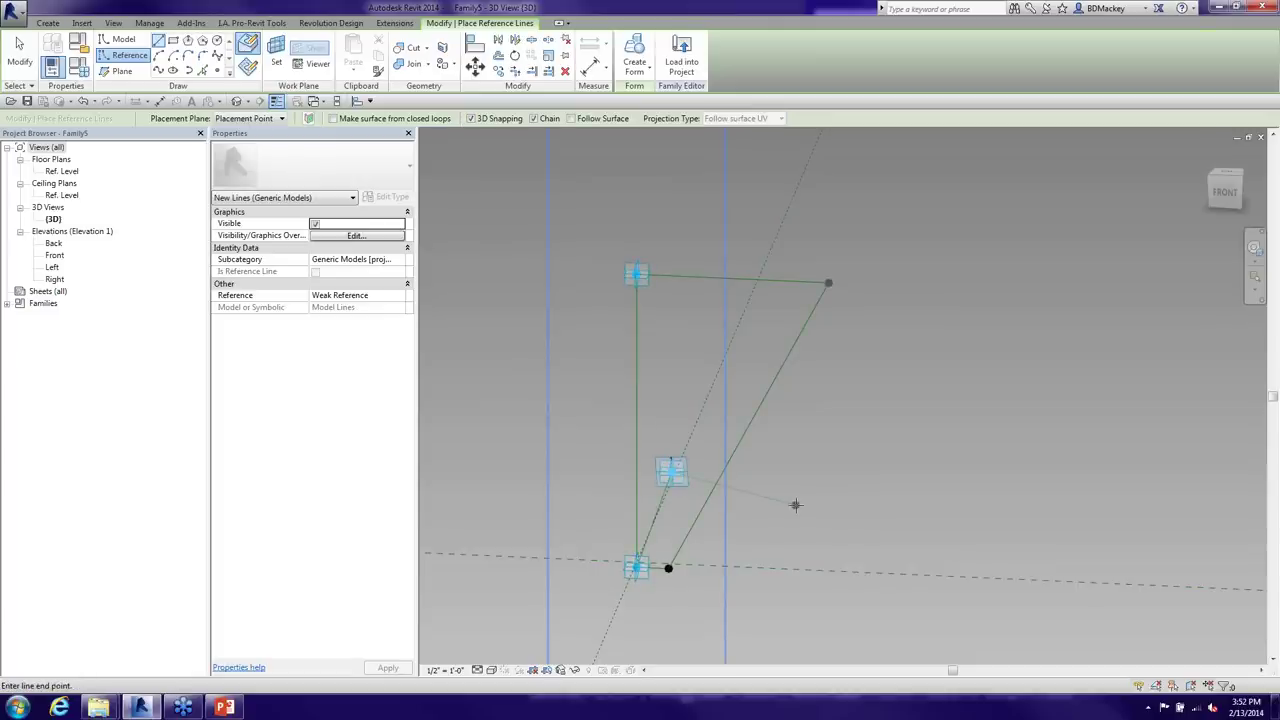
pyautogui.press('Escape')
pyautogui.press('Escape')
pyautogui.keyDown('shift'); pyautogui.moveTo(796, 507); pyautogui.dragTo(663, 591, button='middle'); pyautogui.keyUp('shift')
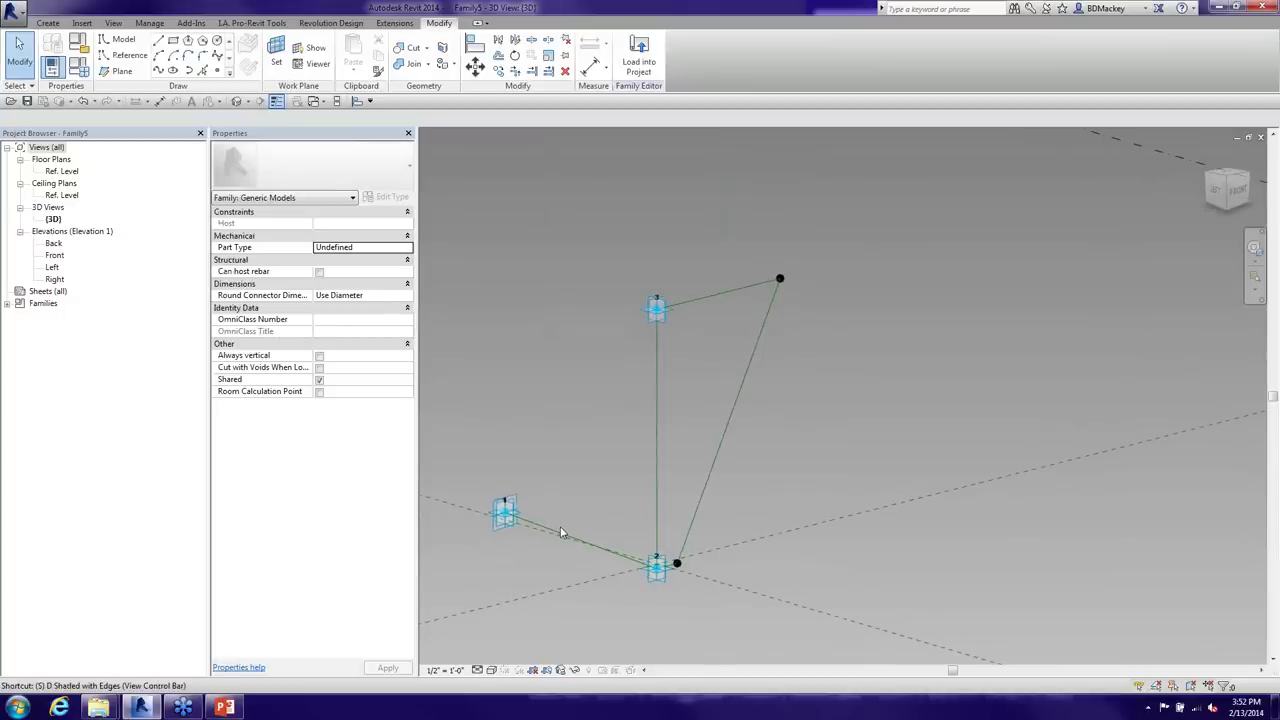
# Align adaptive point 1 to point 2's reference using AL
pyautogui.press('a')
pyautogui.press('l')
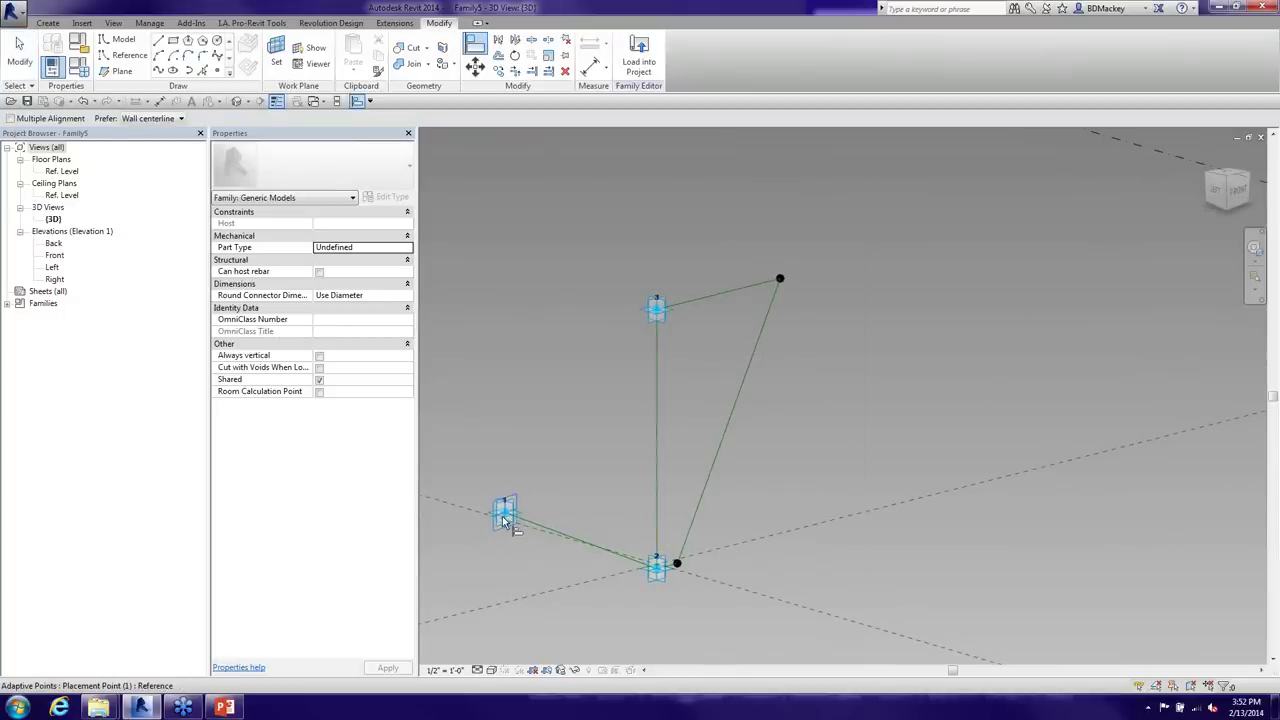
pyautogui.scroll(3, 505, 518)
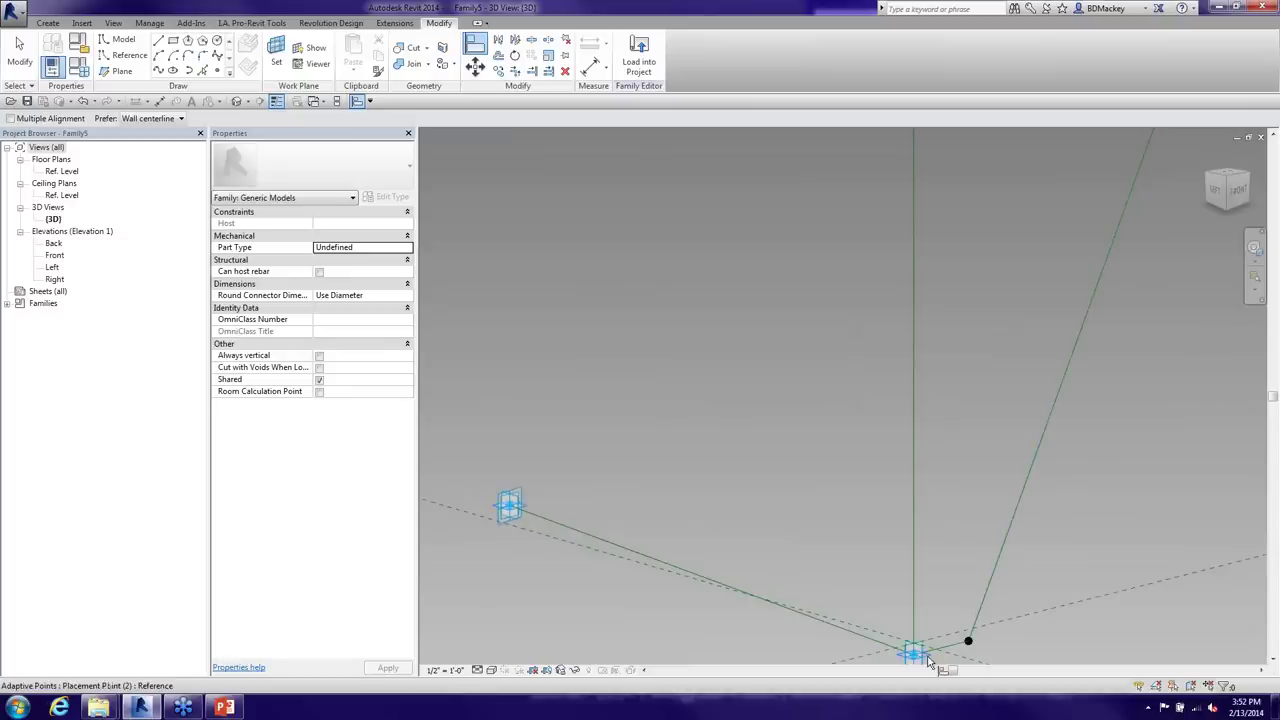
pyautogui.click(928, 660)
pyautogui.click(520, 510)
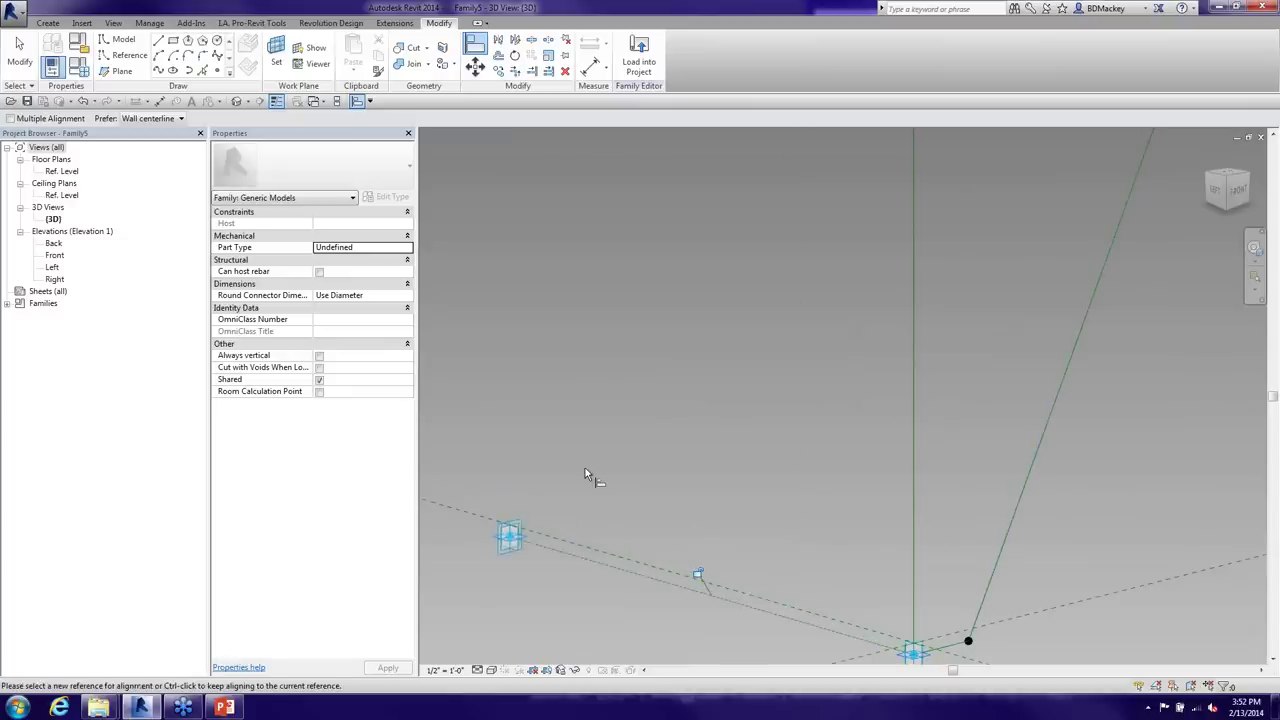
pyautogui.scroll(-3, 586, 474)
pyautogui.press('Escape')
pyautogui.press('Escape')
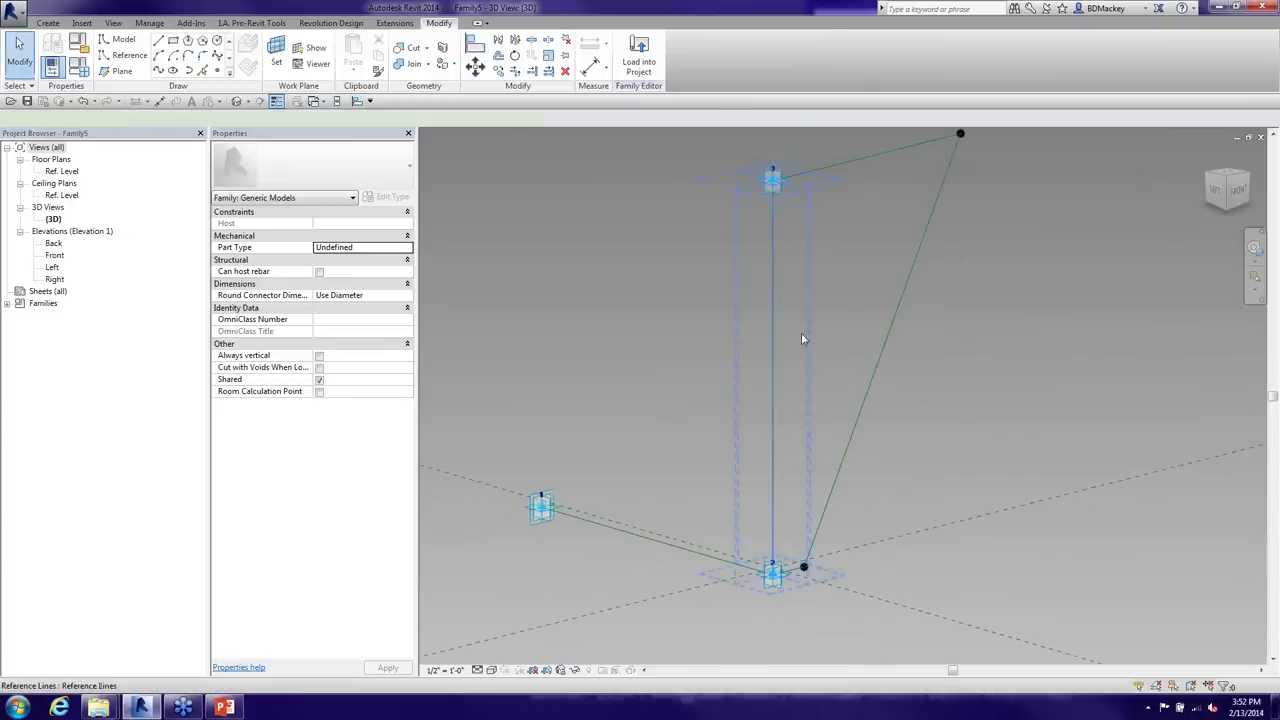
# Build a solid form (CF) from the five reference lines and send Family5 to the project
pyautogui.click(782, 324)
pyautogui.keyDown('ctrl'); pyautogui.click(686, 543); pyautogui.keyUp('ctrl')
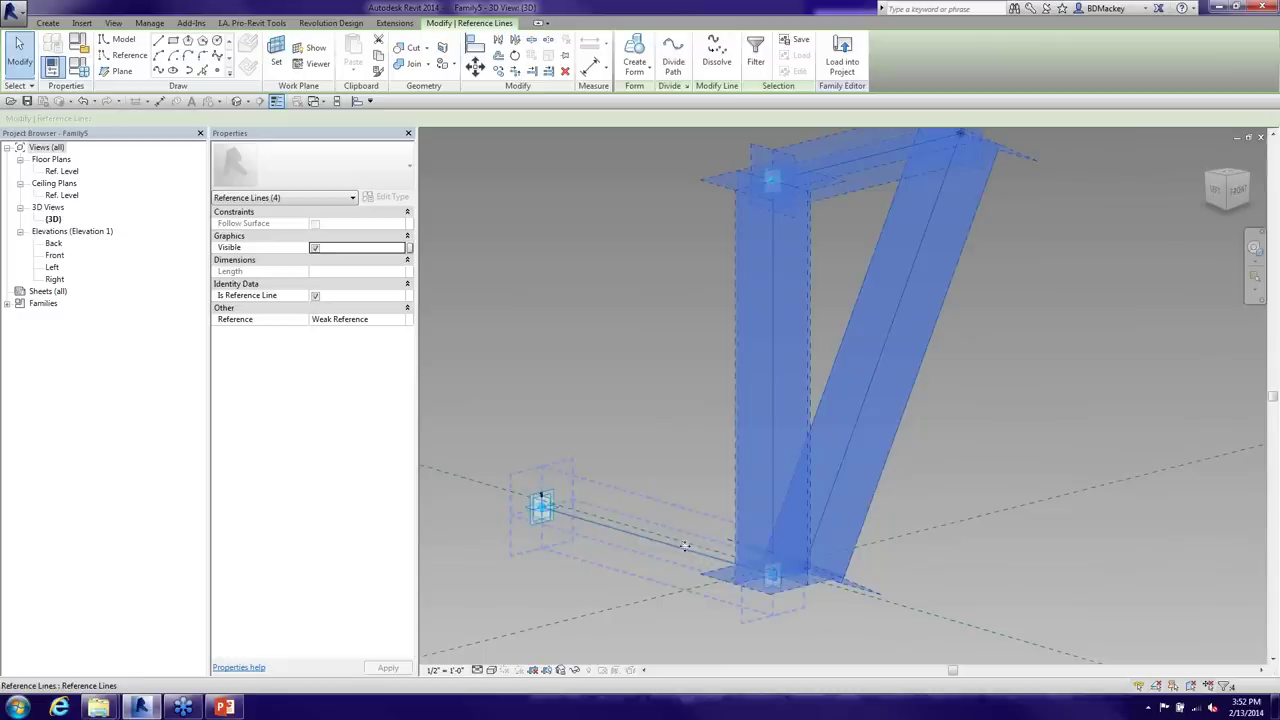
pyautogui.keyDown('ctrl'); pyautogui.click(686, 545); pyautogui.keyUp('ctrl')
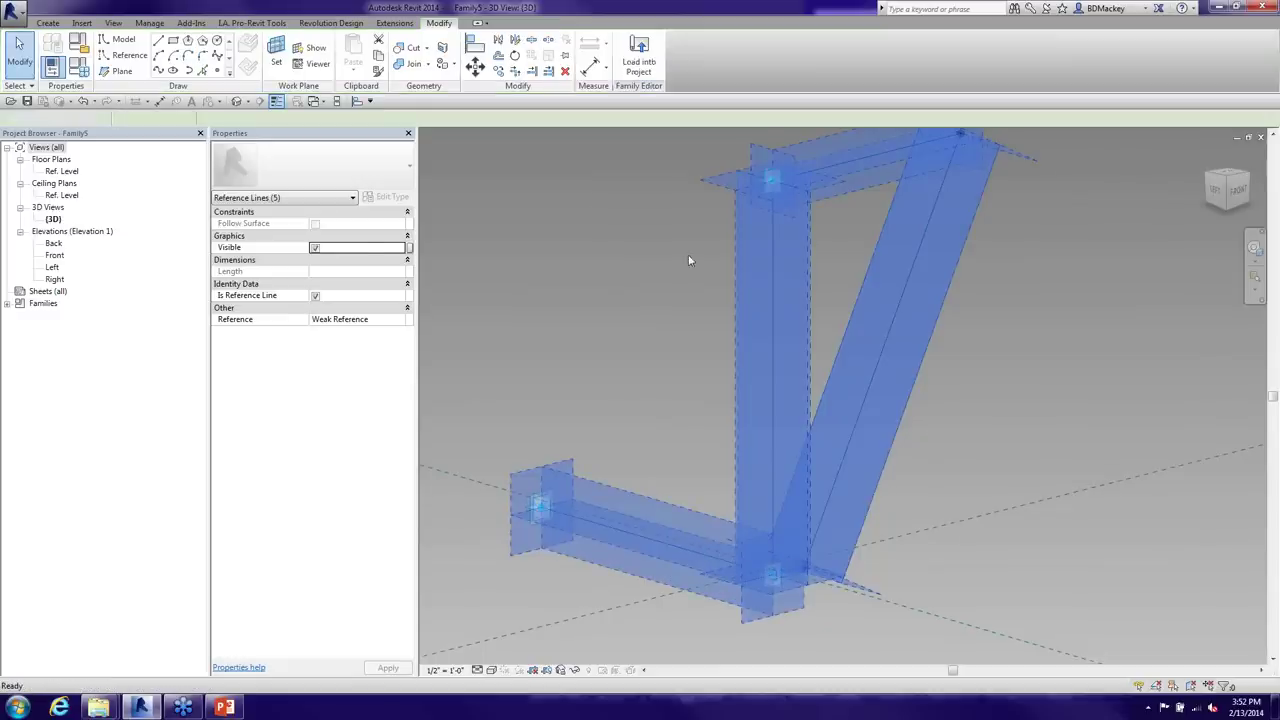
pyautogui.press('c')
pyautogui.press('f')
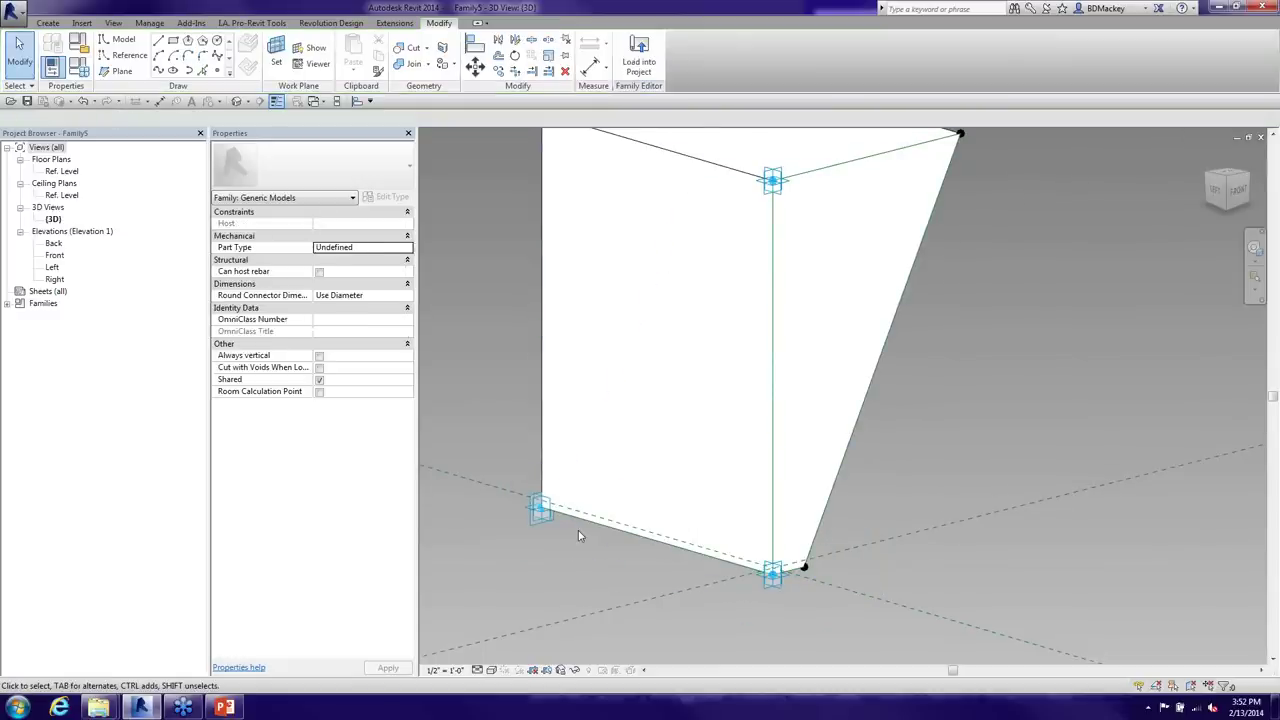
pyautogui.scroll(-3, 578, 535)
pyautogui.keyDown('shift'); pyautogui.moveTo(588, 532); pyautogui.dragTo(734, 557, button='middle'); pyautogui.keyUp('shift')
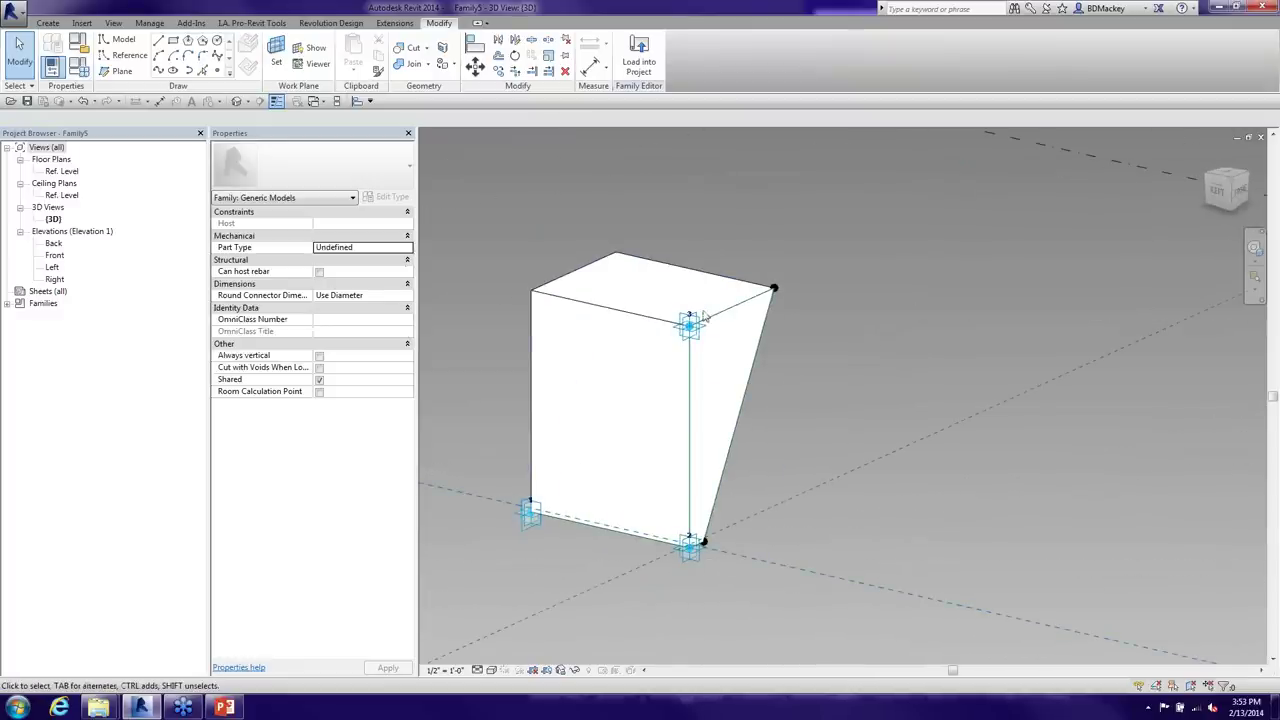
pyautogui.click(658, 64)
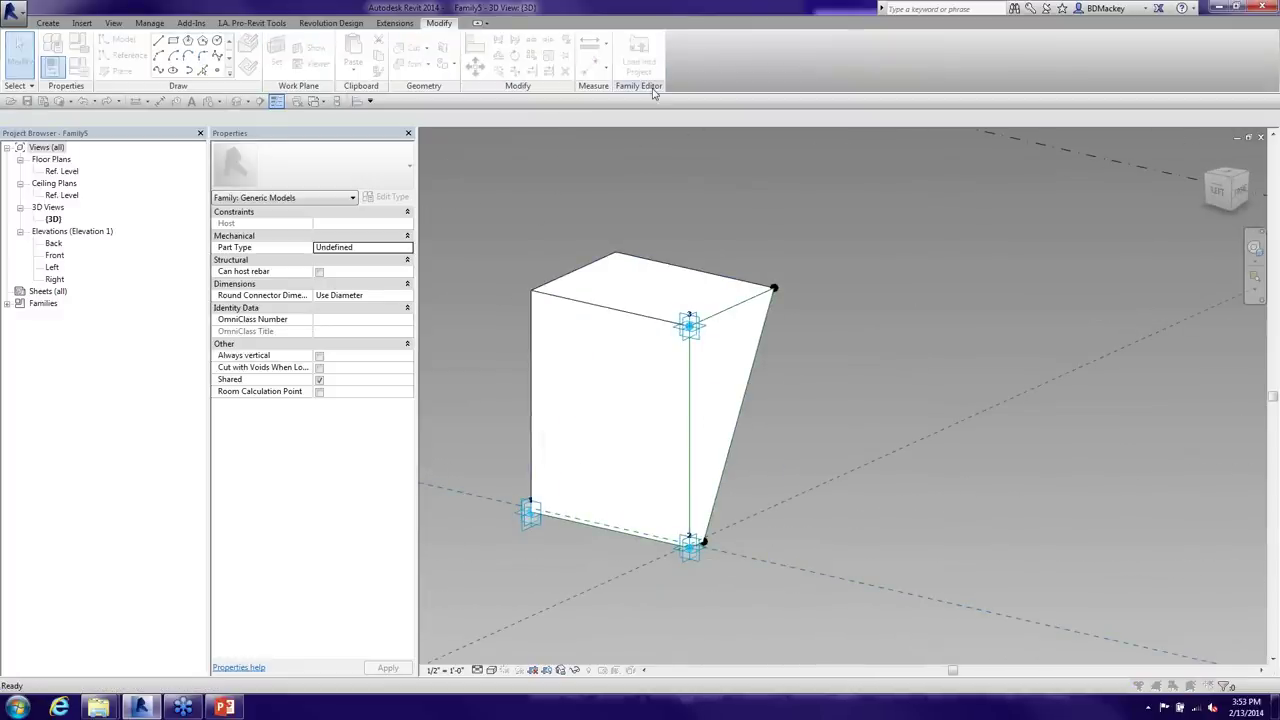
# Confirm loading Family5 and try placing it at the footing endpoint, dismissing the error
pyautogui.click(618, 456)
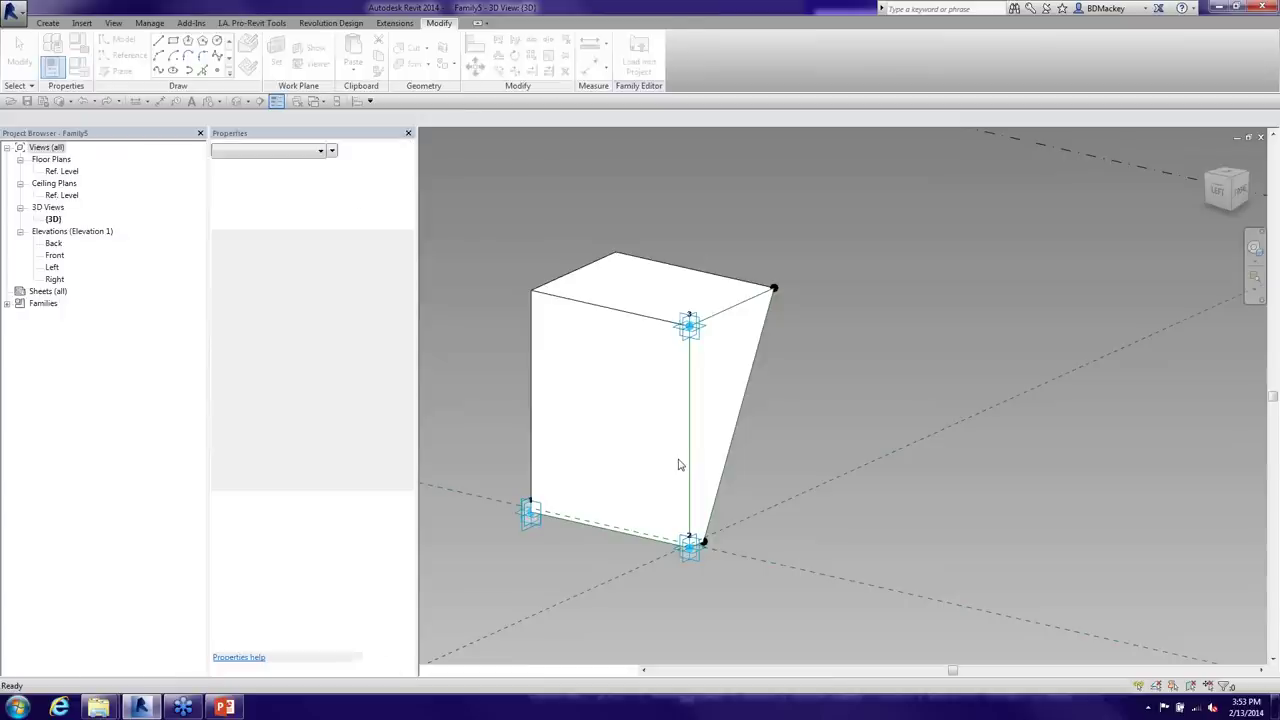
pyautogui.scroll(5, 720, 395)
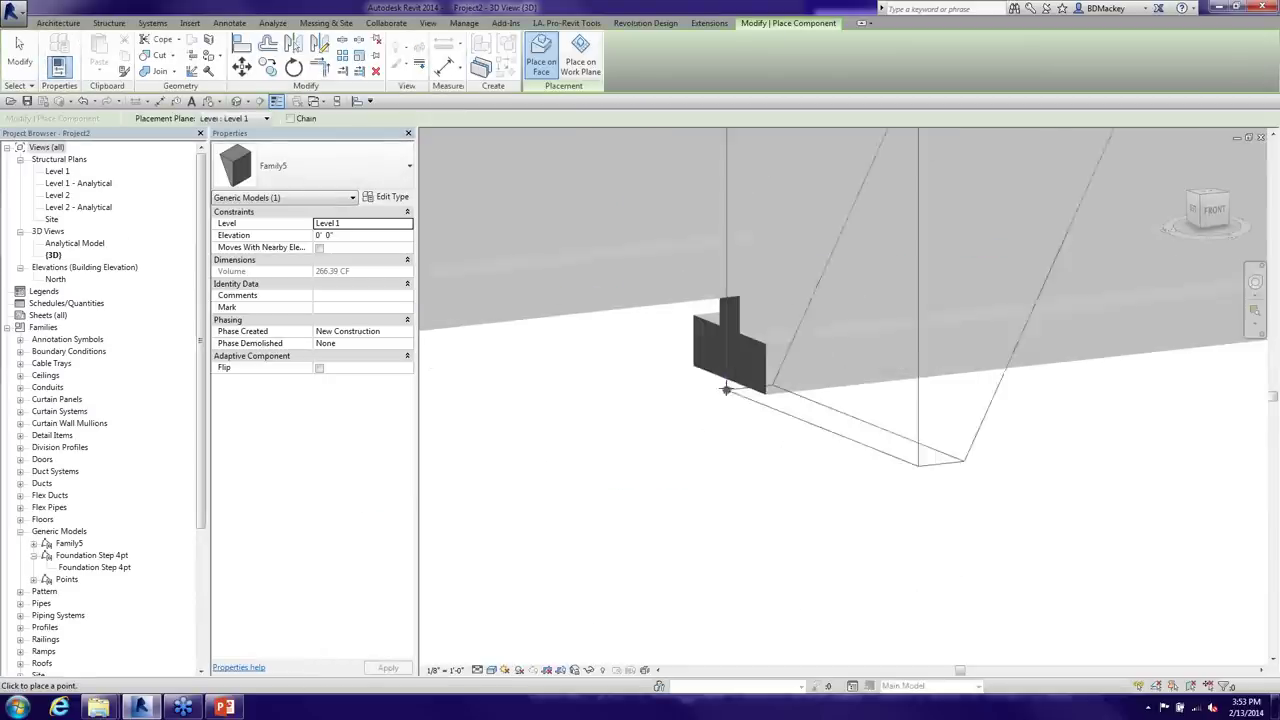
pyautogui.click(692, 366)
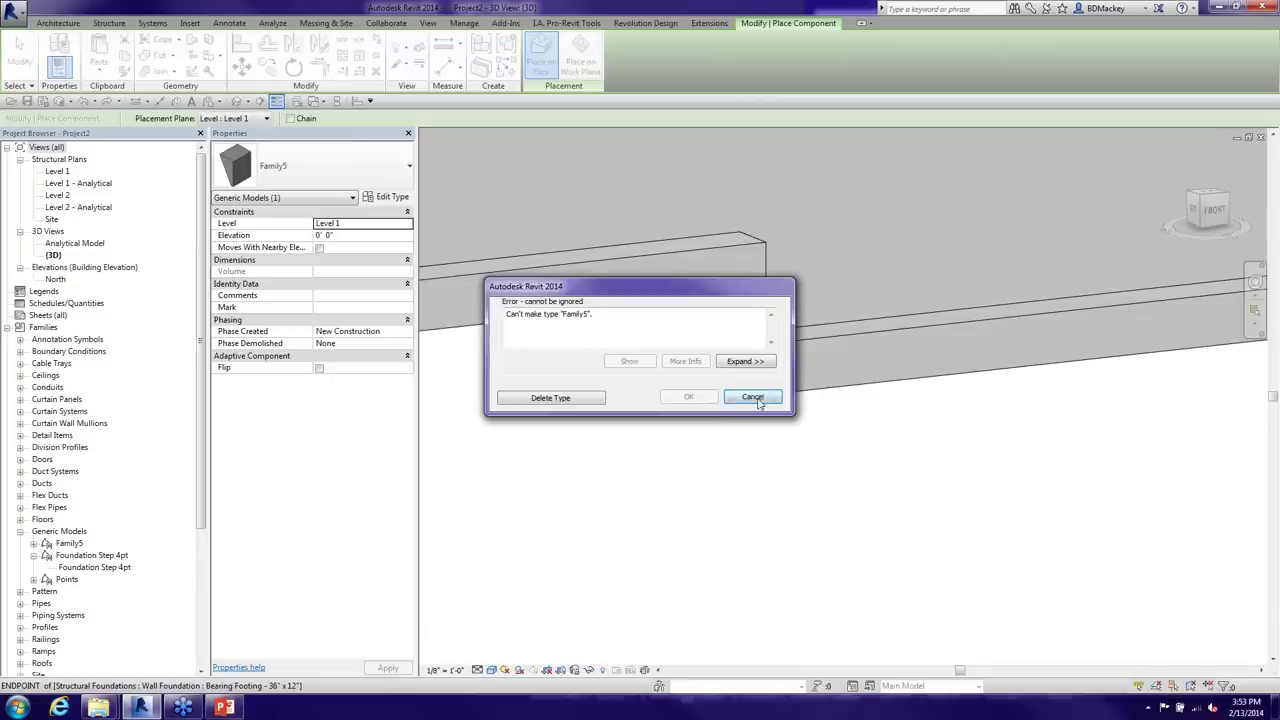
pyautogui.click(752, 397)
# Retry placing points at the footing corner and endpoints, then cancel after the can't-make-type error
pyautogui.keyDown('shift'); pyautogui.moveTo(790, 440); pyautogui.dragTo(583, 451, button='middle'); pyautogui.keyUp('shift')
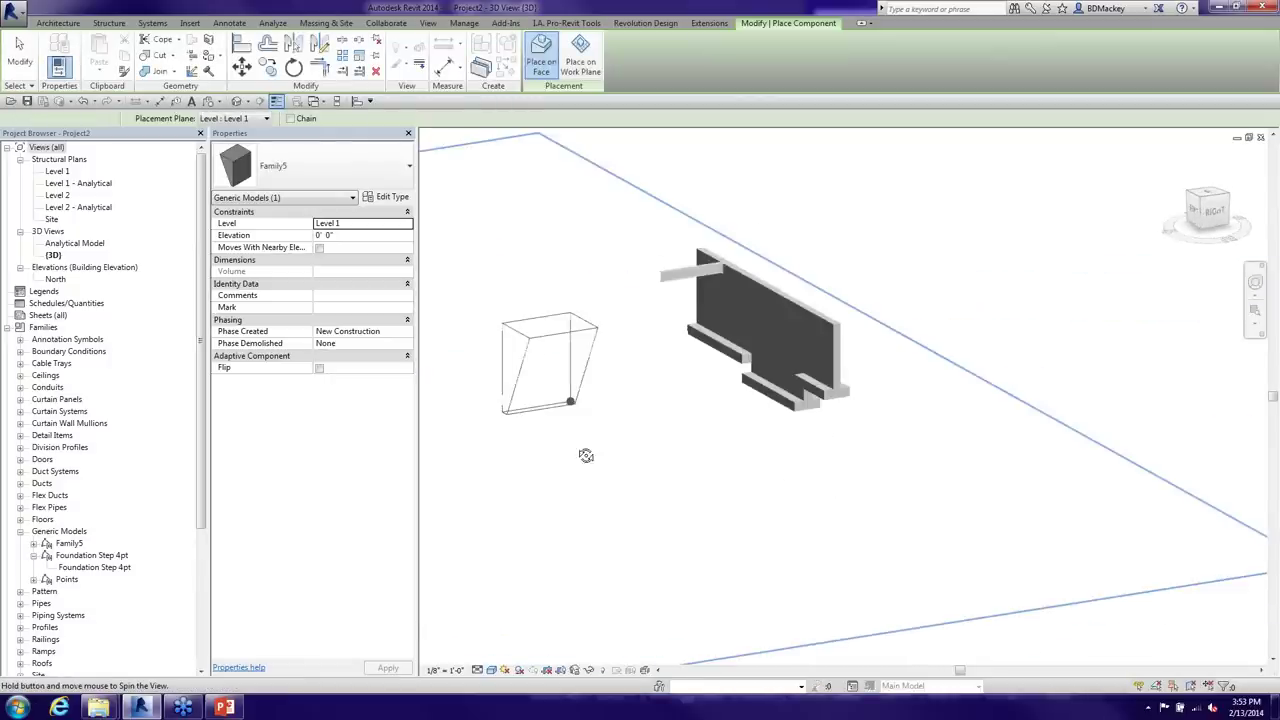
pyautogui.scroll(6, 855, 410)
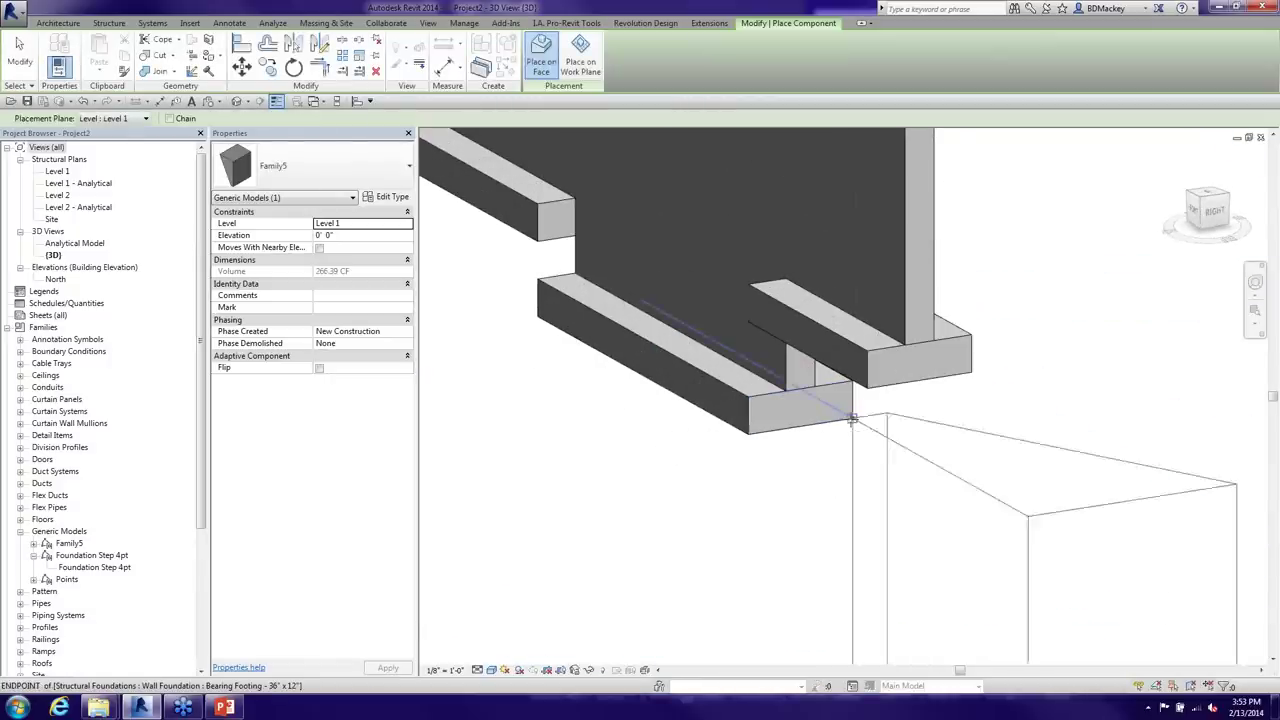
pyautogui.click(852, 418)
pyautogui.click(748, 432)
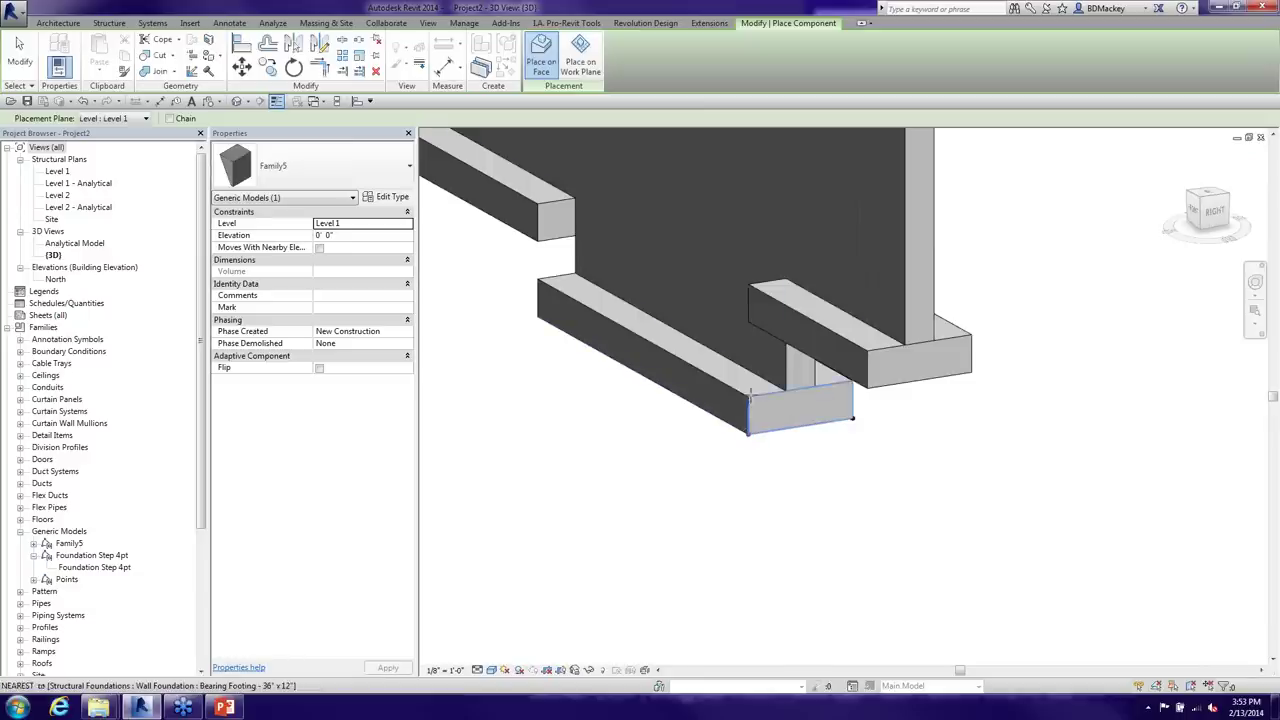
pyautogui.click(787, 372)
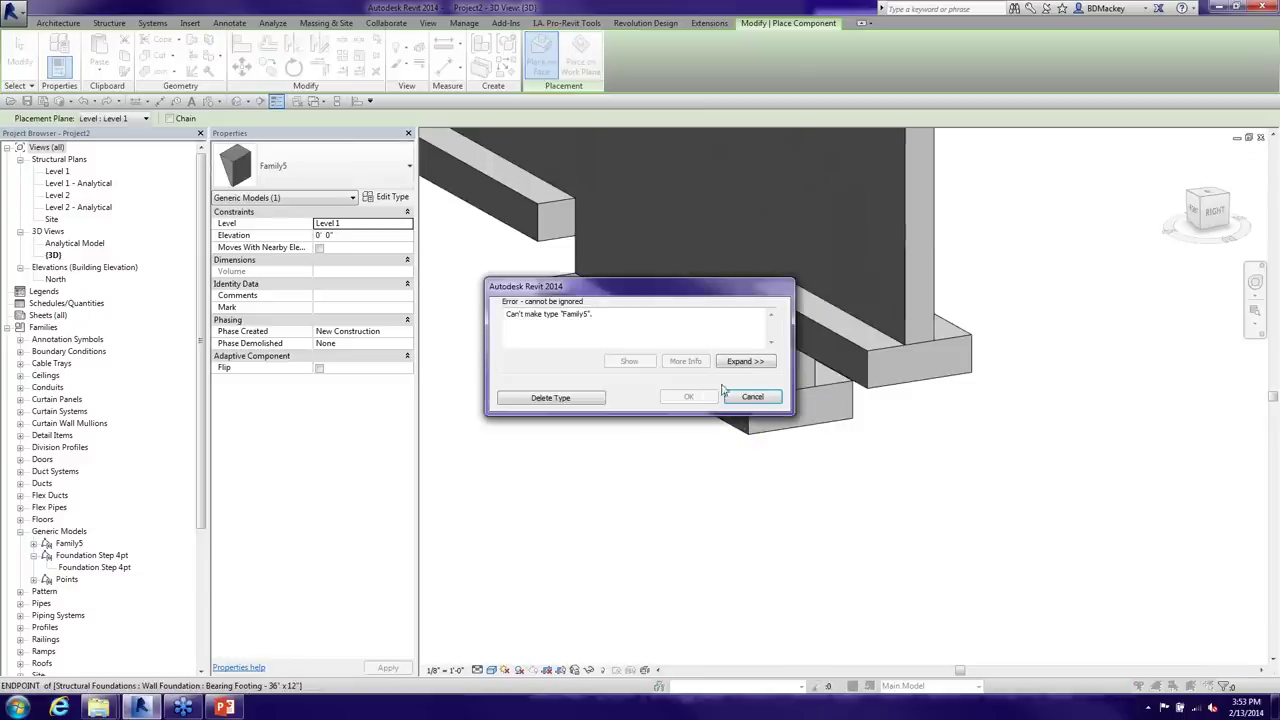
pyautogui.click(752, 397)
pyautogui.press('Escape')
pyautogui.press('Escape')
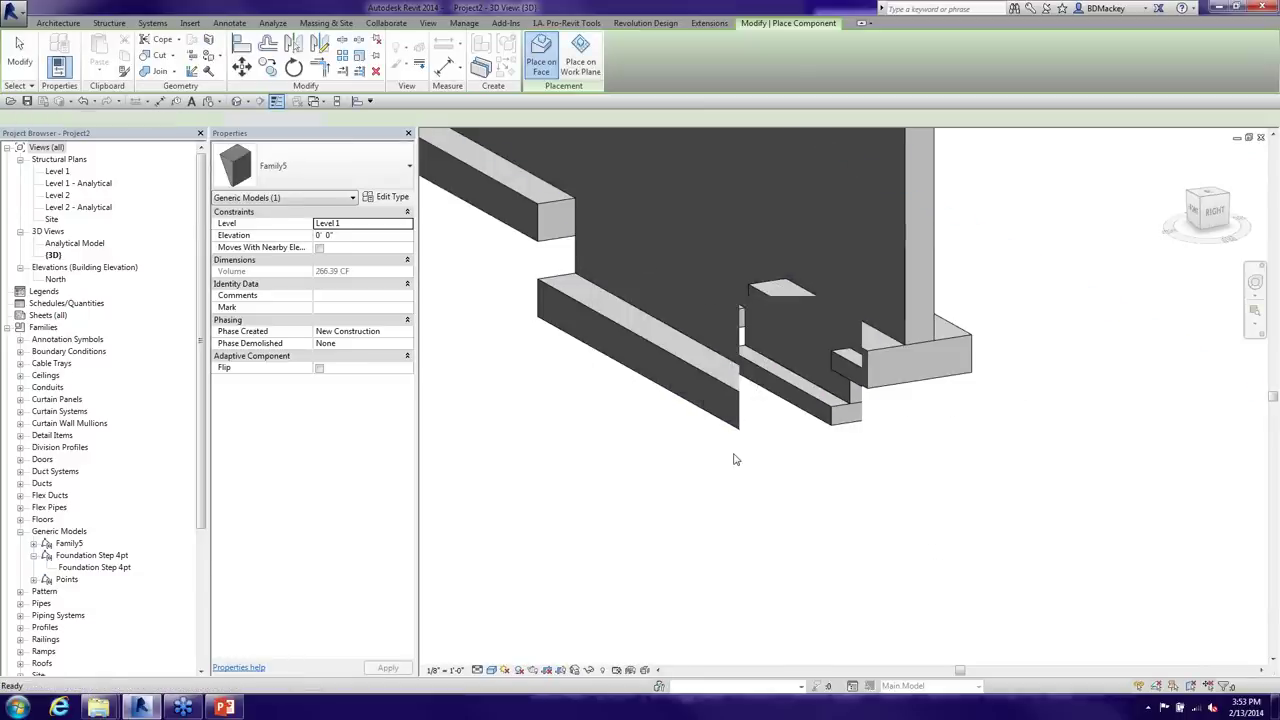
# Orbit to a front view and select the wall footing
pyautogui.scroll(-5, 750, 468)
pyautogui.keyDown('shift'); pyautogui.moveTo(766, 477); pyautogui.dragTo(934, 446, button='middle'); pyautogui.keyUp('shift')
pyautogui.scroll(3, 934, 446)
pyautogui.scroll(-2, 929, 446)
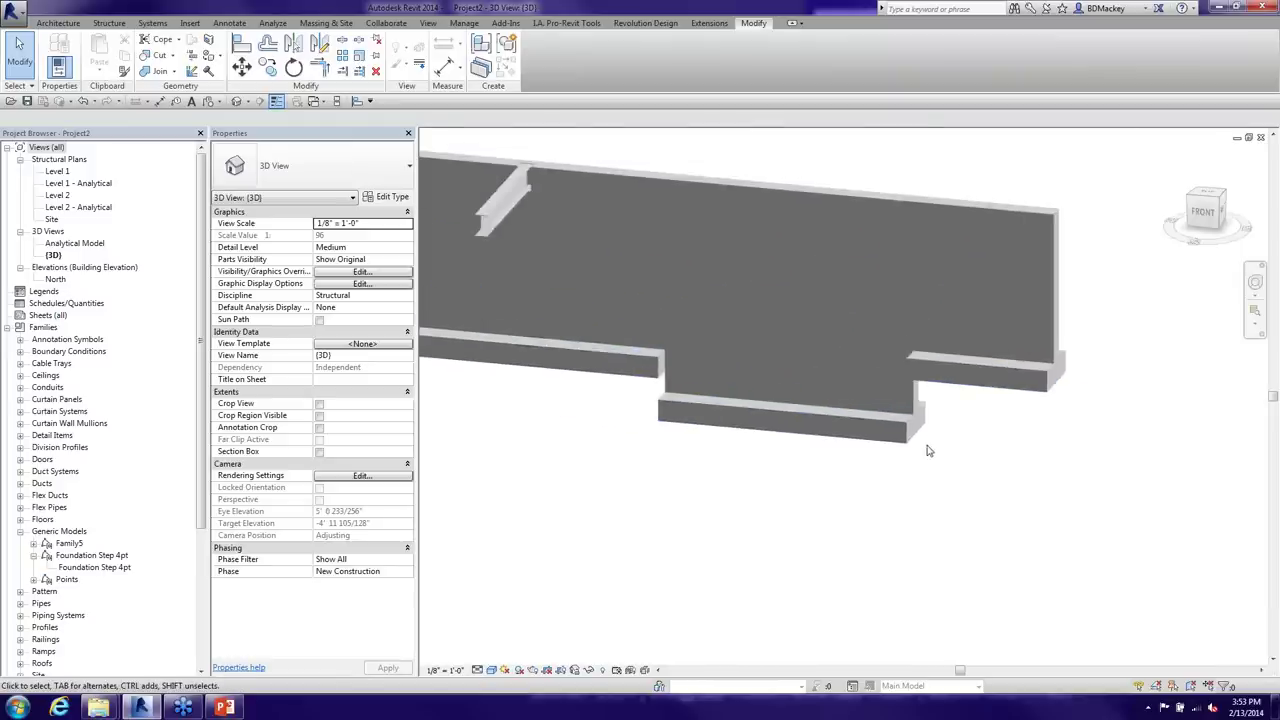
pyautogui.scroll(2, 910, 449)
pyautogui.click(910, 449)
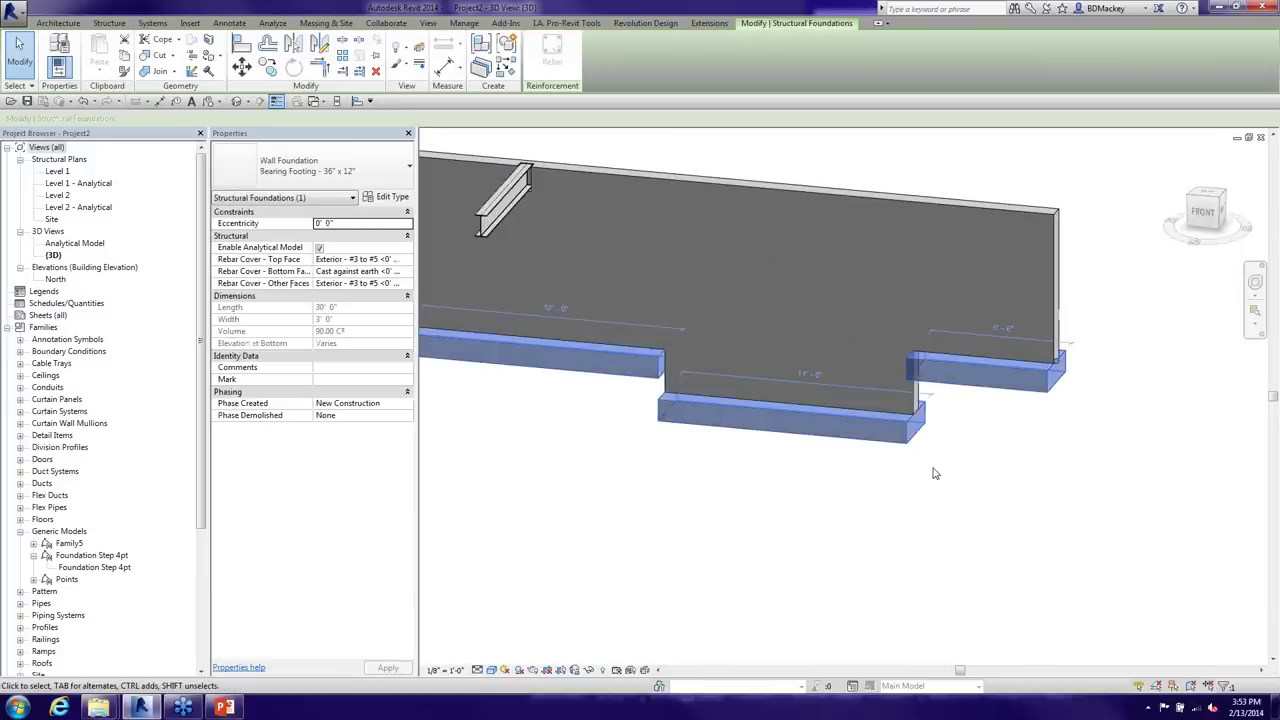
# Set the three adaptive points to Vertical on Placement and reload Family5 into Project2
pyautogui.keyDown('shift'); pyautogui.moveTo(912, 450); pyautogui.dragTo(880, 490, button='middle'); pyautogui.keyUp('shift')
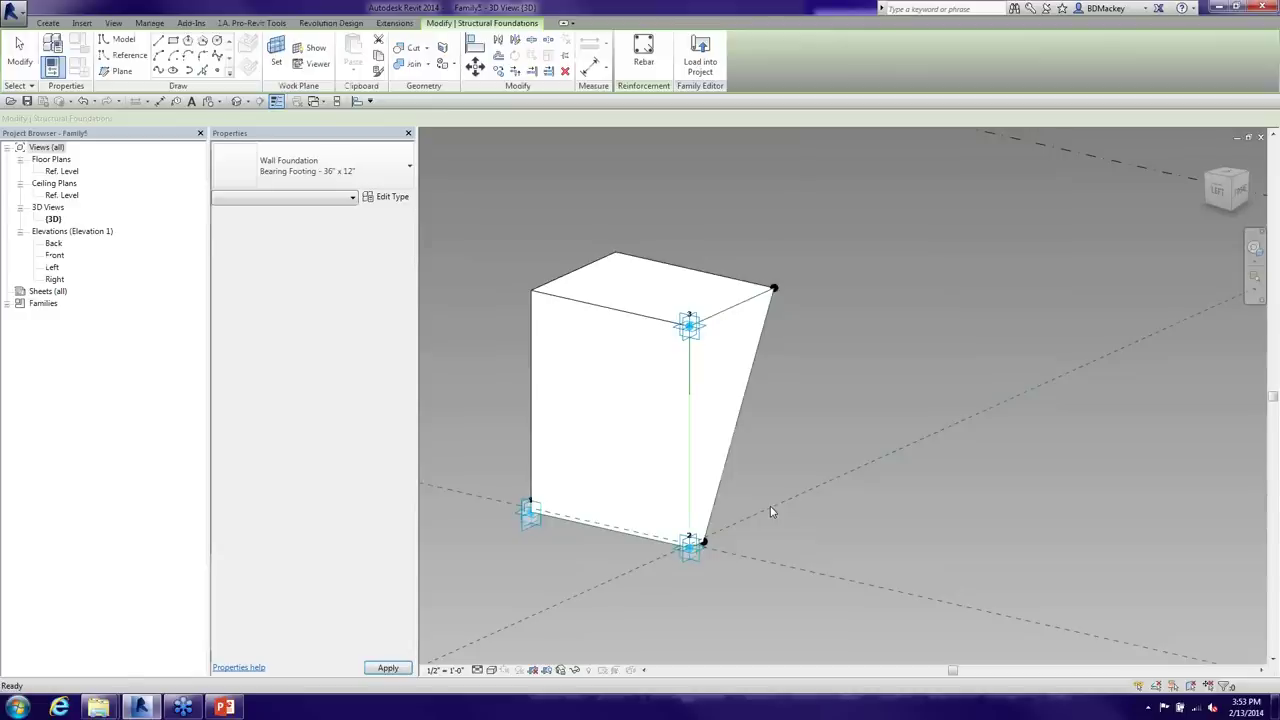
pyautogui.click(688, 560)
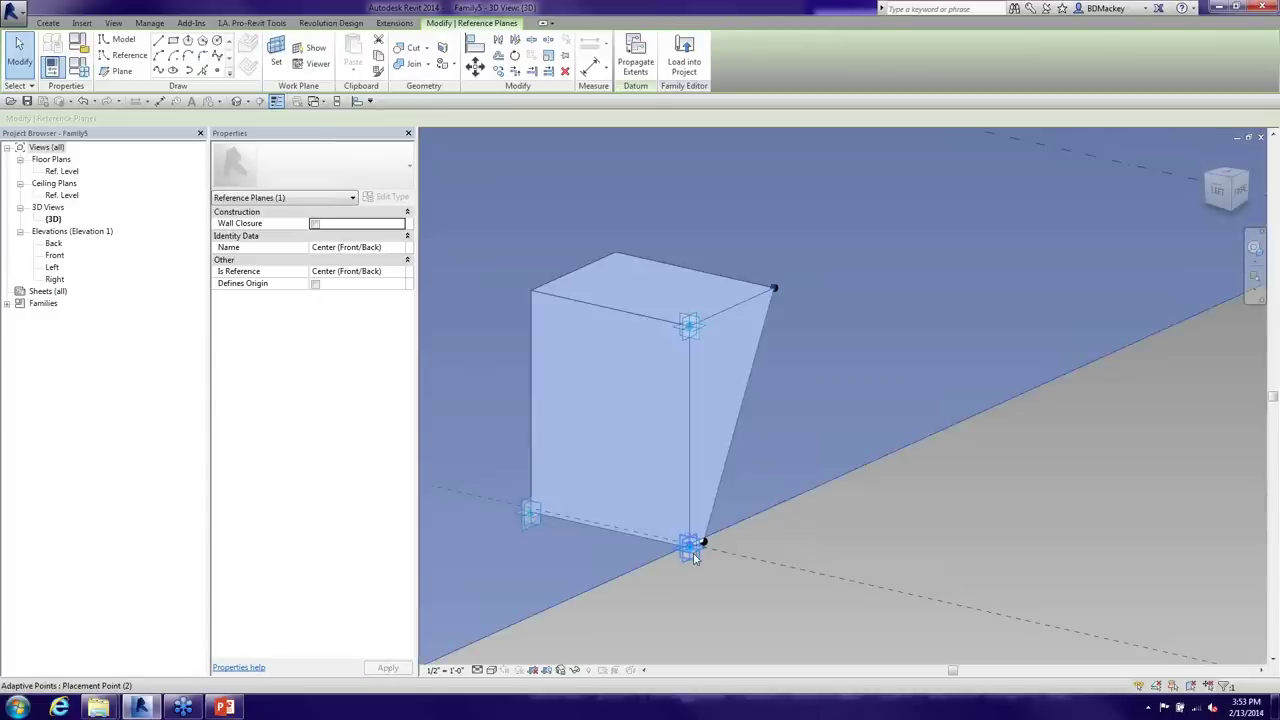
pyautogui.click(691, 550)
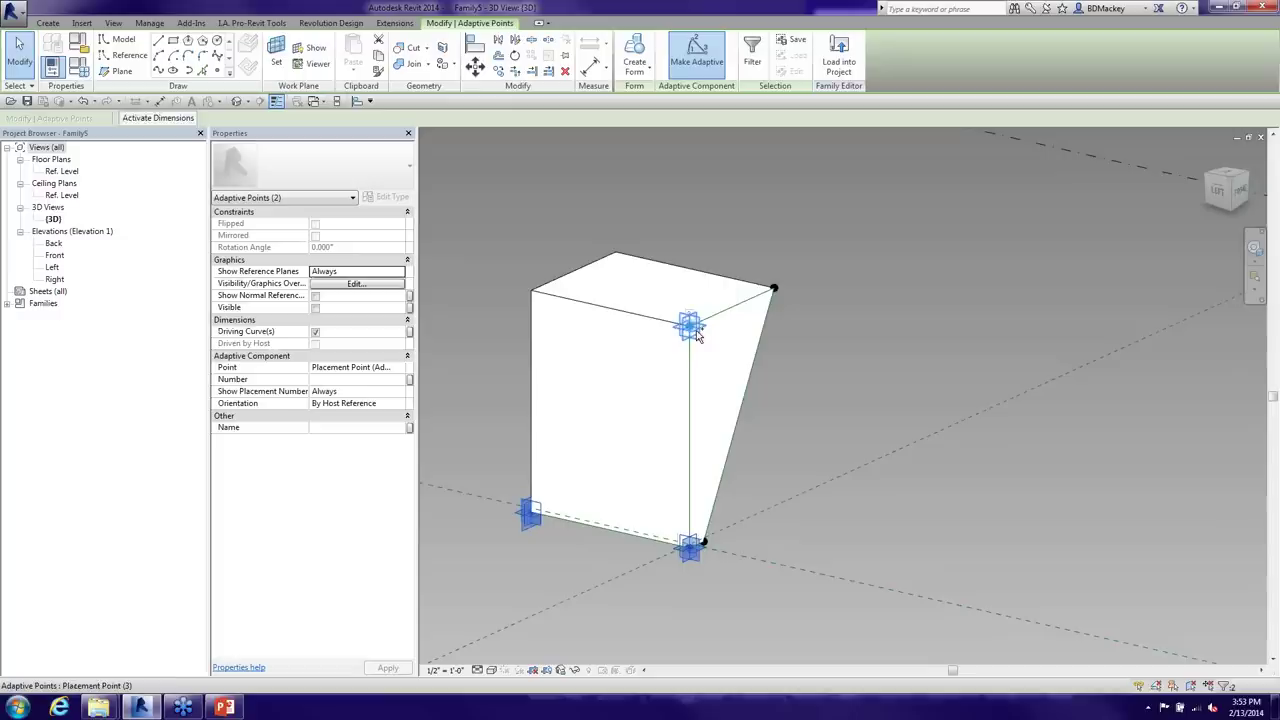
pyautogui.click(398, 404)
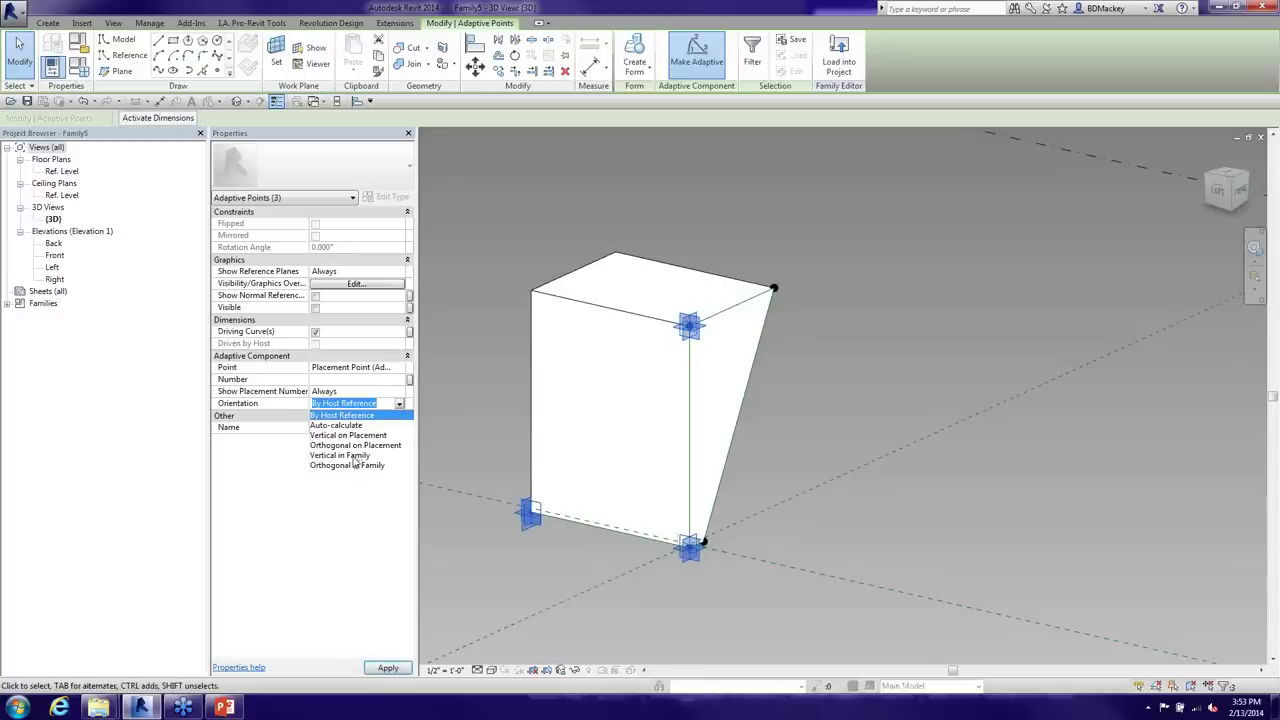
pyautogui.click(353, 437)
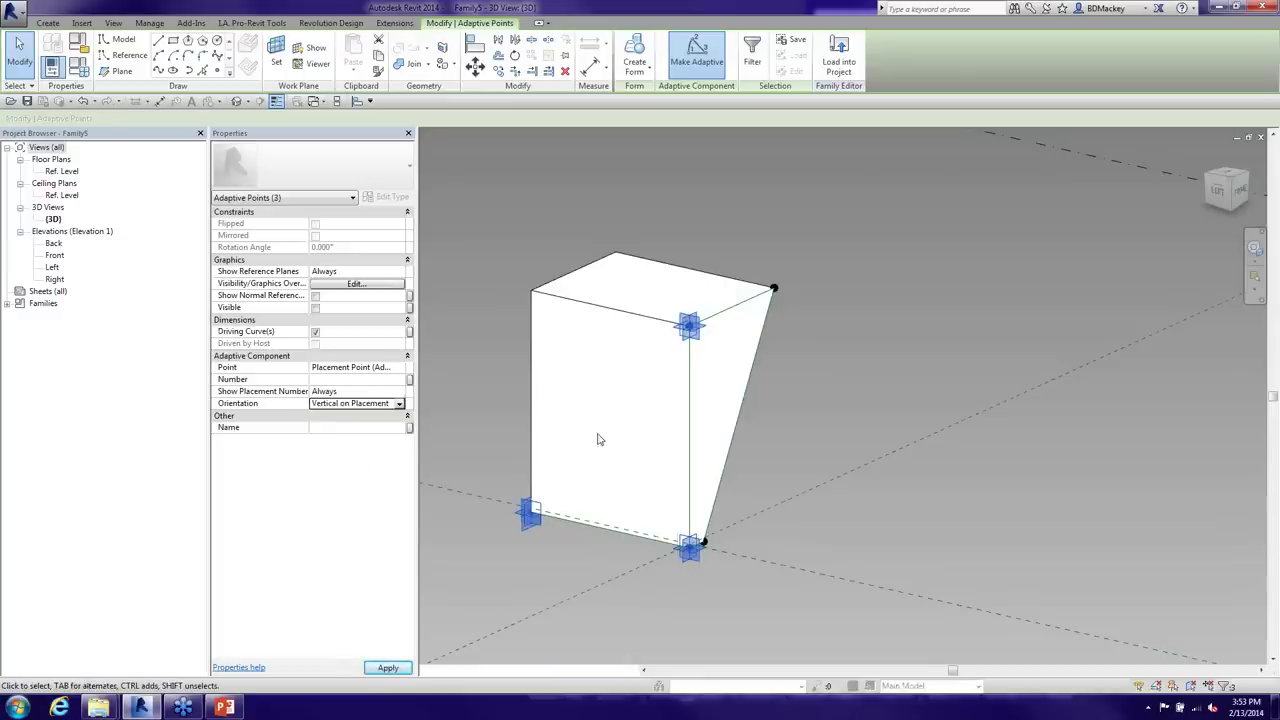
pyautogui.click(838, 60)
pyautogui.click(604, 453)
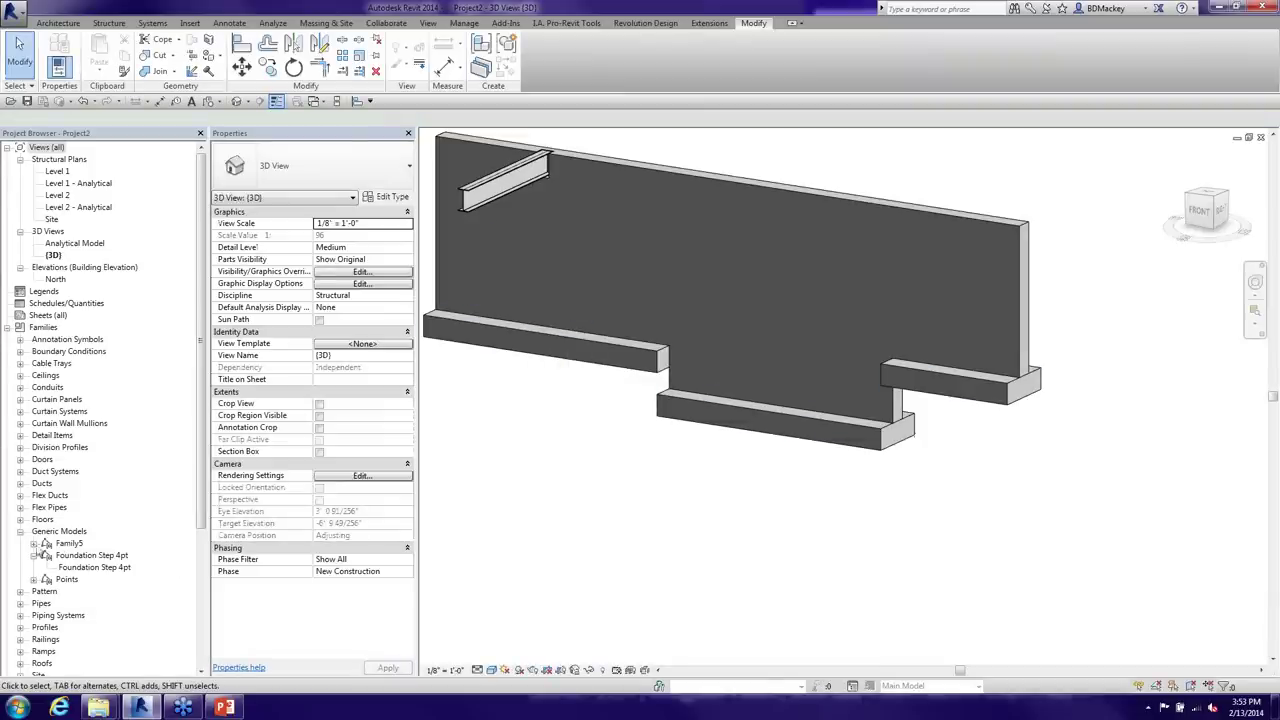
# Pick the Family5 type, start Place Component (CM), and click the upper footing endpoint
pyautogui.click(33, 543)
pyautogui.click(71, 555)
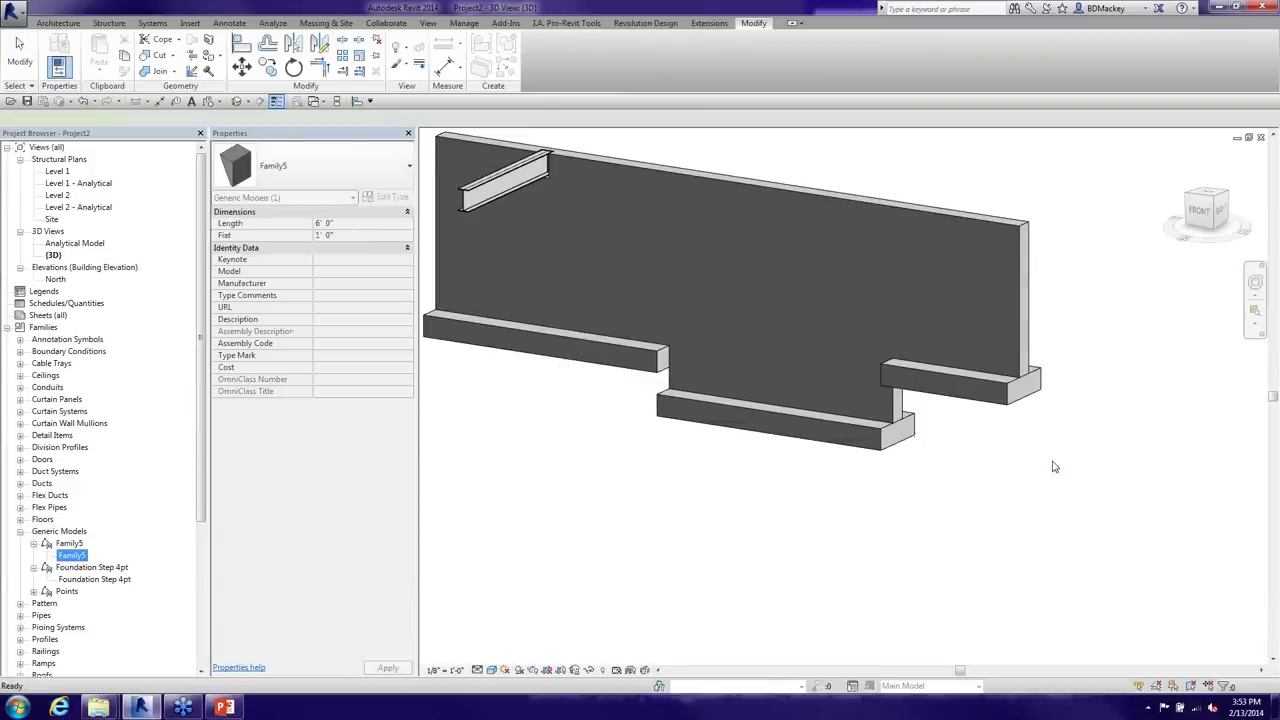
pyautogui.press('c')
pyautogui.press('m')
pyautogui.scroll(5, 860, 455)
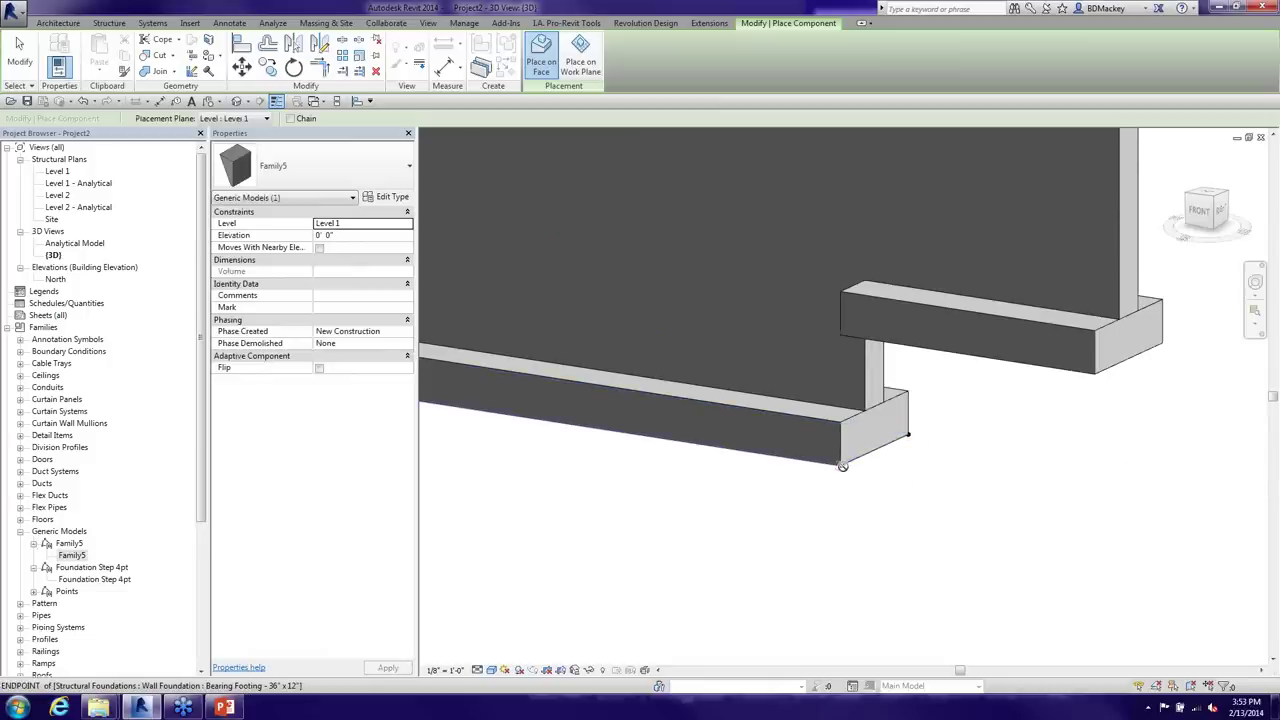
pyautogui.keyDown('shift'); pyautogui.moveTo(897, 457); pyautogui.dragTo(930, 400, button='middle'); pyautogui.keyUp('shift')
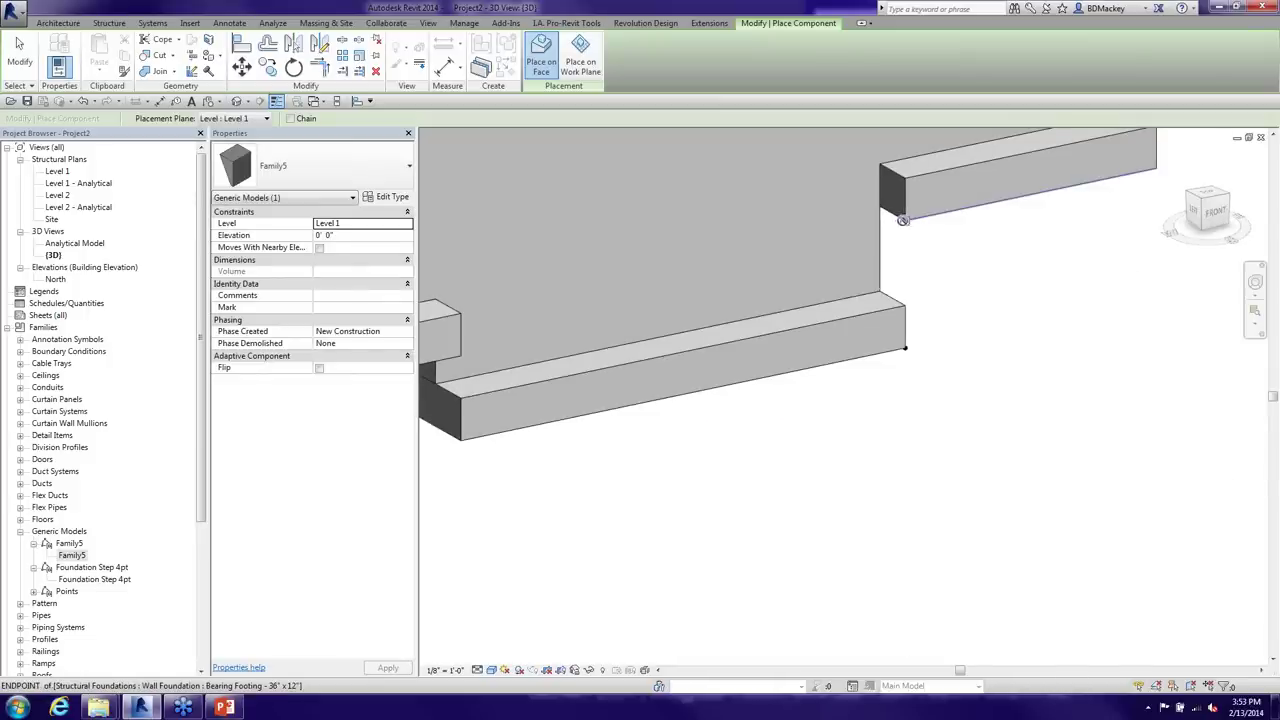
pyautogui.click(903, 220)
pyautogui.click(778, 397)
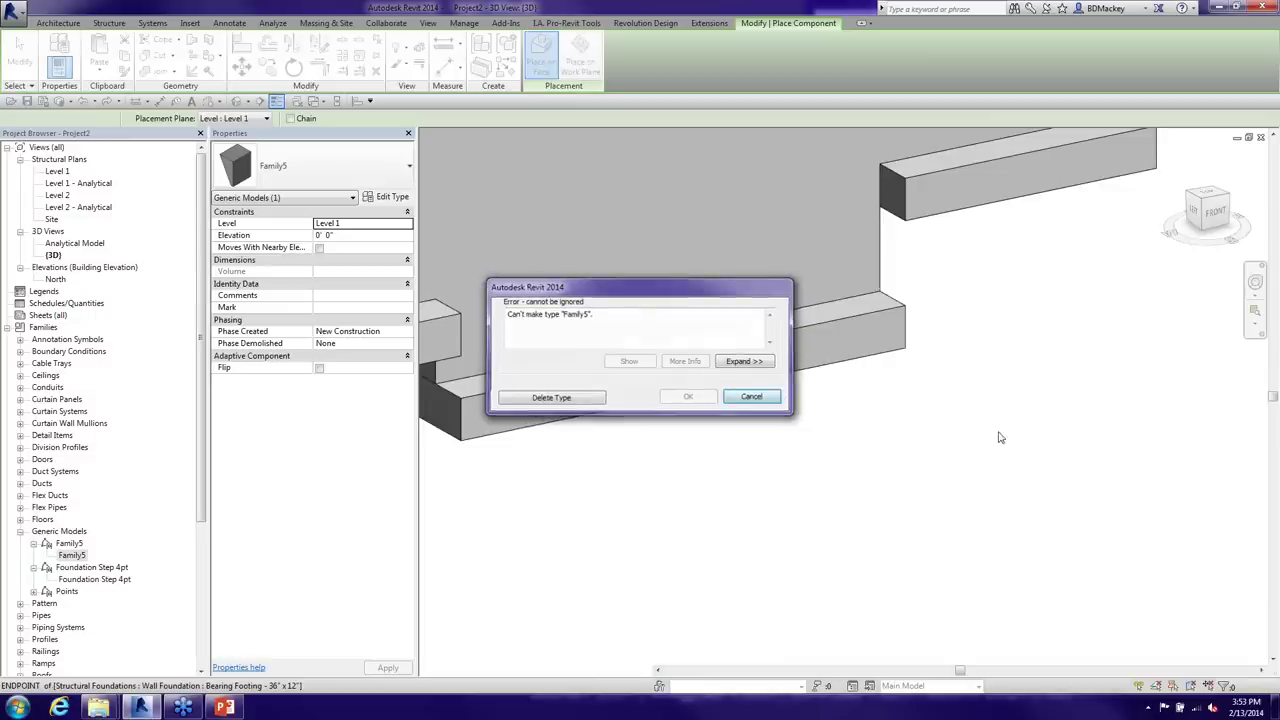
# Click further points at the footing endpoints and under the wall, dismissing repeated placement errors
pyautogui.keyDown('shift'); pyautogui.moveTo(1020, 523); pyautogui.dragTo(949, 427, button='middle'); pyautogui.keyUp('shift')
pyautogui.scroll(5, 949, 427)
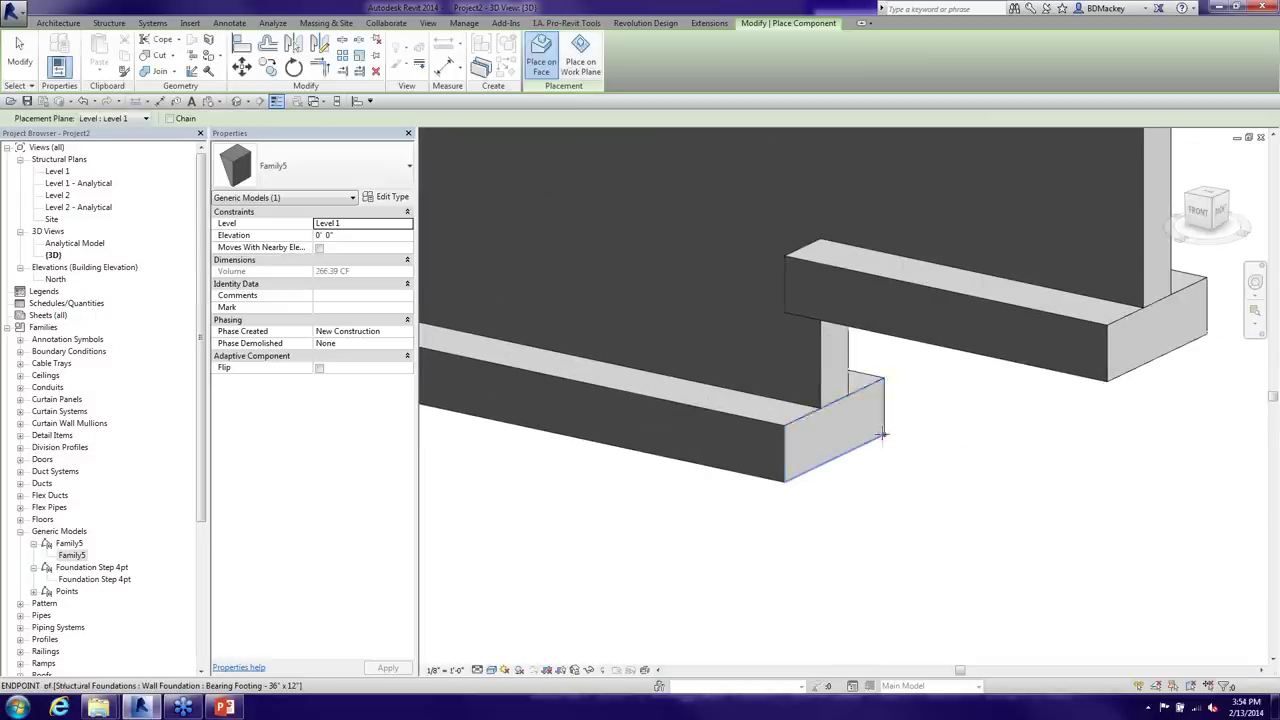
pyautogui.click(784, 481)
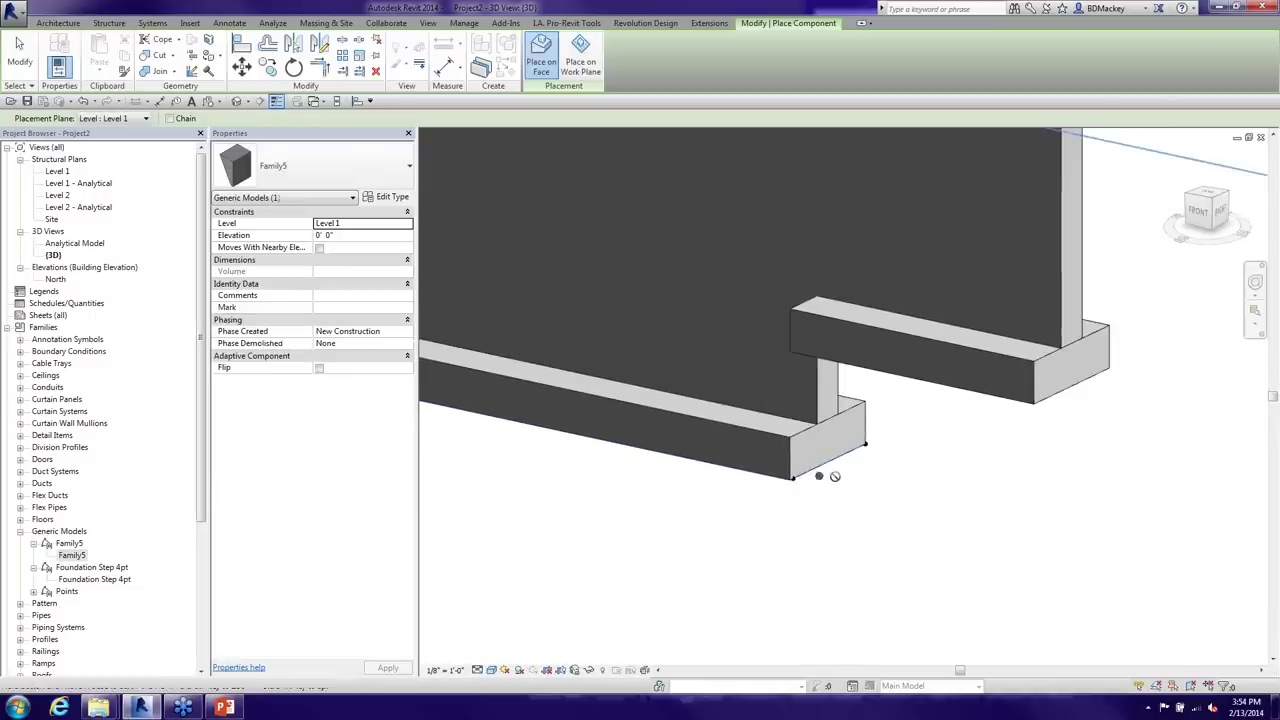
pyautogui.keyDown('shift'); pyautogui.moveTo(866, 517); pyautogui.dragTo(781, 165, button='middle'); pyautogui.keyUp('shift')
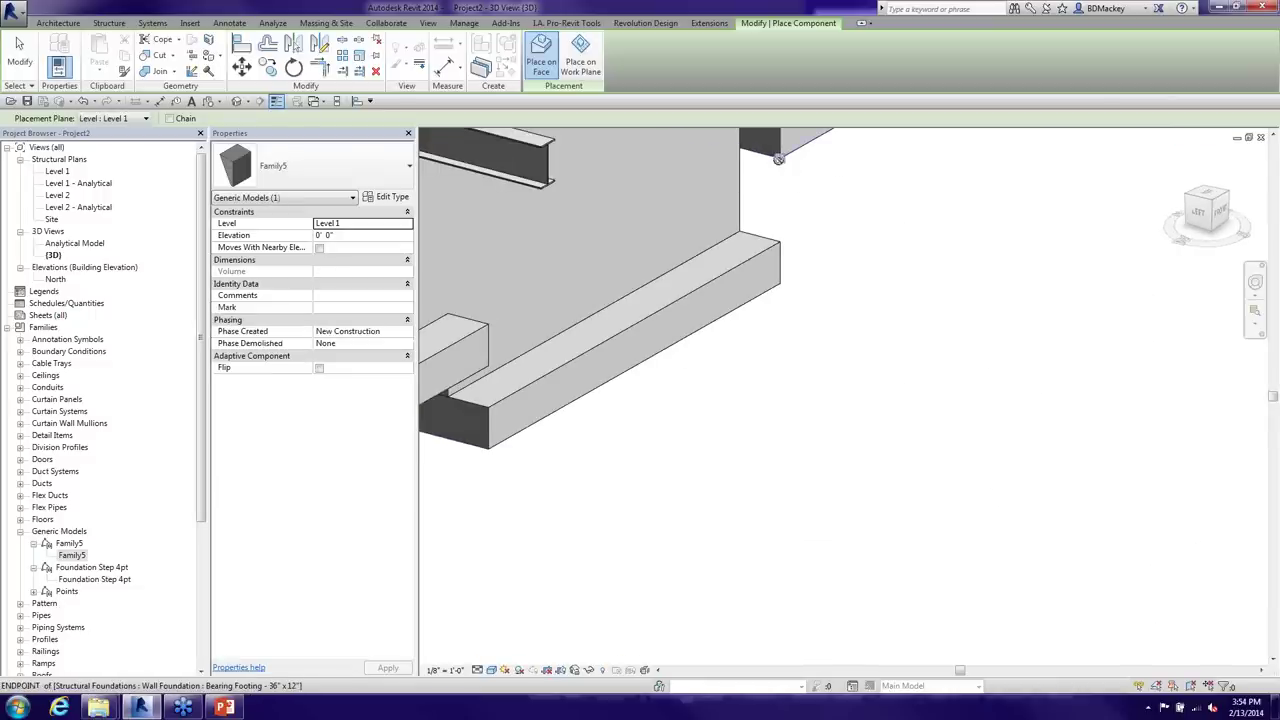
pyautogui.click(777, 165)
pyautogui.click(752, 397)
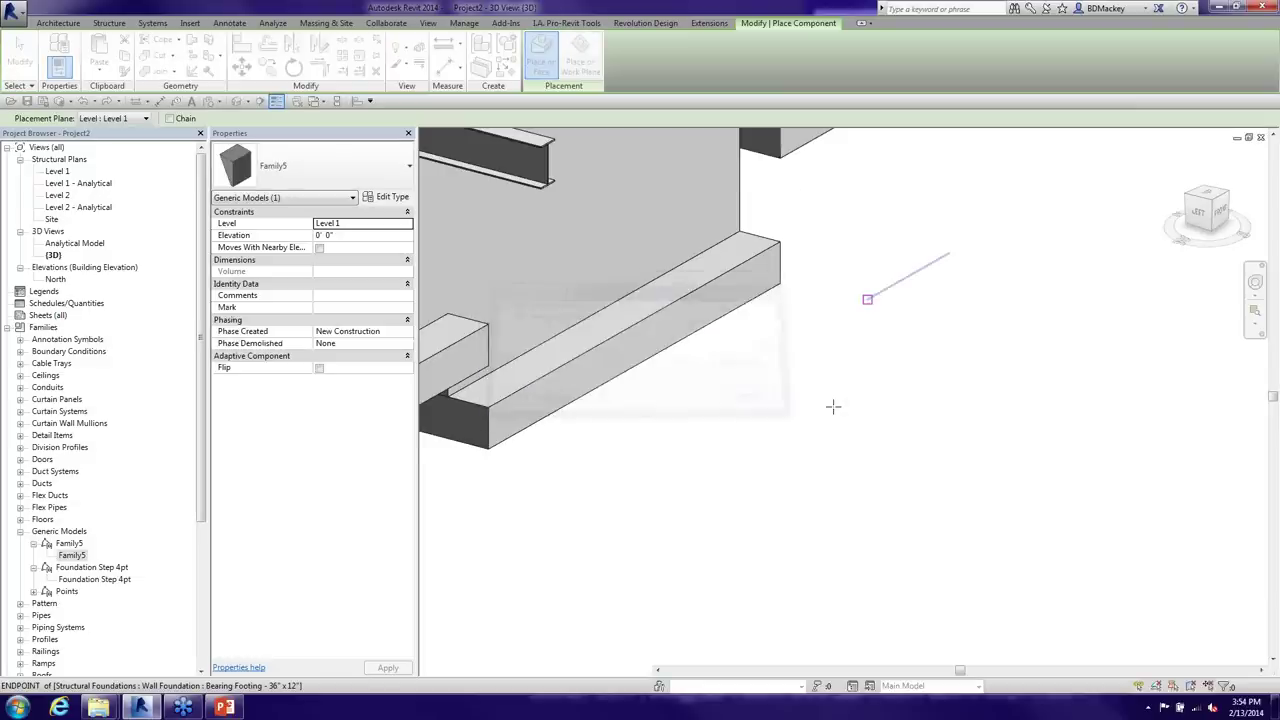
pyautogui.keyDown('shift'); pyautogui.moveTo(834, 406); pyautogui.dragTo(742, 497, button='middle'); pyautogui.keyUp('shift')
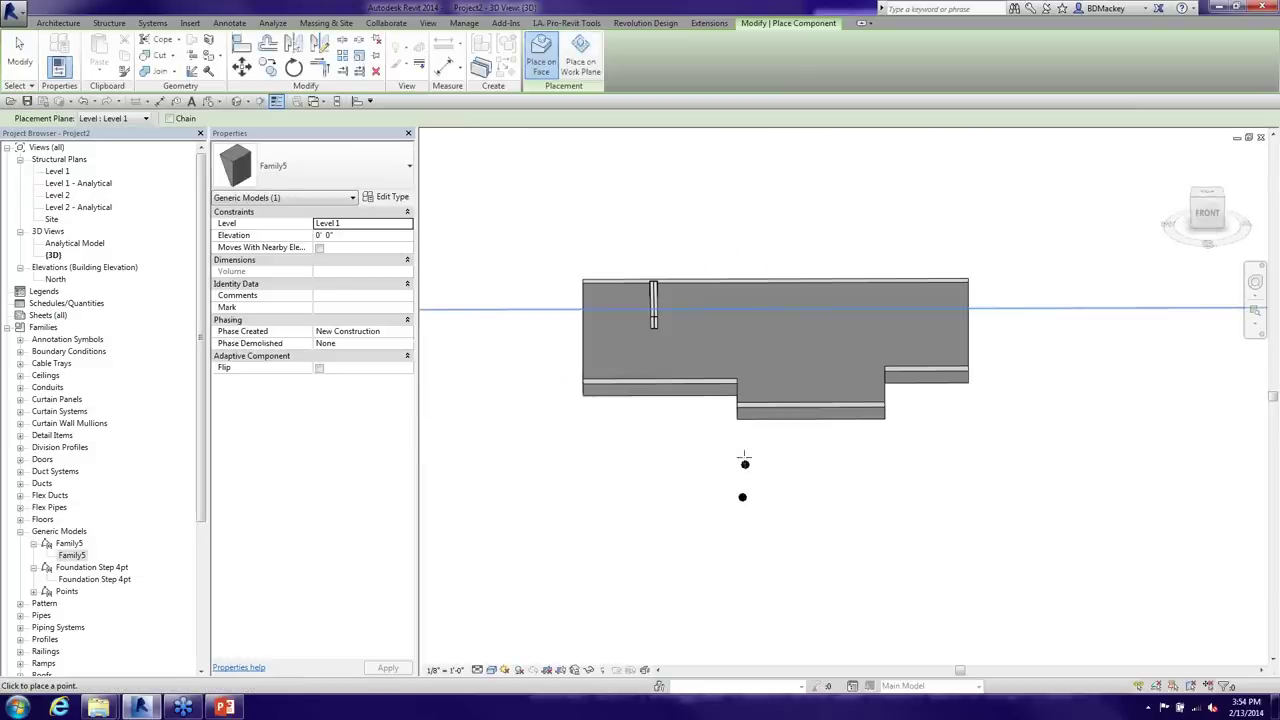
pyautogui.click(740, 428)
pyautogui.click(749, 477)
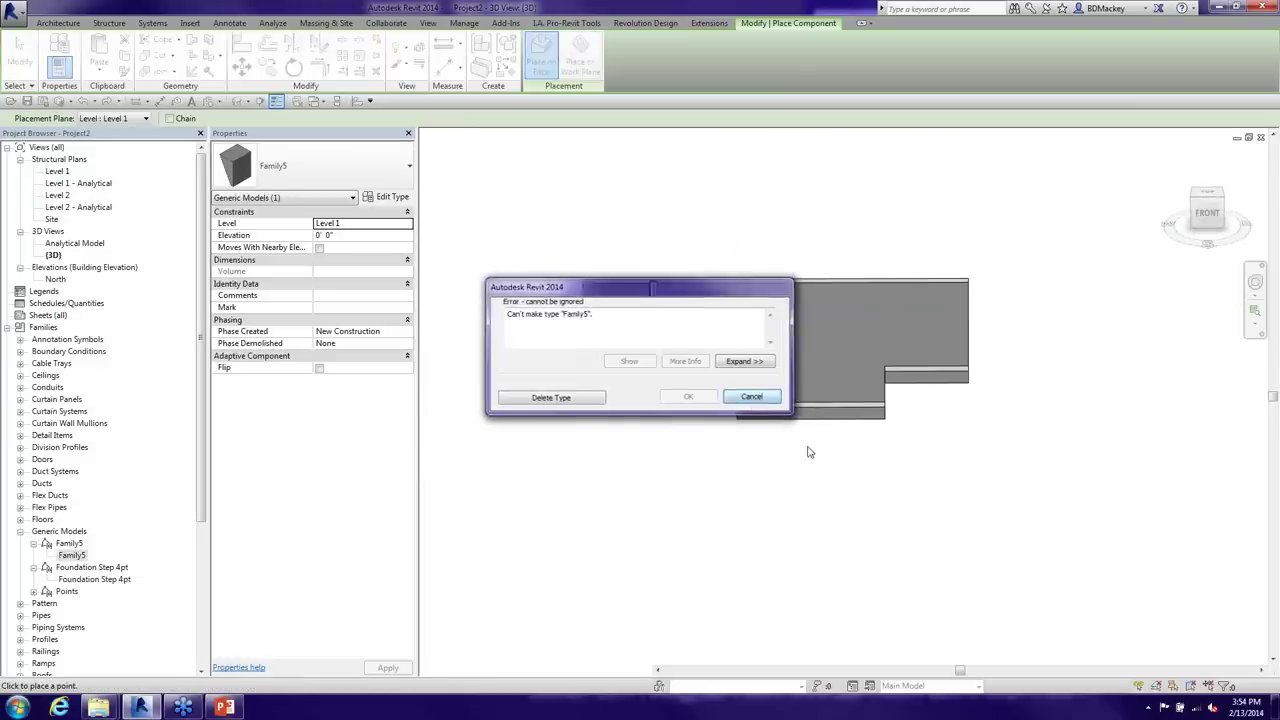
pyautogui.click(842, 481)
pyautogui.scroll(3, 931, 509)
pyautogui.press('Escape')
pyautogui.press('Escape')
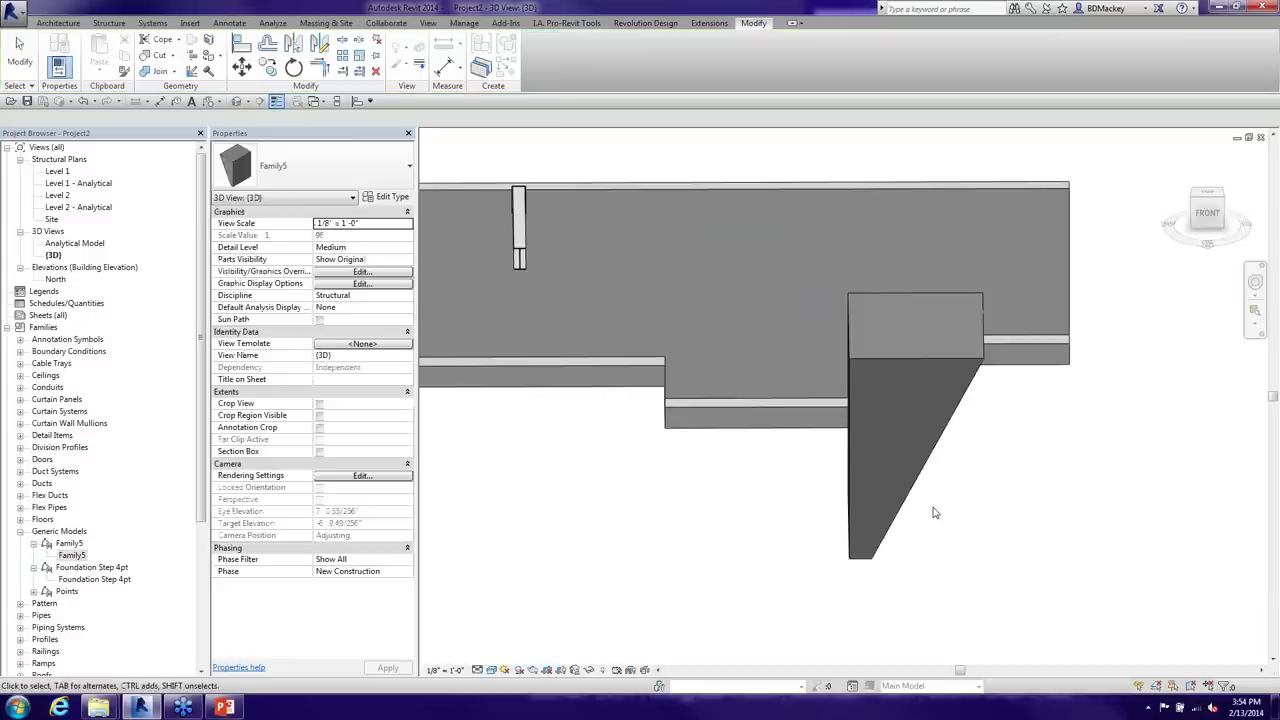
pyautogui.keyDown('shift'); pyautogui.moveTo(931, 509); pyautogui.dragTo(740, 480, button='middle'); pyautogui.keyUp('shift')
pyautogui.click(647, 433)
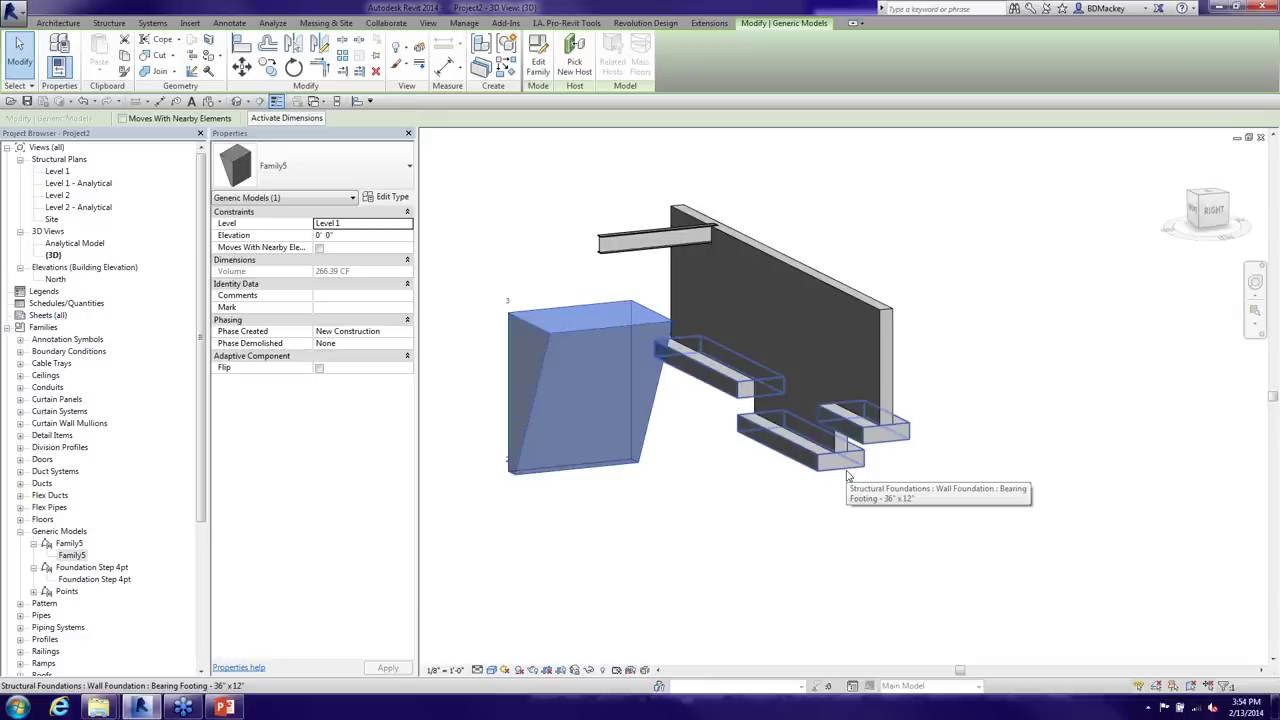
pyautogui.click(923, 537)
pyautogui.scroll(6, 838, 461)
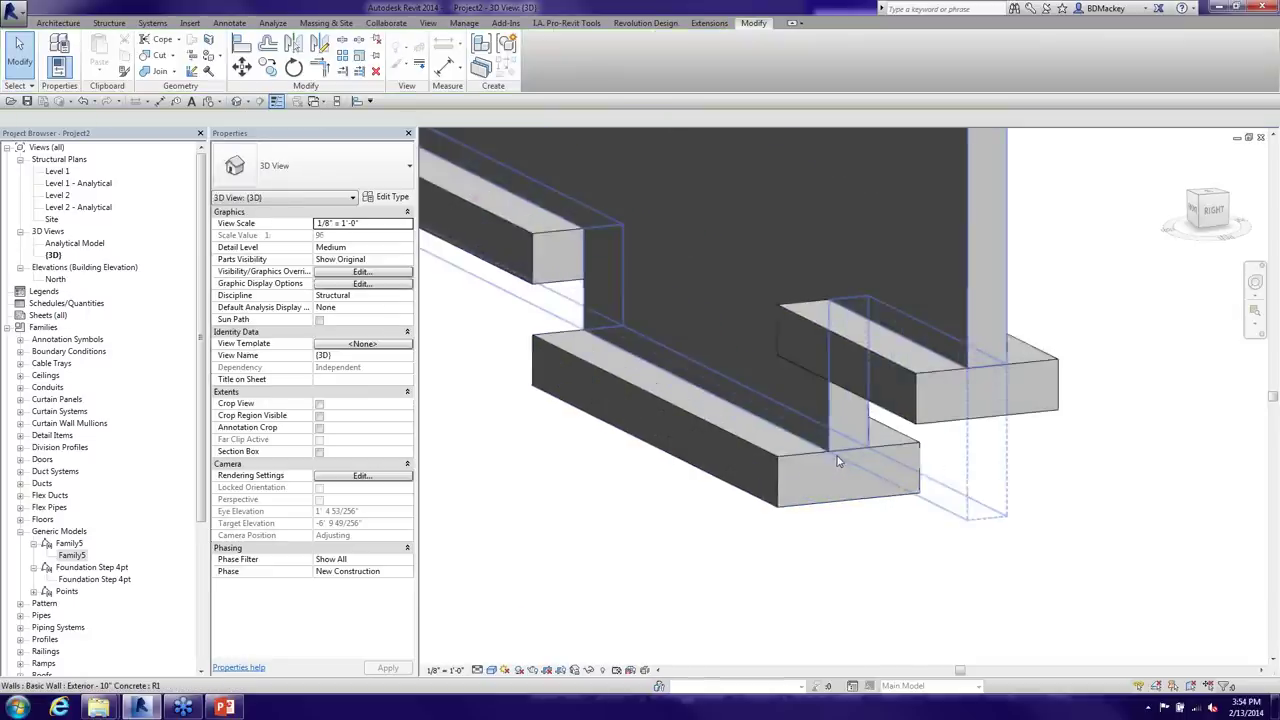
pyautogui.scroll(-2, 840, 463)
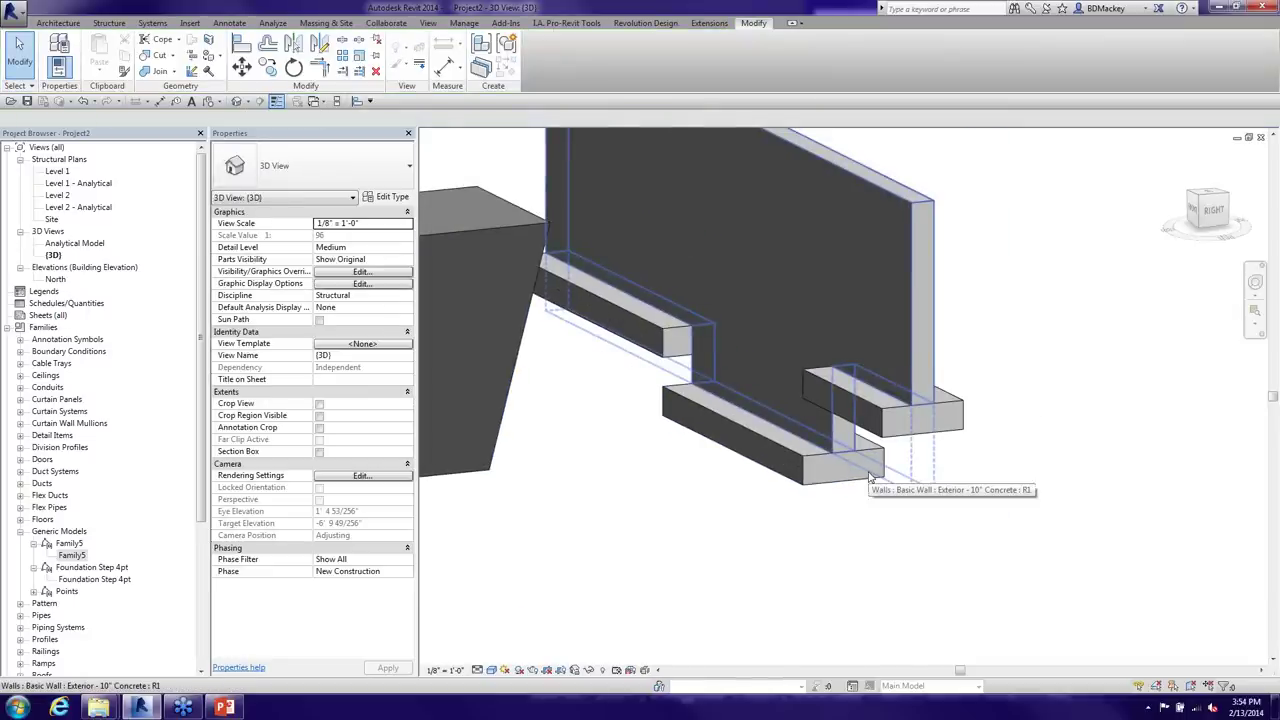
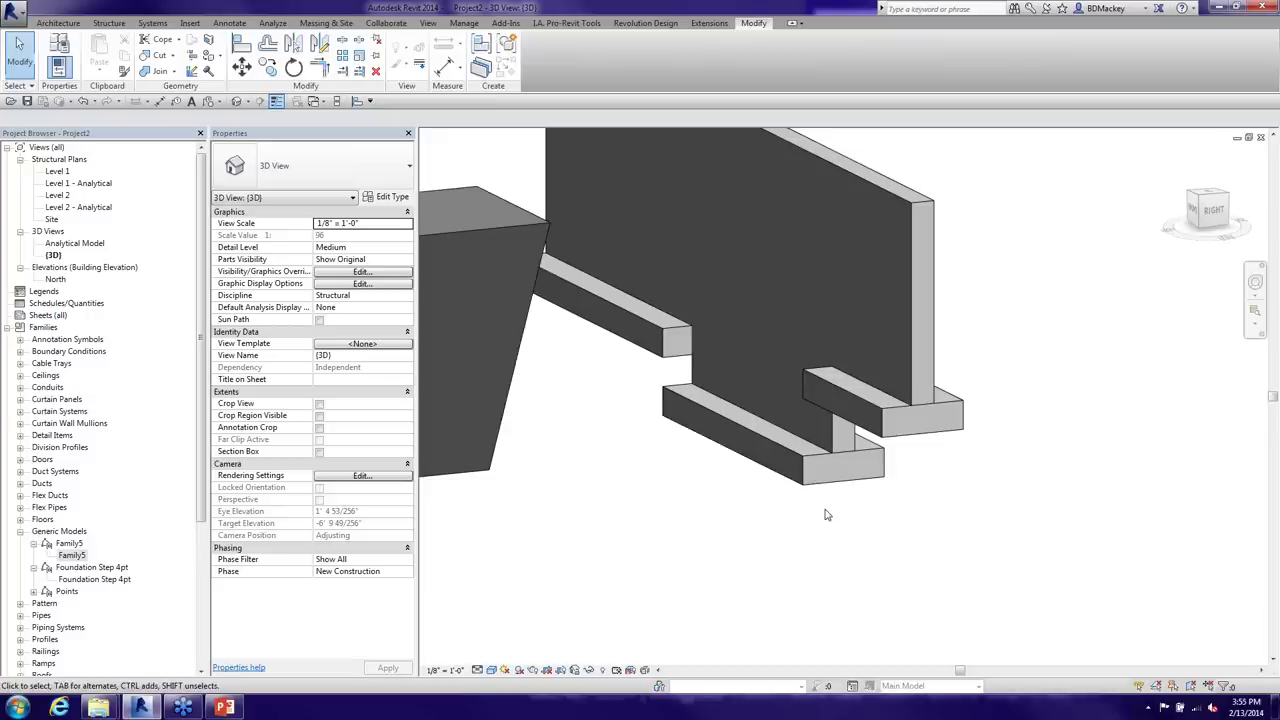
# Use Create Similar on the Family5 block, dismiss the type errors, and place a copy in front
pyautogui.scroll(-1, 825, 515)
pyautogui.keyDown('shift'); pyautogui.moveTo(825, 515); pyautogui.dragTo(645, 502, button='middle'); pyautogui.keyUp('shift')
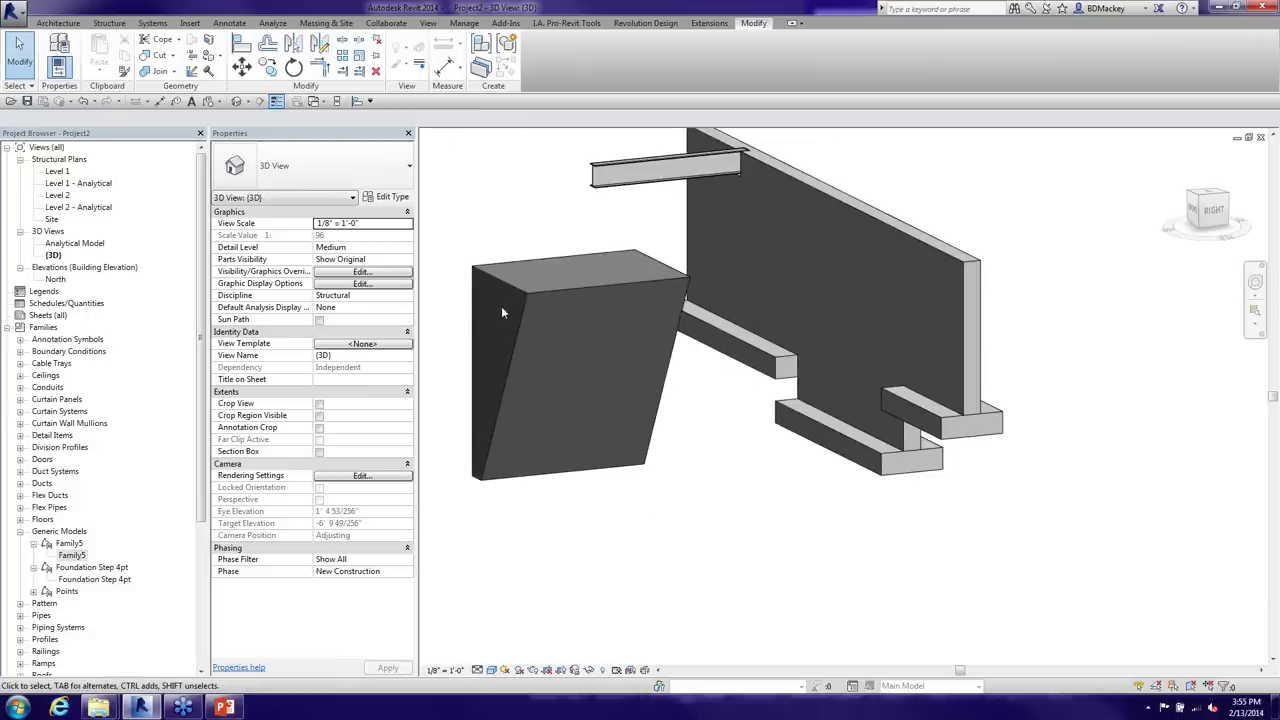
pyautogui.click(522, 288)
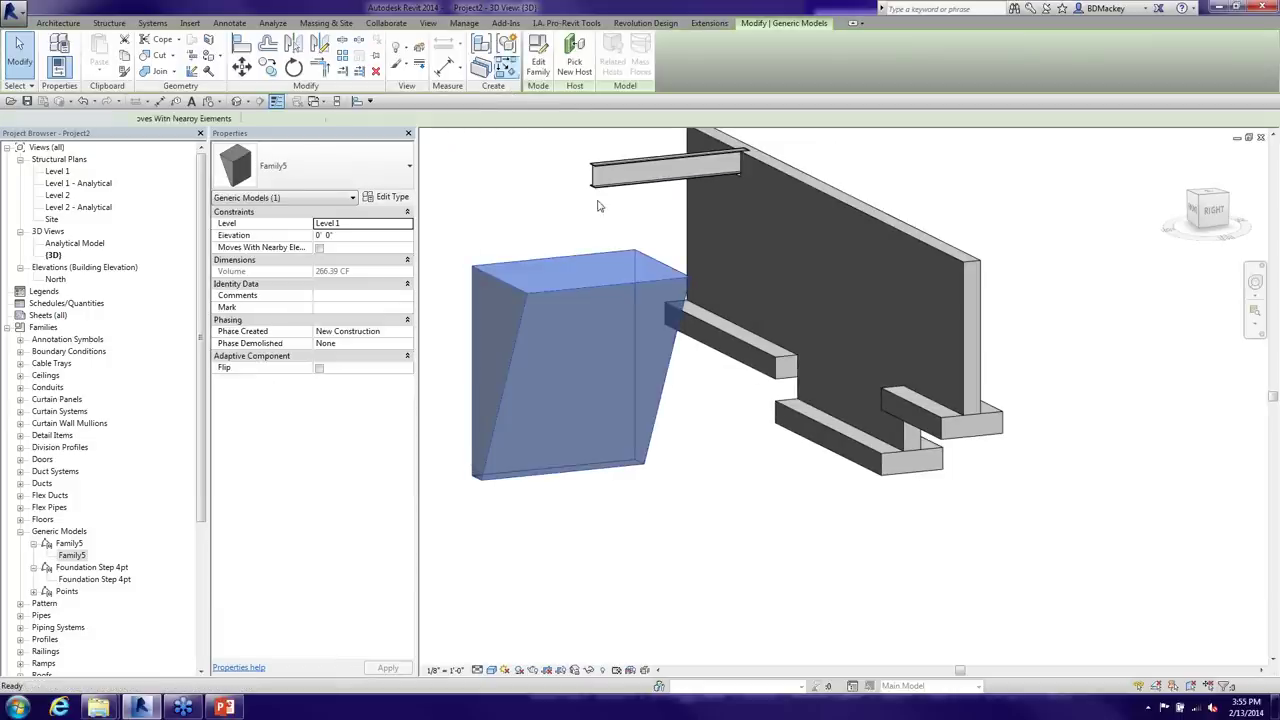
pyautogui.click(480, 67)
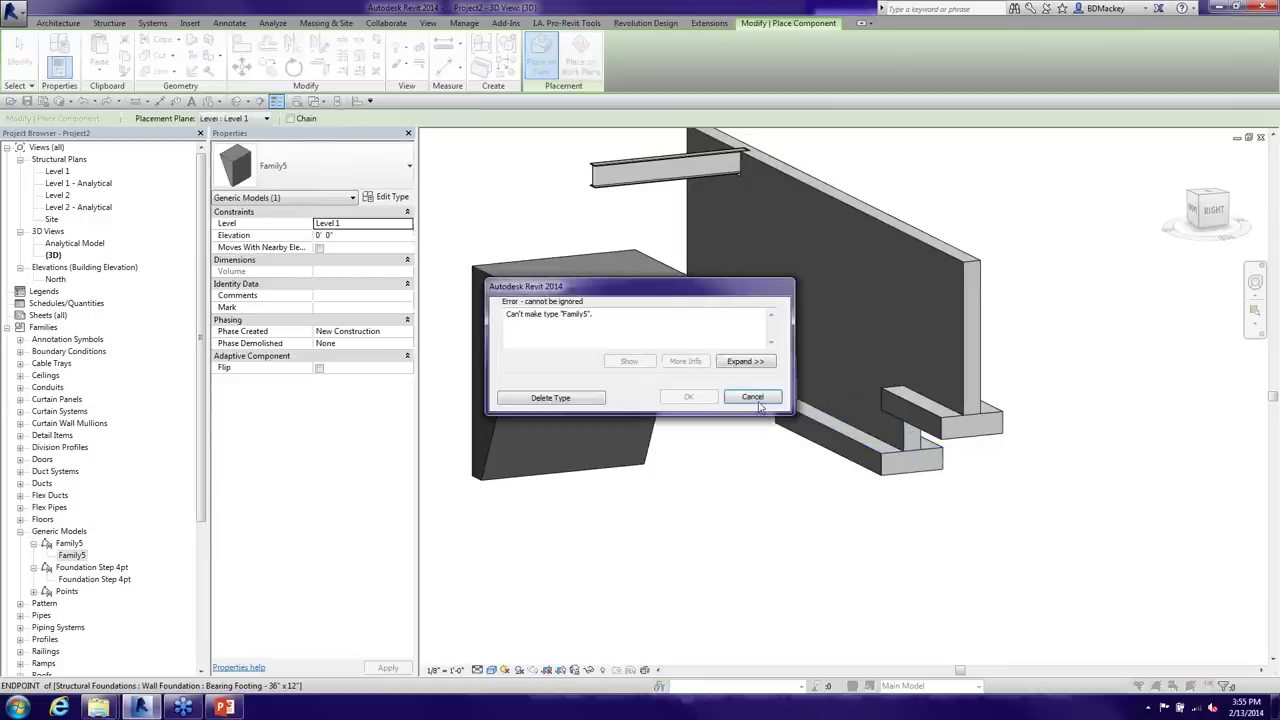
pyautogui.click(750, 400)
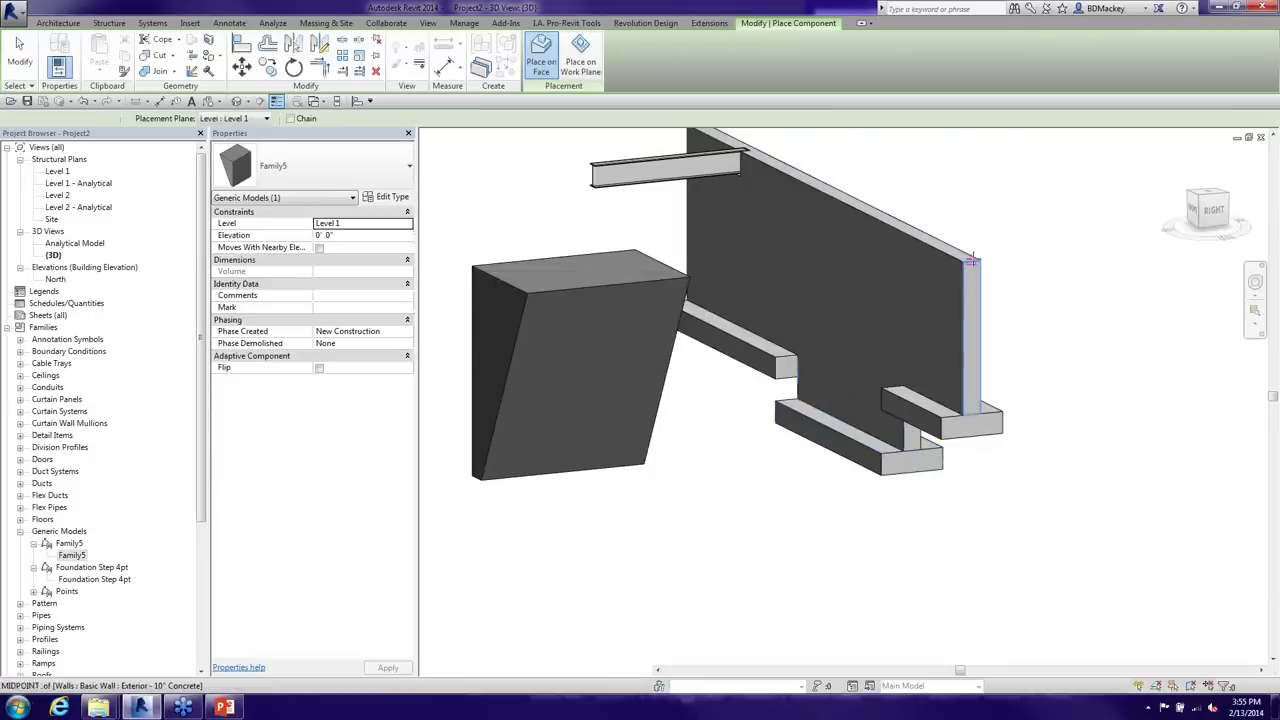
pyautogui.click(1001, 411)
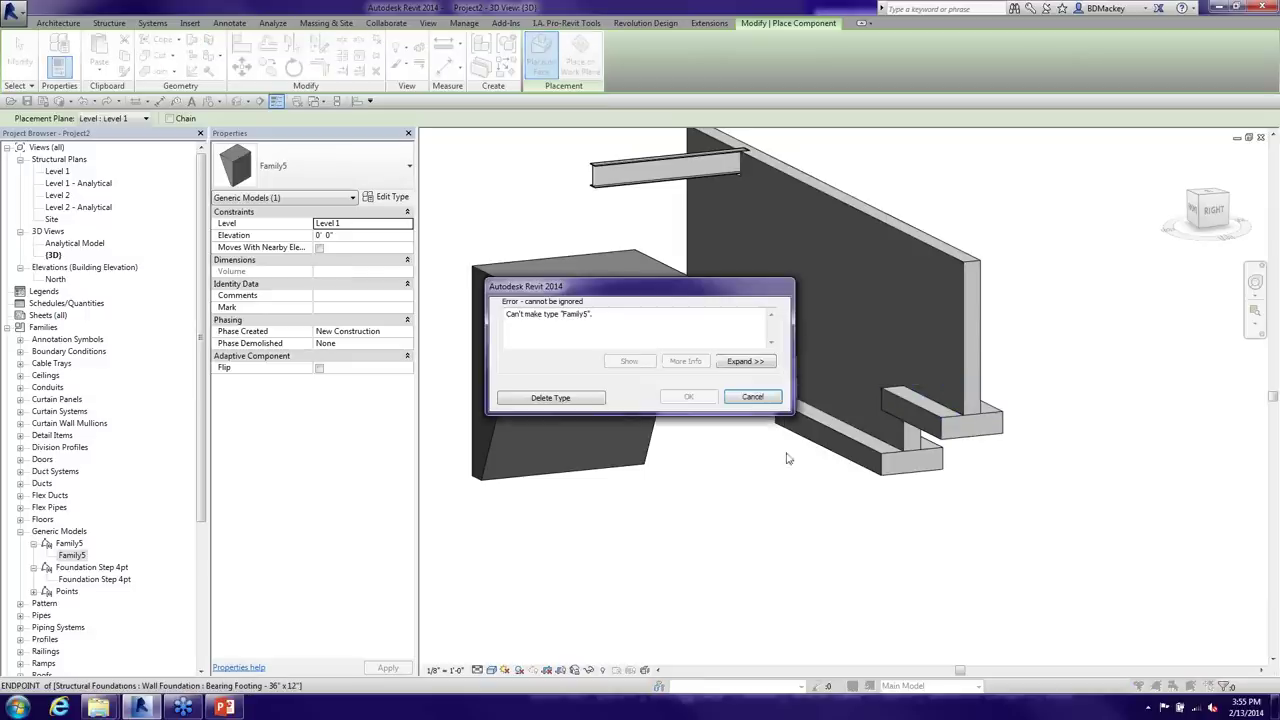
pyautogui.click(752, 396)
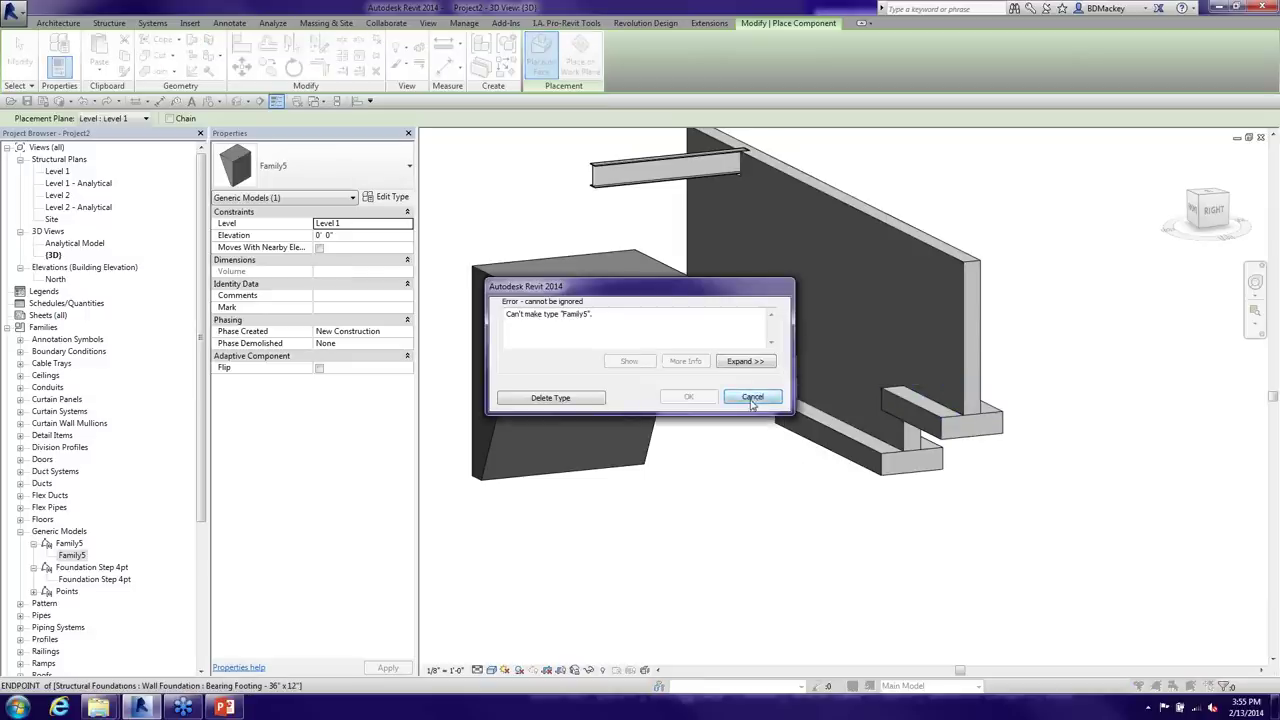
pyautogui.click(770, 520)
pyautogui.press('Escape')
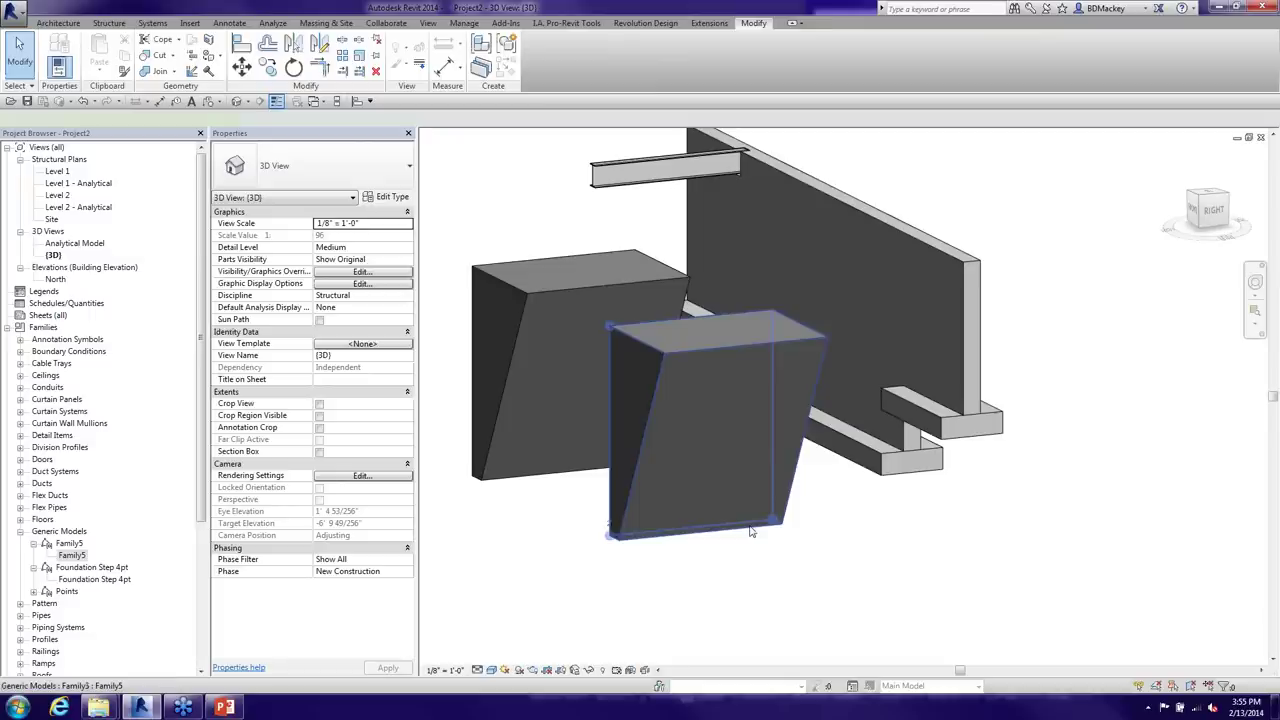
# Select and deselect the new Family5 block, orbiting the 3D view to an isometric angle
pyautogui.click(752, 532)
pyautogui.keyDown('shift'); pyautogui.moveTo(752, 532); pyautogui.dragTo(937, 592, button='middle'); pyautogui.keyUp('shift')
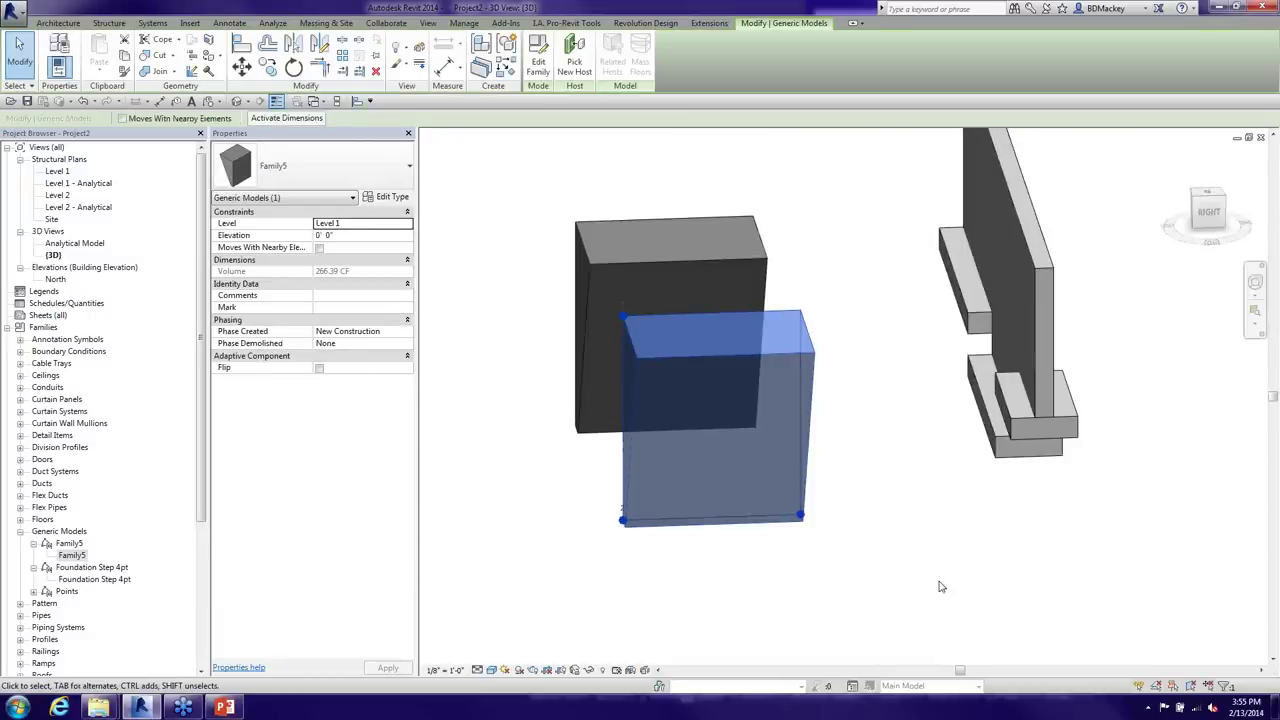
pyautogui.click(936, 586)
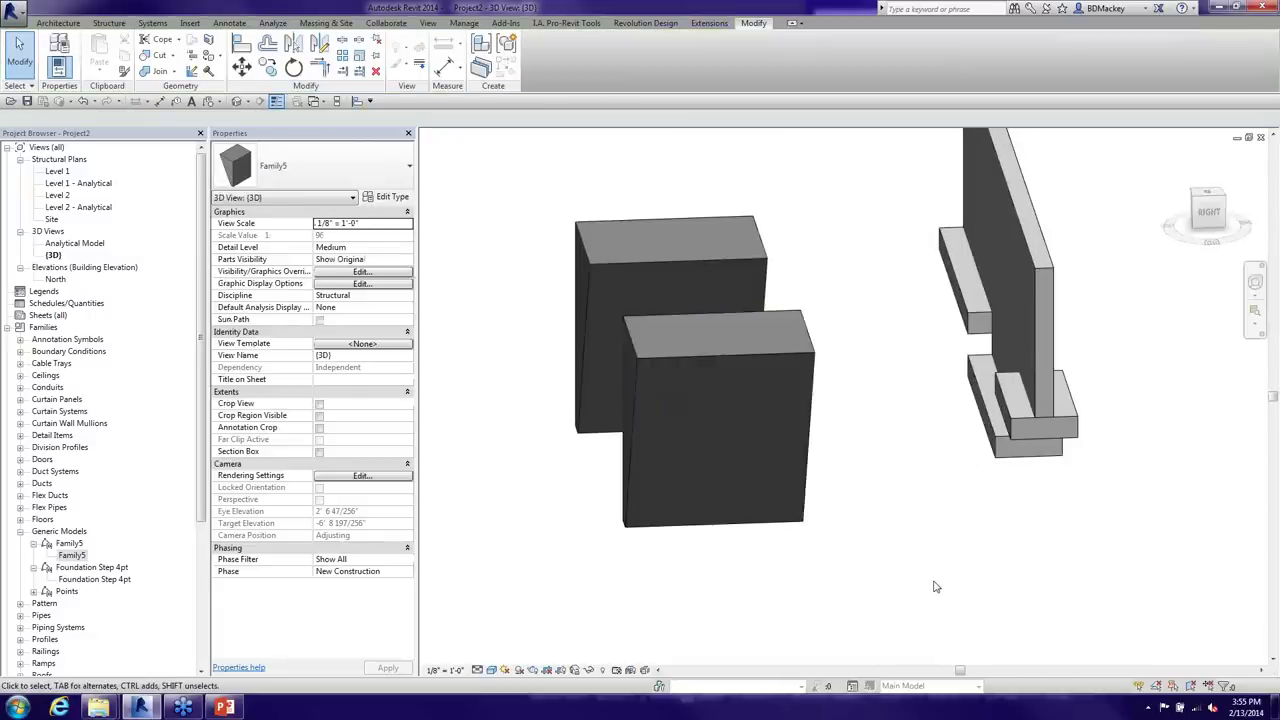
pyautogui.keyDown('shift'); pyautogui.moveTo(936, 586); pyautogui.dragTo(937, 583, button='middle'); pyautogui.keyUp('shift')
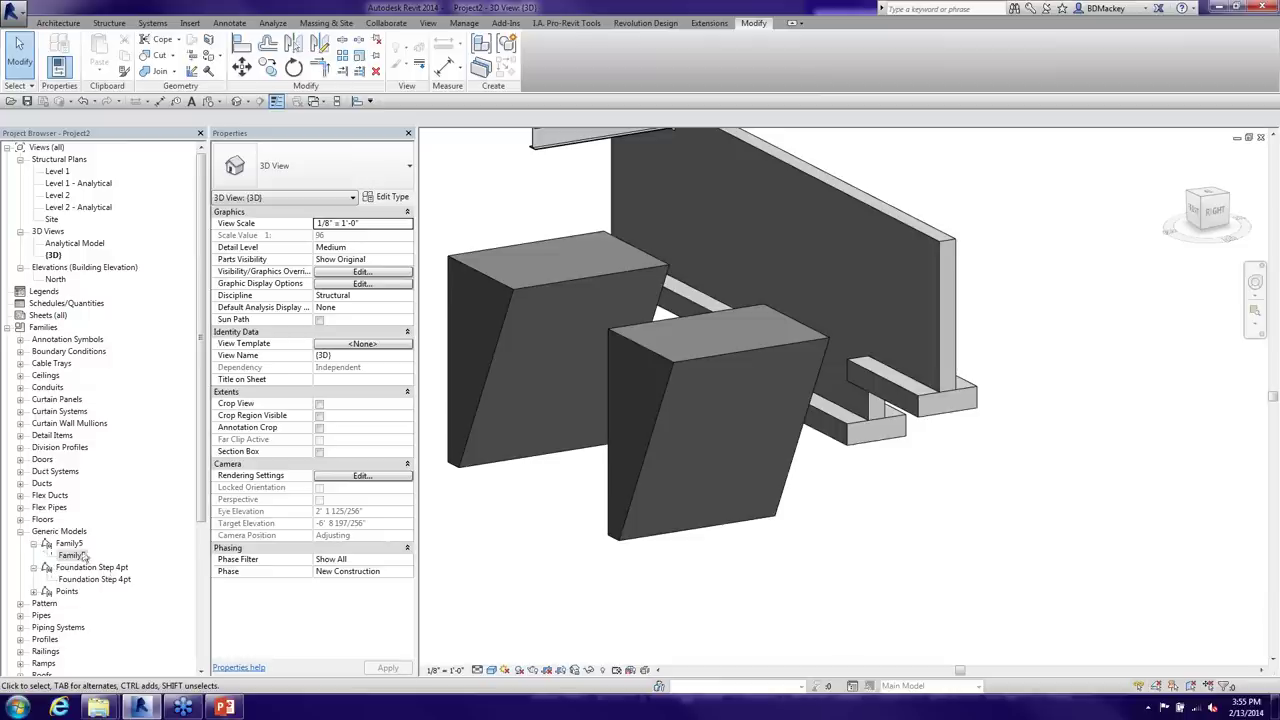
pyautogui.click(35, 598)
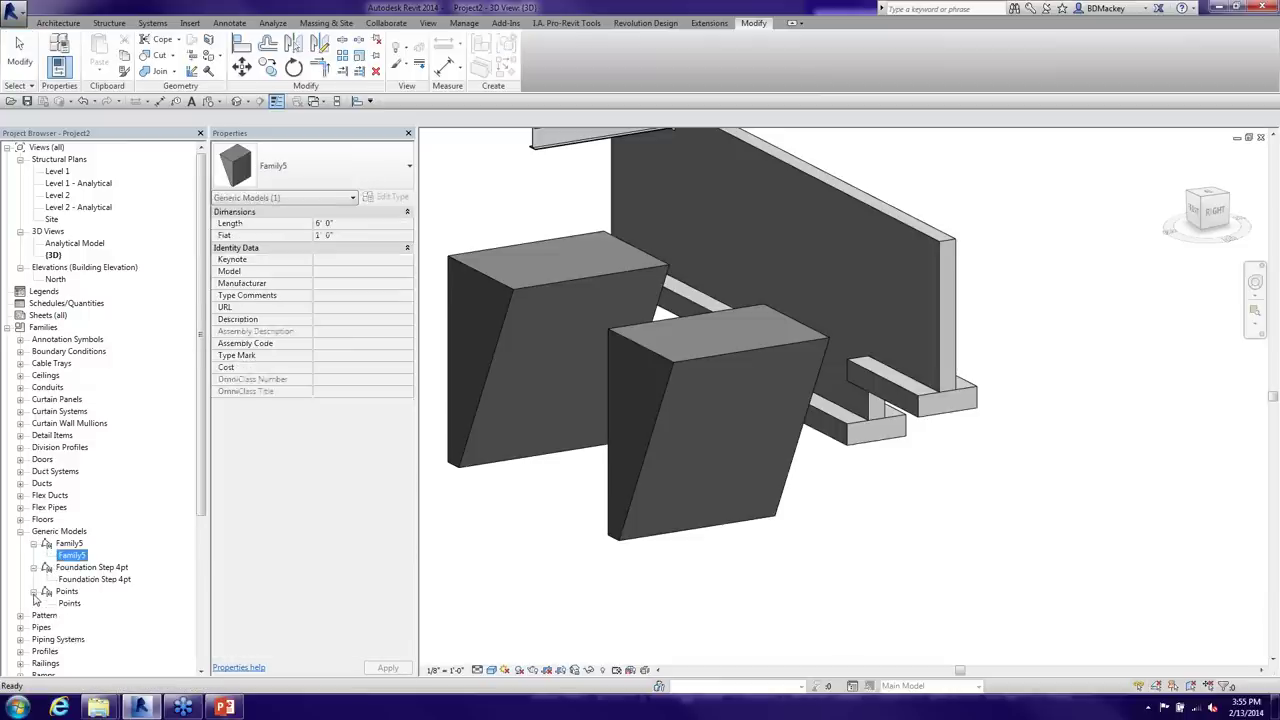
pyautogui.click(766, 594)
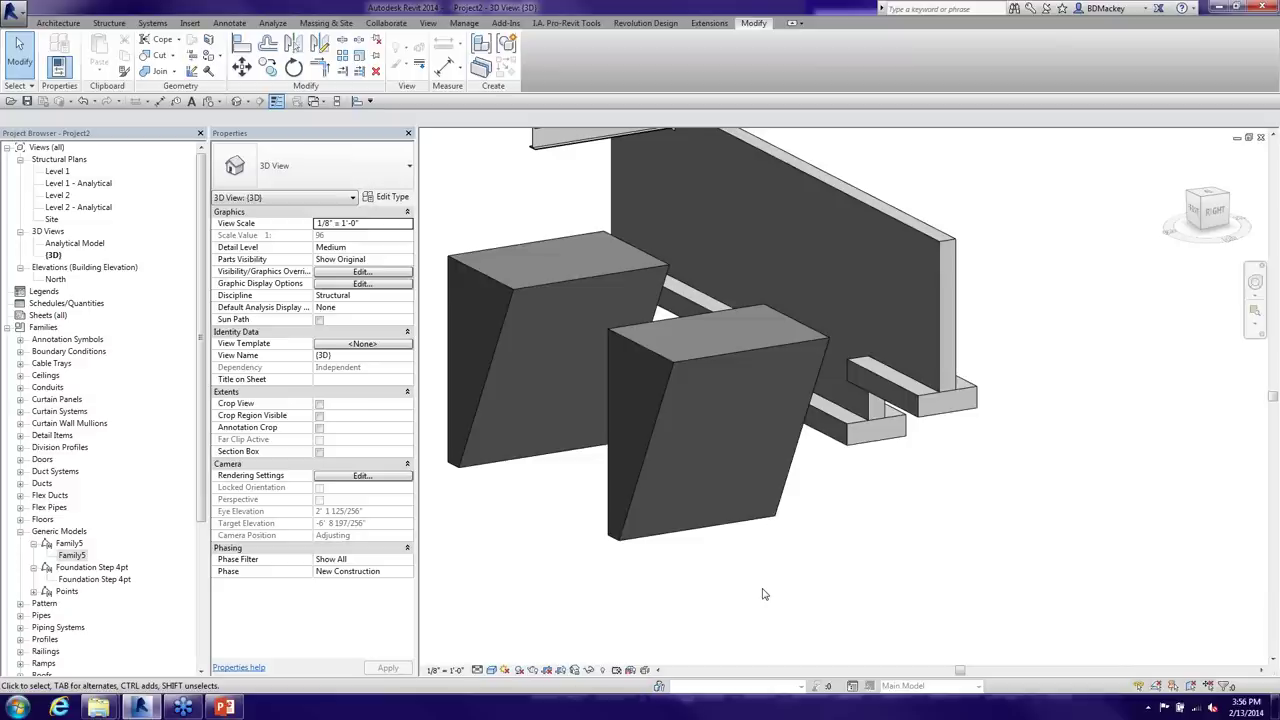
pyautogui.keyDown('shift'); pyautogui.moveTo(675, 562); pyautogui.dragTo(817, 544, button='middle'); pyautogui.keyUp('shift')
pyautogui.scroll(5, 614, 414)
# Orbit to the W12X26 beam and start a By Face opening on its web
pyautogui.keyDown('shift'); pyautogui.moveTo(614, 414); pyautogui.dragTo(790, 392, button='middle'); pyautogui.keyUp('shift')
pyautogui.click(735, 365)
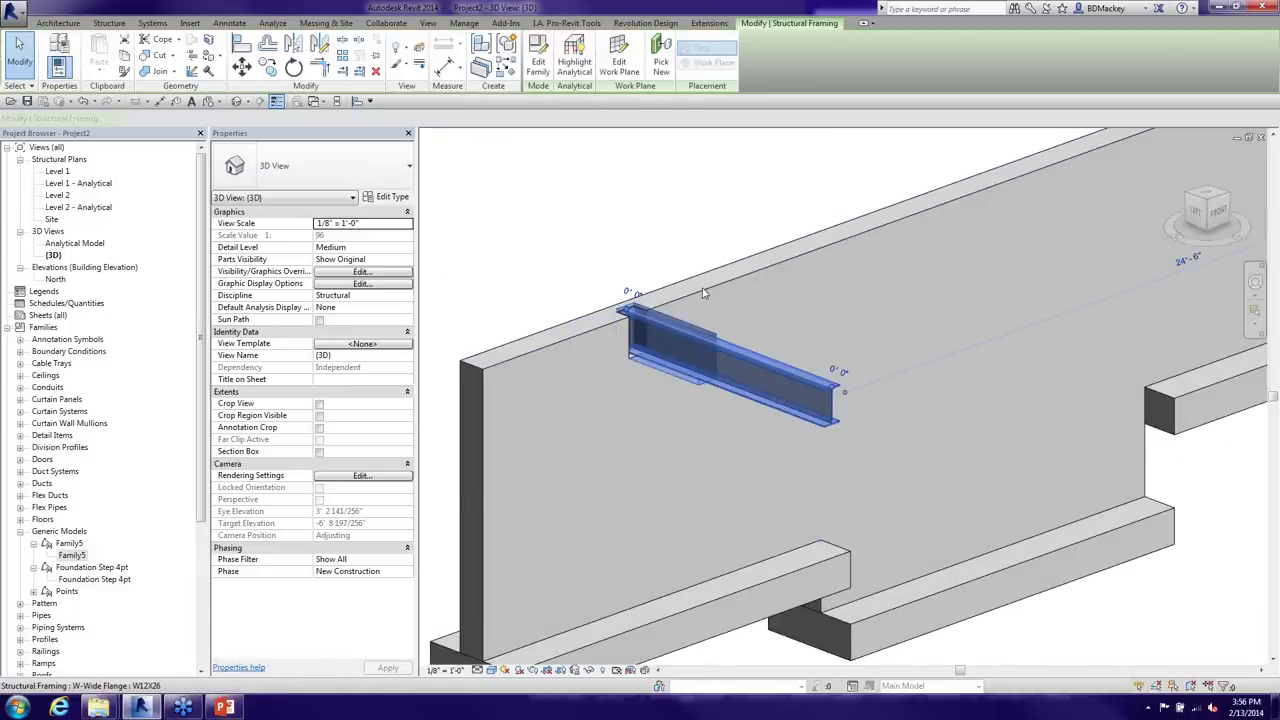
pyautogui.click(600, 195)
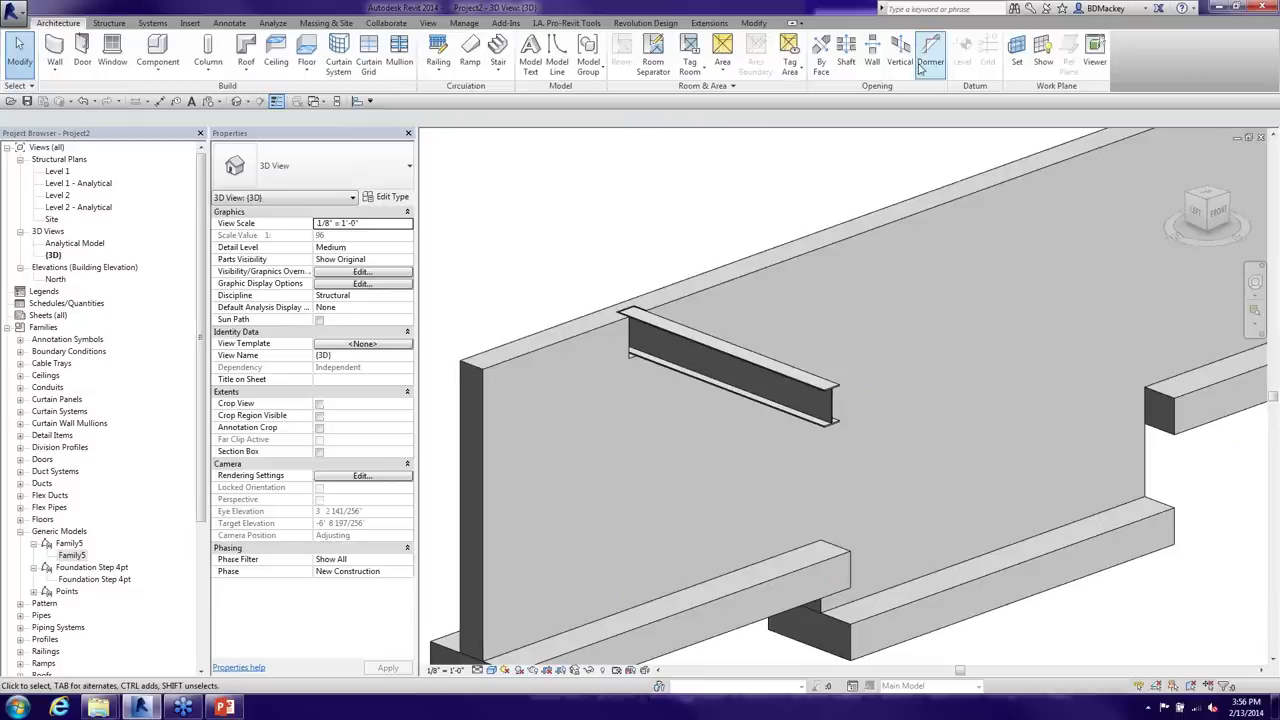
pyautogui.click(821, 60)
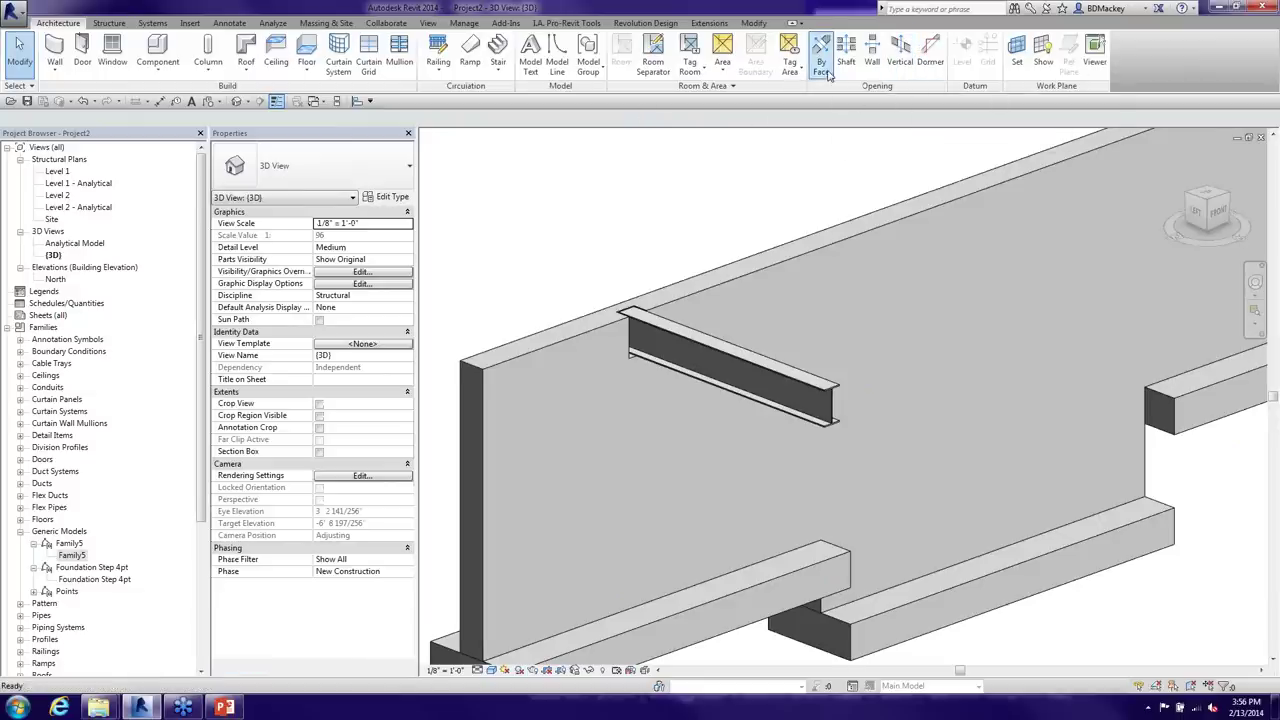
pyautogui.click(831, 415)
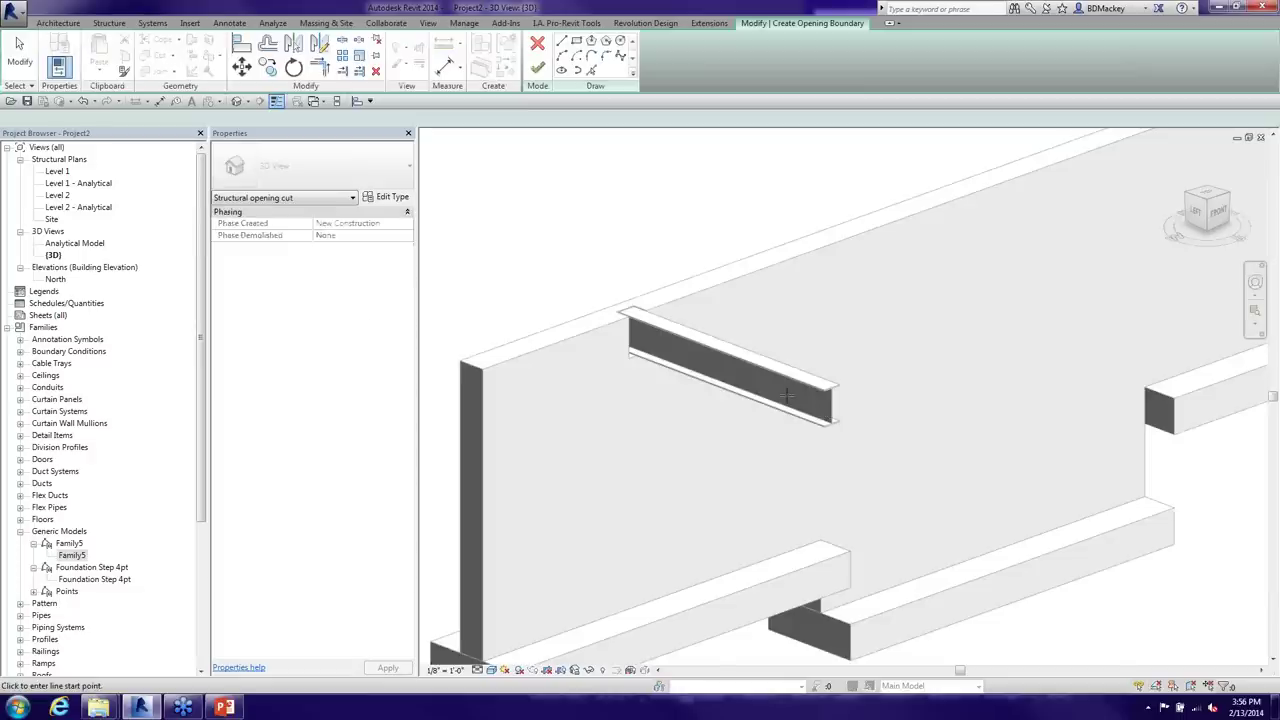
pyautogui.scroll(3, 760, 370)
# Draw a rectangular opening with a 3/8" corner radius on the web and finish the sketch
pyautogui.click(577, 41)
pyautogui.click(160, 118)
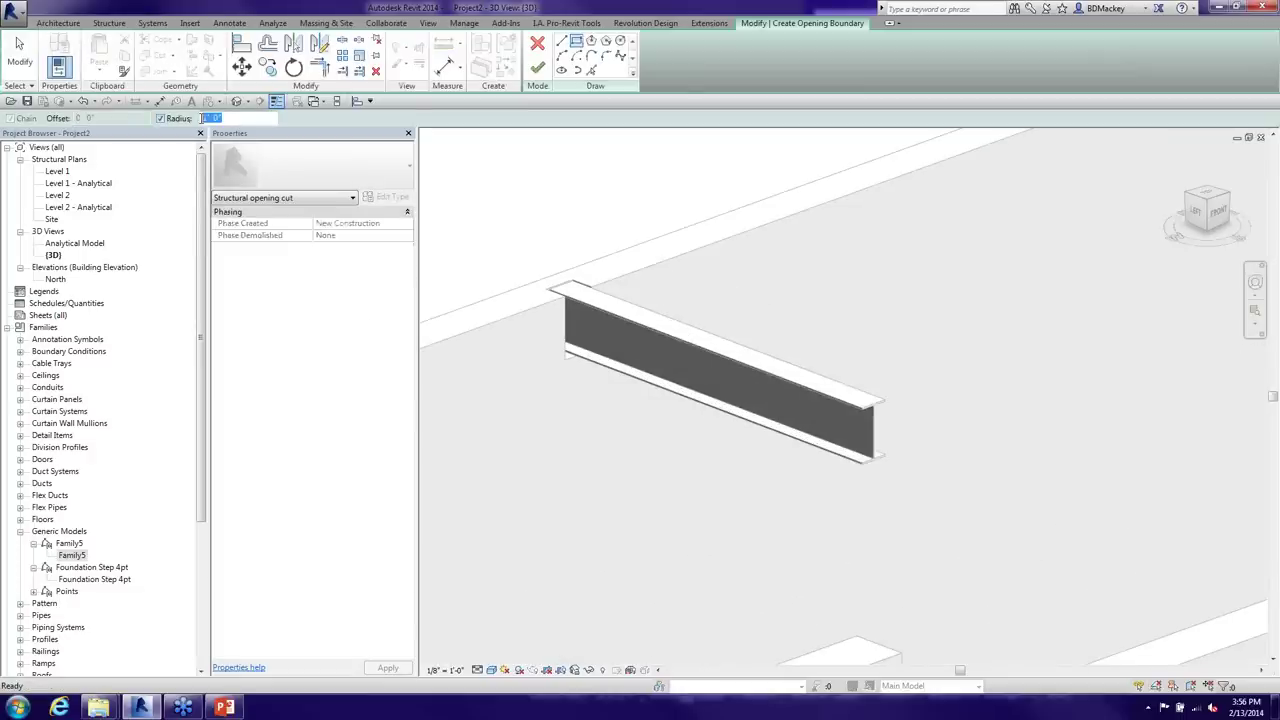
pyautogui.click(205, 118)
pyautogui.write('3/8"')
pyautogui.press('Return')
pyautogui.click(750, 378)
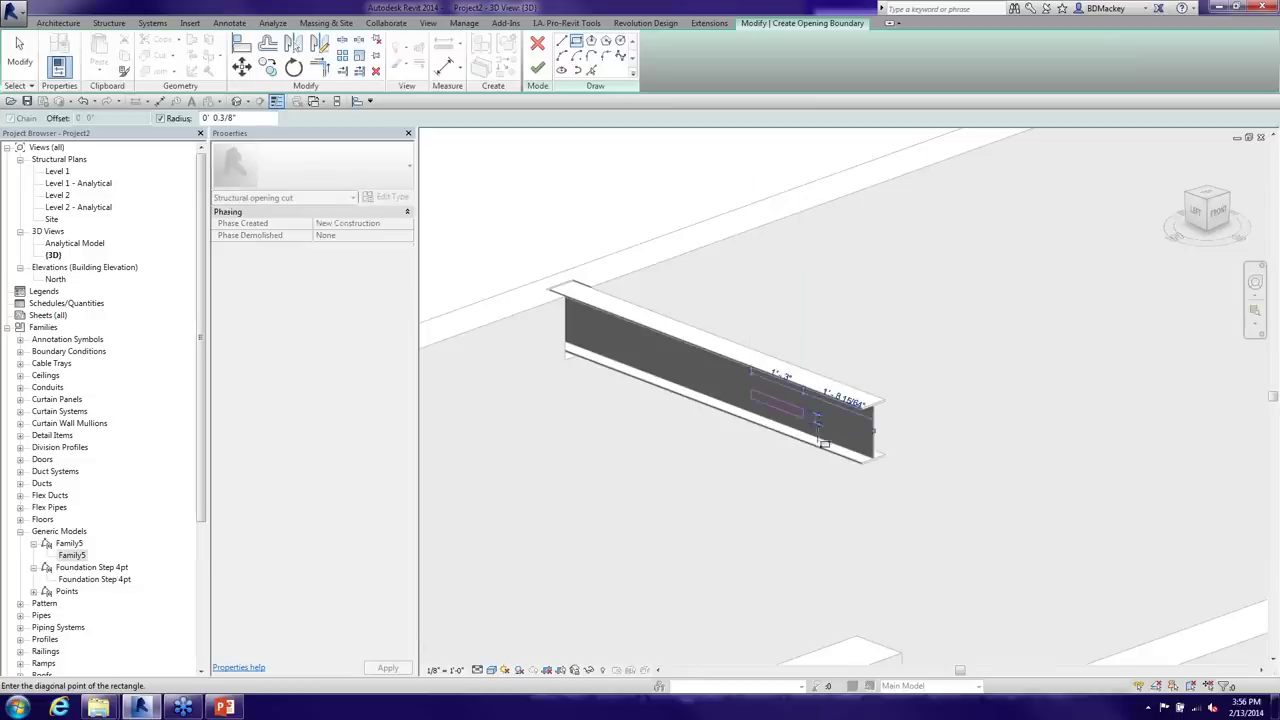
pyautogui.click(780, 441)
pyautogui.click(537, 67)
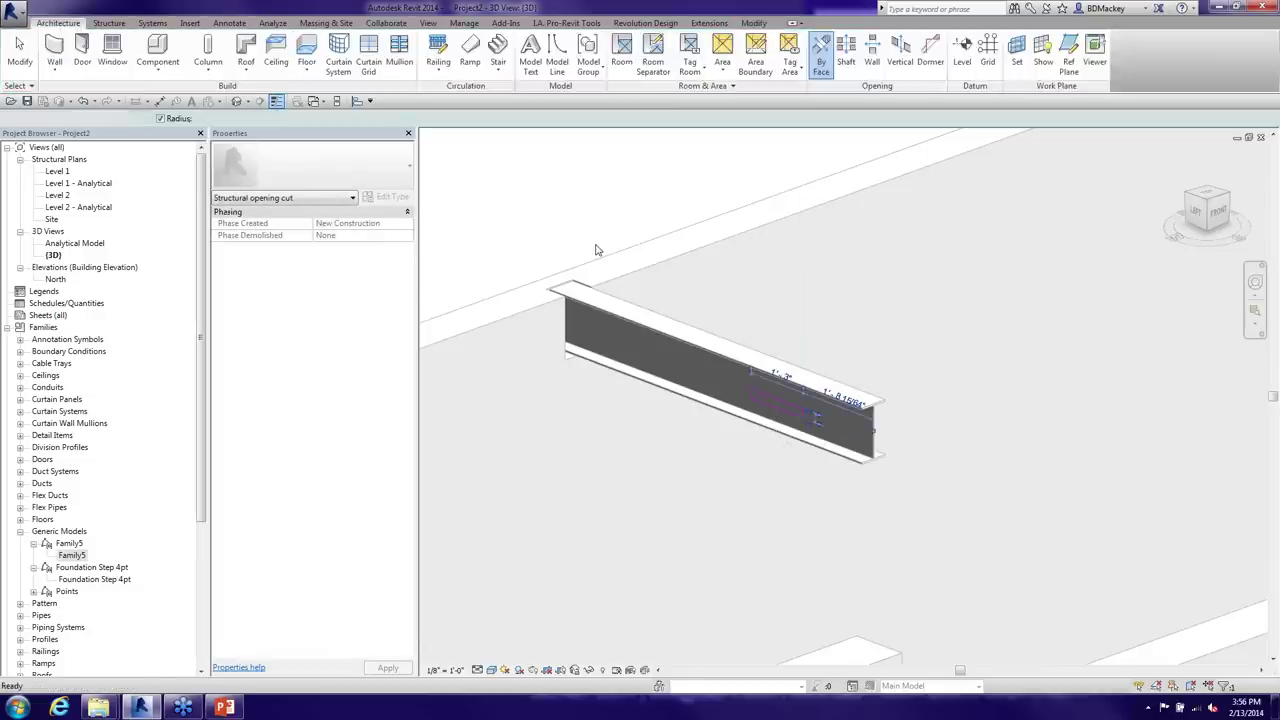
# Clear the selection and reselect the W12X26 beam
pyautogui.scroll(8, 734, 375)
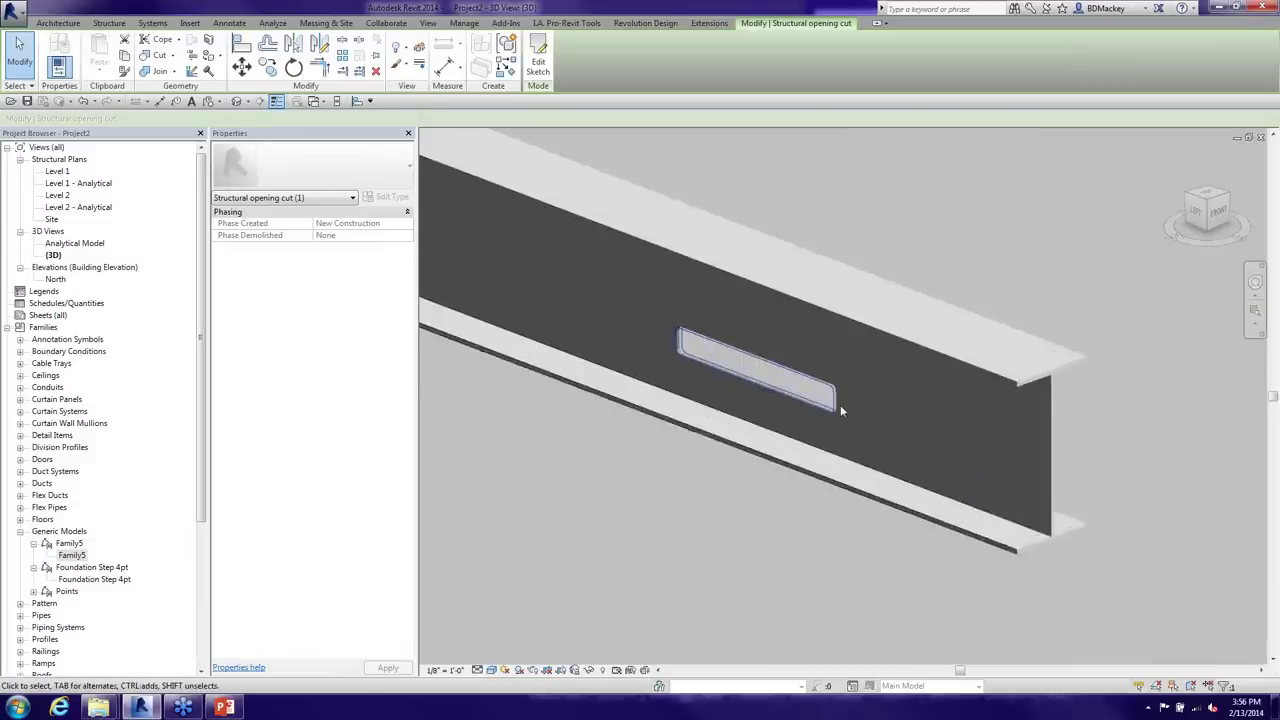
pyautogui.press('Escape')
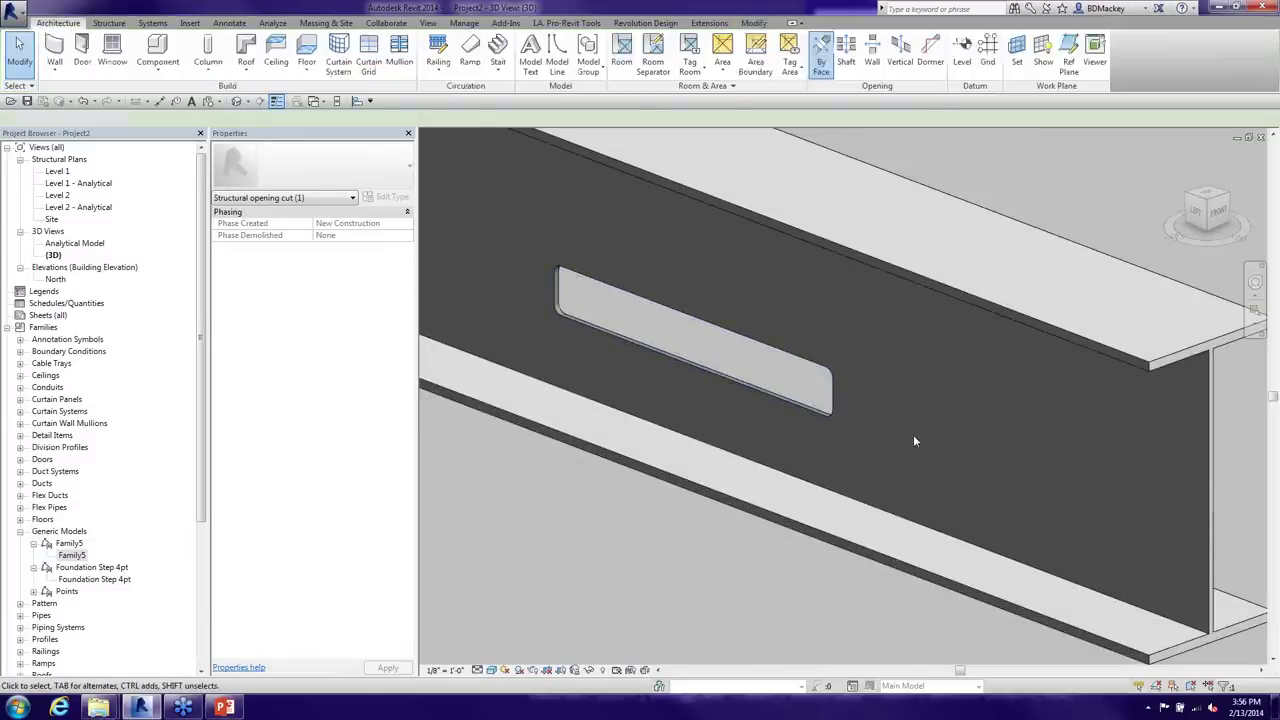
pyautogui.scroll(-8, 826, 410)
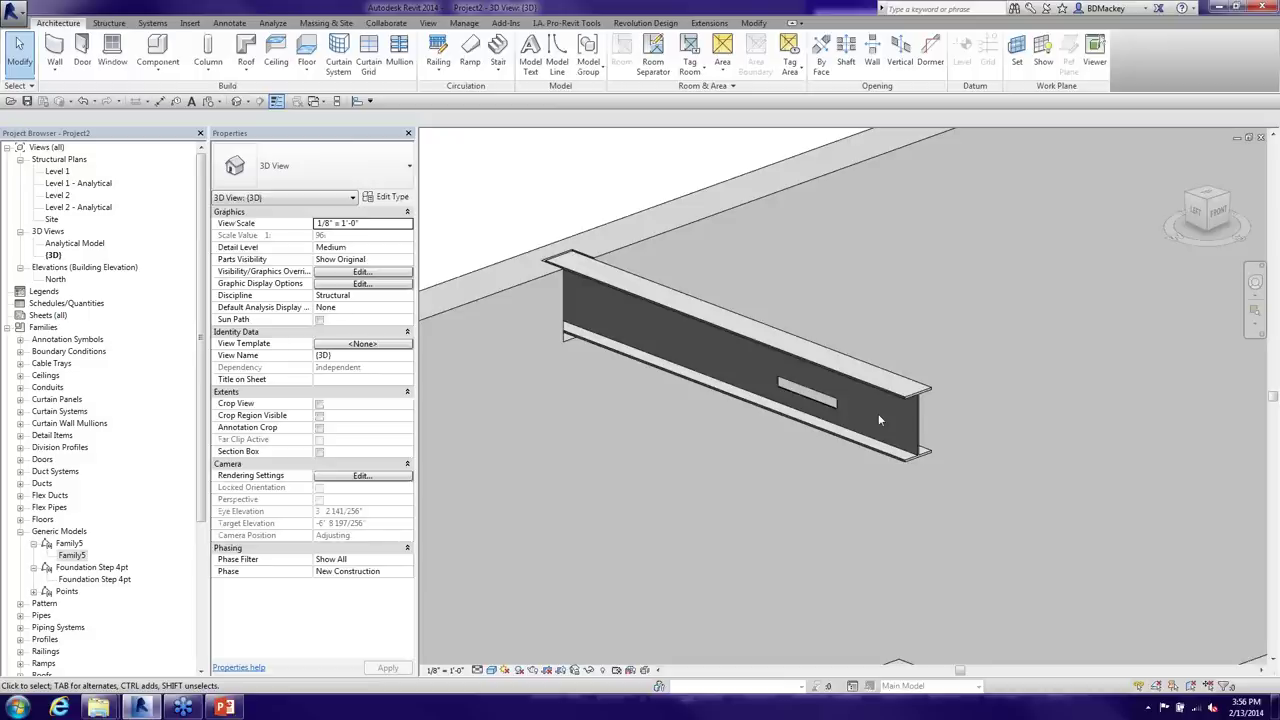
pyautogui.click(879, 416)
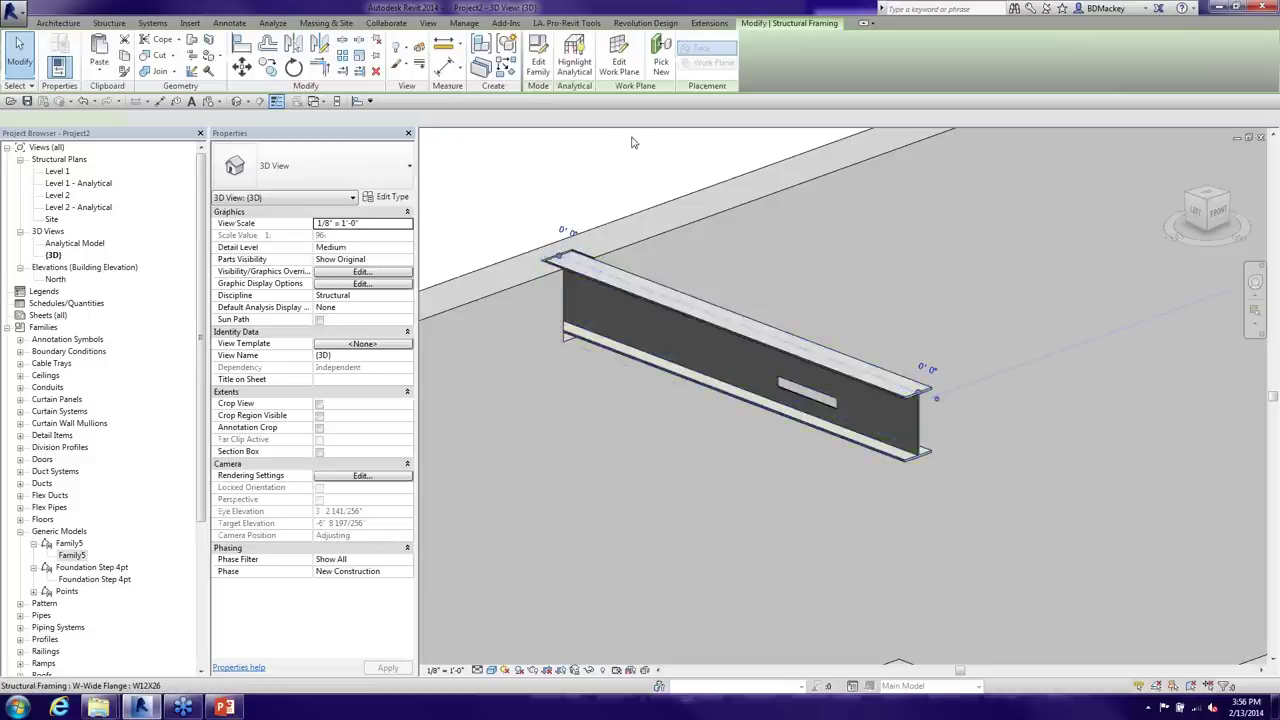
# Open the beam's family for editing and go to its Ref. Level floor plan
pyautogui.doubleClick(634, 275)
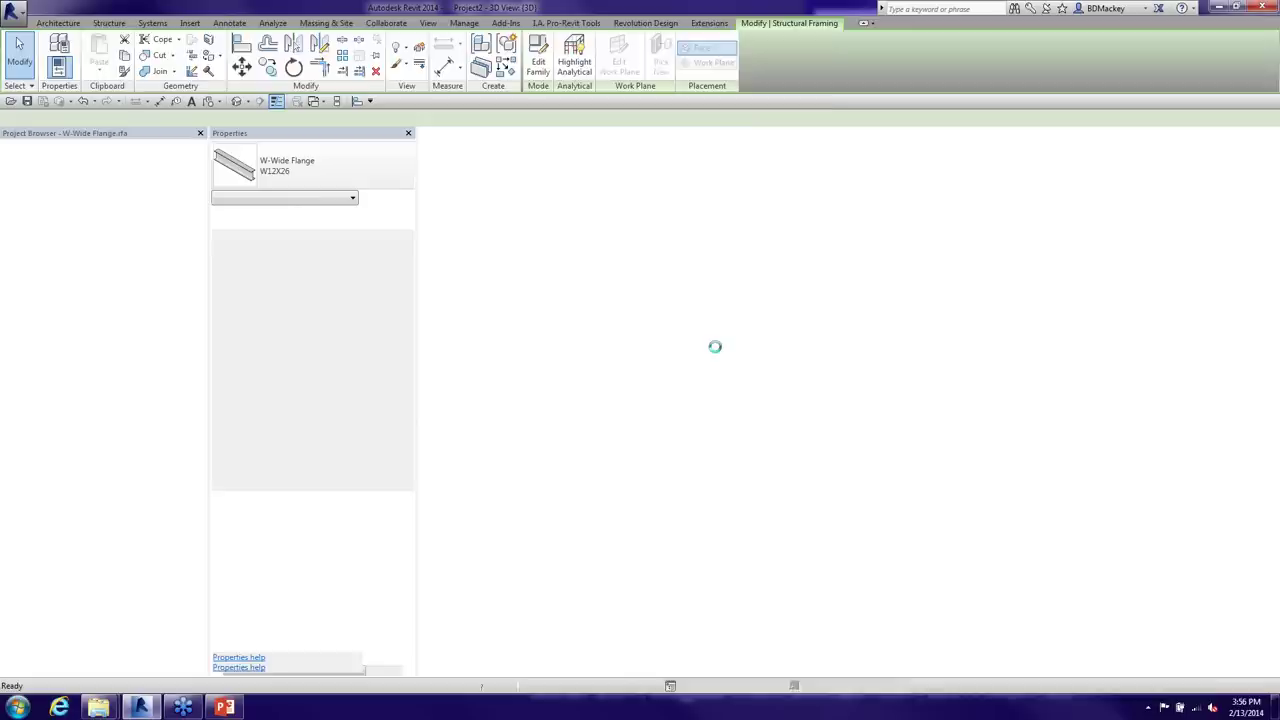
pyautogui.click(46, 148)
pyautogui.doubleClick(46, 148)
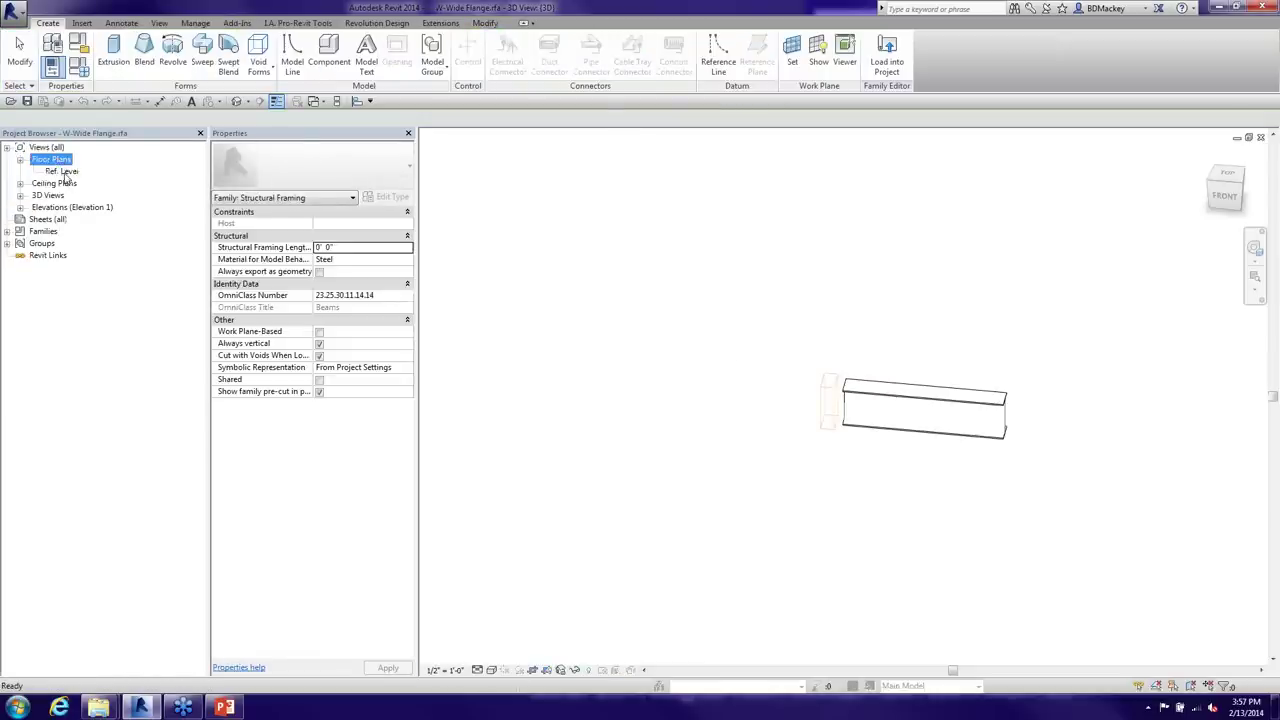
pyautogui.doubleClick(64, 171)
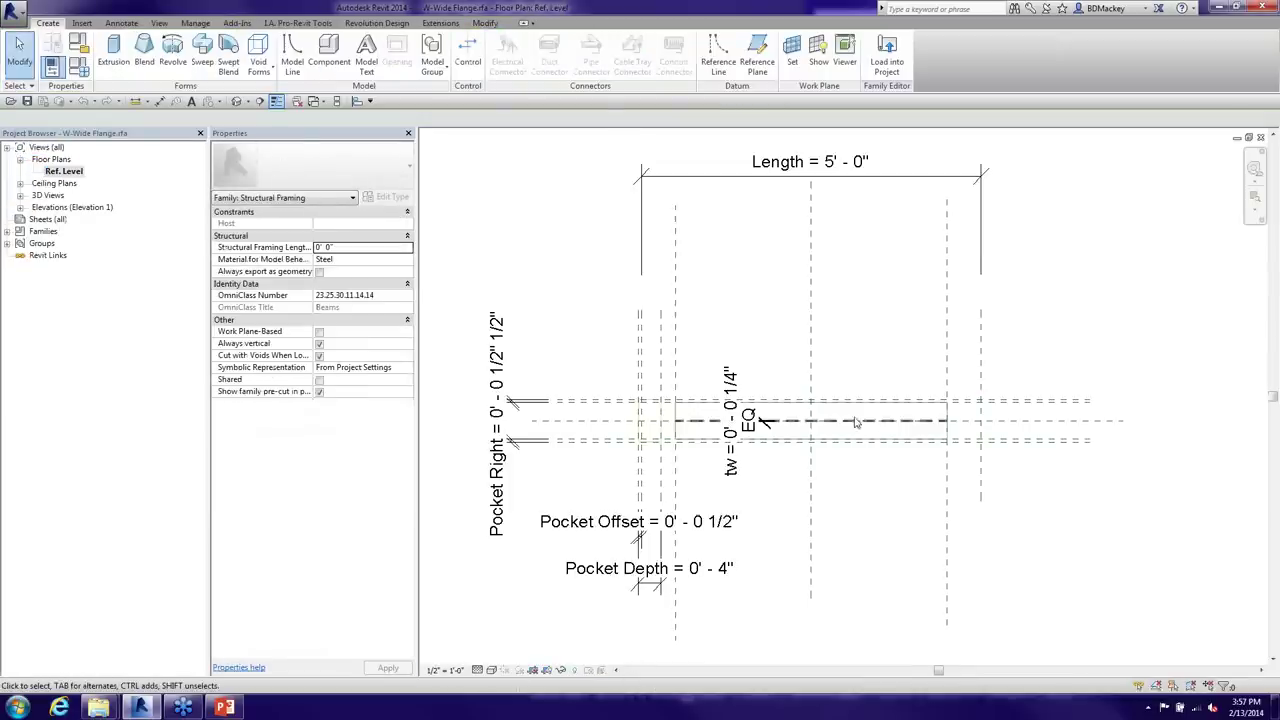
# Set the Center (Front/Back) plane's Is Reference to Center (Left/Right)
pyautogui.click(1010, 421)
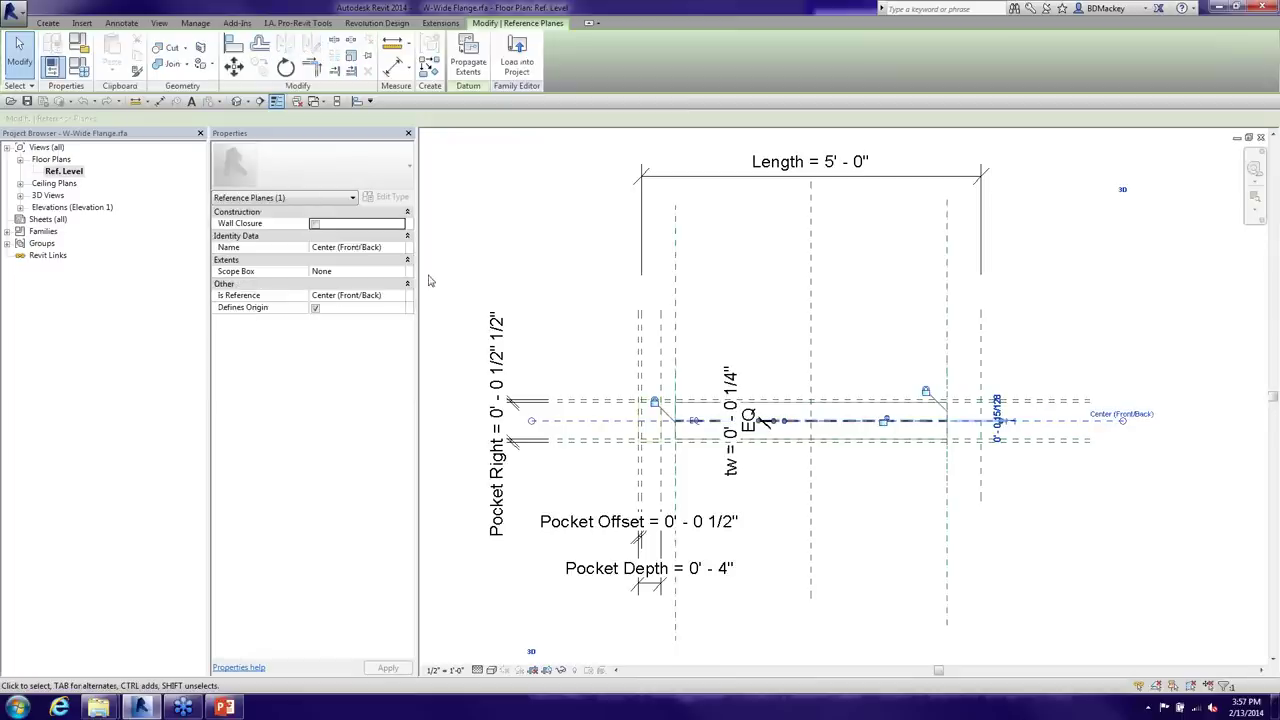
pyautogui.click(400, 296)
pyautogui.click(400, 296)
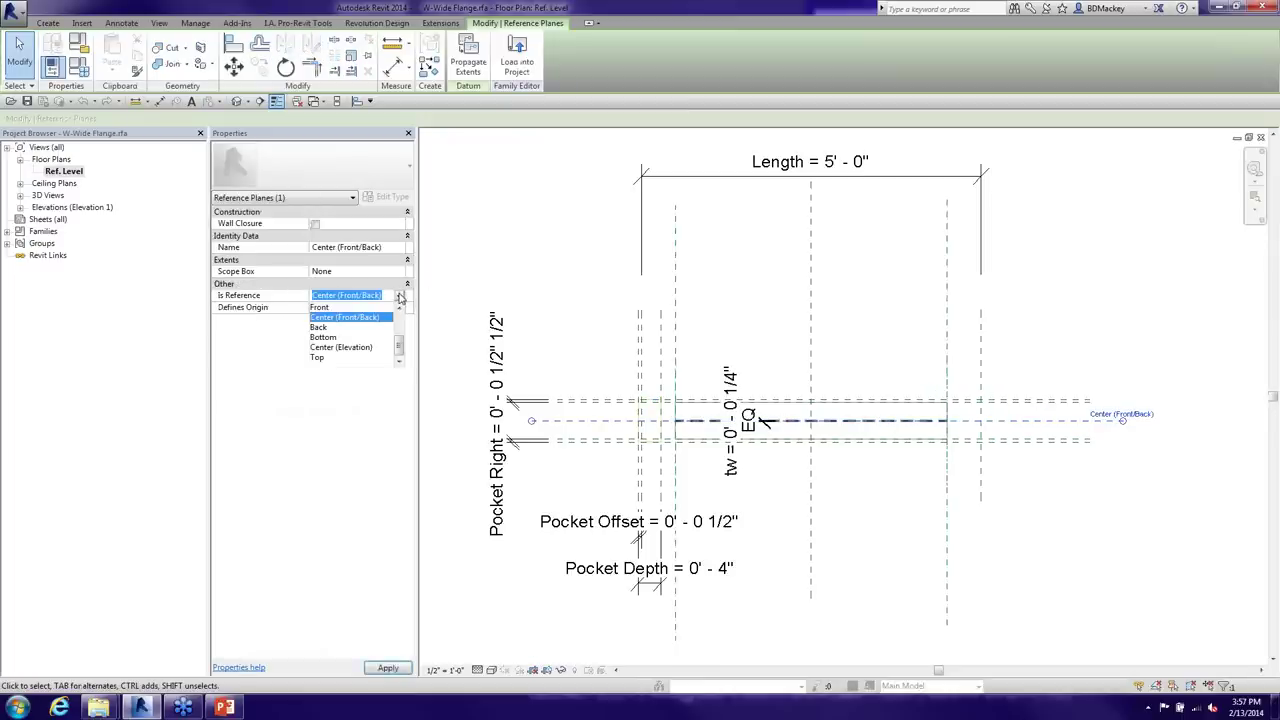
pyautogui.scroll(3, 400, 358)
pyautogui.click(355, 347)
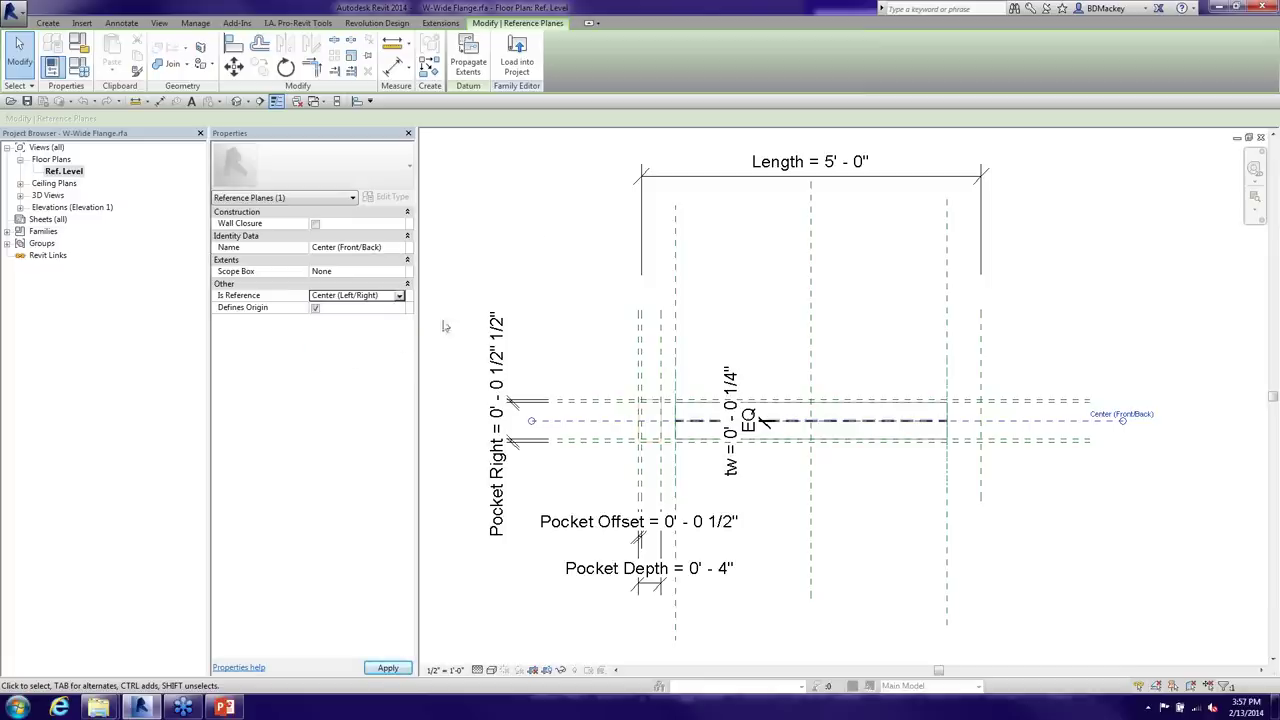
pyautogui.click(534, 189)
# Load the family into Project2, overwriting the existing version
pyautogui.click(886, 64)
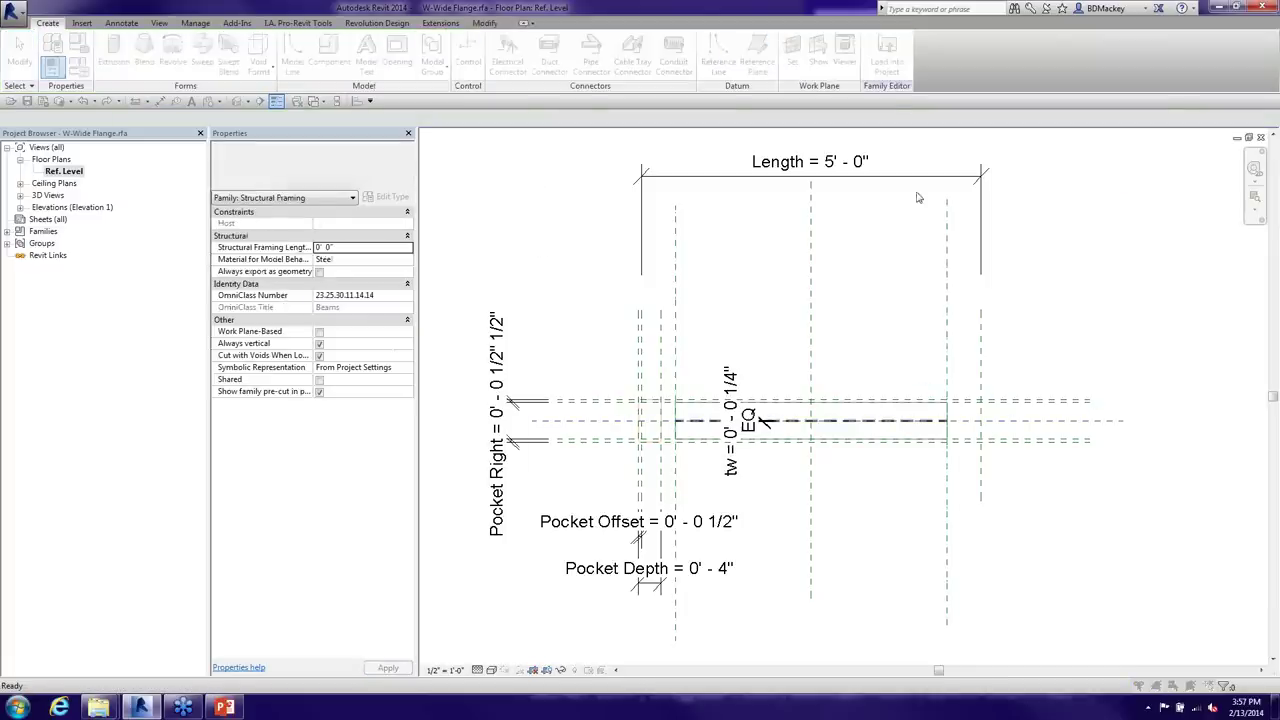
pyautogui.click(617, 456)
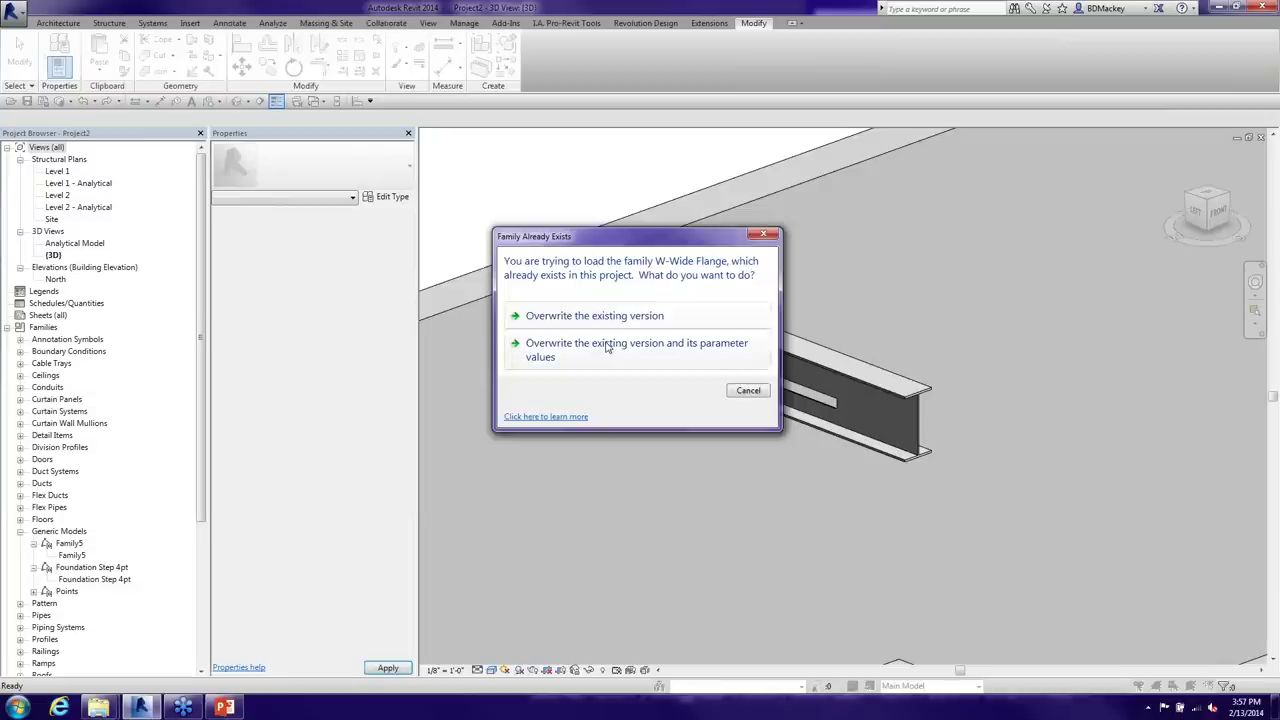
pyautogui.click(580, 345)
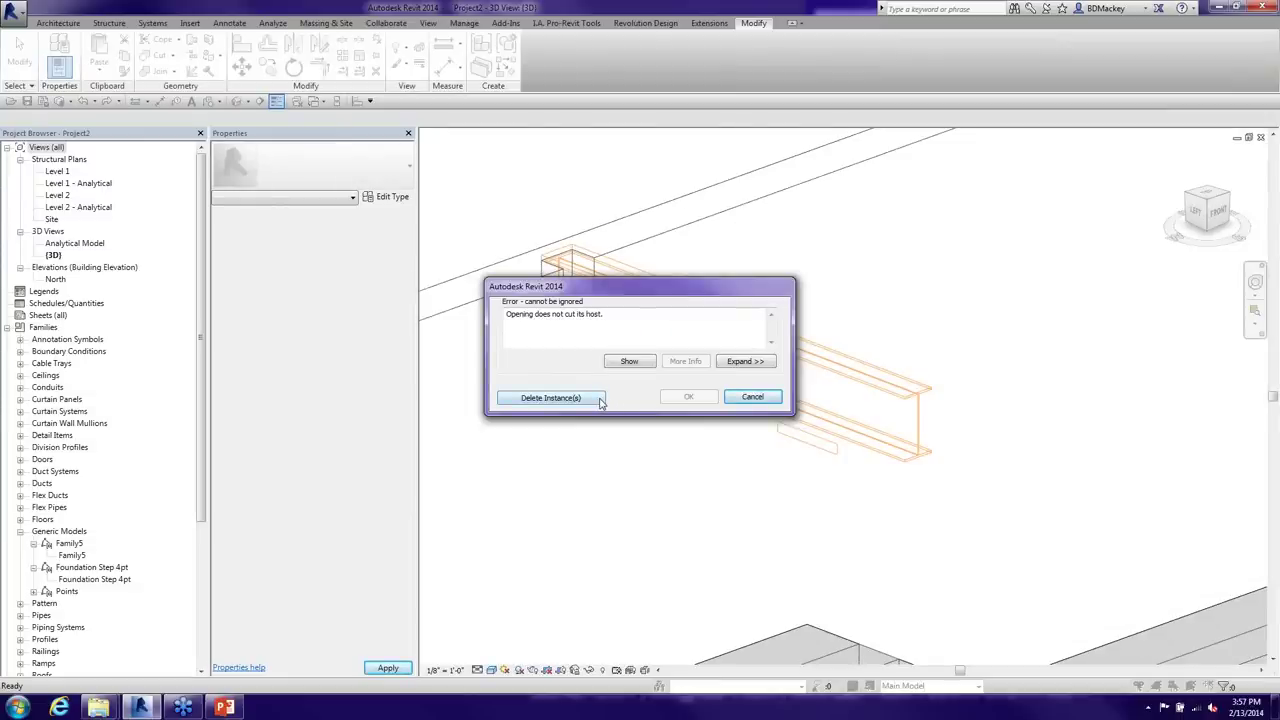
# Delete the non-cutting opening, abandon a new By Face opening, and reopen the W-Wide Flange family
pyautogui.click(600, 399)
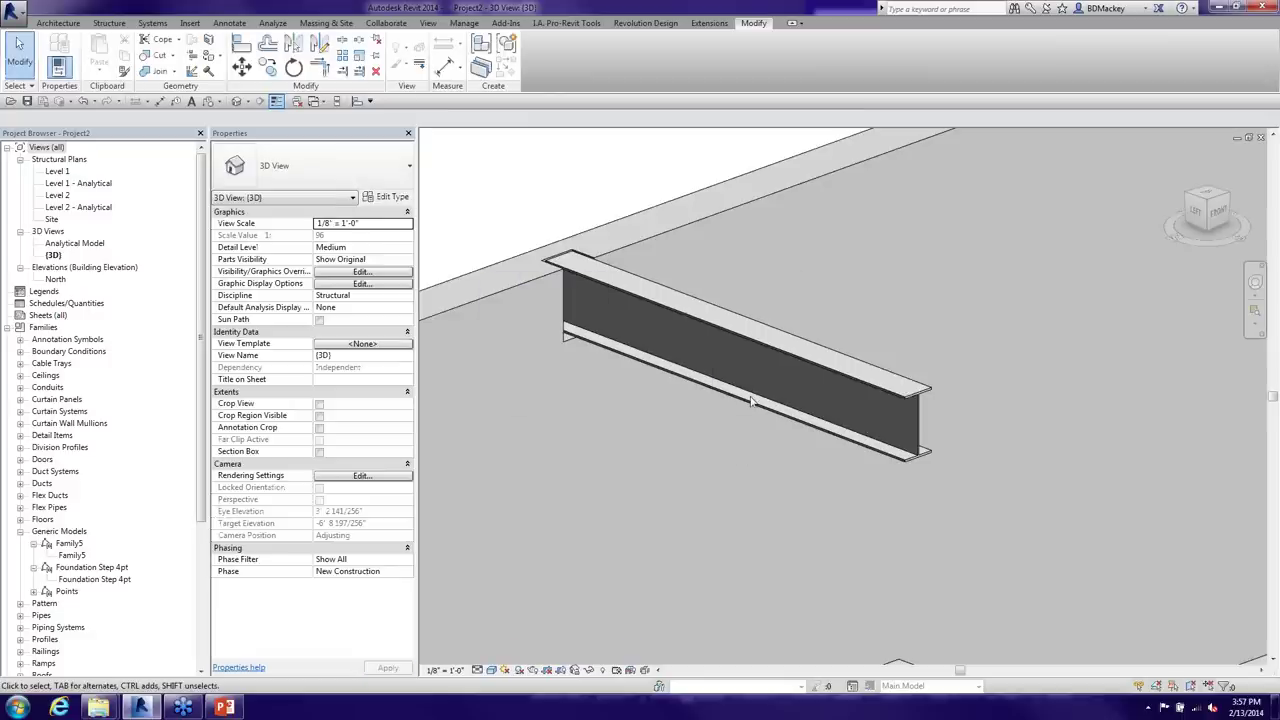
pyautogui.click(60, 23)
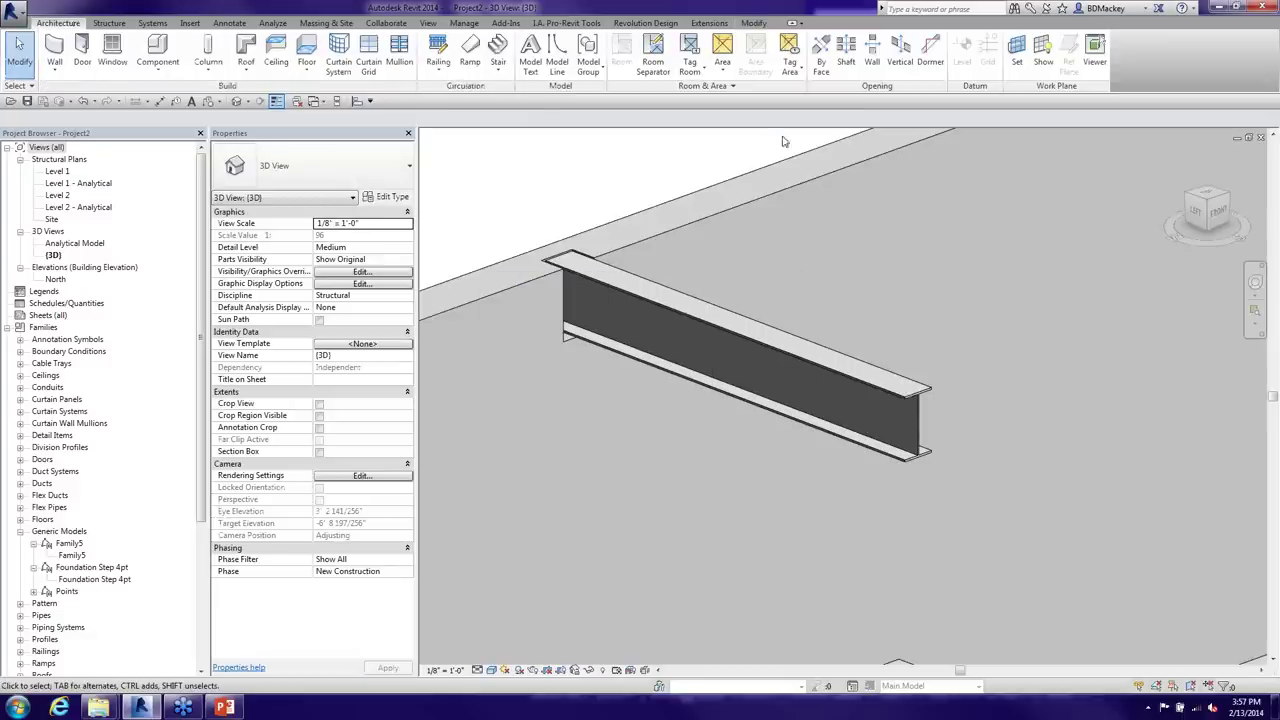
pyautogui.click(821, 58)
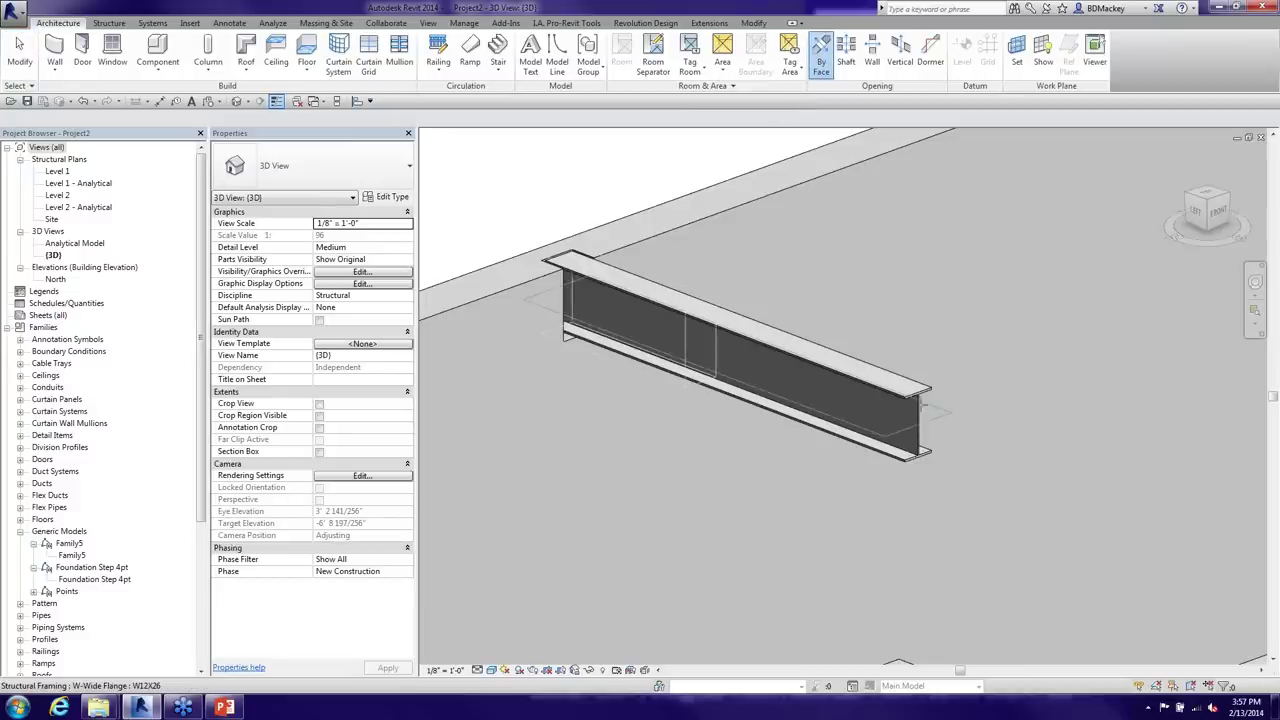
pyautogui.keyDown('shift'); pyautogui.moveTo(917, 462); pyautogui.dragTo(918, 435, button='middle'); pyautogui.keyUp('shift')
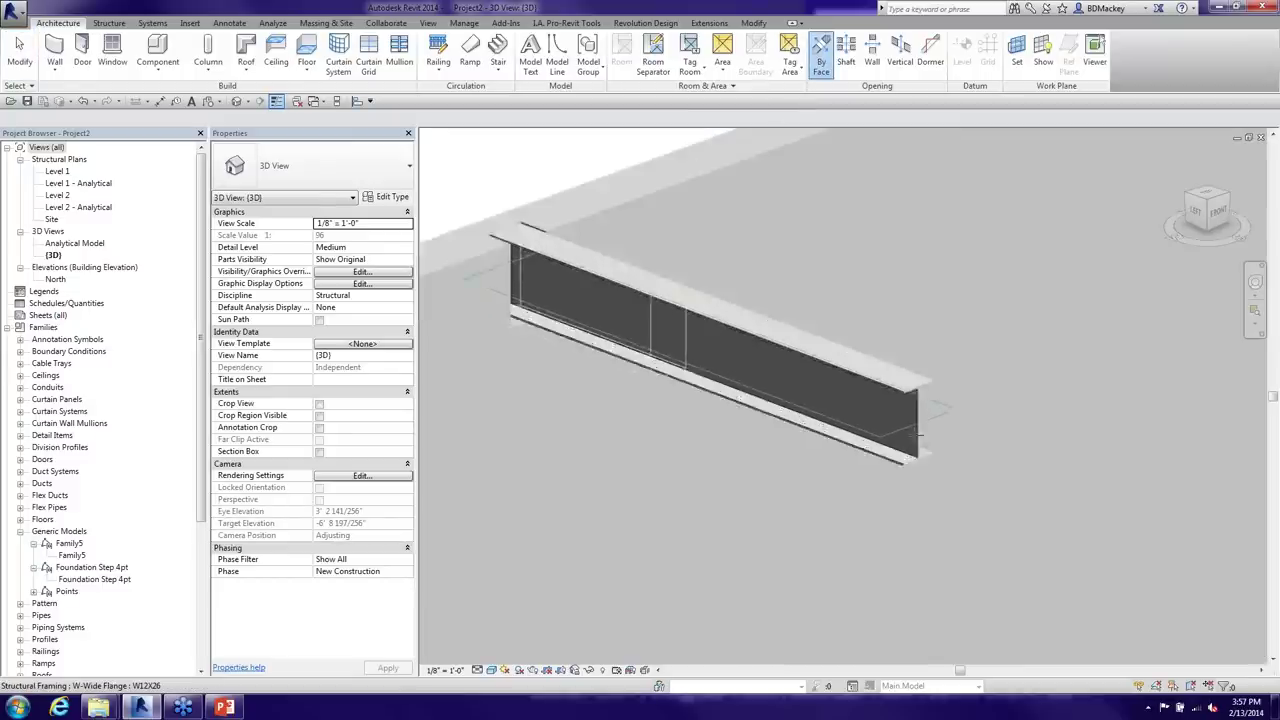
pyautogui.scroll(2, 917, 435)
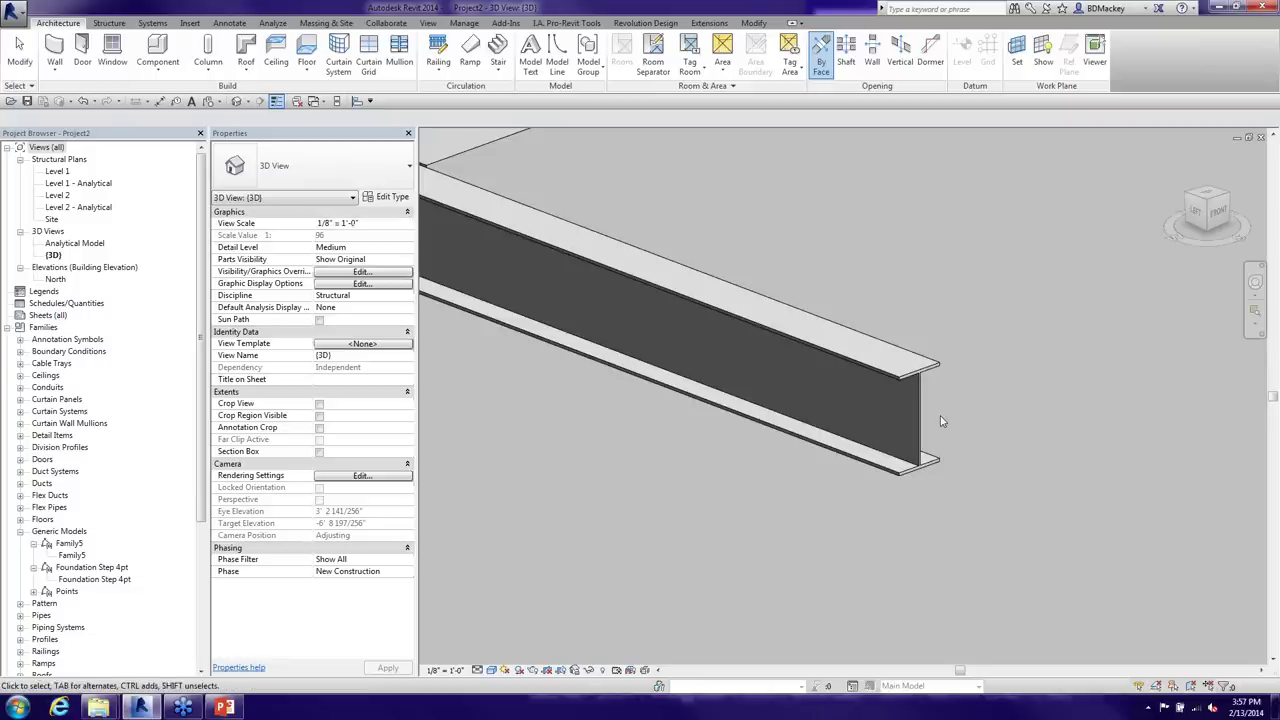
pyautogui.press('Escape')
pyautogui.doubleClick(940, 420)
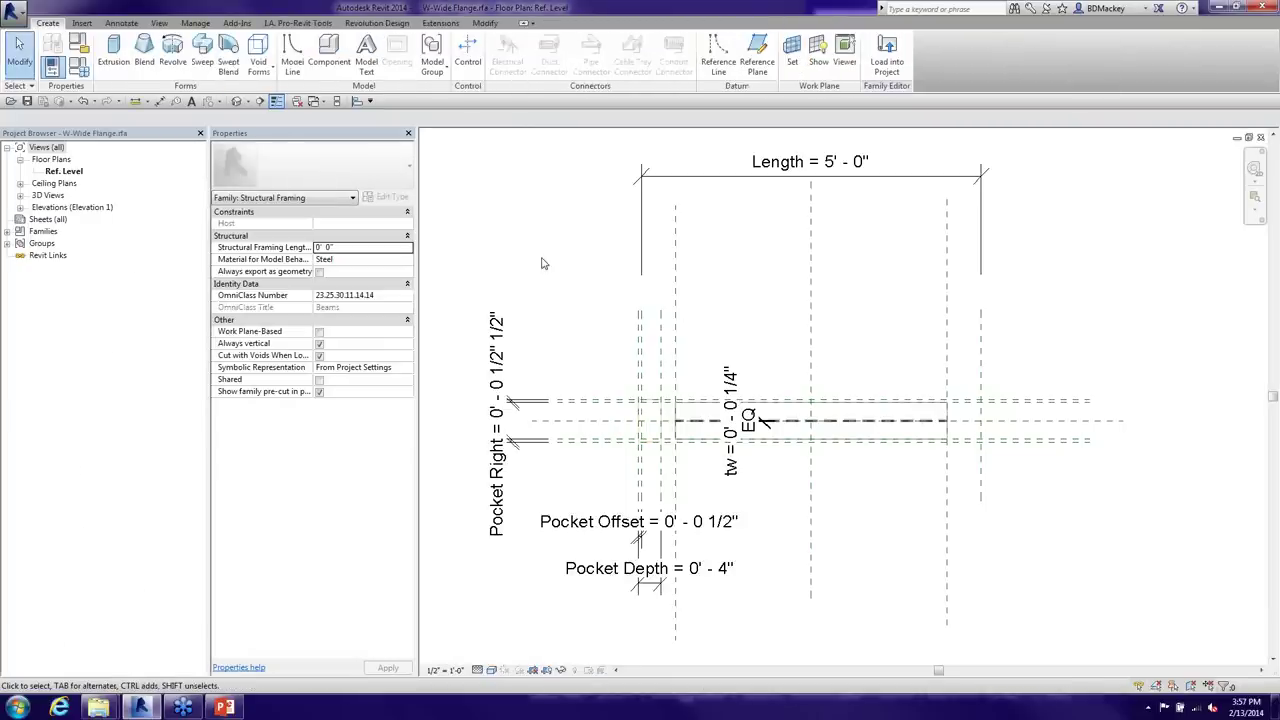
# Set Center (Front/Back) and Center (Left/Right) planes' Is Reference to their own names
pyautogui.moveTo(542, 258); pyautogui.dragTo(560, 344)
pyautogui.moveTo(1090, 280); pyautogui.dragTo(1096, 372)
pyautogui.click(1062, 424)
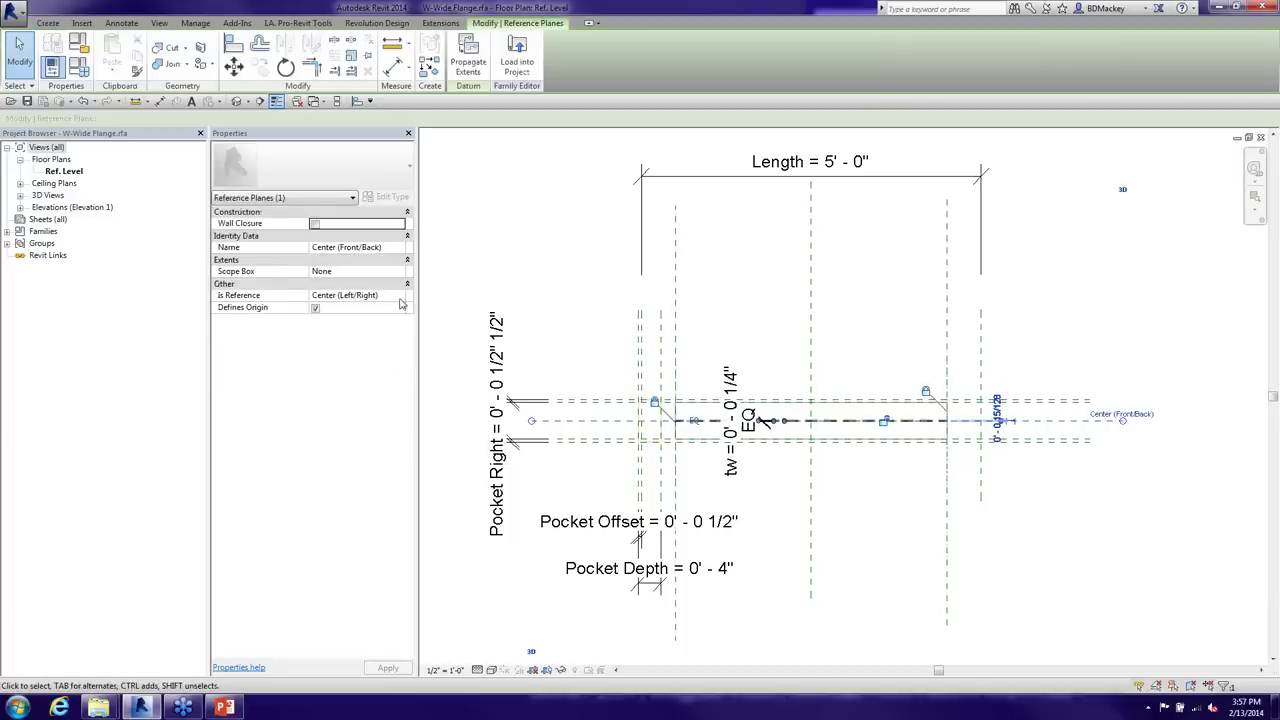
pyautogui.click(400, 300)
pyautogui.click(382, 351)
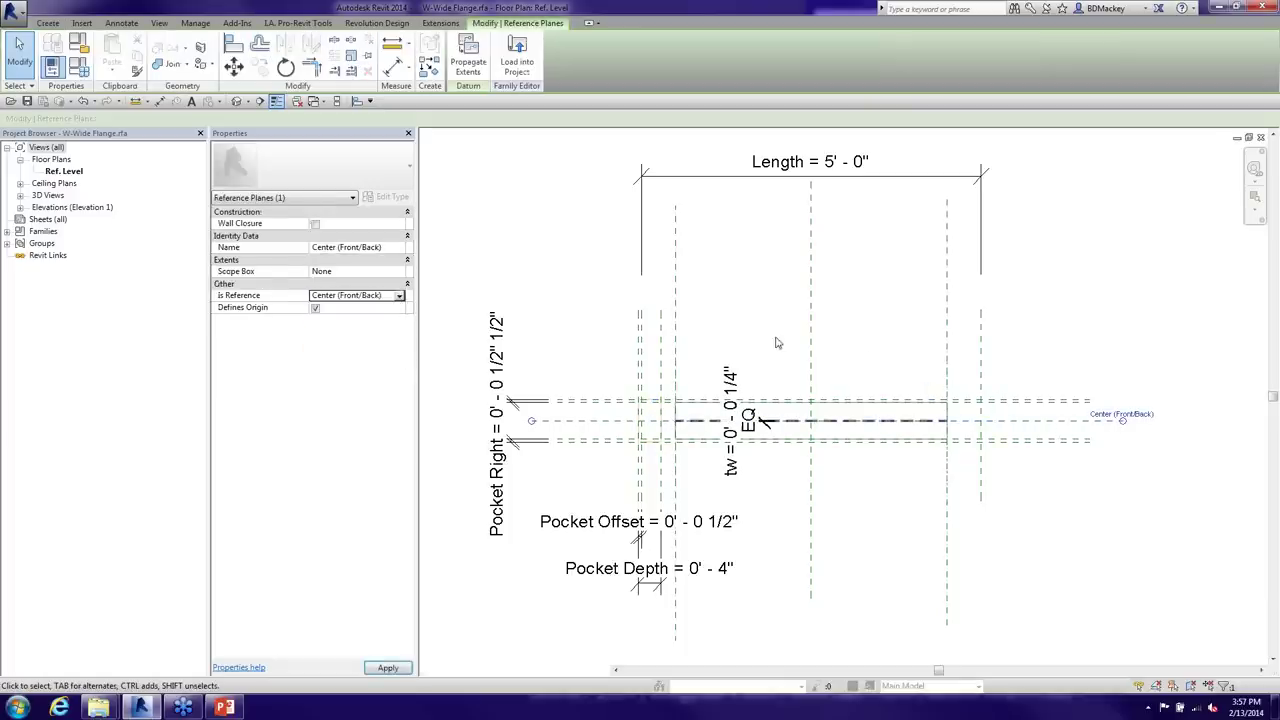
pyautogui.click(870, 336)
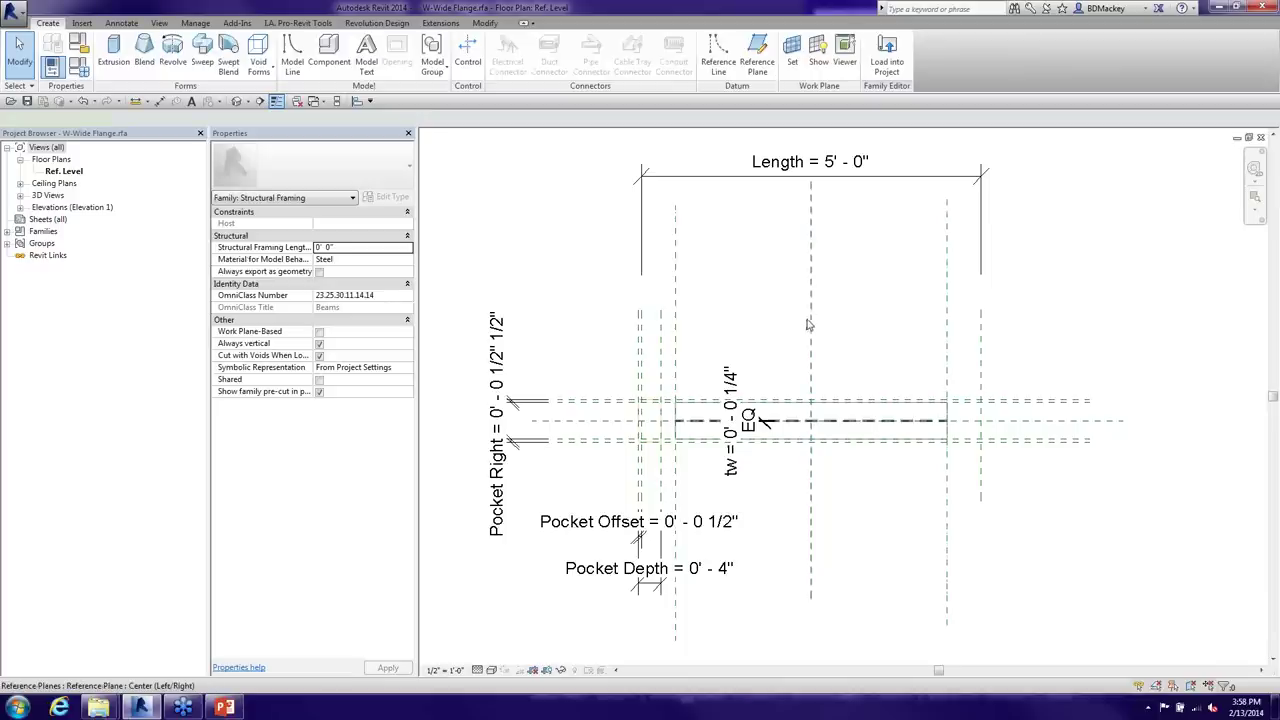
pyautogui.click(812, 324)
pyautogui.click(400, 295)
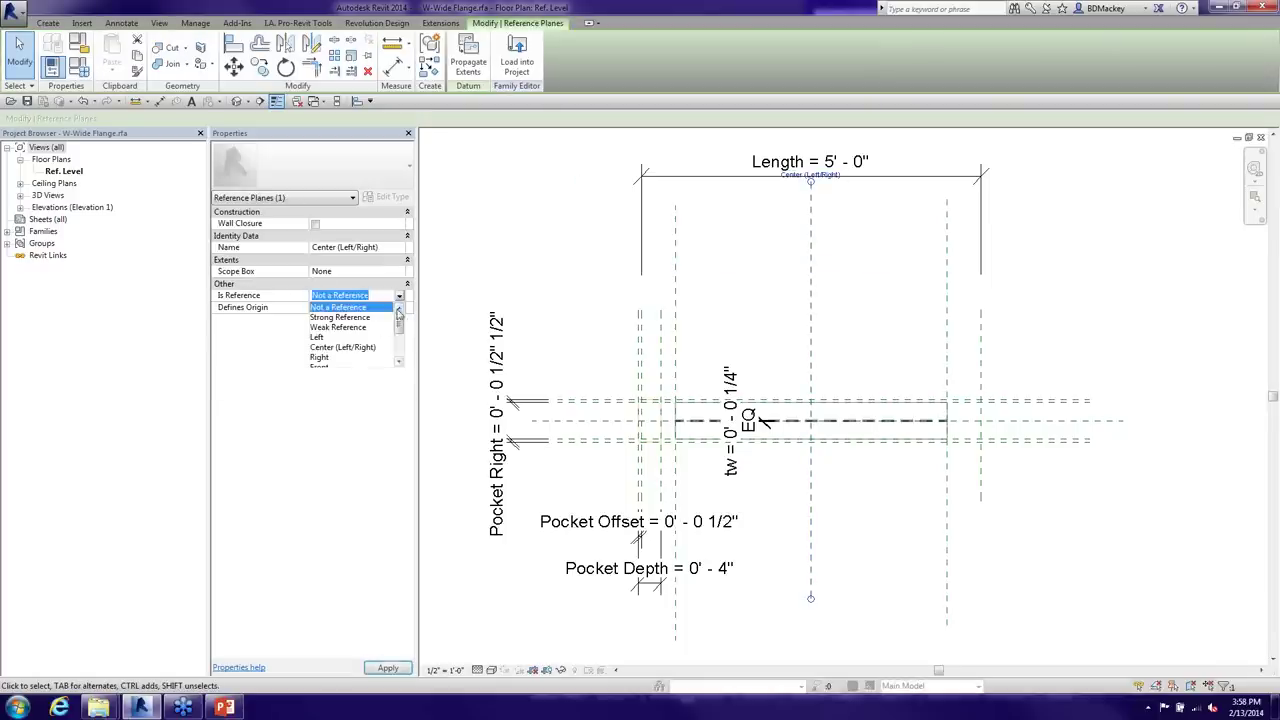
pyautogui.click(370, 336)
pyautogui.click(1074, 314)
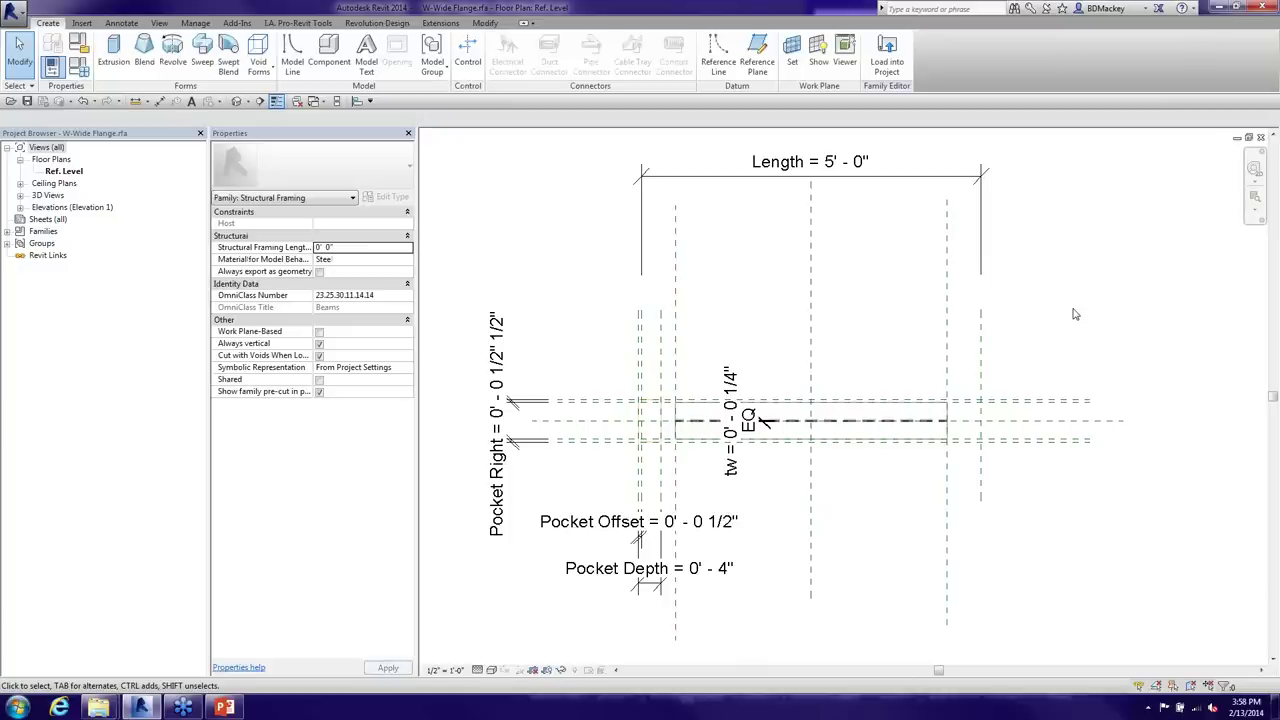
# Reload the family into Project2, overwriting the old version, then bring up the consulting website
pyautogui.click(887, 55)
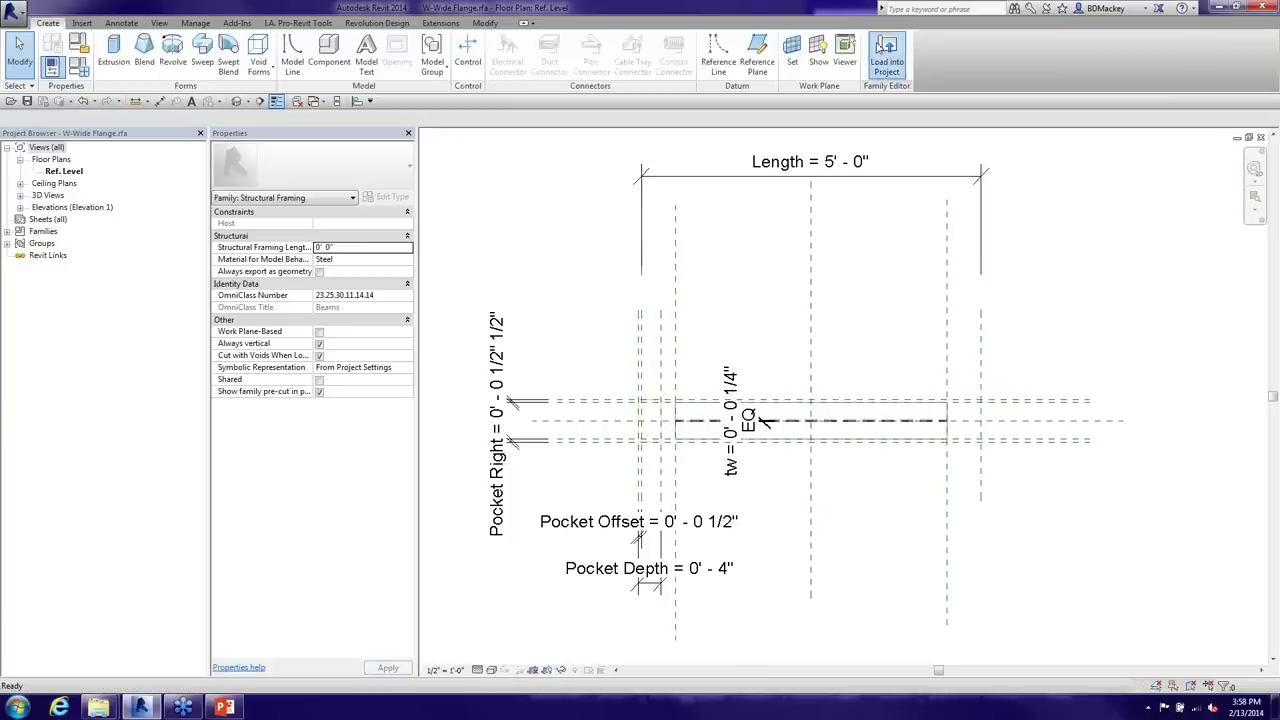
pyautogui.click(604, 452)
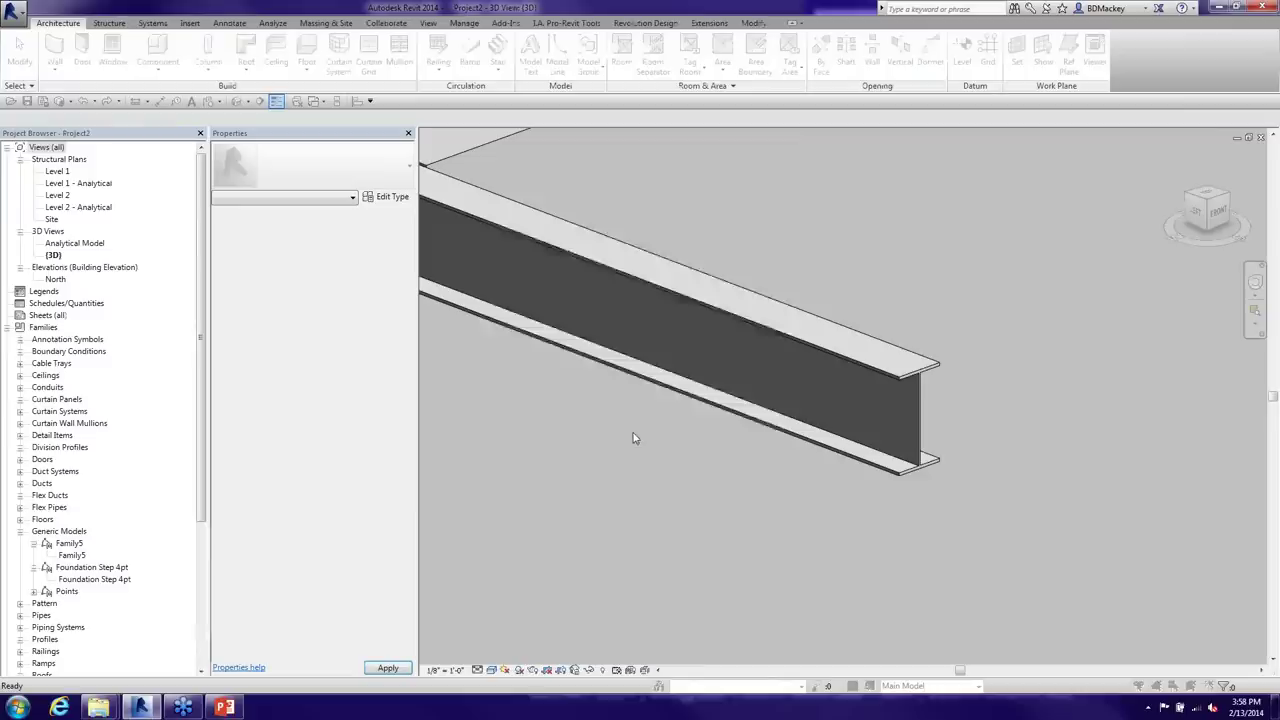
pyautogui.click(594, 316)
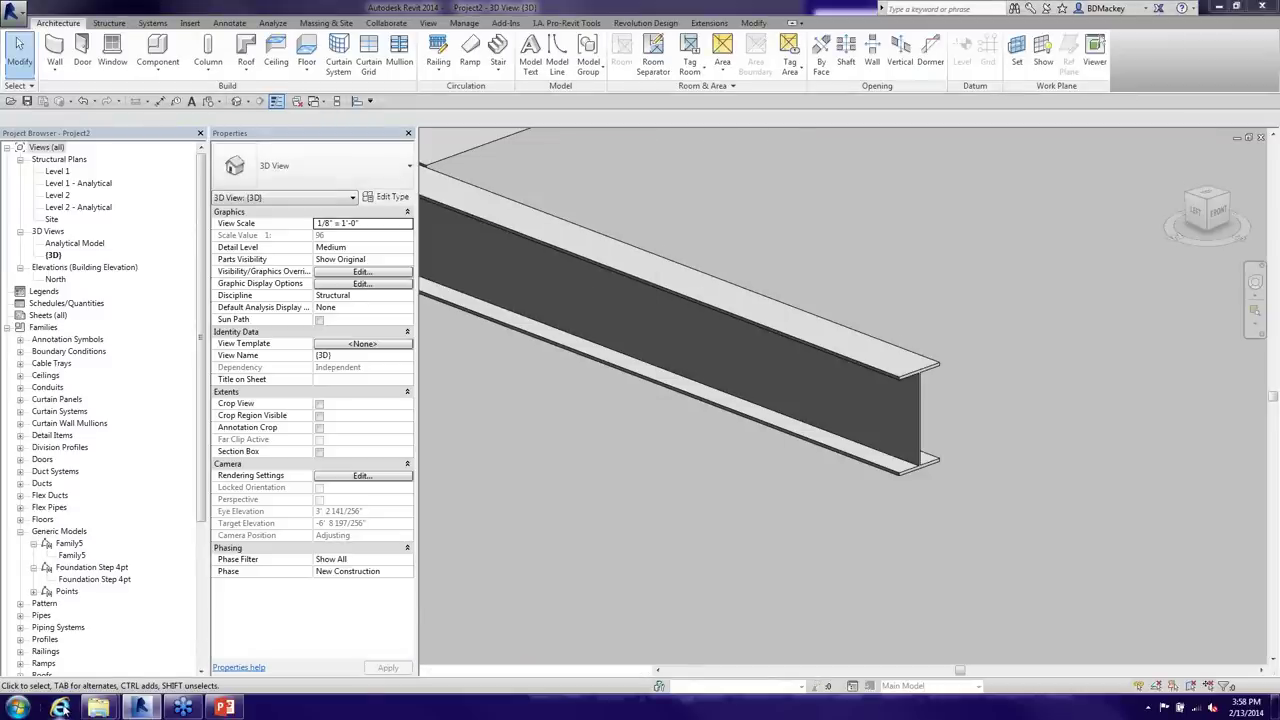
pyautogui.click(60, 708)
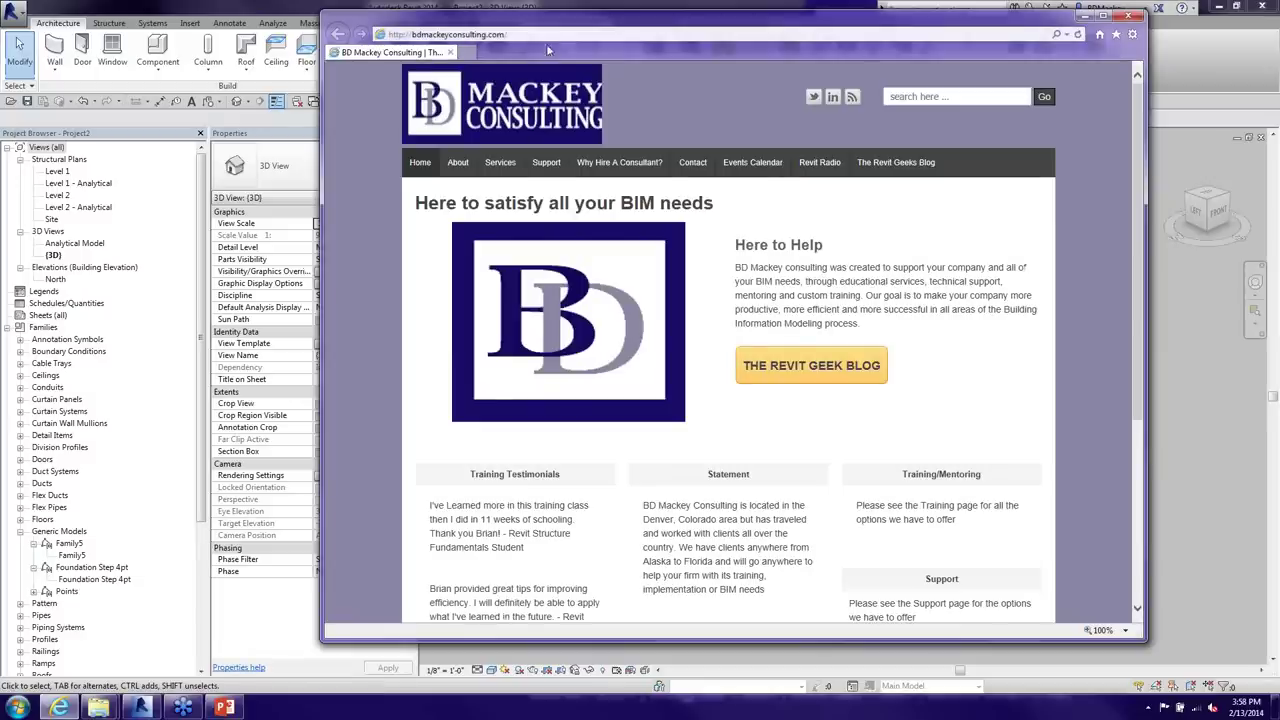
# Maximize the Internet Explorer window and open a new tab
pyautogui.click(1103, 17)
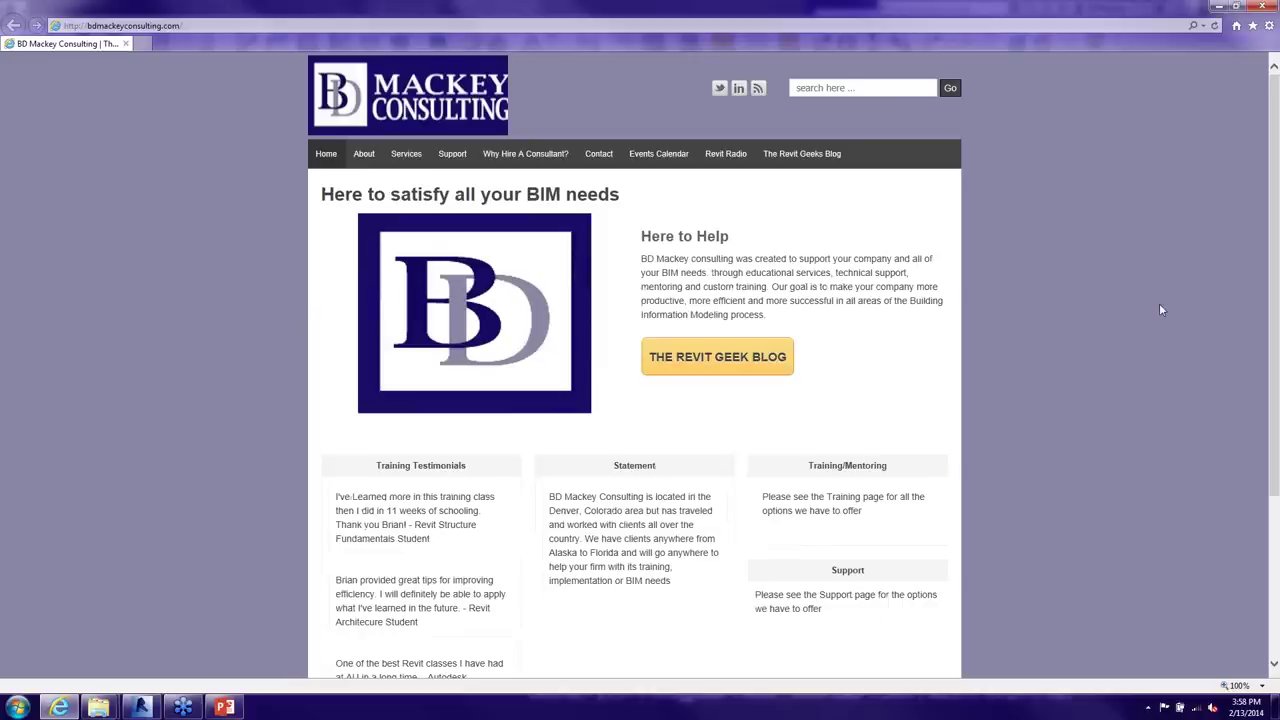
pyautogui.click(145, 44)
# Go to cad-1.com in the new tab
pyautogui.write('cad-1.com/')
pyautogui.press('Return')
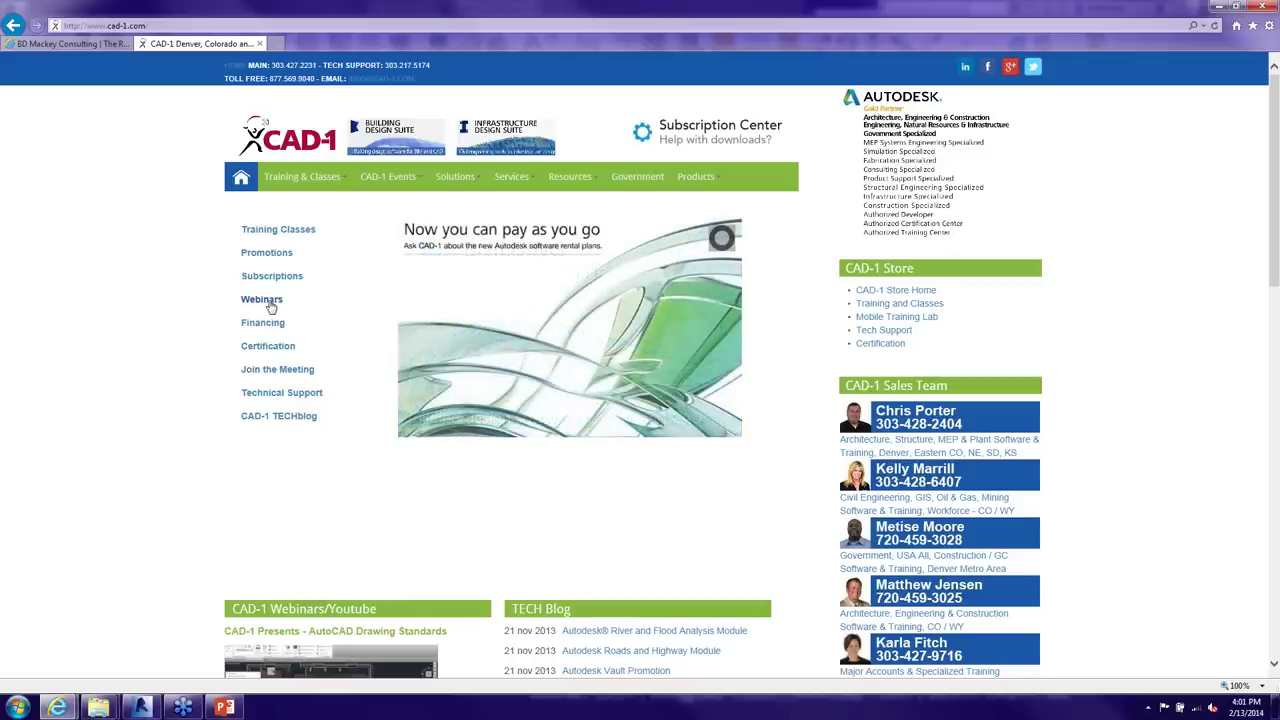
# Switch to the consulting site's tab and open its Revit Radio page
pyautogui.click(65, 46)
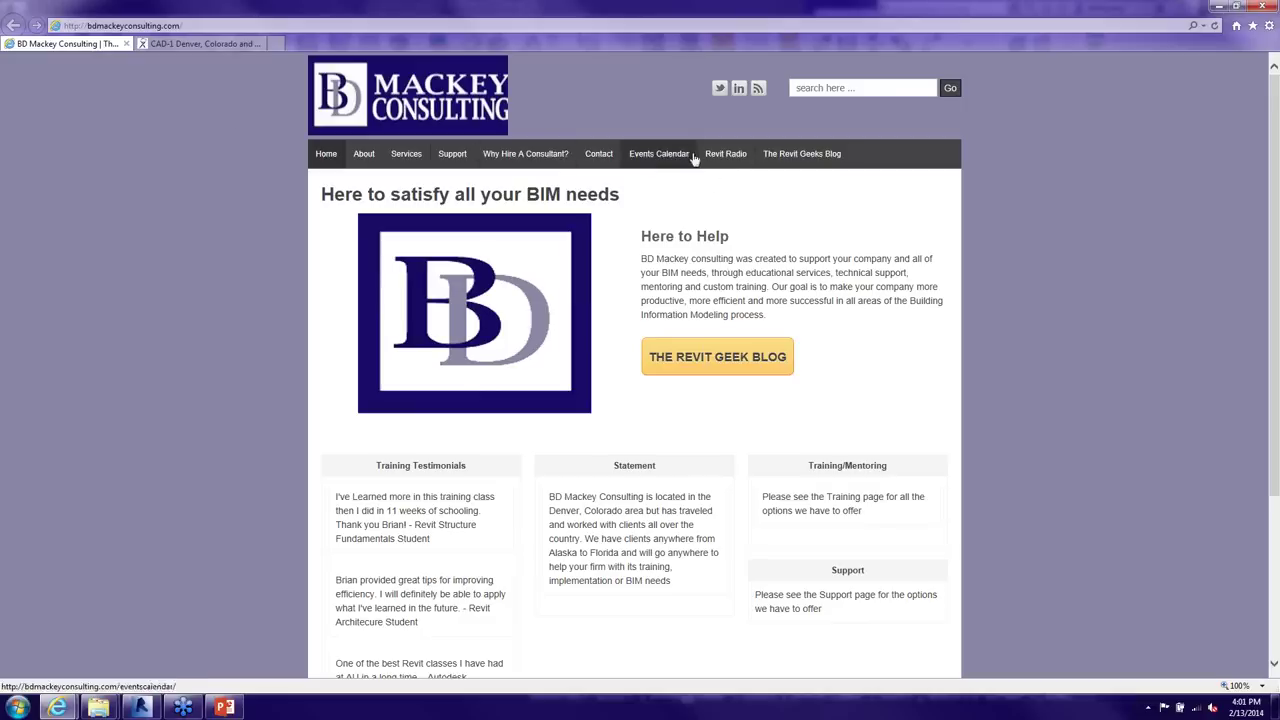
pyautogui.click(728, 158)
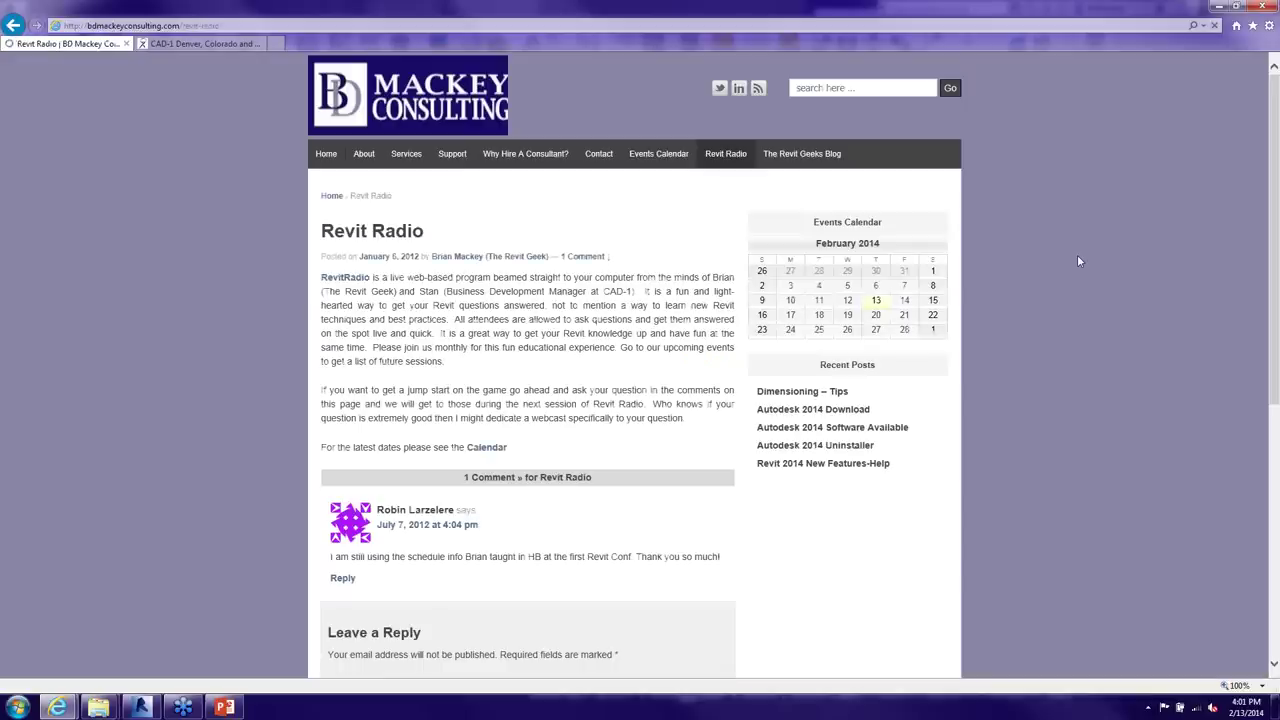